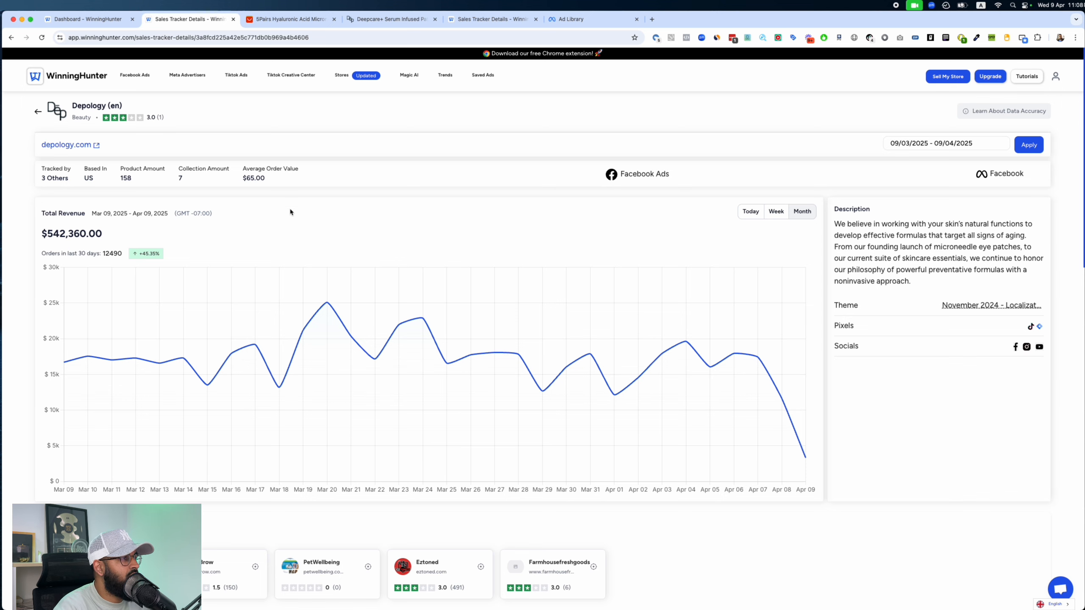
Step: Examine the Depology store's average order value and its daily revenue and orders across the past month's revenue chart
{"action": "scroll", "coordinate": [289, 212], "scroll_direction": "up", "scroll_amount": 5}
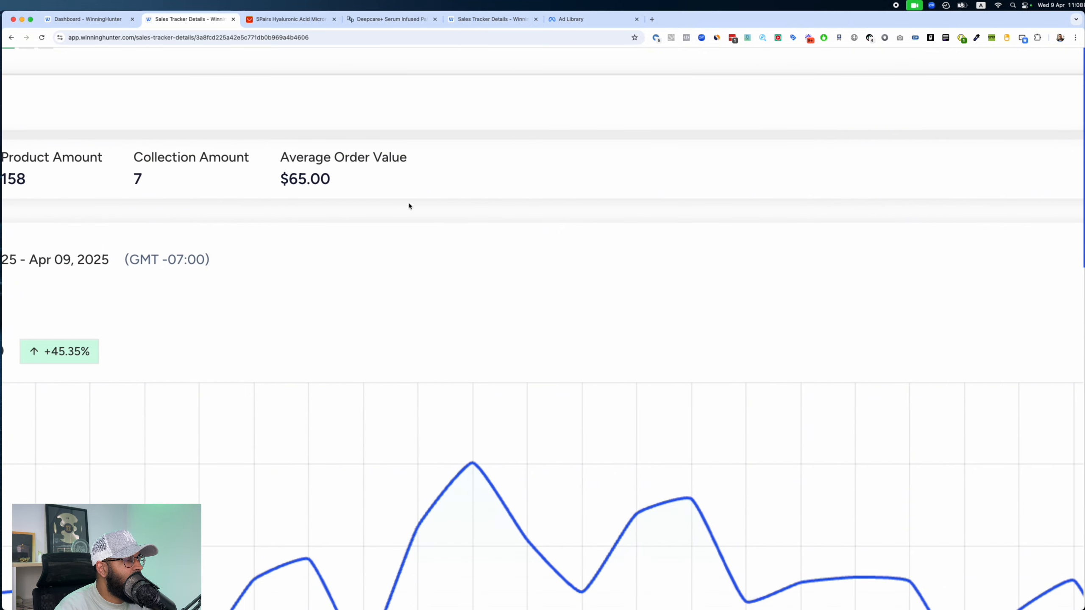
{"action": "scroll", "coordinate": [387, 222], "scroll_direction": "down", "scroll_amount": 5}
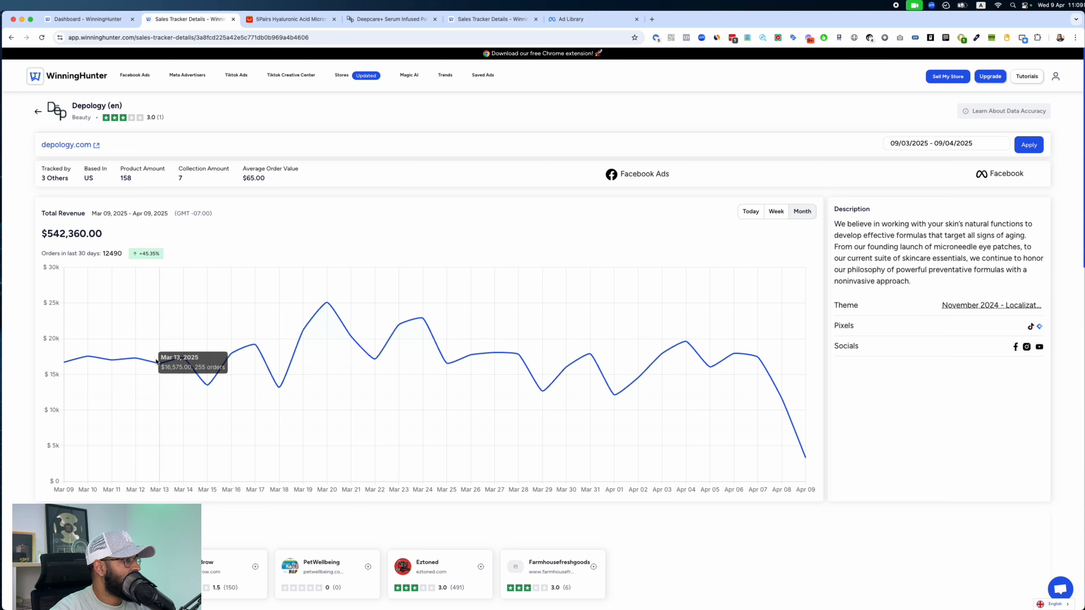
{"action": "mouse_move", "coordinate": [185, 364]}
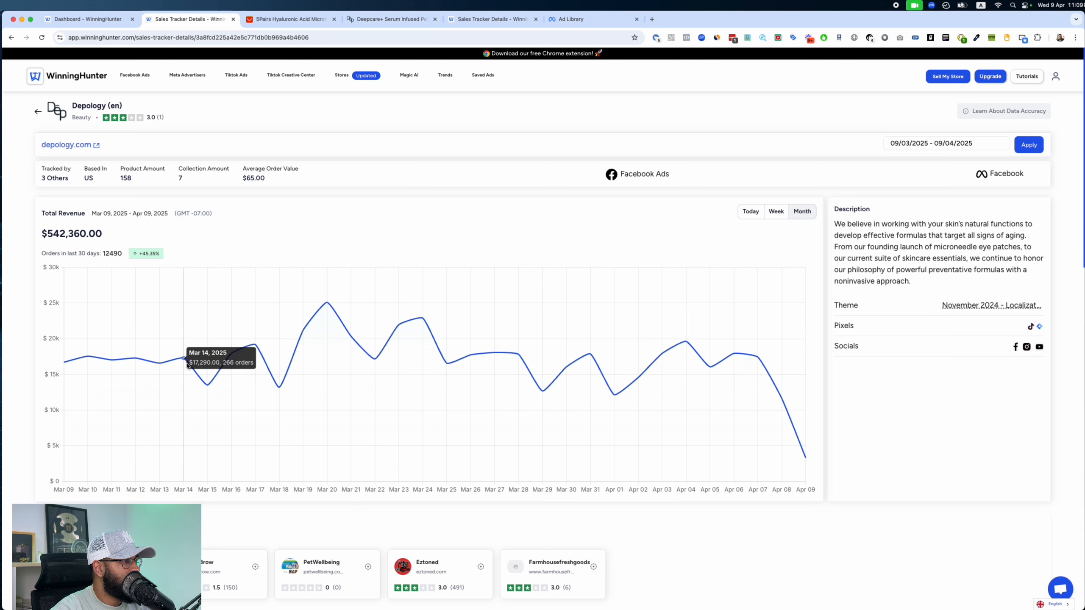
{"action": "mouse_move", "coordinate": [330, 309]}
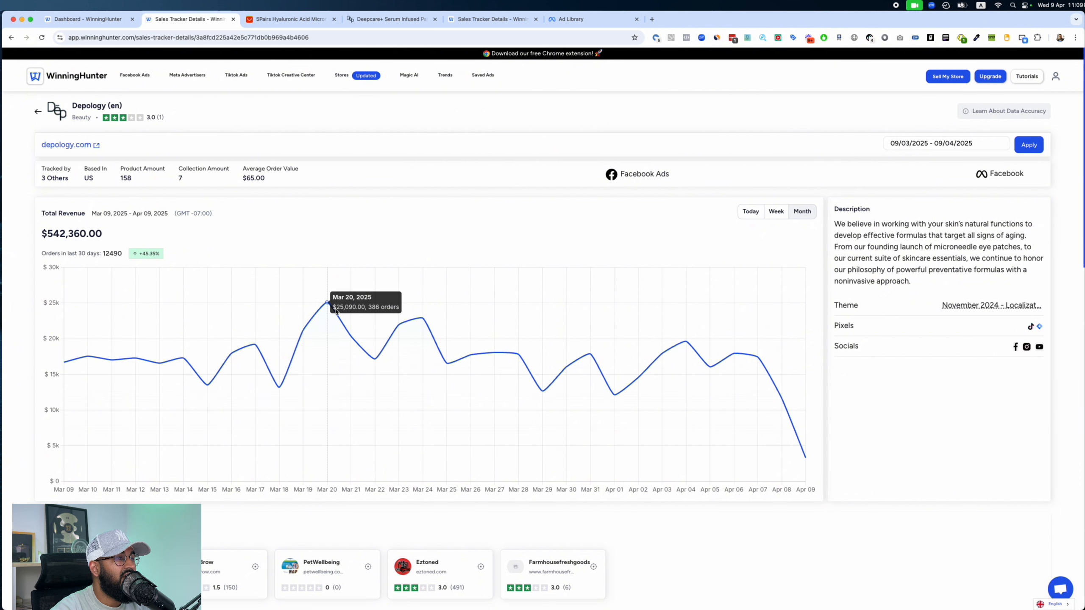
{"action": "mouse_move", "coordinate": [420, 316]}
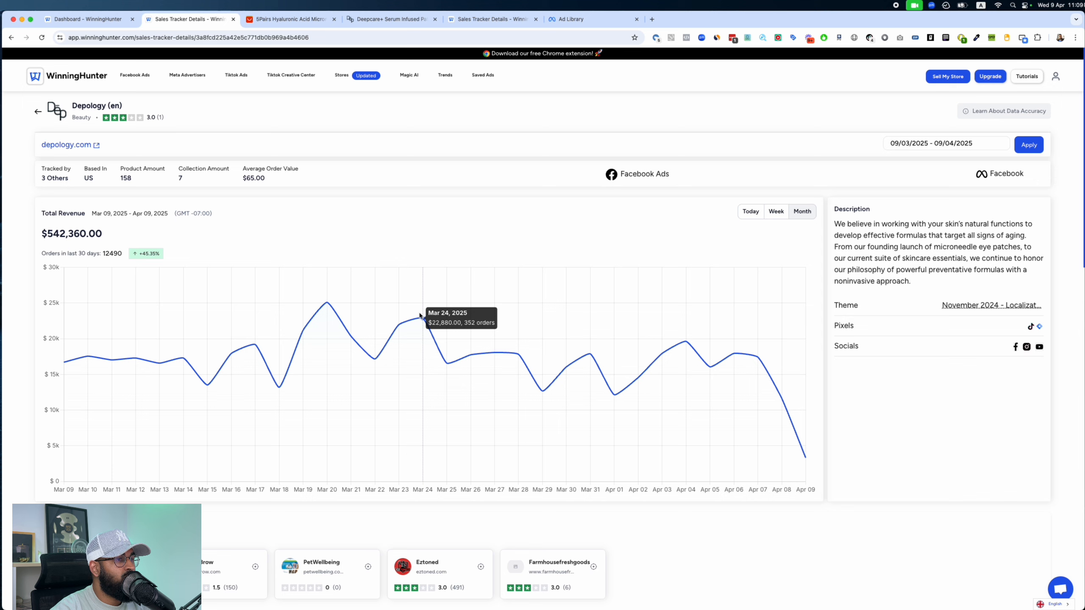
{"action": "mouse_move", "coordinate": [694, 343]}
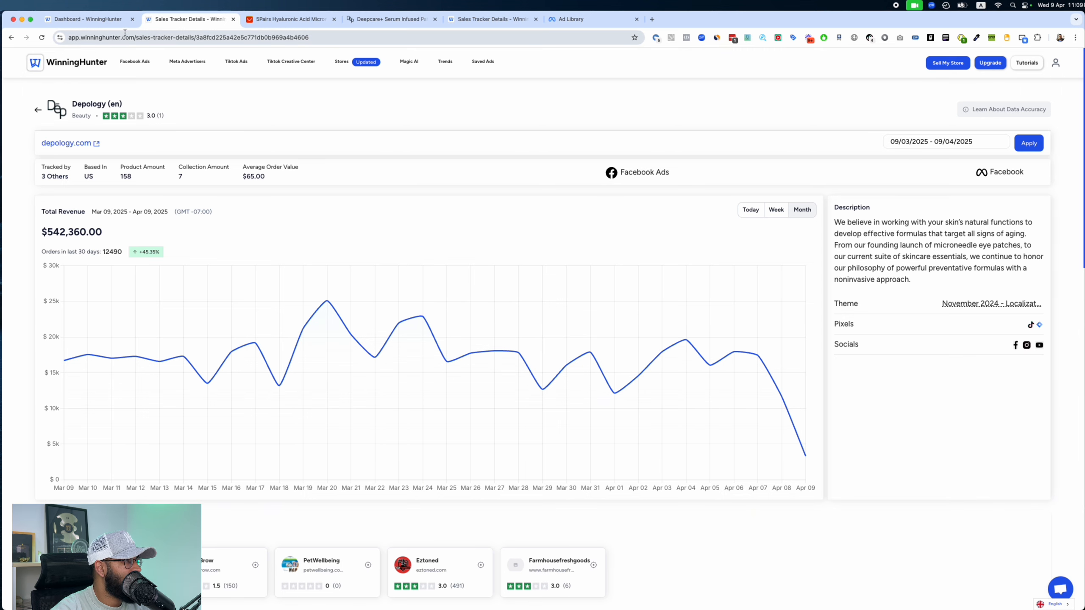
{"action": "scroll", "coordinate": [453, 272], "scroll_direction": "down", "scroll_amount": 5}
{"action": "scroll", "coordinate": [453, 266], "scroll_direction": "up", "scroll_amount": 6}
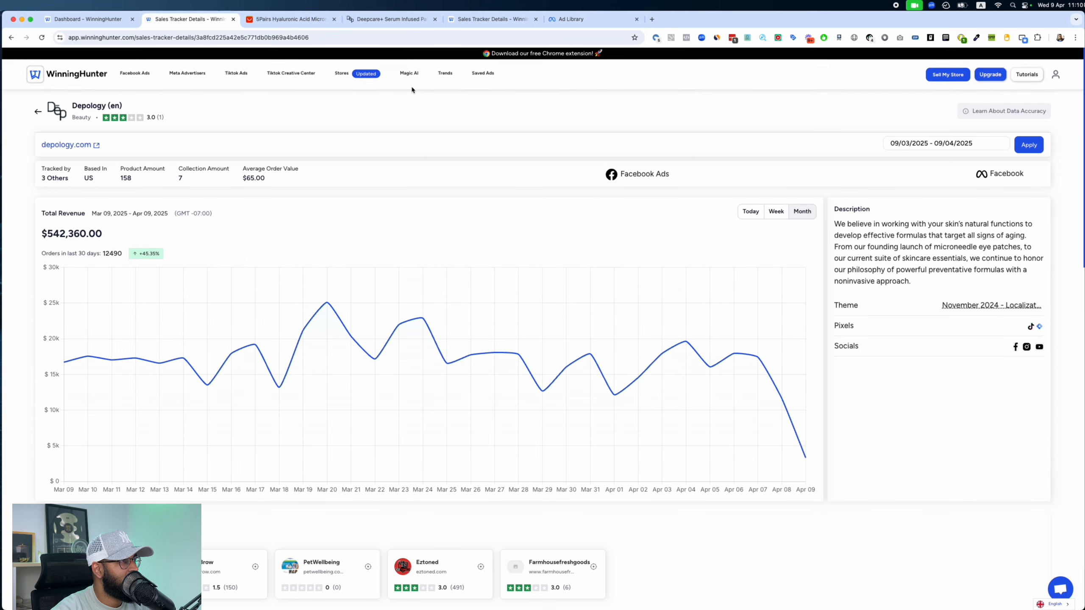
Step: Switch to Depology's Deepcare+ micro dart patches page and view its gallery images, including the enlarged ingredient, packaging and before-and-after pictures
{"action": "left_click", "coordinate": [390, 18]}
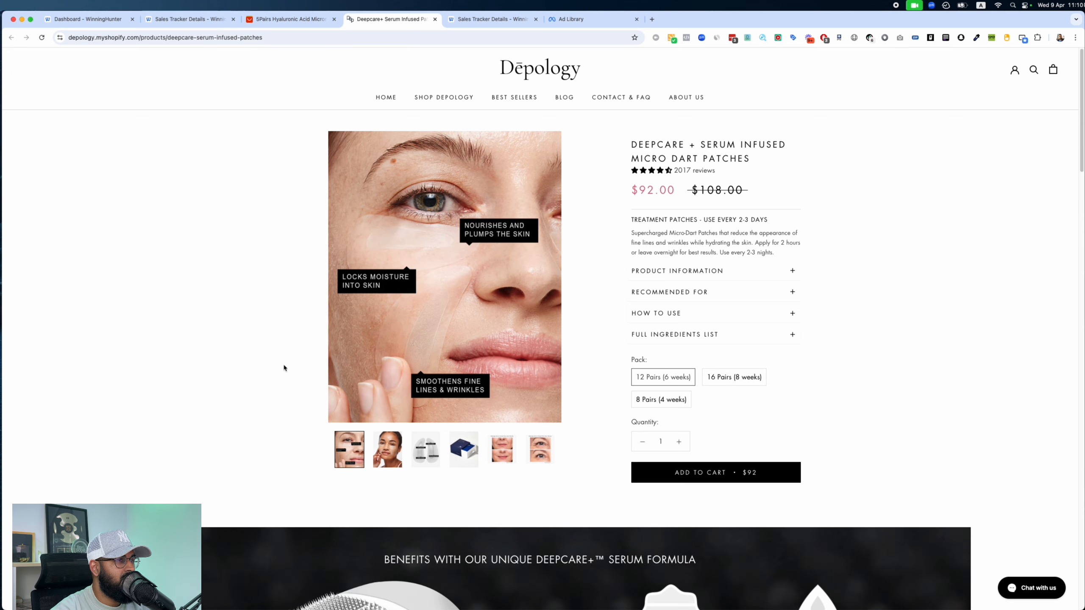
{"action": "left_click", "coordinate": [389, 443]}
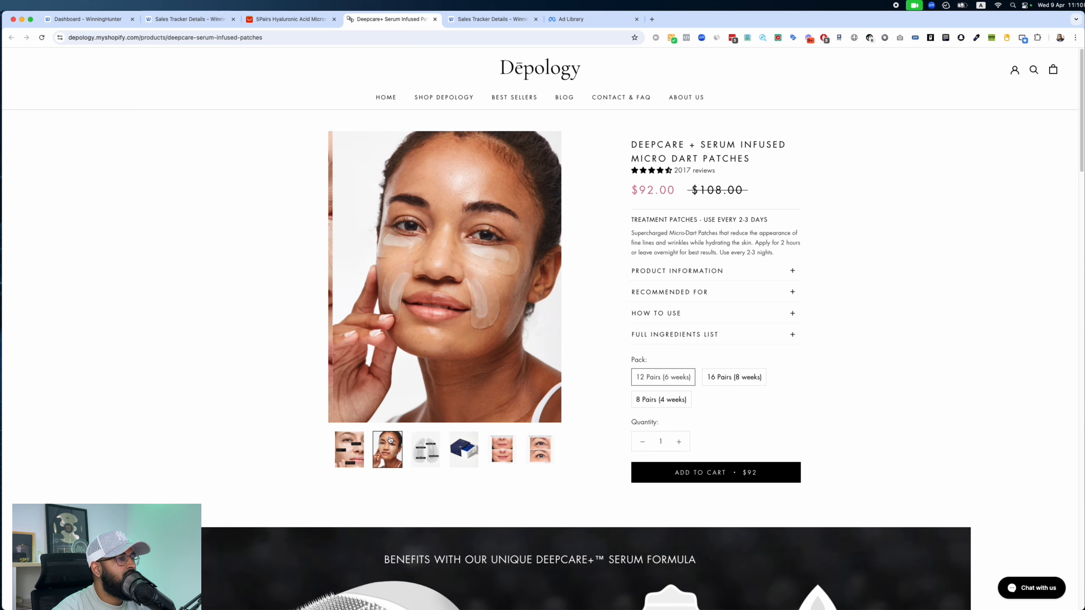
{"action": "left_click", "coordinate": [426, 448]}
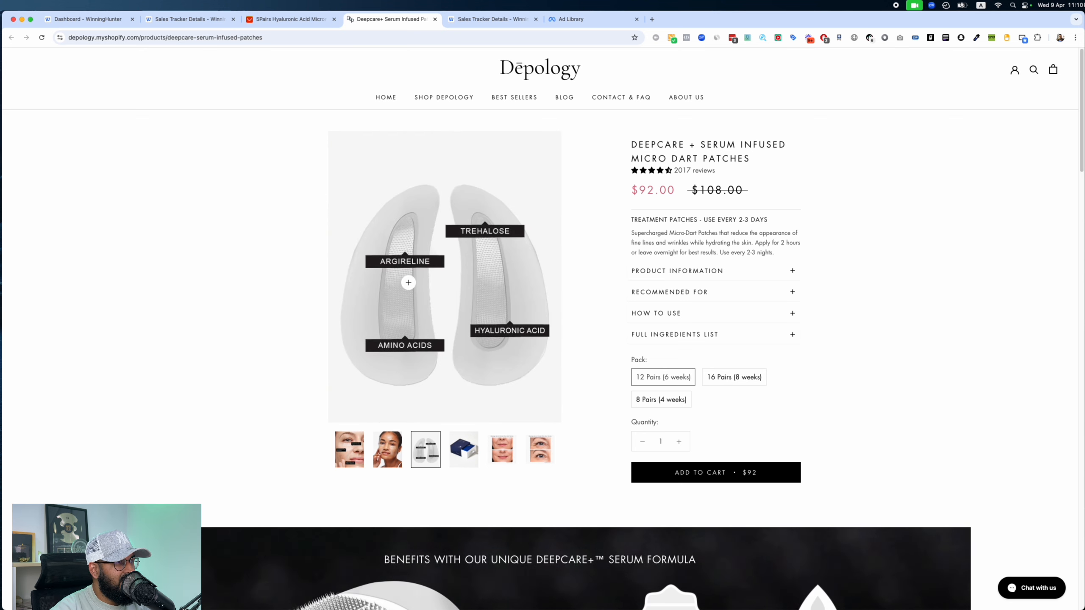
{"action": "left_click", "coordinate": [398, 247]}
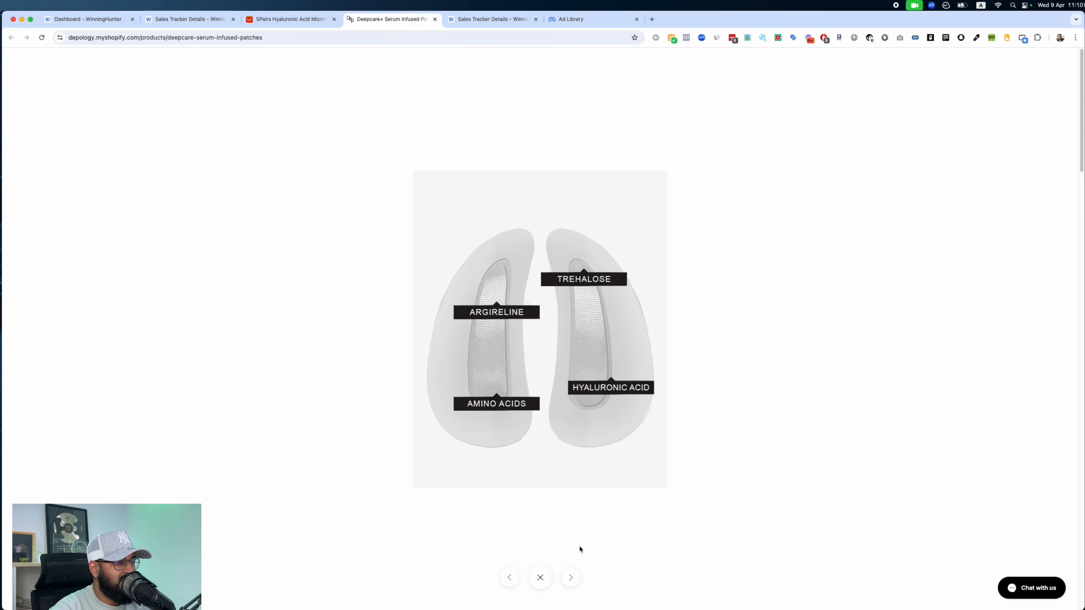
{"action": "left_click", "coordinate": [574, 576]}
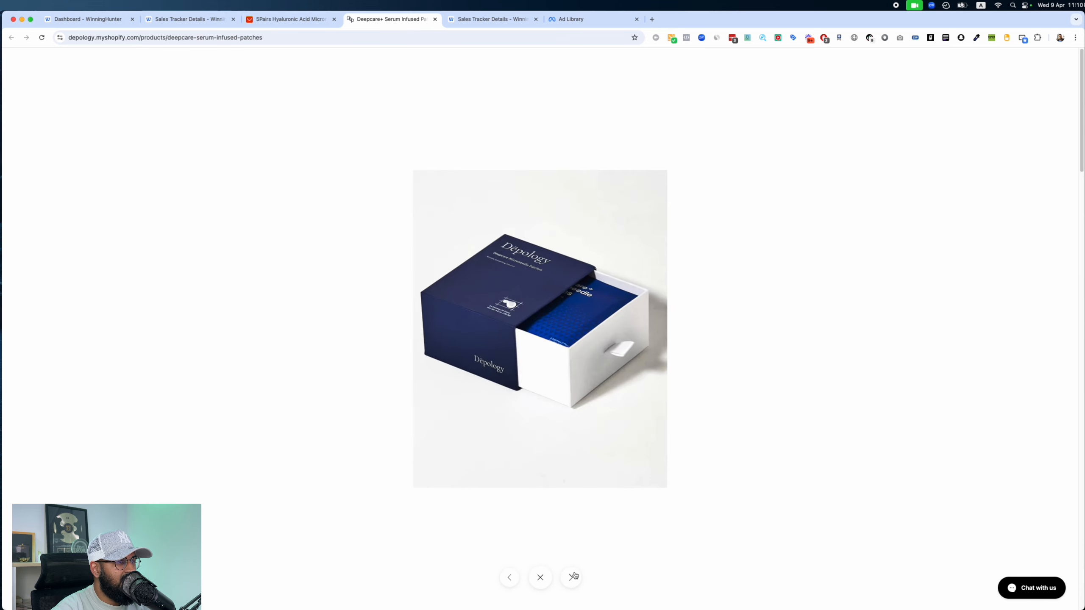
{"action": "left_click", "coordinate": [574, 577]}
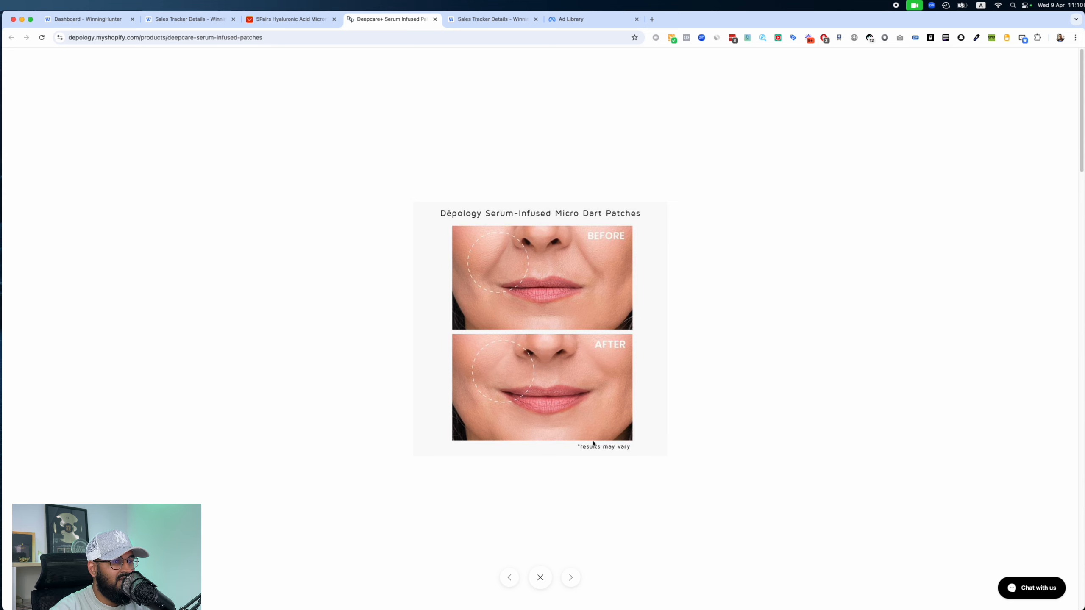
{"action": "left_click", "coordinate": [572, 577]}
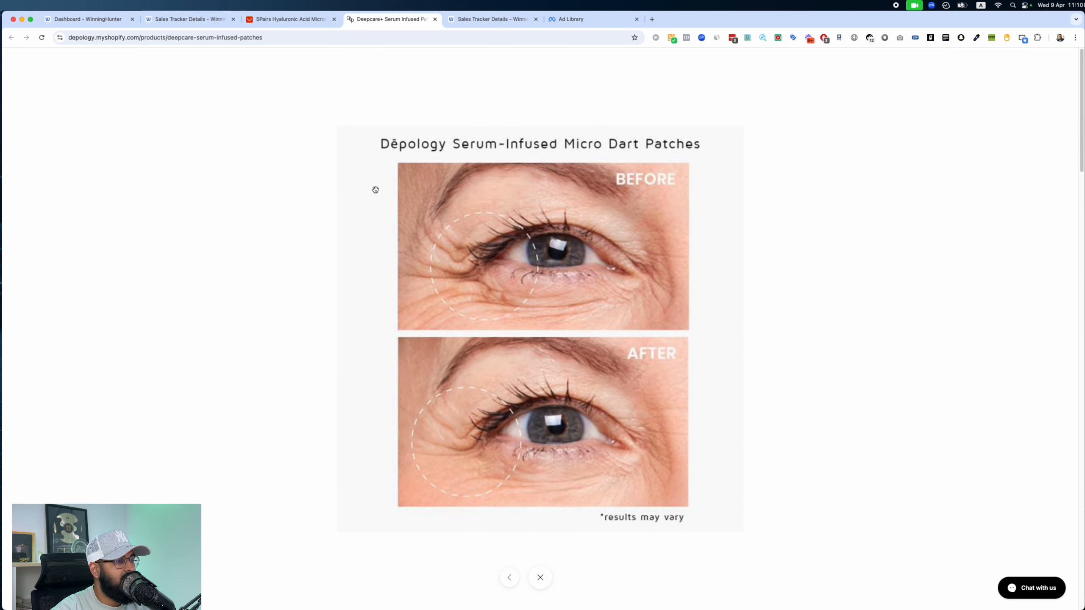
{"action": "left_click", "coordinate": [541, 586]}
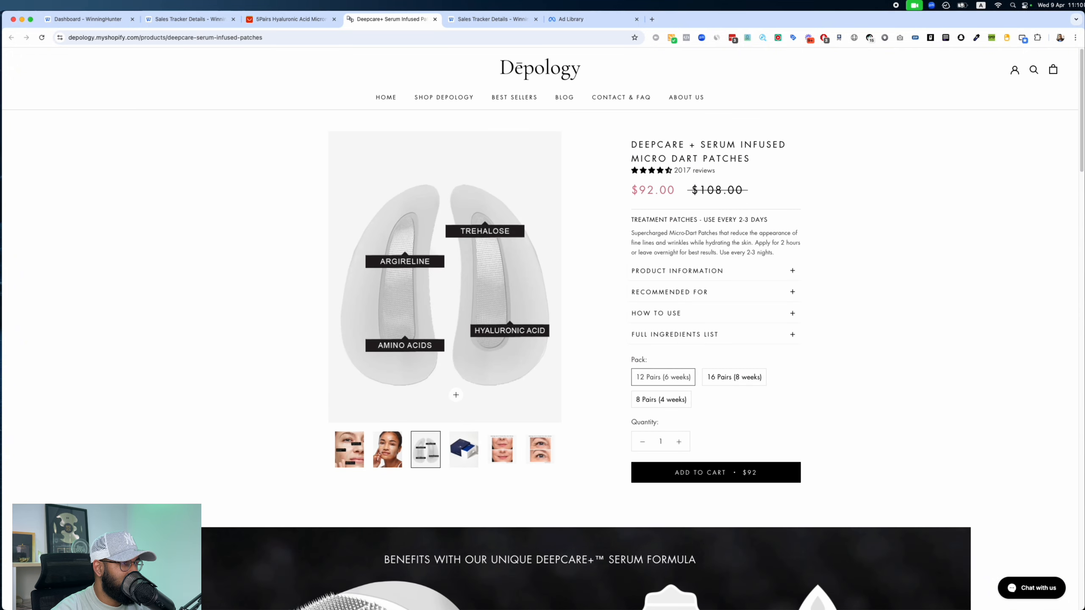
Step: Review the product page's benefits, self-assessment, serum formulation, best-results and regimen sections, and return to the first gallery image
{"action": "scroll", "coordinate": [505, 458], "scroll_direction": "down", "scroll_amount": 8}
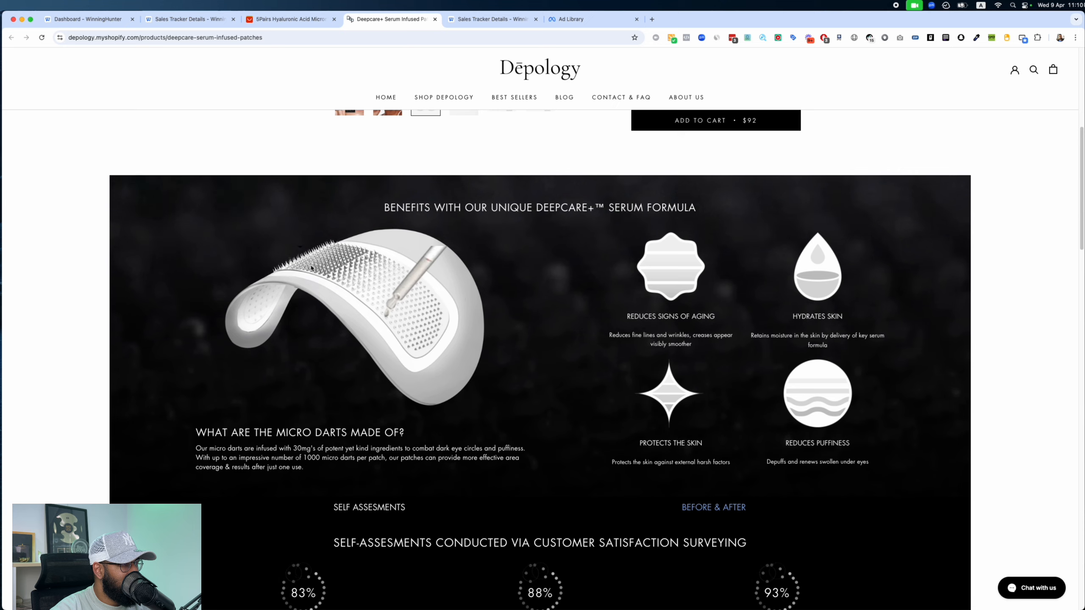
{"action": "scroll", "coordinate": [495, 315], "scroll_direction": "down", "scroll_amount": 18}
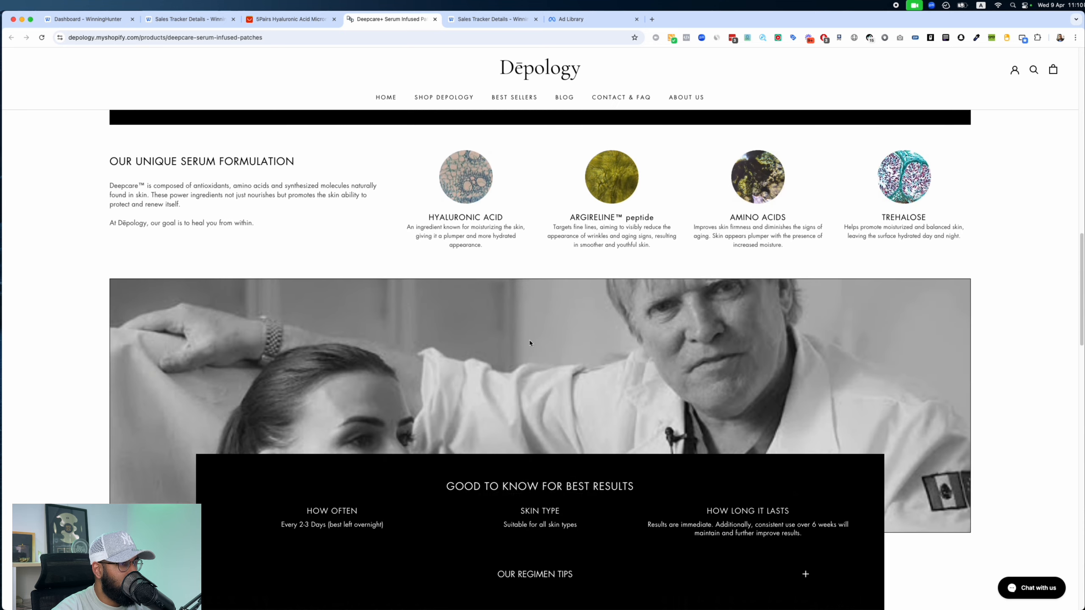
{"action": "scroll", "coordinate": [417, 290], "scroll_direction": "up", "scroll_amount": 6}
{"action": "scroll", "coordinate": [758, 407], "scroll_direction": "down", "scroll_amount": 8}
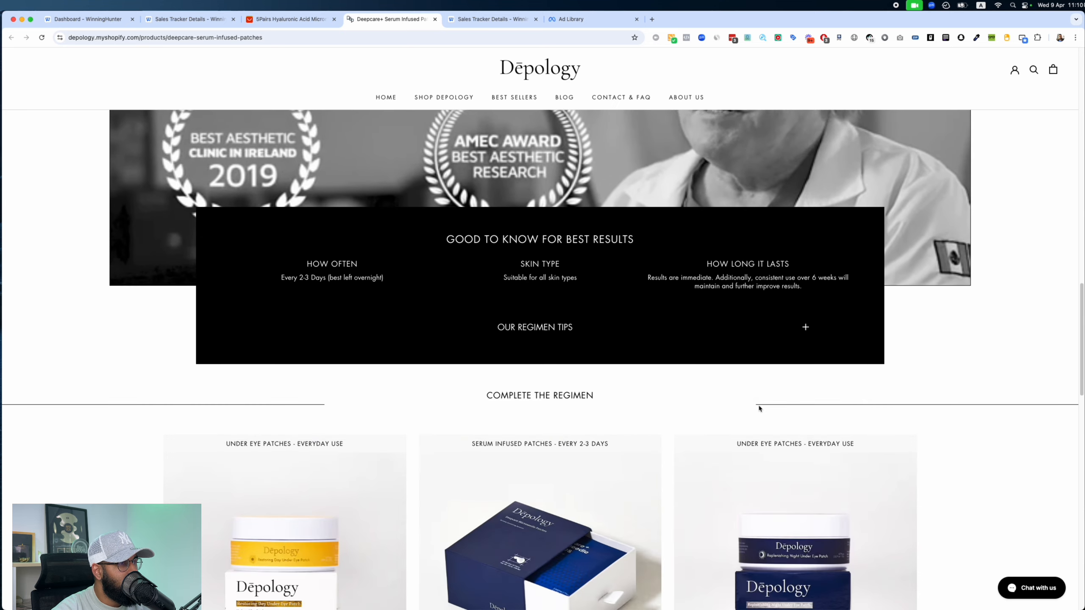
{"action": "scroll", "coordinate": [759, 408], "scroll_direction": "up", "scroll_amount": 6}
{"action": "scroll", "coordinate": [613, 396], "scroll_direction": "down", "scroll_amount": 17}
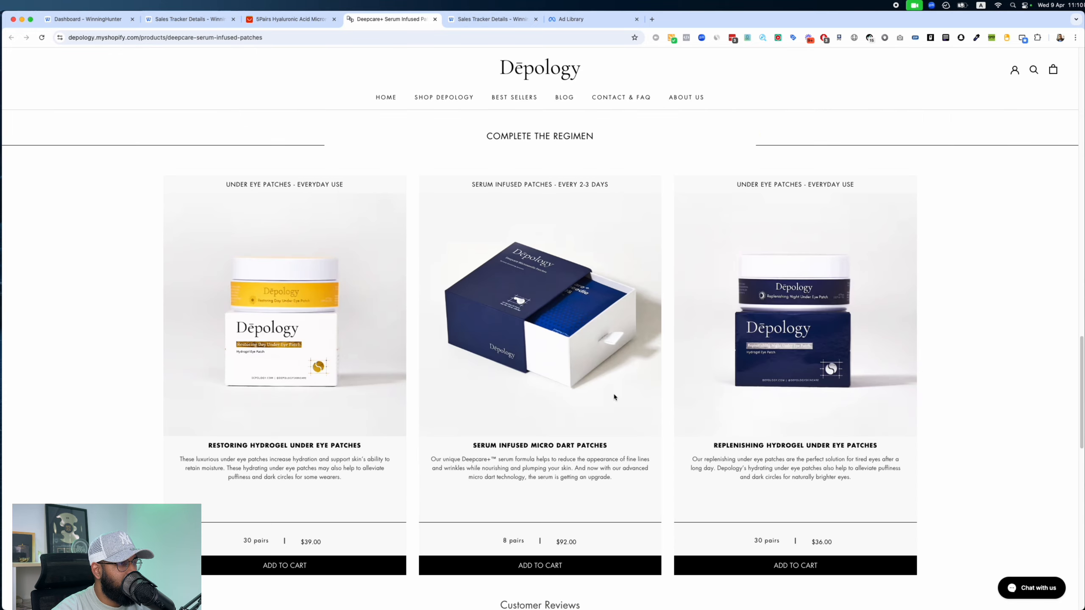
{"action": "scroll", "coordinate": [613, 397], "scroll_direction": "down", "scroll_amount": 5}
{"action": "scroll", "coordinate": [614, 397], "scroll_direction": "up", "scroll_amount": 20}
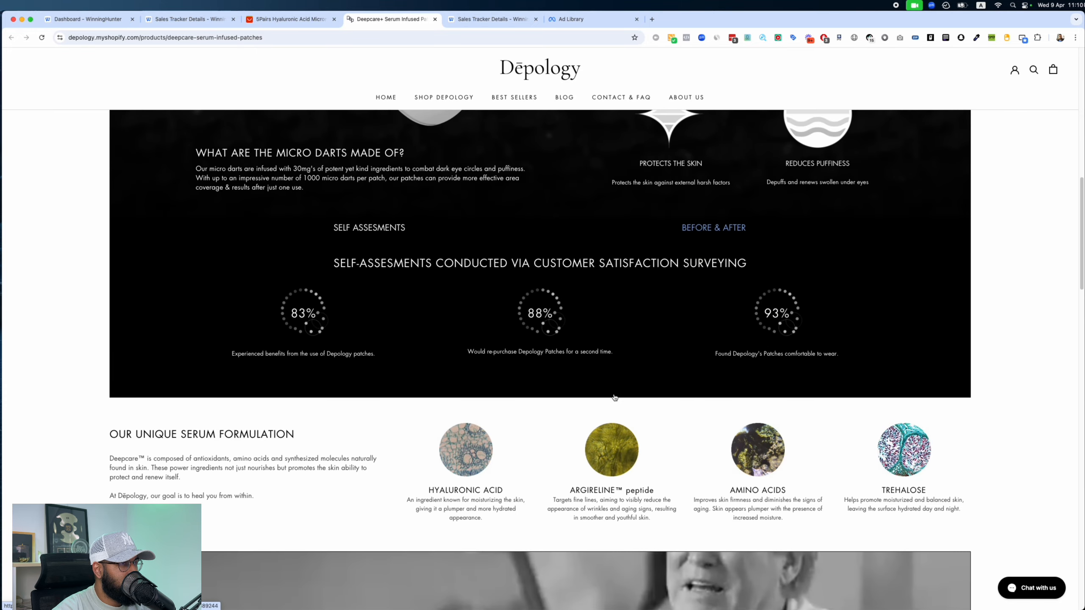
{"action": "scroll", "coordinate": [614, 397], "scroll_direction": "up", "scroll_amount": 8}
{"action": "scroll", "coordinate": [613, 397], "scroll_direction": "down", "scroll_amount": 20}
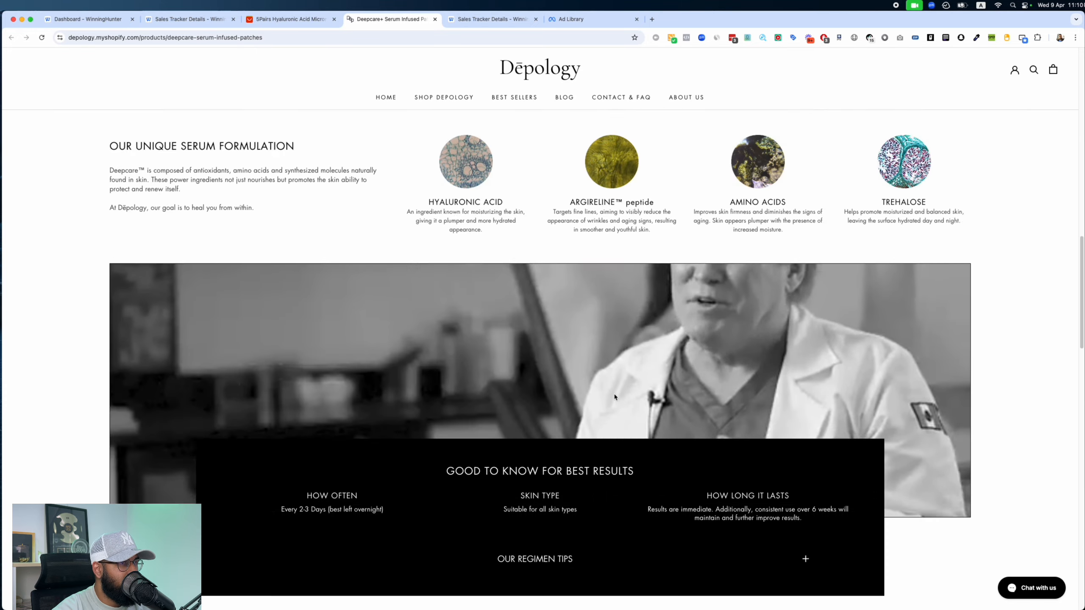
{"action": "scroll", "coordinate": [614, 397], "scroll_direction": "up", "scroll_amount": 20}
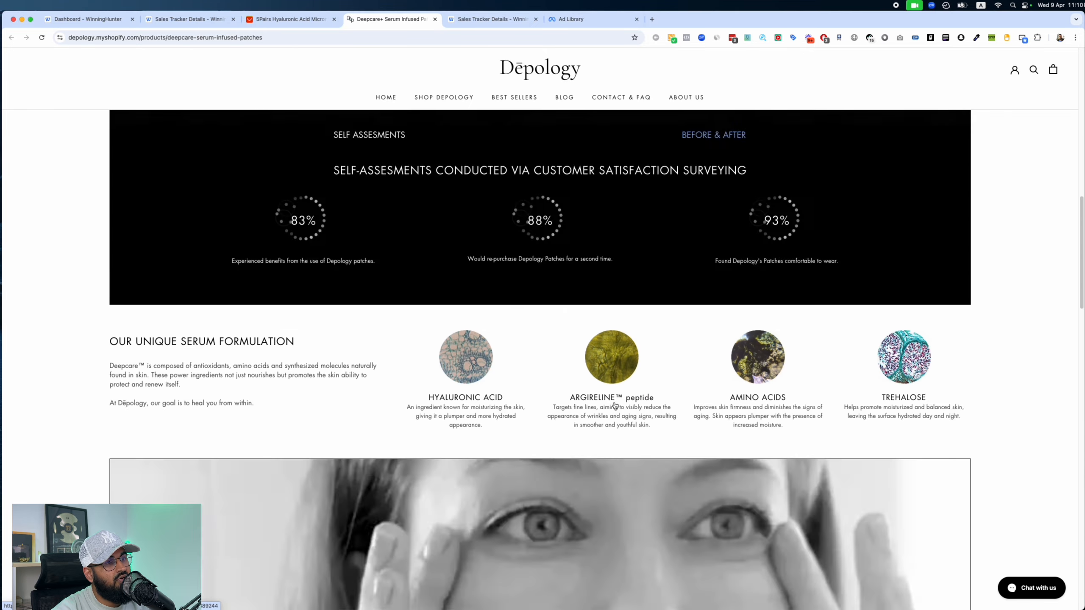
{"action": "scroll", "coordinate": [614, 410], "scroll_direction": "up", "scroll_amount": 3}
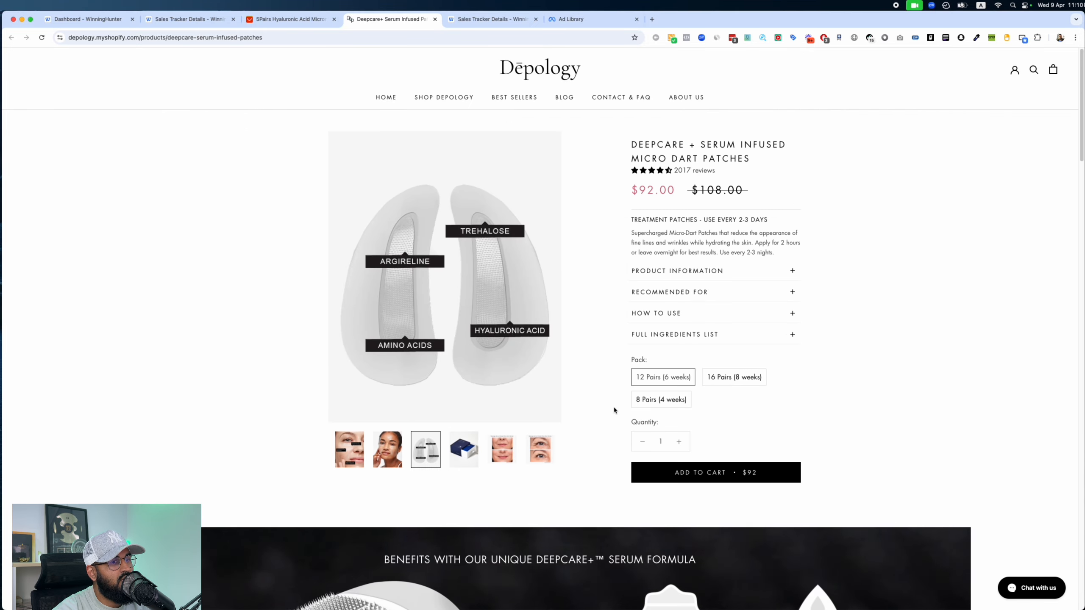
{"action": "left_click", "coordinate": [361, 463]}
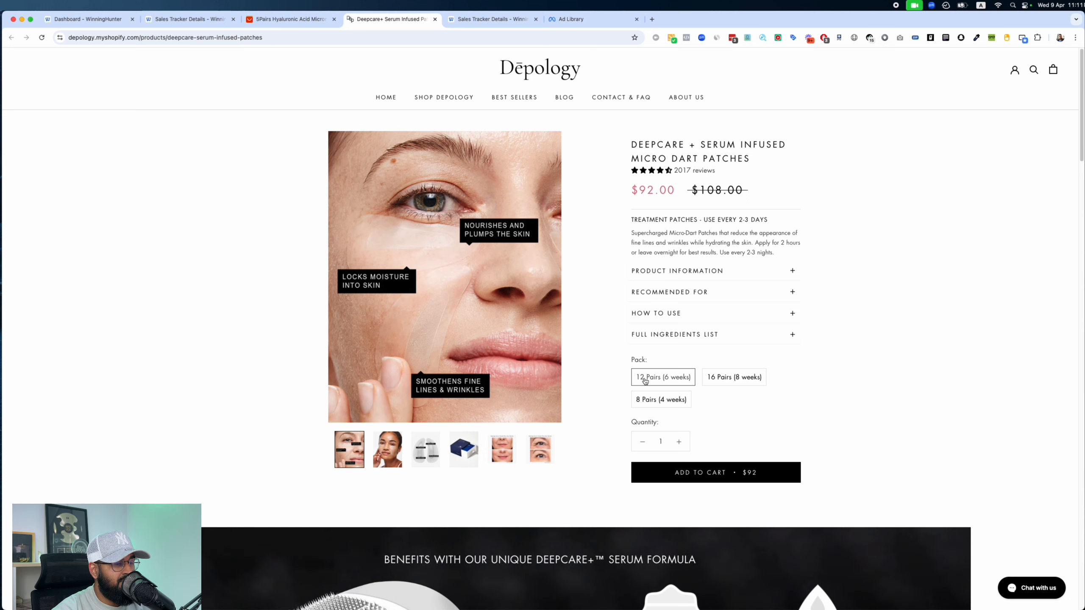
Step: Compare the AliExpress supplier price of the microneedle eye patches with the Depology store's selling price, highlighting both prices
{"action": "left_click", "coordinate": [278, 19]}
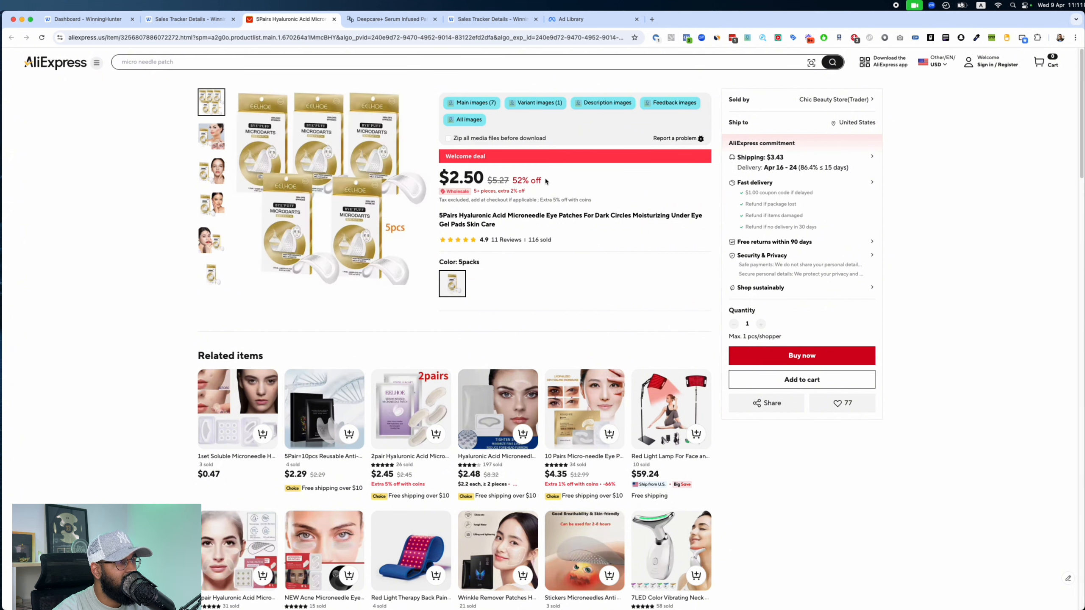
{"action": "left_click_drag", "start_coordinate": [487, 183], "coordinate": [443, 180]}
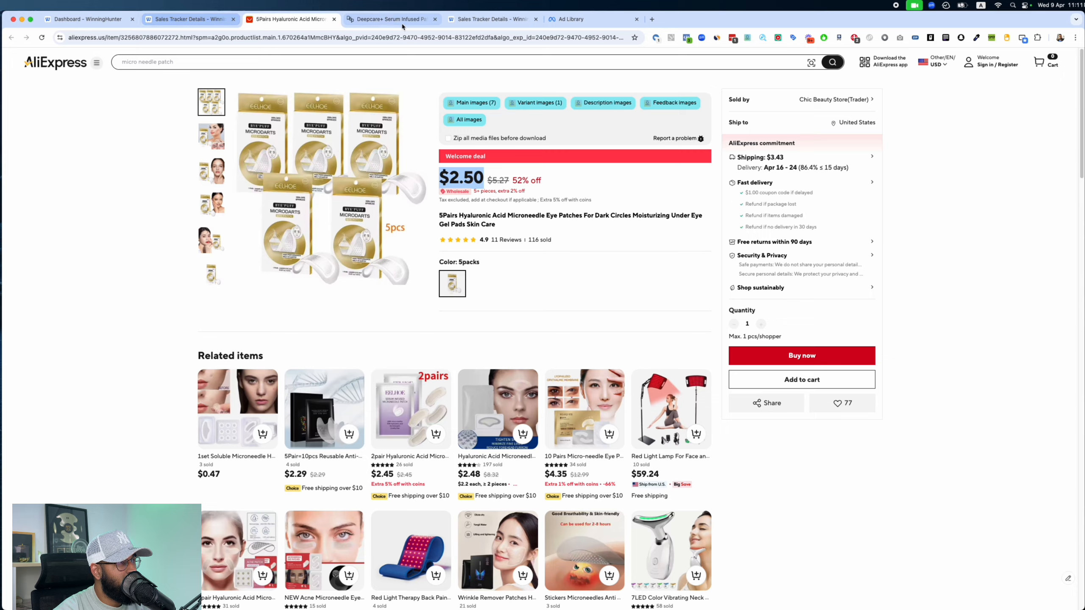
{"action": "key", "text": "ctrl+Tab"}
{"action": "left_click_drag", "start_coordinate": [746, 201], "coordinate": [626, 198]}
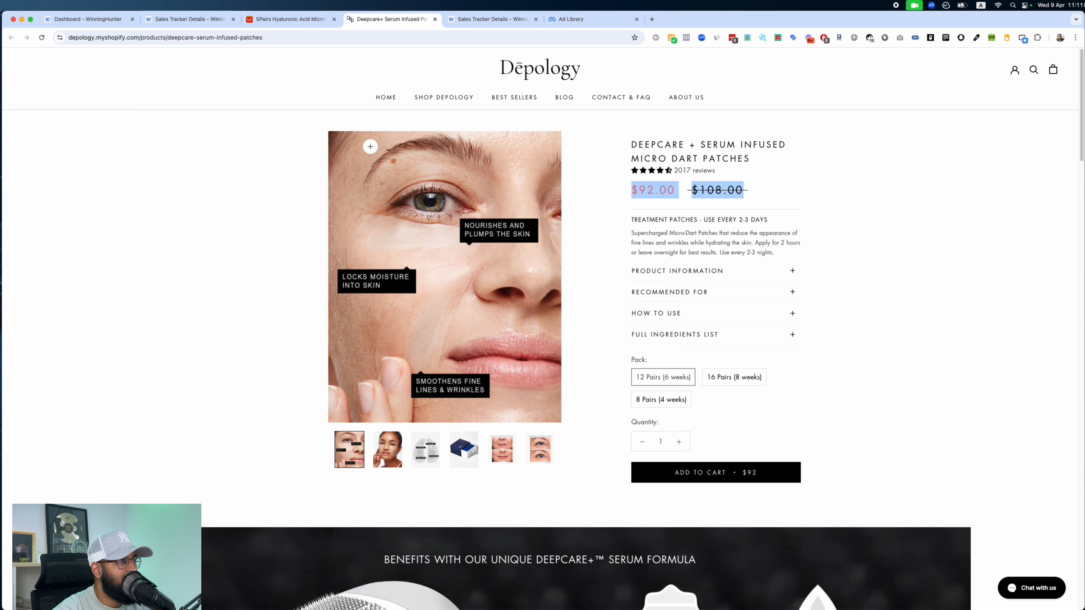
{"action": "left_click", "coordinate": [303, 19]}
{"action": "left_click", "coordinate": [540, 183]}
{"action": "left_click_drag", "start_coordinate": [540, 182], "coordinate": [462, 169]}
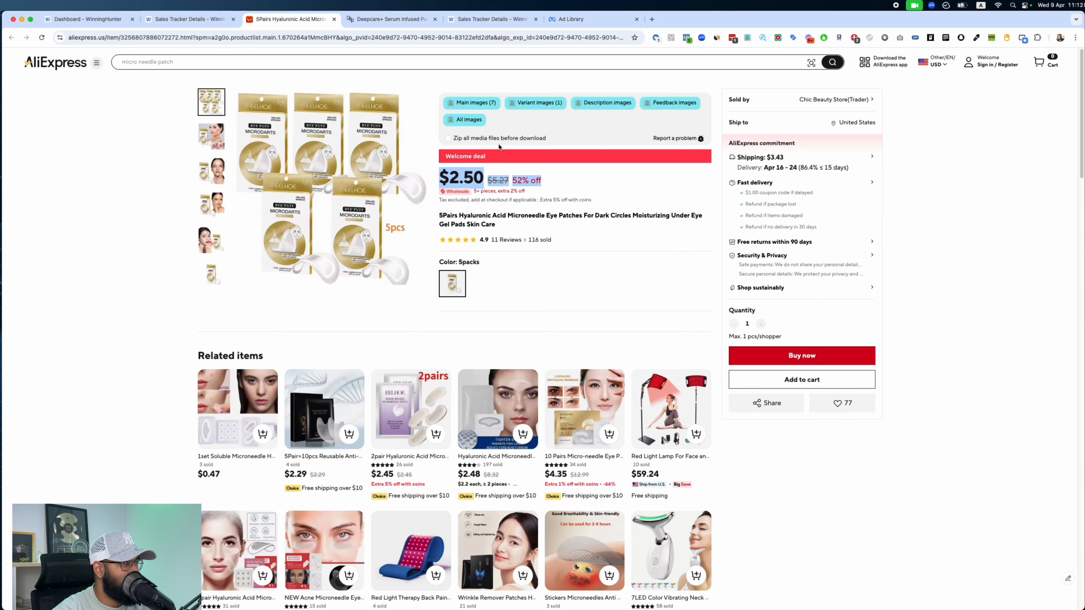
{"action": "left_click", "coordinate": [392, 20]}
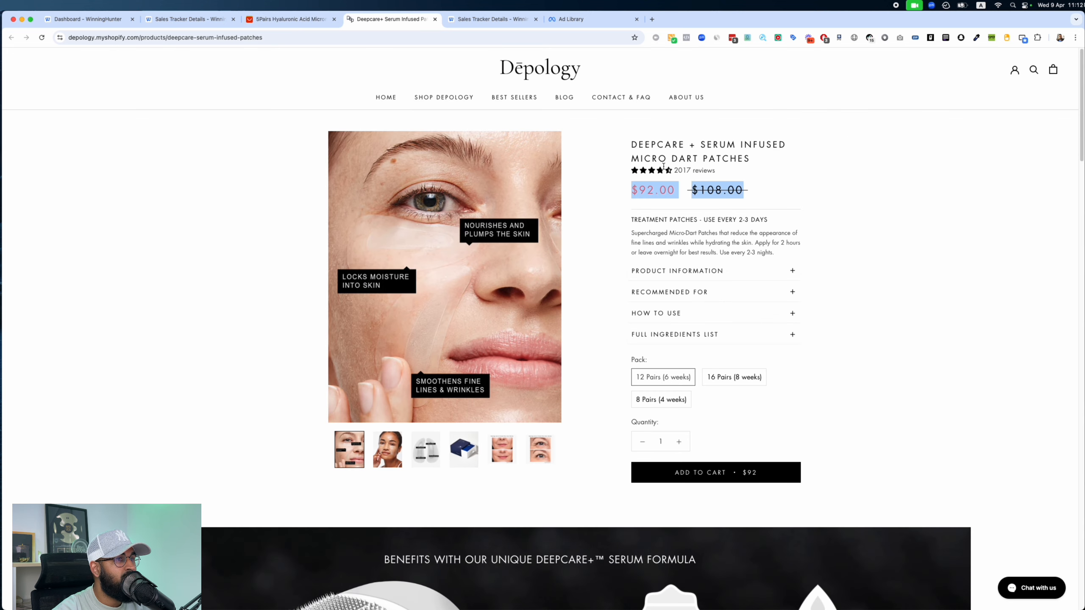
{"action": "left_click_drag", "start_coordinate": [754, 193], "coordinate": [581, 187]}
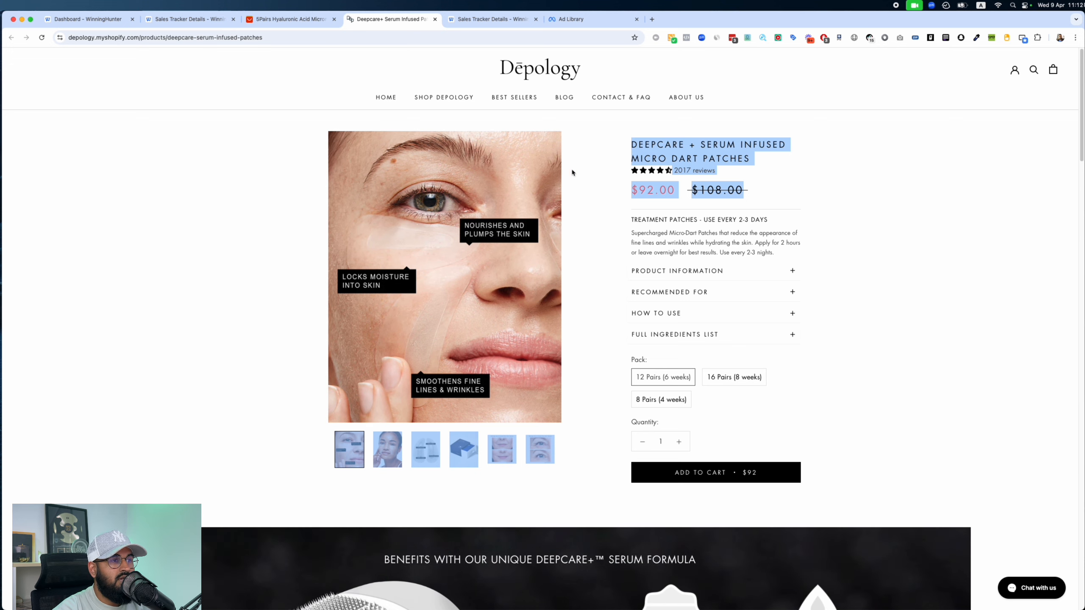
{"action": "left_click", "coordinate": [823, 176]}
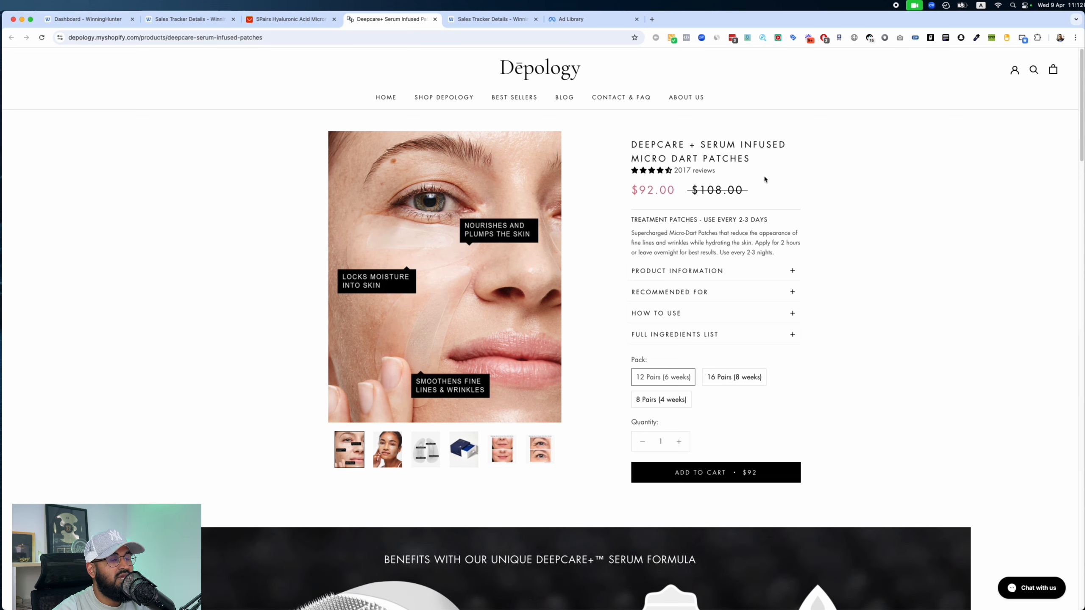
Step: Recheck the Depology product page and its sales tracker, and switch to Depology Skincare's active ads in the Meta Ad Library
{"action": "scroll", "coordinate": [769, 192], "scroll_direction": "down", "scroll_amount": 10}
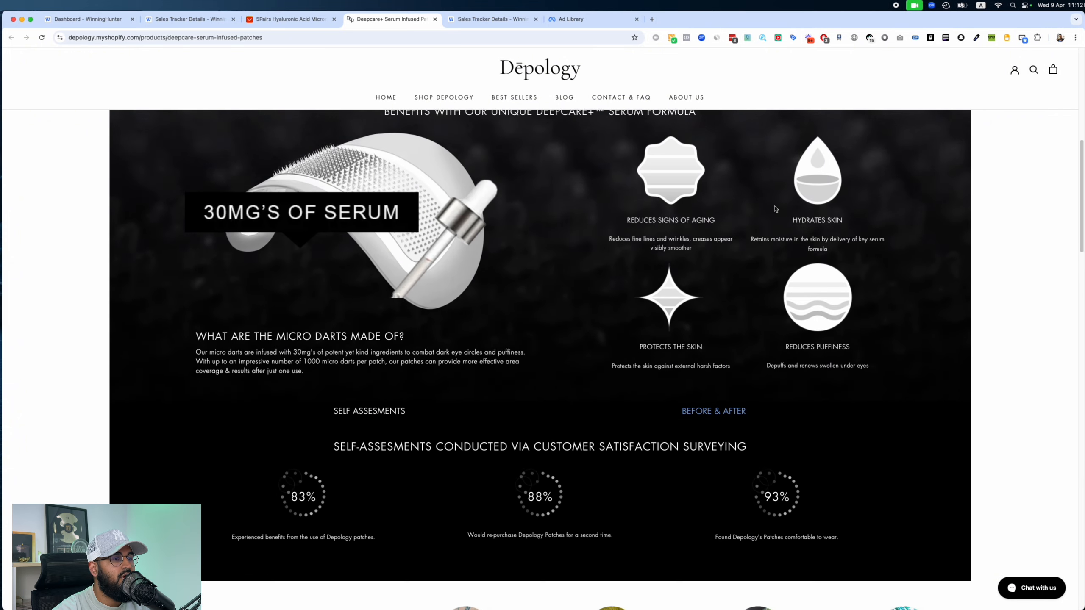
{"action": "scroll", "coordinate": [769, 205], "scroll_direction": "up", "scroll_amount": 10}
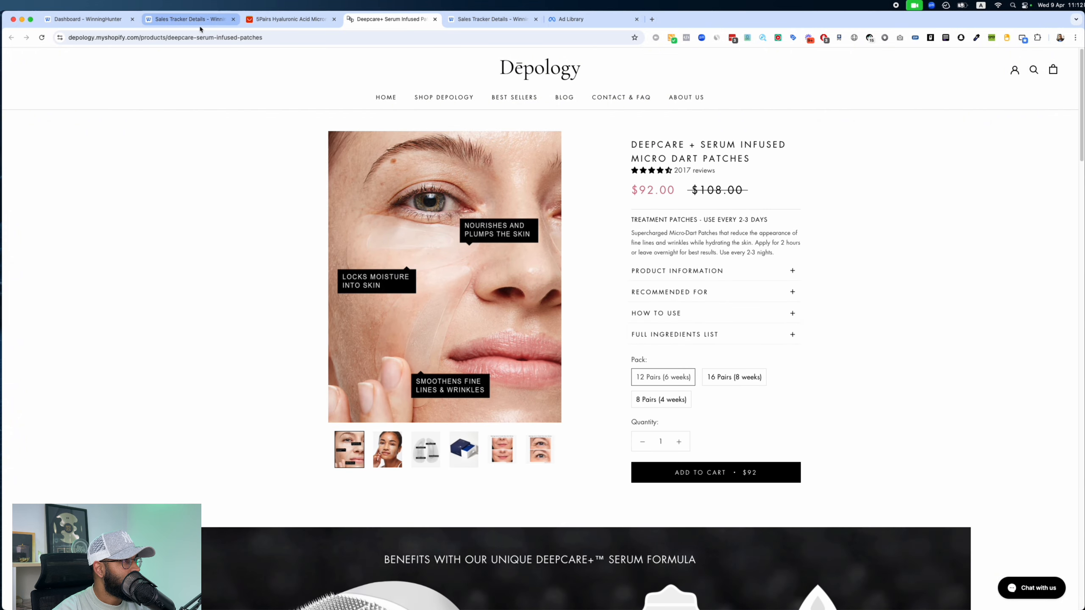
{"action": "left_click", "coordinate": [506, 19]}
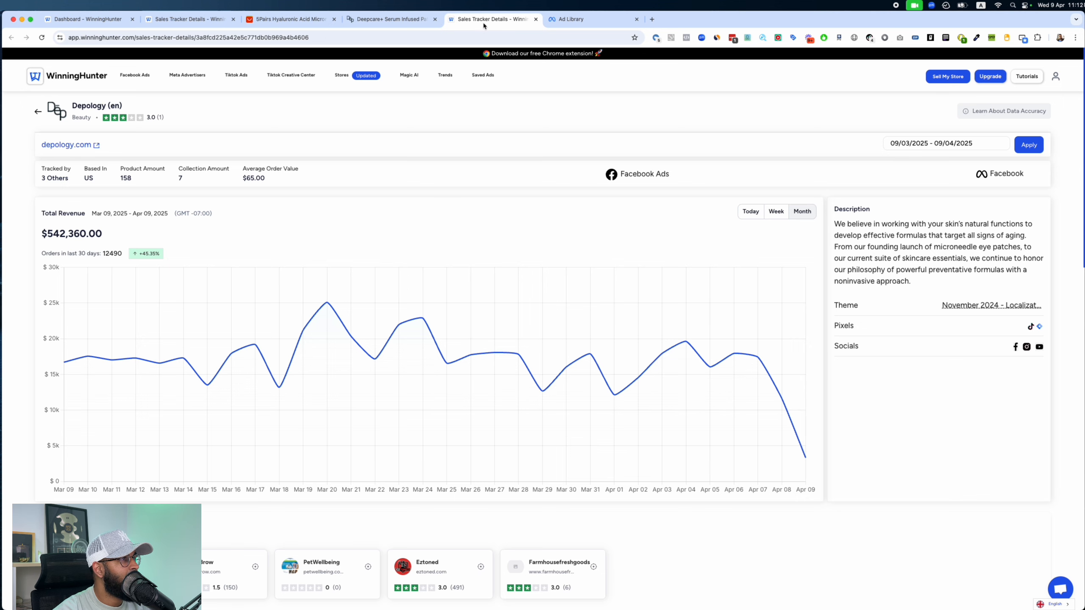
{"action": "left_click", "coordinate": [572, 19]}
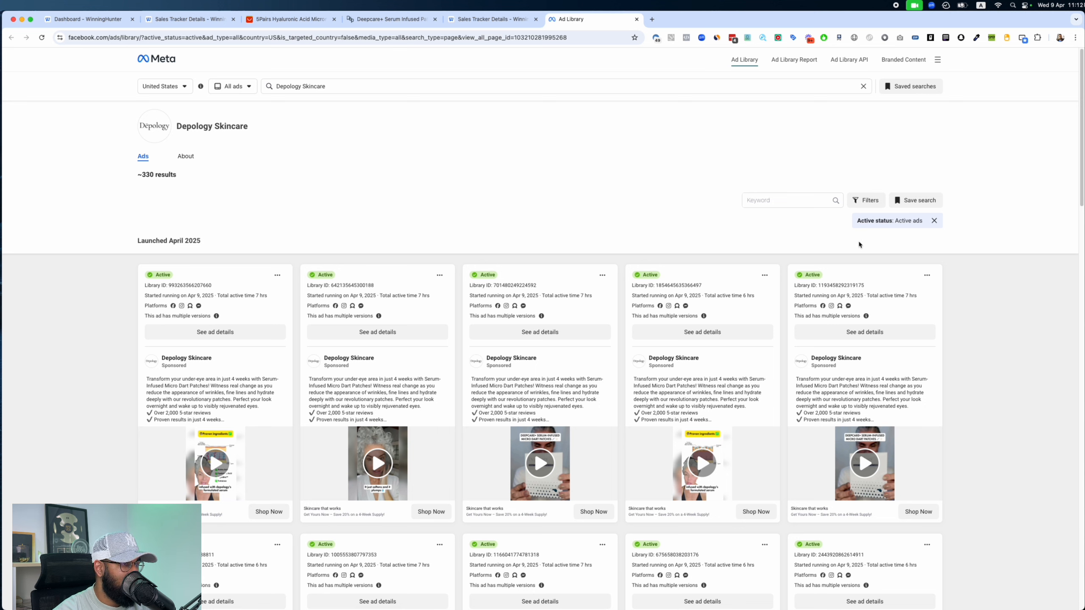
Step: Compare Depology's monthly revenue in the sales tracker with its active ads in the Meta Ad Library, and browse the newest ads
{"action": "left_click", "coordinate": [463, 25]}
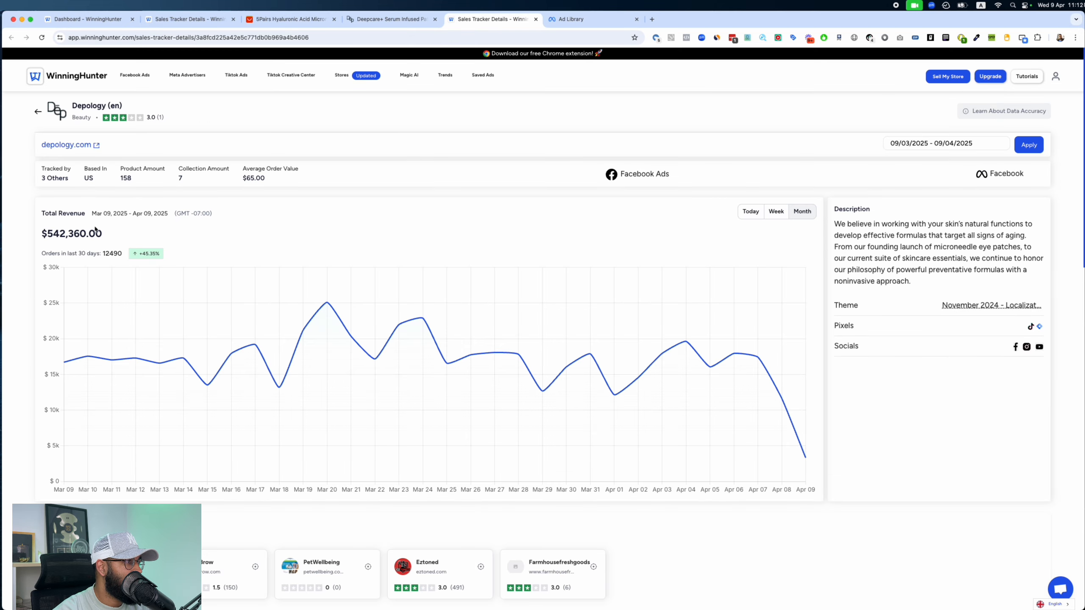
{"action": "left_click", "coordinate": [551, 22]}
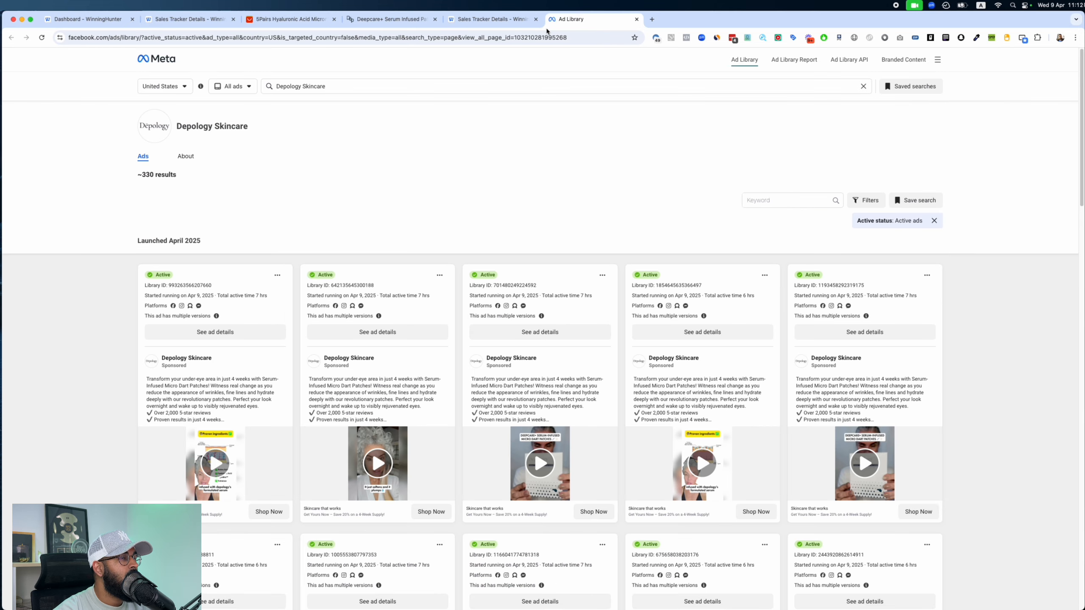
{"action": "left_click", "coordinate": [495, 19]}
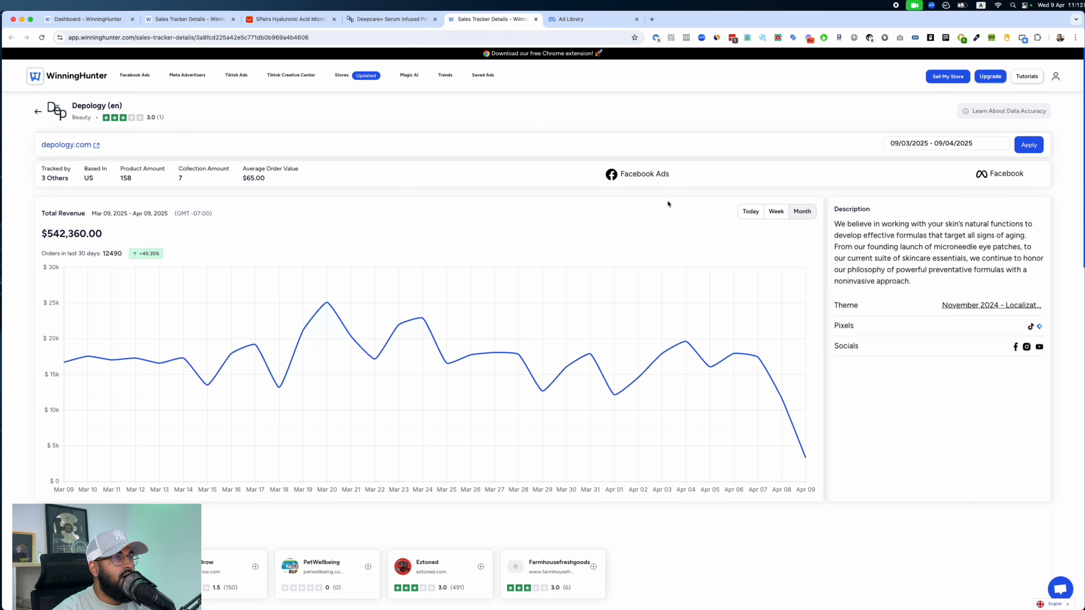
{"action": "key", "text": "ctrl+Tab"}
{"action": "scroll", "coordinate": [502, 266], "scroll_direction": "down", "scroll_amount": 5}
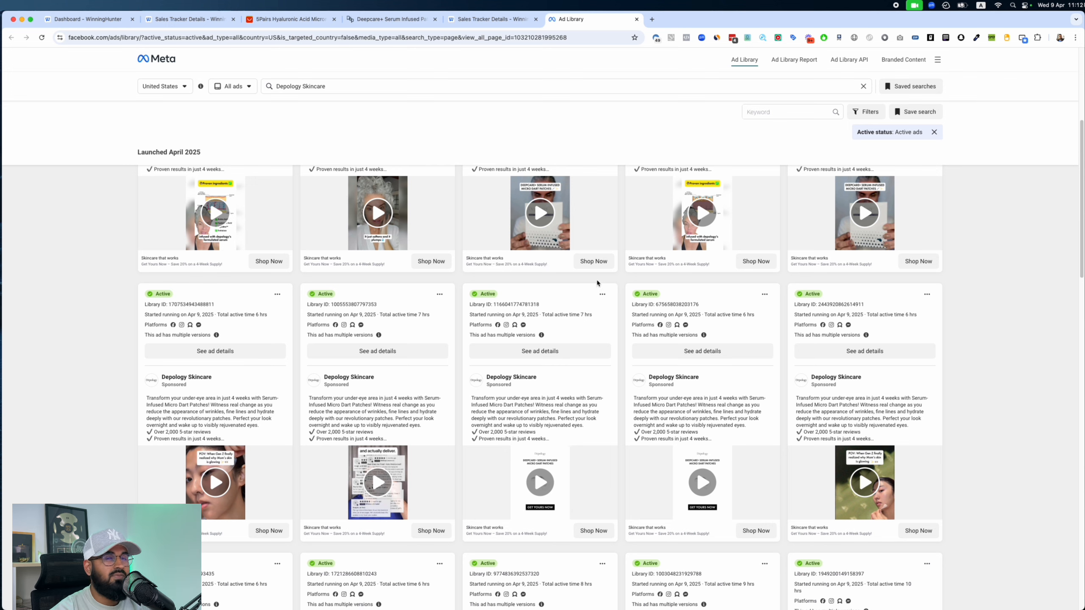
{"action": "scroll", "coordinate": [498, 239], "scroll_direction": "up", "scroll_amount": 3}
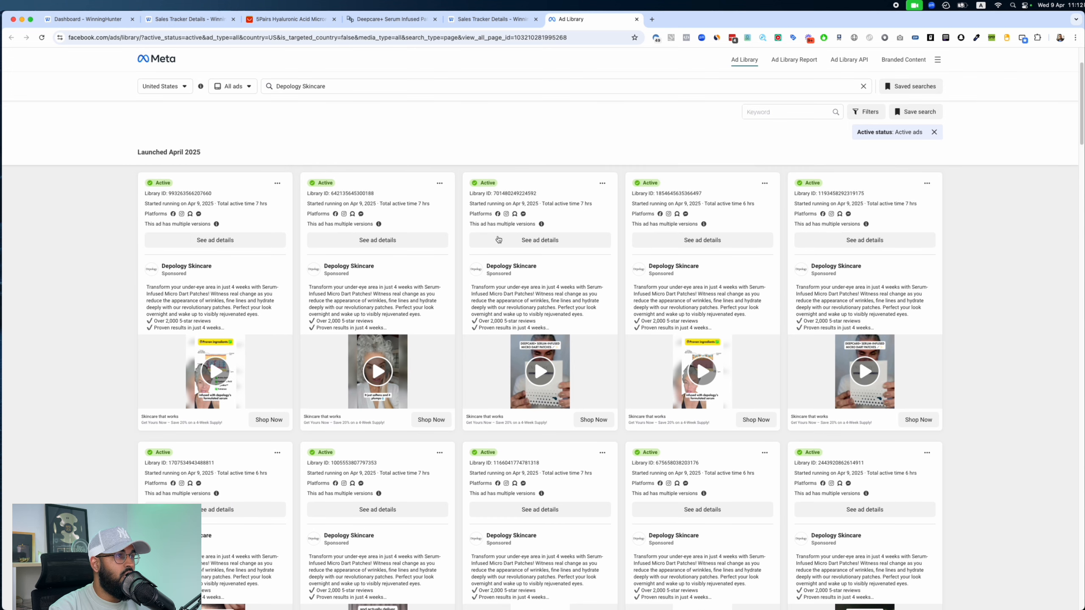
Step: Switch to the Depology product page and view the second gallery image of the model wearing the patches
{"action": "left_click", "coordinate": [397, 19]}
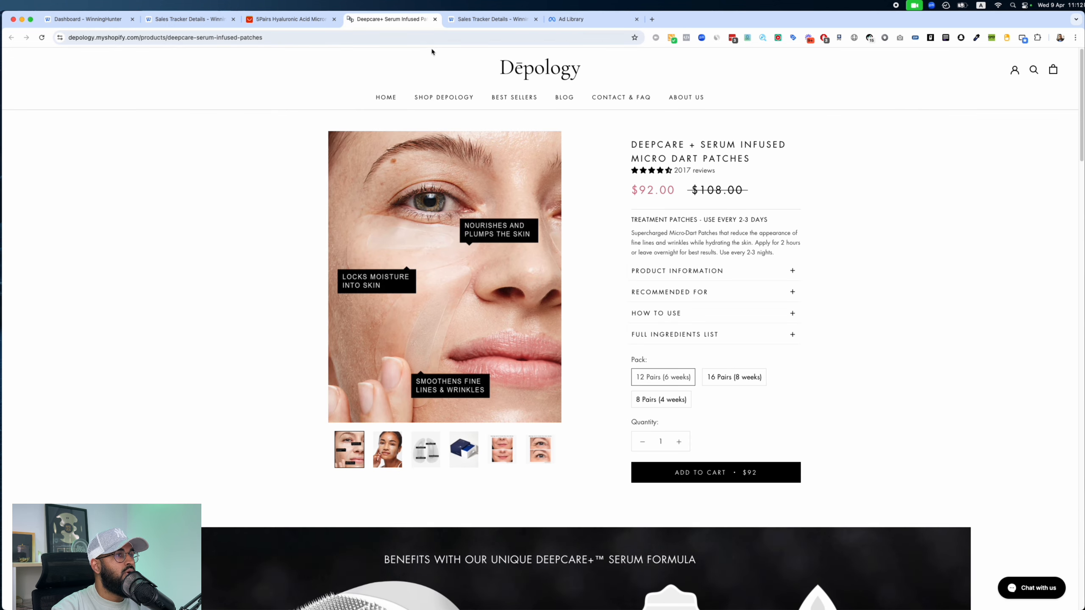
{"action": "left_click", "coordinate": [435, 456]}
{"action": "left_click", "coordinate": [387, 449]}
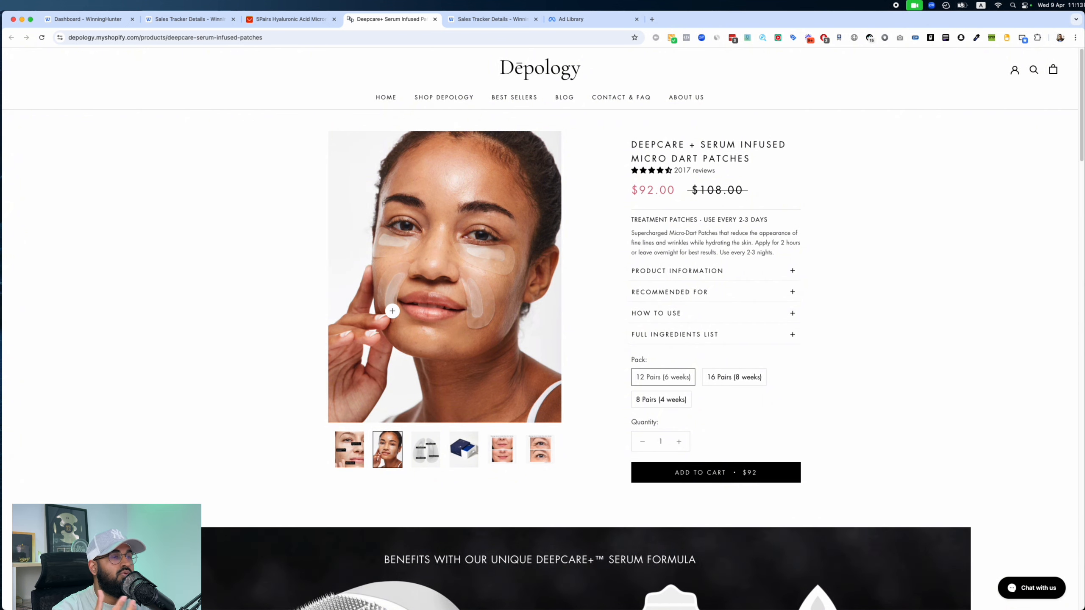
Step: Return to the Meta Ad Library, enlarge the first Depology ad, and play its video up to about 0:02
{"action": "left_click", "coordinate": [554, 20]}
{"action": "scroll", "coordinate": [555, 324], "scroll_direction": "up", "scroll_amount": 2}
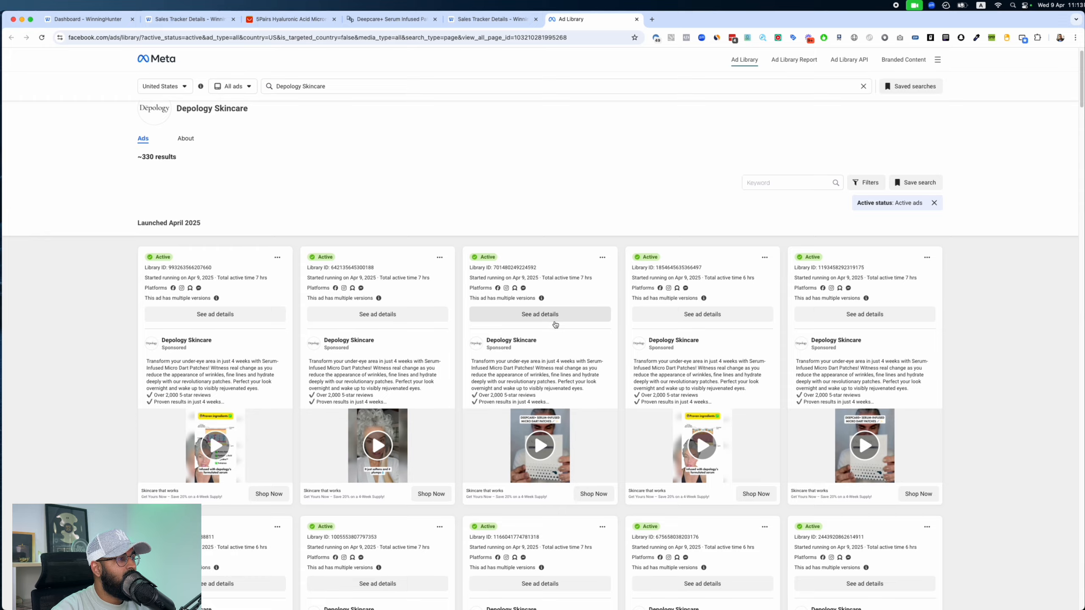
{"action": "scroll", "coordinate": [555, 324], "scroll_direction": "down", "scroll_amount": 3}
{"action": "scroll", "coordinate": [554, 323], "scroll_direction": "up", "scroll_amount": 5}
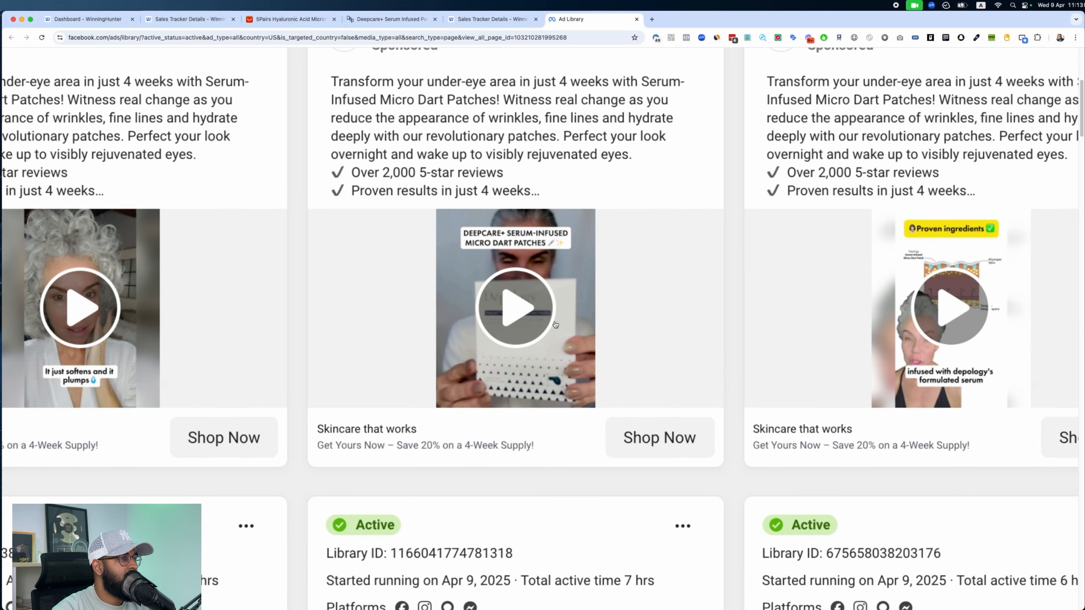
{"action": "scroll", "coordinate": [554, 323], "scroll_direction": "left", "scroll_amount": 10}
{"action": "scroll", "coordinate": [555, 323], "scroll_direction": "up", "scroll_amount": 1}
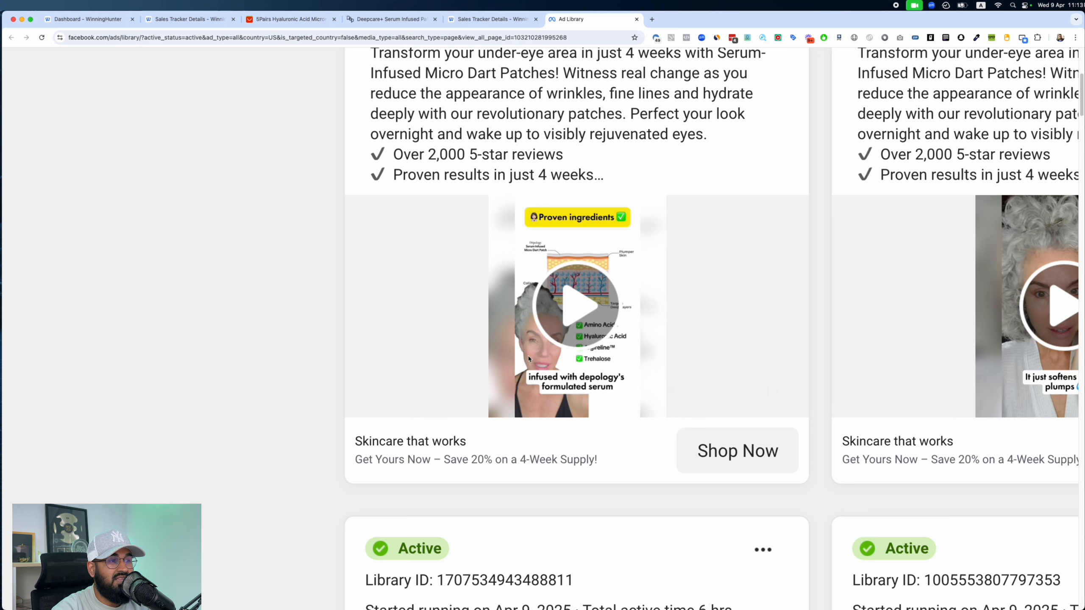
{"action": "left_click", "coordinate": [588, 305]}
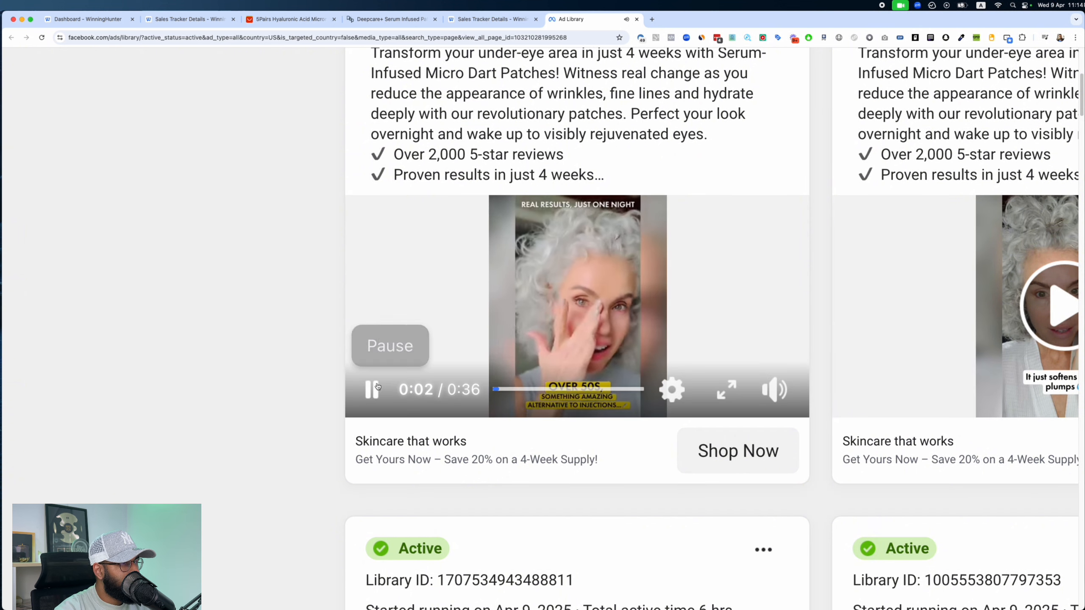
{"action": "left_click", "coordinate": [372, 389]}
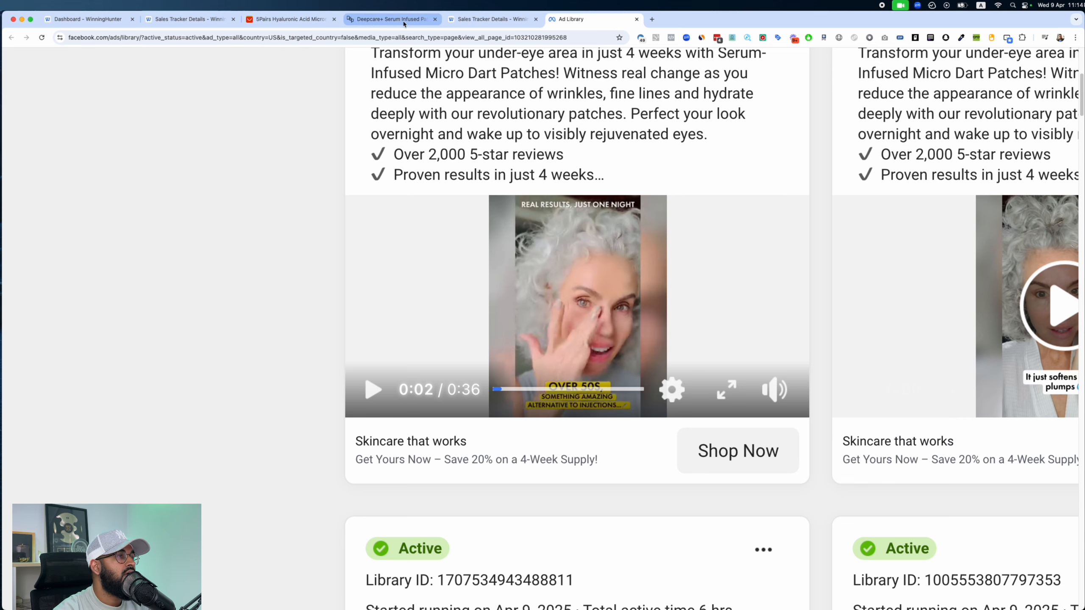
Step: Recheck the AliExpress supplier listing against the Depology product page, and switch to the Depology sales tracker
{"action": "key", "text": "super+3"}
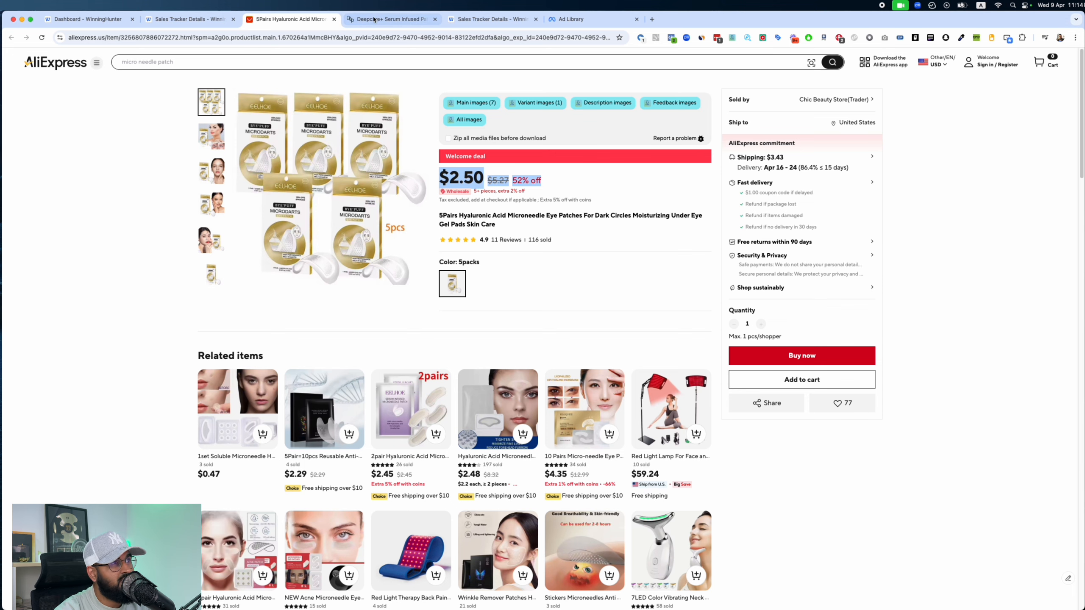
{"action": "key", "text": "super+4"}
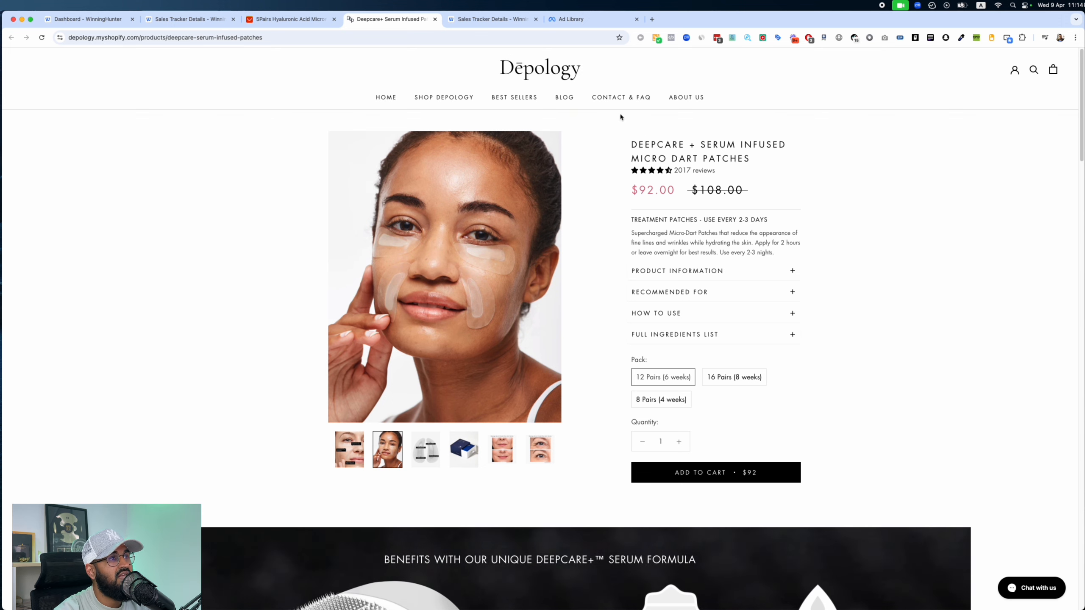
{"action": "left_click", "coordinate": [304, 18]}
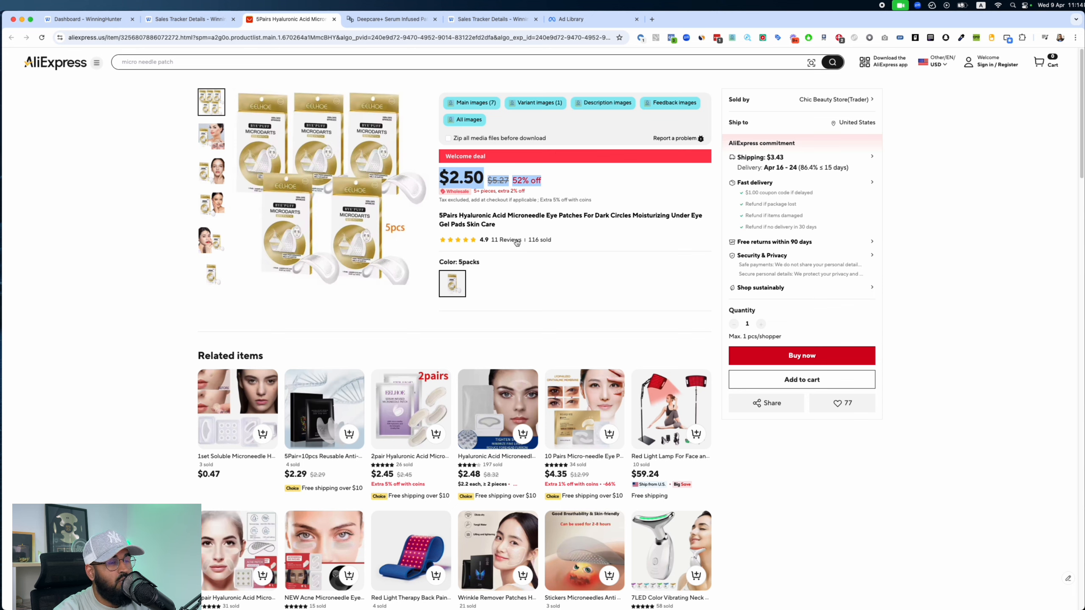
{"action": "left_click", "coordinate": [522, 266]}
{"action": "left_click", "coordinate": [474, 21]}
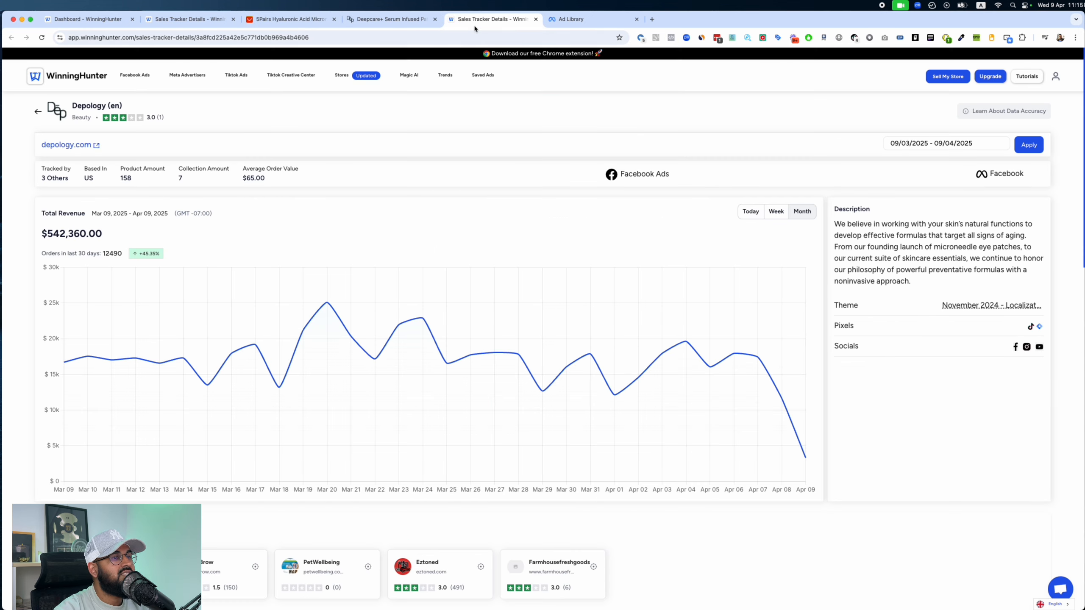
Step: Switch to the Meta Ad Library and play the second Depology ad's video, pausing it at about 0:14
{"action": "key", "text": "ctrl+Tab"}
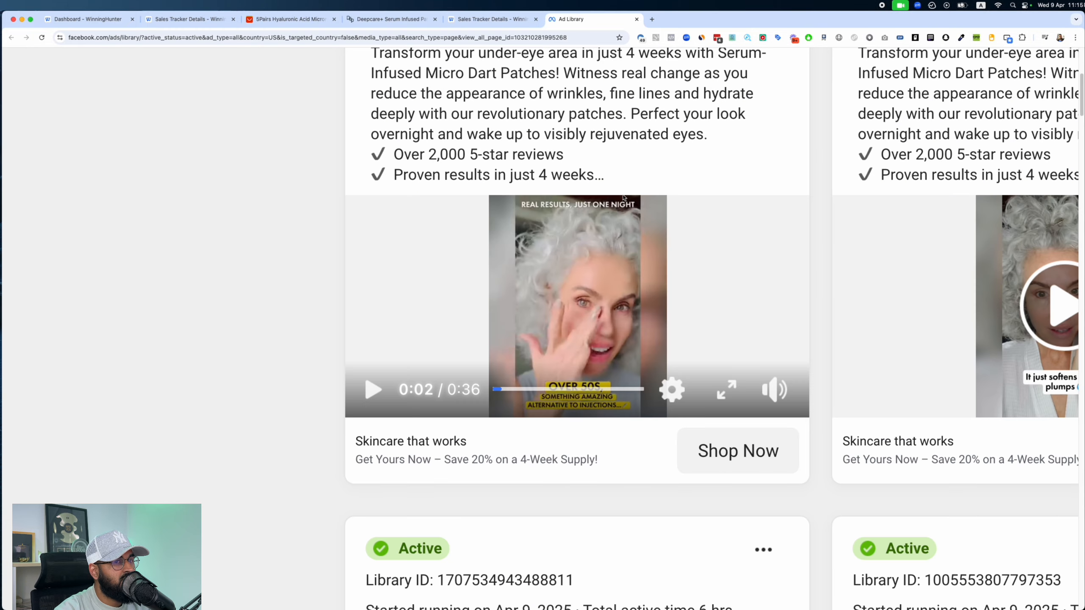
{"action": "scroll", "coordinate": [623, 198], "scroll_direction": "right", "scroll_amount": 10}
{"action": "left_click", "coordinate": [550, 335]}
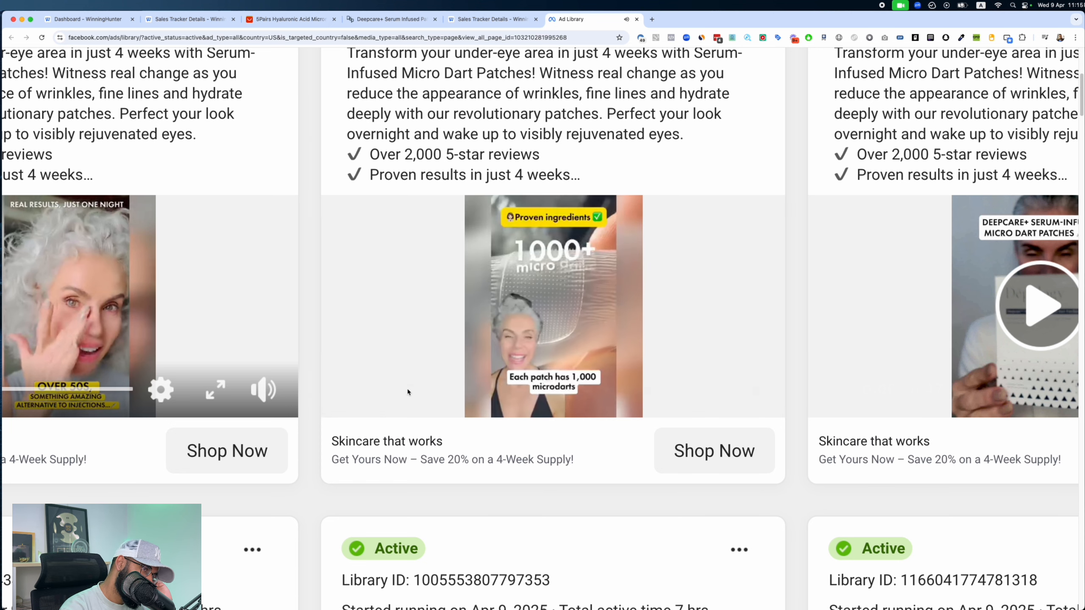
{"action": "left_click", "coordinate": [355, 389]}
{"action": "scroll", "coordinate": [384, 387], "scroll_direction": "right", "scroll_amount": 8}
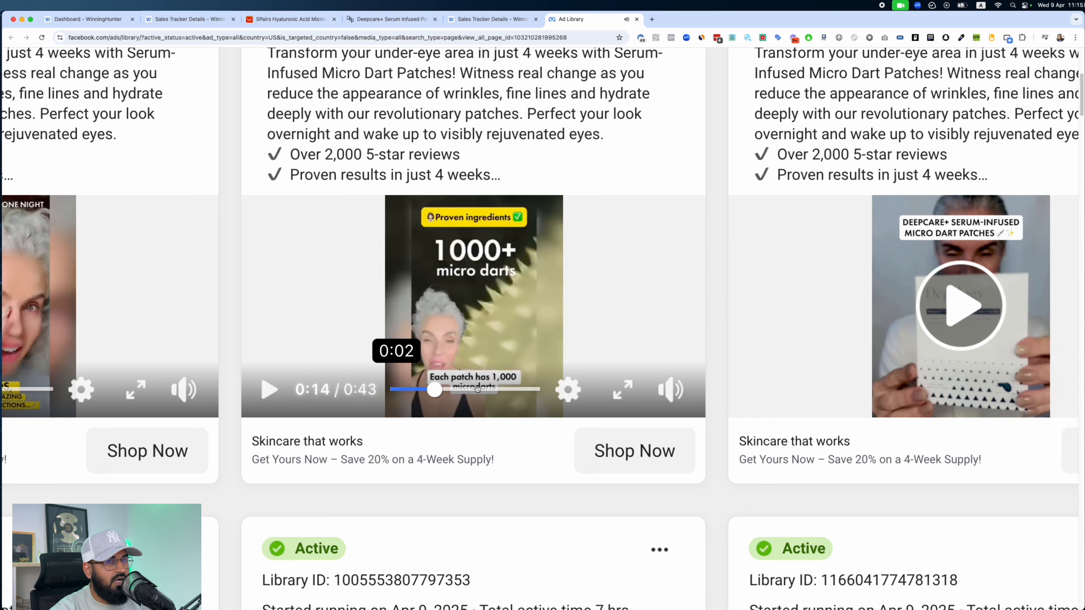
Step: Watch the third Depology ad's video with a pause at about 0:29, resume it, and pause again at about 0:36
{"action": "left_click", "coordinate": [712, 309]}
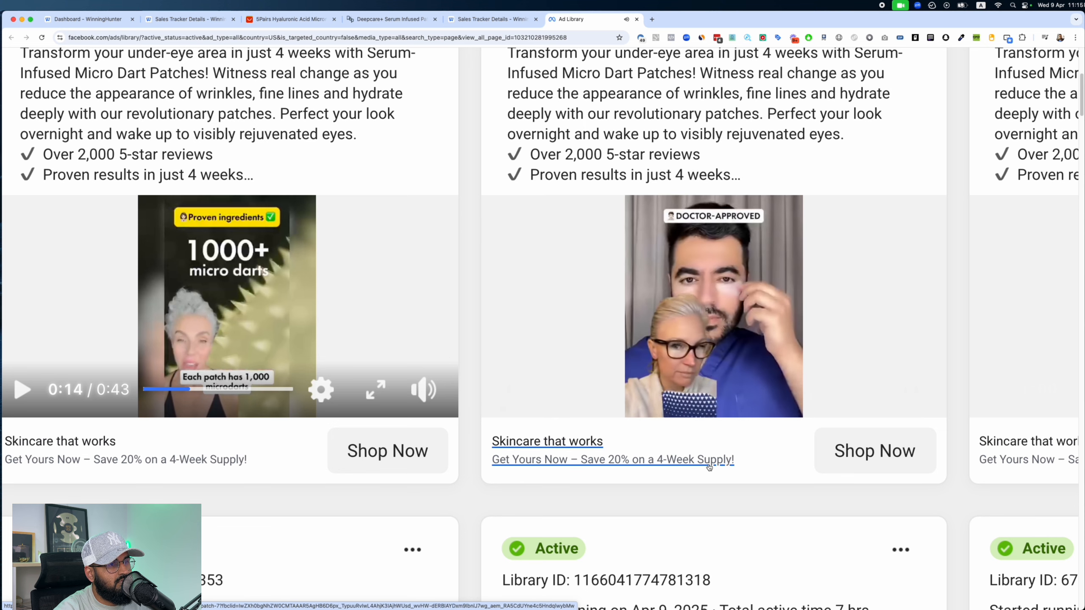
{"action": "scroll", "coordinate": [691, 472], "scroll_direction": "right", "scroll_amount": 3}
{"action": "scroll", "coordinate": [708, 467], "scroll_direction": "right", "scroll_amount": 1}
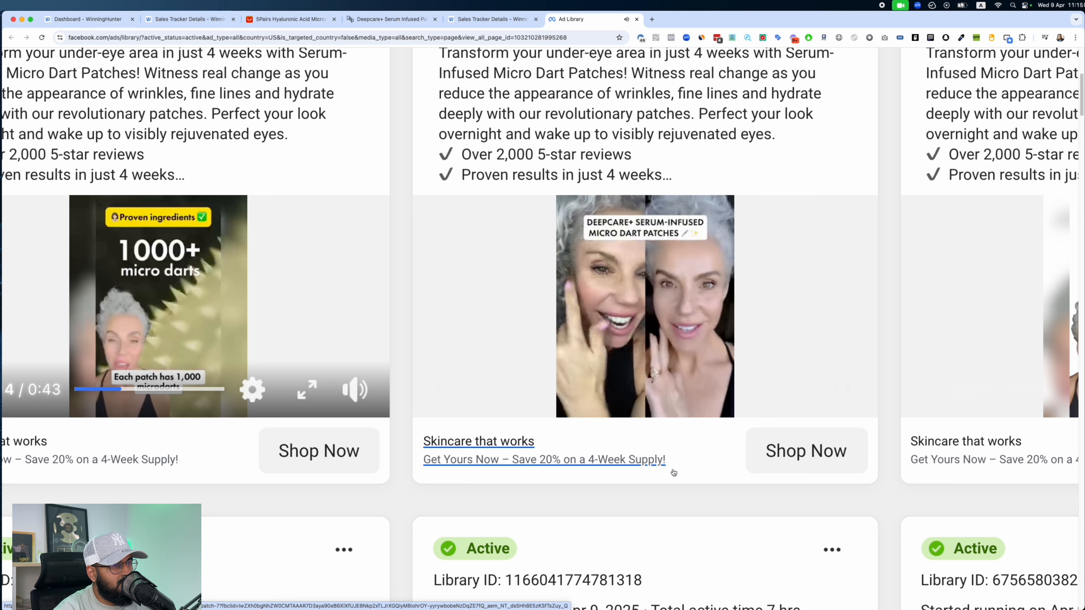
{"action": "mouse_move", "coordinate": [511, 391]}
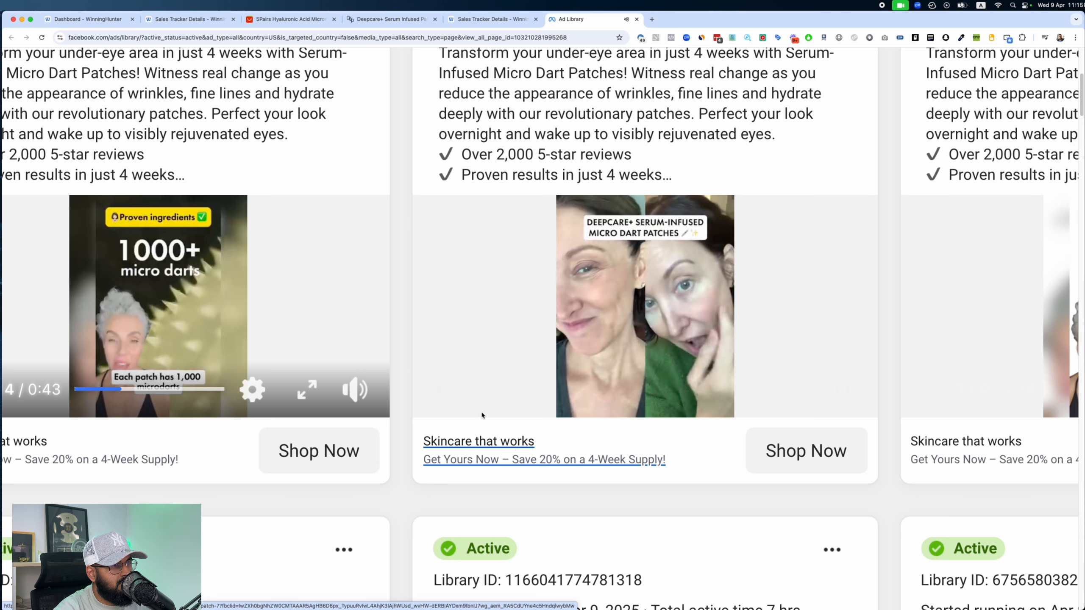
{"action": "left_click", "coordinate": [440, 389]}
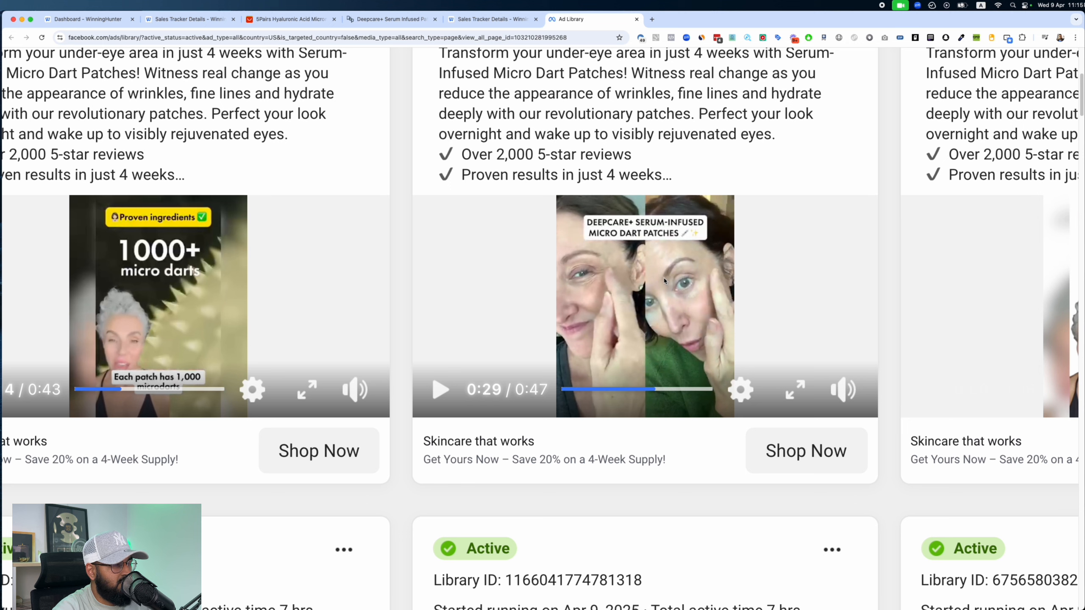
{"action": "left_click", "coordinate": [440, 390]}
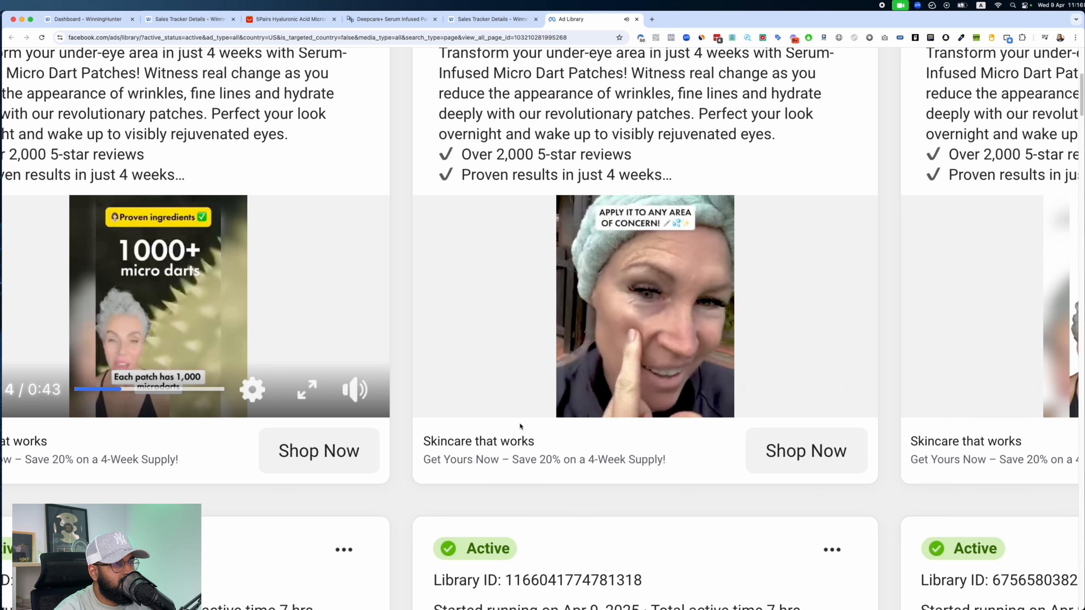
{"action": "left_click", "coordinate": [461, 398]}
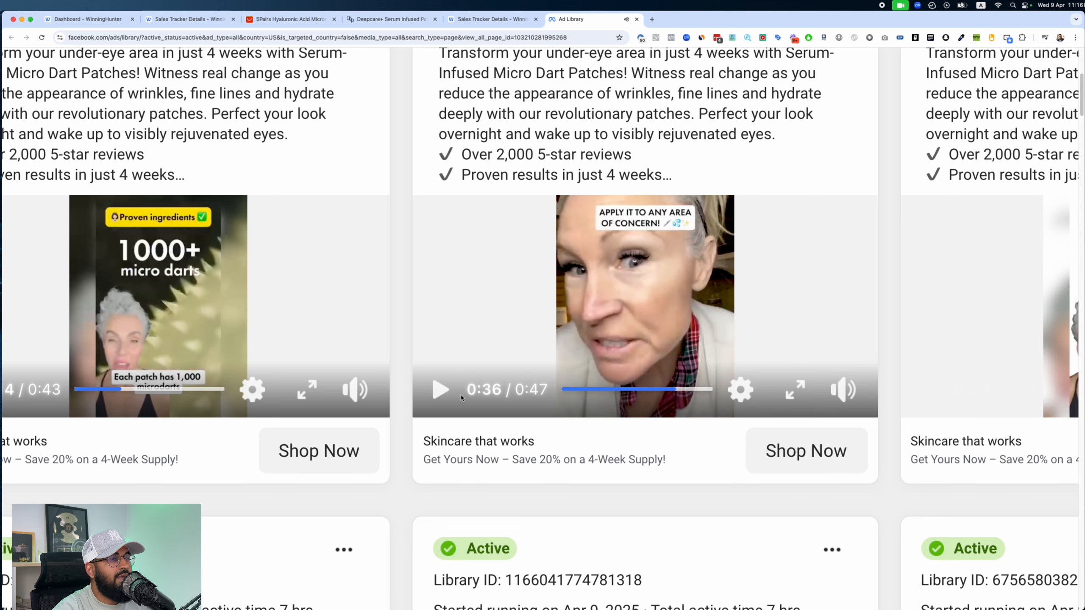
Step: Open Fiverr in a new browser tab and search its services for "UGC review"
{"action": "key", "text": "super+t"}
{"action": "type", "text": "fi"}
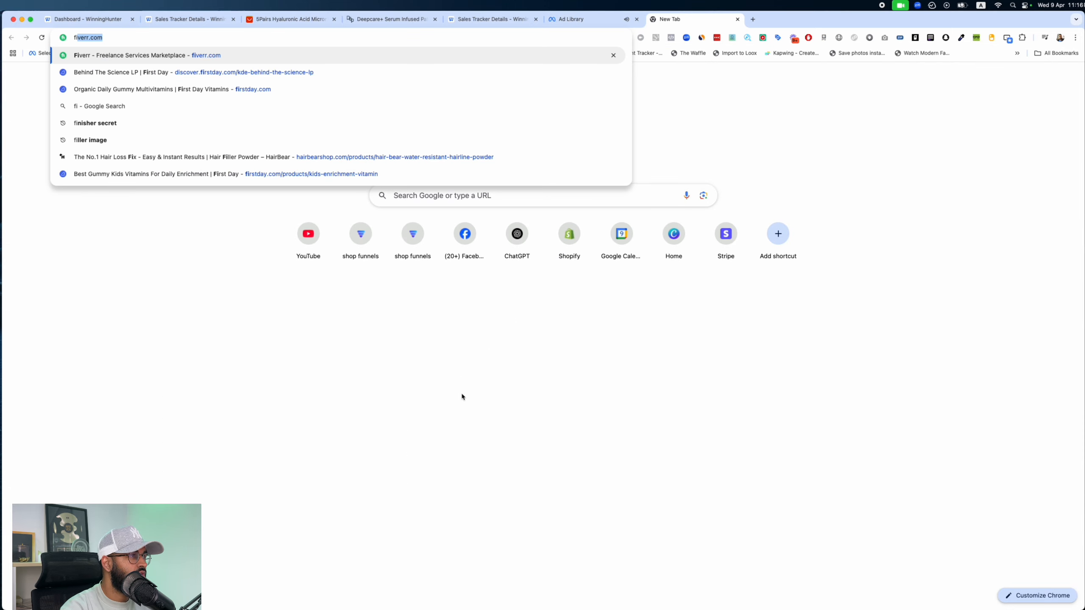
{"action": "key", "text": "Return"}
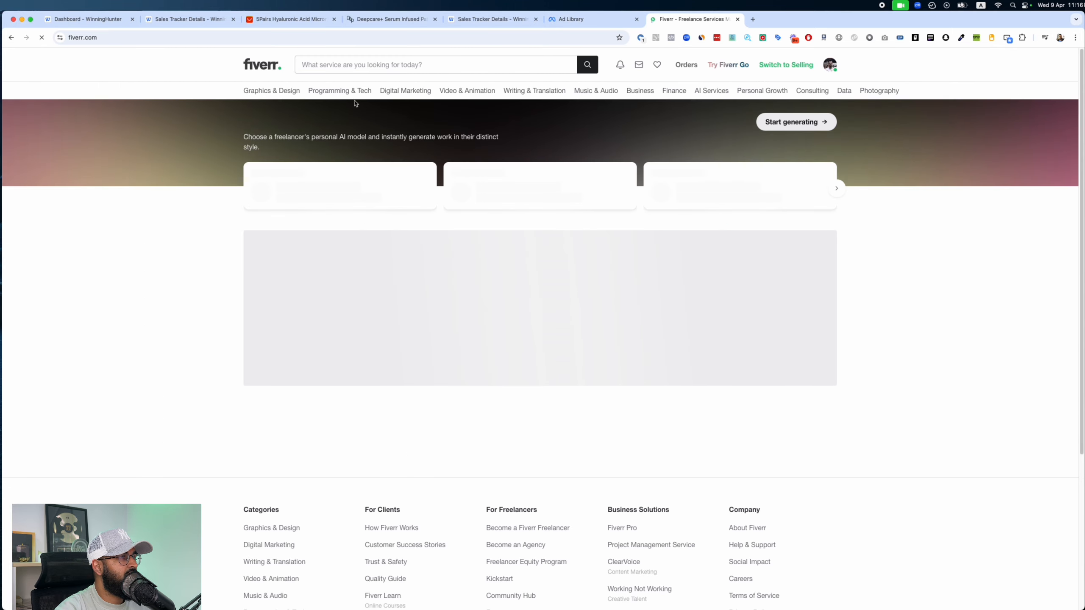
{"action": "type", "text": "UGV"}
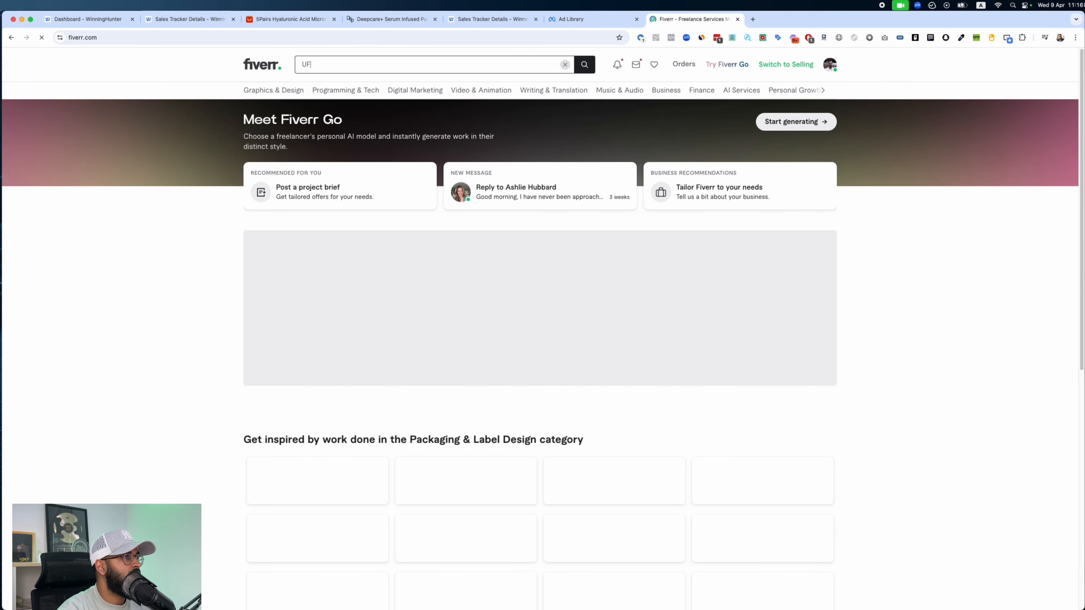
{"action": "key", "text": "BackSpace"}
{"action": "type", "text": "C review"}
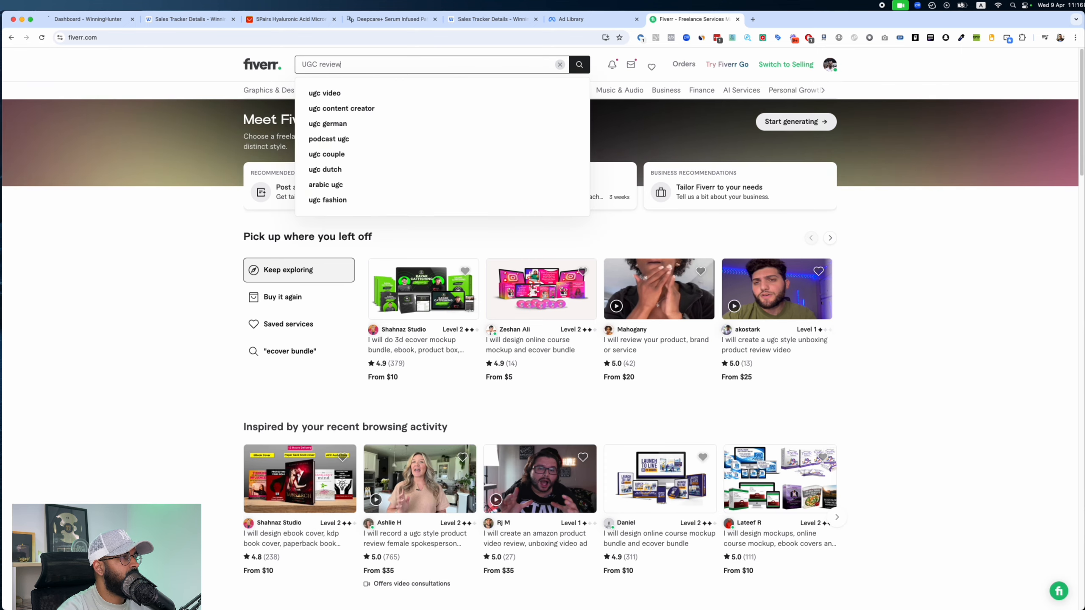
{"action": "key", "text": "Return"}
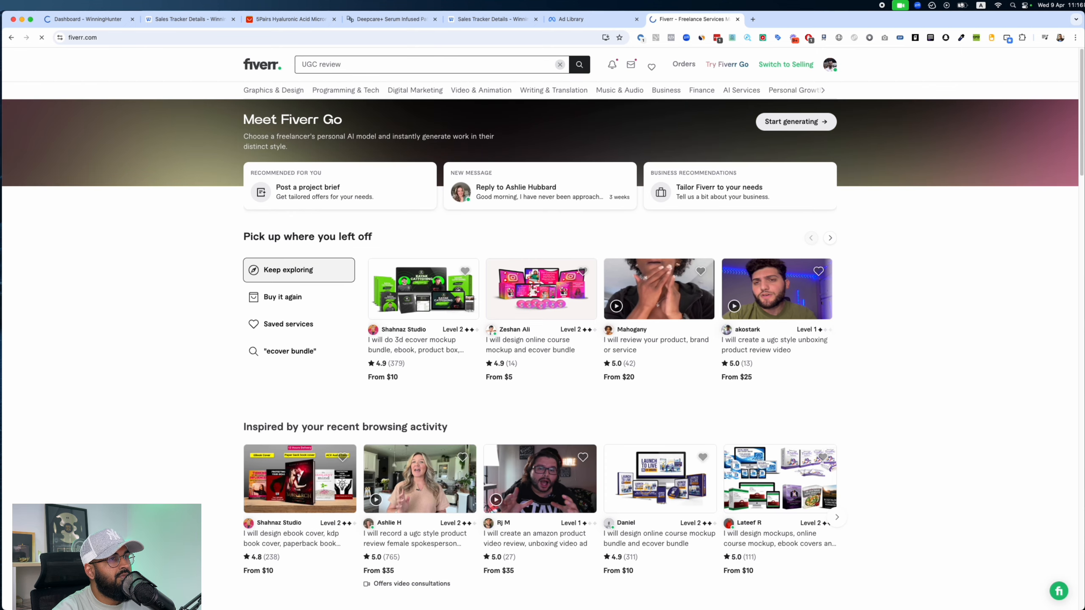
Step: Browse the UGC review gigs, examining the creators' video styles, ratings and starting prices
{"action": "scroll", "coordinate": [358, 190], "scroll_direction": "down", "scroll_amount": 5}
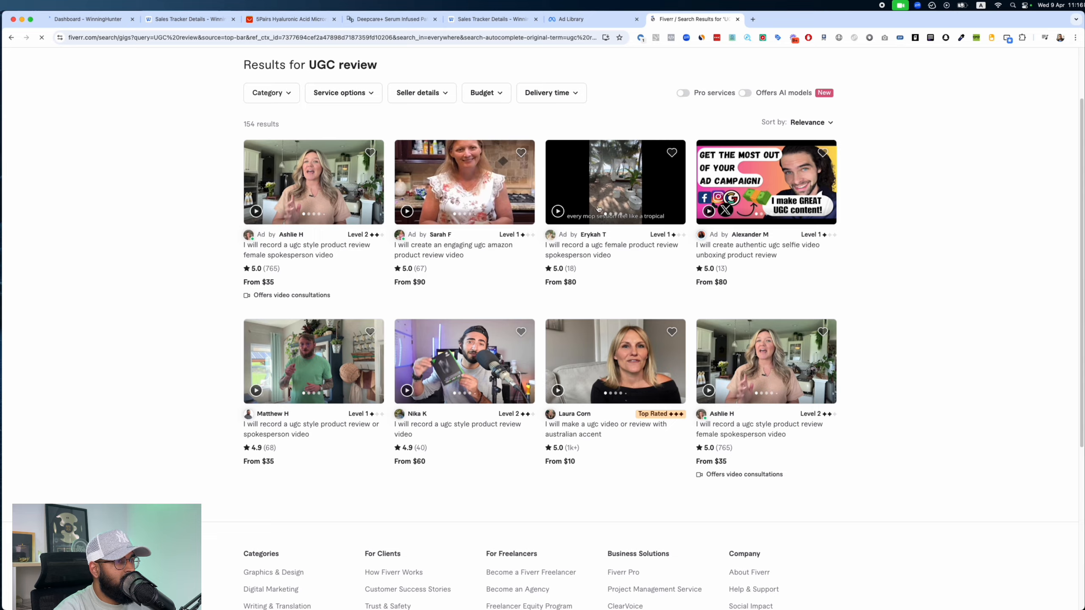
{"action": "scroll", "coordinate": [681, 245], "scroll_direction": "down", "scroll_amount": 10}
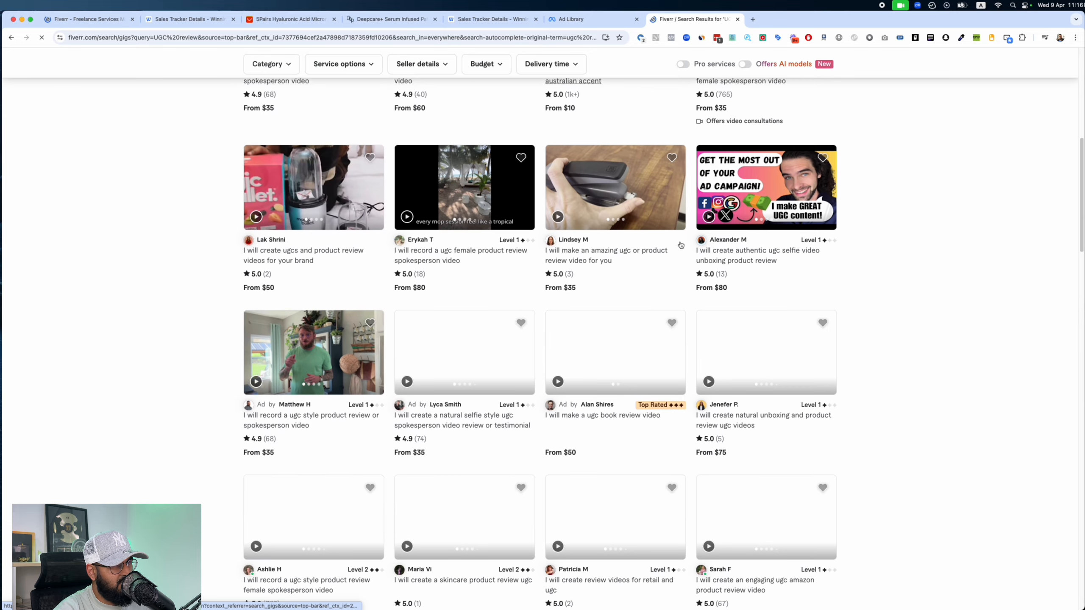
{"action": "scroll", "coordinate": [680, 245], "scroll_direction": "down", "scroll_amount": 1}
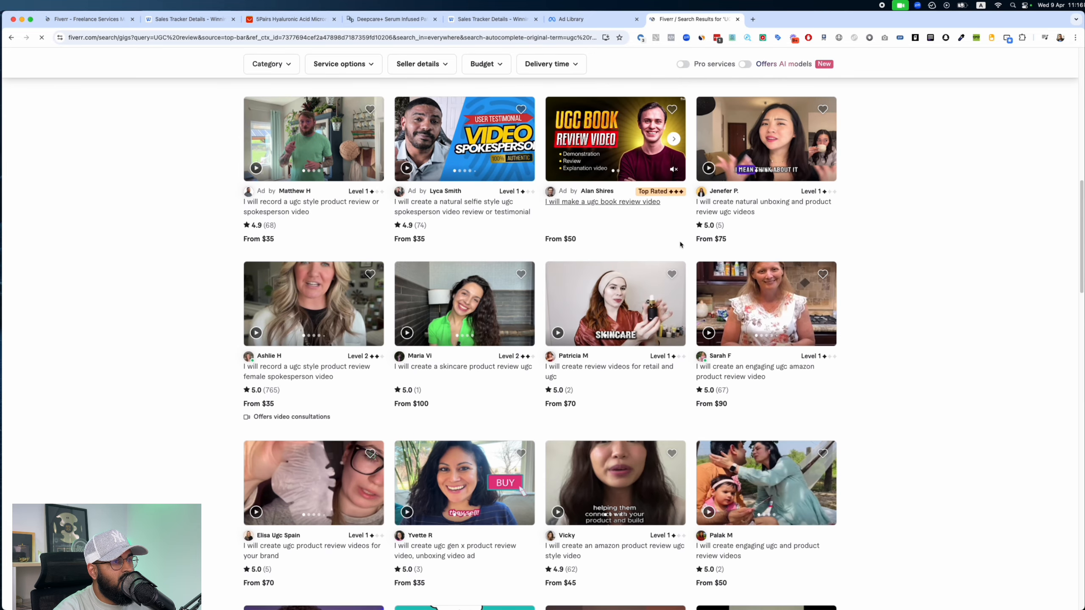
{"action": "scroll", "coordinate": [872, 242], "scroll_direction": "down", "scroll_amount": 3}
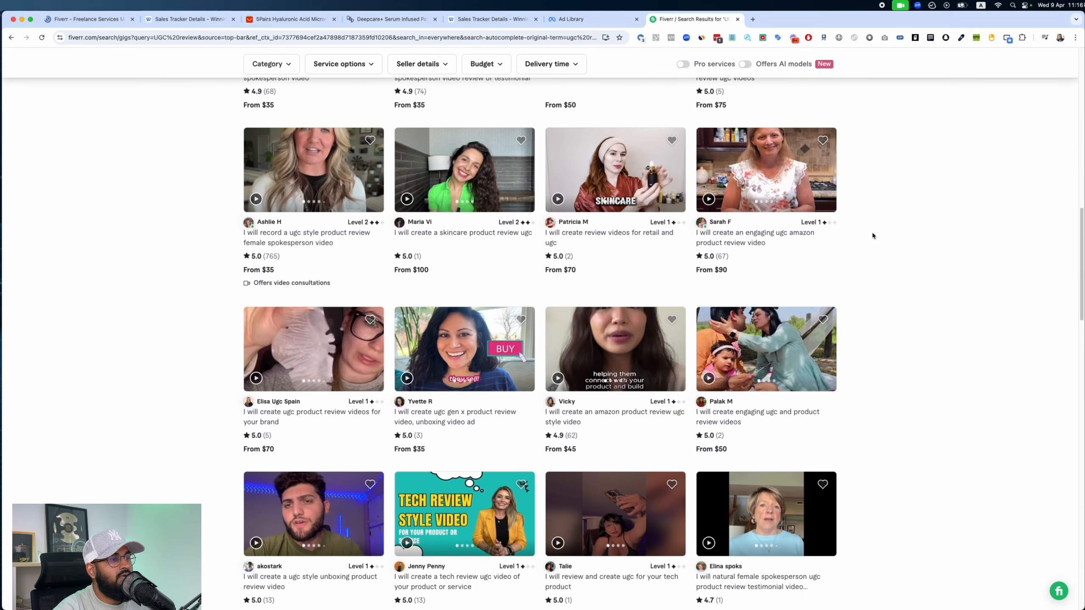
{"action": "scroll", "coordinate": [872, 236], "scroll_direction": "down", "scroll_amount": 15}
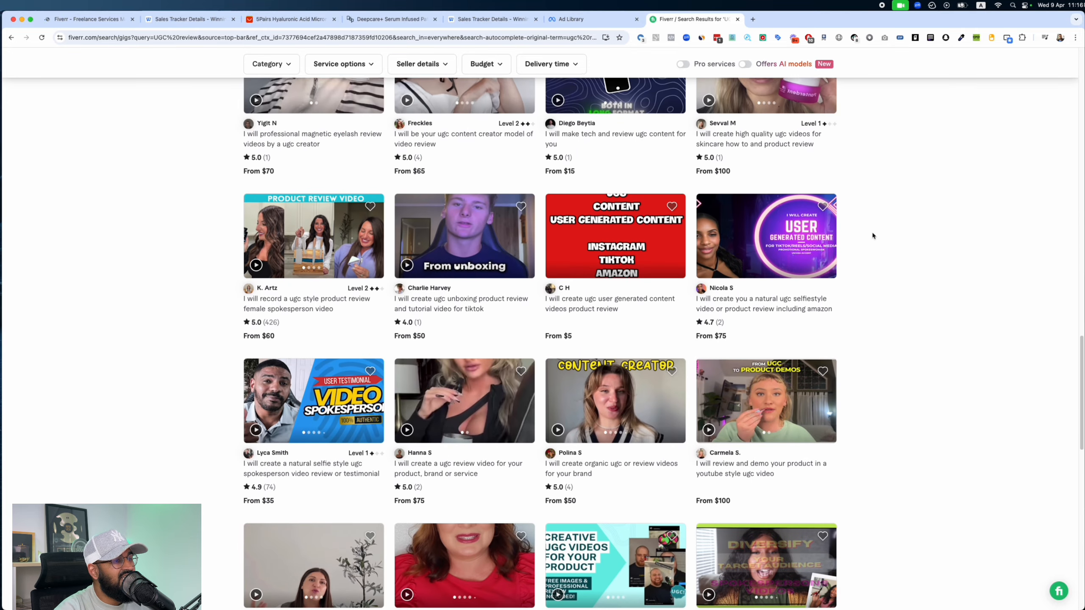
Step: Compare more of the UGC review gigs further down the Fiverr results, then return to the first listings
{"action": "scroll", "coordinate": [872, 236], "scroll_direction": "down", "scroll_amount": 2}
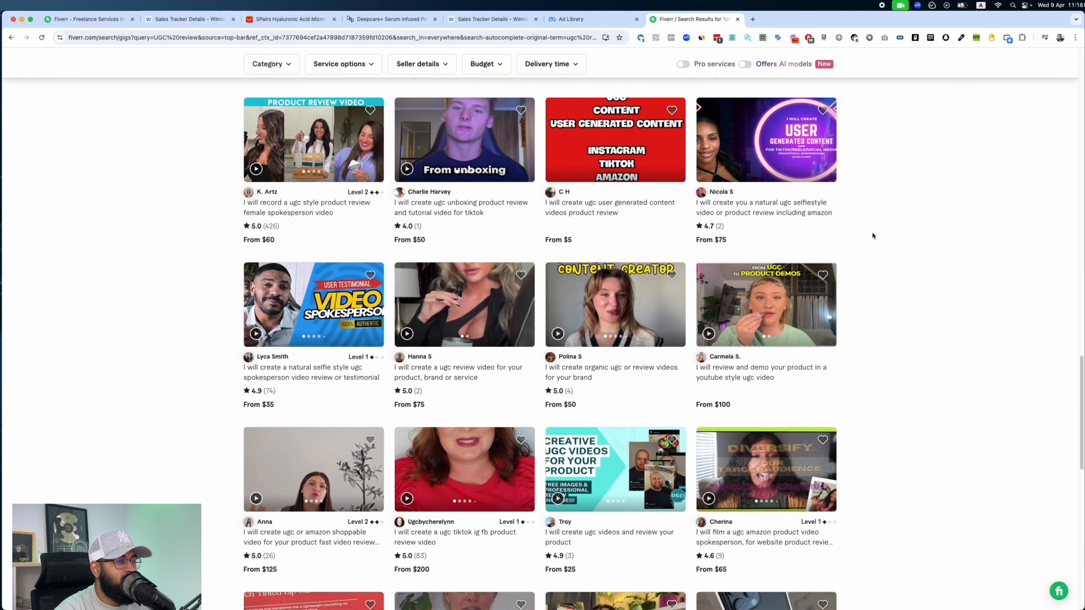
{"action": "scroll", "coordinate": [872, 235], "scroll_direction": "down", "scroll_amount": 10}
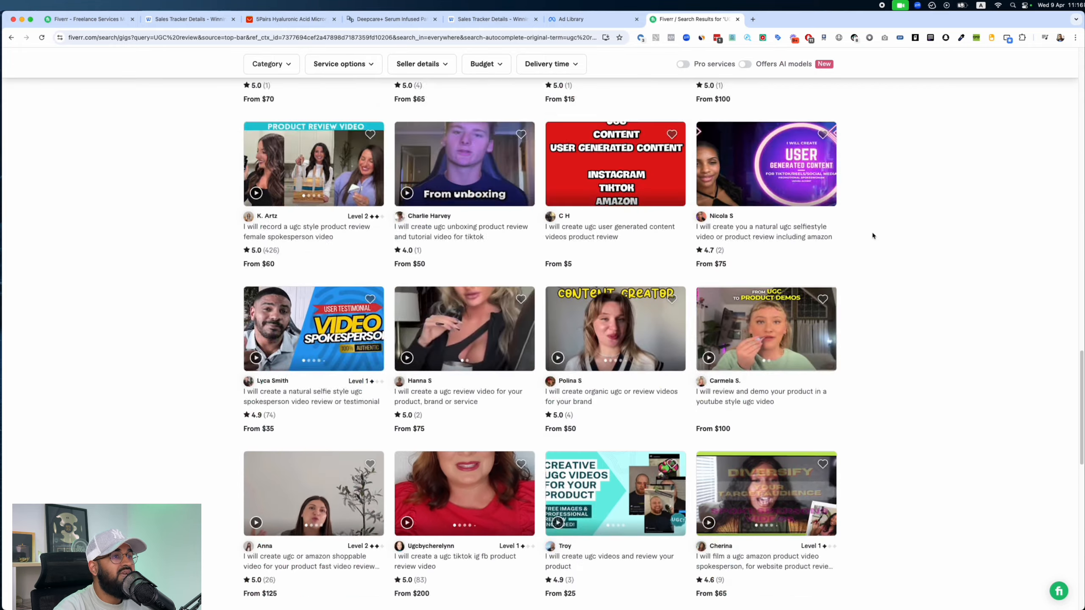
{"action": "scroll", "coordinate": [871, 236], "scroll_direction": "up", "scroll_amount": 10}
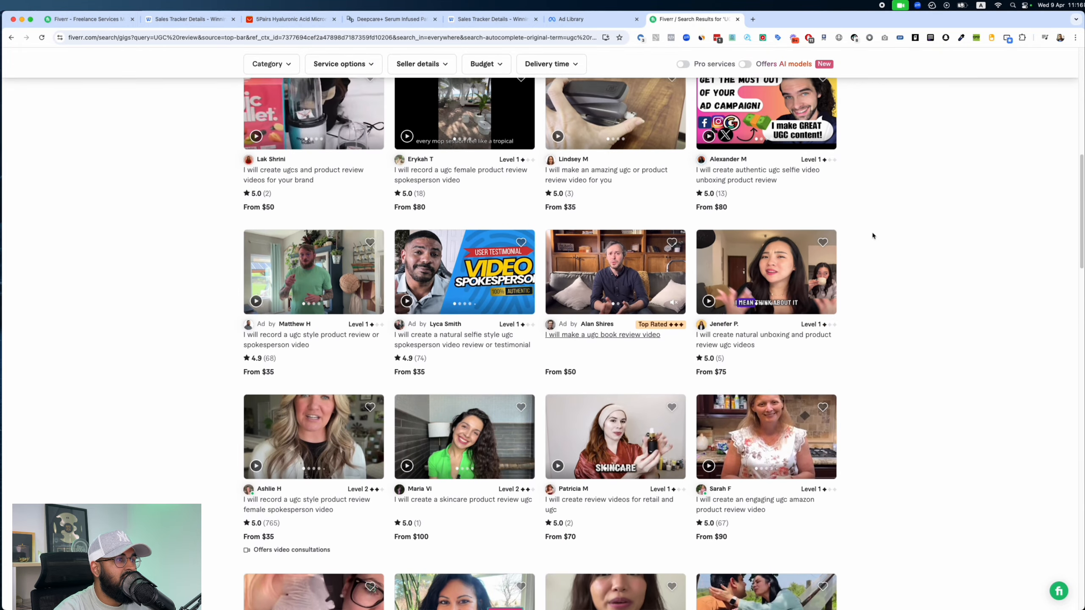
{"action": "scroll", "coordinate": [872, 235], "scroll_direction": "up", "scroll_amount": 10}
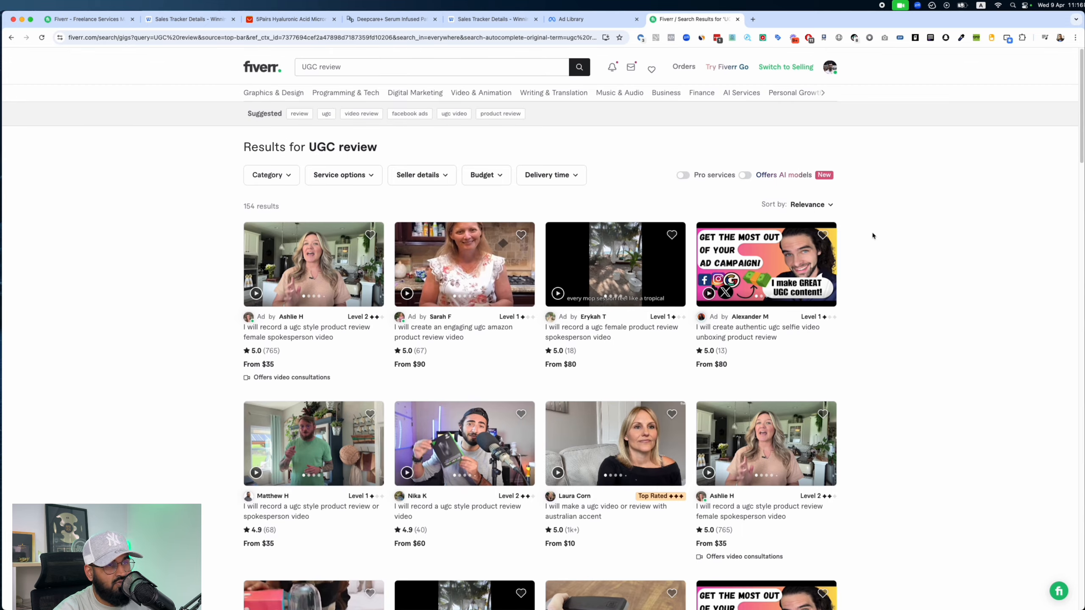
{"action": "scroll", "coordinate": [872, 235], "scroll_direction": "down", "scroll_amount": 5}
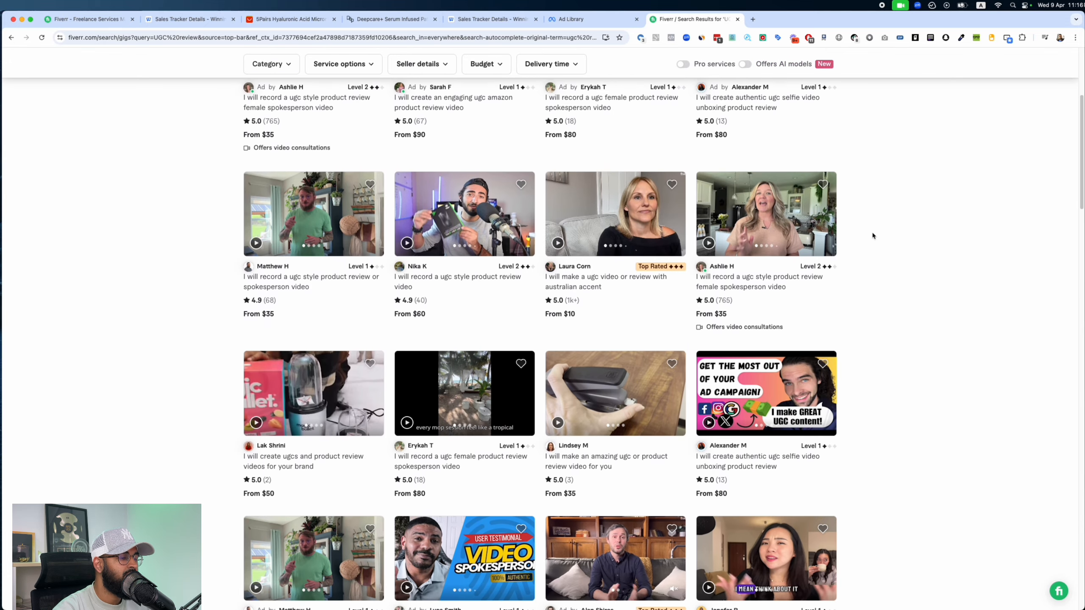
{"action": "scroll", "coordinate": [872, 236], "scroll_direction": "down", "scroll_amount": 1}
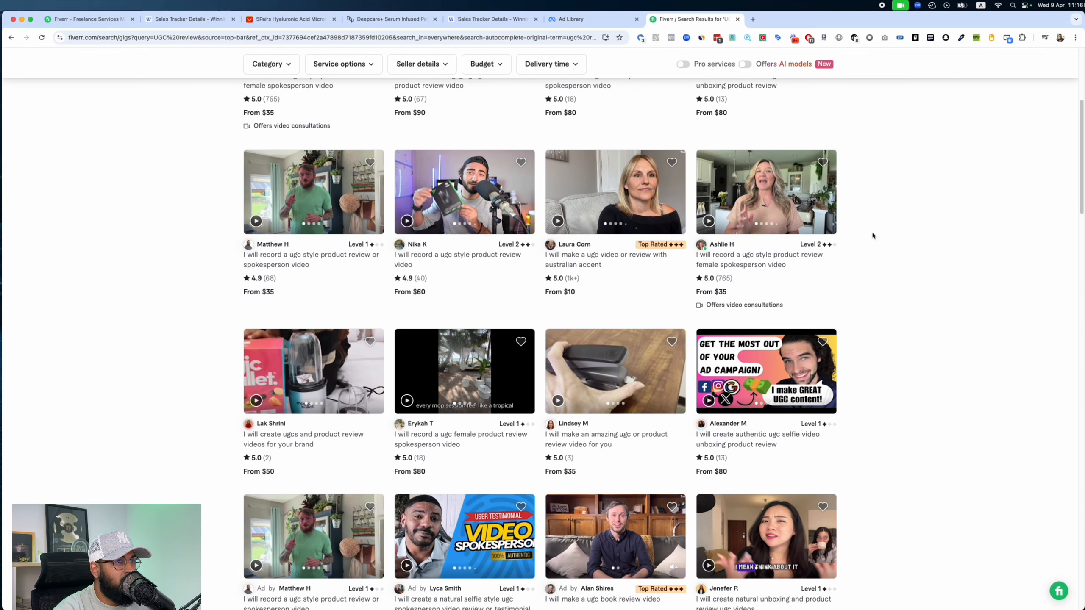
{"action": "scroll", "coordinate": [872, 236], "scroll_direction": "up", "scroll_amount": 5}
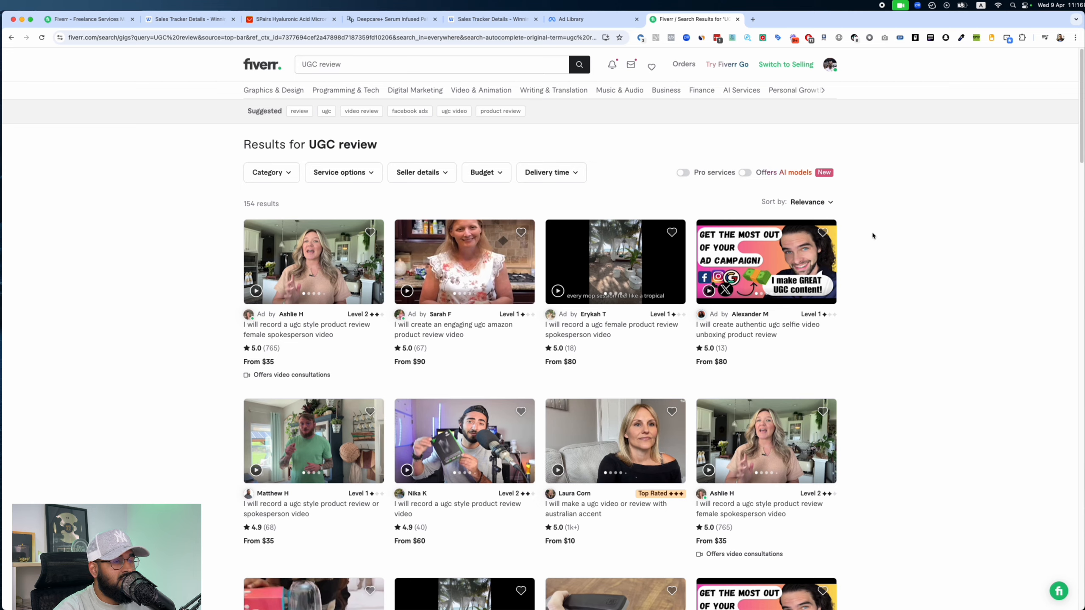
Step: Revisit Depology's Meta ads, its micro dart patches product page and the store's revenue chart in the other browser tabs
{"action": "key", "text": "ctrl+shift+Tab"}
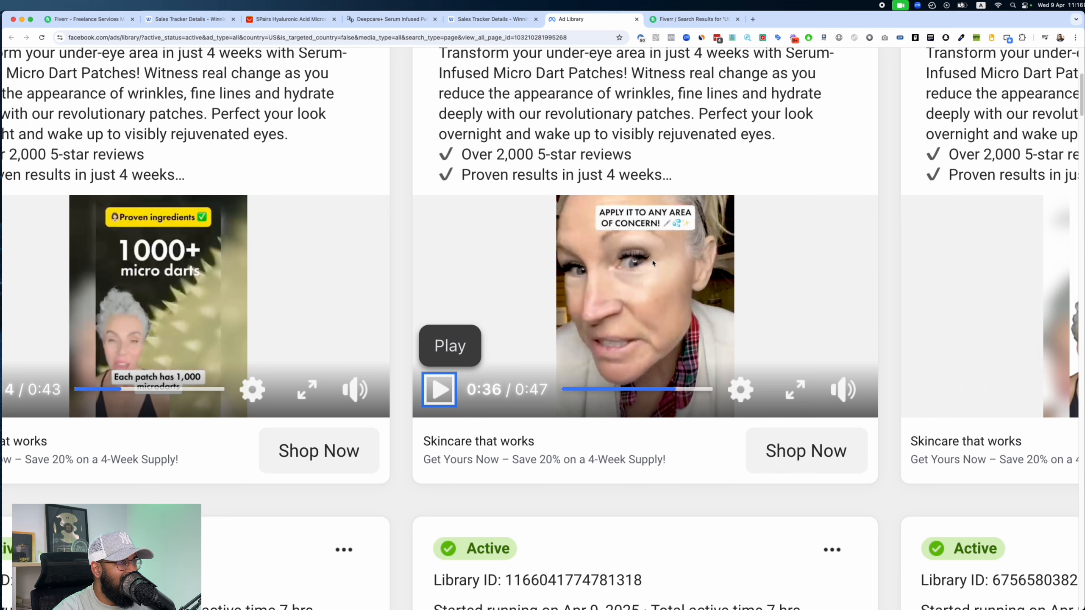
{"action": "key", "text": "ctrl+shift+Tab"}
{"action": "key", "text": "ctrl+shift+Tab"}
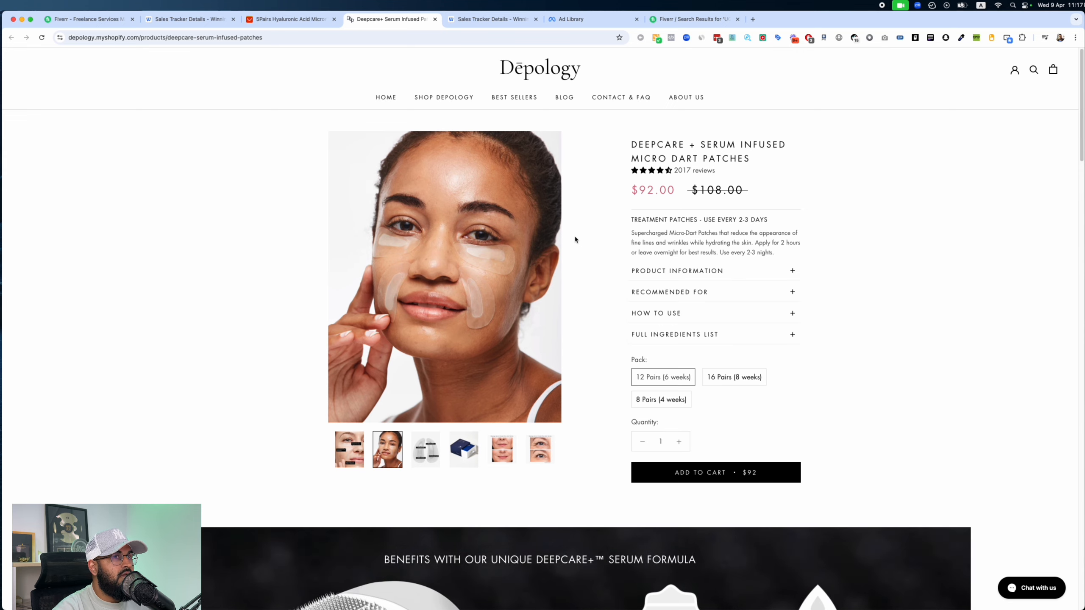
{"action": "key", "text": "ctrl+Tab"}
{"action": "key", "text": "ctrl+Tab"}
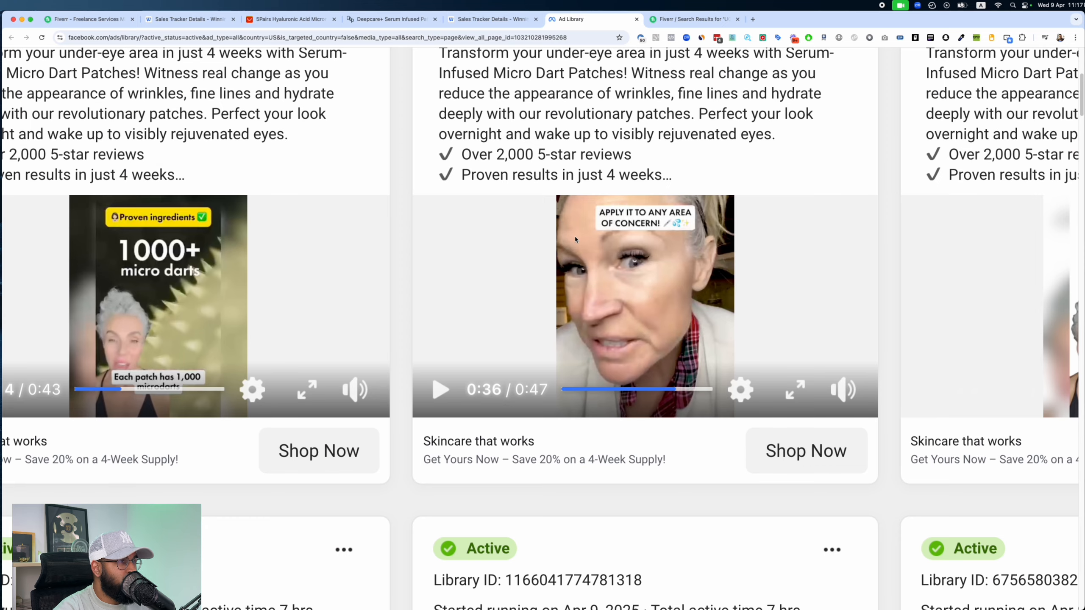
{"action": "key", "text": "ctrl+shift+Tab"}
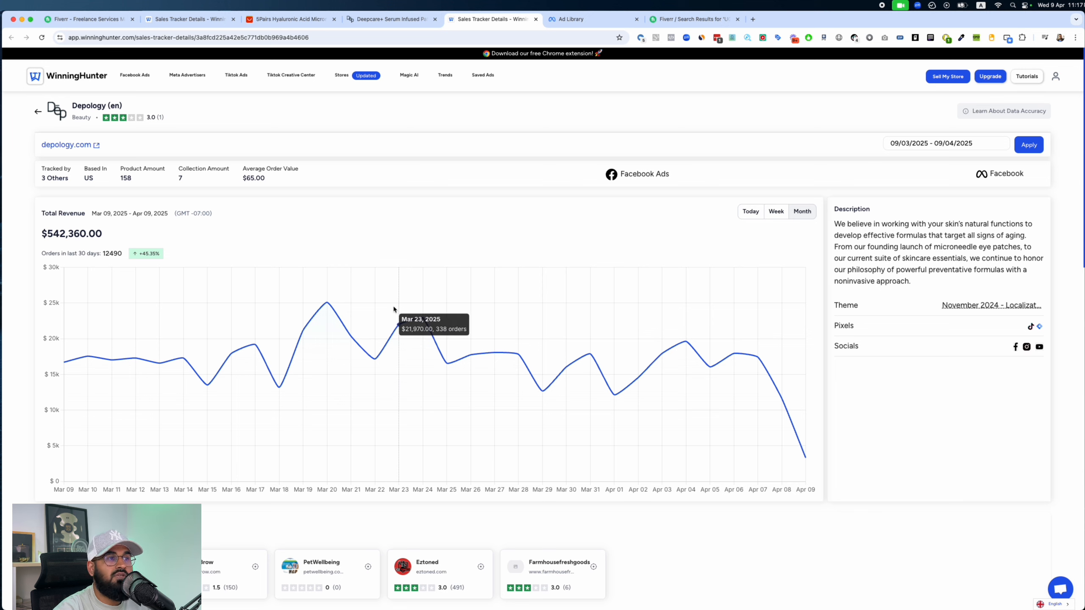
{"action": "key", "text": "ctrl+shift+Tab"}
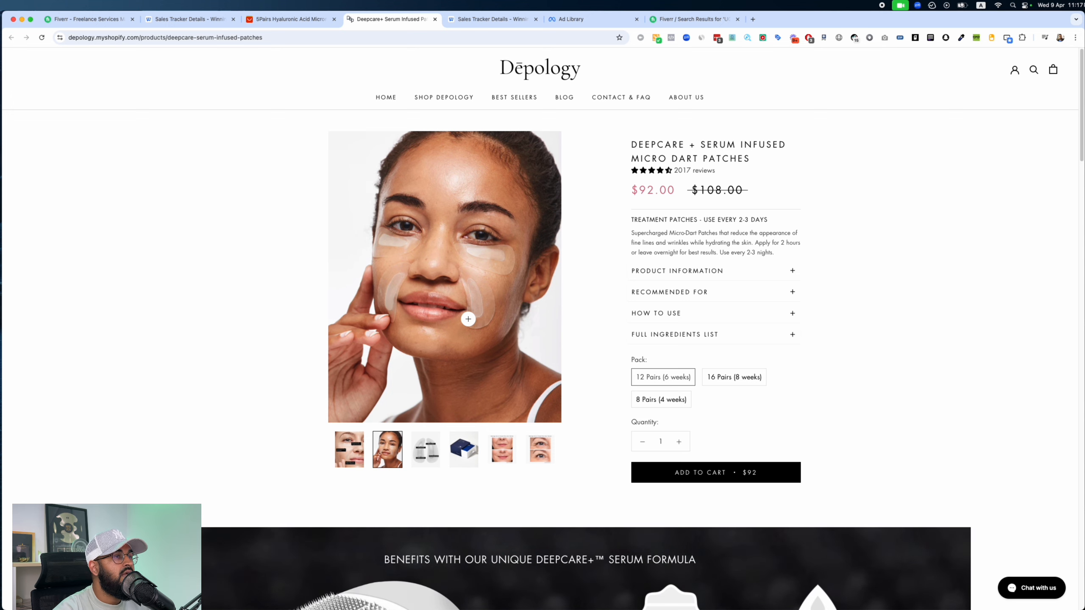
{"action": "key", "text": "ctrl+Tab"}
{"action": "key", "text": "ctrl+shift+Tab"}
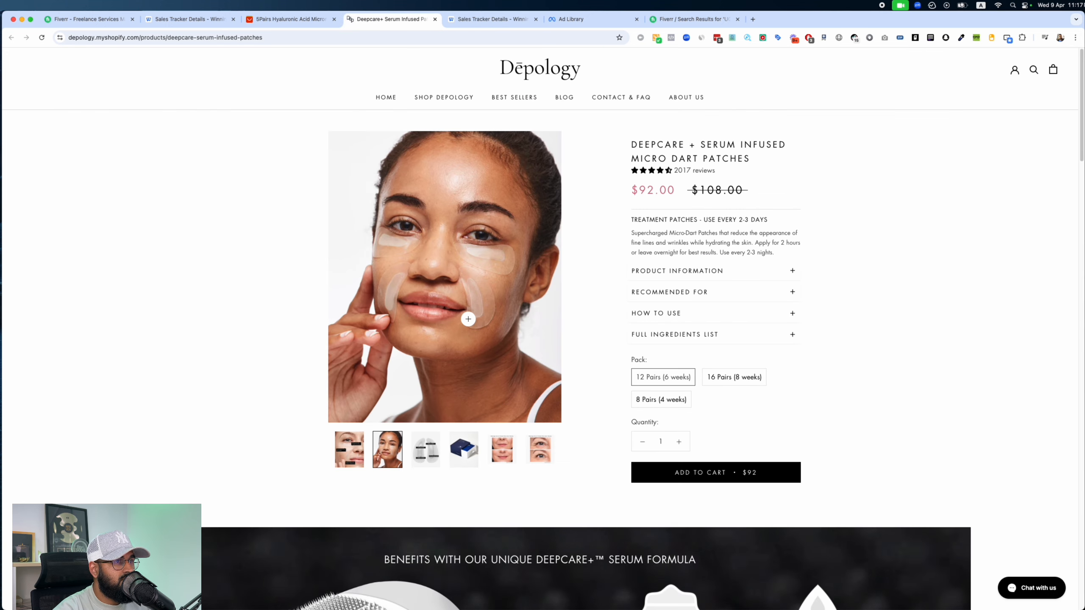
Step: Switch back to the Fiverr results and examine the skincare, unboxing and product review gigs with their starting prices
{"action": "key", "text": "super+9"}
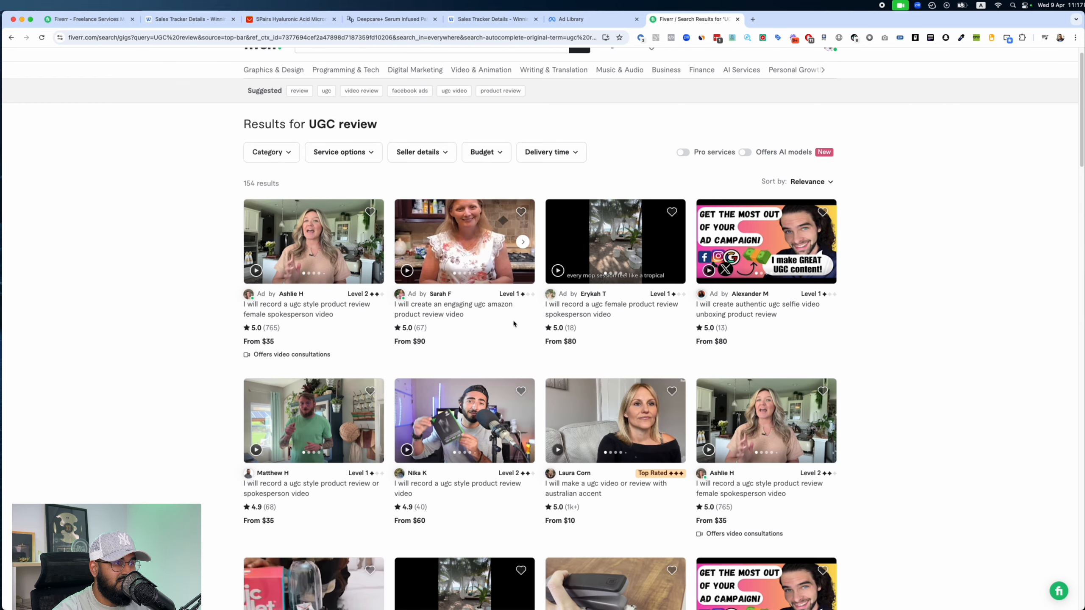
{"action": "scroll", "coordinate": [513, 324], "scroll_direction": "down", "scroll_amount": 10}
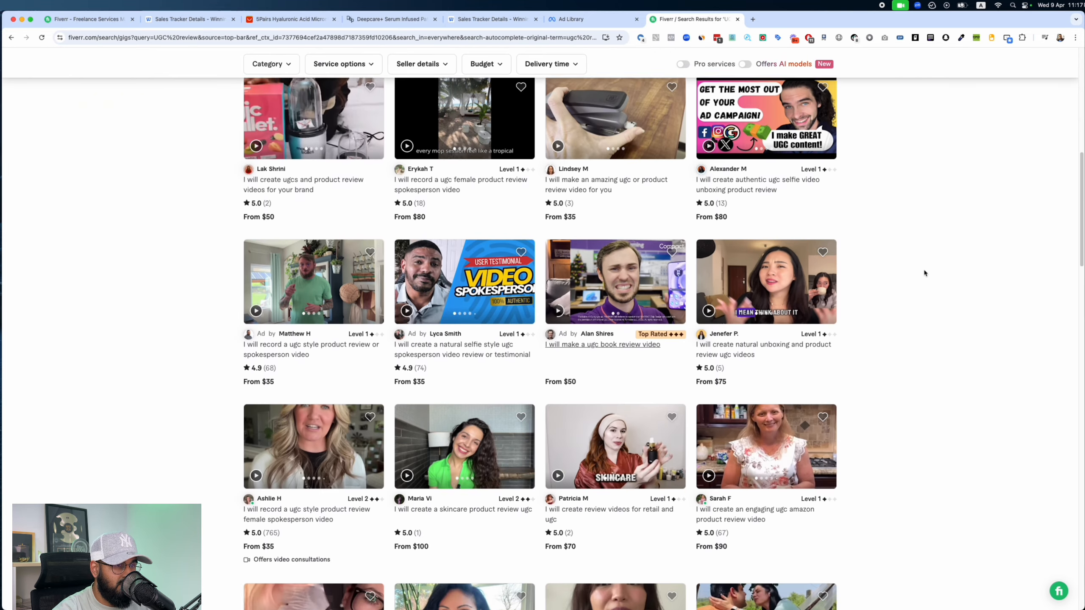
{"action": "scroll", "coordinate": [924, 273], "scroll_direction": "down", "scroll_amount": 5}
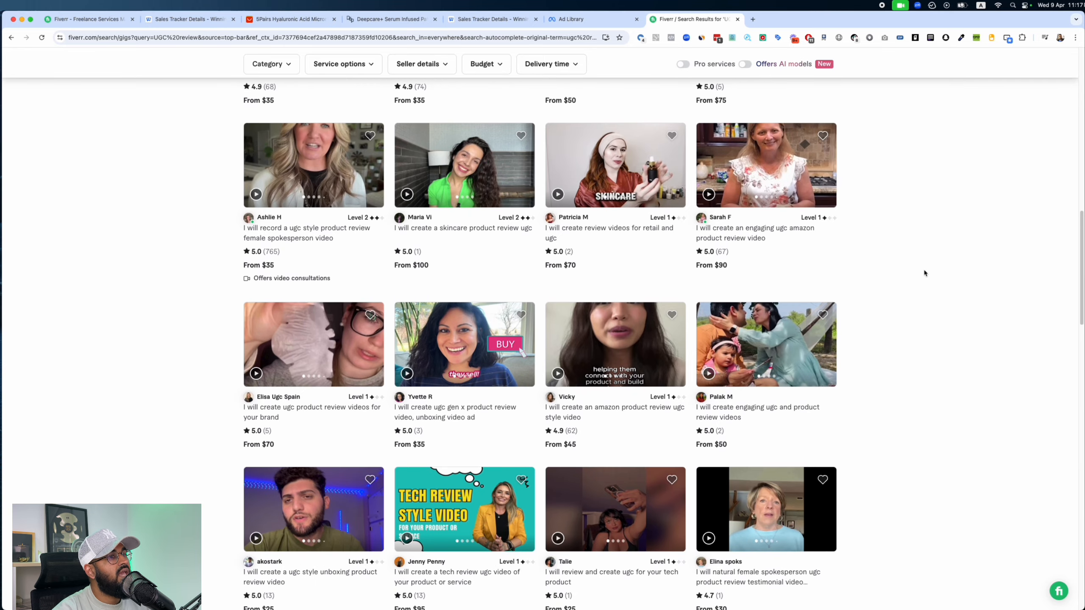
{"action": "scroll", "coordinate": [924, 273], "scroll_direction": "up", "scroll_amount": 1}
{"action": "scroll", "coordinate": [923, 272], "scroll_direction": "down", "scroll_amount": 2}
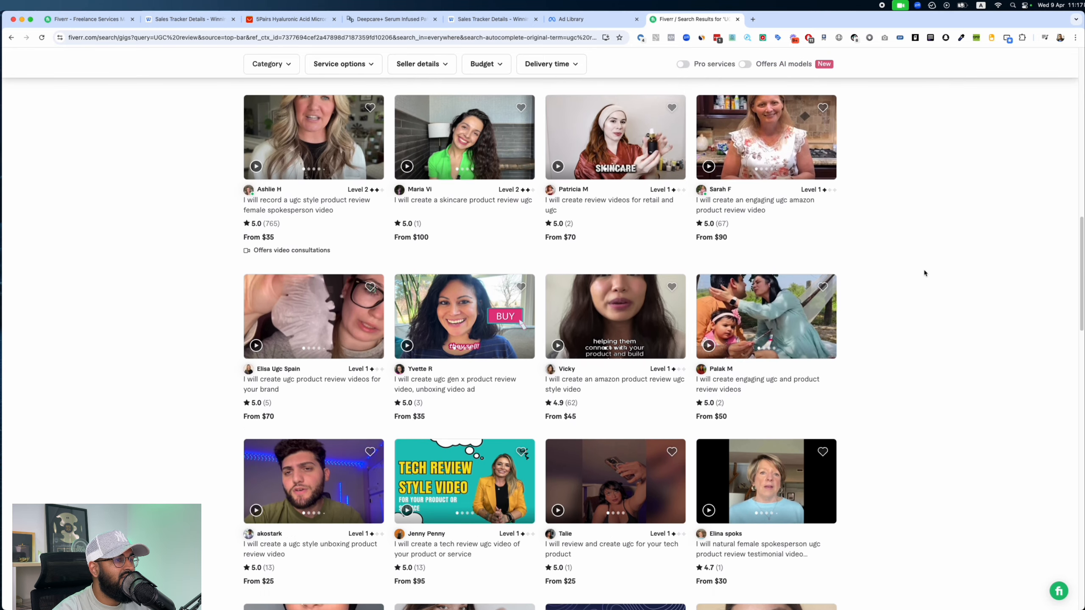
{"action": "scroll", "coordinate": [832, 261], "scroll_direction": "down", "scroll_amount": 2}
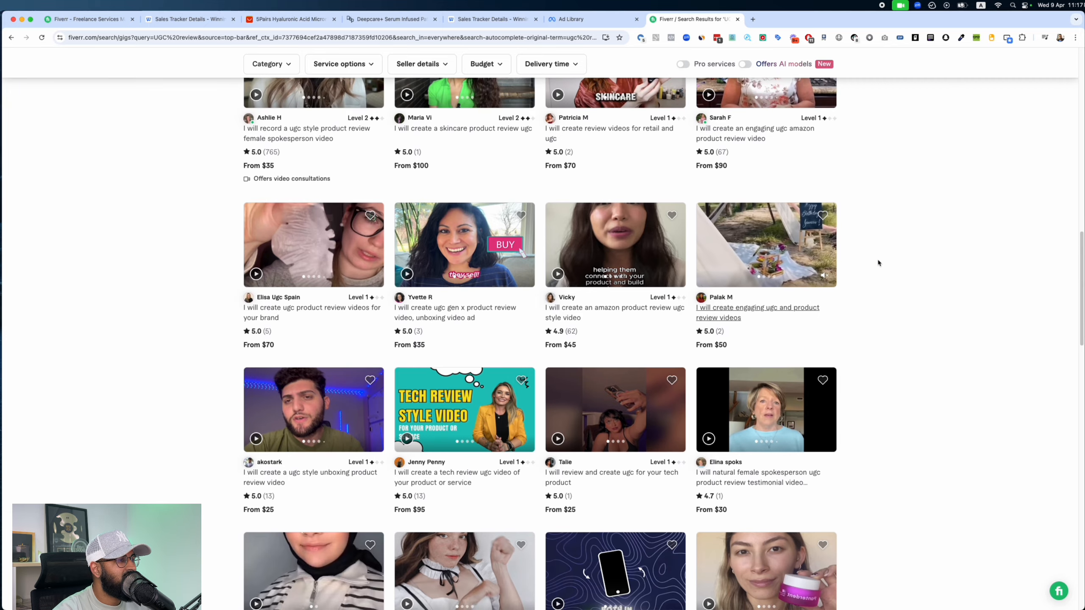
Step: Search Fiverr for "product review" and examine the listed creators' gigs, ratings and starting prices
{"action": "scroll", "coordinate": [641, 181], "scroll_direction": "up", "scroll_amount": 15}
{"action": "scroll", "coordinate": [421, 79], "scroll_direction": "up", "scroll_amount": 2}
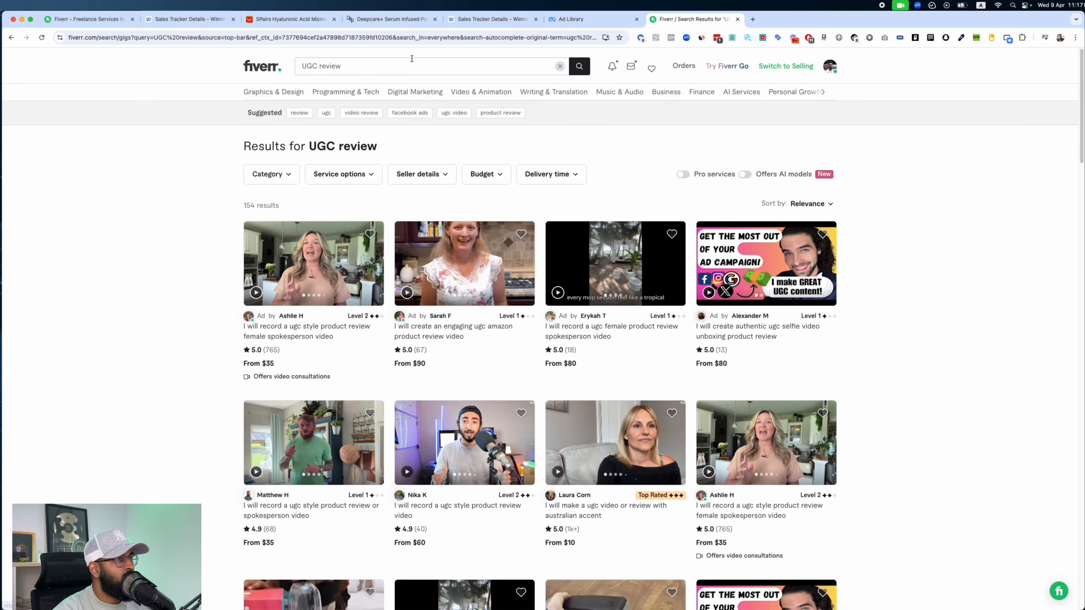
{"action": "left_click", "coordinate": [412, 58]}
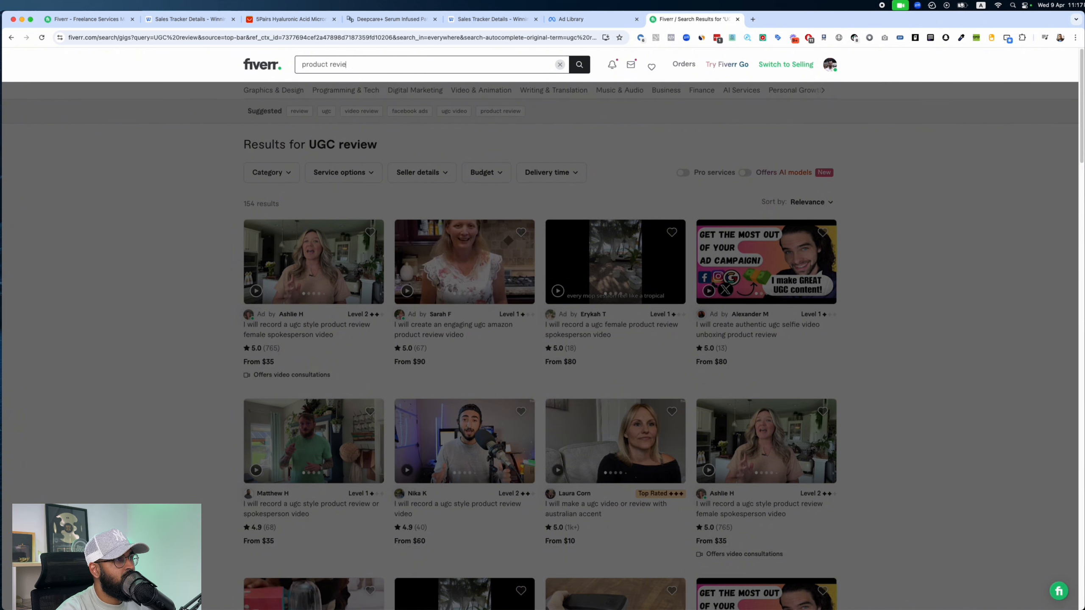
{"action": "key", "text": "Return"}
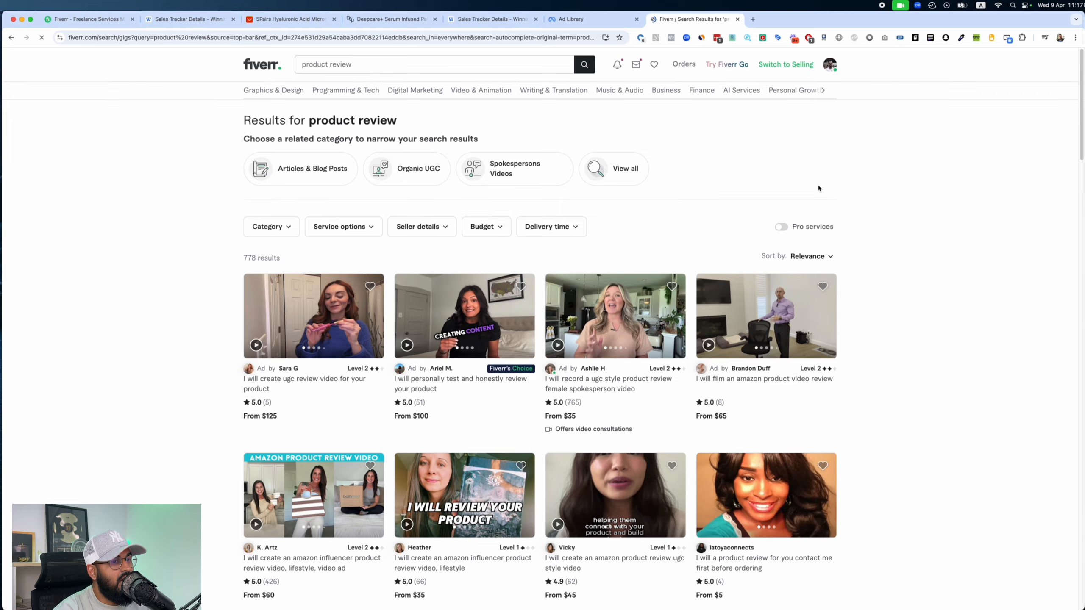
{"action": "scroll", "coordinate": [818, 188], "scroll_direction": "down", "scroll_amount": 2}
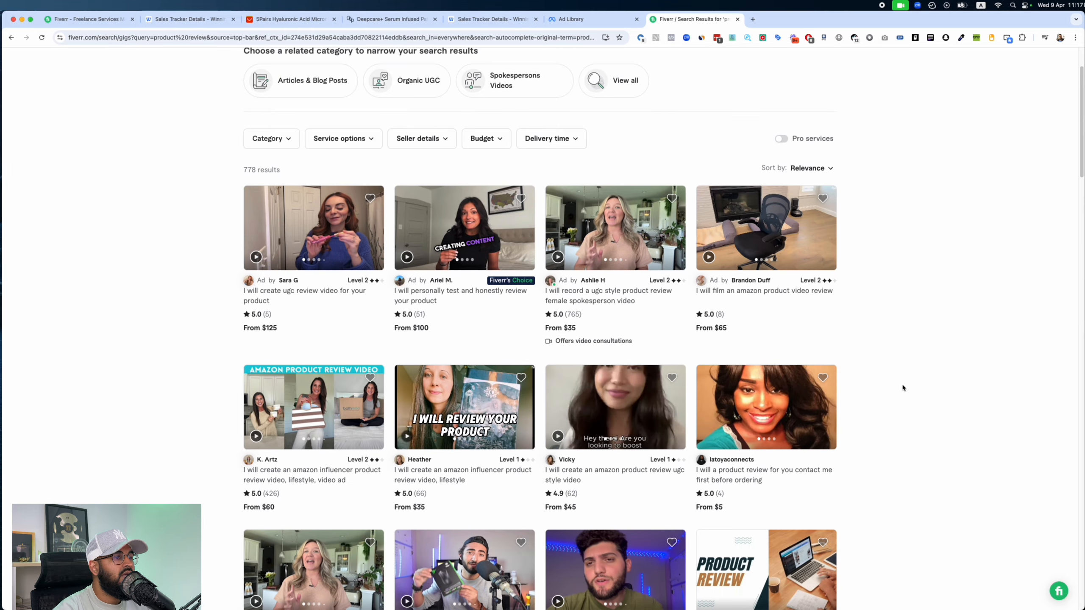
{"action": "scroll", "coordinate": [903, 387], "scroll_direction": "down", "scroll_amount": 4}
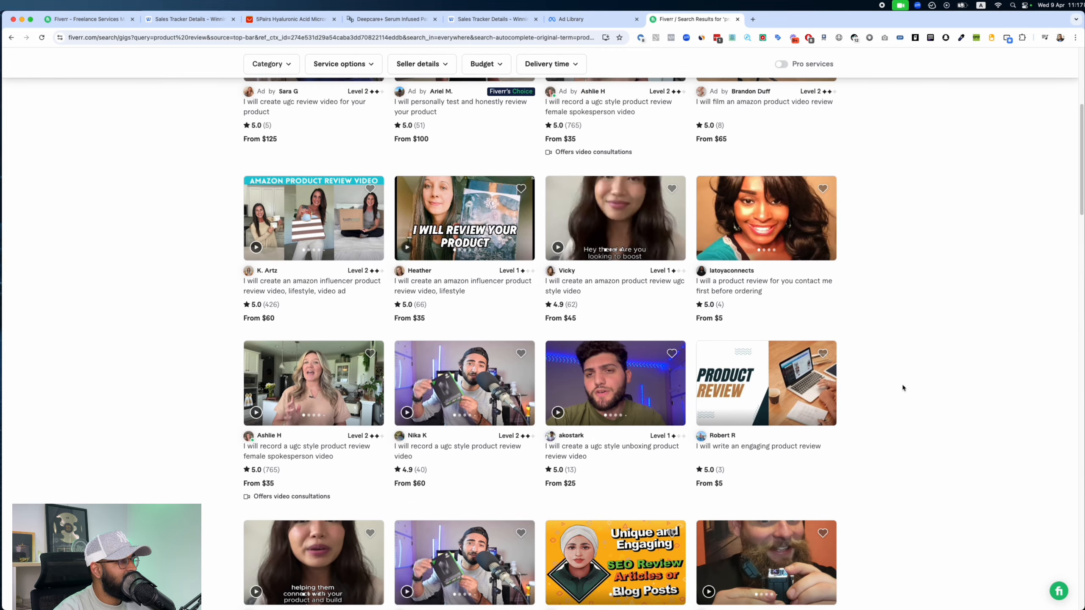
{"action": "scroll", "coordinate": [903, 387], "scroll_direction": "down", "scroll_amount": 5}
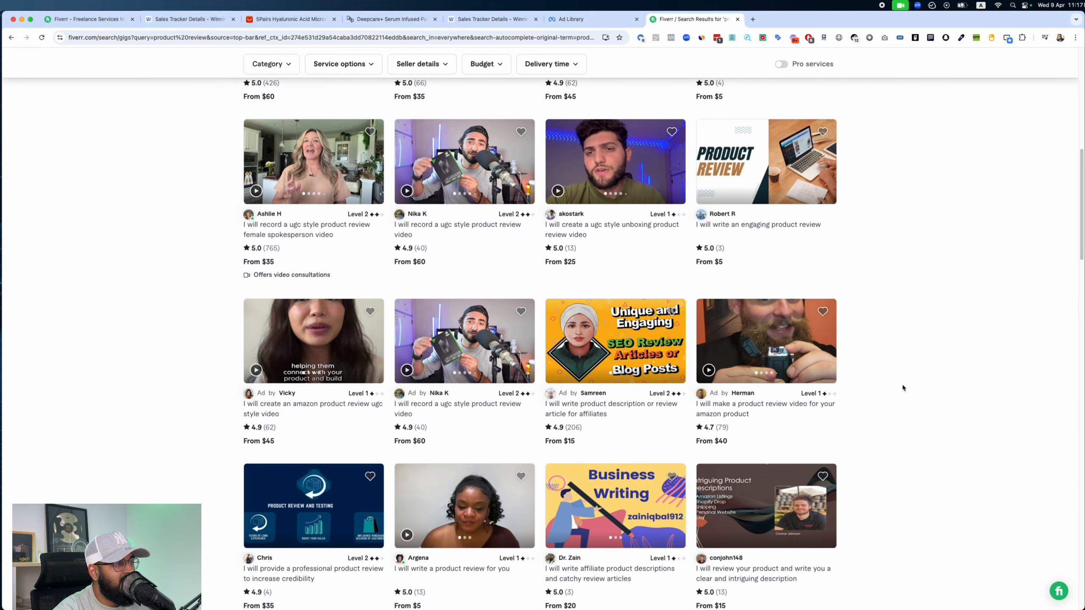
{"action": "scroll", "coordinate": [903, 387], "scroll_direction": "down", "scroll_amount": 2}
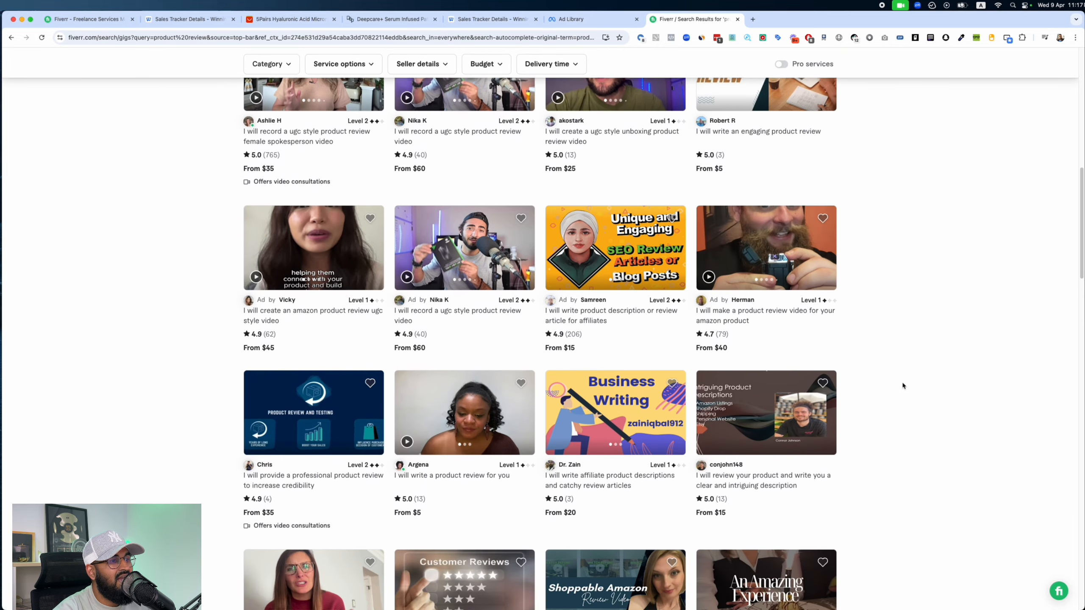
{"action": "scroll", "coordinate": [903, 386], "scroll_direction": "down", "scroll_amount": 5}
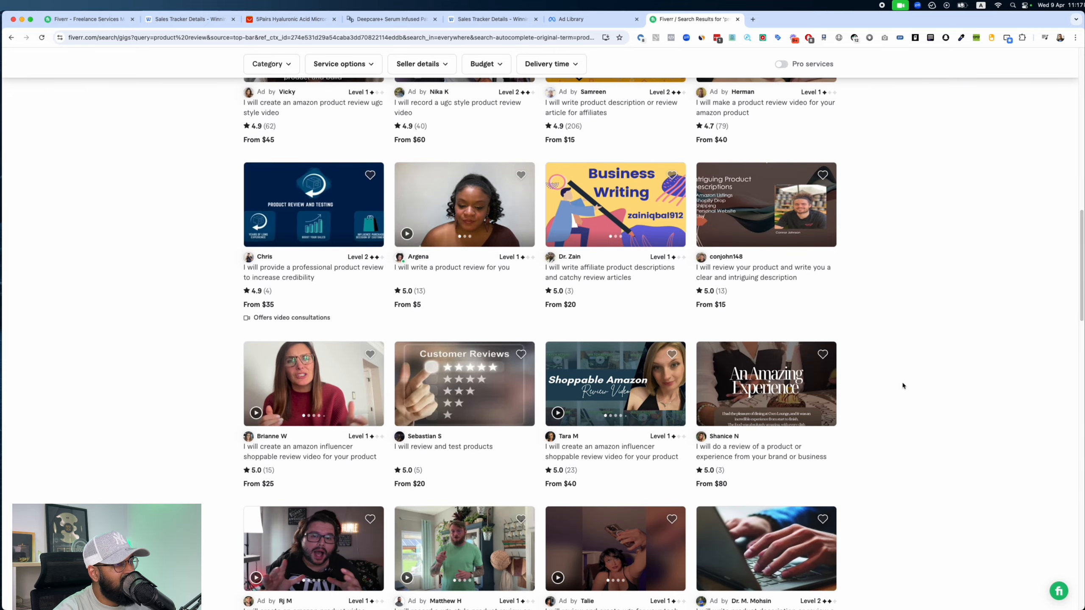
{"action": "scroll", "coordinate": [903, 386], "scroll_direction": "down", "scroll_amount": 6}
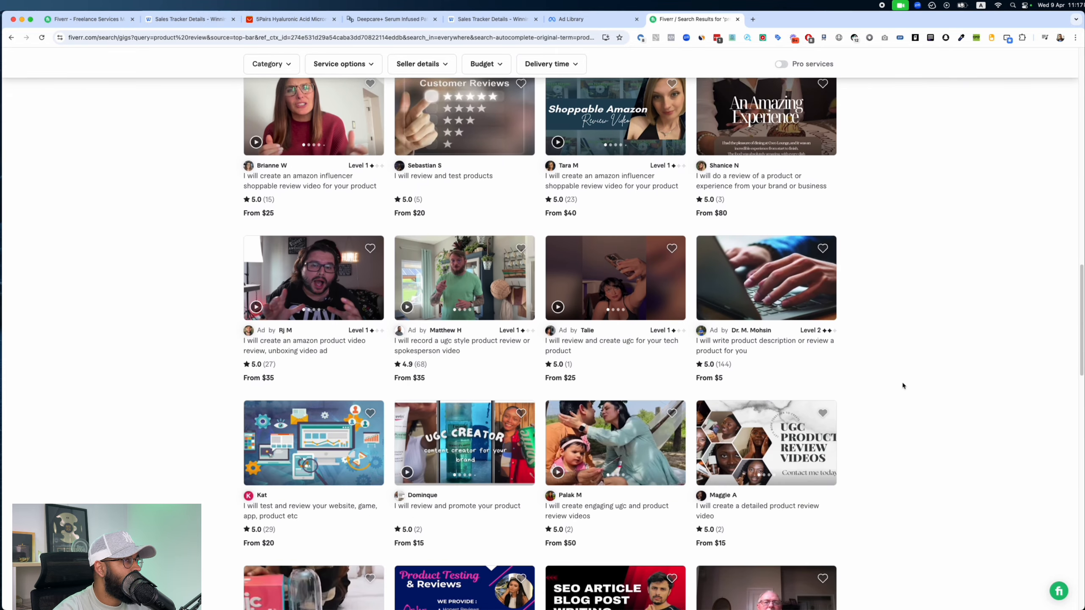
Step: Switch to the Meta Ad Library and look over Depology Skincare's active video ads, from the top row to the rows below
{"action": "key", "text": "ctrl+shift+Tab"}
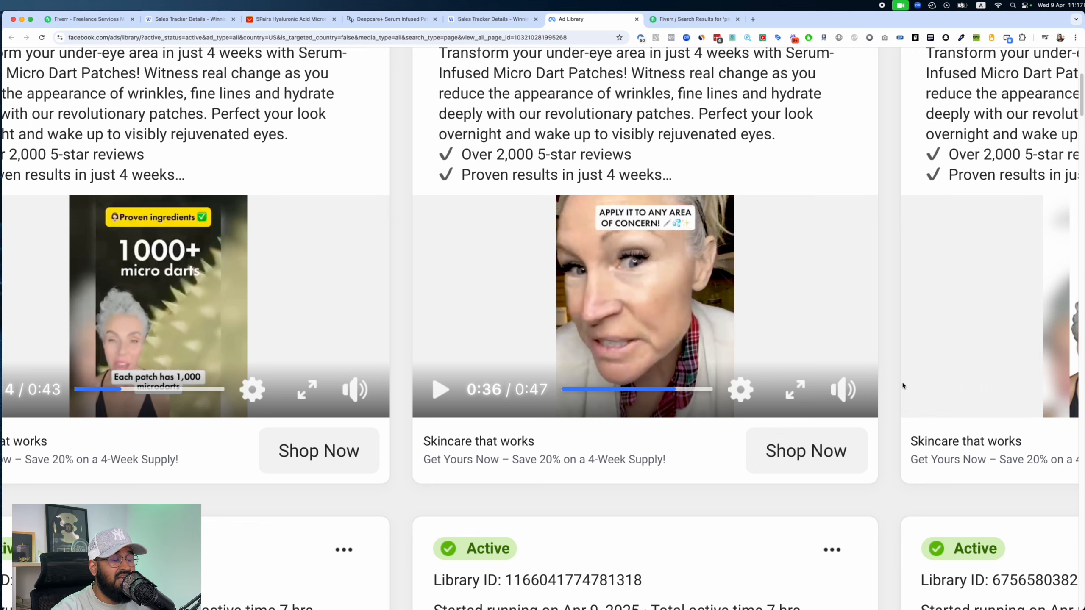
{"action": "scroll", "coordinate": [902, 386], "scroll_direction": "right", "scroll_amount": 20}
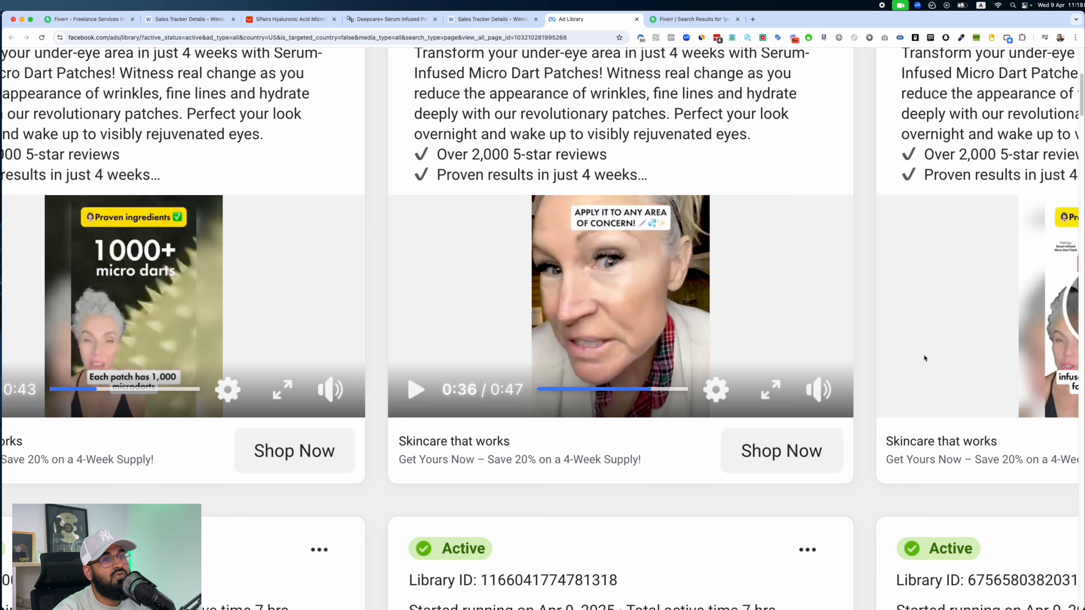
{"action": "scroll", "coordinate": [925, 358], "scroll_direction": "right", "scroll_amount": 4}
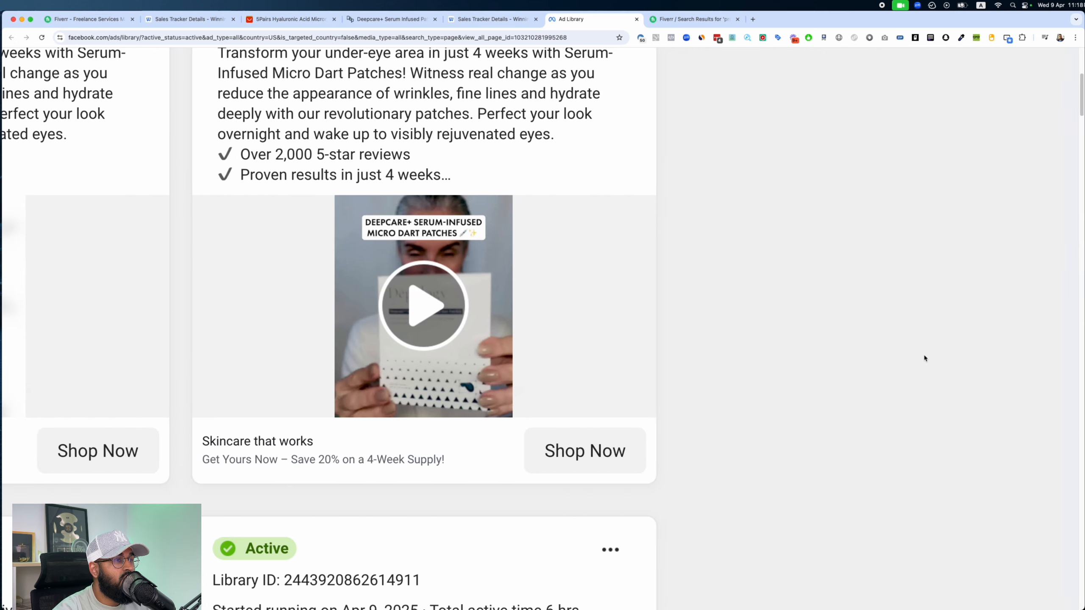
{"action": "scroll", "coordinate": [925, 358], "scroll_direction": "left", "scroll_amount": 5}
{"action": "scroll", "coordinate": [925, 358], "scroll_direction": "up", "scroll_amount": 1}
{"action": "scroll", "coordinate": [925, 358], "scroll_direction": "left", "scroll_amount": 20}
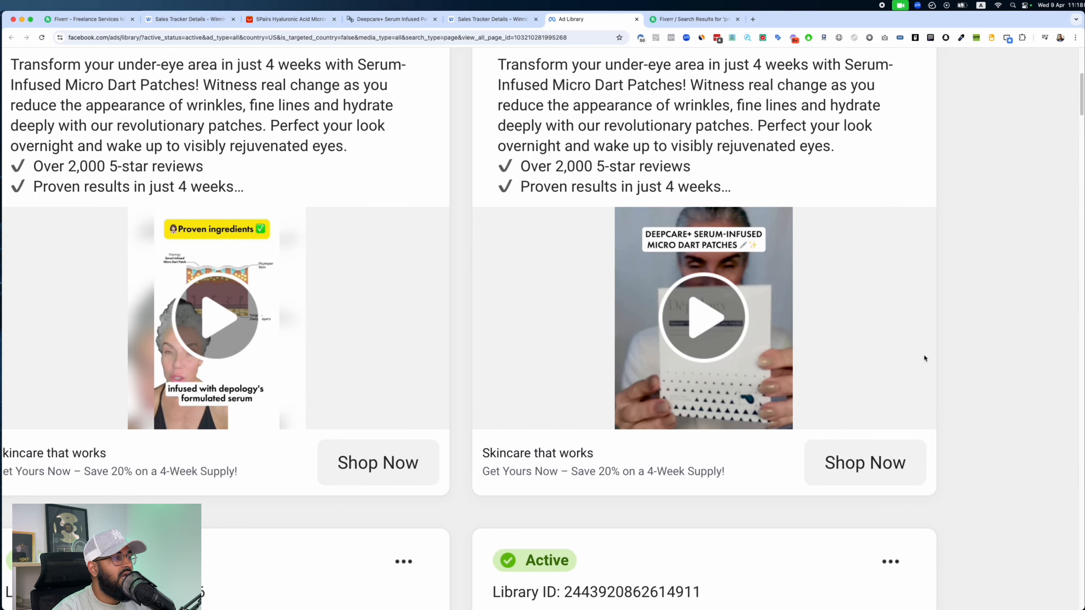
{"action": "scroll", "coordinate": [925, 358], "scroll_direction": "right", "scroll_amount": 15}
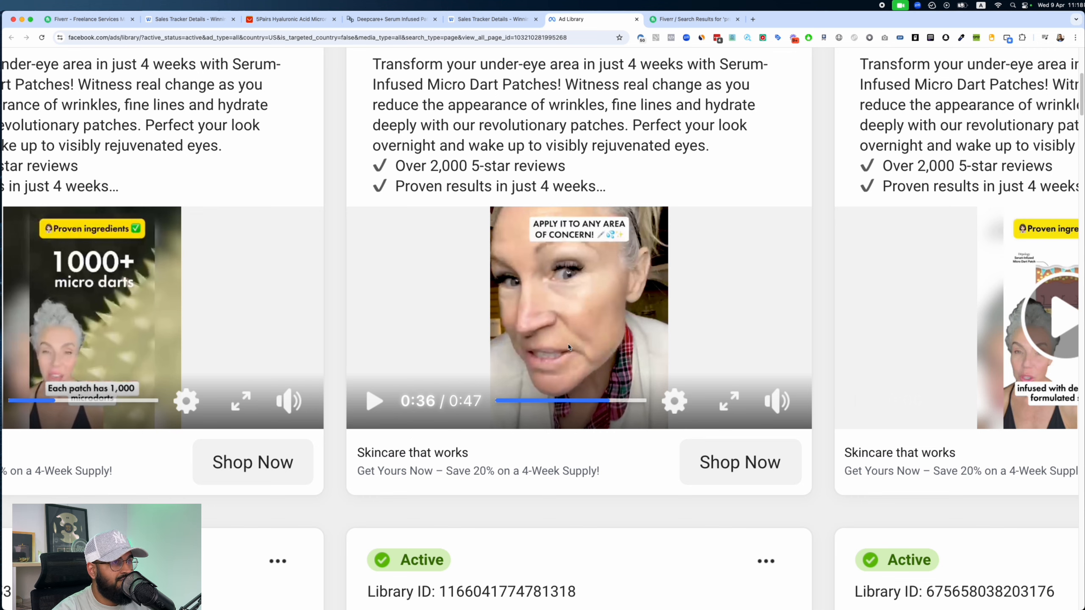
{"action": "scroll", "coordinate": [642, 238], "scroll_direction": "down", "scroll_amount": 5}
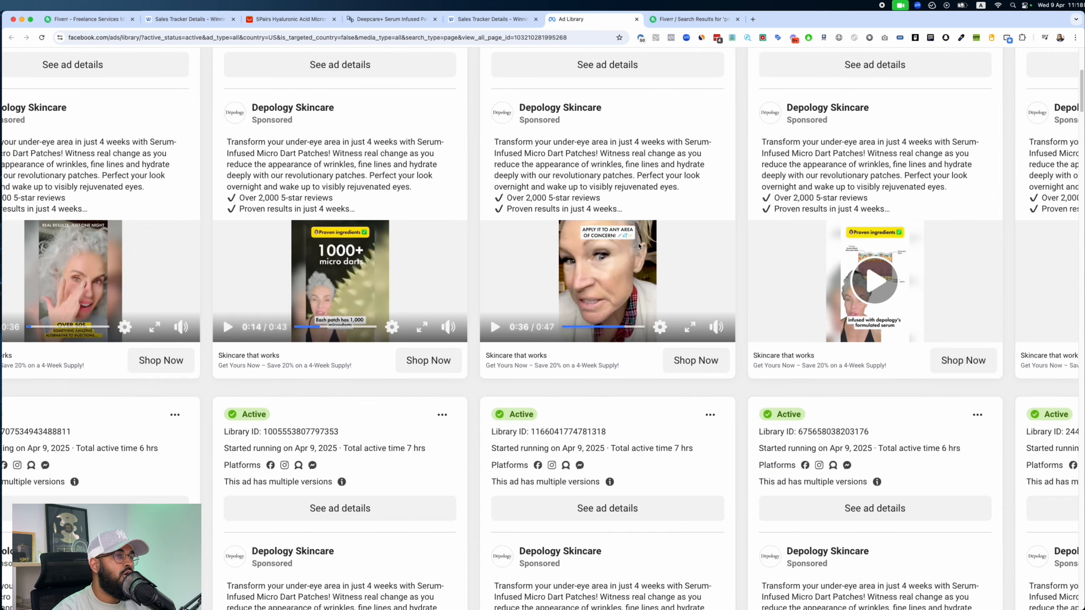
{"action": "scroll", "coordinate": [637, 247], "scroll_direction": "down", "scroll_amount": 8}
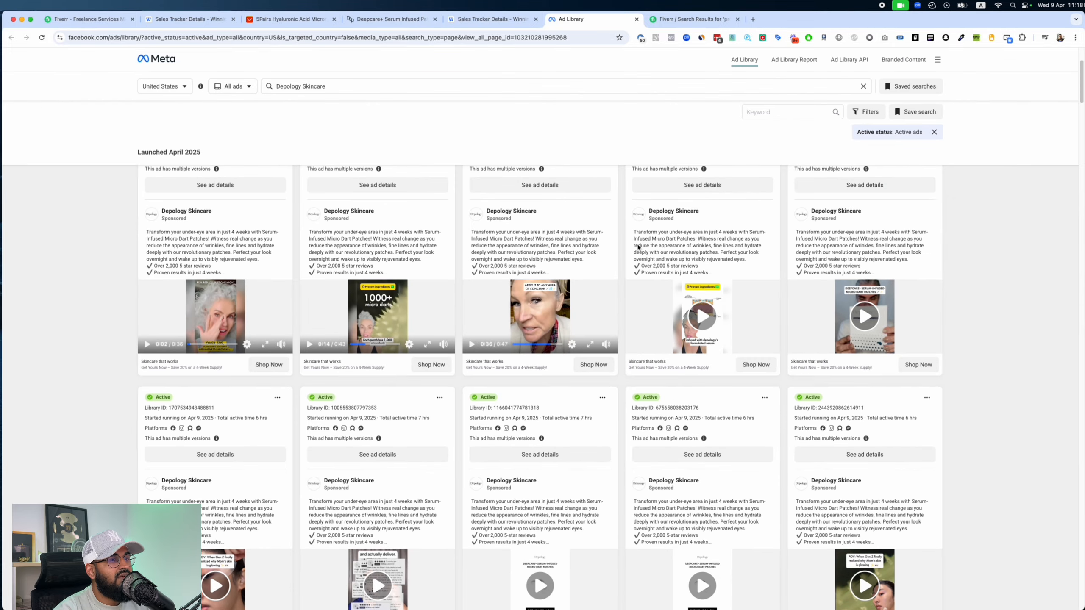
{"action": "scroll", "coordinate": [815, 236], "scroll_direction": "down", "scroll_amount": 6}
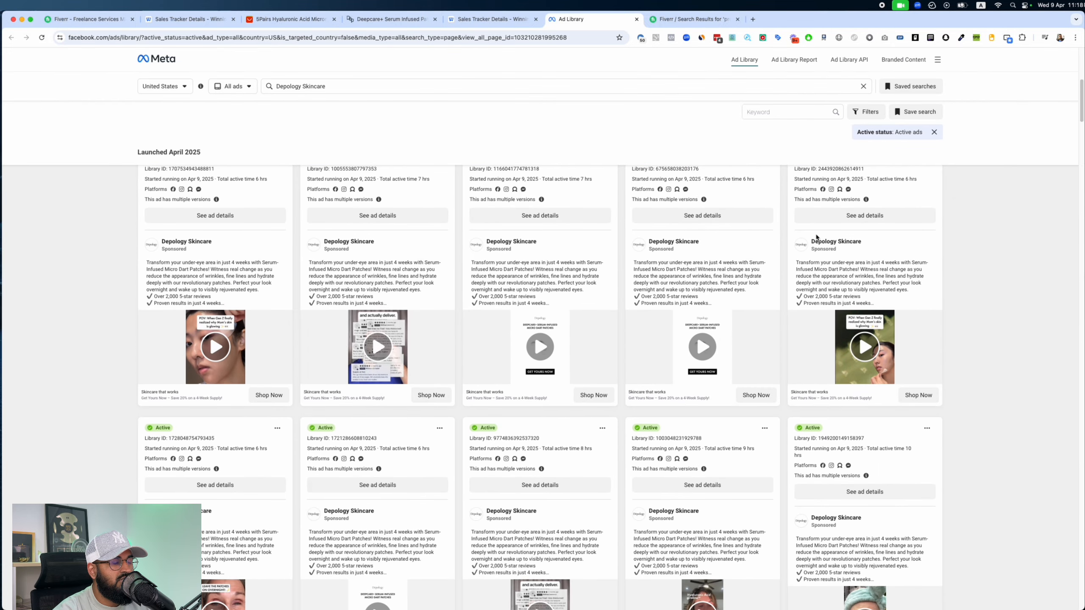
Step: Play the Depology video ad at the end of the second row, pause it and skip ahead to 0:41
{"action": "scroll", "coordinate": [811, 249], "scroll_direction": "up", "scroll_amount": 10}
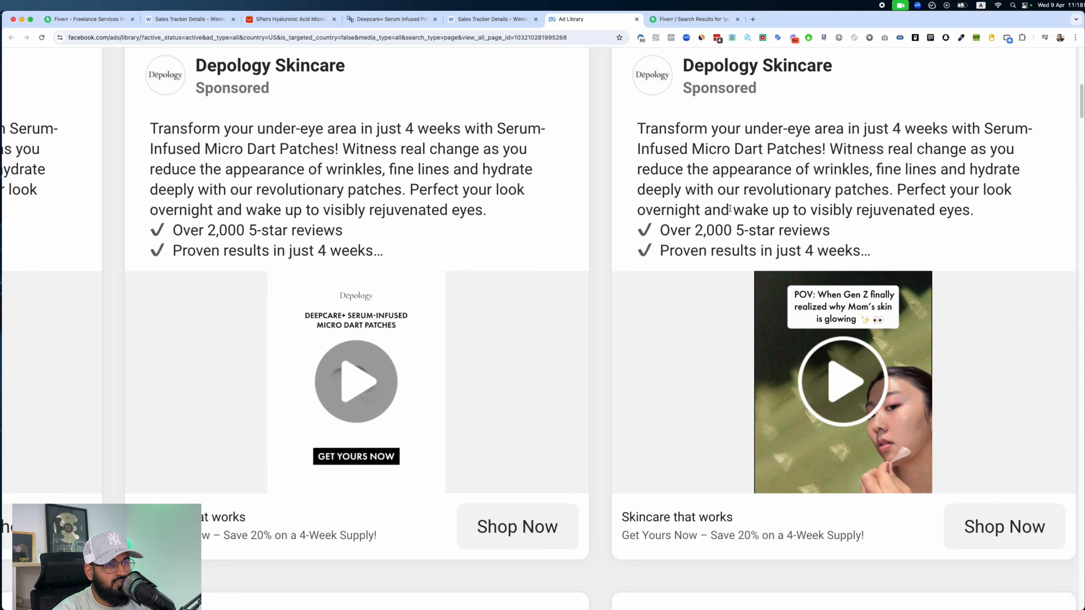
{"action": "scroll", "coordinate": [729, 208], "scroll_direction": "right", "scroll_amount": 3}
{"action": "left_click", "coordinate": [717, 377]}
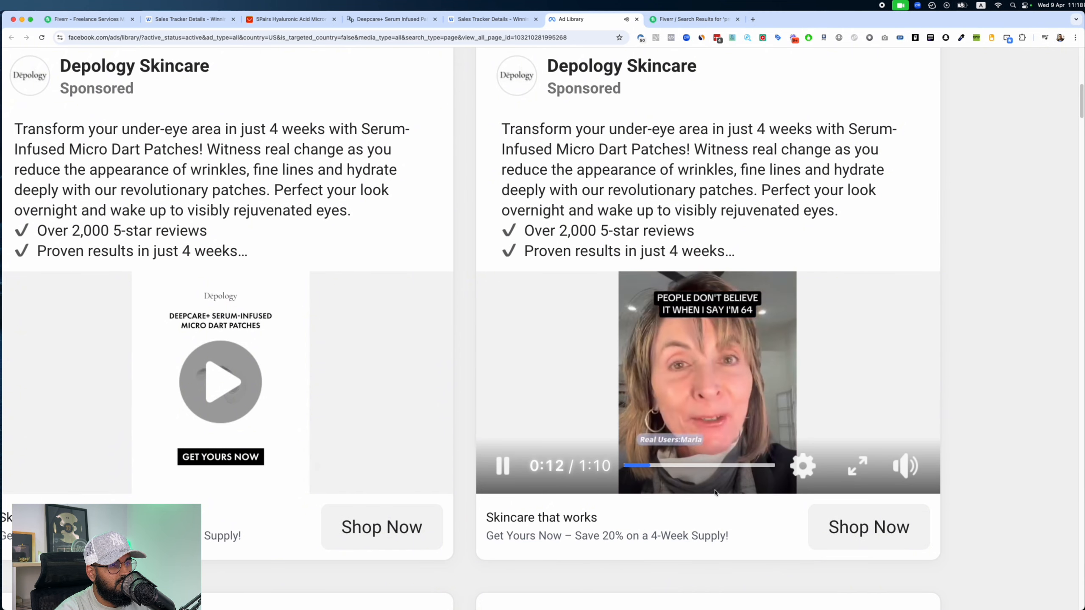
{"action": "left_click", "coordinate": [504, 467]}
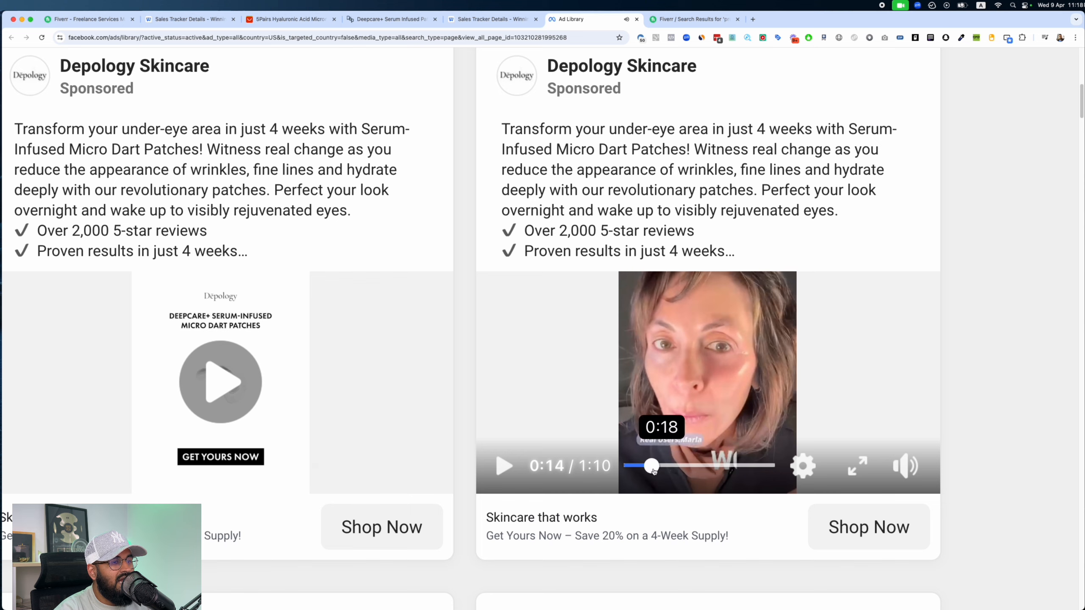
{"action": "left_click", "coordinate": [661, 469]}
{"action": "left_click_drag", "start_coordinate": [661, 470], "coordinate": [709, 469]}
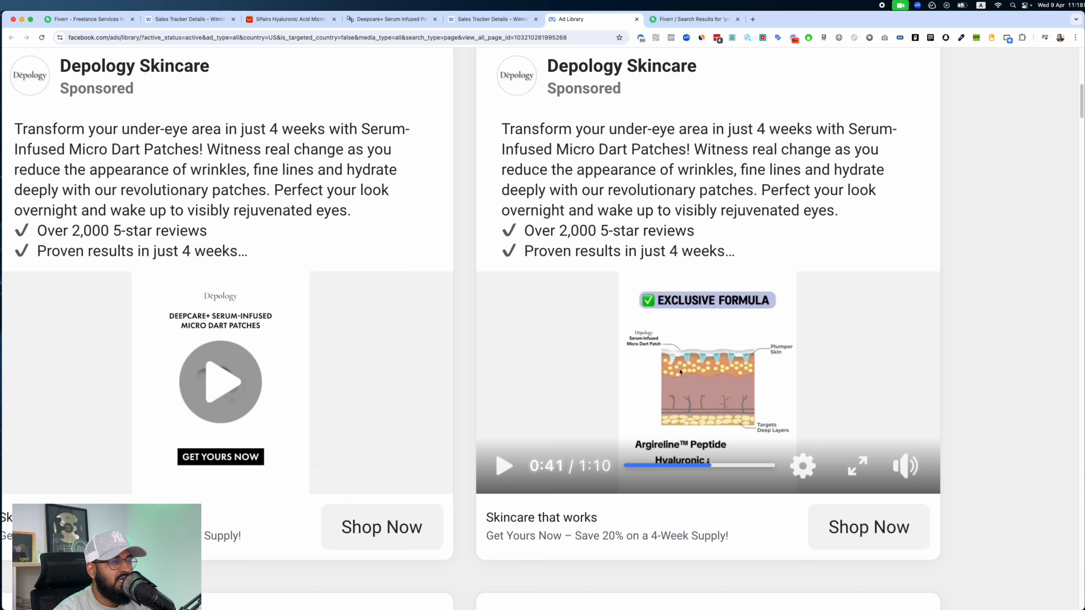
{"action": "key", "text": "super+minus"}
{"action": "key", "text": "super+minus"}
{"action": "key", "text": "super+minus"}
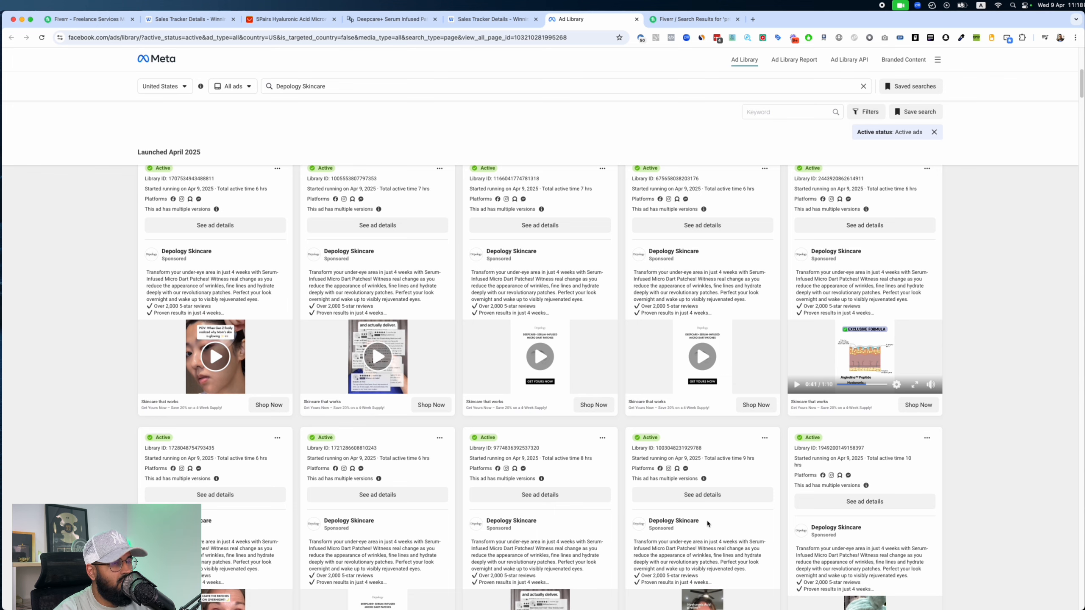
{"action": "scroll", "coordinate": [707, 524], "scroll_direction": "up", "scroll_amount": 5}
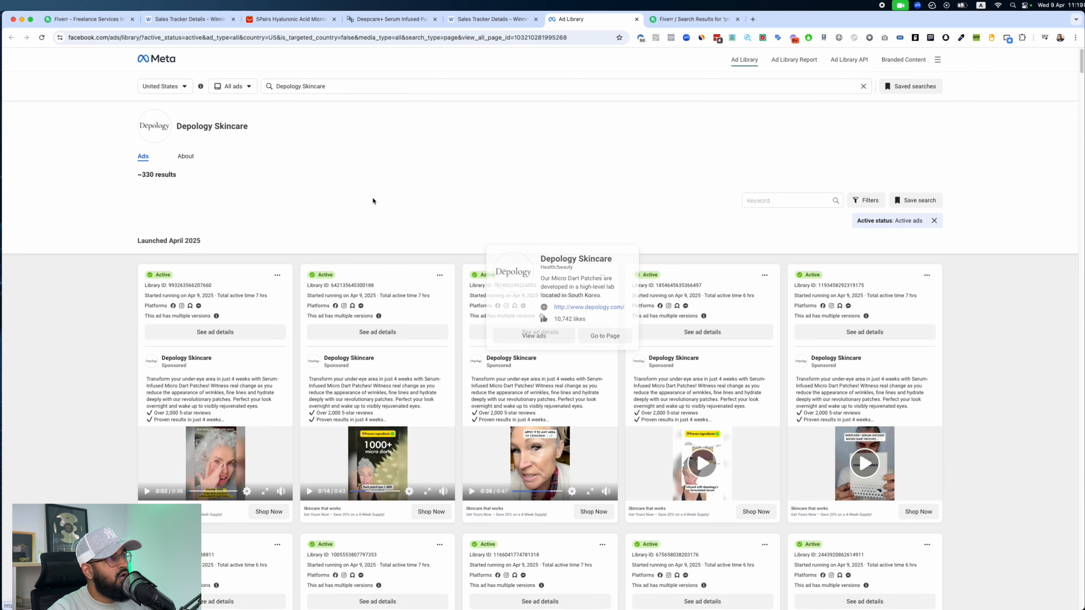
Step: Switch to Depology's micro dart patches product page and take a closer look at the sale price
{"action": "left_click", "coordinate": [388, 23]}
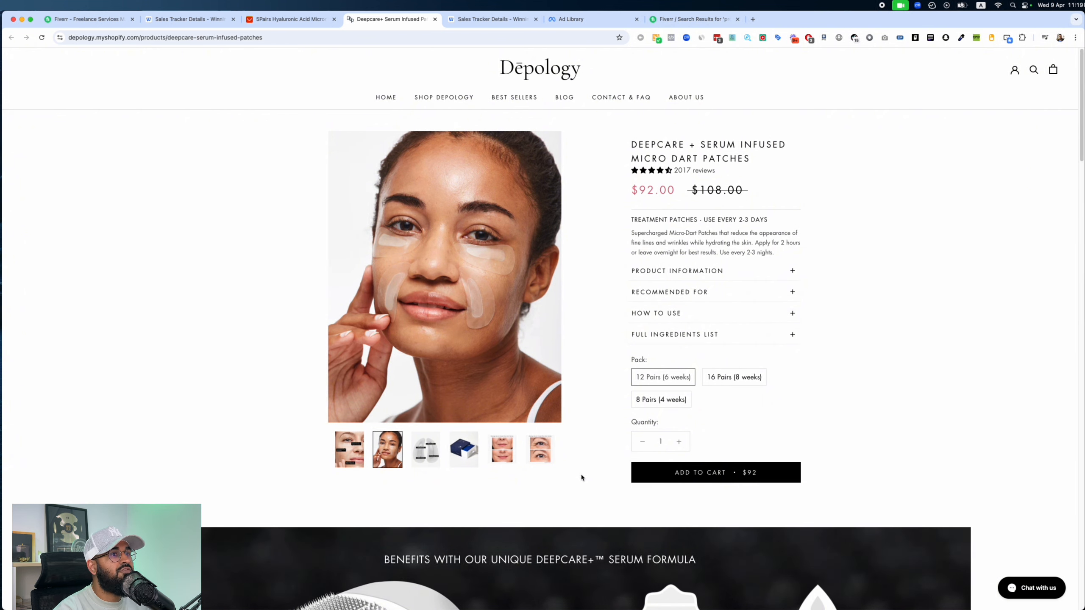
{"action": "scroll", "coordinate": [758, 307], "scroll_direction": "up", "scroll_amount": 5}
{"action": "scroll", "coordinate": [758, 307], "scroll_direction": "up", "scroll_amount": 5}
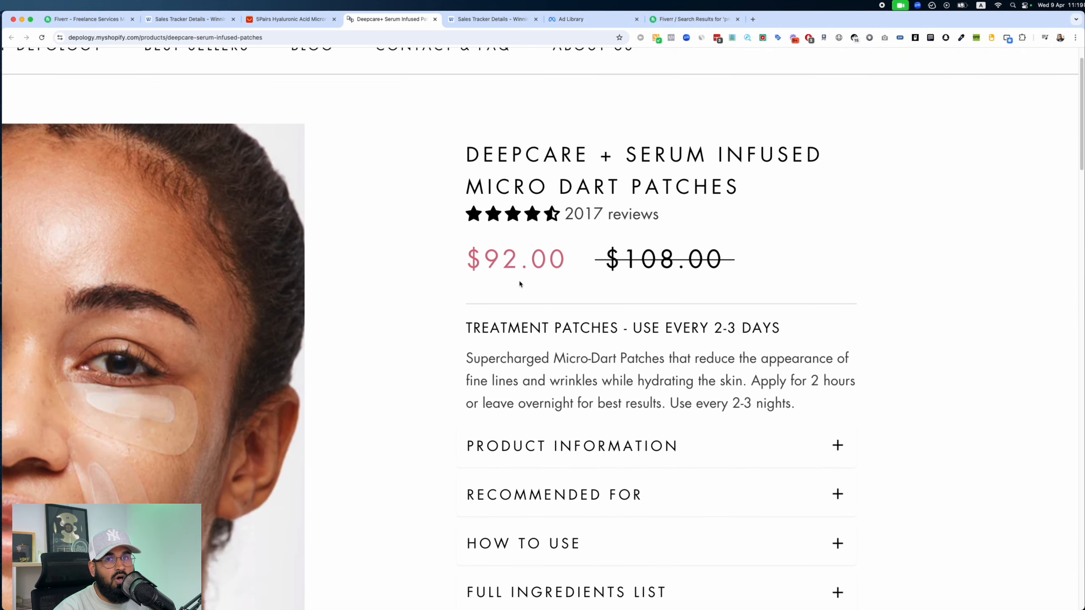
{"action": "scroll", "coordinate": [520, 286], "scroll_direction": "down", "scroll_amount": 5}
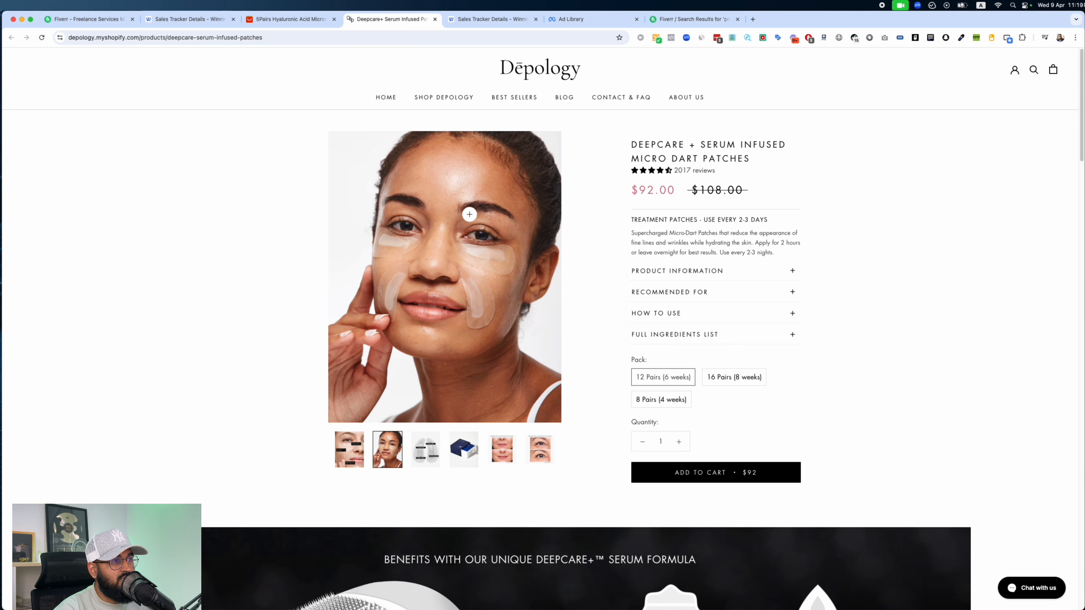
Step: Return to Depology Skincare's ads in the Meta Ad Library and survey the active creatives through the early April launches
{"action": "left_click", "coordinate": [689, 19]}
{"action": "left_click", "coordinate": [610, 14]}
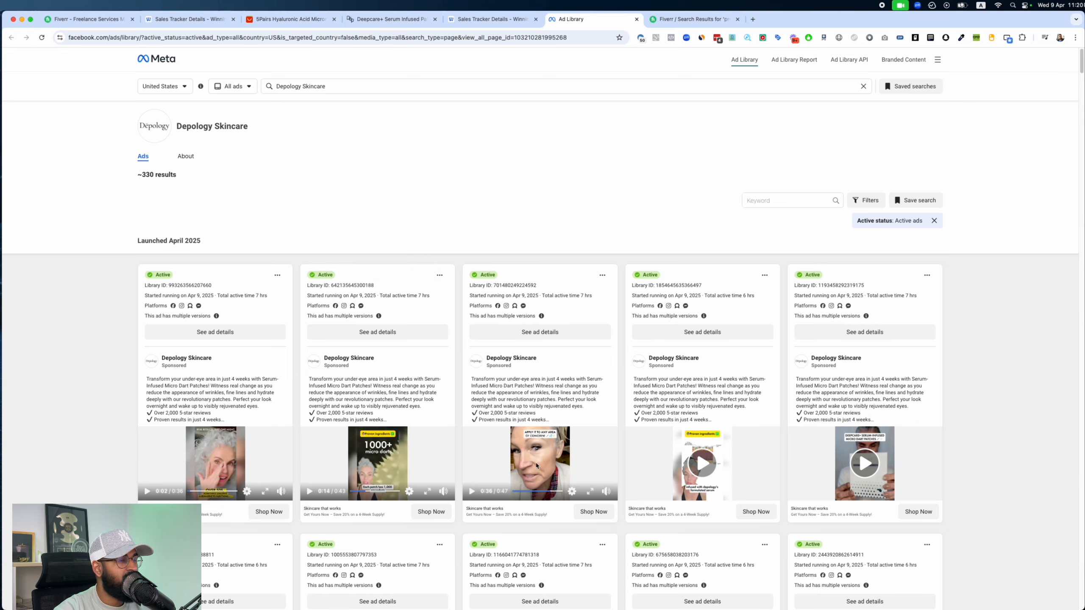
{"action": "scroll", "coordinate": [548, 465], "scroll_direction": "down", "scroll_amount": 15}
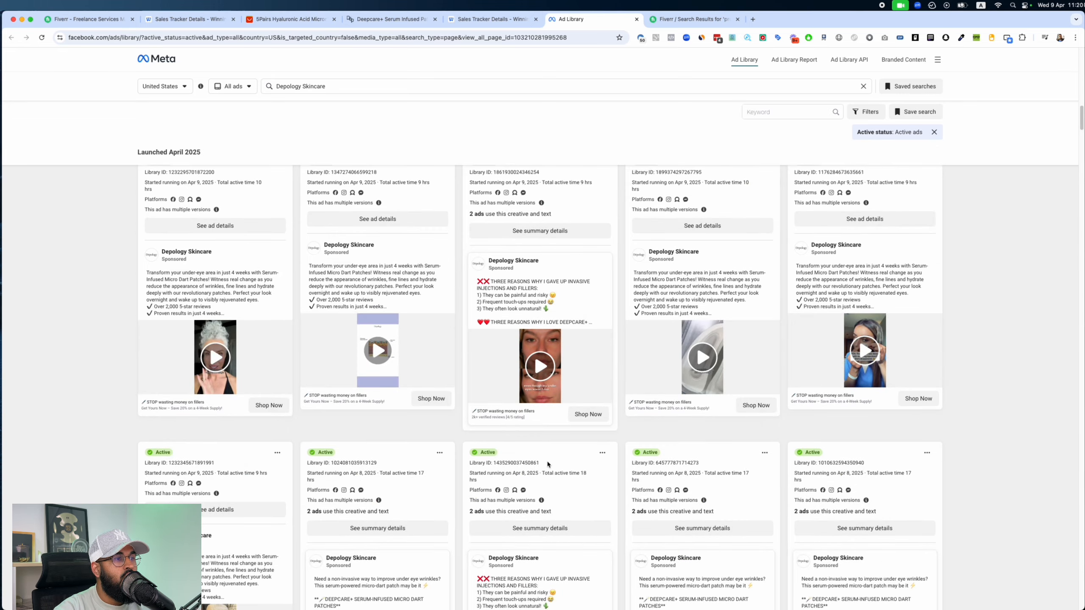
{"action": "scroll", "coordinate": [548, 465], "scroll_direction": "down", "scroll_amount": 15}
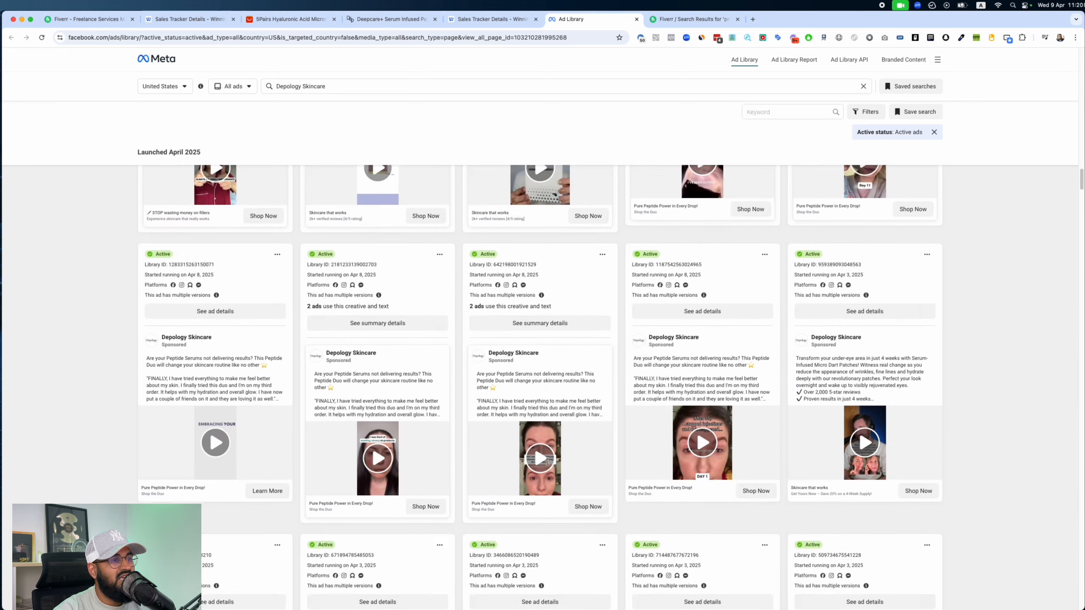
{"action": "scroll", "coordinate": [547, 460], "scroll_direction": "down", "scroll_amount": 15}
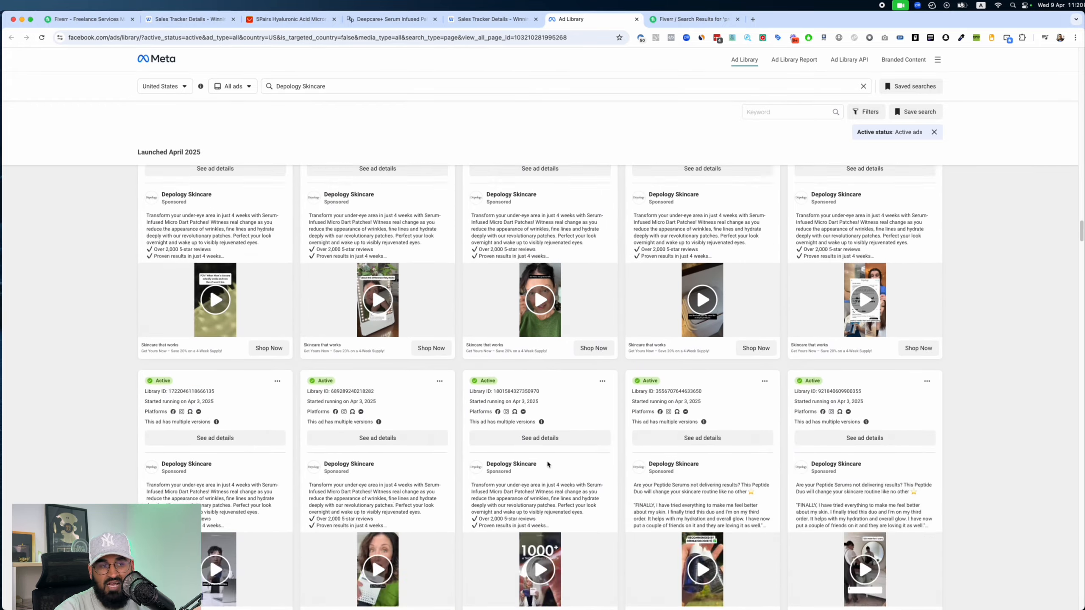
{"action": "scroll", "coordinate": [548, 464], "scroll_direction": "up", "scroll_amount": 20}
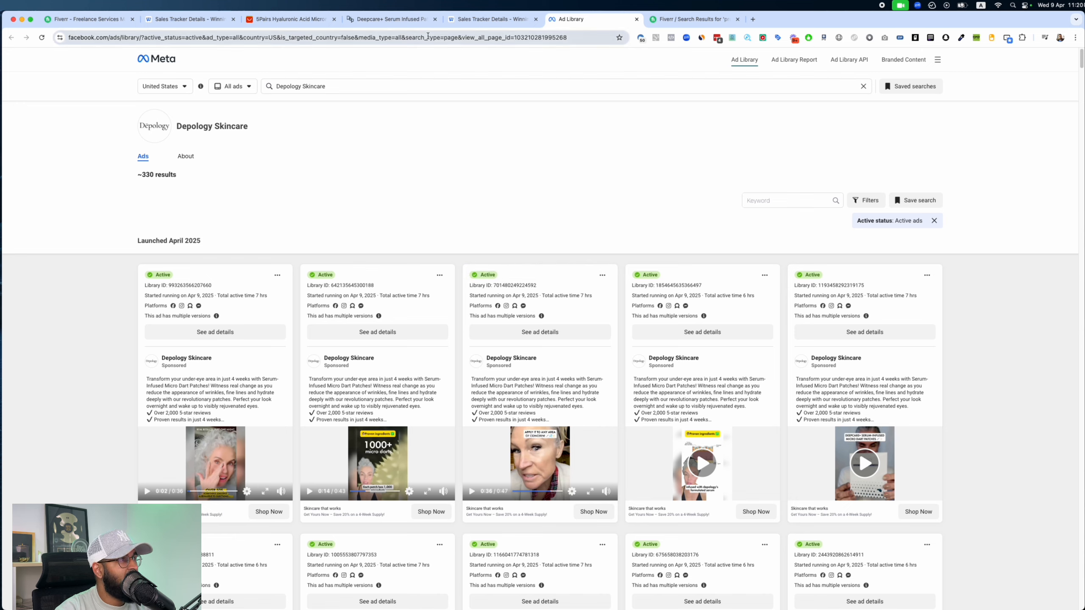
Step: Skim Depology's micro dart patches product page from the product details to the customer reviews
{"action": "left_click", "coordinate": [391, 19]}
{"action": "scroll", "coordinate": [398, 119], "scroll_direction": "down", "scroll_amount": 8}
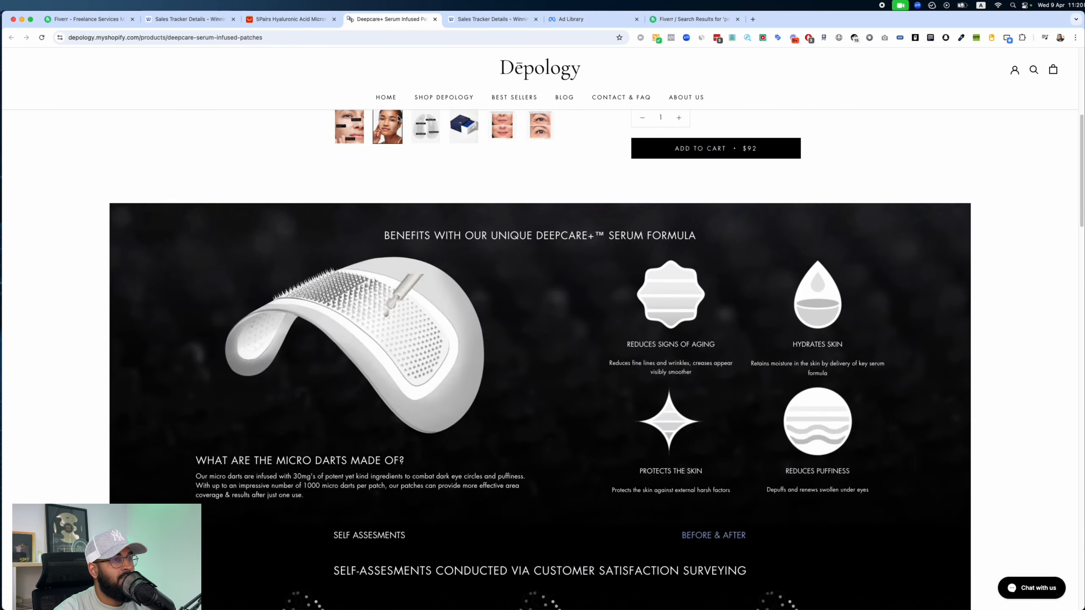
{"action": "scroll", "coordinate": [398, 119], "scroll_direction": "down", "scroll_amount": 20}
{"action": "scroll", "coordinate": [398, 119], "scroll_direction": "up", "scroll_amount": 6}
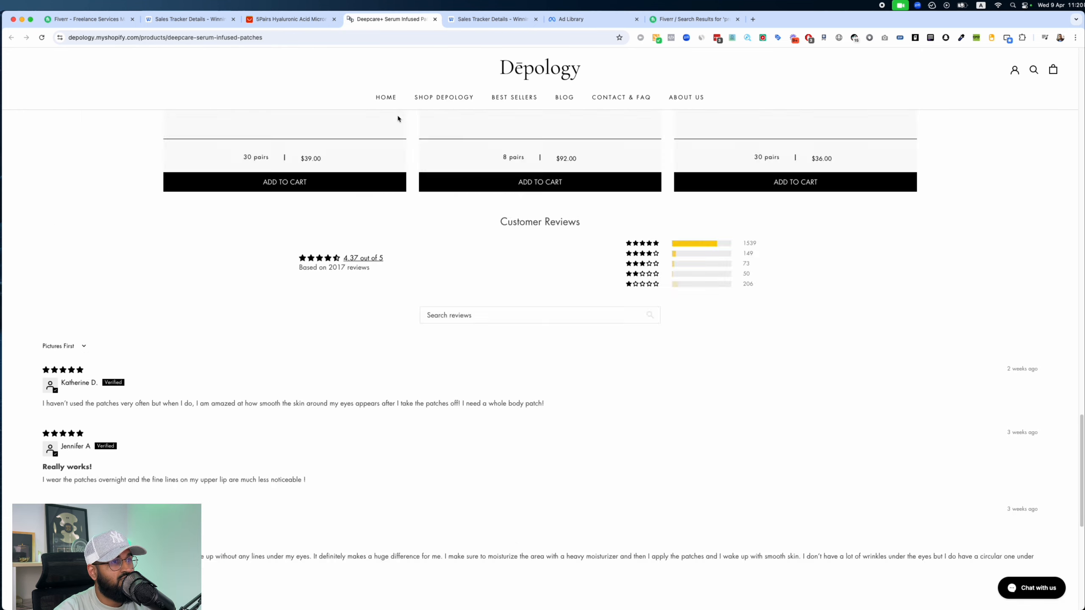
{"action": "scroll", "coordinate": [398, 119], "scroll_direction": "up", "scroll_amount": 15}
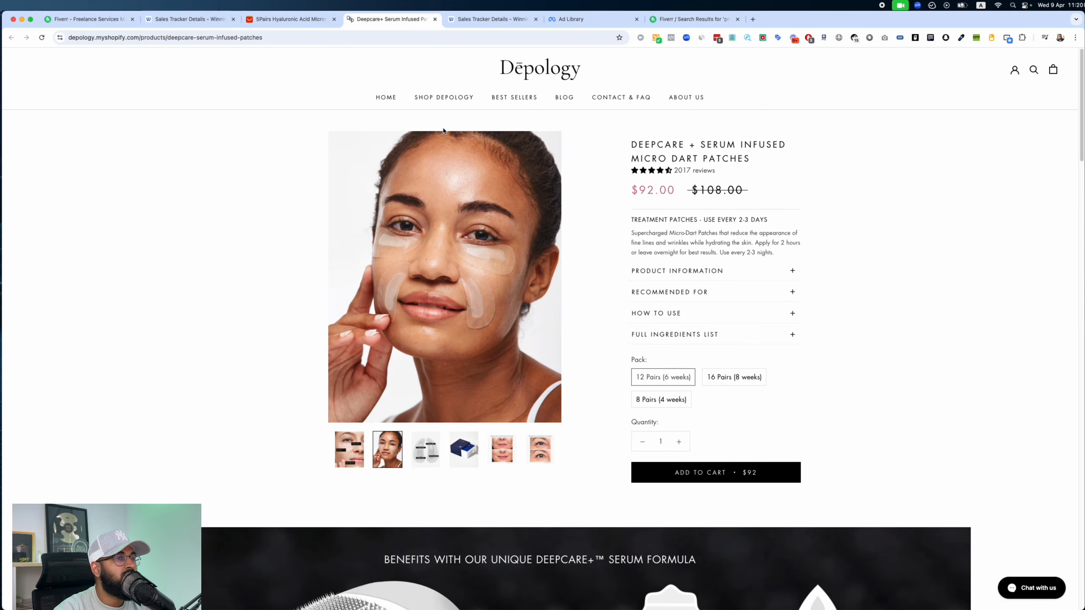
Step: View the product gallery images, including the benefit callouts, the model photo and the ingredient diagram, ending on the benefit callouts
{"action": "left_click", "coordinate": [355, 453]}
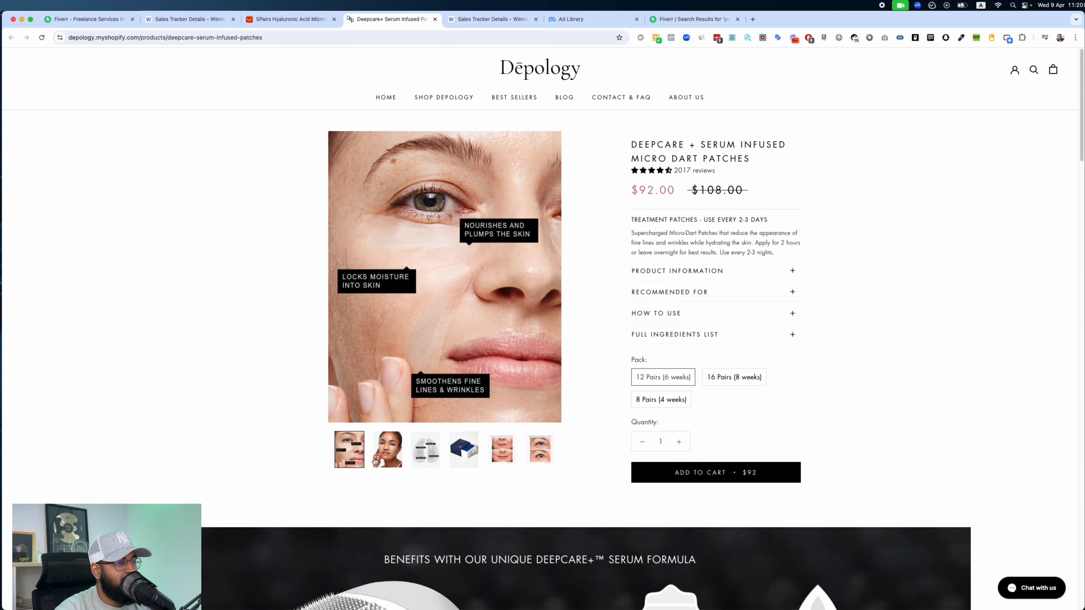
{"action": "left_click", "coordinate": [375, 461]}
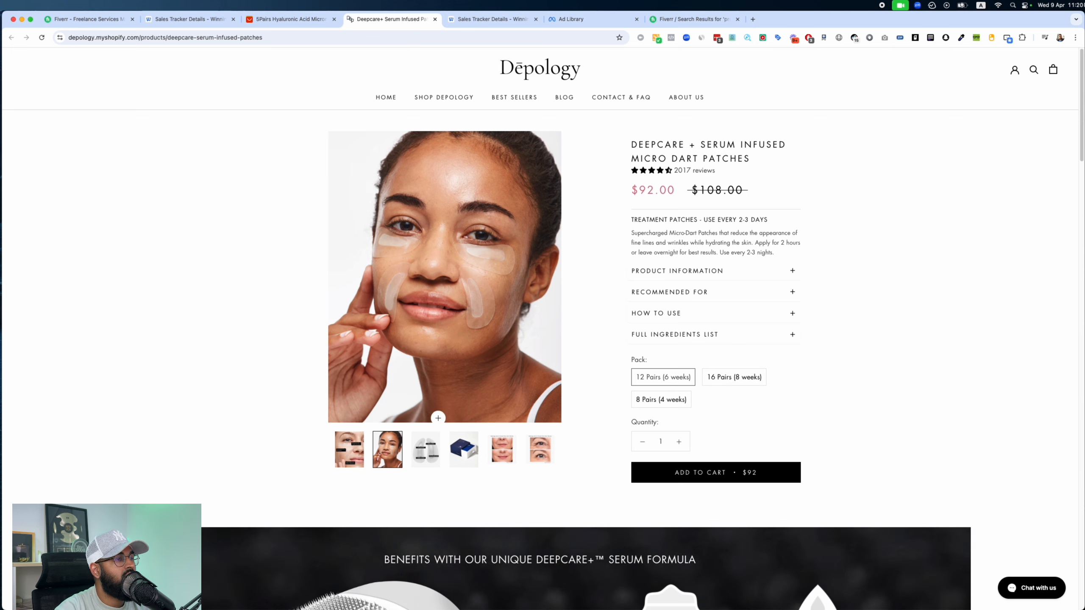
{"action": "left_click", "coordinate": [425, 449]}
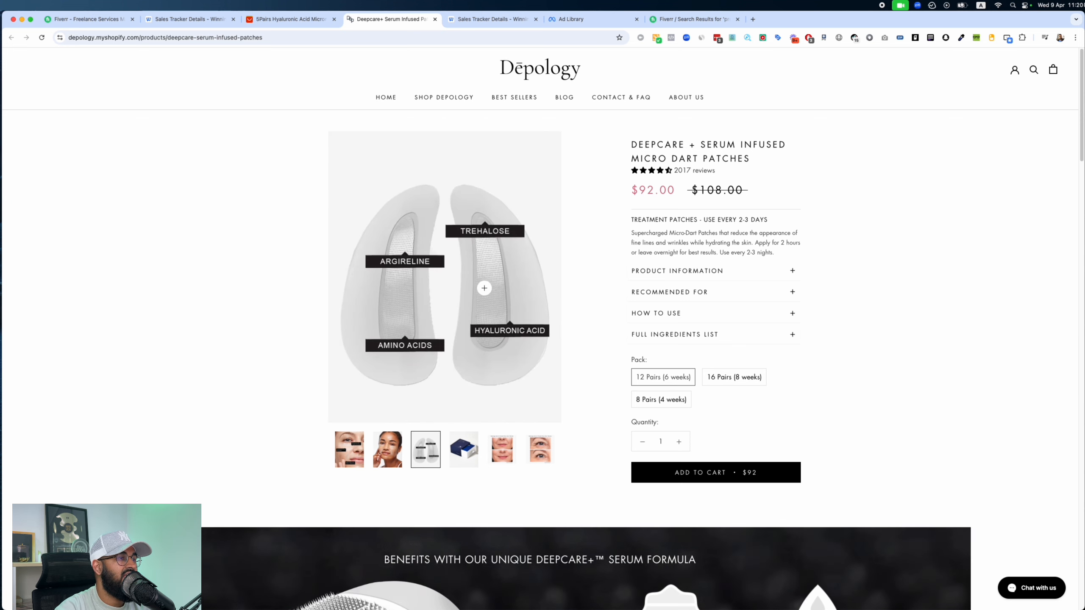
{"action": "left_click", "coordinate": [478, 447]}
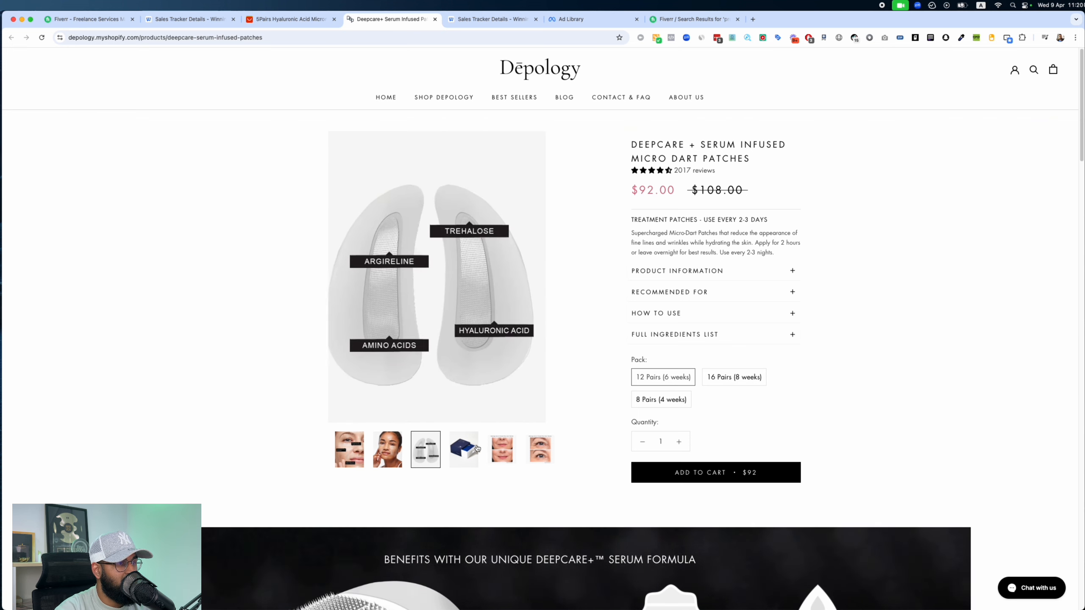
{"action": "left_click", "coordinate": [513, 403]}
{"action": "left_click", "coordinate": [536, 394]}
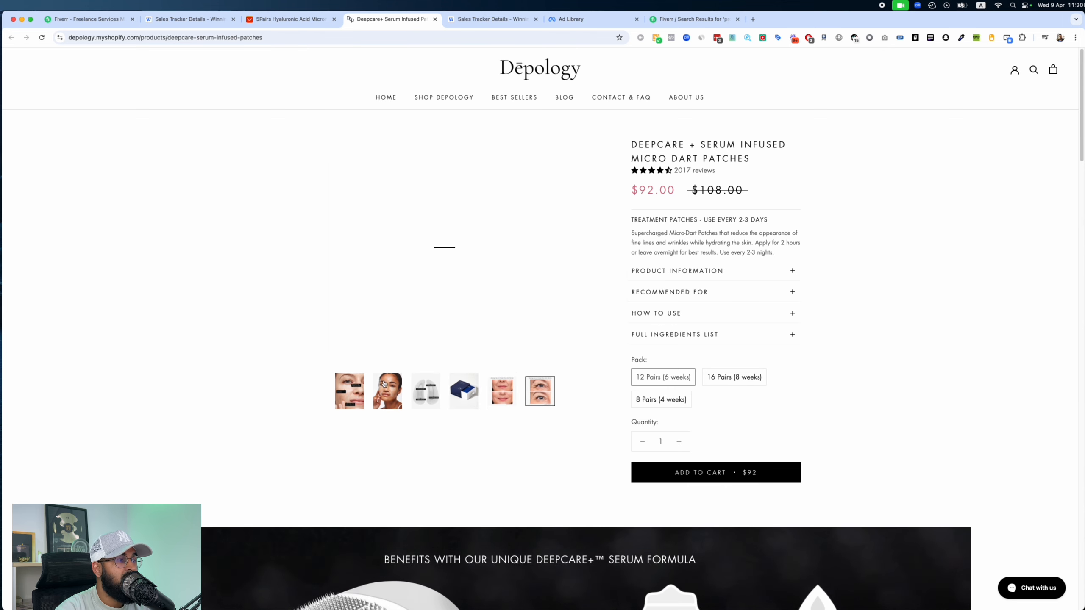
{"action": "left_click", "coordinate": [358, 387]}
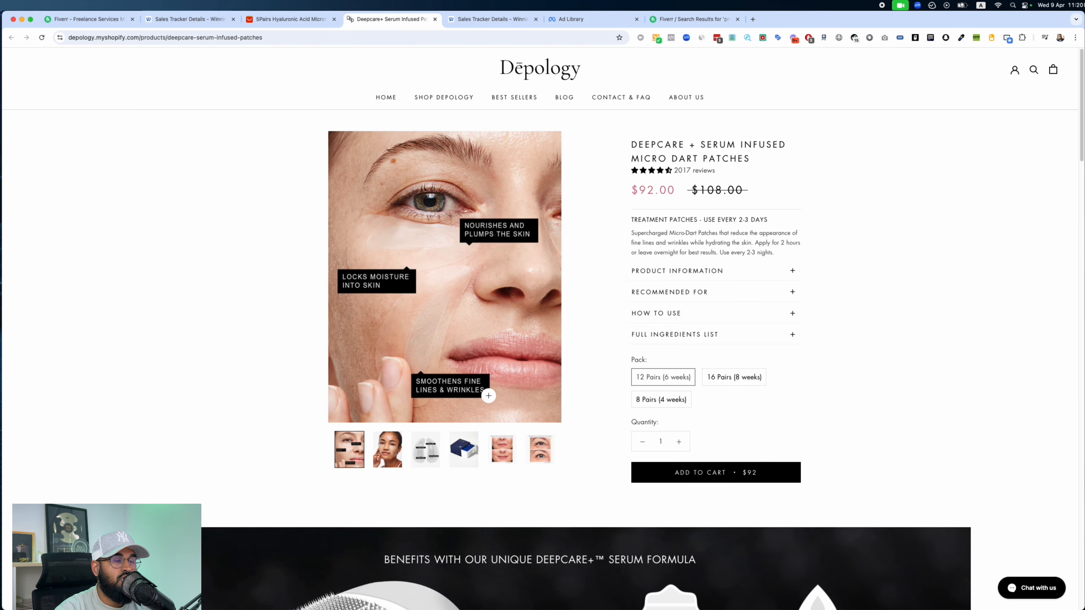
Step: Read the product page's serum benefits, self-assessment survey and unique serum formulation sections
{"action": "scroll", "coordinate": [488, 396], "scroll_direction": "down", "scroll_amount": 10}
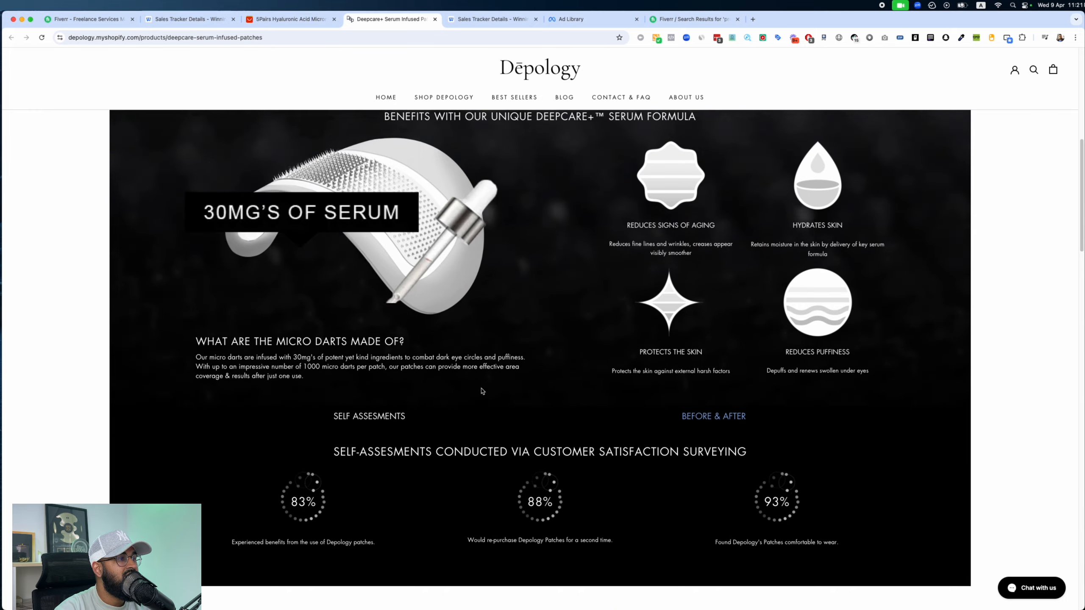
{"action": "scroll", "coordinate": [482, 391], "scroll_direction": "up", "scroll_amount": 2}
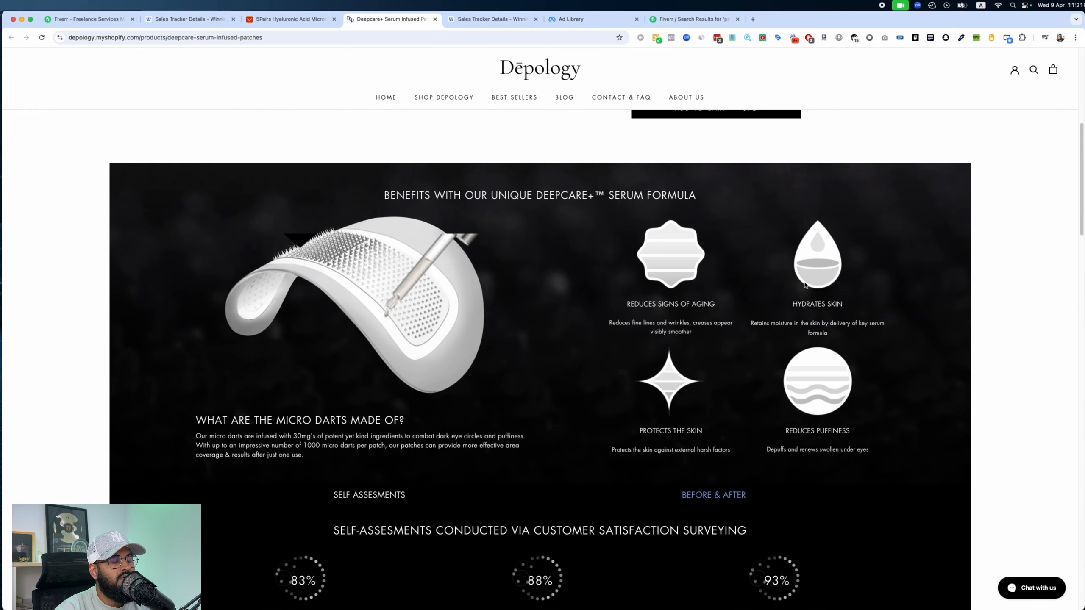
{"action": "scroll", "coordinate": [712, 369], "scroll_direction": "down", "scroll_amount": 5}
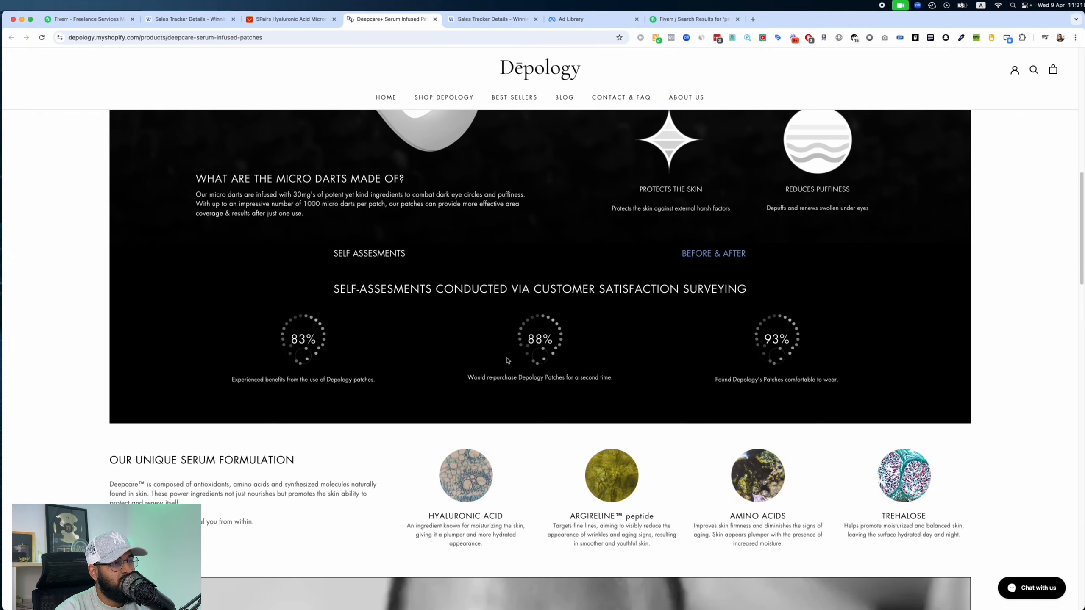
{"action": "scroll", "coordinate": [751, 380], "scroll_direction": "down", "scroll_amount": 3}
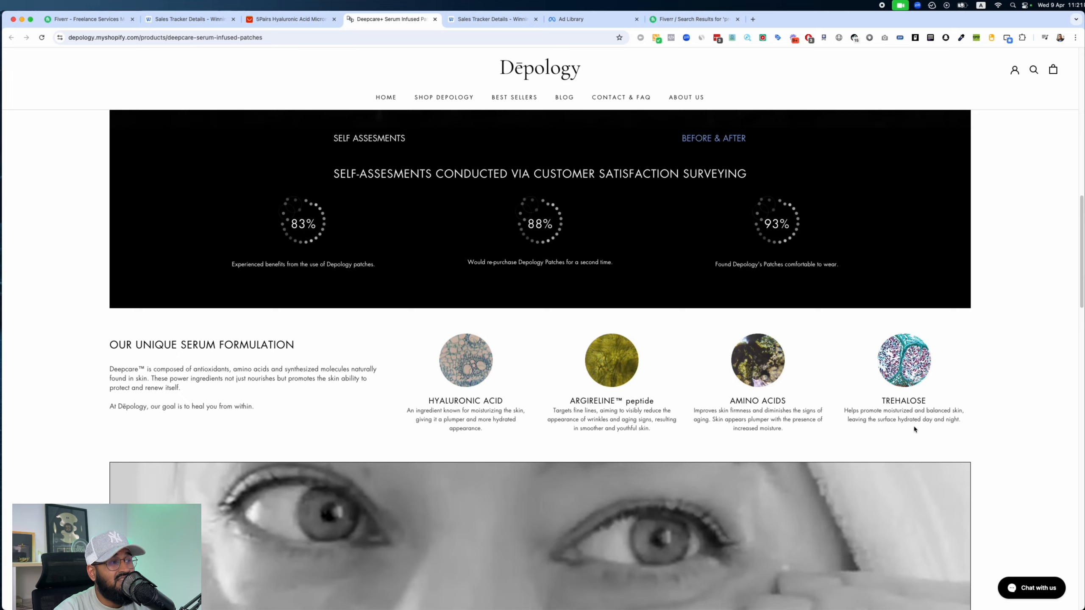
{"action": "scroll", "coordinate": [913, 429], "scroll_direction": "down", "scroll_amount": 7}
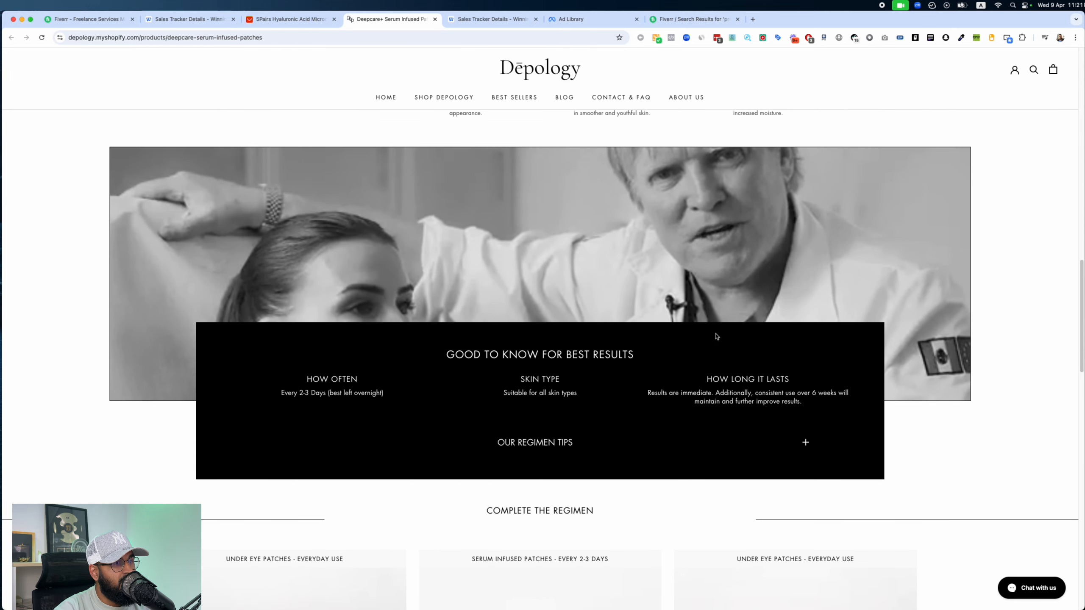
Step: Expand and collapse the regimen tips, and look over the Complete the Regimen products before returning to the product details
{"action": "scroll", "coordinate": [716, 336], "scroll_direction": "down", "scroll_amount": 1}
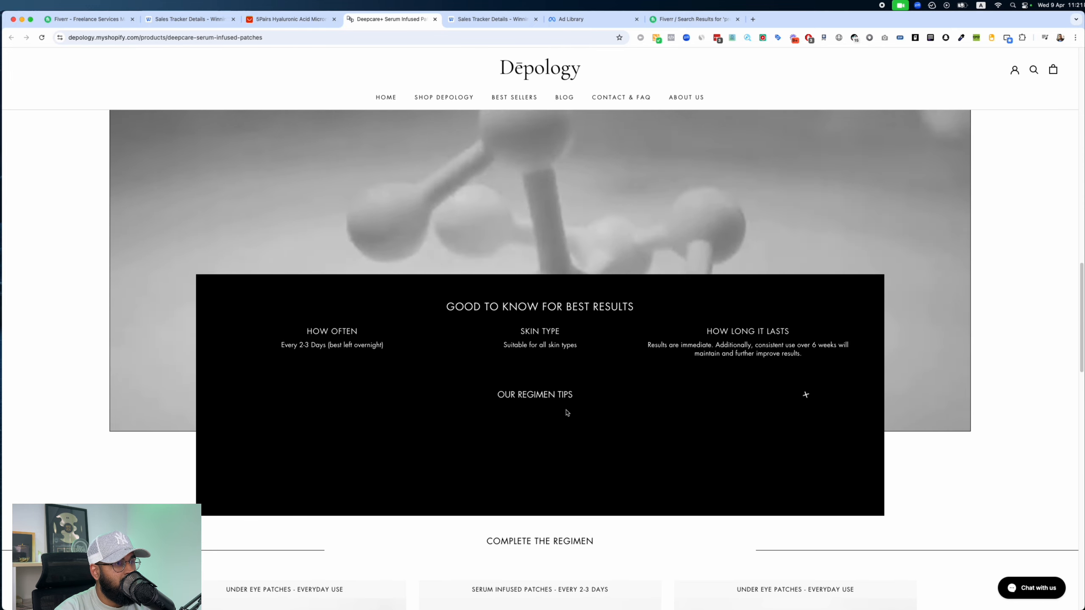
{"action": "left_click", "coordinate": [567, 410]}
{"action": "left_click", "coordinate": [566, 409]}
{"action": "scroll", "coordinate": [565, 408], "scroll_direction": "down", "scroll_amount": 6}
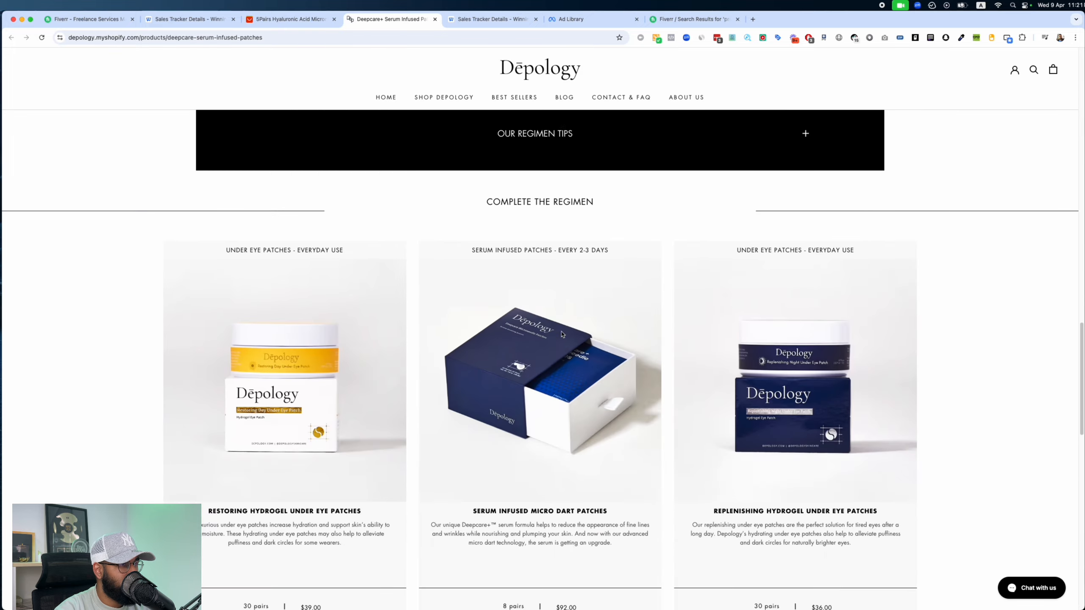
{"action": "scroll", "coordinate": [562, 334], "scroll_direction": "down", "scroll_amount": 15}
{"action": "scroll", "coordinate": [564, 336], "scroll_direction": "up", "scroll_amount": 20}
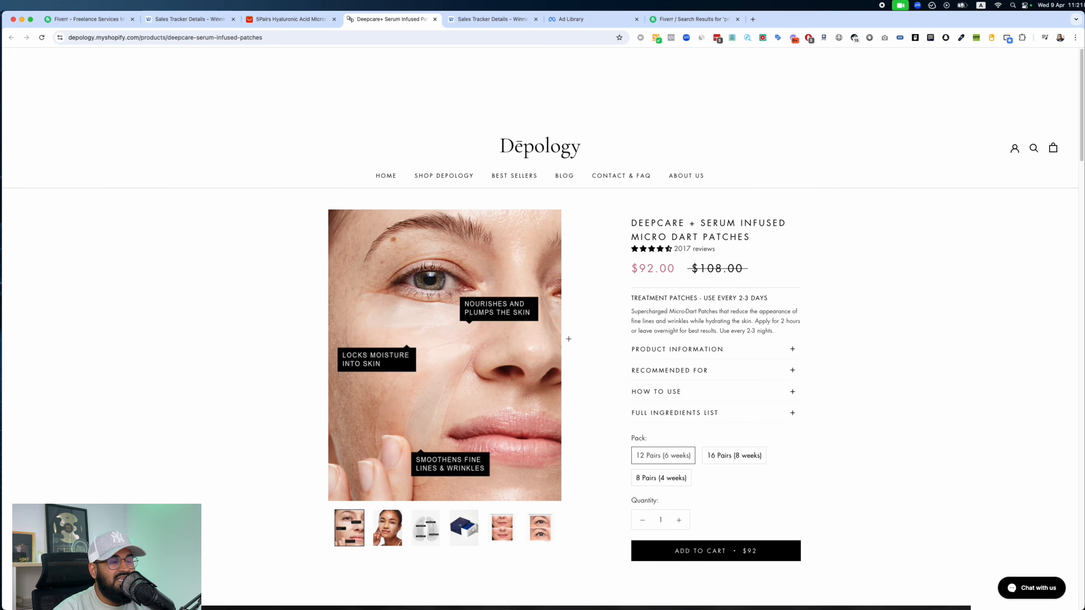
{"action": "scroll", "coordinate": [569, 339], "scroll_direction": "down", "scroll_amount": 2}
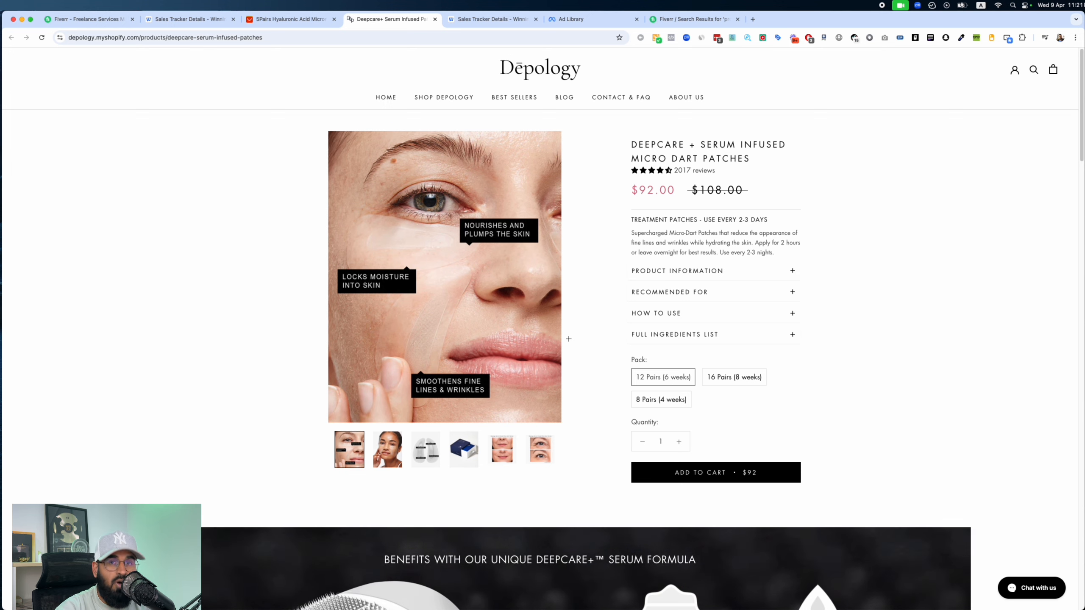
Step: Compare the AliExpress microneedle eye patch listing with Depology's product page, and return to the Meta Ad Library
{"action": "left_click", "coordinate": [320, 19]}
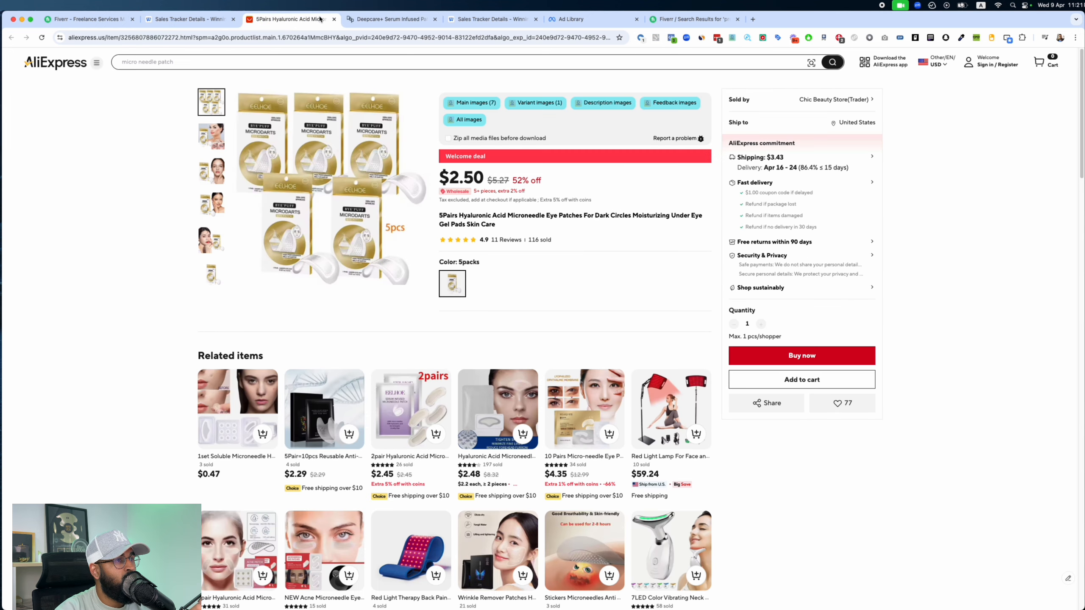
{"action": "left_click", "coordinate": [386, 19]}
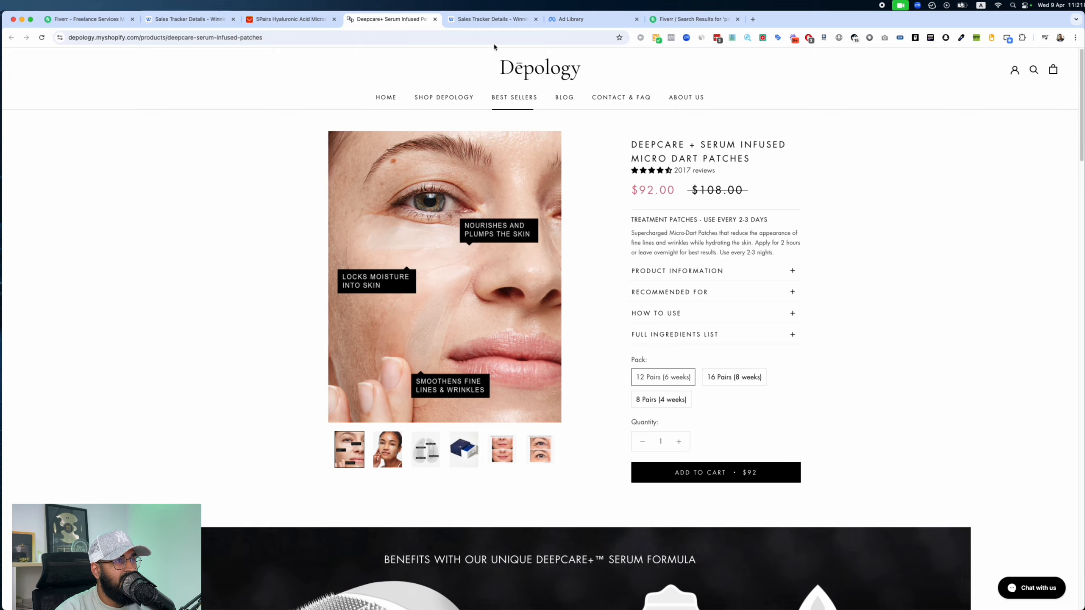
{"action": "left_click", "coordinate": [574, 20]}
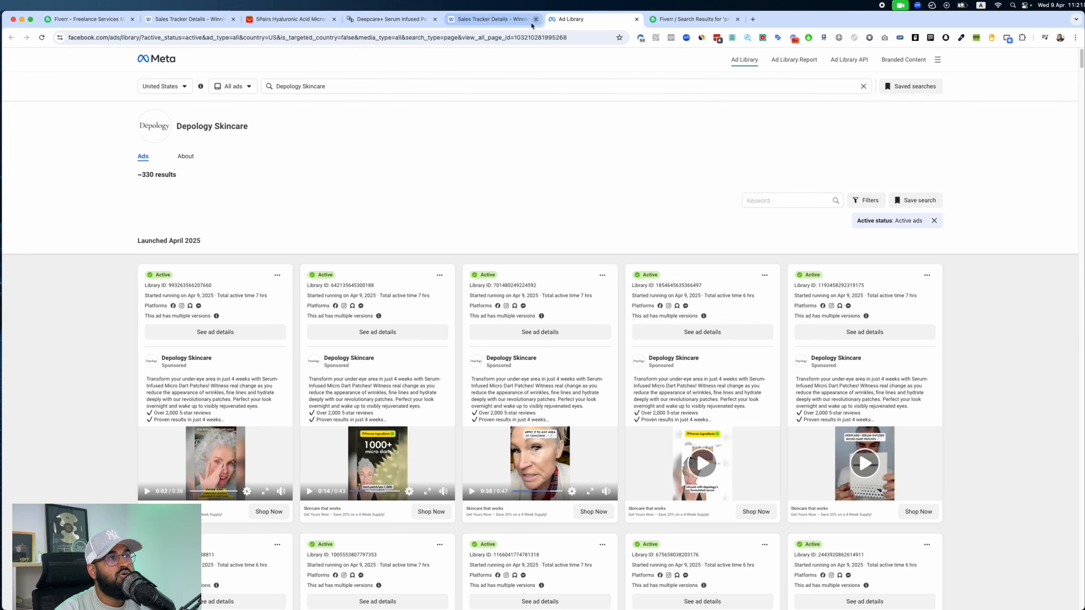
Step: Go back to the Depology micro dart patches product page and skim its sections
{"action": "left_click", "coordinate": [491, 19]}
{"action": "left_click", "coordinate": [383, 21]}
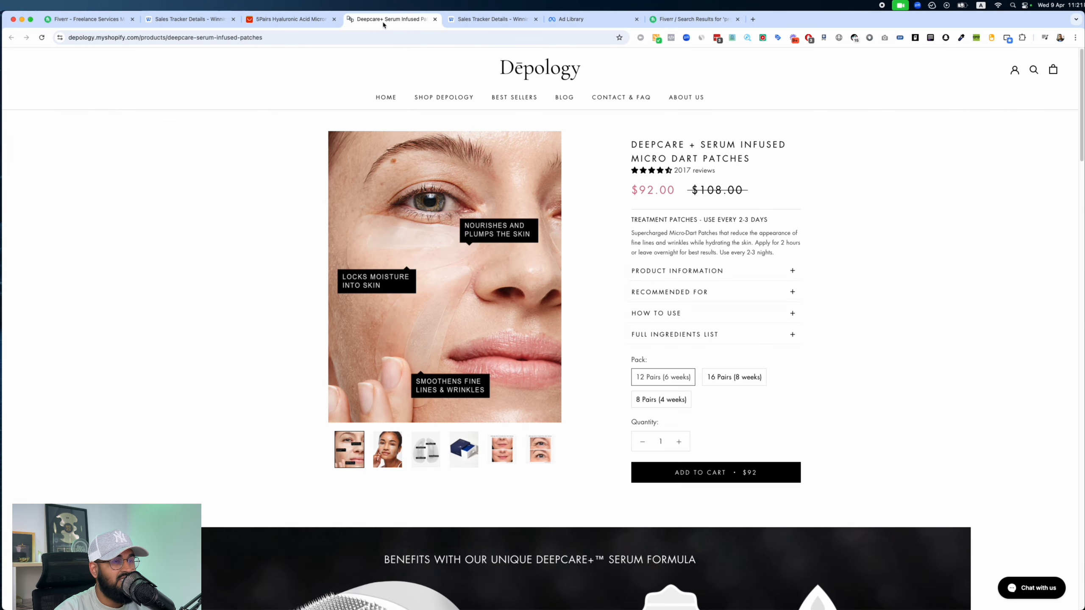
{"action": "scroll", "coordinate": [579, 228], "scroll_direction": "down", "scroll_amount": 10}
{"action": "scroll", "coordinate": [579, 227], "scroll_direction": "up", "scroll_amount": 10}
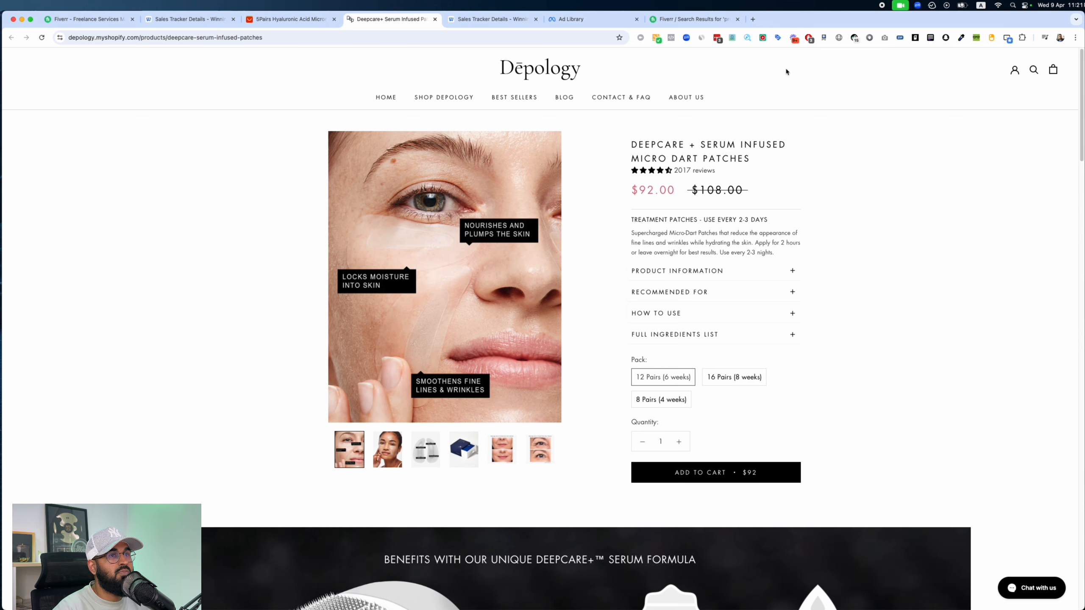
Step: Open shopfunnels.net in a new browser tab
{"action": "key", "text": "super+t"}
{"action": "type", "text": "shopfunnels.net"}
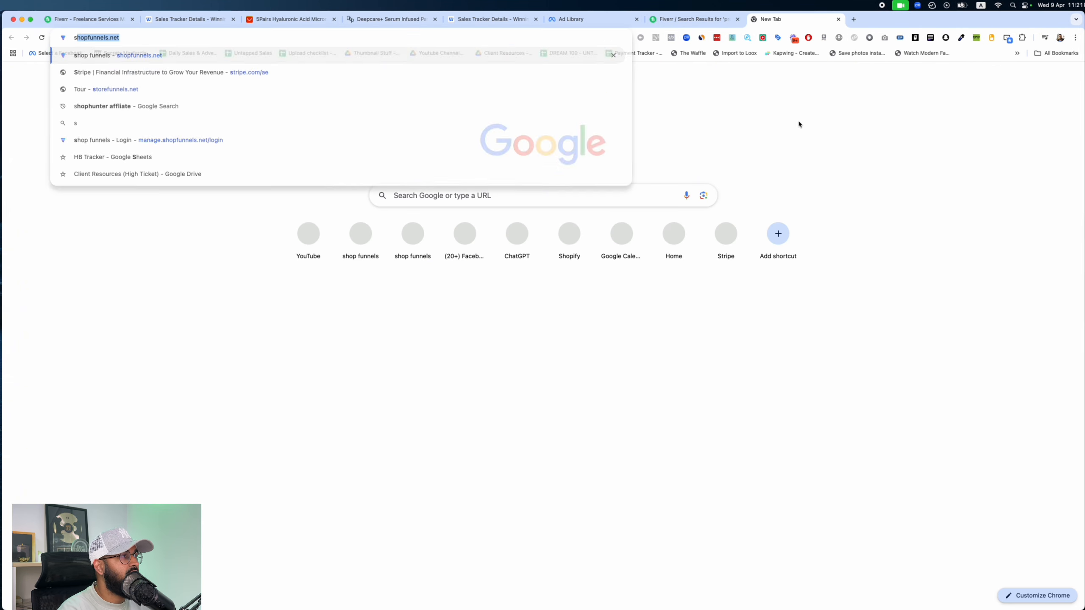
{"action": "key", "text": "Return"}
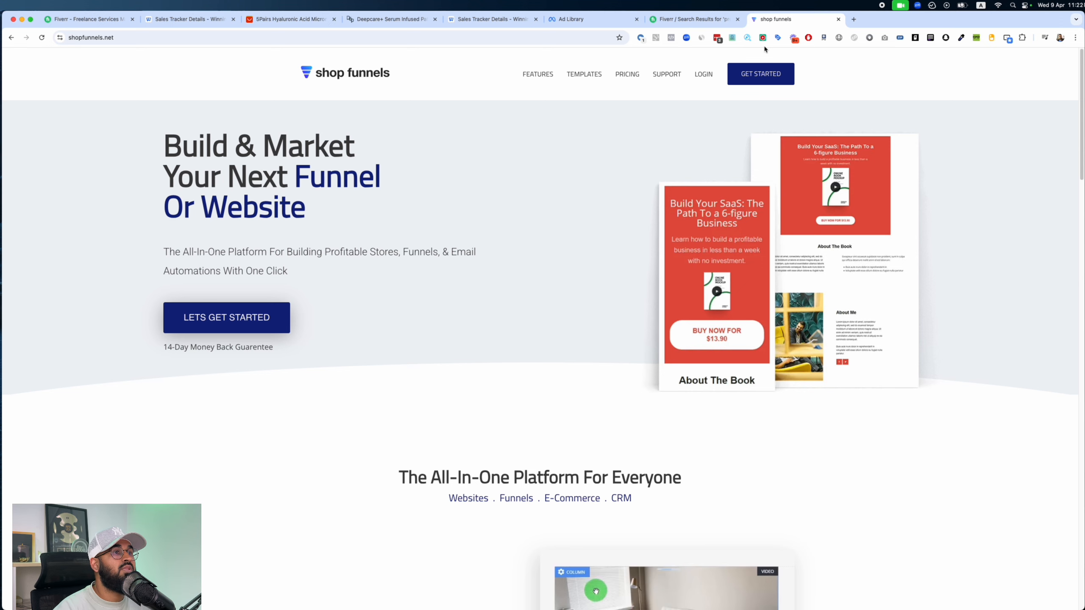
Step: Move the Depology product page next to the Shop Funnels tab and skim it from the product details to the footer
{"action": "left_click_drag", "start_coordinate": [355, 18], "coordinate": [652, 30]}
{"action": "scroll", "coordinate": [618, 315], "scroll_direction": "down", "scroll_amount": 15}
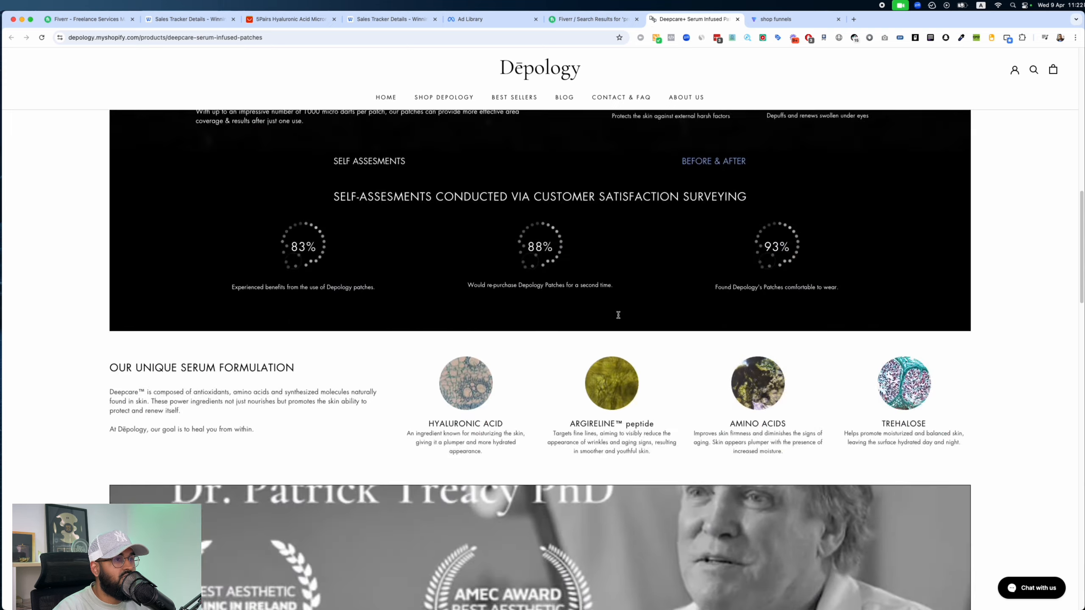
{"action": "scroll", "coordinate": [618, 315], "scroll_direction": "up", "scroll_amount": 15}
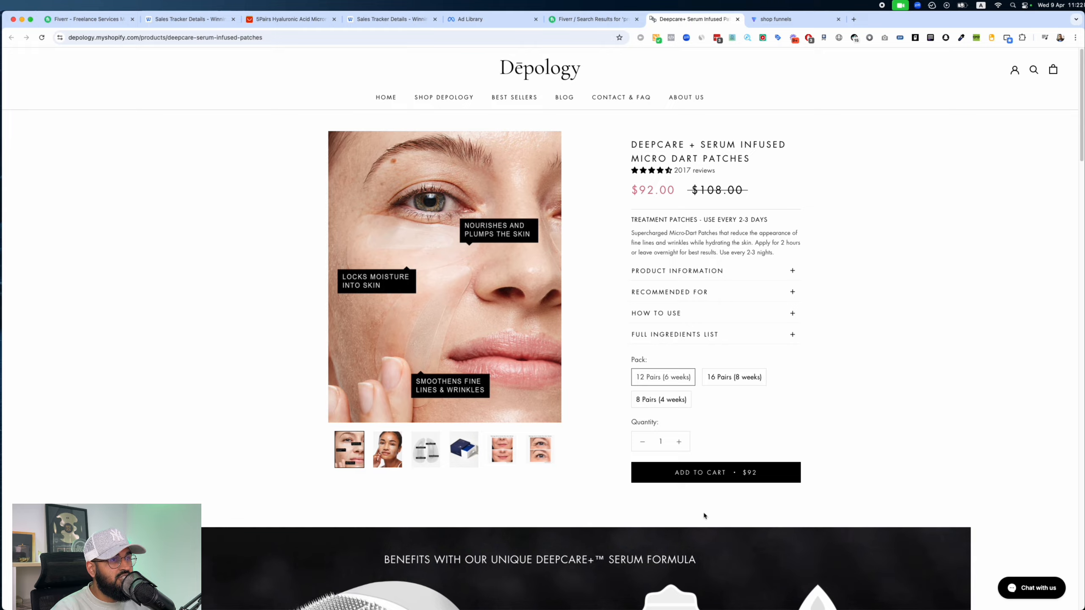
{"action": "scroll", "coordinate": [704, 516], "scroll_direction": "down", "scroll_amount": 20}
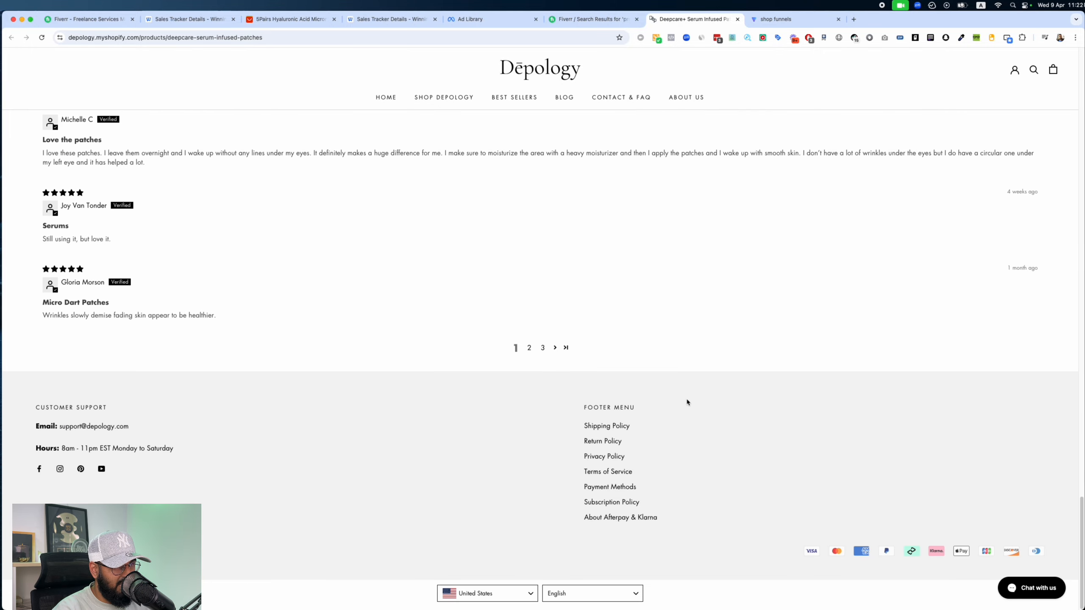
{"action": "scroll", "coordinate": [686, 402], "scroll_direction": "up", "scroll_amount": 20}
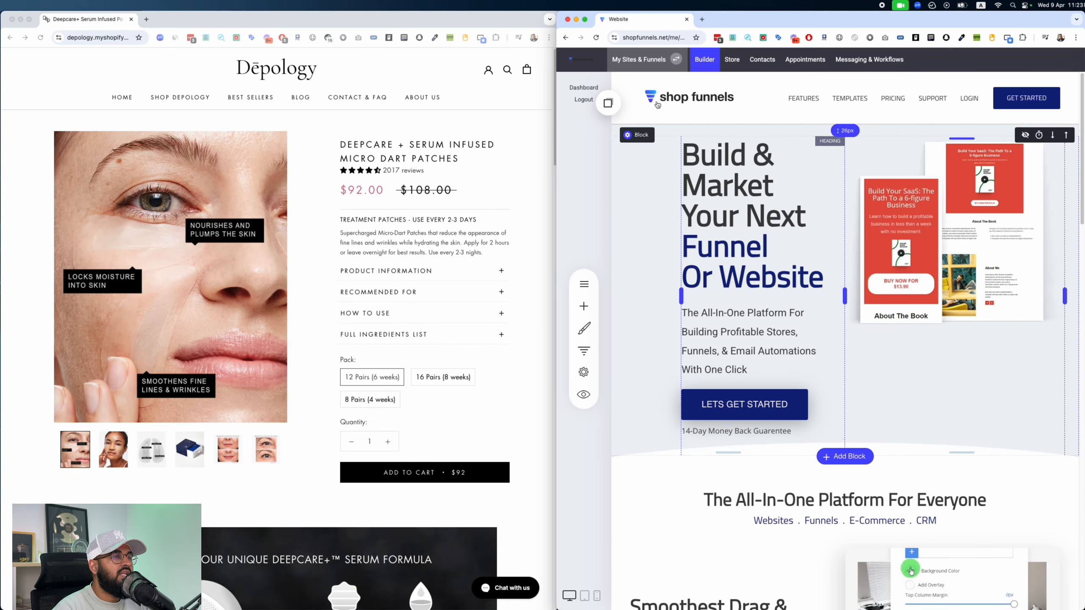
Step: Create a new empty funnel named Depology in Shop Funnels
{"action": "left_click", "coordinate": [638, 59]}
{"action": "left_click", "coordinate": [713, 118]}
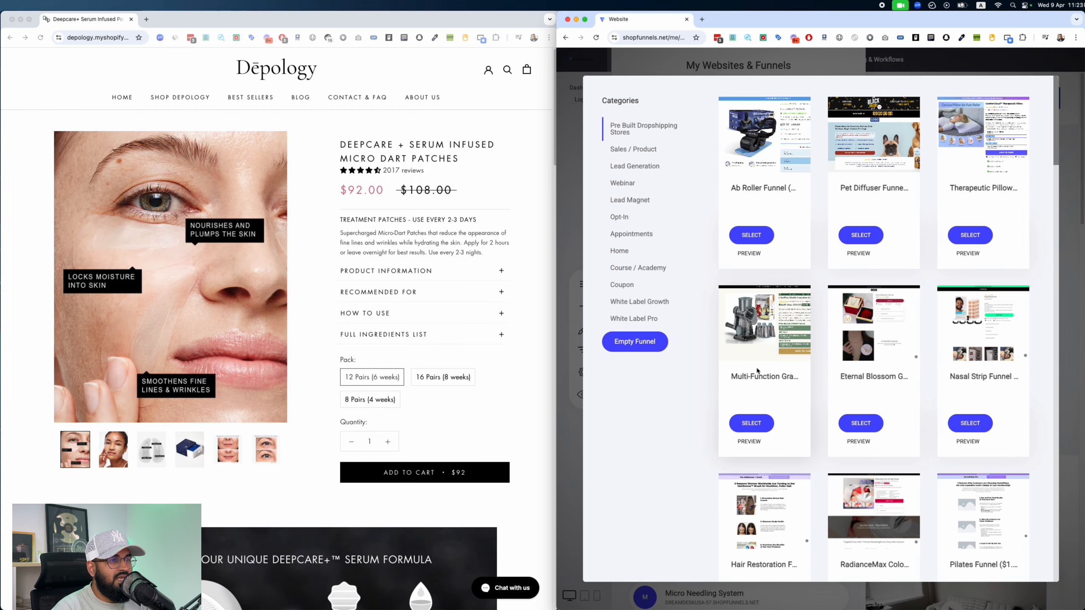
{"action": "left_click", "coordinate": [661, 342]}
{"action": "type", "text": "D"}
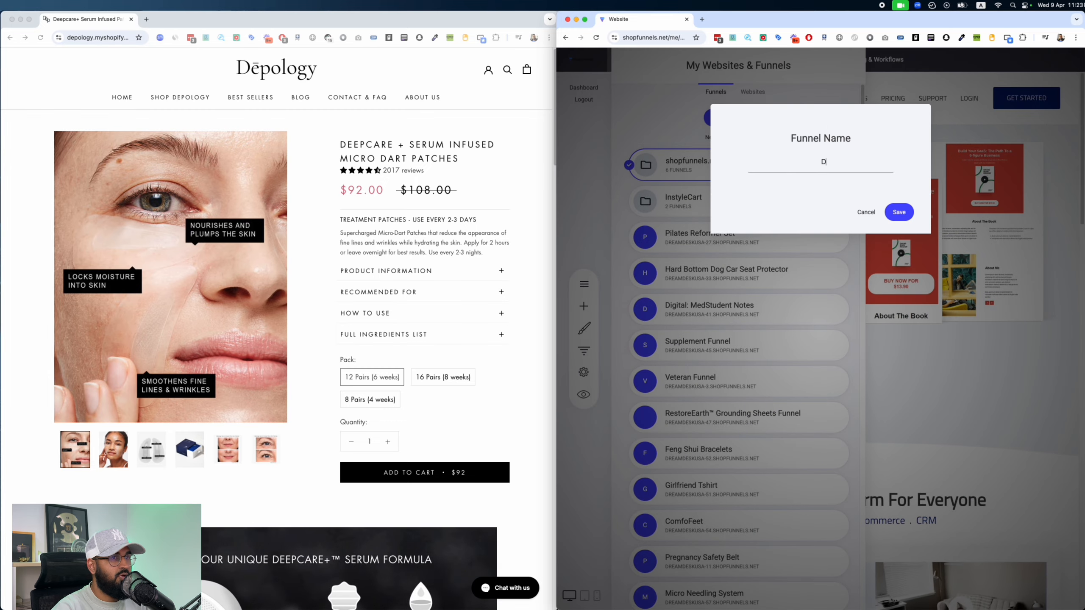
{"action": "type", "text": "epology"}
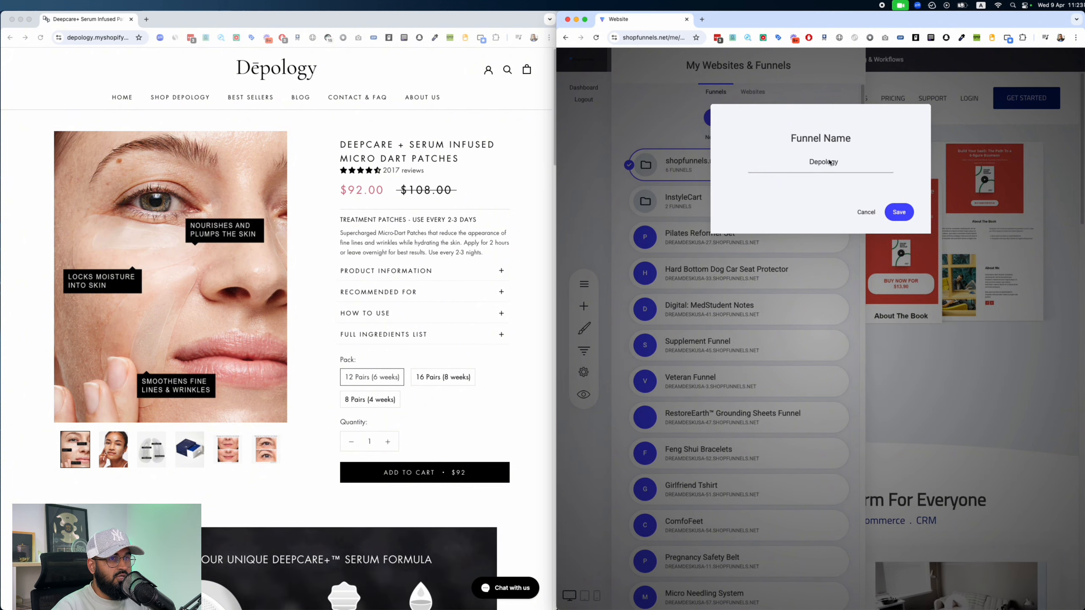
{"action": "left_click", "coordinate": [896, 211]}
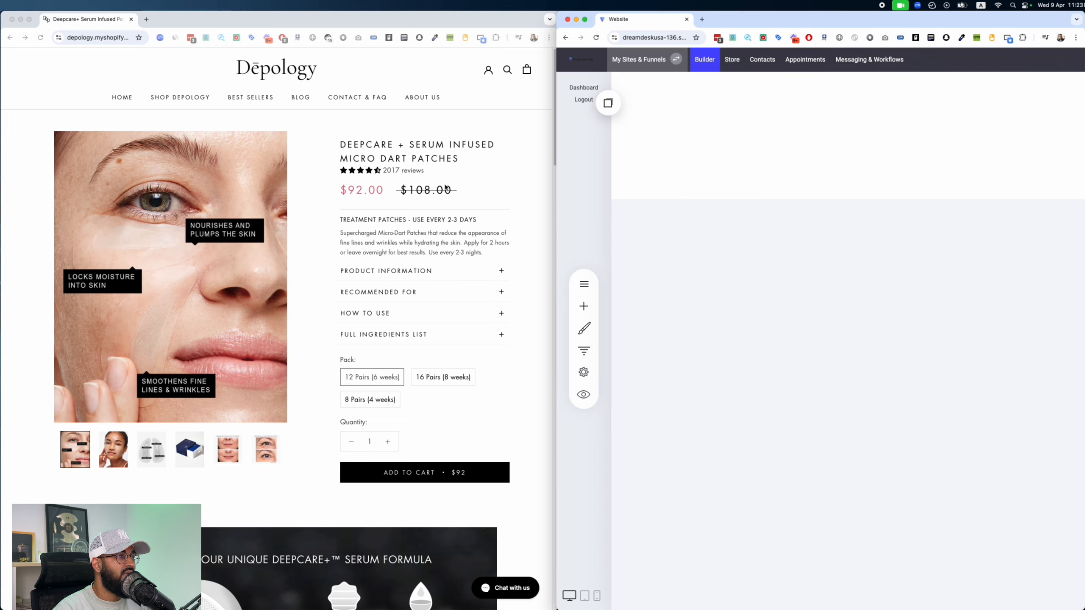
Step: Look over the Depology page's micro dart, self-assessment and serum formulation sections as a layout reference
{"action": "scroll", "coordinate": [458, 268], "scroll_direction": "down", "scroll_amount": 10}
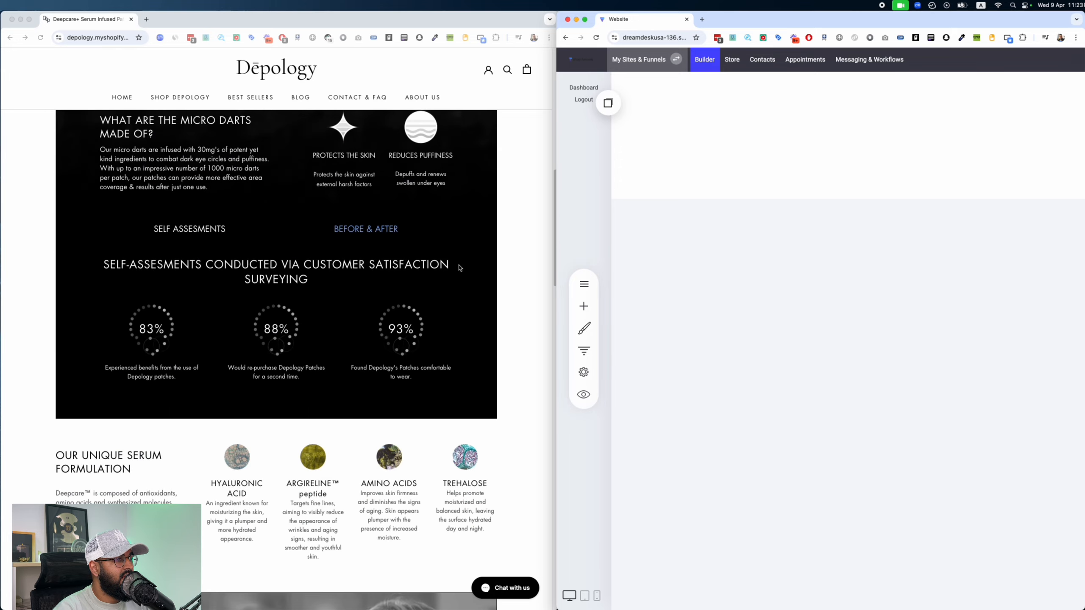
{"action": "scroll", "coordinate": [459, 268], "scroll_direction": "up", "scroll_amount": 10}
{"action": "scroll", "coordinate": [459, 249], "scroll_direction": "down", "scroll_amount": 10}
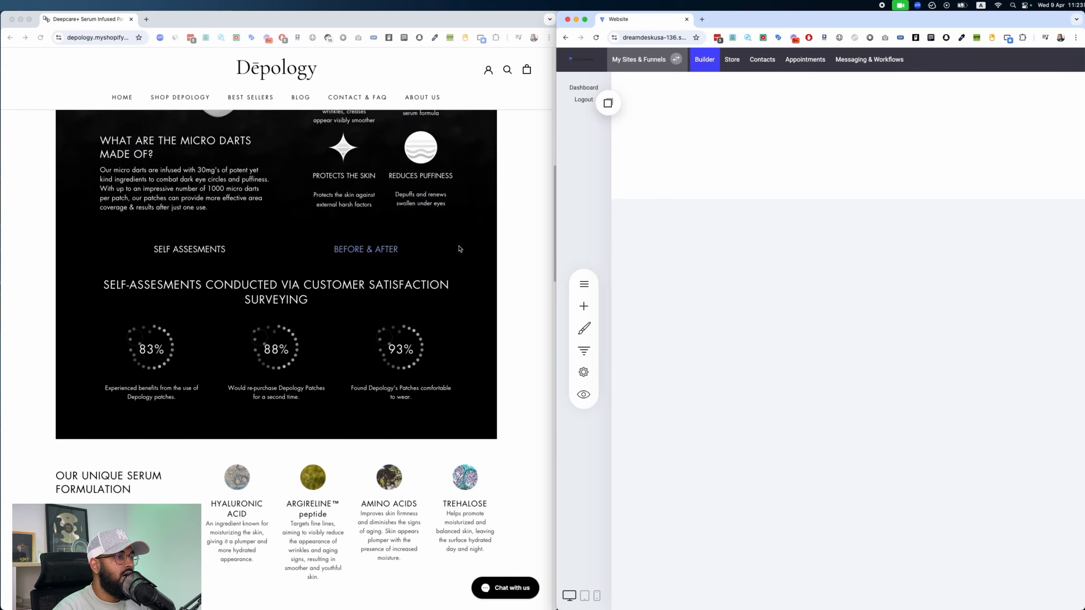
{"action": "scroll", "coordinate": [460, 249], "scroll_direction": "up", "scroll_amount": 12}
{"action": "scroll", "coordinate": [460, 248], "scroll_direction": "down", "scroll_amount": 1}
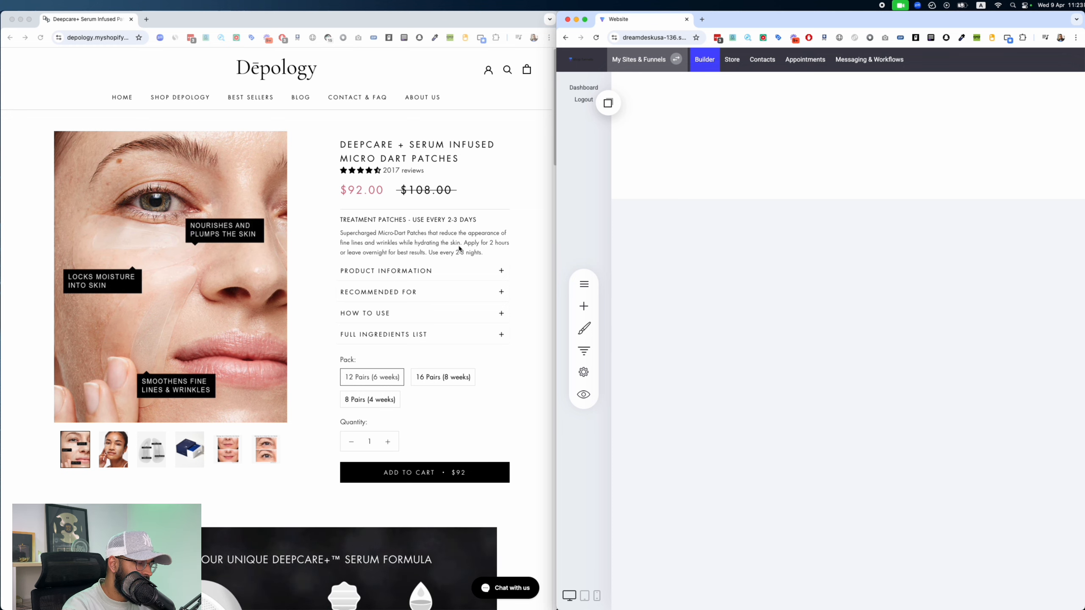
Step: Take a screenshot of the product title, price and description, and bring the ChatGPT font identification chat into the builder's browser window
{"action": "key", "text": "super+shift+4"}
{"action": "left_click_drag", "start_coordinate": [342, 138], "coordinate": [528, 352]}
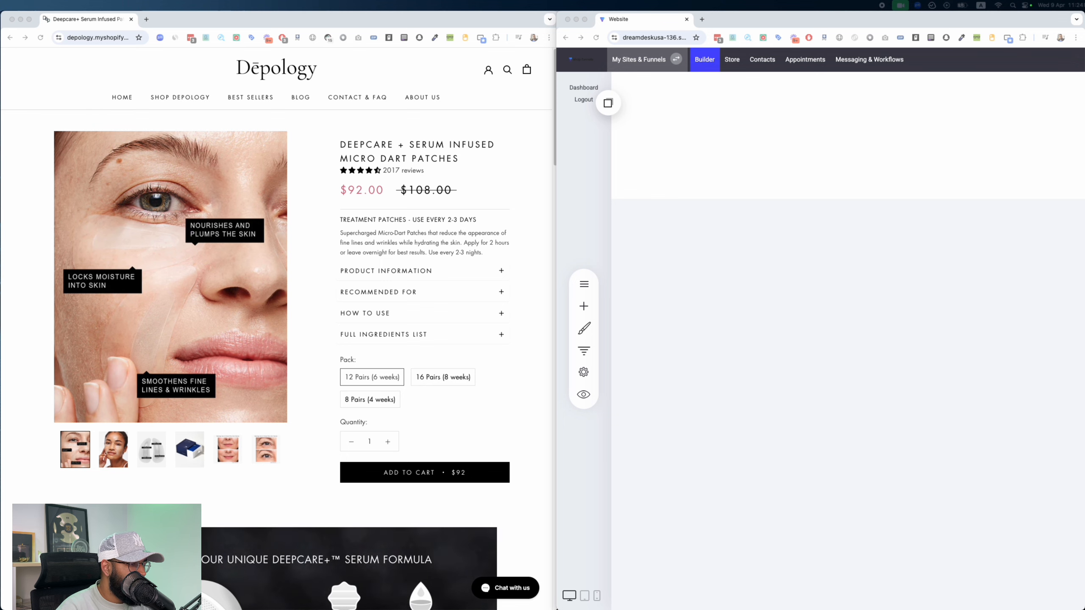
{"action": "left_click_drag", "start_coordinate": [813, 20], "coordinate": [749, 123]}
{"action": "left_click_drag", "start_coordinate": [649, 129], "coordinate": [760, 21]}
Step: Attach the newest screenshot of the product details from the Screenshots folder to the ChatGPT message after previewing it
{"action": "left_click", "coordinate": [673, 592]}
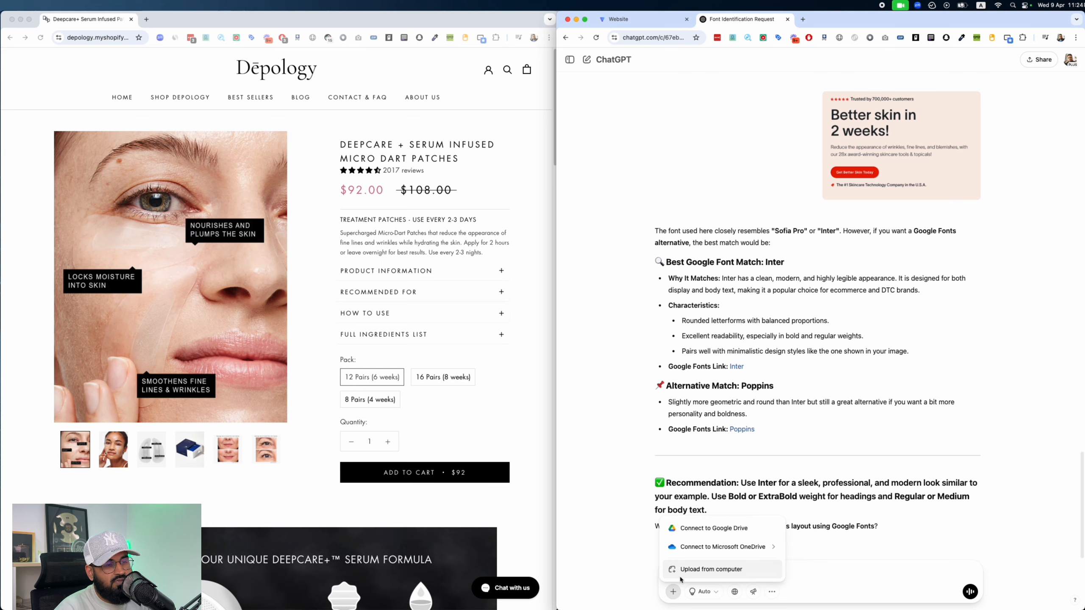
{"action": "left_click", "coordinate": [682, 574]}
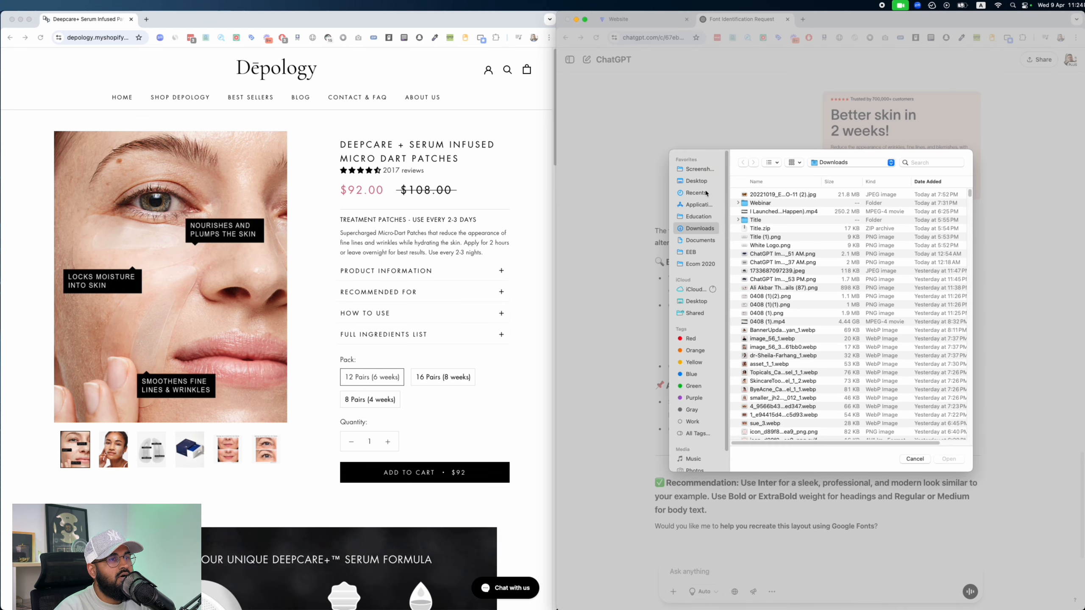
{"action": "left_click", "coordinate": [697, 169]}
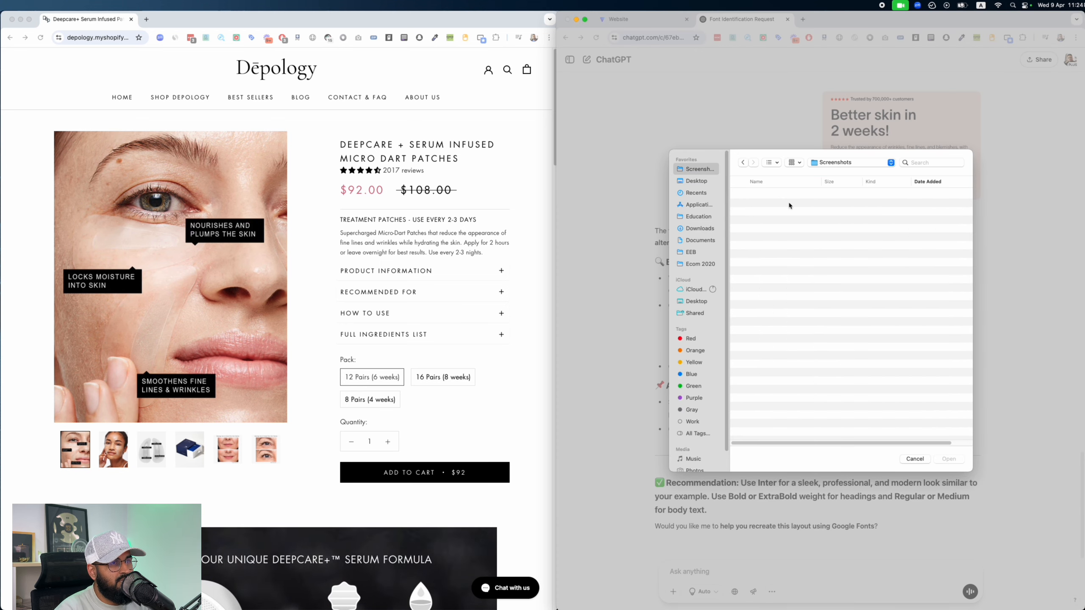
{"action": "left_click", "coordinate": [790, 197]}
{"action": "key", "text": "space"}
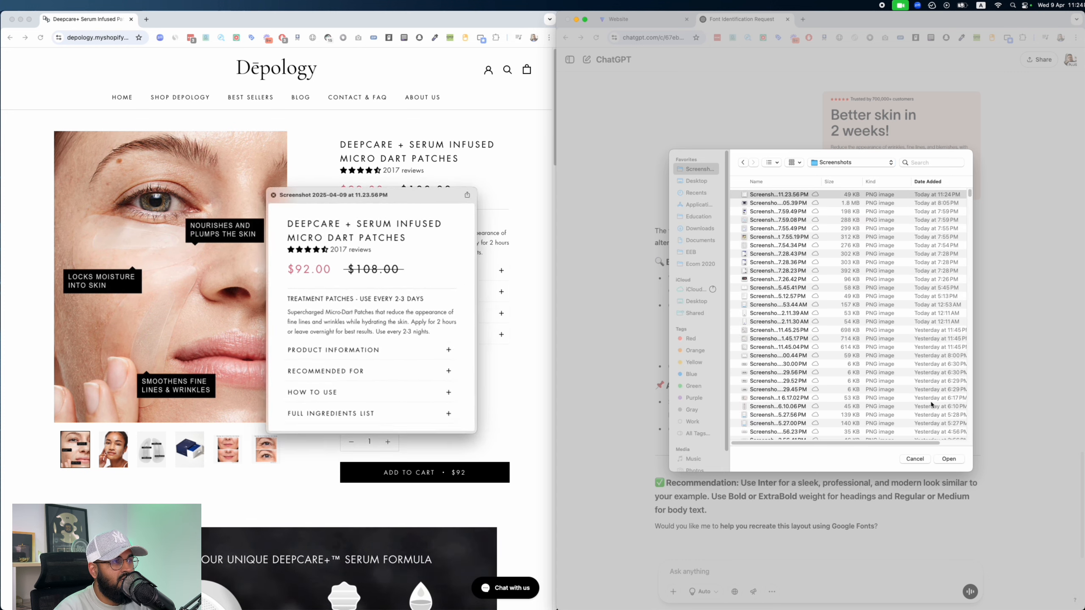
{"action": "key", "text": "space"}
{"action": "left_click", "coordinate": [956, 460]}
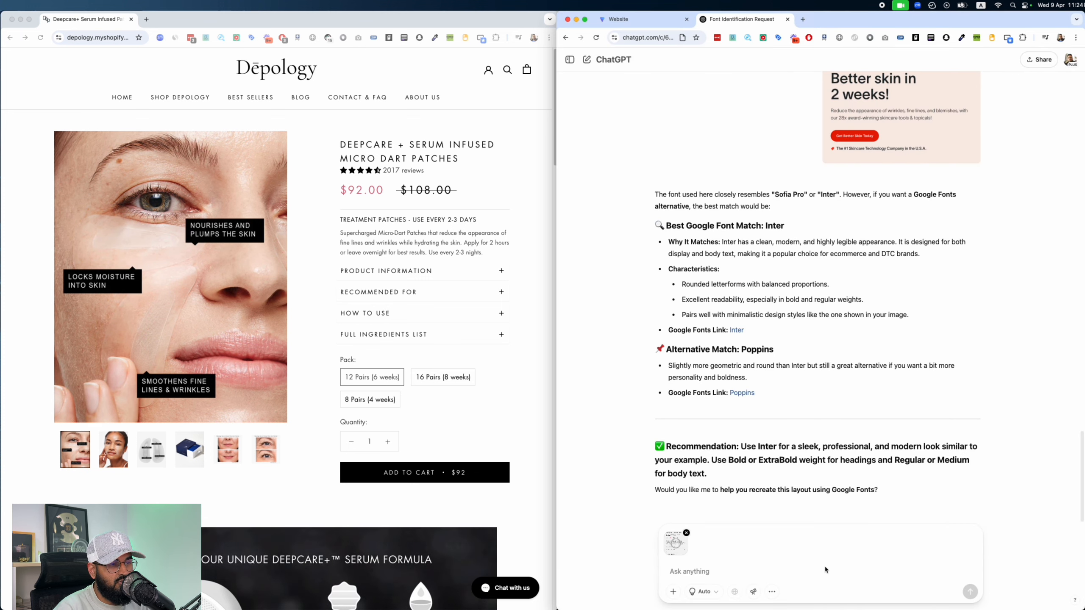
Step: Review the chat's earlier font questions and answers, and send the attached screenshot for font identification
{"action": "scroll", "coordinate": [797, 381], "scroll_direction": "up", "scroll_amount": 20}
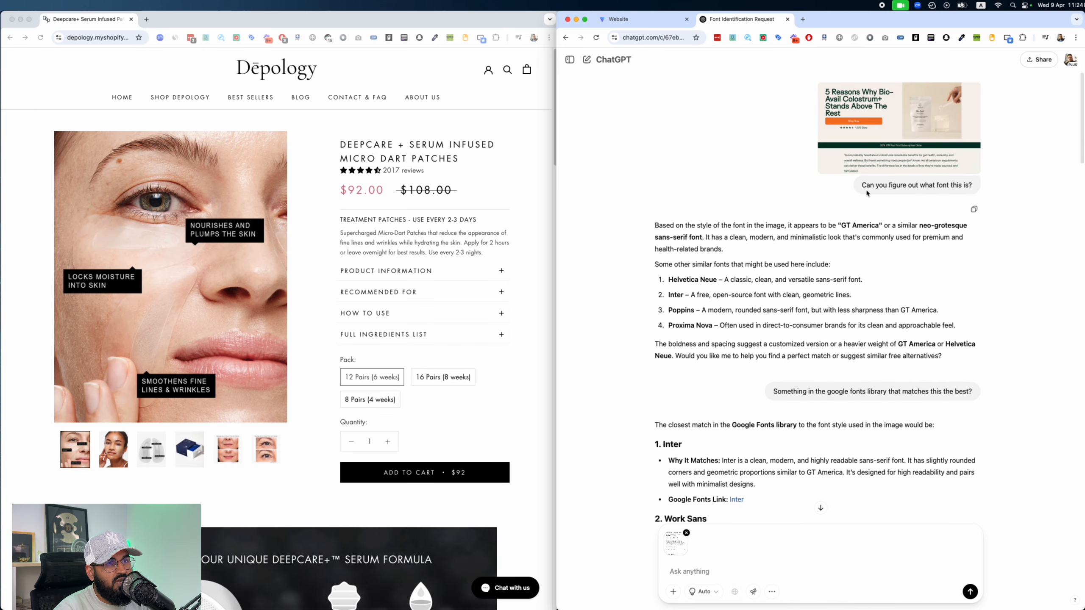
{"action": "scroll", "coordinate": [931, 226], "scroll_direction": "down", "scroll_amount": 15}
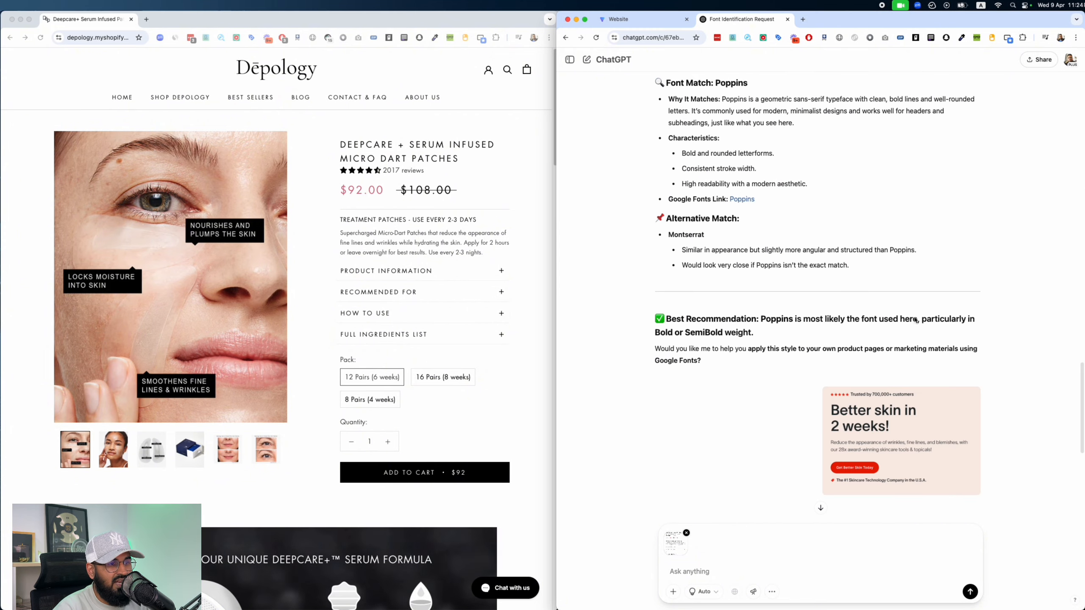
{"action": "left_click", "coordinate": [977, 596]}
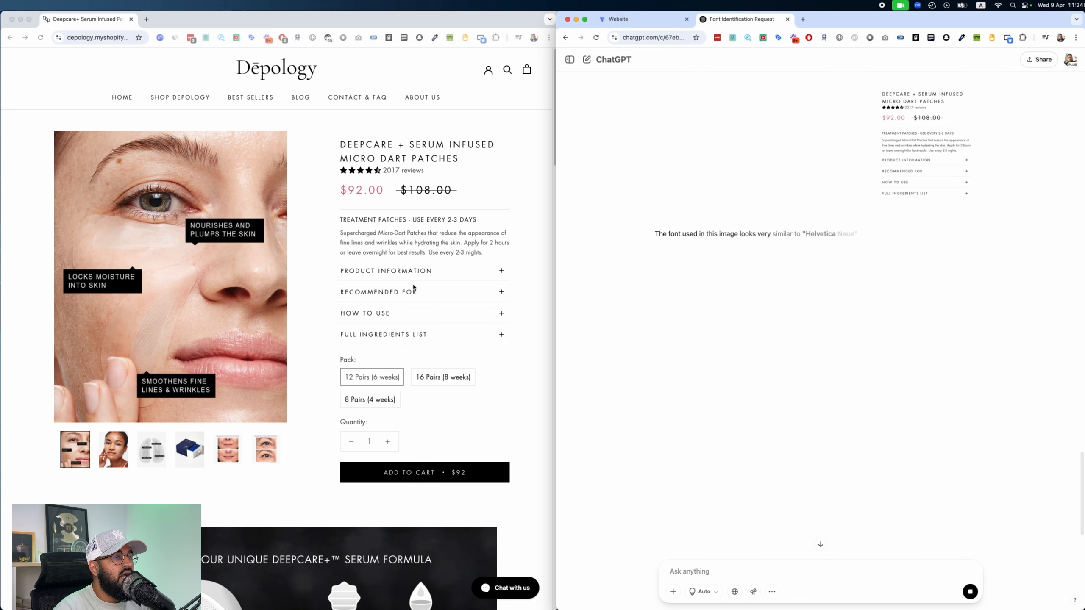
Step: Examine the Product Information, Recommended For and How To Use accordions on the Depology page, and collapse them again
{"action": "left_click", "coordinate": [421, 270]}
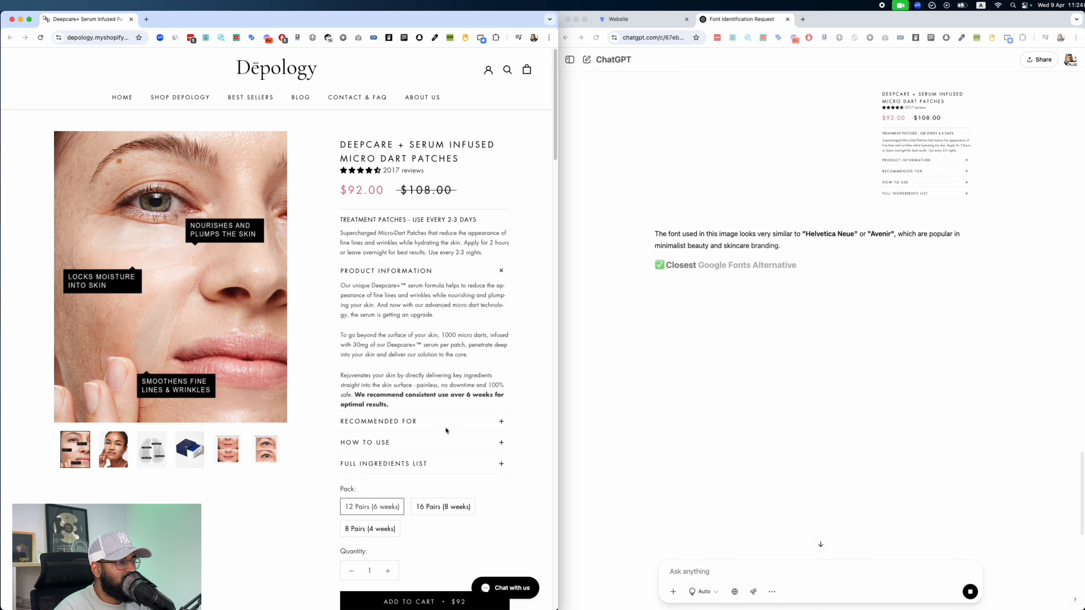
{"action": "left_click", "coordinate": [445, 428]}
{"action": "left_click", "coordinate": [445, 340]}
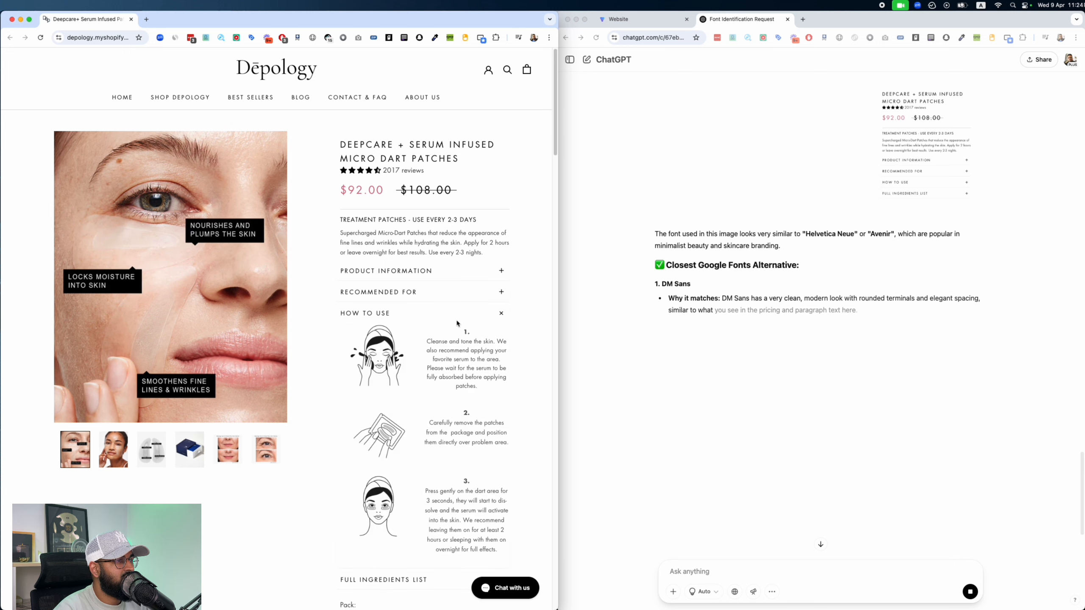
{"action": "left_click", "coordinate": [444, 316]}
{"action": "scroll", "coordinate": [447, 350], "scroll_direction": "down", "scroll_amount": 10}
{"action": "scroll", "coordinate": [447, 350], "scroll_direction": "up", "scroll_amount": 10}
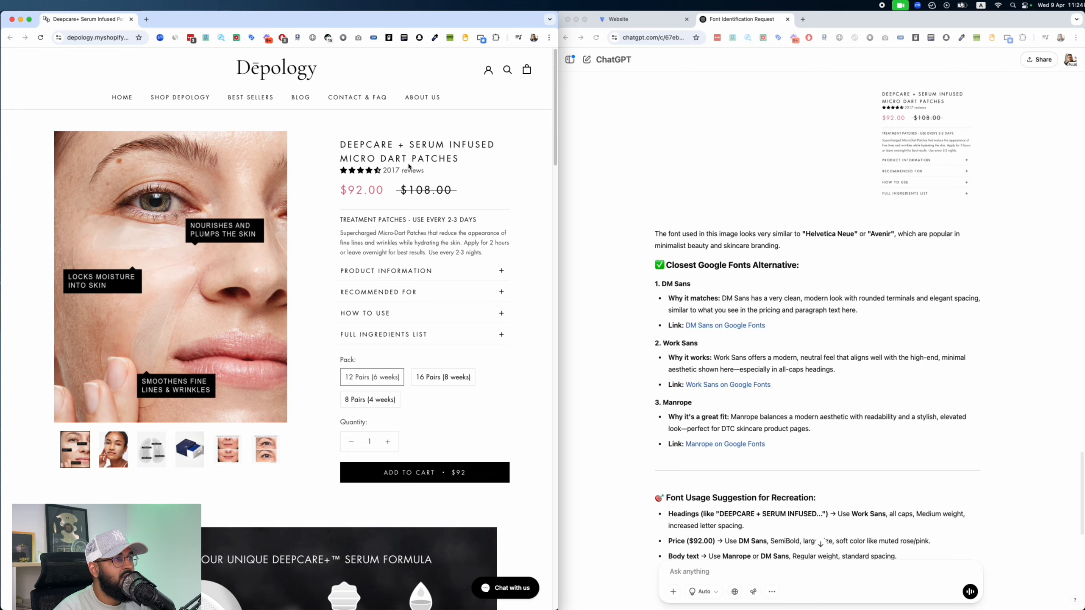
Step: Skim the Depology page's serum benefits and lower sections, ending on the product details
{"action": "scroll", "coordinate": [409, 167], "scroll_direction": "down", "scroll_amount": 8}
{"action": "scroll", "coordinate": [299, 257], "scroll_direction": "up", "scroll_amount": 7}
{"action": "scroll", "coordinate": [228, 235], "scroll_direction": "down", "scroll_amount": 6}
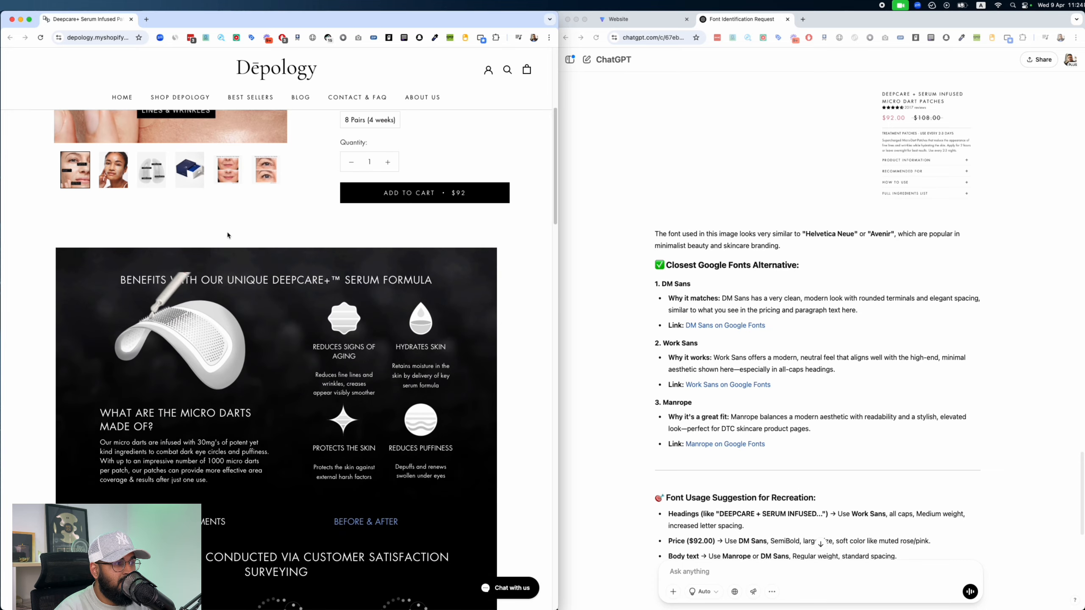
{"action": "scroll", "coordinate": [228, 235], "scroll_direction": "down", "scroll_amount": 15}
{"action": "scroll", "coordinate": [236, 247], "scroll_direction": "up", "scroll_amount": 13}
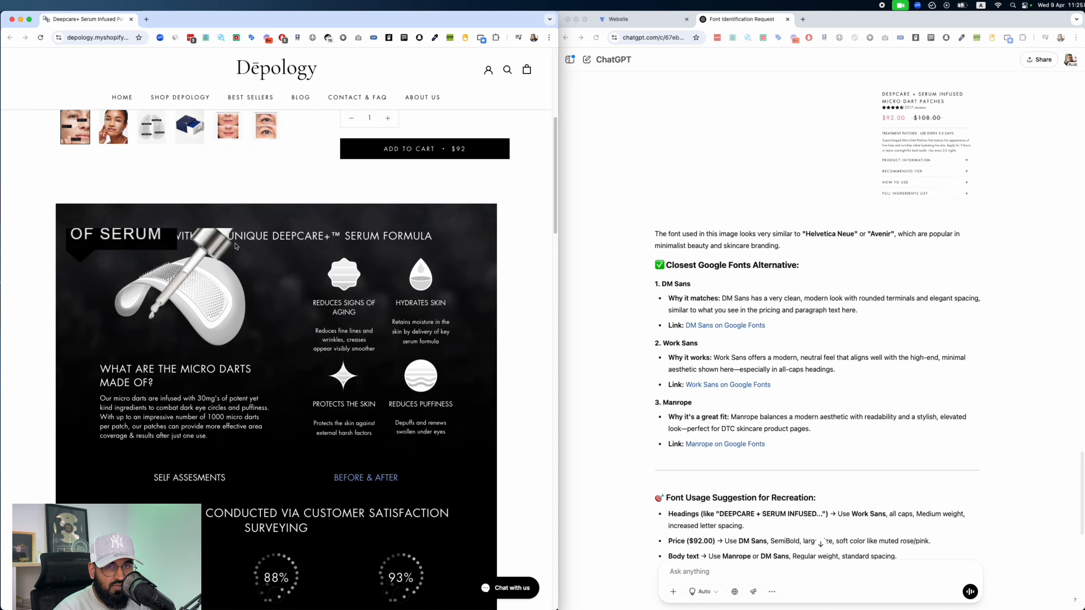
{"action": "scroll", "coordinate": [236, 247], "scroll_direction": "up", "scroll_amount": 6}
Step: Open the Google Fonts picker for adding fonts in the Depology funnel's global styling
{"action": "left_click", "coordinate": [623, 186]}
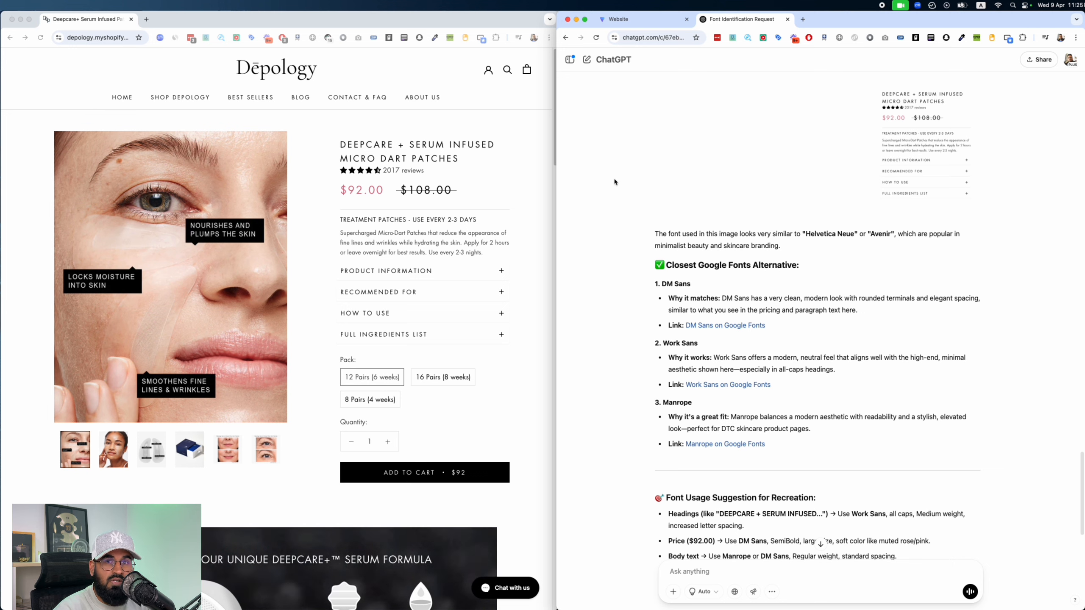
{"action": "left_click", "coordinate": [625, 19]}
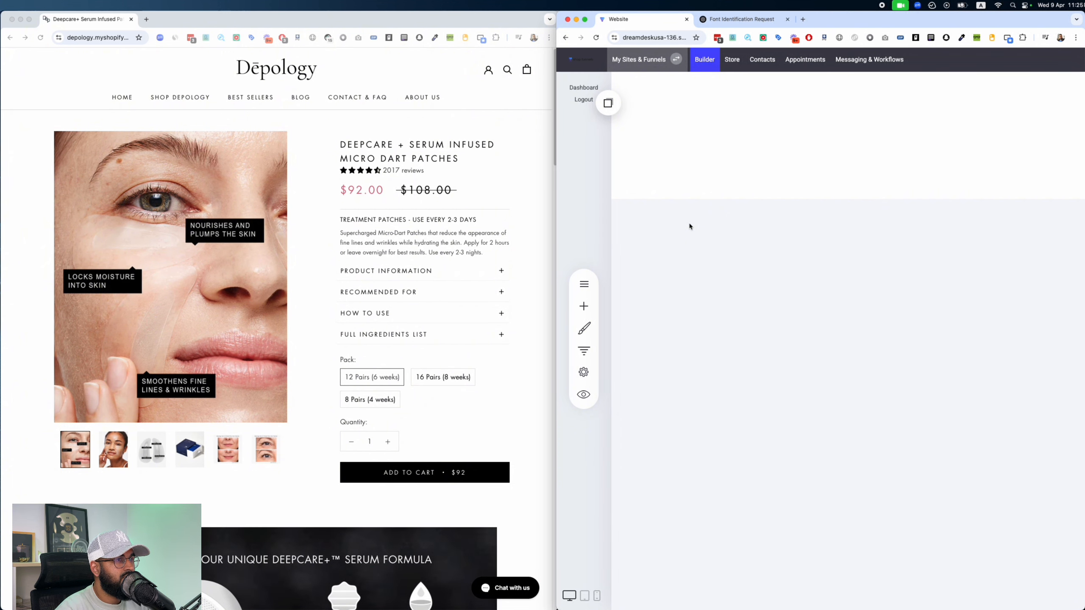
{"action": "left_click", "coordinate": [584, 328]}
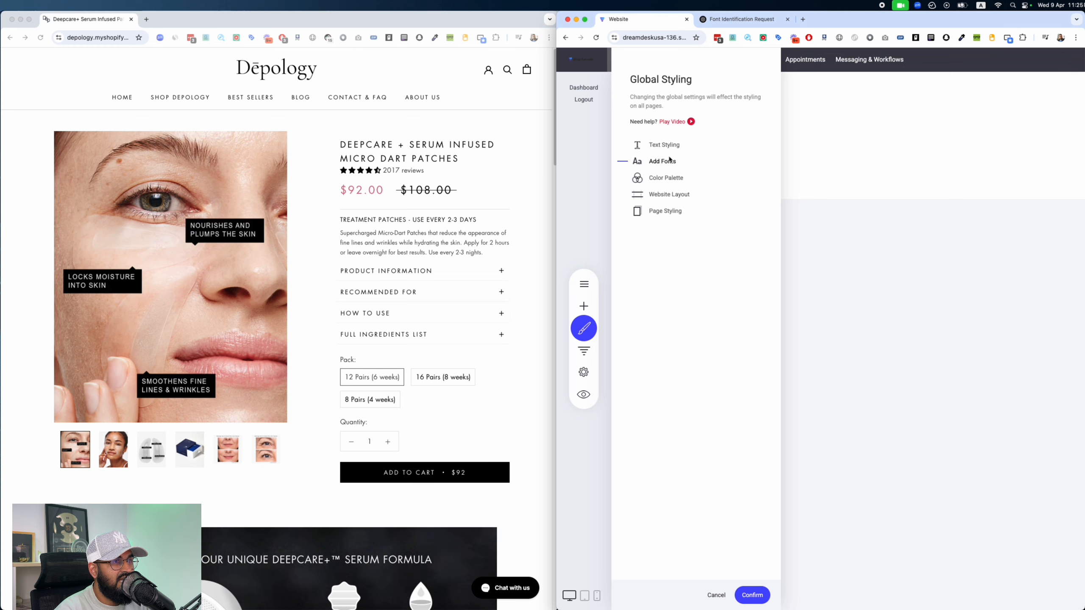
{"action": "left_click", "coordinate": [669, 161]}
{"action": "left_click", "coordinate": [704, 135]}
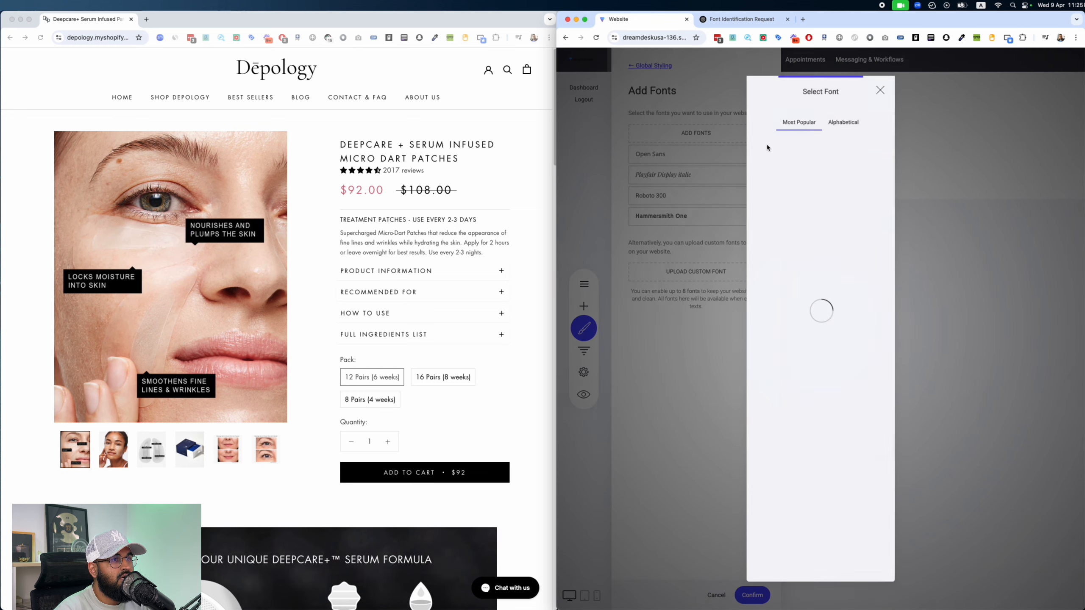
Step: Copy the font name DM Sans from ChatGPT's suggestions and return to the funnel's font picker
{"action": "key", "text": "ctrl+Tab"}
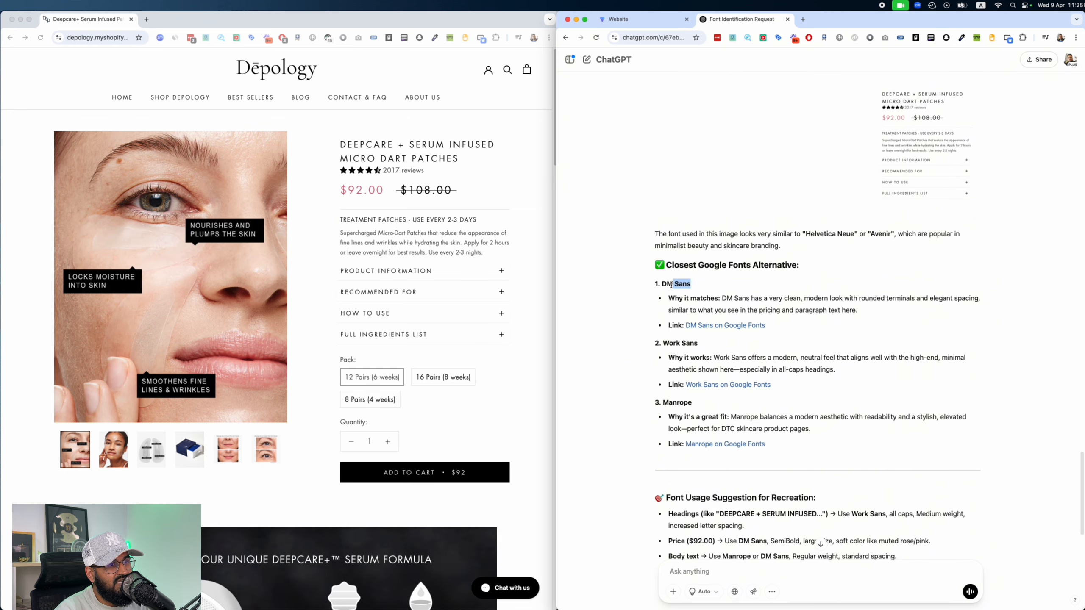
{"action": "left_click_drag", "start_coordinate": [663, 284], "coordinate": [662, 285]}
{"action": "key", "text": "super+c"}
{"action": "key", "text": "ctrl+Tab"}
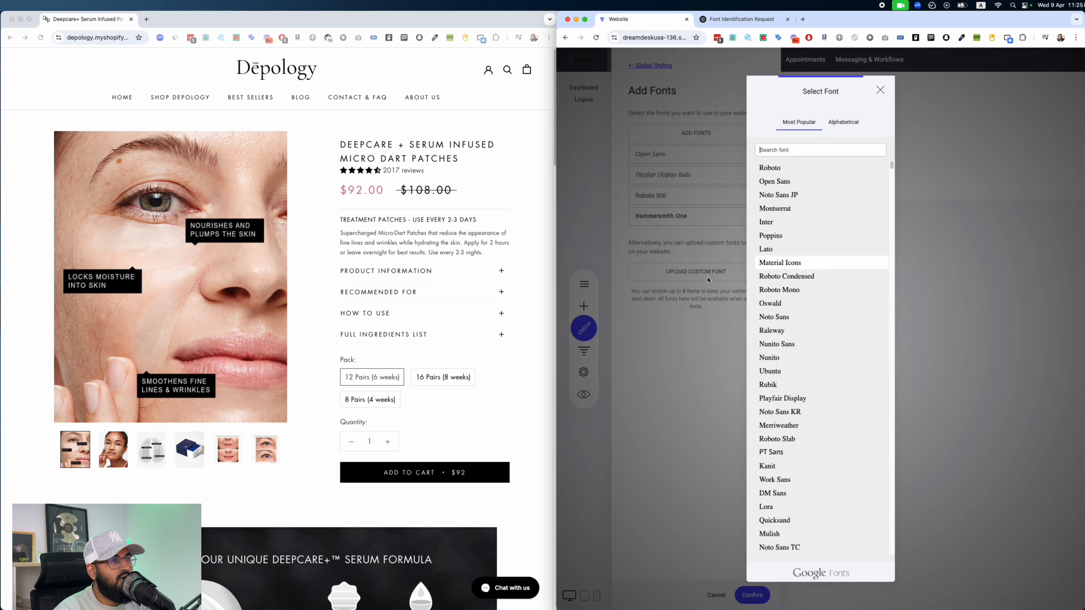
Step: Find DM Sans among the Google Fonts and add its regular weight to the website fonts
{"action": "left_click", "coordinate": [792, 148]}
{"action": "key", "text": "super+v"}
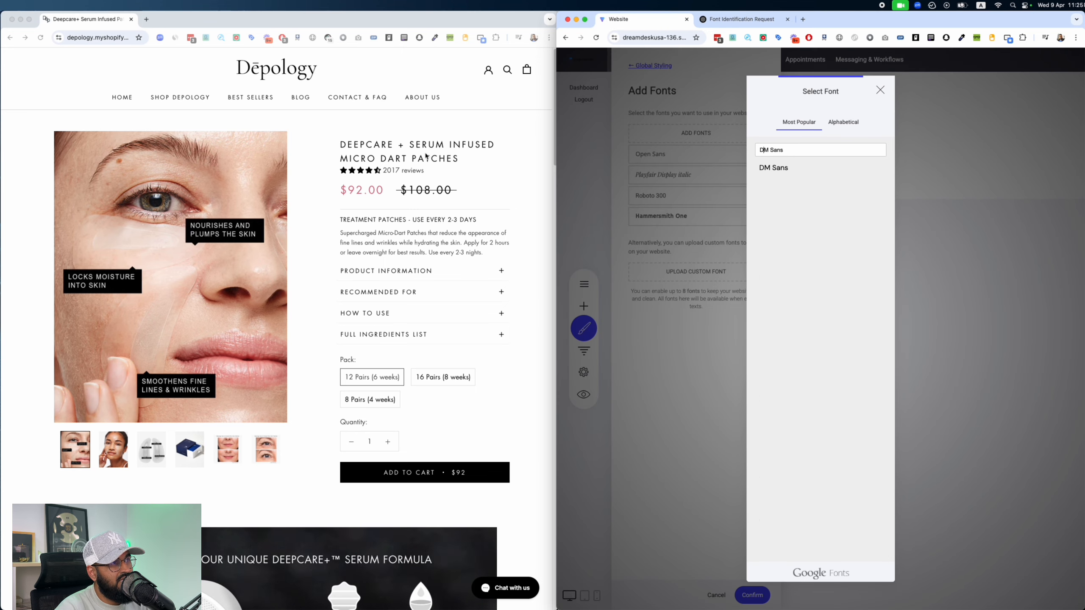
{"action": "left_click", "coordinate": [832, 167]}
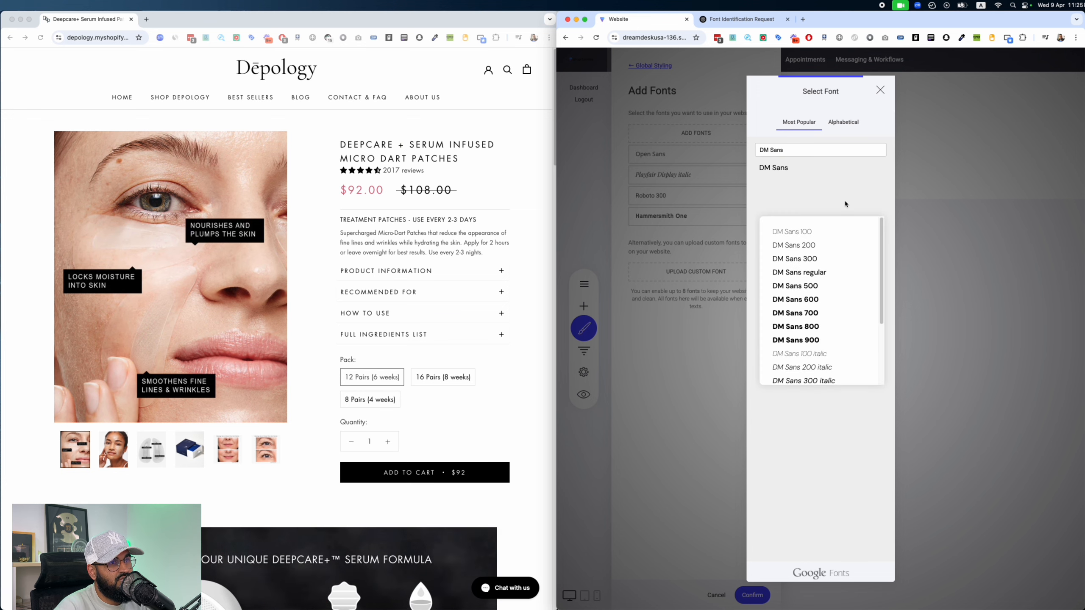
{"action": "left_click", "coordinate": [830, 265]}
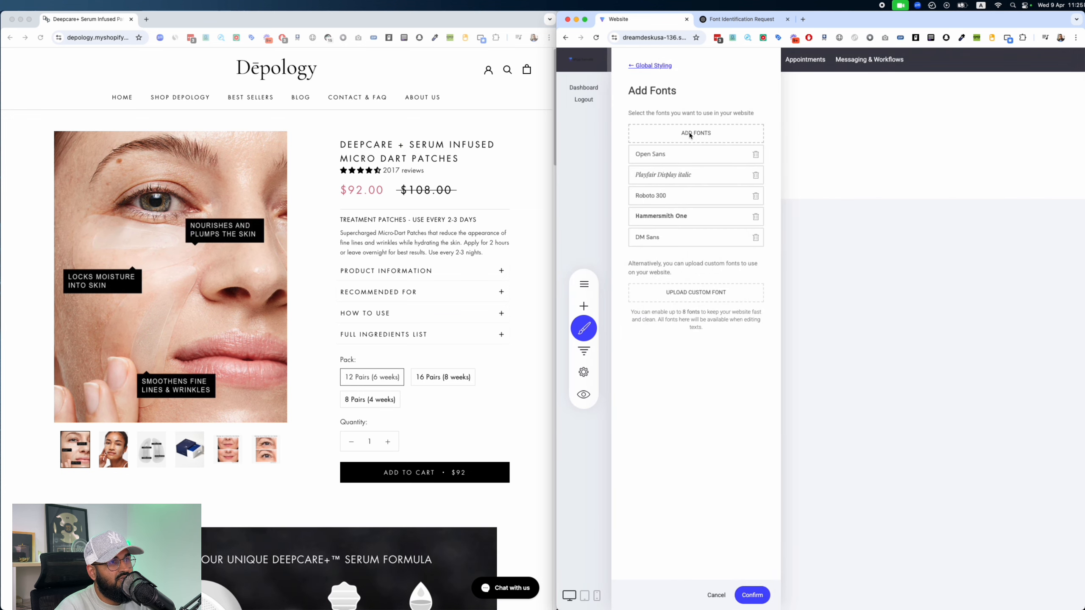
Step: Add the DM Sans 500 weight to the website fonts as well
{"action": "left_click", "coordinate": [690, 135]}
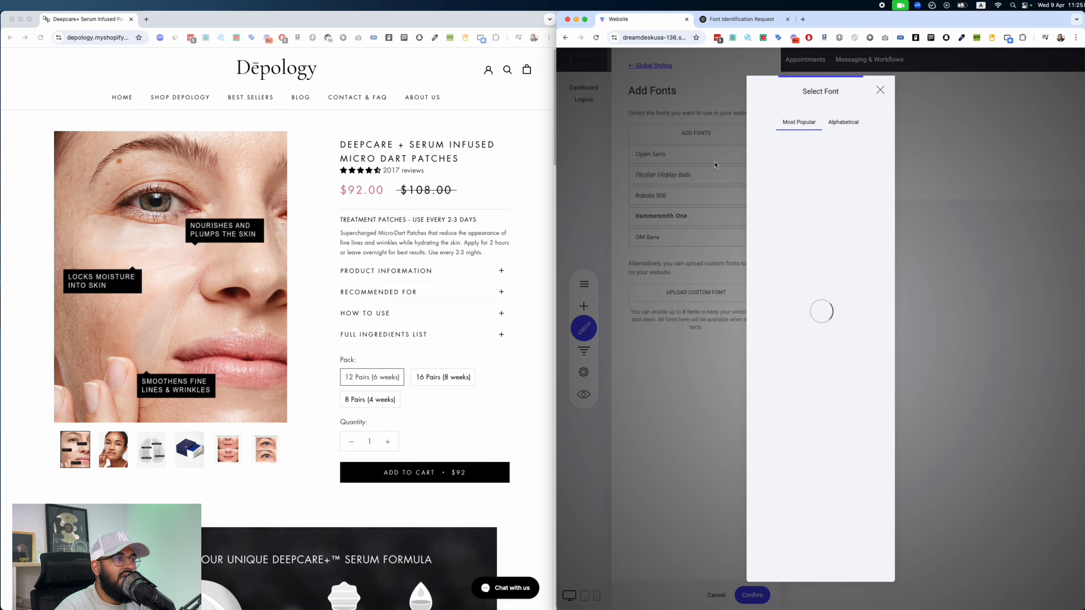
{"action": "scroll", "coordinate": [425, 188], "scroll_direction": "down", "scroll_amount": 10}
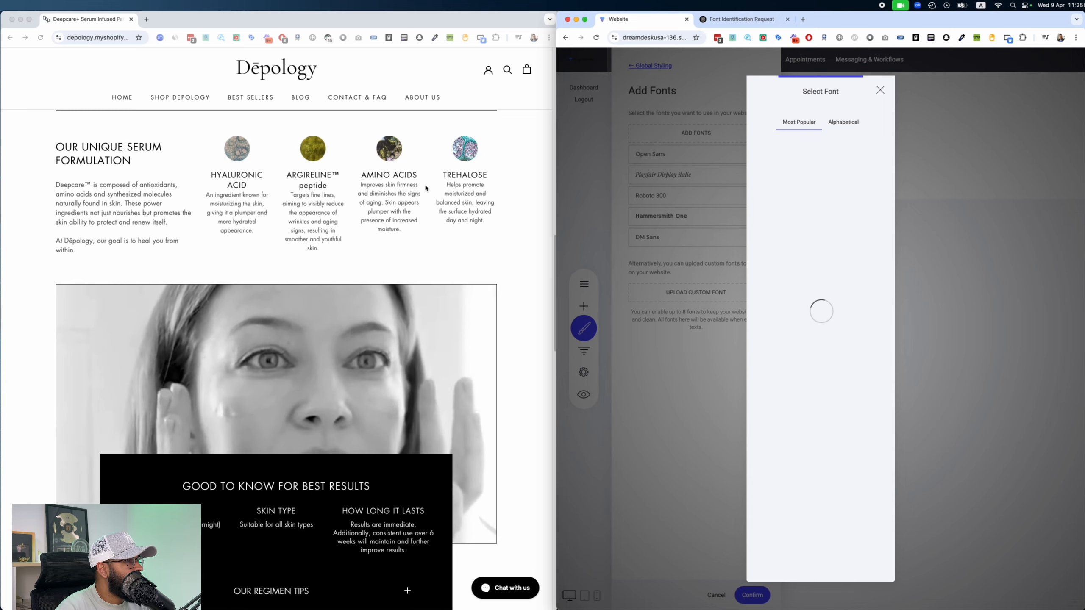
{"action": "scroll", "coordinate": [426, 188], "scroll_direction": "up", "scroll_amount": 15}
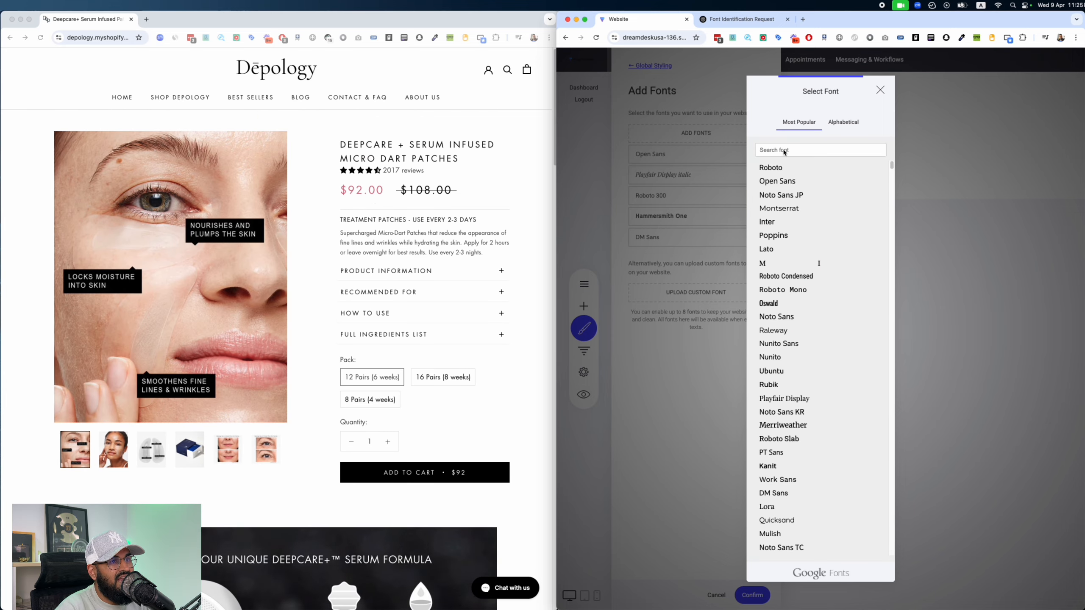
{"action": "type", "text": "DM Sa"}
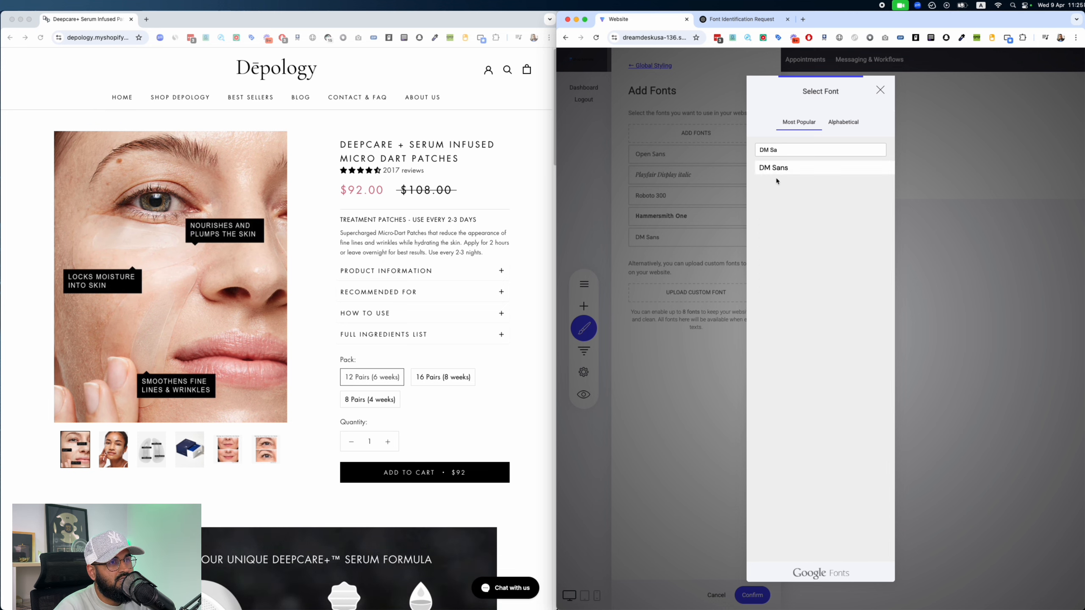
{"action": "left_click", "coordinate": [779, 171]}
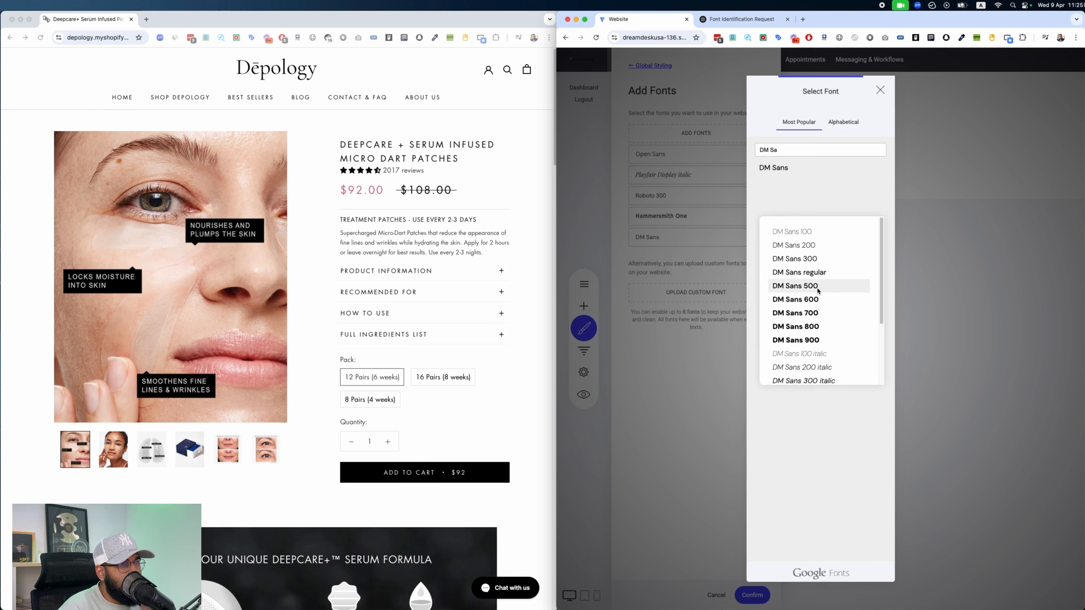
{"action": "left_click", "coordinate": [795, 286]}
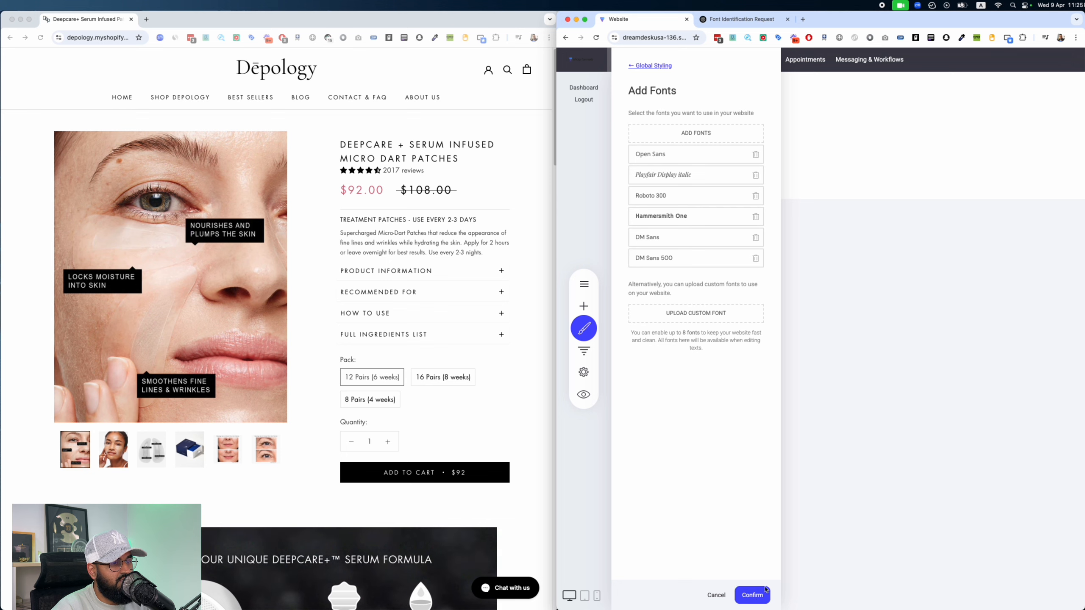
Step: Set the desktop Paragraph font in the global text styling to DM Sans
{"action": "left_click", "coordinate": [583, 327]}
{"action": "left_click", "coordinate": [666, 146]}
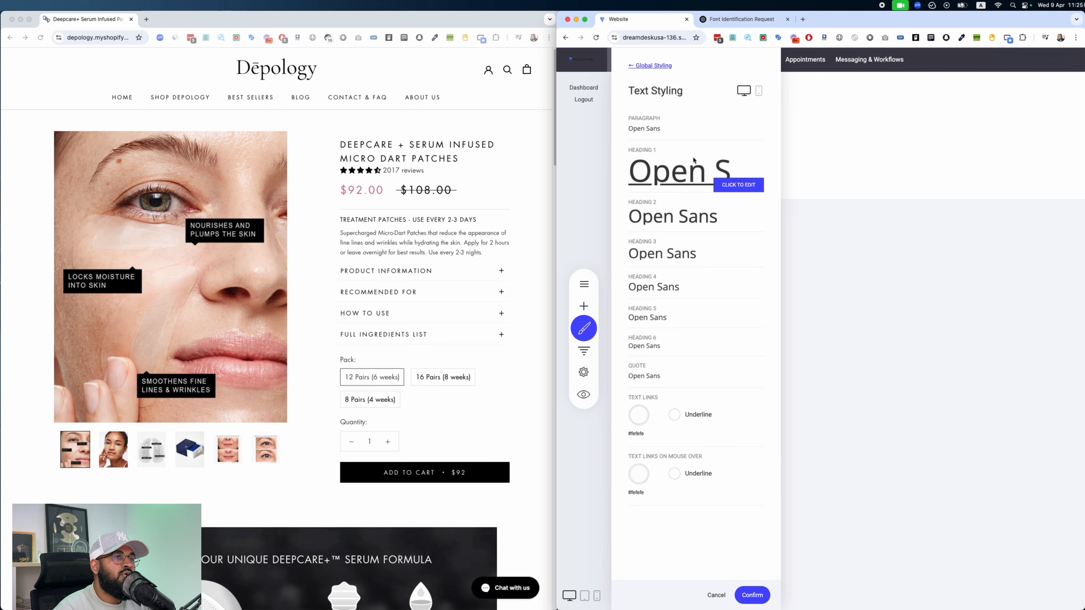
{"action": "left_click", "coordinate": [738, 129]}
{"action": "left_click", "coordinate": [903, 108]}
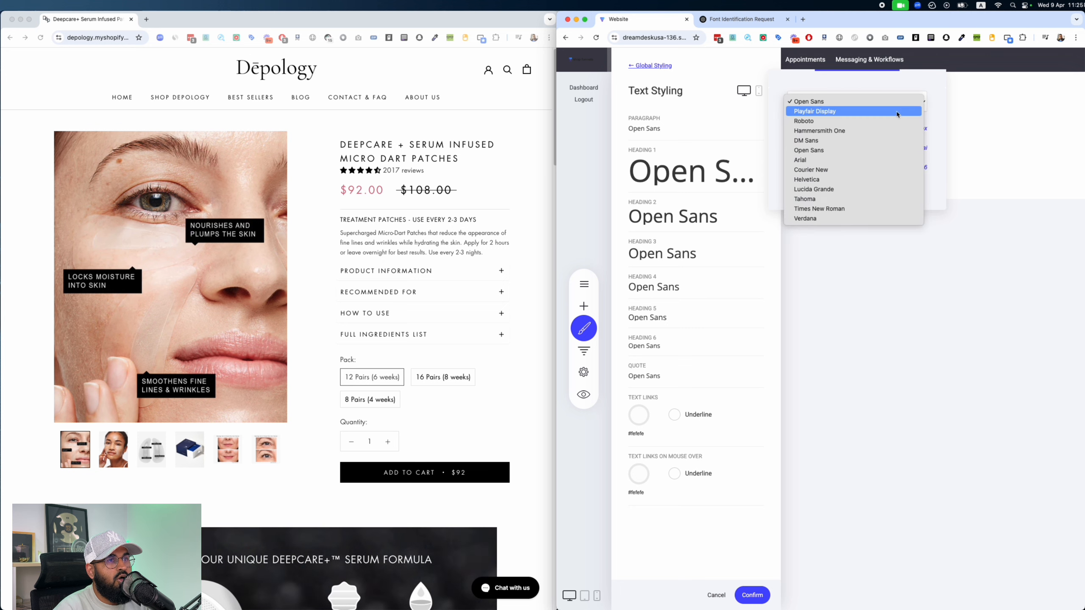
{"action": "left_click", "coordinate": [874, 141]}
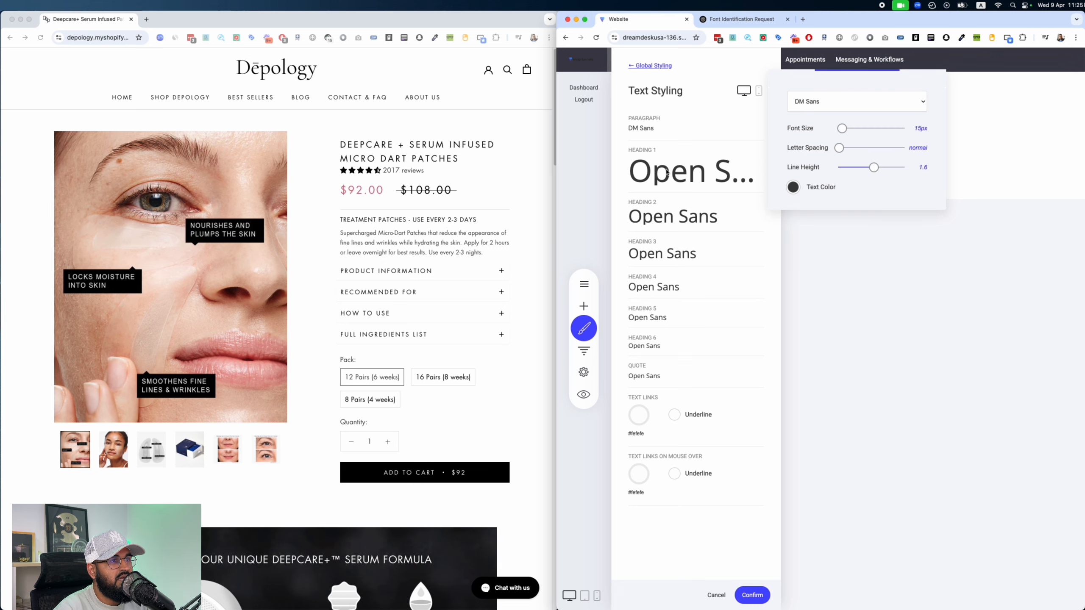
Step: Set the desktop Heading 1 font to DM Sans and apply the text styling
{"action": "left_click", "coordinate": [685, 174]}
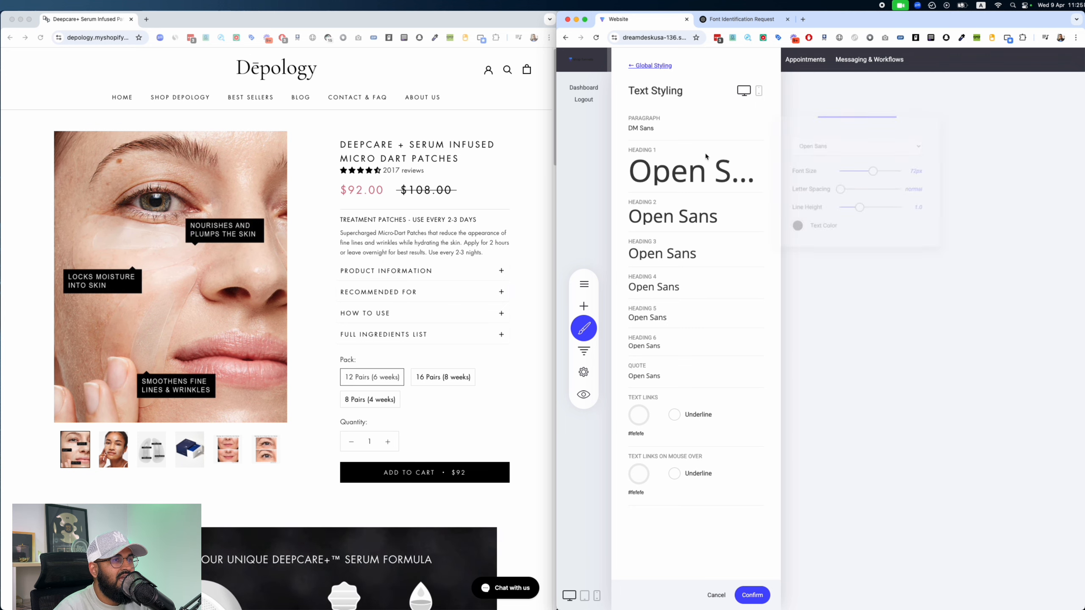
{"action": "left_click", "coordinate": [833, 146]}
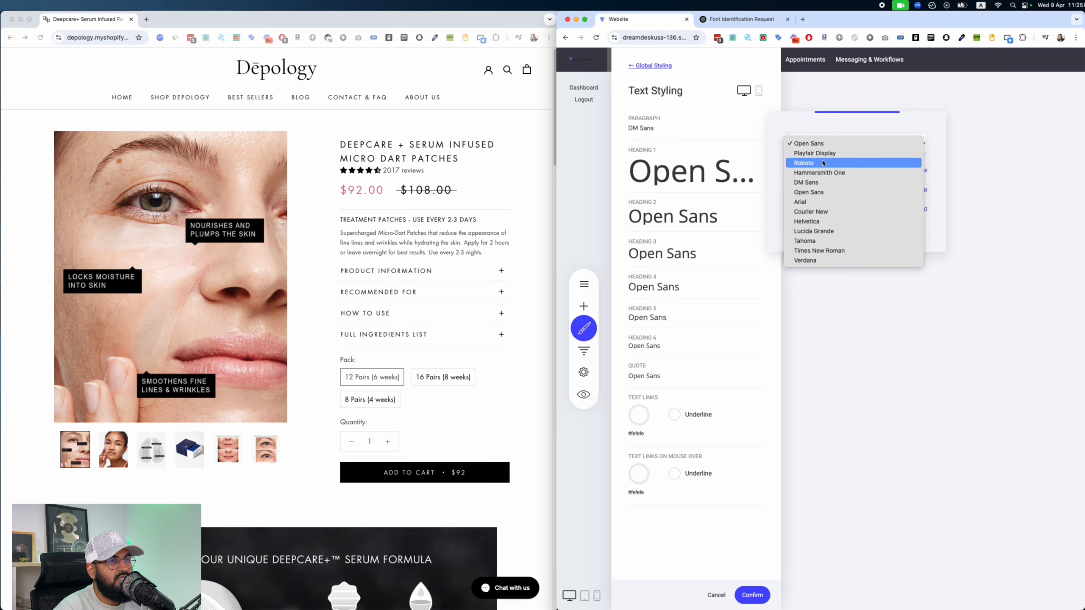
{"action": "left_click", "coordinate": [827, 188]}
{"action": "left_click", "coordinate": [714, 143]}
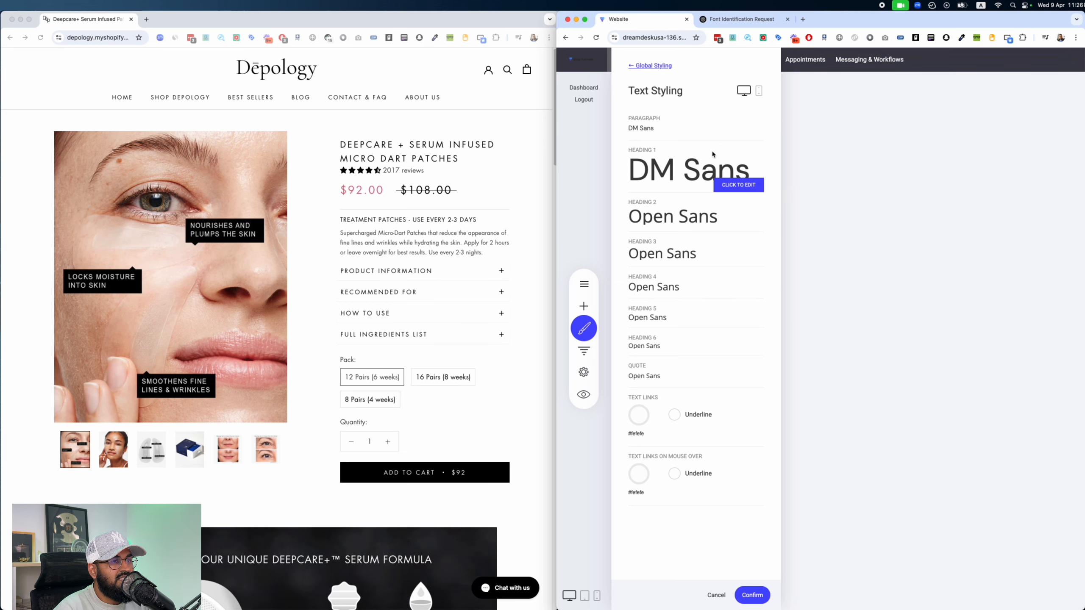
{"action": "left_click", "coordinate": [752, 594]}
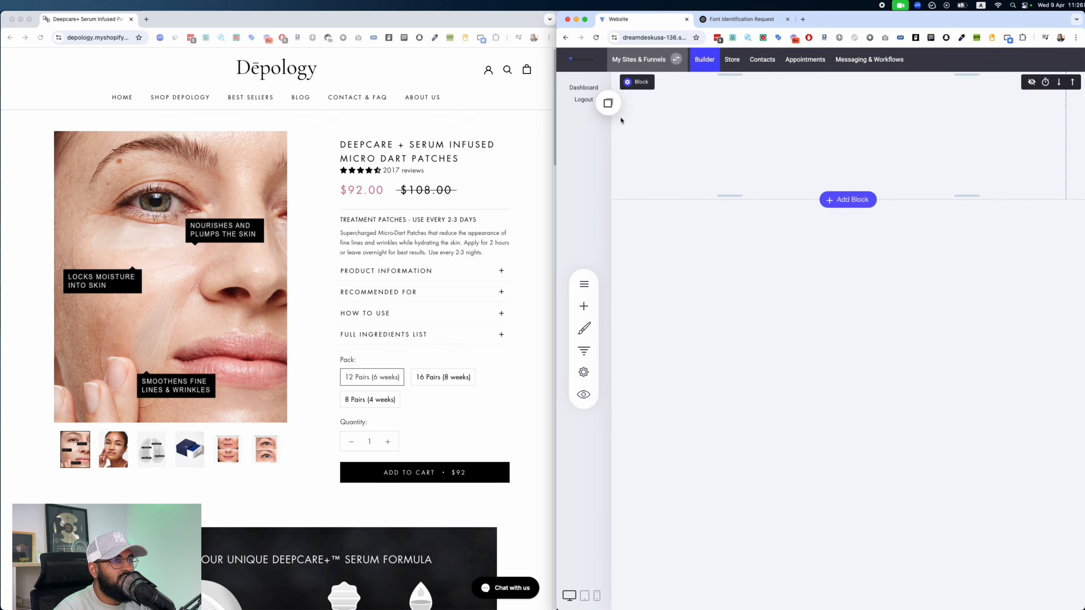
Step: Set the mobile Paragraph font in the global text styling to DM Sans
{"action": "left_click", "coordinate": [584, 328]}
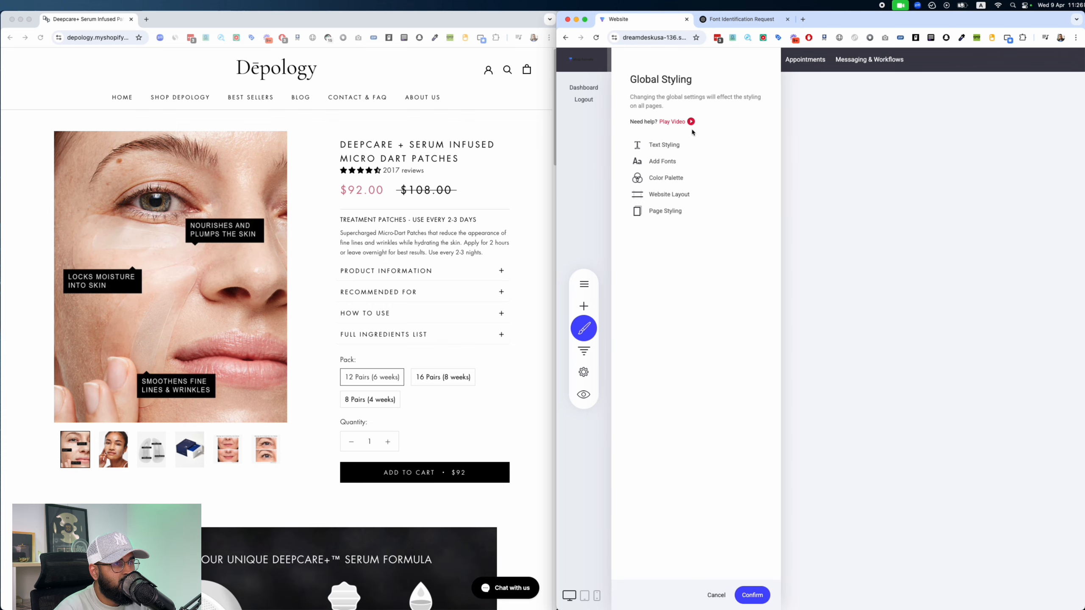
{"action": "left_click", "coordinate": [670, 145]}
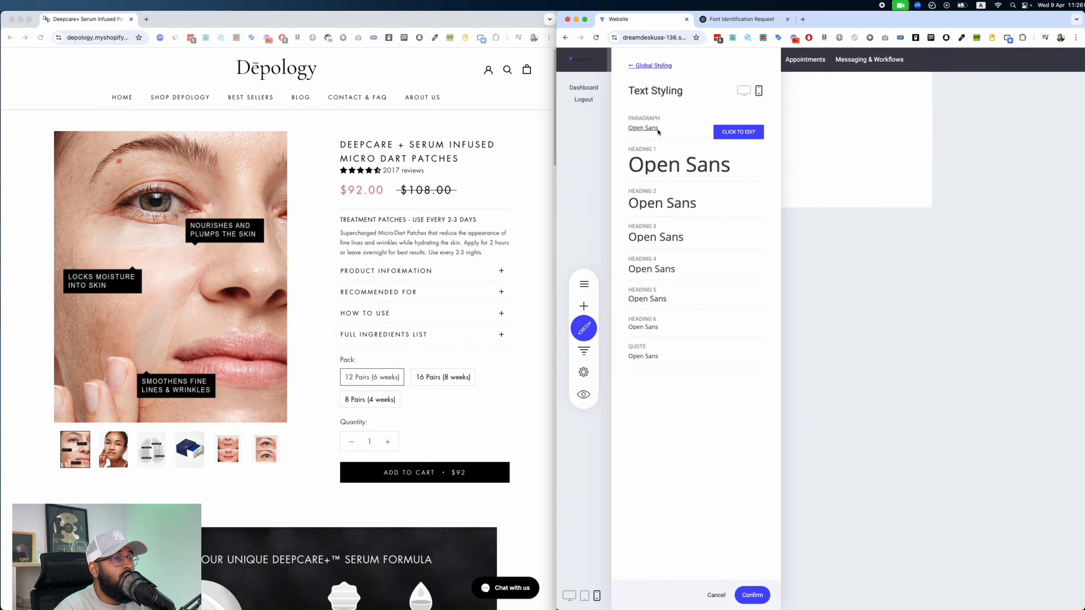
{"action": "left_click", "coordinate": [811, 100]}
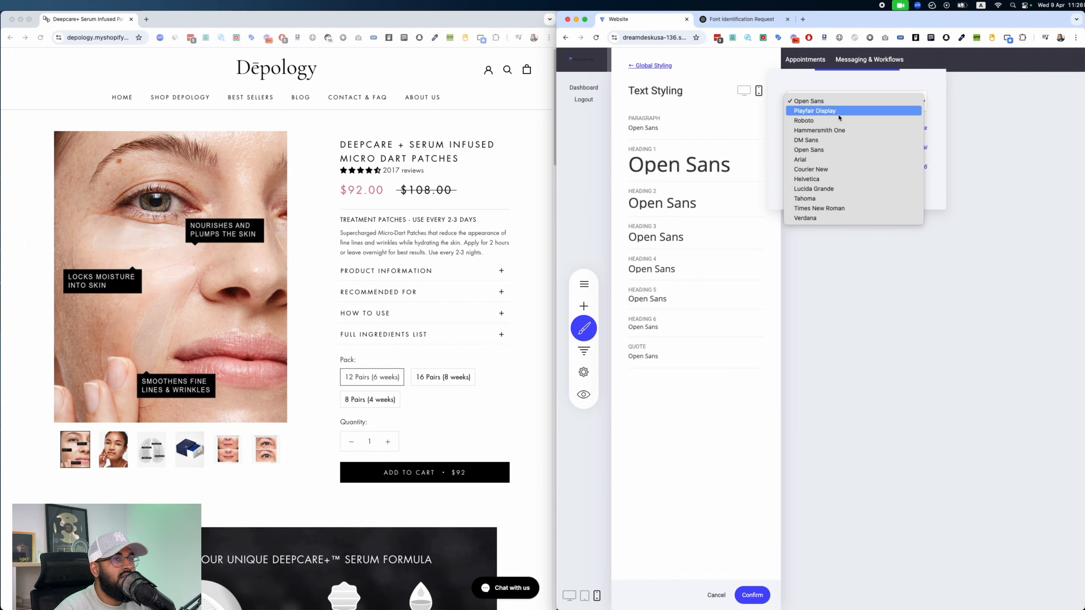
{"action": "left_click", "coordinate": [837, 140]}
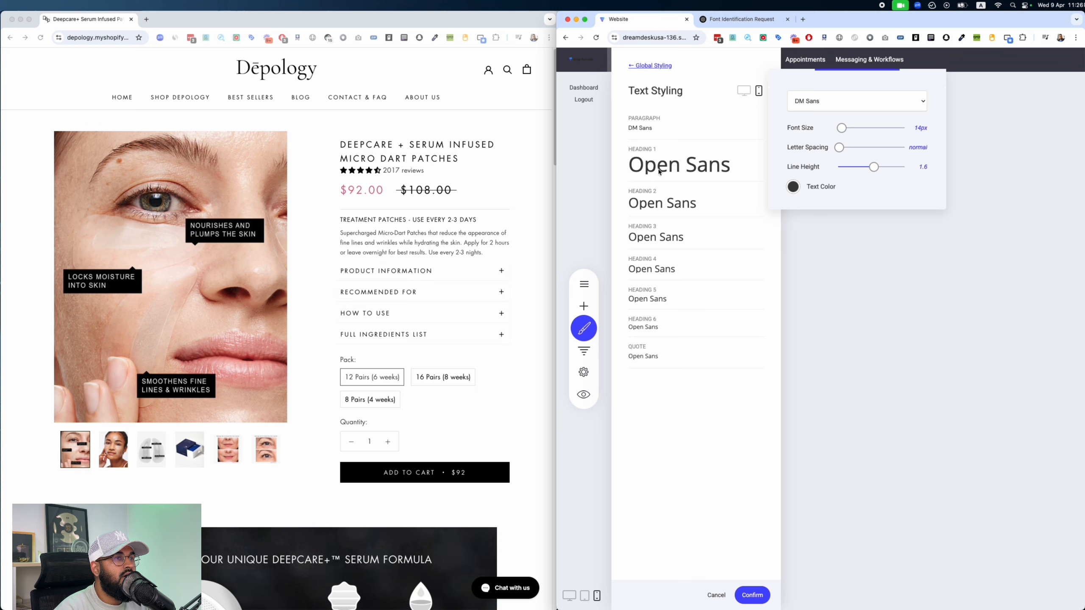
Step: Set the mobile Heading 1 font to DM Sans and apply the text styling
{"action": "left_click", "coordinate": [726, 171]}
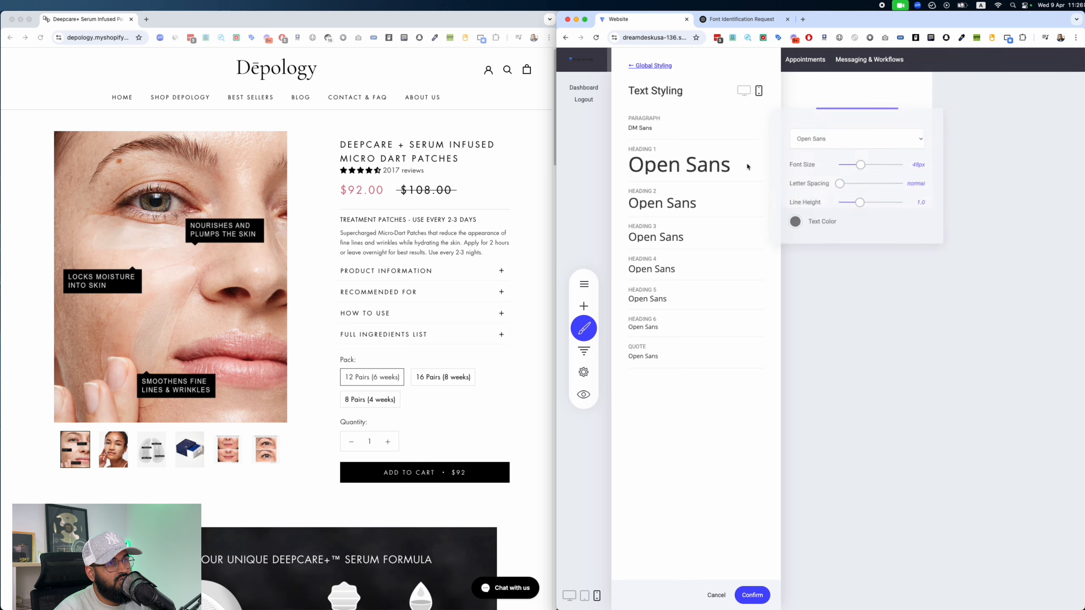
{"action": "left_click", "coordinate": [816, 133]}
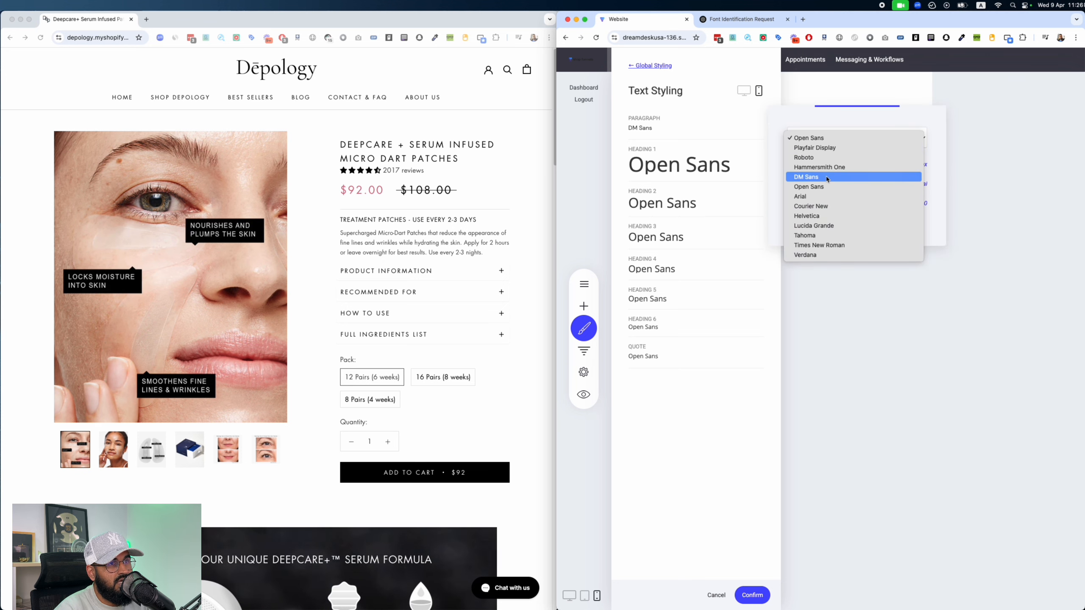
{"action": "left_click", "coordinate": [812, 176]}
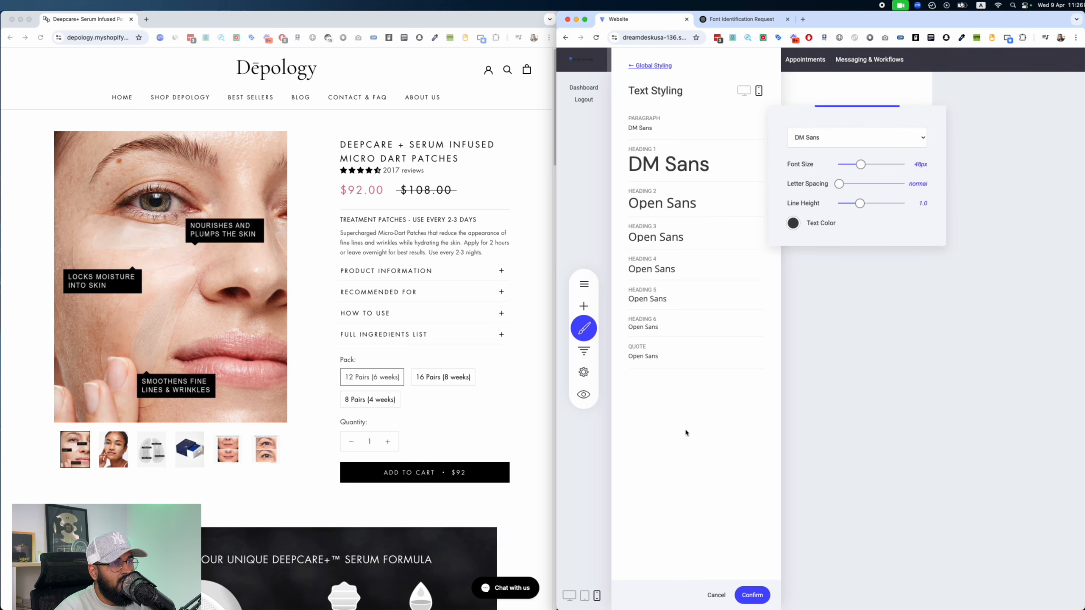
{"action": "left_click", "coordinate": [756, 598]}
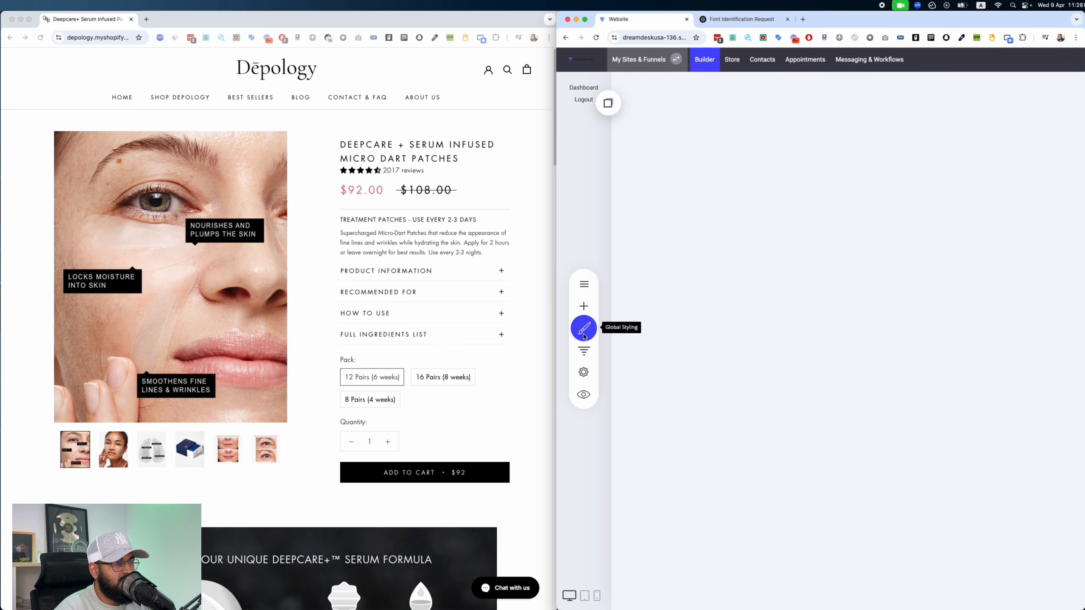
Step: Check the background color options in the page styling and close the settings
{"action": "left_click", "coordinate": [584, 327]}
{"action": "left_click", "coordinate": [683, 213]}
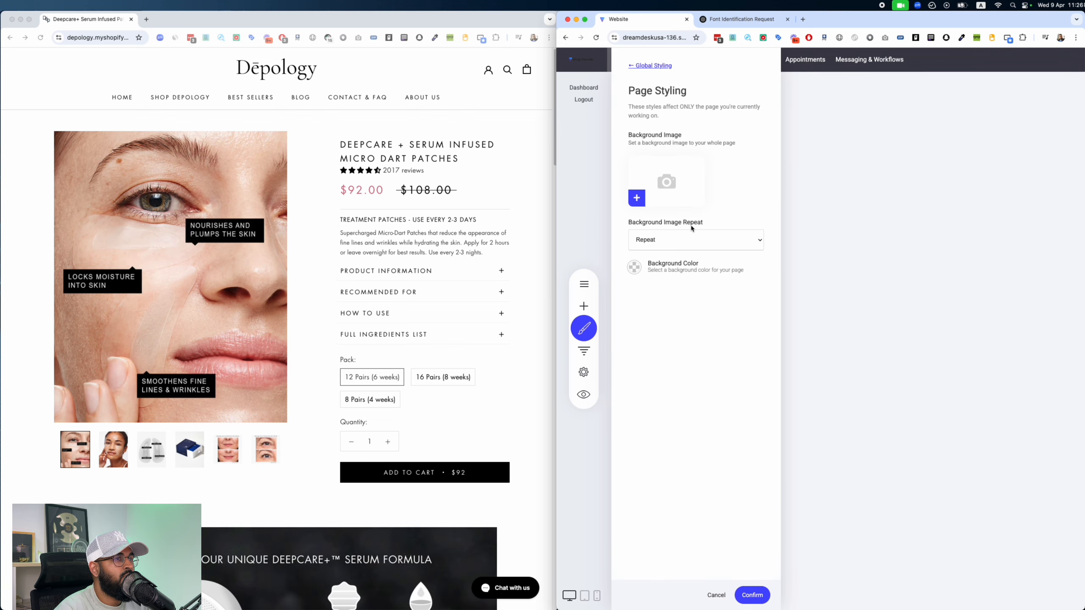
{"action": "left_click", "coordinate": [642, 271]}
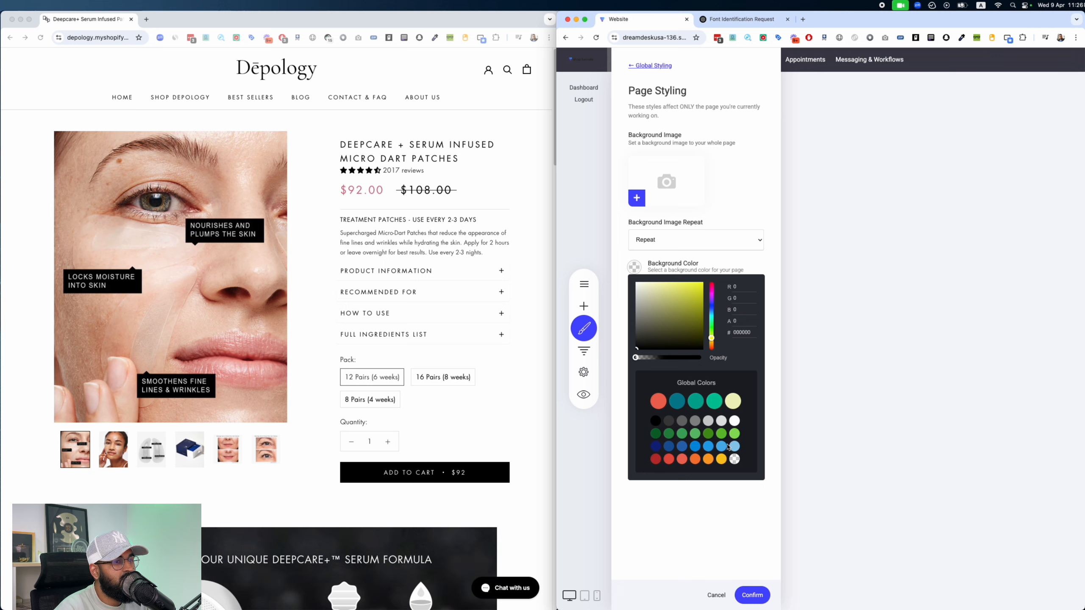
{"action": "left_click", "coordinate": [751, 601]}
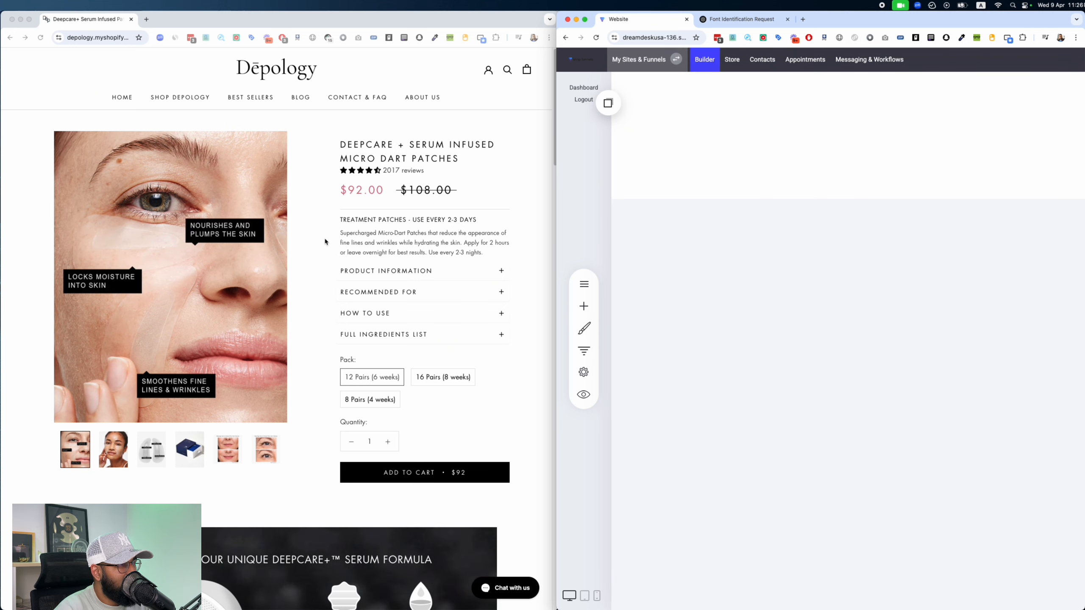
Step: Set the global color palette's primary color to #000000 and the first secondary color to #FFFFFF
{"action": "left_click", "coordinate": [584, 328]}
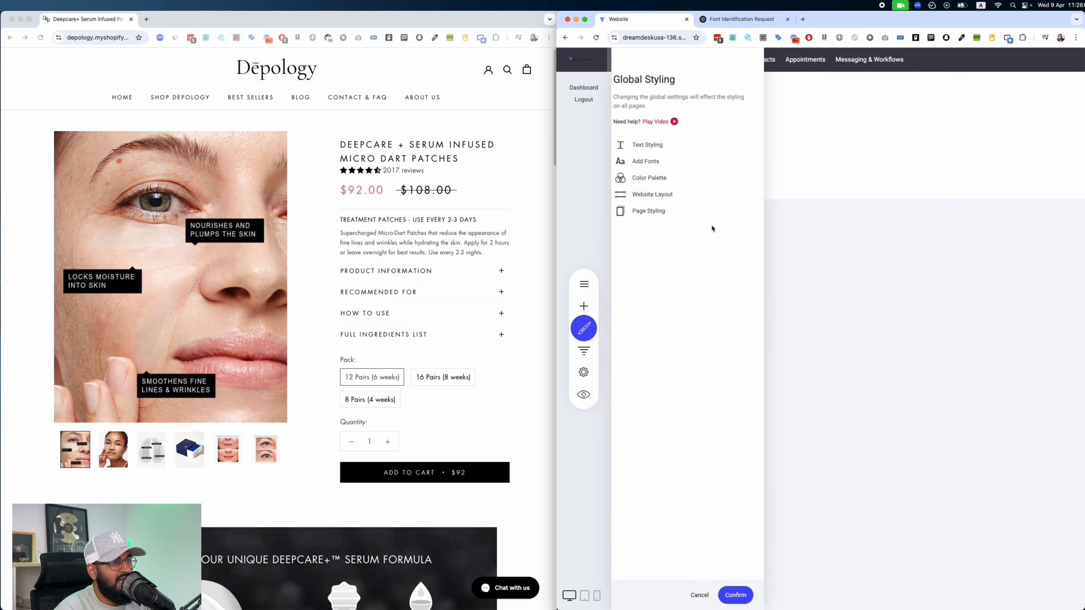
{"action": "left_click", "coordinate": [657, 180]}
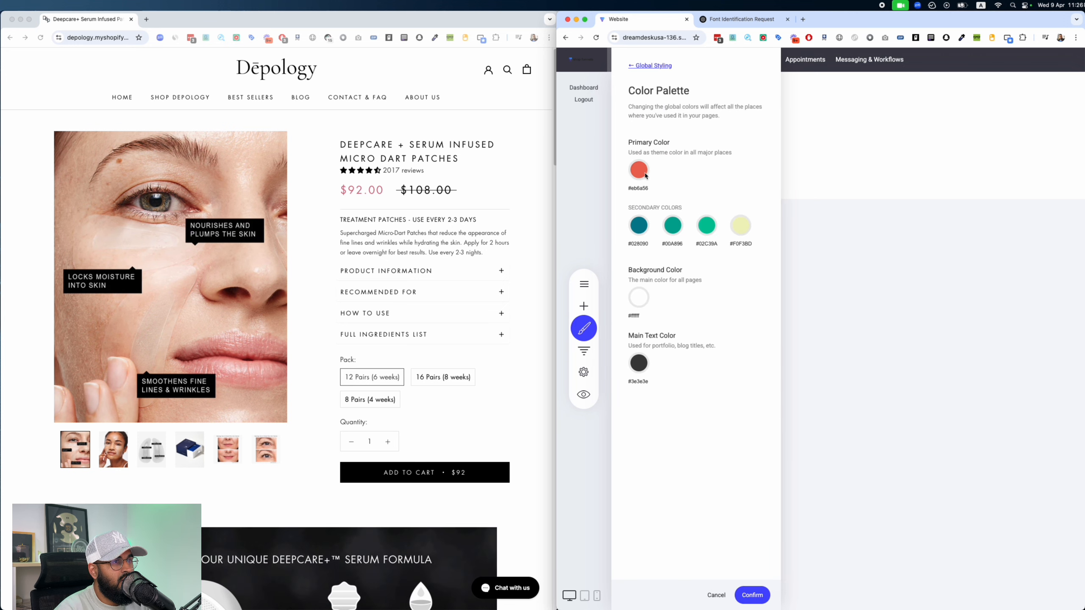
{"action": "left_click", "coordinate": [638, 170]}
{"action": "left_click", "coordinate": [688, 169]}
{"action": "left_click", "coordinate": [637, 227]}
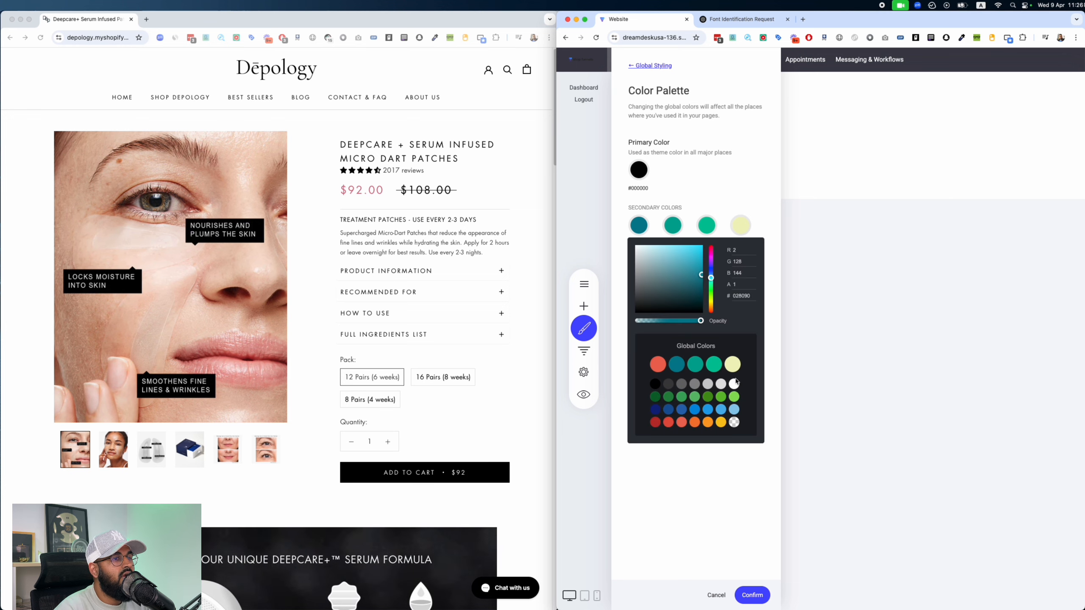
{"action": "left_click", "coordinate": [734, 383]}
{"action": "left_click", "coordinate": [804, 349]}
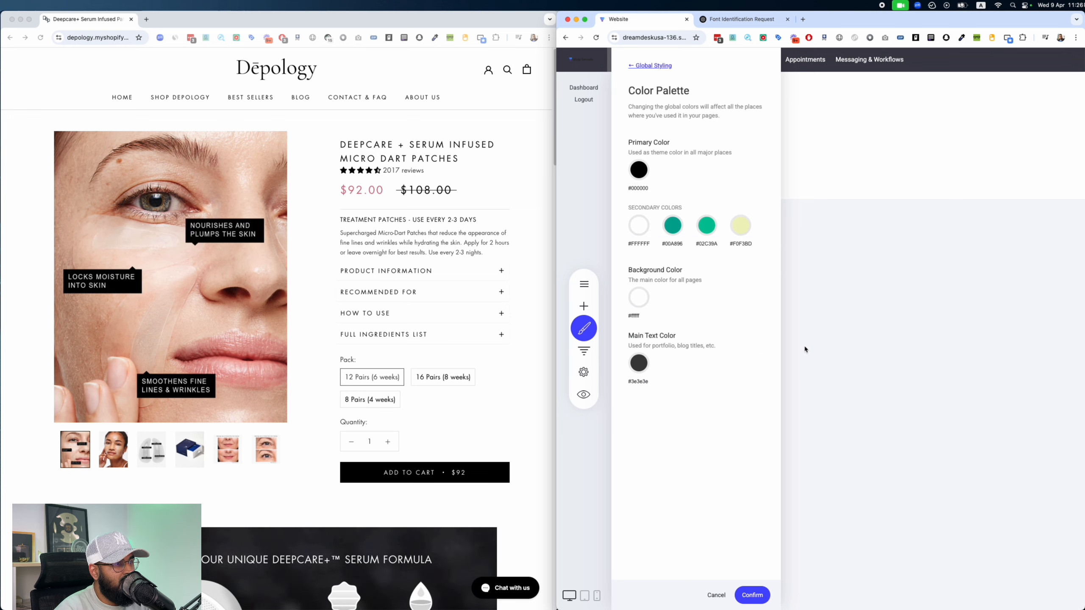
{"action": "left_click", "coordinate": [883, 413]}
{"action": "left_click", "coordinate": [850, 285]}
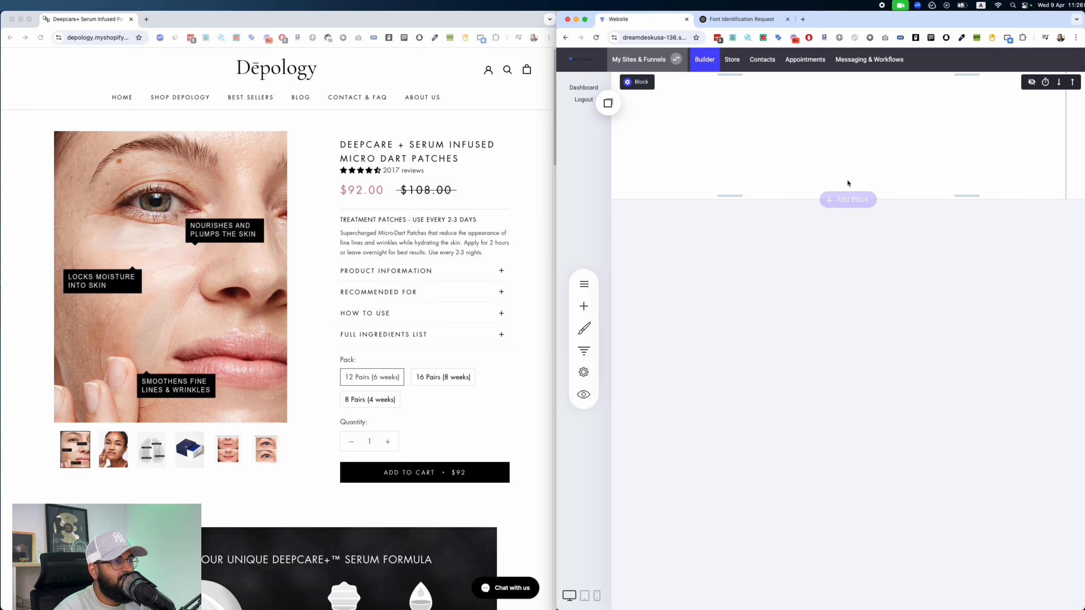
Step: Add a Text widget to the empty block and replace its placeholder text with LOGO
{"action": "left_click", "coordinate": [599, 299]}
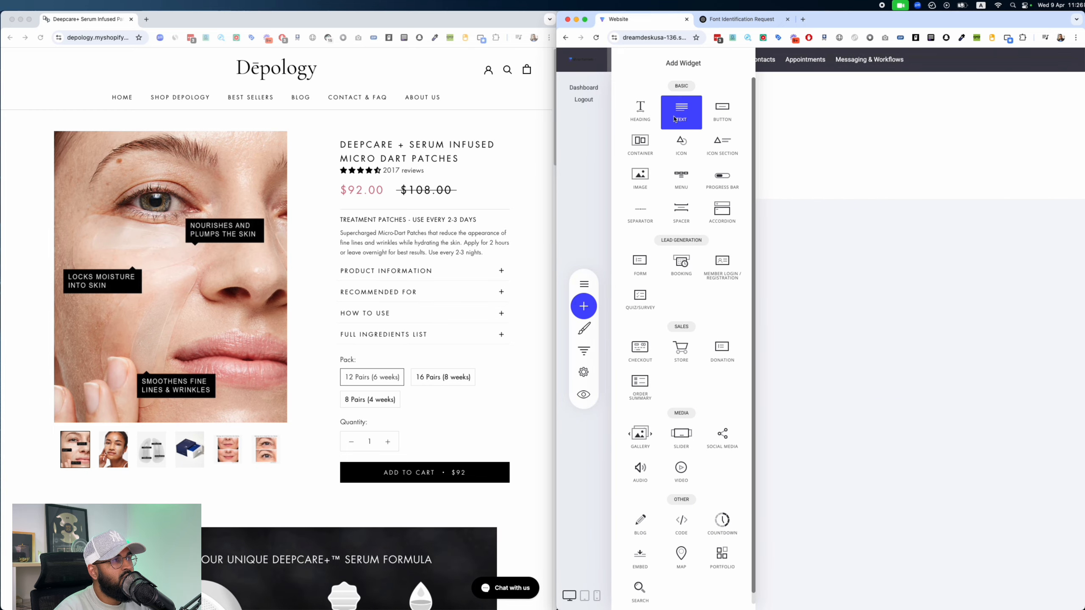
{"action": "left_click_drag", "start_coordinate": [676, 119], "coordinate": [845, 81]}
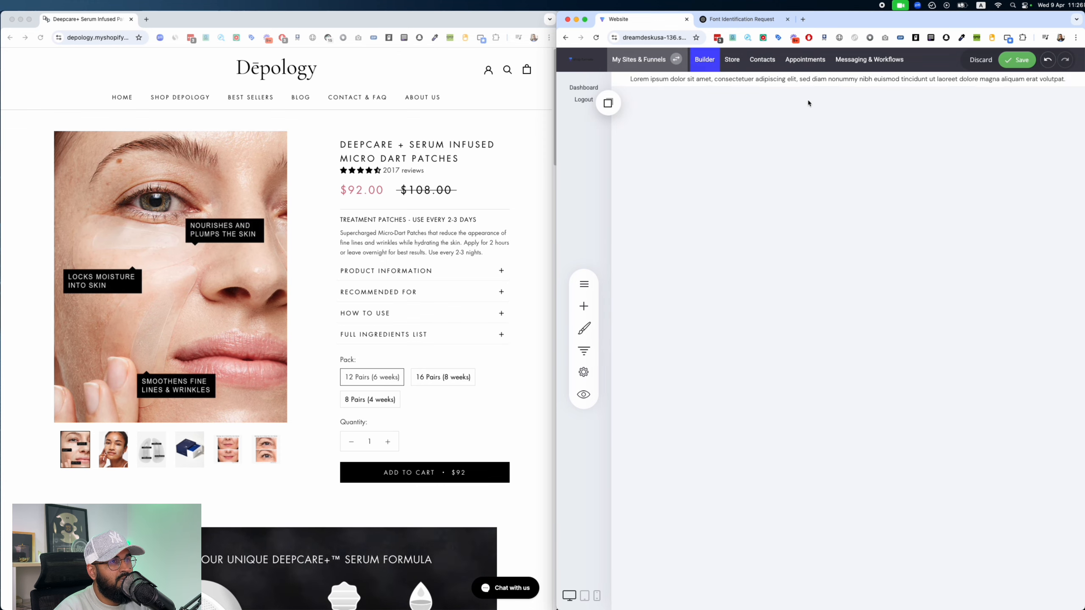
{"action": "triple_click", "coordinate": [846, 83]}
{"action": "type", "text": ";GP"}
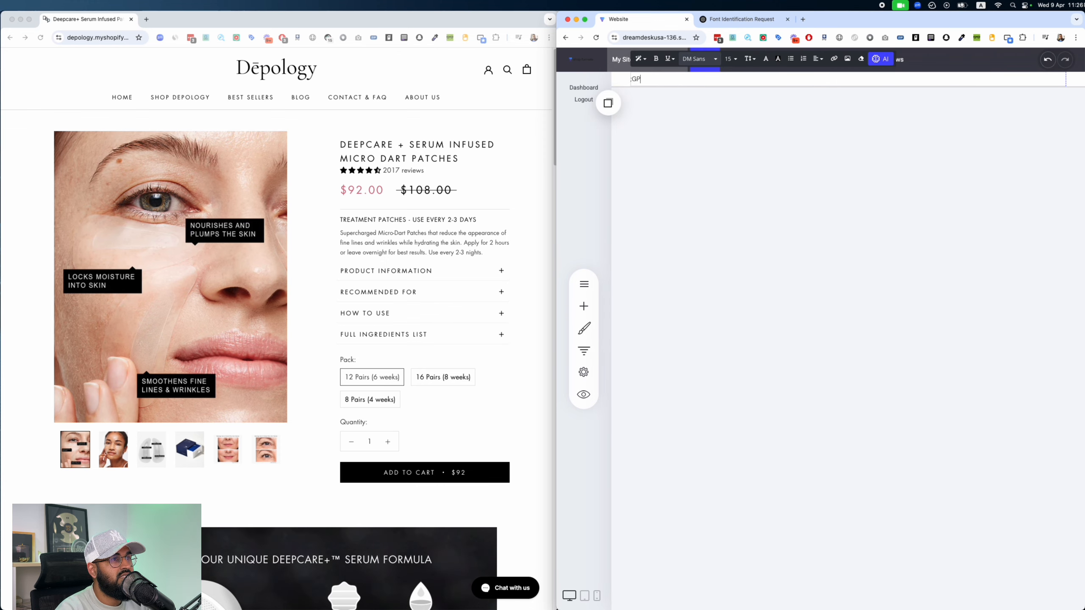
{"action": "type", "text": "PG"}
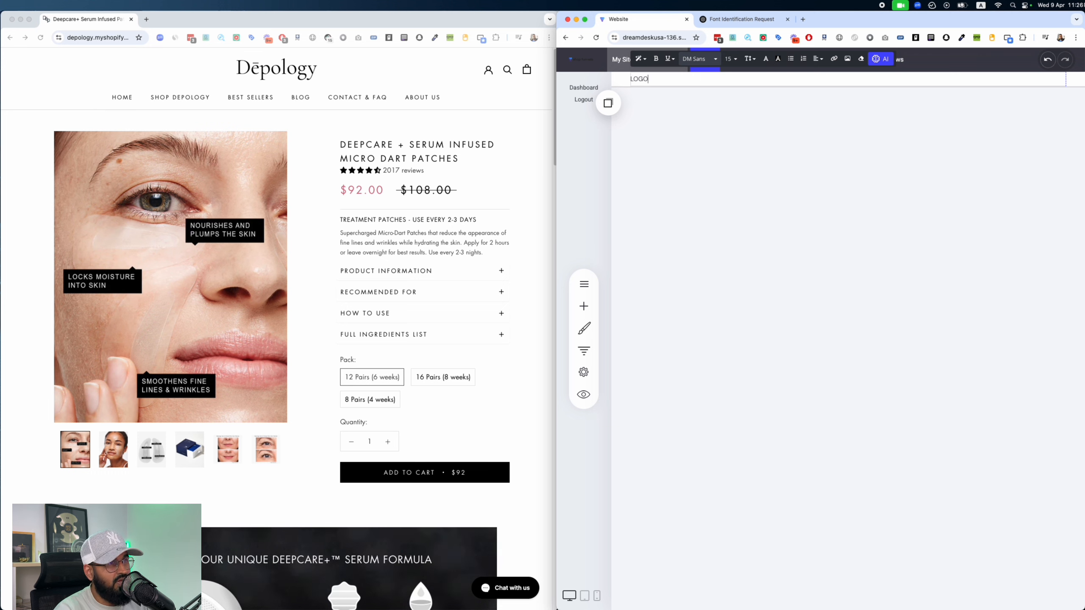
Step: Center the LOGO text, set its font size to 28, and adjust the header block's spacing
{"action": "left_click", "coordinate": [818, 59]}
{"action": "left_click", "coordinate": [831, 75]}
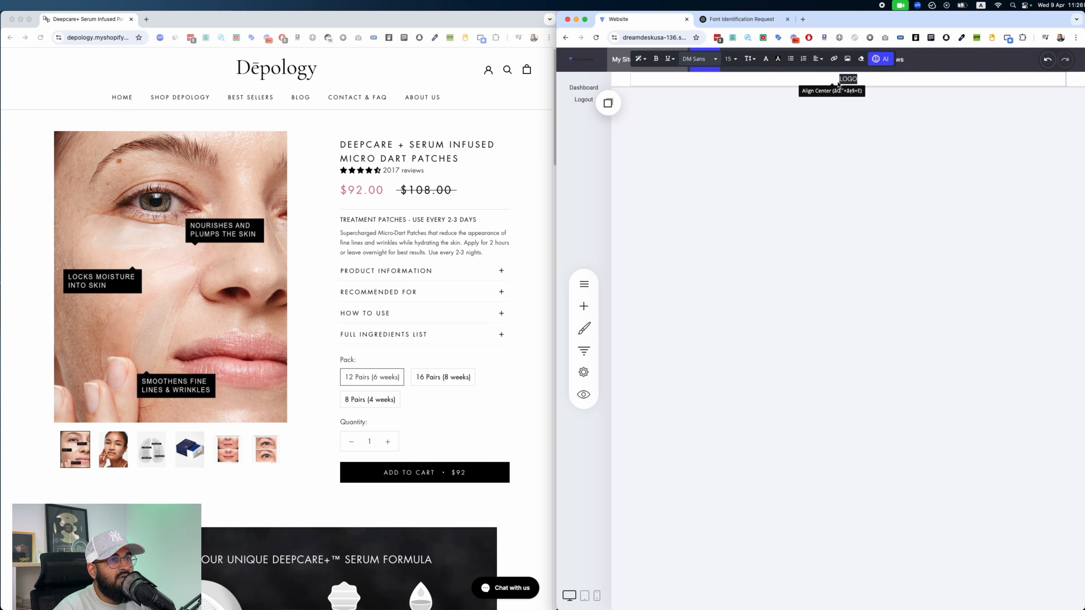
{"action": "left_click", "coordinate": [990, 97]}
{"action": "double_click", "coordinate": [905, 83]}
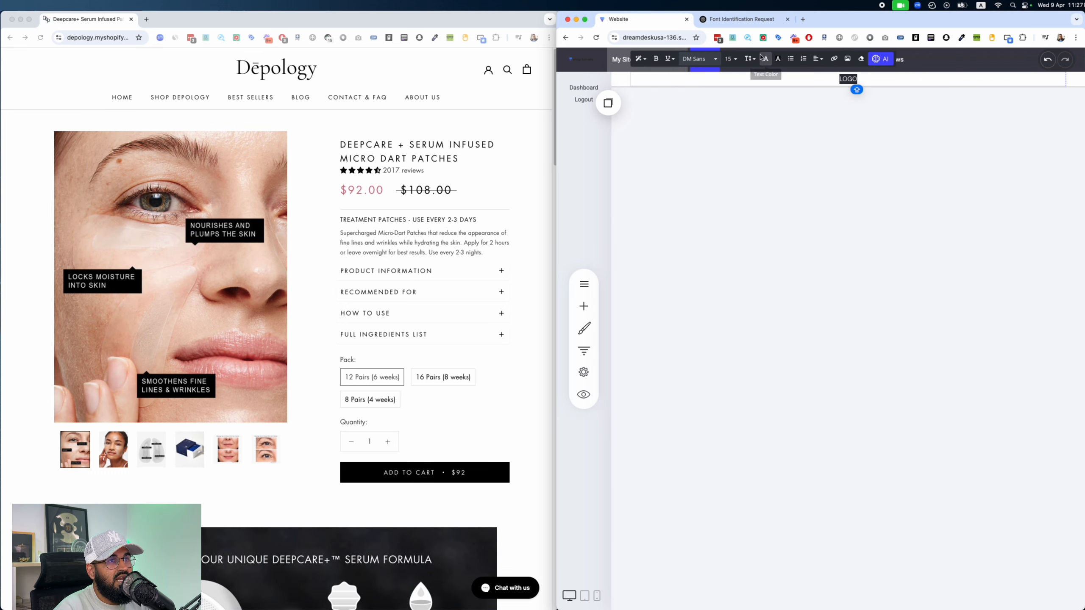
{"action": "left_click", "coordinate": [730, 62]}
{"action": "left_click", "coordinate": [769, 118]}
{"action": "left_click", "coordinate": [919, 128]}
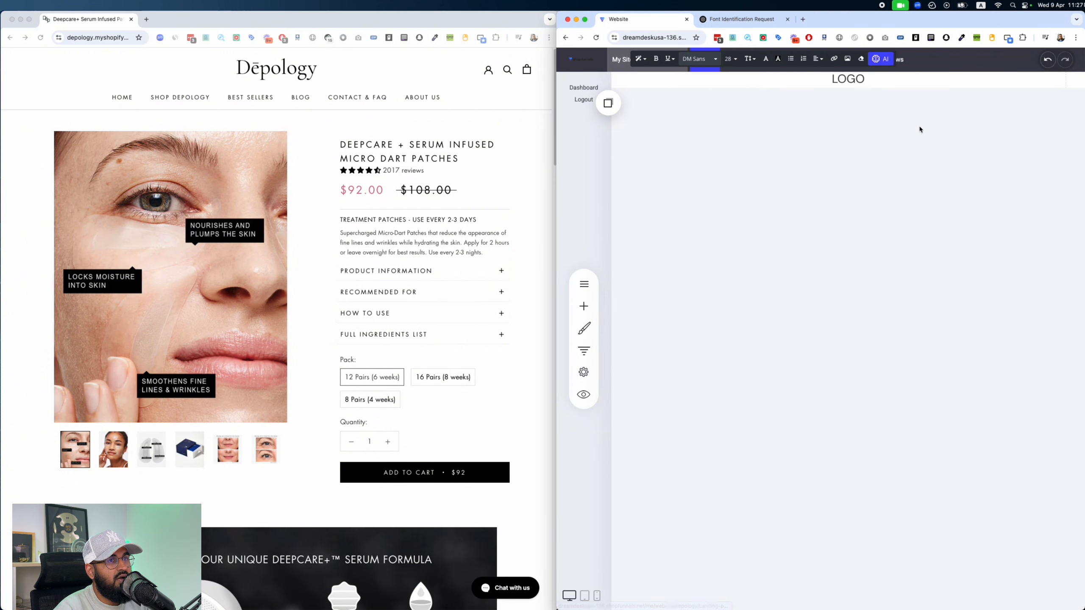
{"action": "left_click_drag", "start_coordinate": [967, 89], "coordinate": [970, 81]}
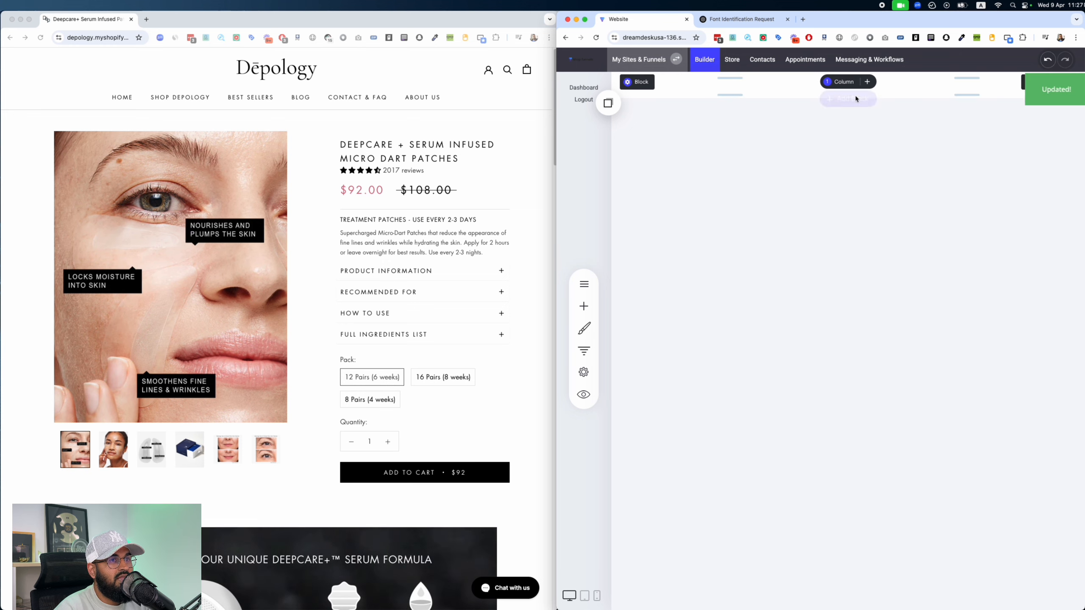
Step: Add an empty block below the LOGO header and split it into two columns
{"action": "left_click", "coordinate": [848, 100]}
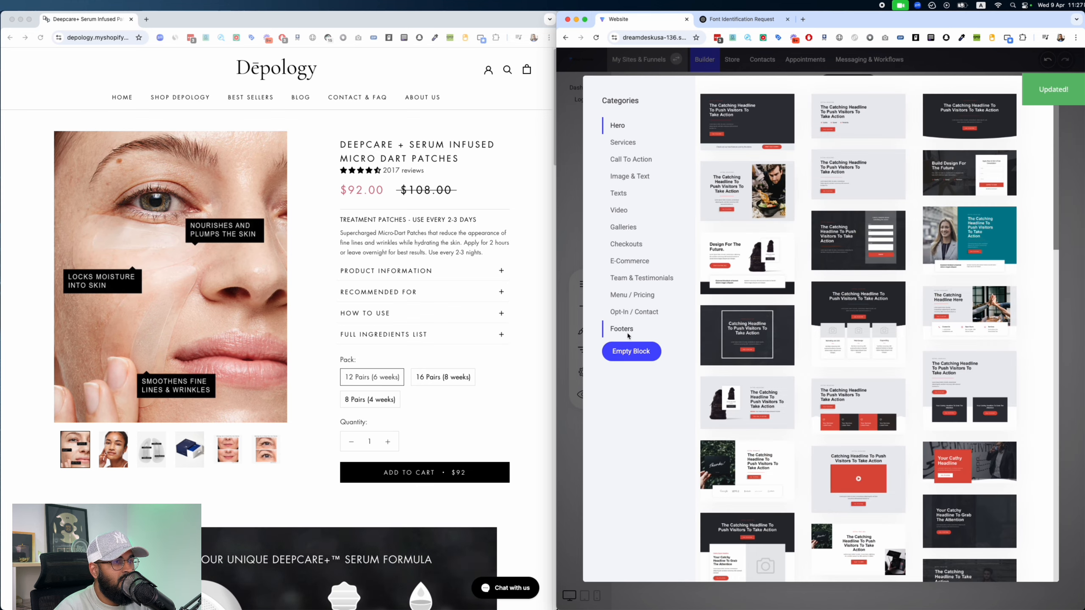
{"action": "left_click", "coordinate": [631, 351]}
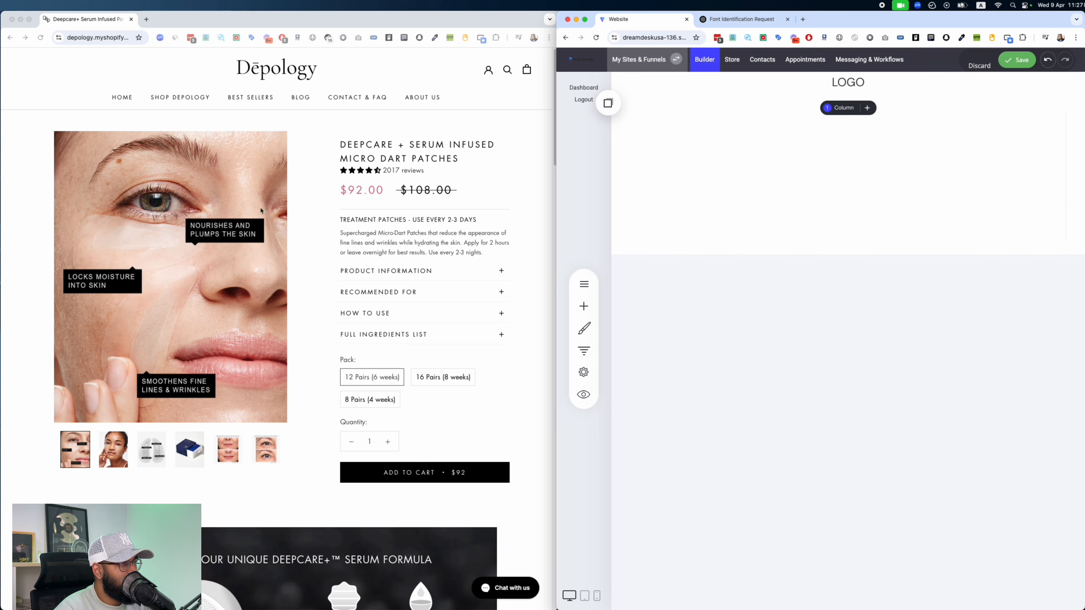
{"action": "left_click", "coordinate": [849, 113]}
{"action": "left_click", "coordinate": [854, 148]}
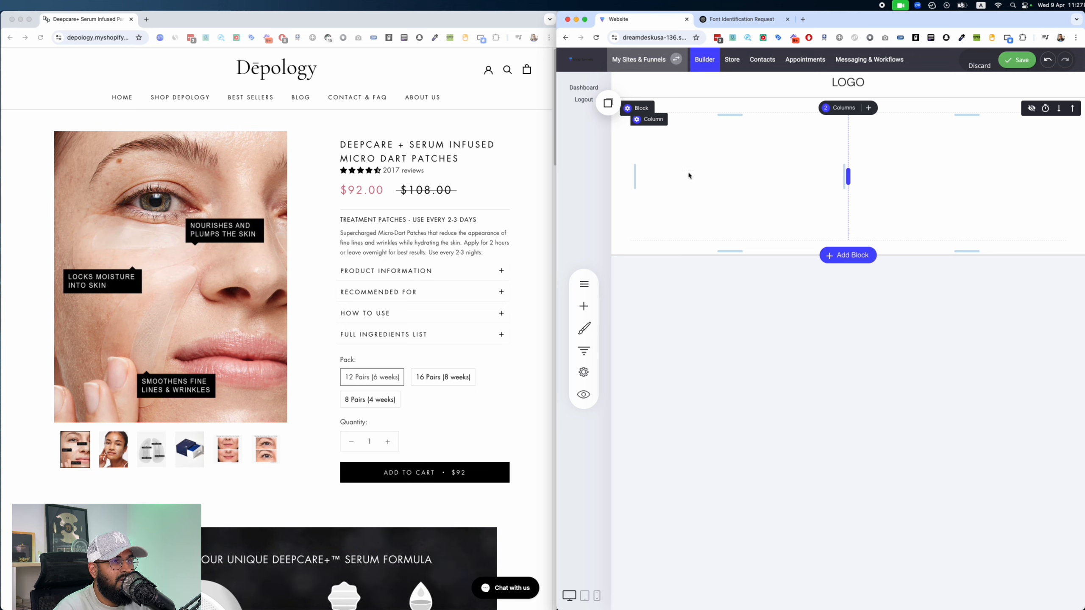
Step: Save the main product image from the Depology page as pointered-img_600x in the Downloads folder
{"action": "left_click", "coordinate": [593, 304]}
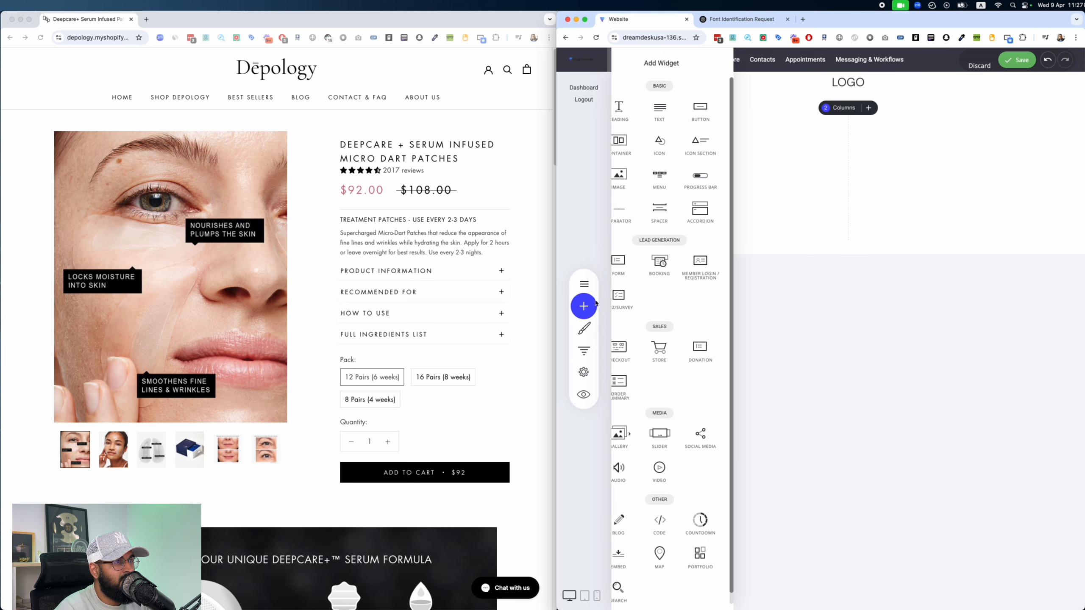
{"action": "left_click", "coordinate": [881, 375]}
{"action": "left_click", "coordinate": [383, 170]}
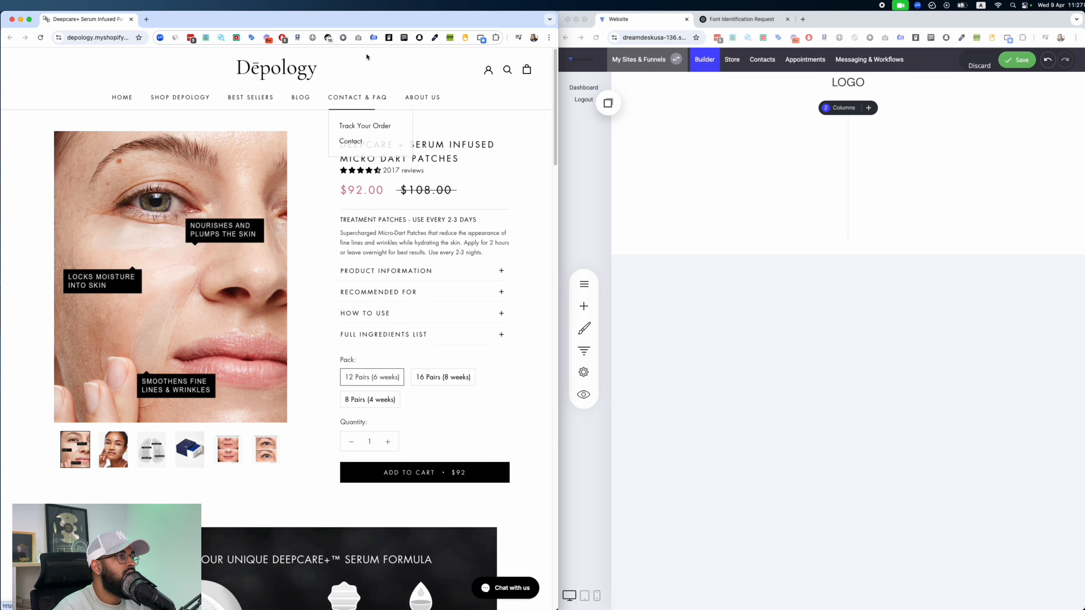
{"action": "right_click", "coordinate": [201, 196]}
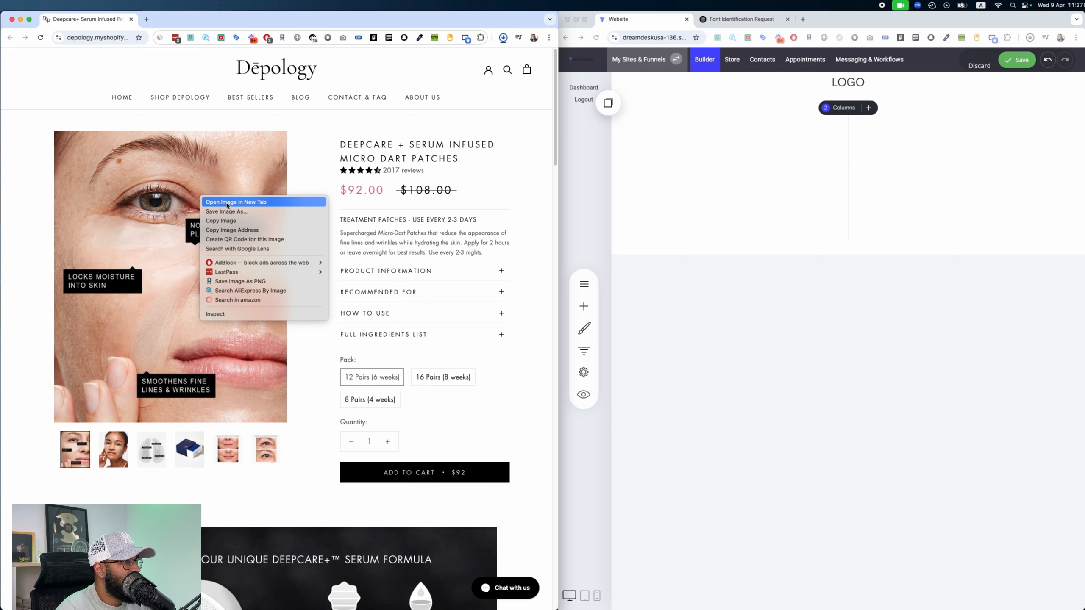
{"action": "left_click", "coordinate": [232, 212]}
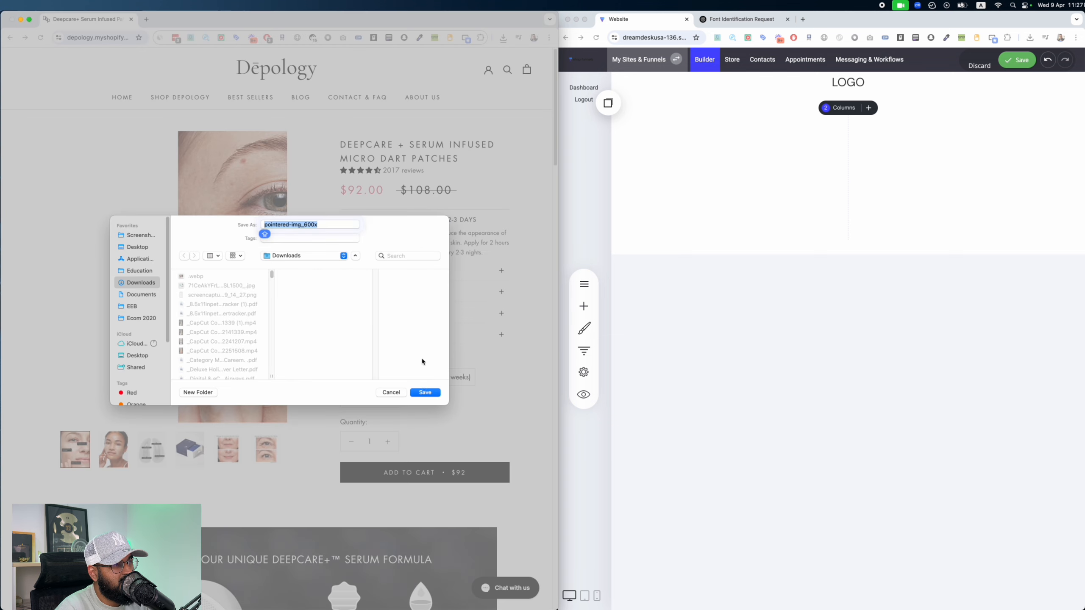
{"action": "left_click", "coordinate": [425, 392]}
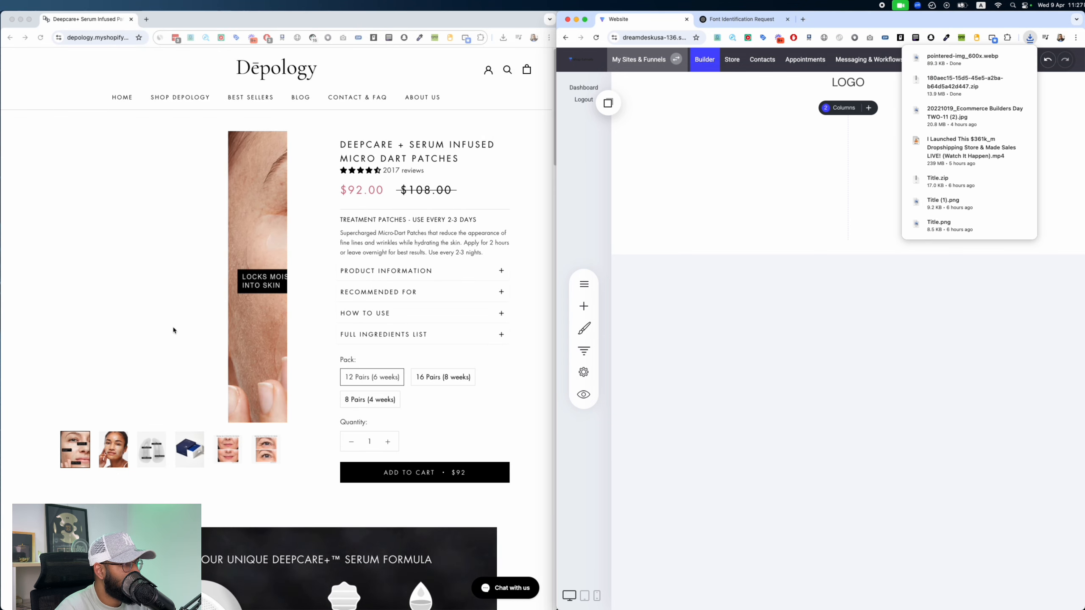
{"action": "left_click", "coordinate": [647, 305]}
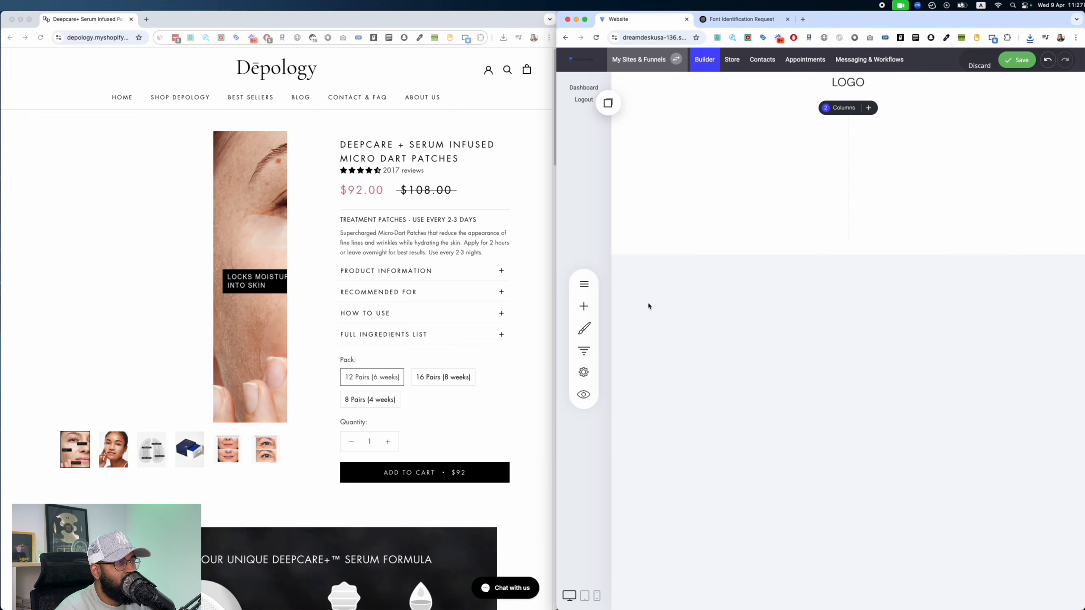
{"action": "left_click", "coordinate": [585, 313]}
{"action": "left_click", "coordinate": [204, 208]}
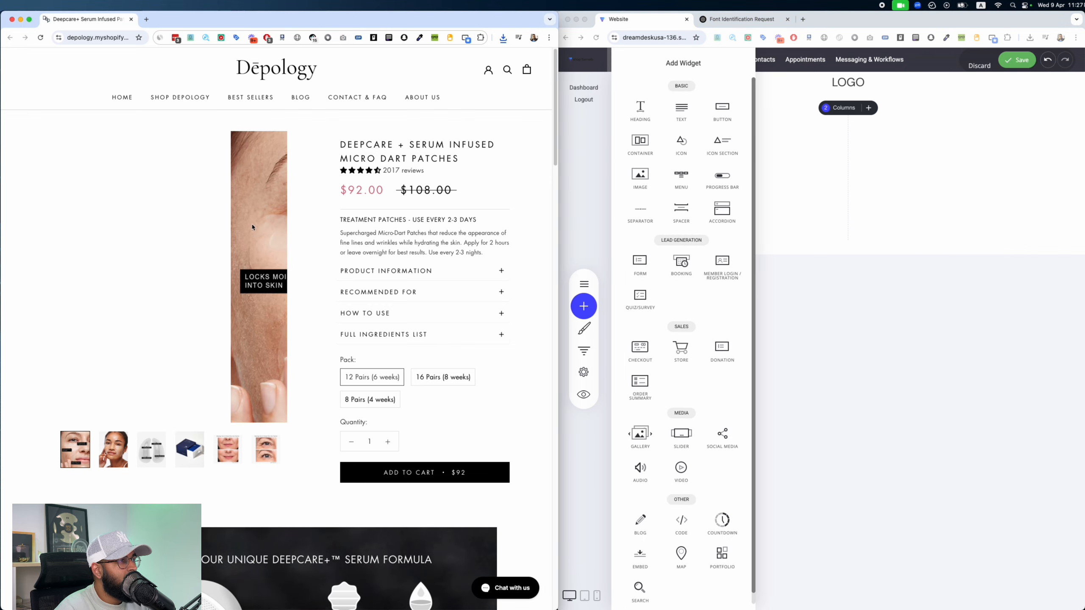
{"action": "left_click", "coordinate": [203, 208]}
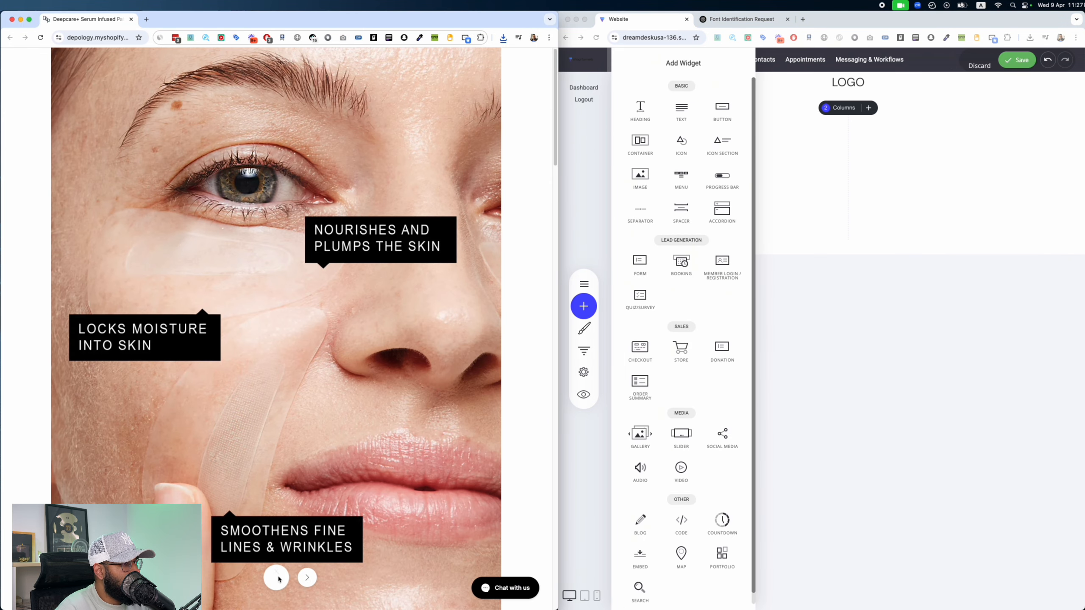
{"action": "left_click", "coordinate": [277, 578]}
{"action": "scroll", "coordinate": [679, 327], "scroll_direction": "down", "scroll_amount": 1}
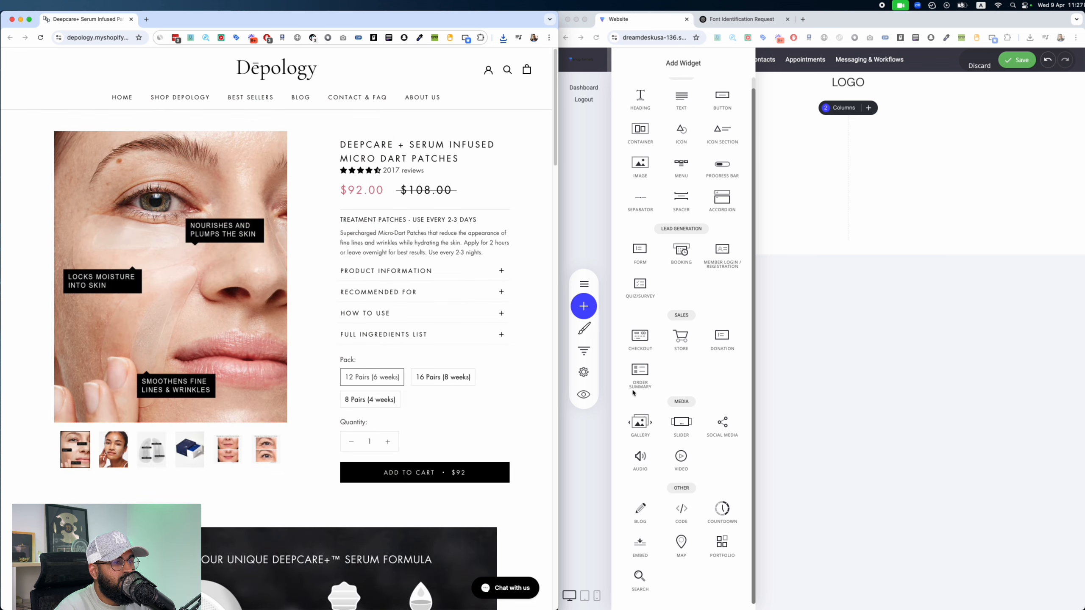
{"action": "left_click", "coordinate": [725, 267]}
{"action": "left_click", "coordinate": [1034, 282]}
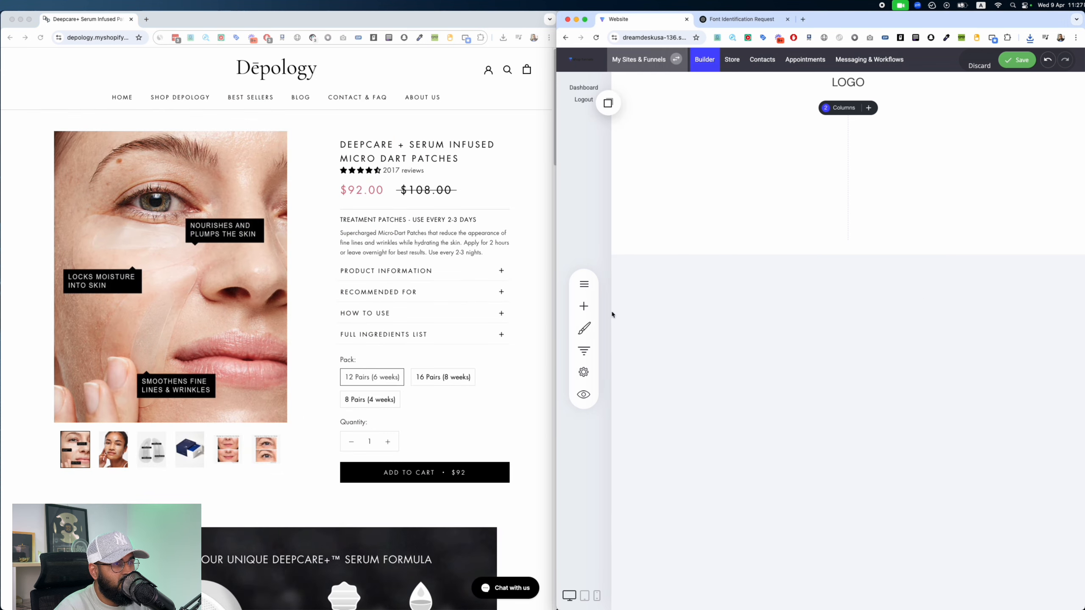
Step: Add a Gallery widget to the first column of the new block and open the file manager for its images
{"action": "left_click", "coordinate": [584, 306]}
{"action": "left_click_drag", "start_coordinate": [640, 440], "coordinate": [764, 135]}
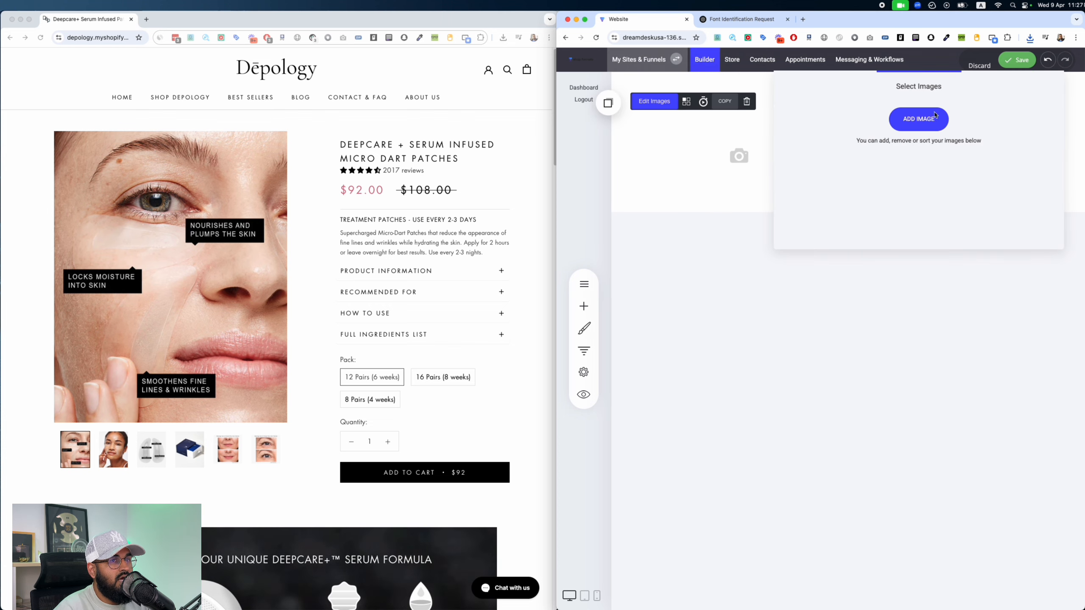
{"action": "left_click", "coordinate": [935, 116]}
Step: Upload pointered-img_600x.webp from the Downloads folder in Finder to the file manager and select it for the gallery
{"action": "key", "text": "super+space"}
{"action": "type", "text": "FINDE"}
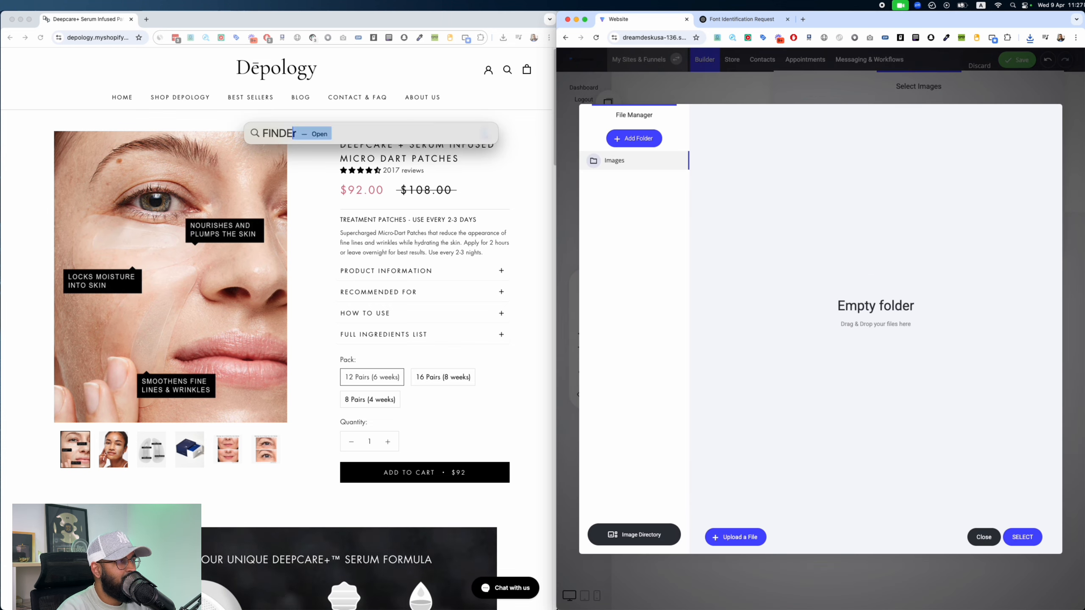
{"action": "key", "text": "Return"}
{"action": "left_click", "coordinate": [219, 234]}
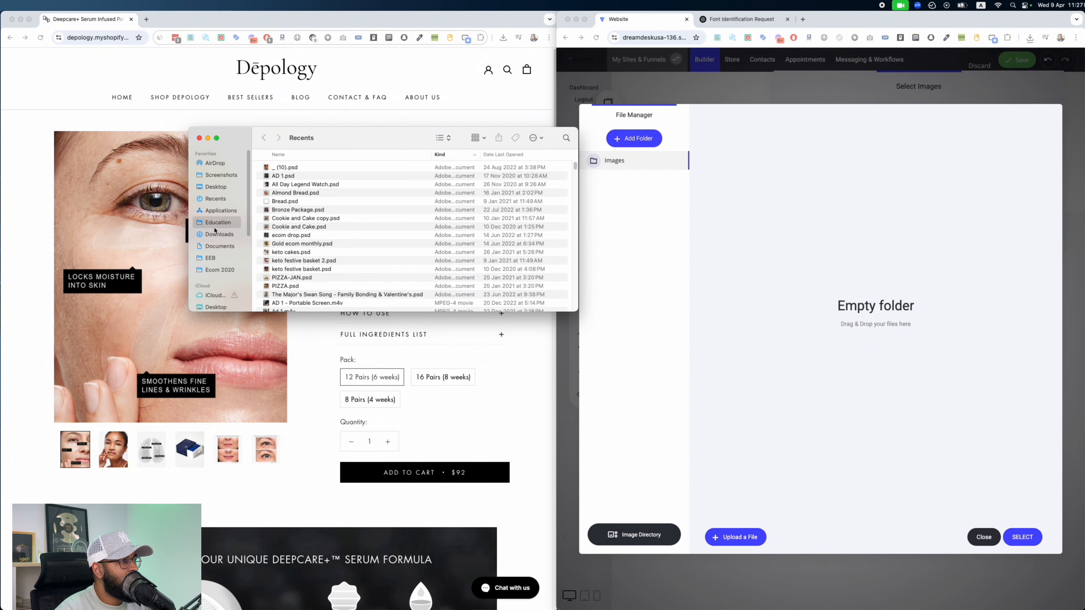
{"action": "left_click", "coordinate": [310, 175]}
{"action": "key", "text": "space"}
{"action": "left_click", "coordinate": [310, 167]}
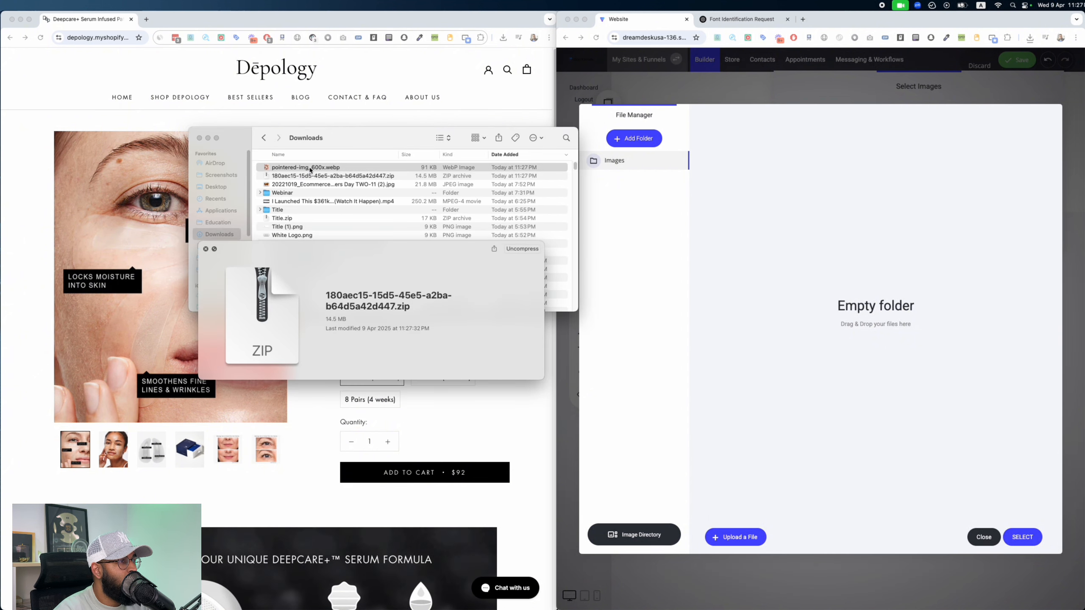
{"action": "key", "text": "space"}
{"action": "left_click_drag", "start_coordinate": [309, 167], "coordinate": [858, 197]}
{"action": "left_click", "coordinate": [368, 417]}
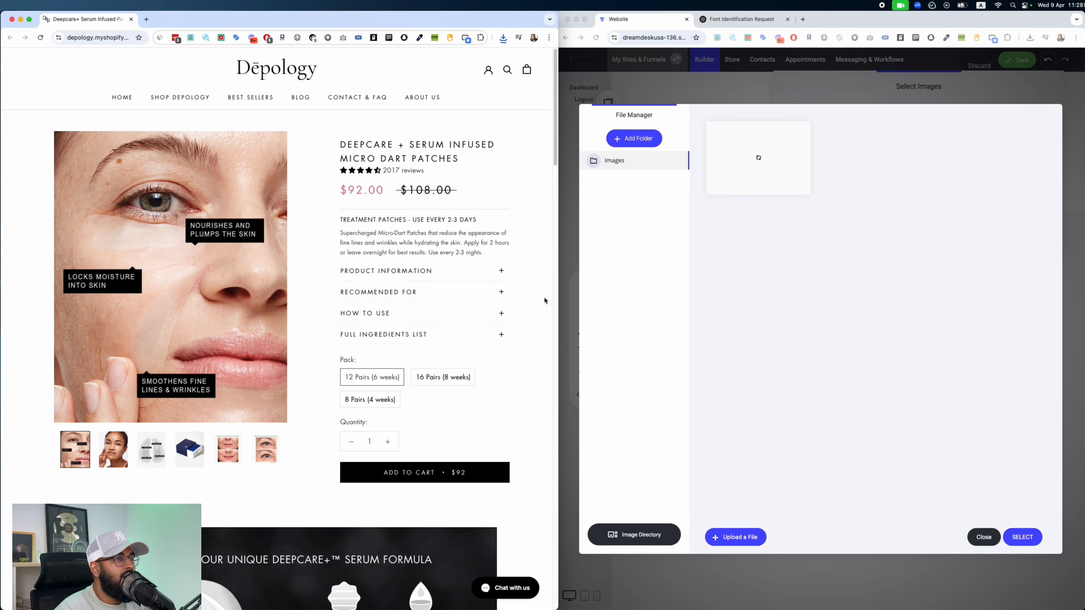
{"action": "left_click", "coordinate": [794, 164]}
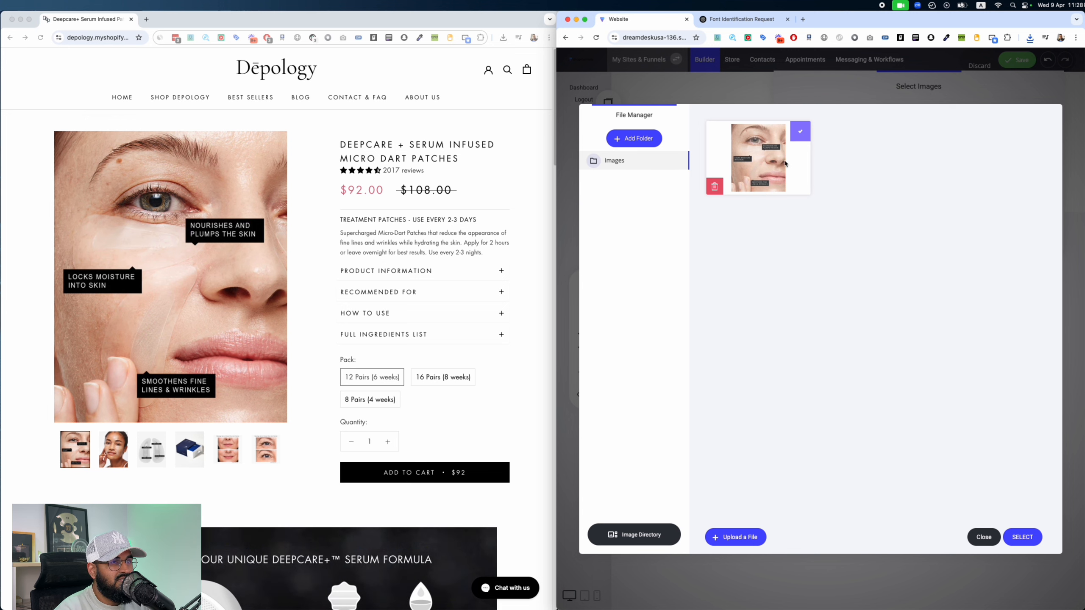
{"action": "left_click", "coordinate": [1022, 537]}
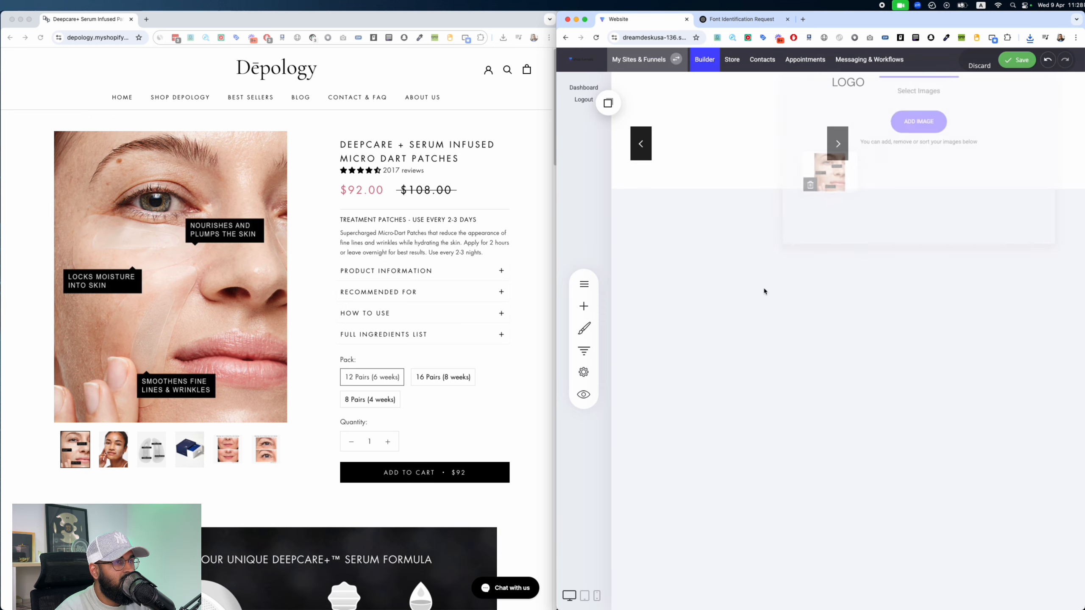
Step: Set the gallery carousel to 1 image per row with the 2:3 - Rectangle Tall image ratio
{"action": "left_click", "coordinate": [686, 101]}
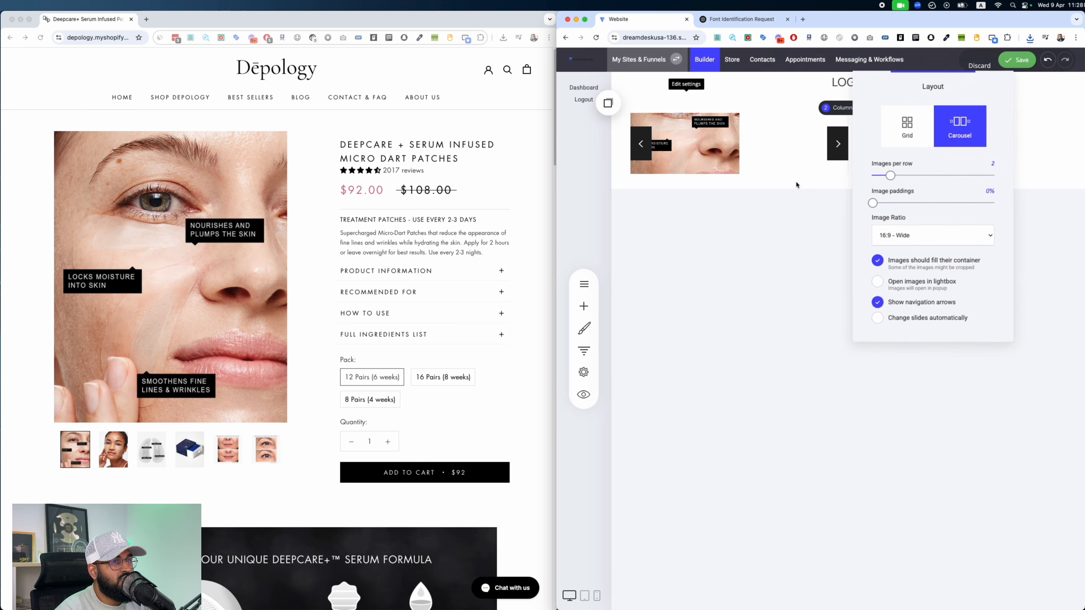
{"action": "left_click_drag", "start_coordinate": [893, 175], "coordinate": [860, 178]}
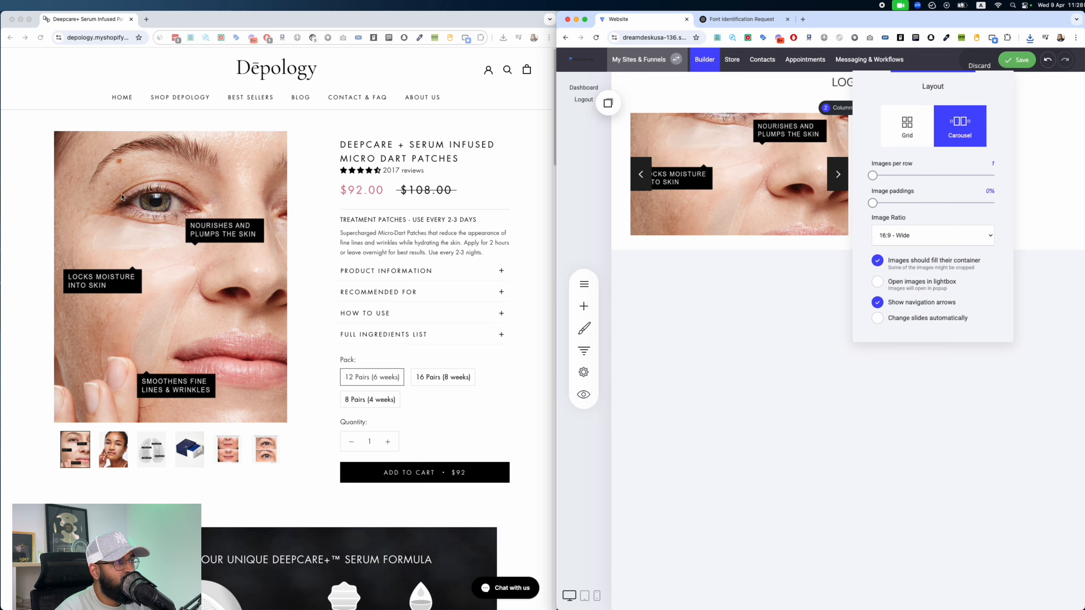
{"action": "left_click", "coordinate": [198, 168]}
{"action": "left_click", "coordinate": [908, 252]}
{"action": "left_click", "coordinate": [905, 236]}
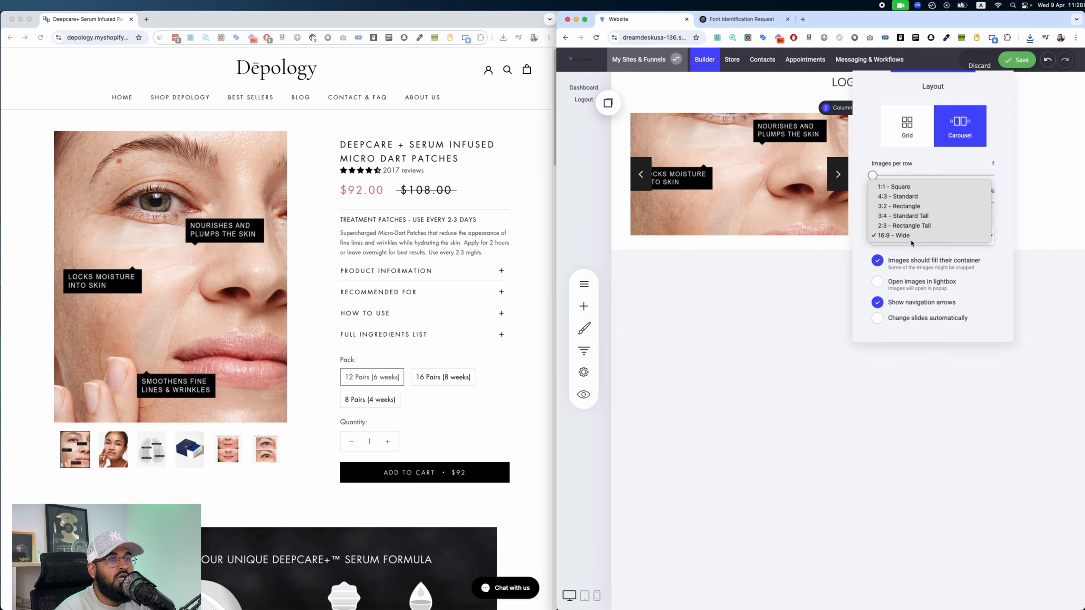
{"action": "left_click", "coordinate": [918, 226]}
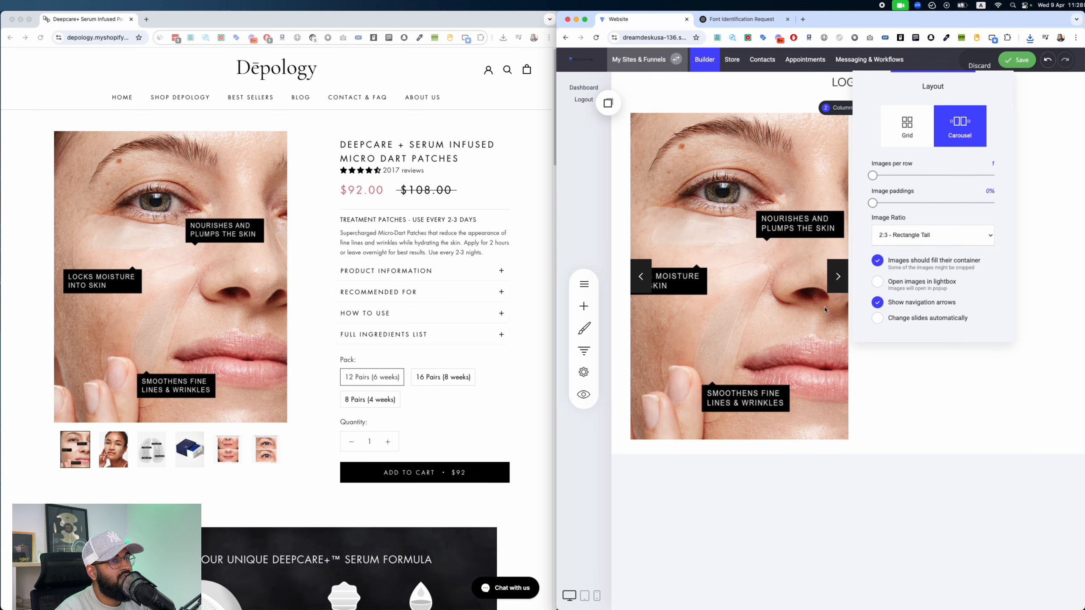
{"action": "left_click", "coordinate": [918, 374]}
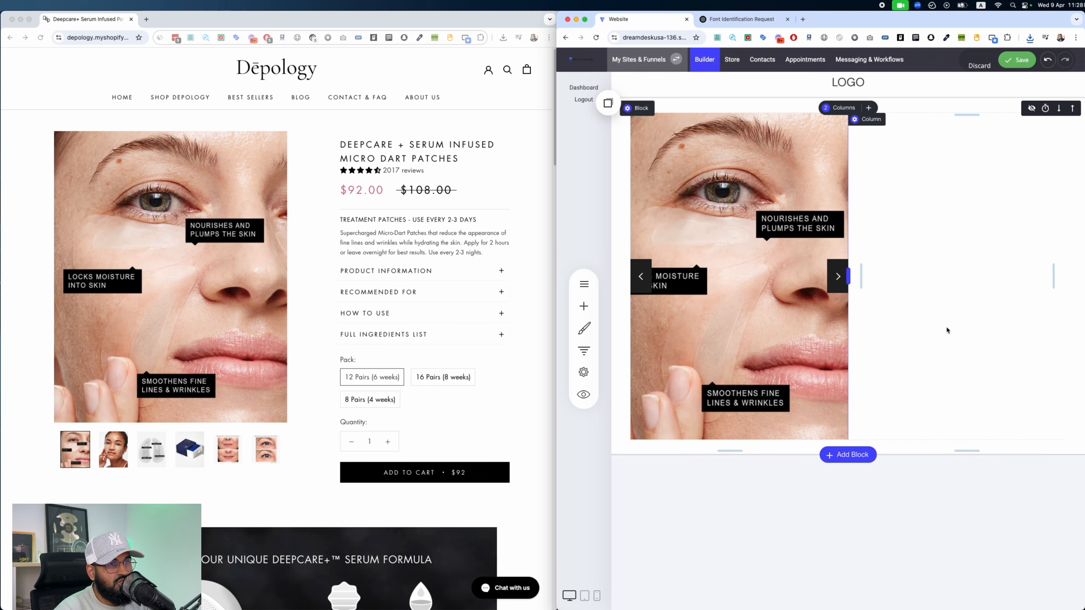
Step: Change the gallery carousel's image ratio to 3:4 - Standard Tall
{"action": "left_click", "coordinate": [686, 101]}
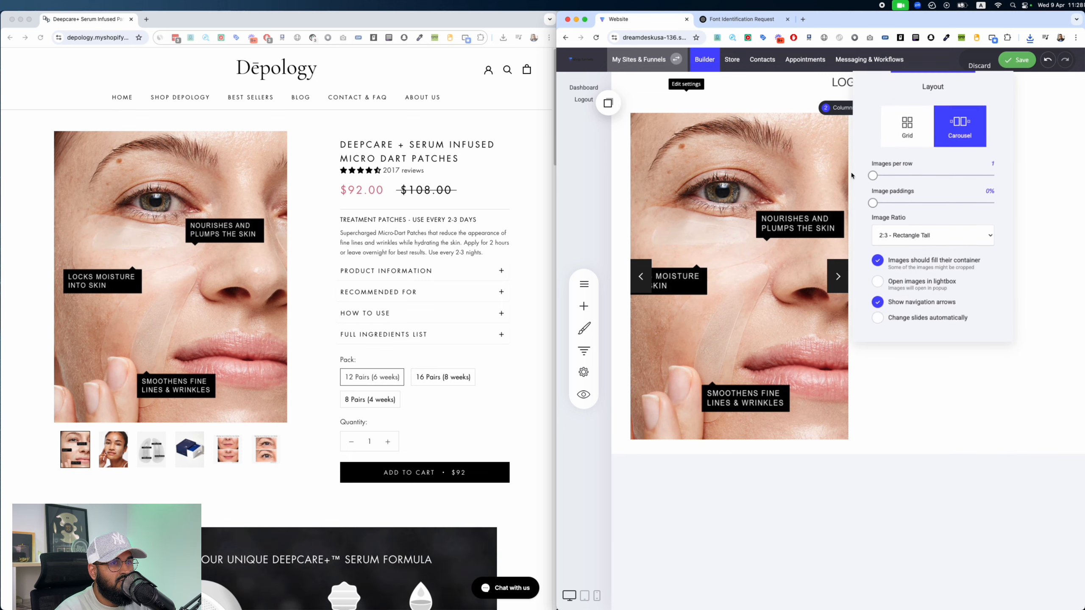
{"action": "left_click", "coordinate": [921, 240]}
{"action": "left_click", "coordinate": [918, 225]}
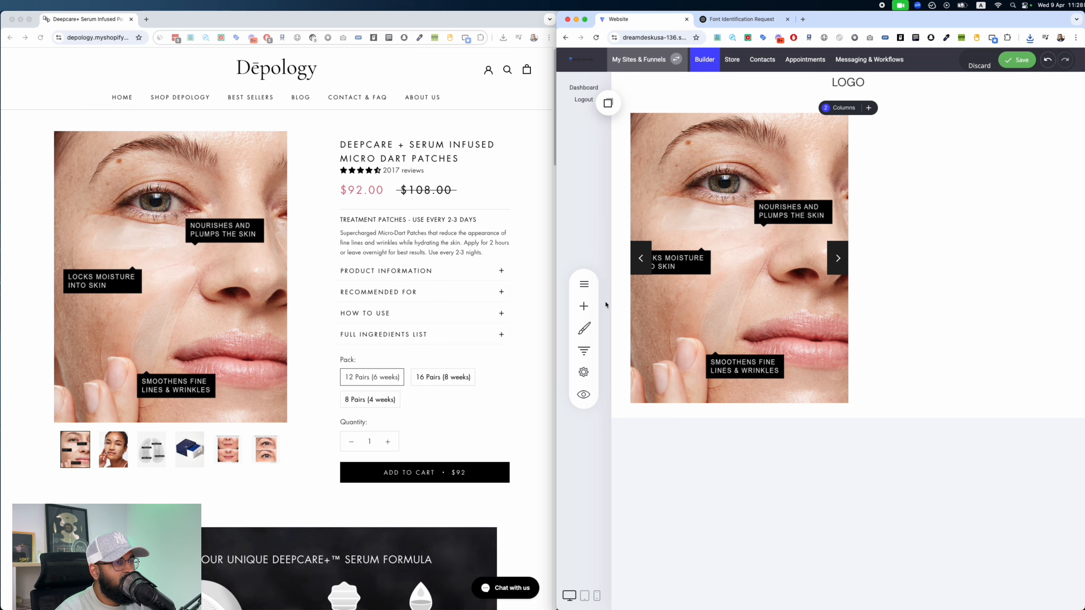
Step: Add a Text widget to the second column, replace its placeholder with the product title copied from the Depology page, and set font size 36
{"action": "left_click", "coordinate": [583, 306]}
{"action": "left_click_drag", "start_coordinate": [685, 115], "coordinate": [946, 126]}
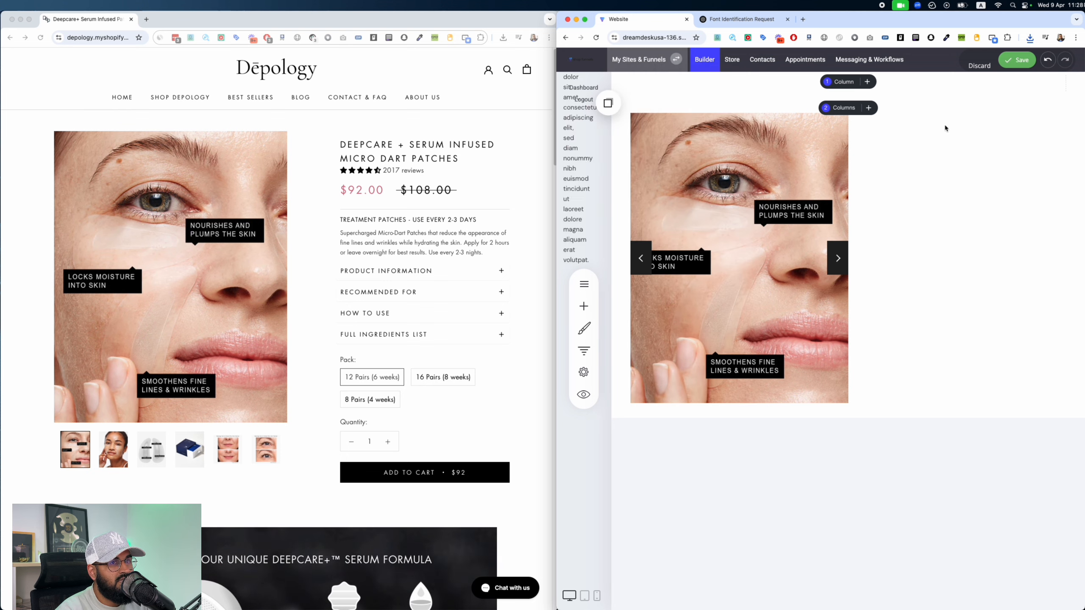
{"action": "left_click", "coordinate": [494, 166]}
{"action": "left_click_drag", "start_coordinate": [494, 166], "coordinate": [328, 139]}
{"action": "key", "text": "super+c"}
{"action": "left_click", "coordinate": [942, 141]}
{"action": "key", "text": "super+a"}
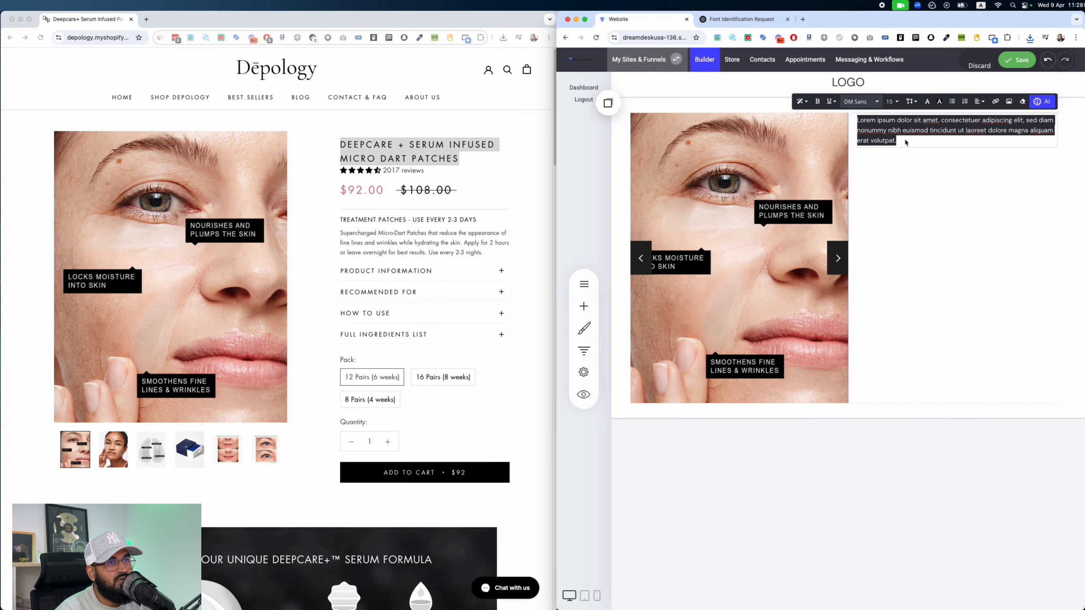
{"action": "key", "text": "super+v"}
{"action": "left_click", "coordinate": [891, 101]}
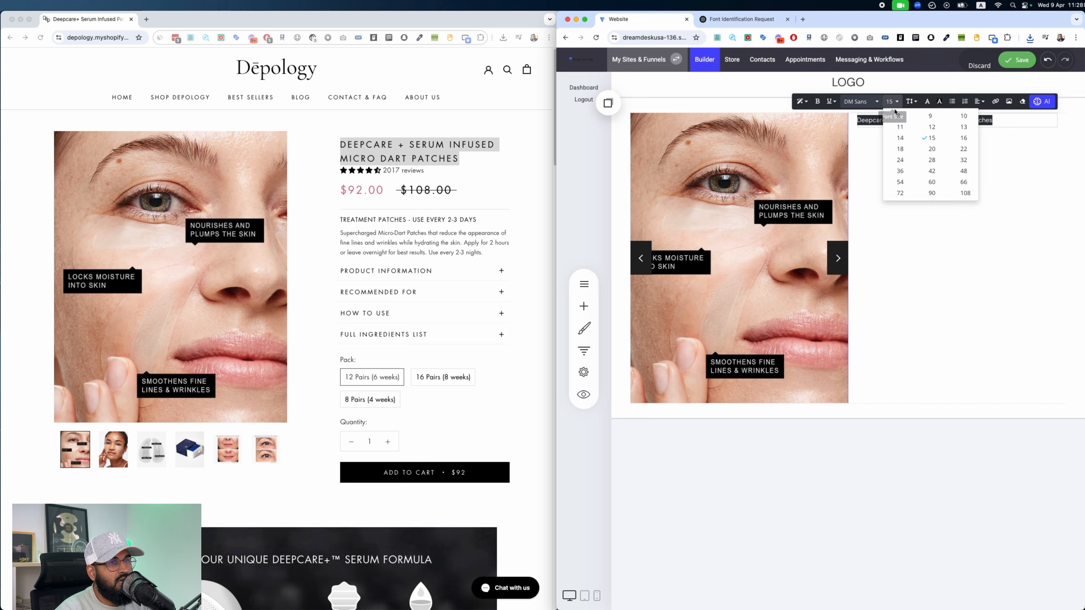
{"action": "left_click", "coordinate": [900, 170]}
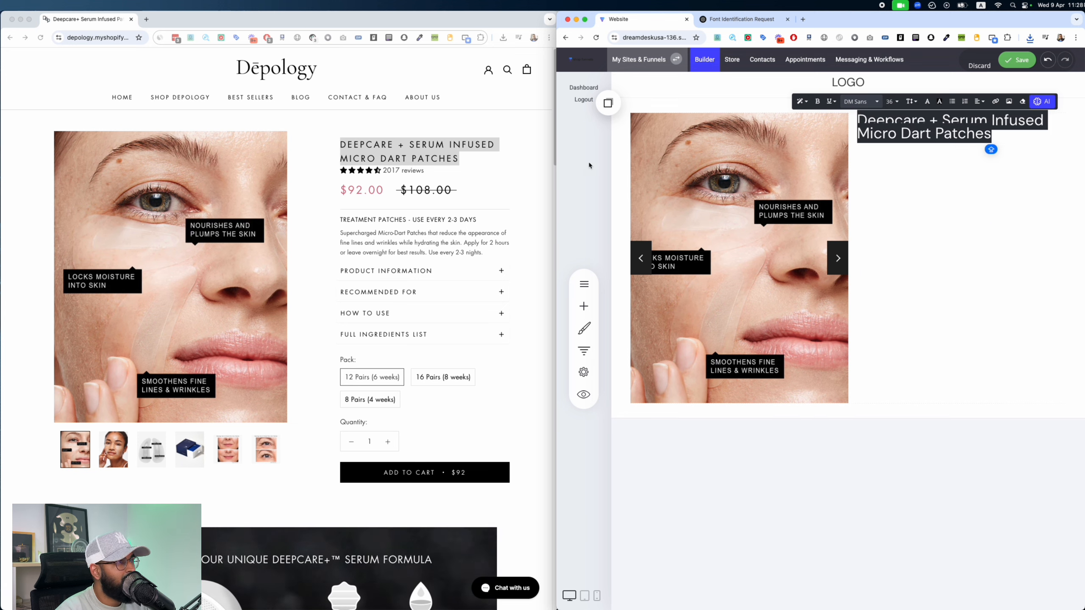
Step: Open the Capitalize My Title website in a new tab next to the Depology page
{"action": "left_click", "coordinate": [406, 113]}
{"action": "key", "text": "super+t"}
{"action": "type", "text": "CAP"}
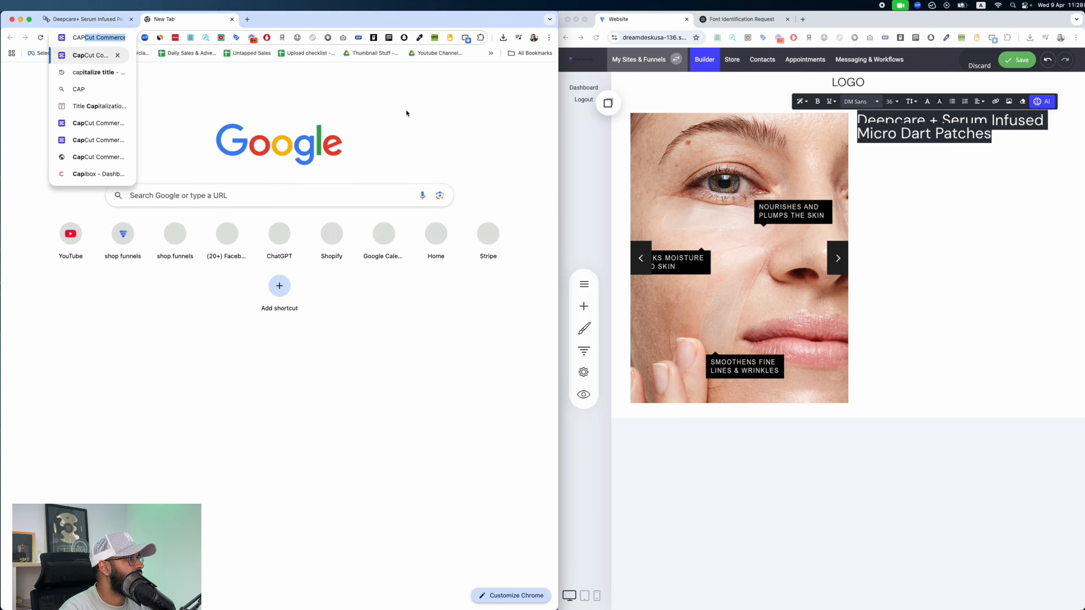
{"action": "key", "text": "Down"}
{"action": "key", "text": "Down"}
{"action": "key", "text": "Down"}
{"action": "key", "text": "Return"}
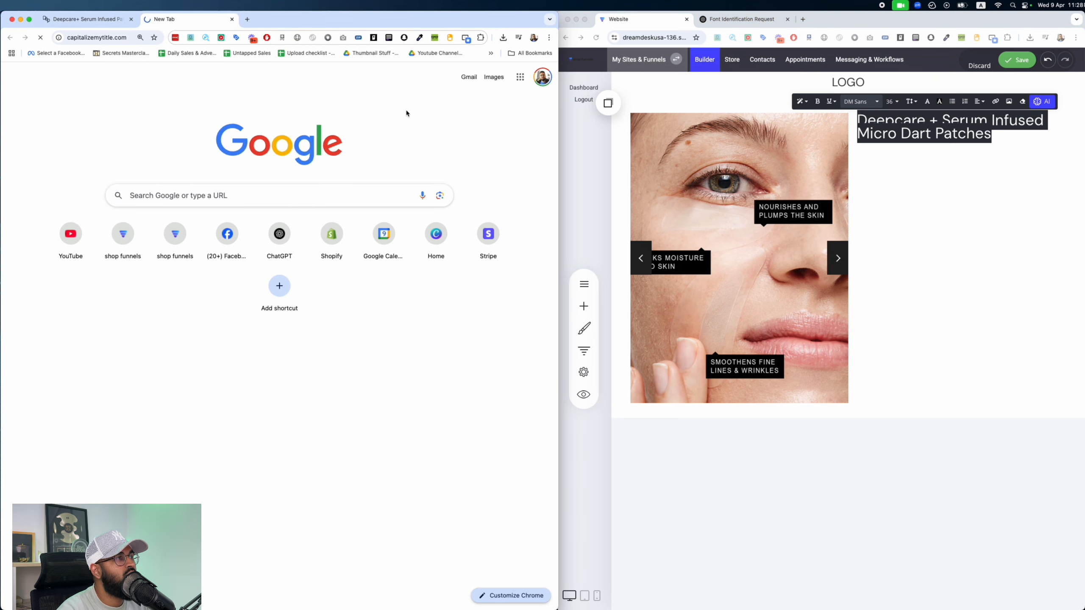
Step: Convert the product title to UPPERCASE in Capitalize My Title, replace the builder's title with it, and return to the Depology page
{"action": "left_click", "coordinate": [999, 135]}
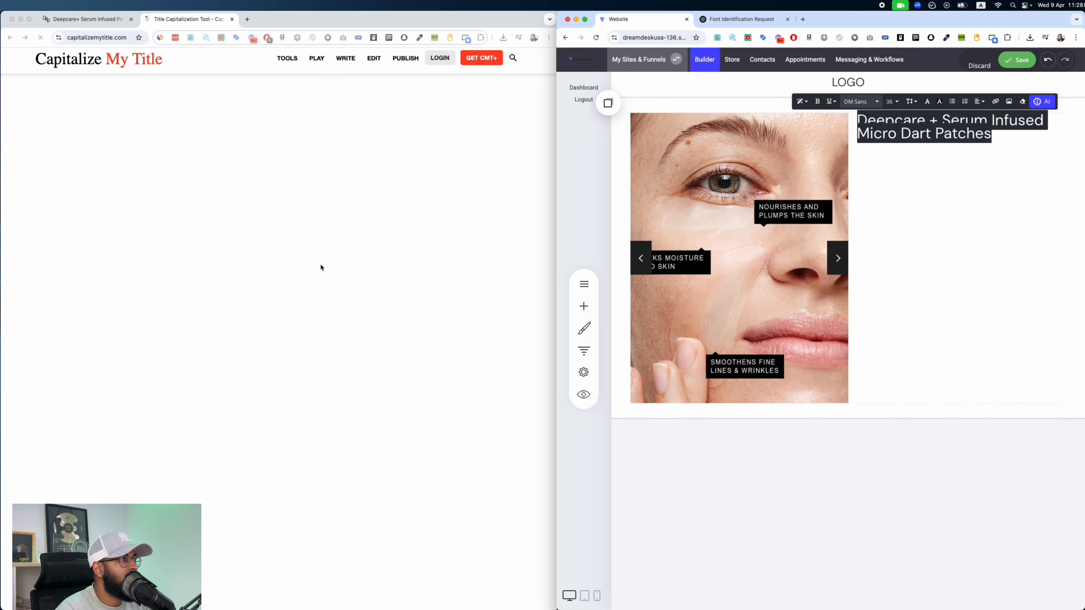
{"action": "left_click", "coordinate": [128, 202]}
{"action": "key", "text": "super+v"}
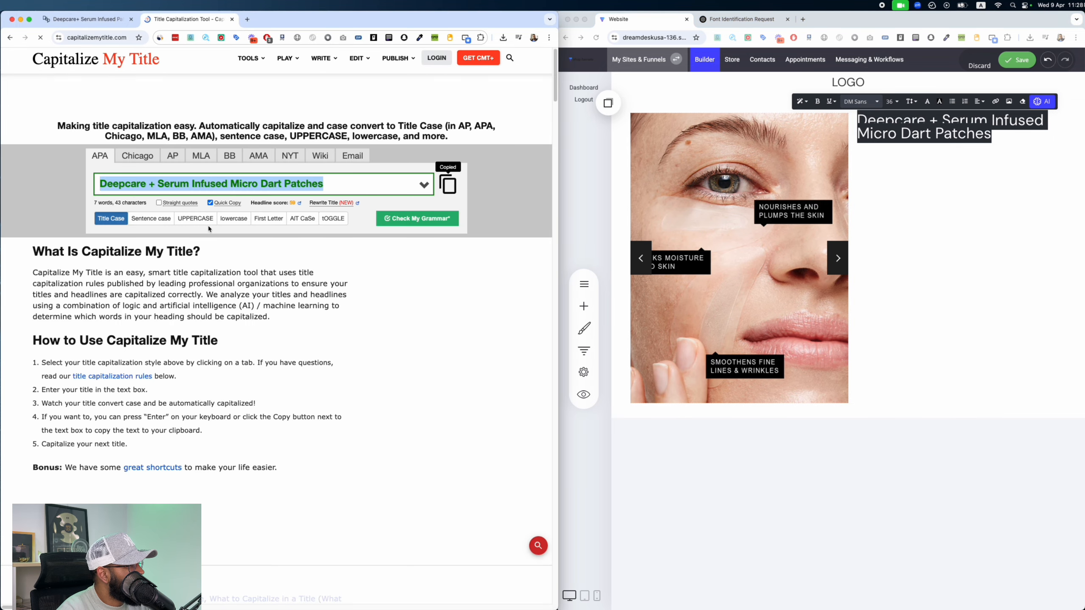
{"action": "left_click", "coordinate": [212, 221]}
{"action": "left_click", "coordinate": [951, 137]}
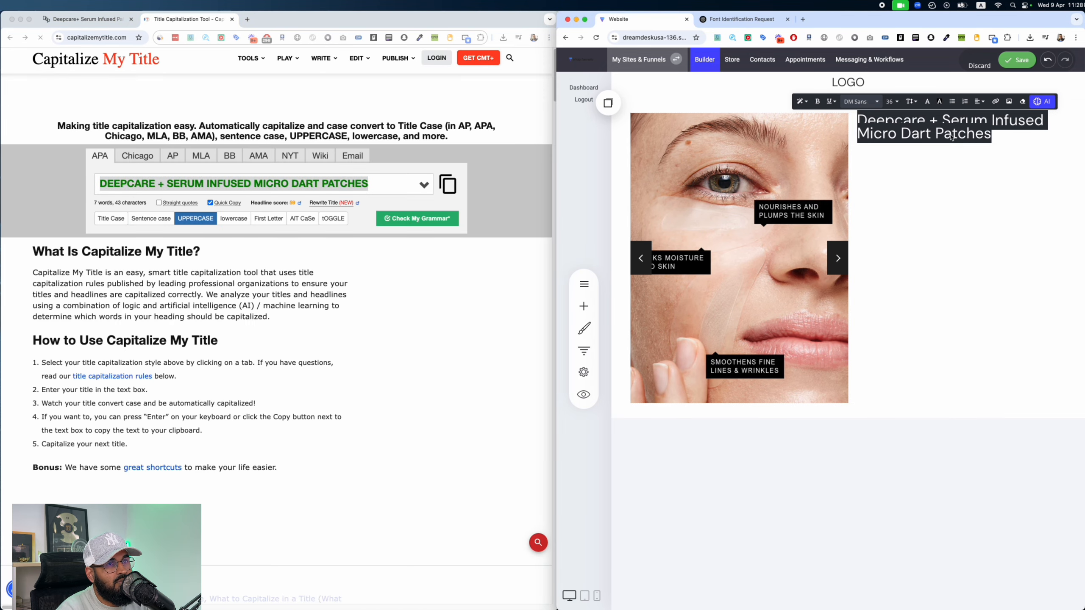
{"action": "key", "text": "super+v"}
{"action": "left_click", "coordinate": [386, 115]}
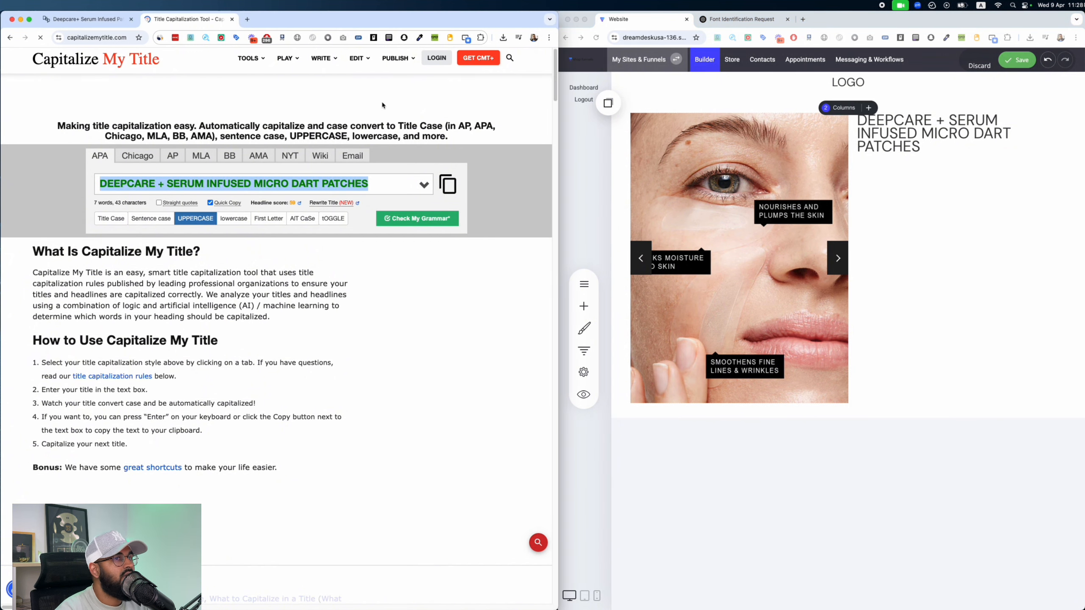
{"action": "key", "text": "ctrl+Tab"}
Step: Set the uppercase product title's font size to 28 and its line height to 1.4
{"action": "triple_click", "coordinate": [966, 145]}
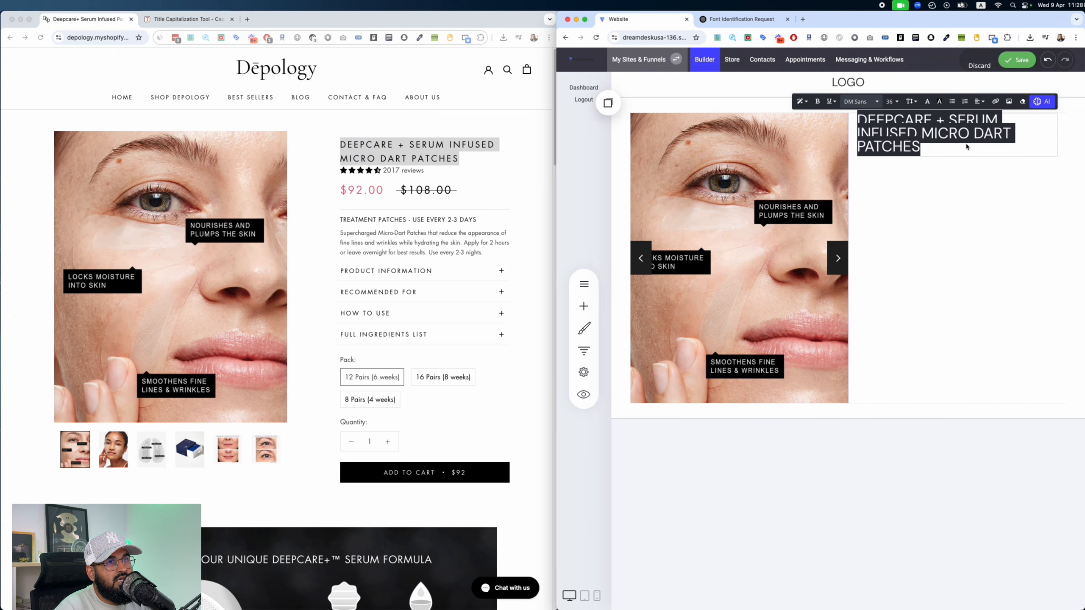
{"action": "left_click", "coordinate": [893, 101]}
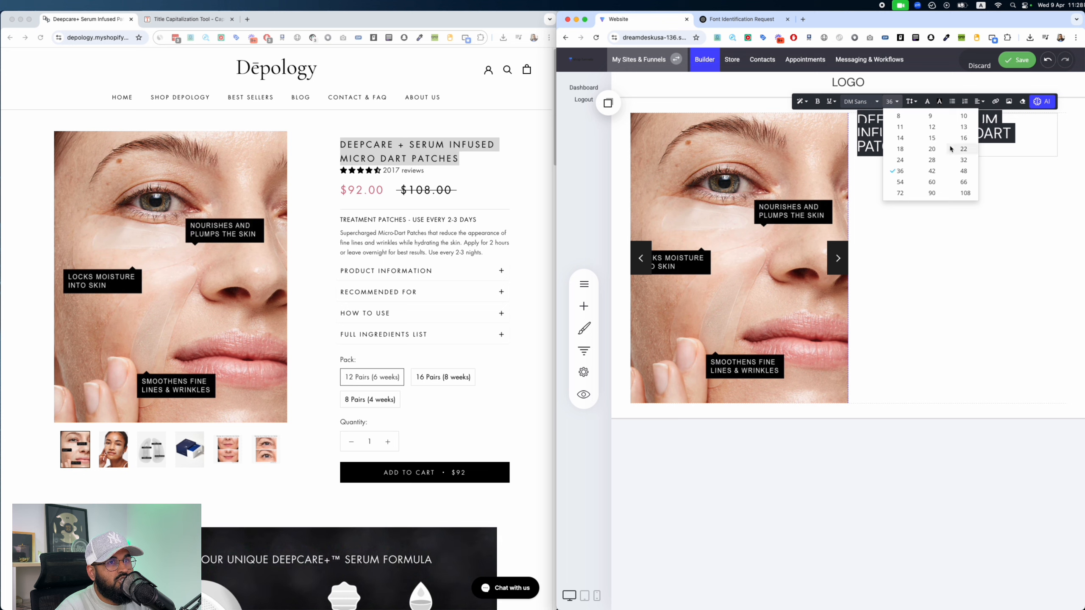
{"action": "left_click", "coordinate": [931, 160]}
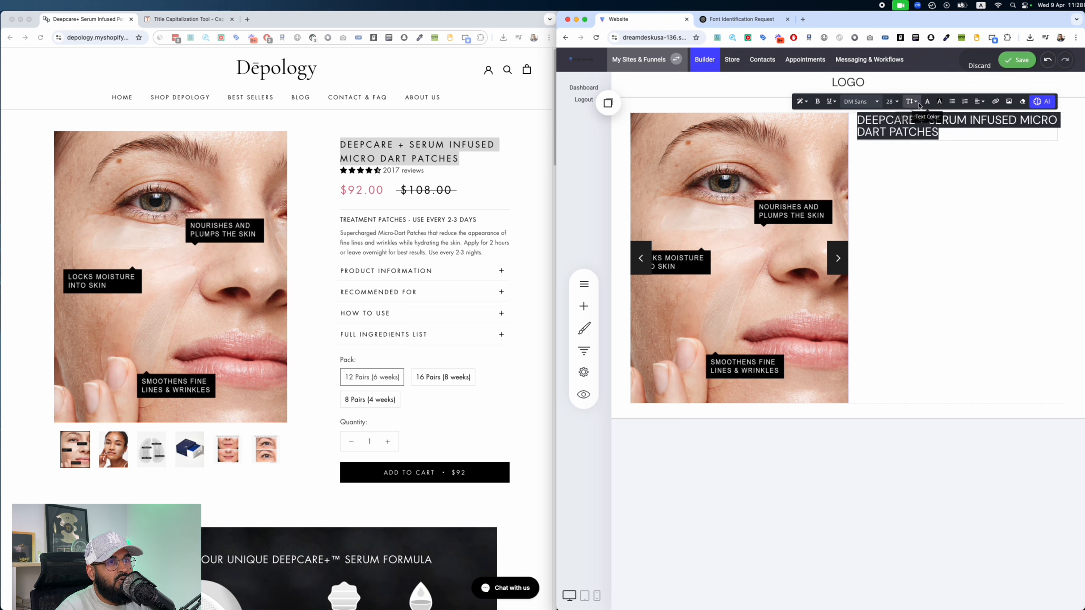
{"action": "left_click", "coordinate": [918, 105]}
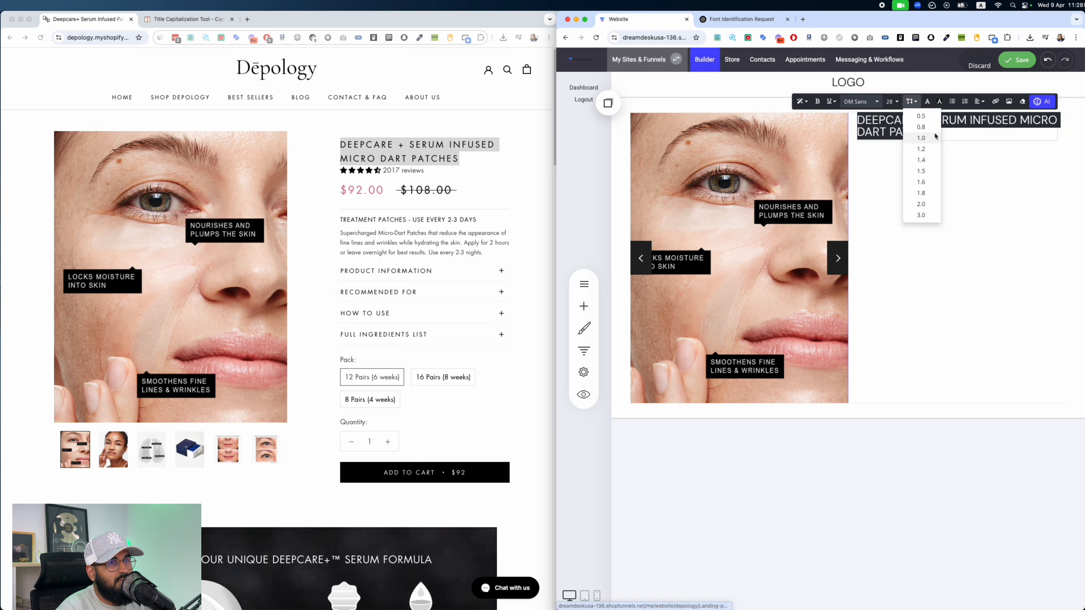
{"action": "left_click", "coordinate": [921, 138]}
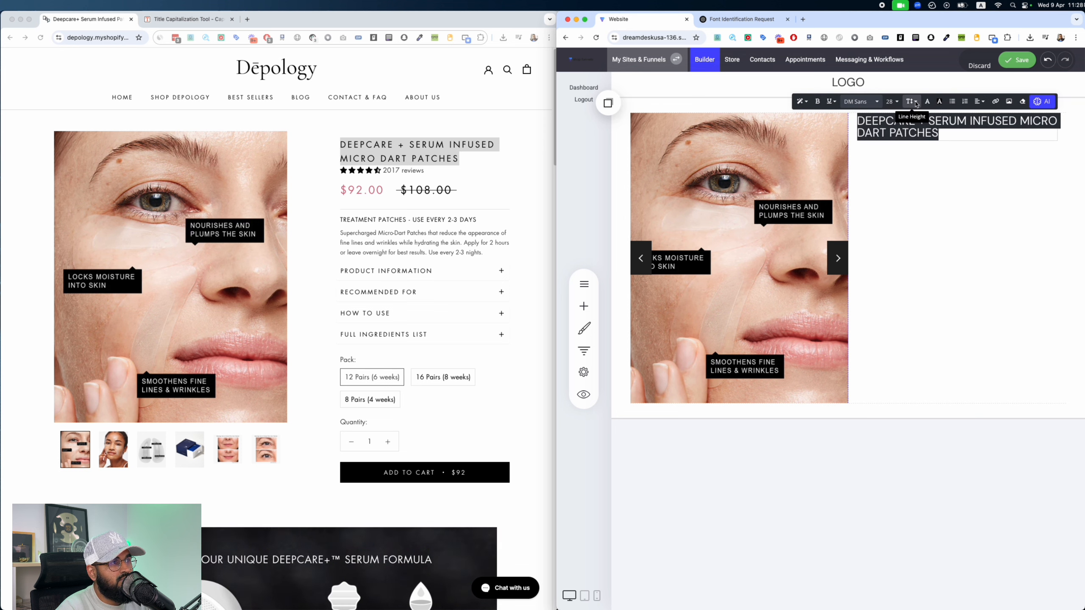
{"action": "left_click", "coordinate": [916, 104]}
{"action": "left_click", "coordinate": [925, 157]}
{"action": "left_click", "coordinate": [992, 170]}
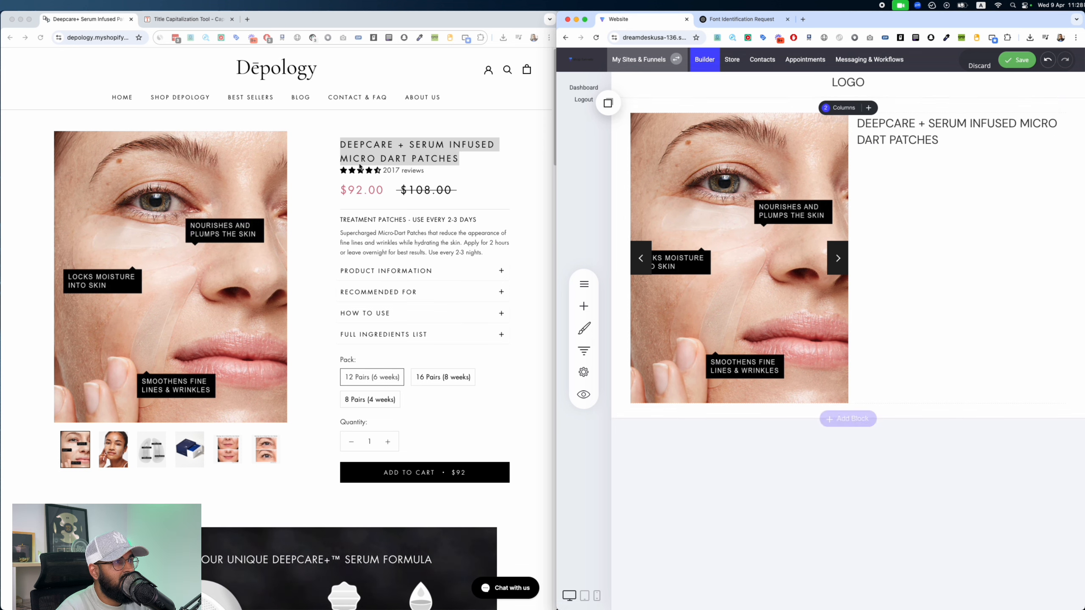
{"action": "left_click", "coordinate": [517, 183]}
{"action": "scroll", "coordinate": [188, 167], "scroll_direction": "down", "scroll_amount": 10}
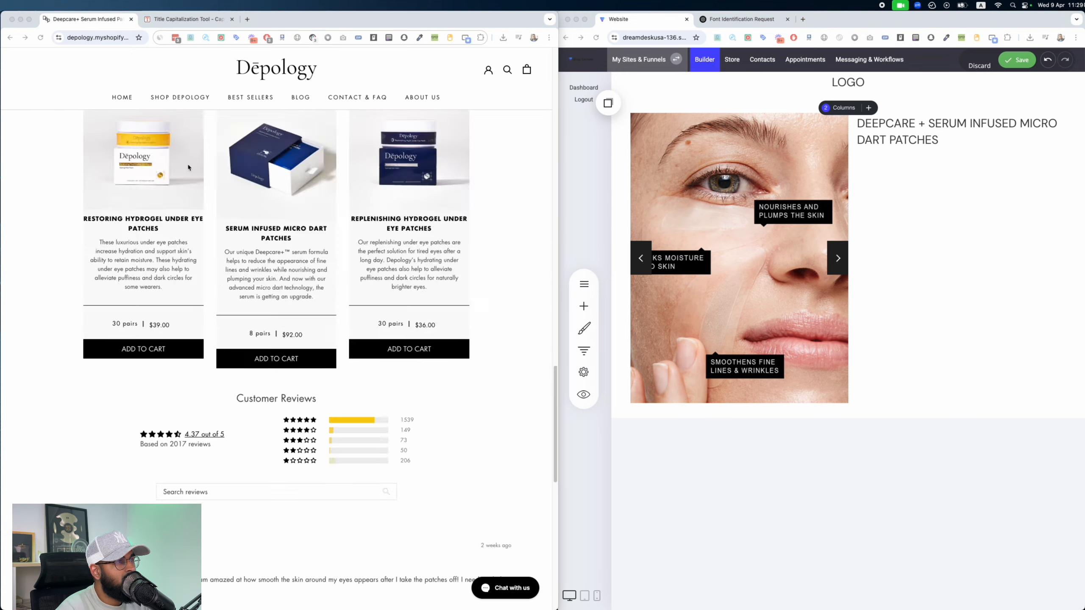
{"action": "scroll", "coordinate": [188, 167], "scroll_direction": "up", "scroll_amount": 15}
Step: Try bold formatting on the product title and remove it again
{"action": "triple_click", "coordinate": [989, 133]}
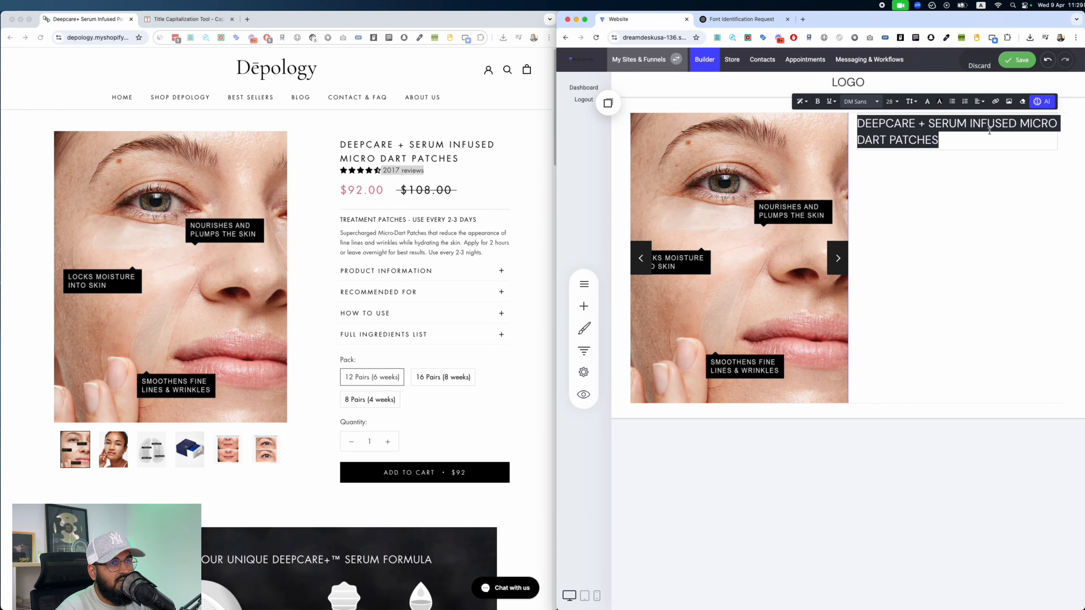
{"action": "key", "text": "super+b"}
{"action": "left_click", "coordinate": [999, 169]}
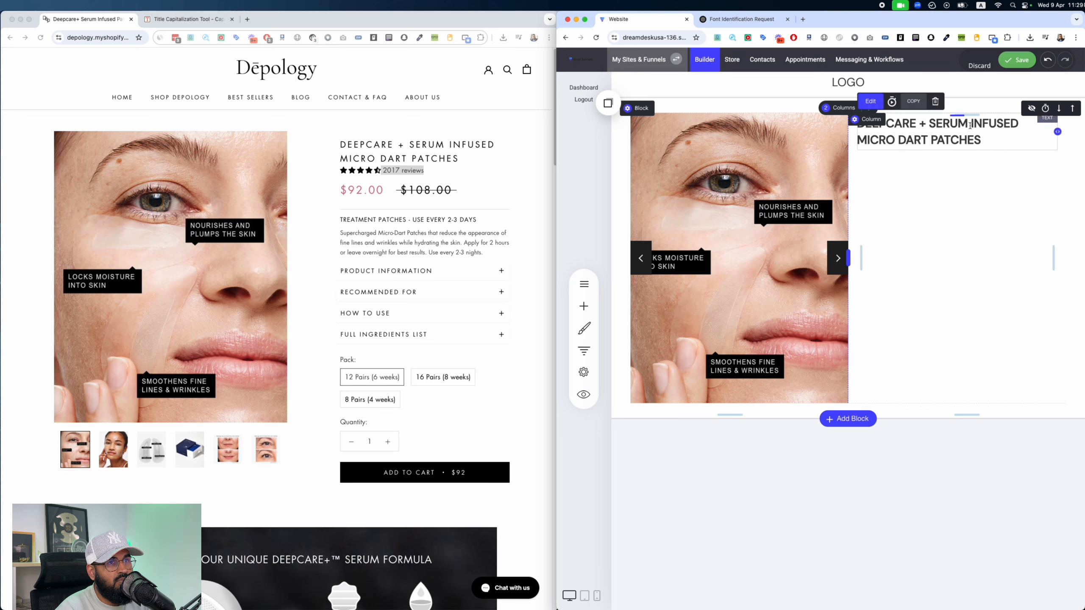
{"action": "triple_click", "coordinate": [968, 125]}
{"action": "key", "text": "super+b"}
{"action": "left_click", "coordinate": [994, 177]}
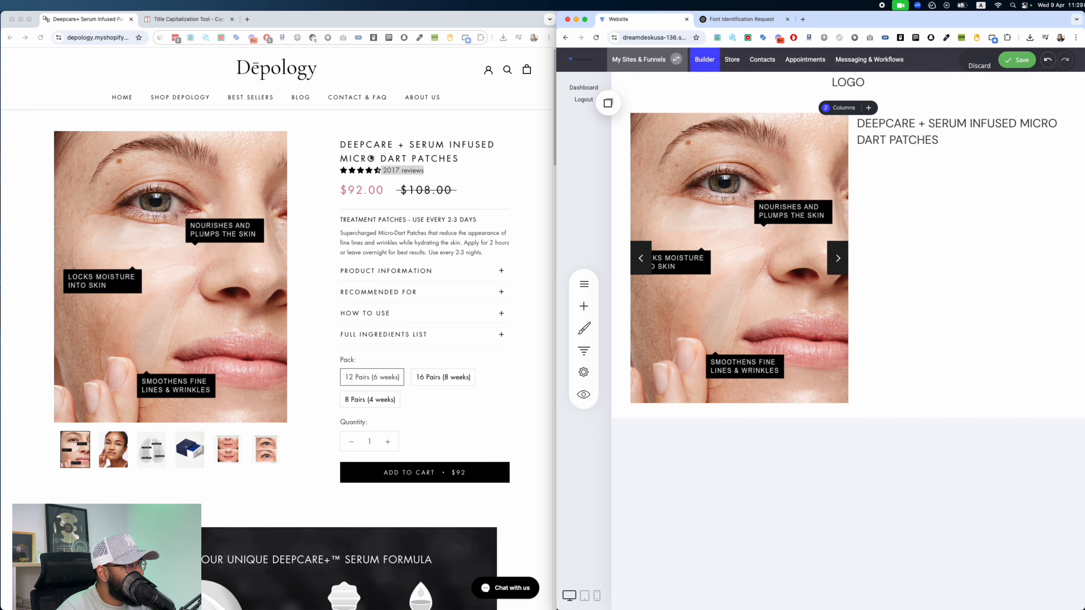
Step: Set the Main Text Color in the global color palette to black #000000 and confirm the global styling
{"action": "left_click", "coordinate": [584, 328]}
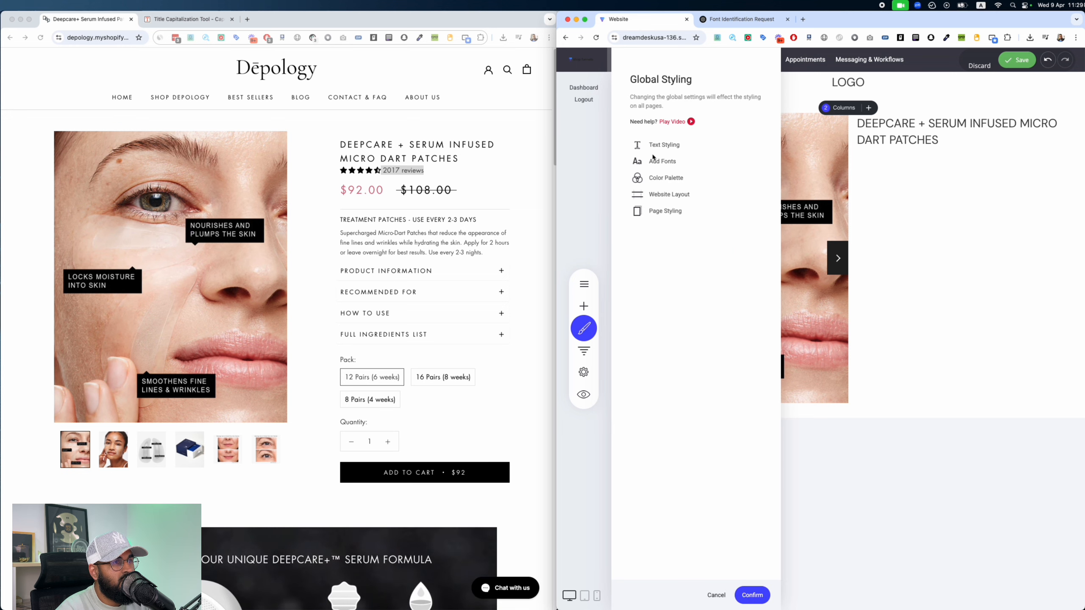
{"action": "left_click", "coordinate": [659, 147]}
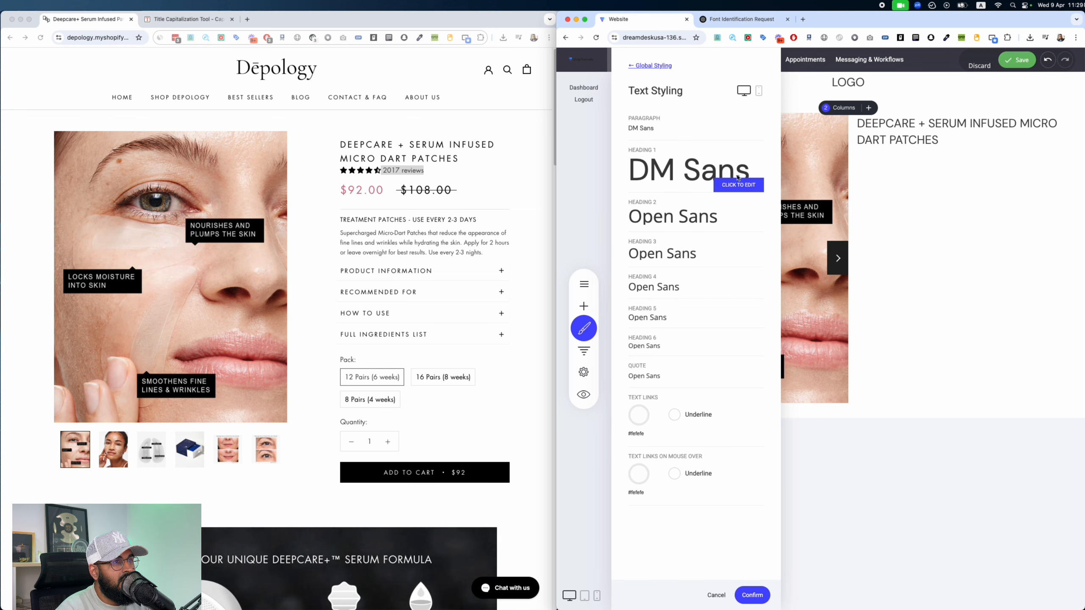
{"action": "left_click", "coordinate": [655, 66]}
{"action": "left_click", "coordinate": [665, 178]}
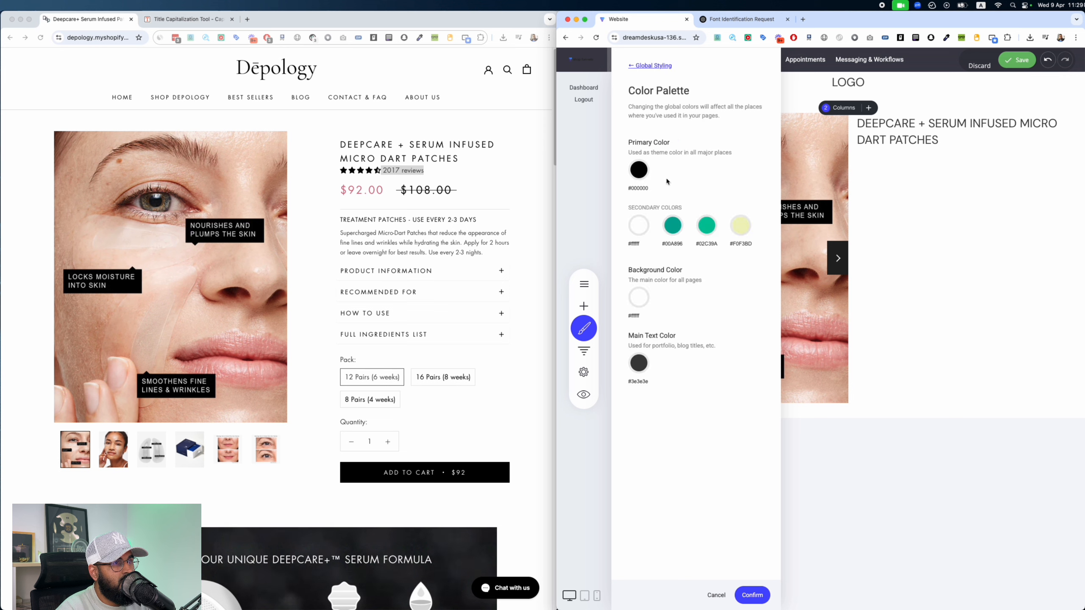
{"action": "left_click", "coordinate": [639, 363]}
{"action": "left_click", "coordinate": [658, 502]}
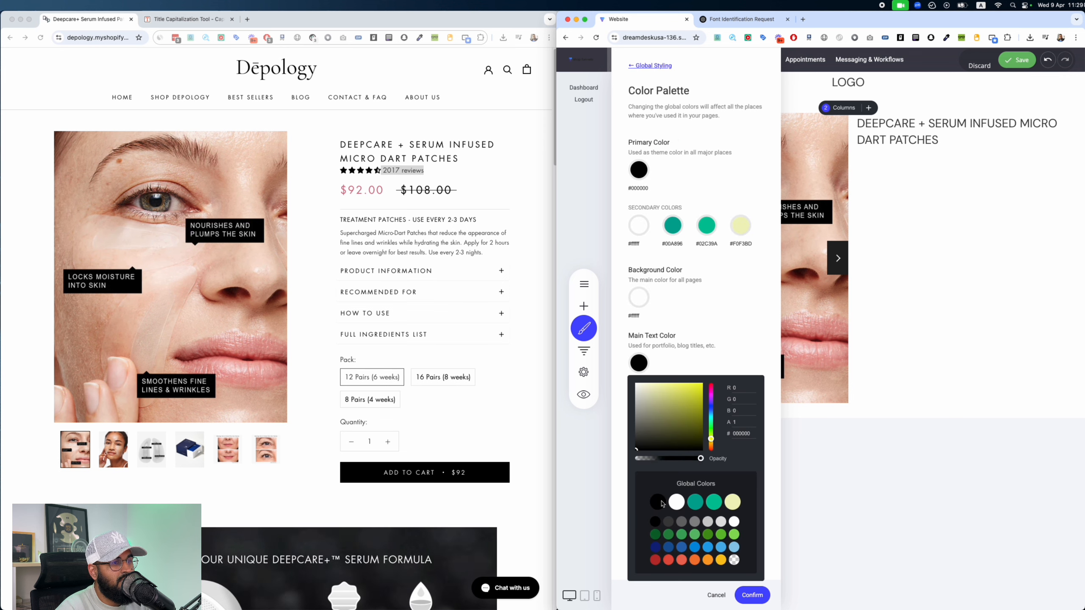
{"action": "left_click", "coordinate": [754, 592]}
{"action": "left_click", "coordinate": [752, 591]}
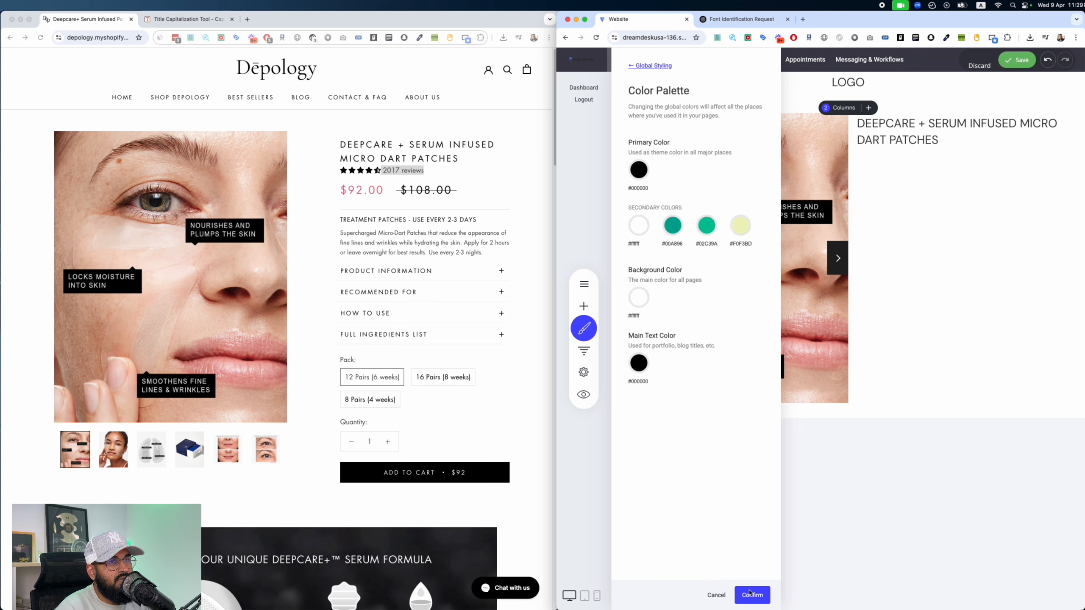
Step: Set the product title's text color to black and save the page
{"action": "triple_click", "coordinate": [939, 133]}
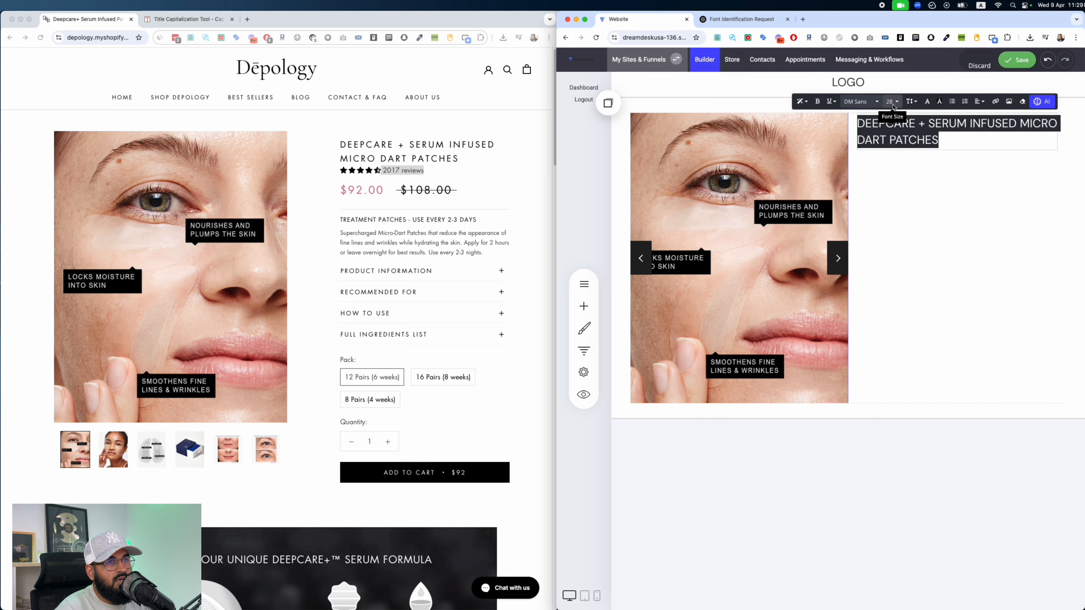
{"action": "left_click", "coordinate": [926, 102]}
{"action": "left_click", "coordinate": [975, 222]}
{"action": "left_click", "coordinate": [912, 199]}
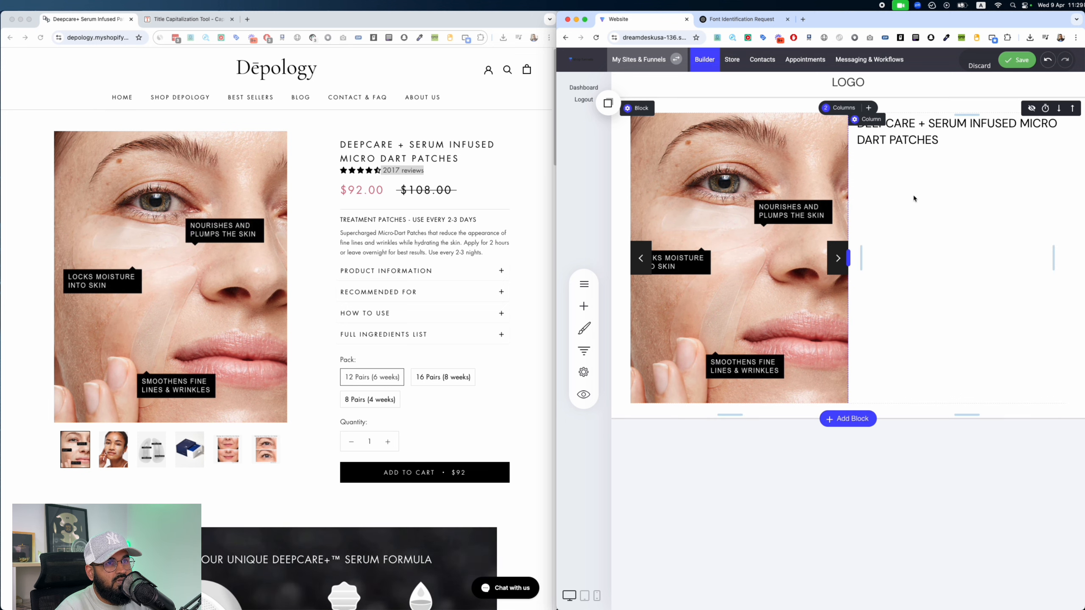
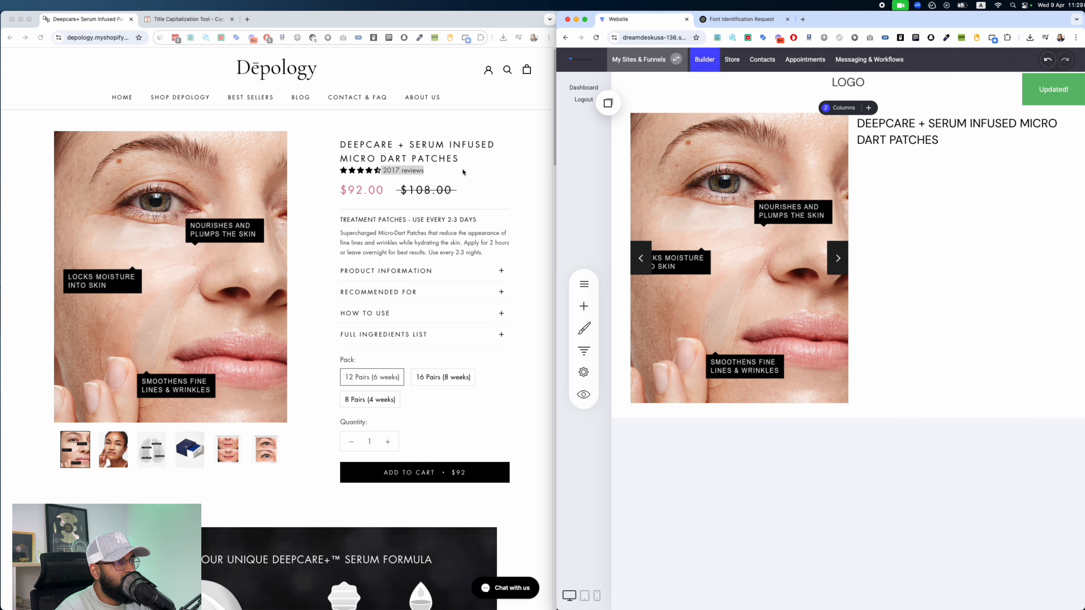
{"action": "left_click", "coordinate": [584, 327]}
{"action": "left_click", "coordinate": [919, 285]}
Step: Add a Text widget below the product title and replace its placeholder with "2017 reviews"
{"action": "left_click", "coordinate": [583, 306]}
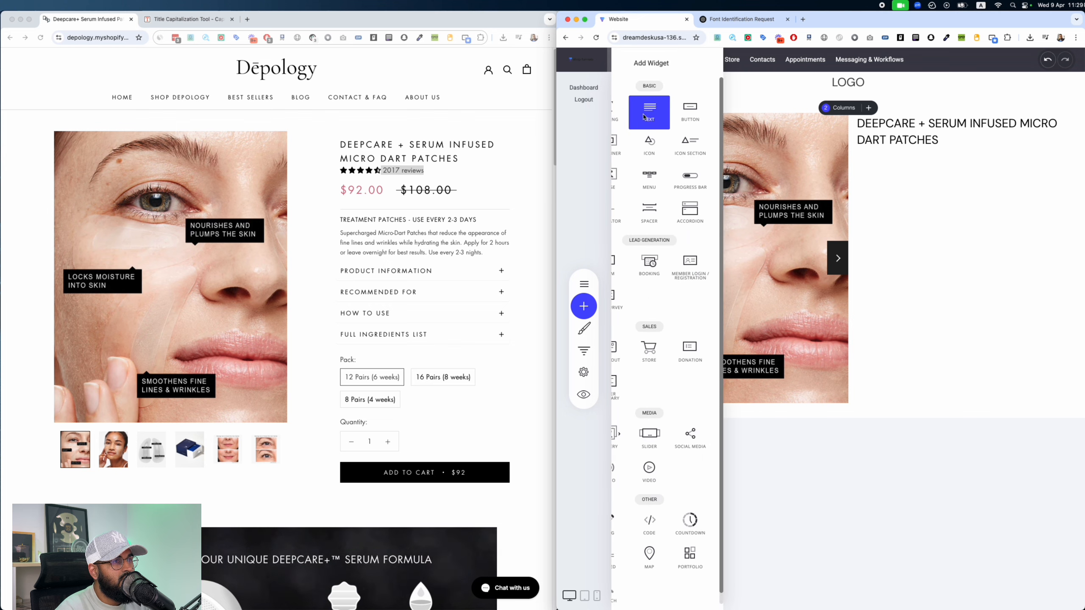
{"action": "left_click_drag", "start_coordinate": [685, 109], "coordinate": [957, 165]}
{"action": "left_click", "coordinate": [954, 163]}
{"action": "key", "text": "super+a"}
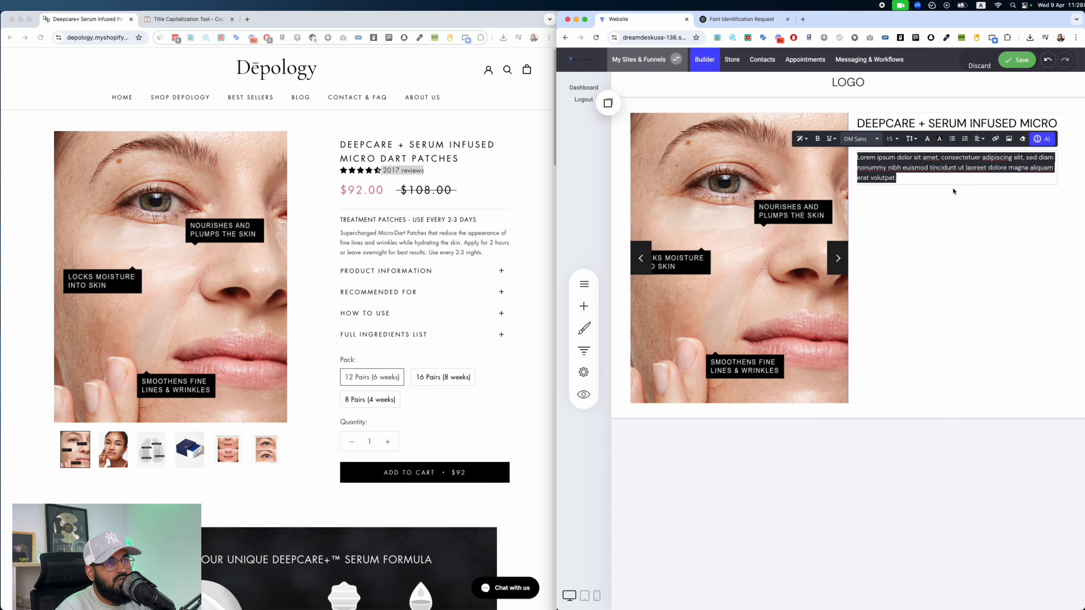
{"action": "type", "text": "2017 reviews"}
Step: Search Google for "star icon black" in a new tab and copy the ★ character from the question about its alt code
{"action": "key", "text": "super+t"}
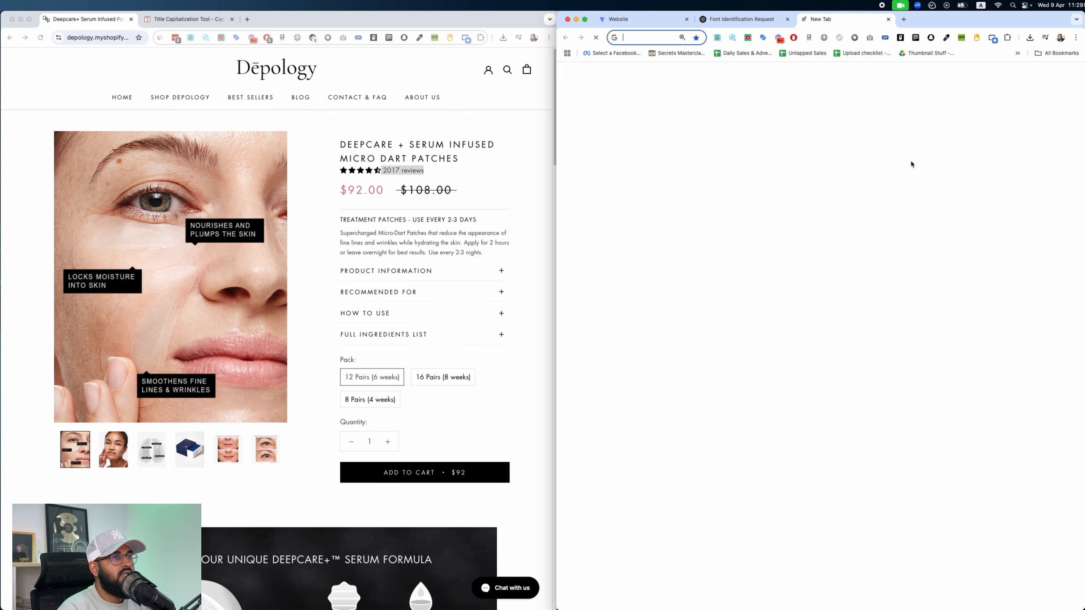
{"action": "type", "text": "star icon "}
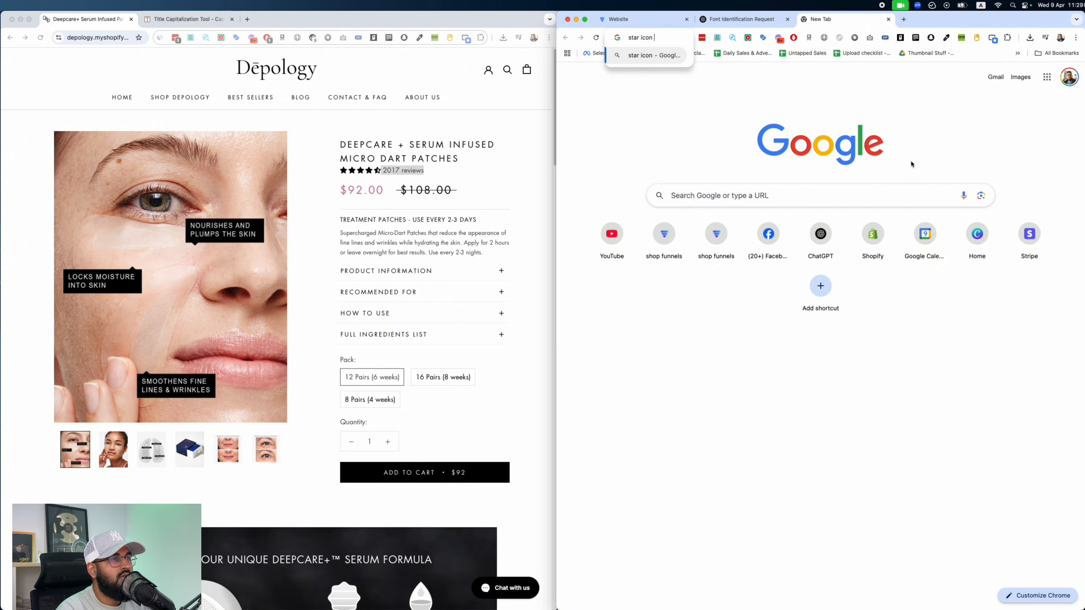
{"action": "type", "text": "black"}
{"action": "key", "text": "Return"}
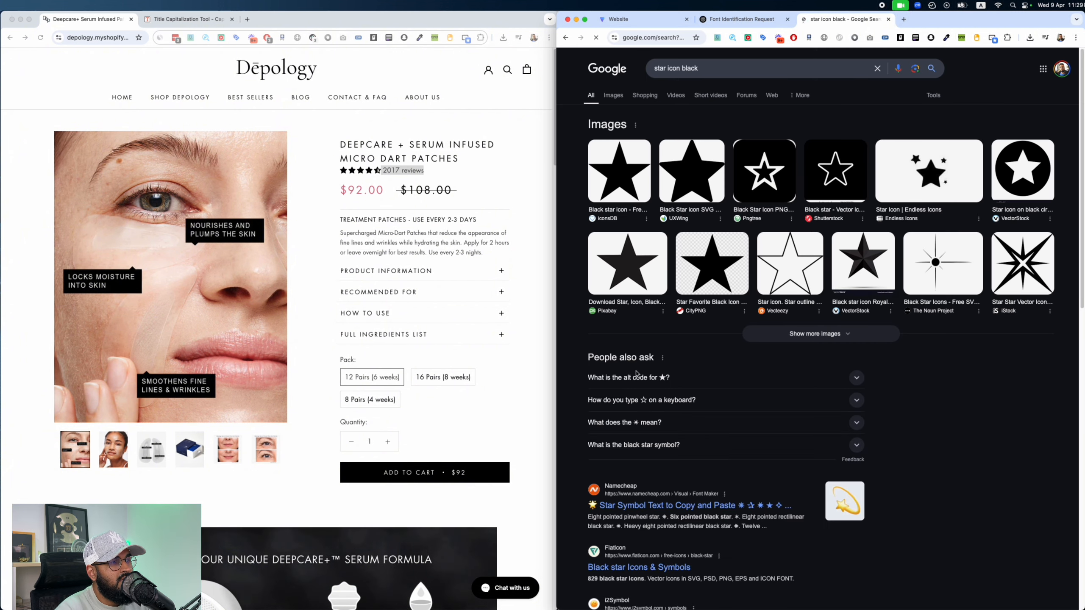
{"action": "scroll", "coordinate": [642, 356], "scroll_direction": "down", "scroll_amount": 2}
{"action": "left_click", "coordinate": [668, 302]}
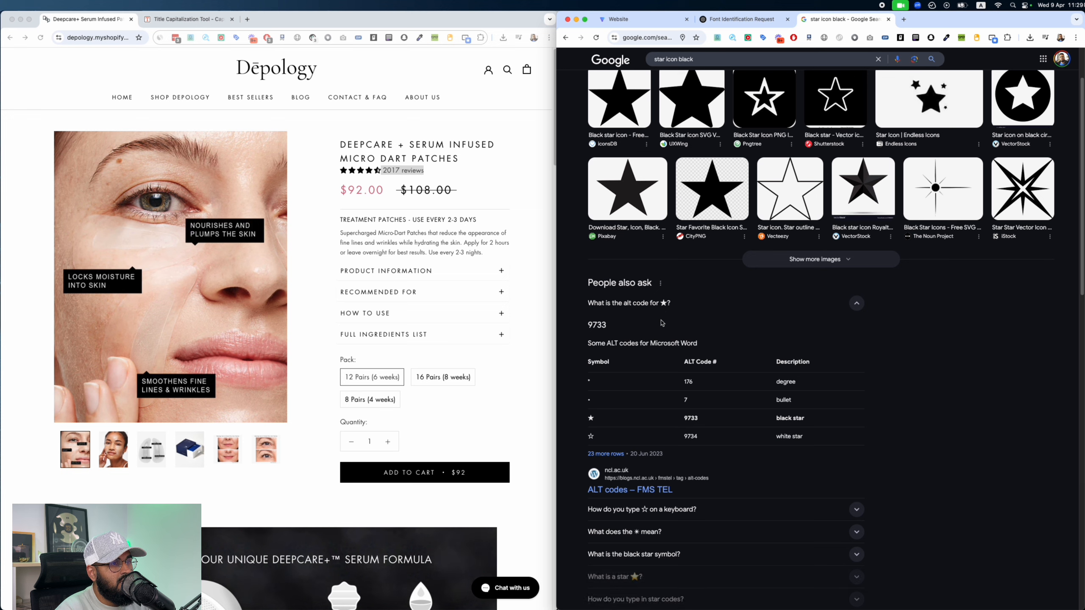
{"action": "left_click", "coordinate": [667, 304]}
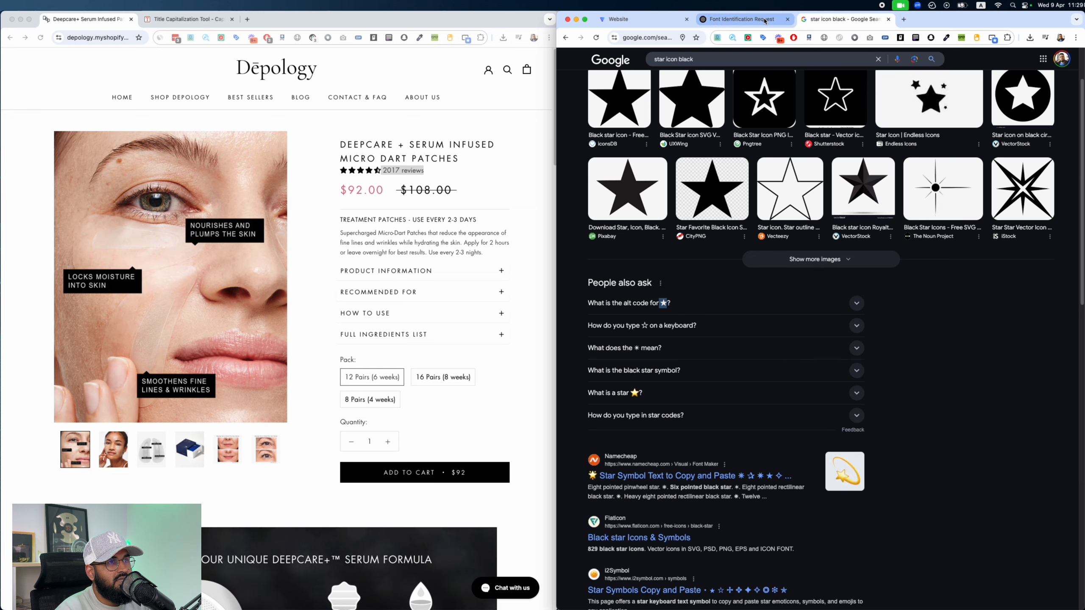
Step: Return to the Website builder and insert ★★★★ before "2017 reviews" below the product title
{"action": "left_click", "coordinate": [743, 19]}
{"action": "left_click", "coordinate": [636, 20]}
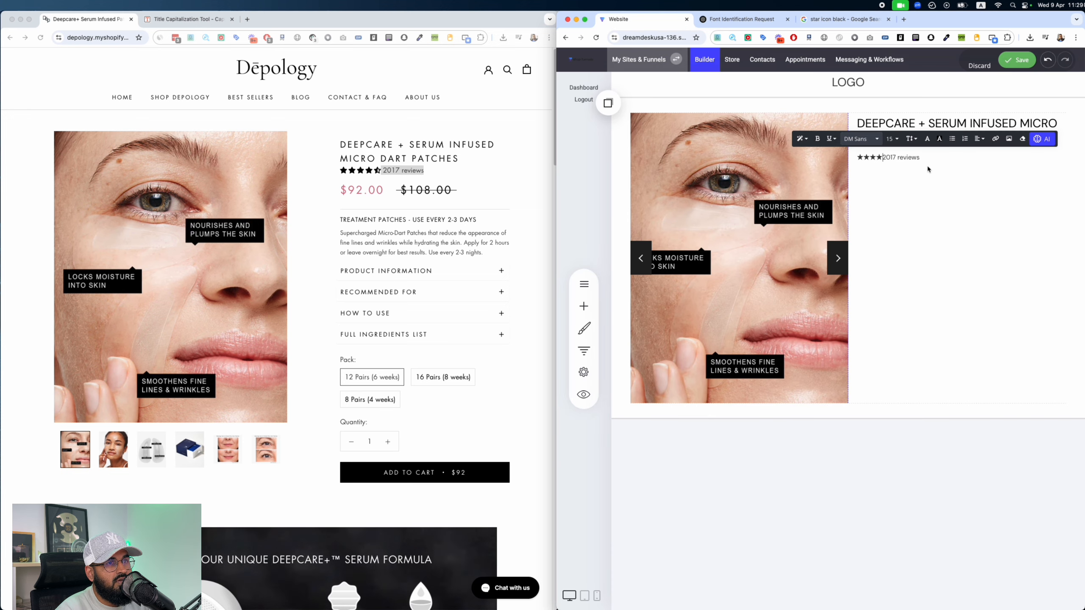
{"action": "left_click", "coordinate": [922, 210]}
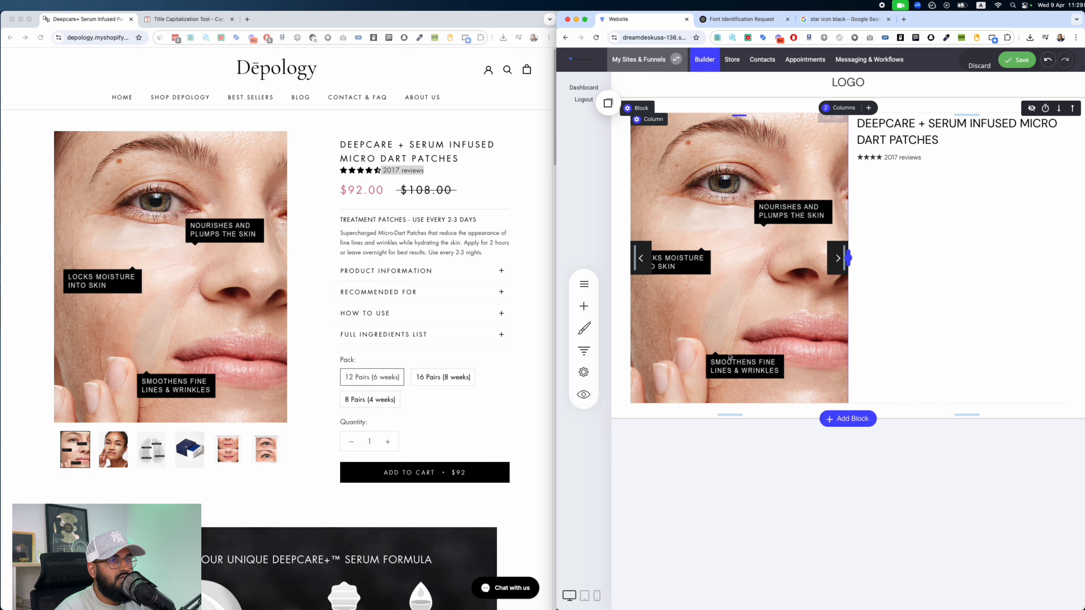
Step: Place a copied product title text below the reviews line and replace its content with "$92.00" from the Depology page
{"action": "left_click", "coordinate": [607, 103]}
{"action": "left_click_drag", "start_coordinate": [652, 183], "coordinate": [950, 182]}
{"action": "left_click", "coordinate": [415, 202]}
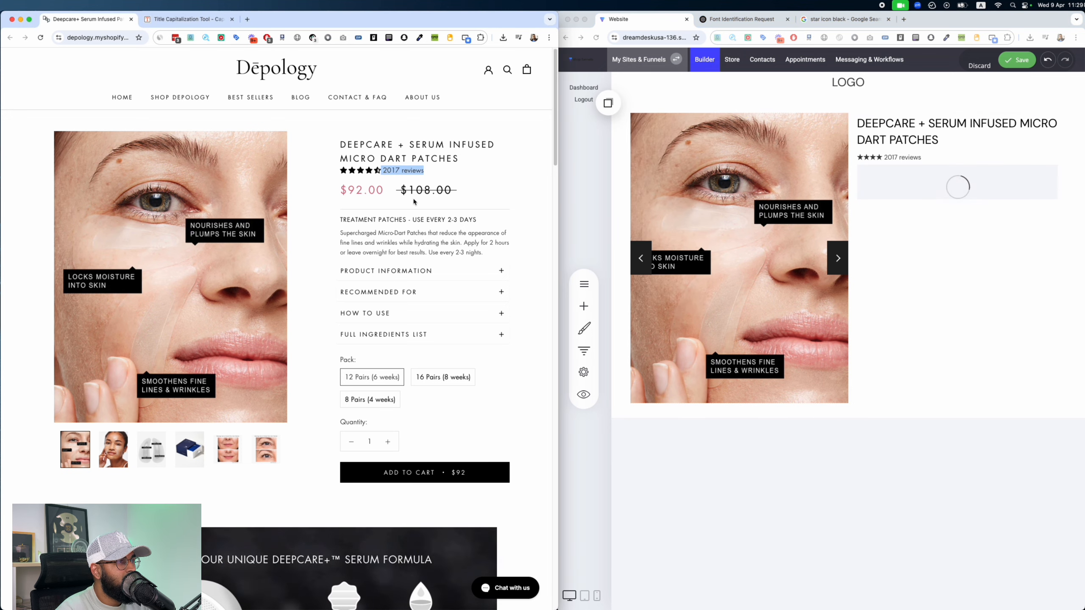
{"action": "left_click_drag", "start_coordinate": [417, 203], "coordinate": [340, 190]}
{"action": "key", "text": "cmd+c"}
{"action": "left_click", "coordinate": [894, 205]}
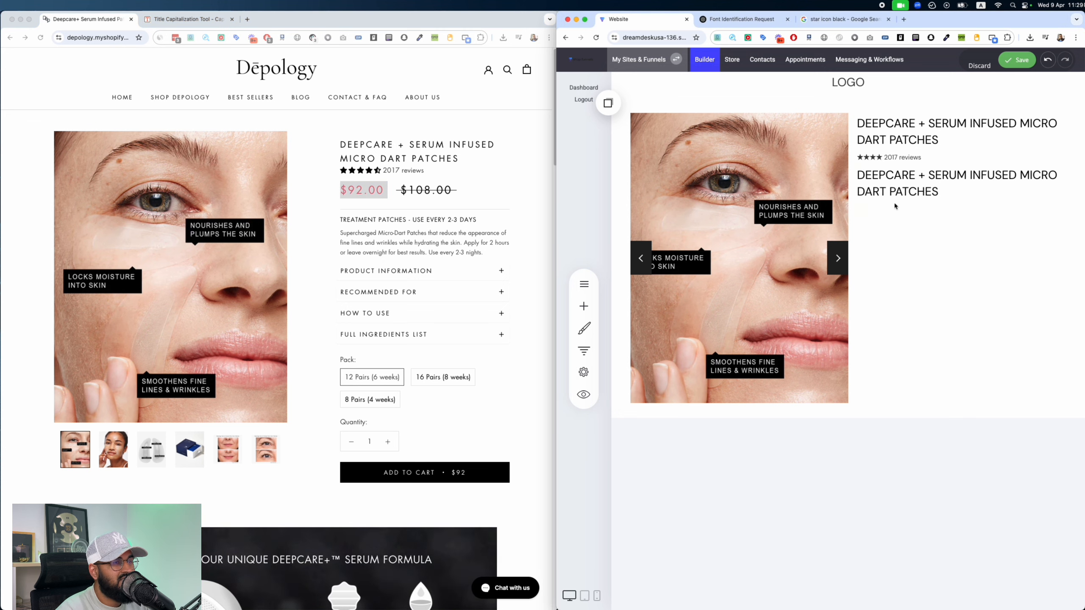
{"action": "triple_click", "coordinate": [936, 191]}
{"action": "key", "text": "cmd+v"}
Step: Add the original price "$108.00" after $92.00 on the same line
{"action": "left_click", "coordinate": [456, 193]}
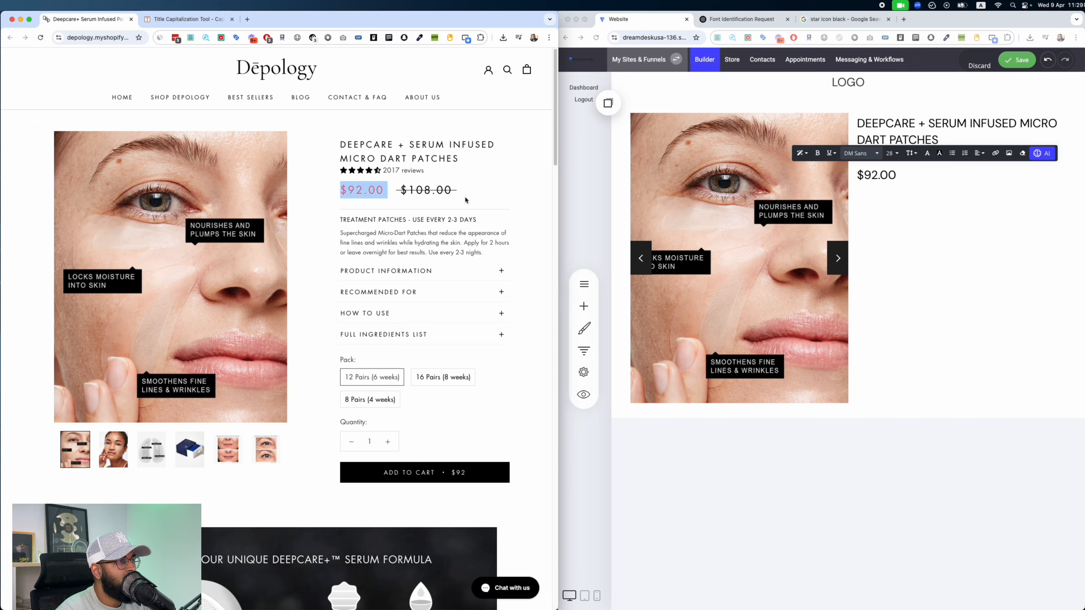
{"action": "left_click_drag", "start_coordinate": [453, 191], "coordinate": [398, 193]}
{"action": "left_click", "coordinate": [931, 179]}
{"action": "type", "text": "$108.00"}
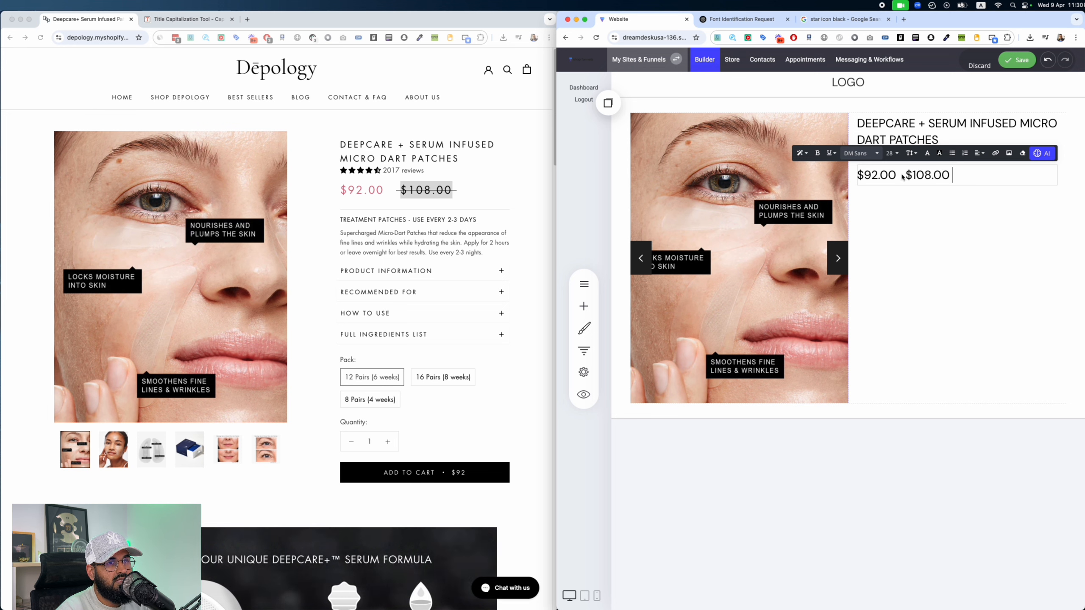
Step: Apply strikethrough to the $108.00 price
{"action": "left_click_drag", "start_coordinate": [903, 176], "coordinate": [993, 178]}
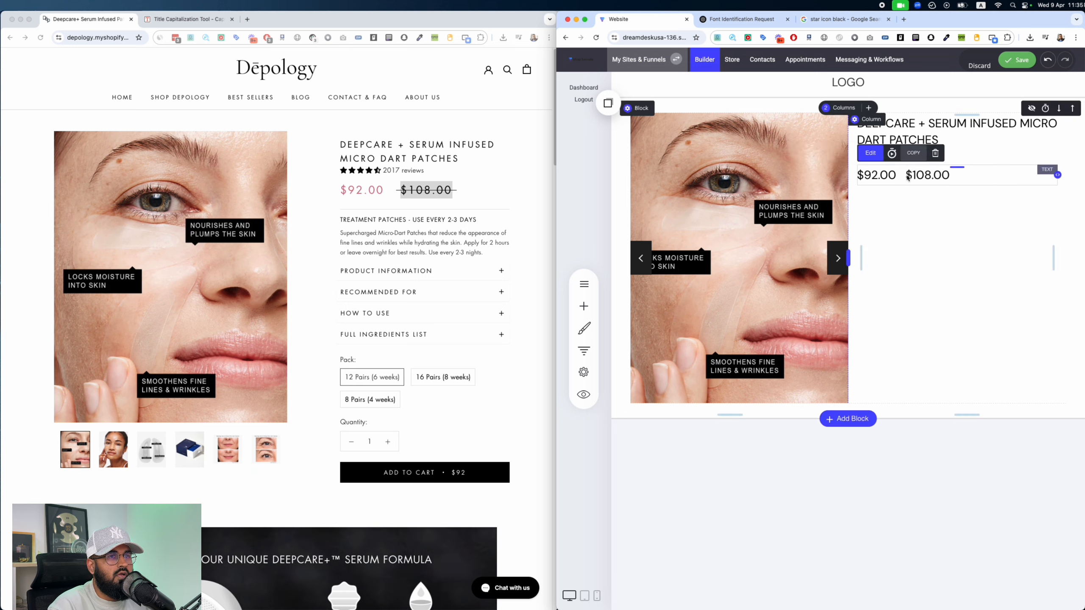
{"action": "left_click", "coordinate": [910, 175]}
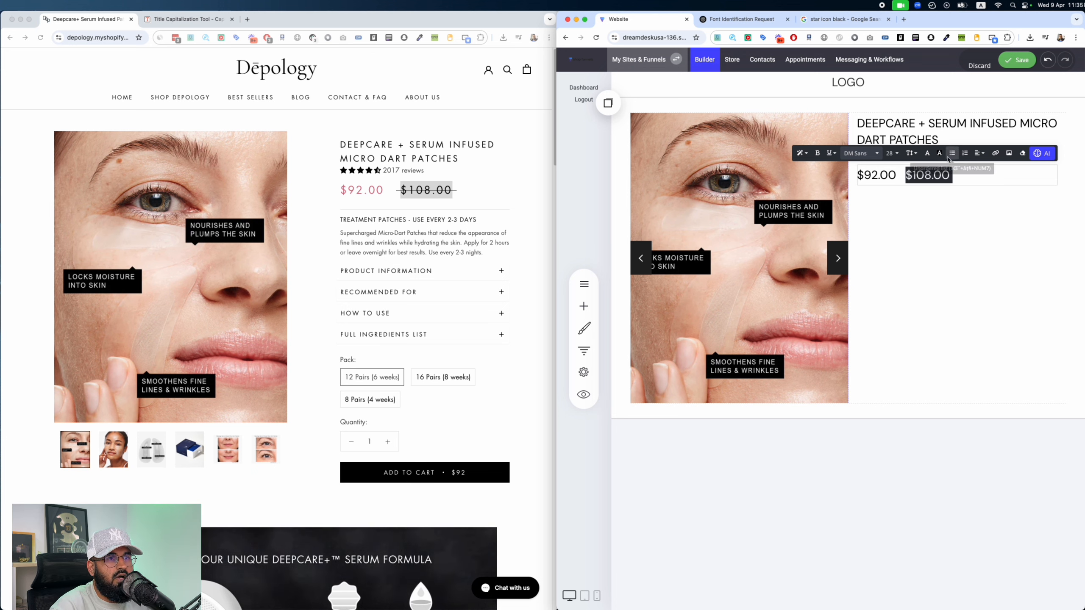
{"action": "left_click", "coordinate": [831, 153]}
{"action": "left_click", "coordinate": [859, 169]}
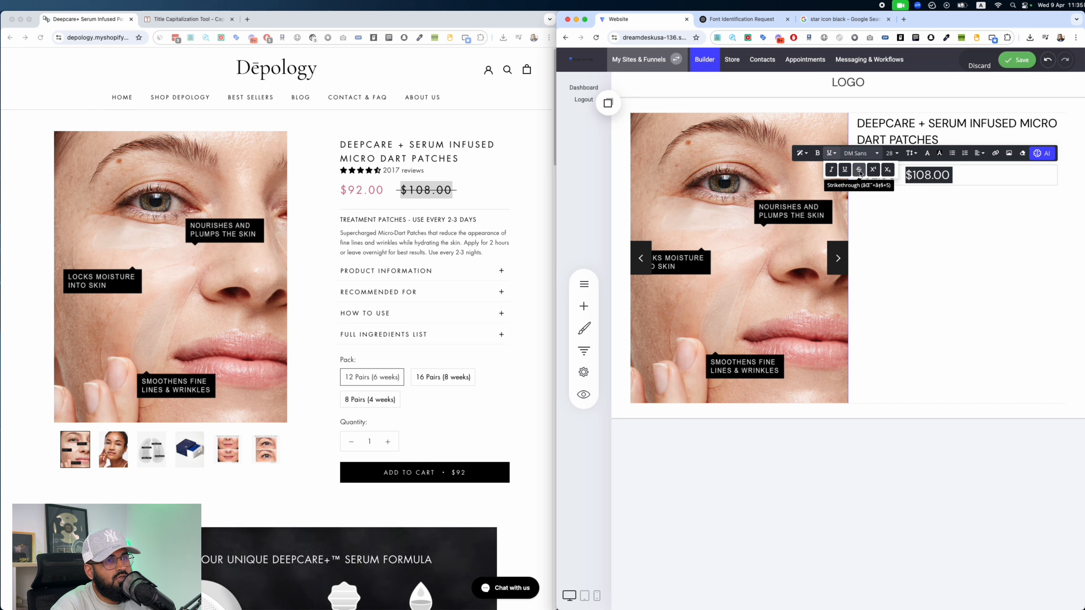
{"action": "left_click", "coordinate": [969, 225]}
Step: Color the $92.00 price dark red and save the page
{"action": "left_click", "coordinate": [893, 175]}
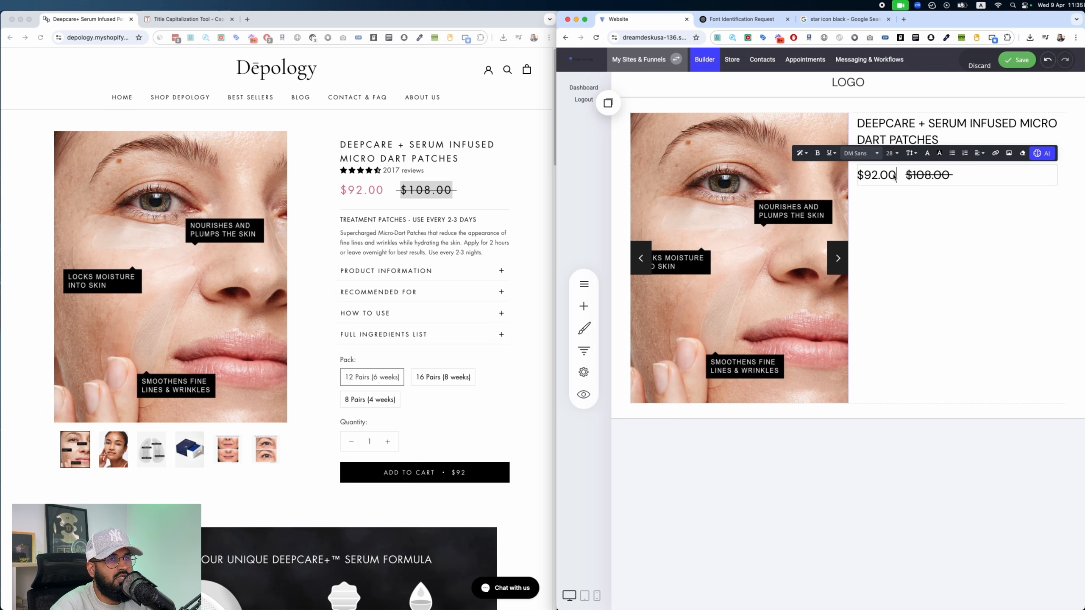
{"action": "left_click", "coordinate": [926, 153]}
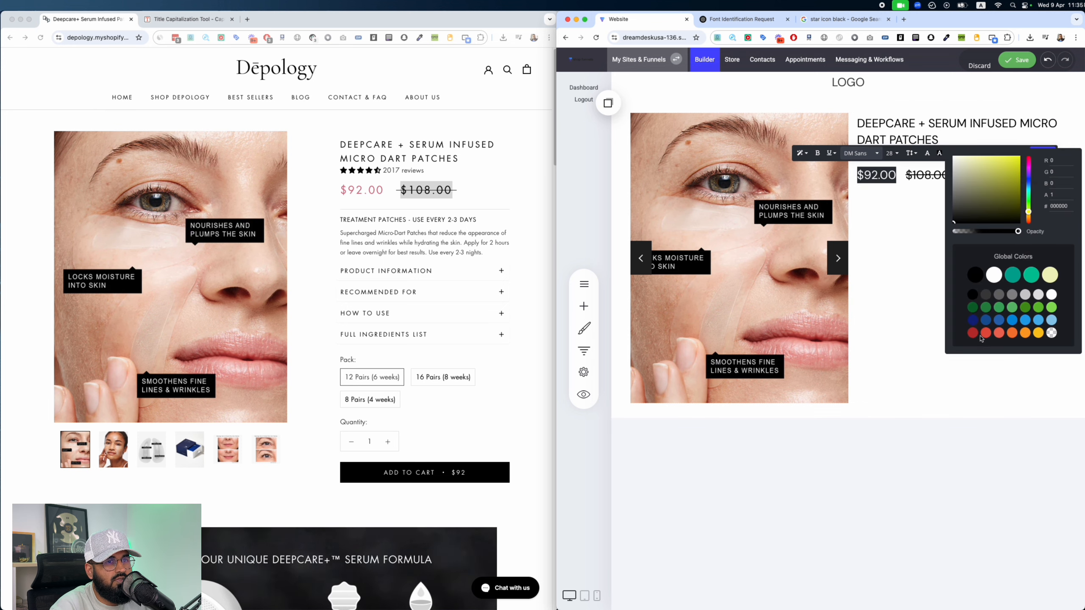
{"action": "left_click", "coordinate": [974, 334]}
{"action": "left_click", "coordinate": [894, 336]}
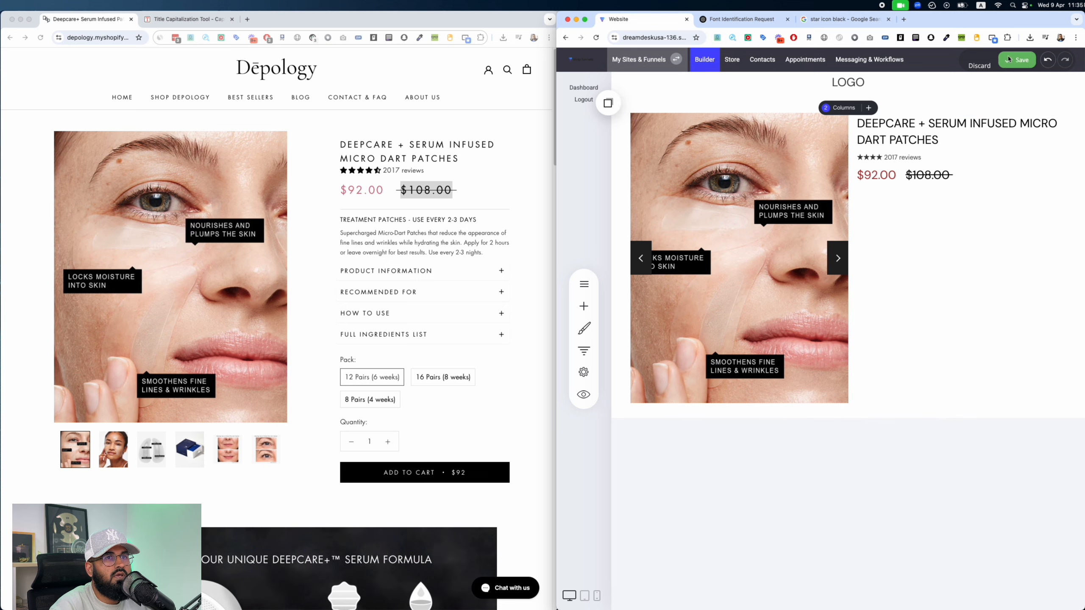
Step: Add a Separator widget below the price line and set its type to Full Width
{"action": "left_click", "coordinate": [584, 306]}
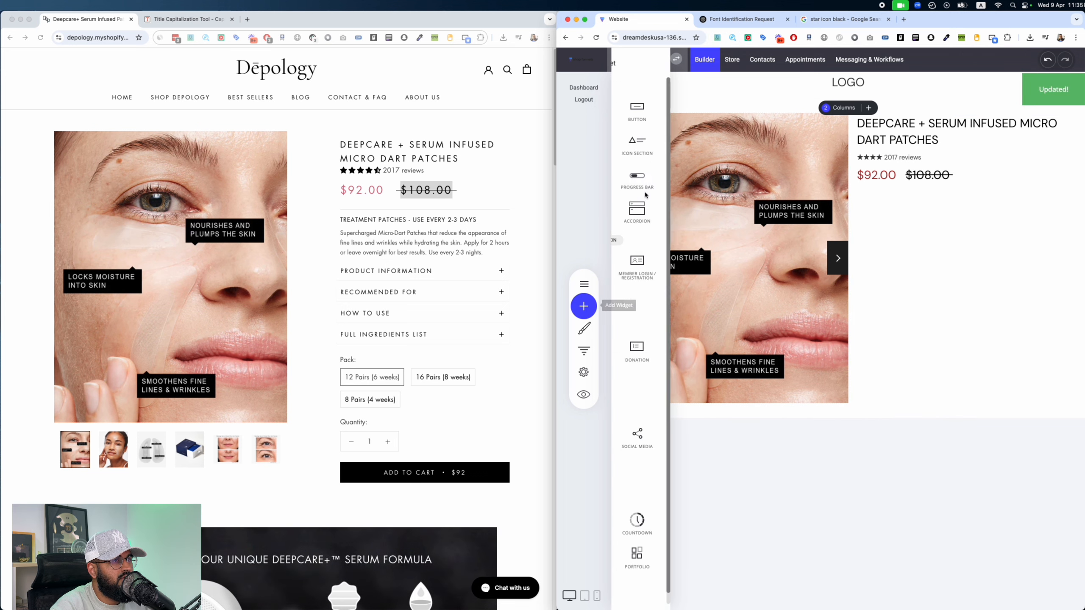
{"action": "left_click_drag", "start_coordinate": [680, 177], "coordinate": [952, 205]}
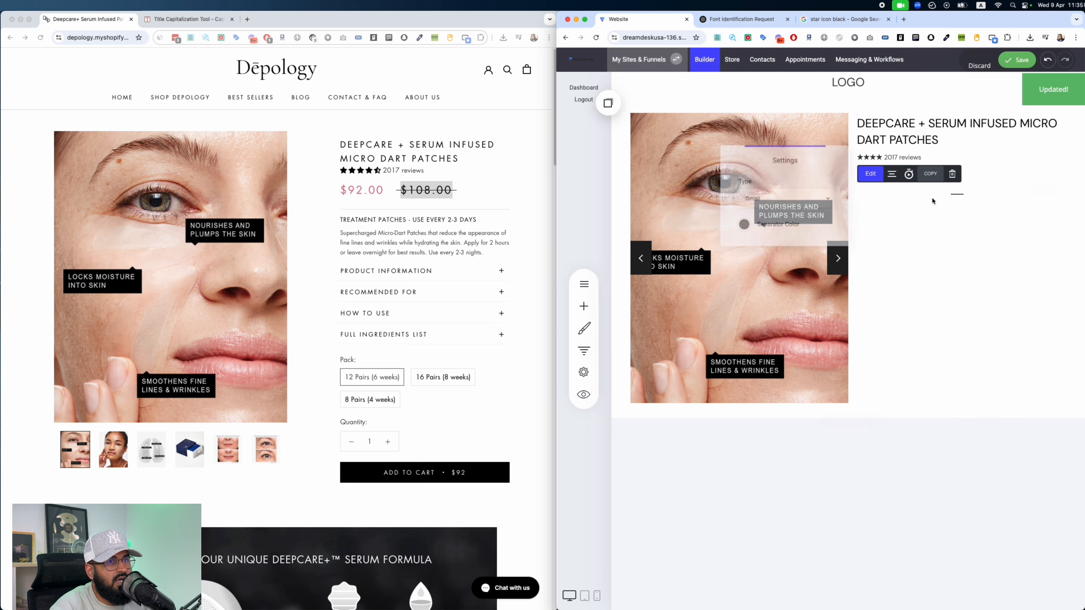
{"action": "left_click", "coordinate": [779, 199]}
{"action": "left_click", "coordinate": [780, 200]}
{"action": "left_click", "coordinate": [777, 199]}
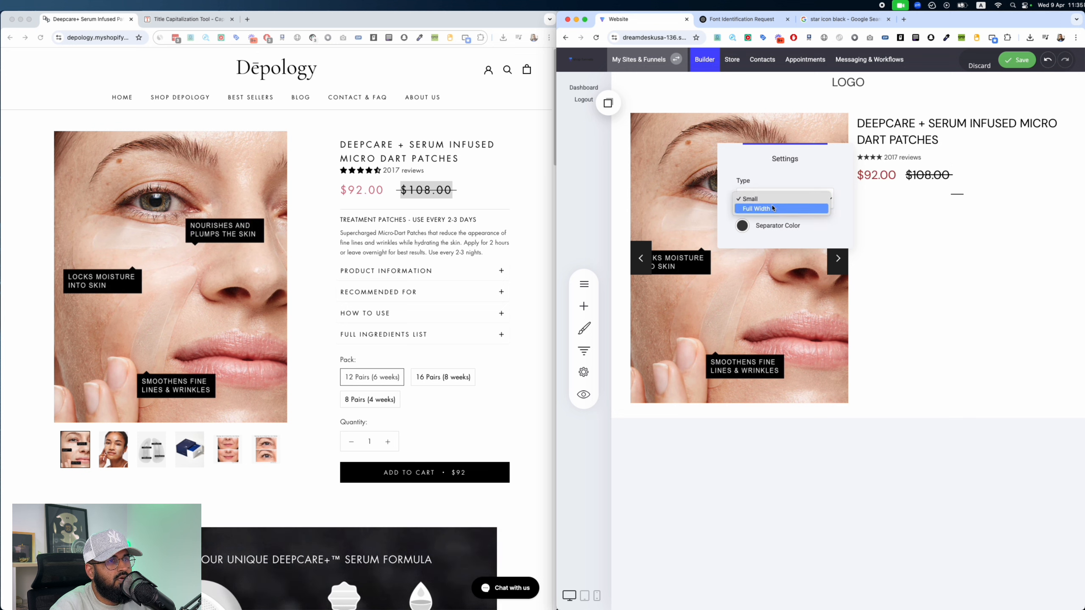
{"action": "left_click", "coordinate": [771, 209]}
Step: Set the separator's color to light gray #E1E1E1 and save the page
{"action": "left_click", "coordinate": [743, 226]}
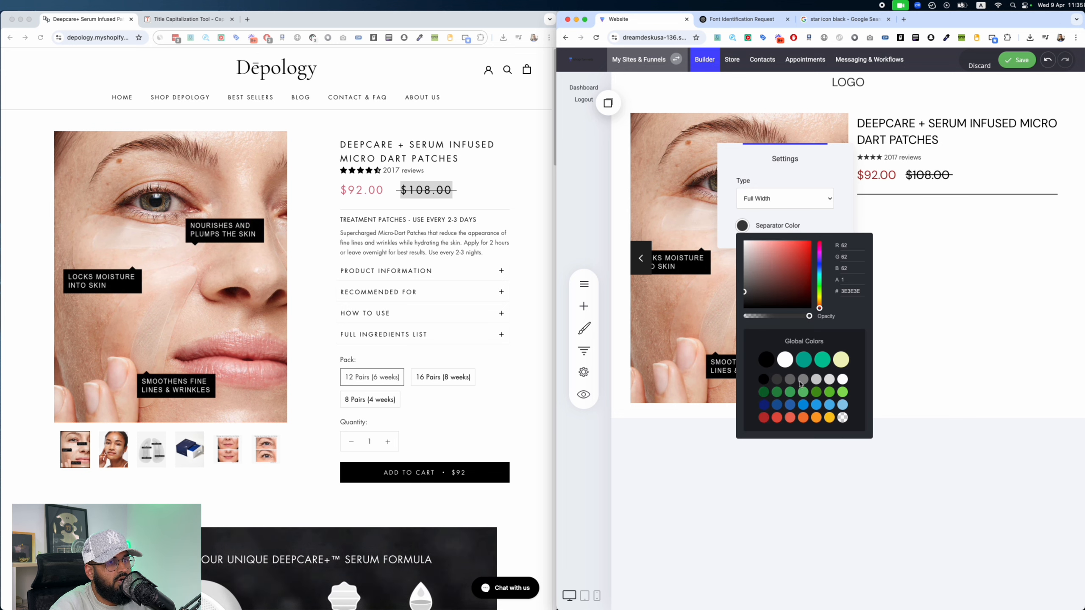
{"action": "left_click", "coordinate": [801, 380]}
{"action": "left_click", "coordinate": [816, 380]}
{"action": "left_click", "coordinate": [829, 379]}
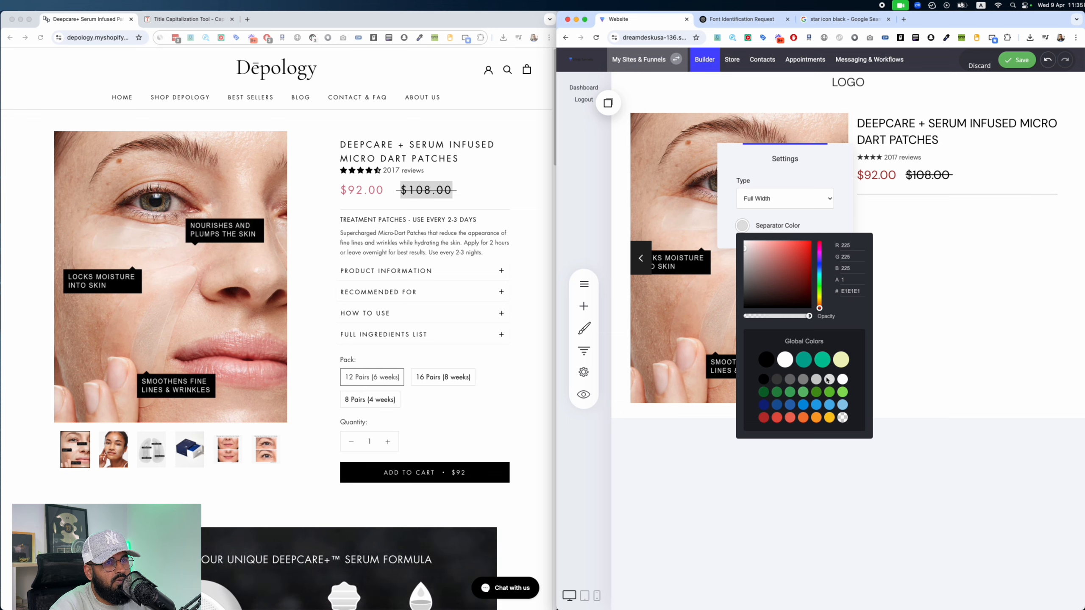
{"action": "left_click", "coordinate": [978, 288]}
{"action": "left_click", "coordinate": [1018, 66]}
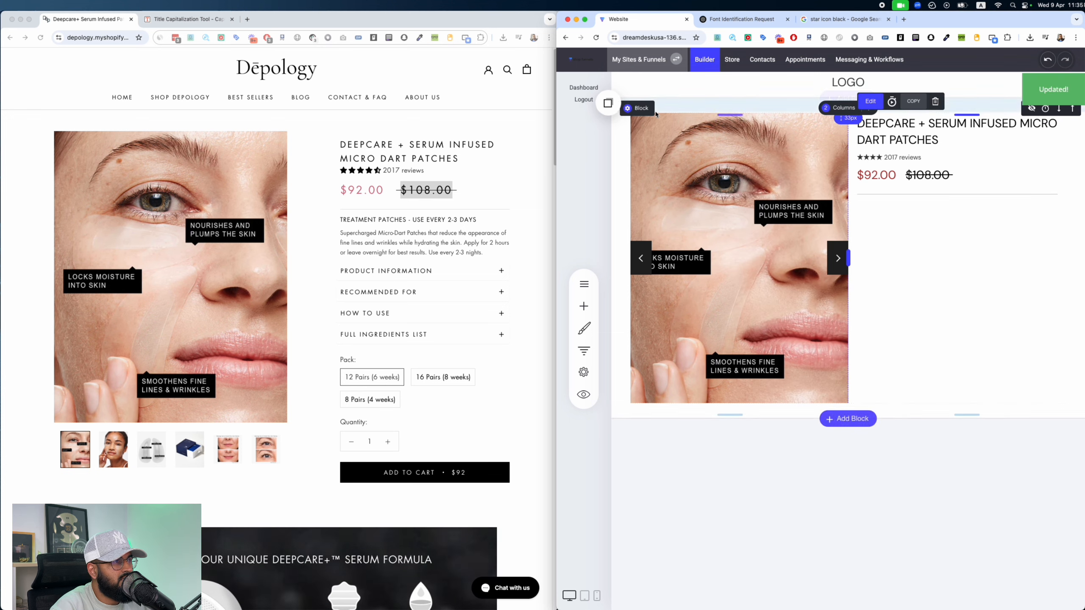
Step: Place the copied title text below the separator and replace its content with "TREATMENT PATCHES - USE EVERY 2-3 DAYS"
{"action": "left_click", "coordinate": [621, 109]}
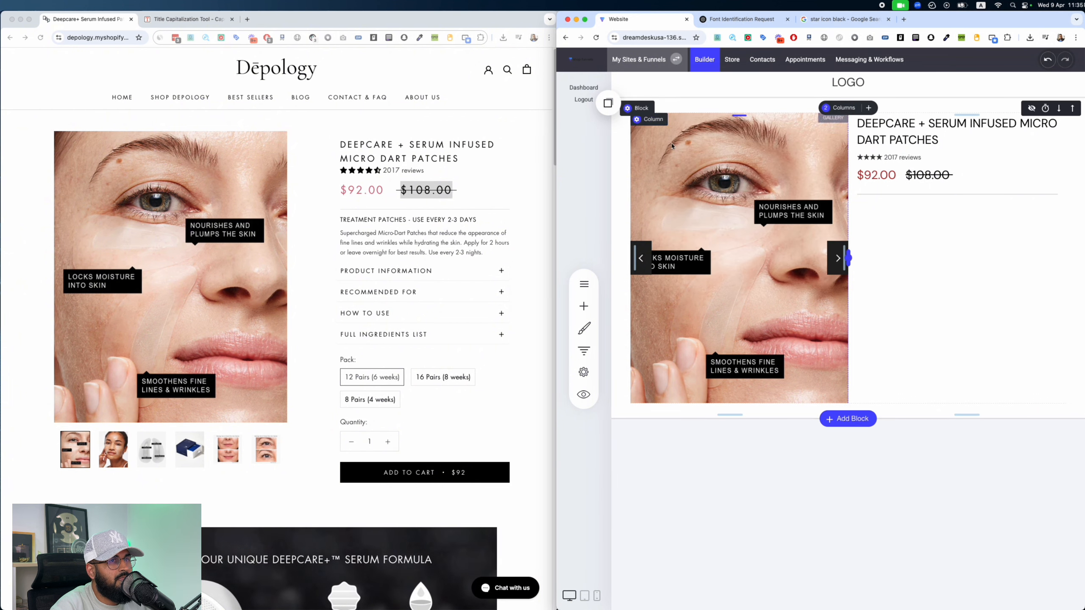
{"action": "left_click", "coordinate": [608, 103]}
{"action": "left_click_drag", "start_coordinate": [633, 174], "coordinate": [952, 220]}
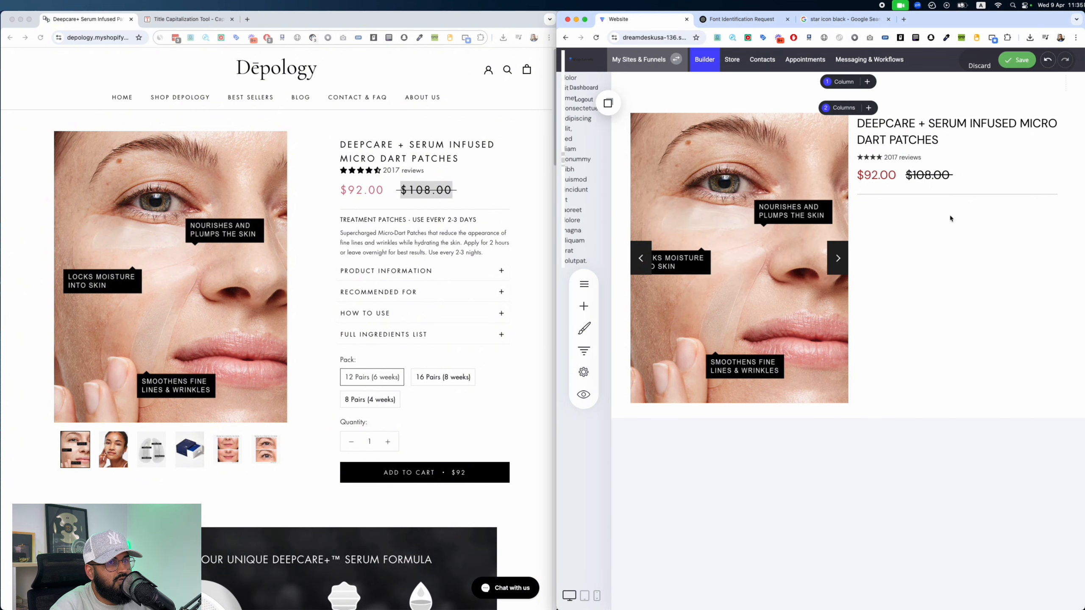
{"action": "left_click_drag", "start_coordinate": [477, 219], "coordinate": [340, 221]}
{"action": "key", "text": "super+c"}
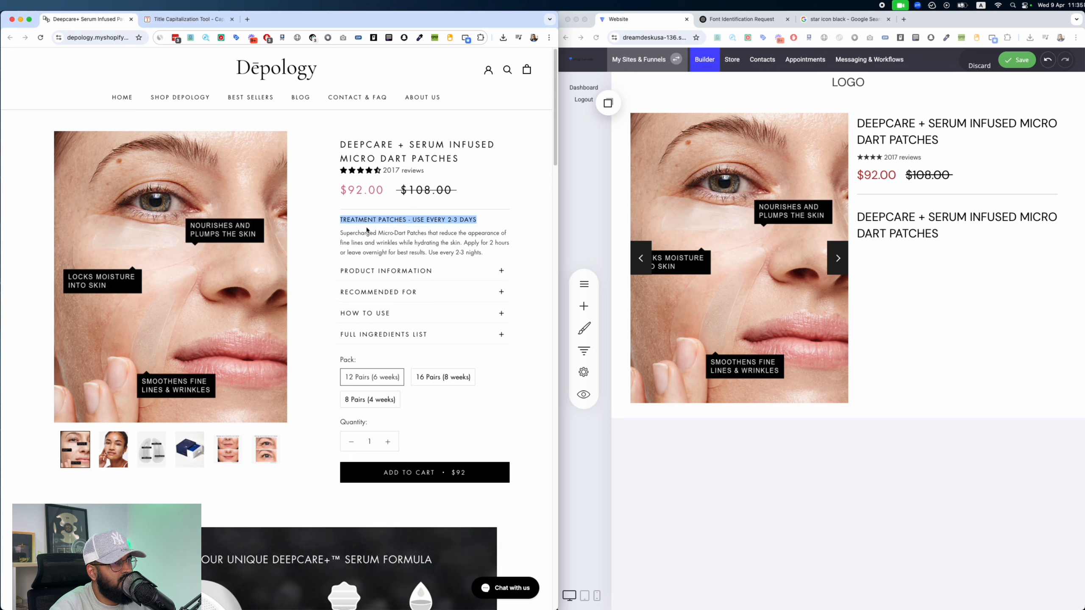
{"action": "left_click", "coordinate": [908, 234]}
{"action": "key", "text": "super+a"}
{"action": "key", "text": "super+v"}
Step: Set the font size of the "TREATMENT PATCHES - USE EVERY 2-3 DAYS" text to 15
{"action": "key", "text": "super+a"}
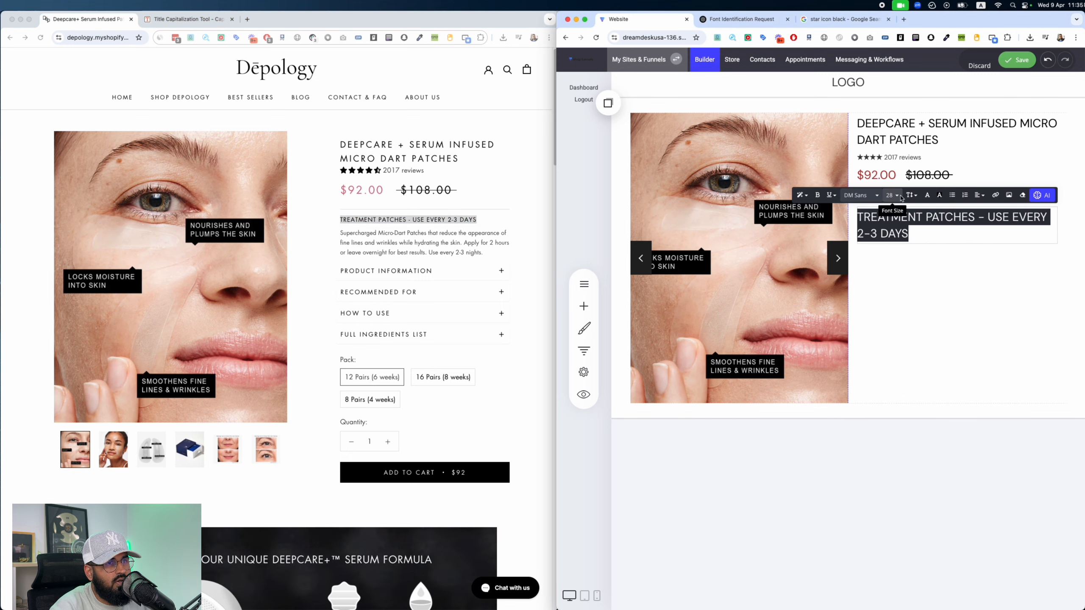
{"action": "left_click", "coordinate": [892, 195]}
{"action": "left_click", "coordinate": [932, 238]}
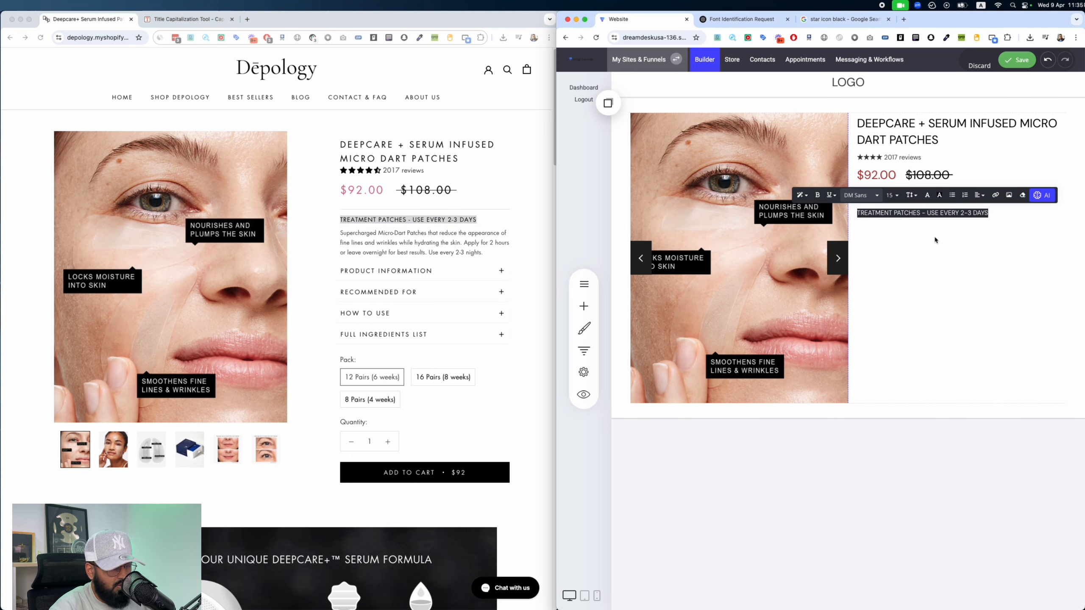
{"action": "left_click", "coordinate": [954, 262]}
Step: Copy the treatment patches text element and place the copy directly below the original
{"action": "left_click_drag", "start_coordinate": [483, 253], "coordinate": [340, 233]}
{"action": "left_click", "coordinate": [916, 212]}
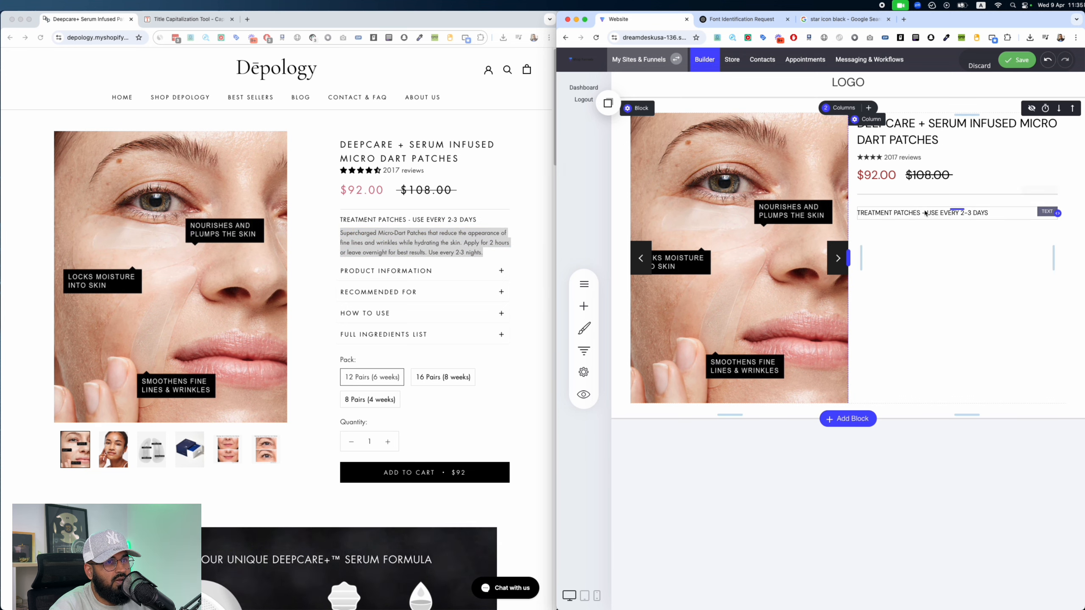
{"action": "left_click", "coordinate": [916, 215]}
{"action": "left_click", "coordinate": [913, 195]}
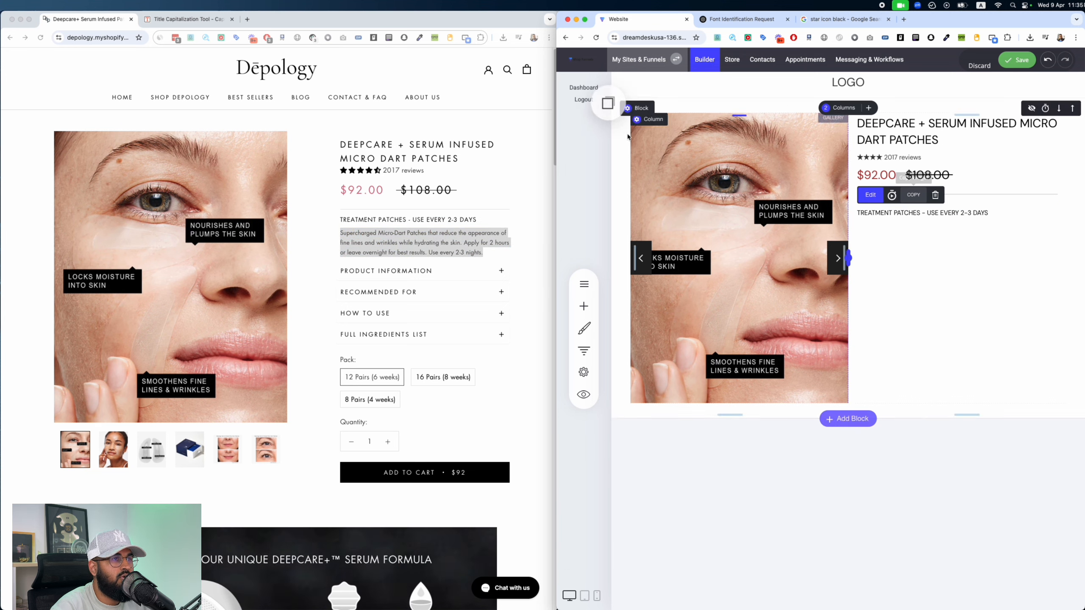
{"action": "left_click", "coordinate": [607, 103]}
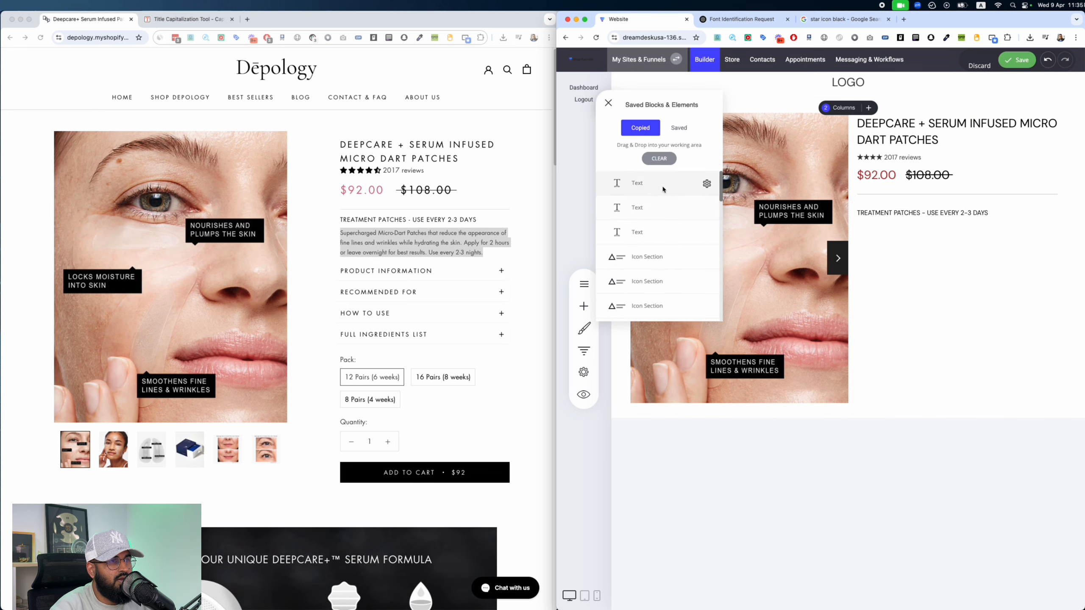
{"action": "left_click_drag", "start_coordinate": [663, 189], "coordinate": [956, 228]}
Step: Replace the duplicated text with the "Supercharged Micro-Dart Patches" description paragraph from the Depology page
{"action": "left_click_drag", "start_coordinate": [485, 253], "coordinate": [341, 233]}
{"action": "key", "text": "super+c"}
{"action": "left_click", "coordinate": [995, 225]}
{"action": "triple_click", "coordinate": [976, 227]}
{"action": "key", "text": "super+v"}
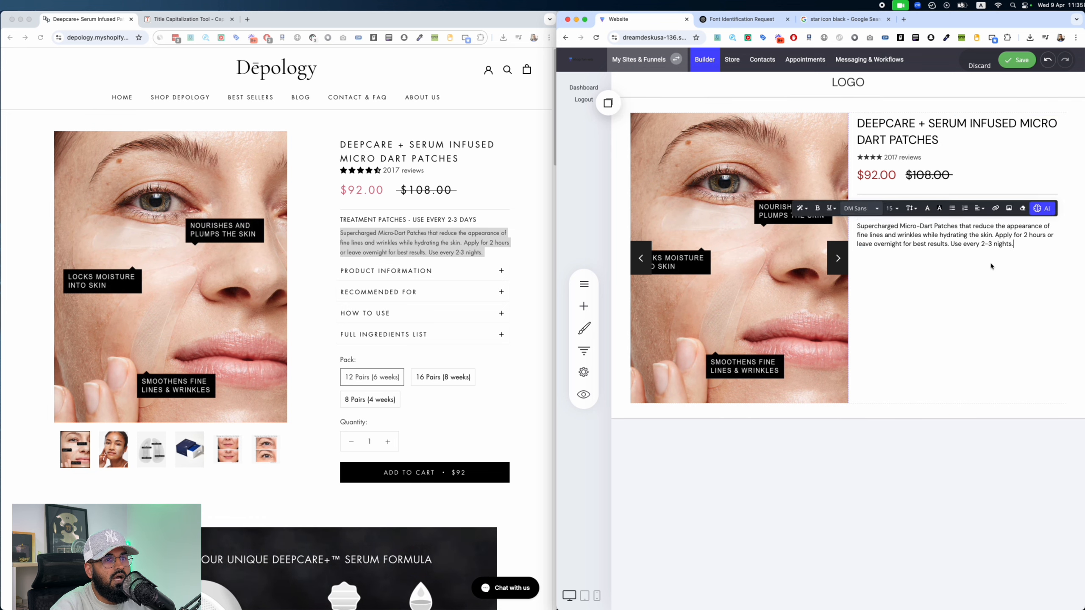
{"action": "left_click", "coordinate": [991, 267]}
Step: Color the description paragraph medium gray using the third gray swatch and save the page
{"action": "left_click", "coordinate": [986, 225]}
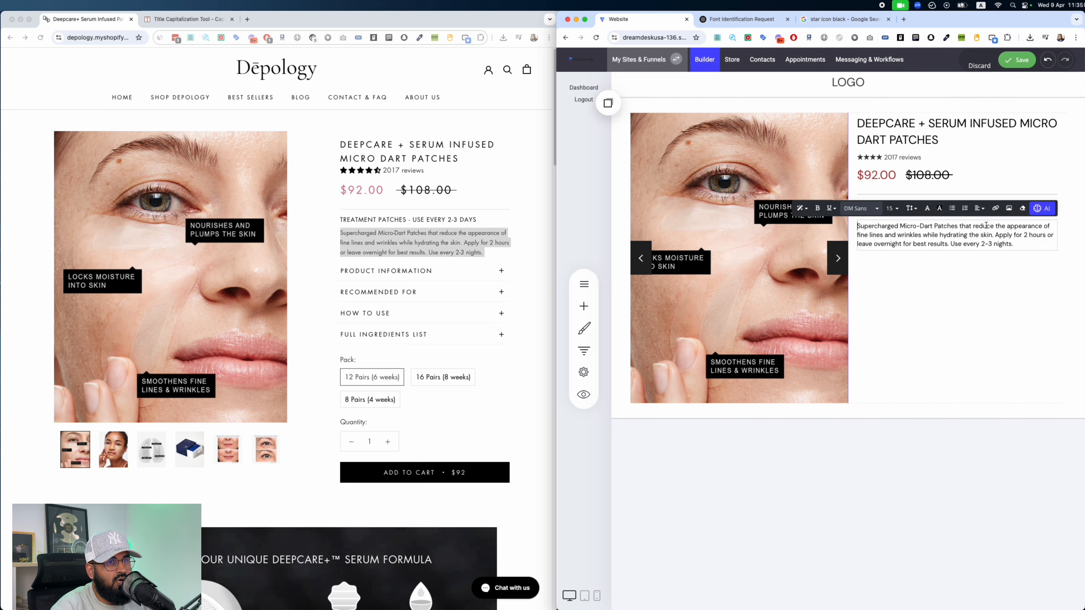
{"action": "triple_click", "coordinate": [986, 225]}
{"action": "left_click", "coordinate": [926, 208]}
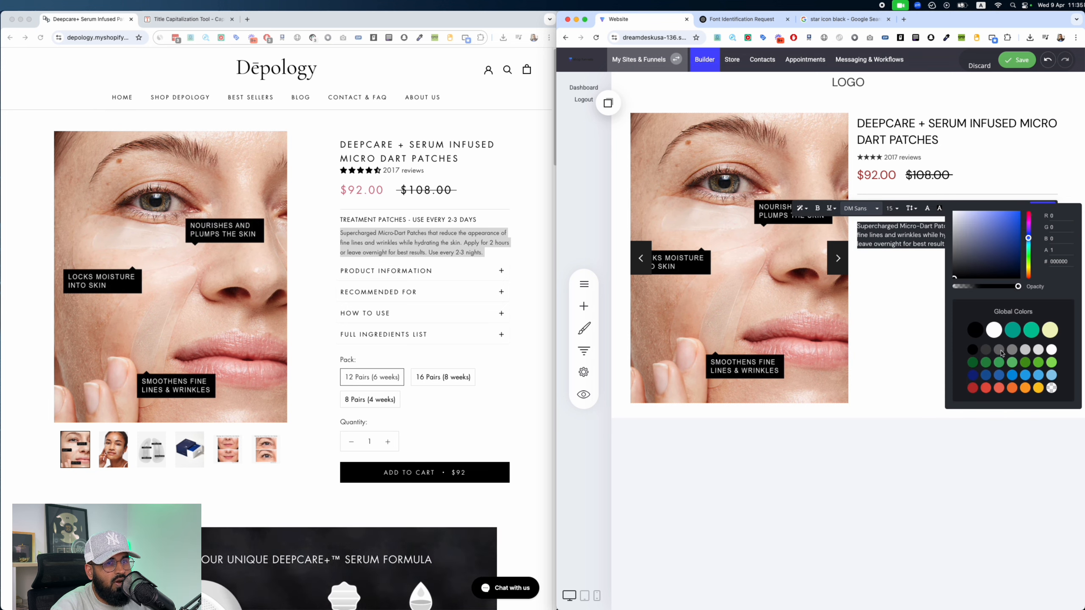
{"action": "left_click", "coordinate": [1001, 351]}
{"action": "left_click", "coordinate": [922, 307]}
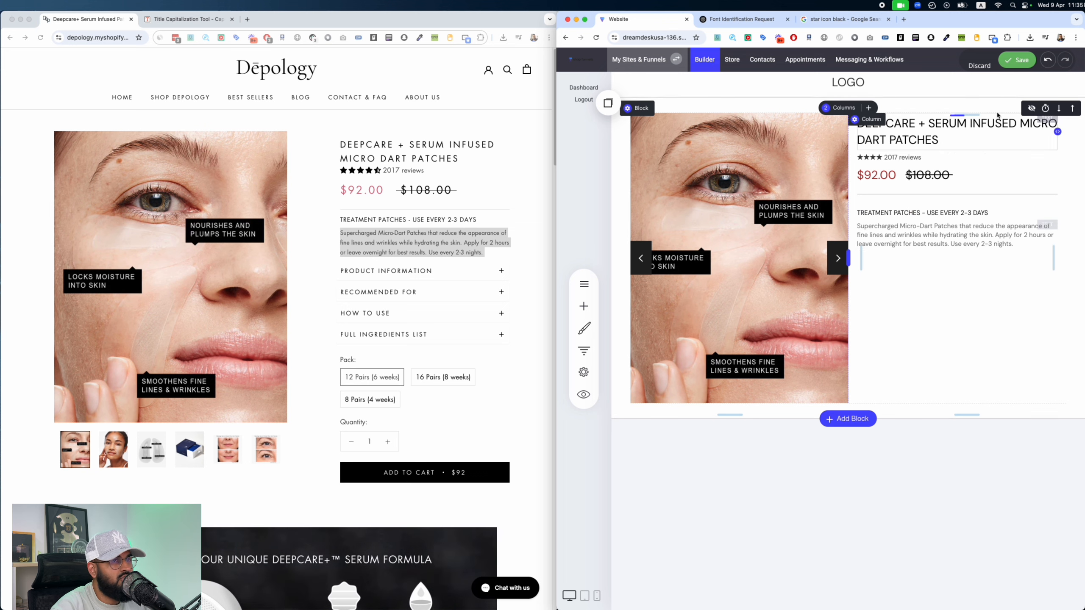
{"action": "left_click", "coordinate": [1016, 59]}
{"action": "left_click", "coordinate": [533, 299]}
{"action": "left_click", "coordinate": [534, 299]}
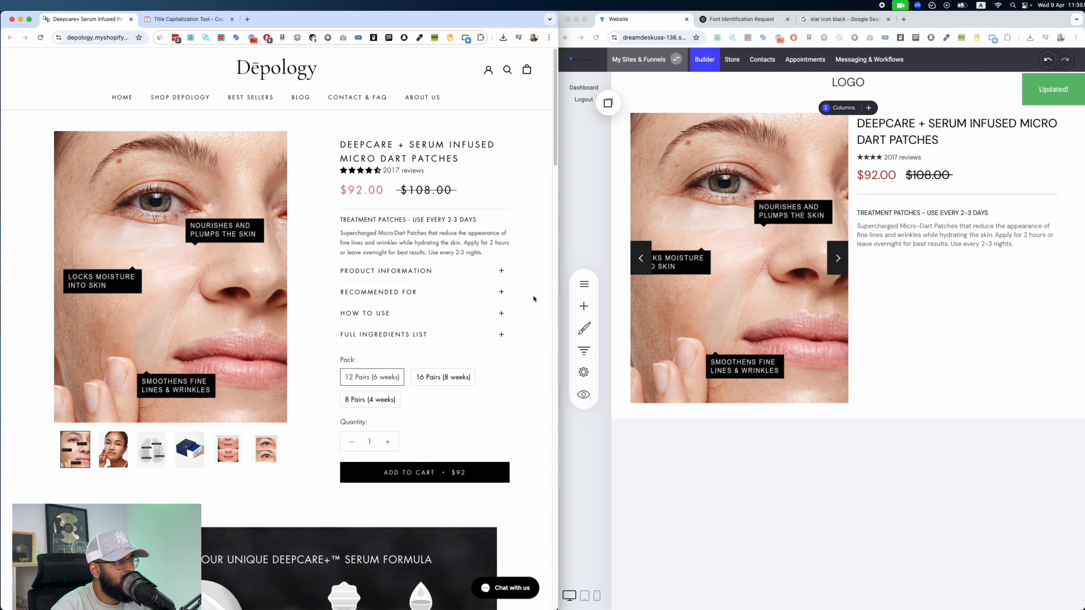
Step: Change the description paragraph to a darker gray using the second gray swatch and save the page
{"action": "triple_click", "coordinate": [909, 245]}
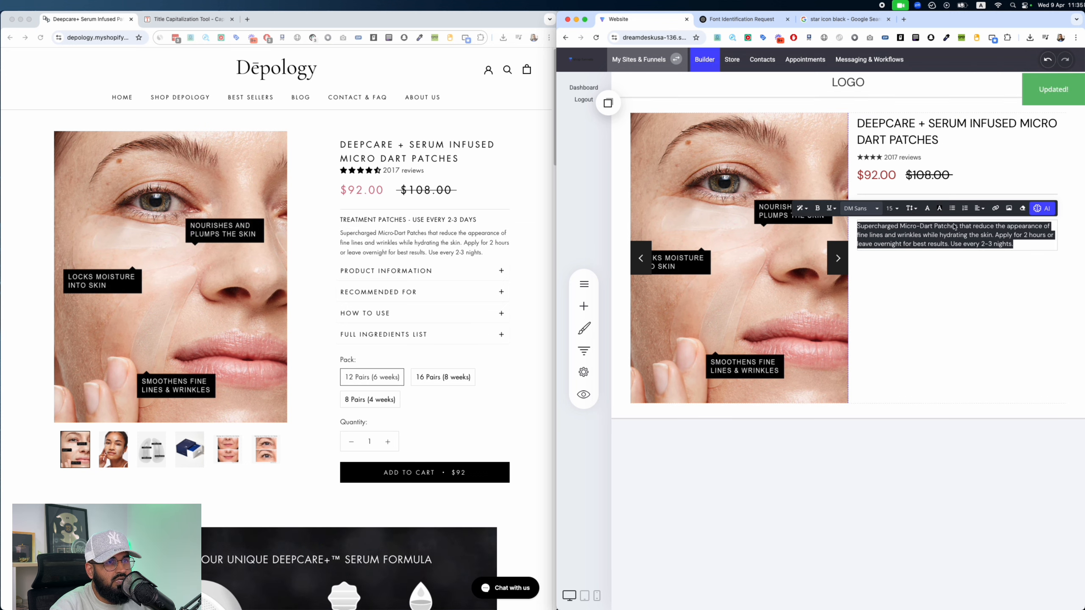
{"action": "left_click", "coordinate": [927, 208]}
{"action": "left_click", "coordinate": [979, 351]}
{"action": "left_click", "coordinate": [912, 332]}
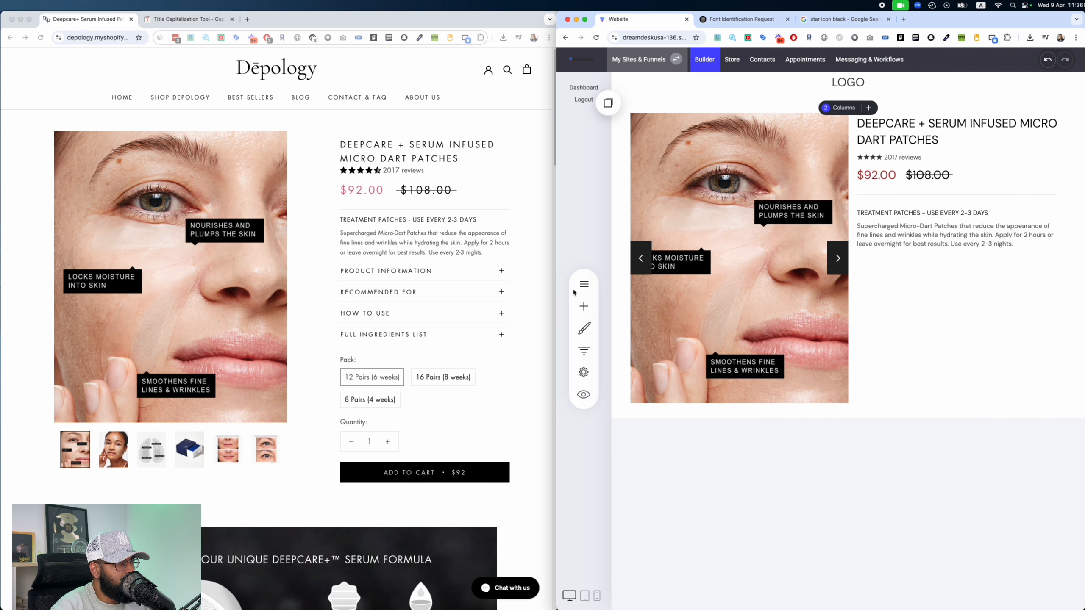
Step: Add an Accordion widget below the description paragraph
{"action": "left_click", "coordinate": [584, 306]}
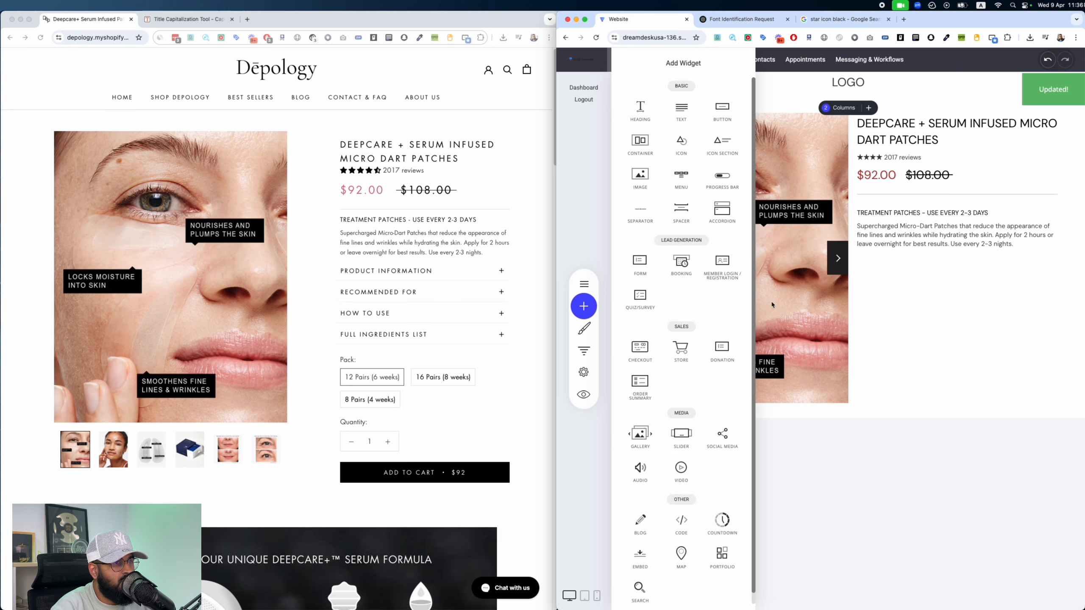
{"action": "left_click_drag", "start_coordinate": [722, 208], "coordinate": [940, 252]}
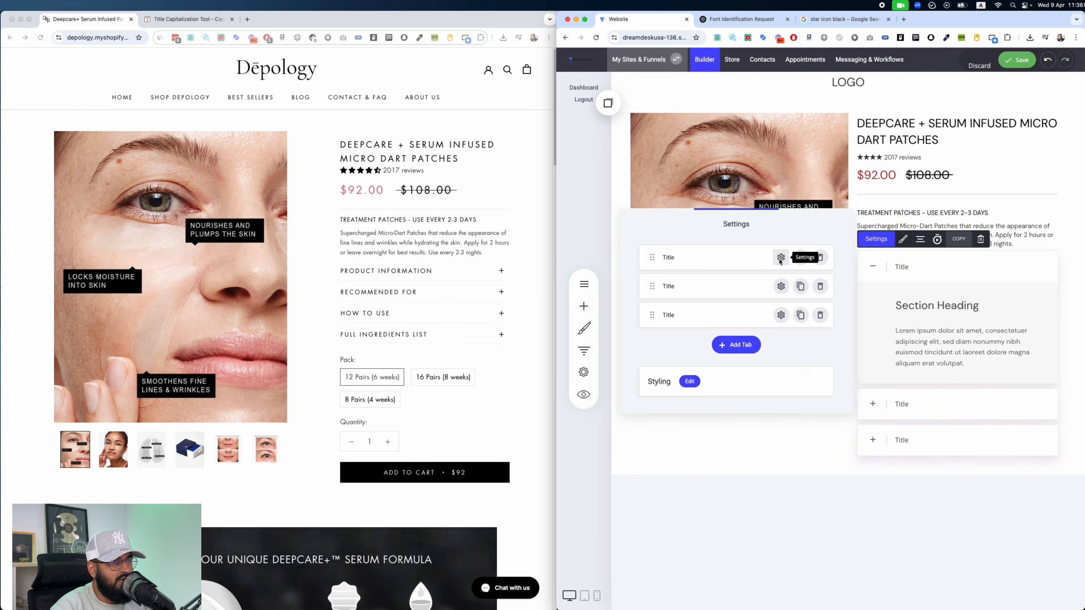
Step: Name the accordion's first tab PRODUCT INFORMATION, matching the first expandable section on the Depology page
{"action": "left_click", "coordinate": [780, 257]}
{"action": "left_click", "coordinate": [454, 275]}
{"action": "left_click", "coordinate": [435, 273]}
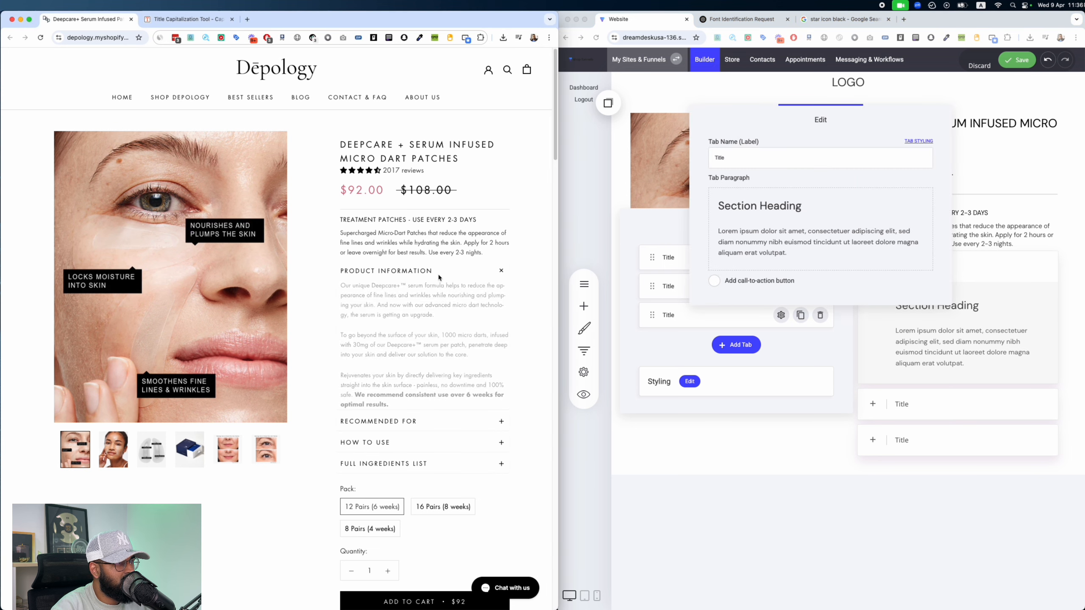
{"action": "left_click", "coordinate": [358, 274]}
{"action": "left_click", "coordinate": [477, 270]}
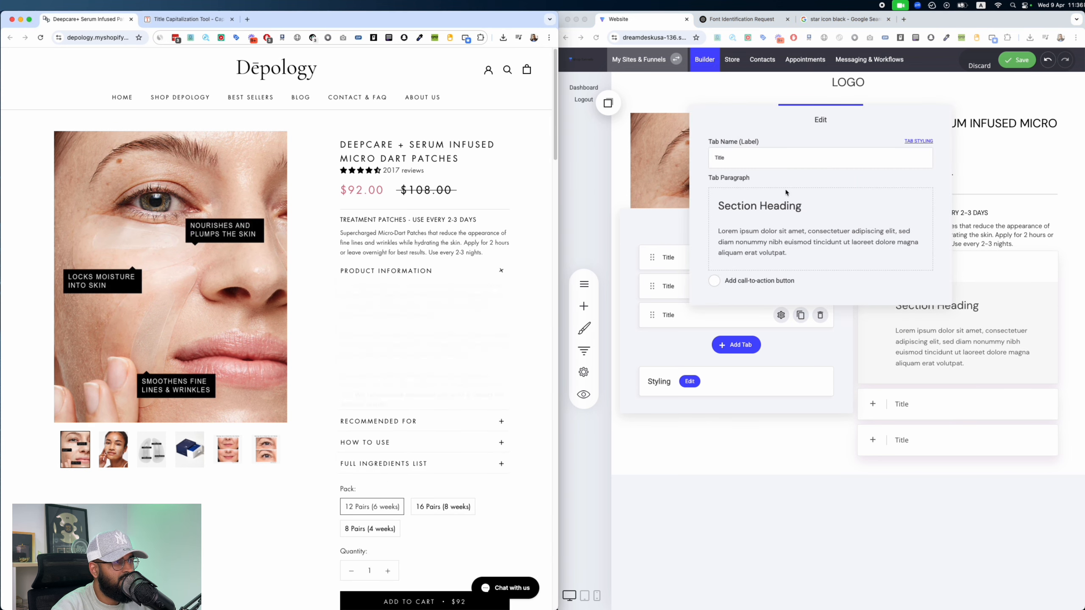
{"action": "left_click", "coordinate": [779, 158]}
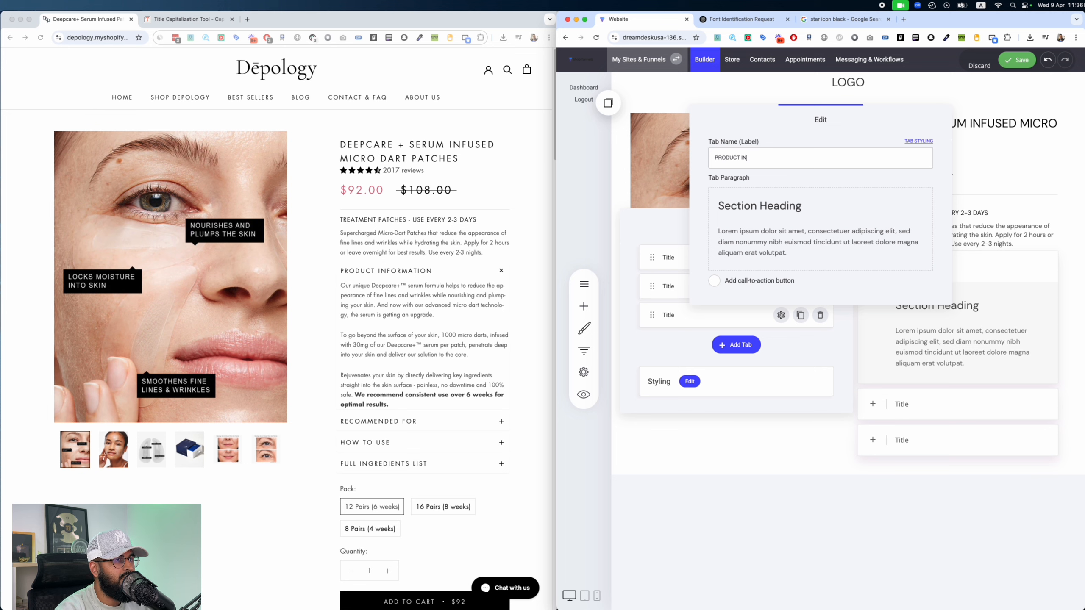
{"action": "left_click", "coordinate": [1016, 320]}
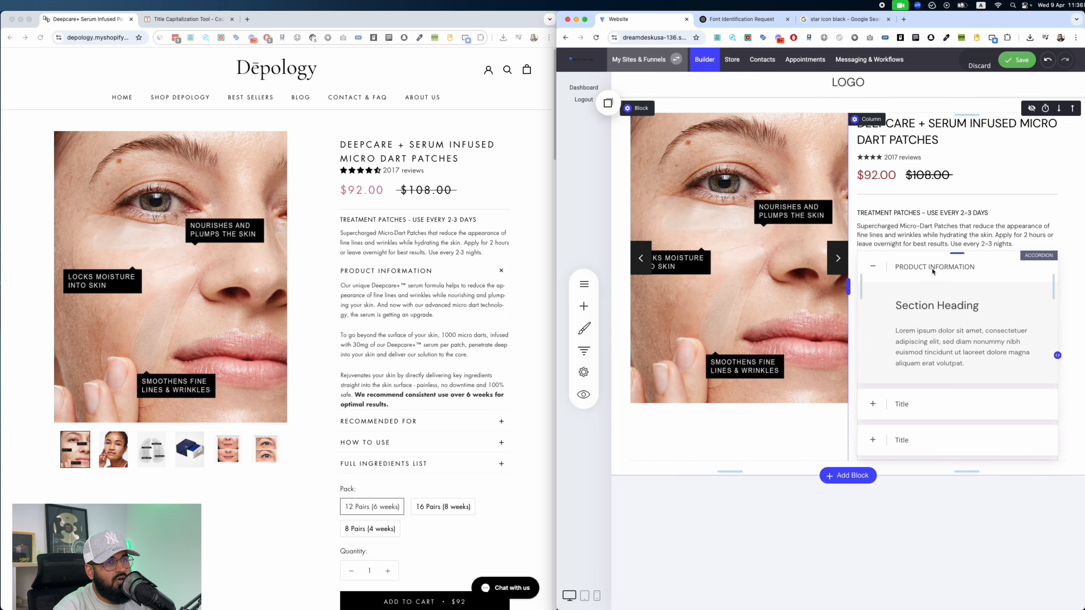
Step: Try Style 1 and Style 2 for the accordion below the description paragraph
{"action": "left_click", "coordinate": [903, 239]}
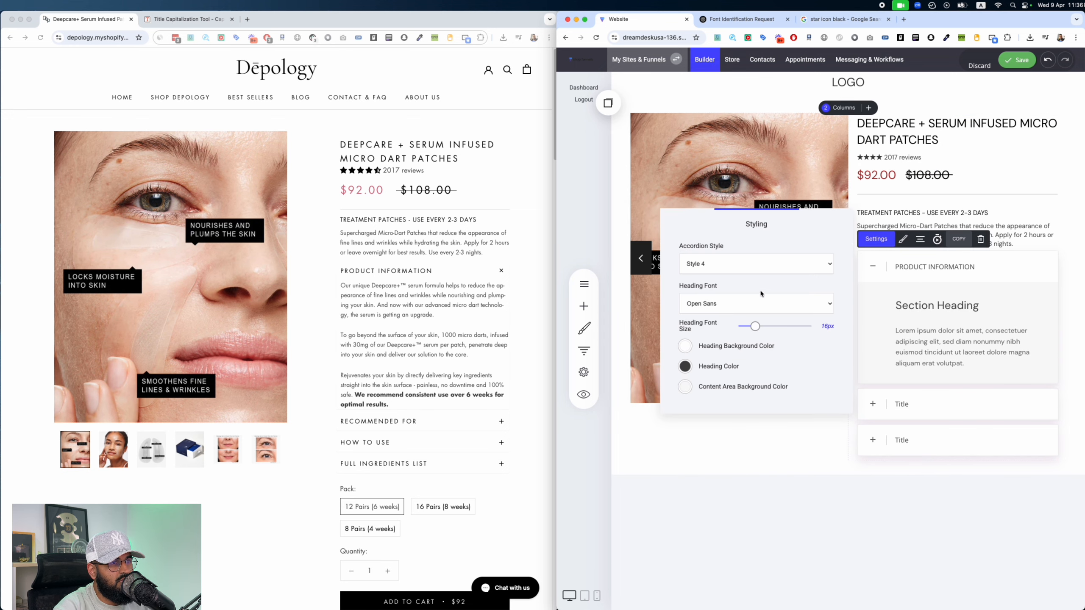
{"action": "left_click", "coordinate": [754, 266]}
{"action": "left_click", "coordinate": [748, 224]}
{"action": "left_click", "coordinate": [772, 267]}
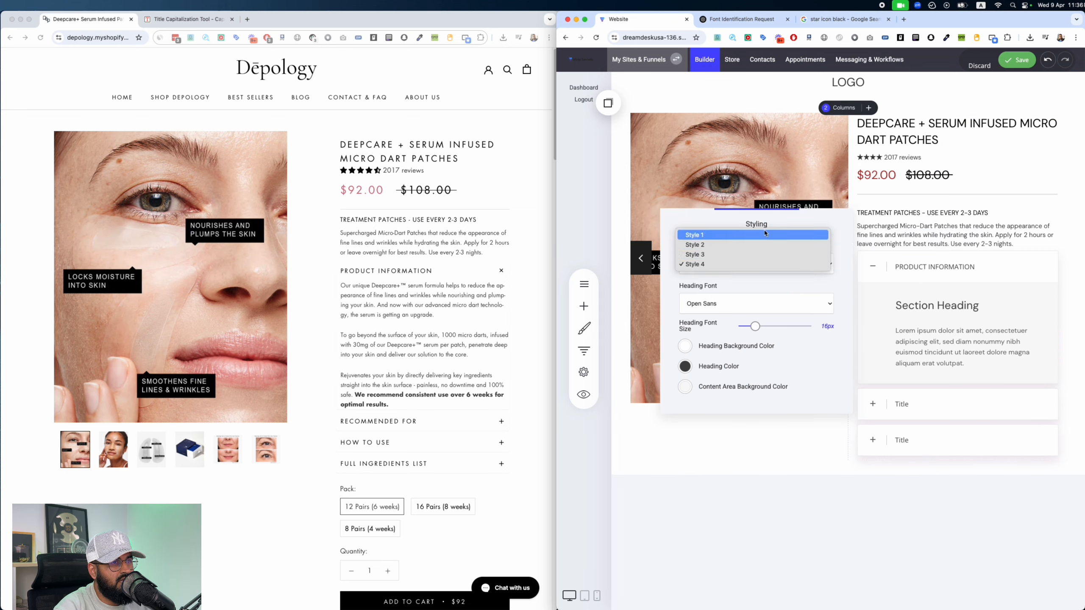
{"action": "left_click", "coordinate": [764, 234]}
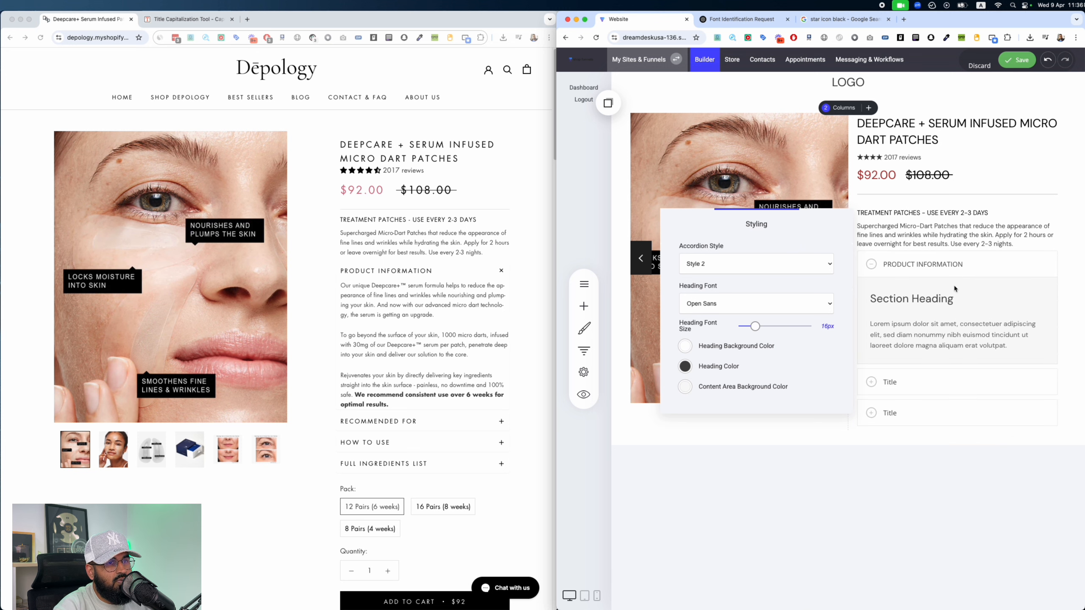
{"action": "left_click", "coordinate": [769, 263]}
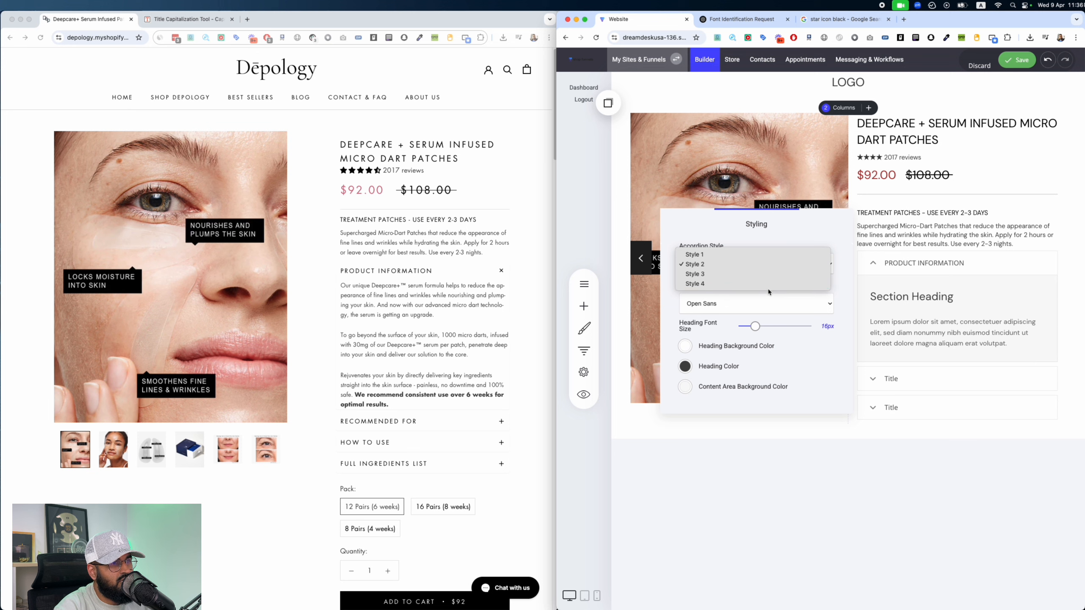
{"action": "left_click", "coordinate": [767, 274]}
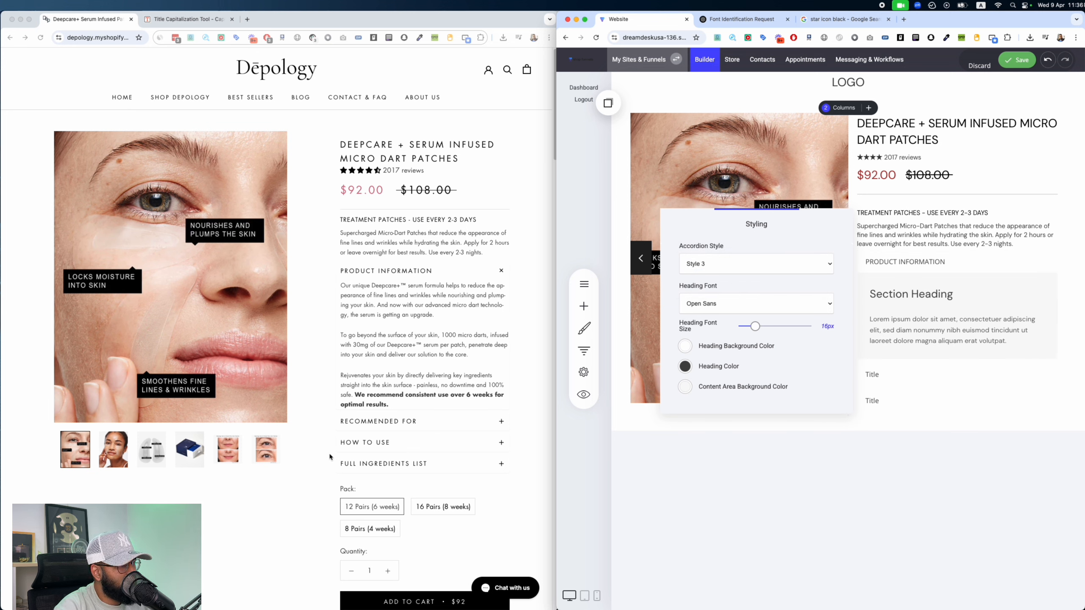
{"action": "left_click", "coordinate": [739, 269]}
{"action": "left_click", "coordinate": [778, 348]}
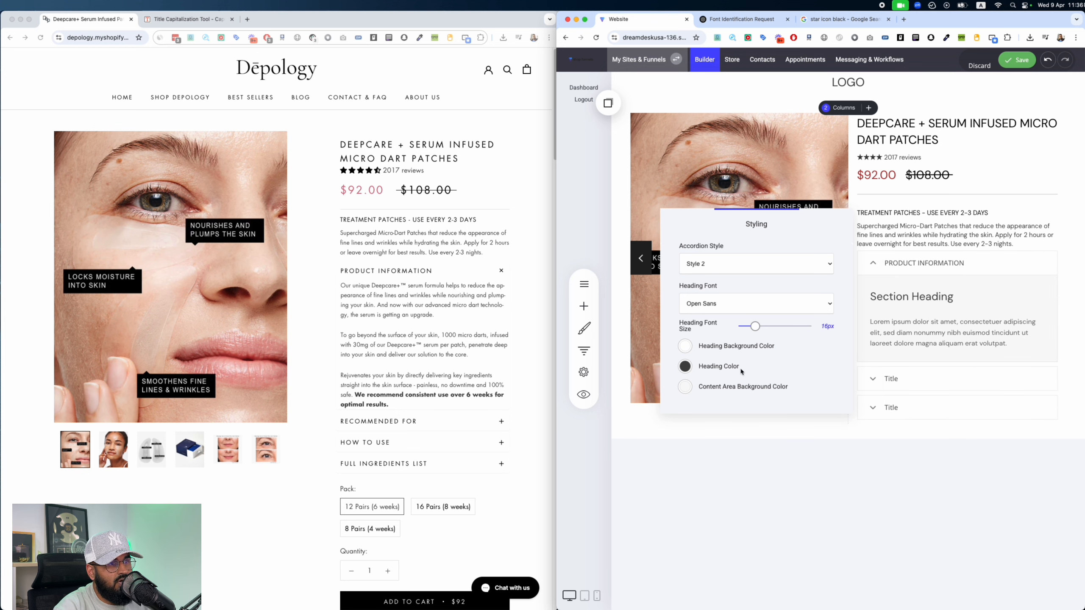
Step: Set the accordion's content area background color to white and save the page
{"action": "left_click", "coordinate": [686, 388]}
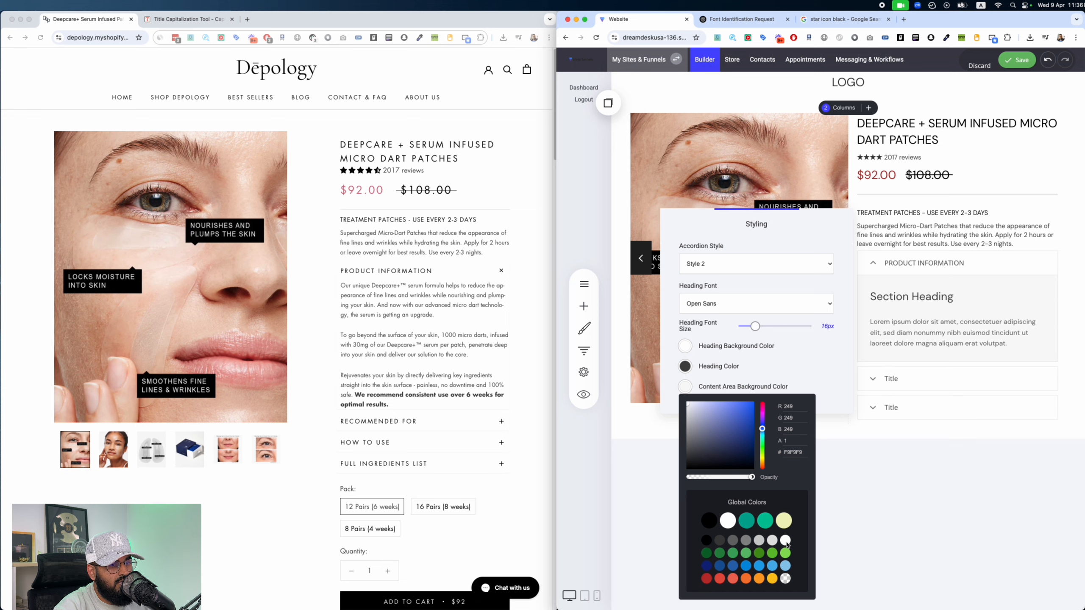
{"action": "left_click", "coordinate": [918, 434]}
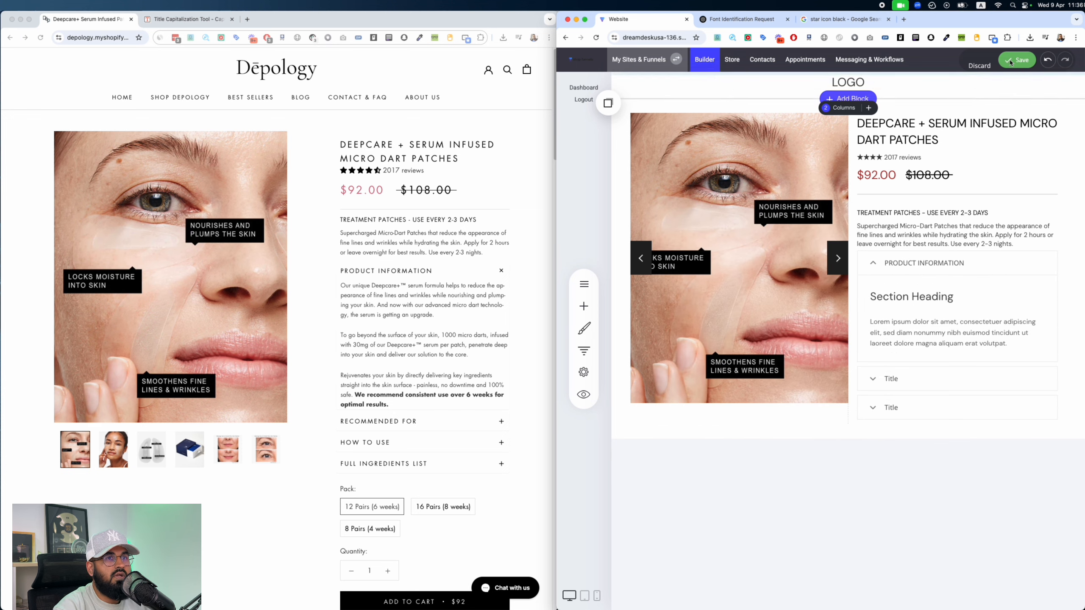
Step: Add a button widget below the accordion in the product details column
{"action": "scroll", "coordinate": [368, 360], "scroll_direction": "down", "scroll_amount": 4}
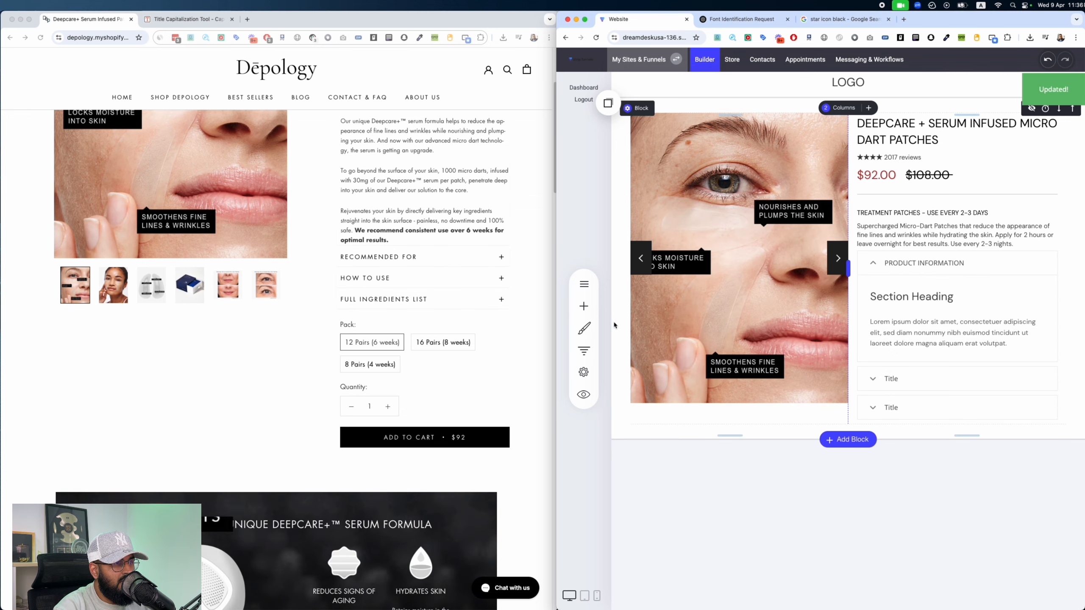
{"action": "left_click", "coordinate": [584, 306]}
{"action": "left_click_drag", "start_coordinate": [671, 110], "coordinate": [963, 402]}
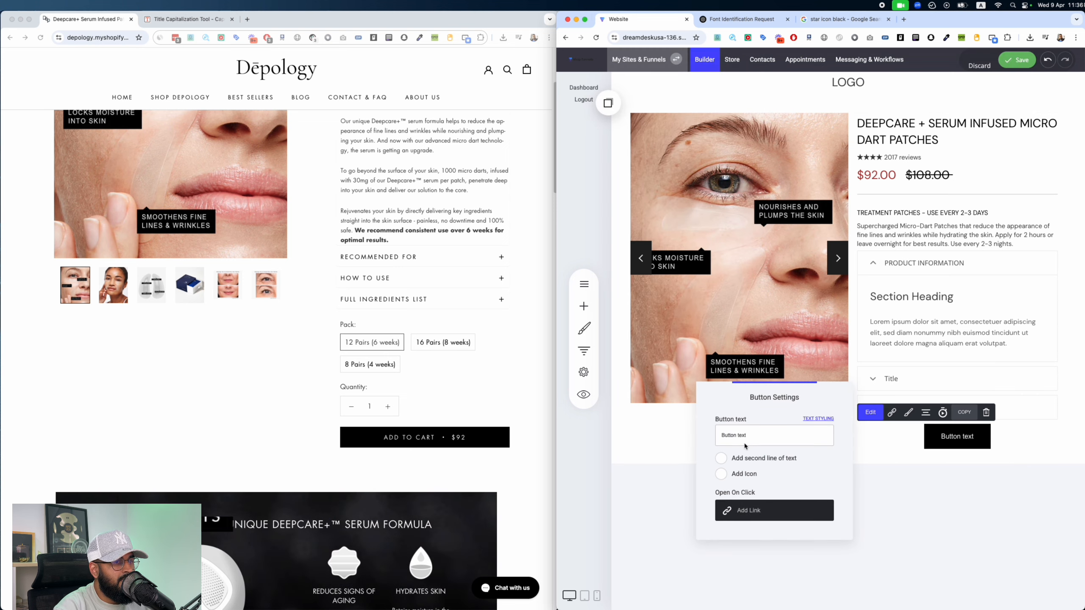
{"action": "triple_click", "coordinate": [758, 437]}
{"action": "type", "text": "aD"}
Step: Check how the reference store's add-to-cart action works and remove the added patches from the cart
{"action": "left_click", "coordinate": [237, 392]}
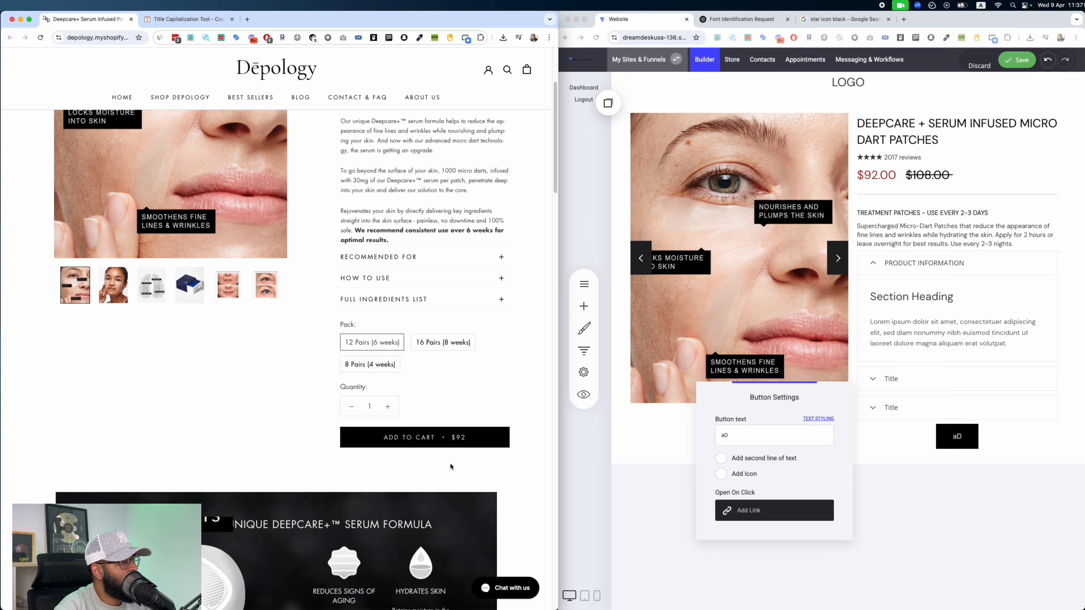
{"action": "left_click", "coordinate": [440, 438]}
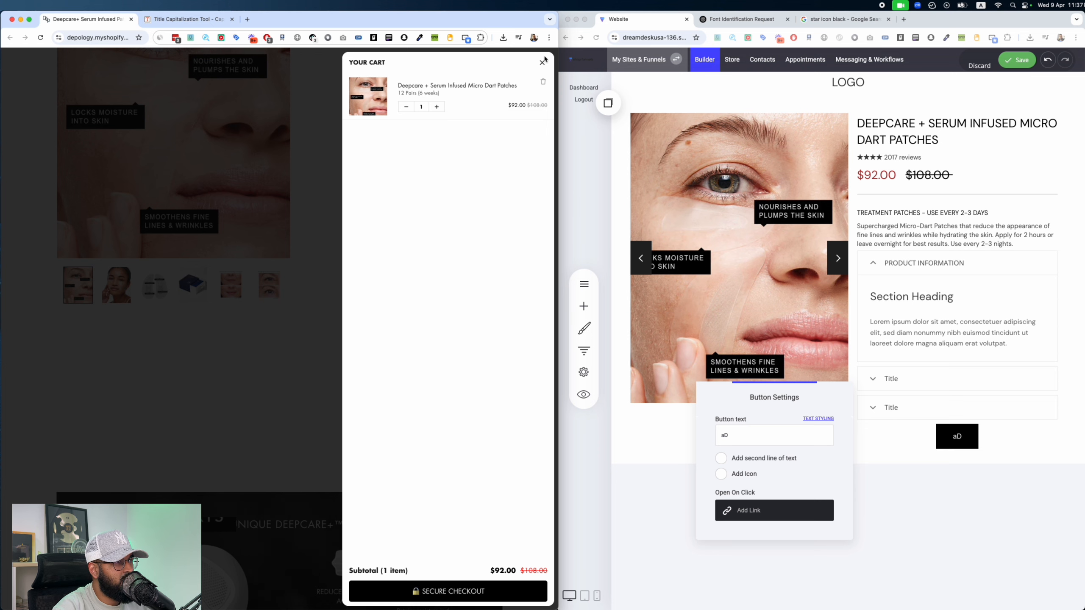
{"action": "left_click", "coordinate": [543, 82]}
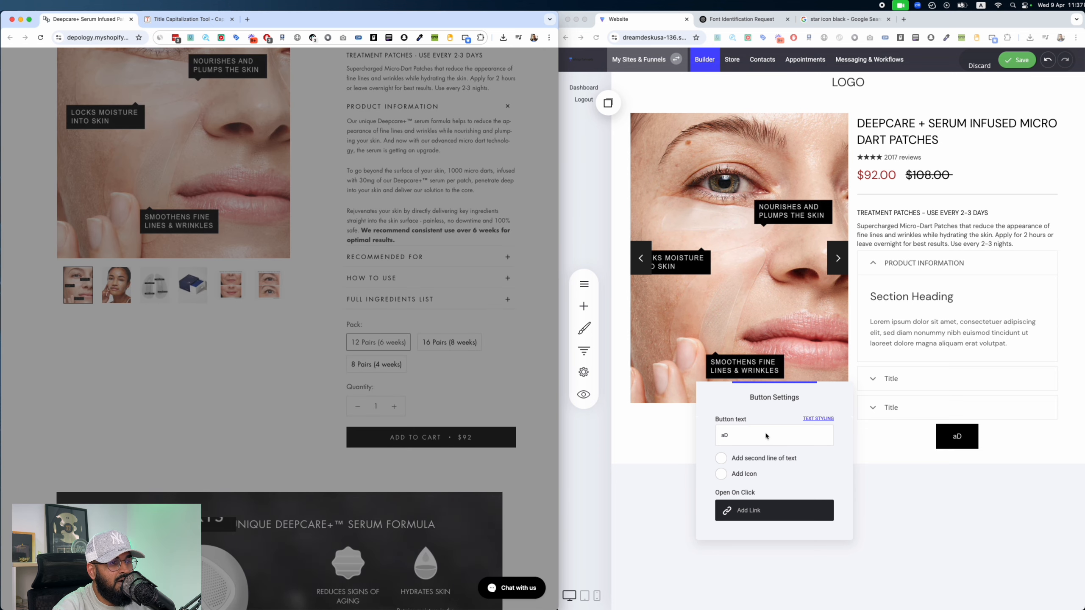
Step: Label the new button "ADD TO CART" and set its text font to DM Sans
{"action": "left_click", "coordinate": [767, 436]}
{"action": "key", "text": "BackSpace"}
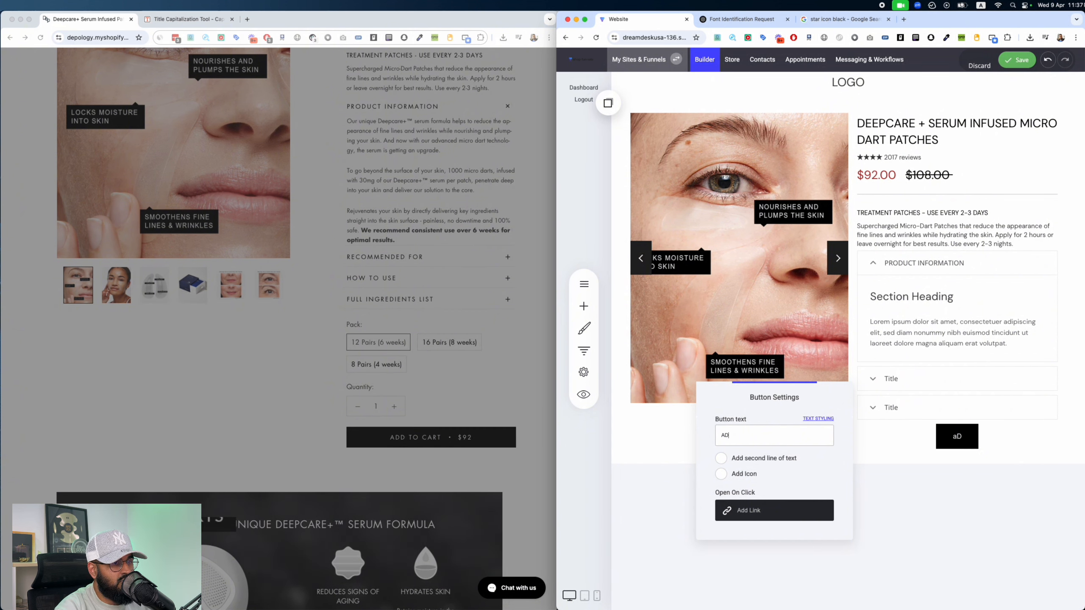
{"action": "type", "text": "ADD TO CART"}
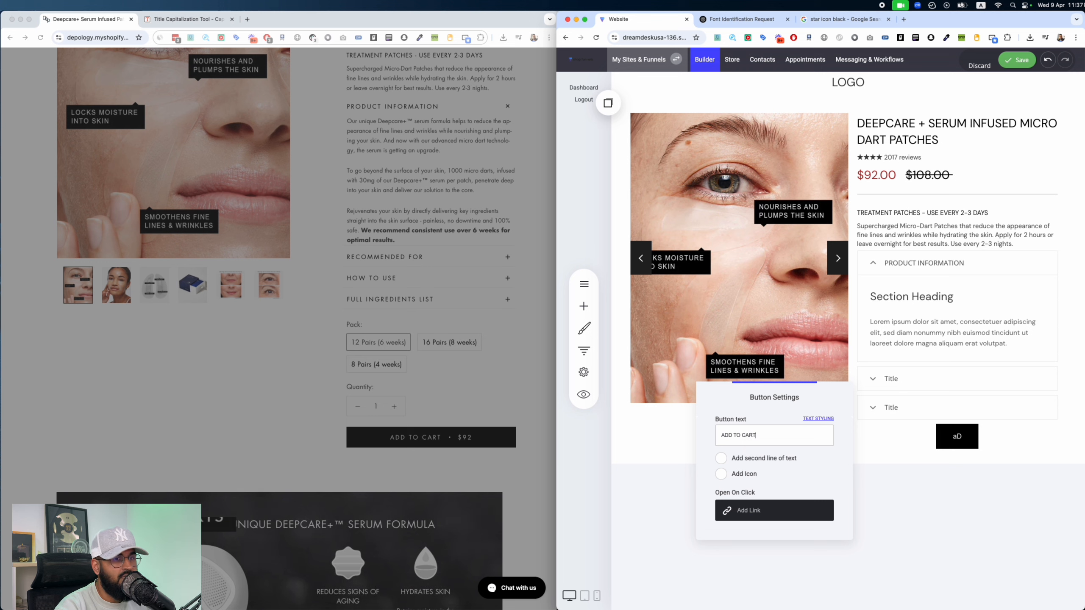
{"action": "left_click", "coordinate": [811, 419]}
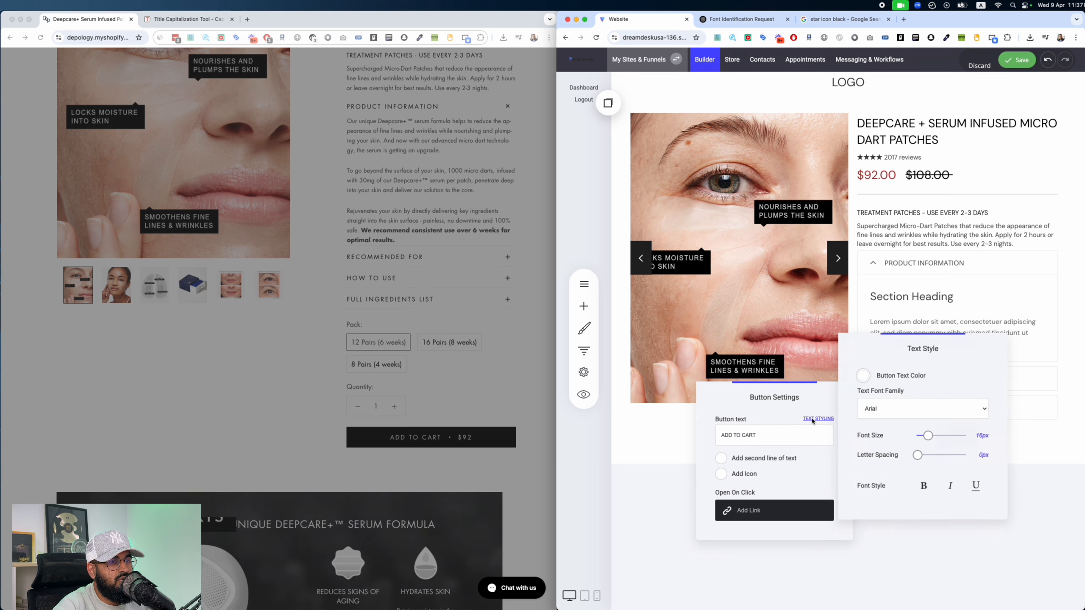
{"action": "left_click", "coordinate": [876, 415]}
{"action": "left_click", "coordinate": [895, 457]}
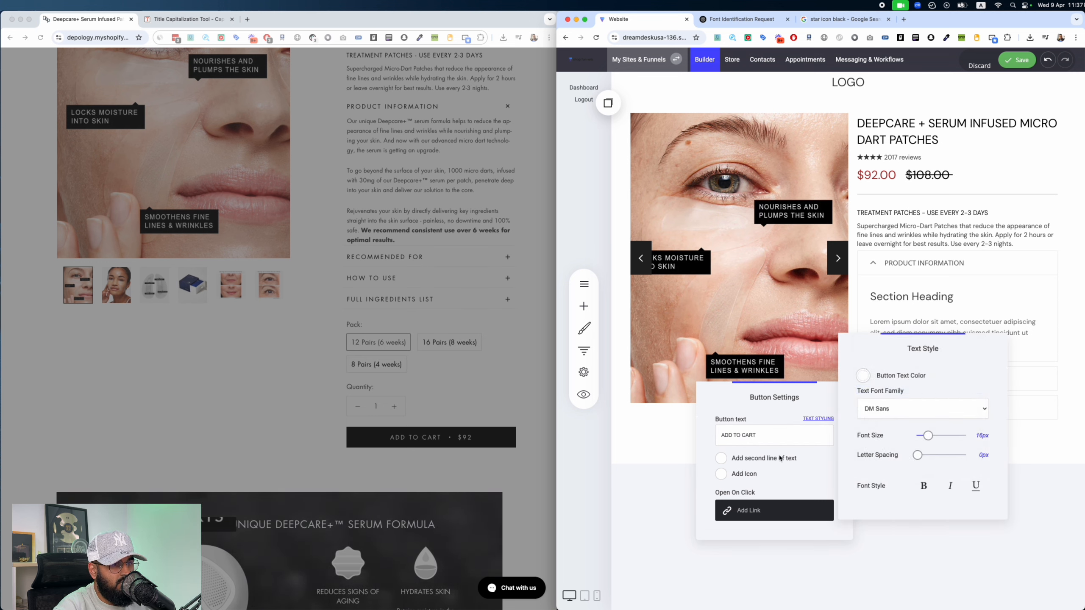
{"action": "left_click", "coordinate": [761, 346]}
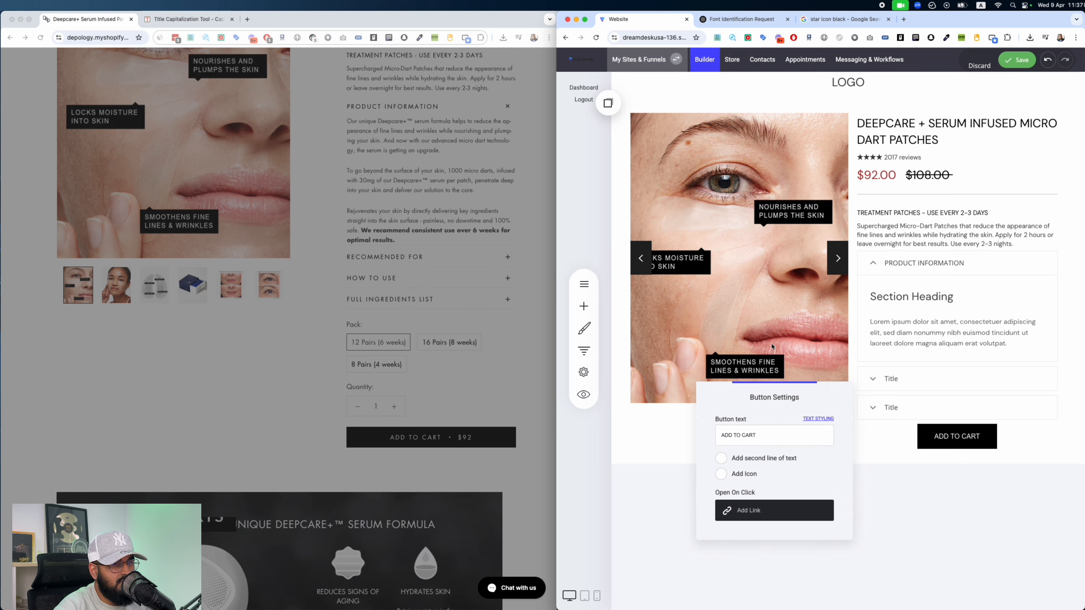
Step: Expand the ADD TO CART button to full width and save the page
{"action": "left_click", "coordinate": [947, 441]}
{"action": "left_click", "coordinate": [870, 413]}
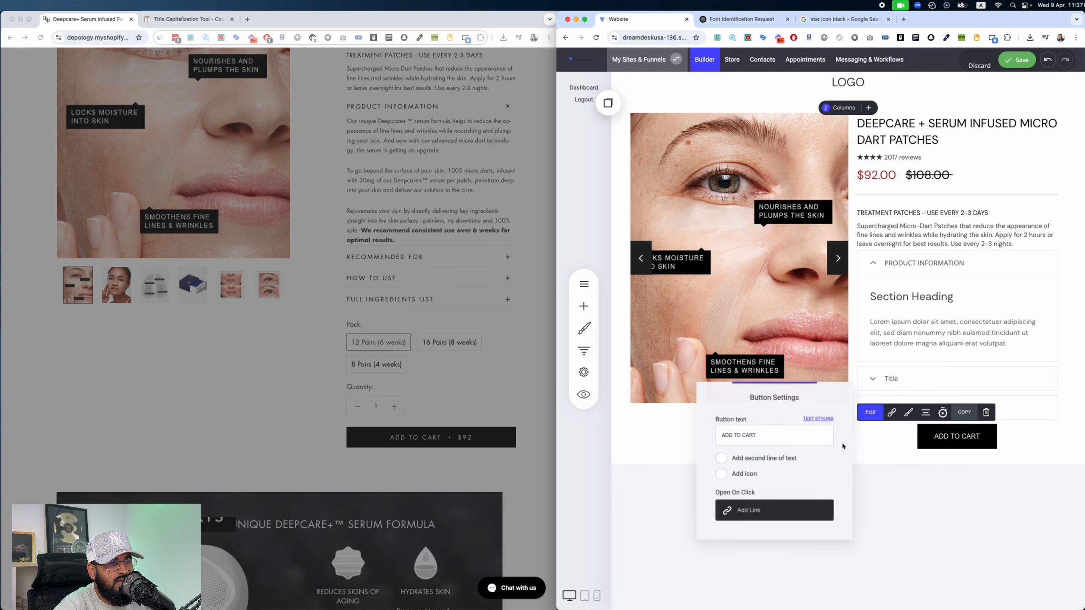
{"action": "left_click", "coordinate": [956, 469]}
{"action": "left_click", "coordinate": [908, 412]}
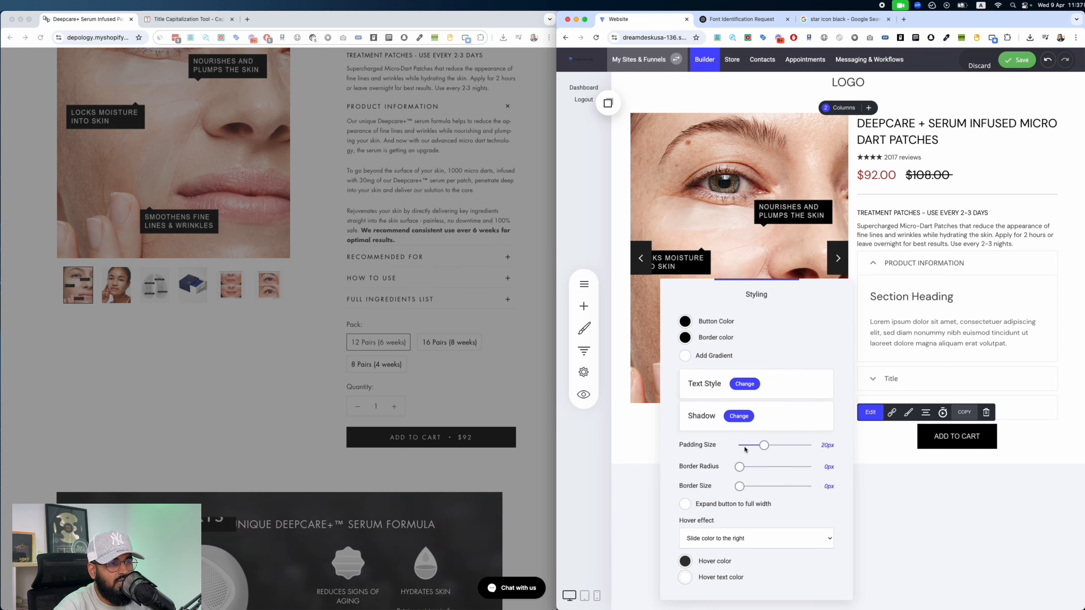
{"action": "left_click", "coordinate": [721, 504]}
{"action": "left_click", "coordinate": [960, 471]}
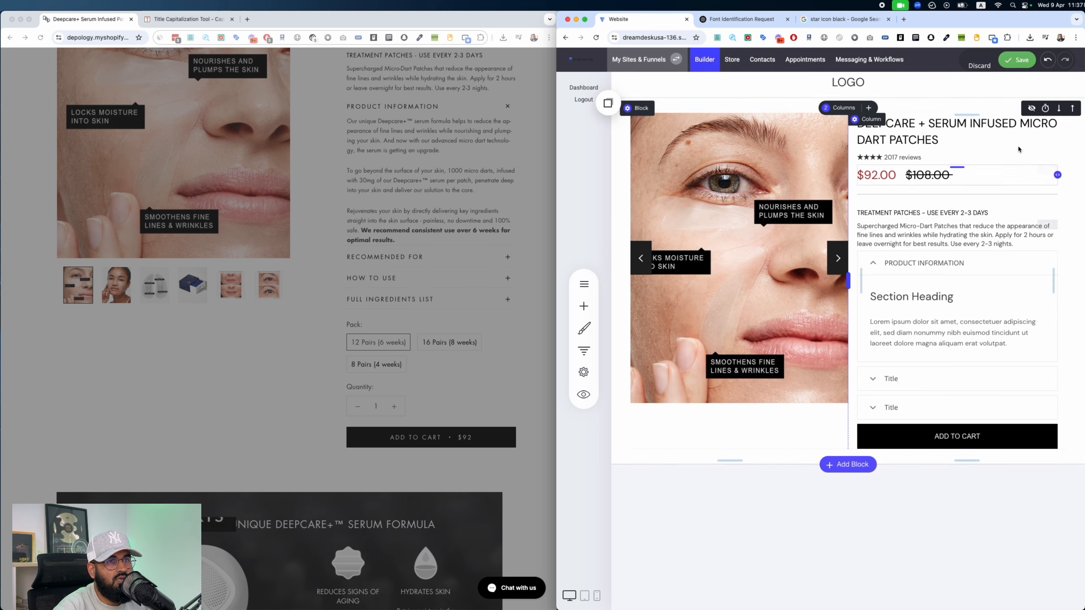
Step: Add an empty block beneath the product section for the reference page's serum benefits section
{"action": "left_click", "coordinate": [340, 461]}
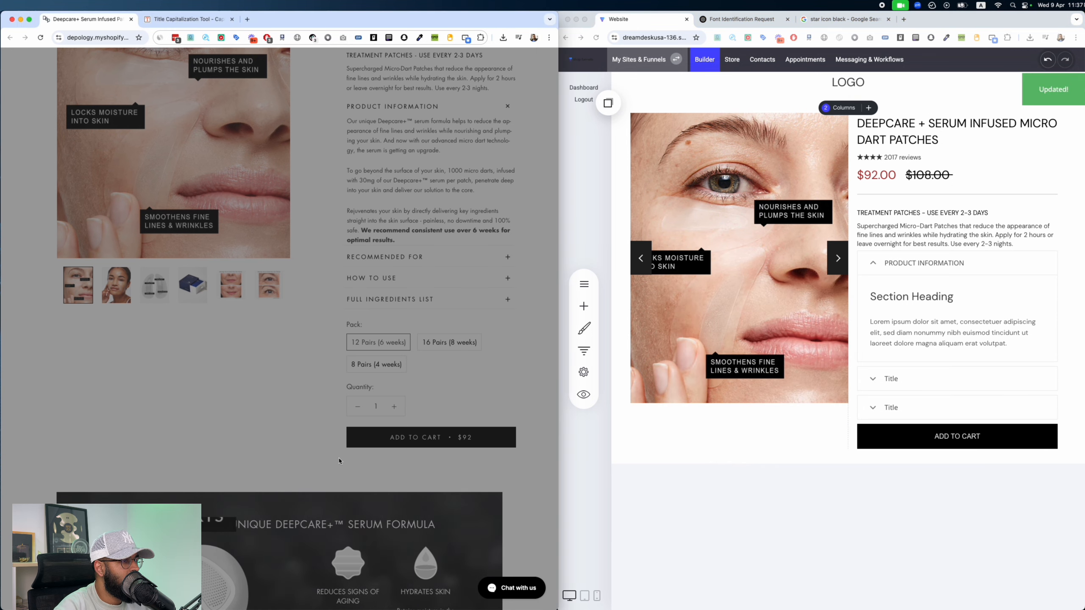
{"action": "scroll", "coordinate": [445, 412], "scroll_direction": "down", "scroll_amount": 10}
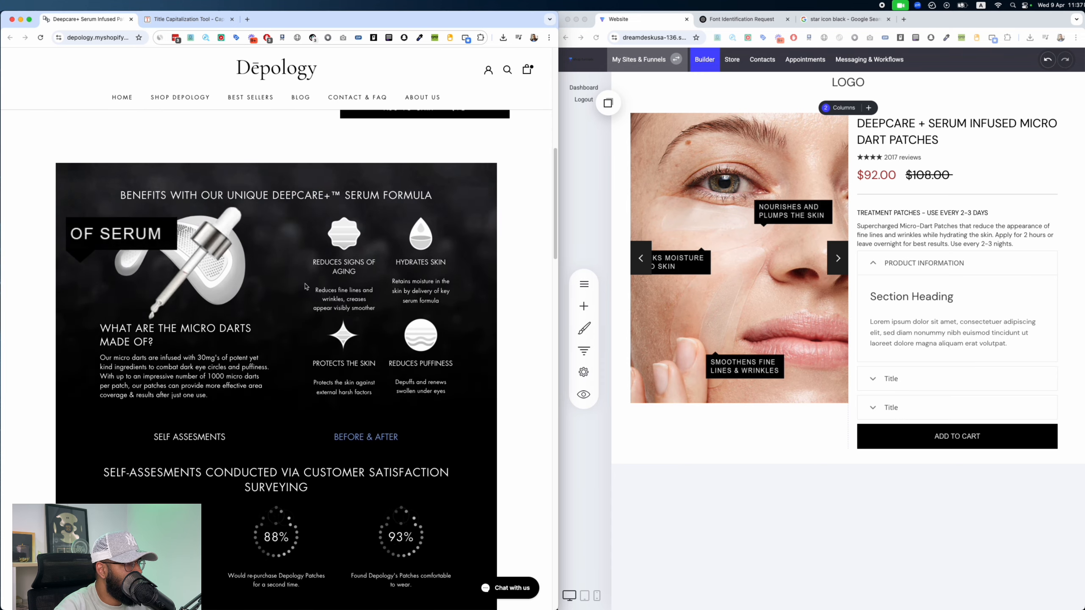
{"action": "scroll", "coordinate": [261, 332], "scroll_direction": "down", "scroll_amount": 3}
{"action": "scroll", "coordinate": [368, 191], "scroll_direction": "up", "scroll_amount": 3}
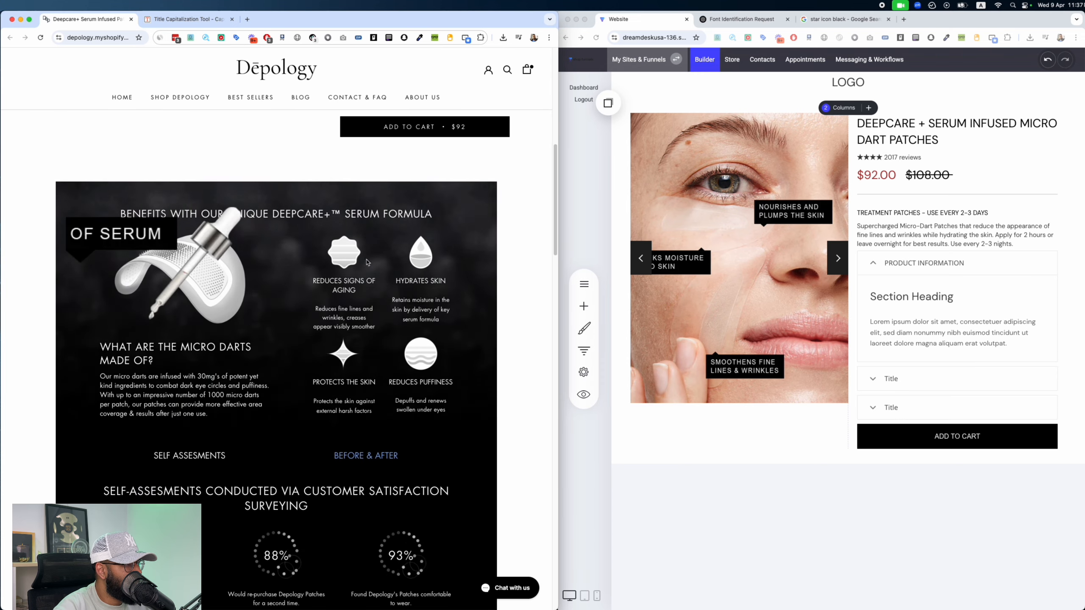
{"action": "left_click", "coordinate": [834, 469]}
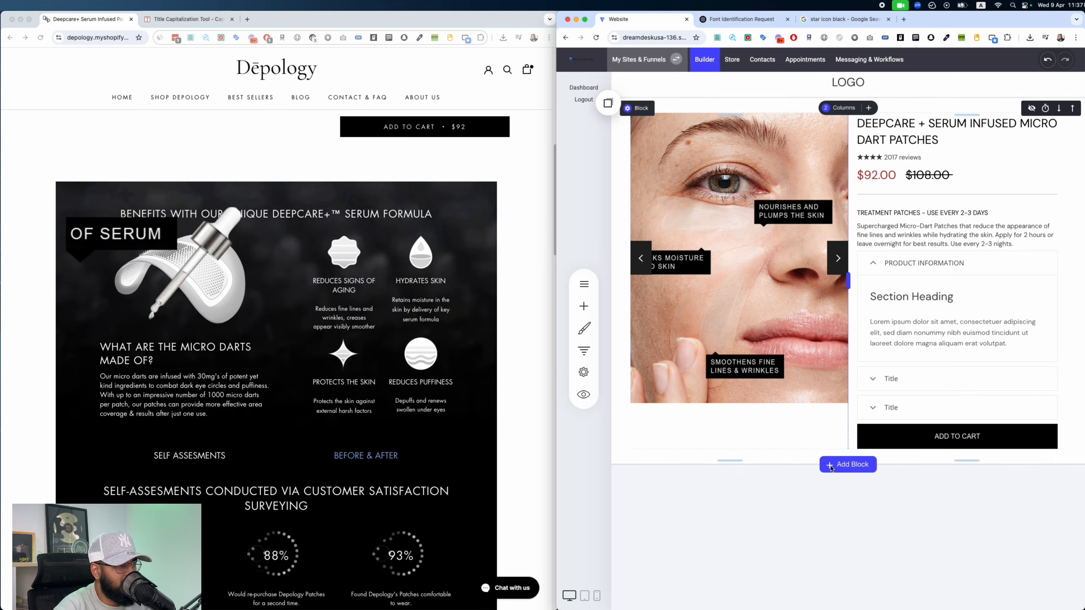
{"action": "left_click", "coordinate": [841, 468]}
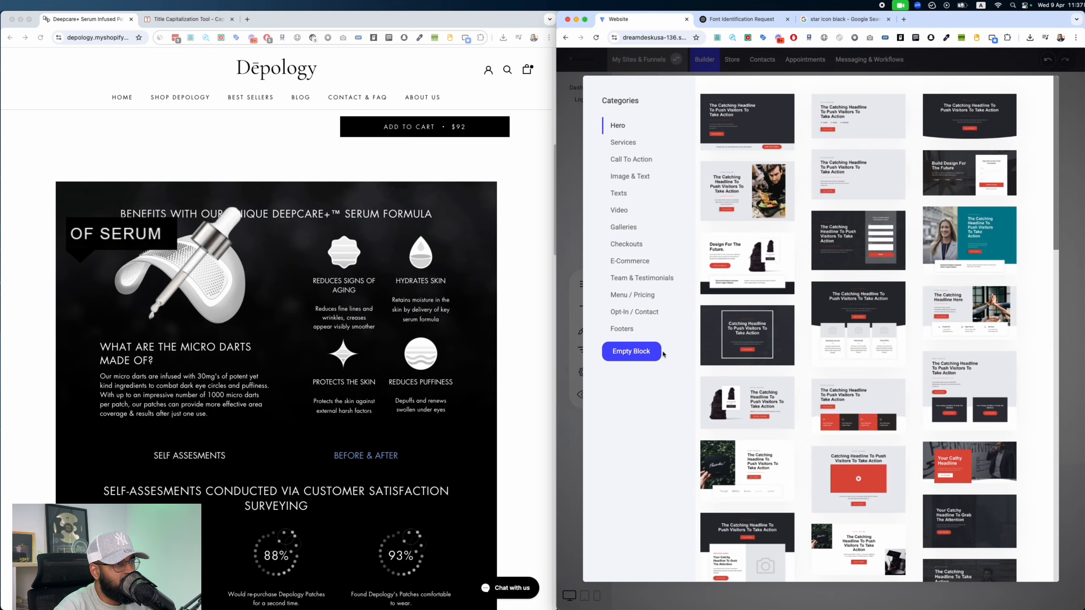
{"action": "left_click", "coordinate": [660, 353]}
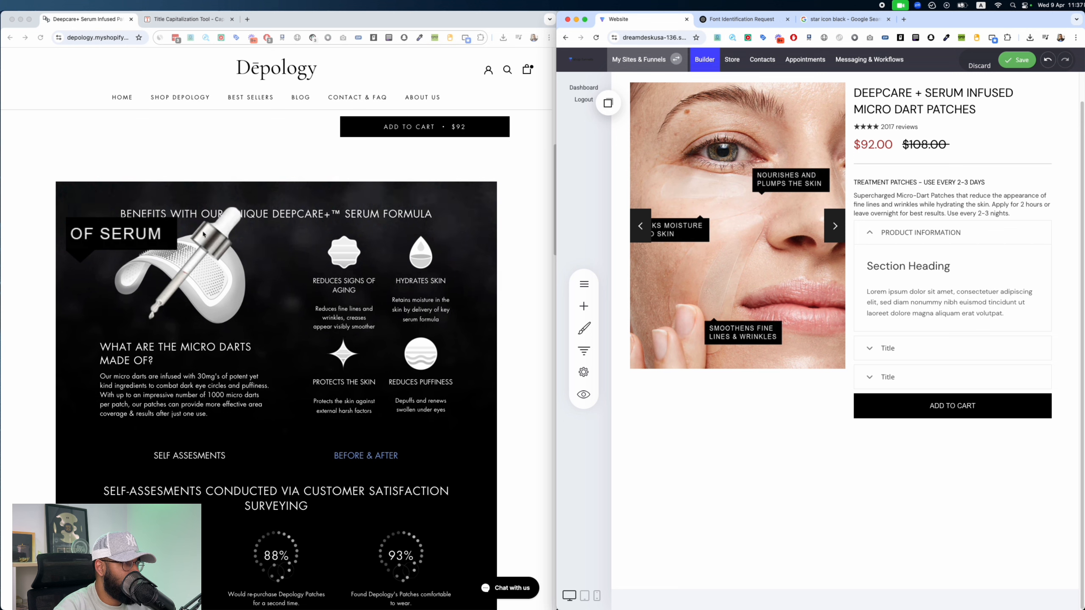
Step: Set the new block's column background color to black and save the page
{"action": "scroll", "coordinate": [460, 244], "scroll_direction": "down", "scroll_amount": 3}
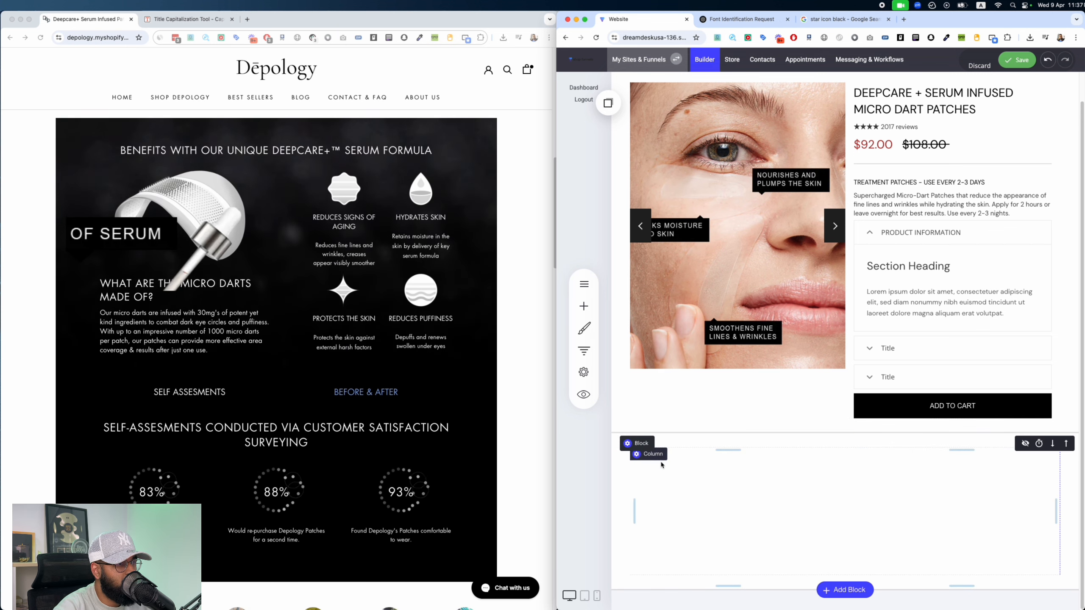
{"action": "left_click", "coordinate": [649, 454]}
{"action": "left_click", "coordinate": [696, 274]}
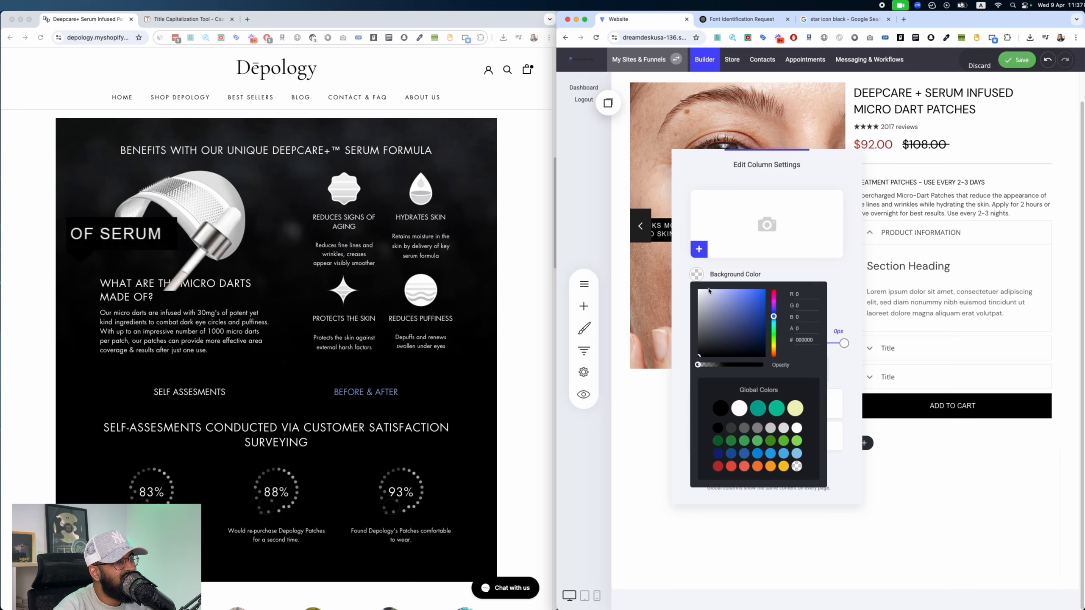
{"action": "left_click", "coordinate": [726, 408]}
{"action": "left_click", "coordinate": [999, 206]}
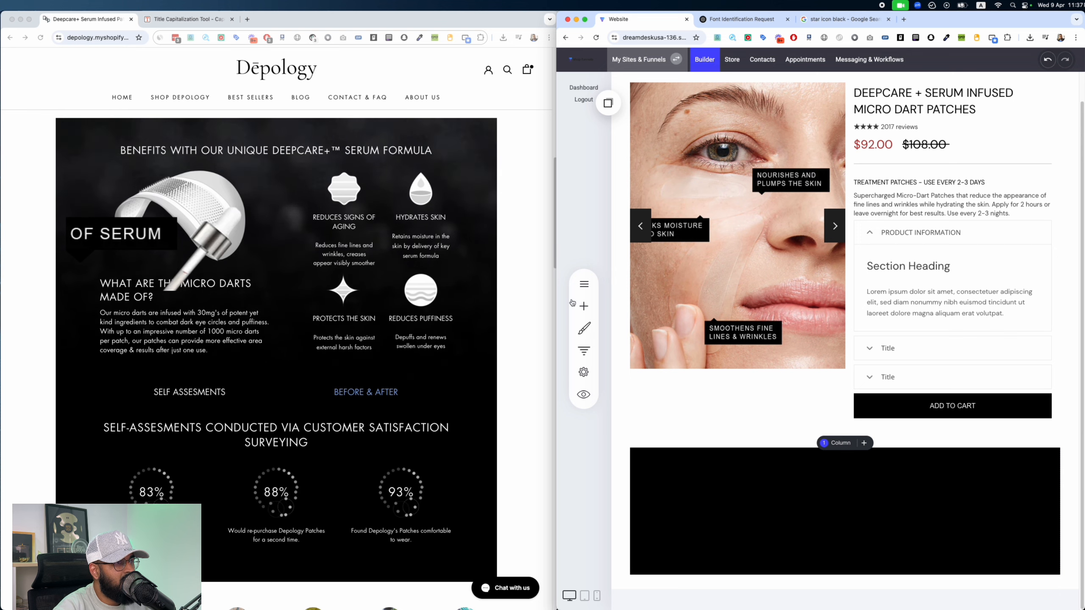
Step: Copy the product title widget and place the copy in the black column
{"action": "left_click", "coordinate": [583, 306]}
{"action": "left_click", "coordinate": [931, 107]}
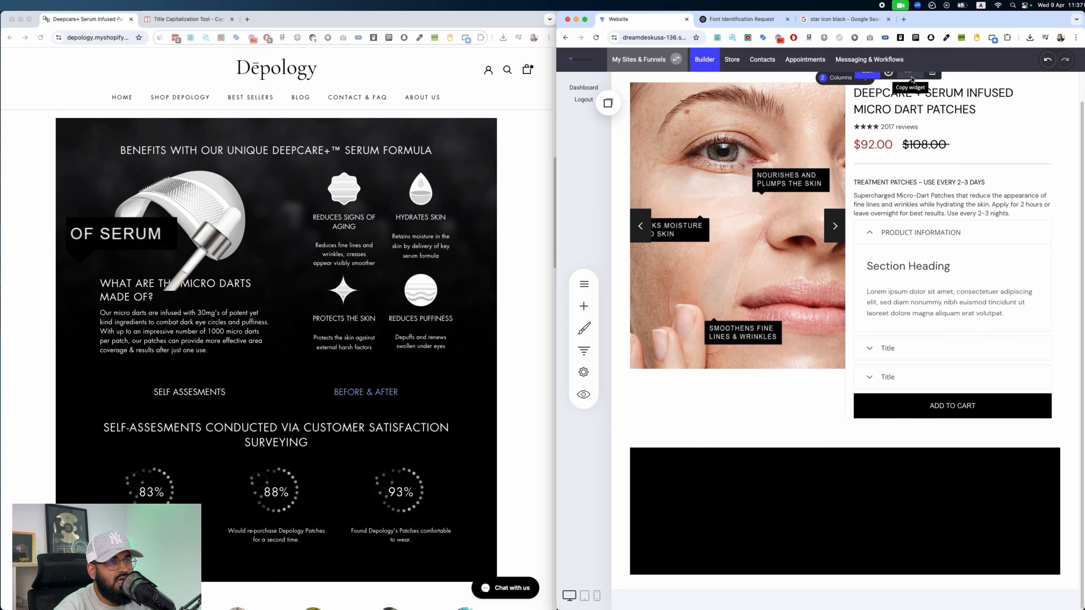
{"action": "left_click", "coordinate": [911, 78]}
{"action": "left_click", "coordinate": [608, 103]}
{"action": "left_click_drag", "start_coordinate": [648, 191], "coordinate": [872, 482]}
Step: Replace the copied title's text with the reference heading "BENEFITS WITH OUR UNIQUE DEEPCARE+™ SERUM FORMULA"
{"action": "left_click", "coordinate": [158, 148]}
{"action": "left_click_drag", "start_coordinate": [158, 149], "coordinate": [114, 136]}
{"action": "left_click", "coordinate": [861, 489]}
{"action": "key", "text": "super+a"}
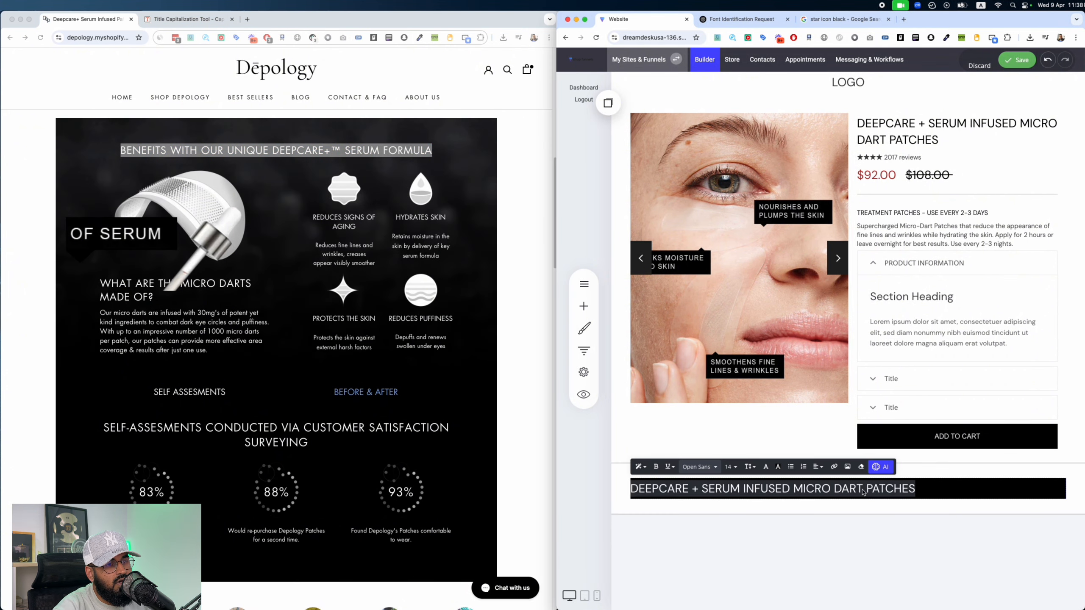
{"action": "key", "text": "super+v"}
Step: Format the benefits heading as white, centered text in a smaller font size and save the page
{"action": "key", "text": "super+a"}
{"action": "left_click", "coordinate": [764, 467]}
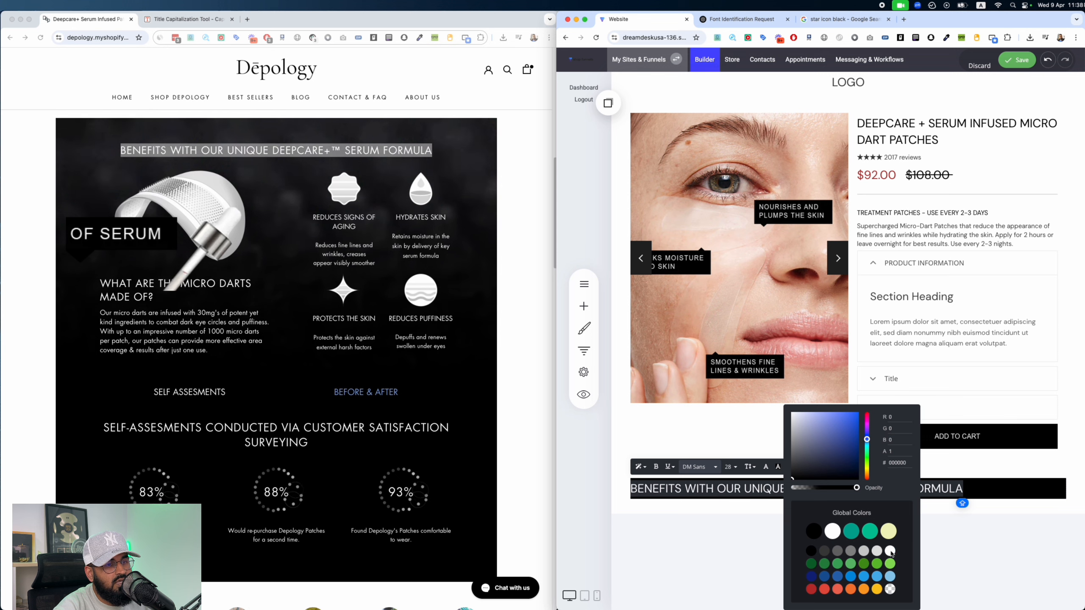
{"action": "left_click", "coordinate": [890, 553]}
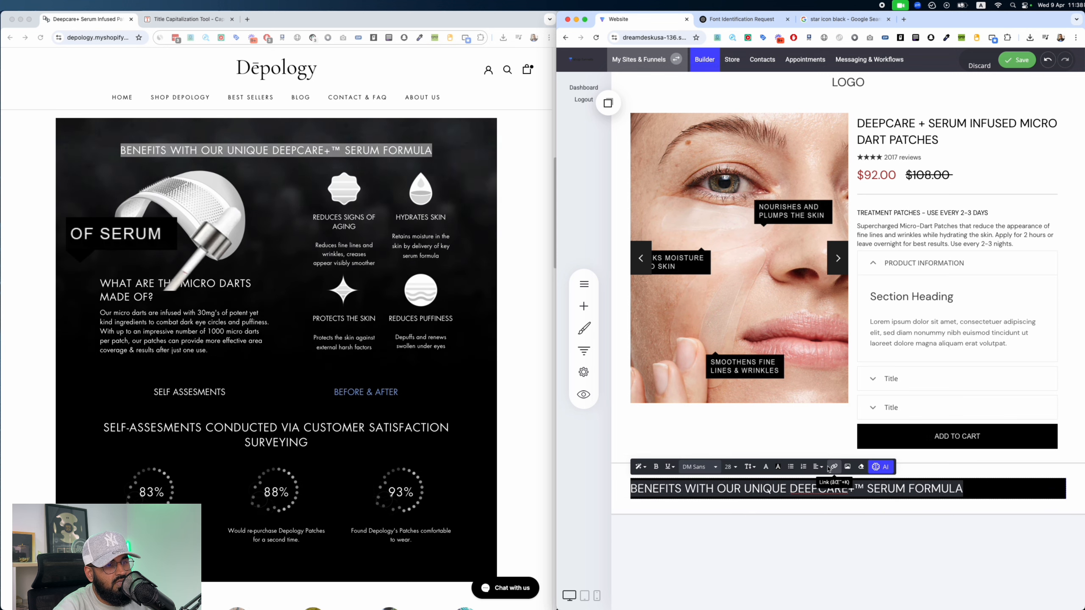
{"action": "left_click", "coordinate": [832, 485]}
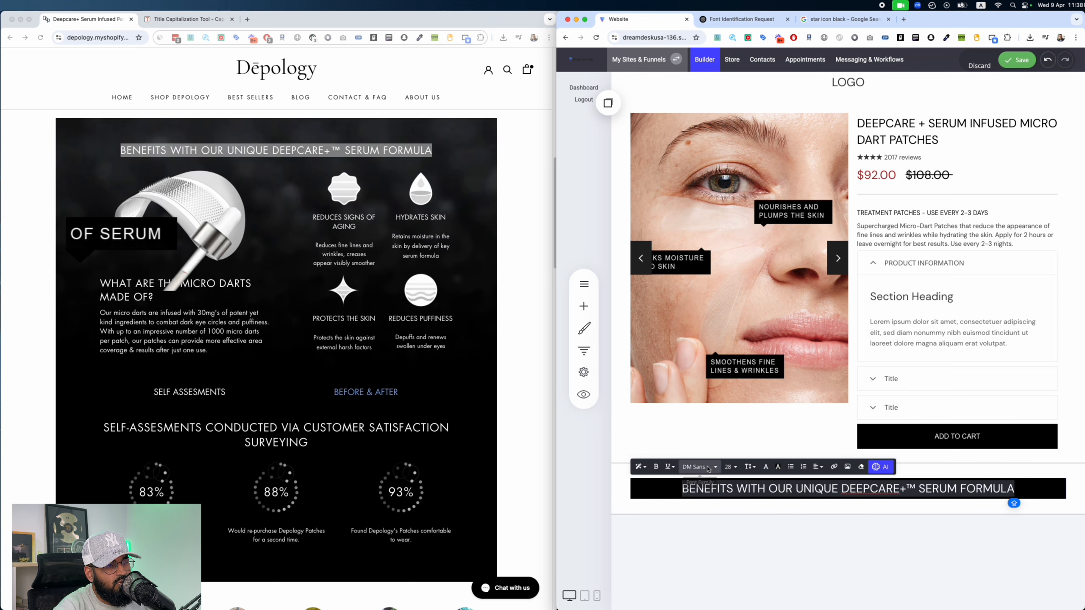
{"action": "left_click", "coordinate": [729, 467]}
{"action": "left_click", "coordinate": [768, 514]}
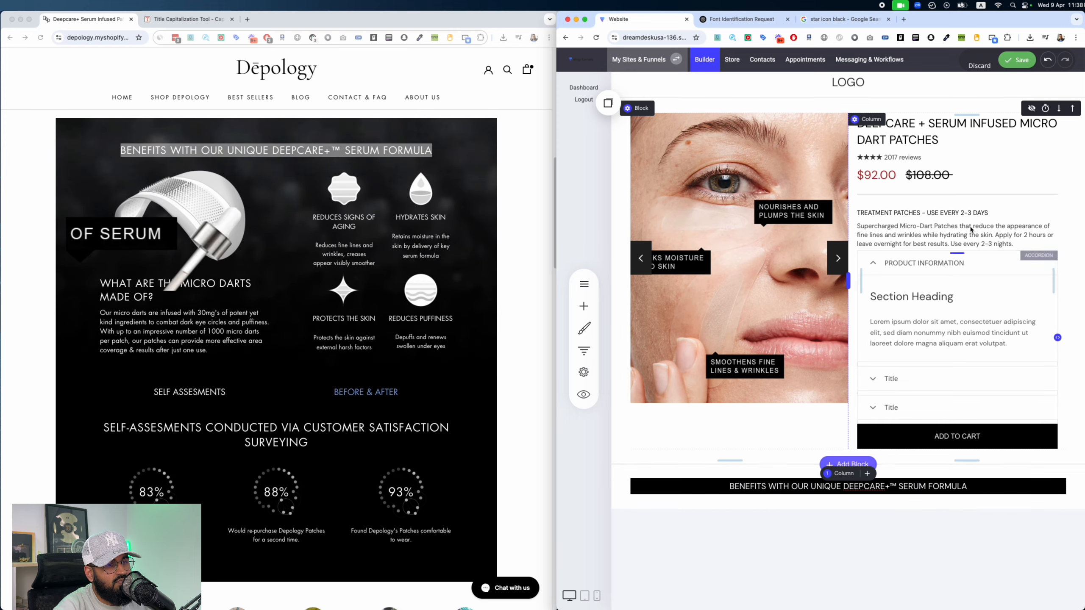
{"action": "left_click", "coordinate": [1027, 60]}
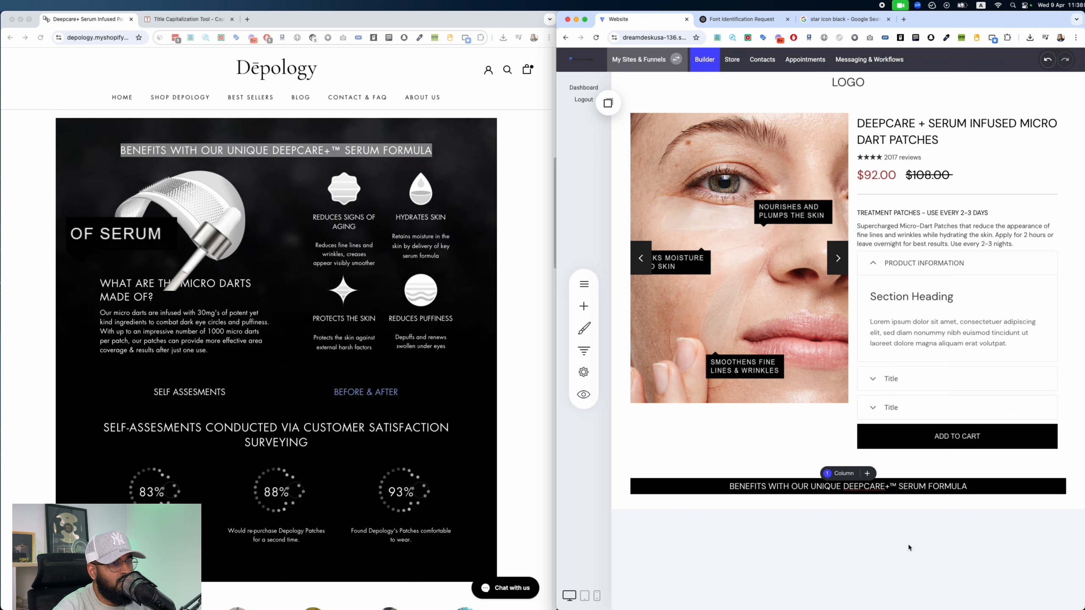
Step: Add an empty column row to the benefits heading's block
{"action": "left_click", "coordinate": [866, 473]}
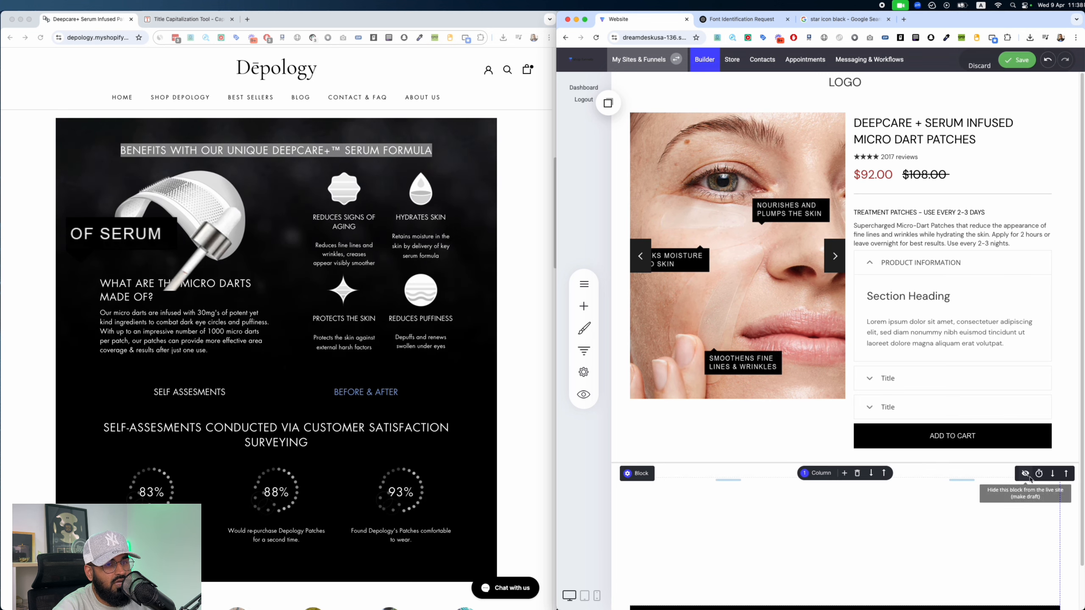
{"action": "scroll", "coordinate": [1034, 462], "scroll_direction": "down", "scroll_amount": 2}
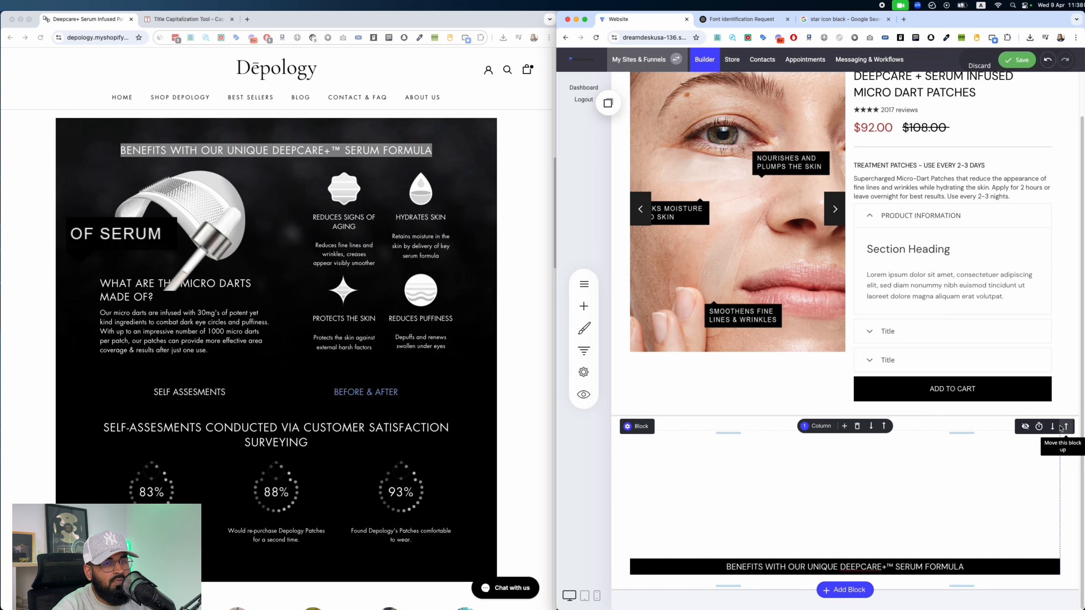
Step: Move the empty column row below the benefits heading and split it into two columns
{"action": "left_click", "coordinate": [871, 426]}
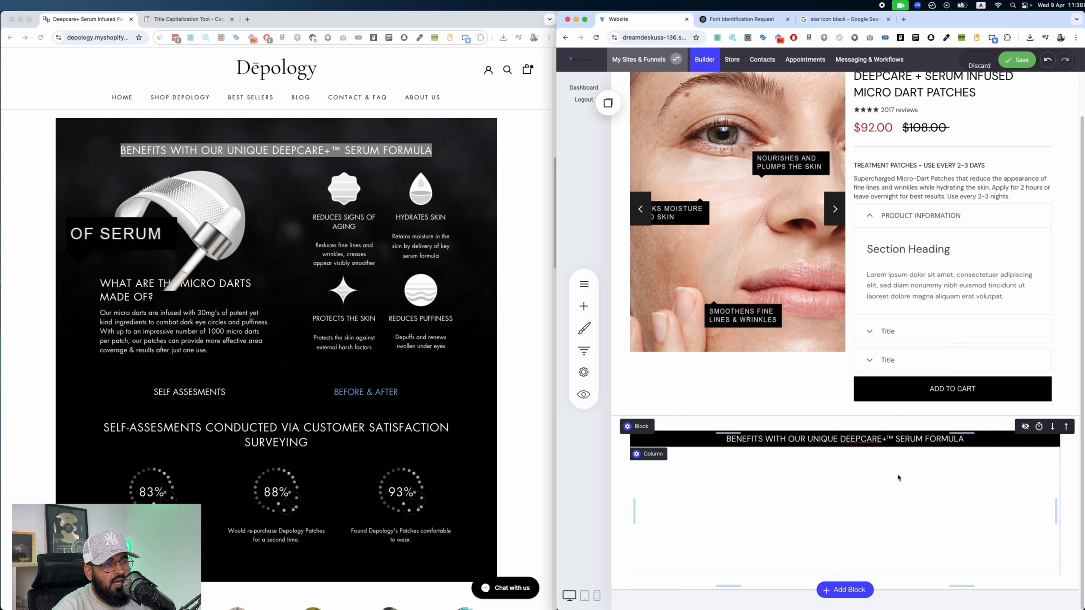
{"action": "left_click", "coordinate": [818, 448]}
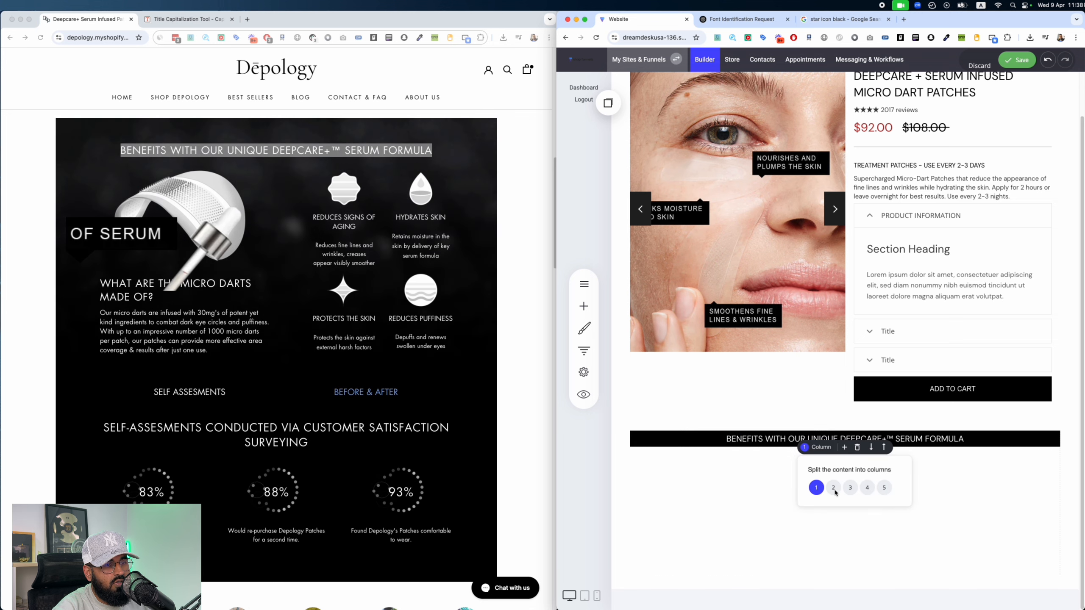
{"action": "left_click", "coordinate": [833, 488]}
Step: Set the background color of both new columns below the benefits heading to black
{"action": "left_click", "coordinate": [656, 455]}
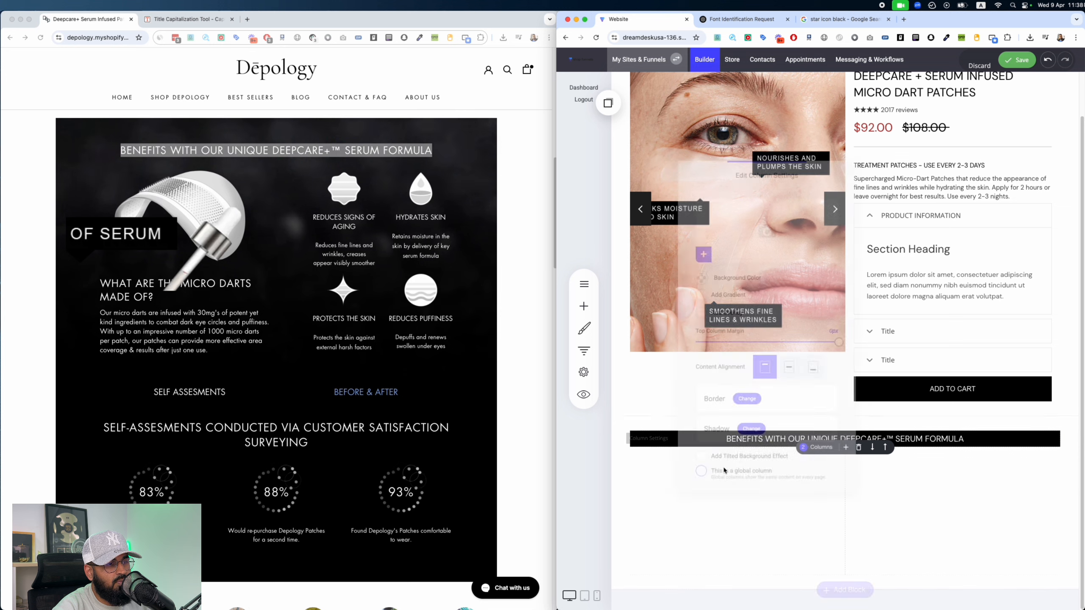
{"action": "left_click", "coordinate": [696, 274]}
{"action": "left_click", "coordinate": [720, 408]}
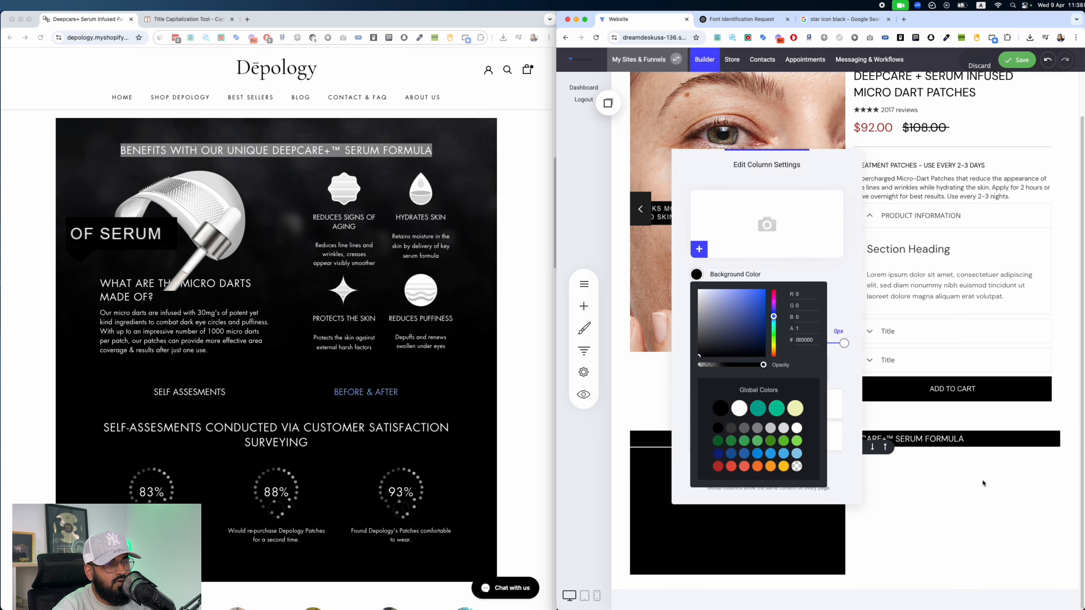
{"action": "left_click", "coordinate": [869, 468]}
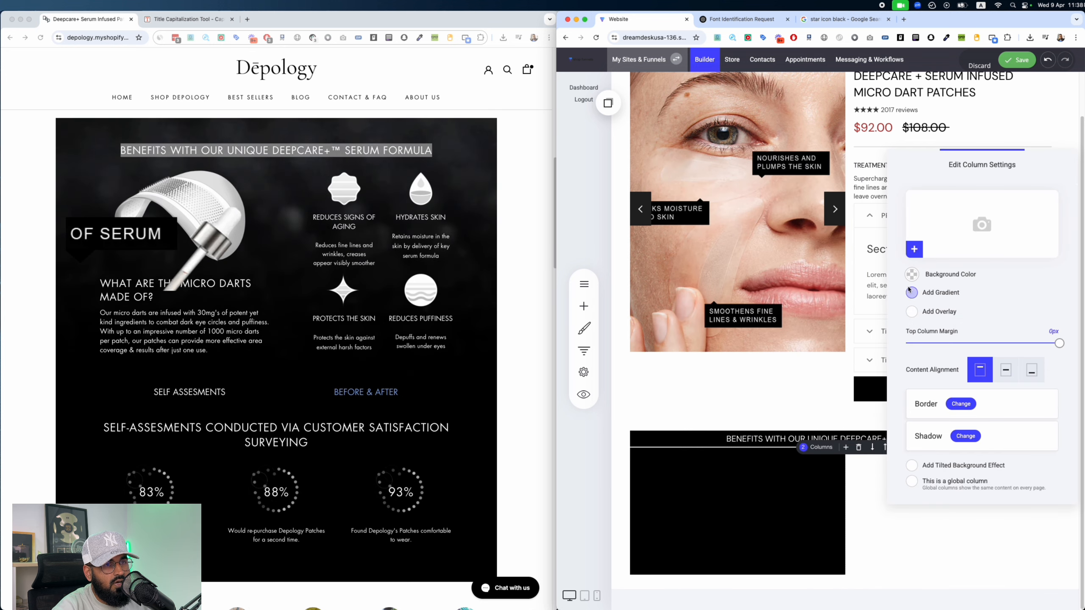
{"action": "left_click", "coordinate": [912, 276]}
{"action": "left_click", "coordinate": [934, 410]}
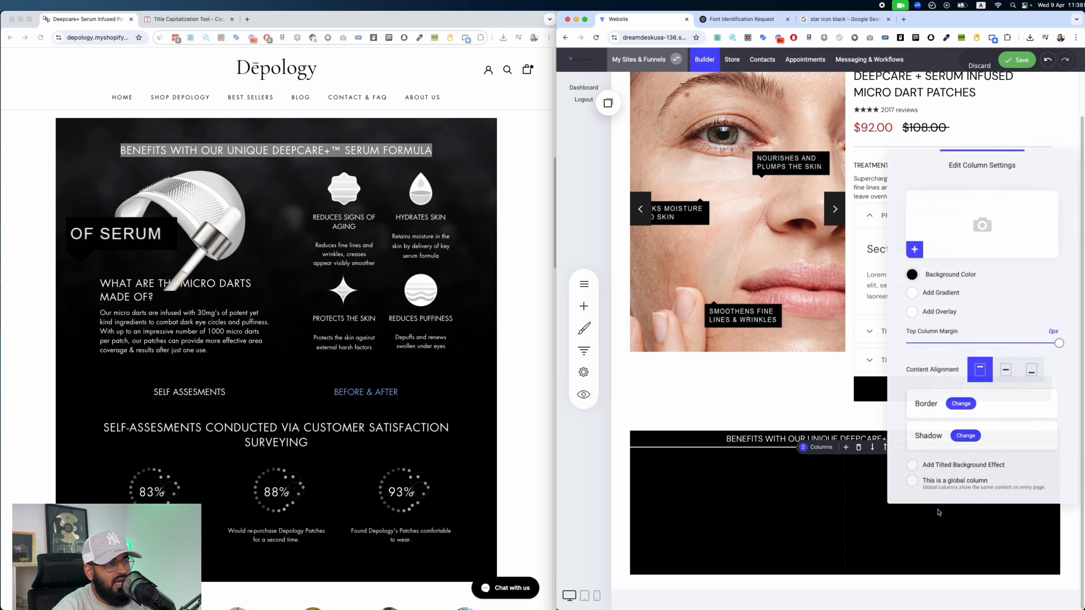
{"action": "left_click", "coordinate": [940, 511]}
{"action": "right_click", "coordinate": [242, 259]}
{"action": "left_click", "coordinate": [207, 236]}
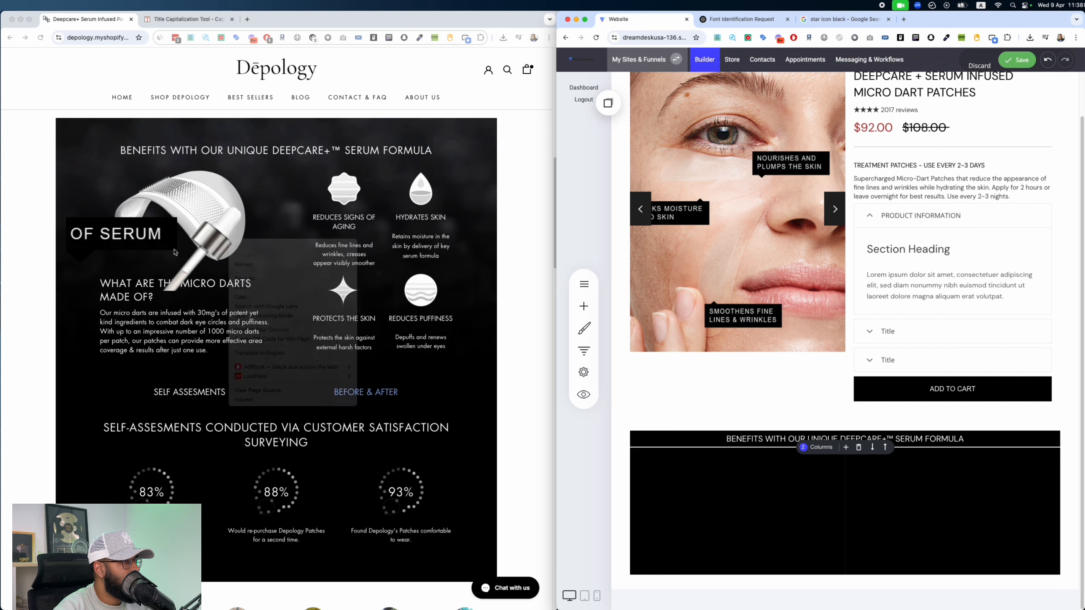
{"action": "scroll", "coordinate": [207, 236], "scroll_direction": "up", "scroll_amount": 3}
{"action": "scroll", "coordinate": [206, 236], "scroll_direction": "up", "scroll_amount": 1}
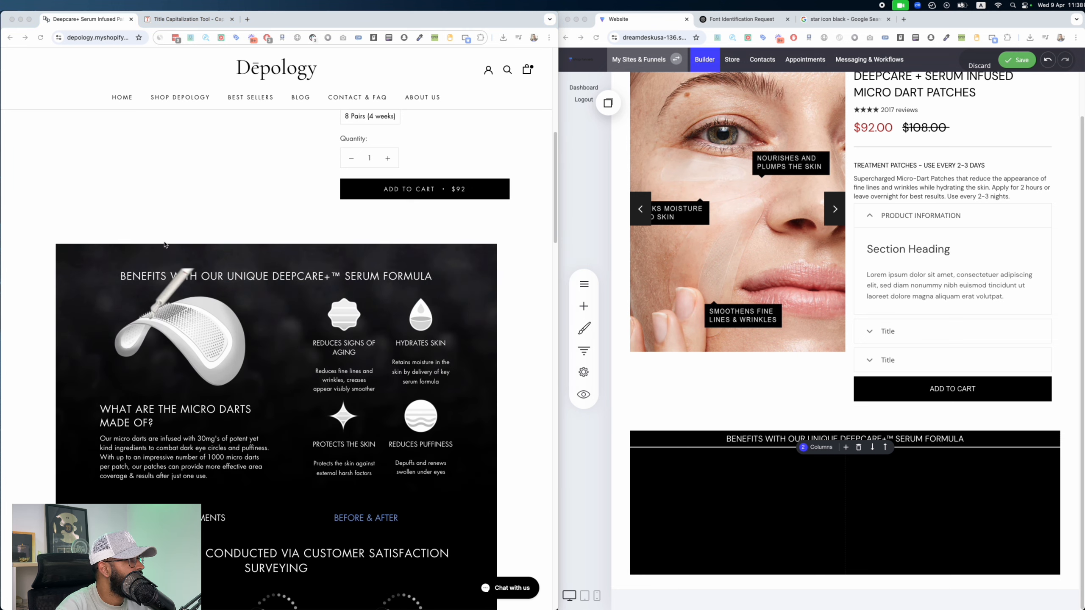
Step: Switch to Finder, extract 180aec15-15d5-45e5-a2ba-b64d5a42d447.zip in Downloads and open the extracted folder
{"action": "key", "text": "super+Tab"}
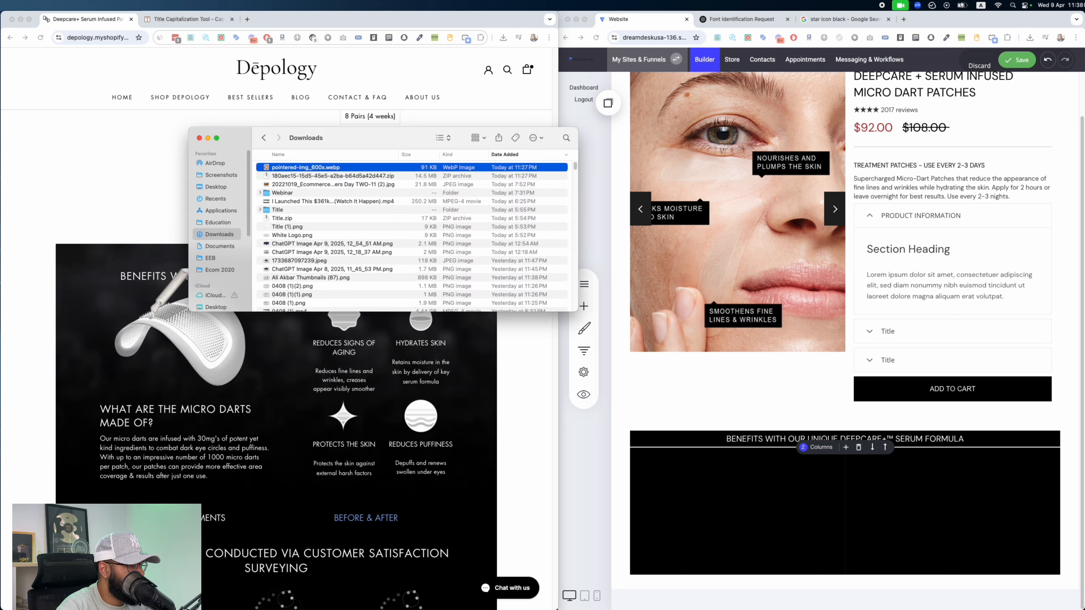
{"action": "key", "text": "Down"}
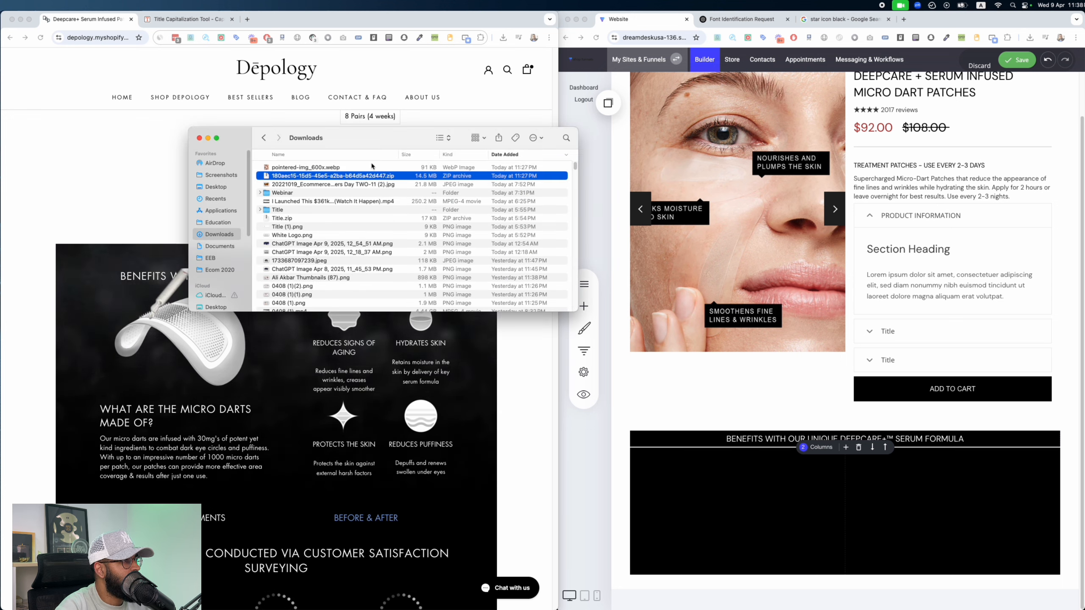
{"action": "double_click", "coordinate": [343, 175]}
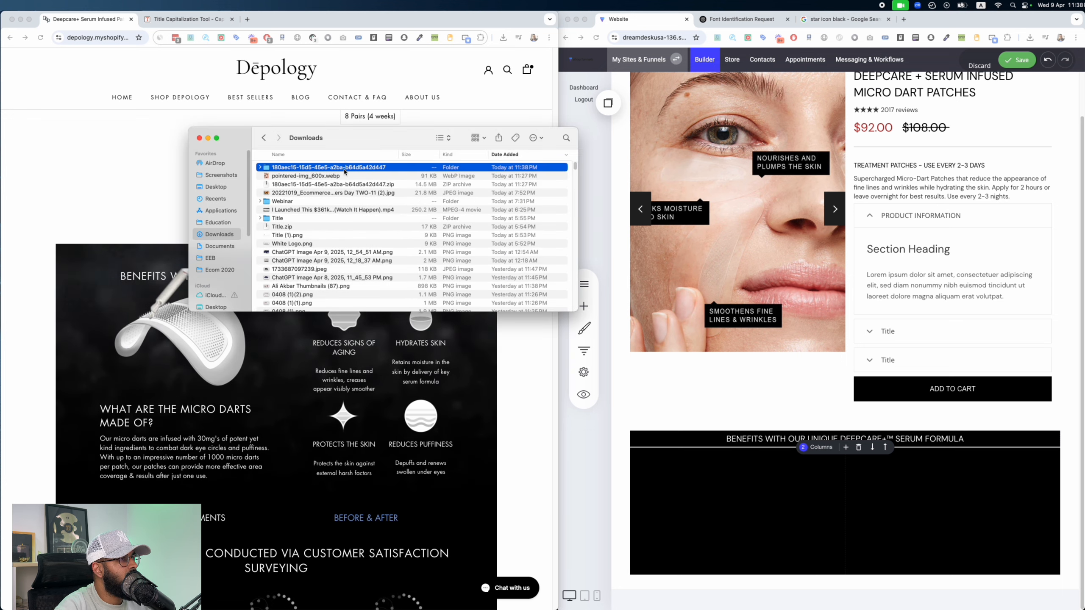
{"action": "key", "text": "super+Down"}
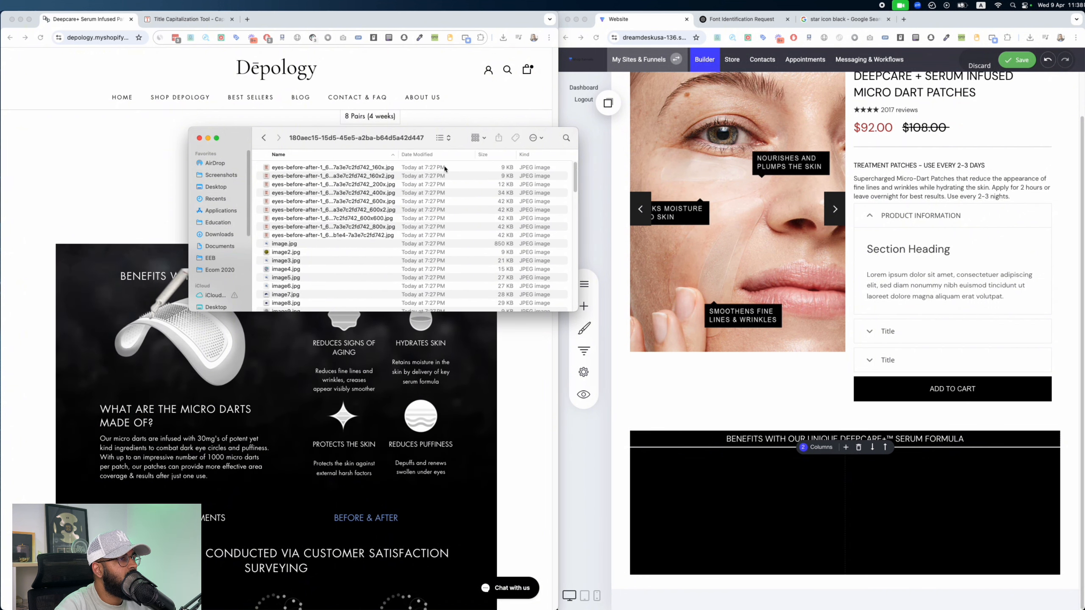
Step: Show the extracted folder's images in gallery view and enlarge the Finder window
{"action": "left_click", "coordinate": [475, 137]}
{"action": "left_click", "coordinate": [444, 138]}
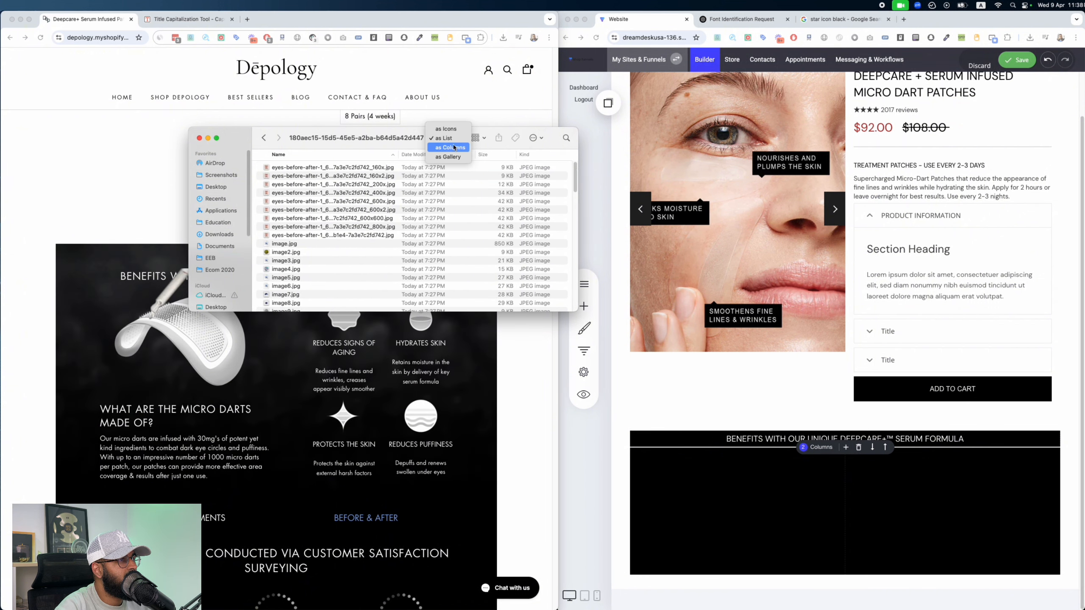
{"action": "left_click", "coordinate": [454, 156]}
{"action": "left_click_drag", "start_coordinate": [577, 311], "coordinate": [888, 484]}
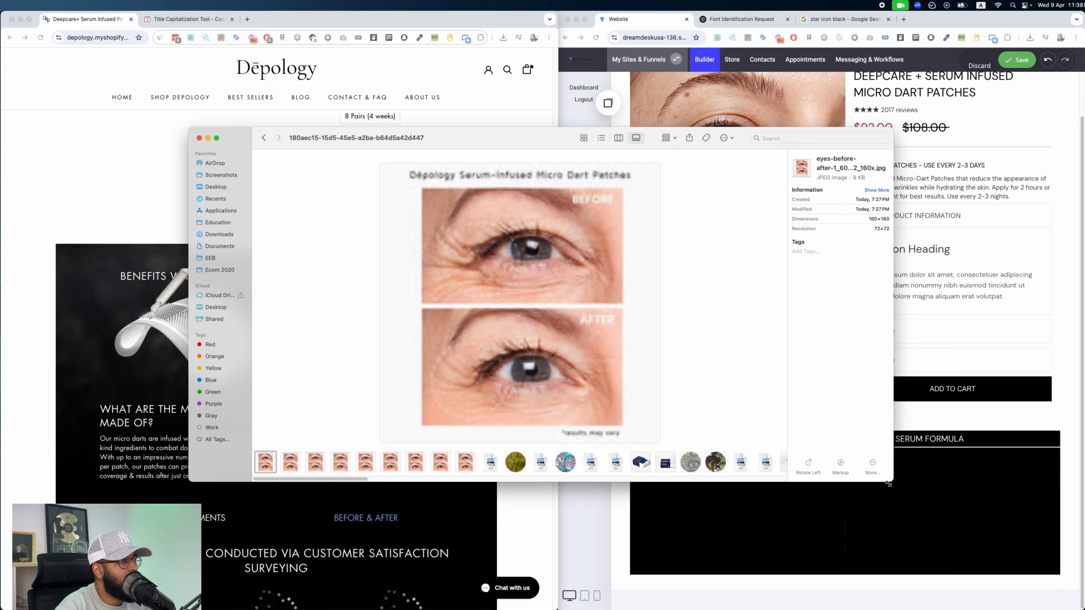
Step: Browse the extracted images for the micro dart patch picture used in the reference benefits section
{"action": "scroll", "coordinate": [638, 462], "scroll_direction": "right", "scroll_amount": 20}
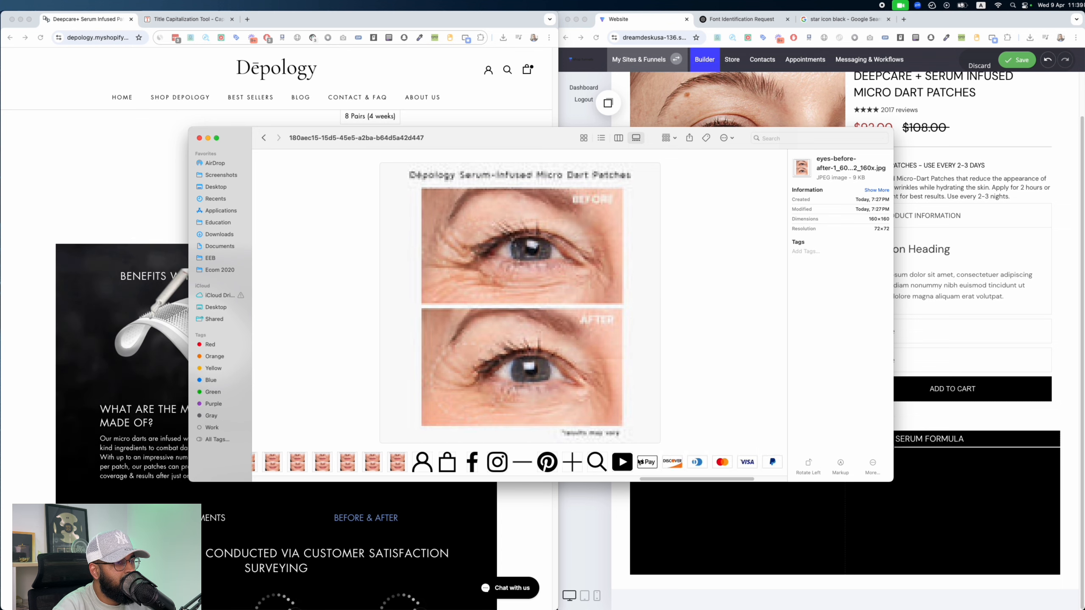
{"action": "scroll", "coordinate": [639, 461], "scroll_direction": "left", "scroll_amount": 10}
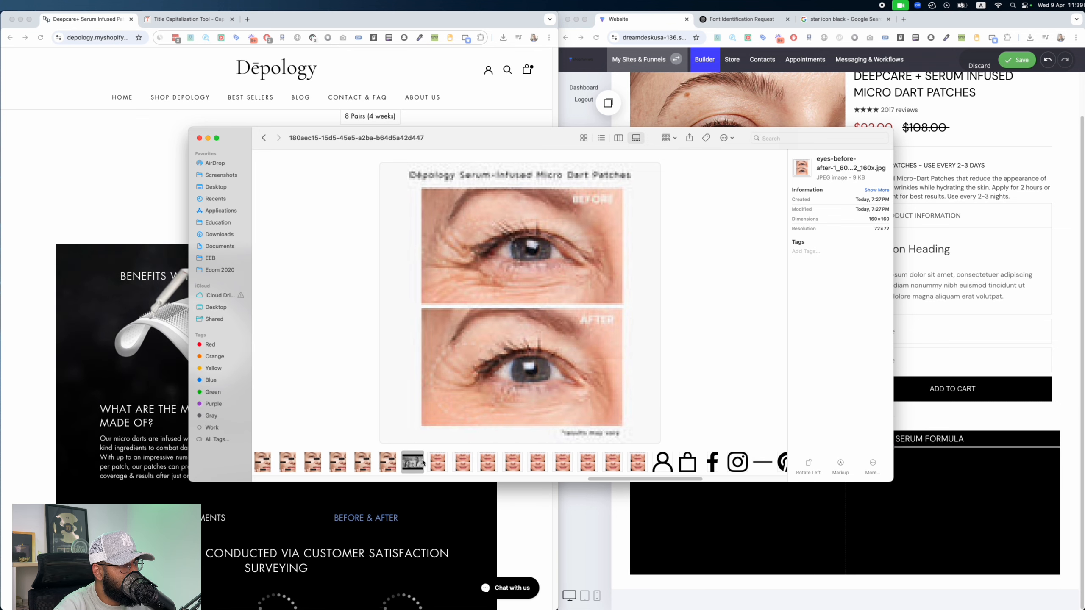
{"action": "left_click", "coordinate": [414, 462]}
{"action": "scroll", "coordinate": [423, 462], "scroll_direction": "left", "scroll_amount": 15}
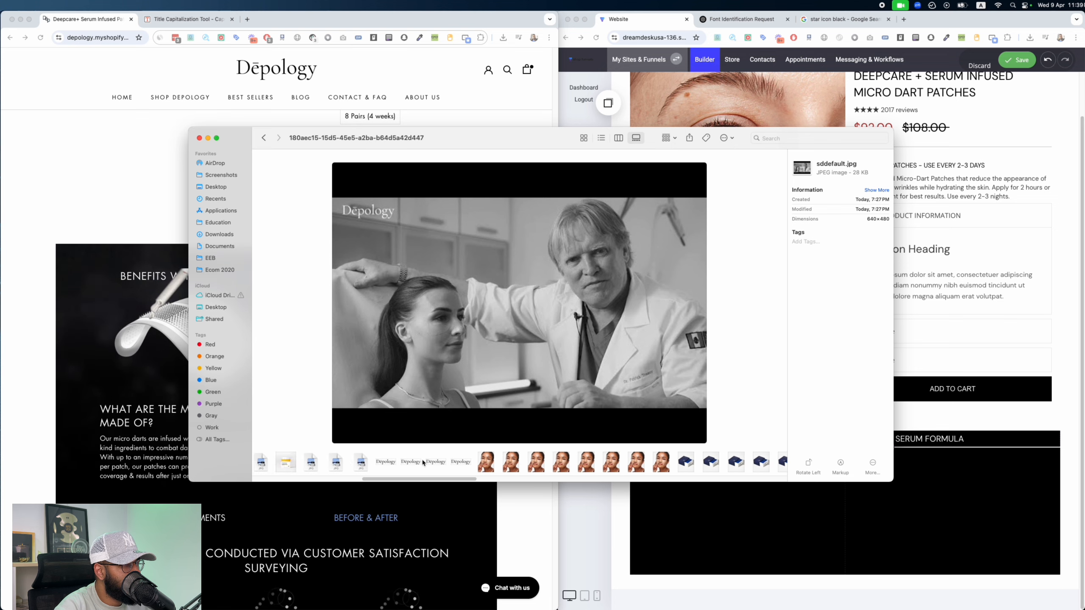
{"action": "scroll", "coordinate": [423, 463], "scroll_direction": "left", "scroll_amount": 5}
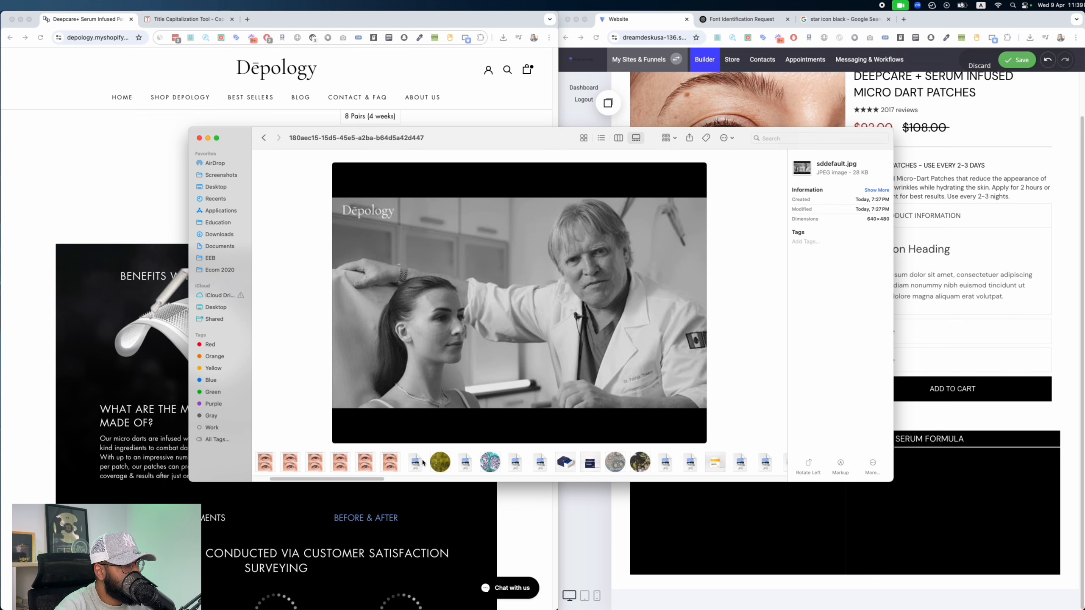
{"action": "scroll", "coordinate": [423, 462], "scroll_direction": "right", "scroll_amount": 15}
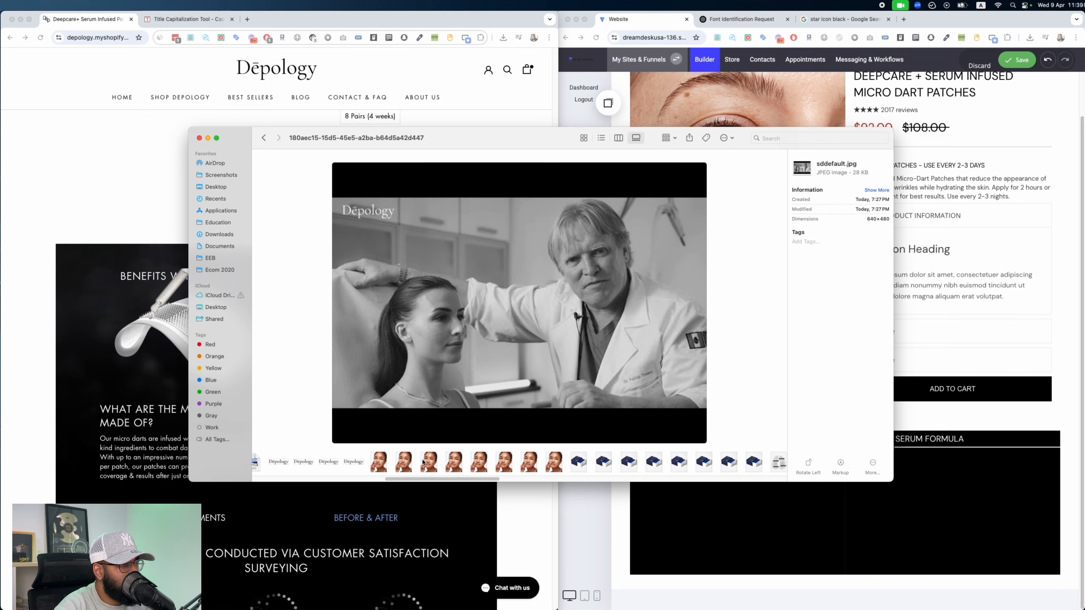
{"action": "scroll", "coordinate": [423, 462], "scroll_direction": "right", "scroll_amount": 15}
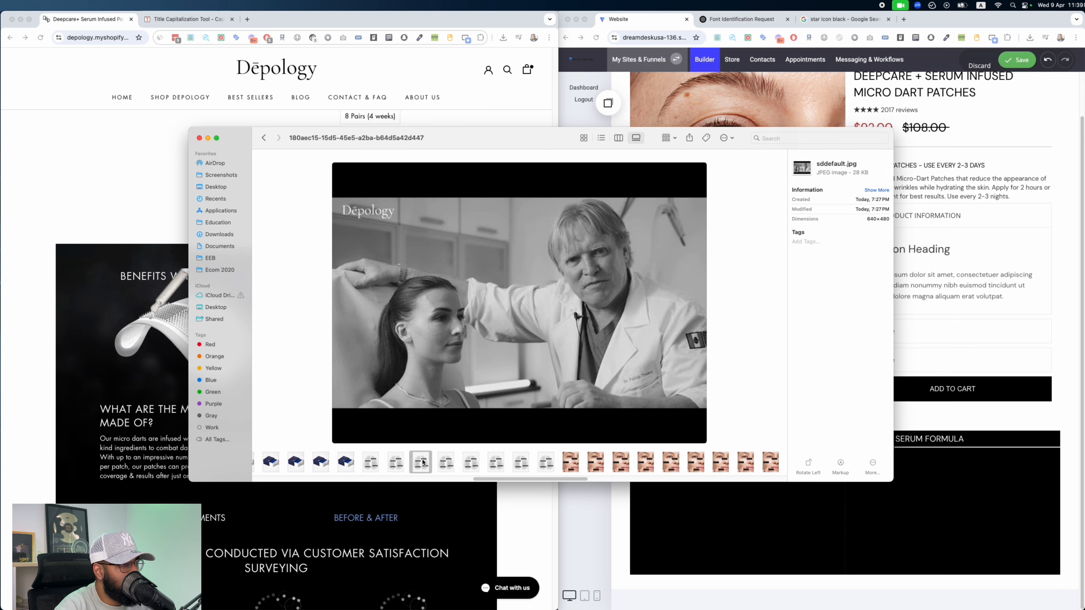
{"action": "left_click", "coordinate": [421, 462]}
{"action": "scroll", "coordinate": [425, 462], "scroll_direction": "right", "scroll_amount": 10}
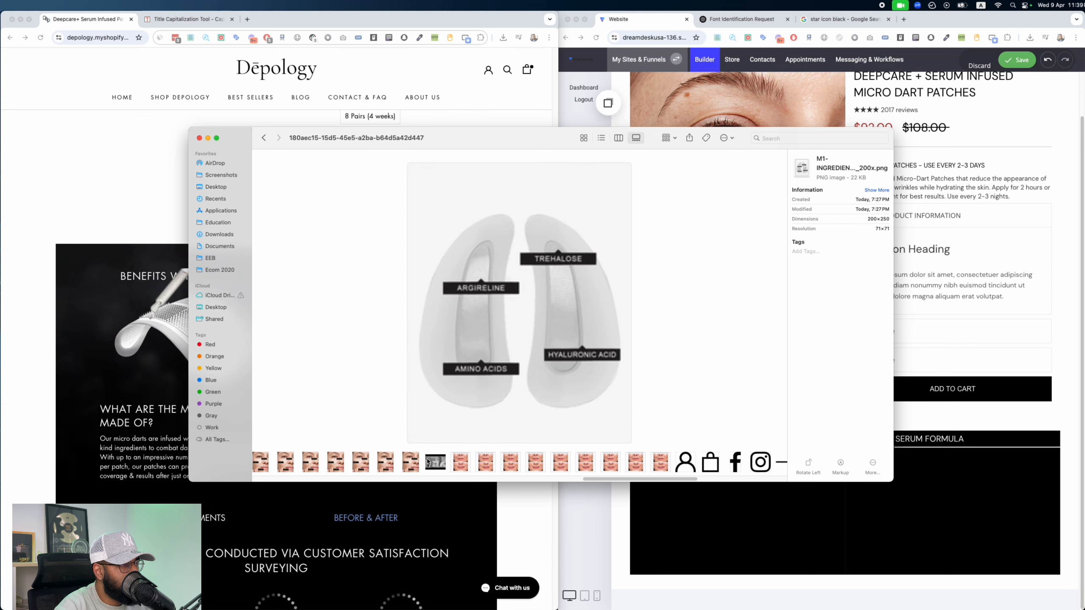
{"action": "left_click", "coordinate": [429, 462]}
{"action": "scroll", "coordinate": [430, 462], "scroll_direction": "right", "scroll_amount": 10}
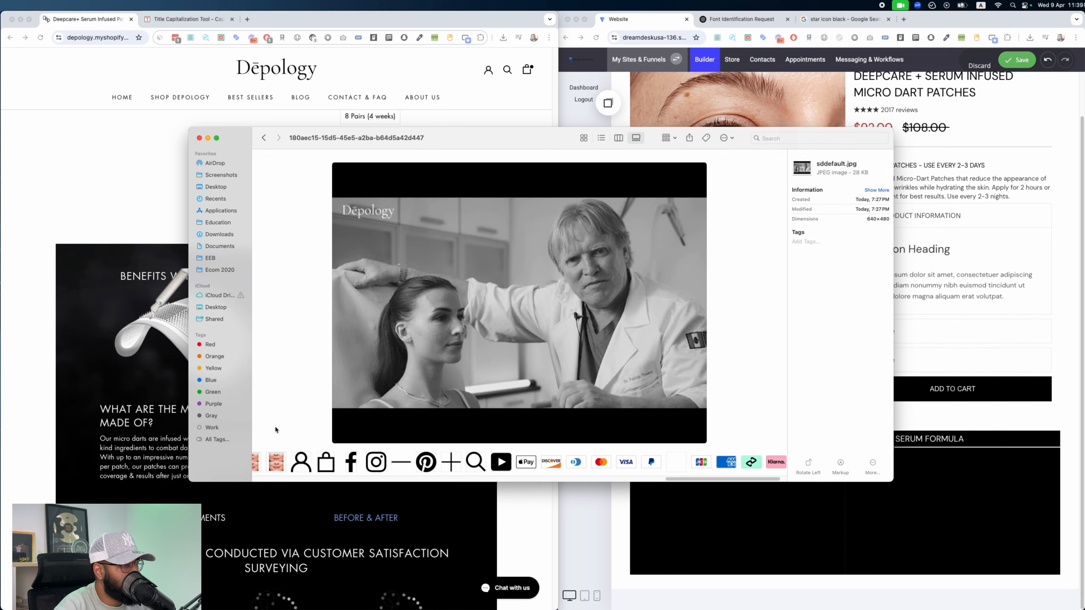
Step: Examine the reference page's benefits and self-assessment sections
{"action": "left_click", "coordinate": [170, 397]}
{"action": "scroll", "coordinate": [266, 360], "scroll_direction": "down", "scroll_amount": 2}
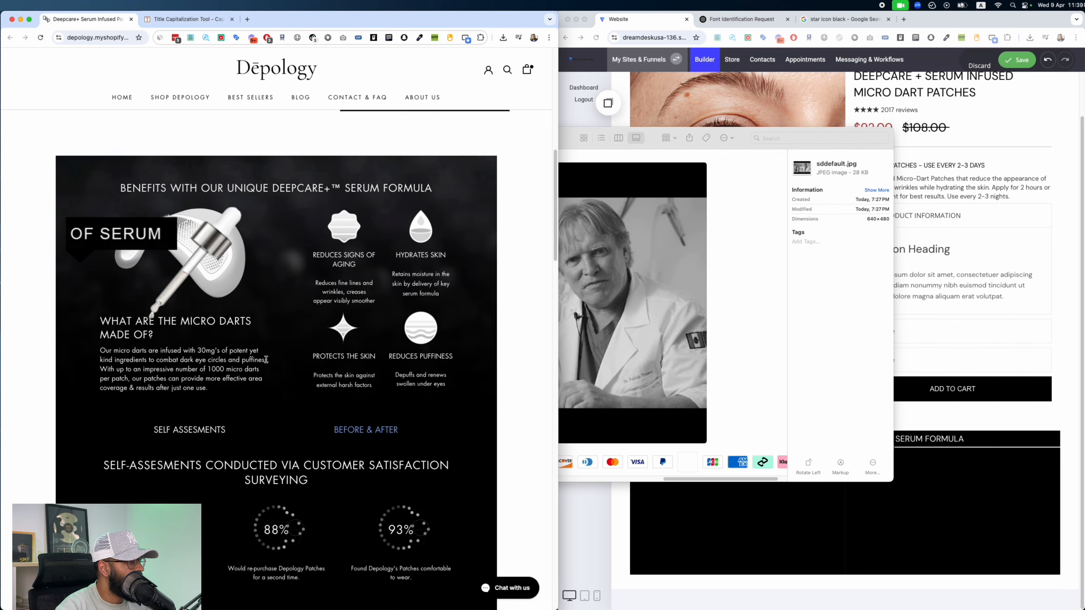
{"action": "scroll", "coordinate": [266, 360], "scroll_direction": "down", "scroll_amount": 4}
{"action": "scroll", "coordinate": [266, 361], "scroll_direction": "up", "scroll_amount": 1}
{"action": "scroll", "coordinate": [266, 361], "scroll_direction": "down", "scroll_amount": 2}
{"action": "scroll", "coordinate": [267, 362], "scroll_direction": "up", "scroll_amount": 1}
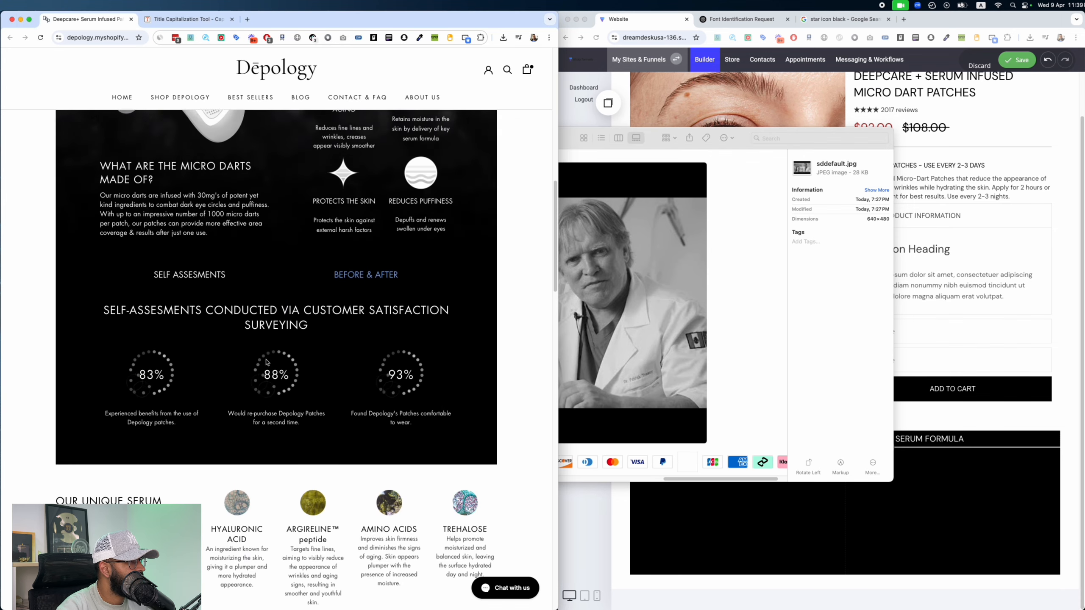
{"action": "scroll", "coordinate": [267, 362], "scroll_direction": "up", "scroll_amount": 2}
{"action": "scroll", "coordinate": [266, 361], "scroll_direction": "down", "scroll_amount": 1}
{"action": "scroll", "coordinate": [266, 360], "scroll_direction": "up", "scroll_amount": 1}
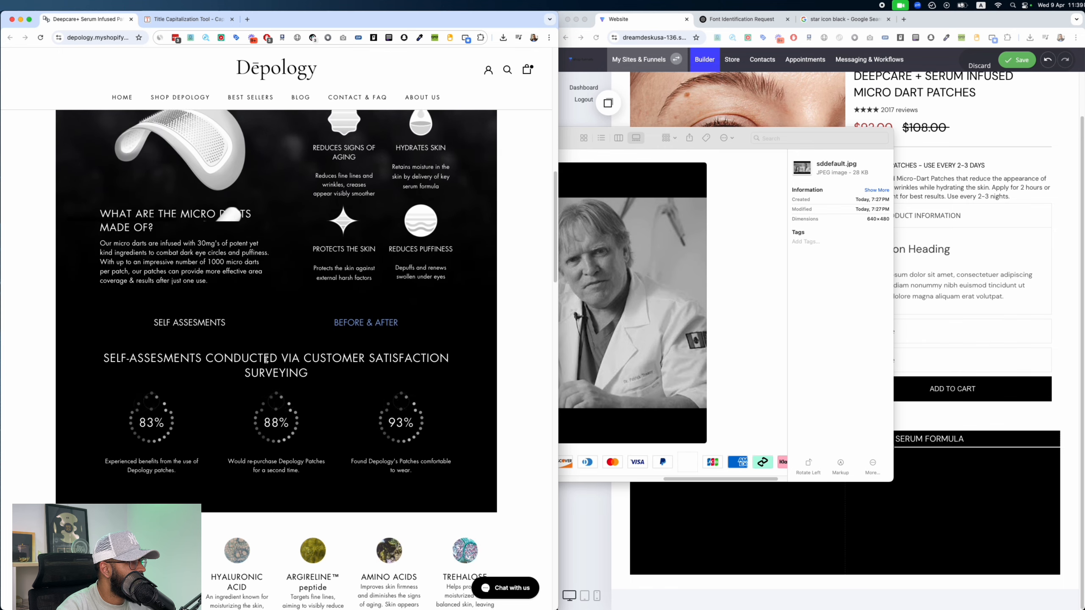
Step: Capture a screenshot of the micro dart patch image in the reference benefits section
{"action": "scroll", "coordinate": [266, 361], "scroll_direction": "up", "scroll_amount": 1}
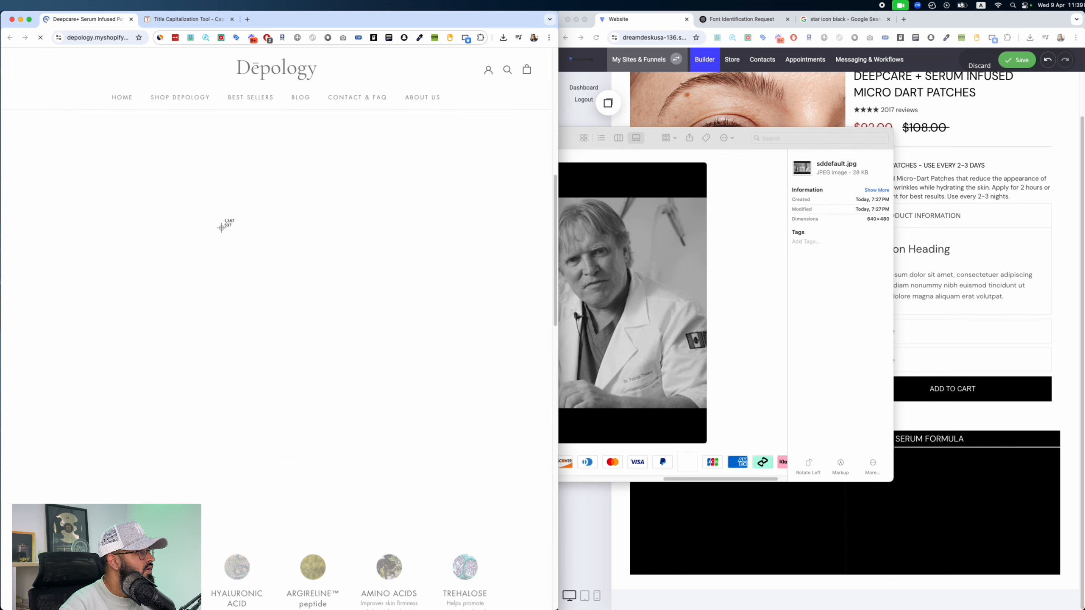
{"action": "key", "text": "Escape"}
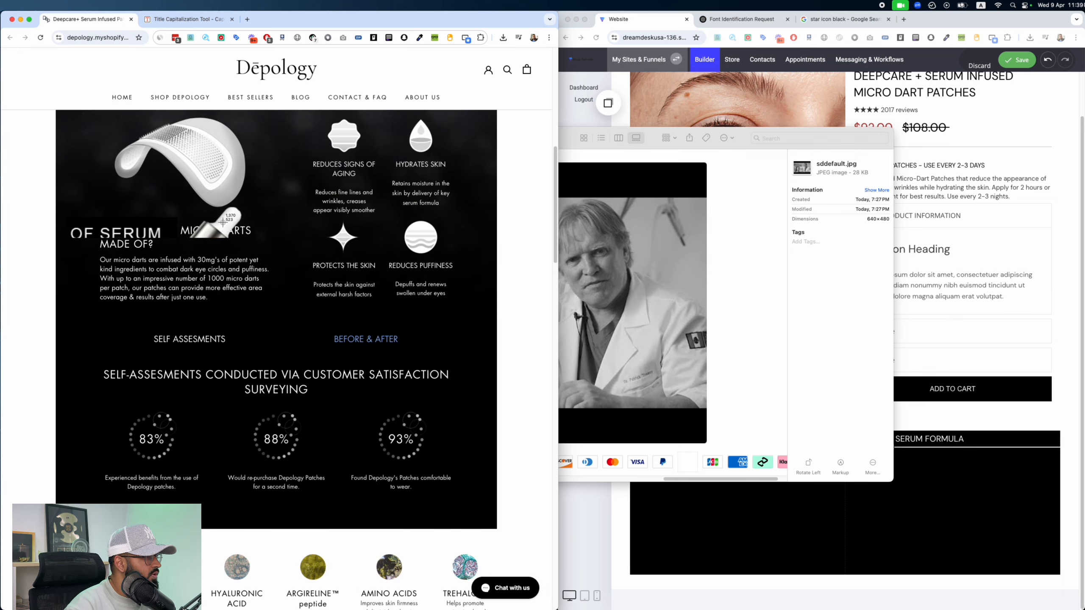
{"action": "left_click_drag", "start_coordinate": [101, 112], "coordinate": [267, 209]}
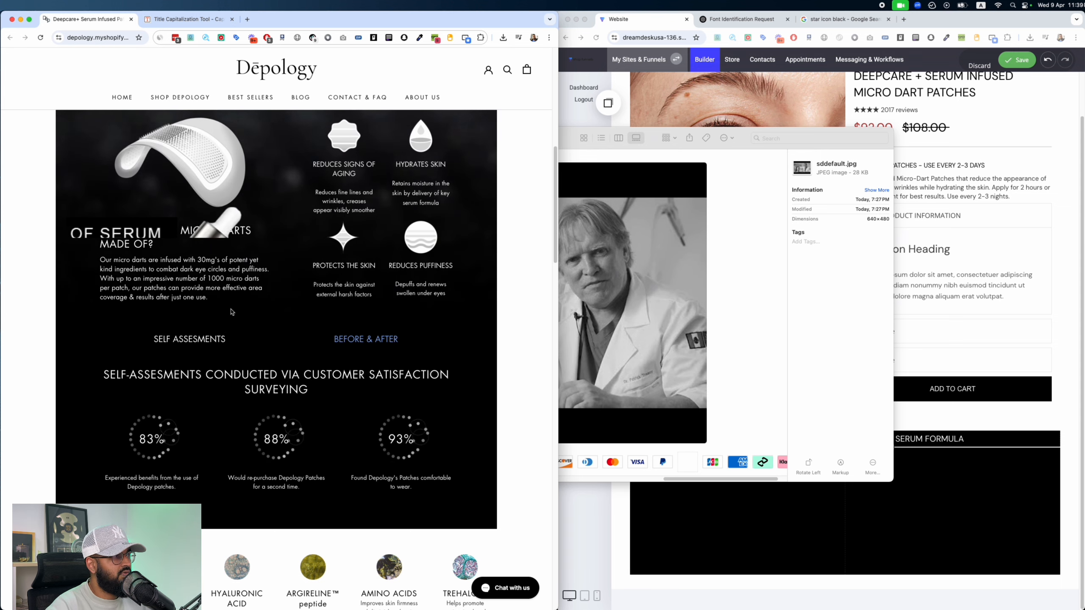
Step: Add an image widget to the first black column below the benefits heading and open the file manager for its picture
{"action": "scroll", "coordinate": [231, 311], "scroll_direction": "up", "scroll_amount": 4}
{"action": "left_click", "coordinate": [907, 321]}
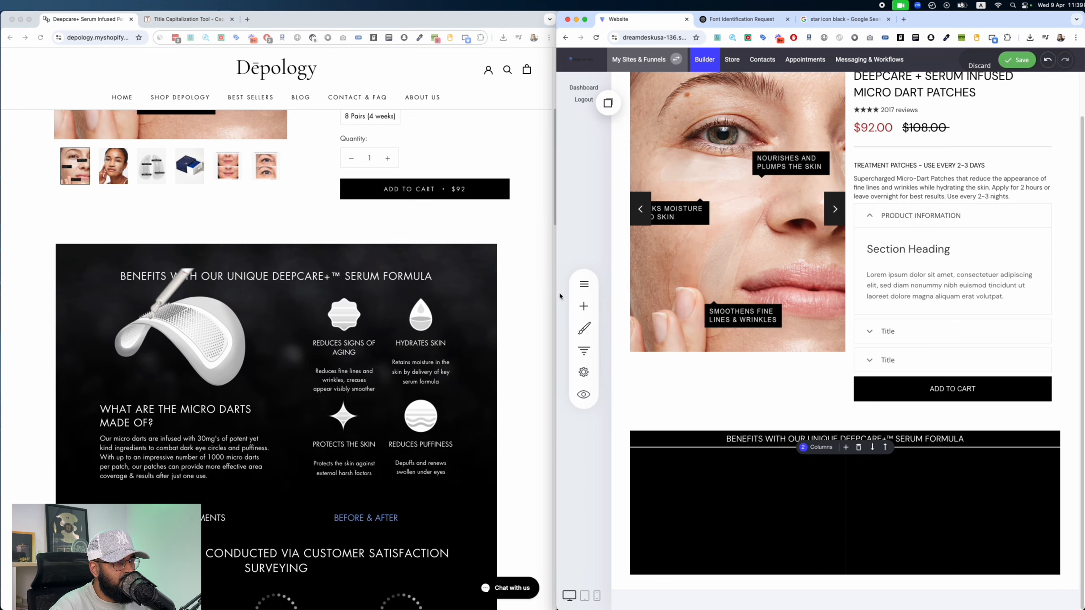
{"action": "left_click", "coordinate": [583, 306]}
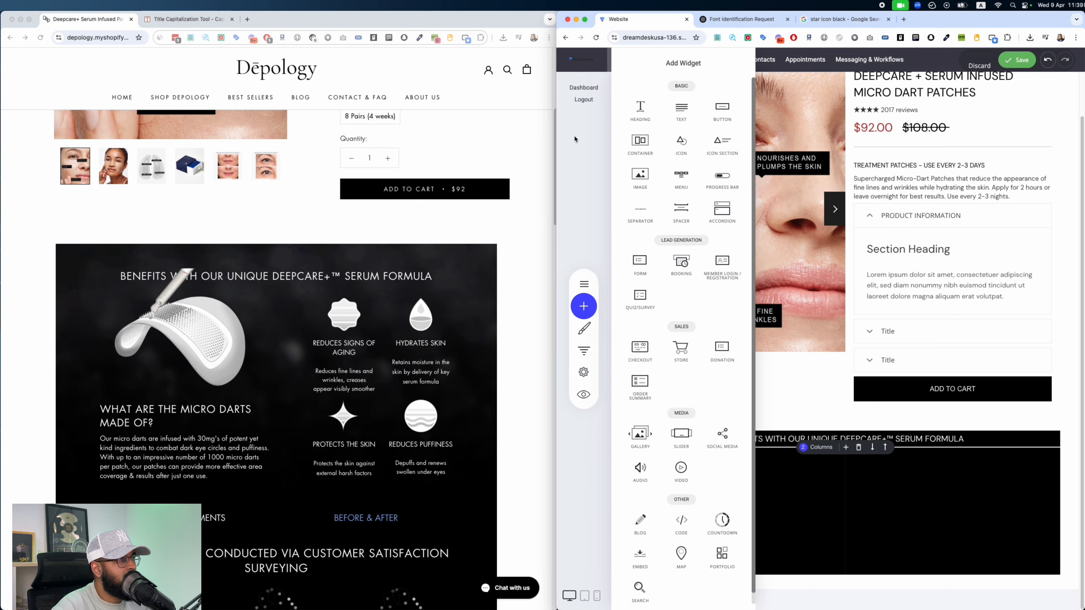
{"action": "left_click_drag", "start_coordinate": [640, 174], "coordinate": [743, 417]}
{"action": "left_click", "coordinate": [727, 512]}
{"action": "left_click", "coordinate": [959, 400]}
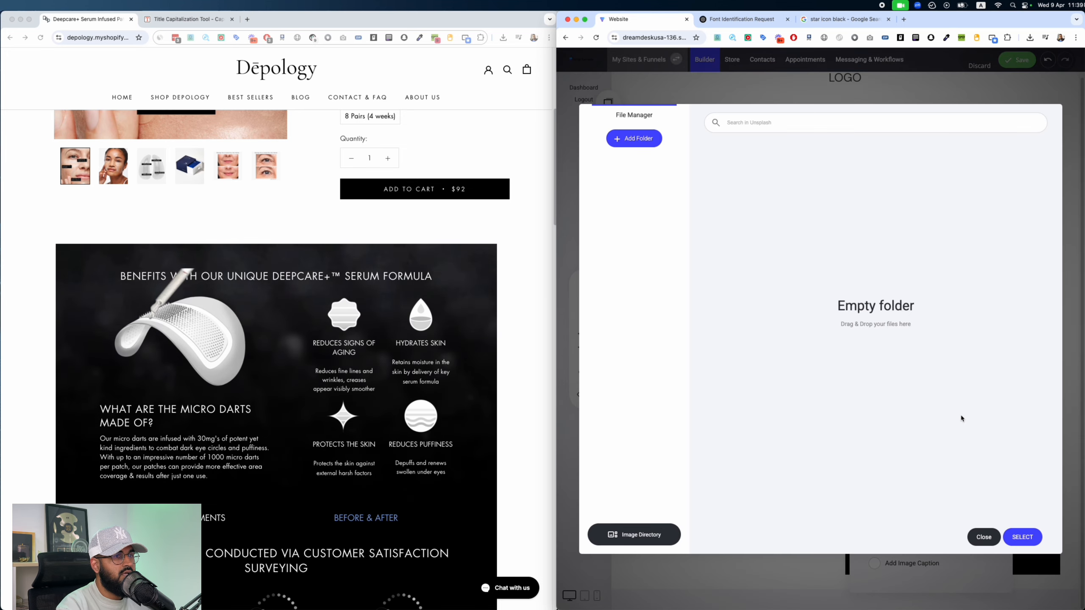
Step: Switch to Finder and open the Screenshots folder
{"action": "key", "text": "super+space"}
{"action": "type", "text": "FINDER"}
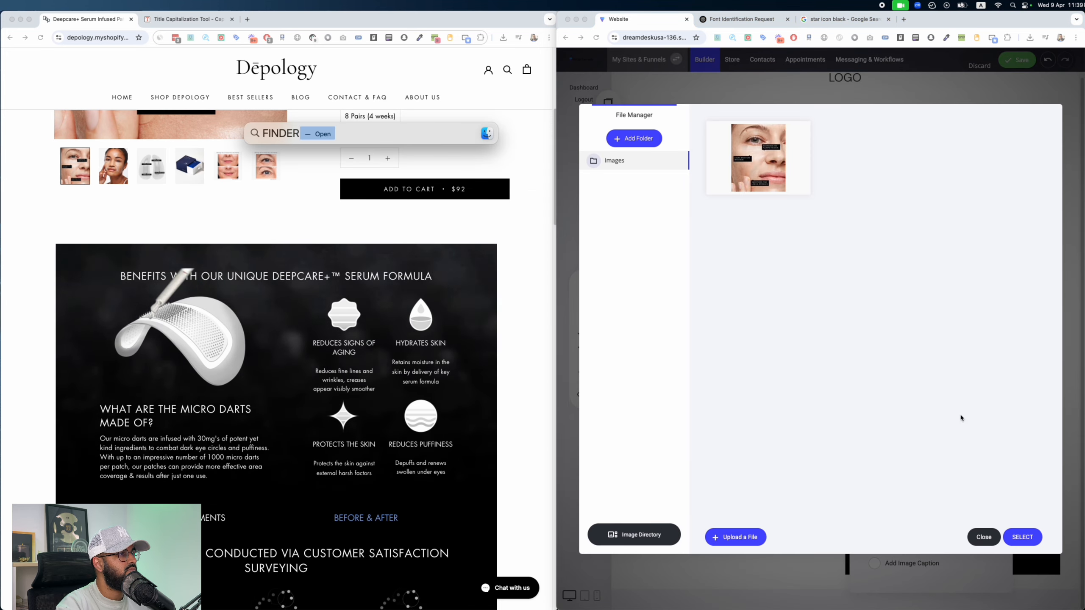
{"action": "key", "text": "Return"}
{"action": "left_click", "coordinate": [218, 234]}
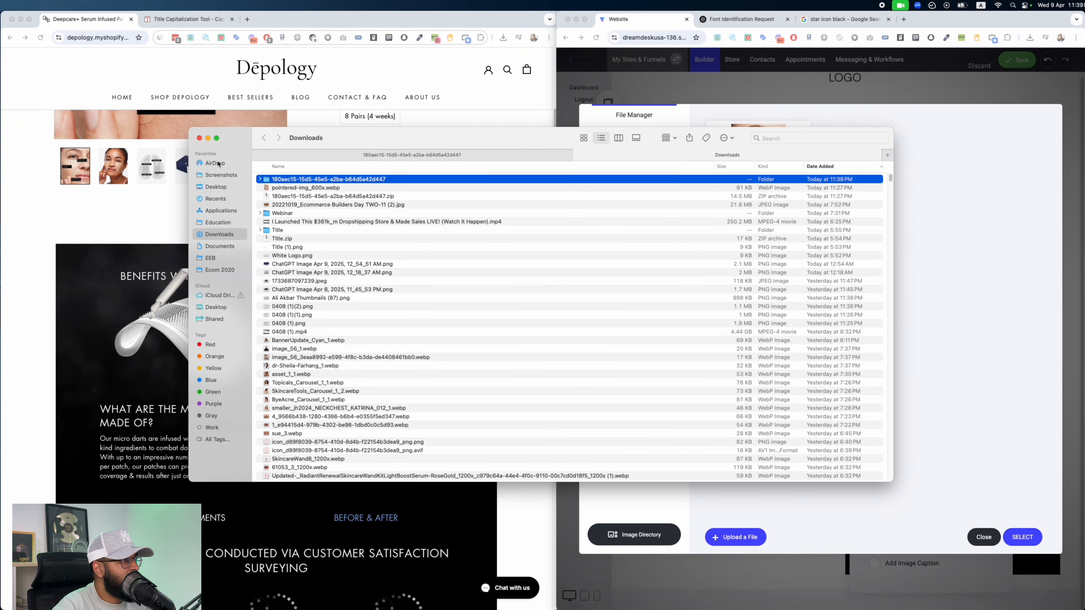
{"action": "left_click", "coordinate": [221, 174]}
Step: Preview the newest screenshot of the patch and upload it to the file manager's Images folder
{"action": "key", "text": "space"}
{"action": "key", "text": "space"}
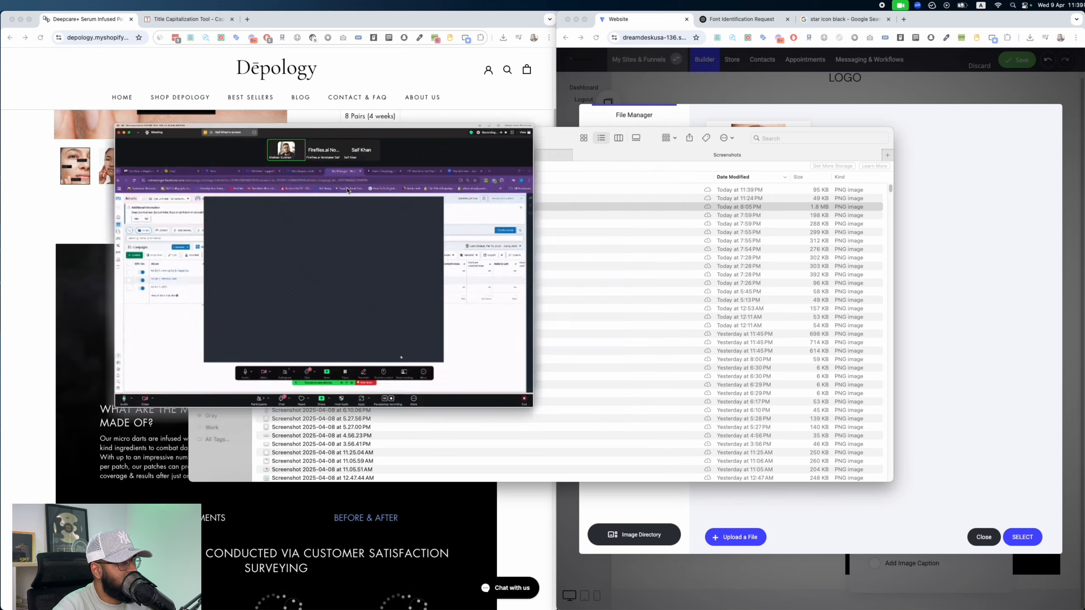
{"action": "left_click", "coordinate": [344, 191]}
{"action": "key", "text": "space"}
{"action": "key", "text": "space"}
{"action": "left_click_drag", "start_coordinate": [343, 191], "coordinate": [948, 302]}
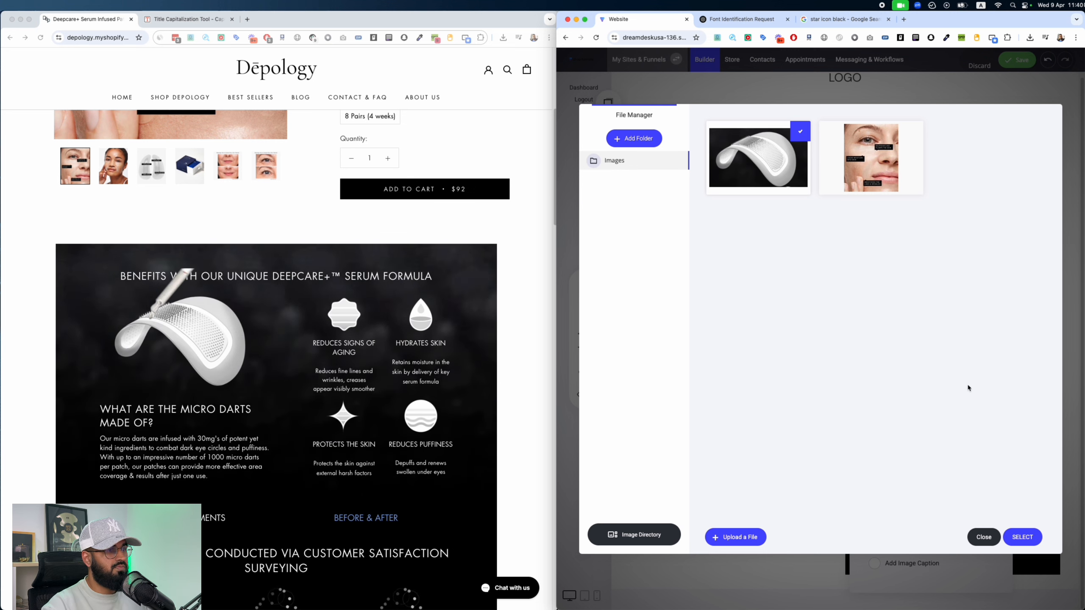
Step: Insert the selected micro dart patch picture into the first black column and save the page
{"action": "left_click", "coordinate": [1033, 546]}
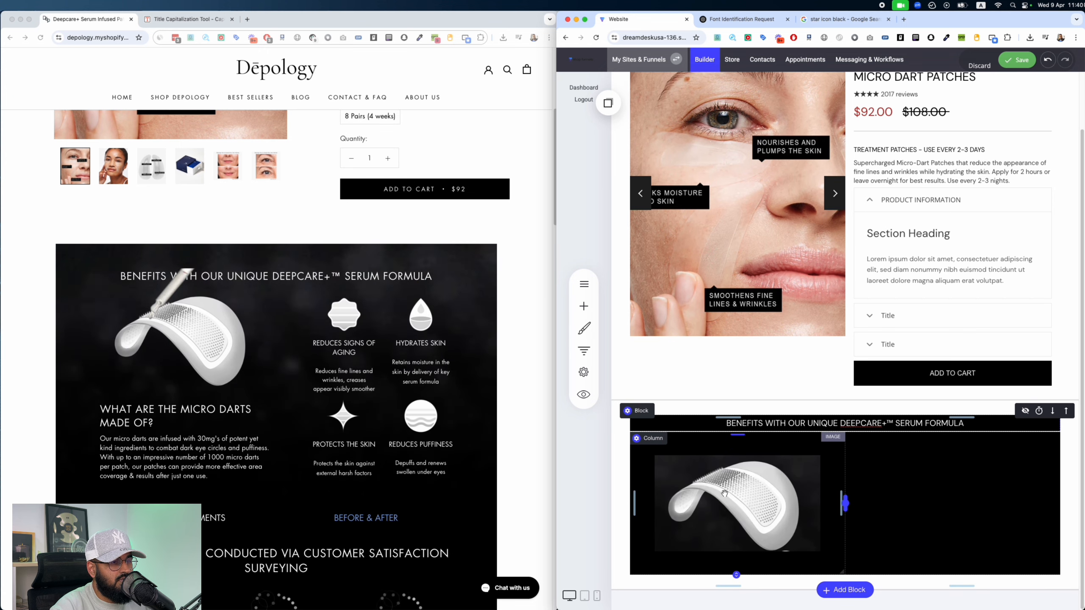
{"action": "left_click", "coordinate": [1013, 59]}
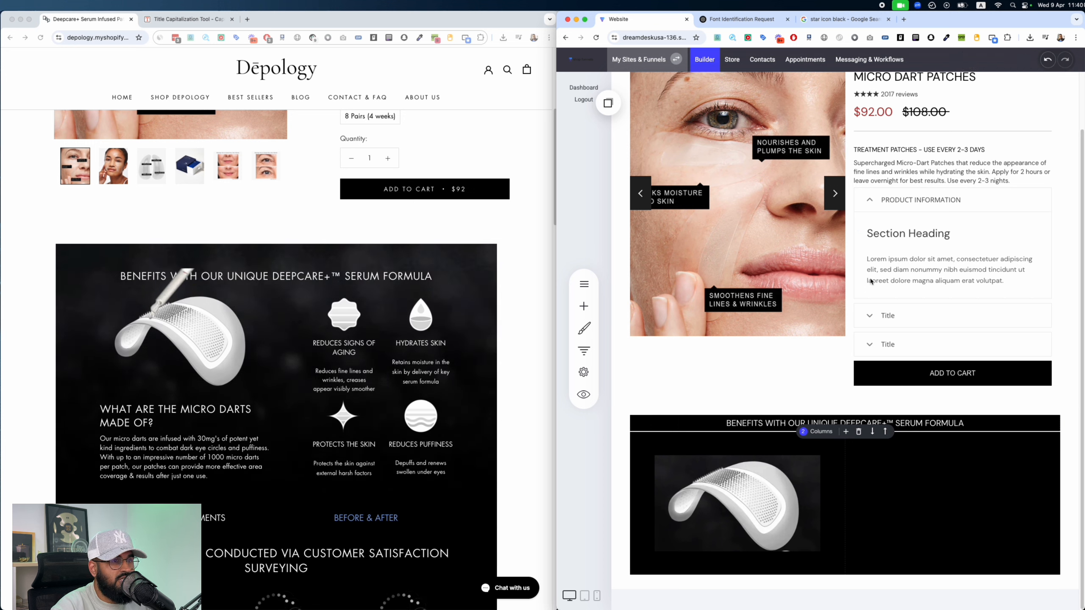
Step: Copy the benefits heading widget and place the duplicate below the patch image in the first black column
{"action": "left_click", "coordinate": [936, 422]}
{"action": "left_click", "coordinate": [932, 410]}
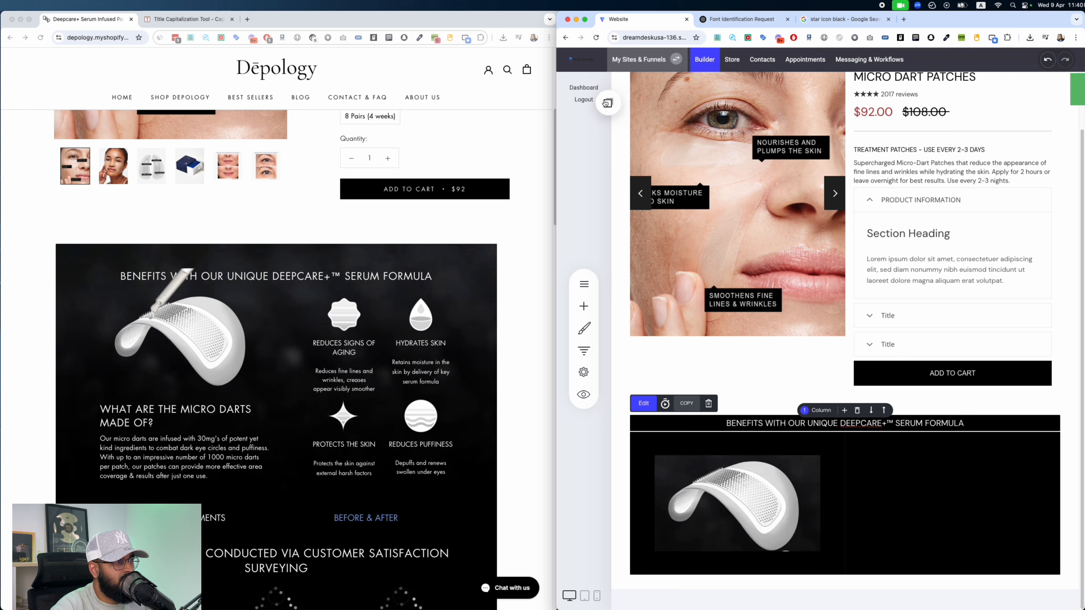
{"action": "left_click", "coordinate": [606, 103]}
{"action": "left_click_drag", "start_coordinate": [632, 230], "coordinate": [726, 539]}
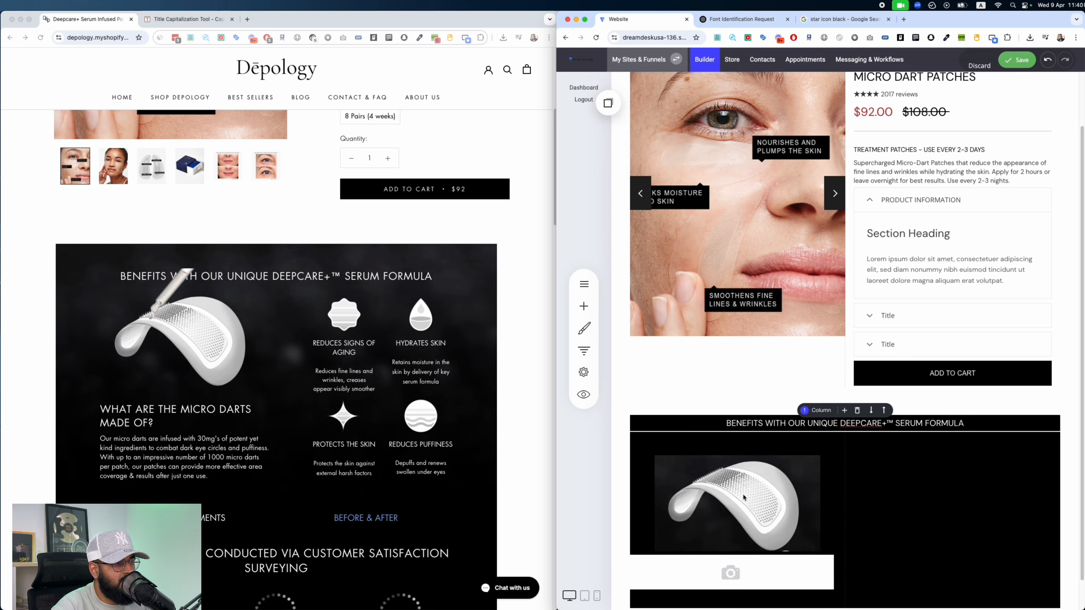
Step: Replace the duplicated heading with the reference page's text "WHAT ARE THE MICRO DARTS MADE OF?"
{"action": "left_click", "coordinate": [171, 439]}
{"action": "left_click_drag", "start_coordinate": [171, 439], "coordinate": [89, 411]}
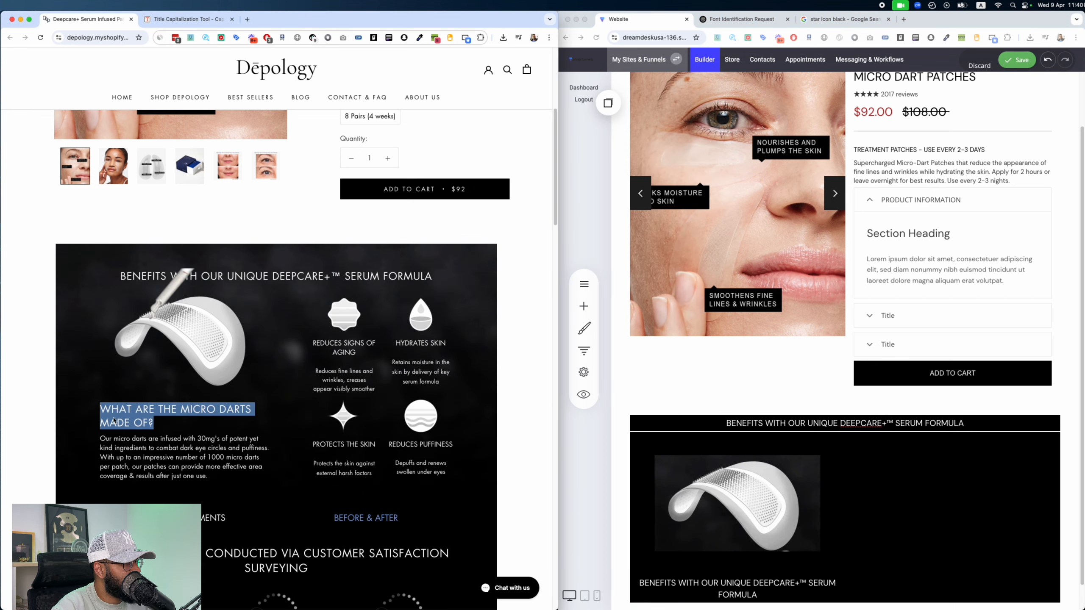
{"action": "key", "text": "super+c"}
{"action": "scroll", "coordinate": [729, 528], "scroll_direction": "down", "scroll_amount": 1}
{"action": "left_click", "coordinate": [767, 565]}
{"action": "key", "text": "super+a"}
{"action": "key", "text": "super+v"}
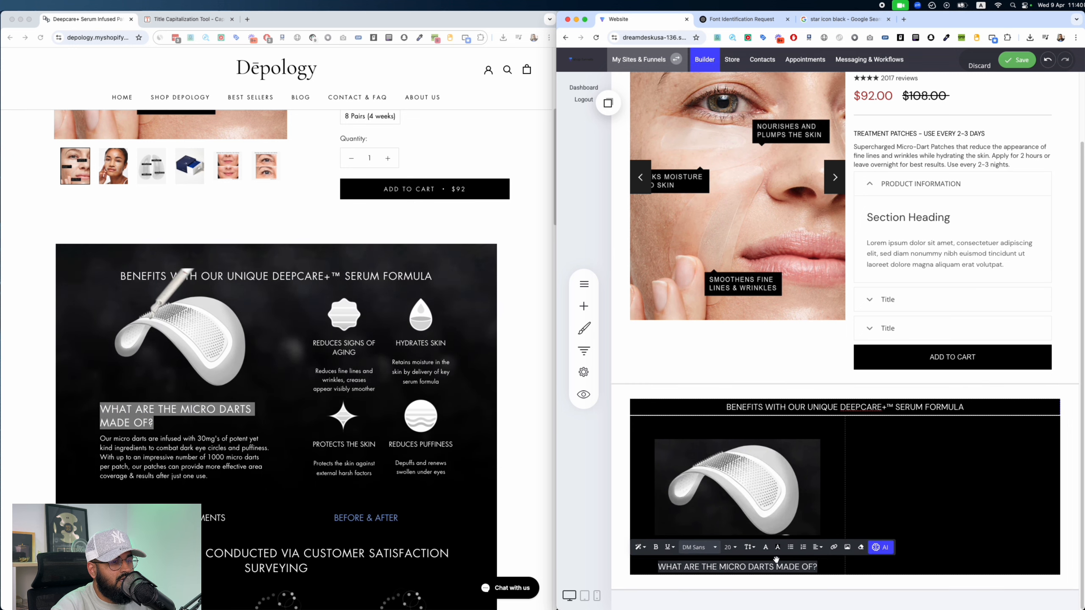
Step: Left-align the micro darts heading and adjust the first column's spacing: tighter around the patch image, wider at the left edge
{"action": "left_click", "coordinate": [815, 549]}
{"action": "left_click", "coordinate": [818, 562]}
{"action": "left_click", "coordinate": [977, 521]}
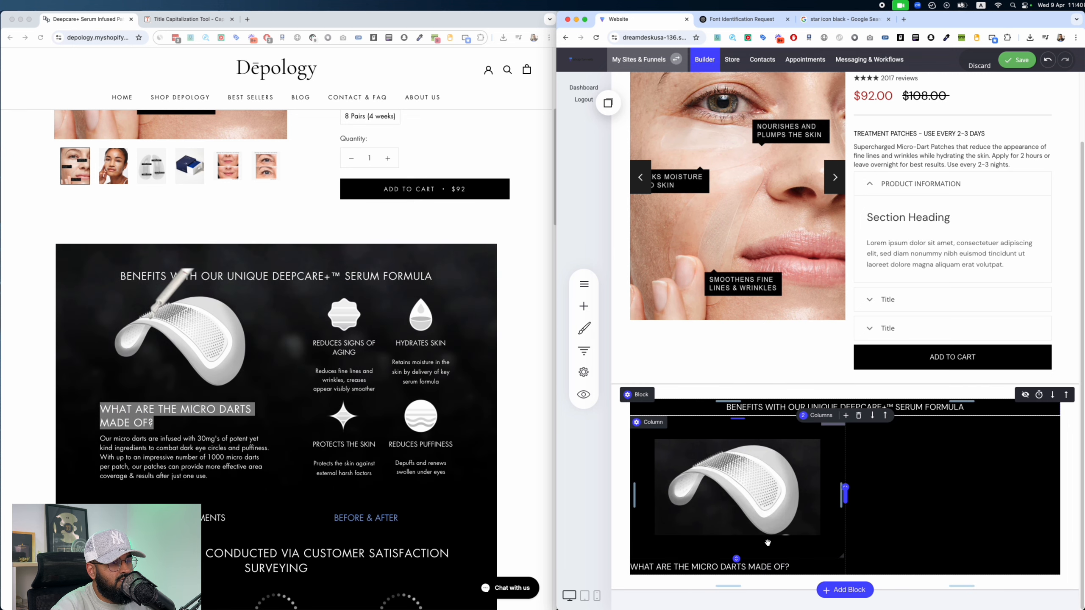
{"action": "left_click_drag", "start_coordinate": [744, 558], "coordinate": [741, 548]}
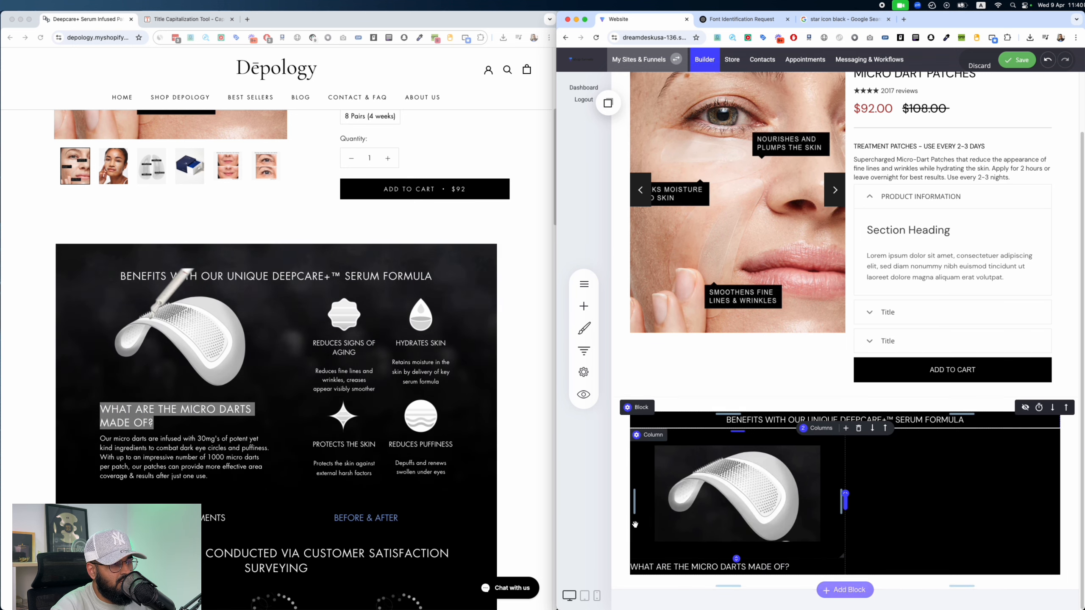
{"action": "left_click_drag", "start_coordinate": [634, 507], "coordinate": [647, 510]}
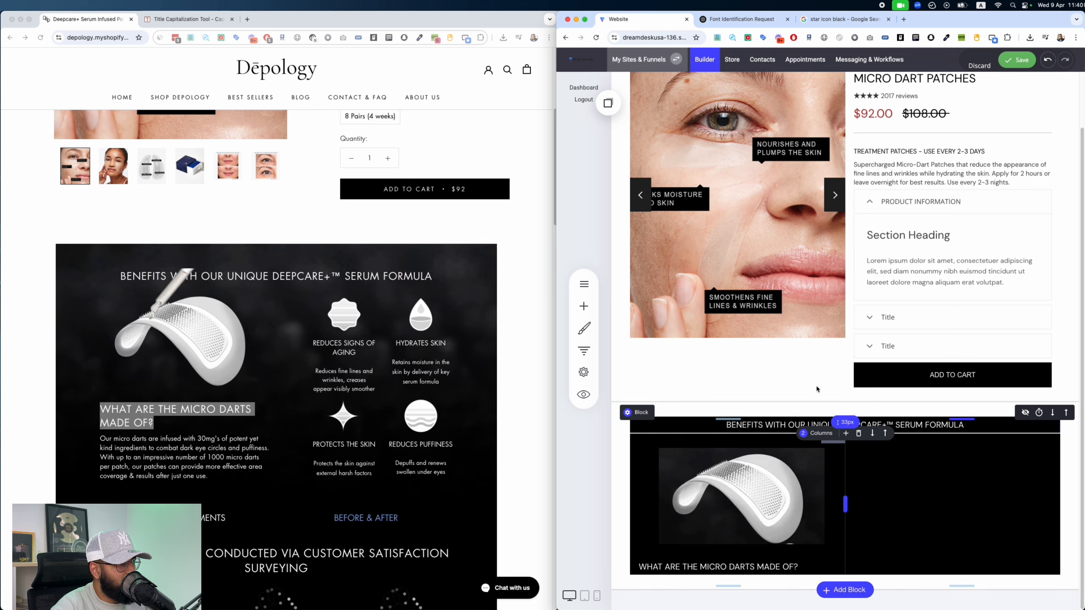
Step: Copy the product description text widget and place the duplicate below the micro darts heading
{"action": "scroll", "coordinate": [816, 389], "scroll_direction": "up", "scroll_amount": 3}
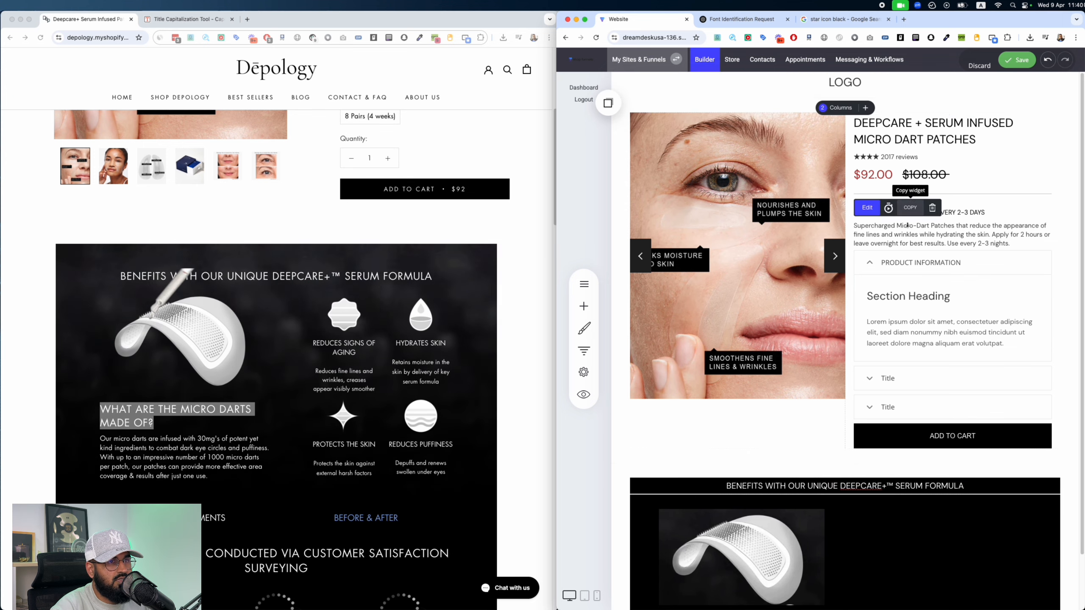
{"action": "scroll", "coordinate": [907, 225], "scroll_direction": "down", "scroll_amount": 3}
{"action": "left_click", "coordinate": [608, 103]}
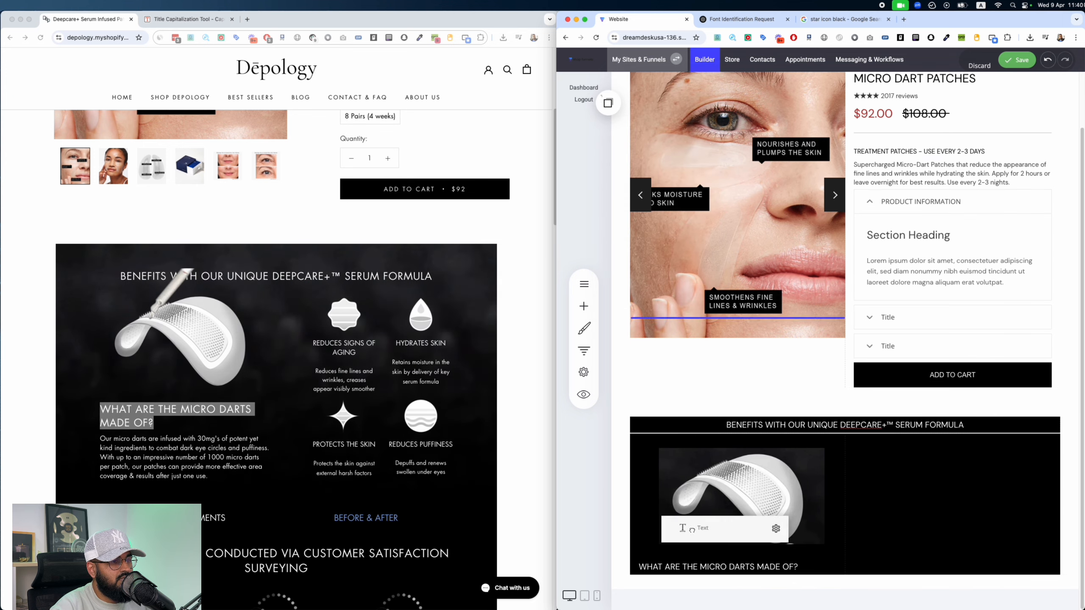
{"action": "left_click_drag", "start_coordinate": [693, 573], "coordinate": [693, 574]}
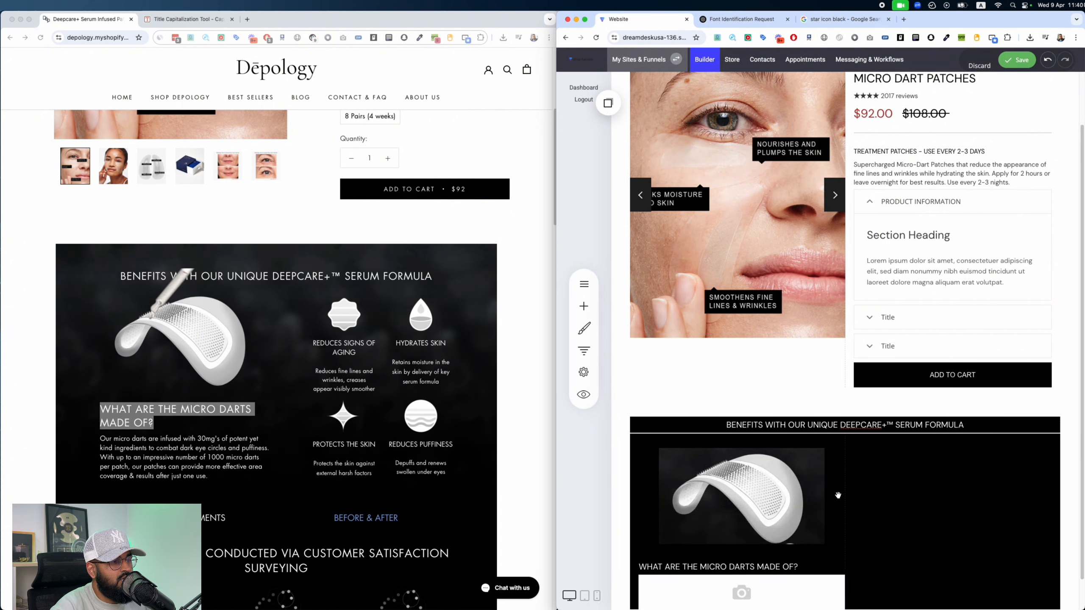
Step: Replace the duplicated description with the reference paragraph beginning "Our micro darts are infused with 30mg's" and color it white
{"action": "left_click", "coordinate": [214, 445]}
{"action": "left_click_drag", "start_coordinate": [210, 477], "coordinate": [106, 440]}
{"action": "scroll", "coordinate": [801, 552], "scroll_direction": "down", "scroll_amount": 1}
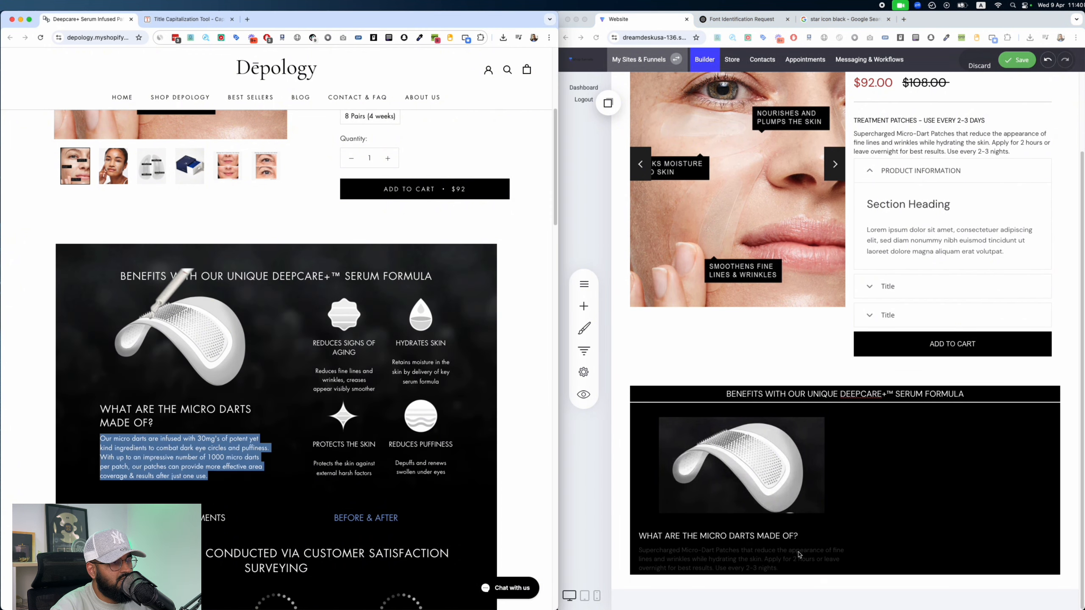
{"action": "left_click", "coordinate": [801, 552]}
{"action": "key", "text": "super+v"}
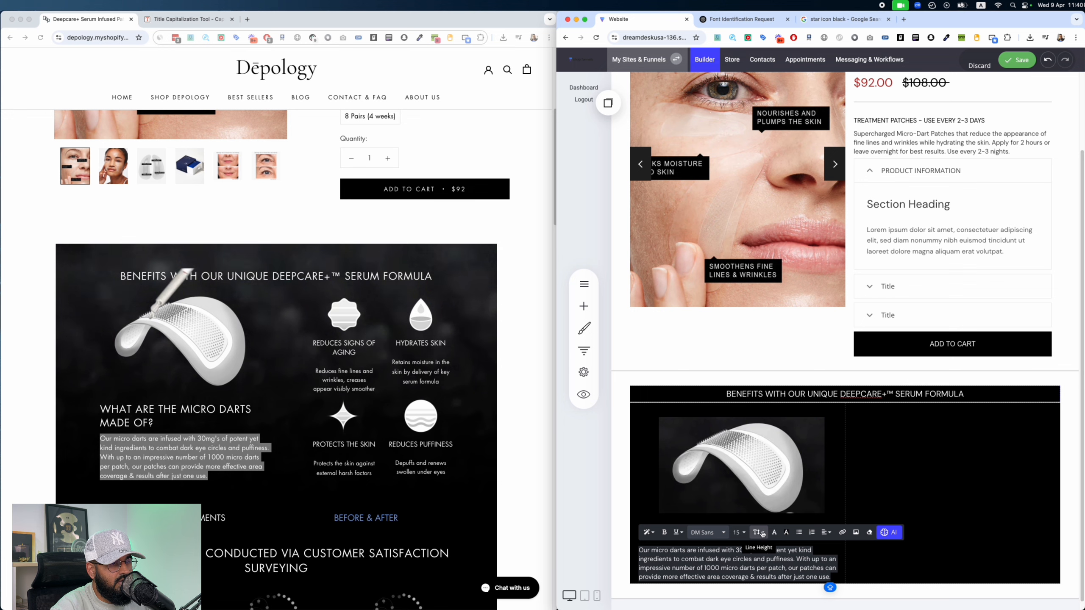
{"action": "left_click", "coordinate": [775, 534]}
{"action": "left_click", "coordinate": [840, 532]}
{"action": "left_click", "coordinate": [1007, 504]}
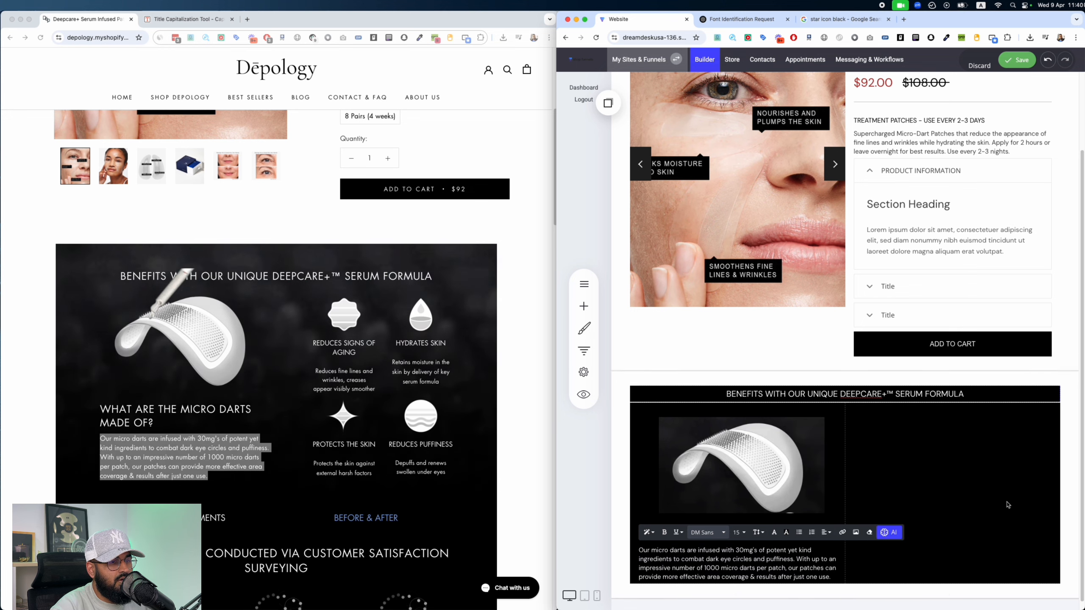
Step: Add a spacer below the micro darts paragraph in the first black column
{"action": "scroll", "coordinate": [877, 485], "scroll_direction": "down", "scroll_amount": 1}
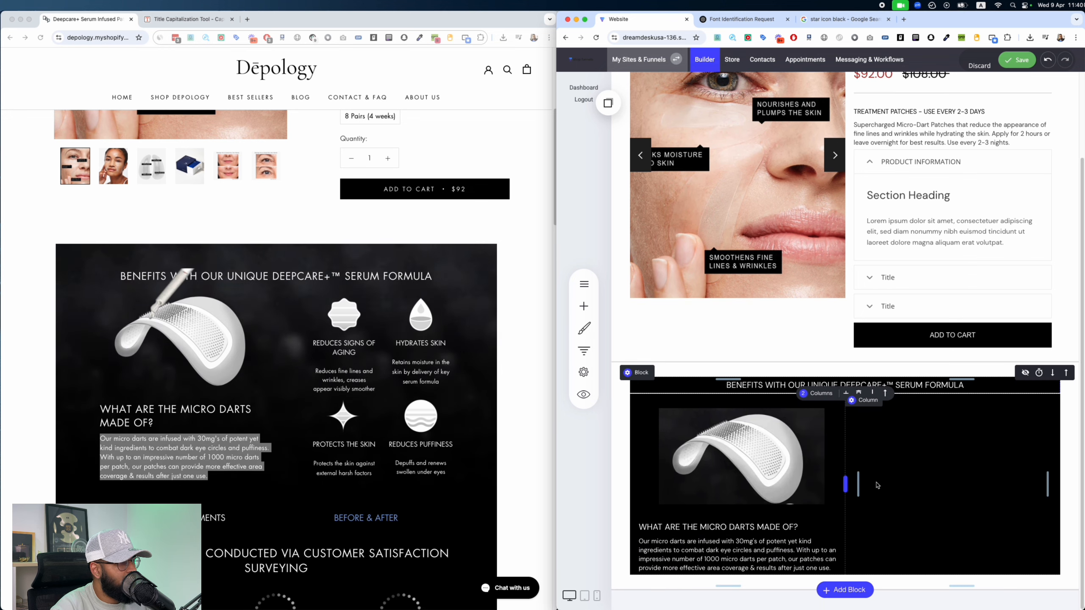
{"action": "left_click", "coordinate": [583, 306]}
{"action": "left_click", "coordinate": [980, 434]}
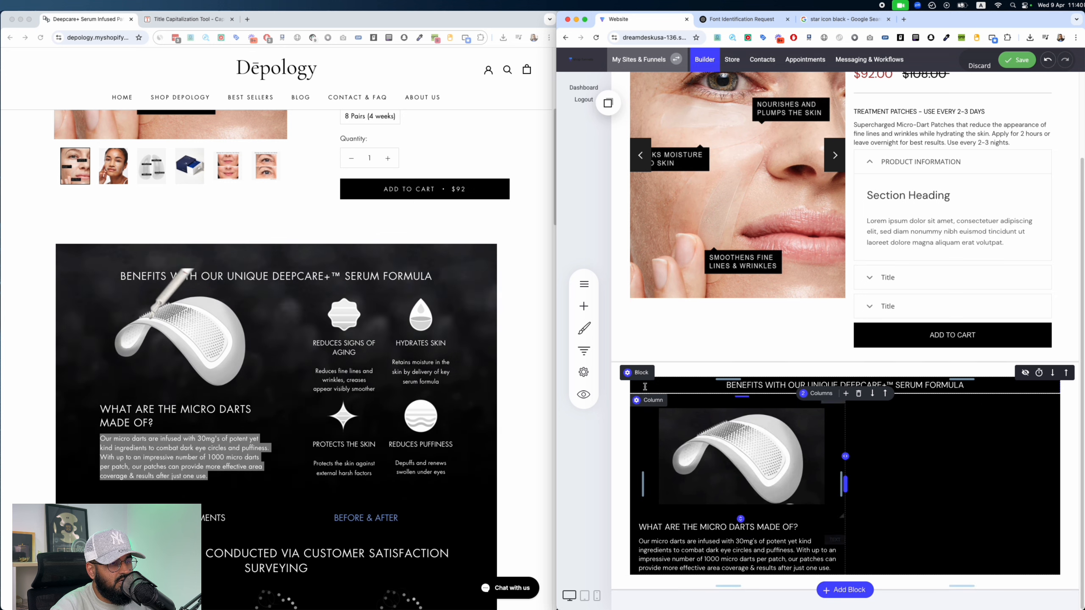
{"action": "left_click", "coordinate": [583, 307]}
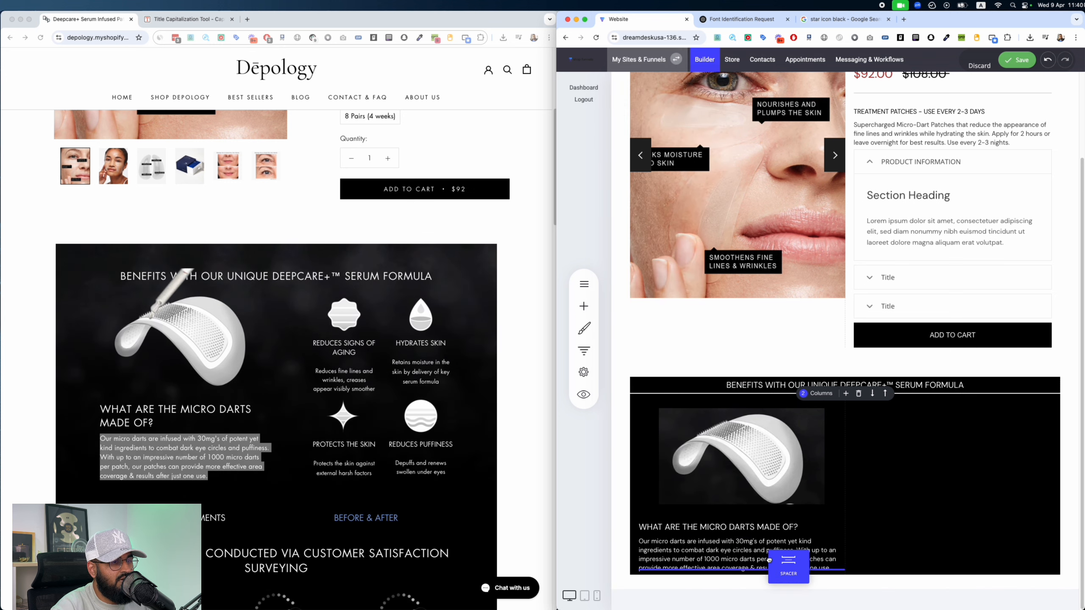
{"action": "scroll", "coordinate": [762, 575], "scroll_direction": "down", "scroll_amount": 2}
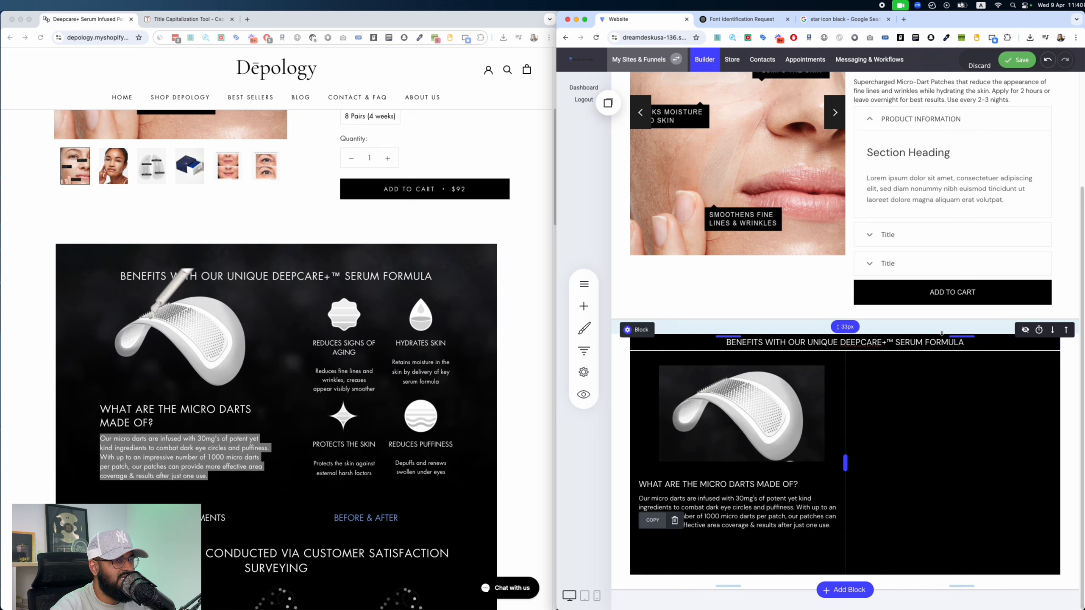
{"action": "scroll", "coordinate": [400, 299], "scroll_direction": "up", "scroll_amount": 5}
{"action": "scroll", "coordinate": [400, 299], "scroll_direction": "down", "scroll_amount": 4}
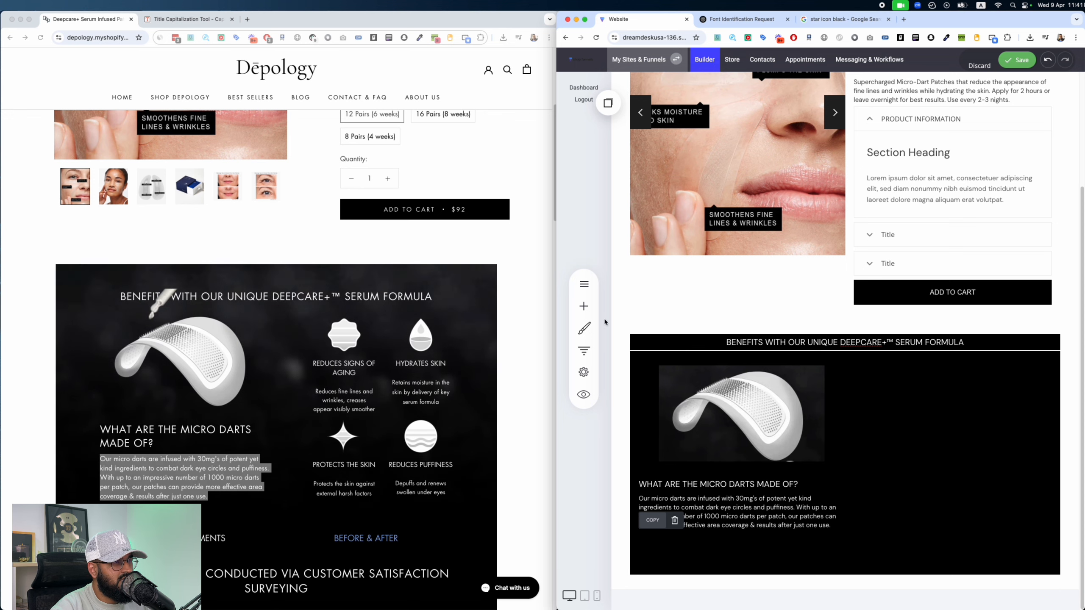
Step: Add an icon section to the second black column and apply the centered layout with the icon above the text
{"action": "left_click", "coordinate": [583, 306]}
{"action": "left_click_drag", "start_coordinate": [733, 154], "coordinate": [897, 386]}
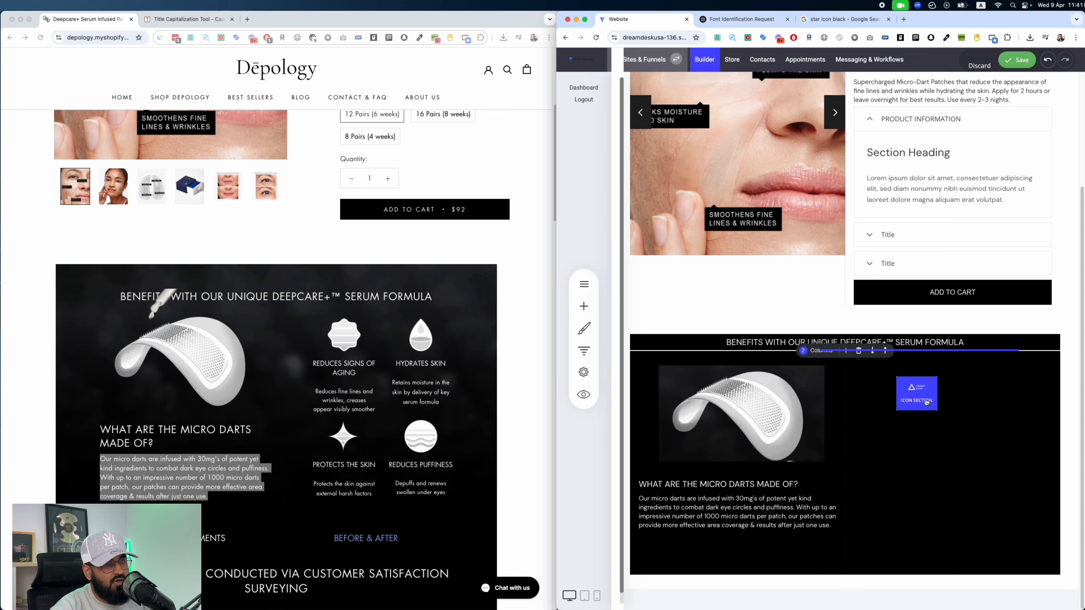
{"action": "left_click", "coordinate": [879, 395]}
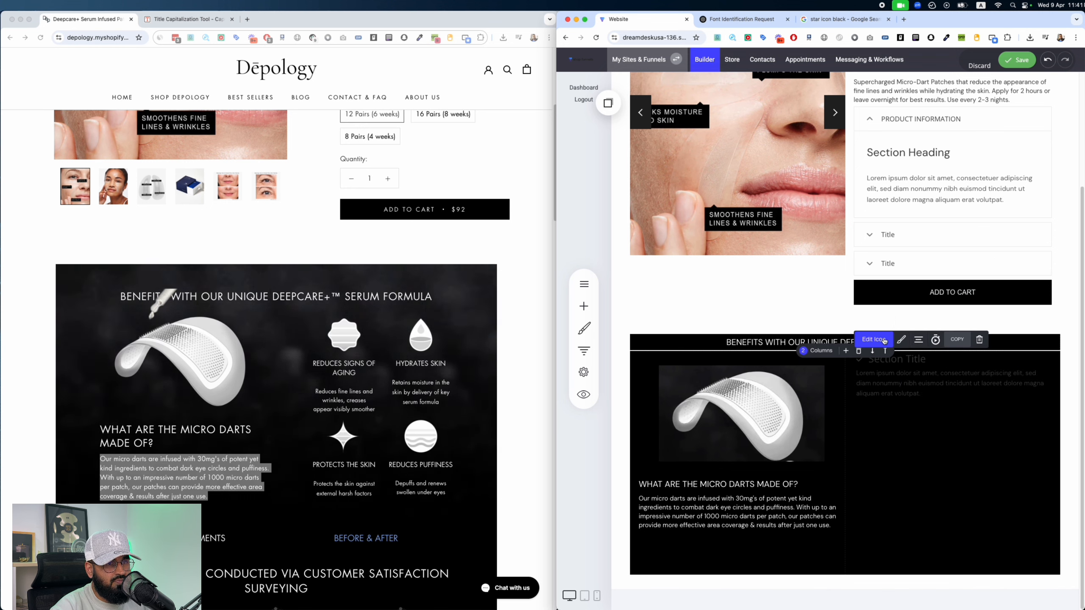
{"action": "left_click", "coordinate": [874, 339]}
{"action": "left_click", "coordinate": [851, 388]}
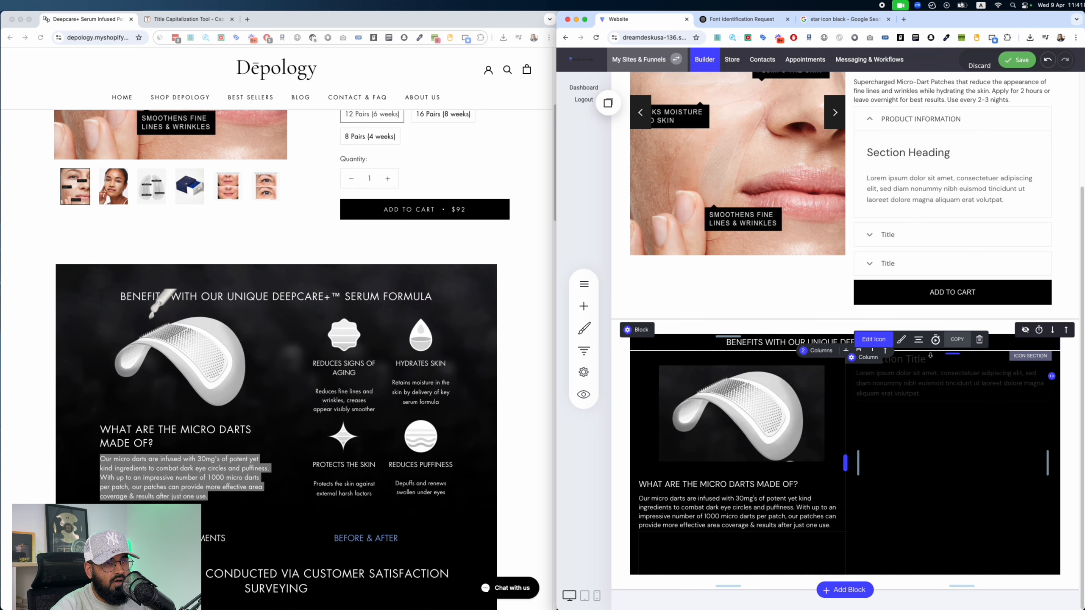
{"action": "left_click", "coordinate": [905, 384]}
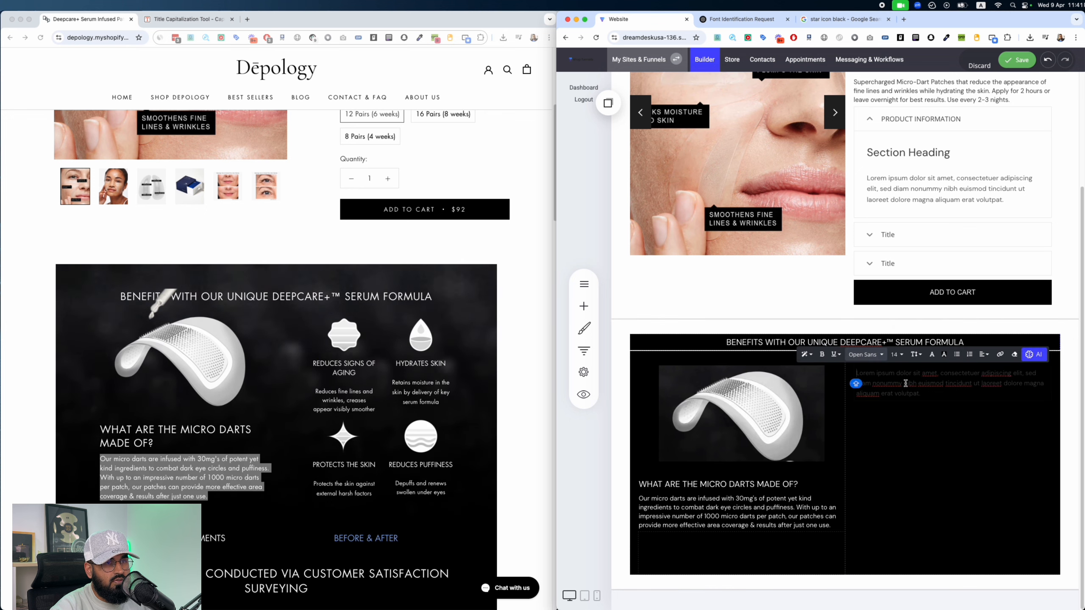
{"action": "left_click", "coordinate": [924, 450]}
{"action": "left_click", "coordinate": [901, 340]}
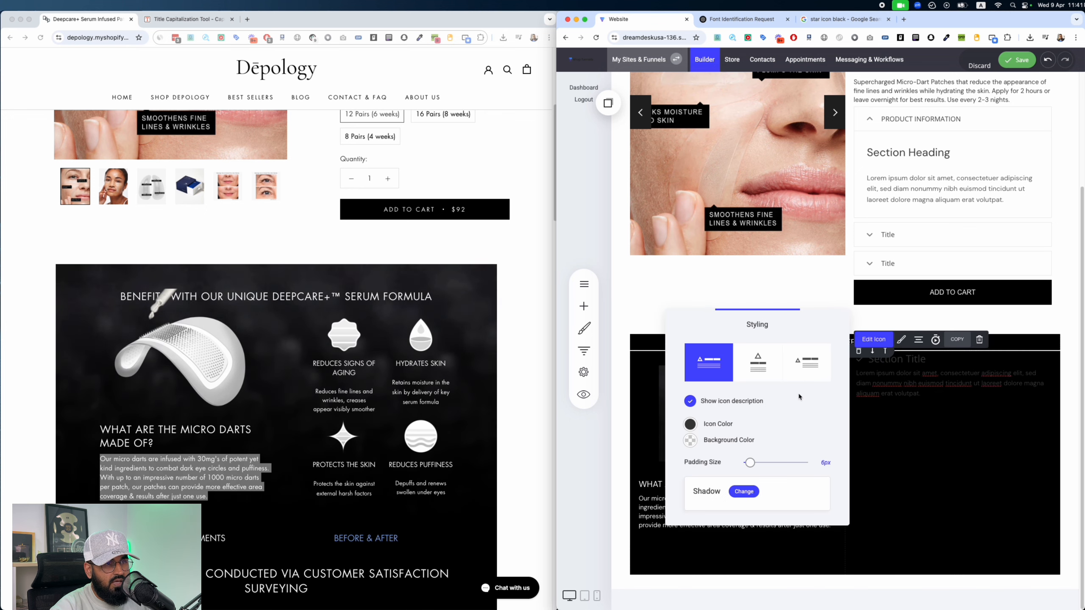
{"action": "left_click", "coordinate": [757, 374]}
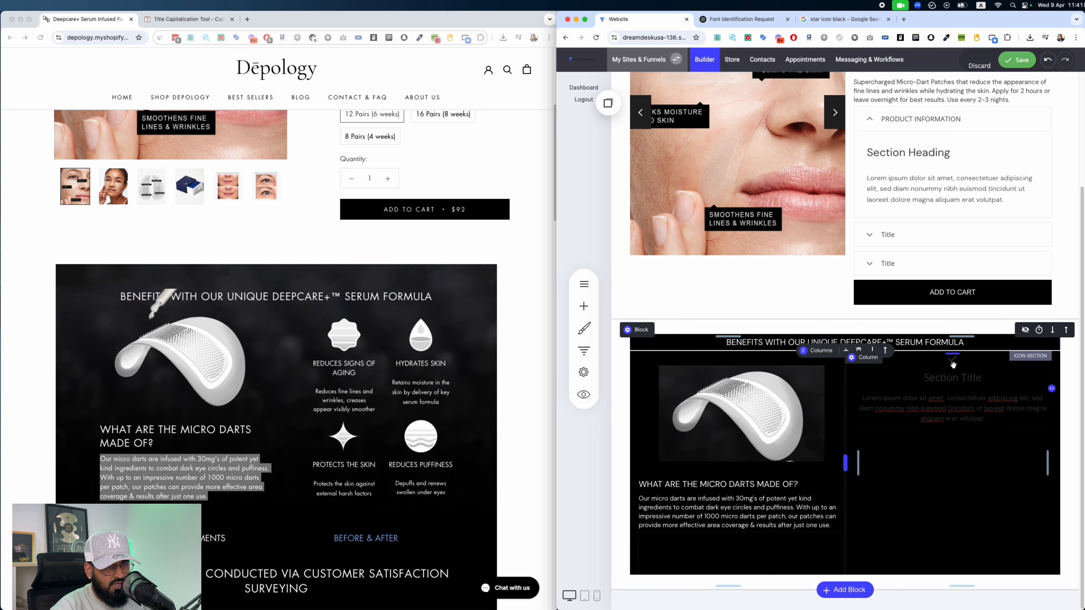
Step: Increase the icon section's vertical spacing and set its icon color to white
{"action": "mouse_move", "coordinate": [1051, 388]}
{"action": "left_mouse_down"}
{"action": "mouse_move", "coordinate": [981, 403]}
{"action": "mouse_move", "coordinate": [1057, 406]}
{"action": "left_mouse_up"}
{"action": "left_click", "coordinate": [938, 391]}
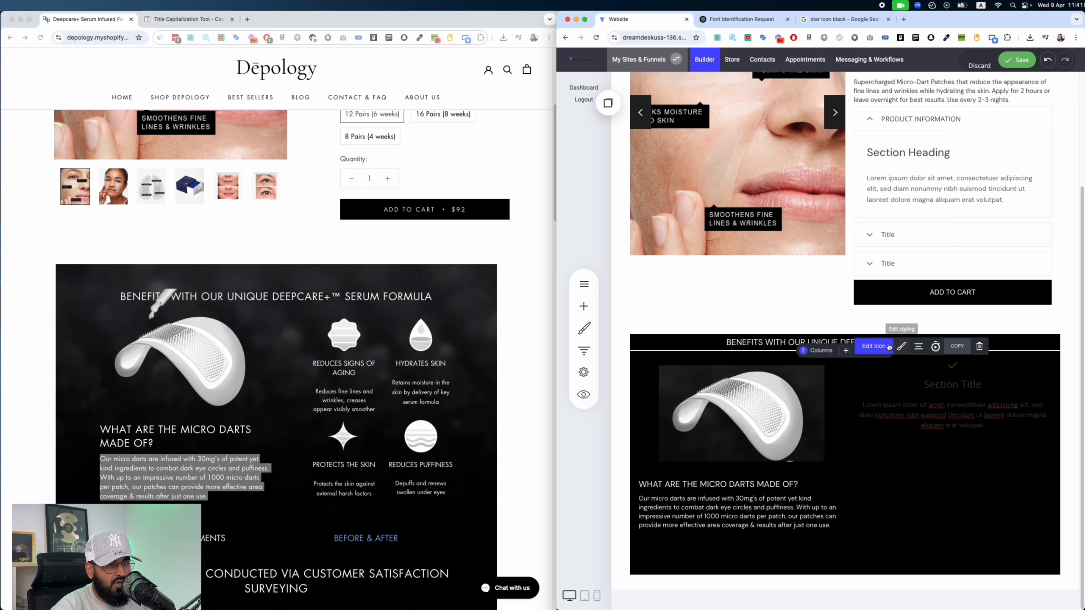
{"action": "left_click", "coordinate": [901, 346]}
{"action": "left_click", "coordinate": [689, 431]}
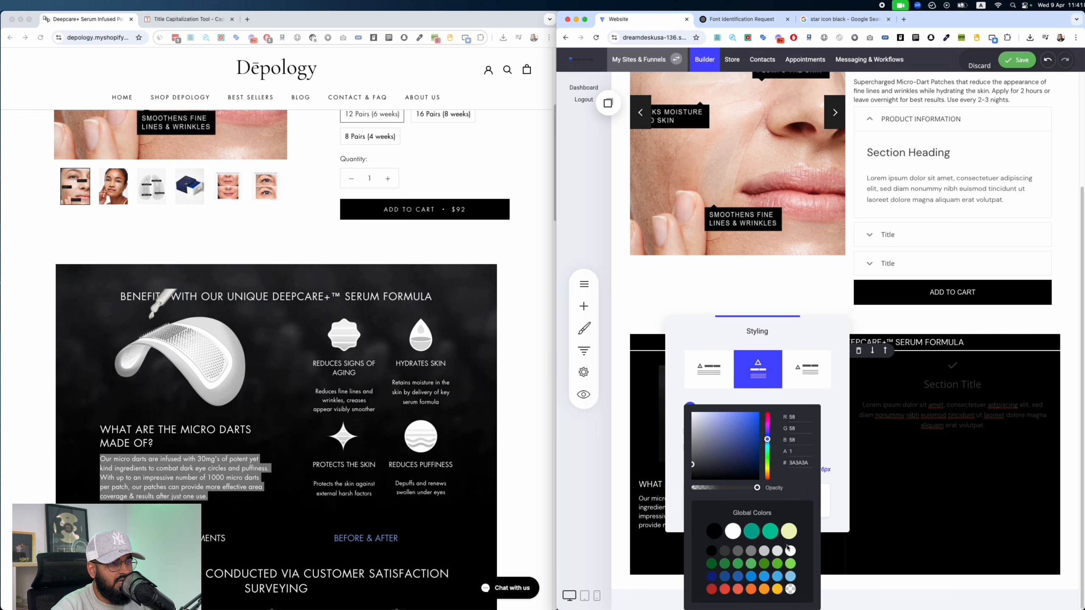
{"action": "left_click", "coordinate": [996, 394]}
Step: Set the text color of the icon section's title and description to white
{"action": "double_click", "coordinate": [959, 385]}
{"action": "key", "text": "super+a"}
{"action": "left_click", "coordinate": [955, 380]}
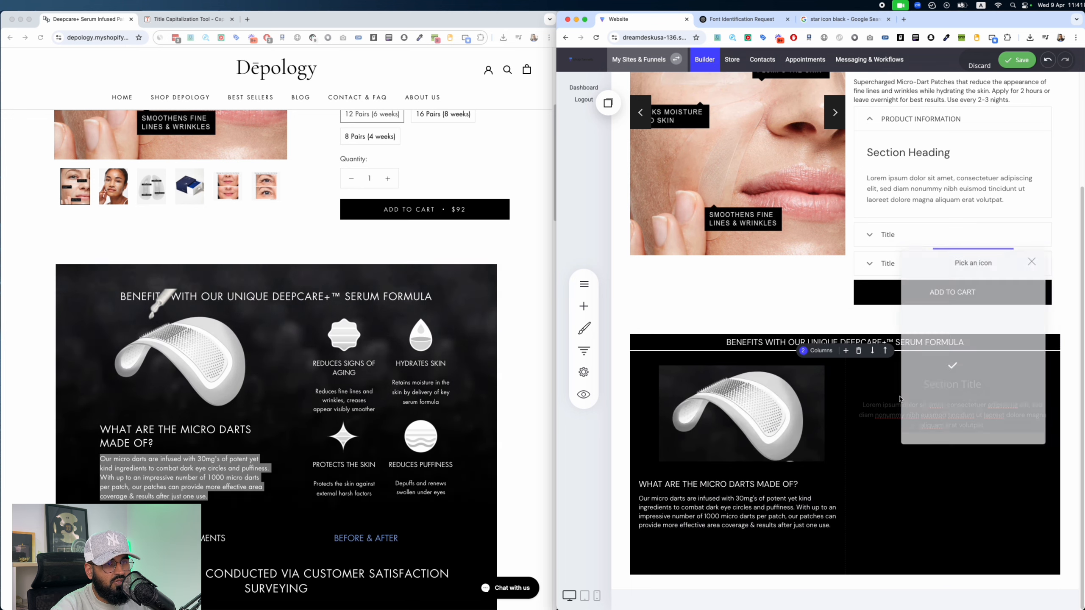
{"action": "triple_click", "coordinate": [949, 384]}
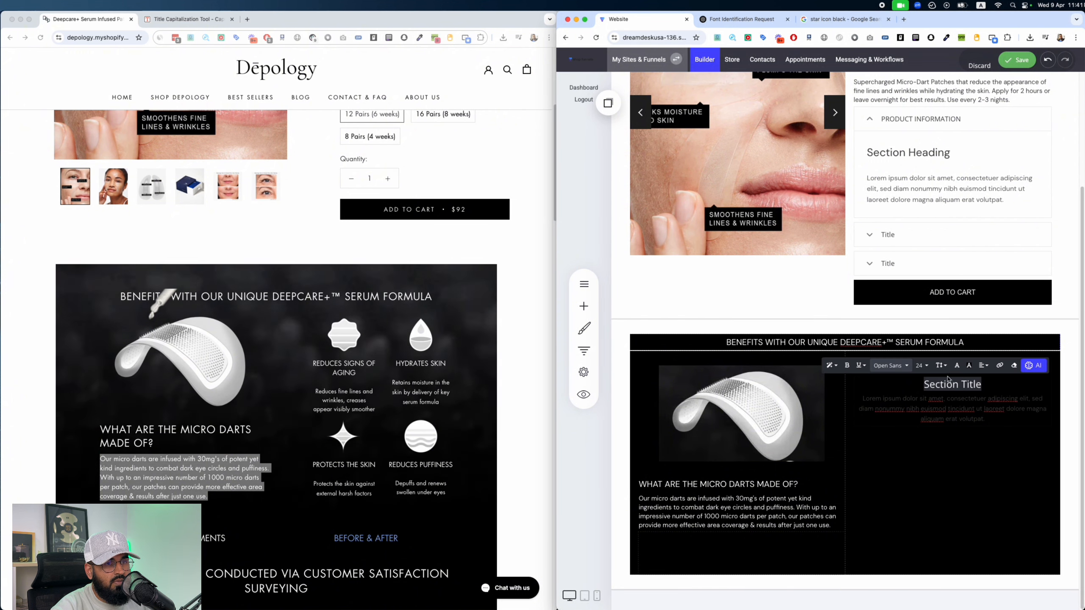
{"action": "left_click", "coordinate": [961, 366]}
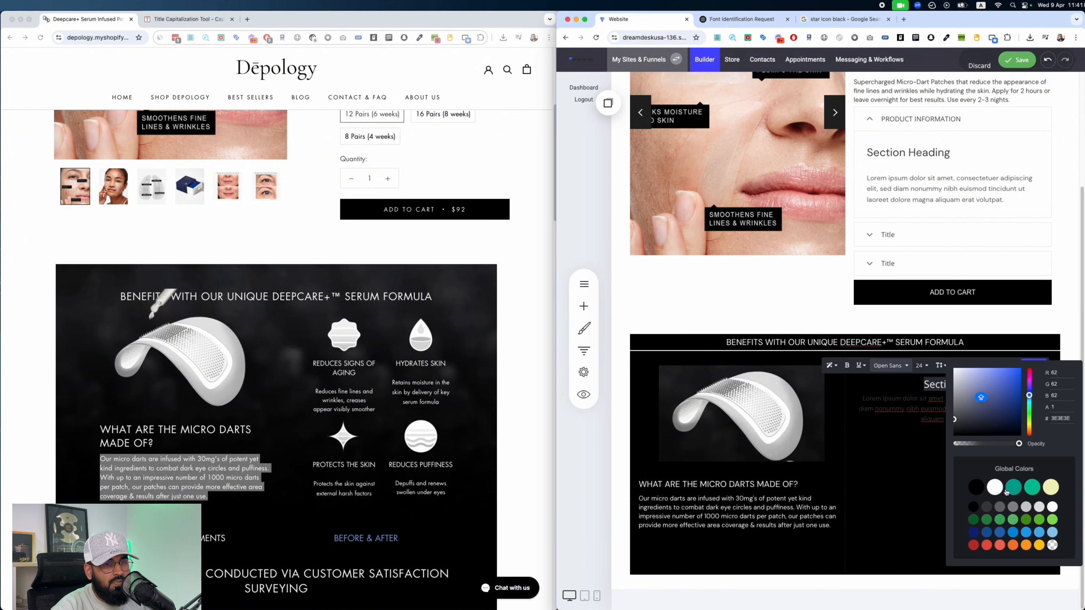
{"action": "triple_click", "coordinate": [907, 398]}
{"action": "left_click", "coordinate": [932, 380]}
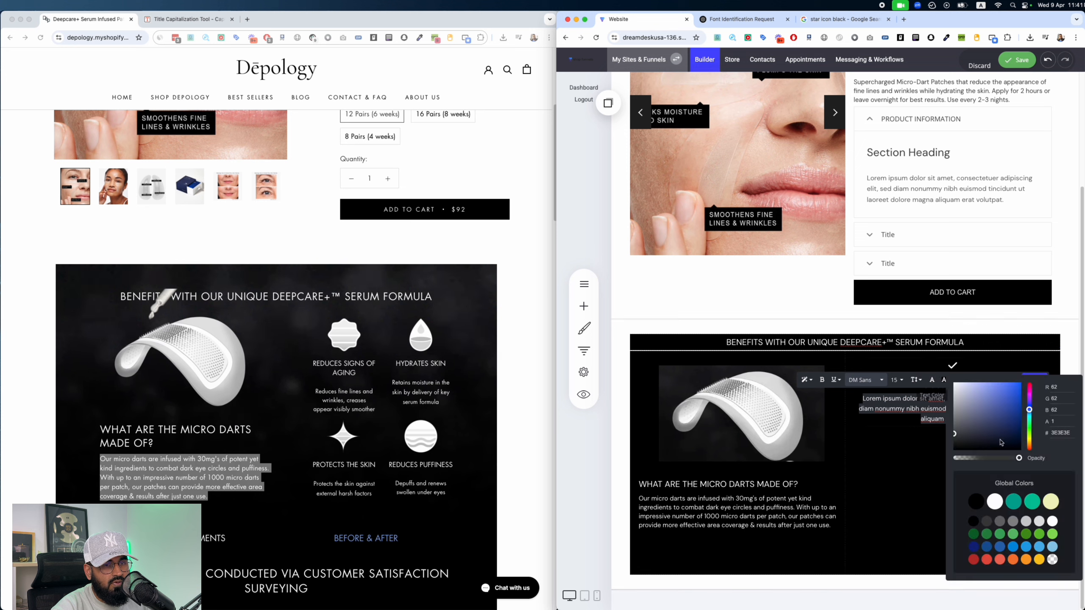
{"action": "left_click", "coordinate": [698, 406]}
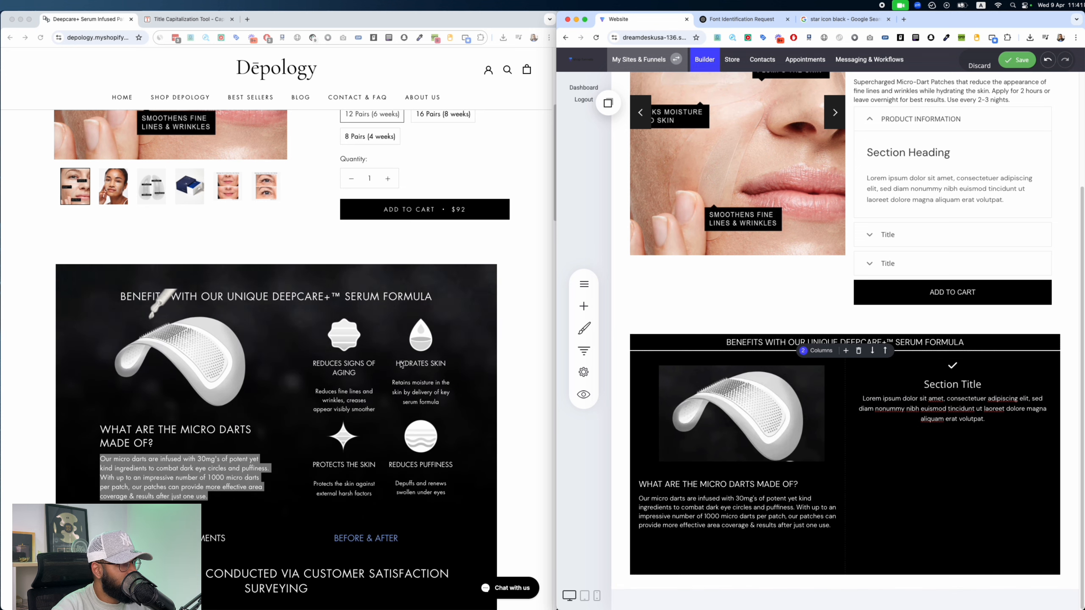
Step: Replace the icon section's title with the reference page's "REDUCES SIGNS OF AGING"
{"action": "left_click_drag", "start_coordinate": [356, 372], "coordinate": [337, 366]}
{"action": "triple_click", "coordinate": [965, 390]}
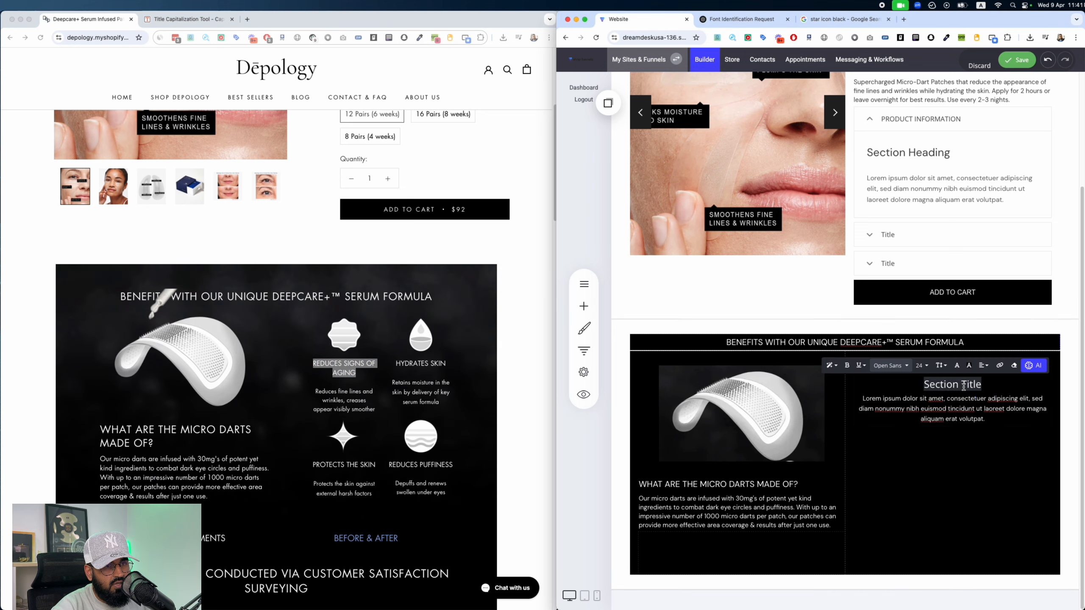
{"action": "type", "text": "REDUCES SIGNS OF AGING"}
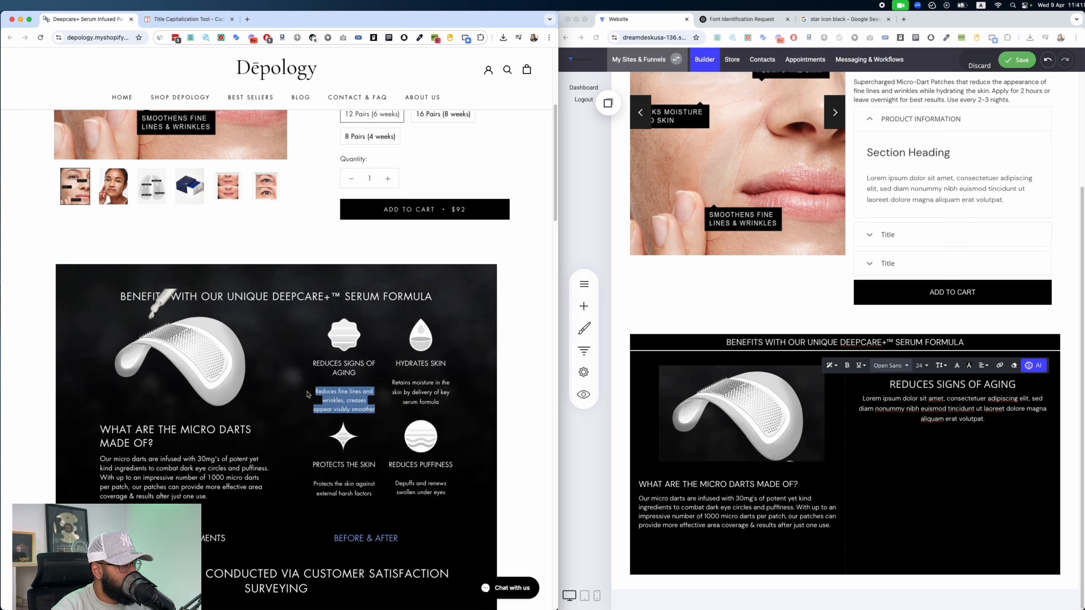
Step: Replace the icon section's description with "Reduces fine lines and wrinkles, creases appear visibly smoother"
{"action": "left_click", "coordinate": [973, 406]}
{"action": "key", "text": "super+a"}
{"action": "left_click", "coordinate": [899, 407]}
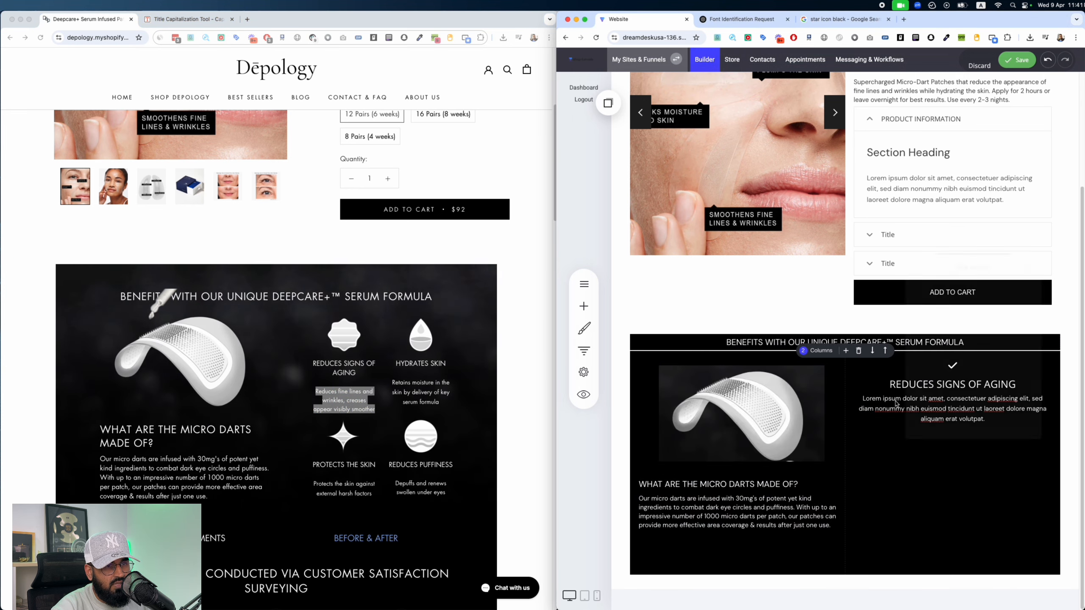
{"action": "triple_click", "coordinate": [985, 419]}
{"action": "type", "text": "Reduces fine lines and wrinkles, creases appear visibly smoother"}
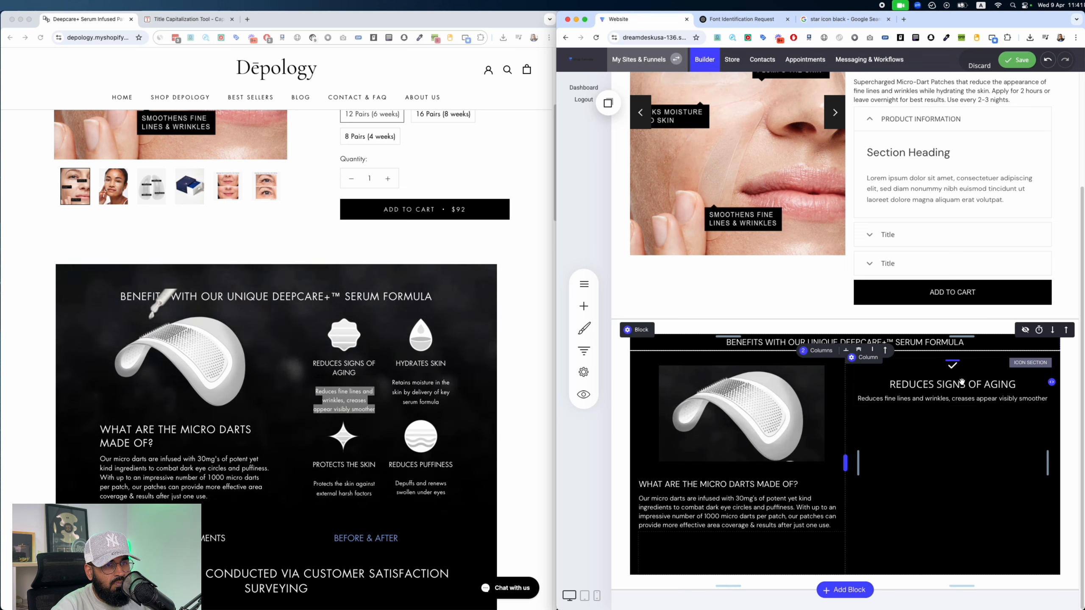
Step: Search the icon library for "young" and browse the full icon list for a replacement for the checkmark
{"action": "left_click", "coordinate": [873, 346]}
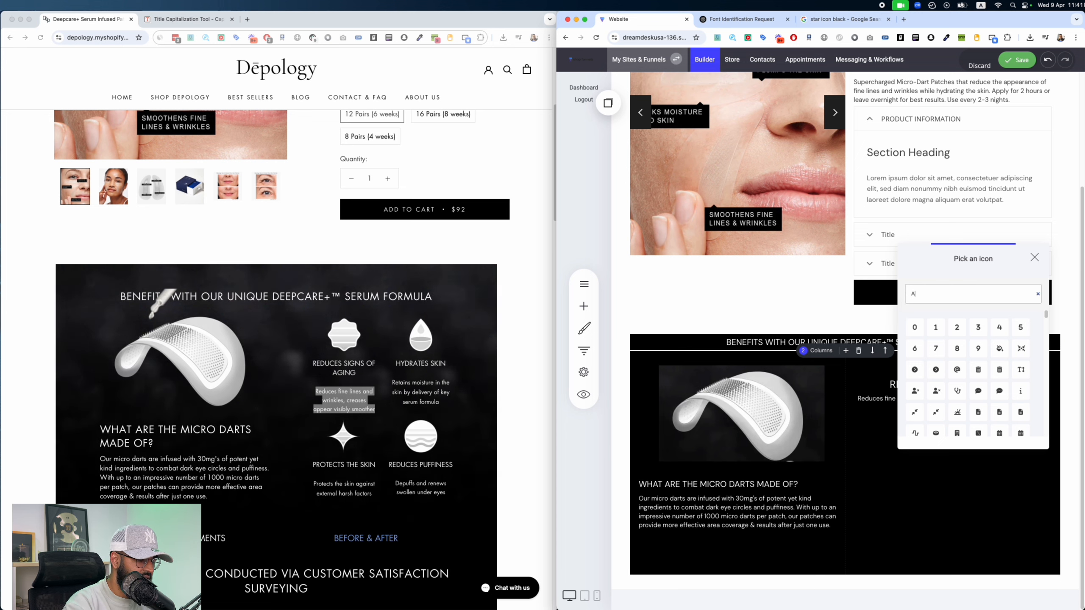
{"action": "type", "text": "yiou"}
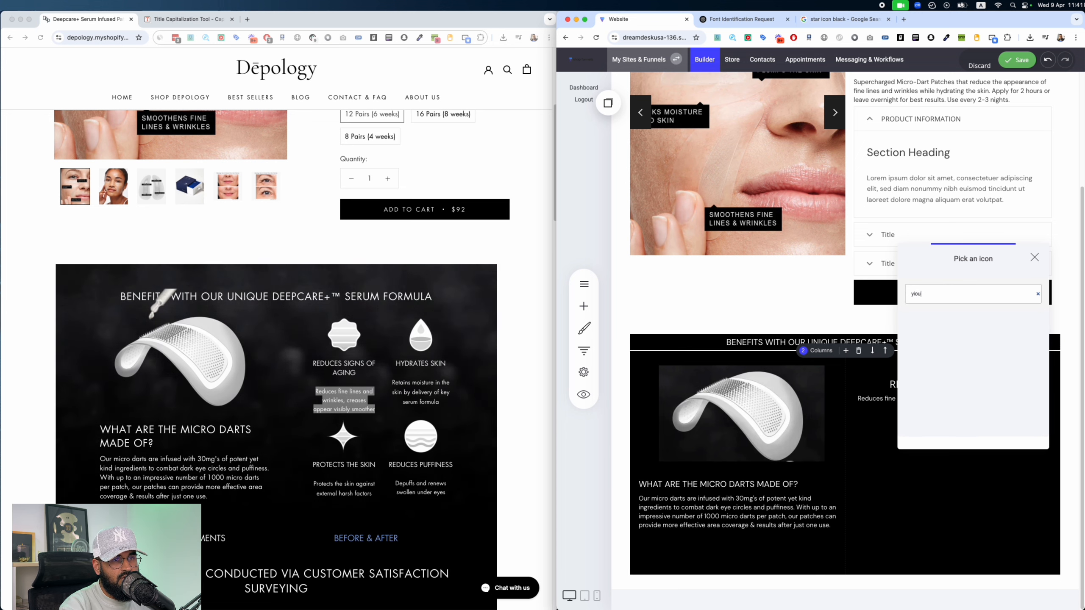
{"action": "key", "text": "BackSpace"}
{"action": "key", "text": "BackSpace"}
{"action": "key", "text": "BackSpace"}
{"action": "type", "text": "oung"}
{"action": "key", "text": "super+a"}
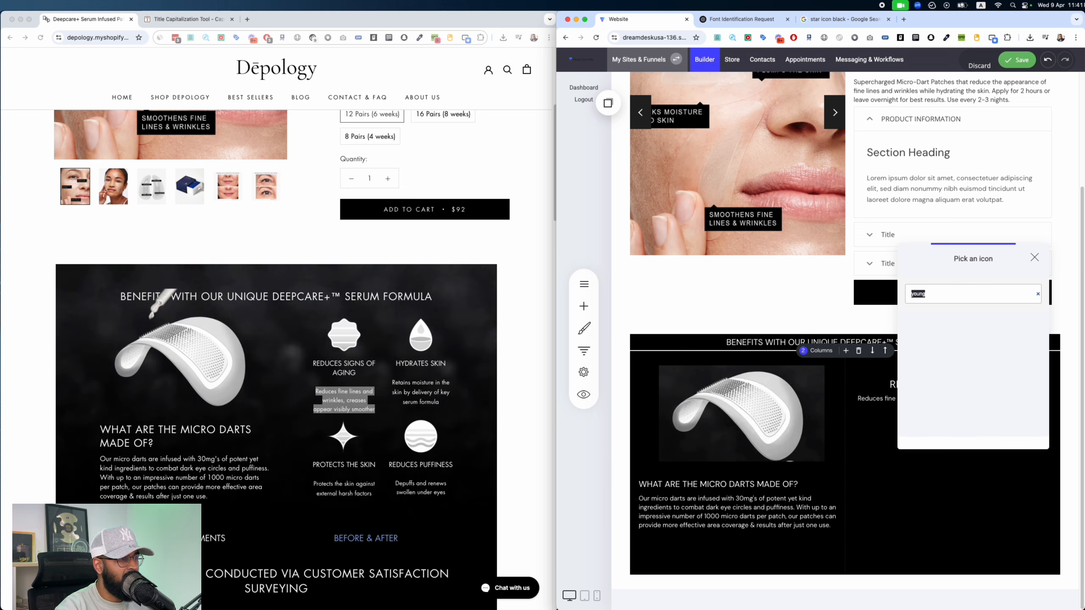
{"action": "key", "text": "BackSpace"}
{"action": "scroll", "coordinate": [1005, 354], "scroll_direction": "down", "scroll_amount": 8}
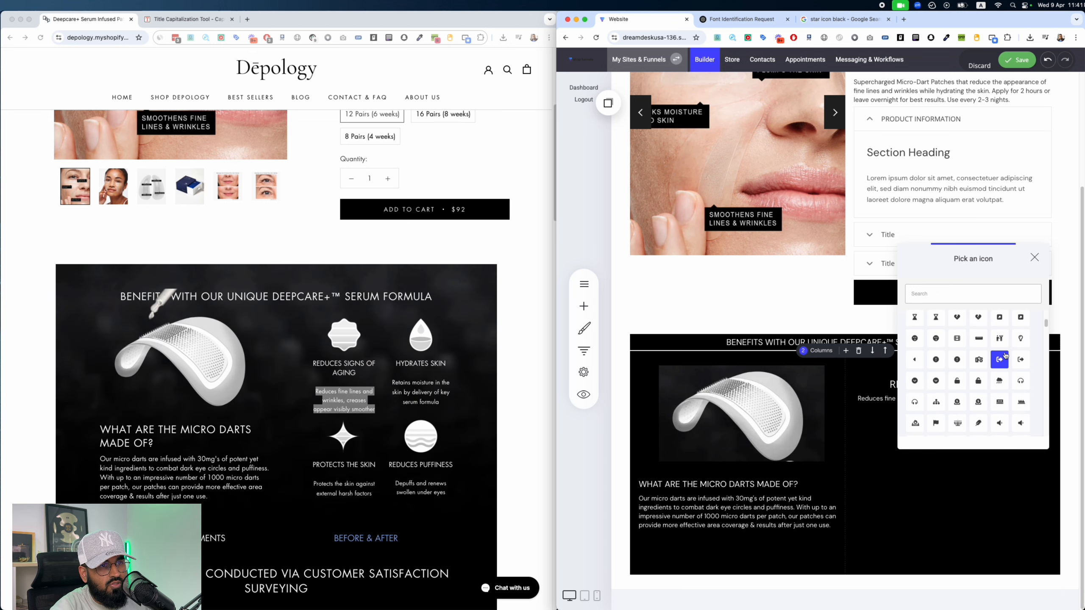
Step: Find the heart icons and replace the icon section's checkmark with the outlined heart
{"action": "type", "text": "health"}
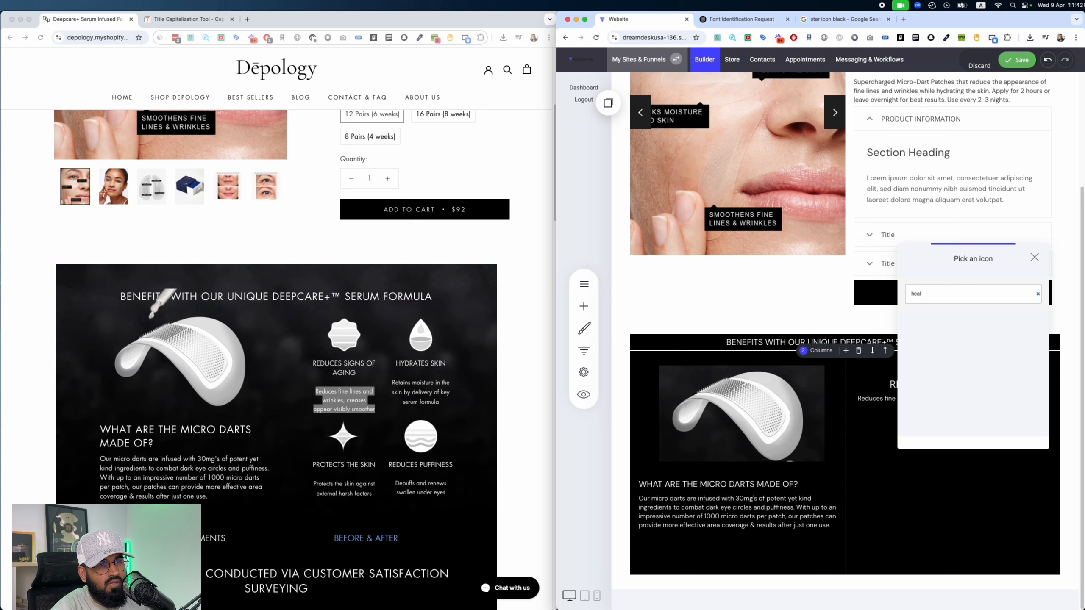
{"action": "key", "text": "BackSpace"}
{"action": "left_click", "coordinate": [963, 326]}
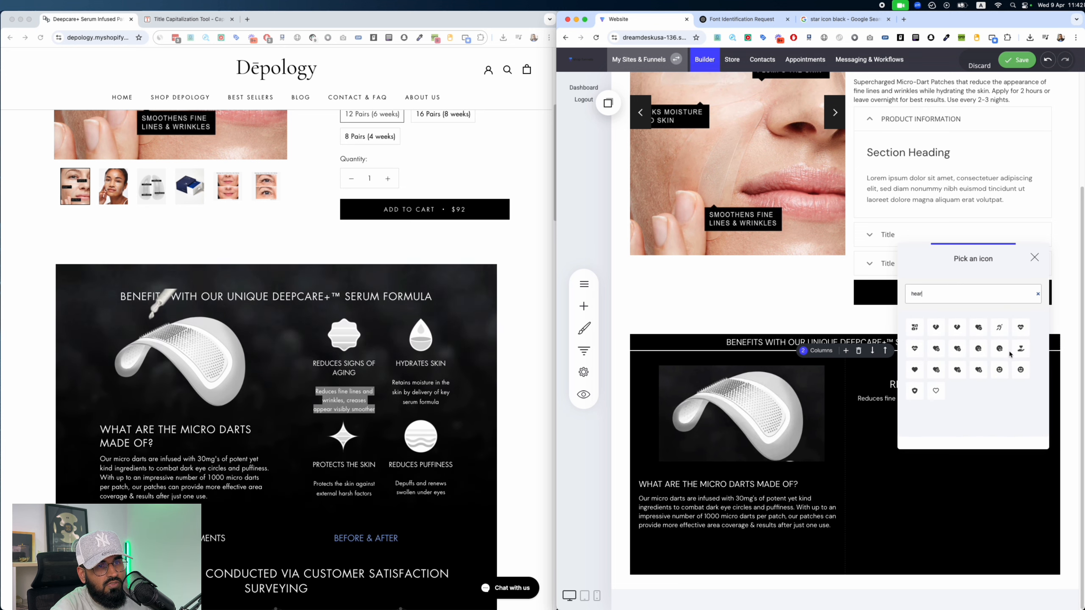
{"action": "left_click", "coordinate": [942, 392]}
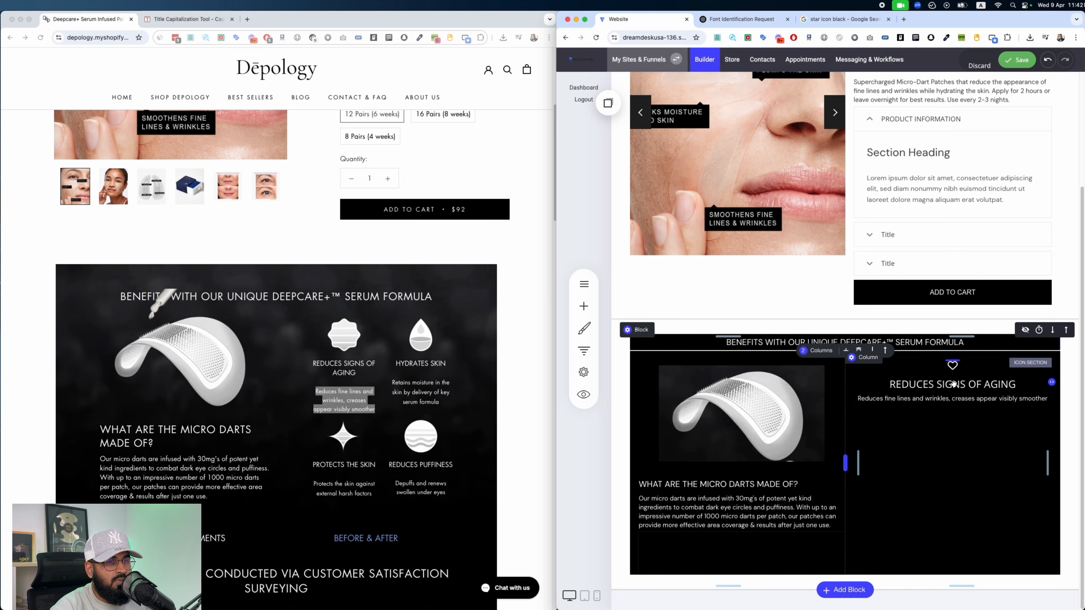
Step: Copy the "REDUCES SIGNS OF AGING" icon section and place the duplicate beside it in the same column
{"action": "left_click", "coordinate": [952, 365]}
{"action": "left_click", "coordinate": [957, 347]}
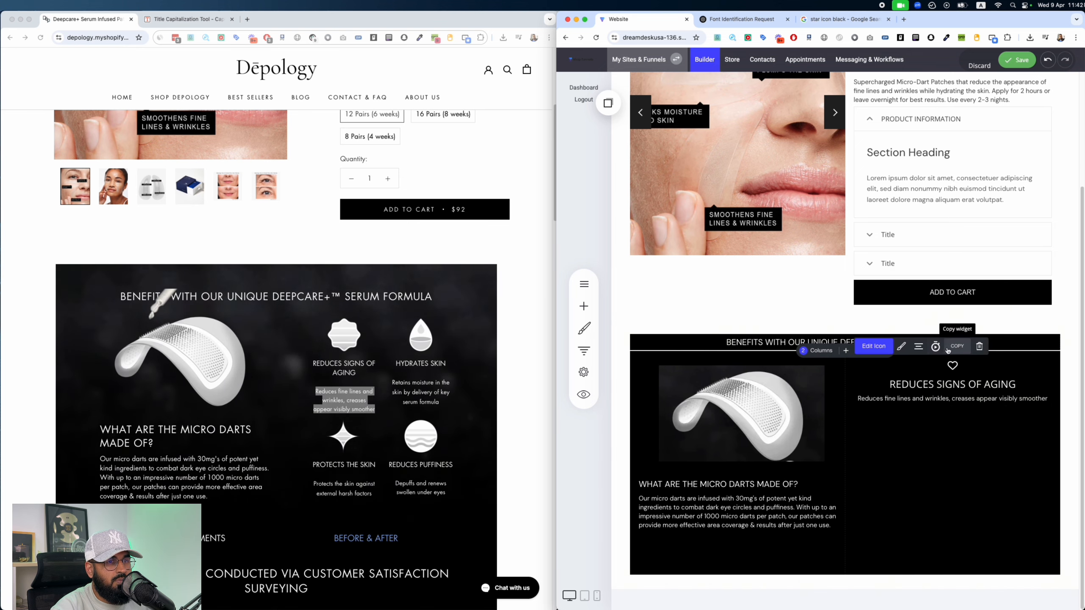
{"action": "left_click", "coordinate": [607, 102]}
{"action": "left_click_drag", "start_coordinate": [679, 191], "coordinate": [1040, 390]}
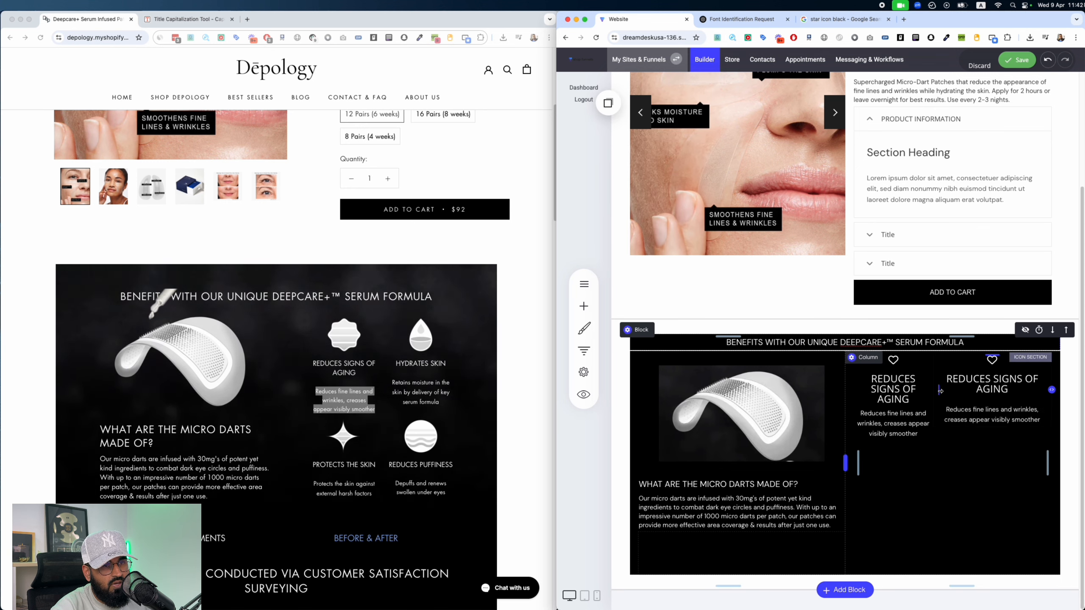
Step: Adjust the widths and the gap of the two side-by-side icon sections to balance them
{"action": "mouse_move", "coordinate": [939, 391]}
{"action": "left_mouse_down"}
{"action": "mouse_move", "coordinate": [966, 391]}
{"action": "mouse_move", "coordinate": [936, 391]}
{"action": "left_mouse_up"}
{"action": "mouse_move", "coordinate": [1050, 390]}
{"action": "left_mouse_down"}
{"action": "mouse_move", "coordinate": [1020, 389]}
{"action": "mouse_move", "coordinate": [1041, 390]}
{"action": "left_mouse_up"}
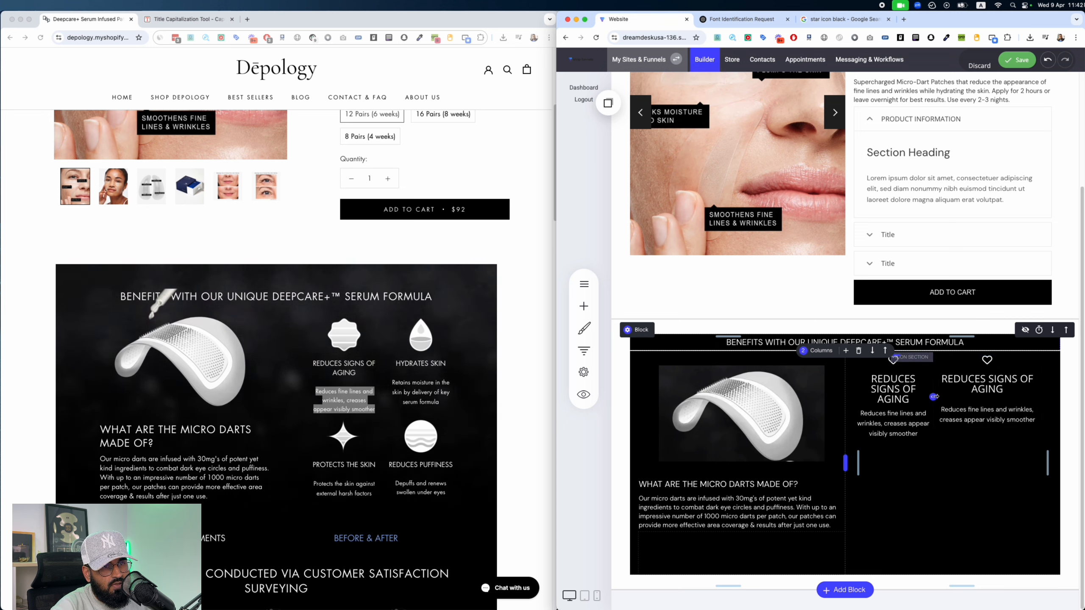
{"action": "left_click_drag", "start_coordinate": [934, 396], "coordinate": [968, 398]}
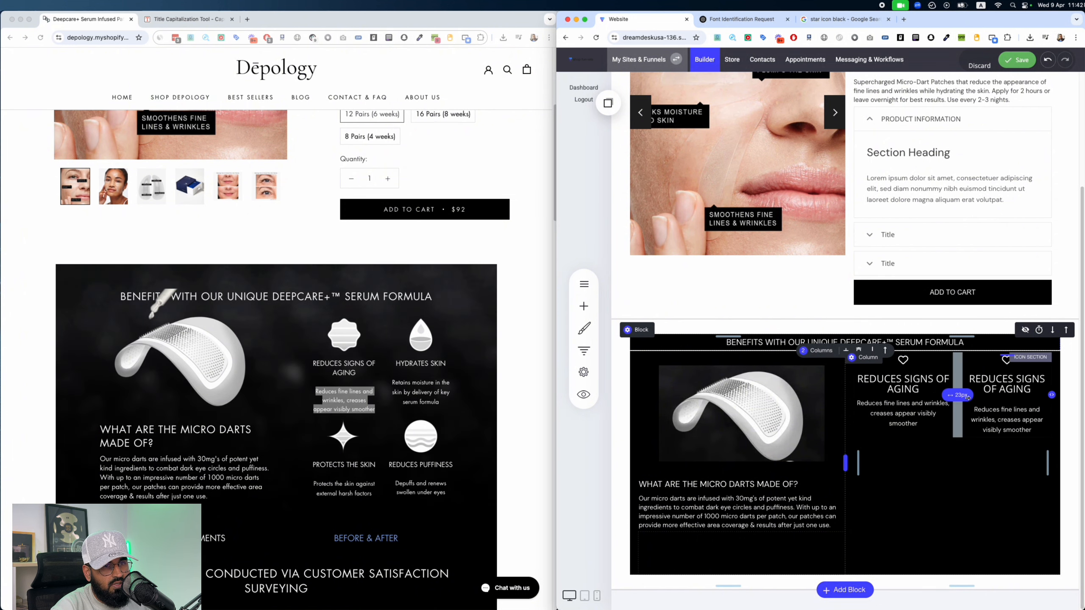
Step: Add a short spacer above the two icon sections and narrow the first section to match the second
{"action": "left_click", "coordinate": [584, 306]}
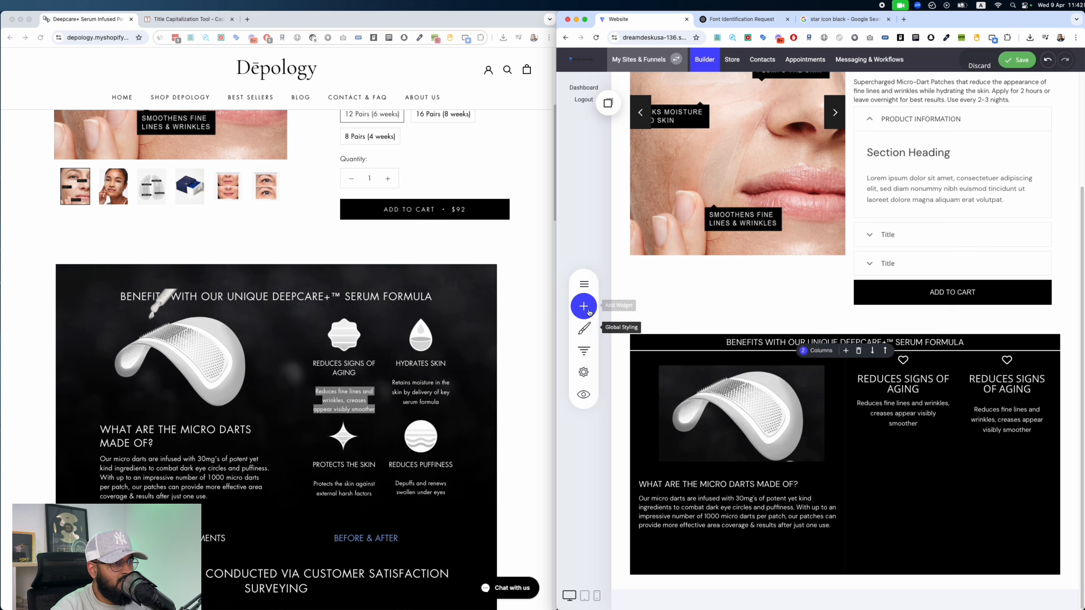
{"action": "left_click_drag", "start_coordinate": [693, 216], "coordinate": [1000, 363]}
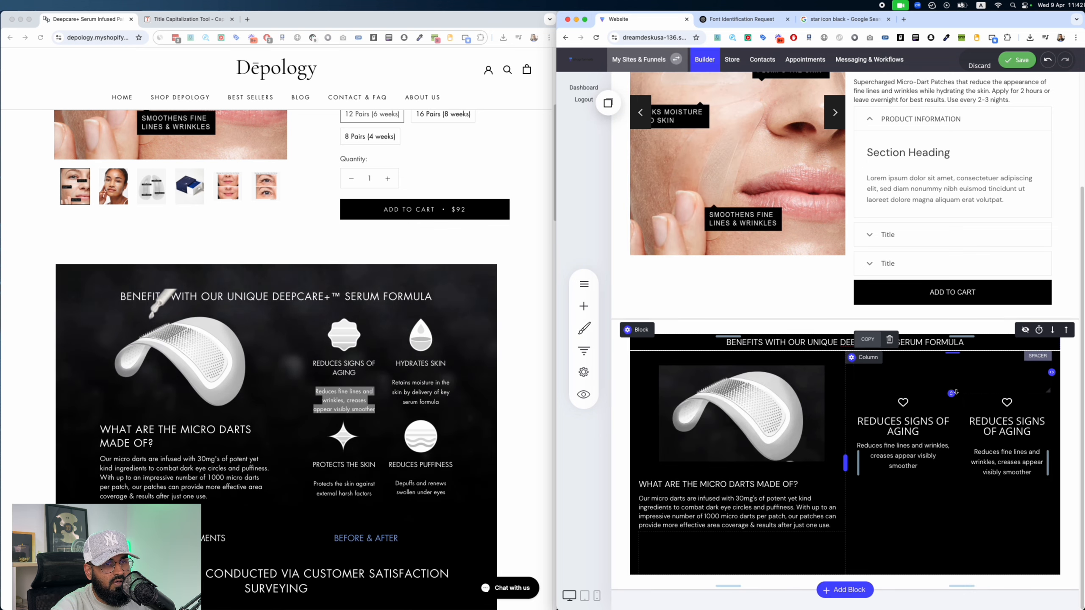
{"action": "left_click_drag", "start_coordinate": [952, 392], "coordinate": [952, 363]}
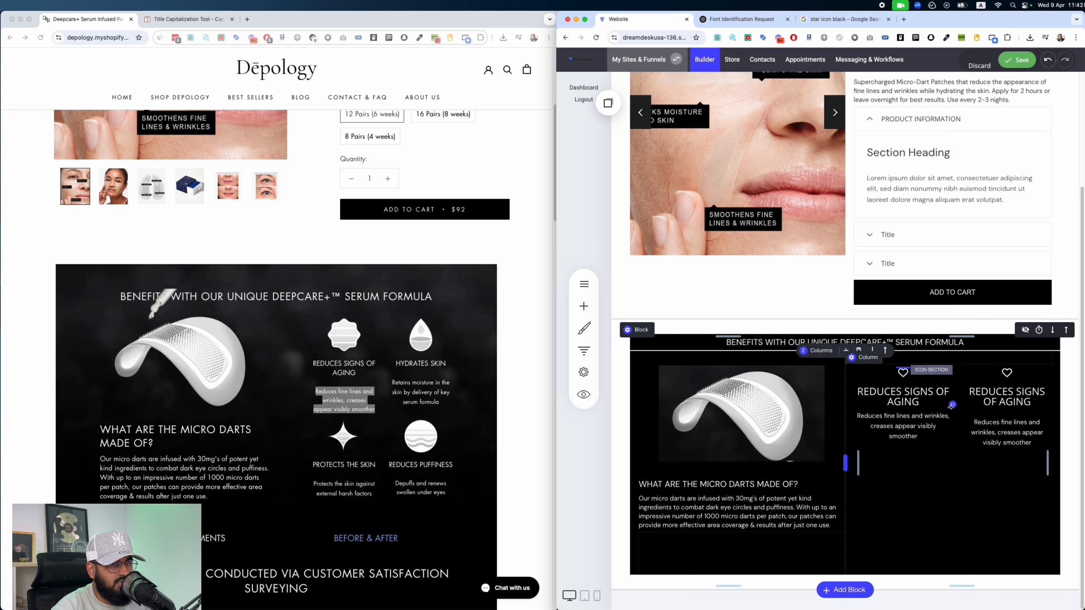
{"action": "left_click_drag", "start_coordinate": [946, 405], "coordinate": [969, 407]}
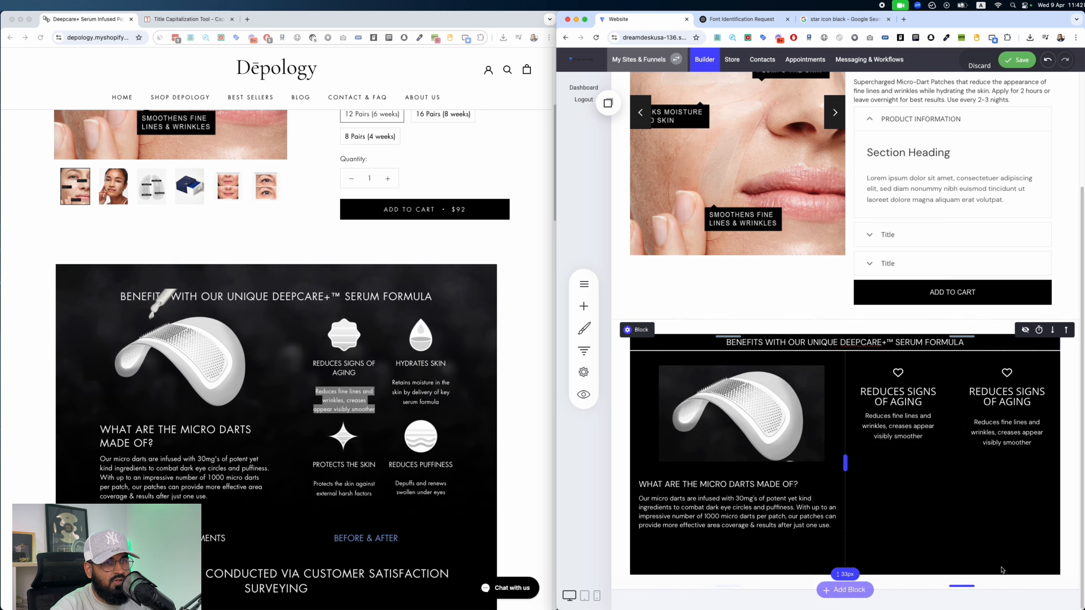
Step: Replace the second icon section's title with the reference page's "HYDRATES SKIN"
{"action": "left_click", "coordinate": [452, 364]}
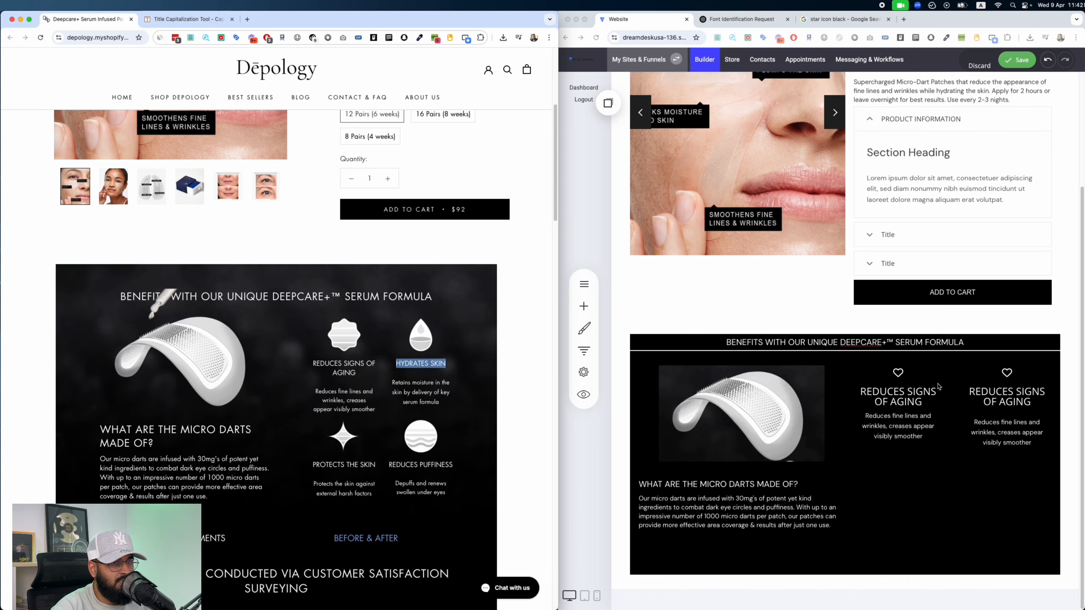
{"action": "left_click", "coordinate": [994, 403]}
{"action": "key", "text": "super+a"}
{"action": "key", "text": "super+v"}
Step: Replace the second icon section's description with "Retains moisture in the skin by delivery of key serum formula"
{"action": "left_click", "coordinate": [448, 406]}
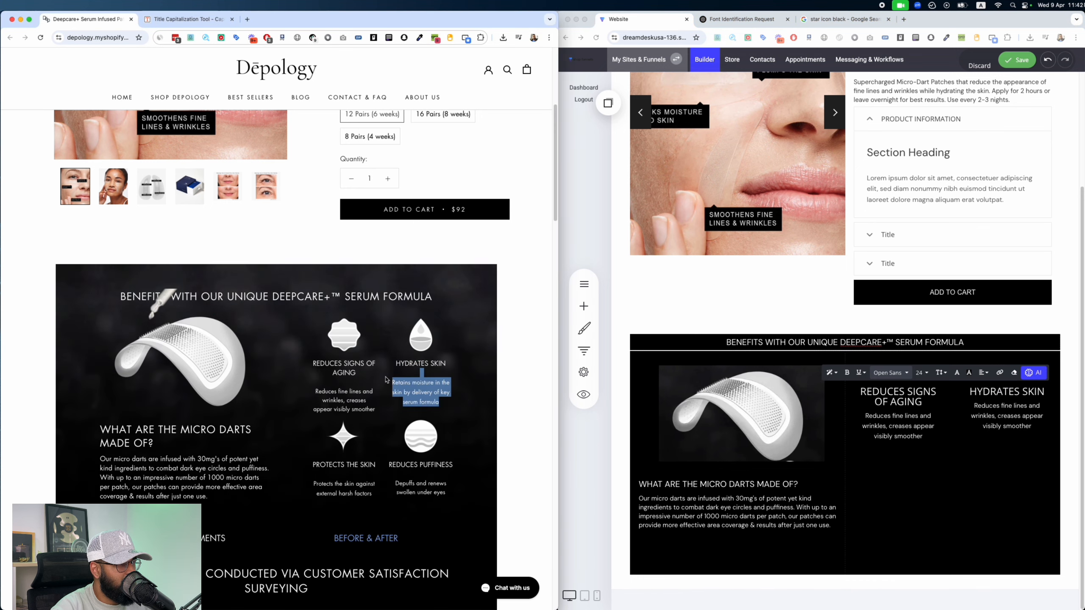
{"action": "left_click", "coordinate": [1026, 422]}
{"action": "key", "text": "super+a"}
{"action": "left_click", "coordinate": [983, 466]}
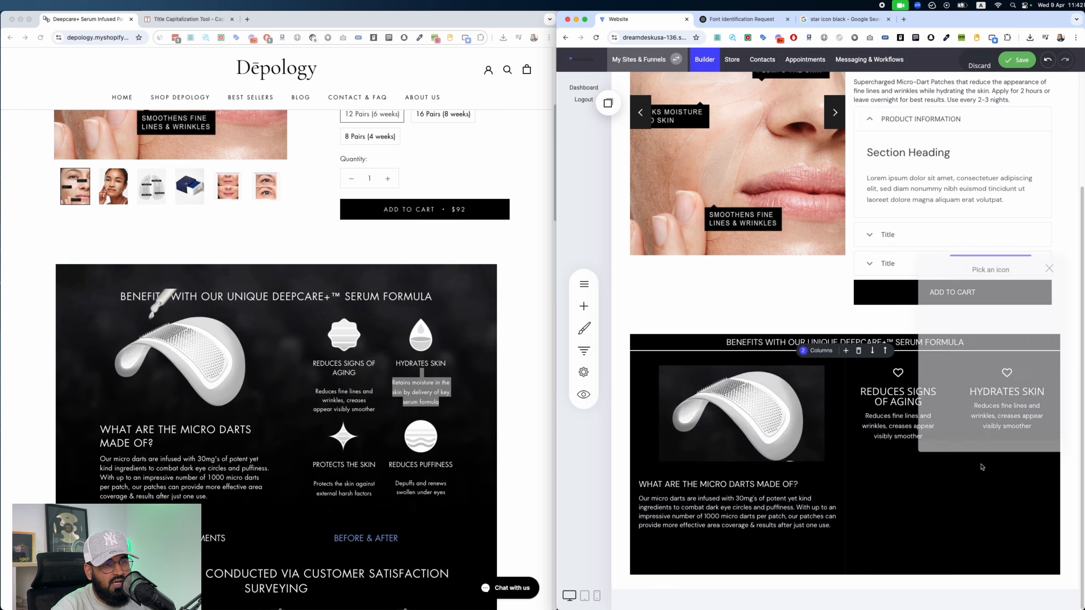
{"action": "left_click", "coordinate": [990, 413]}
{"action": "key", "text": "super+a"}
{"action": "type", "text": "Retains moisture in the skin by delivery of key serum formula"}
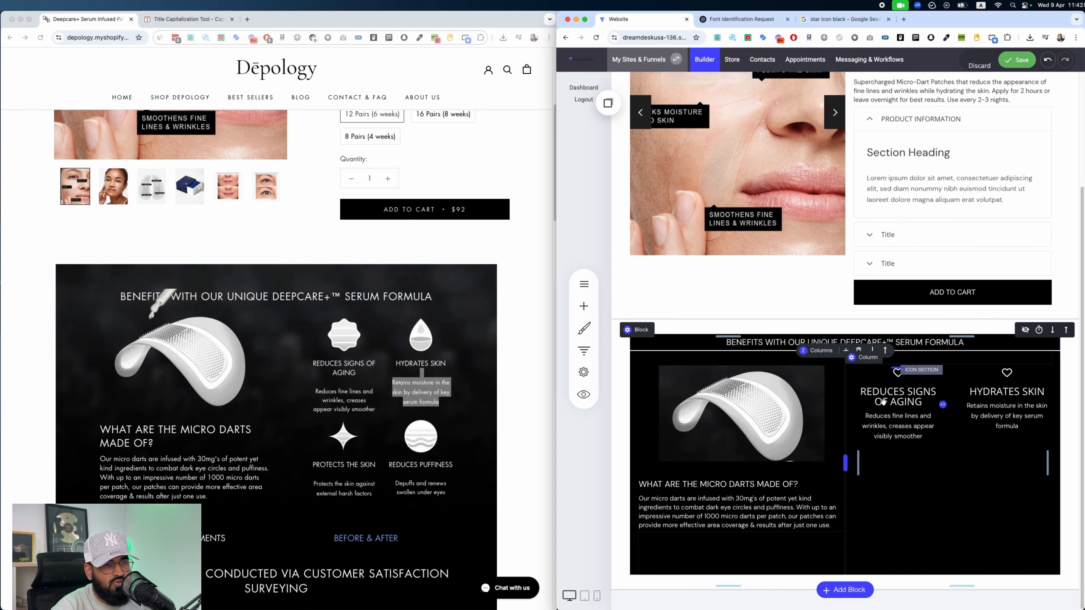
Step: Set the font size of both icon section titles to 15
{"action": "left_click", "coordinate": [888, 394]}
{"action": "key", "text": "super+a"}
{"action": "left_click", "coordinate": [816, 373]}
{"action": "left_click", "coordinate": [876, 411]}
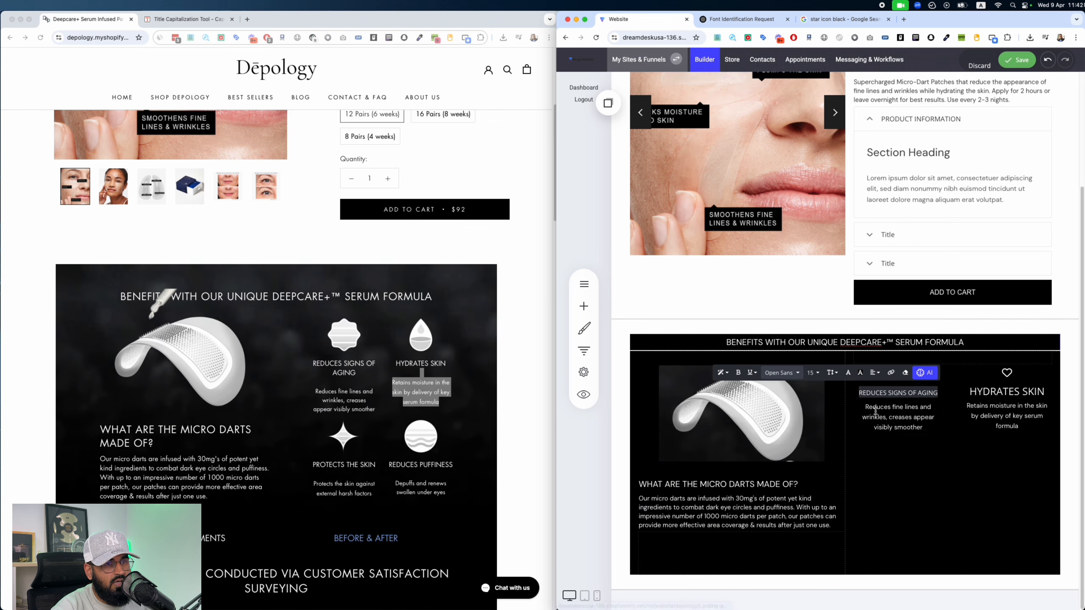
{"action": "left_click", "coordinate": [999, 393]}
{"action": "key", "text": "super+a"}
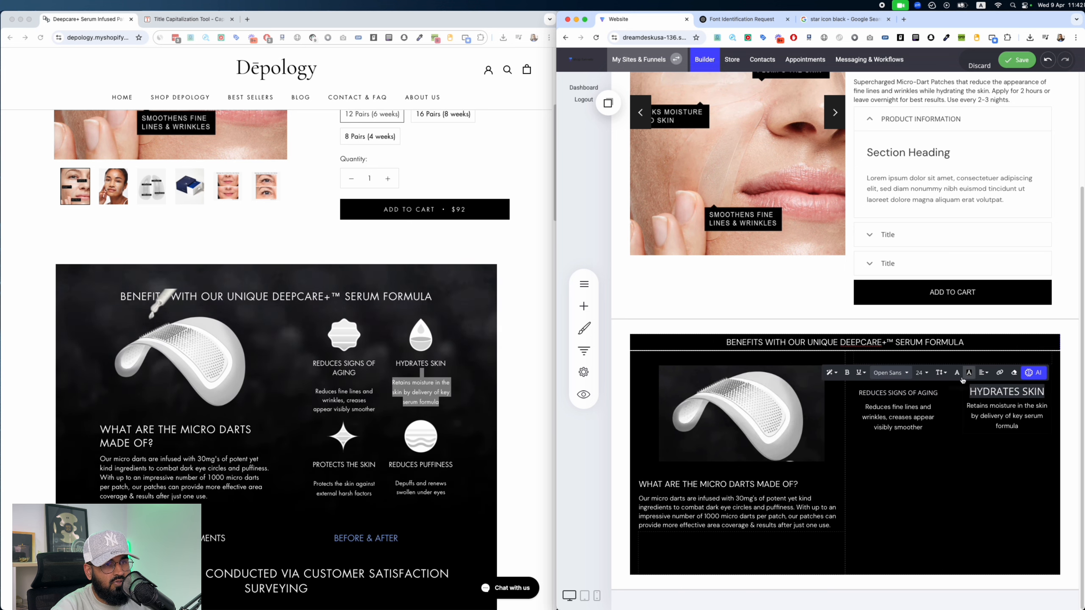
{"action": "left_click", "coordinate": [920, 373]}
{"action": "left_click", "coordinate": [960, 409]}
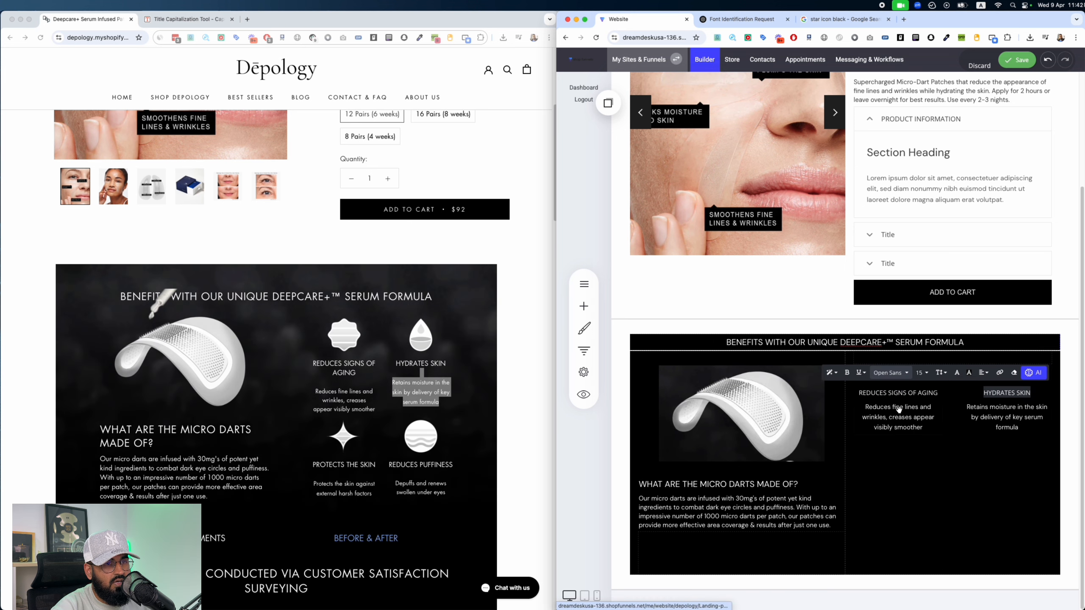
Step: Reduce the font size of both icon section descriptions
{"action": "left_click", "coordinate": [899, 409]}
{"action": "key", "text": "super+a"}
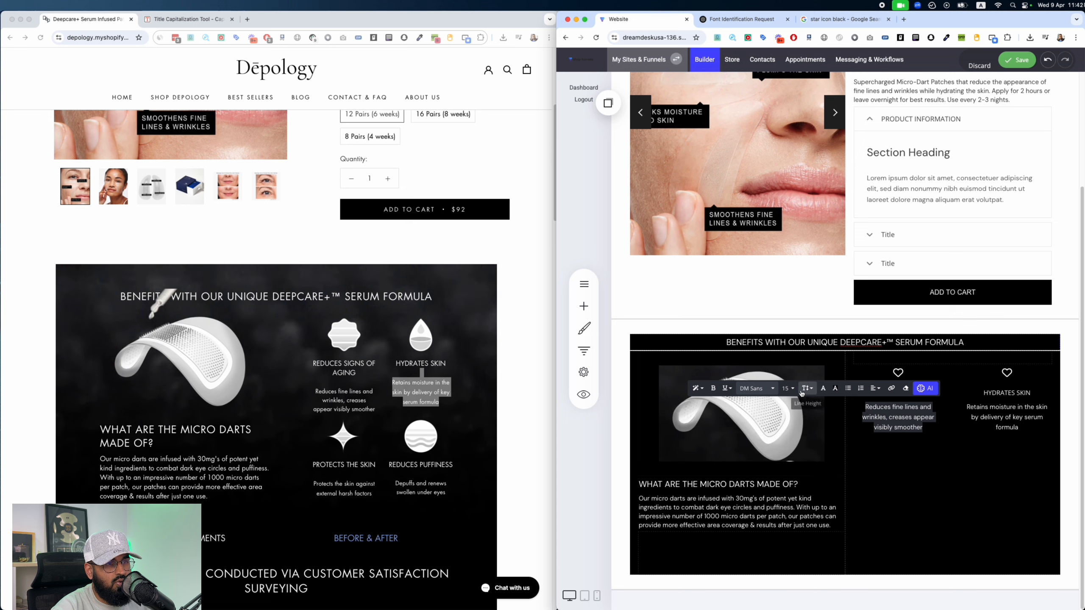
{"action": "left_click", "coordinate": [794, 391]}
{"action": "left_click", "coordinate": [859, 413]}
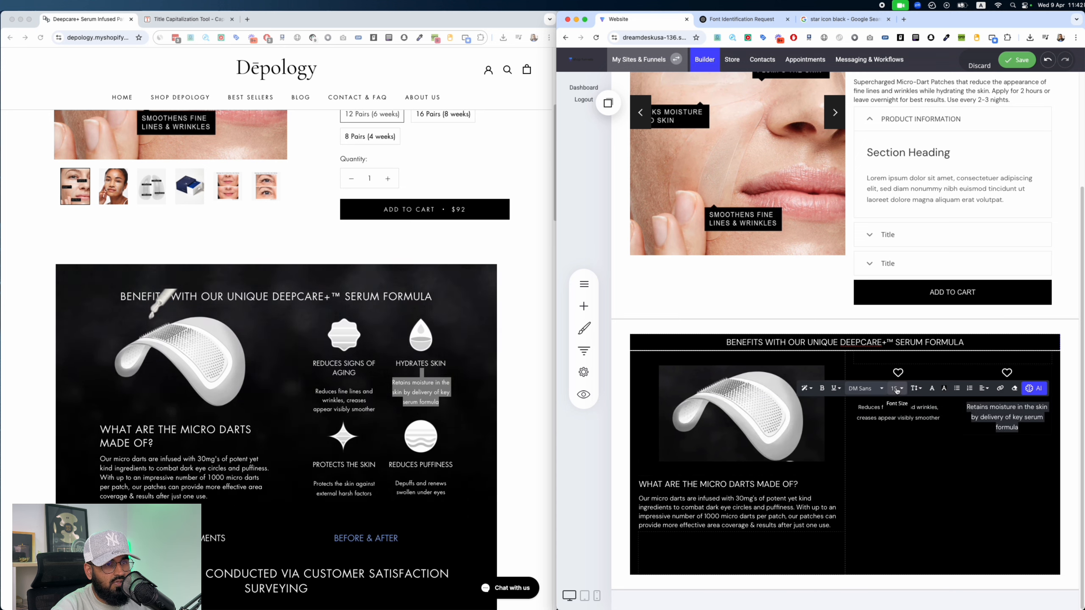
{"action": "left_click", "coordinate": [897, 389]}
{"action": "left_click", "coordinate": [962, 411]}
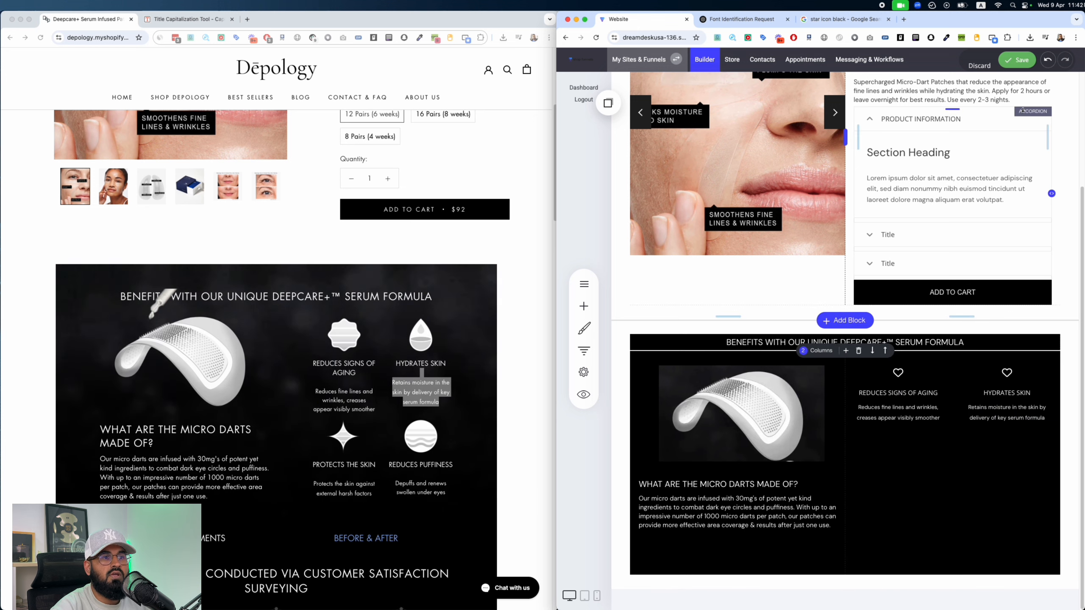
Step: Copy the spacer above the icon sections and place the duplicate beneath them
{"action": "left_click", "coordinate": [901, 378]}
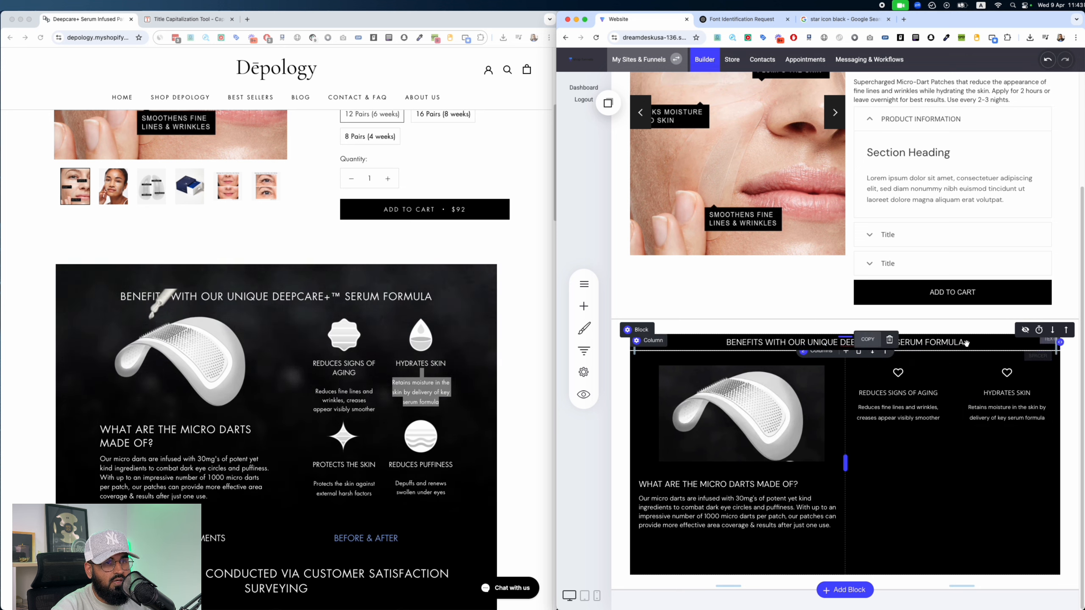
{"action": "left_click", "coordinate": [612, 108]}
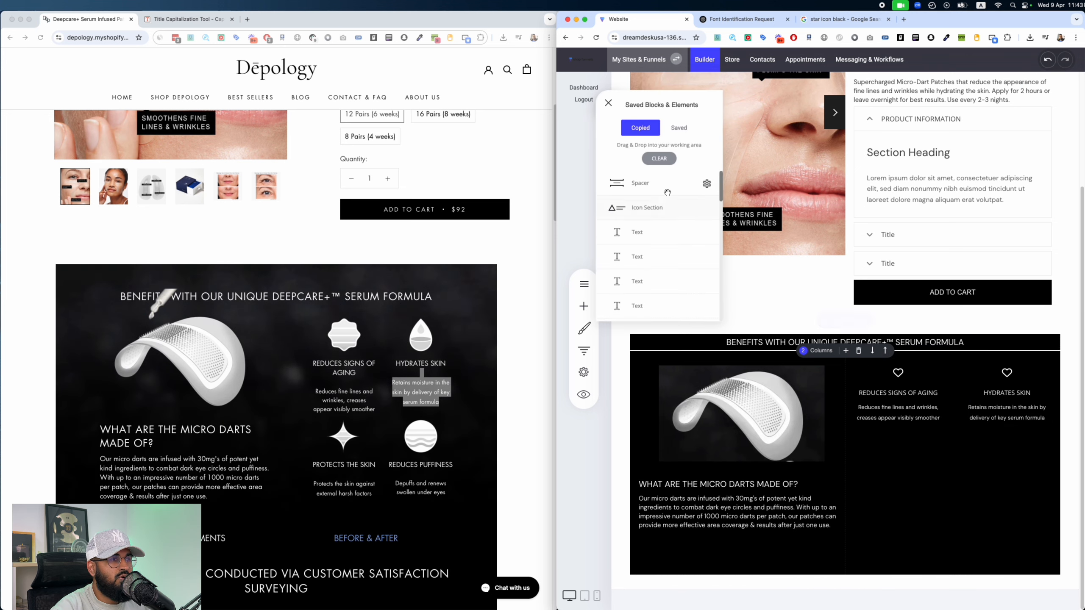
{"action": "left_click_drag", "start_coordinate": [666, 188], "coordinate": [981, 453]}
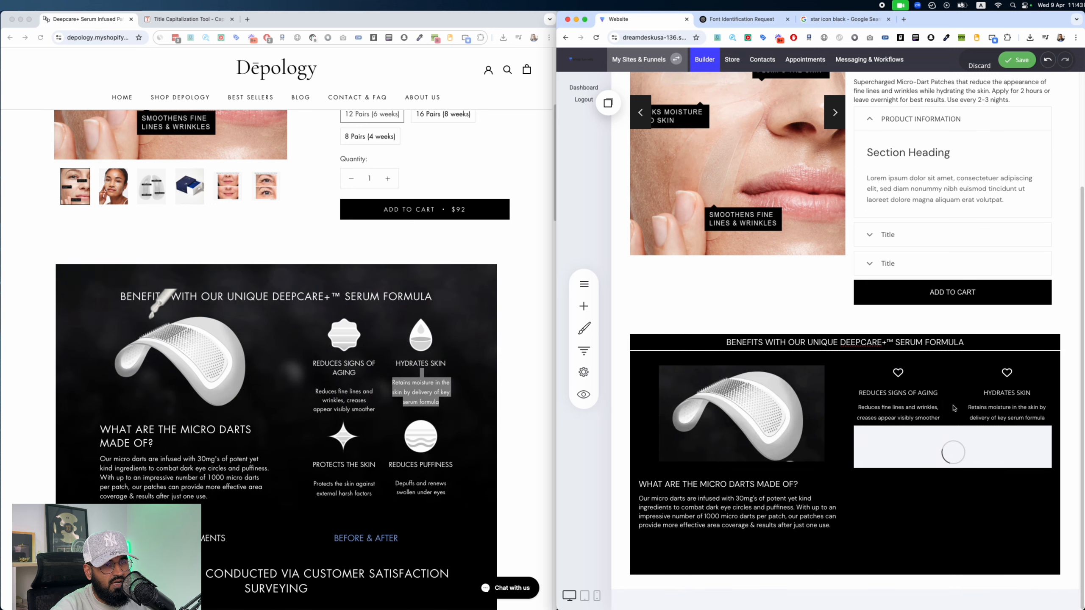
Step: Copy the "REDUCES SIGNS OF AGING" icon section and place the duplicate beneath the lower spacer
{"action": "left_click", "coordinate": [905, 373]}
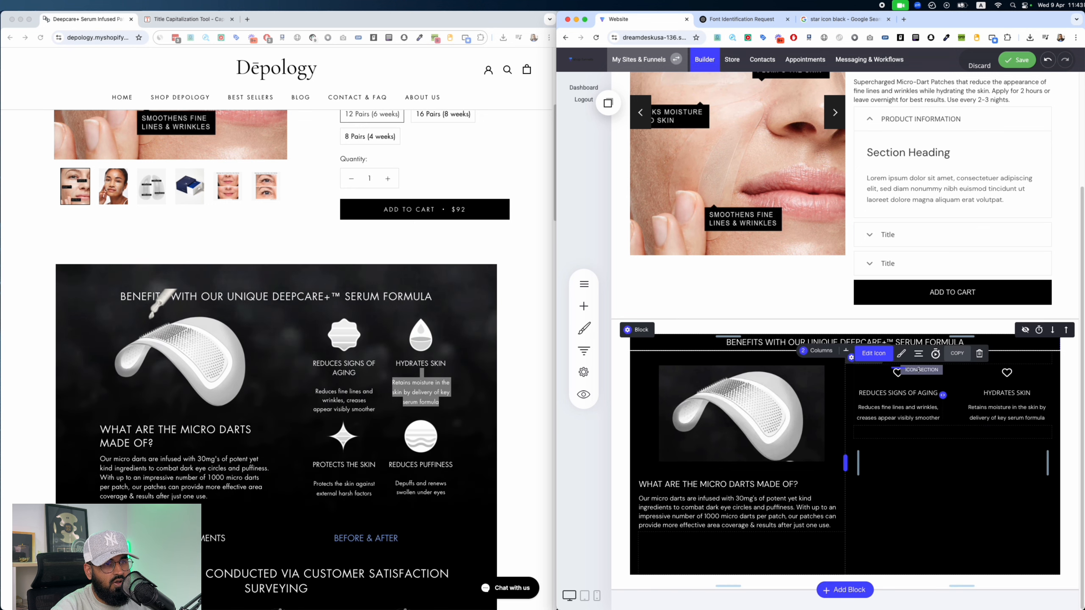
{"action": "left_click", "coordinate": [945, 354]}
{"action": "left_click", "coordinate": [607, 102]}
{"action": "left_click_drag", "start_coordinate": [657, 183], "coordinate": [926, 463]}
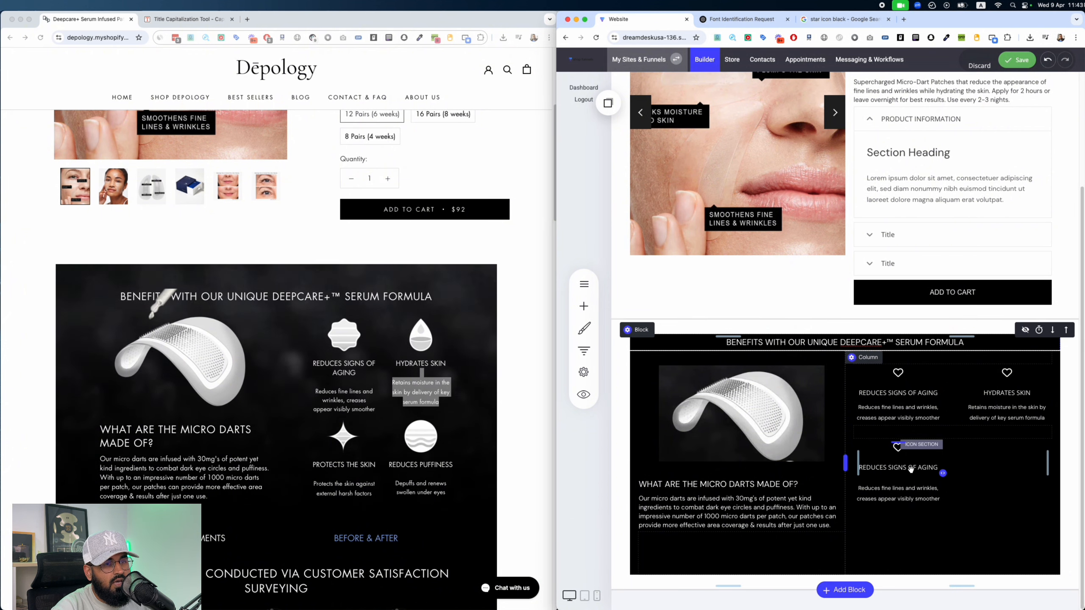
Step: Copy the "HYDRATES SKIN" icon section into the second row and increase the upper spacer's height to 51 px
{"action": "left_click", "coordinate": [974, 374]}
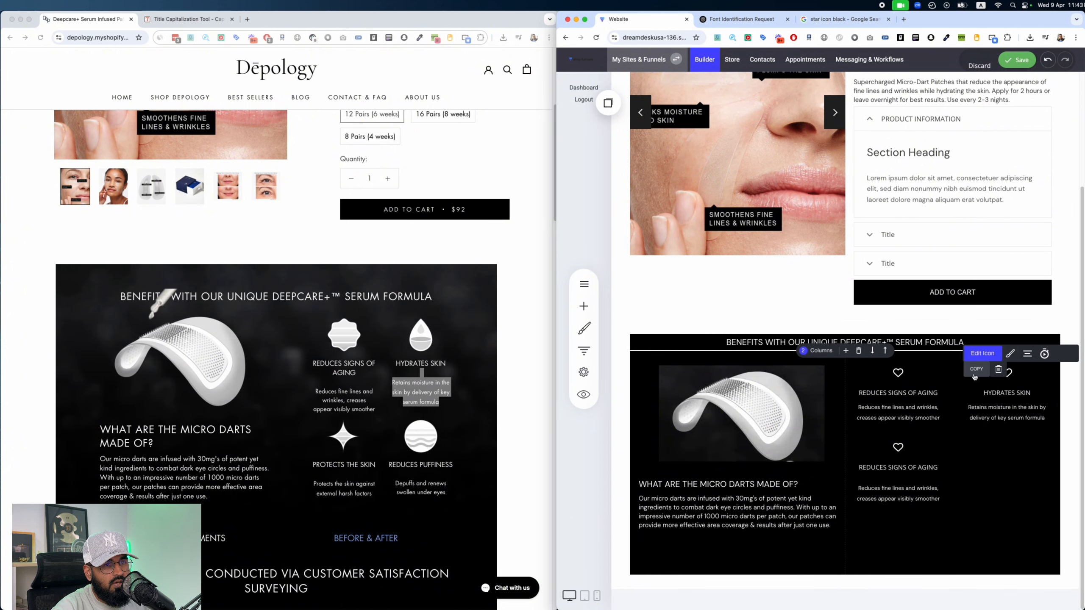
{"action": "left_click", "coordinate": [609, 102]}
{"action": "left_click_drag", "start_coordinate": [638, 176], "coordinate": [995, 472]}
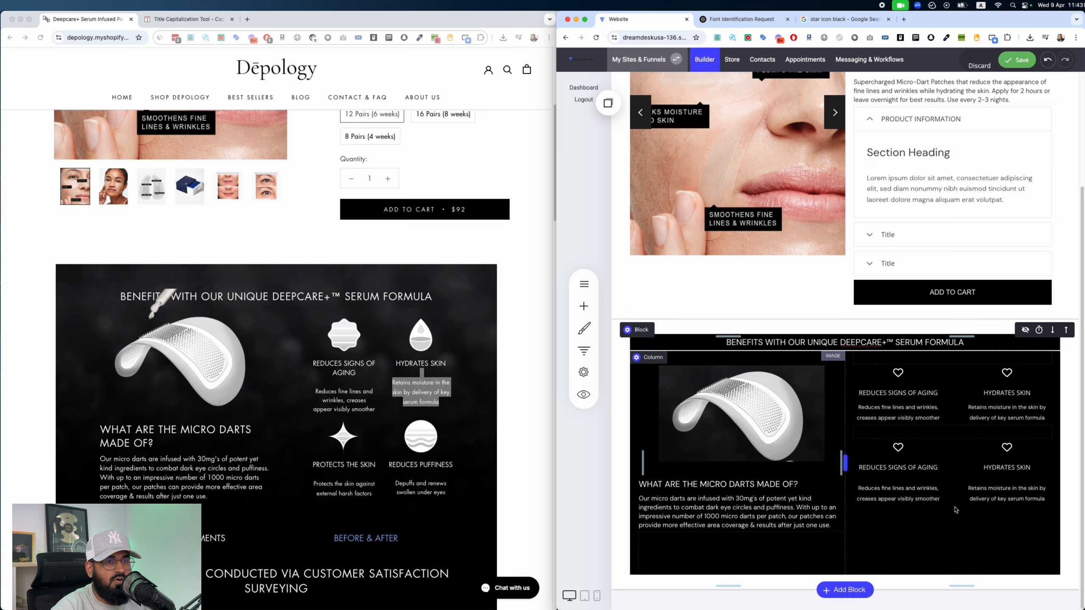
{"action": "left_click_drag", "start_coordinate": [951, 363], "coordinate": [950, 371]}
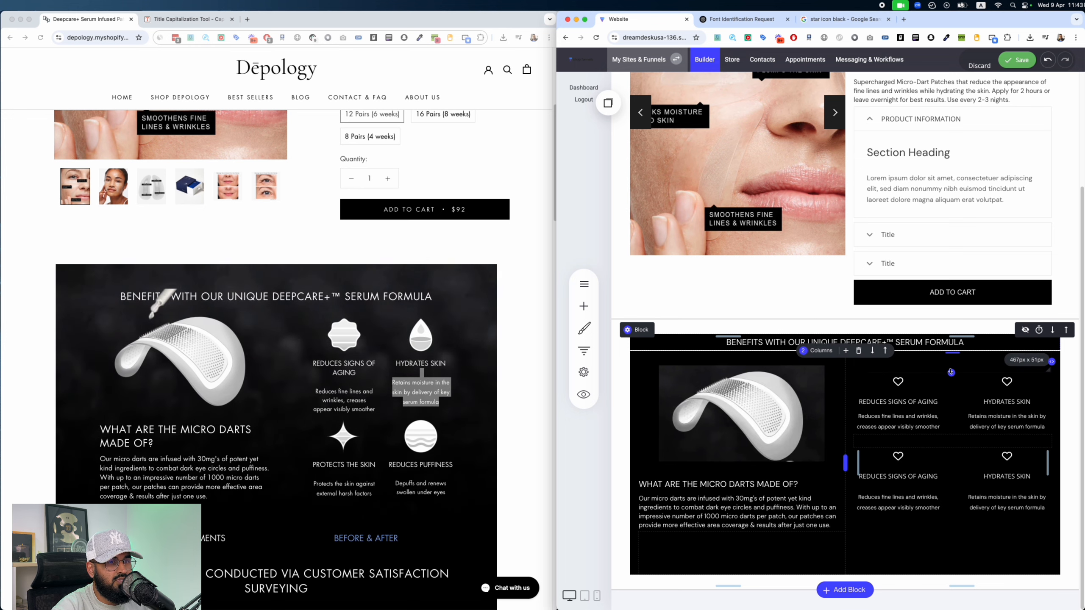
Step: Set the font size of the "WHAT ARE THE MICRO DARTS MADE OF?" heading to 28
{"action": "scroll", "coordinate": [297, 366], "scroll_direction": "down", "scroll_amount": 5}
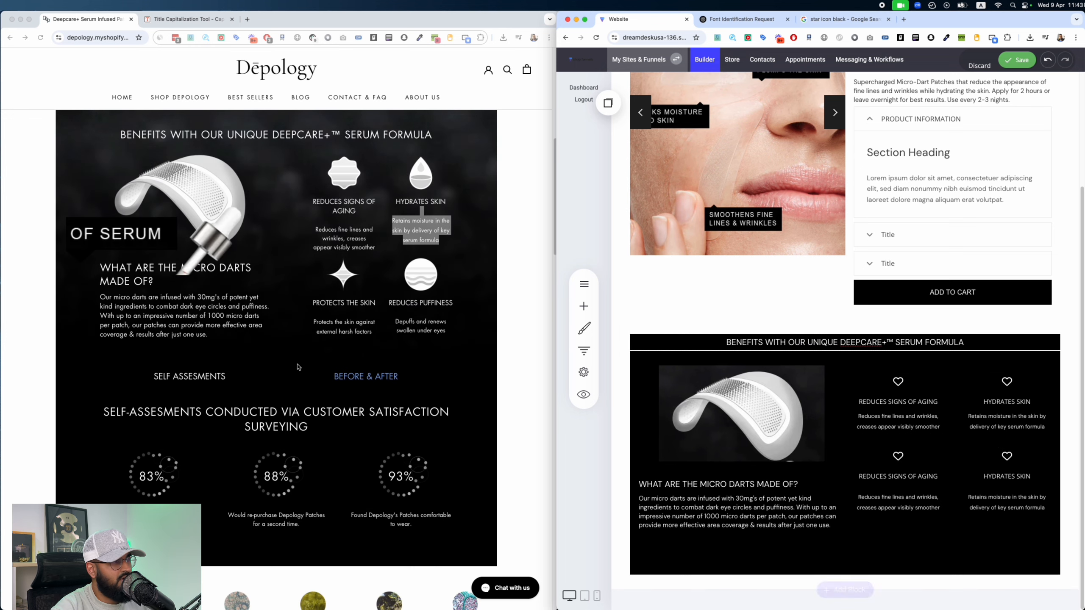
{"action": "scroll", "coordinate": [235, 302], "scroll_direction": "up", "scroll_amount": 2}
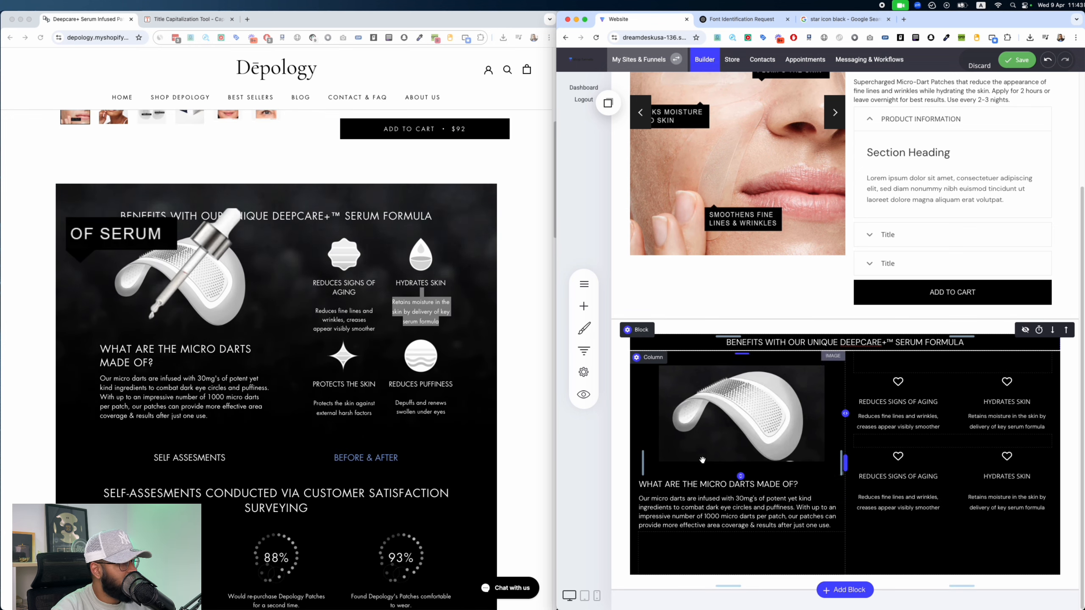
{"action": "left_click", "coordinate": [758, 487]}
{"action": "left_click", "coordinate": [740, 465]}
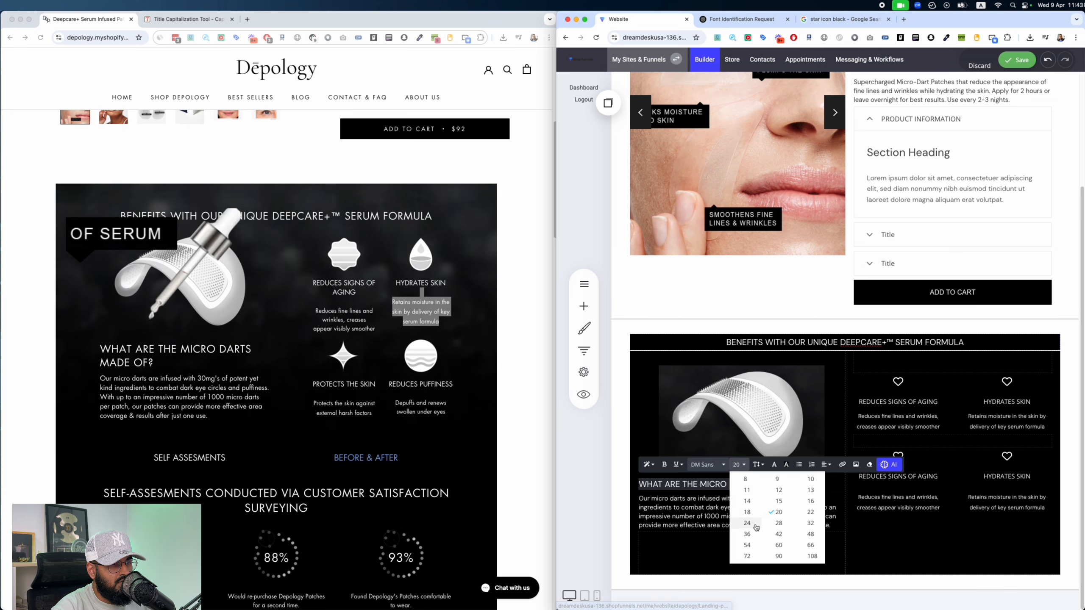
{"action": "left_click", "coordinate": [763, 520]}
{"action": "left_click", "coordinate": [738, 466]}
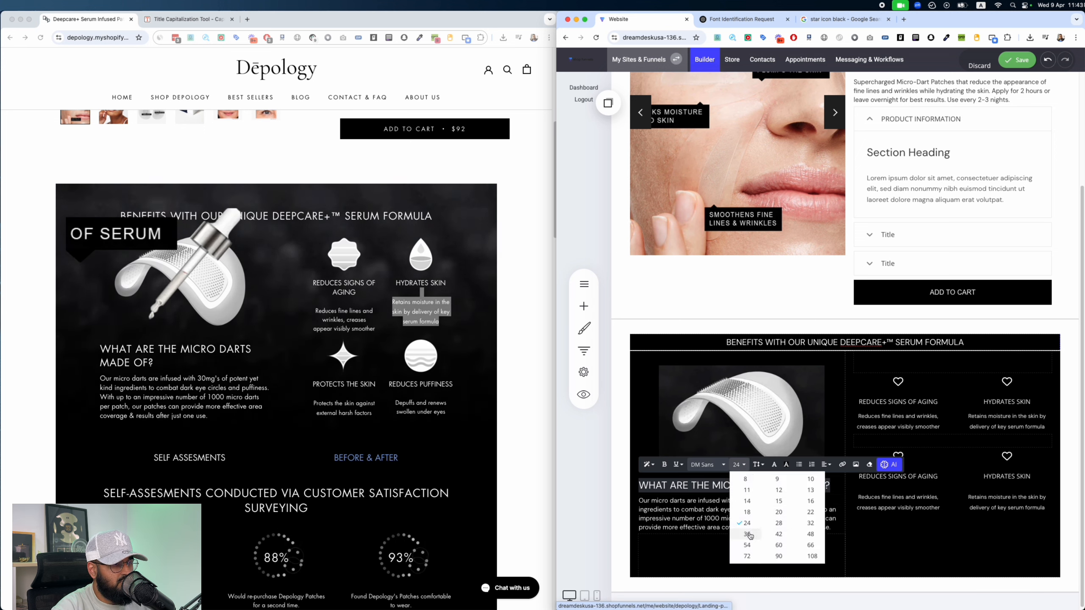
{"action": "left_click", "coordinate": [808, 515]}
{"action": "left_click", "coordinate": [741, 465]}
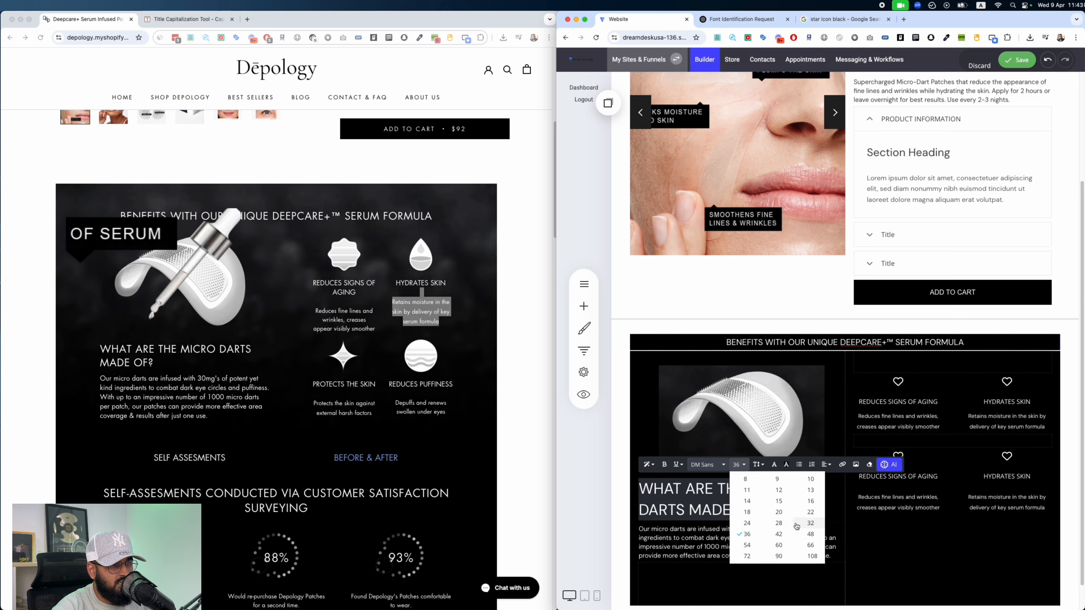
{"action": "left_click", "coordinate": [778, 518]}
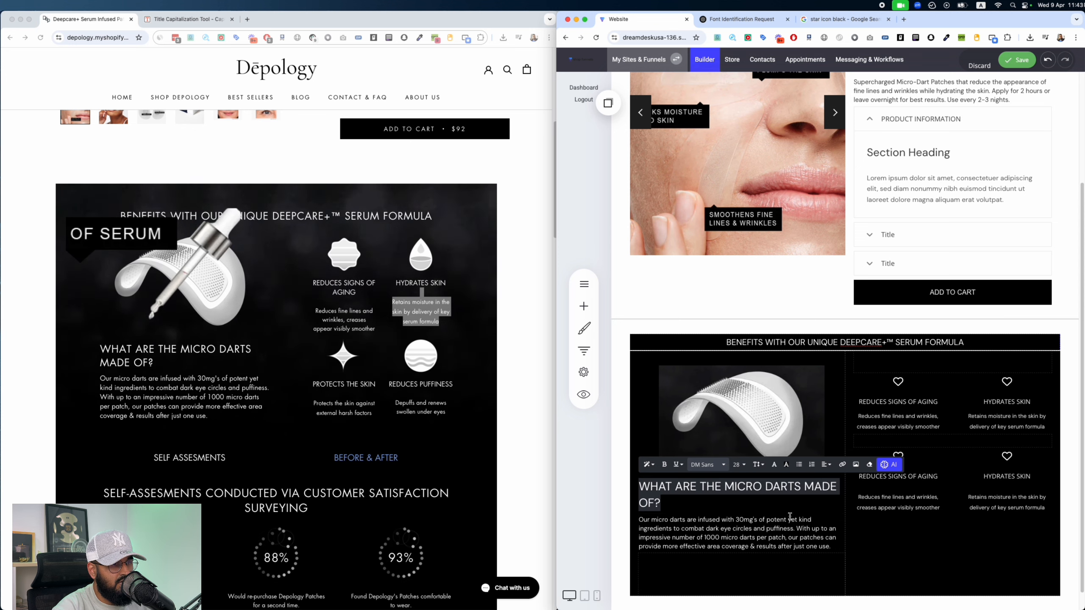
{"action": "left_click", "coordinate": [790, 517]}
{"action": "scroll", "coordinate": [824, 476], "scroll_direction": "down", "scroll_amount": 1}
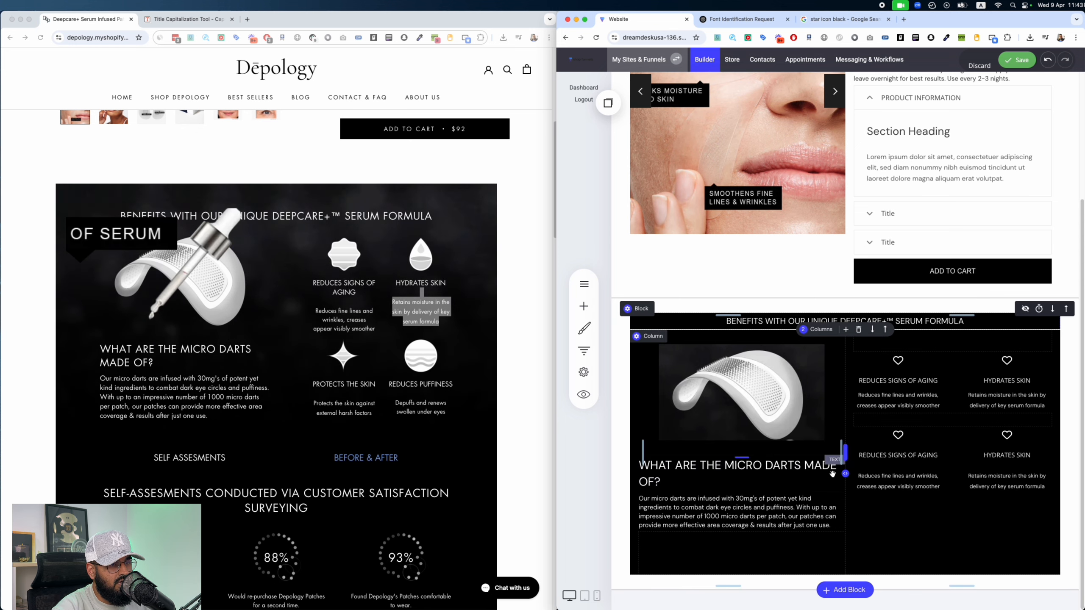
Step: Narrow the patch image column to 48% so the icon column takes 52%, and save the page
{"action": "mouse_move", "coordinate": [845, 473]}
{"action": "left_mouse_down"}
{"action": "mouse_move", "coordinate": [822, 473]}
{"action": "mouse_move", "coordinate": [835, 474]}
{"action": "left_mouse_up"}
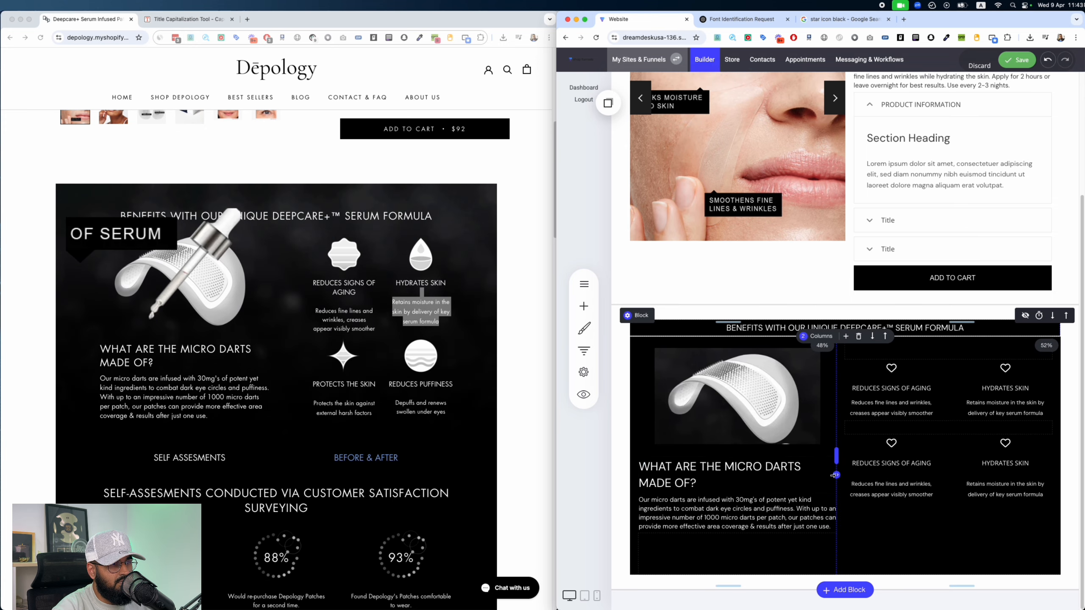
{"action": "left_click", "coordinate": [657, 387]}
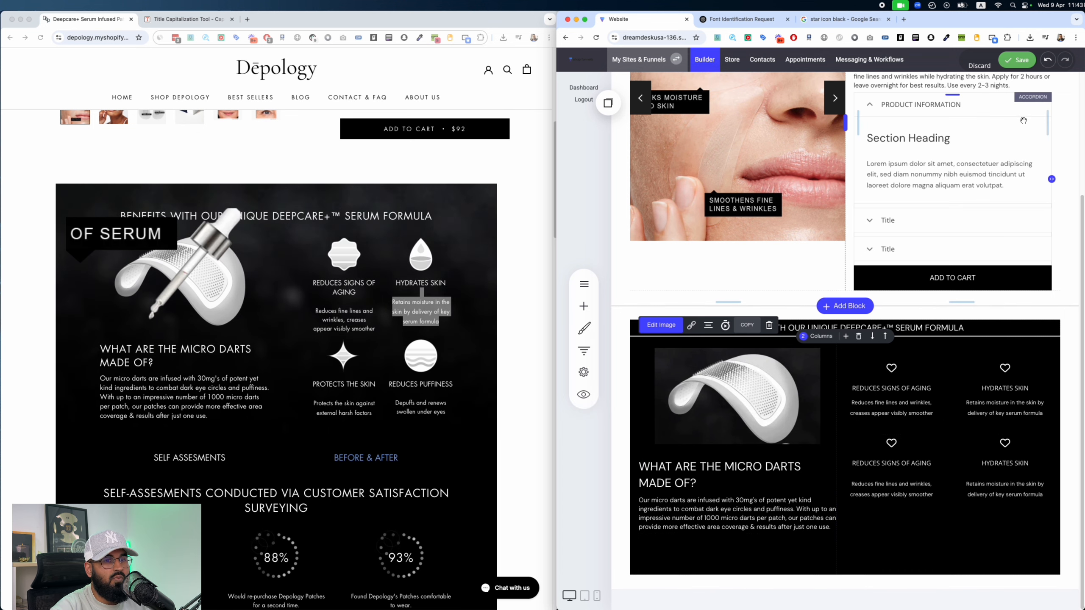
{"action": "left_click", "coordinate": [1017, 60]}
Step: Replace the title of the first icon section in the second row with "PROTECTS THE SKIN", copied from the reference page
{"action": "left_click", "coordinate": [456, 286]}
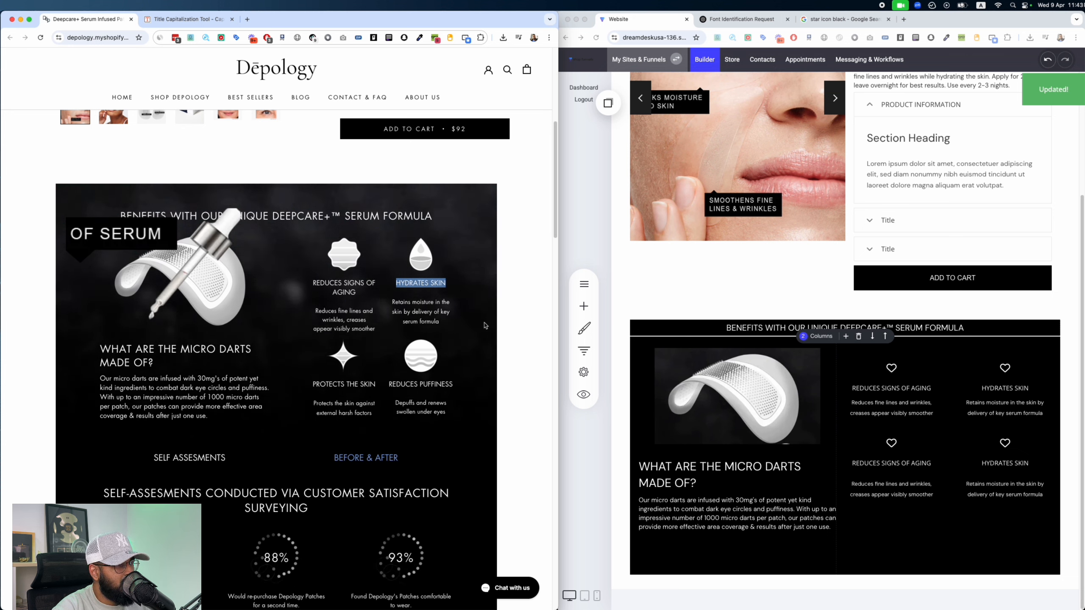
{"action": "left_click", "coordinate": [372, 396]}
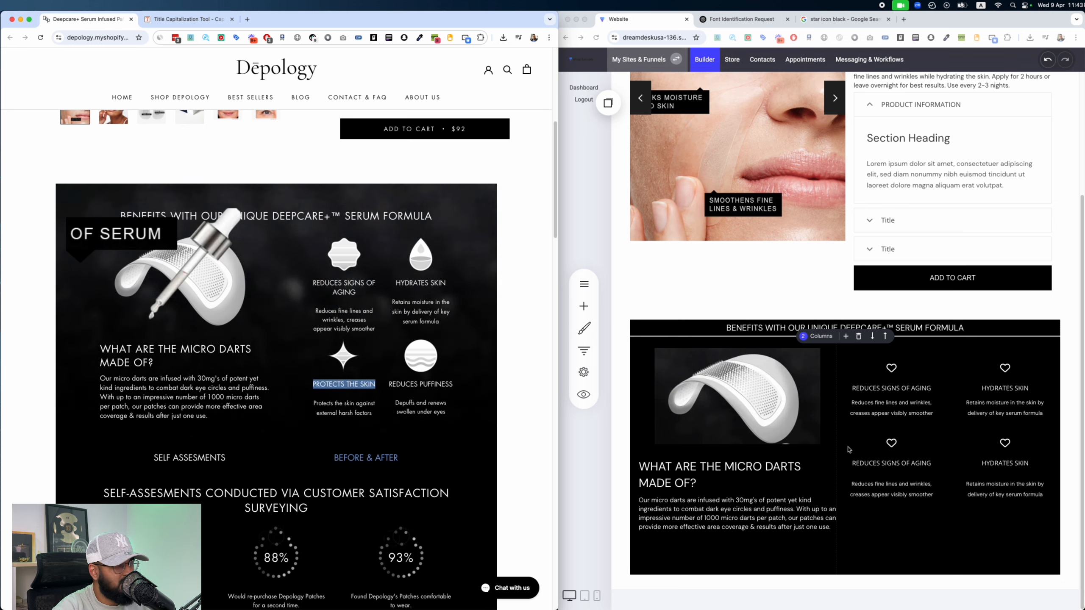
{"action": "left_click", "coordinate": [893, 466]}
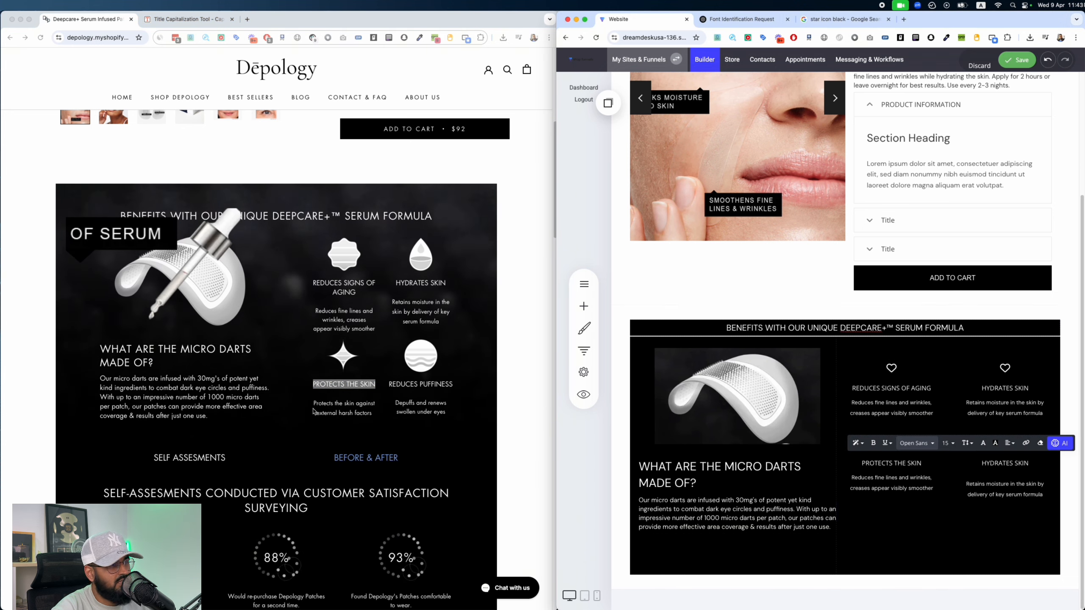
Step: Replace the "PROTECTS THE SKIN" description with "Protects the skin against external harsh factors", copied from the reference page
{"action": "left_click", "coordinate": [364, 414]}
{"action": "left_click_drag", "start_coordinate": [370, 414], "coordinate": [311, 403]}
{"action": "key", "text": "super+c"}
{"action": "left_click", "coordinate": [902, 482]}
{"action": "key", "text": "super+a"}
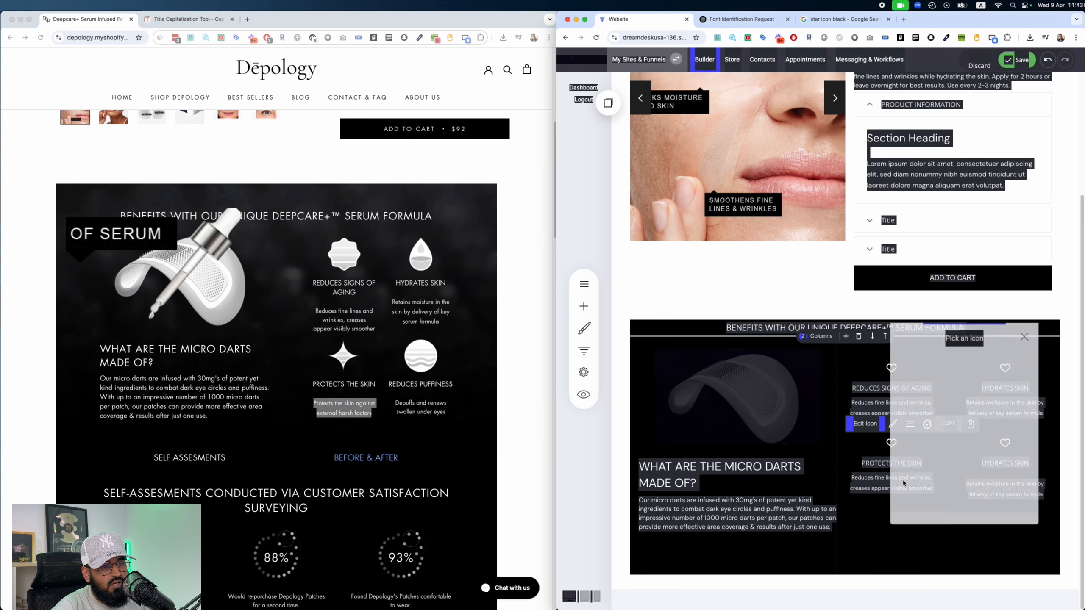
{"action": "left_click", "coordinate": [858, 485]}
{"action": "left_click", "coordinate": [891, 478]}
{"action": "key", "text": "super+a"}
{"action": "key", "text": "super+v"}
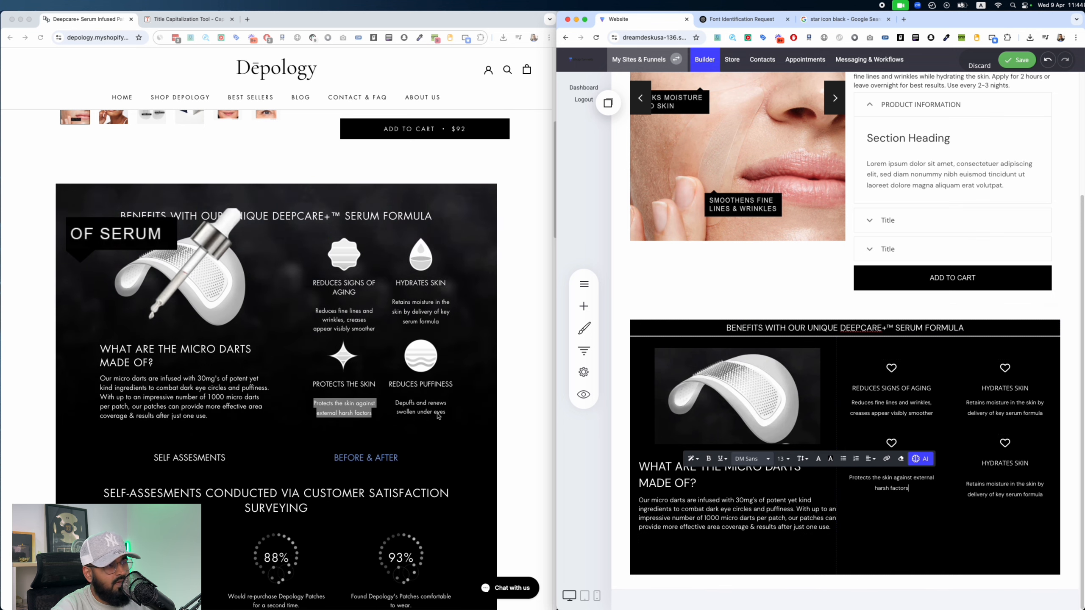
Step: Replace the second-row "HYDRATES SKIN" title with "REDUCES PUFFINESS", copied from the reference page
{"action": "left_click", "coordinate": [456, 391]}
{"action": "left_click", "coordinate": [461, 386]}
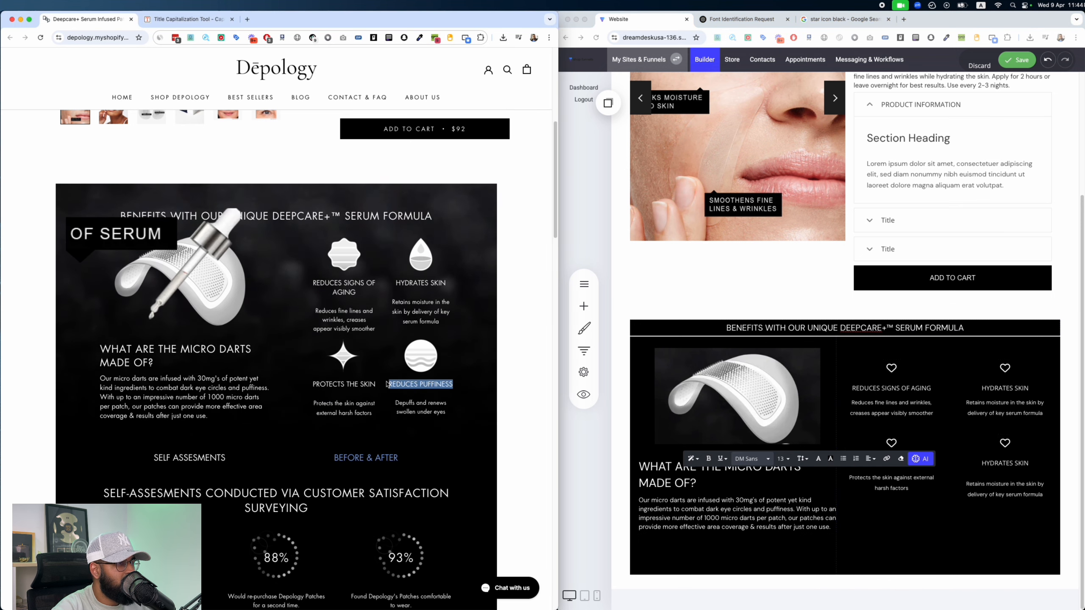
{"action": "left_click", "coordinate": [997, 458]}
{"action": "left_click", "coordinate": [999, 462]}
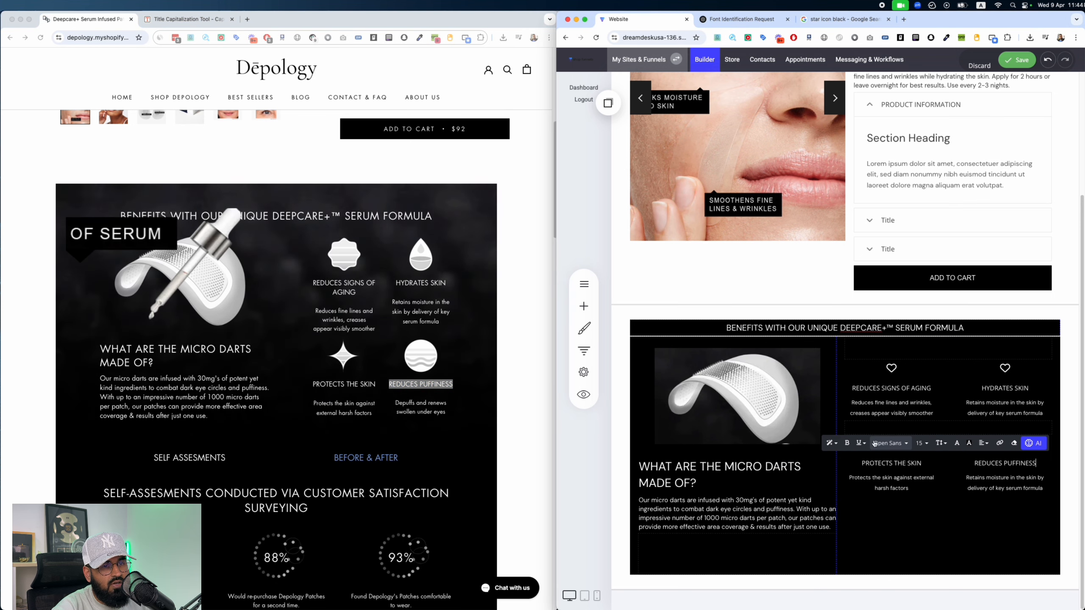
Step: Replace the "REDUCES PUFFINESS" description with "Depuffs and renews swollen under eyes" and make the spacer above the icons taller
{"action": "left_click", "coordinate": [421, 389]}
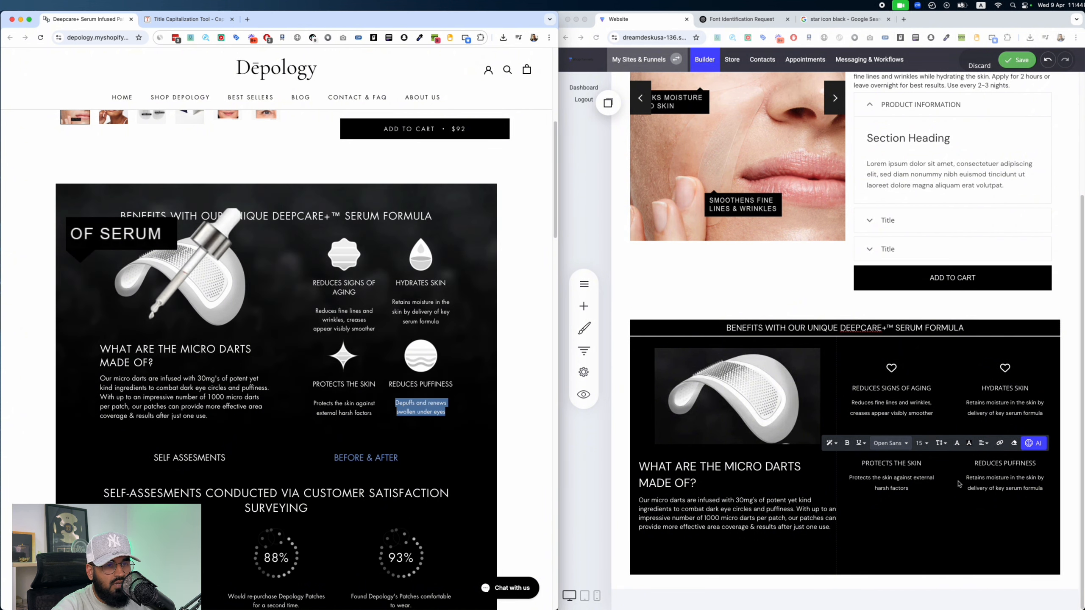
{"action": "left_click", "coordinate": [1002, 478]}
{"action": "key", "text": "super+a"}
{"action": "left_click", "coordinate": [877, 501]}
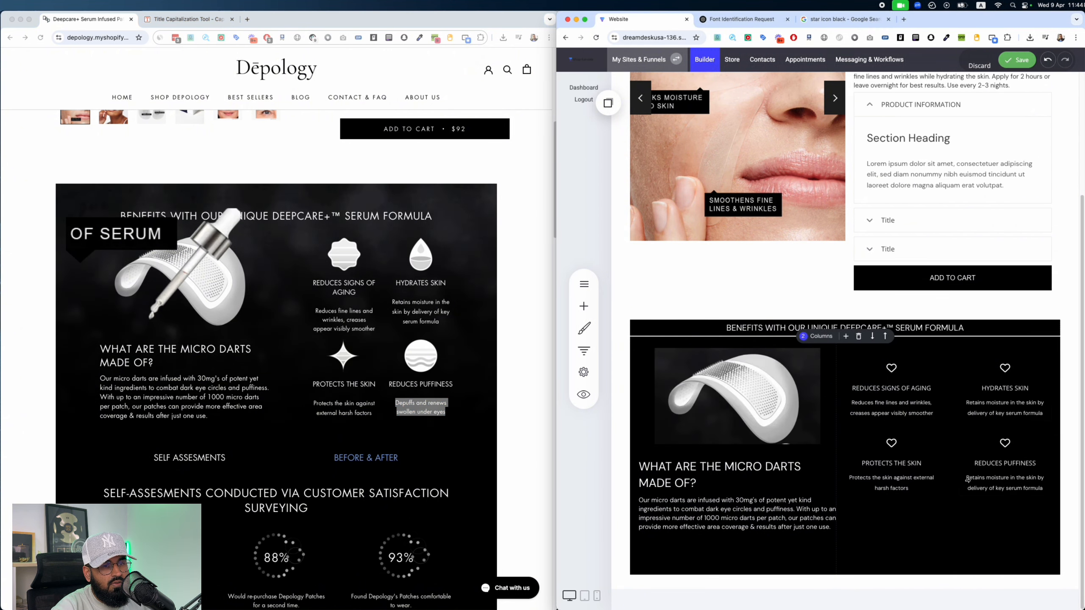
{"action": "left_click", "coordinate": [1015, 486]}
{"action": "left_click", "coordinate": [993, 521]}
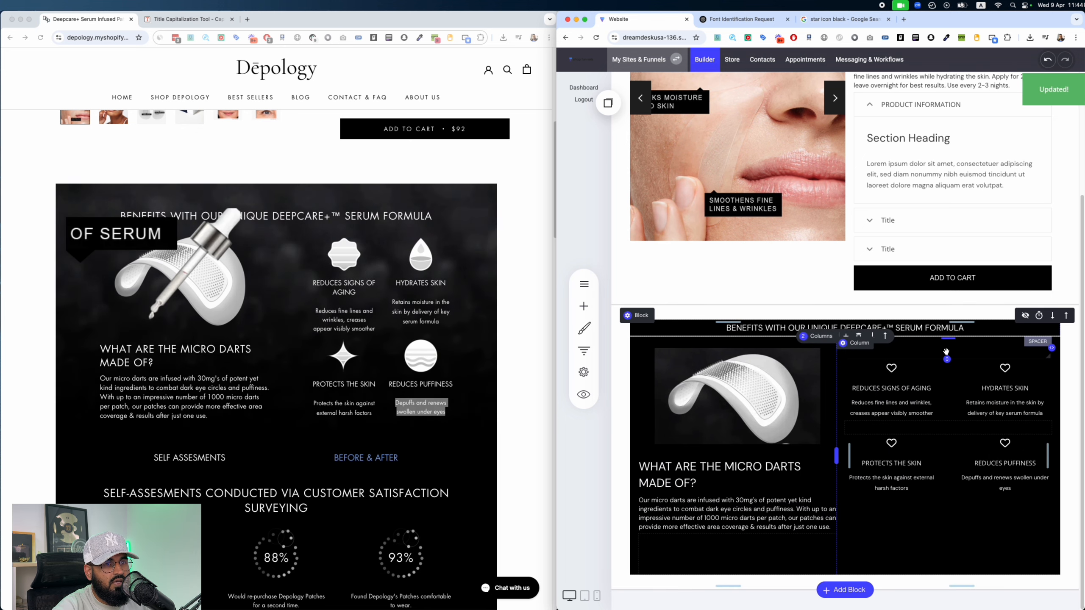
{"action": "mouse_move", "coordinate": [947, 359]}
{"action": "left_mouse_down"}
{"action": "mouse_move", "coordinate": [947, 384]}
{"action": "mouse_move", "coordinate": [952, 360]}
{"action": "mouse_move", "coordinate": [952, 370]}
{"action": "left_mouse_up"}
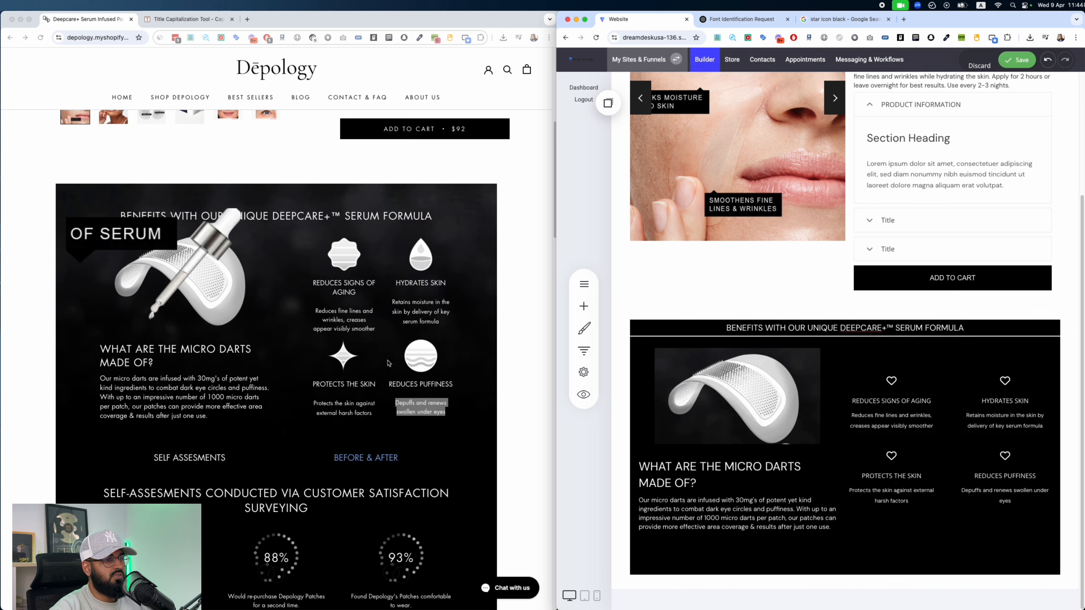
Step: Set the micro darts heading's font size to 24
{"action": "left_click", "coordinate": [723, 483]}
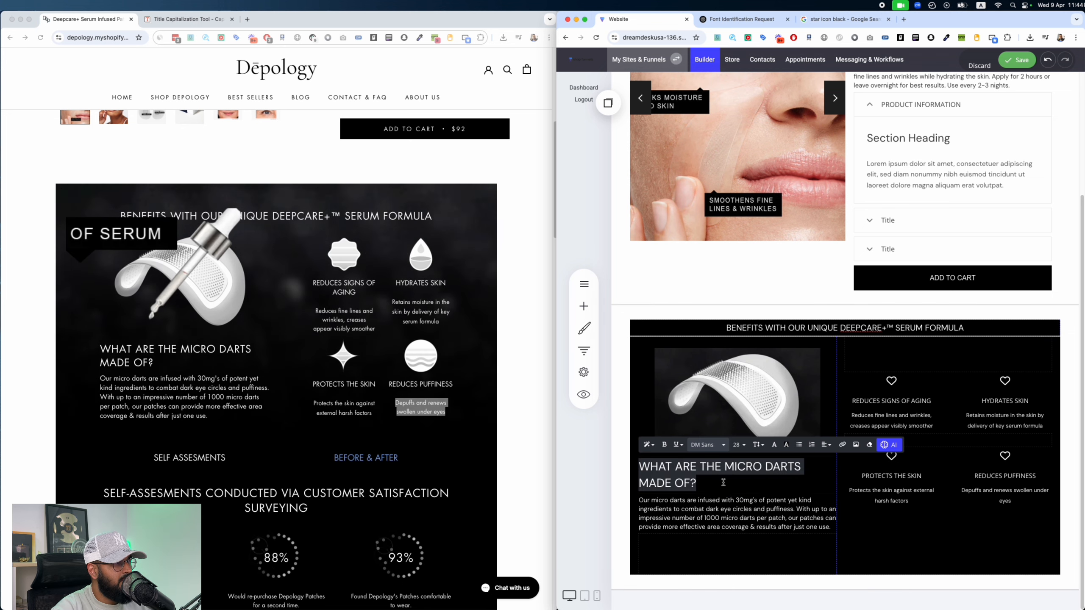
{"action": "left_click", "coordinate": [748, 459]}
{"action": "triple_click", "coordinate": [752, 474]}
{"action": "left_click", "coordinate": [739, 444]}
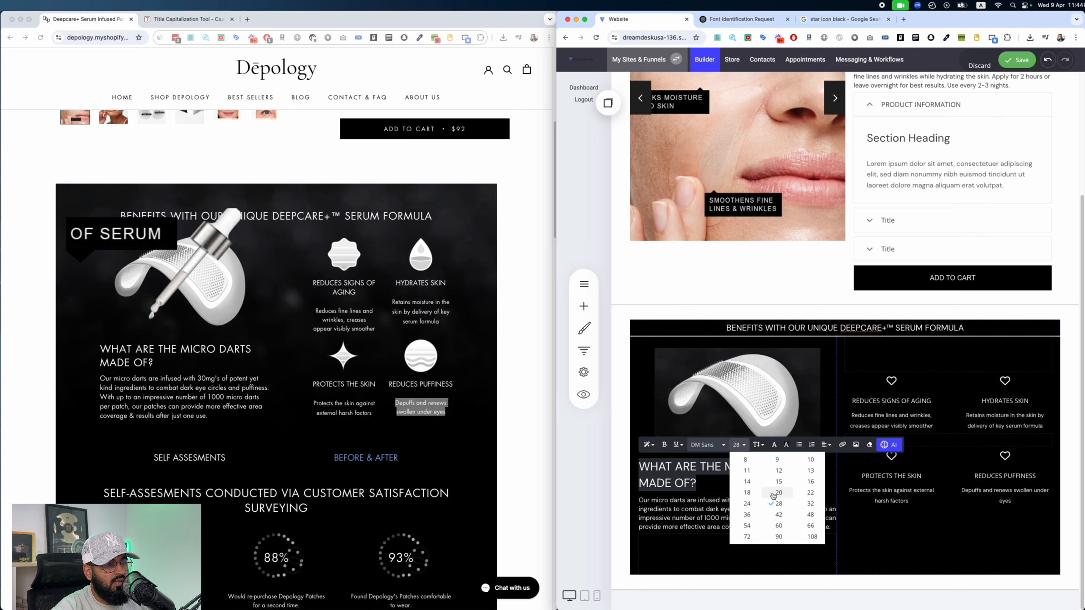
{"action": "left_click", "coordinate": [798, 495]}
{"action": "left_click", "coordinate": [897, 521]}
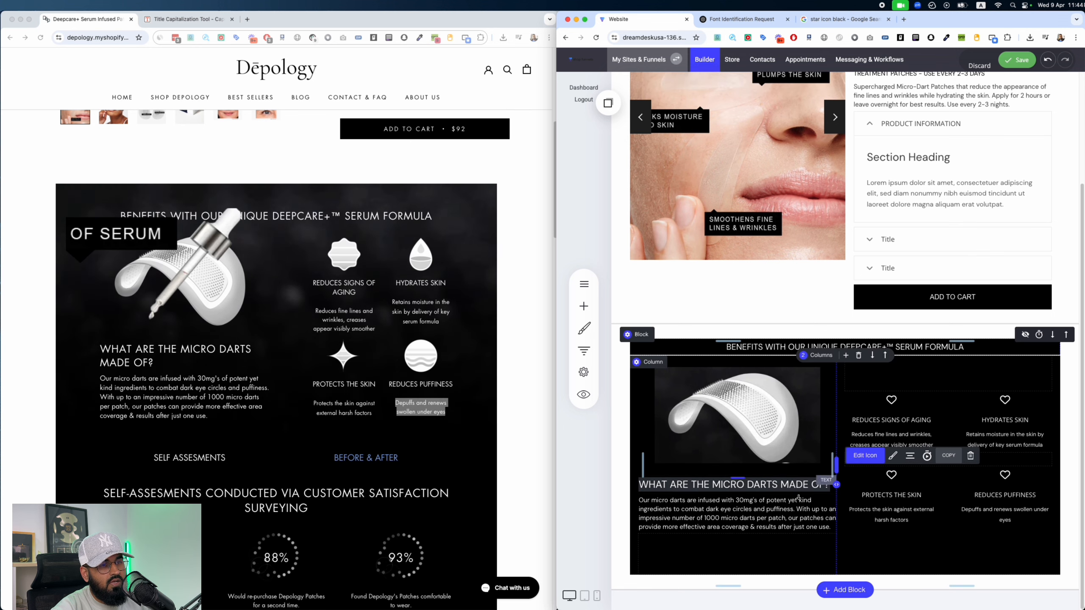
Step: Narrow the micro darts heading so it wraps after "MICRO", and narrow the paragraph beneath it slightly
{"action": "left_click", "coordinate": [806, 484]}
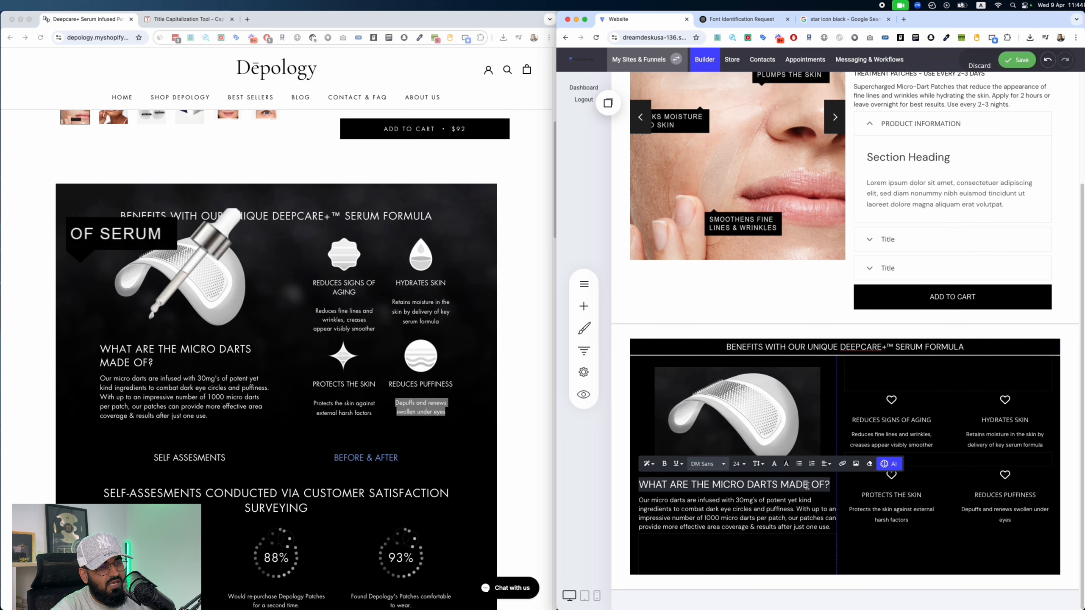
{"action": "left_click", "coordinate": [836, 485]}
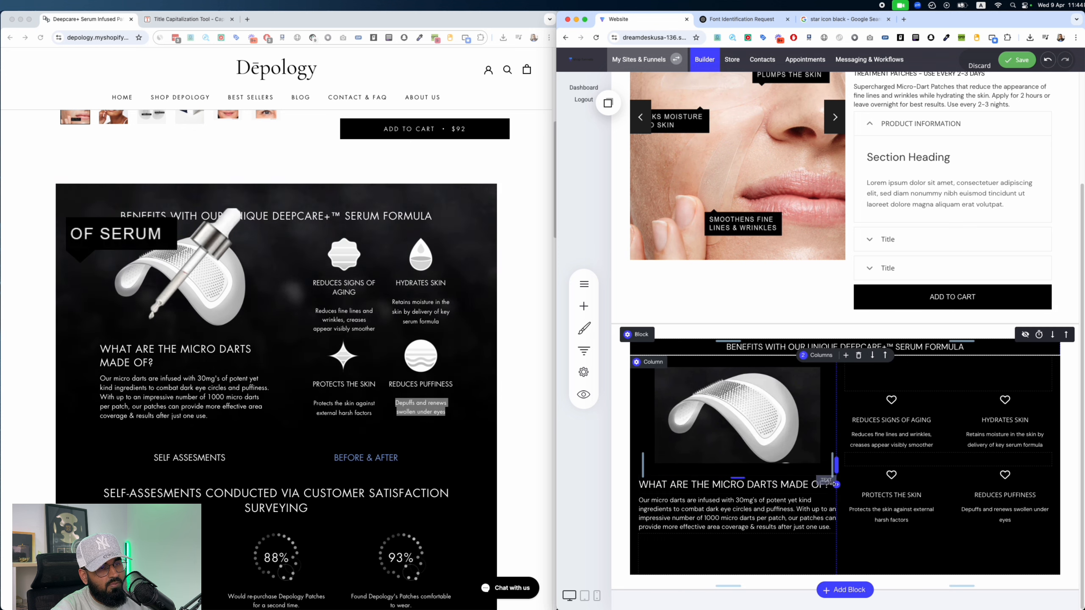
{"action": "left_click_drag", "start_coordinate": [835, 485], "coordinate": [814, 485]}
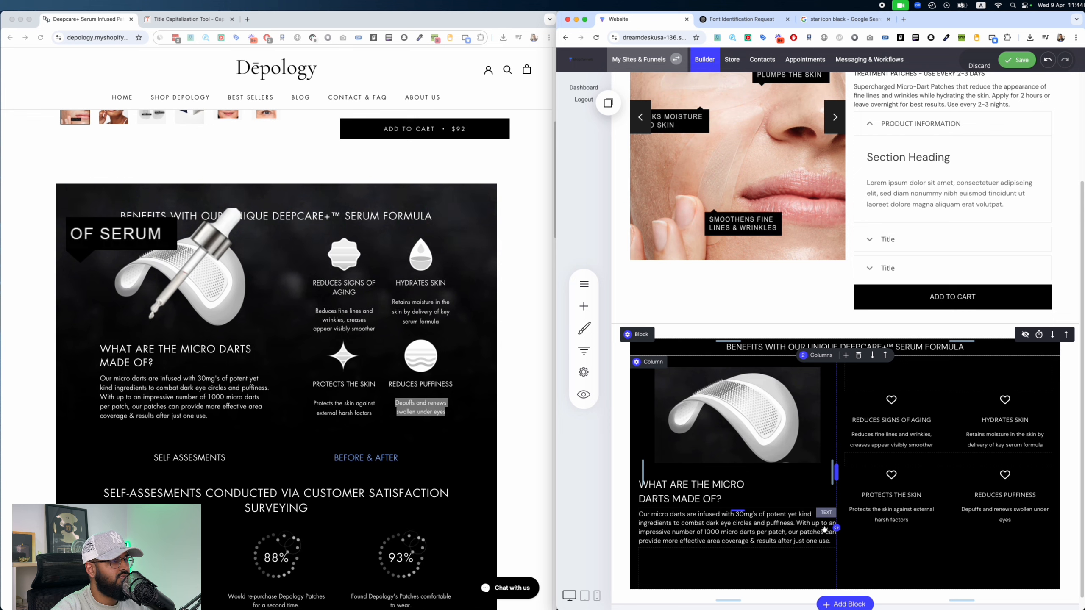
{"action": "mouse_move", "coordinate": [835, 529]}
{"action": "left_mouse_down"}
{"action": "mouse_move", "coordinate": [805, 530]}
{"action": "mouse_move", "coordinate": [816, 530]}
{"action": "left_mouse_up"}
Step: Compare with the reference page, add a single-column row to the benefits block and move it beneath the two-column row
{"action": "scroll", "coordinate": [978, 551], "scroll_direction": "down", "scroll_amount": 1}
{"action": "scroll", "coordinate": [496, 340], "scroll_direction": "down", "scroll_amount": 4}
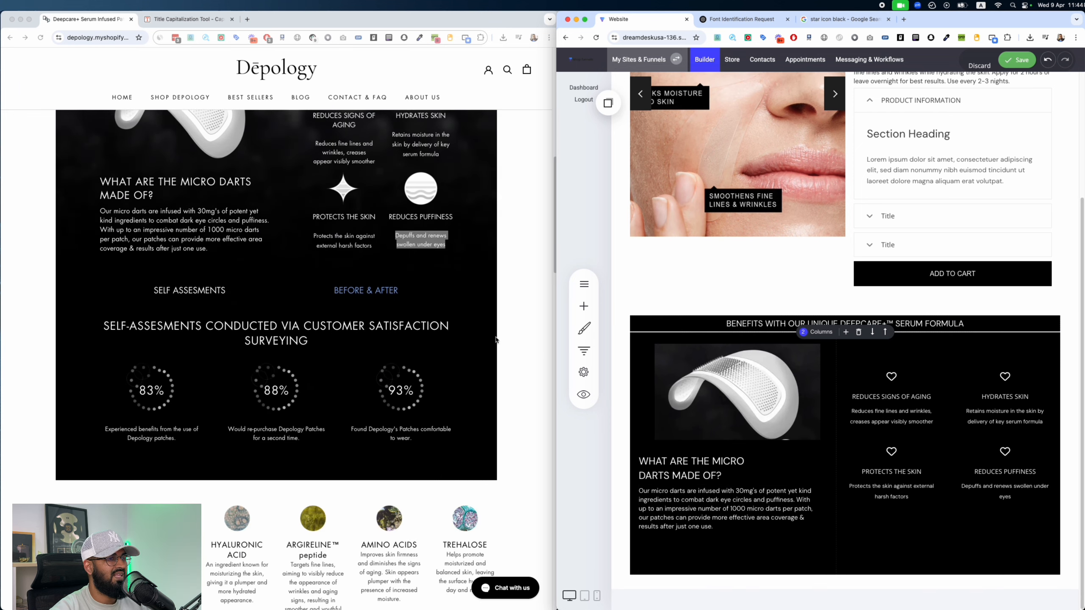
{"action": "scroll", "coordinate": [495, 339], "scroll_direction": "up", "scroll_amount": 6}
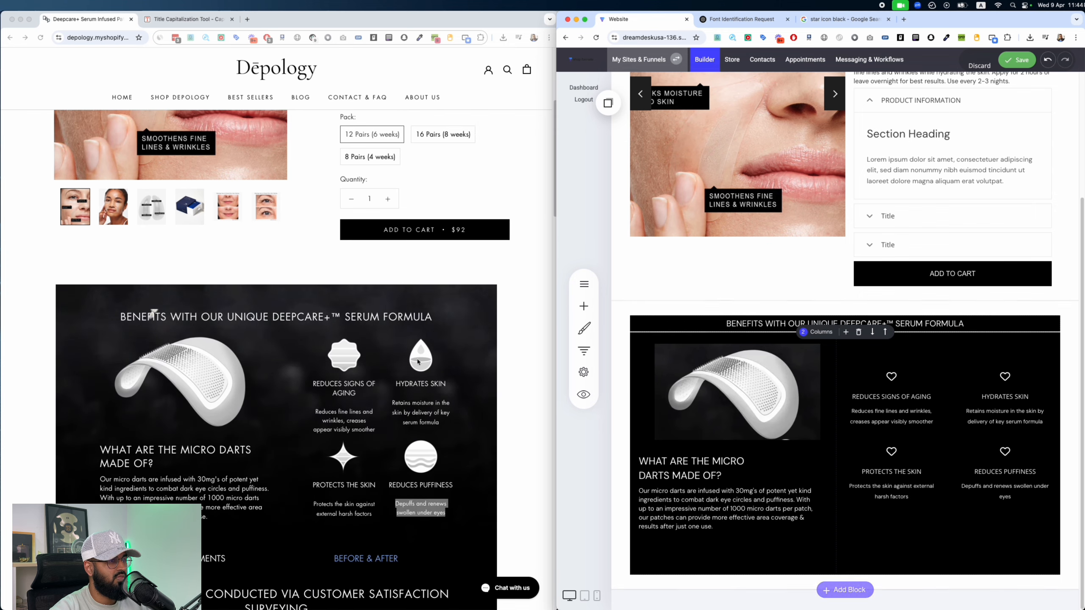
{"action": "scroll", "coordinate": [417, 362], "scroll_direction": "down", "scroll_amount": 9}
{"action": "scroll", "coordinate": [325, 349], "scroll_direction": "up", "scroll_amount": 6}
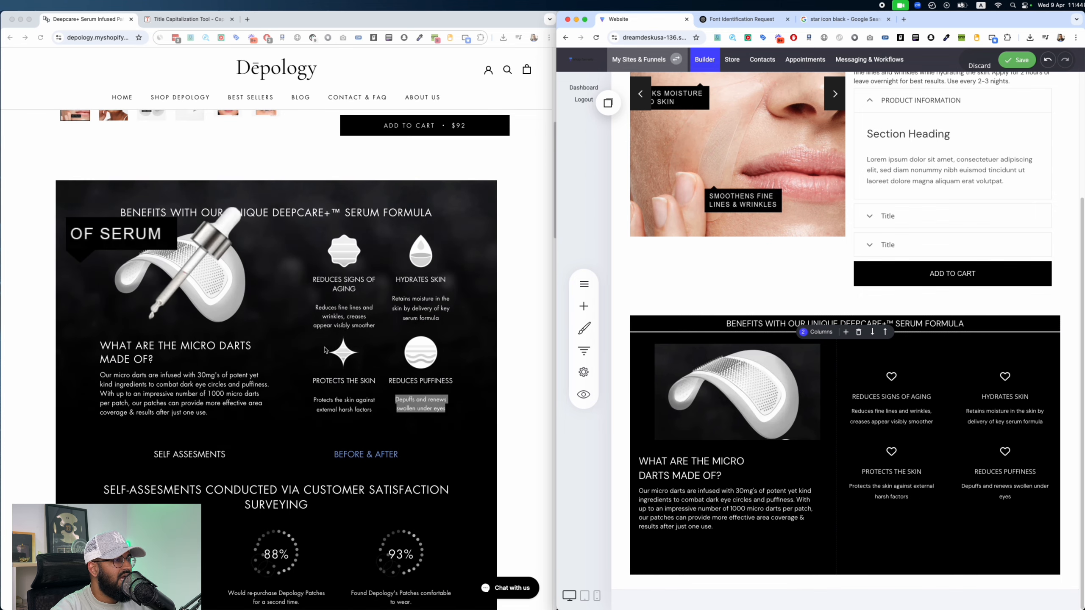
{"action": "scroll", "coordinate": [324, 349], "scroll_direction": "down", "scroll_amount": 1}
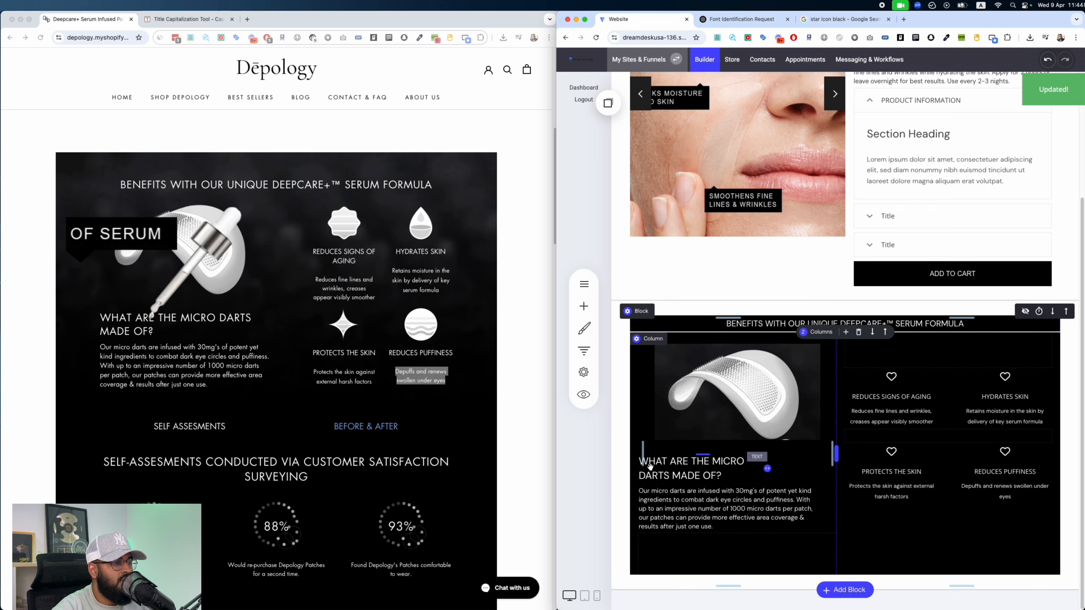
{"action": "scroll", "coordinate": [363, 469], "scroll_direction": "down", "scroll_amount": 2}
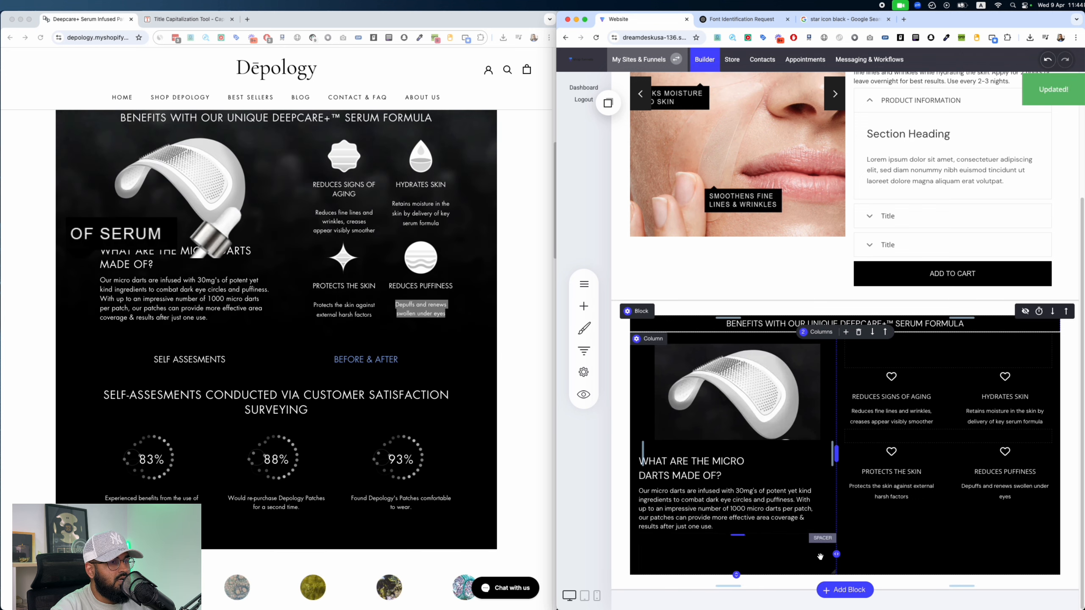
{"action": "left_click", "coordinate": [844, 332]}
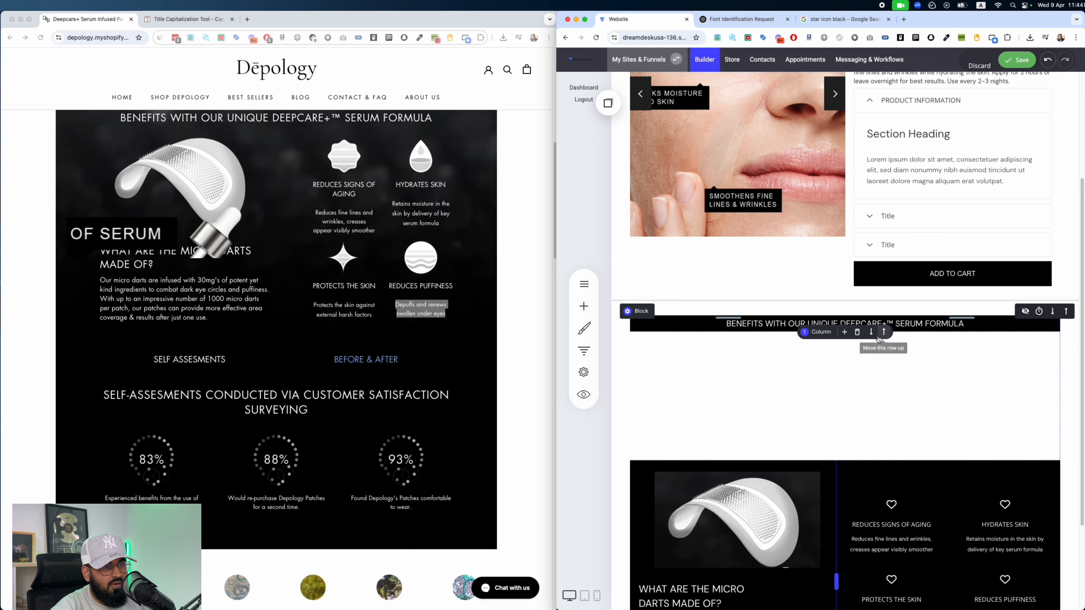
{"action": "left_click", "coordinate": [870, 333]}
{"action": "scroll", "coordinate": [836, 410], "scroll_direction": "down", "scroll_amount": 3}
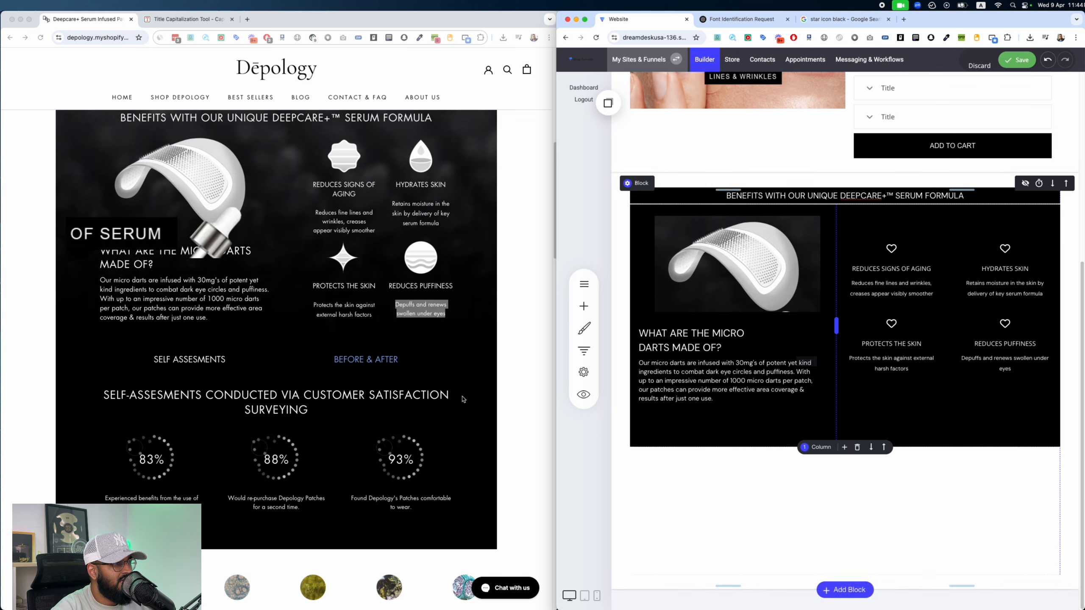
Step: Give the new row's column a black background and place a copy of the benefits heading in it
{"action": "left_click", "coordinate": [646, 454]}
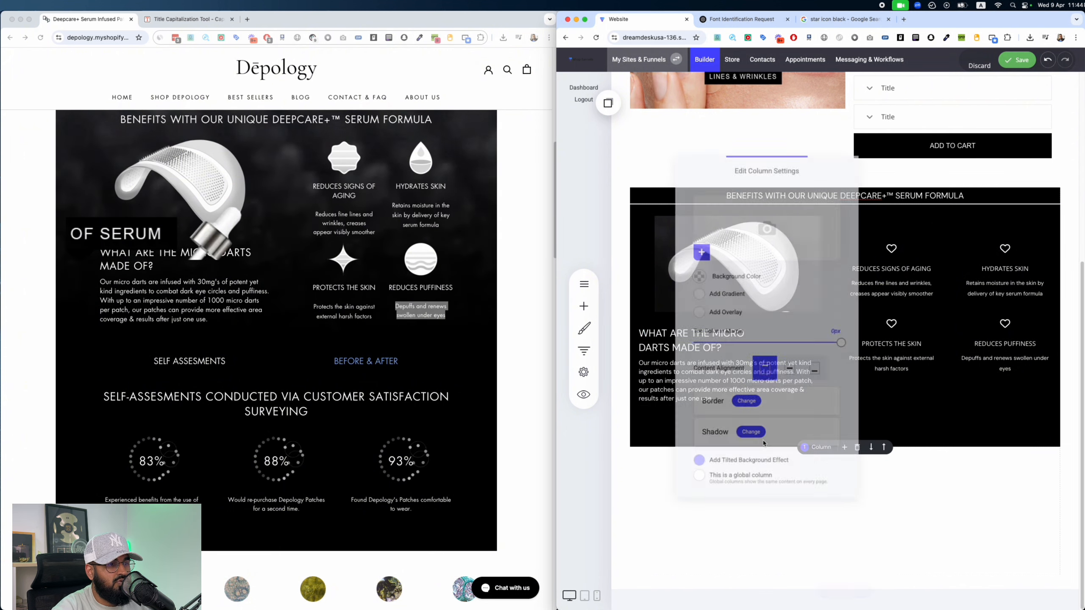
{"action": "left_click", "coordinate": [697, 275]}
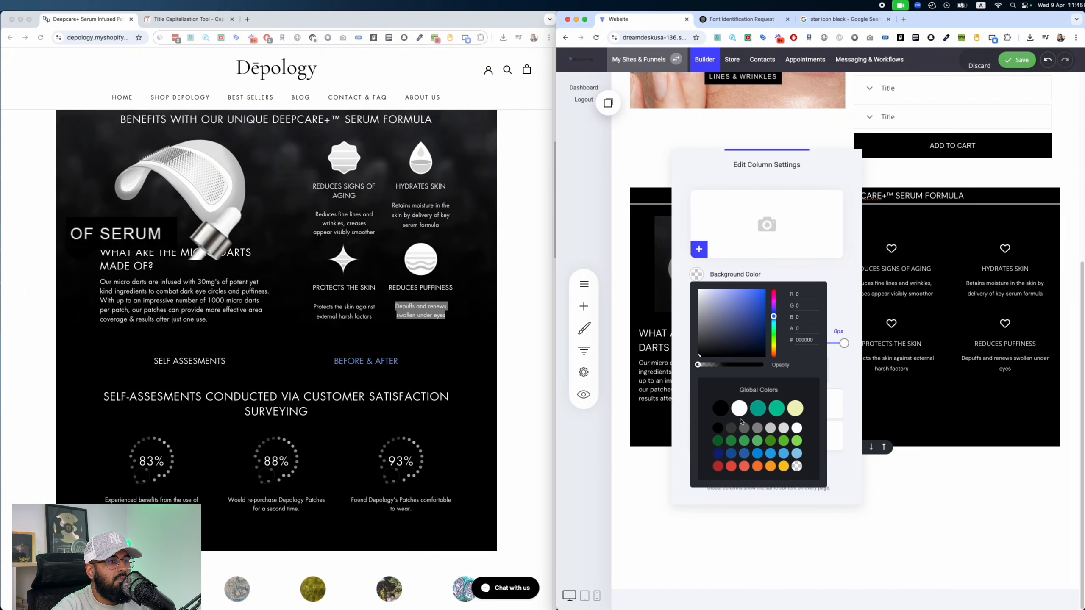
{"action": "left_click", "coordinate": [720, 408]}
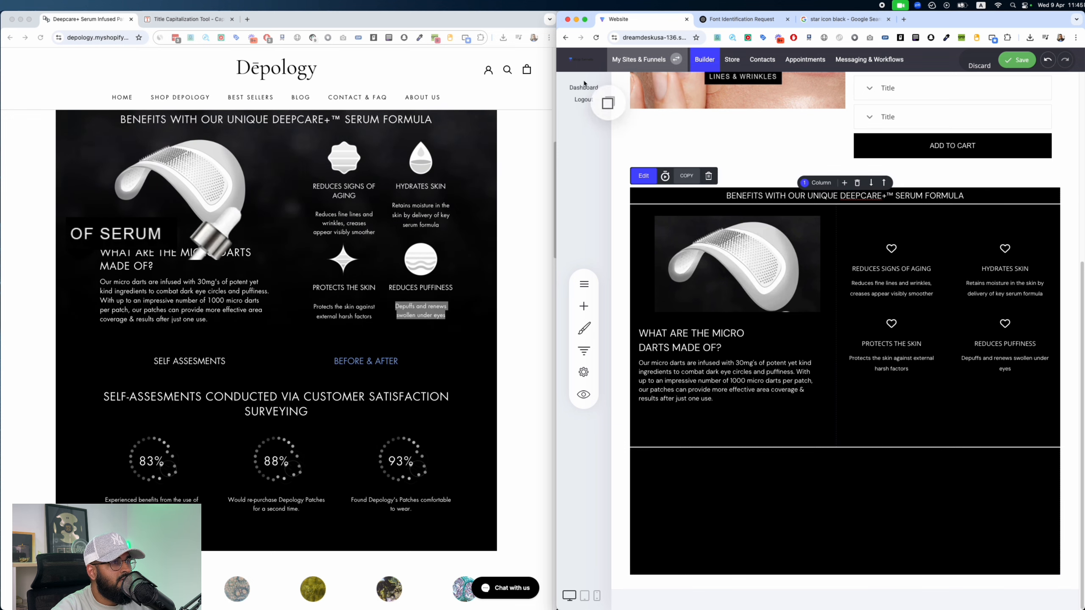
{"action": "left_click", "coordinate": [608, 102]}
{"action": "left_click_drag", "start_coordinate": [631, 182], "coordinate": [877, 484]}
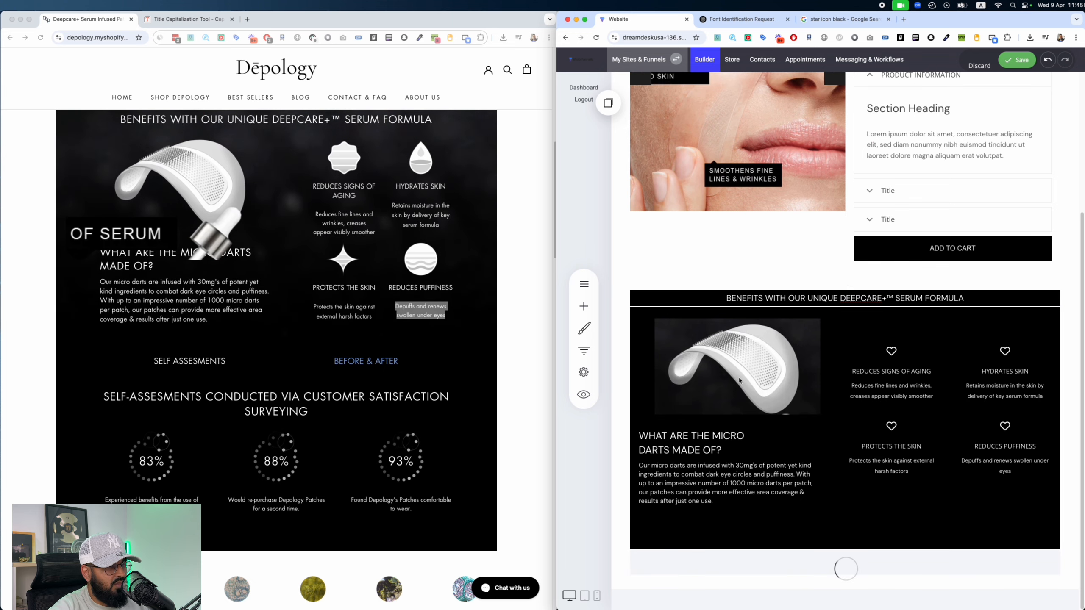
Step: Set the font size of the "BENEFITS WITH OUR UNIQUE DEEPCARE+™ SERUM FORMULA" heading above the two-column row to 24
{"action": "left_click", "coordinate": [329, 411]}
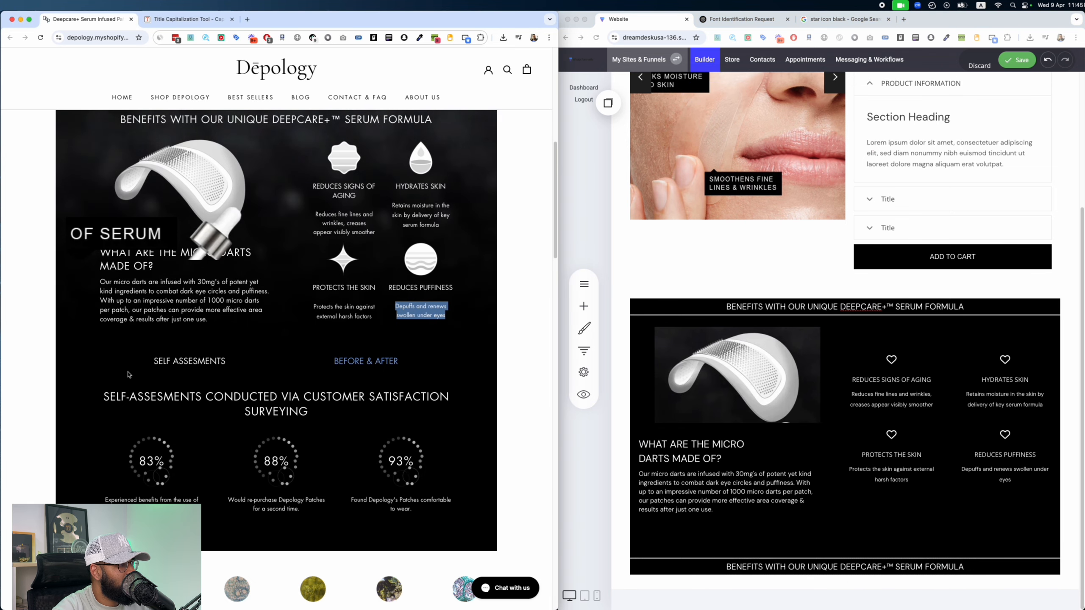
{"action": "left_click_drag", "start_coordinate": [334, 421], "coordinate": [103, 392]}
{"action": "left_click", "coordinate": [328, 428]}
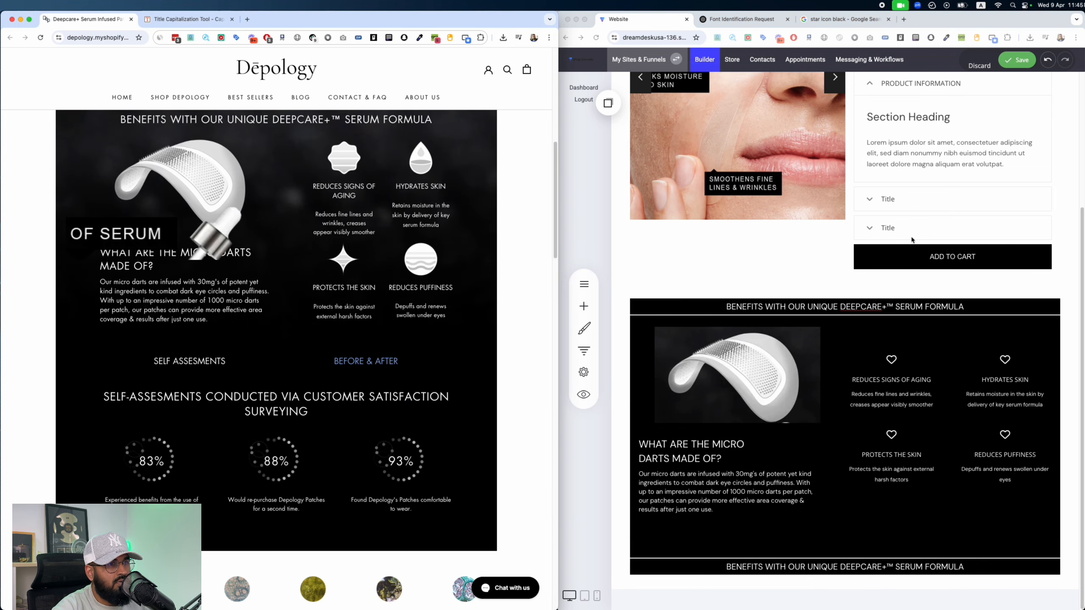
{"action": "left_click", "coordinate": [874, 310]}
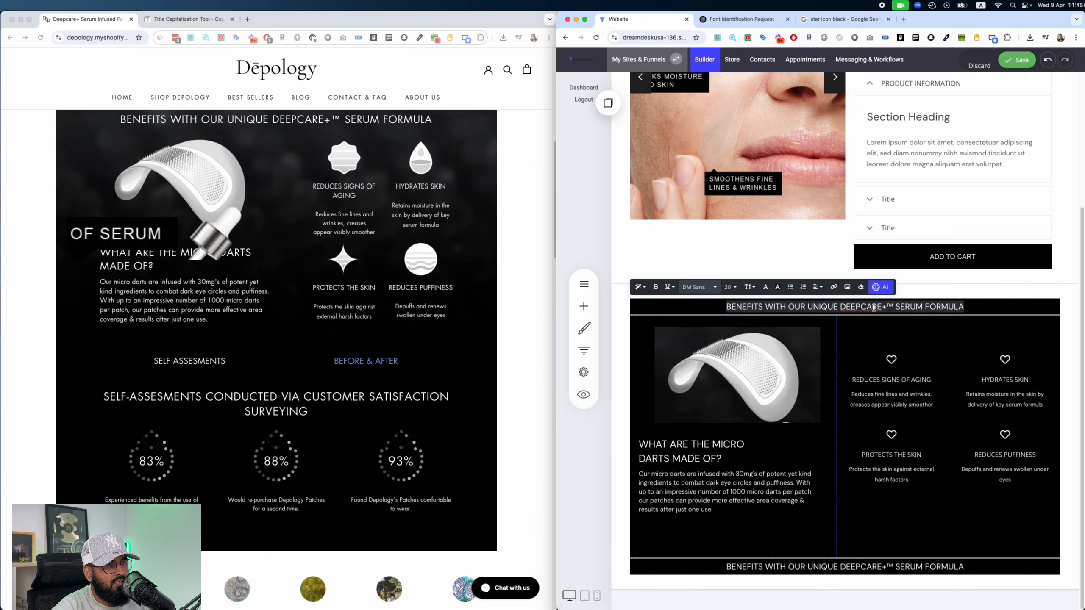
{"action": "left_click", "coordinate": [731, 287]}
{"action": "left_click", "coordinate": [745, 334]}
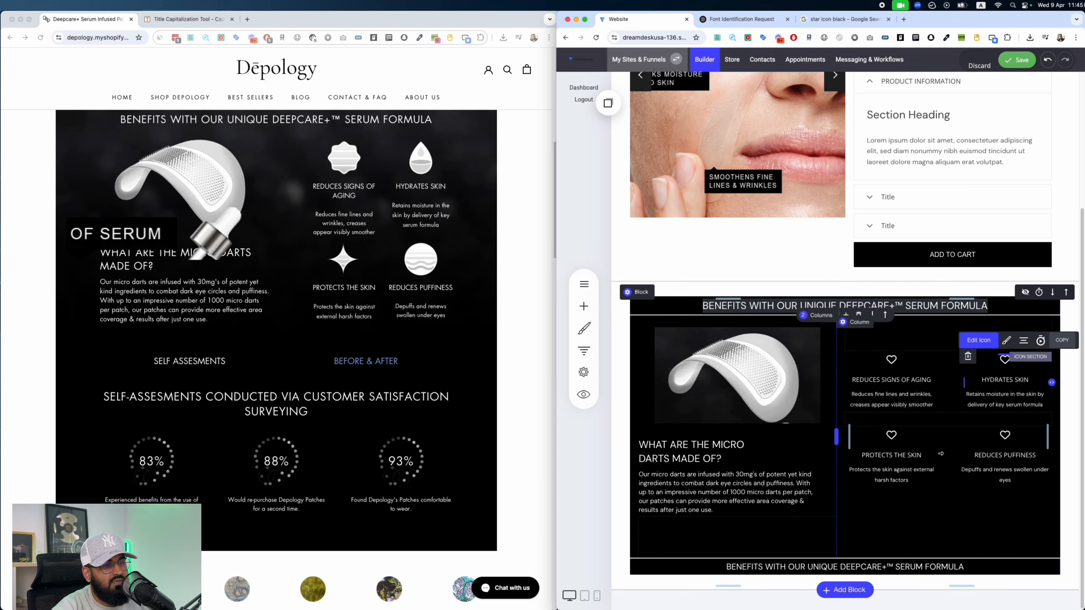
Step: Copy the self-assesments heading text from the reference page
{"action": "left_click", "coordinate": [325, 421]}
{"action": "left_click_drag", "start_coordinate": [325, 422], "coordinate": [92, 383]}
{"action": "left_click", "coordinate": [297, 426]}
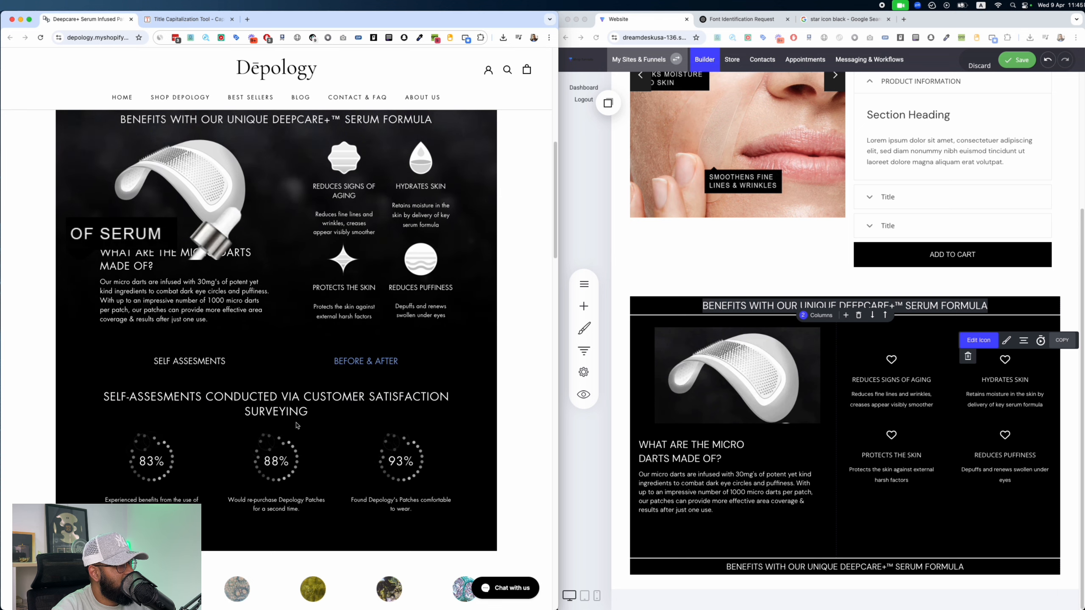
{"action": "left_click_drag", "start_coordinate": [327, 415], "coordinate": [94, 389]}
{"action": "key", "text": "super+c"}
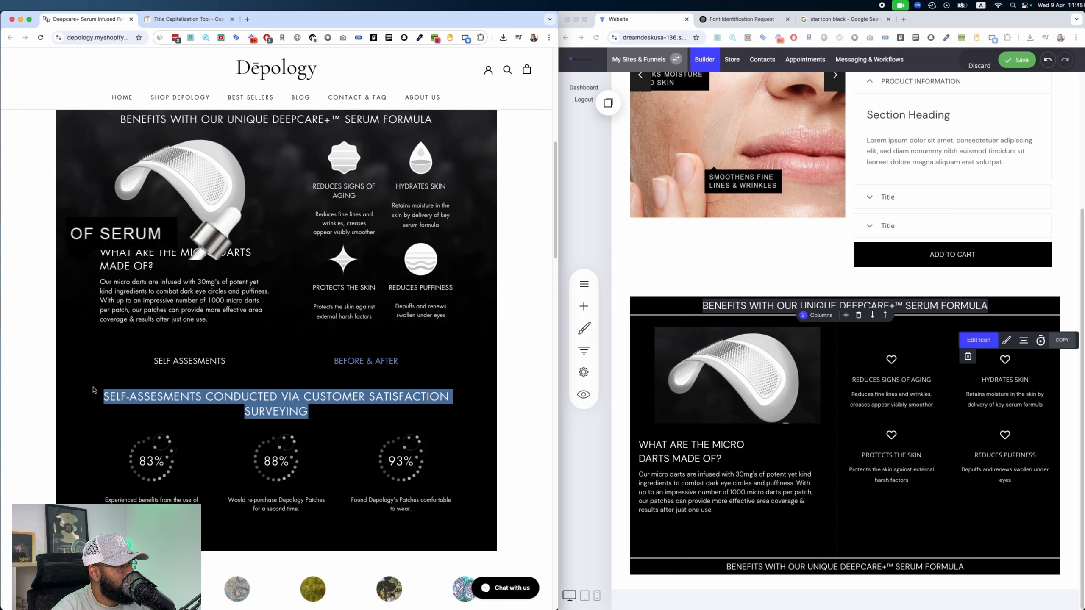
Step: Replace the lower heading's text with "SELF-ASSESMENTS CONDUCTED VIA CUSTOMER SATISFACTION SURVEYING"
{"action": "left_click", "coordinate": [861, 565]}
{"action": "left_click", "coordinate": [857, 558]}
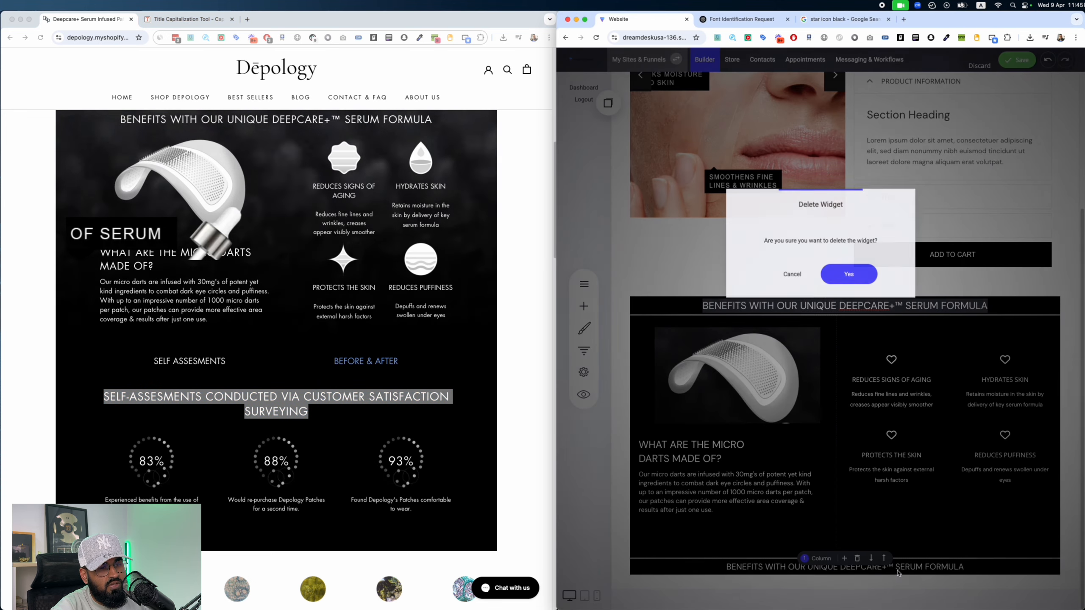
{"action": "left_click", "coordinate": [797, 274]}
{"action": "left_click", "coordinate": [944, 571]}
{"action": "key", "text": "super+a"}
{"action": "key", "text": "super+v"}
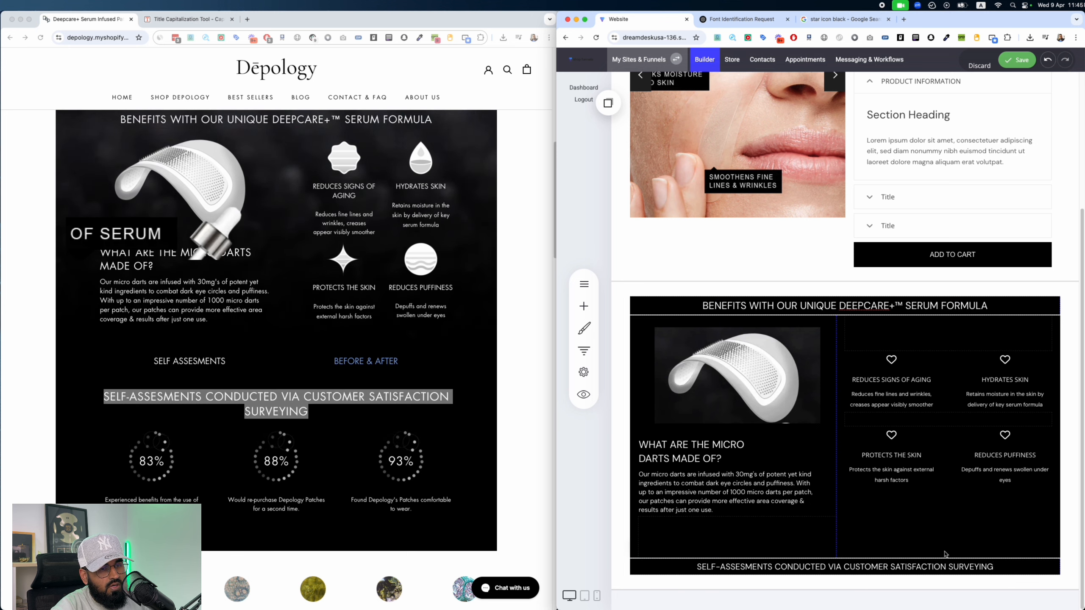
{"action": "key", "text": "super+a"}
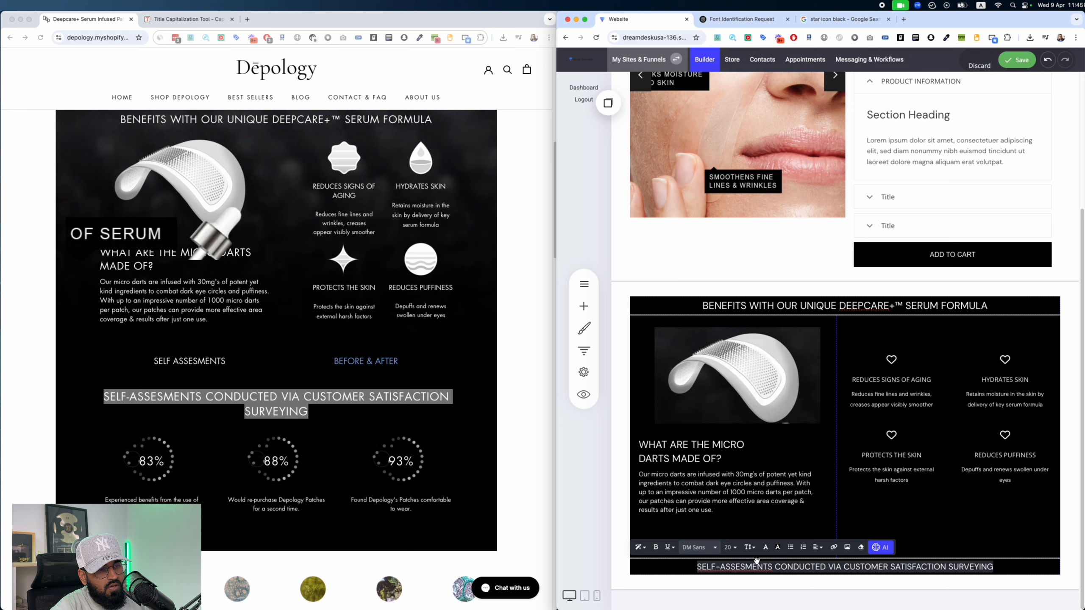
Step: Add a single-column row to the benefits block and move the self-assesments heading row above it
{"action": "left_click", "coordinate": [1030, 581]}
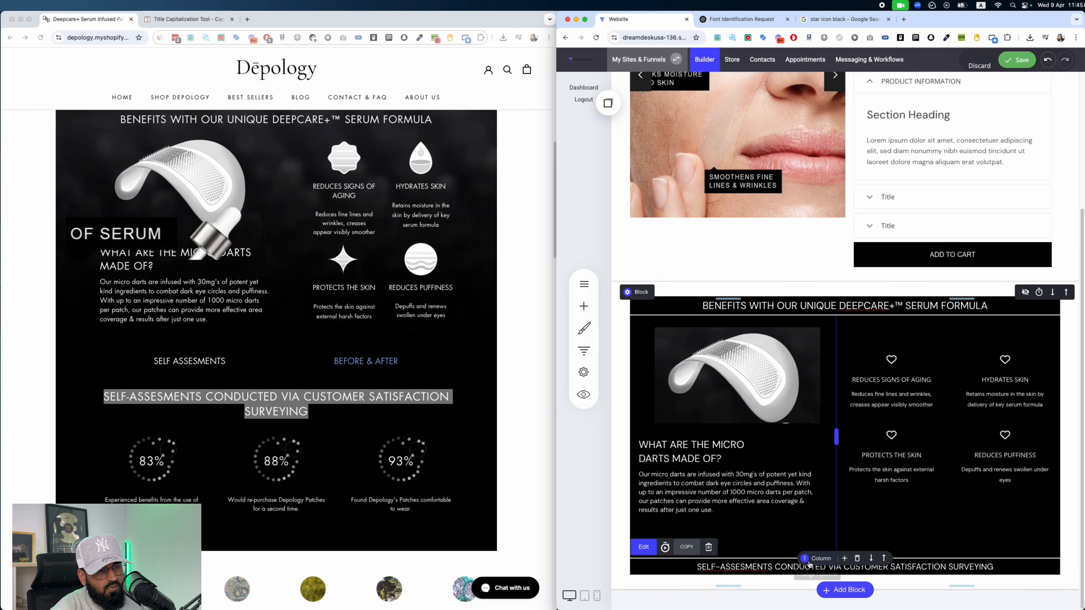
{"action": "left_click", "coordinate": [845, 559]}
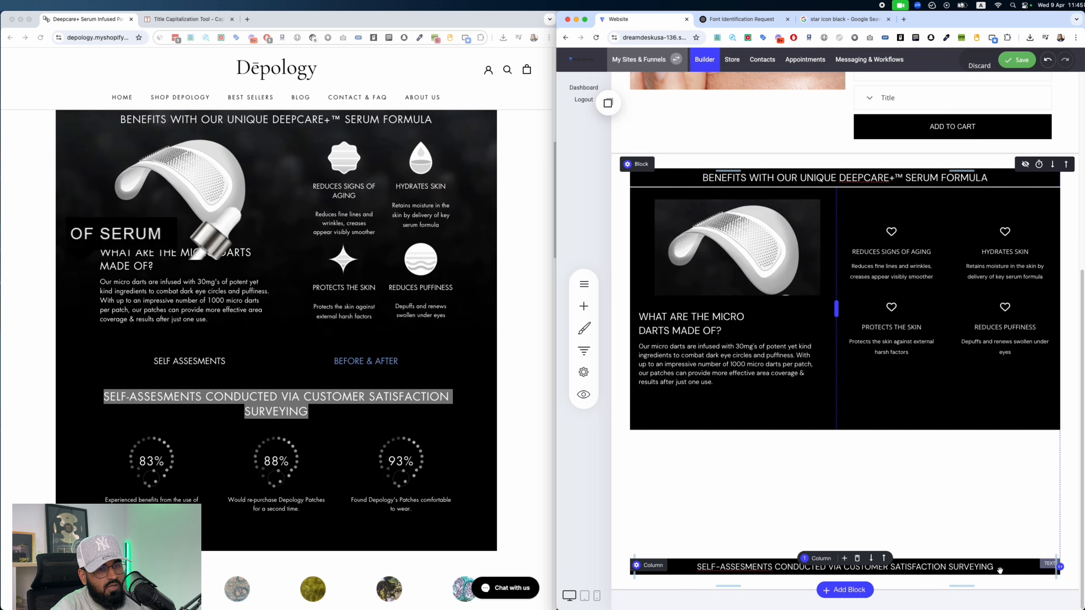
{"action": "left_click", "coordinate": [885, 560]}
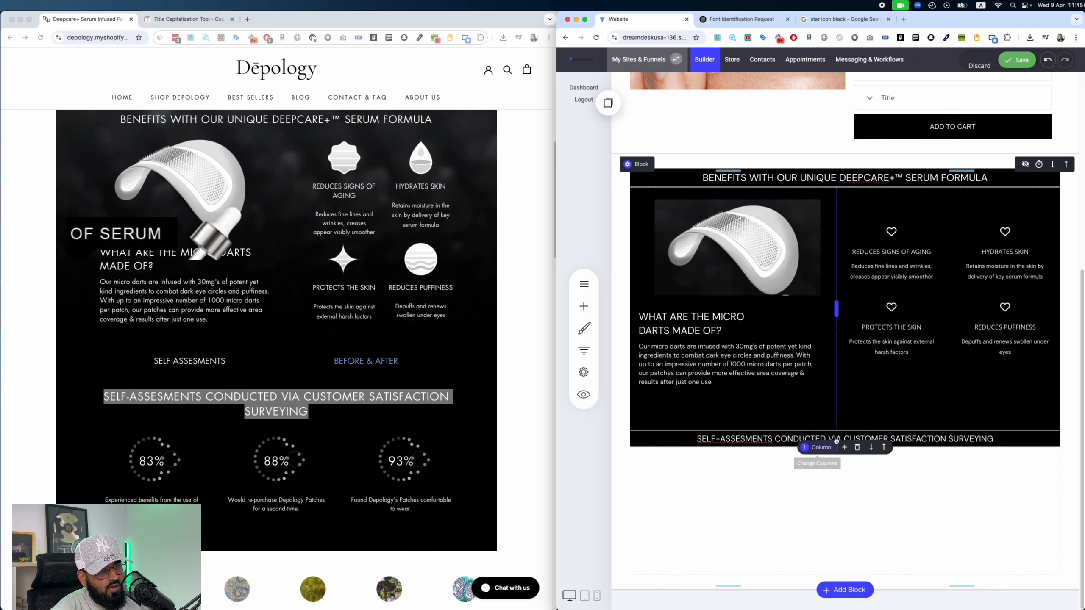
Step: Set the self-assesments heading's font size to 24 and place it back in its row beneath the two-column row
{"action": "left_click_drag", "start_coordinate": [826, 439], "coordinate": [782, 195]}
{"action": "triple_click", "coordinate": [779, 177]}
{"action": "left_click", "coordinate": [730, 157]}
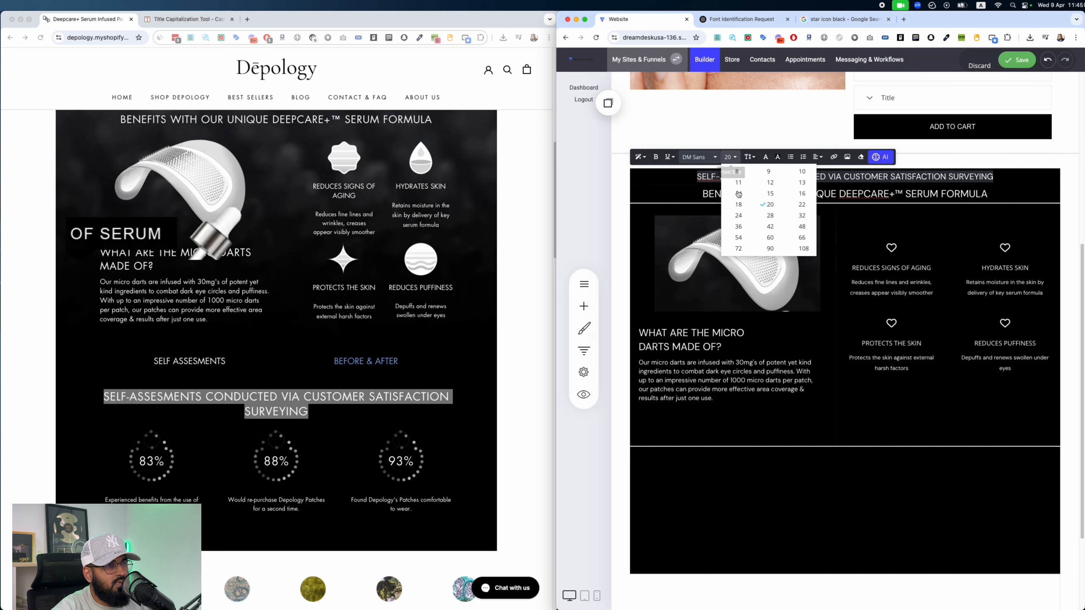
{"action": "left_click", "coordinate": [770, 214]}
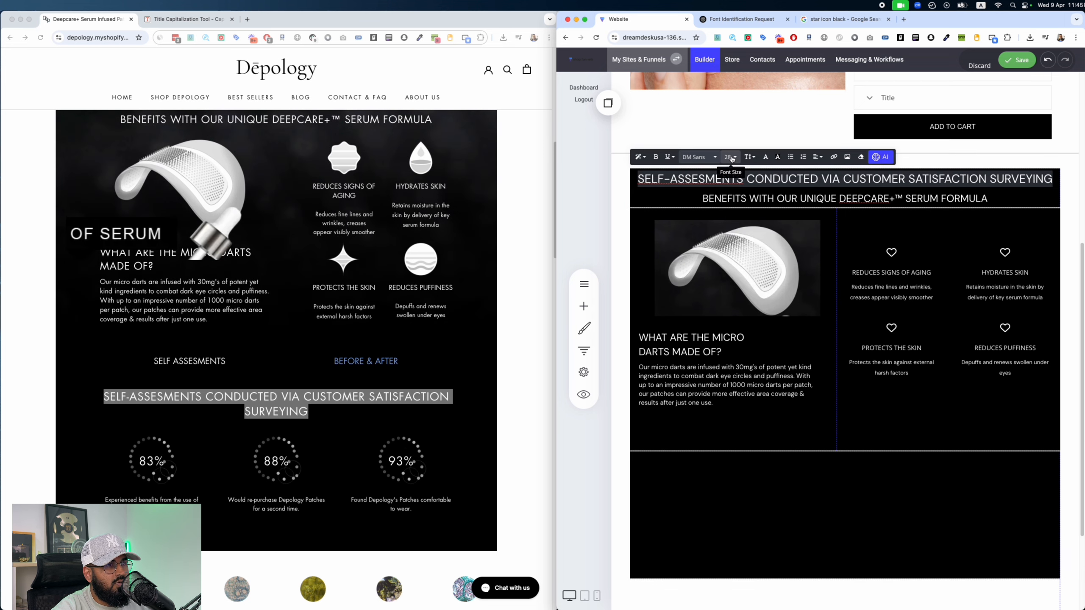
{"action": "left_click", "coordinate": [730, 158]}
{"action": "left_click", "coordinate": [738, 216]}
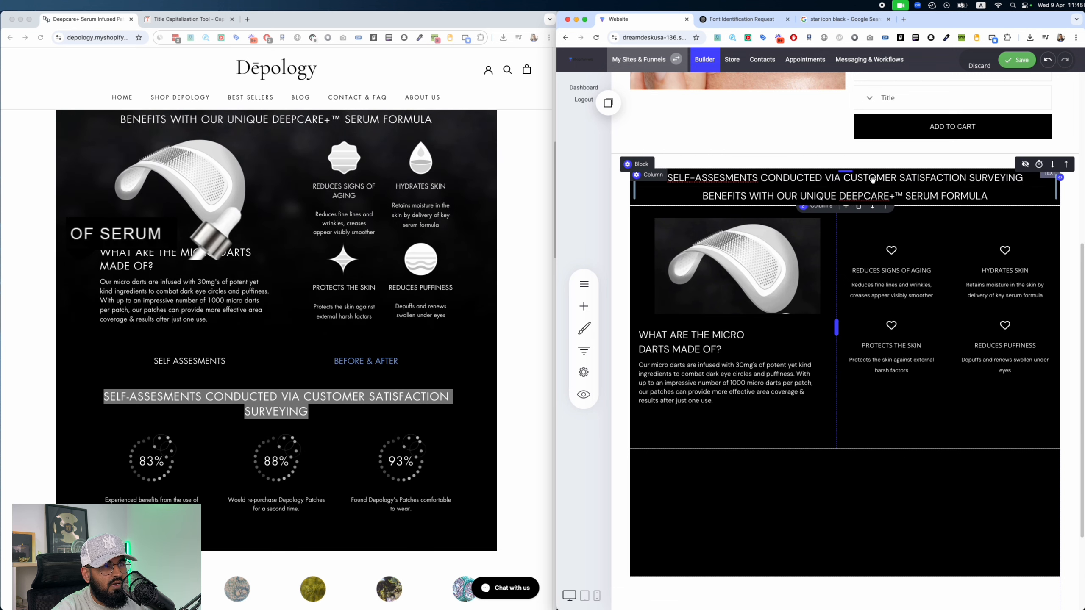
{"action": "left_click_drag", "start_coordinate": [872, 180], "coordinate": [892, 496]}
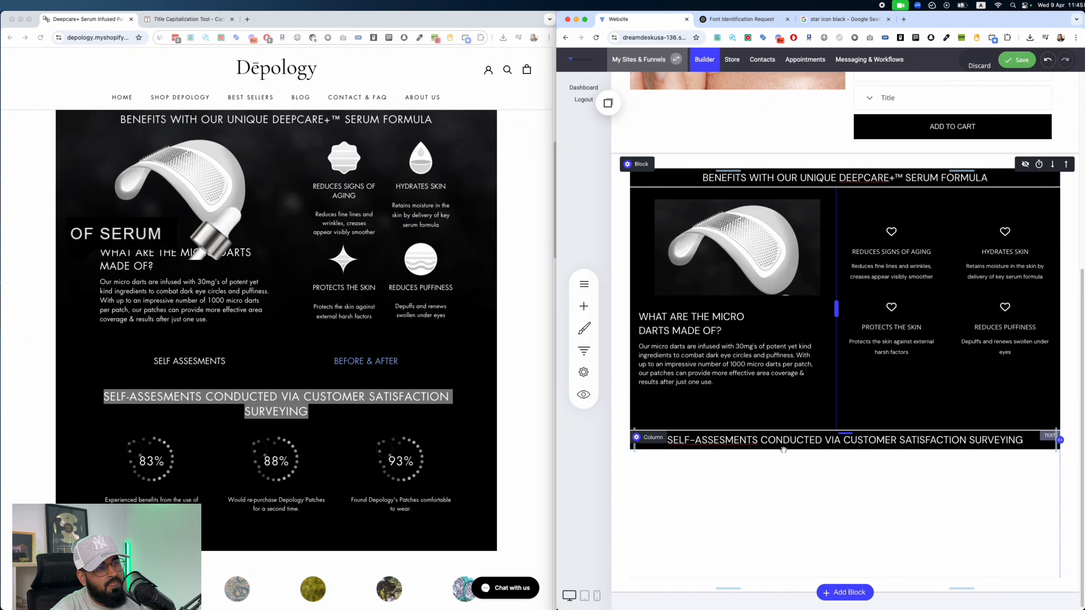
Step: Split the empty row beneath the self-assesments heading into three columns
{"action": "left_click", "coordinate": [649, 456]}
{"action": "left_click", "coordinate": [884, 476]}
{"action": "left_click", "coordinate": [820, 451]}
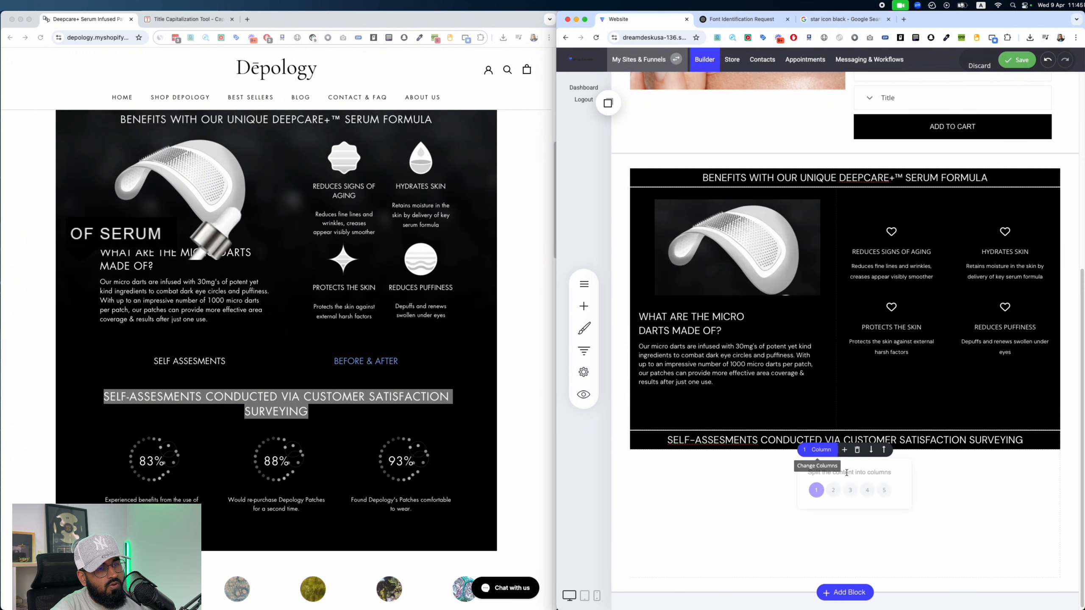
{"action": "left_click", "coordinate": [850, 491]}
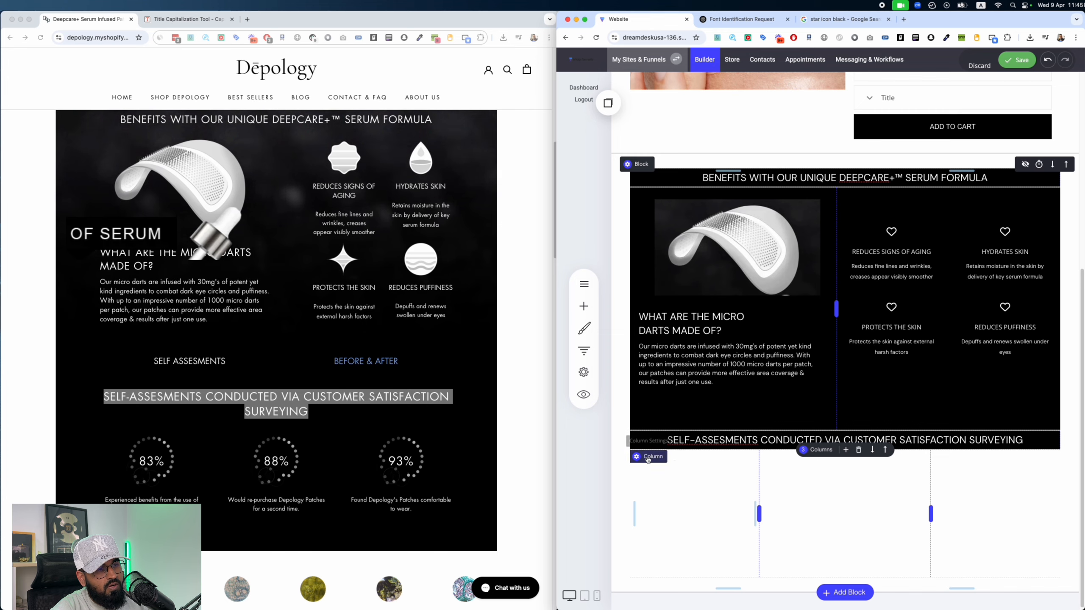
Step: Give all three columns beneath the self-assesments heading a black background
{"action": "left_click", "coordinate": [648, 457]}
{"action": "left_click", "coordinate": [697, 274]}
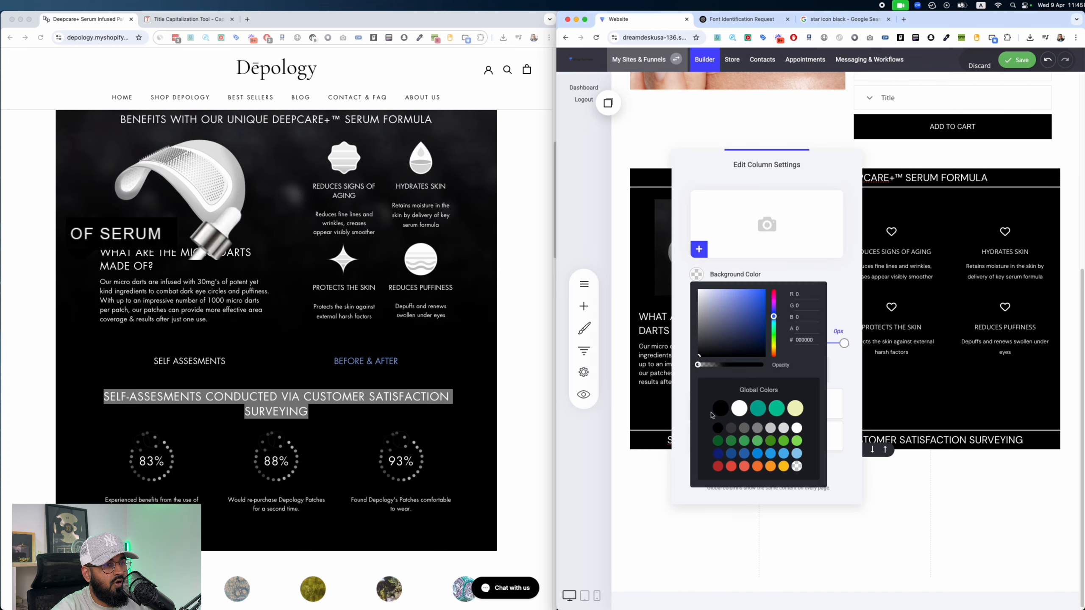
{"action": "left_click", "coordinate": [722, 409]}
{"action": "left_click", "coordinate": [870, 519]}
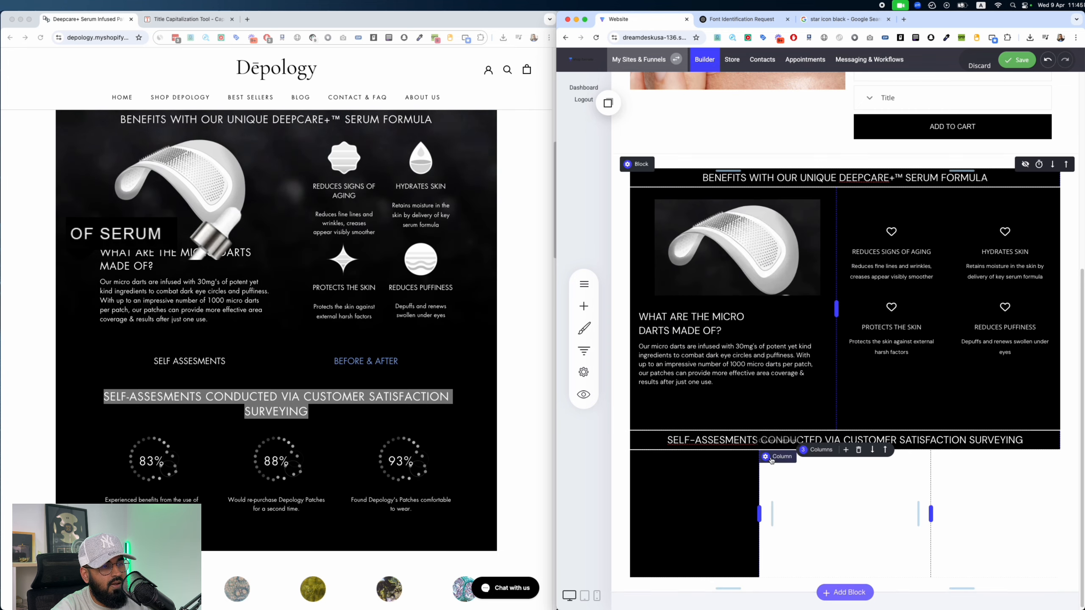
{"action": "left_click", "coordinate": [778, 457]}
{"action": "left_click", "coordinate": [826, 274]}
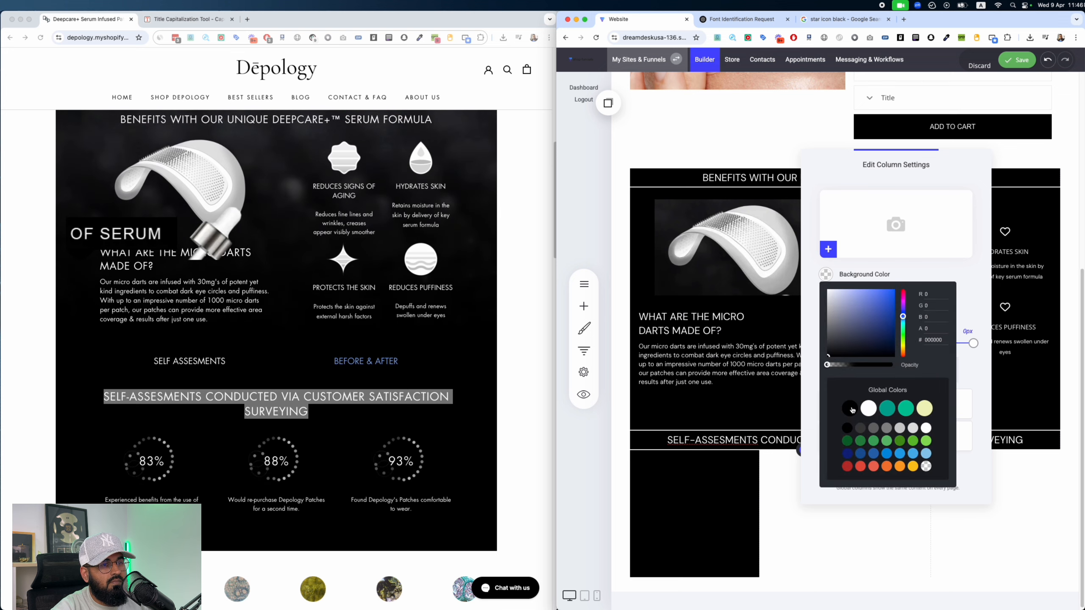
{"action": "left_click", "coordinate": [852, 410]}
{"action": "left_click", "coordinate": [1000, 491]}
{"action": "left_click", "coordinate": [947, 458]}
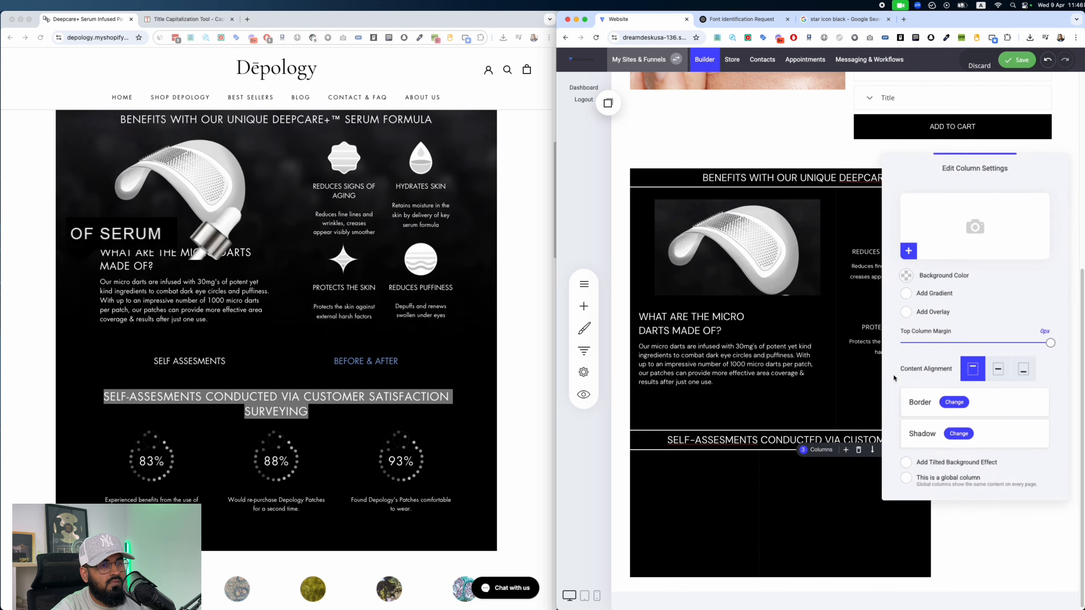
{"action": "left_click", "coordinate": [902, 277]}
{"action": "left_click", "coordinate": [923, 412]}
{"action": "left_click", "coordinate": [643, 307]}
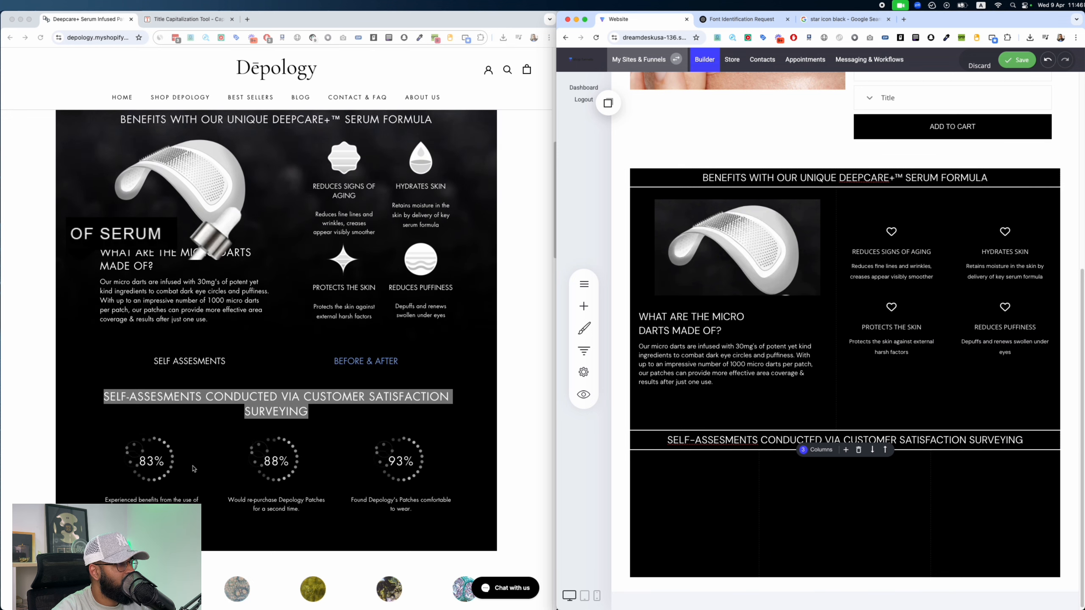
Step: Add a centred "83%" text to the first of the three columns, based on a copy of the micro darts heading
{"action": "left_click", "coordinate": [712, 323]}
{"action": "left_click", "coordinate": [696, 296]}
{"action": "left_click", "coordinate": [609, 103]}
{"action": "left_click_drag", "start_coordinate": [644, 193], "coordinate": [700, 508]}
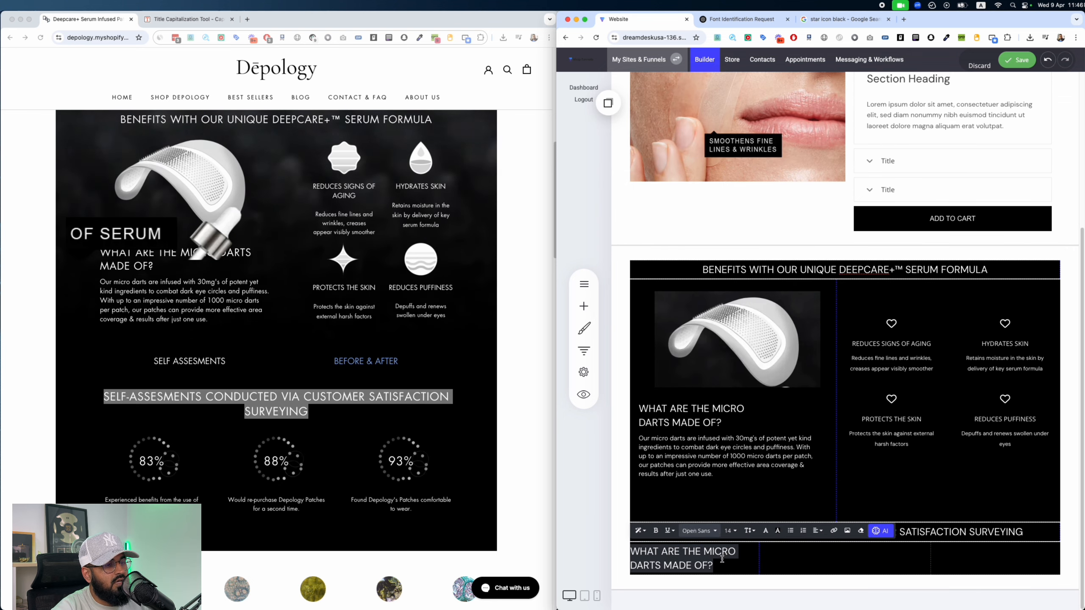
{"action": "type", "text": "83"}
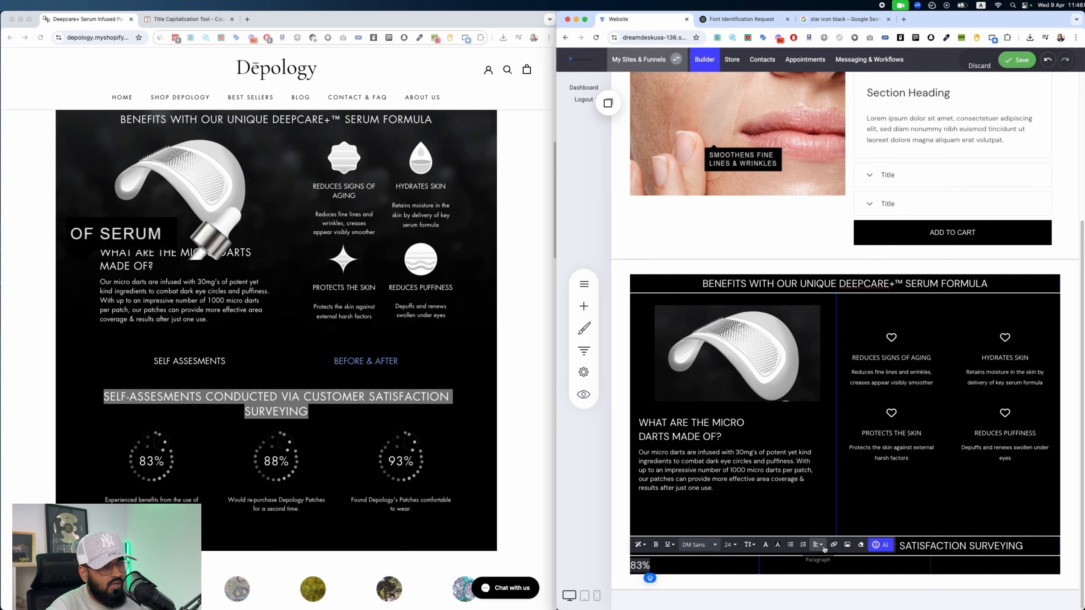
{"action": "left_click", "coordinate": [831, 561]}
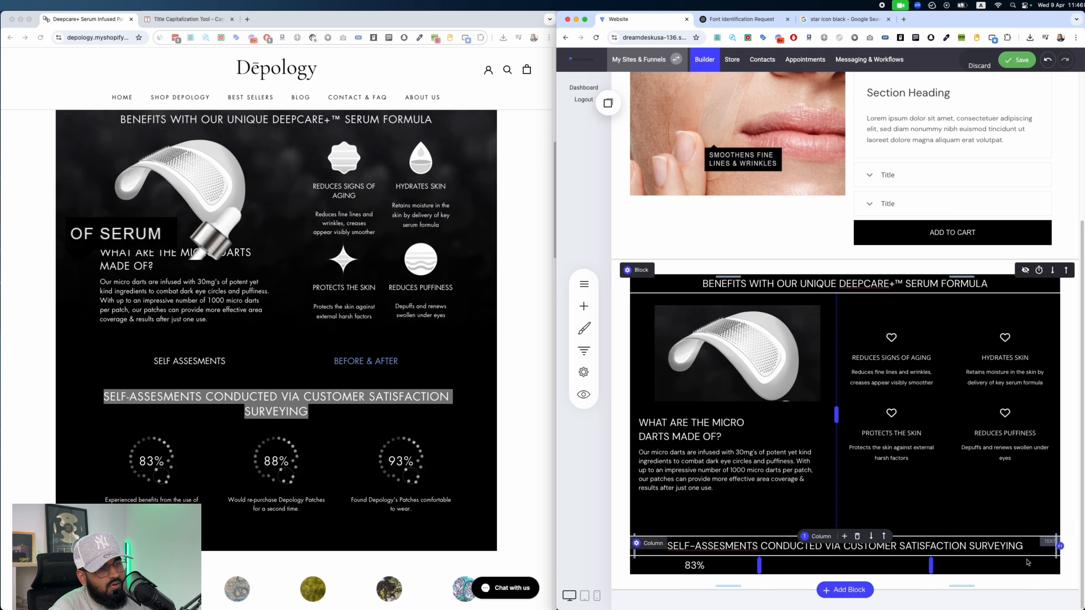
Step: Place a copy of the micro darts paragraph beneath "83%" in the first column
{"action": "left_click", "coordinate": [891, 337]}
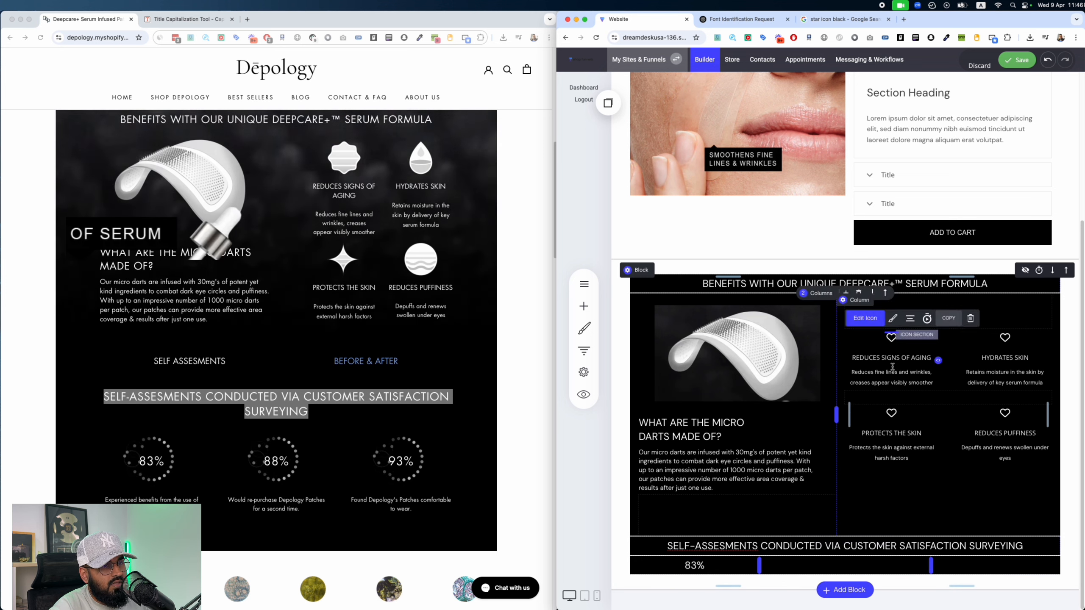
{"action": "left_click", "coordinate": [608, 102]}
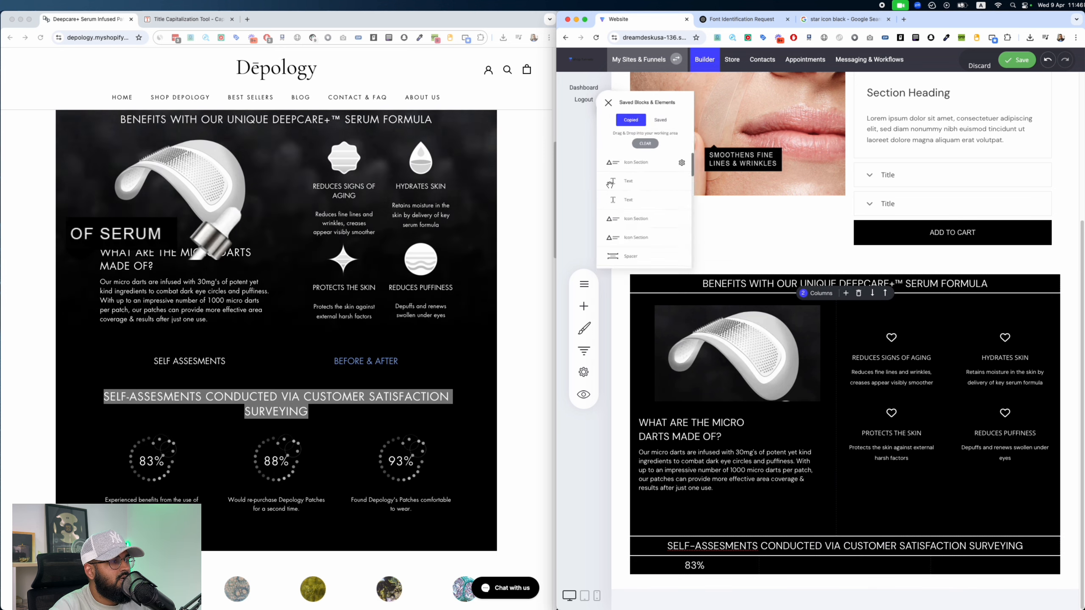
{"action": "mouse_move", "coordinate": [706, 454]}
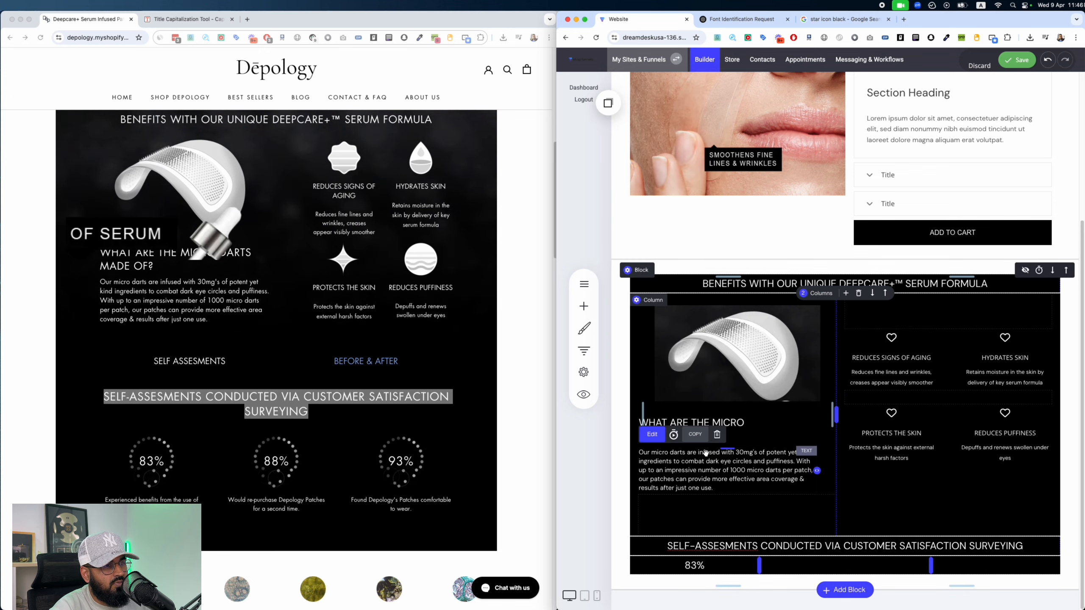
{"action": "left_click", "coordinate": [607, 102]}
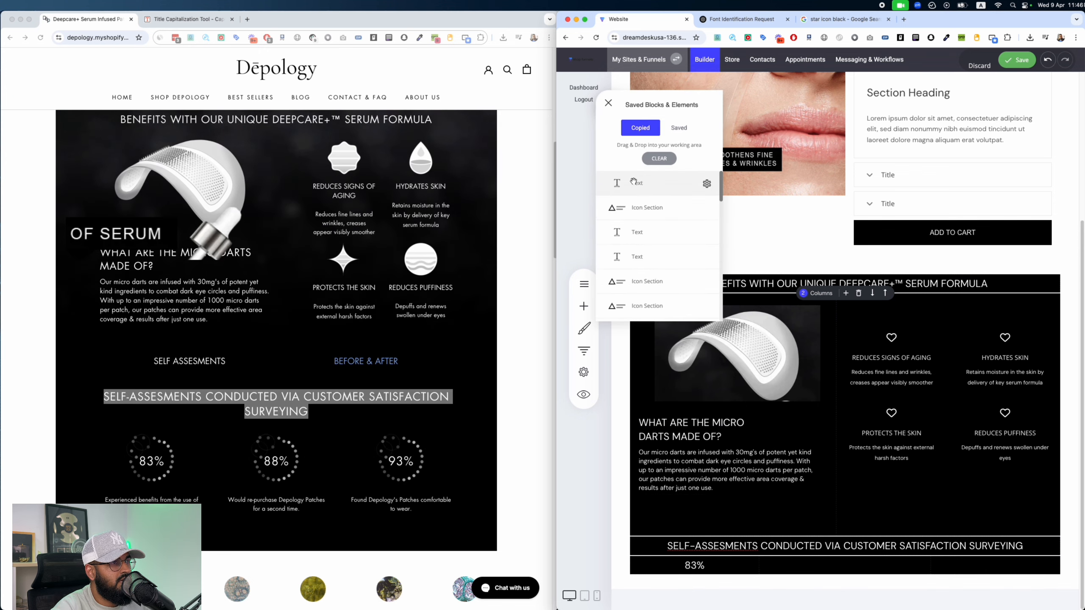
{"action": "left_click_drag", "start_coordinate": [634, 182], "coordinate": [697, 573]}
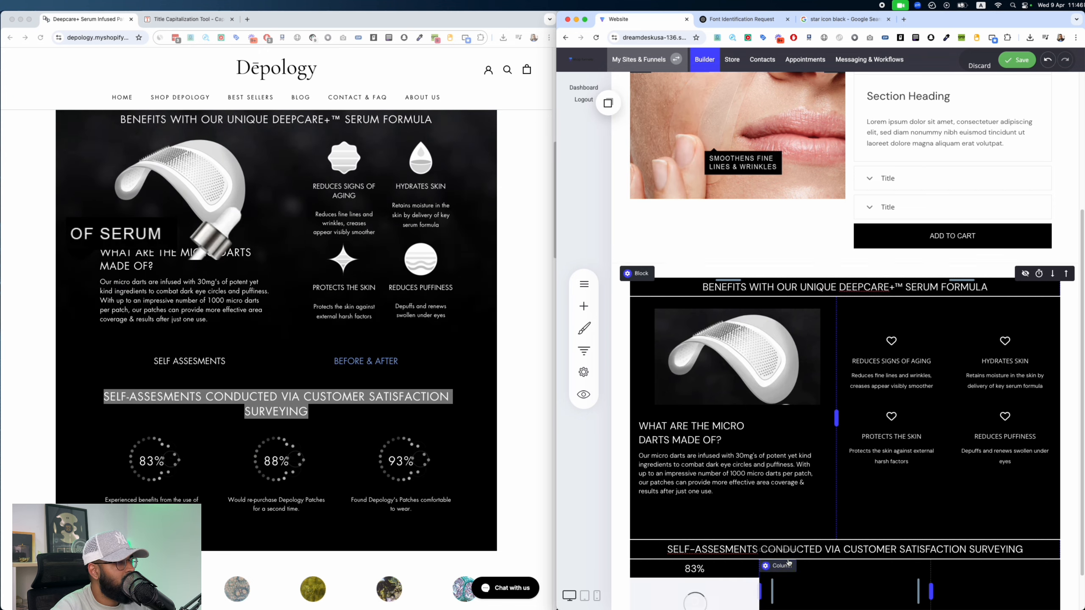
Step: Centre-align the copied micro darts paragraph beneath "83%" in the first column
{"action": "scroll", "coordinate": [796, 540], "scroll_direction": "down", "scroll_amount": 2}
{"action": "scroll", "coordinate": [796, 540], "scroll_direction": "down", "scroll_amount": 1}
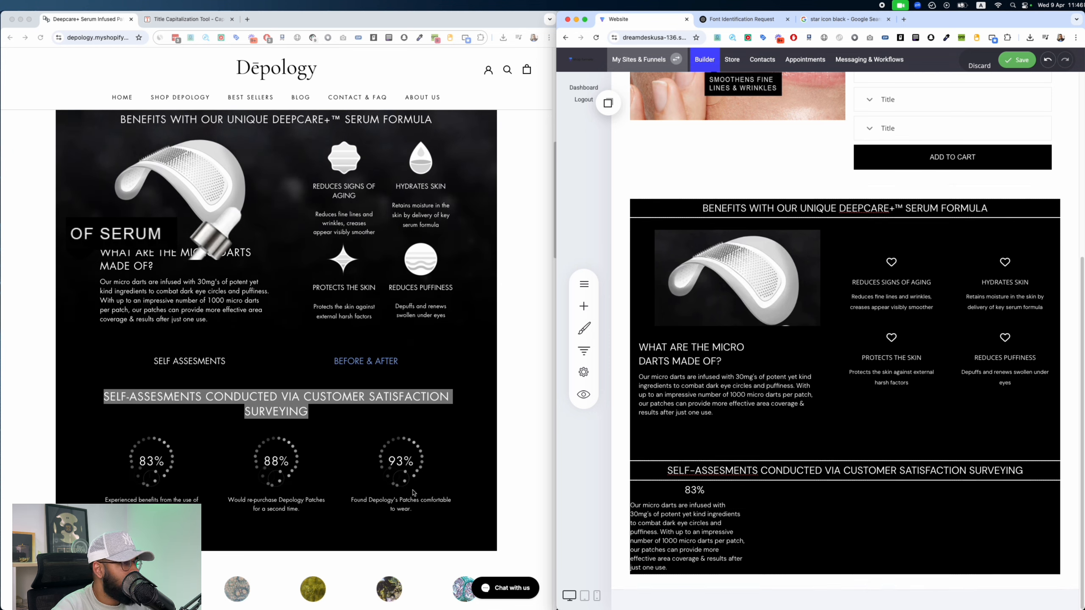
{"action": "left_click", "coordinate": [659, 524]}
{"action": "key", "text": "super+a"}
{"action": "left_click", "coordinate": [834, 506]}
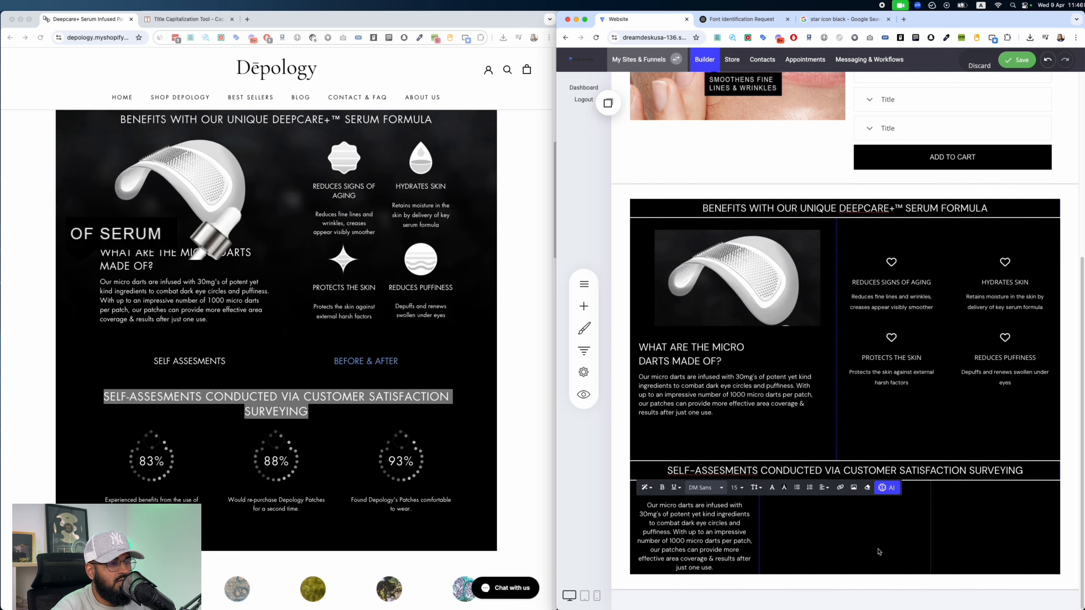
Step: Replace the paragraph beneath "83%" with the reference page's caption "Experienced benefits from the use of Depology patches."
{"action": "left_click_drag", "start_coordinate": [199, 499], "coordinate": [98, 496]}
{"action": "left_click", "coordinate": [695, 535]}
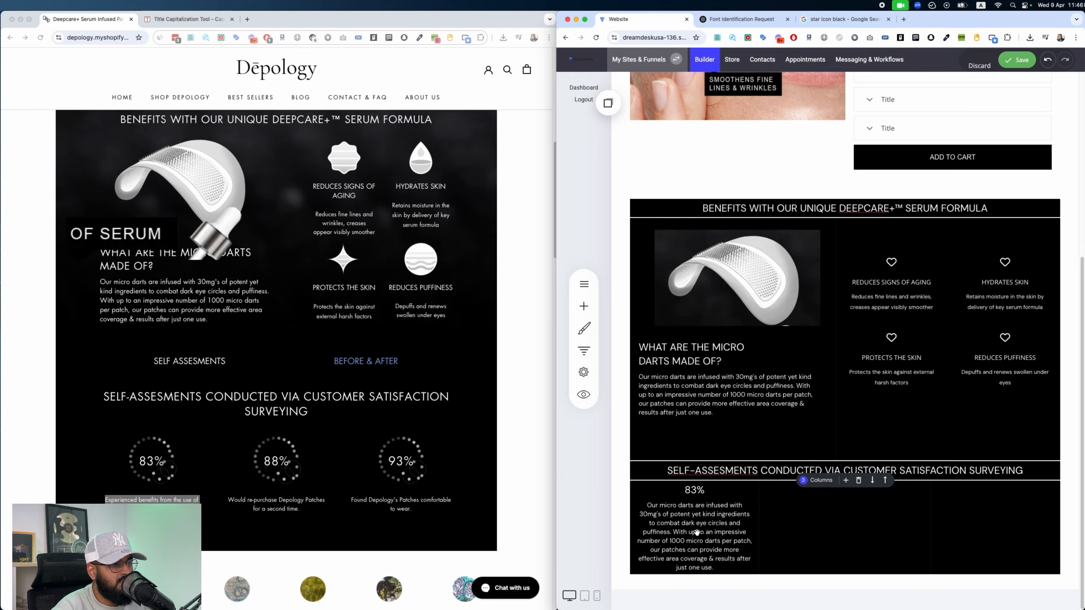
{"action": "key", "text": "super+a"}
{"action": "type", "text": "Experienced benefits from the use of Depology patches."}
{"action": "left_click", "coordinate": [839, 541]}
{"action": "left_click", "coordinate": [886, 330]}
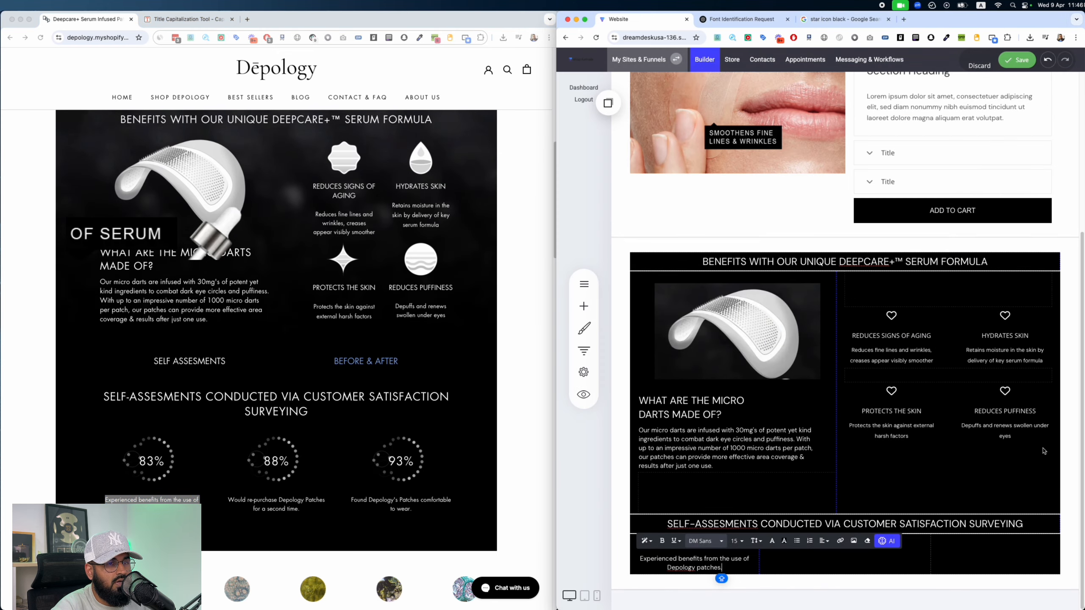
Step: Increase the font size of the "83%" text in the first column to 36
{"action": "left_click", "coordinate": [693, 548]}
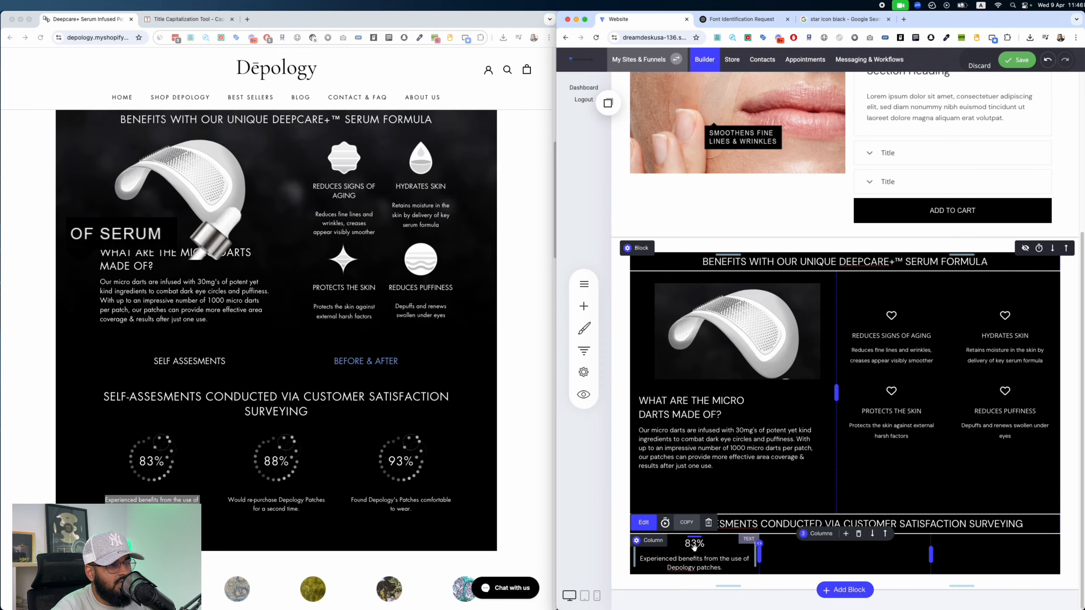
{"action": "double_click", "coordinate": [702, 549]}
{"action": "left_click", "coordinate": [728, 526]}
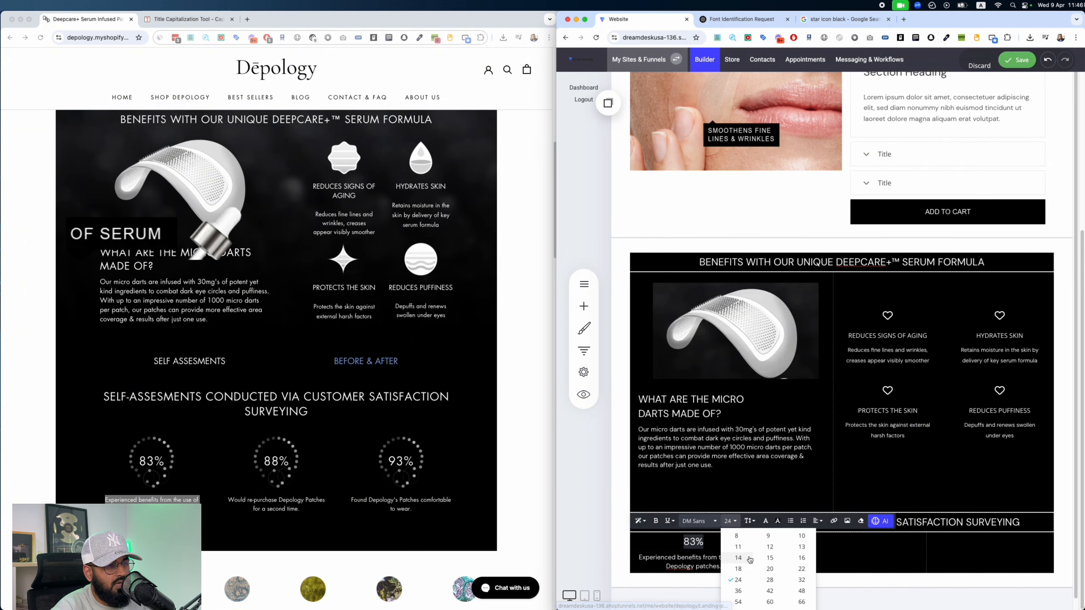
{"action": "scroll", "coordinate": [747, 559], "scroll_direction": "down", "scroll_amount": 1}
{"action": "left_click", "coordinate": [741, 581]}
{"action": "left_click", "coordinate": [852, 565]}
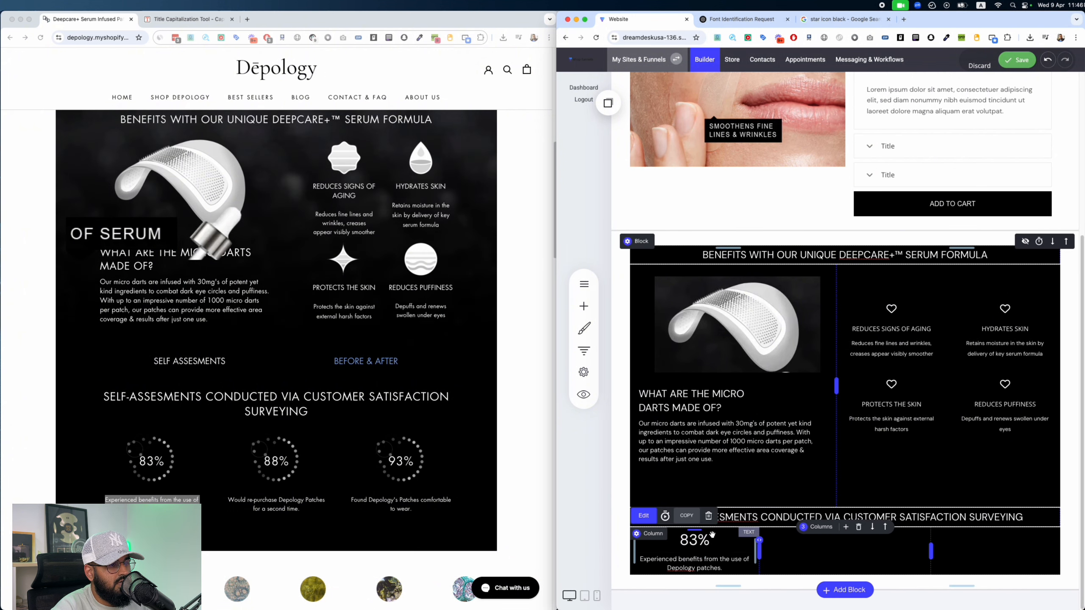
Step: Copy the "83%" text and its caption from the first column and place both copies in the second column
{"action": "left_click", "coordinate": [686, 516]}
{"action": "left_click", "coordinate": [695, 562]}
{"action": "left_click", "coordinate": [694, 542]}
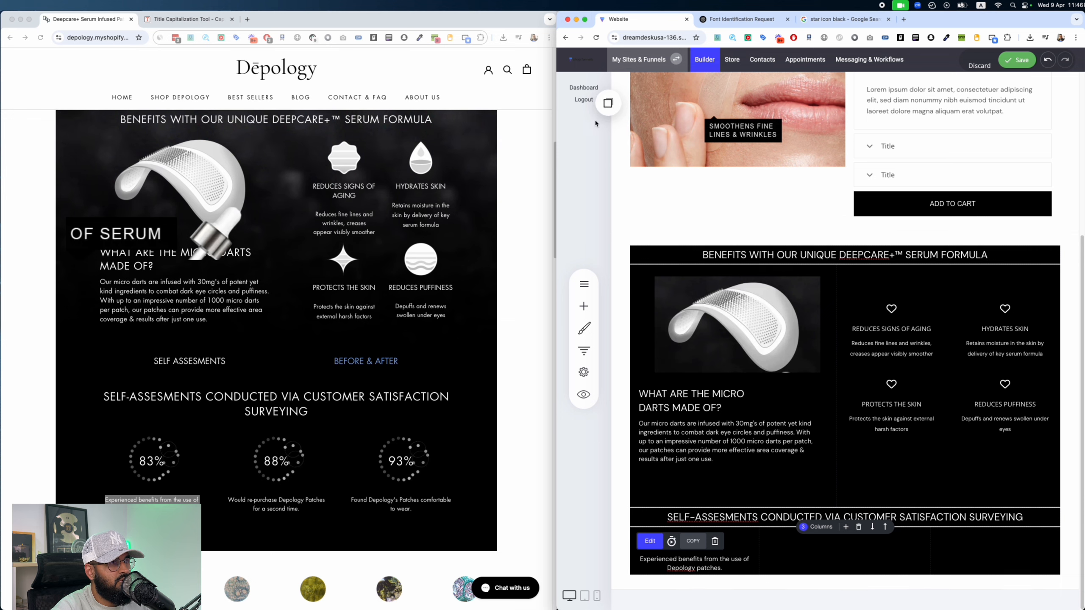
{"action": "left_click", "coordinate": [601, 111]}
{"action": "left_click_drag", "start_coordinate": [640, 212], "coordinate": [839, 548]}
{"action": "left_click", "coordinate": [608, 103]}
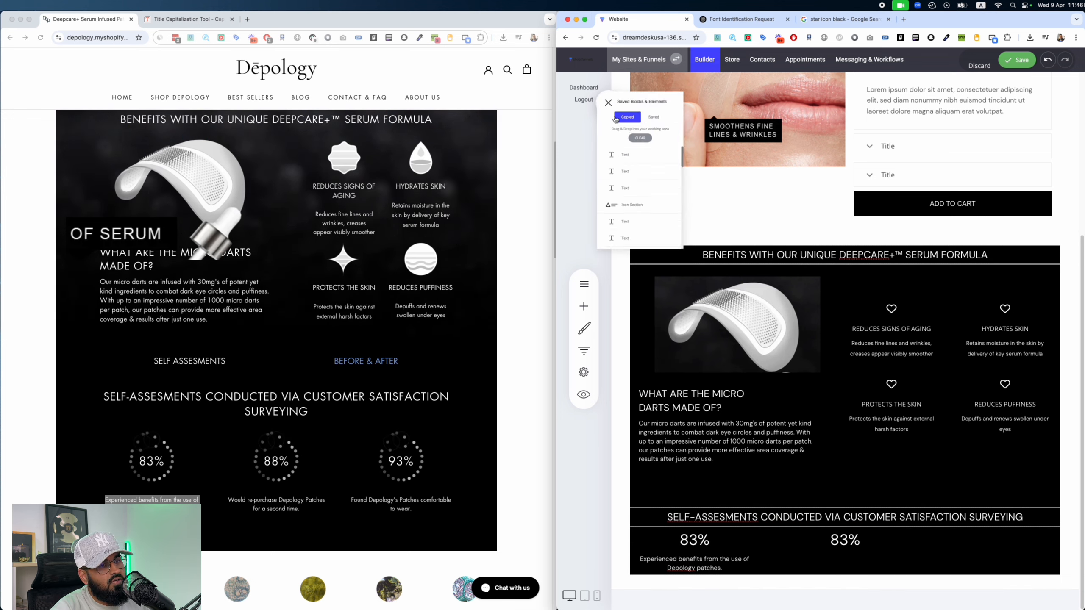
{"action": "left_click_drag", "start_coordinate": [629, 184], "coordinate": [839, 560]}
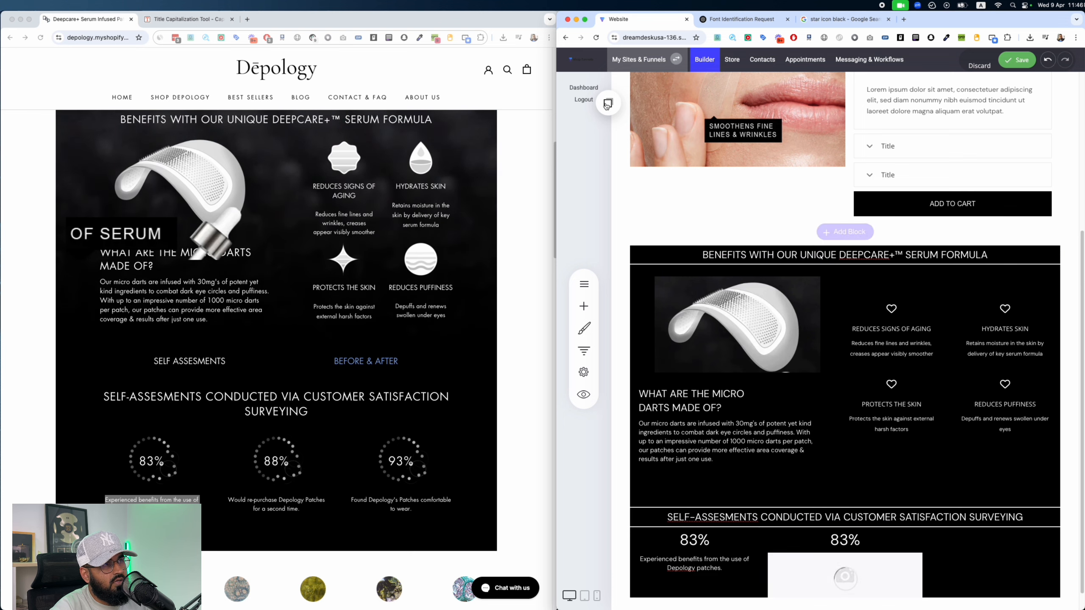
Step: Place the copied "83%" text and caption in the third column as well
{"action": "left_click", "coordinate": [607, 104]}
{"action": "left_click_drag", "start_coordinate": [636, 209], "coordinate": [996, 550]}
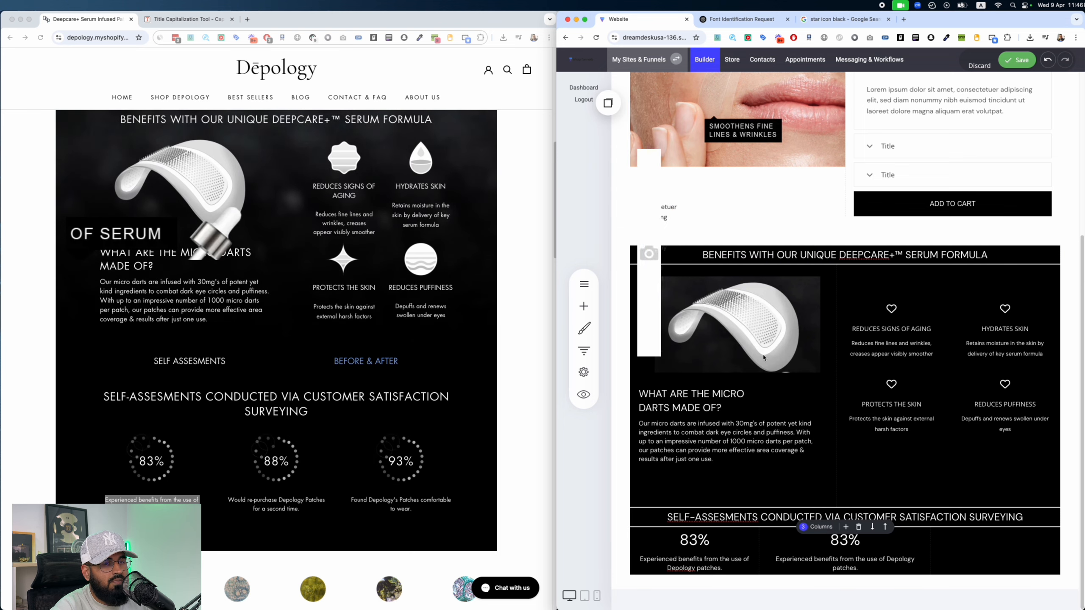
{"action": "left_click", "coordinate": [608, 104]}
{"action": "left_click_drag", "start_coordinate": [640, 190], "coordinate": [988, 604]}
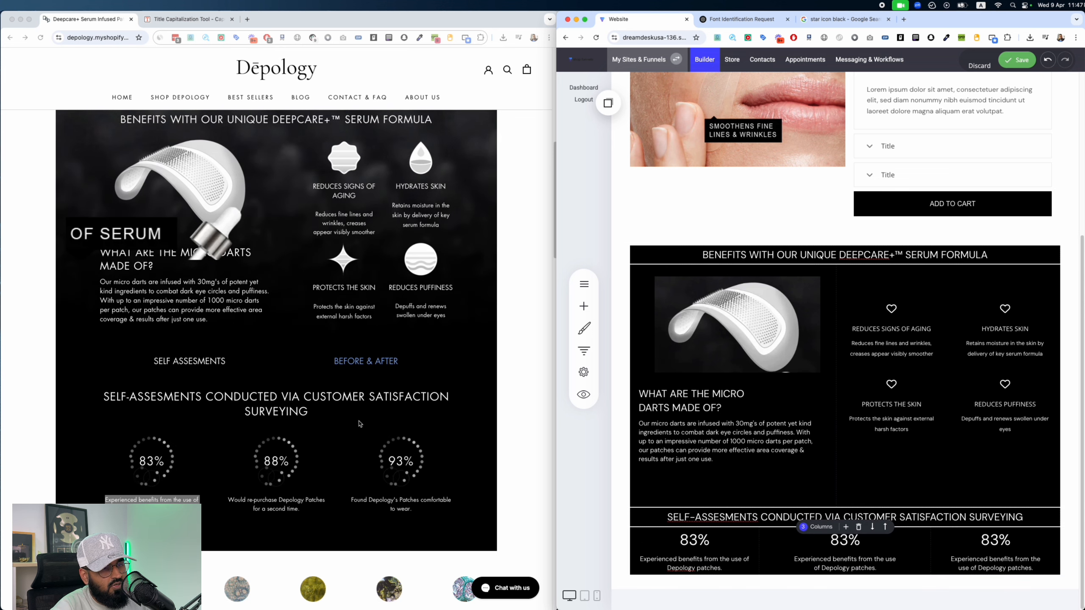
Step: Change the percentage to "88%" in the second column and "93%" in the third
{"action": "left_click", "coordinate": [850, 541]}
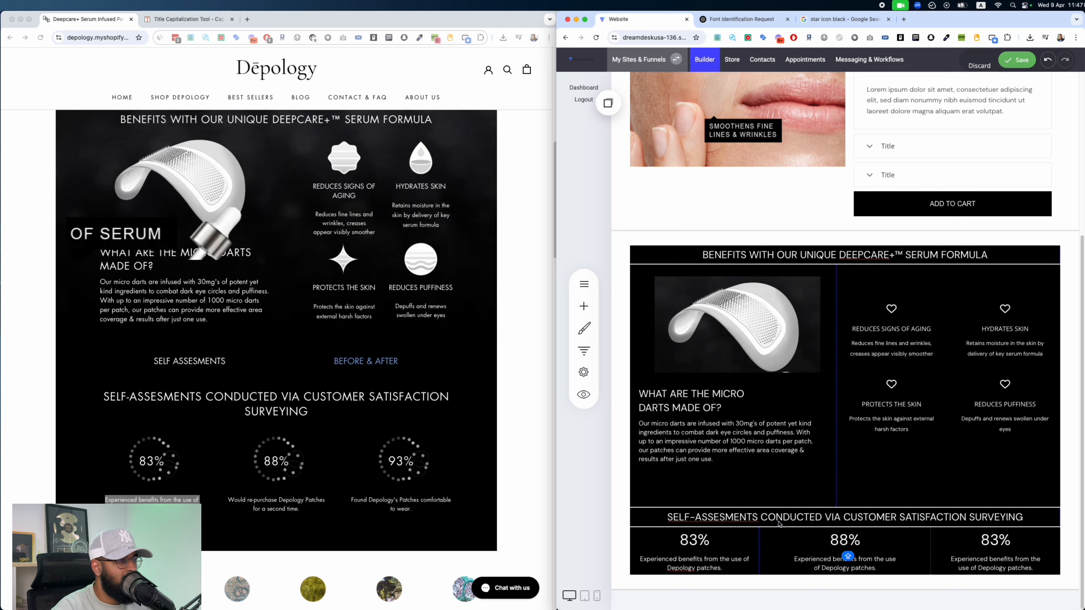
{"action": "double_click", "coordinate": [994, 541]}
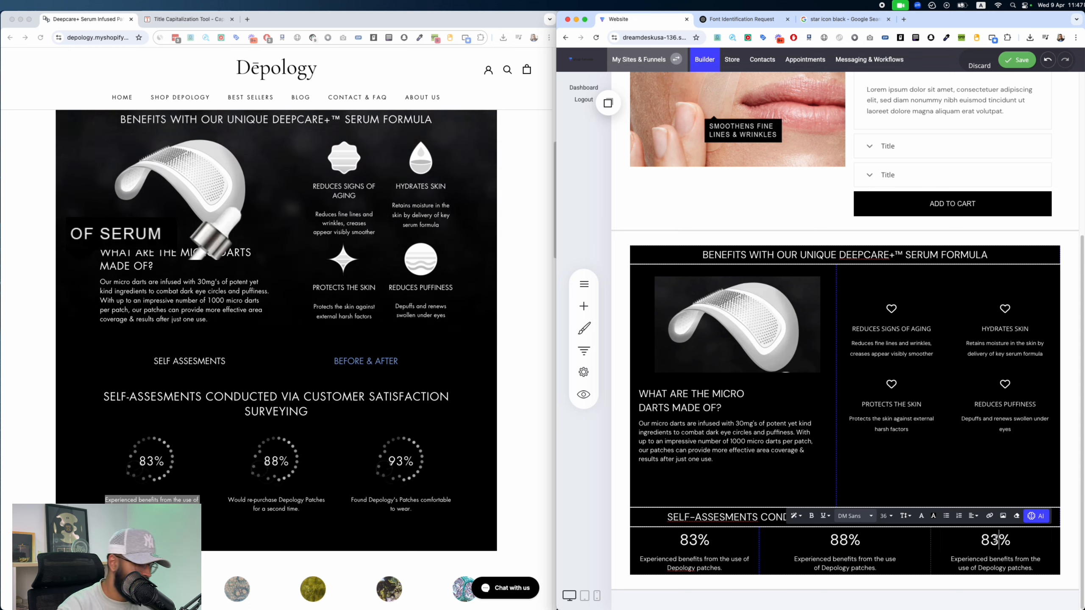
{"action": "key", "text": "BackSpace"}
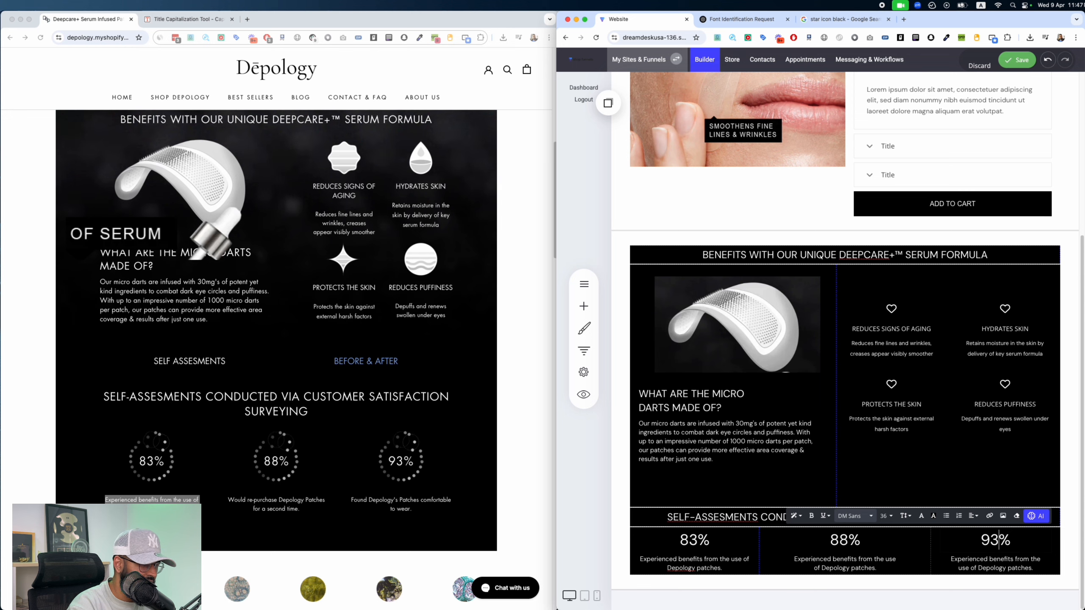
Step: Replace the caption beneath "88%" with the reference text "Would re-purchase Depology Patches for a second time."
{"action": "left_click_drag", "start_coordinate": [309, 520], "coordinate": [215, 497]}
{"action": "key", "text": "super+c"}
{"action": "triple_click", "coordinate": [864, 566]}
{"action": "key", "text": "super+v"}
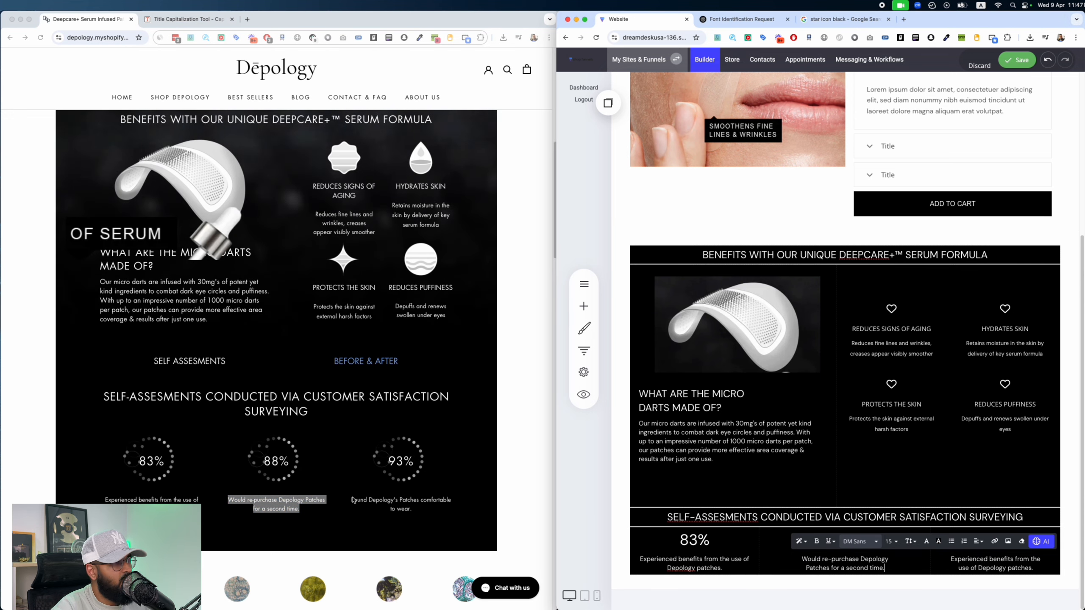
Step: Replace the caption beneath "93%" with the reference text "Found Depology's Patches comfortable to wear."
{"action": "left_click", "coordinate": [432, 511]}
{"action": "key", "text": "super+c"}
{"action": "triple_click", "coordinate": [995, 563]}
{"action": "key", "text": "super+v"}
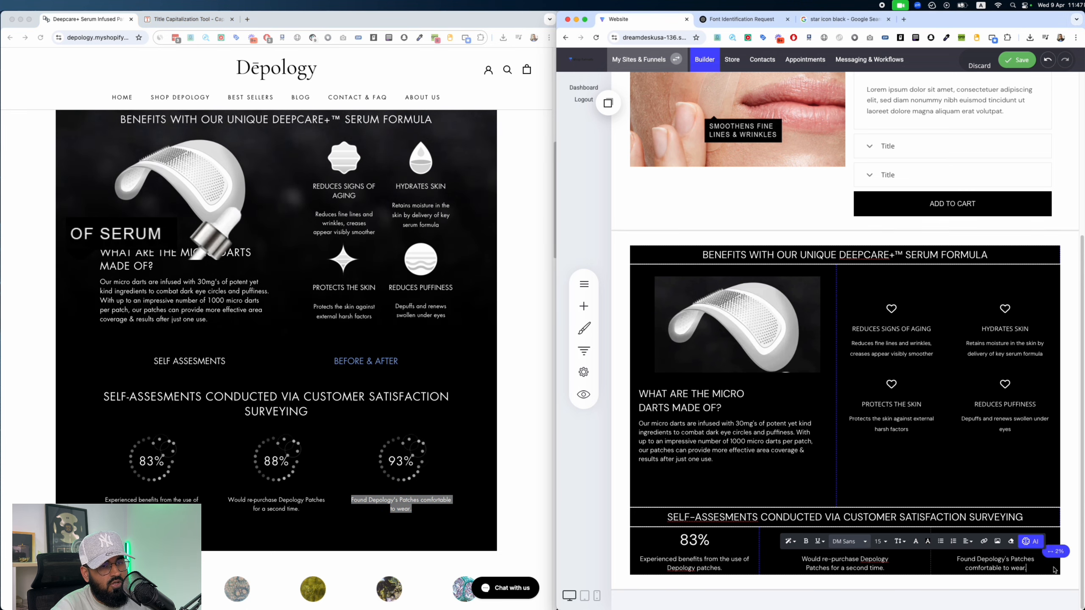
Step: Add a spacer beneath the caption in the first percentage column and reduce its height
{"action": "scroll", "coordinate": [311, 342], "scroll_direction": "up", "scroll_amount": 1}
{"action": "scroll", "coordinate": [311, 342], "scroll_direction": "up", "scroll_amount": 3}
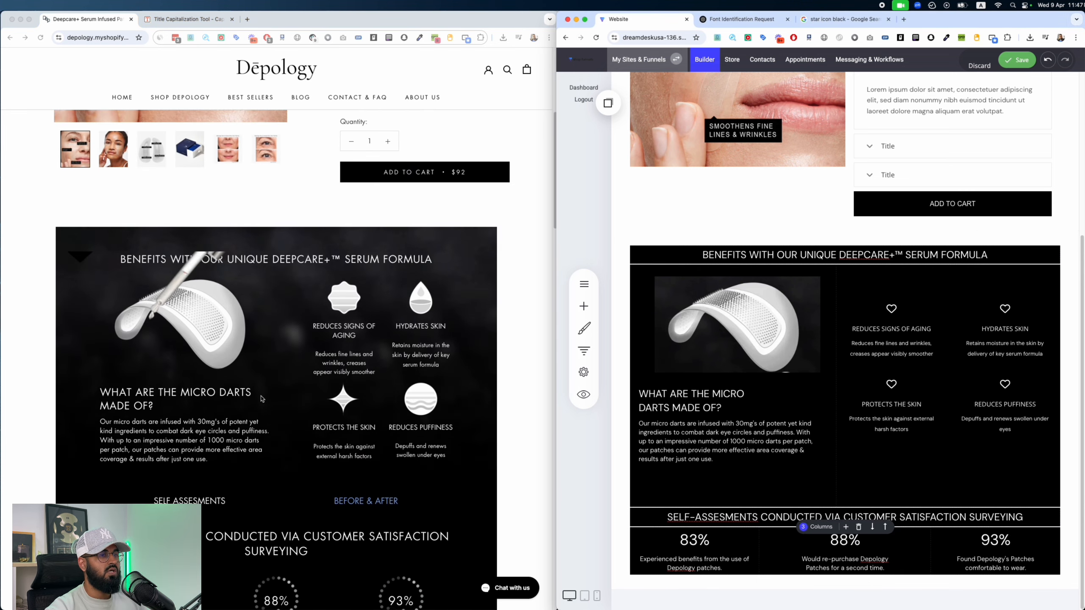
{"action": "scroll", "coordinate": [260, 354], "scroll_direction": "down", "scroll_amount": 2}
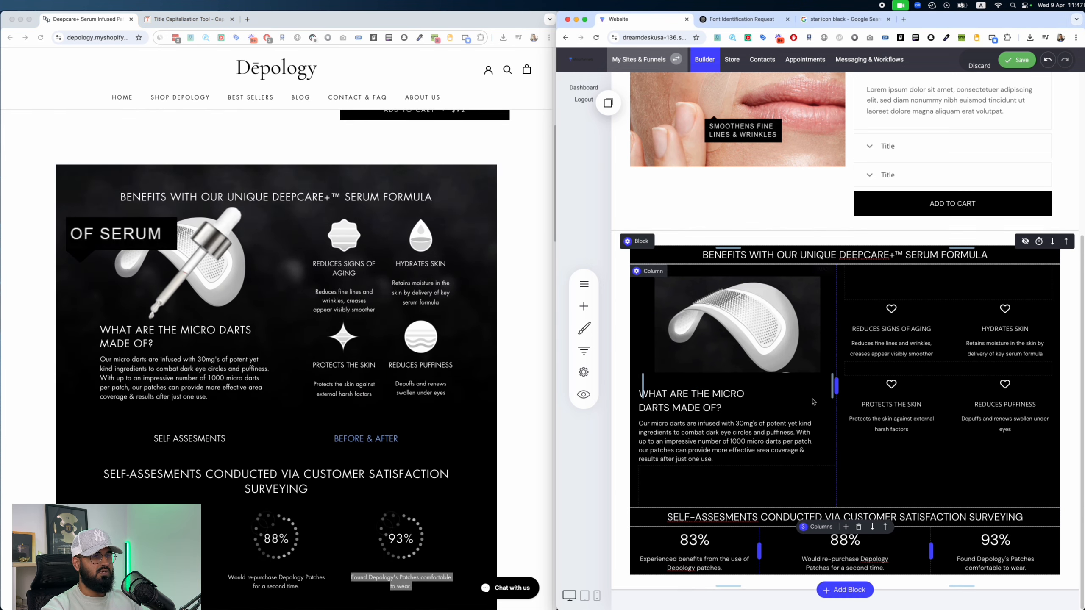
{"action": "scroll", "coordinate": [472, 504], "scroll_direction": "down", "scroll_amount": 4}
{"action": "scroll", "coordinate": [472, 504], "scroll_direction": "up", "scroll_amount": 2}
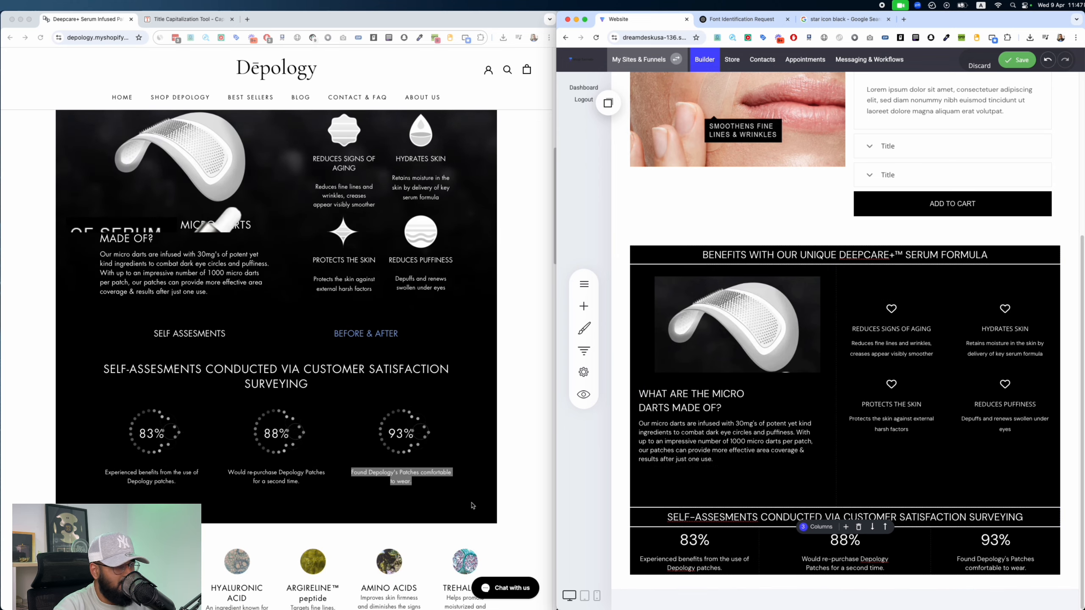
{"action": "left_click", "coordinate": [514, 521]}
{"action": "left_click", "coordinate": [583, 306]}
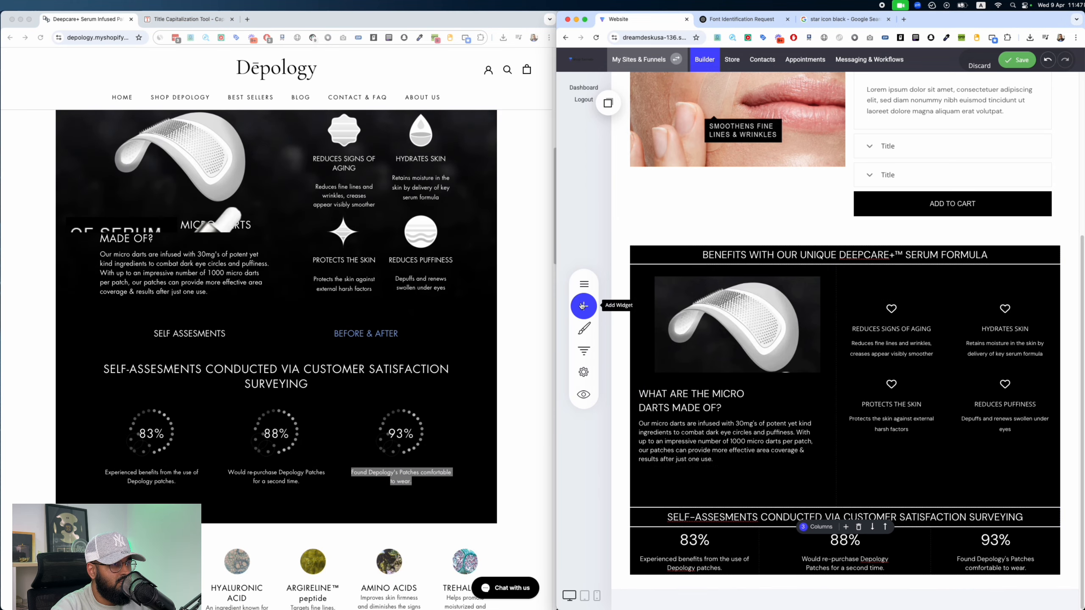
{"action": "left_click_drag", "start_coordinate": [682, 213], "coordinate": [693, 561]}
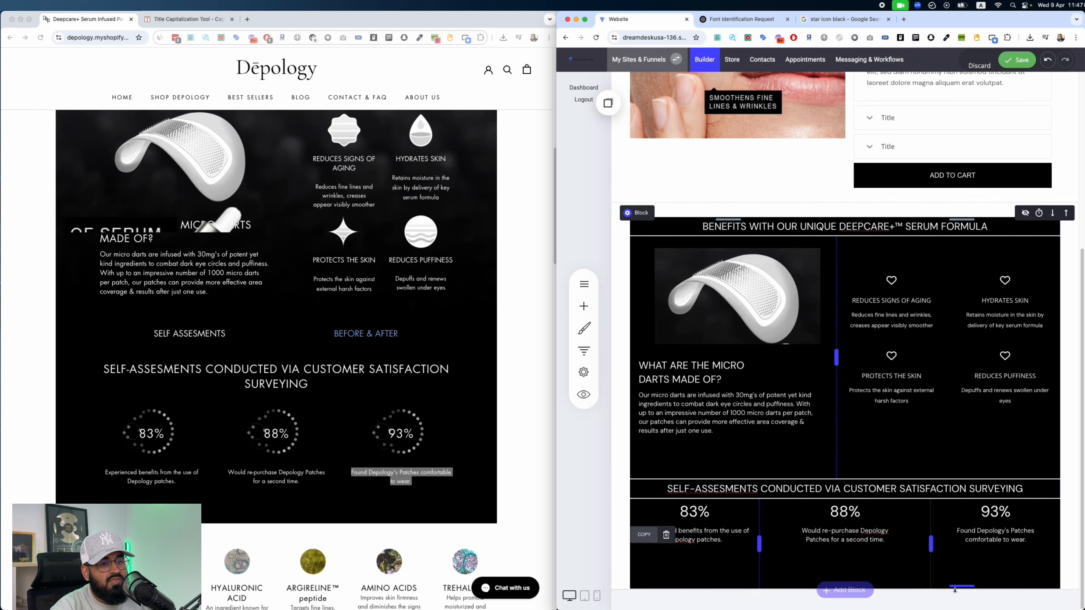
{"action": "scroll", "coordinate": [970, 586], "scroll_direction": "down", "scroll_amount": 1}
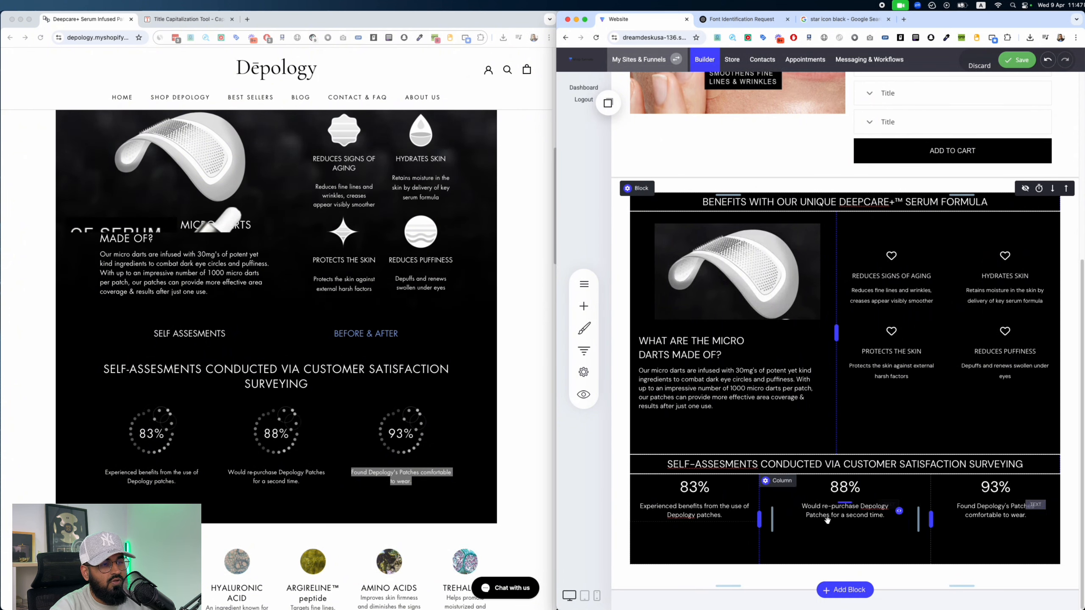
{"action": "left_click_drag", "start_coordinate": [691, 559], "coordinate": [690, 545]}
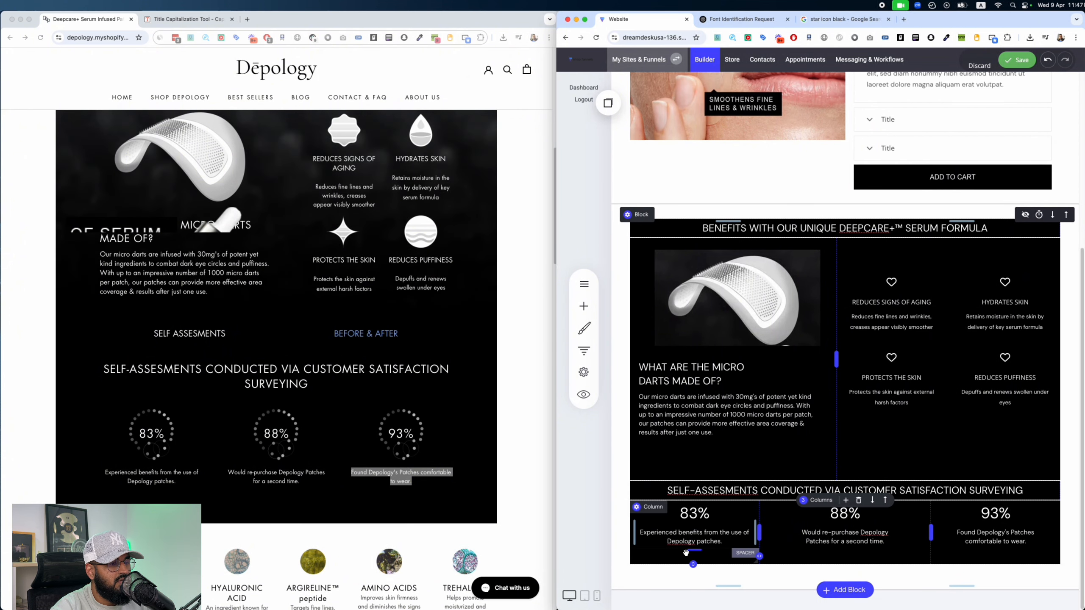
Step: Copy the first column's spacer and place it beneath the captions in the second and third columns
{"action": "left_click", "coordinate": [644, 536]}
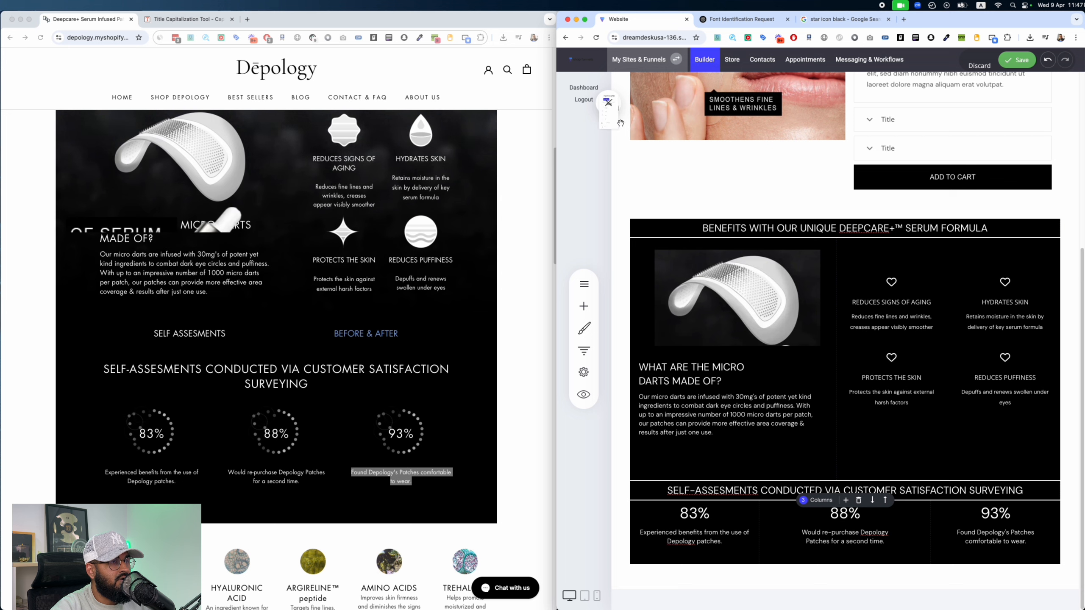
{"action": "left_click", "coordinate": [608, 103]}
{"action": "left_click_drag", "start_coordinate": [636, 188], "coordinate": [837, 563]}
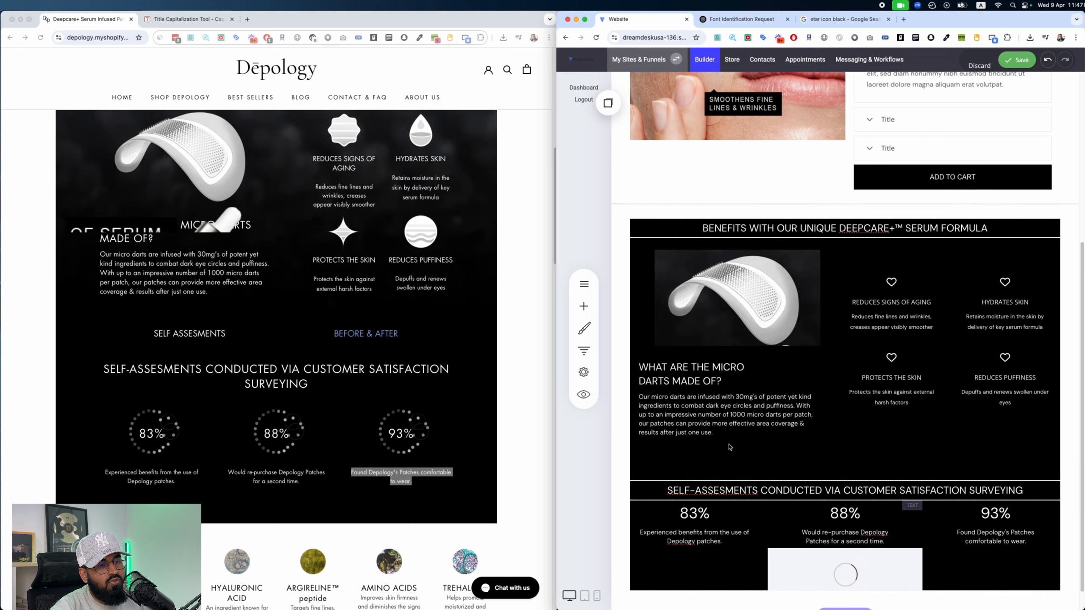
{"action": "left_click", "coordinate": [608, 103]}
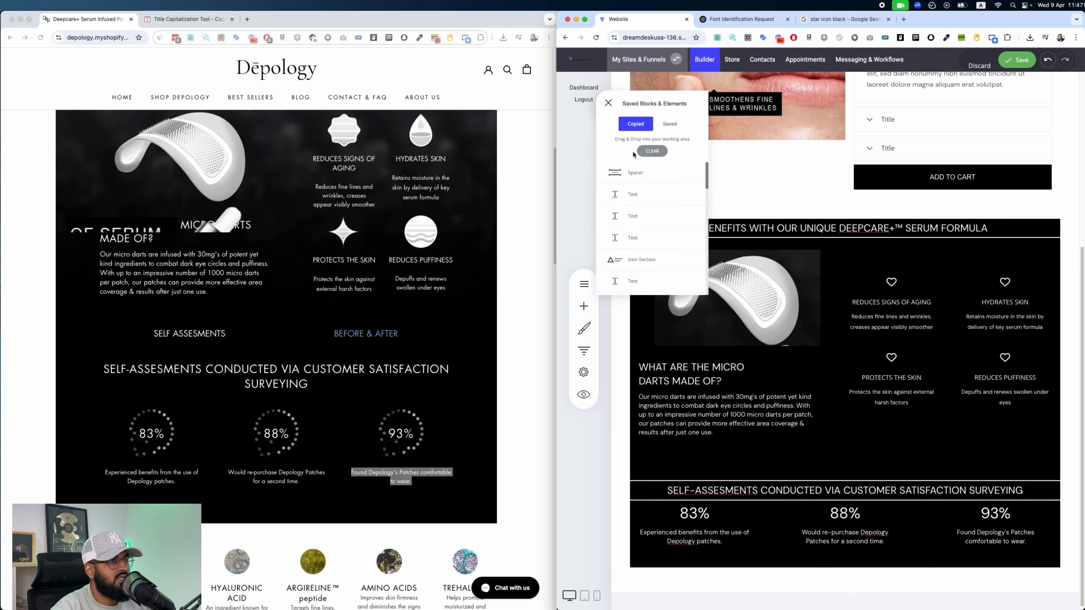
{"action": "left_click_drag", "start_coordinate": [637, 187], "coordinate": [1009, 546]}
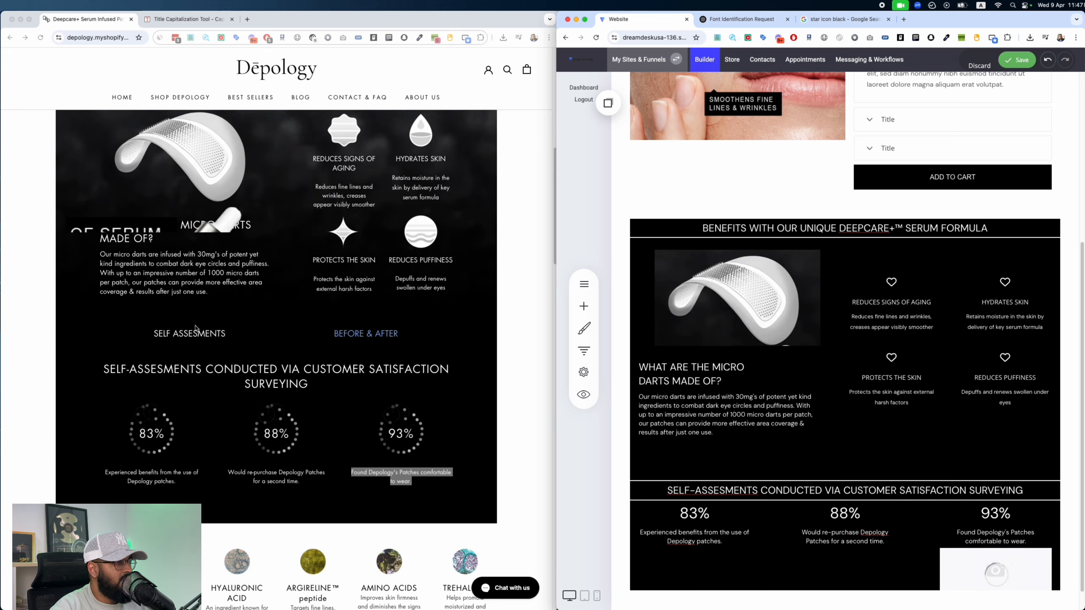
Step: Add an empty block with reduced top spacing beneath the self-assesments row, and split it into five columns
{"action": "scroll", "coordinate": [198, 332], "scroll_direction": "down", "scroll_amount": 6}
{"action": "scroll", "coordinate": [208, 333], "scroll_direction": "up", "scroll_amount": 6}
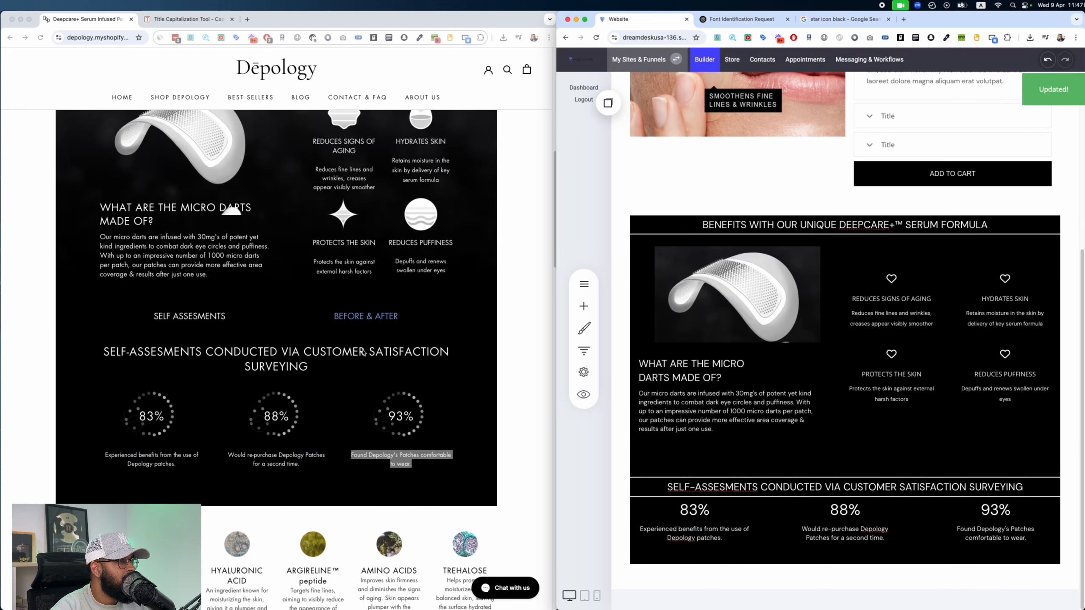
{"action": "scroll", "coordinate": [363, 352], "scroll_direction": "down", "scroll_amount": 4}
{"action": "scroll", "coordinate": [333, 353], "scroll_direction": "up", "scroll_amount": 5}
{"action": "scroll", "coordinate": [309, 355], "scroll_direction": "down", "scroll_amount": 7}
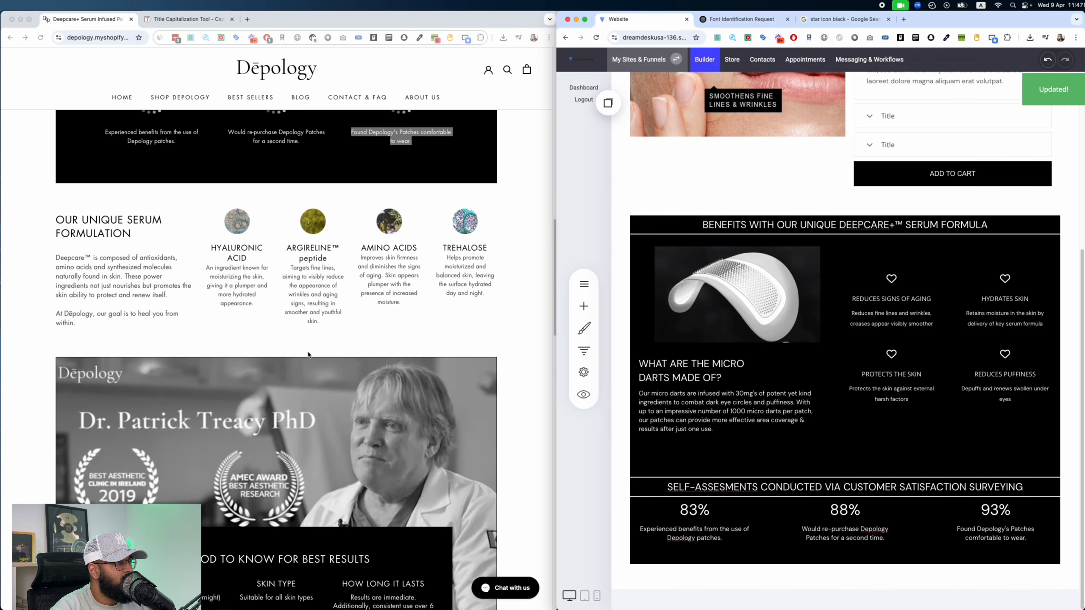
{"action": "scroll", "coordinate": [308, 354], "scroll_direction": "up", "scroll_amount": 1}
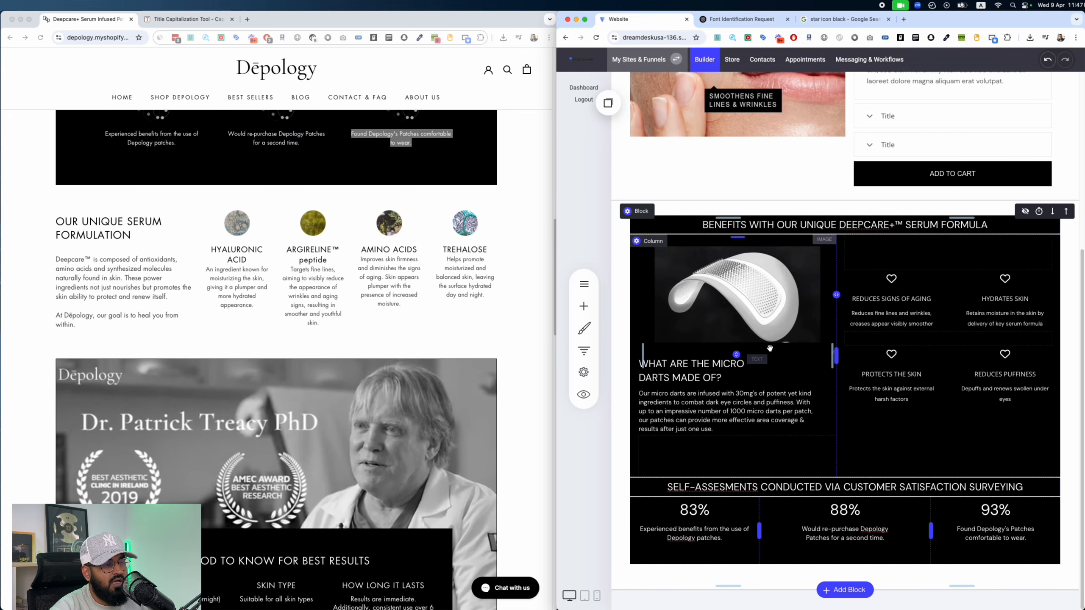
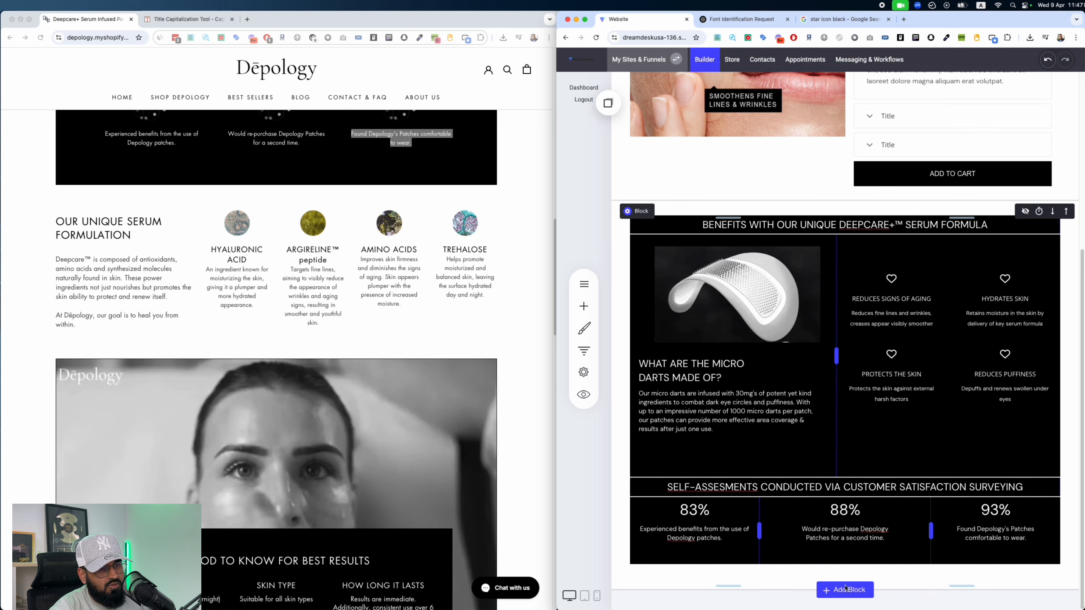
{"action": "left_click", "coordinate": [846, 589]}
{"action": "left_click", "coordinate": [632, 351]}
{"action": "scroll", "coordinate": [836, 490], "scroll_direction": "down", "scroll_amount": 4}
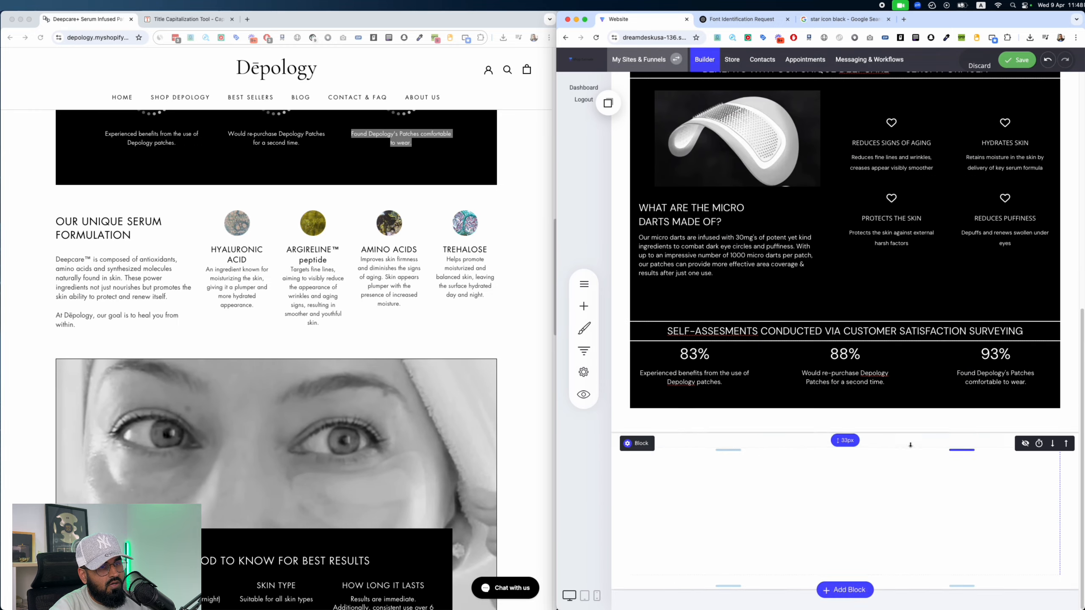
{"action": "left_click_drag", "start_coordinate": [911, 423], "coordinate": [908, 414]}
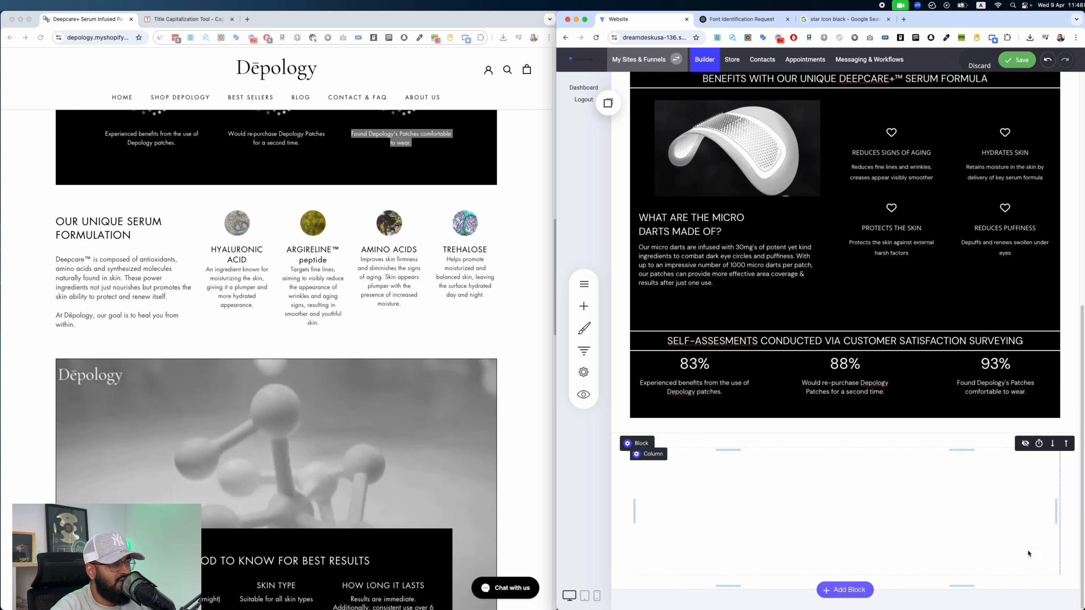
{"action": "left_click", "coordinate": [859, 458]}
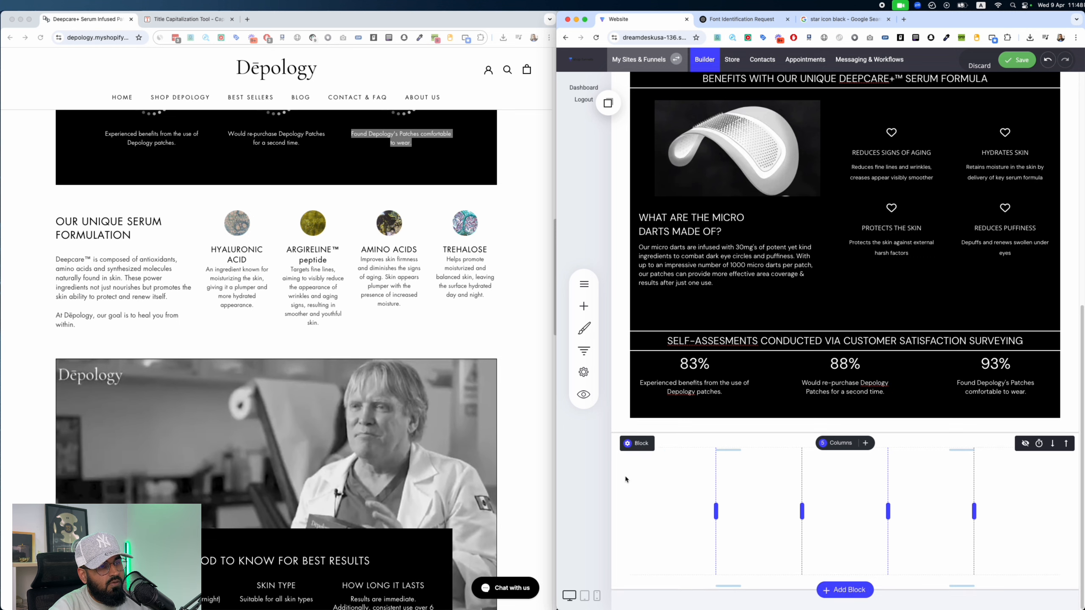
Step: Copy the "WHAT ARE THE MICRO DARTS MADE OF?" heading and its paragraph, and place the heading in the new block's first column
{"action": "left_click", "coordinate": [718, 223]}
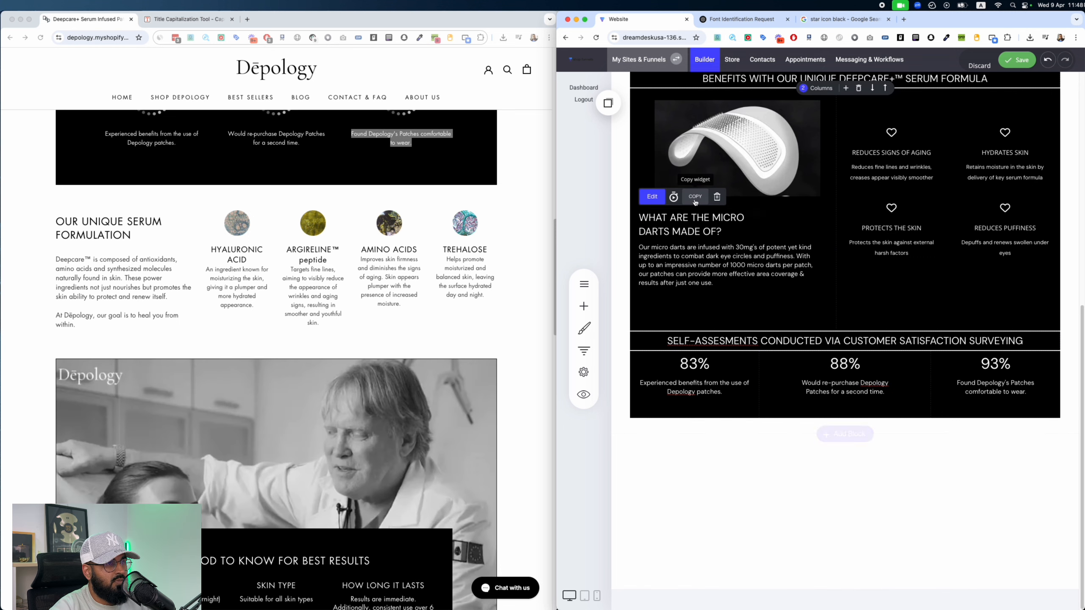
{"action": "left_click", "coordinate": [695, 231]}
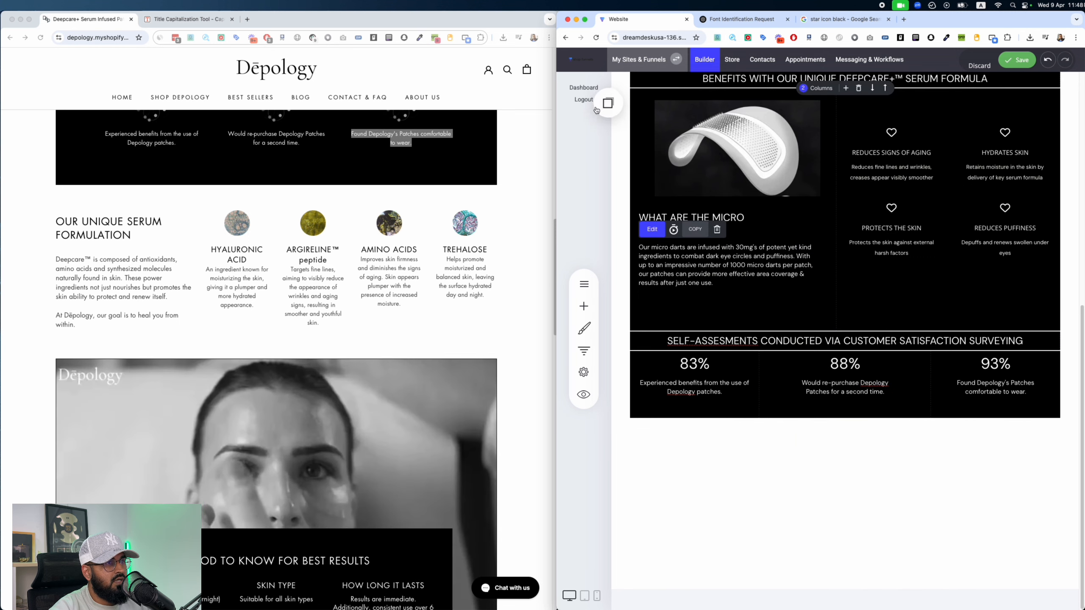
{"action": "left_click", "coordinate": [608, 103]}
{"action": "left_click_drag", "start_coordinate": [637, 205], "coordinate": [679, 547]}
Step: Change the copied heading's text color to black and place the copied paragraph beneath it
{"action": "left_click", "coordinate": [673, 542]}
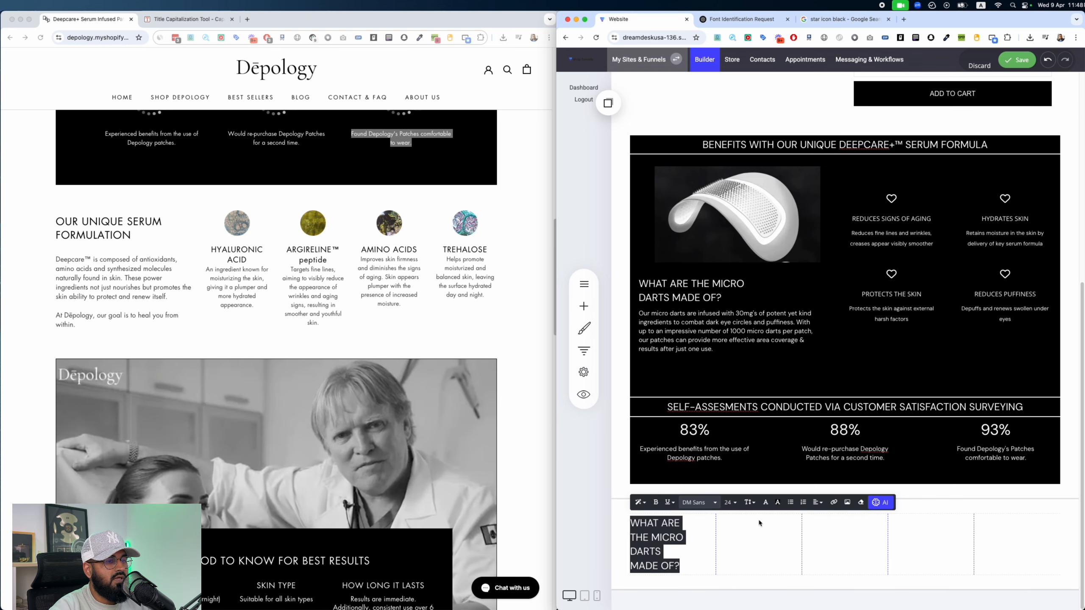
{"action": "left_click", "coordinate": [765, 502]}
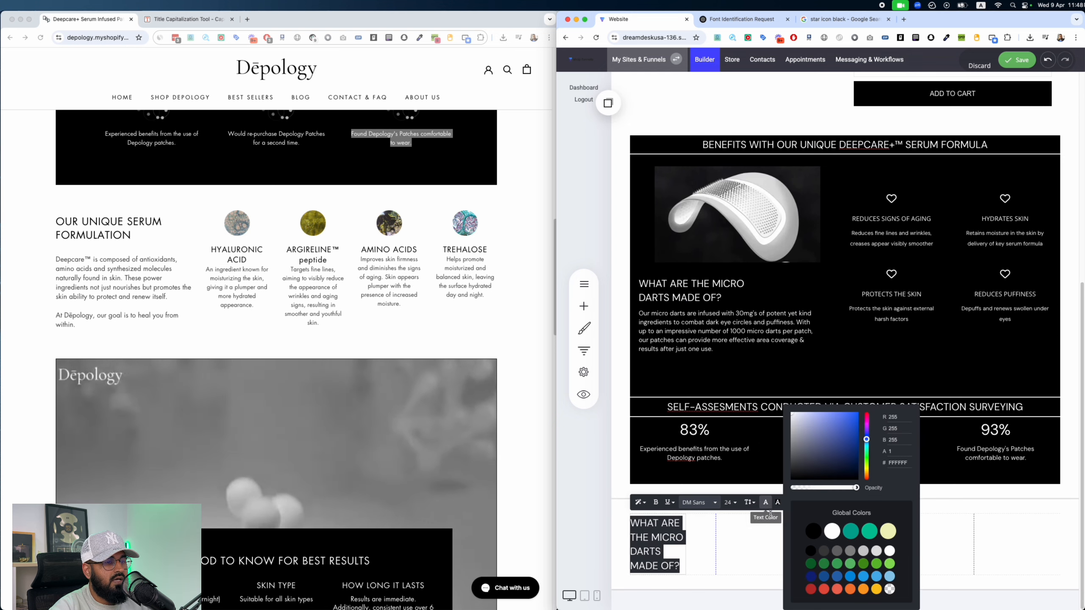
{"action": "left_click", "coordinate": [729, 547]}
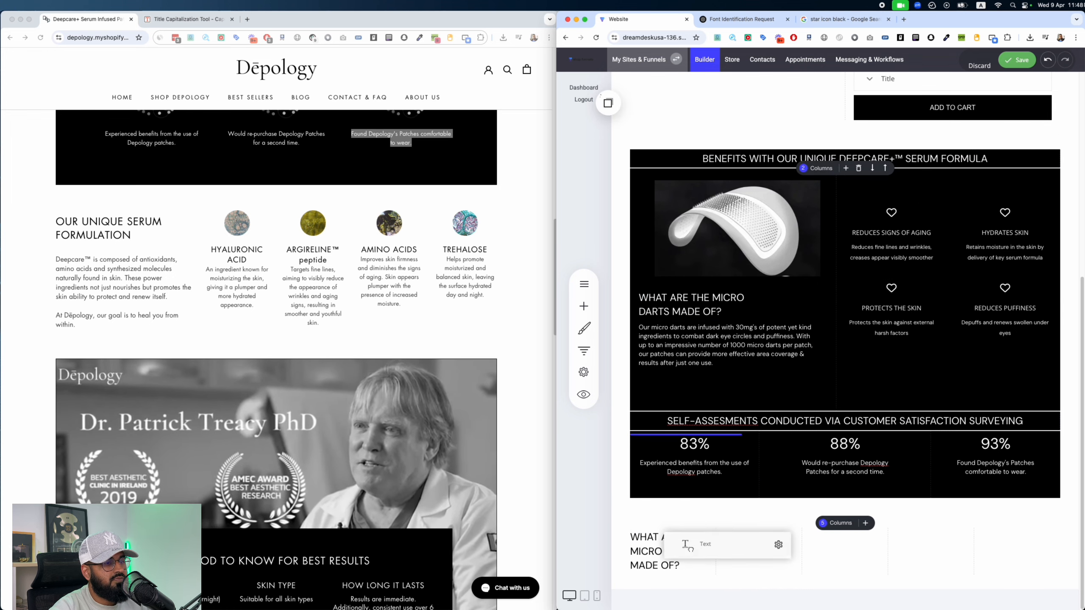
Step: Replace the copied paragraph with the reference text beginning "Deepcare™ is composed of antioxidants" and make it black
{"action": "left_click", "coordinate": [90, 317]}
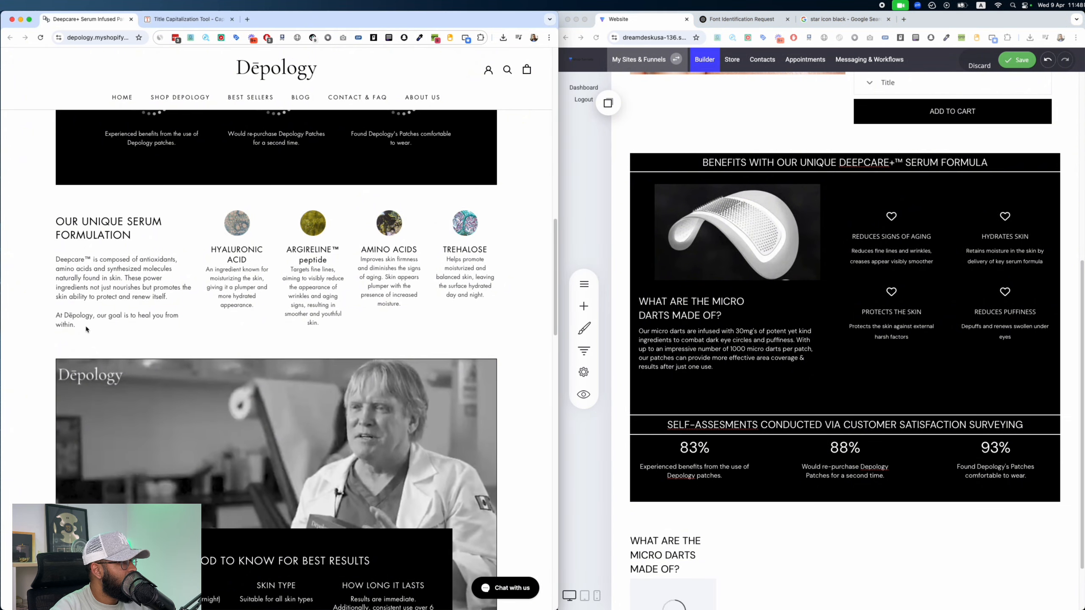
{"action": "left_click_drag", "start_coordinate": [86, 329], "coordinate": [56, 258]}
{"action": "scroll", "coordinate": [742, 549], "scroll_direction": "down", "scroll_amount": 3}
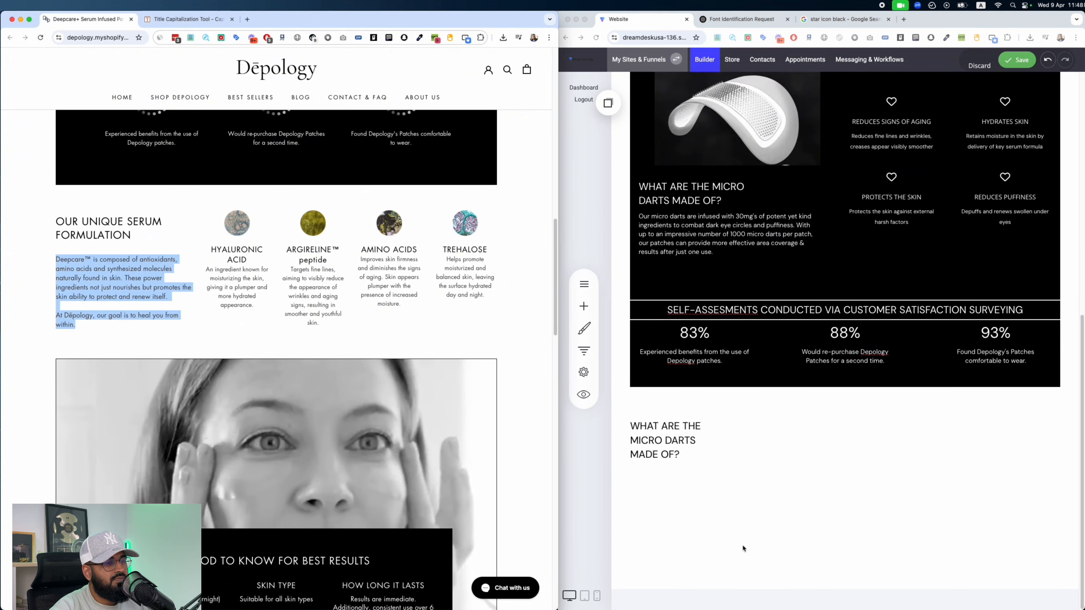
{"action": "left_click", "coordinate": [641, 502]}
{"action": "key", "text": "super+v"}
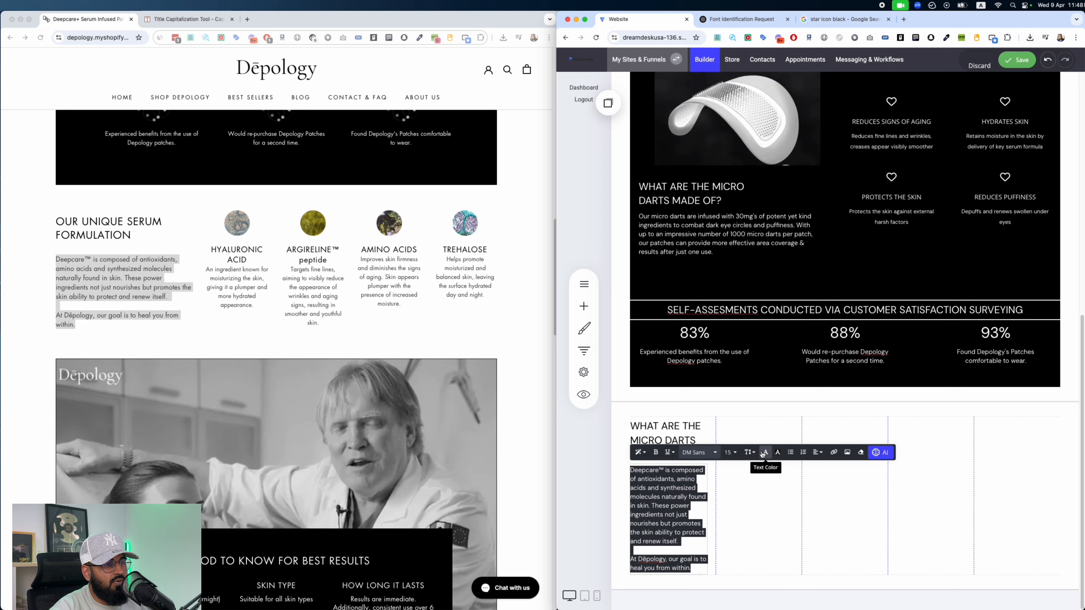
{"action": "left_click", "coordinate": [762, 453]}
{"action": "left_click", "coordinate": [696, 520]}
{"action": "left_click", "coordinate": [775, 499]}
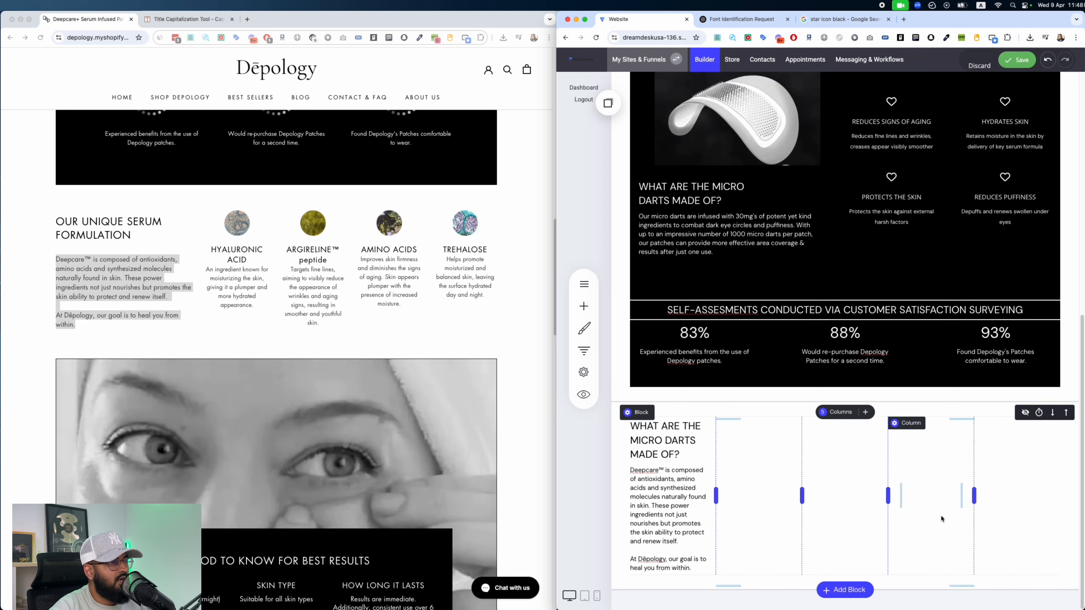
Step: Replace the first column's heading with "OUR UNIQUE SERUM FORMULATION" and recopy the reference paragraph for the text beneath it
{"action": "left_click_drag", "start_coordinate": [133, 236], "coordinate": [48, 217]}
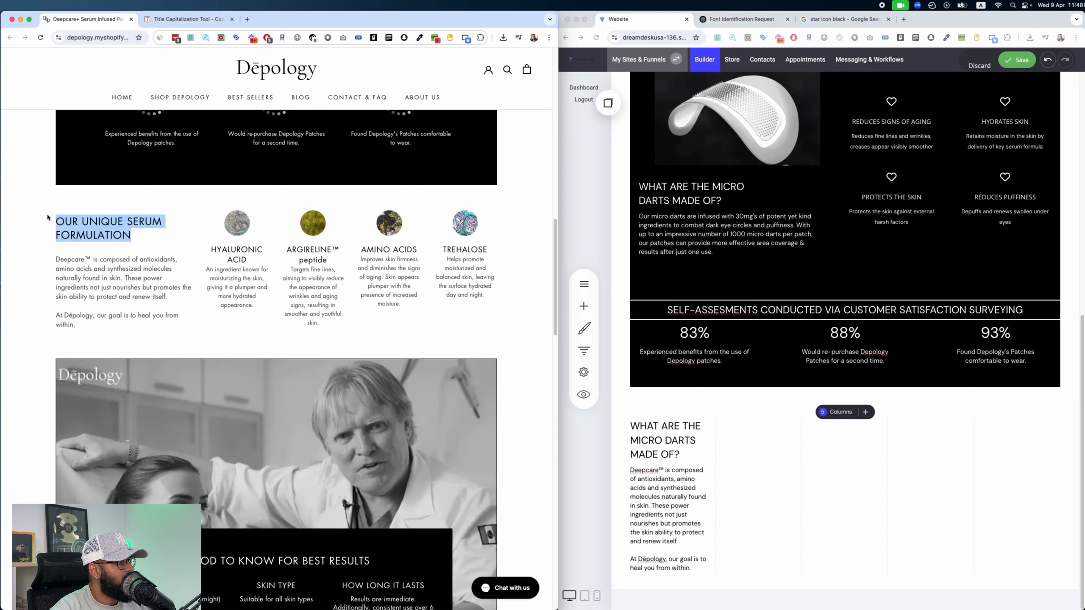
{"action": "triple_click", "coordinate": [694, 434]}
{"action": "key", "text": "super+v"}
{"action": "left_click", "coordinate": [121, 298]}
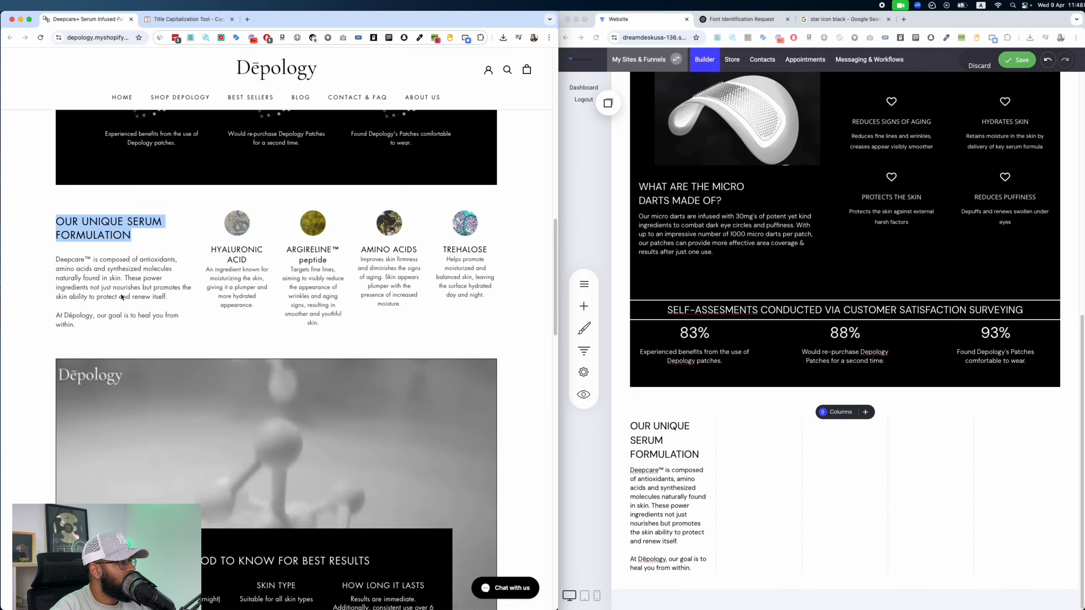
{"action": "left_click_drag", "start_coordinate": [86, 340], "coordinate": [56, 257]}
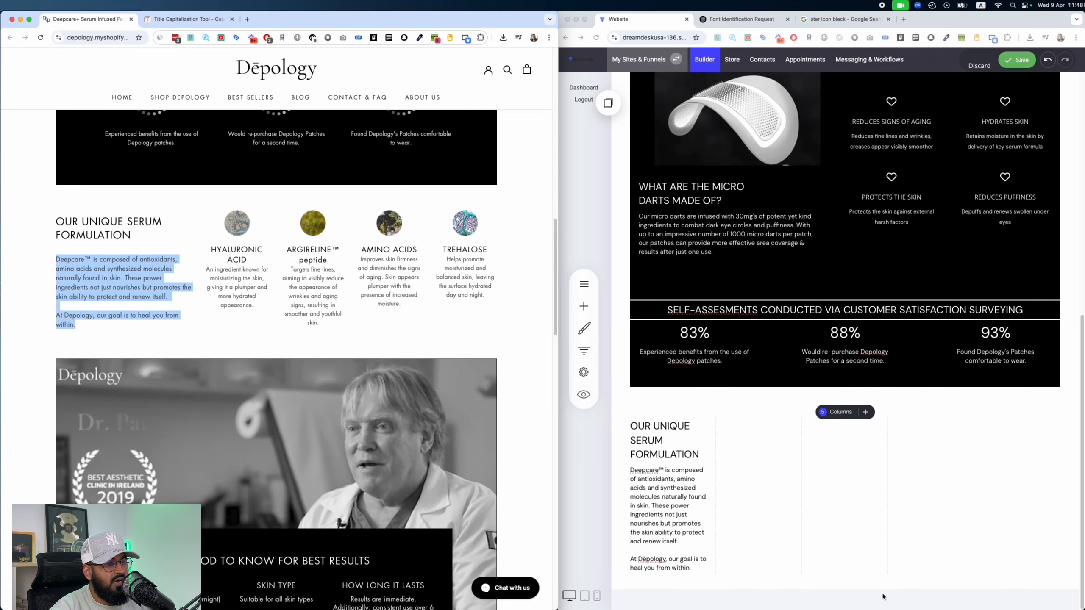
{"action": "left_click", "coordinate": [682, 520]}
{"action": "left_click", "coordinate": [759, 509]}
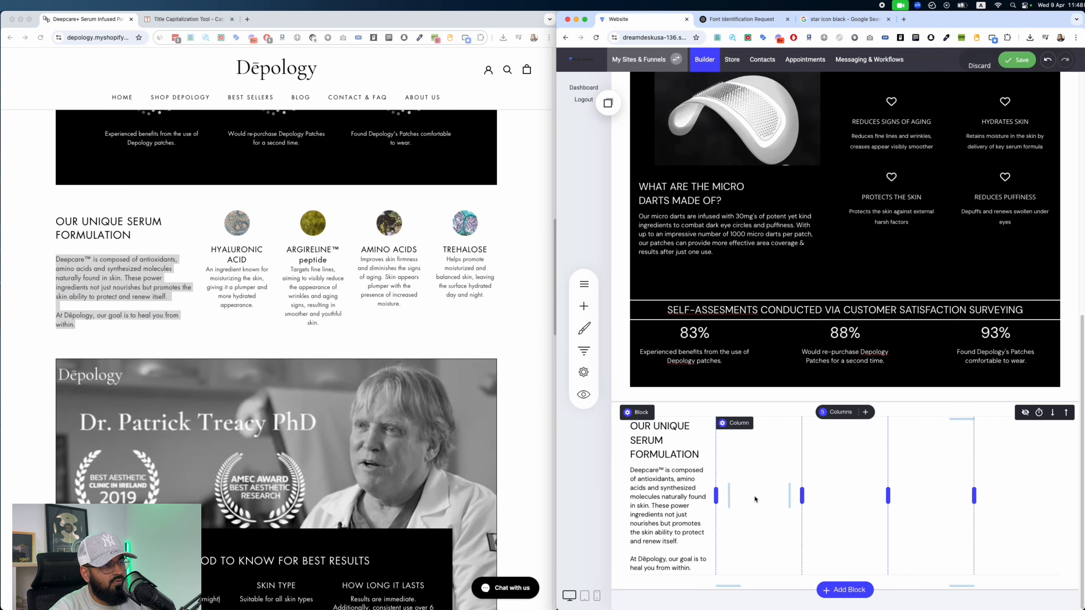
Step: Widen the serum block's first column by shifting the column dividers, with the fifth column narrowed to 14%
{"action": "left_click_drag", "start_coordinate": [719, 494], "coordinate": [740, 496]}
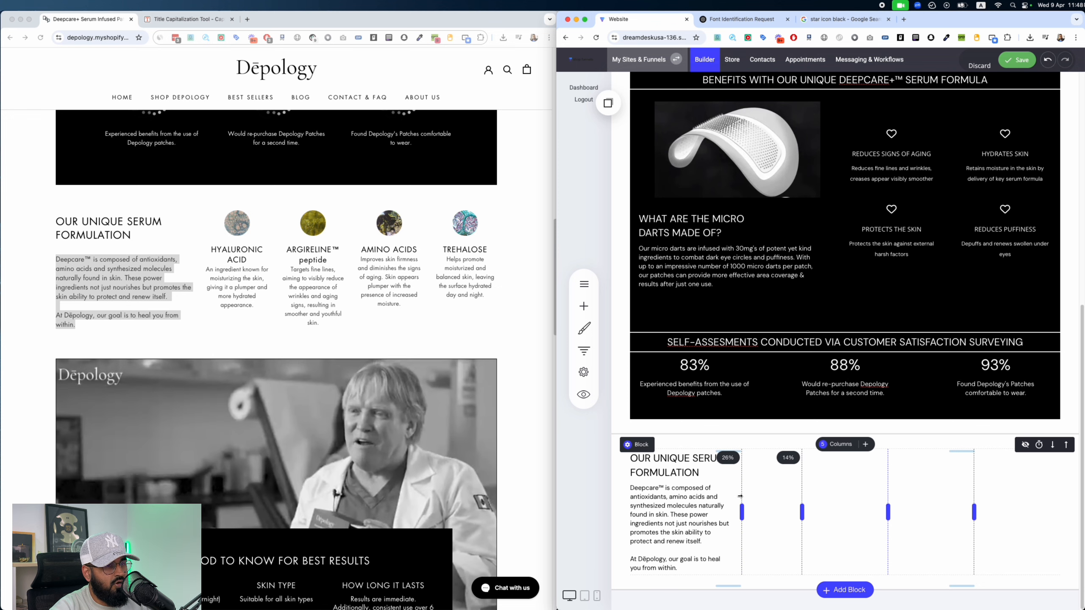
{"action": "left_click_drag", "start_coordinate": [806, 512], "coordinate": [819, 512]}
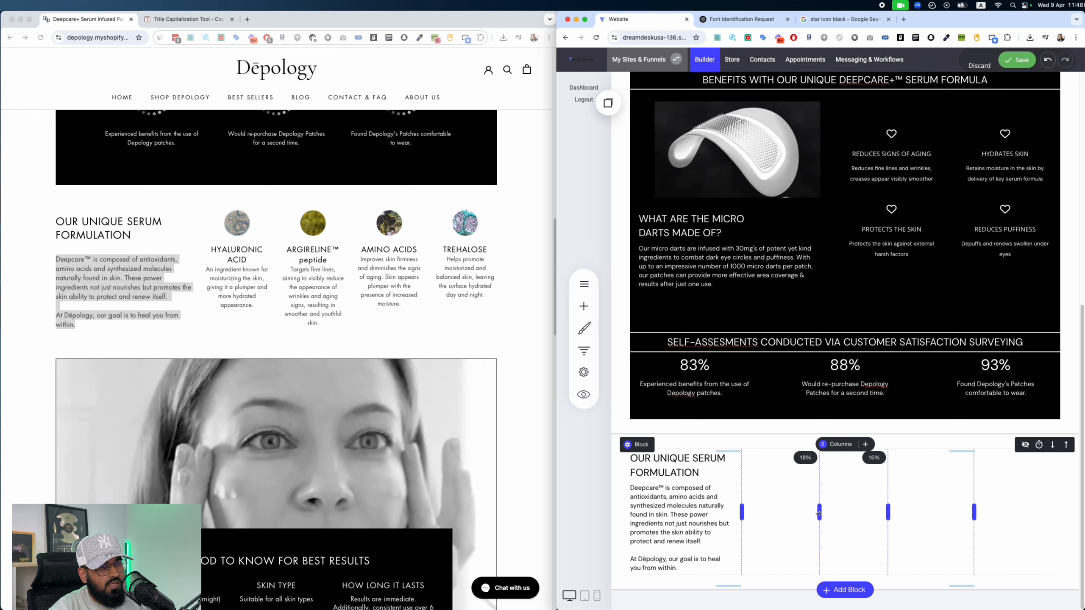
{"action": "left_click_drag", "start_coordinate": [888, 512], "coordinate": [910, 518]}
{"action": "left_click_drag", "start_coordinate": [978, 517], "coordinate": [1001, 517]}
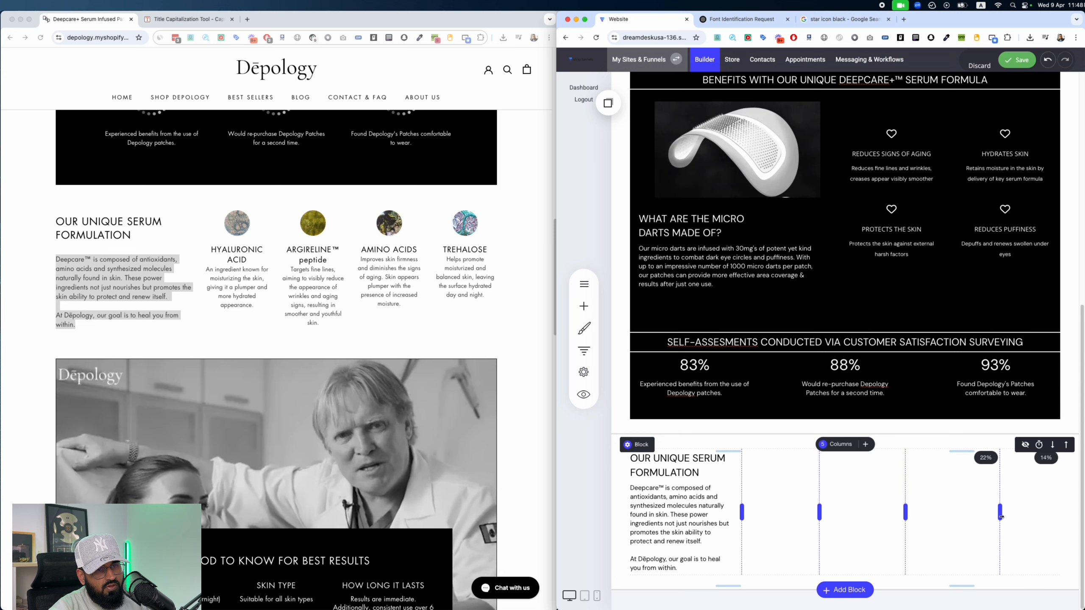
{"action": "left_click_drag", "start_coordinate": [911, 512], "coordinate": [926, 514]}
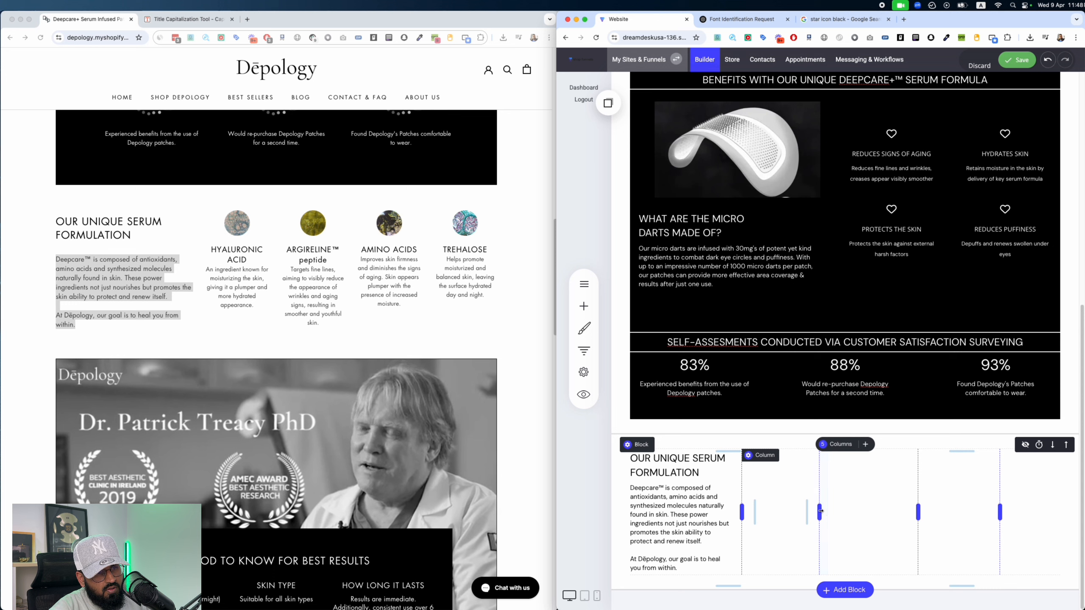
{"action": "left_click_drag", "start_coordinate": [743, 508], "coordinate": [753, 510]}
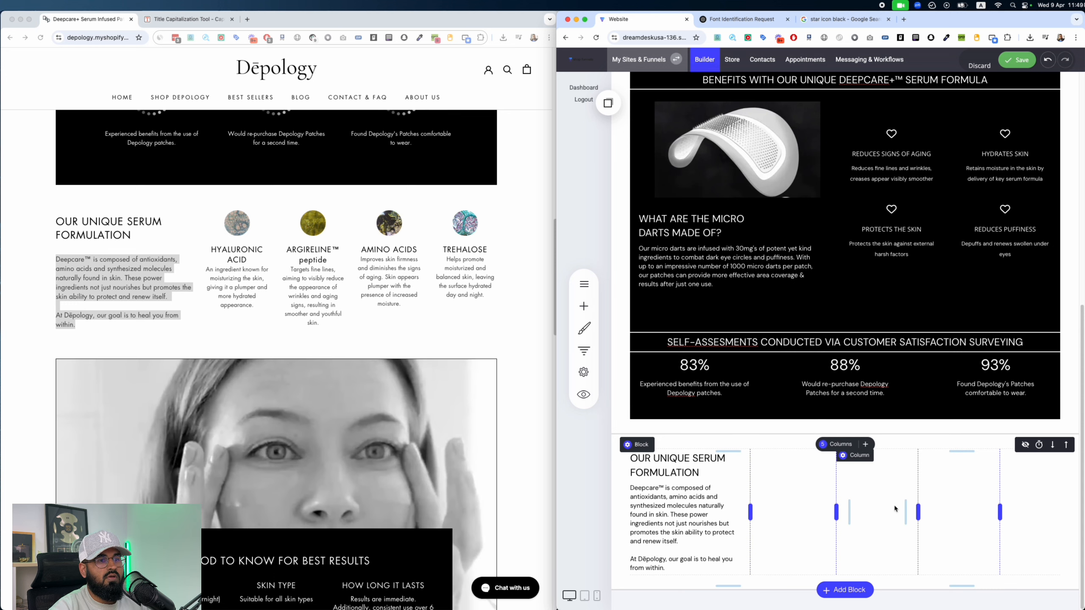
{"action": "left_click_drag", "start_coordinate": [918, 512], "coordinate": [921, 510]}
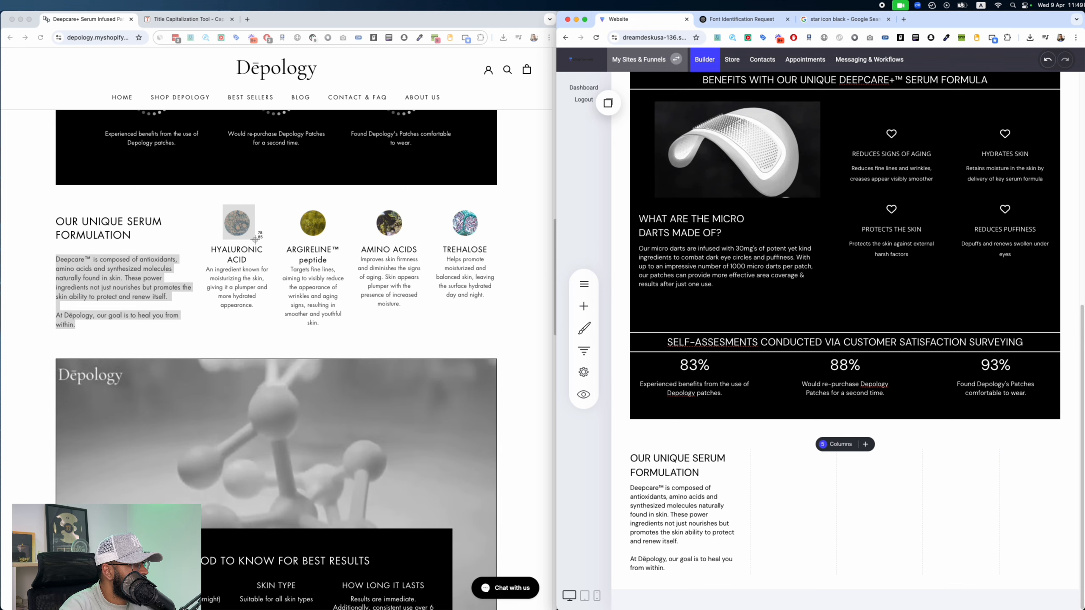
Step: Capture separate screenshots of the hyaluronic acid, Argireline peptide, amino acids and trehalose images on the reference page
{"action": "left_click_drag", "start_coordinate": [255, 240], "coordinate": [255, 240]}
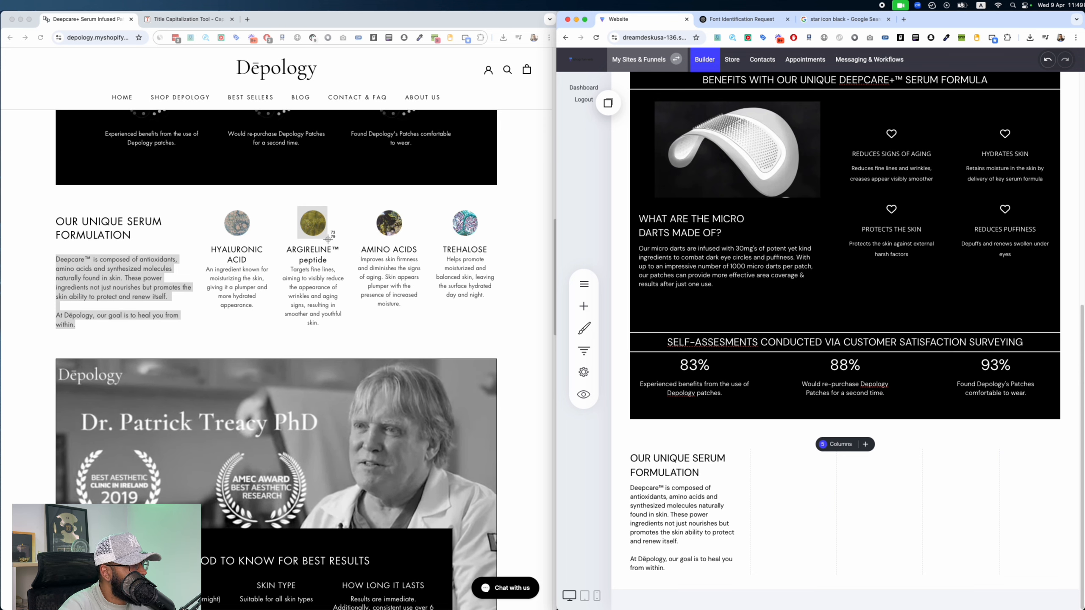
{"action": "left_click_drag", "start_coordinate": [327, 240], "coordinate": [327, 239]}
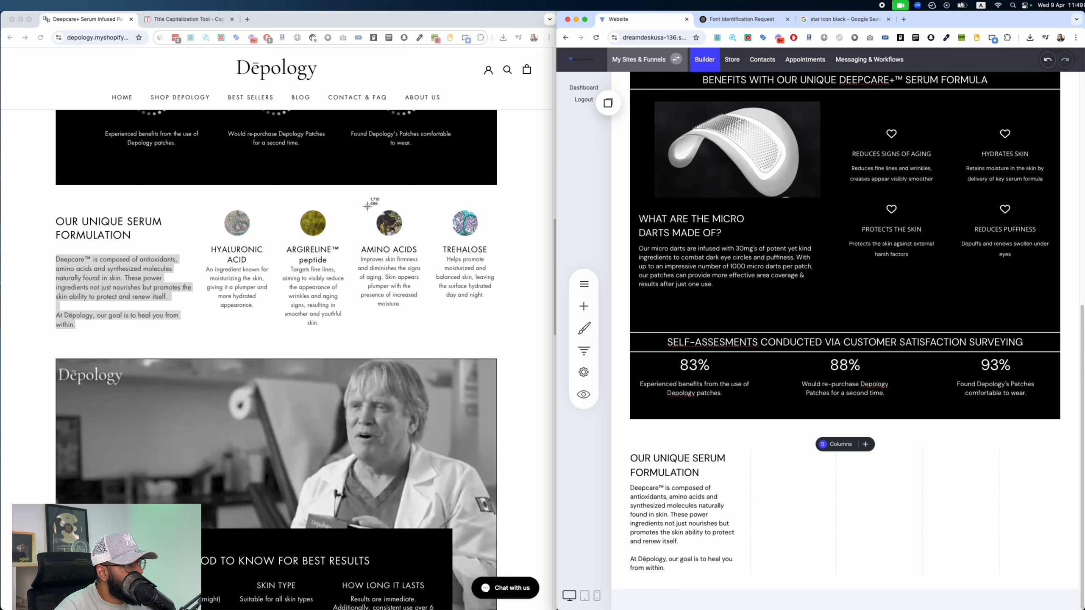
{"action": "left_click_drag", "start_coordinate": [397, 239], "coordinate": [404, 239]}
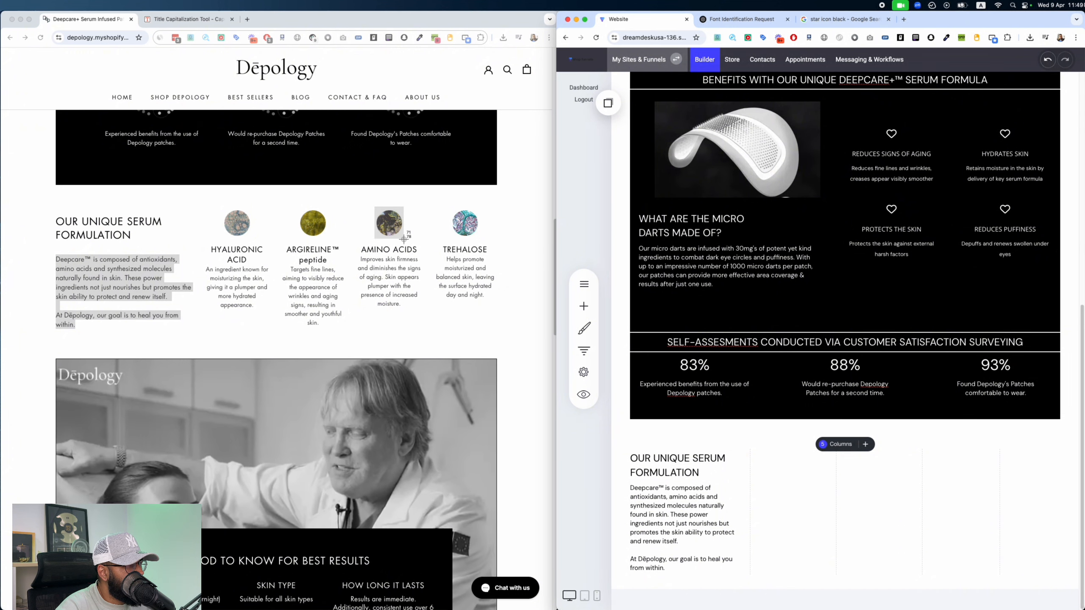
{"action": "key", "text": "super+shift+4"}
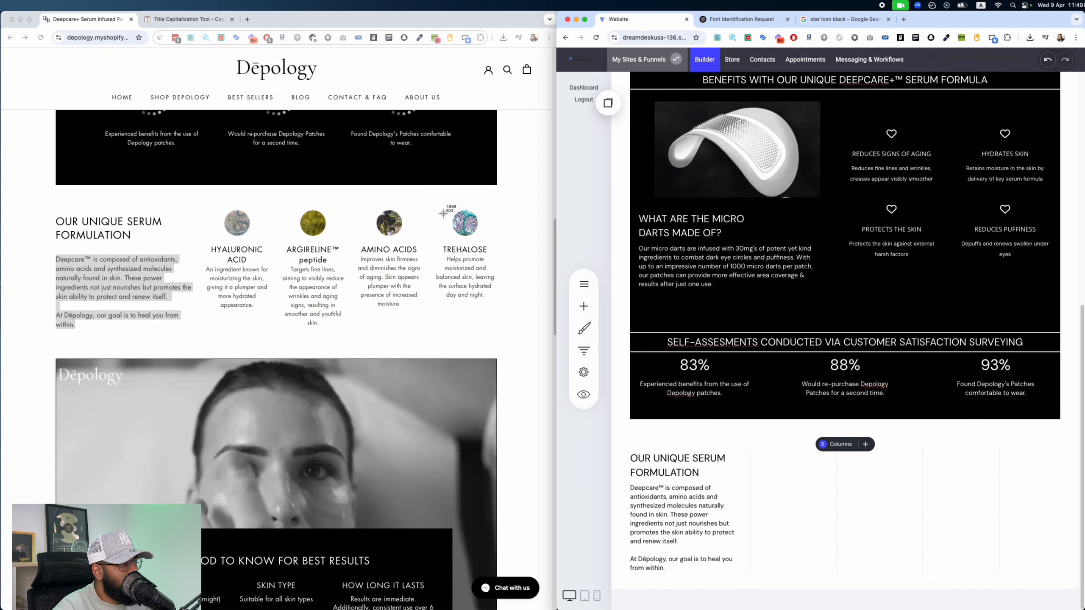
{"action": "left_click_drag", "start_coordinate": [448, 205], "coordinate": [482, 240]}
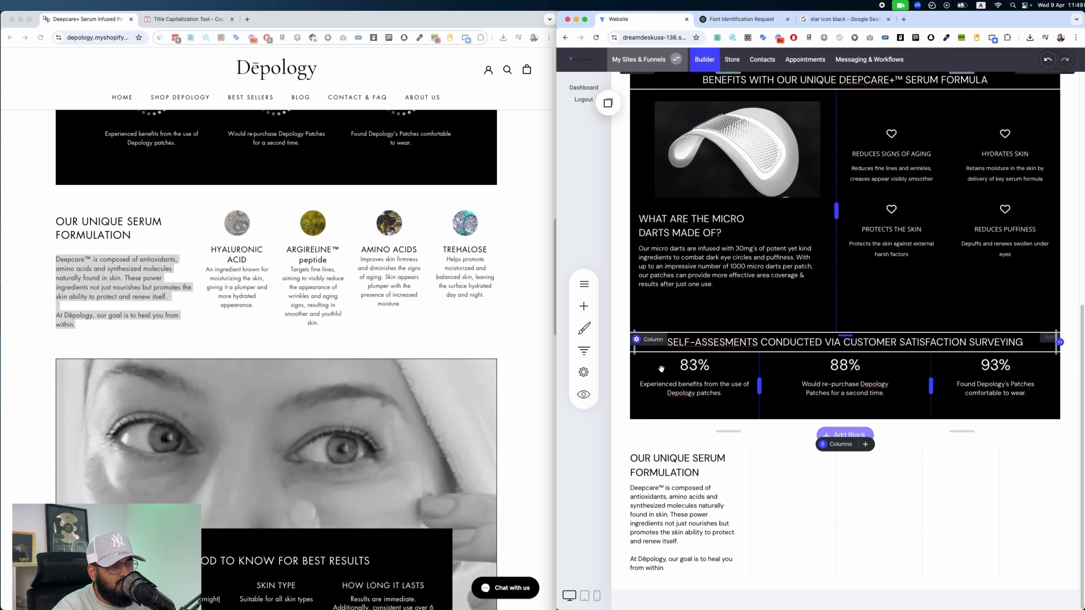
Step: Add an image element to the serum block's second column and open the file manager for it
{"action": "left_click", "coordinate": [583, 306]}
{"action": "left_click_drag", "start_coordinate": [683, 139], "coordinate": [811, 480]}
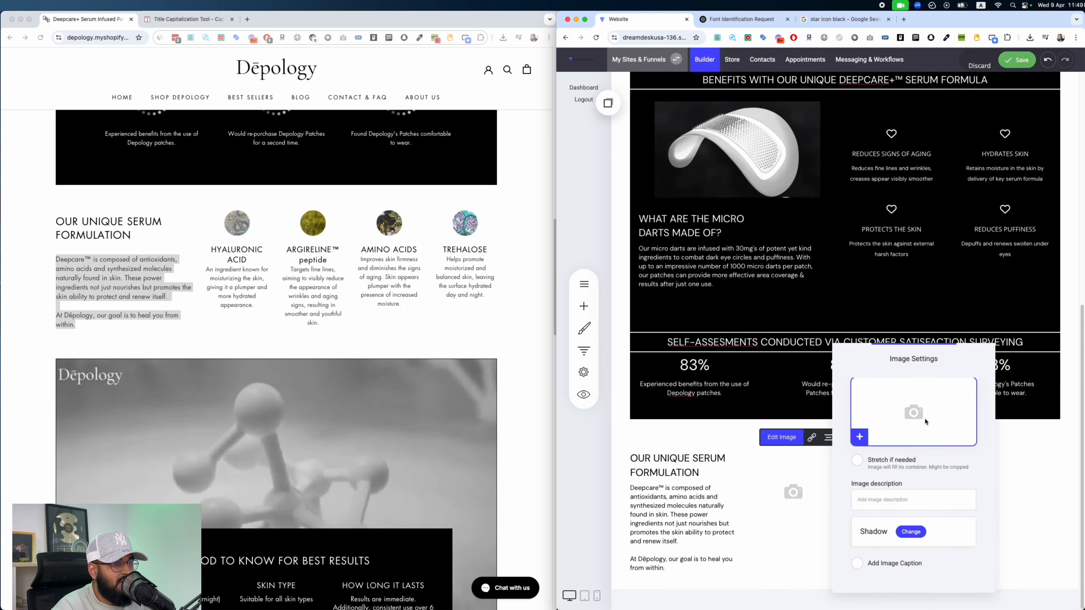
{"action": "left_click", "coordinate": [795, 492]}
Step: Upload the four newest ingredient screenshots from Finder's Screenshots folder into the file manager
{"action": "key", "text": "super+space"}
{"action": "type", "text": "FINDER"}
{"action": "key", "text": "Return"}
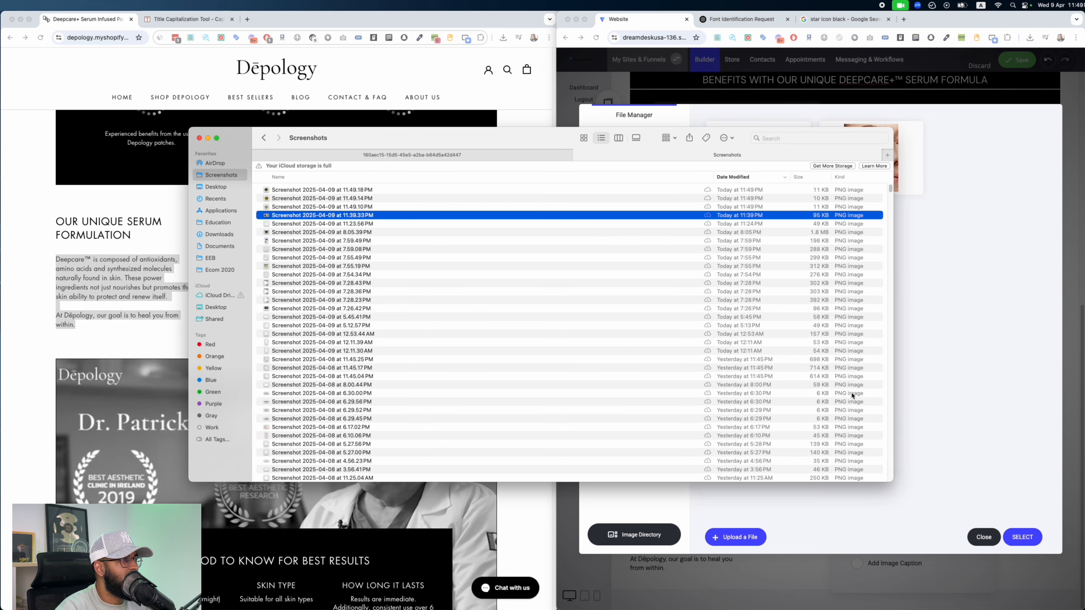
{"action": "left_click", "coordinate": [308, 217]}
{"action": "left_click", "coordinate": [317, 190], "text": "shift"}
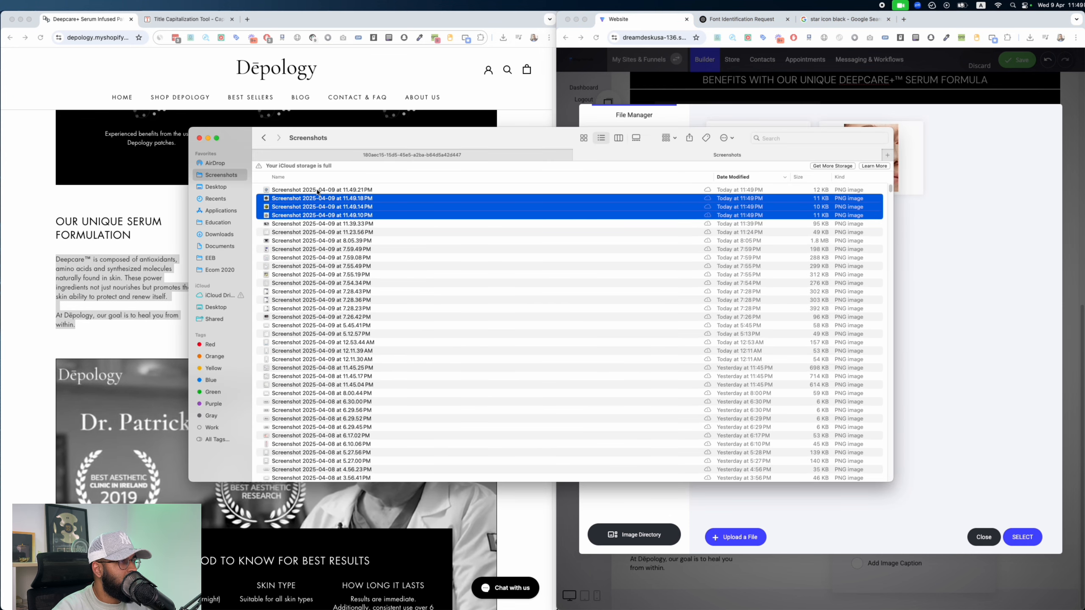
{"action": "left_click_drag", "start_coordinate": [318, 190], "coordinate": [955, 253]}
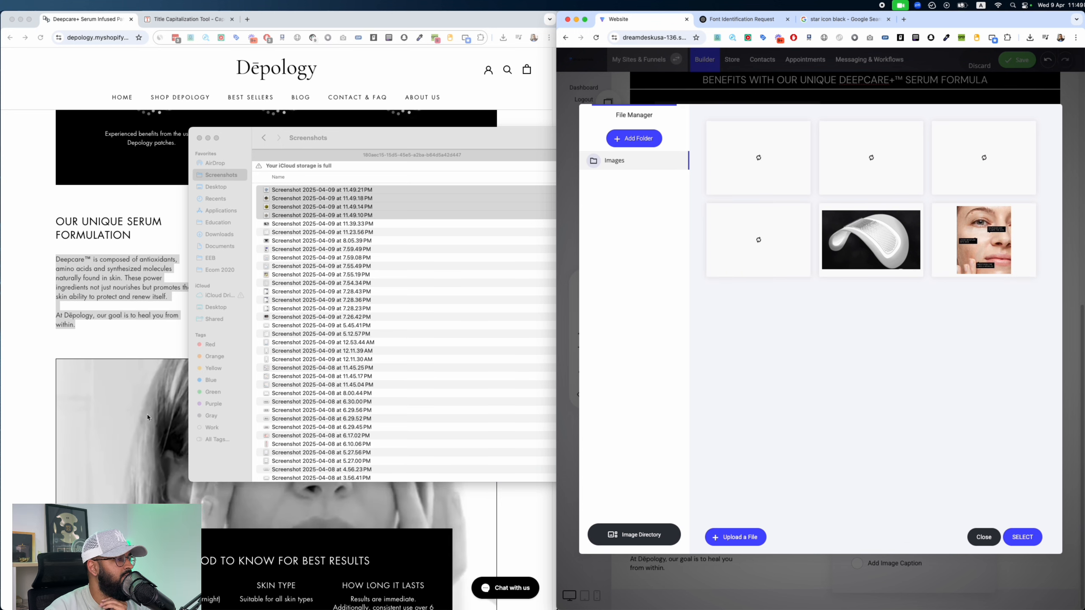
Step: Insert the grey hyaluronic acid image into the second column's image element
{"action": "left_click", "coordinate": [147, 417]}
{"action": "scroll", "coordinate": [147, 417], "scroll_direction": "down", "scroll_amount": 3}
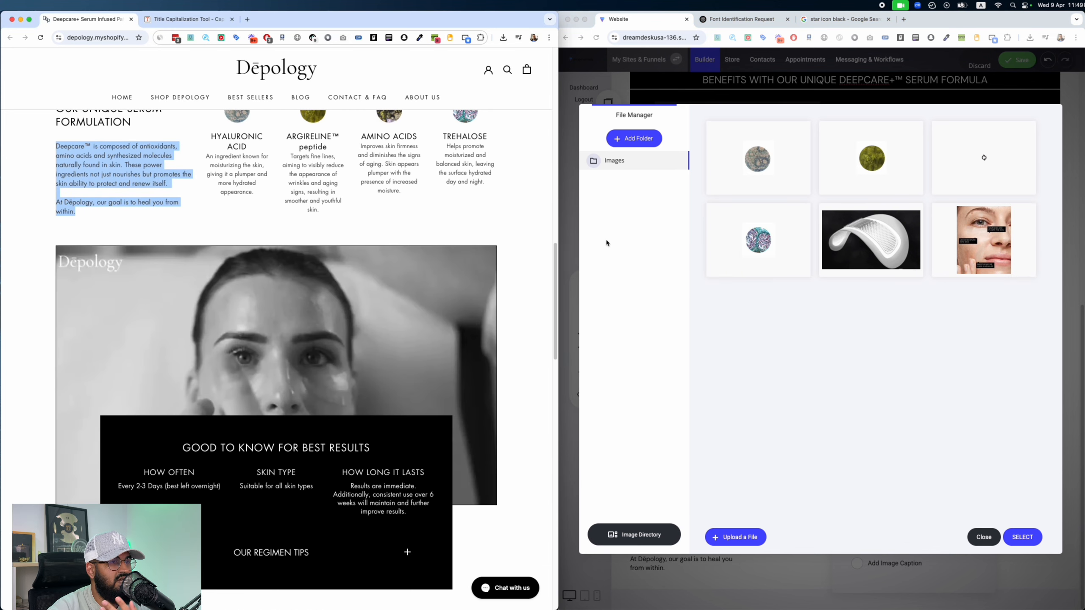
{"action": "scroll", "coordinate": [148, 417], "scroll_direction": "up", "scroll_amount": 2}
{"action": "left_click", "coordinate": [765, 179]}
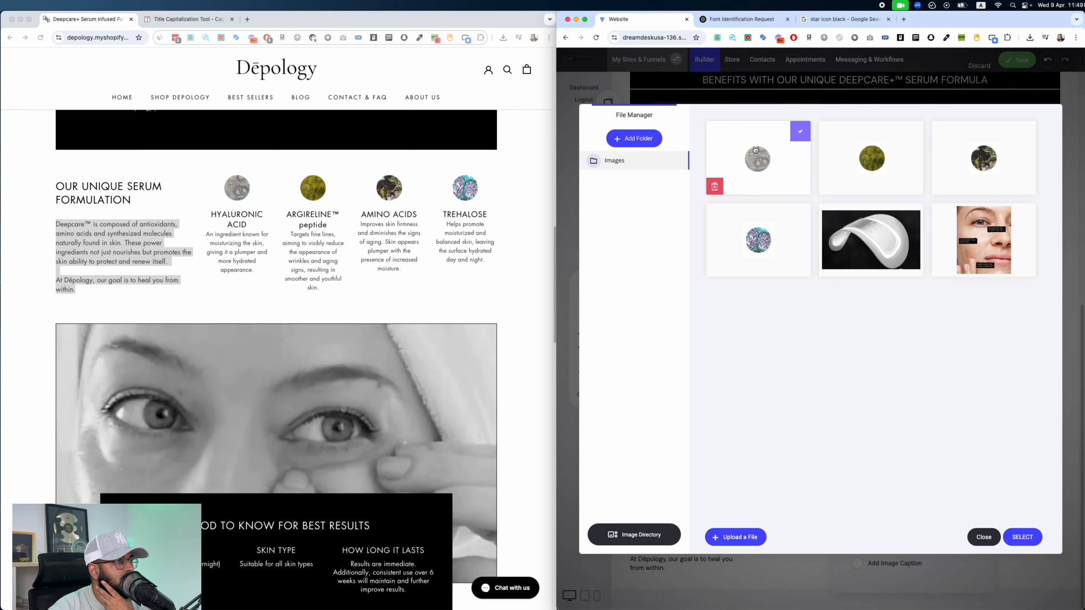
{"action": "double_click", "coordinate": [775, 180]}
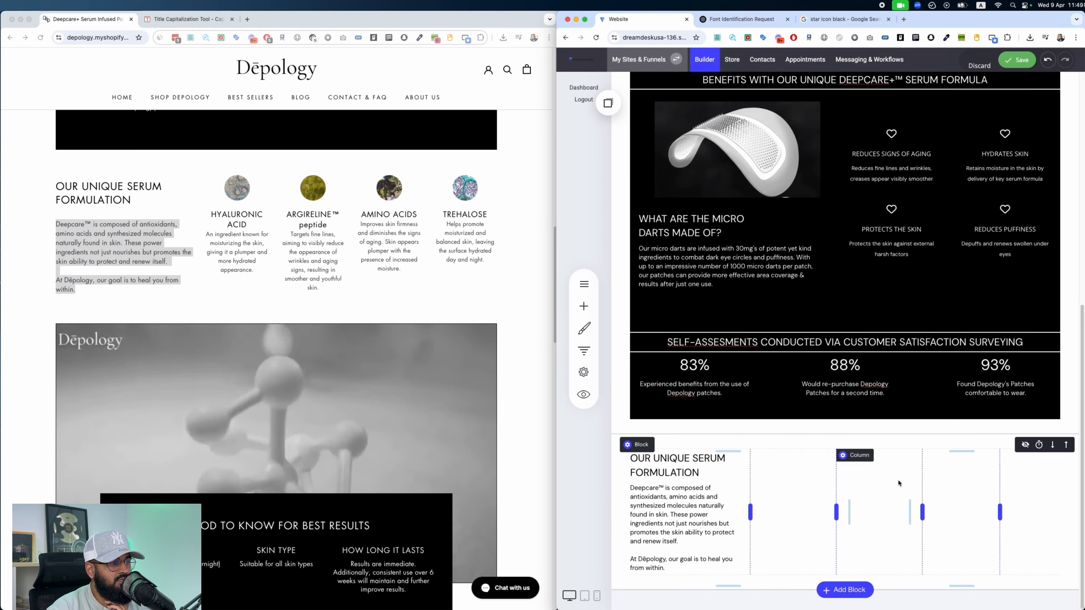
Step: Copy the hyaluronic acid image into the third, fourth and fifth columns of the serum block
{"action": "left_click", "coordinate": [607, 102]}
{"action": "left_click_drag", "start_coordinate": [651, 192], "coordinate": [890, 461]}
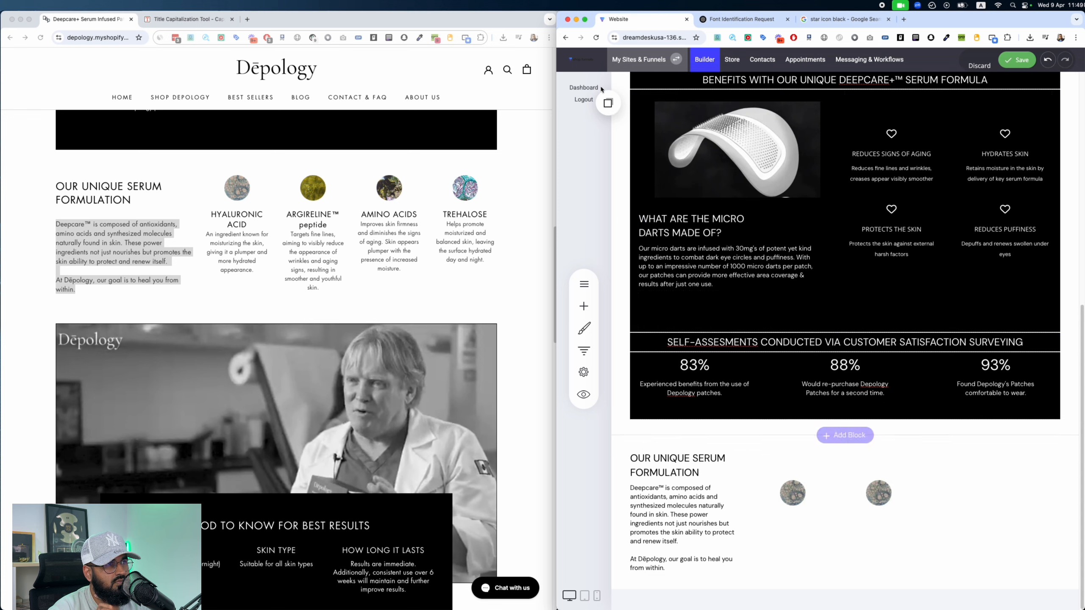
{"action": "left_click_drag", "start_coordinate": [643, 187], "coordinate": [983, 476]}
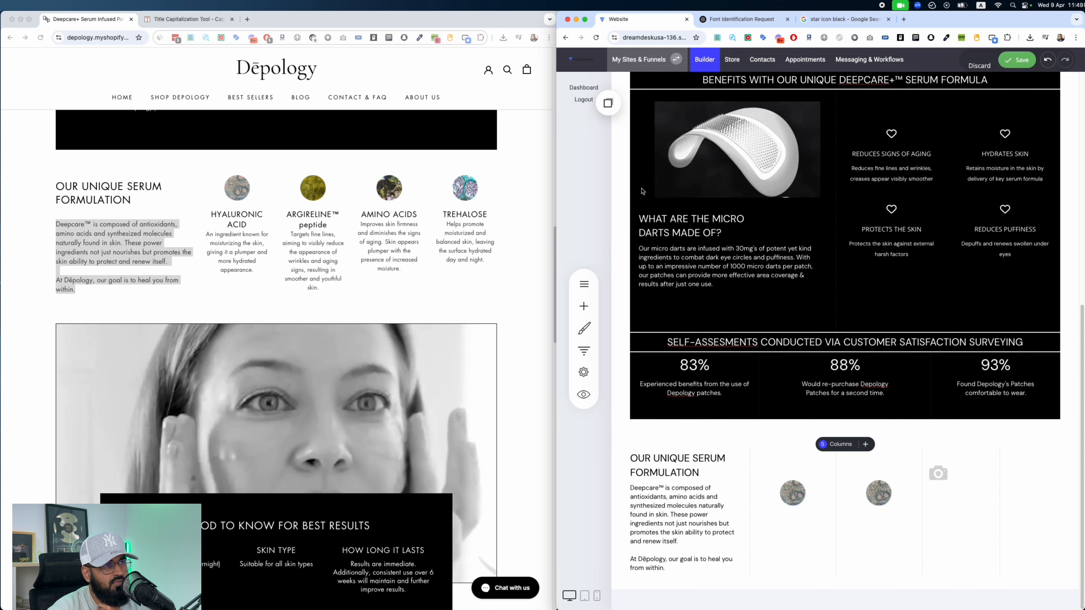
{"action": "left_click", "coordinate": [612, 105]}
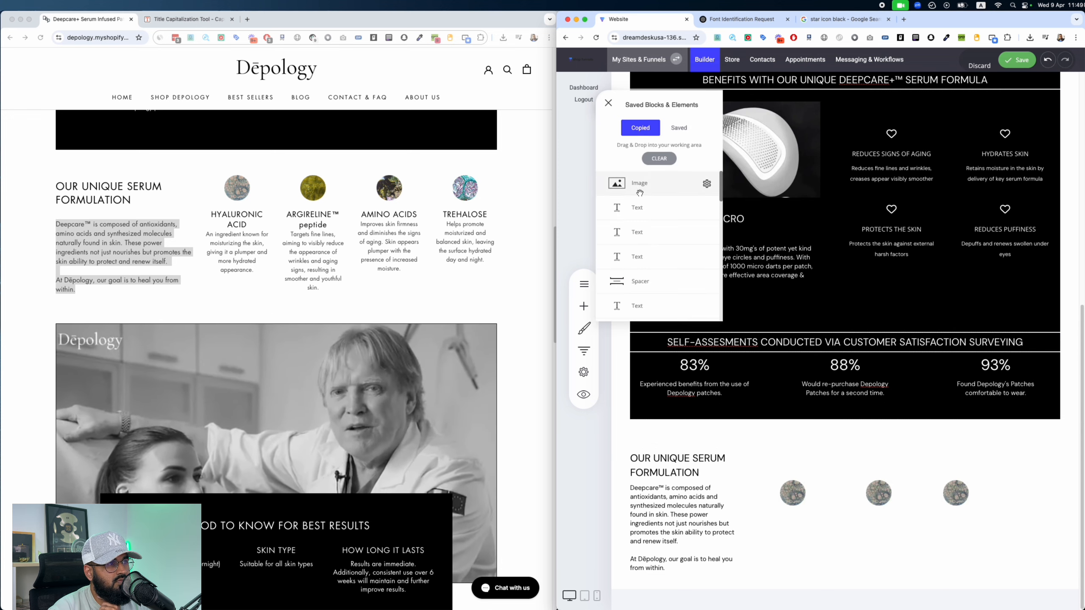
{"action": "left_click_drag", "start_coordinate": [645, 185], "coordinate": [1033, 487]}
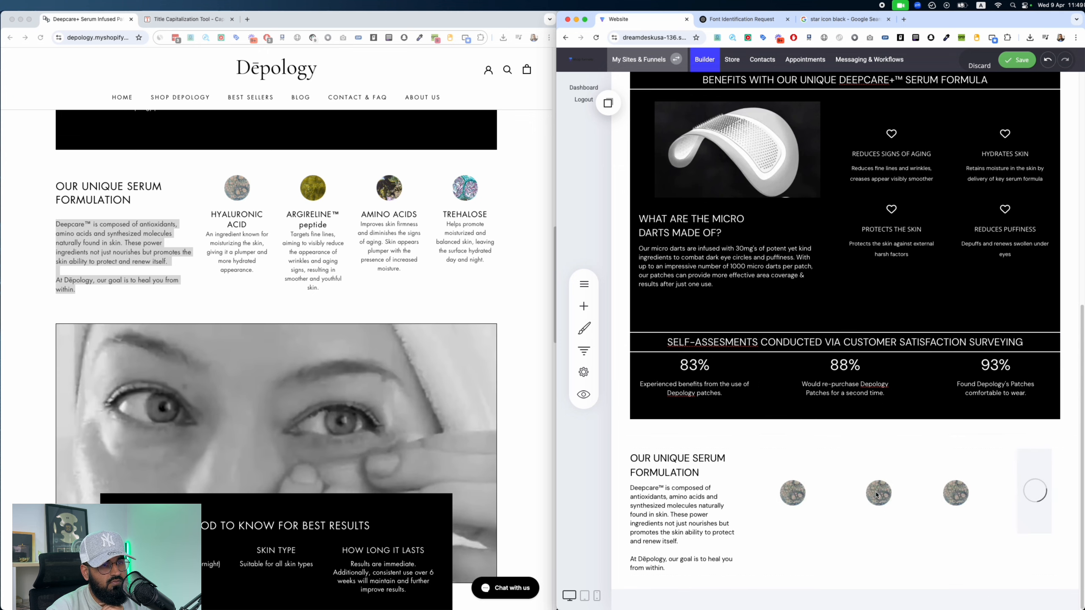
Step: Replace the image in the serum block's third column with the green Argireline peptide image from the file manager
{"action": "left_click", "coordinate": [871, 496]}
{"action": "left_click", "coordinate": [866, 438]}
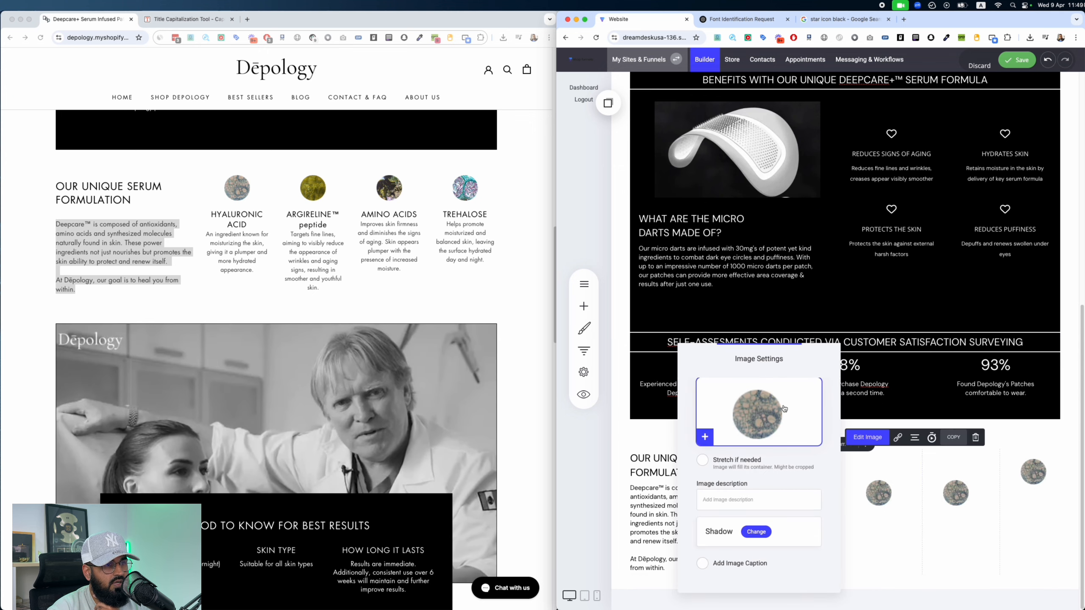
{"action": "left_click", "coordinate": [768, 412]}
{"action": "double_click", "coordinate": [868, 171]}
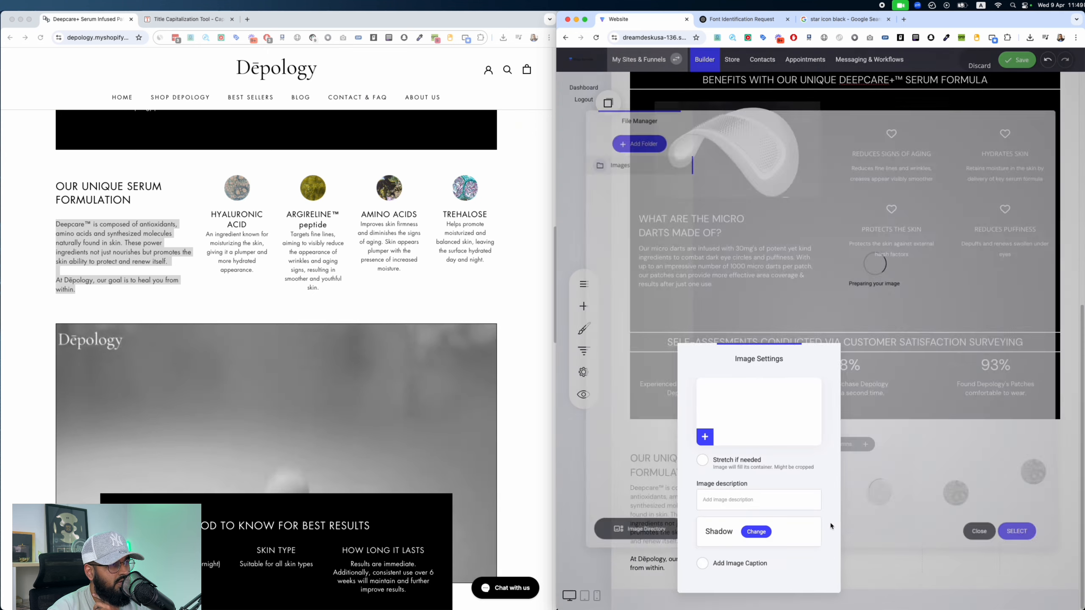
{"action": "left_click", "coordinate": [929, 530]}
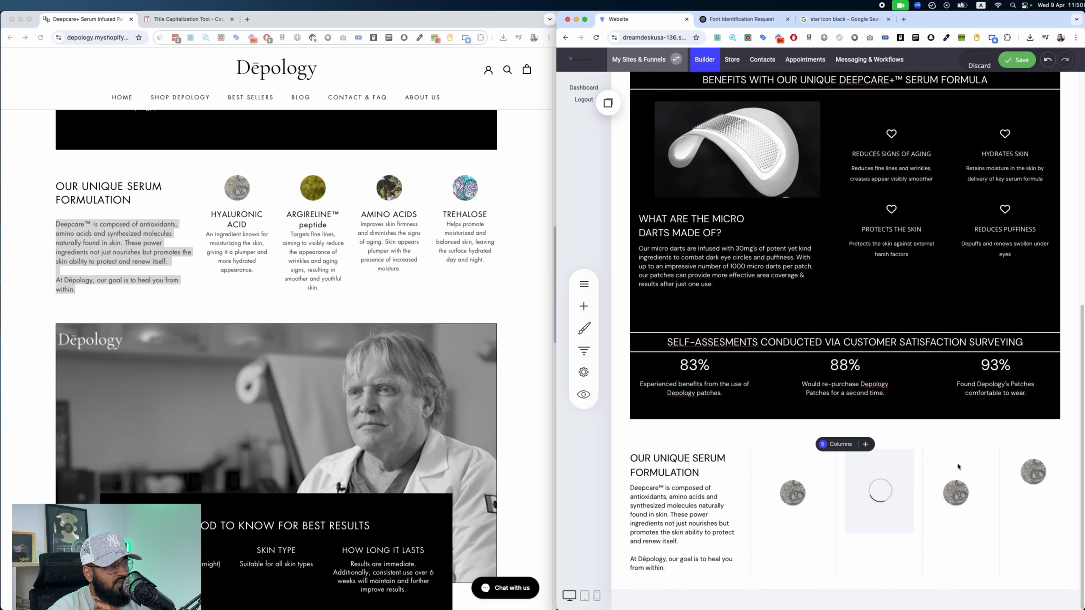
Step: Replace the fourth column's image in the serum block with the black-and-gold amino acids image
{"action": "left_click", "coordinate": [958, 444]}
{"action": "left_click", "coordinate": [802, 492]}
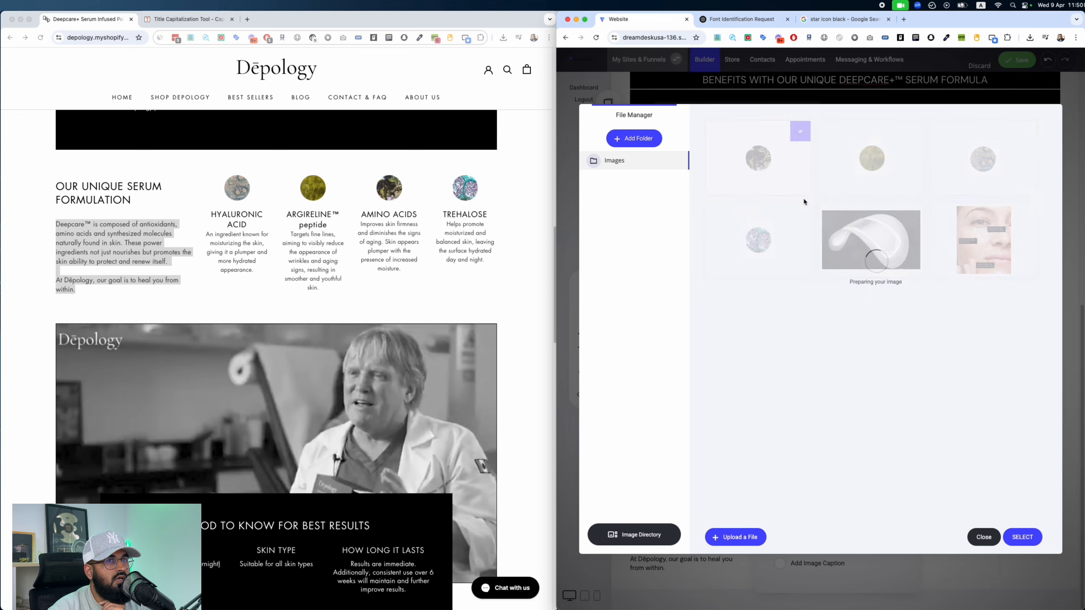
{"action": "left_click", "coordinate": [838, 172]}
{"action": "left_click", "coordinate": [1031, 504]}
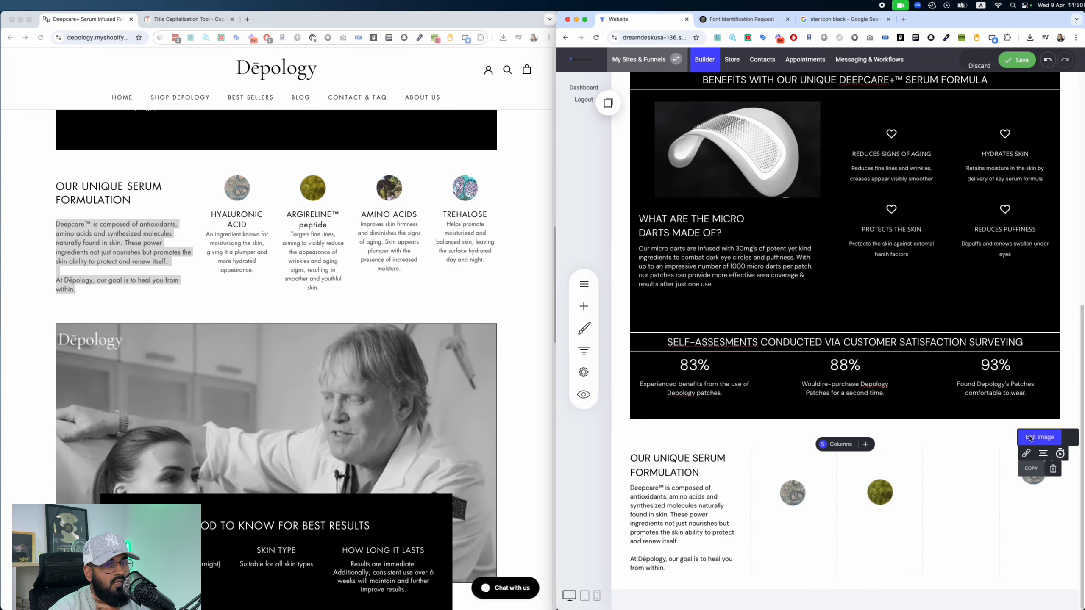
Step: Replace the fifth column's image in the serum block with the blue-and-pink trehalose image
{"action": "left_click", "coordinate": [1030, 437]}
{"action": "left_click", "coordinate": [930, 423]}
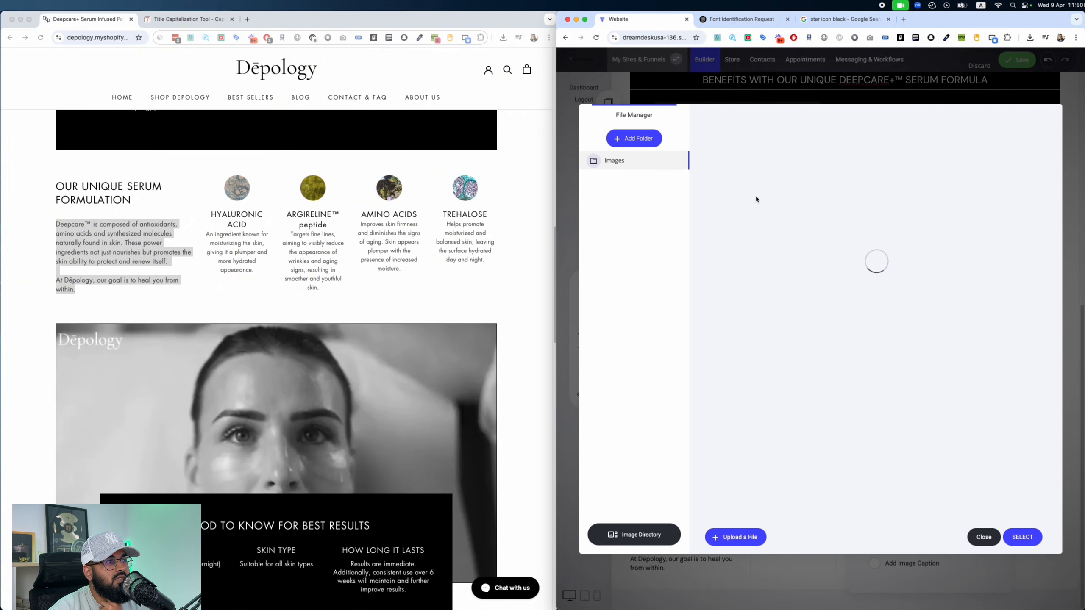
{"action": "double_click", "coordinate": [765, 239]}
{"action": "left_click", "coordinate": [798, 499]}
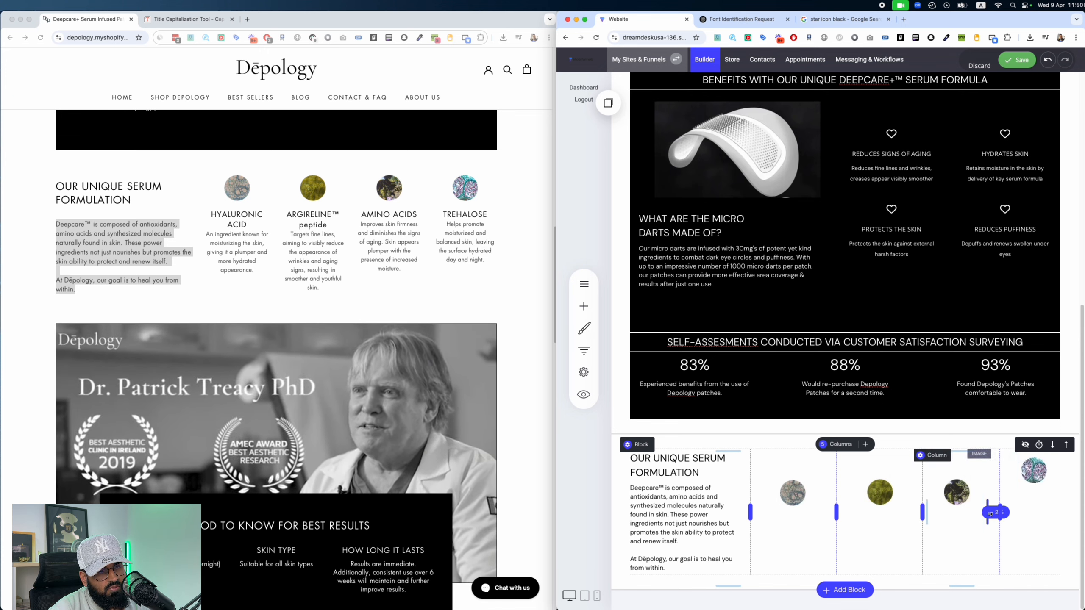
Step: Even out the widths of the serum block's four ingredient columns, giving the third and fourth about 18% each
{"action": "left_click_drag", "start_coordinate": [1000, 513], "coordinate": [987, 514]}
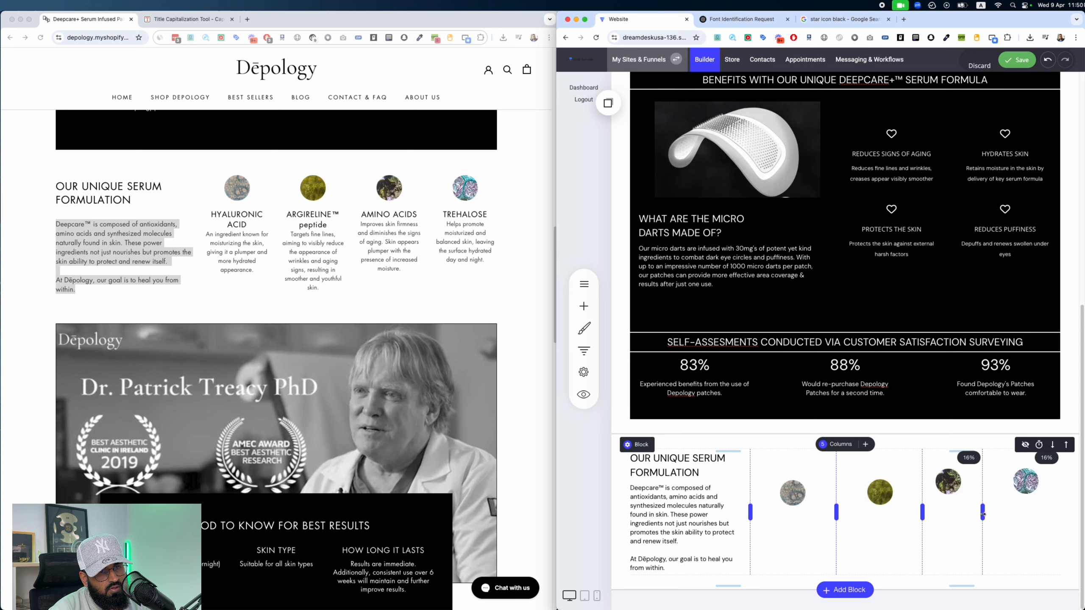
{"action": "left_click_drag", "start_coordinate": [921, 518], "coordinate": [913, 518]}
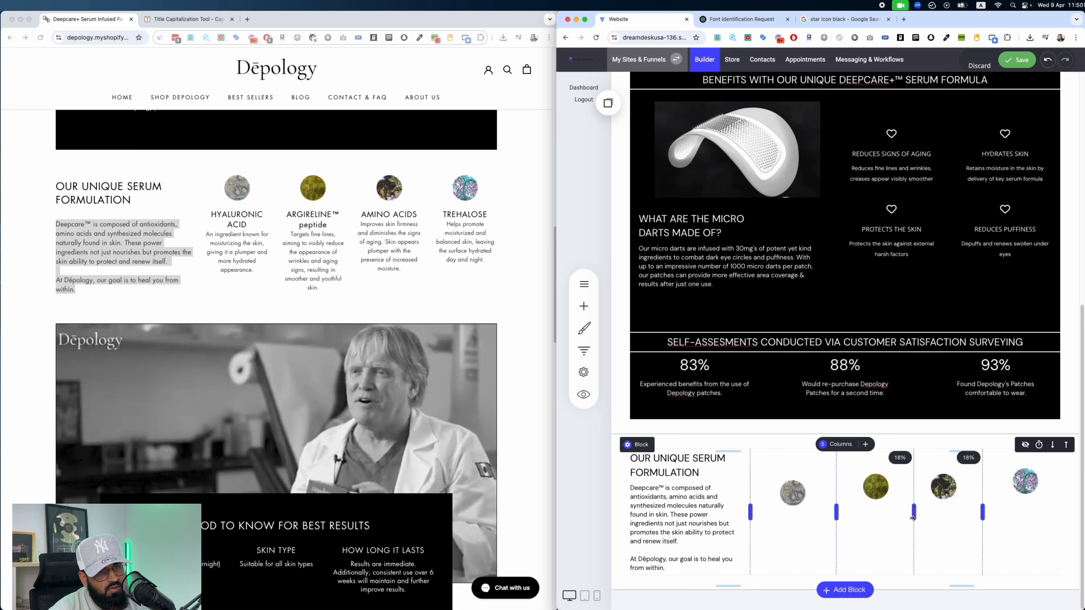
{"action": "left_click_drag", "start_coordinate": [836, 517], "coordinate": [833, 518]}
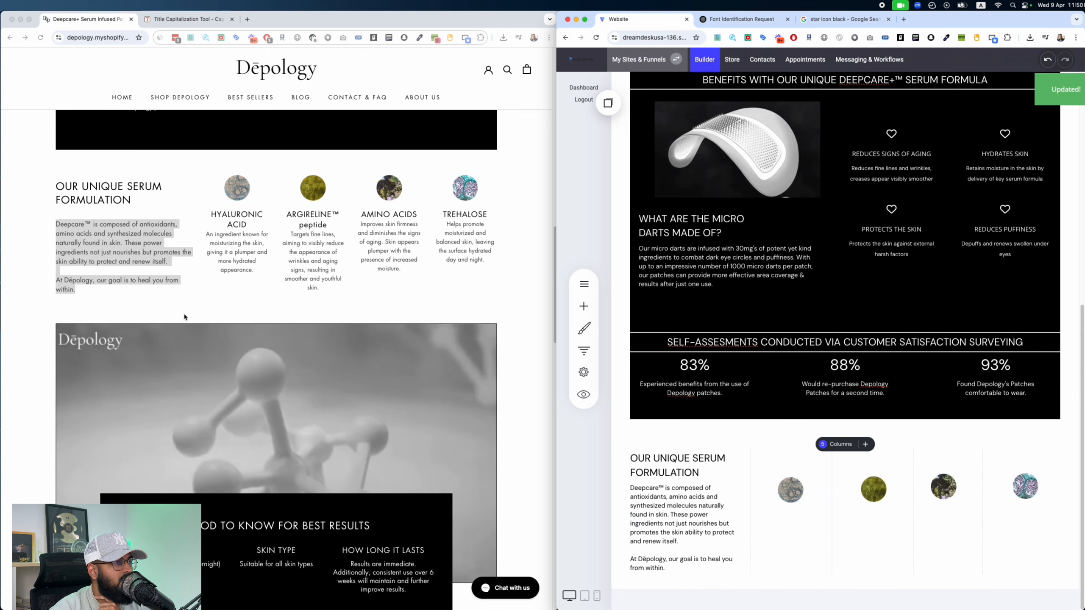
Step: Copy the first column's heading and description text elements into the second column, below the hyaluronic acid image
{"action": "left_click", "coordinate": [693, 435]}
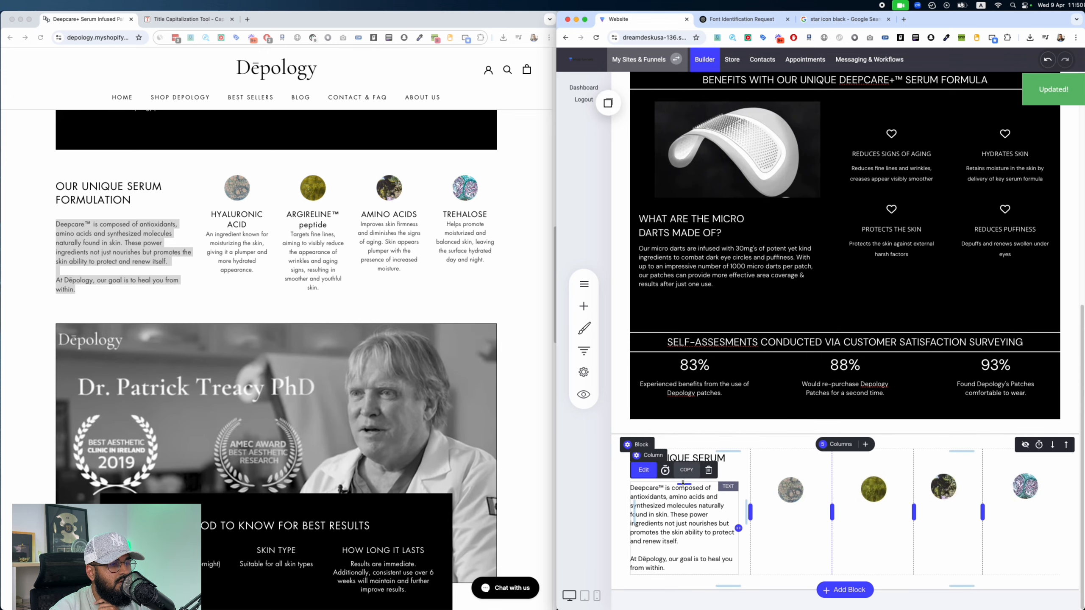
{"action": "left_click", "coordinate": [605, 98]}
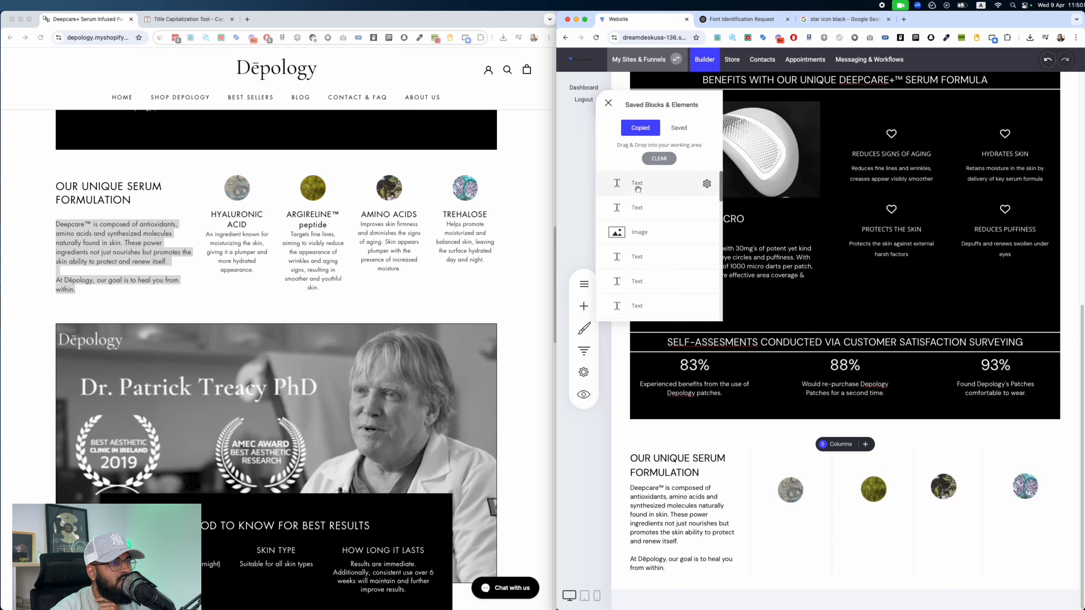
{"action": "left_click_drag", "start_coordinate": [637, 185], "coordinate": [798, 528]}
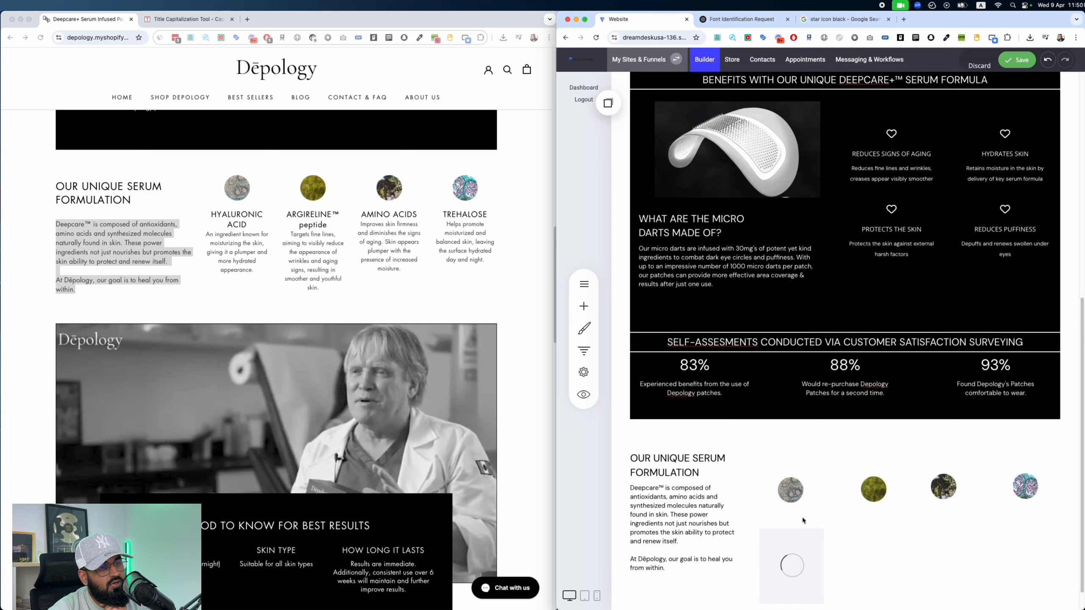
{"action": "left_click", "coordinate": [608, 102]}
{"action": "left_click_drag", "start_coordinate": [640, 209], "coordinate": [797, 560]}
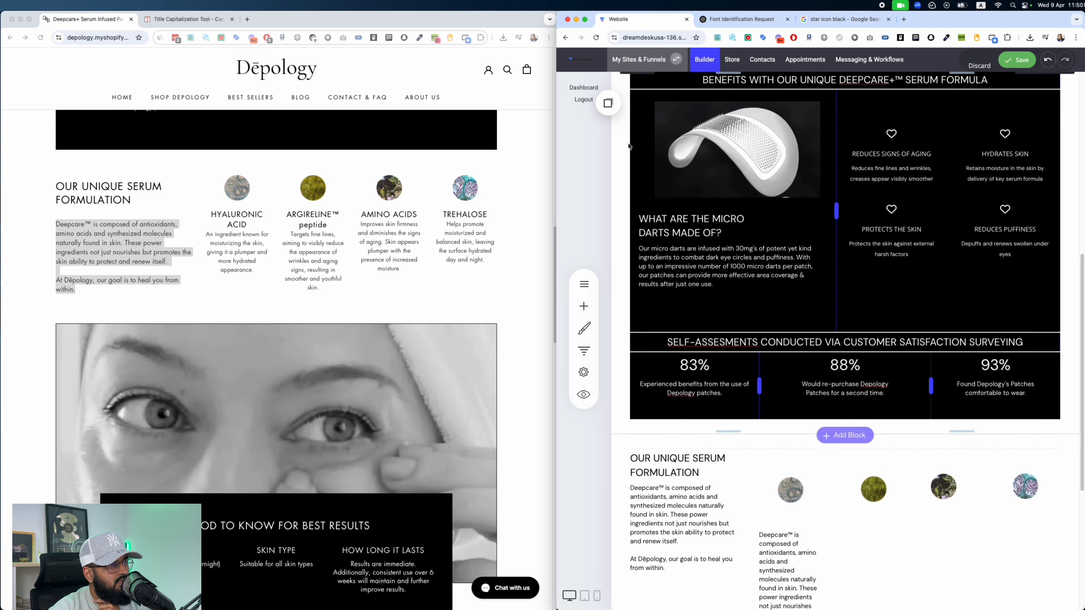
{"action": "left_click", "coordinate": [607, 102]}
{"action": "left_click_drag", "start_coordinate": [643, 205], "coordinate": [803, 538]}
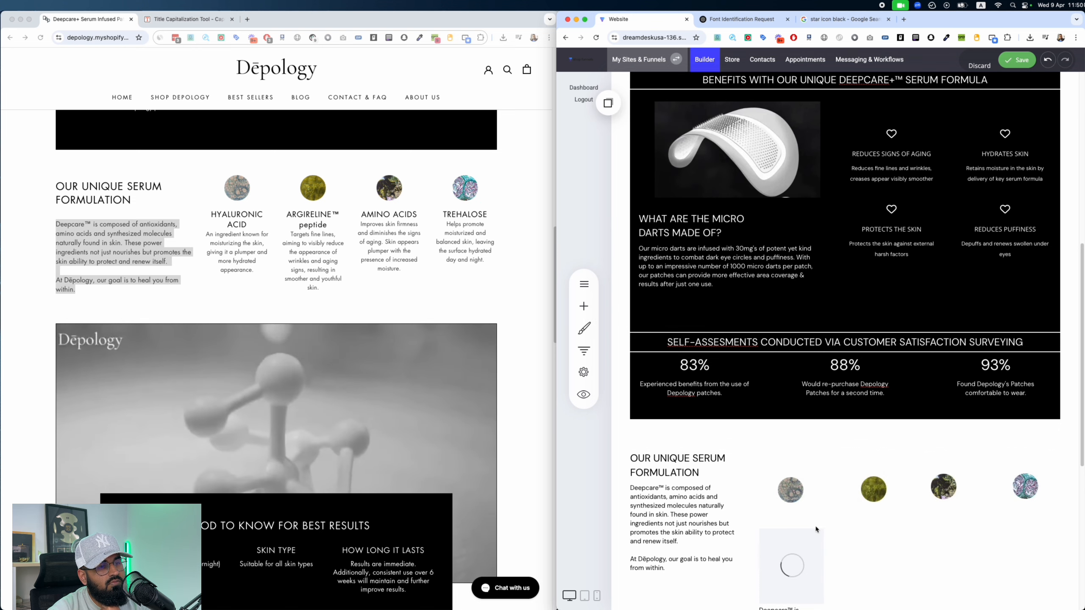
Step: Delete the duplicate description from the second column and reduce the height of the hyaluronic acid image element
{"action": "scroll", "coordinate": [817, 528], "scroll_direction": "down", "scroll_amount": 1}
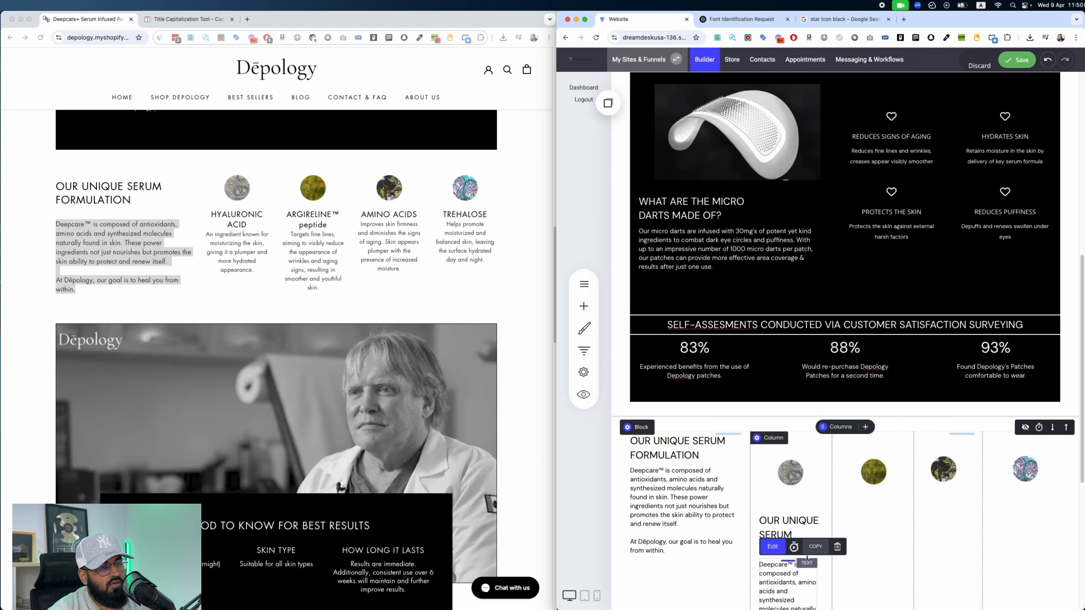
{"action": "left_click", "coordinate": [837, 547]}
{"action": "left_click", "coordinate": [849, 274]}
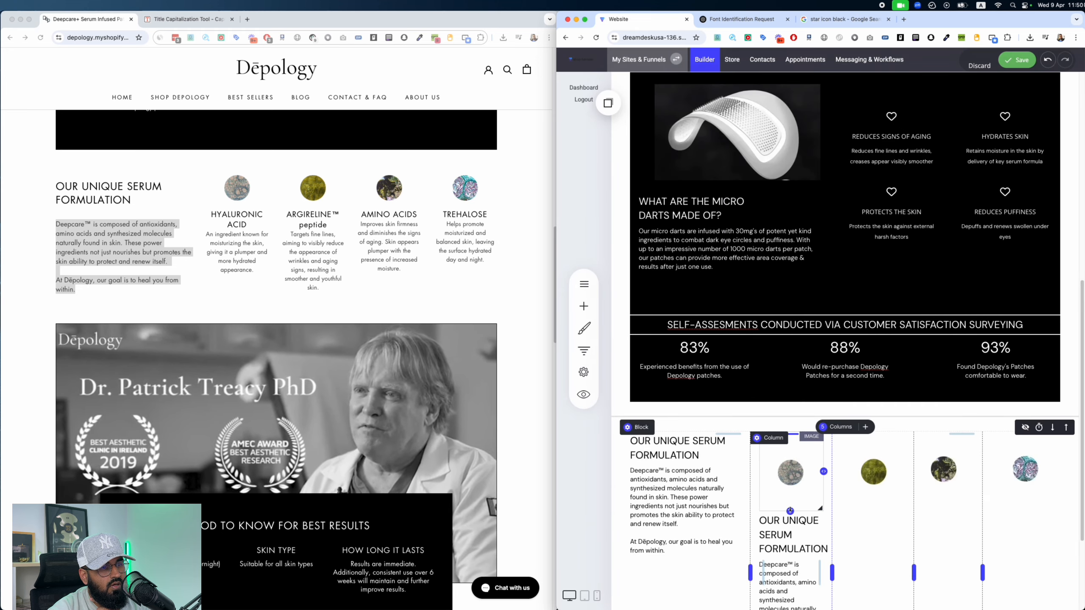
{"action": "left_click_drag", "start_coordinate": [790, 511], "coordinate": [790, 475]}
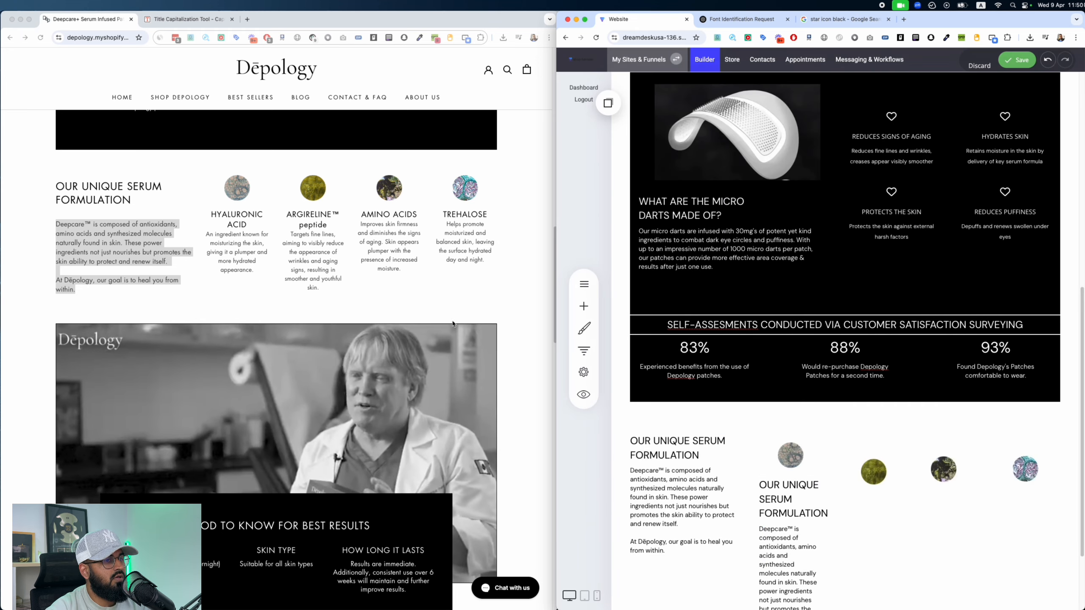
Step: Replace the second column's heading with "HYALURONIC ACID" from the reference page
{"action": "left_click_drag", "start_coordinate": [259, 225], "coordinate": [263, 226]}
{"action": "left_click", "coordinate": [263, 226]}
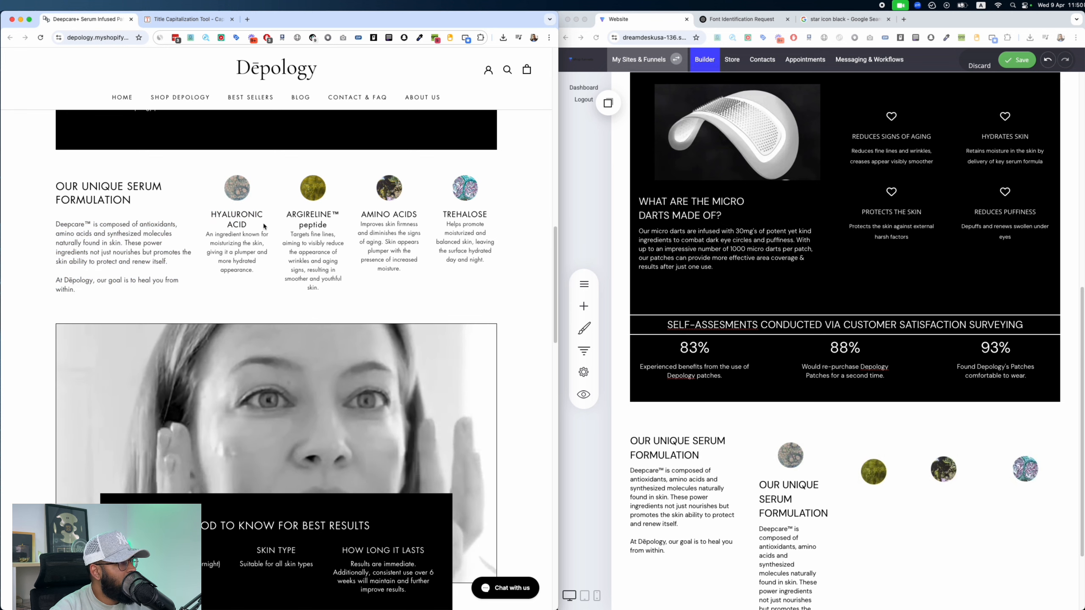
{"action": "left_click", "coordinate": [258, 228]}
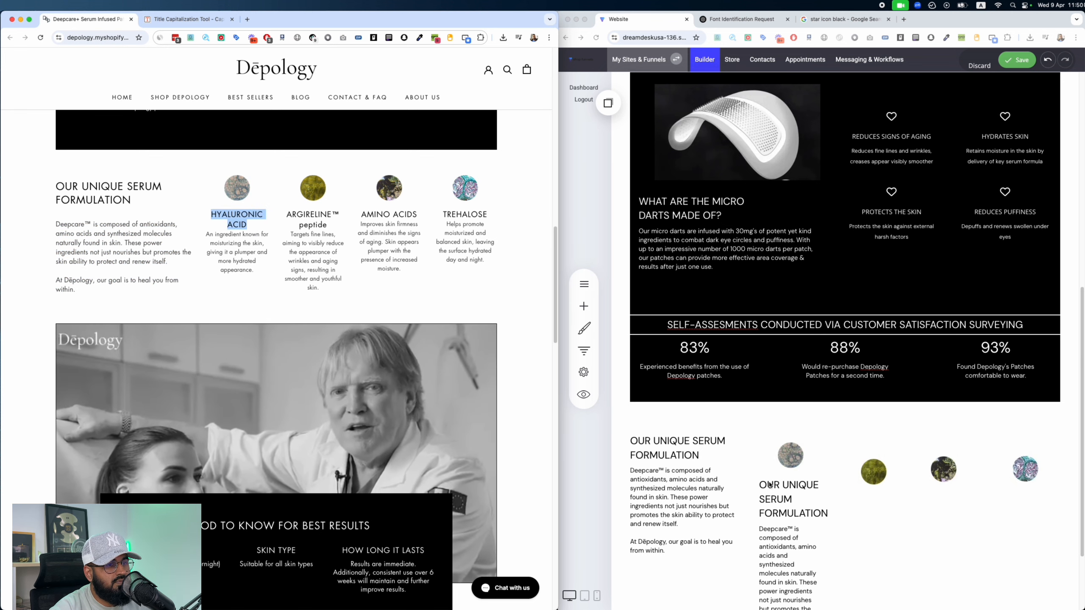
{"action": "left_click", "coordinate": [793, 489]}
{"action": "key", "text": "super+a"}
{"action": "type", "text": "HYALURONIC ACID"}
Step: Center the HYALURONIC ACID heading and set its font size to 20
{"action": "key", "text": "super+a"}
{"action": "left_click", "coordinate": [948, 464]}
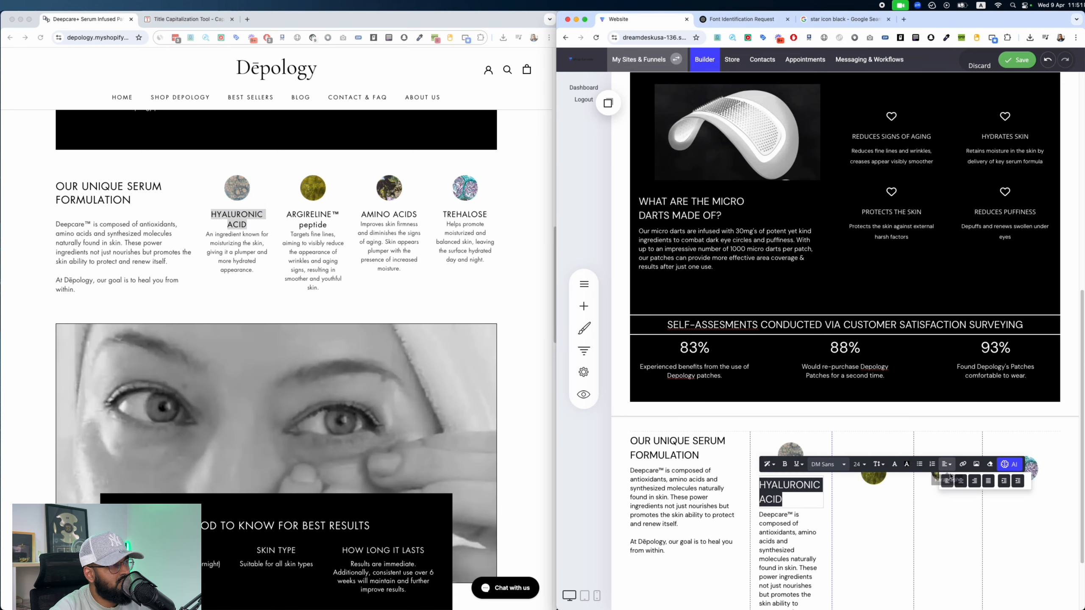
{"action": "left_click", "coordinate": [961, 481]}
{"action": "left_click", "coordinate": [859, 464]}
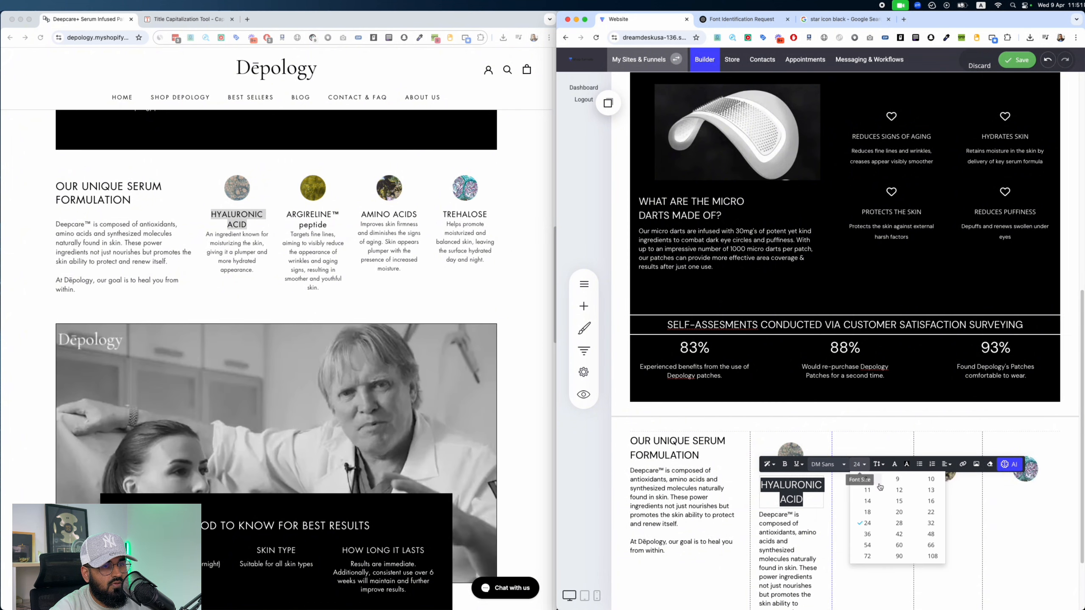
{"action": "left_click", "coordinate": [899, 513]}
Step: Replace the second column's description with the reference page's hyaluronic acid text, "An ingredient known for moisturizing the skin…", and center it
{"action": "left_click", "coordinate": [267, 278]}
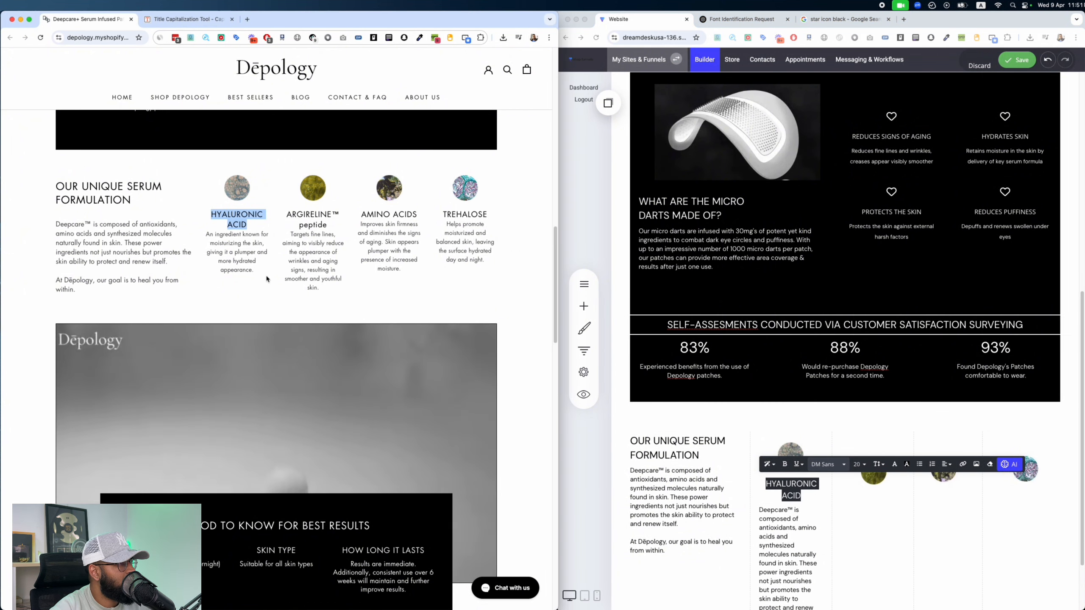
{"action": "left_click_drag", "start_coordinate": [267, 279], "coordinate": [210, 240]}
{"action": "left_click", "coordinate": [797, 516]}
{"action": "key", "text": "super+a"}
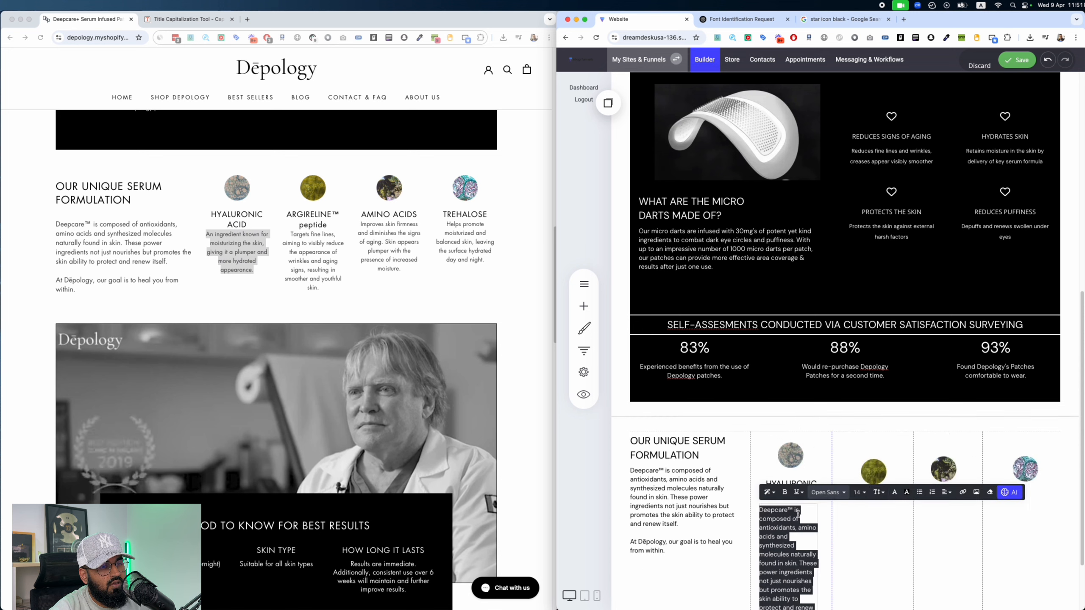
{"action": "type", "text": "An ingredient known for moisturizing the skin, giving it a plumper and more hydrated appearance."}
{"action": "key", "text": "super+a"}
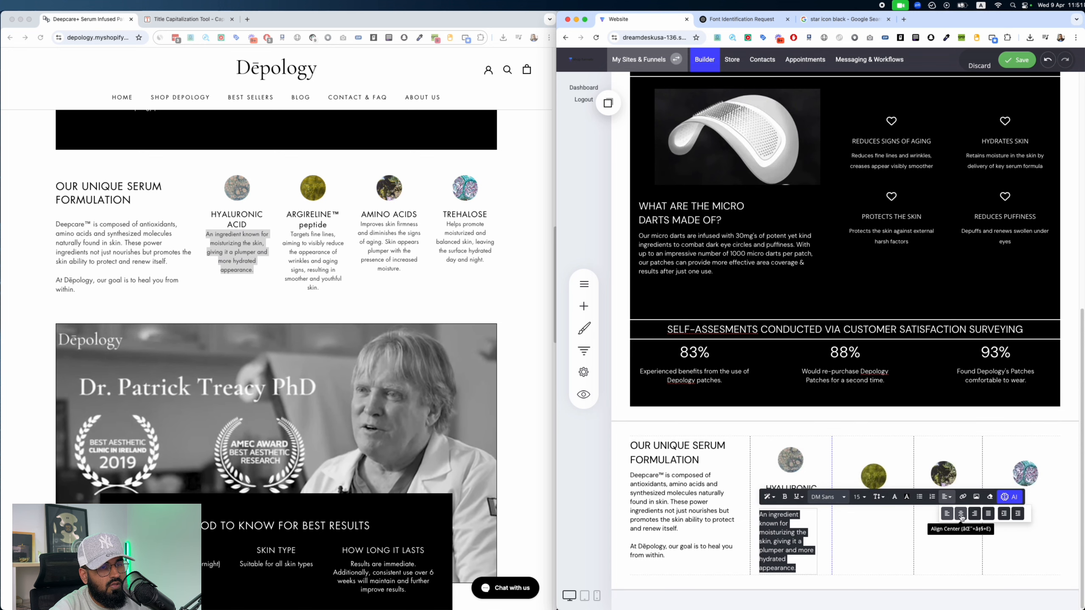
{"action": "left_click", "coordinate": [961, 514]}
Step: Shorten the third column's image element and copy the hyaluronic acid heading and description below it
{"action": "left_click_drag", "start_coordinate": [871, 515], "coordinate": [871, 504]}
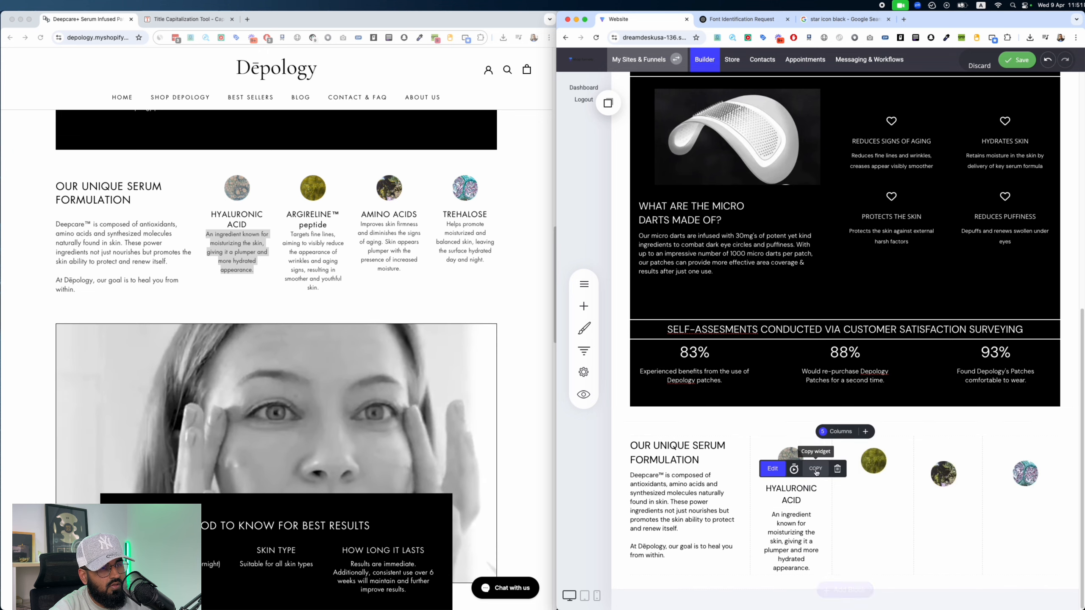
{"action": "mouse_move", "coordinate": [814, 513]}
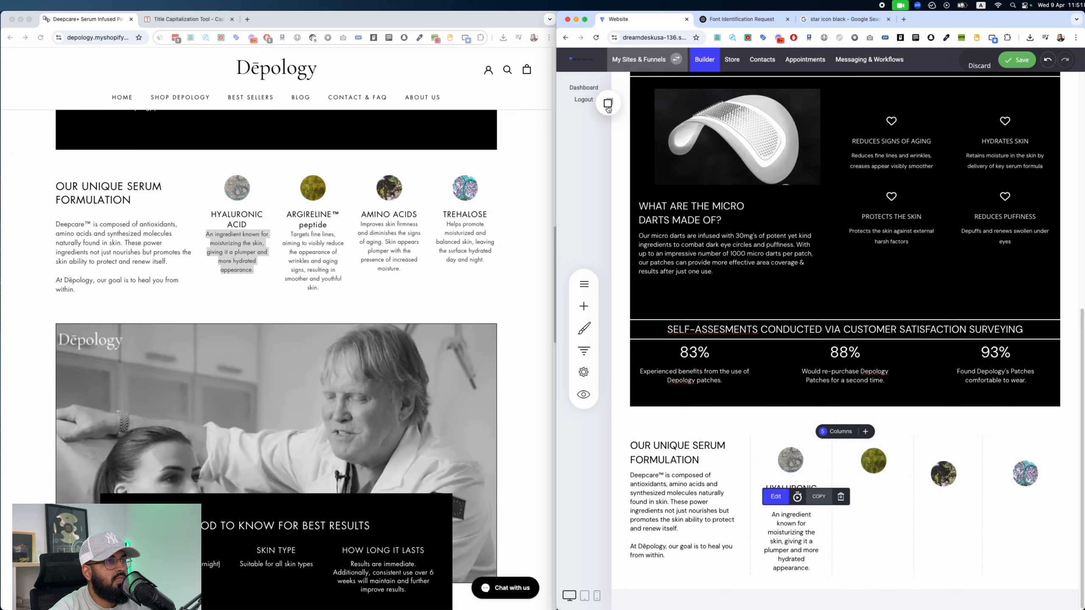
{"action": "left_click", "coordinate": [607, 106]}
{"action": "left_click_drag", "start_coordinate": [639, 184], "coordinate": [853, 473]}
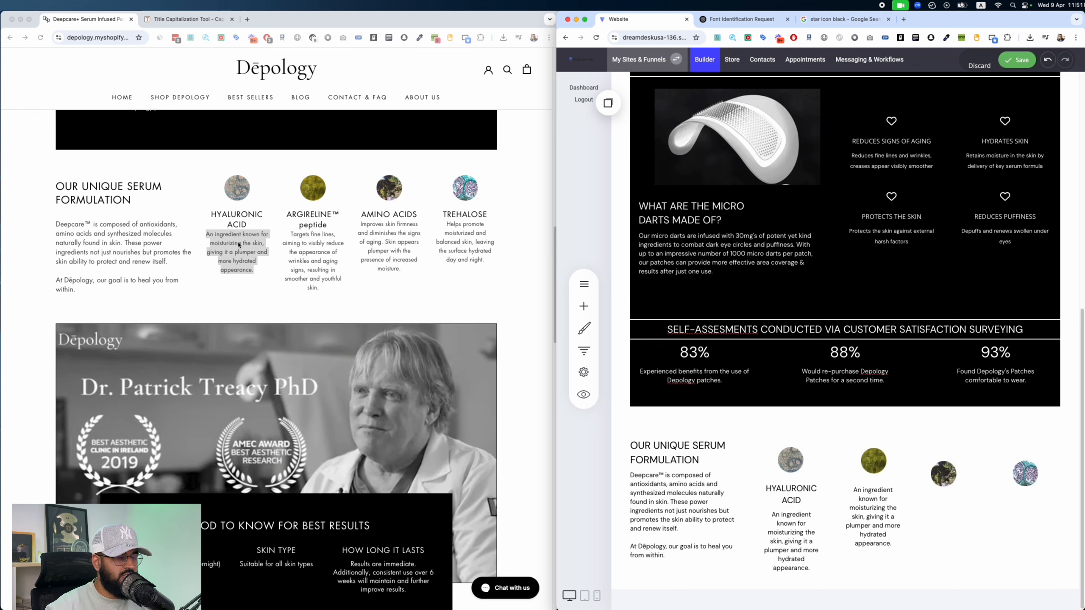
{"action": "left_click", "coordinate": [781, 499]}
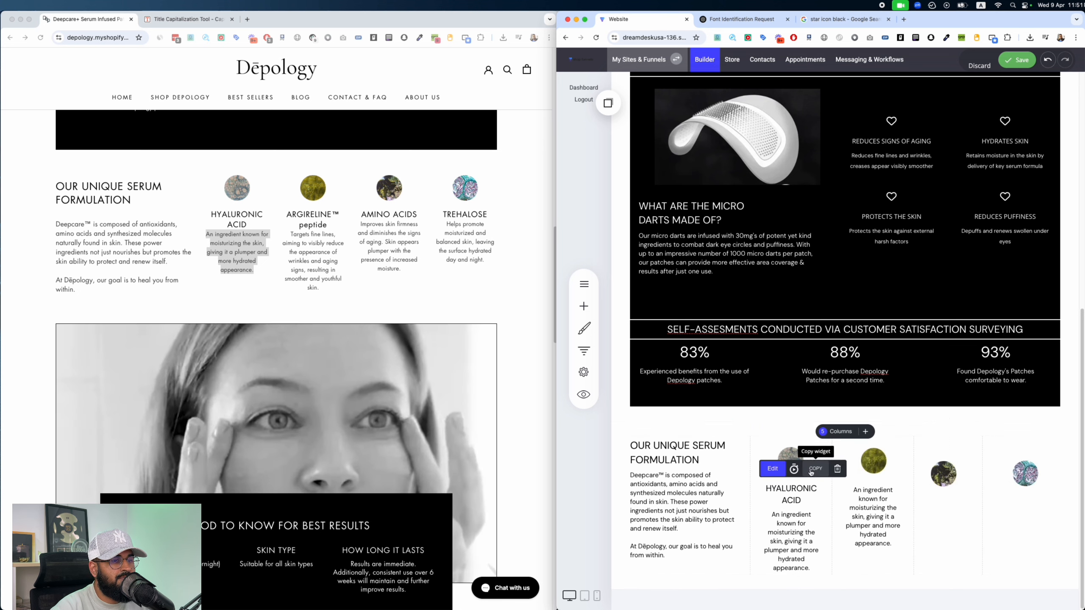
{"action": "left_click", "coordinate": [609, 104]}
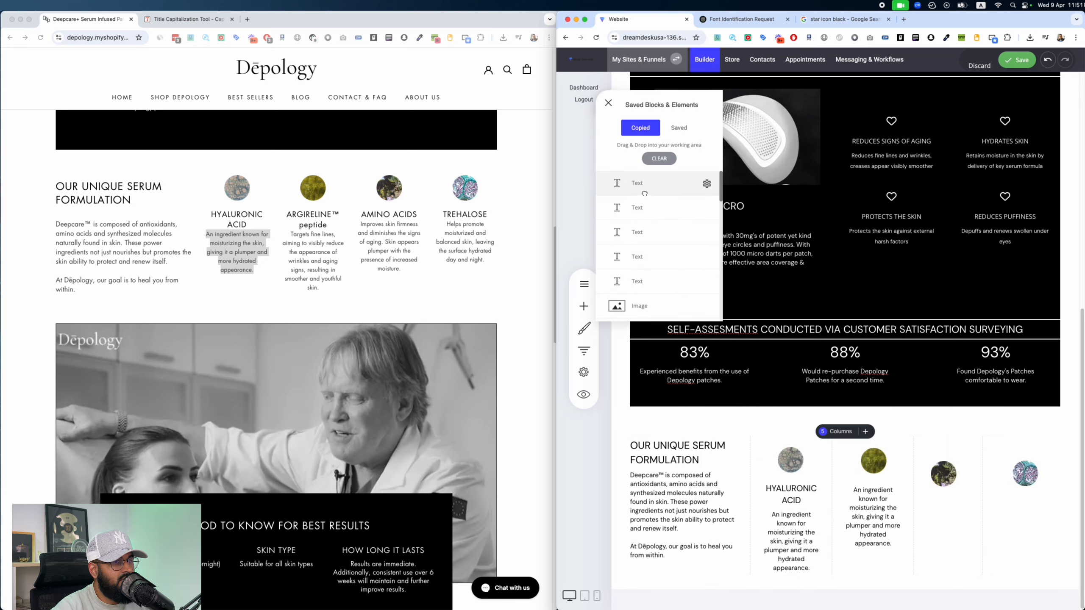
{"action": "left_click_drag", "start_coordinate": [627, 191], "coordinate": [866, 475]}
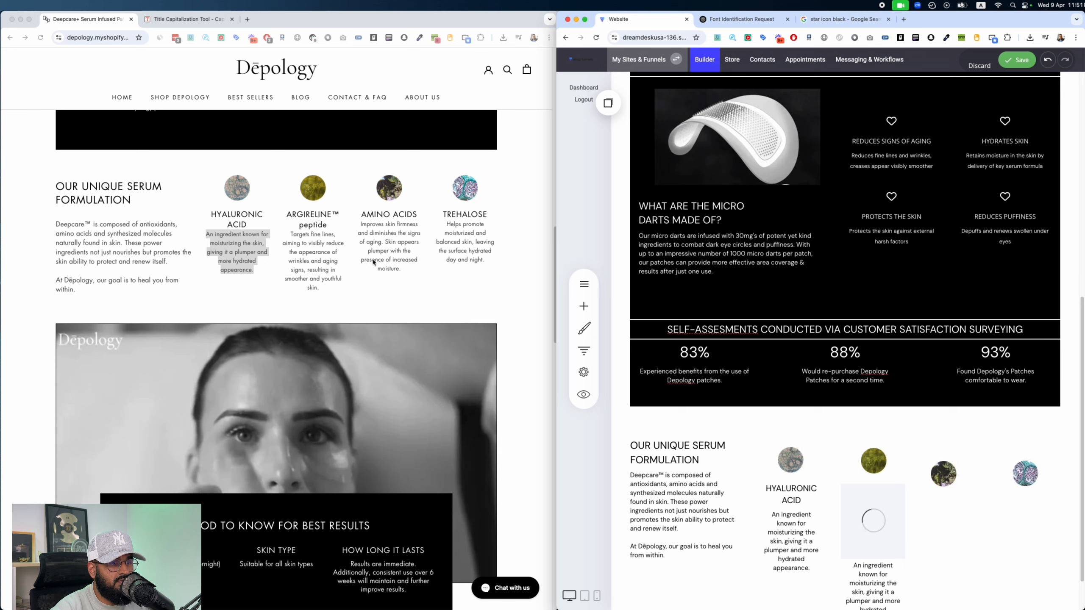
Step: Replace the third column's heading with "ARGIRELINE™ peptide" from the reference page
{"action": "left_click_drag", "start_coordinate": [328, 225], "coordinate": [277, 212]}
{"action": "key", "text": "super+c"}
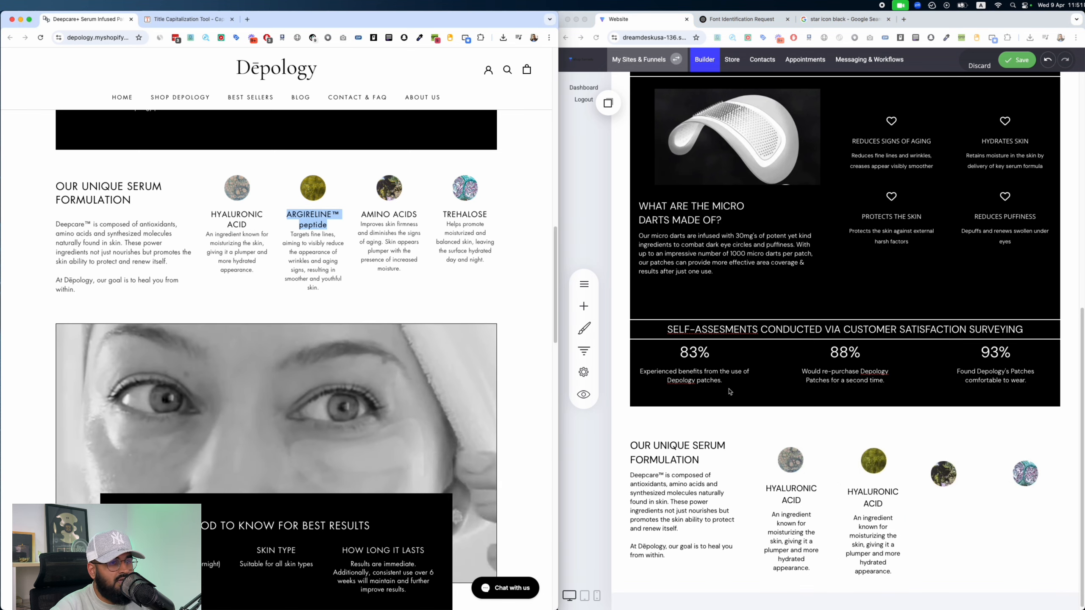
{"action": "left_click_drag", "start_coordinate": [888, 506], "coordinate": [847, 491]}
{"action": "key", "text": "super+v"}
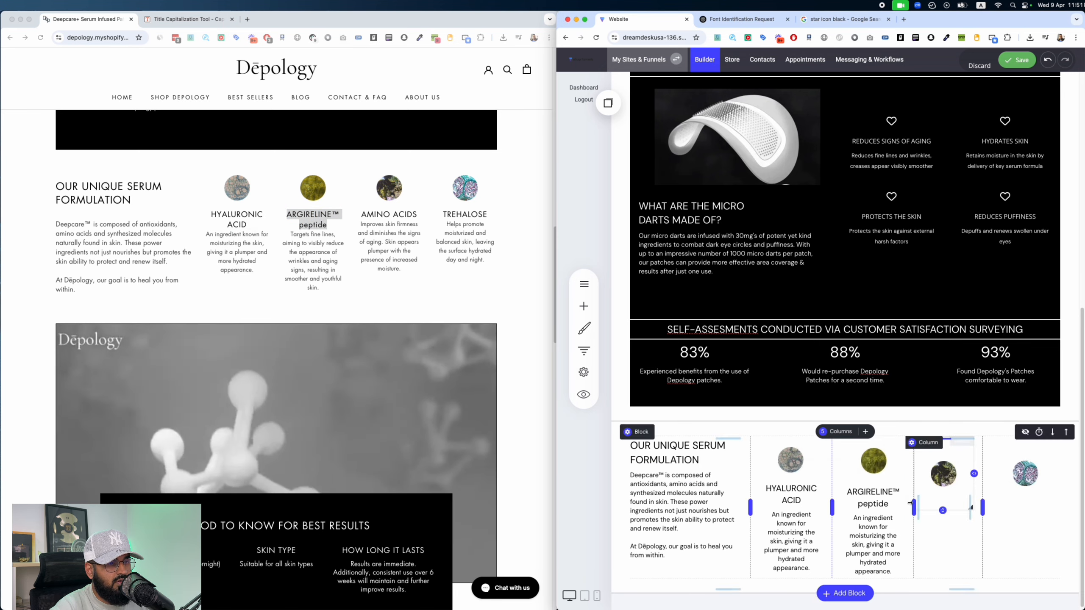
Step: Replace the third column's description with the reference page's Argireline text, and resize the image above it to 152 × 102 px
{"action": "left_click_drag", "start_coordinate": [321, 288], "coordinate": [281, 234]}
{"action": "key", "text": "super+c"}
{"action": "triple_click", "coordinate": [884, 518]}
{"action": "key", "text": "super+v"}
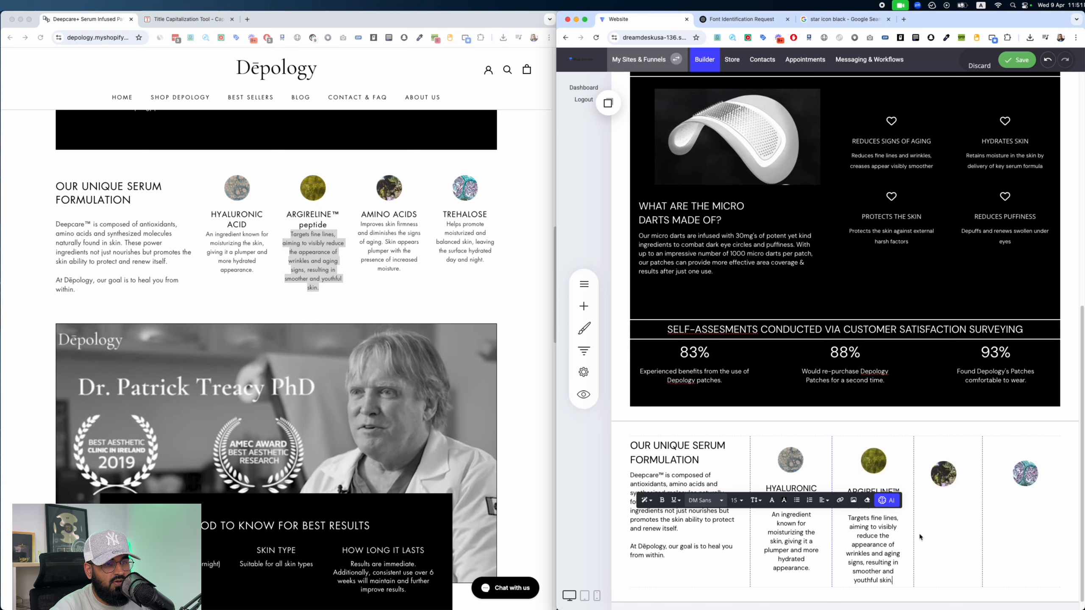
{"action": "left_click", "coordinate": [873, 469]}
{"action": "left_click_drag", "start_coordinate": [872, 484], "coordinate": [872, 480]}
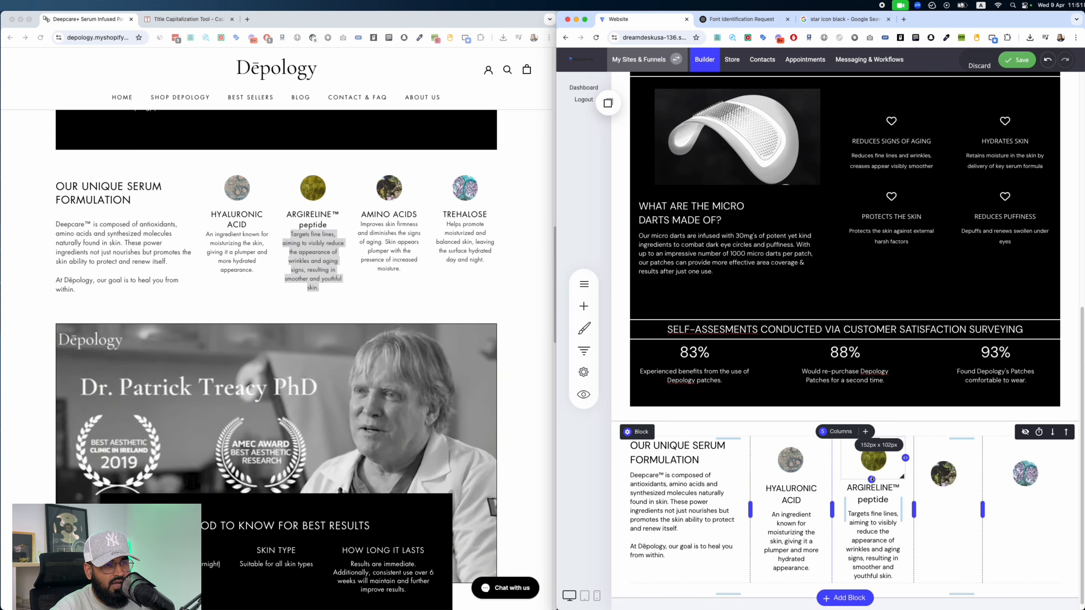
Step: Add the copied "ARGIRELINE™ peptide" heading and the hyaluronic acid description below the fourth column's image
{"action": "left_click", "coordinate": [608, 102]}
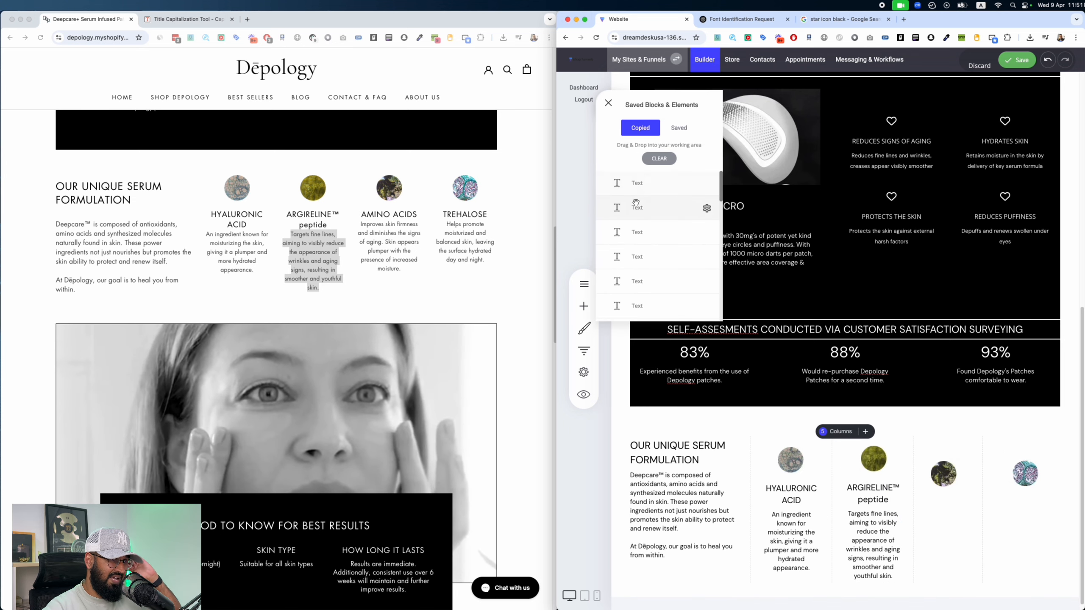
{"action": "left_click_drag", "start_coordinate": [637, 232], "coordinate": [942, 482]}
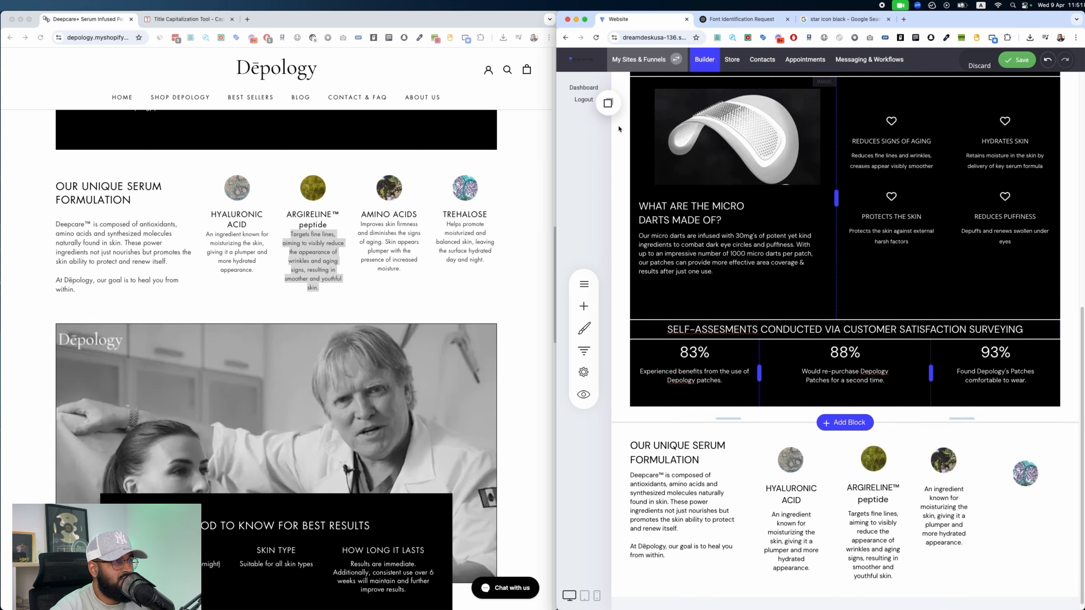
{"action": "left_click", "coordinate": [608, 103]}
{"action": "left_click_drag", "start_coordinate": [643, 195], "coordinate": [889, 443]}
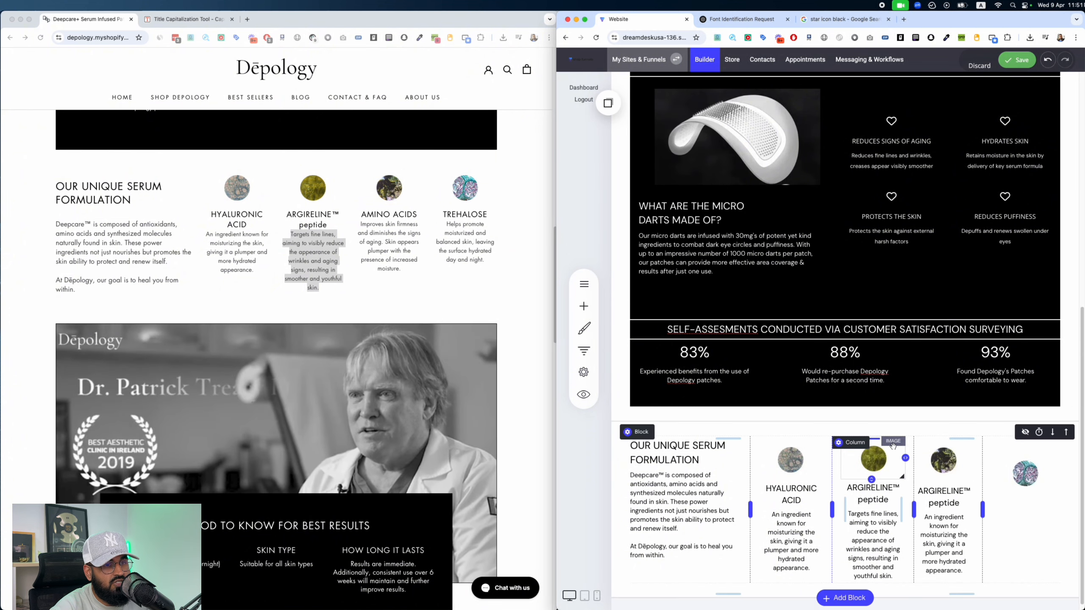
Step: Replace the fourth column's heading with "AMINO ACIDS" from the reference page
{"action": "left_click_drag", "start_coordinate": [418, 216], "coordinate": [368, 217]}
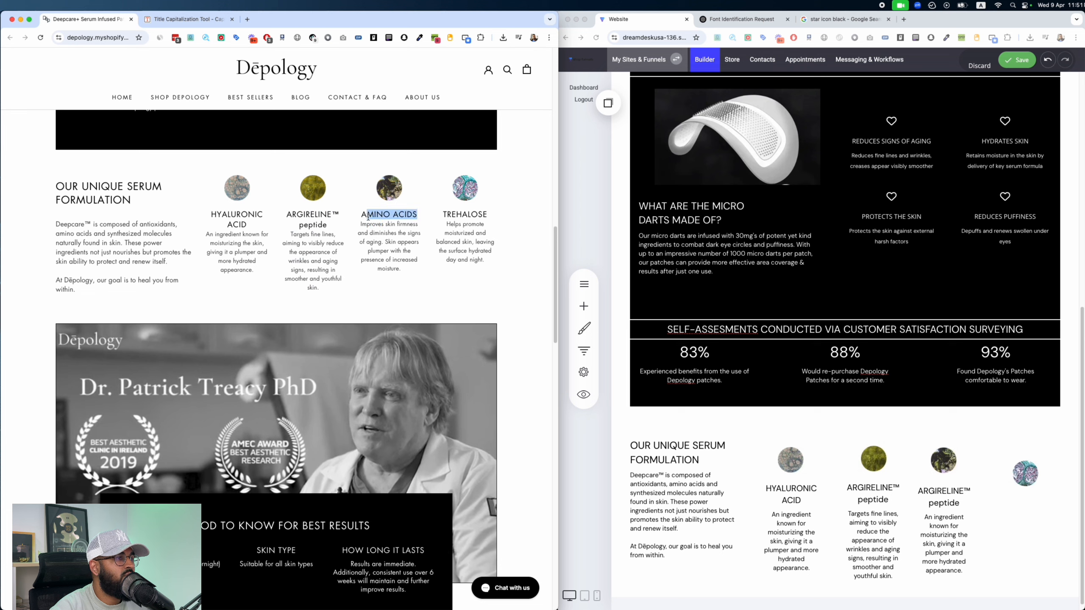
{"action": "left_click", "coordinate": [947, 501]}
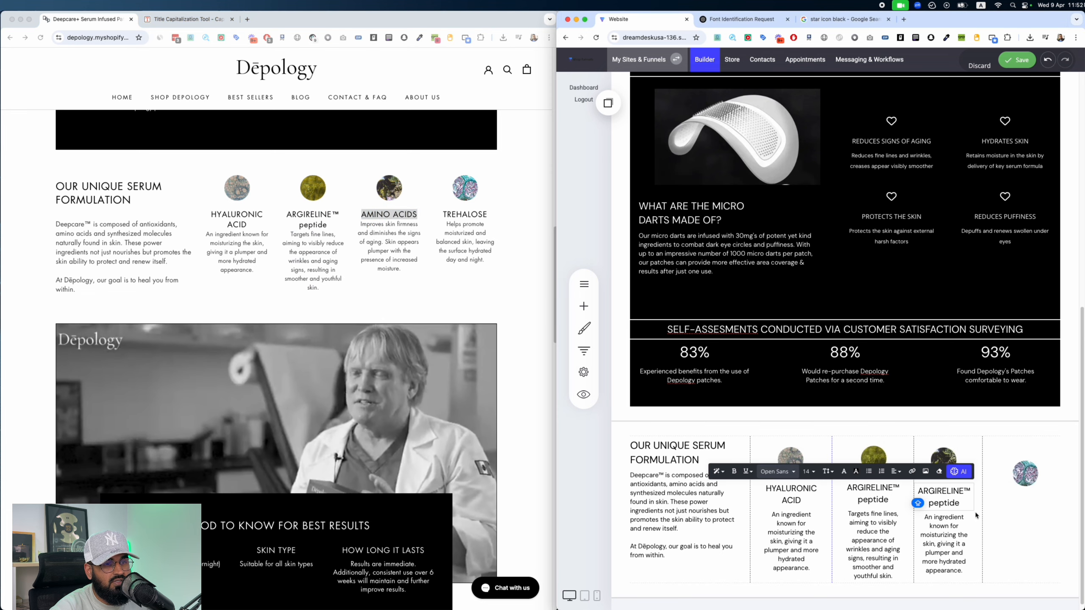
{"action": "key", "text": "super+a"}
{"action": "key", "text": "super+v"}
Step: Replace the fourth column's description with the reference page's amino acids text, "Improves skin firmness and diminishes the signs of aging…"
{"action": "left_click", "coordinate": [400, 267]}
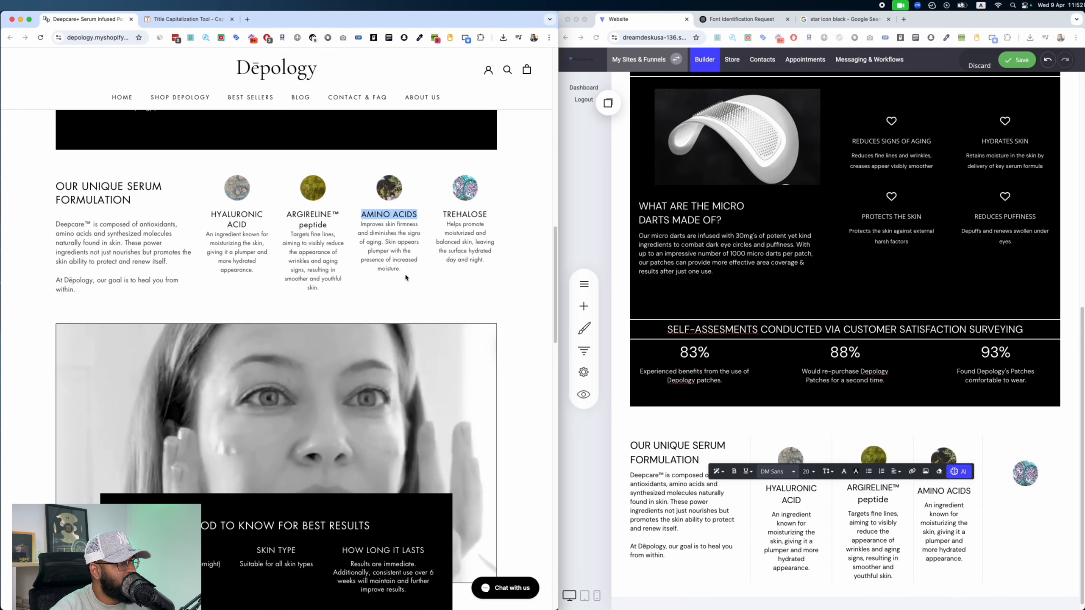
{"action": "left_click_drag", "start_coordinate": [359, 231], "coordinate": [360, 223]}
{"action": "key", "text": "super+c"}
{"action": "left_click", "coordinate": [944, 532]}
{"action": "key", "text": "super+a"}
{"action": "key", "text": "super+v"}
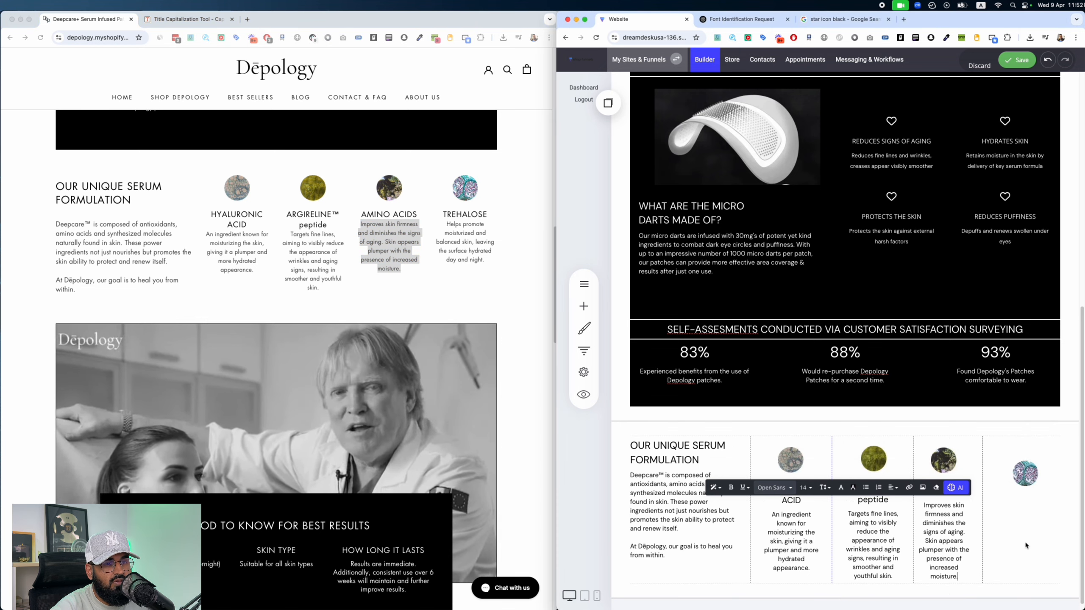
Step: Shorten the fifth column's image element to 142 × 111 px
{"action": "left_click", "coordinate": [1031, 475]}
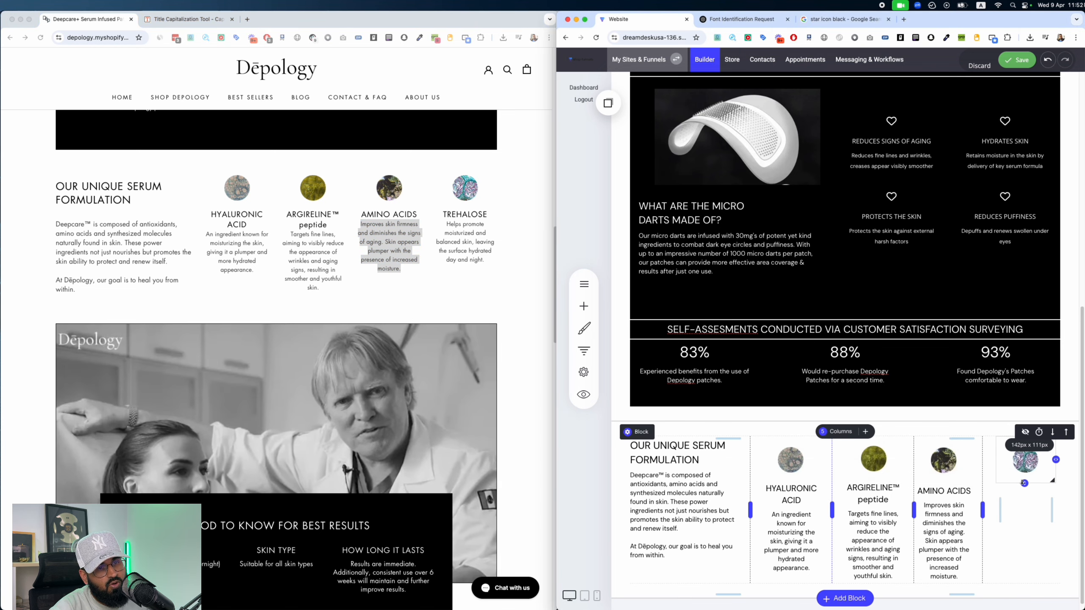
Step: Copy the AMINO ACIDS heading and place the copy in the last ingredient column beneath its image
{"action": "left_click", "coordinate": [950, 495]}
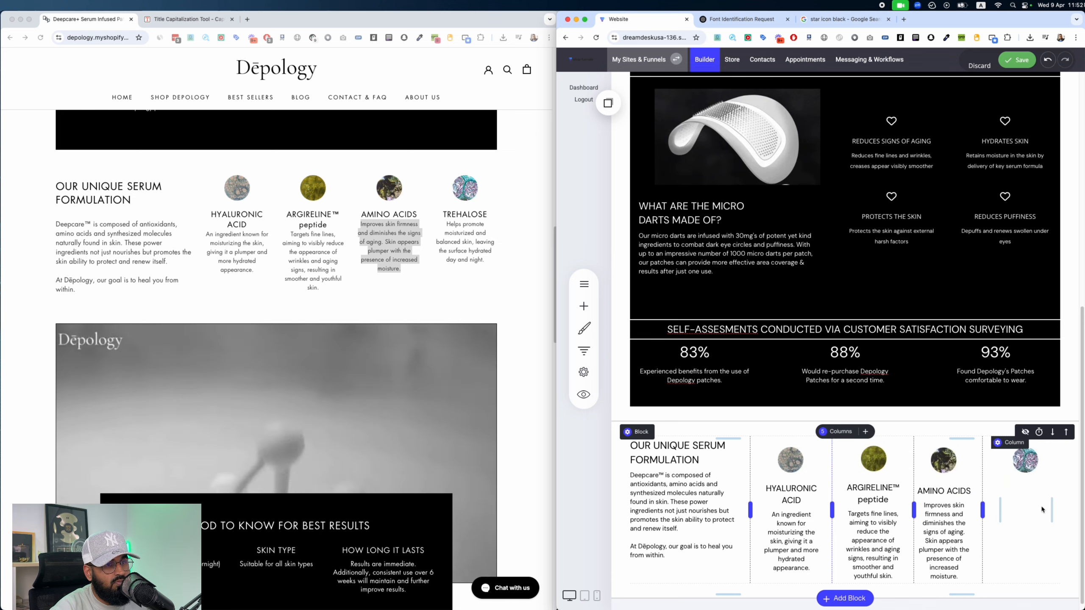
{"action": "left_click", "coordinate": [945, 492]}
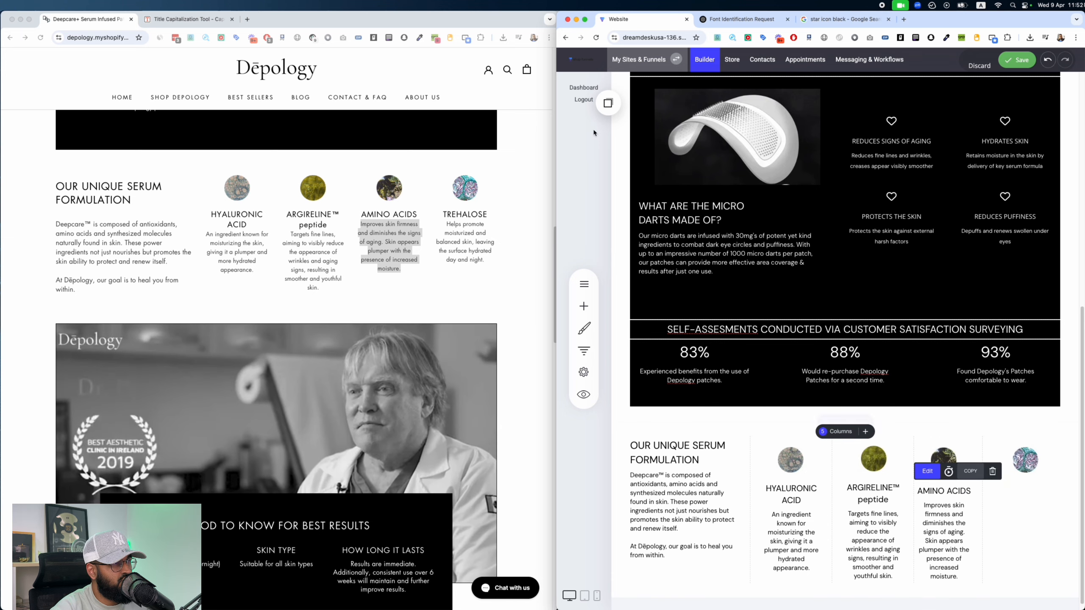
{"action": "left_click", "coordinate": [608, 103]}
{"action": "left_click_drag", "start_coordinate": [641, 183], "coordinate": [1010, 485]}
{"action": "left_click_drag", "start_coordinate": [940, 551], "coordinate": [1009, 533]}
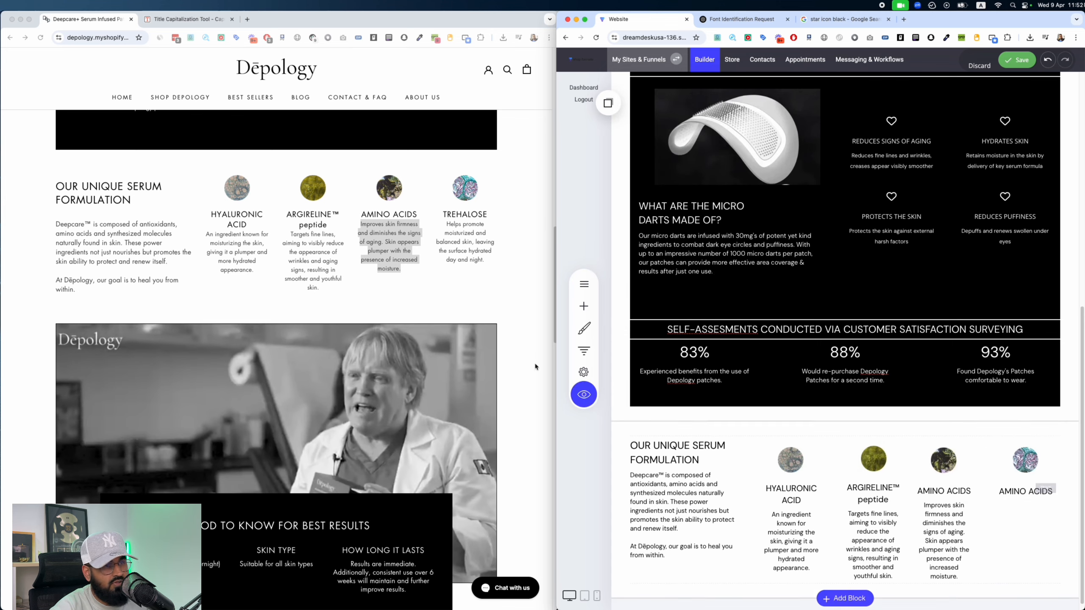
Step: Replace the copied heading's text with TREHALOSE taken from the reference site
{"action": "left_click", "coordinate": [473, 220]}
{"action": "left_click_drag", "start_coordinate": [450, 213], "coordinate": [442, 214]}
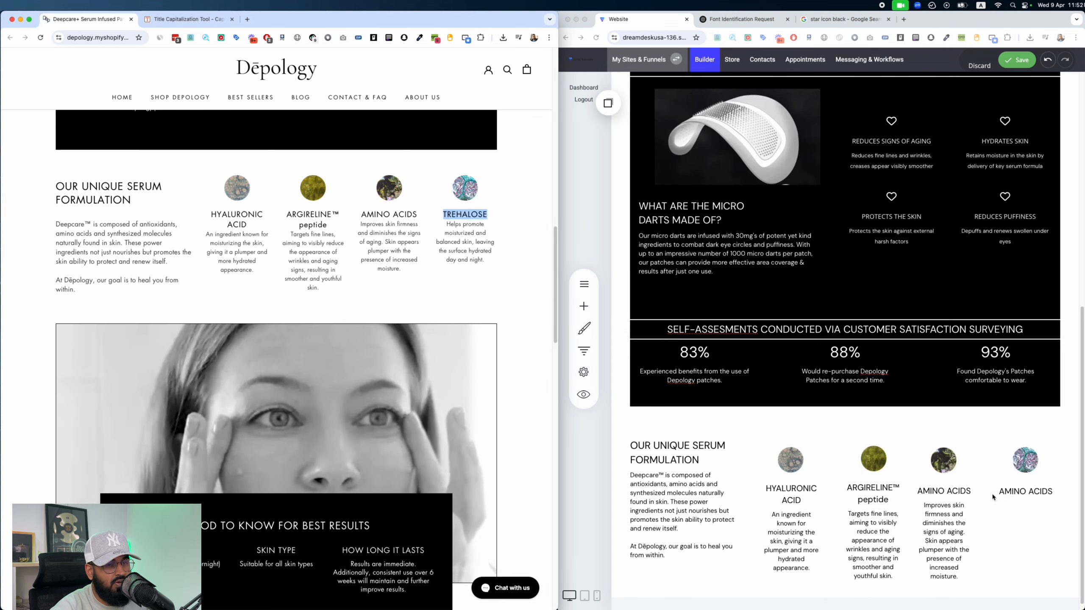
{"action": "triple_click", "coordinate": [1025, 492]}
{"action": "key", "text": "super+v"}
Step: Copy the AMINO ACIDS description and place the copy under the TREHALOSE heading
{"action": "left_click", "coordinate": [921, 528]}
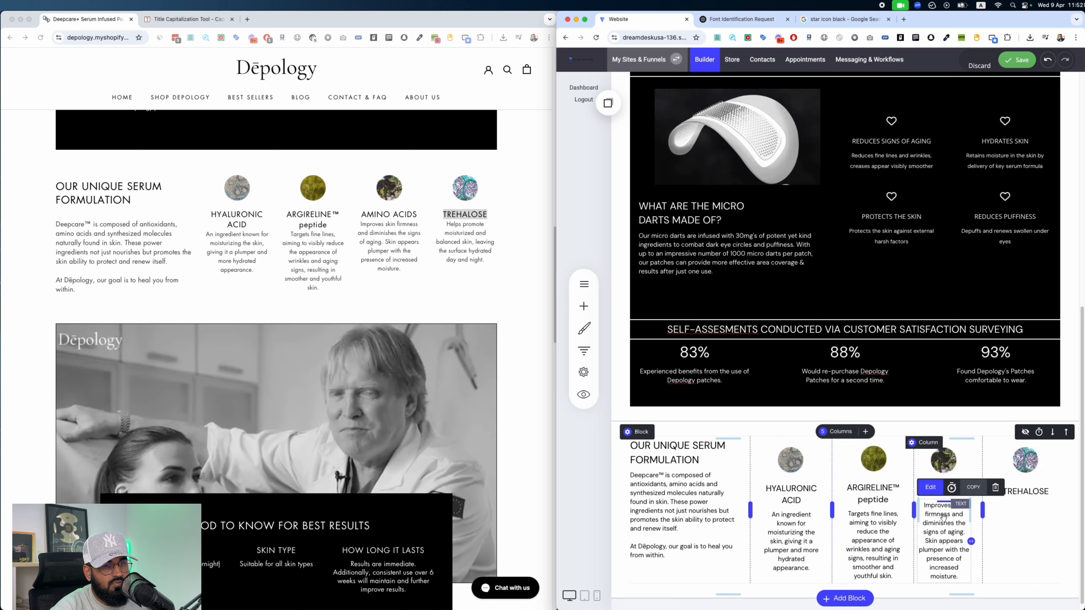
{"action": "left_click", "coordinate": [973, 487]}
{"action": "left_click", "coordinate": [608, 102]}
{"action": "left_click_drag", "start_coordinate": [628, 257], "coordinate": [1024, 493]}
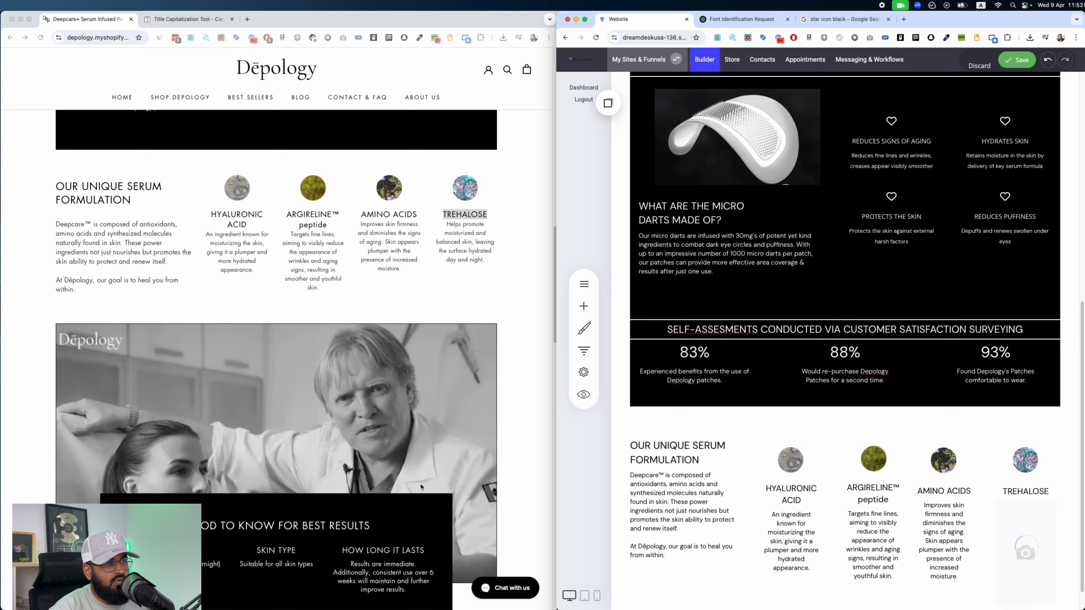
Step: Replace the copied description with the reference site's Trehalose text, "Helps promote moisturized and balanced skin, leaving the surface hydrated day and night."
{"action": "left_click_drag", "start_coordinate": [485, 261], "coordinate": [440, 226]}
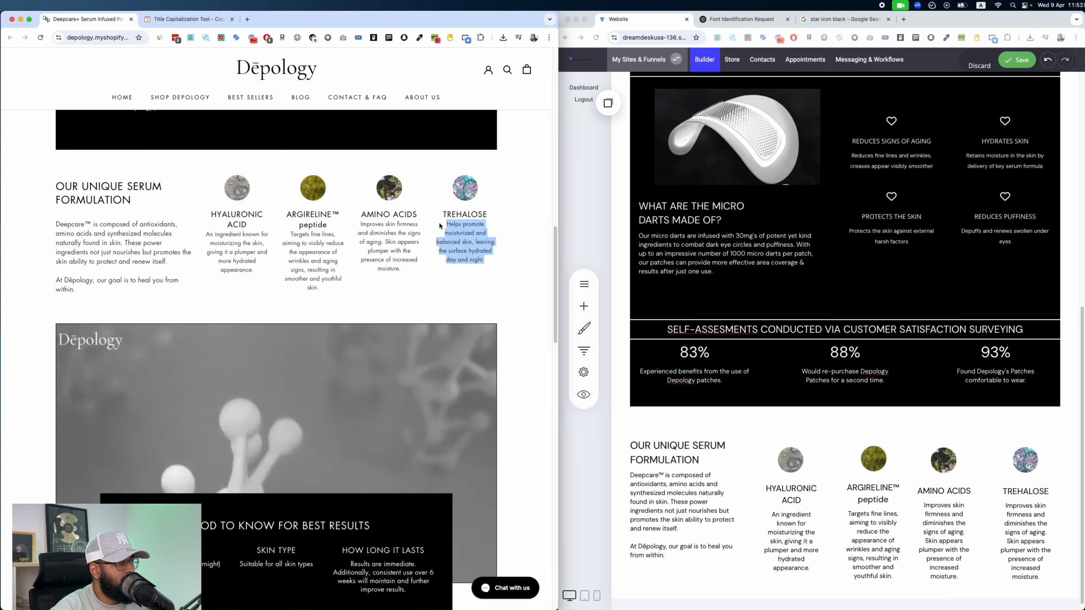
{"action": "left_click", "coordinate": [1029, 525]}
{"action": "left_click", "coordinate": [1016, 578]}
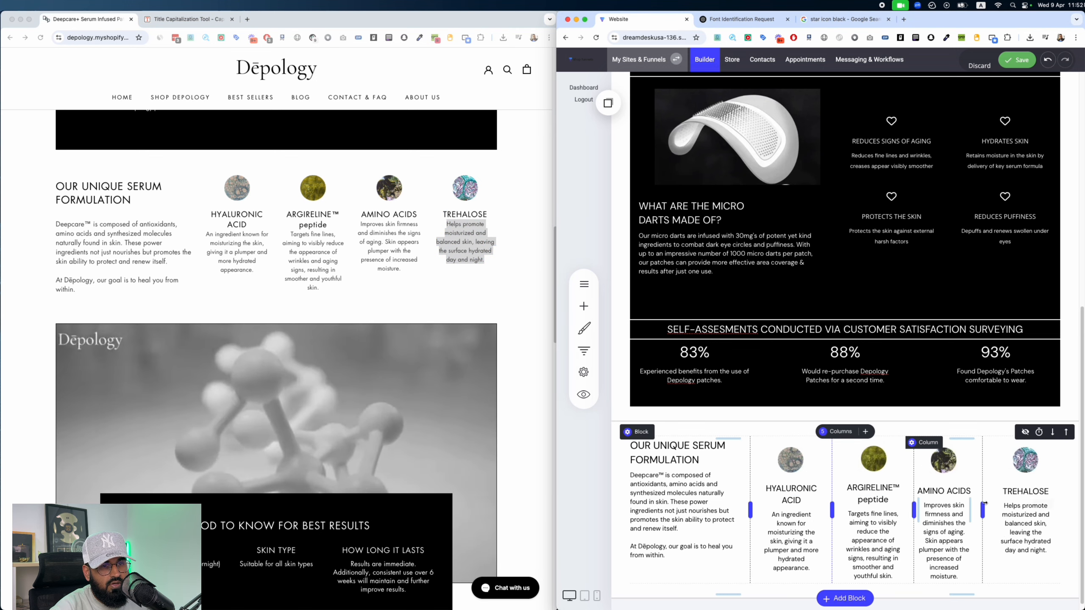
Step: Shift the column dividers on both sides of the AMINO ACIDS column slightly toward TREHALOSE, and save the page
{"action": "left_click_drag", "start_coordinate": [982, 509], "coordinate": [986, 510]}
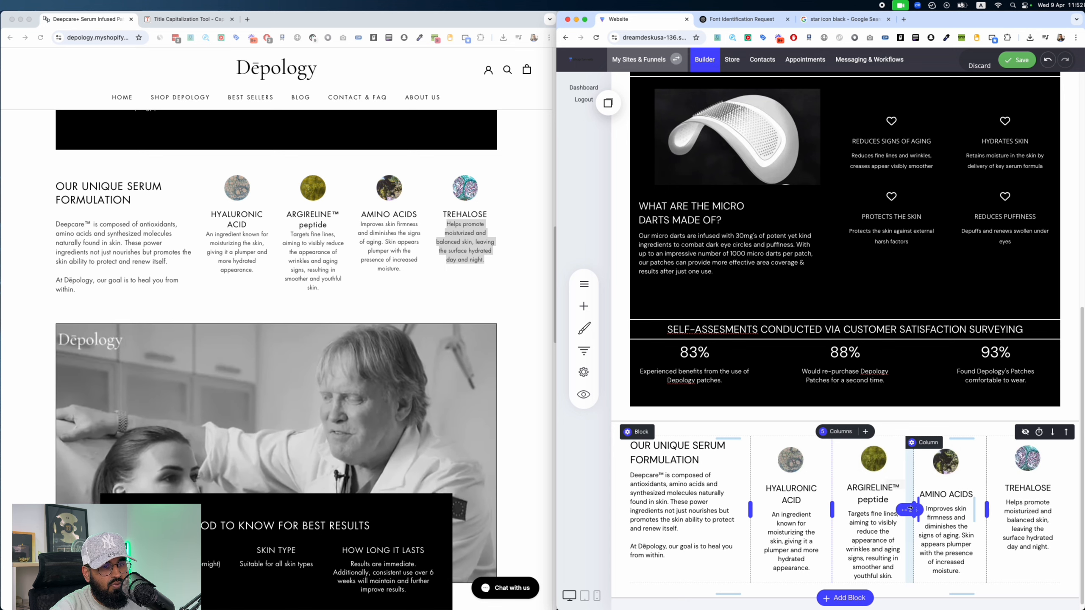
{"action": "left_click_drag", "start_coordinate": [914, 510], "coordinate": [918, 510]}
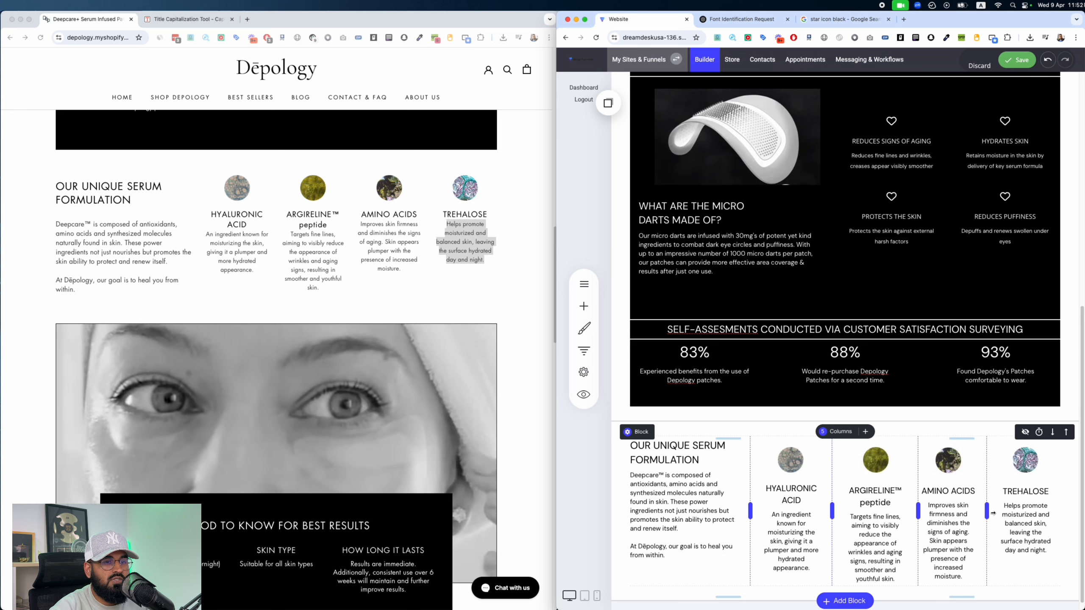
{"action": "left_click", "coordinate": [1027, 60]}
{"action": "scroll", "coordinate": [399, 310], "scroll_direction": "down", "scroll_amount": 4}
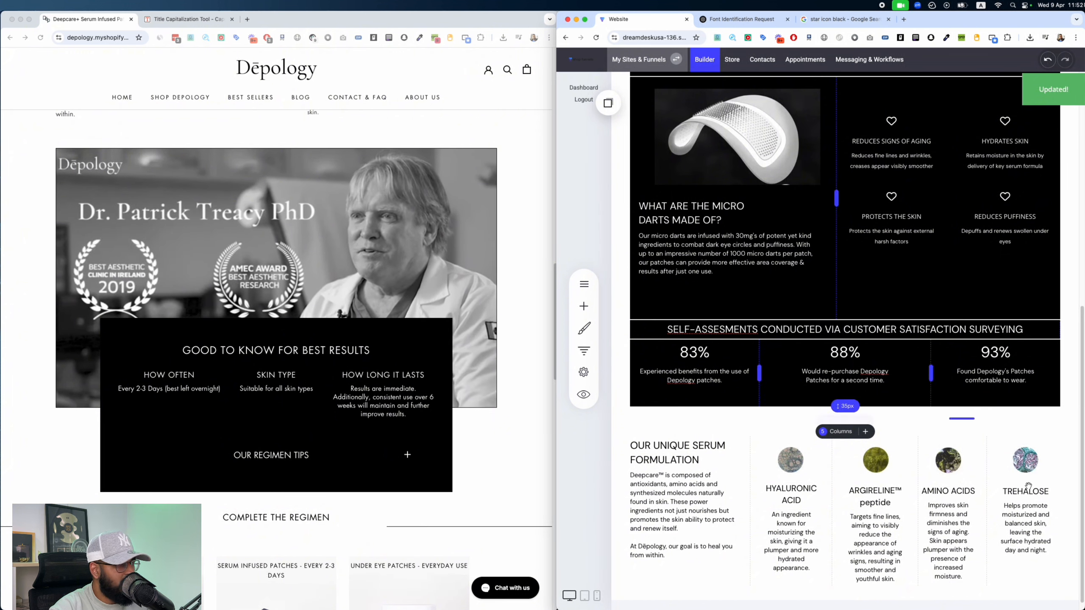
{"action": "left_click", "coordinate": [844, 600]}
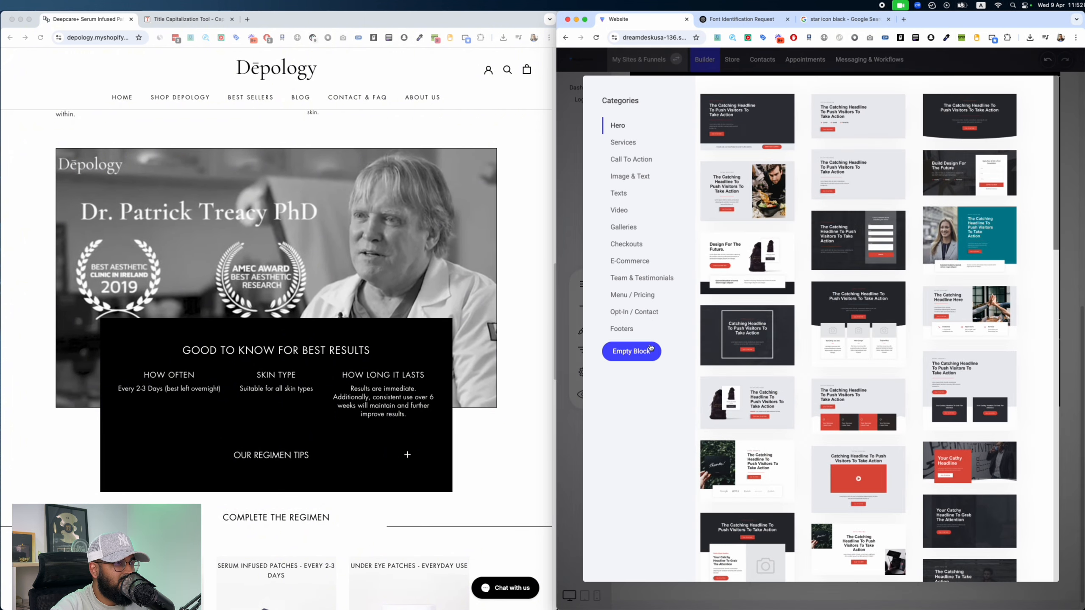
{"action": "right_click", "coordinate": [324, 206]}
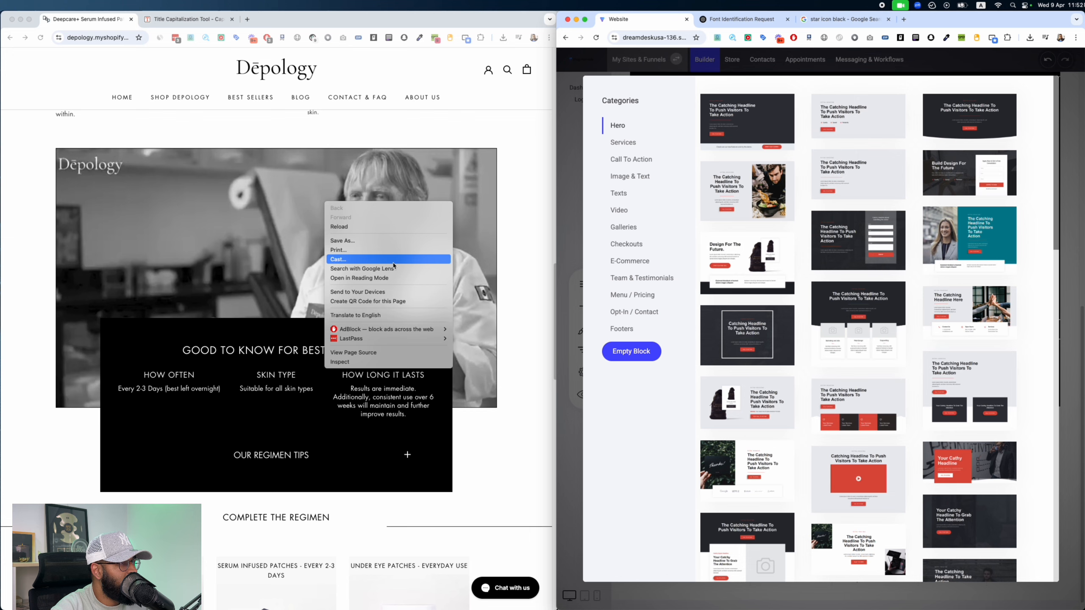
{"action": "left_click", "coordinate": [455, 296]}
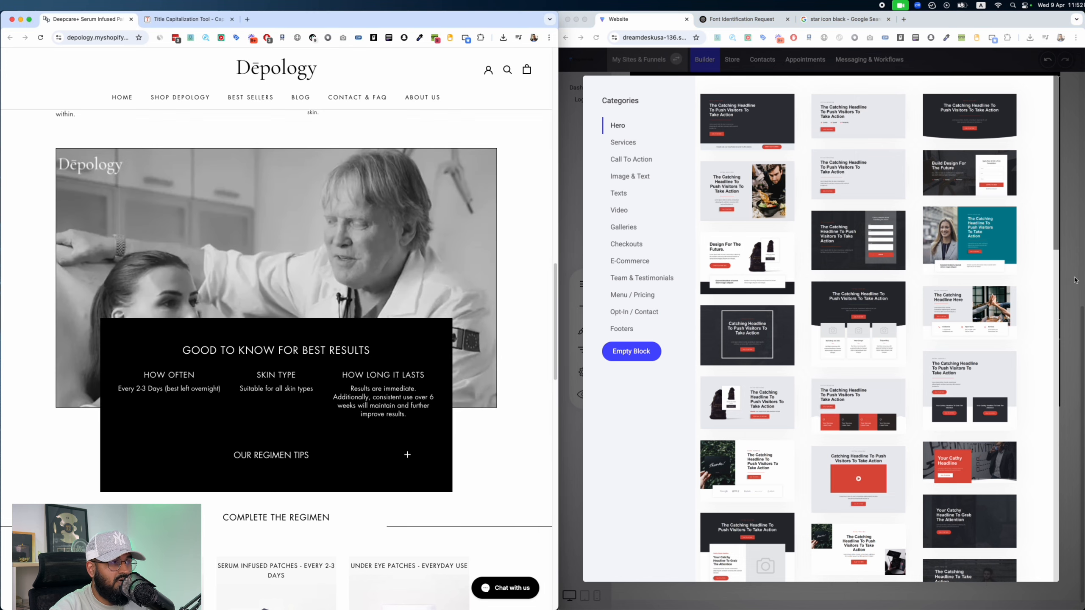
{"action": "left_click", "coordinate": [1072, 272]}
{"action": "left_click", "coordinate": [1073, 272]}
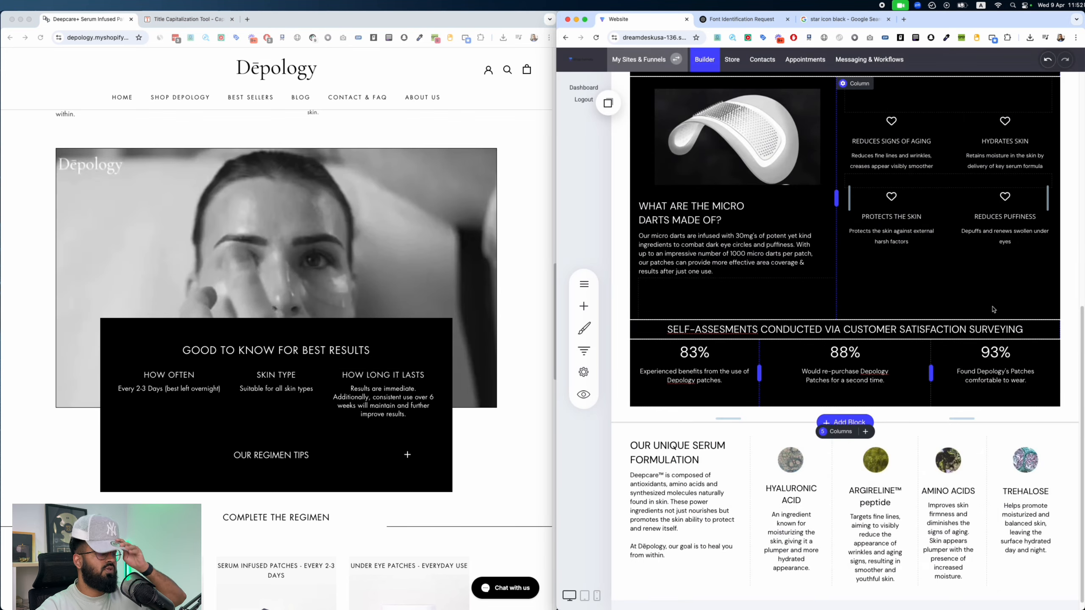
Step: Open the block template library below the serum formulation block and look through the Image & Text templates
{"action": "left_click", "coordinate": [837, 601]}
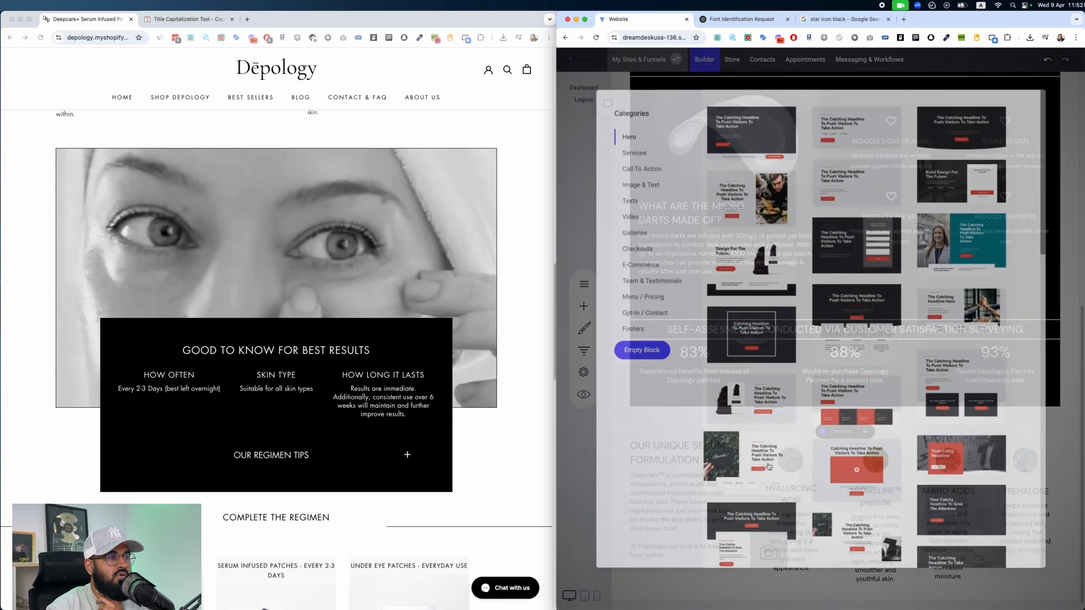
{"action": "left_click", "coordinate": [628, 180]}
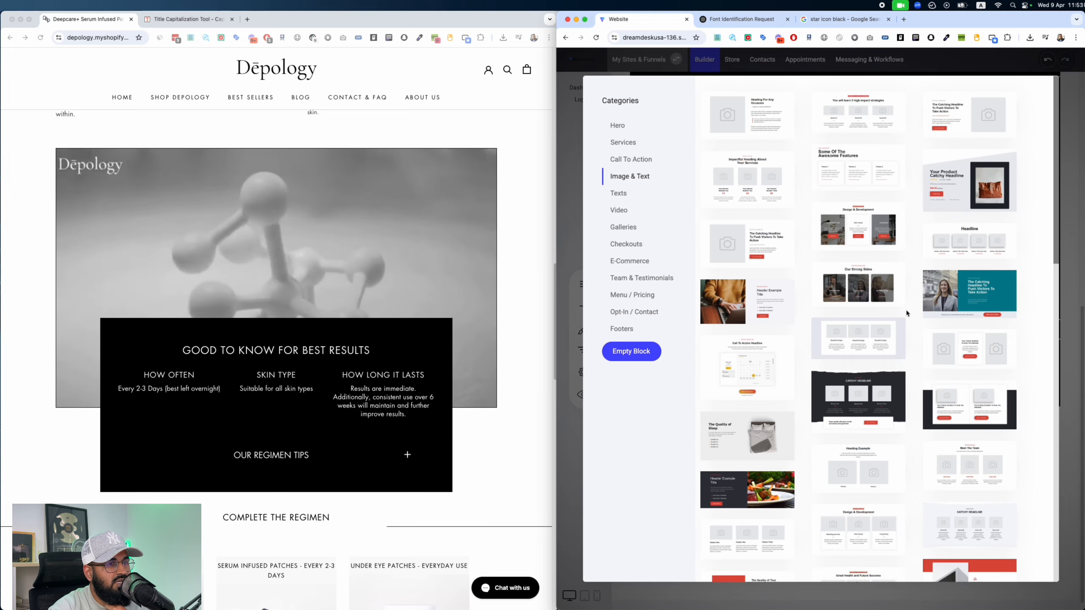
{"action": "scroll", "coordinate": [906, 314], "scroll_direction": "down", "scroll_amount": 10}
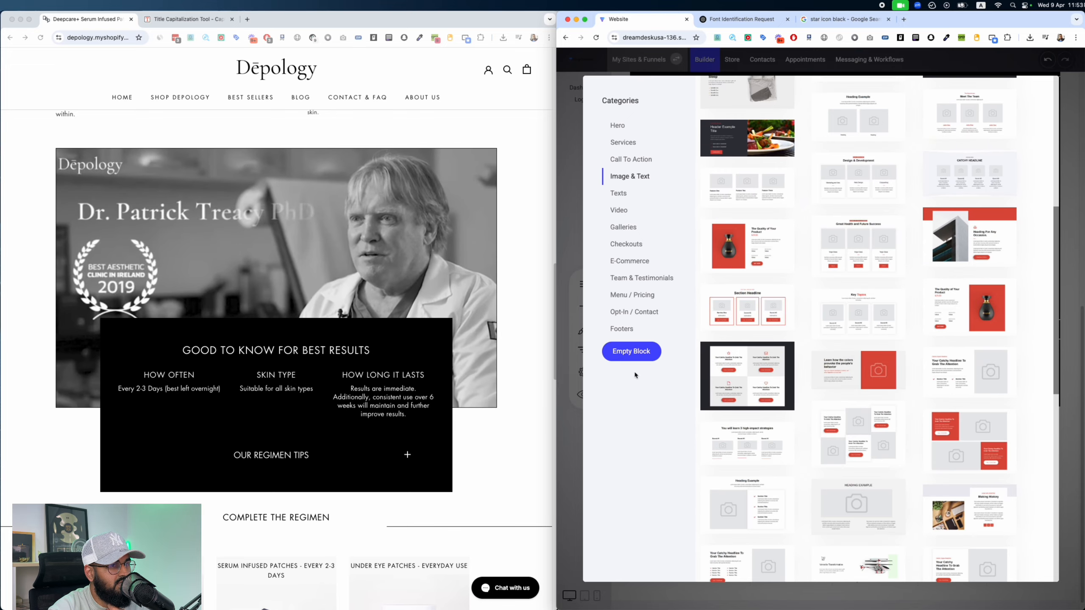
{"action": "scroll", "coordinate": [863, 394], "scroll_direction": "down", "scroll_amount": 8}
{"action": "scroll", "coordinate": [864, 394], "scroll_direction": "down", "scroll_amount": 7}
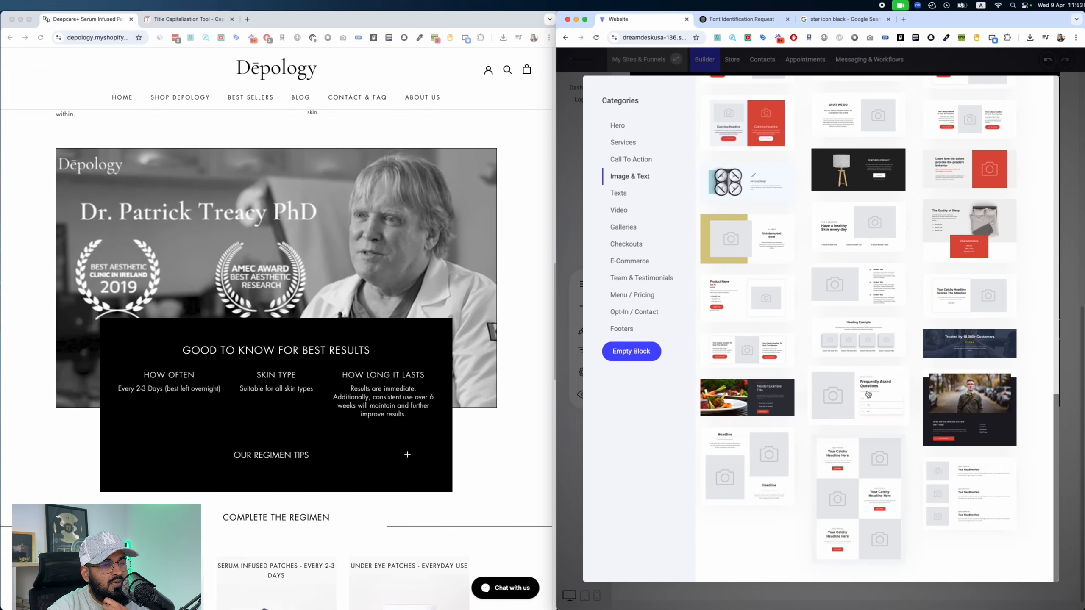
Step: Look through the Hero block templates for a layout with a box overlapping a large image
{"action": "left_click", "coordinate": [641, 157]}
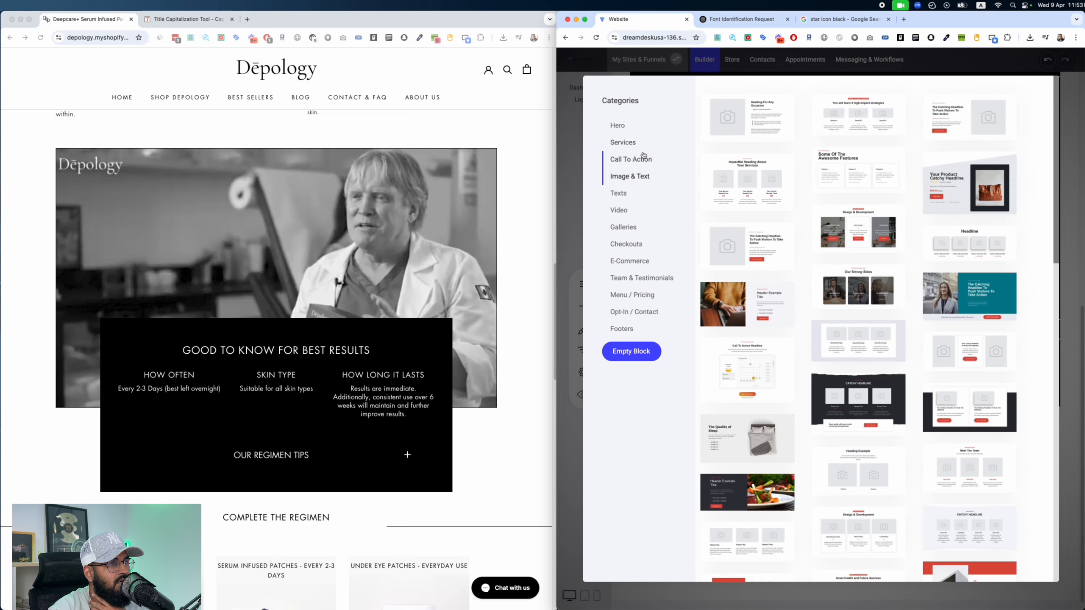
{"action": "left_click", "coordinate": [626, 131]}
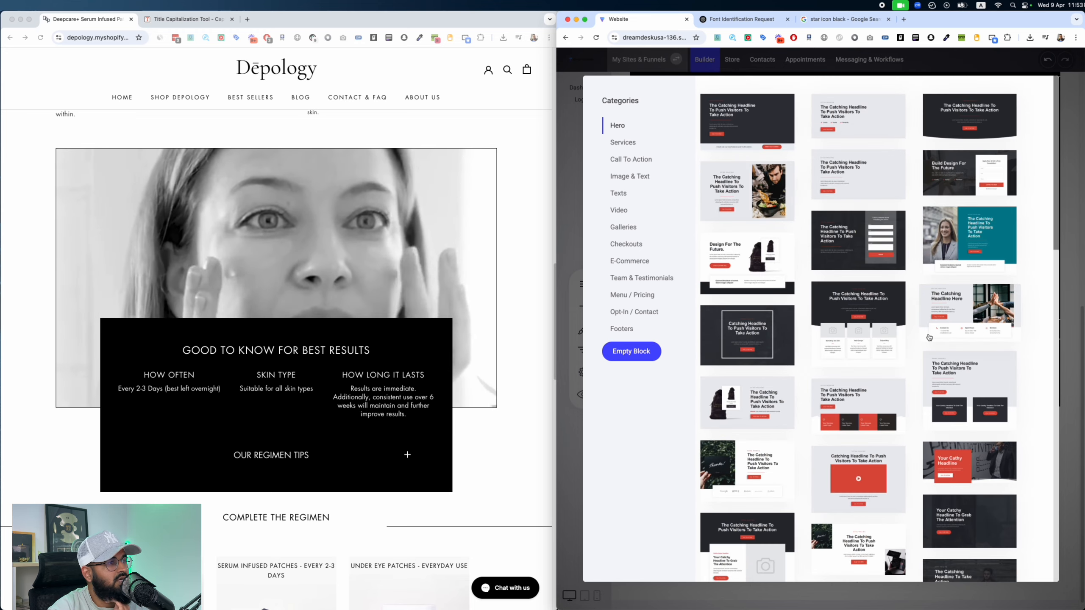
{"action": "scroll", "coordinate": [929, 338], "scroll_direction": "down", "scroll_amount": 20}
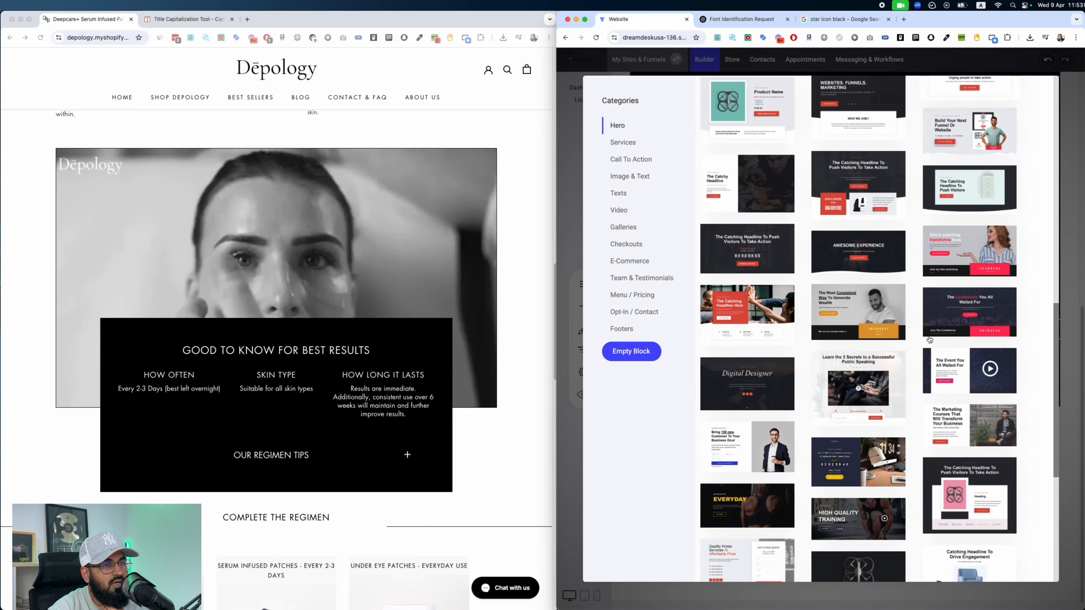
{"action": "scroll", "coordinate": [929, 339], "scroll_direction": "down", "scroll_amount": 8}
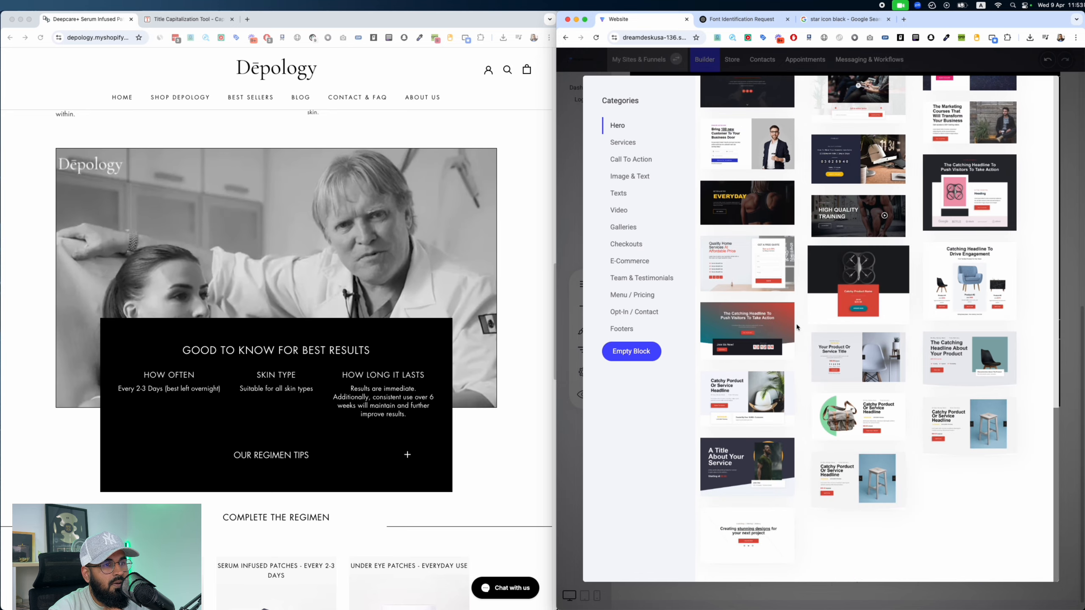
{"action": "scroll", "coordinate": [798, 333], "scroll_direction": "up", "scroll_amount": 4}
{"action": "scroll", "coordinate": [801, 337], "scroll_direction": "down", "scroll_amount": 4}
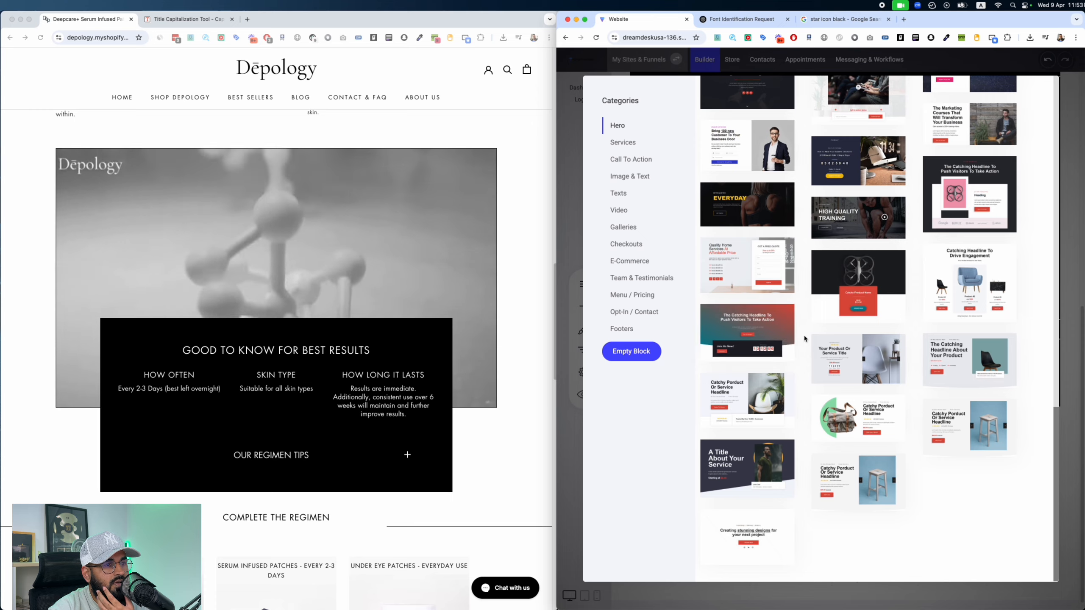
{"action": "scroll", "coordinate": [804, 339], "scroll_direction": "up", "scroll_amount": 10}
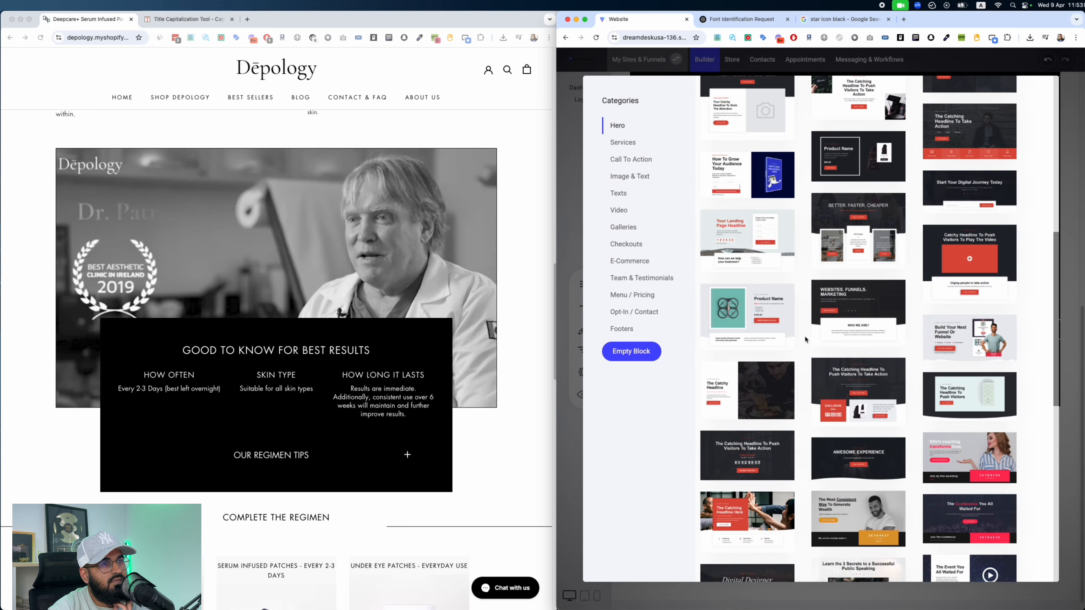
{"action": "scroll", "coordinate": [805, 340], "scroll_direction": "up", "scroll_amount": 4}
{"action": "scroll", "coordinate": [806, 339], "scroll_direction": "up", "scroll_amount": 2}
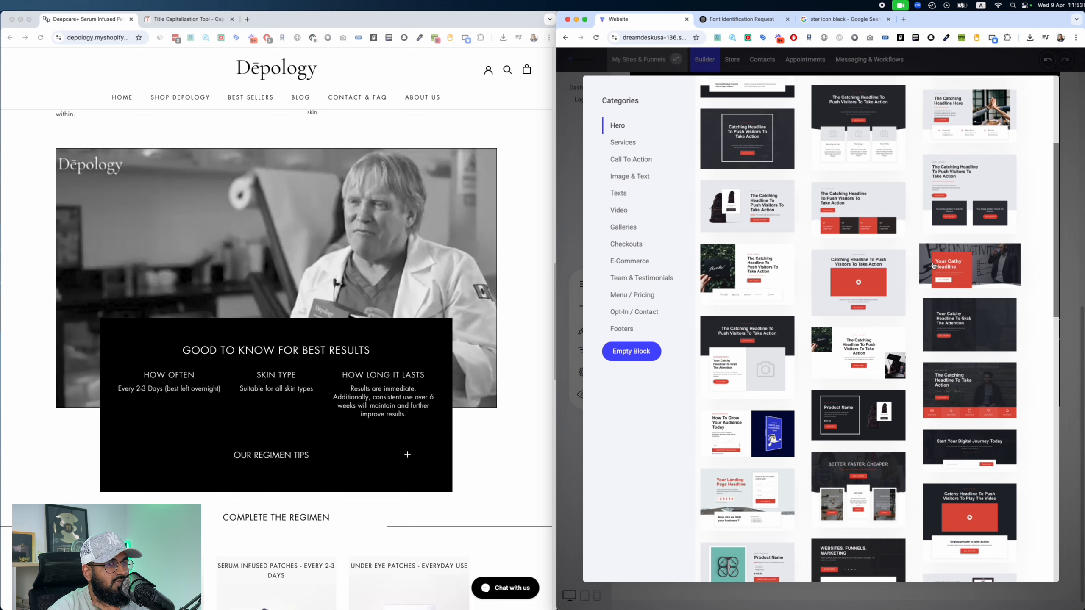
{"action": "scroll", "coordinate": [933, 266], "scroll_direction": "up", "scroll_amount": 5}
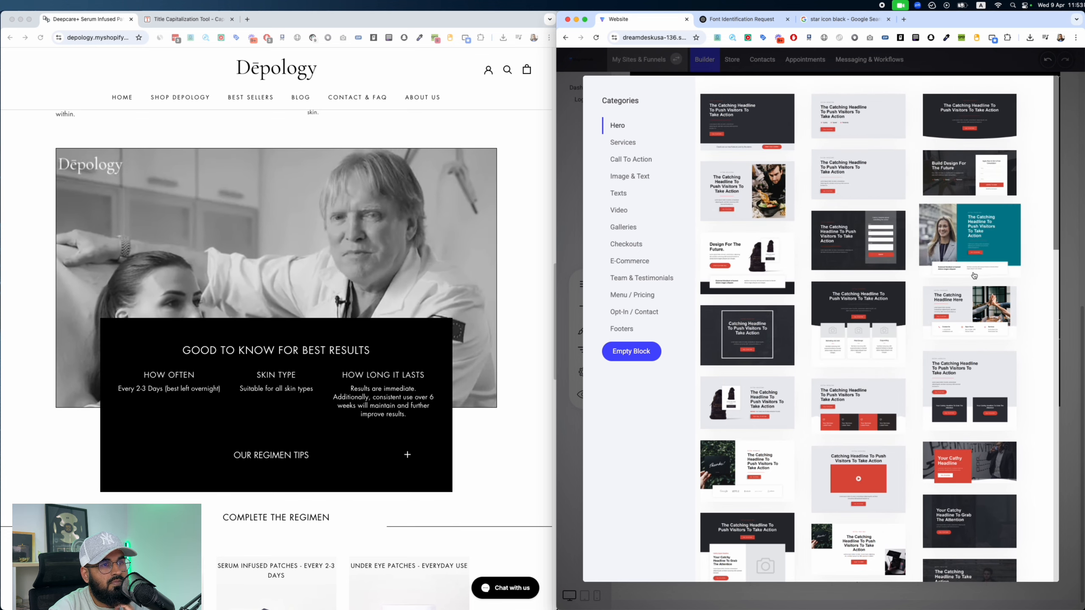
{"action": "scroll", "coordinate": [974, 275], "scroll_direction": "down", "scroll_amount": 10}
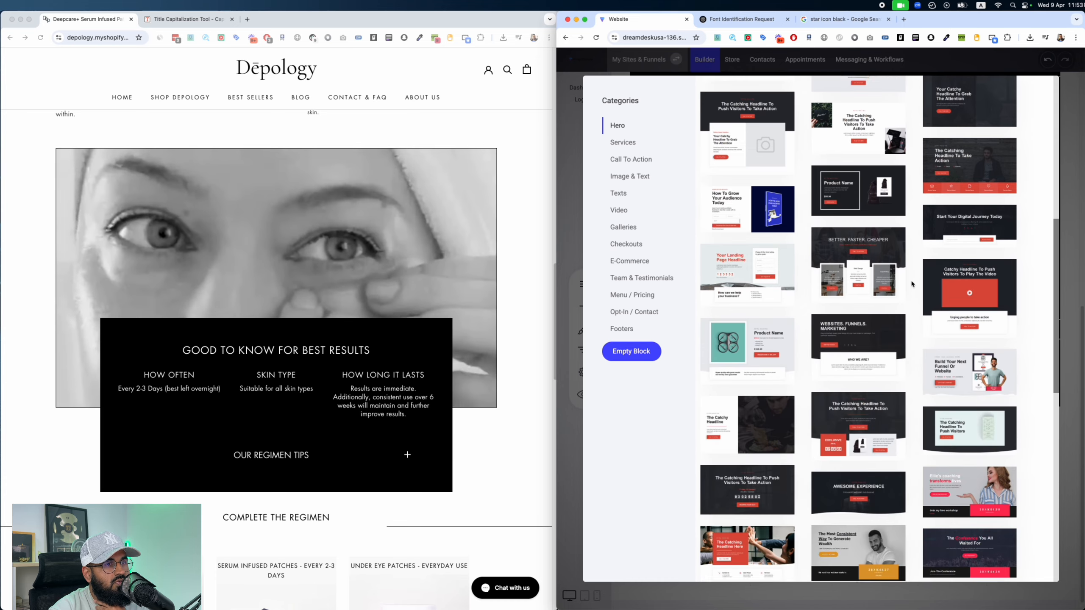
{"action": "scroll", "coordinate": [912, 284], "scroll_direction": "down", "scroll_amount": 10}
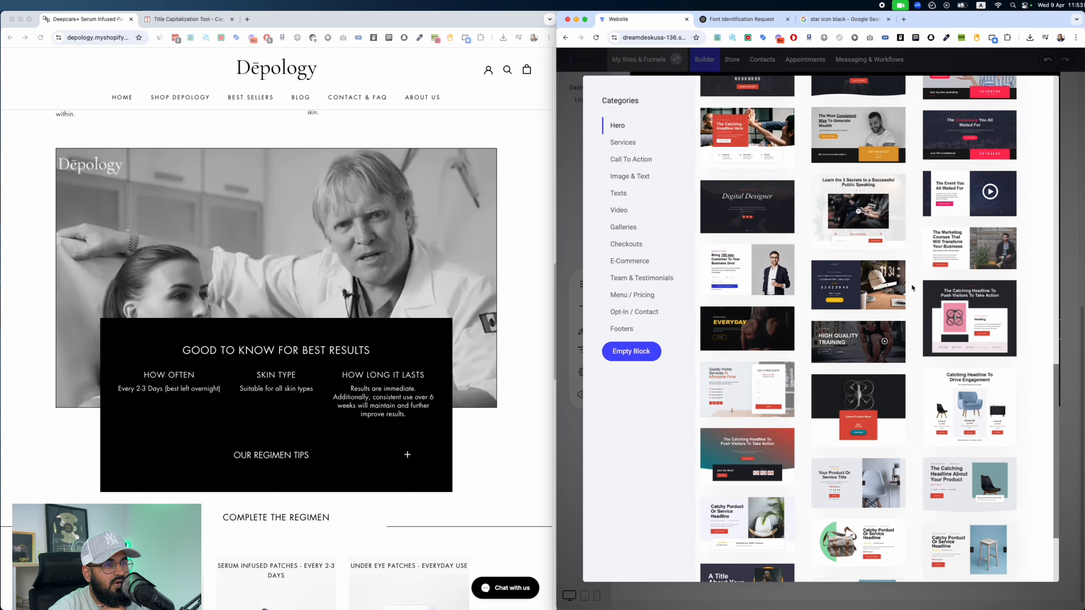
{"action": "scroll", "coordinate": [911, 287], "scroll_direction": "down", "scroll_amount": 3}
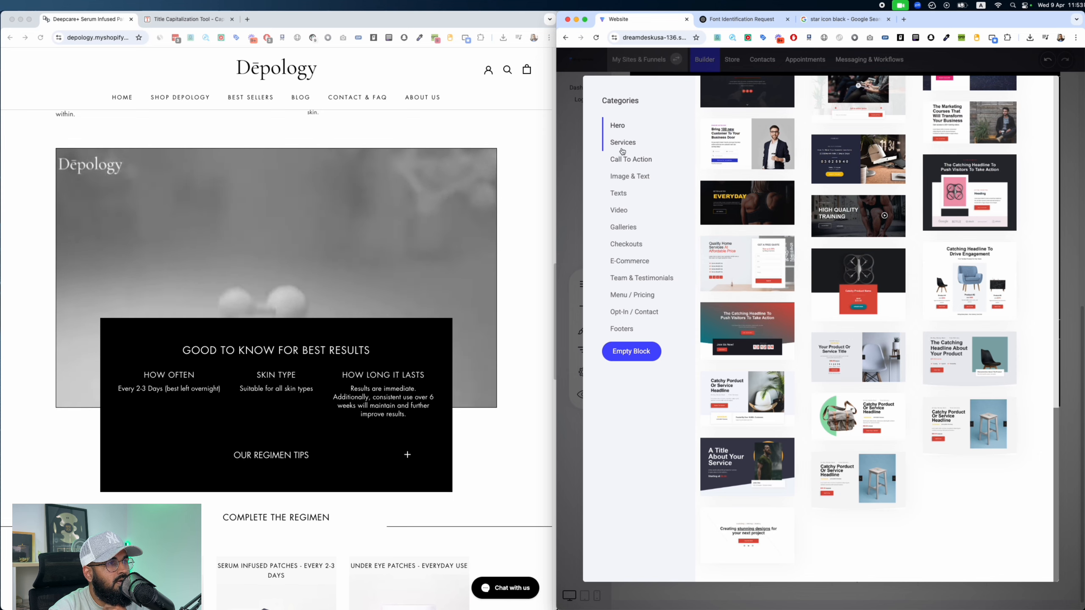
Step: Add the Image & Text template "The Quality of Sleep" with the overlapping box below the serum formulation block
{"action": "left_click", "coordinate": [629, 176]}
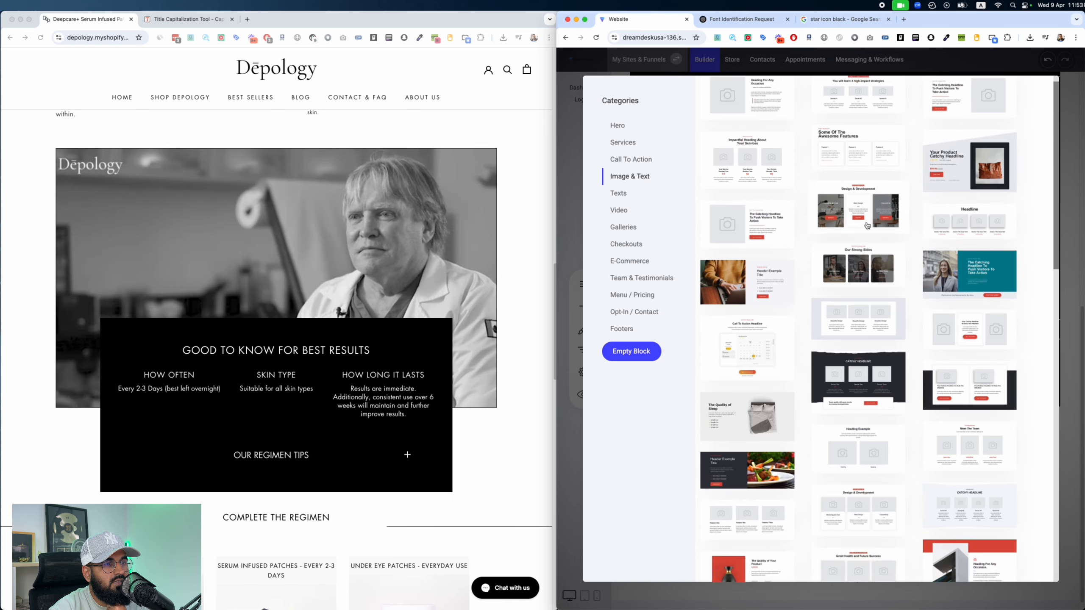
{"action": "scroll", "coordinate": [867, 227], "scroll_direction": "down", "scroll_amount": 15}
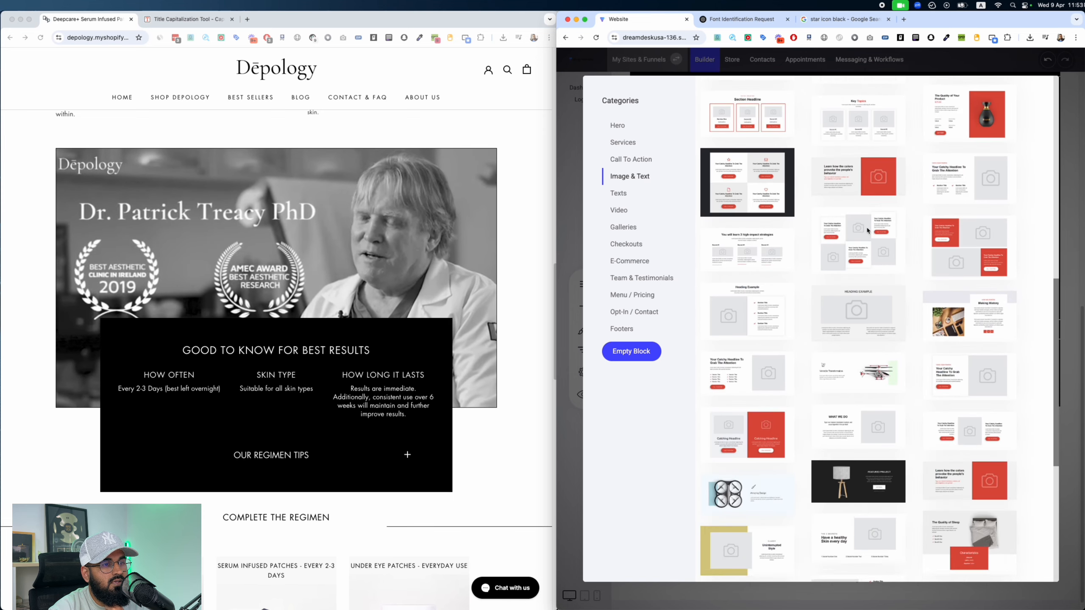
{"action": "scroll", "coordinate": [867, 231], "scroll_direction": "down", "scroll_amount": 7}
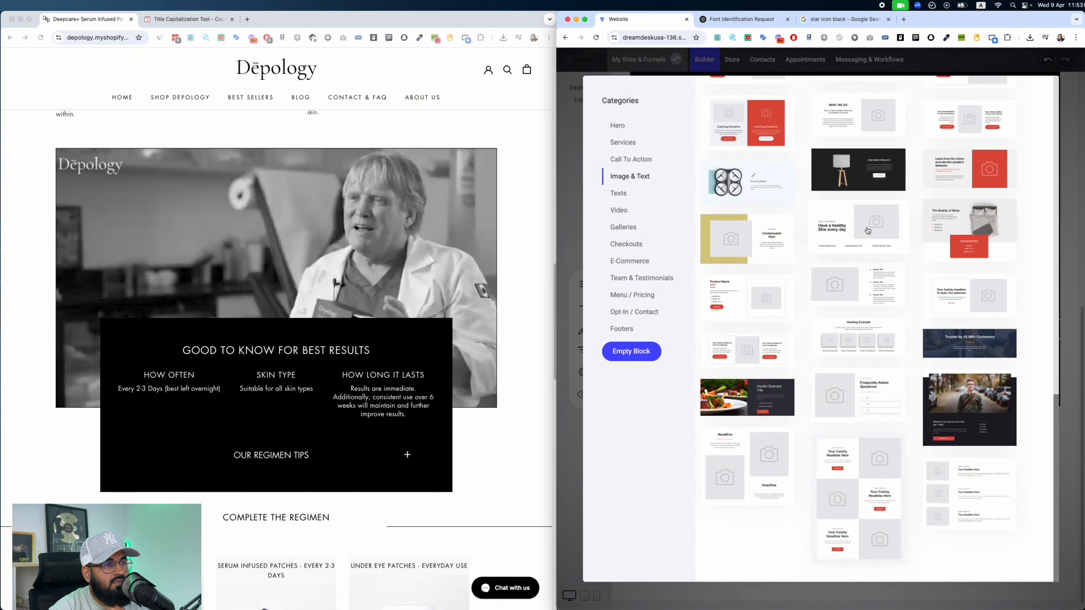
{"action": "scroll", "coordinate": [885, 244], "scroll_direction": "up", "scroll_amount": 5}
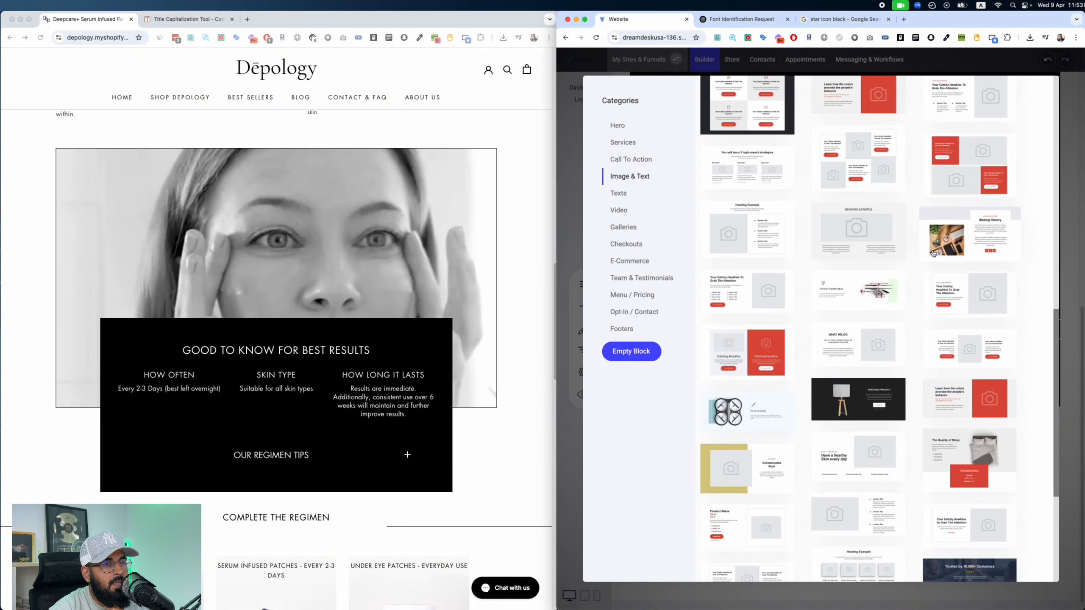
{"action": "left_click", "coordinate": [948, 448]}
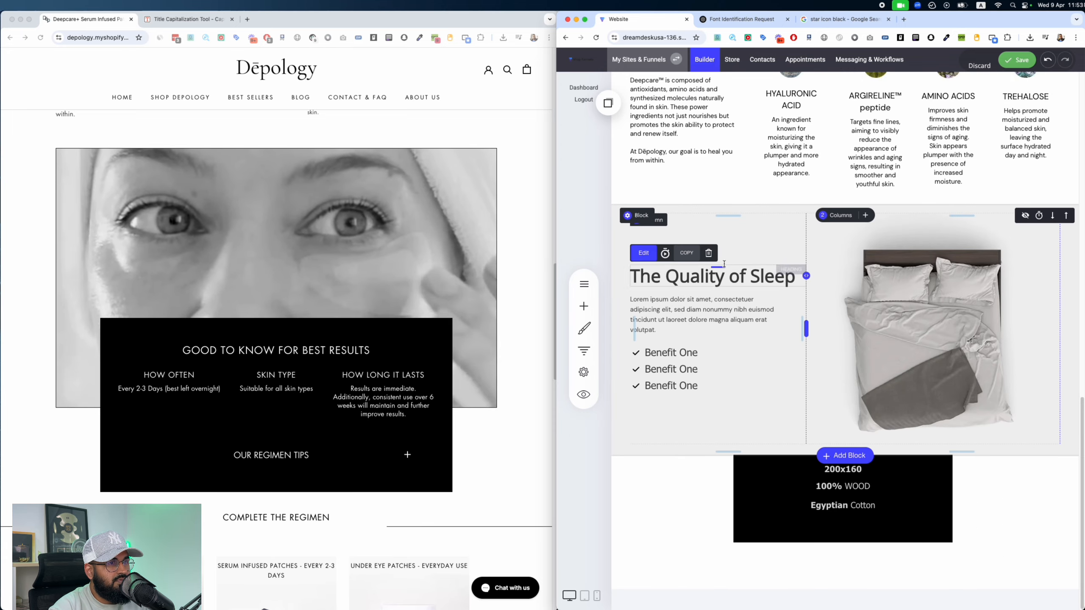
Step: Delete the "The Quality of Sleep" heading and the lorem ipsum paragraph from the new block
{"action": "left_click", "coordinate": [708, 253]}
{"action": "left_click", "coordinate": [850, 274]}
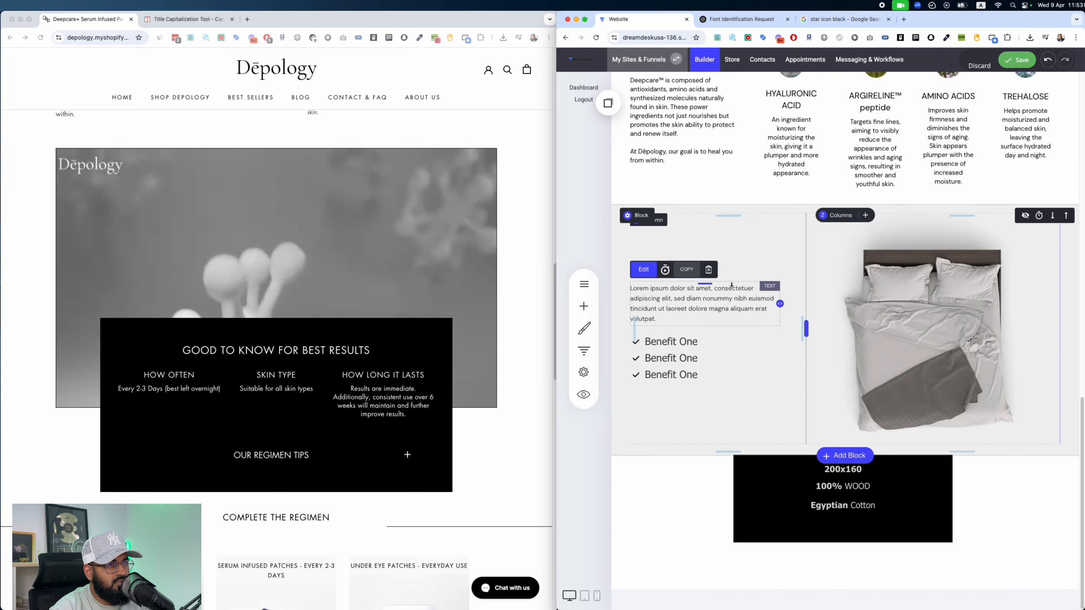
{"action": "left_click", "coordinate": [708, 269]}
{"action": "left_click", "coordinate": [850, 274]}
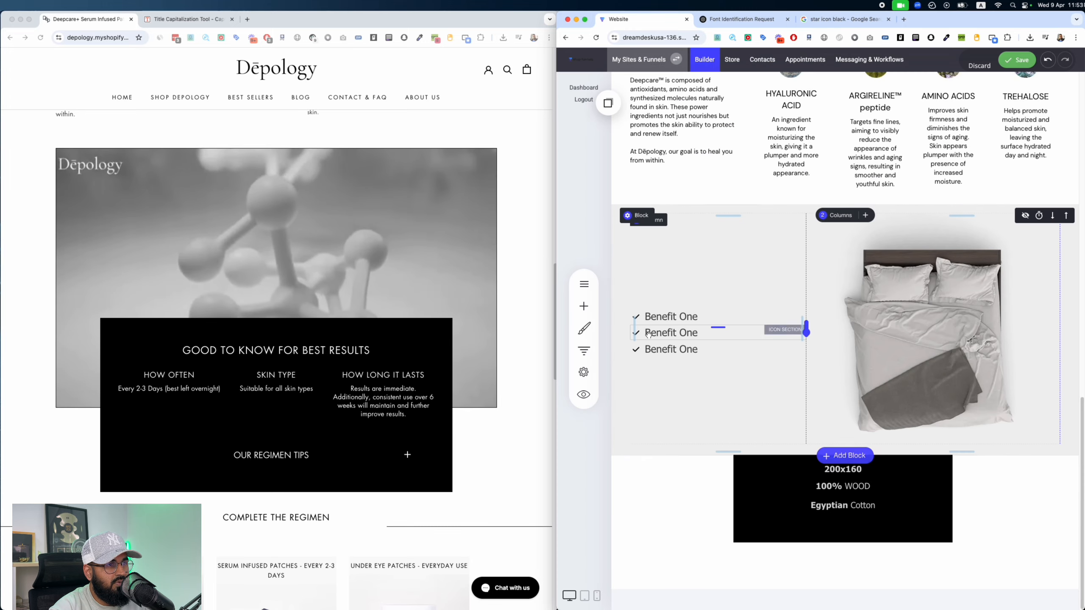
Step: Reduce the block's layout to a single column and delete the bed image
{"action": "left_click", "coordinate": [851, 216]}
{"action": "left_click", "coordinate": [833, 257]}
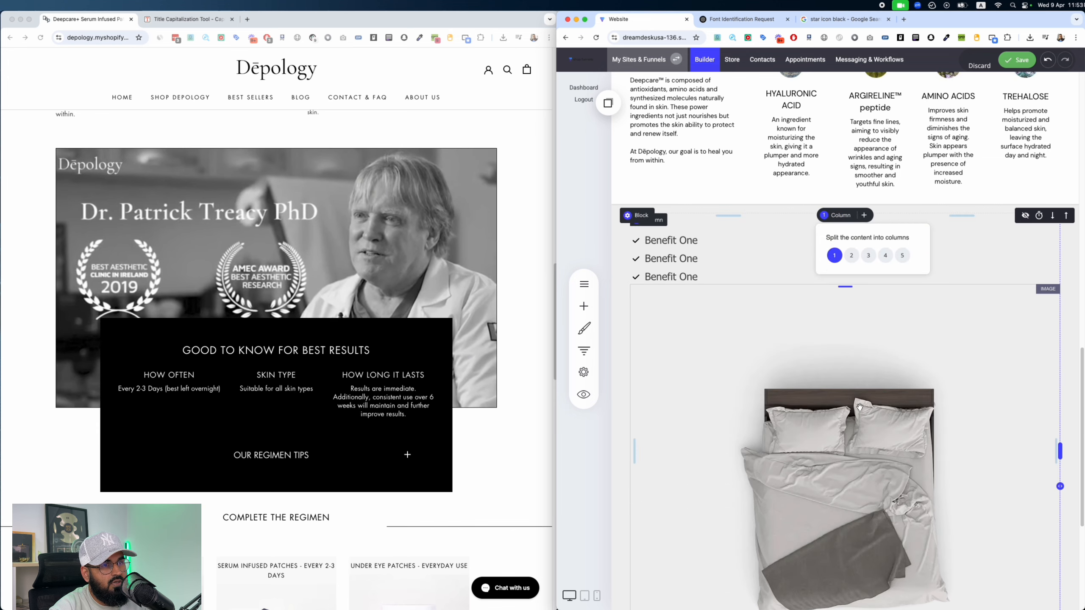
{"action": "left_click", "coordinate": [764, 272]}
{"action": "left_click", "coordinate": [845, 273]}
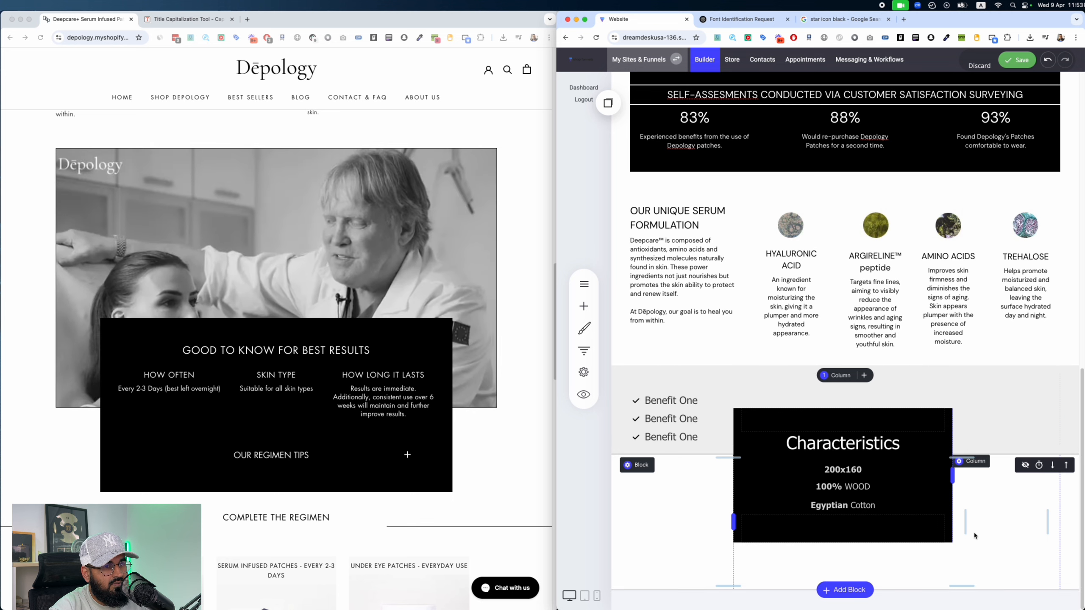
Step: Widen the black Characteristics box on both sides and delete the first "Benefit One" item from the block above it
{"action": "left_click_drag", "start_coordinate": [952, 476], "coordinate": [959, 478]}
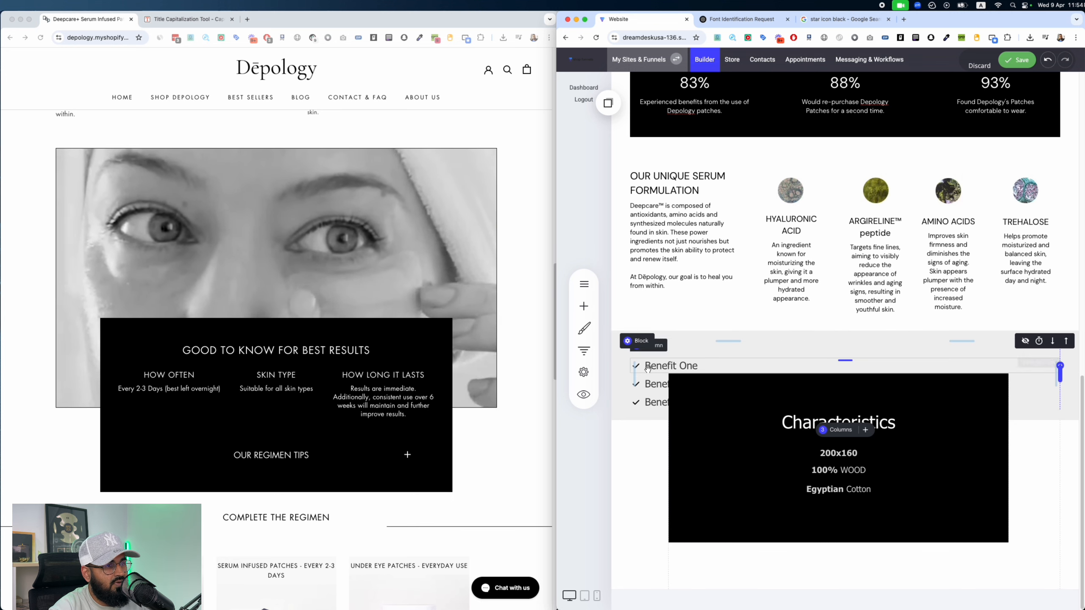
{"action": "left_click", "coordinate": [717, 367]}
{"action": "left_click", "coordinate": [755, 346]}
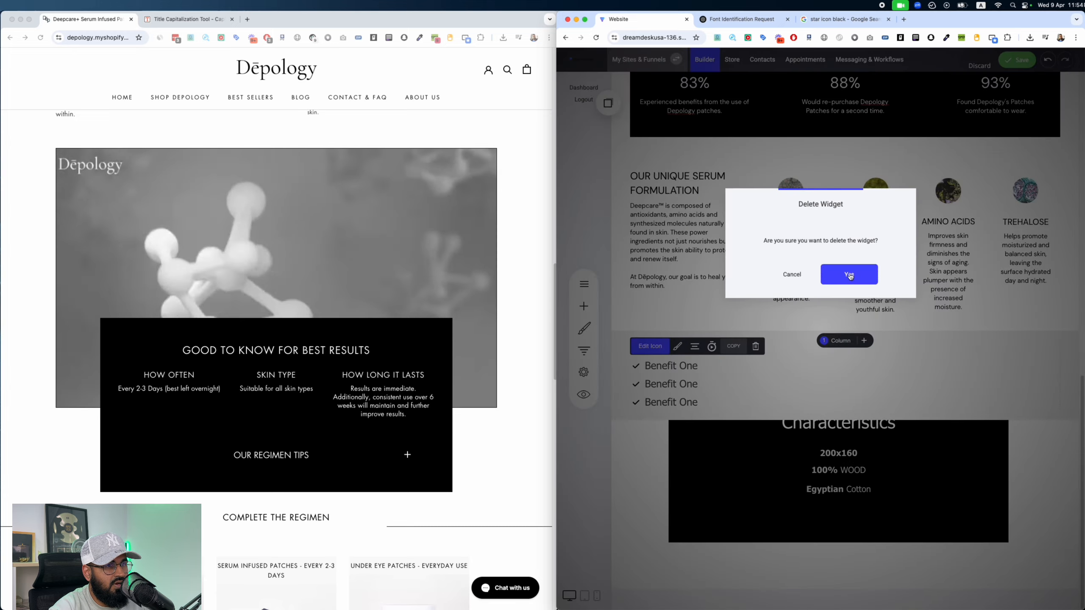
{"action": "left_click", "coordinate": [838, 273]}
Step: Delete the two remaining "Benefit One" items so the grey block is empty
{"action": "left_click", "coordinate": [660, 383]}
{"action": "left_click", "coordinate": [647, 401]}
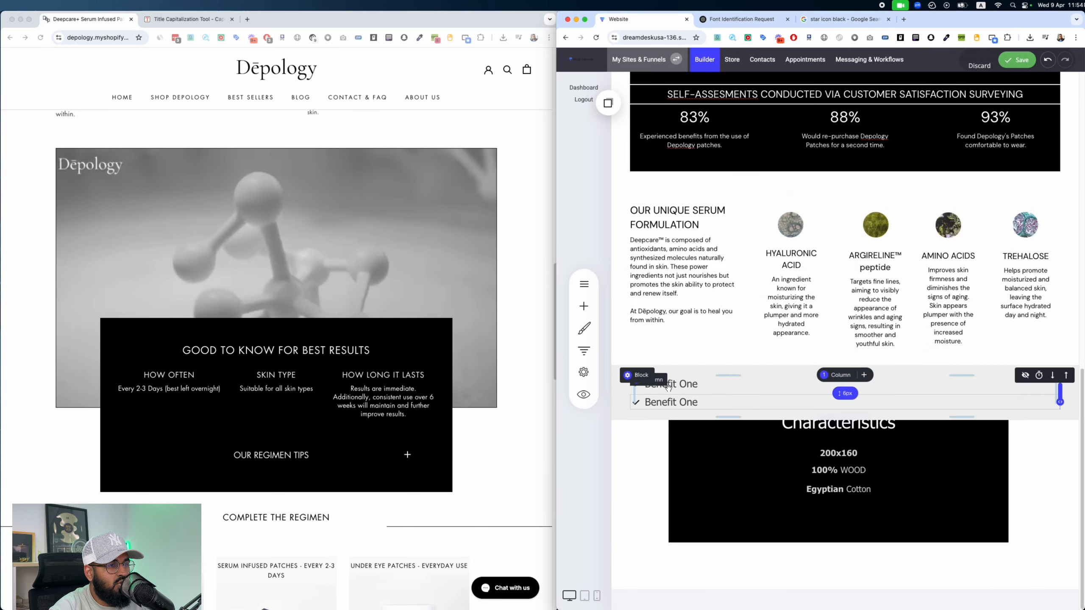
{"action": "left_click", "coordinate": [755, 364]}
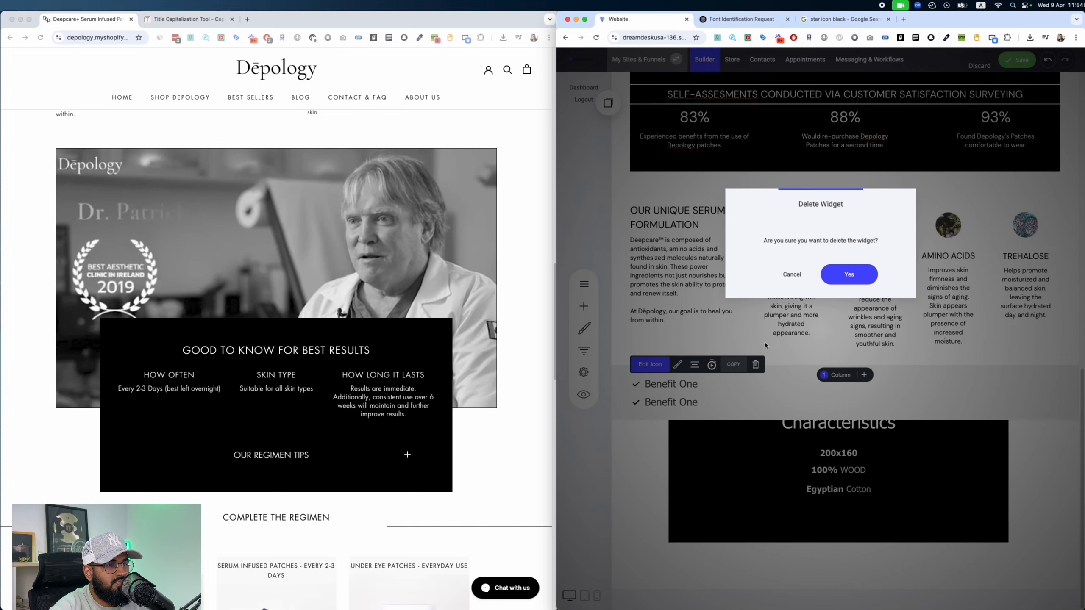
{"action": "left_click", "coordinate": [848, 275]}
{"action": "left_click", "coordinate": [659, 407]}
{"action": "left_click", "coordinate": [661, 406]}
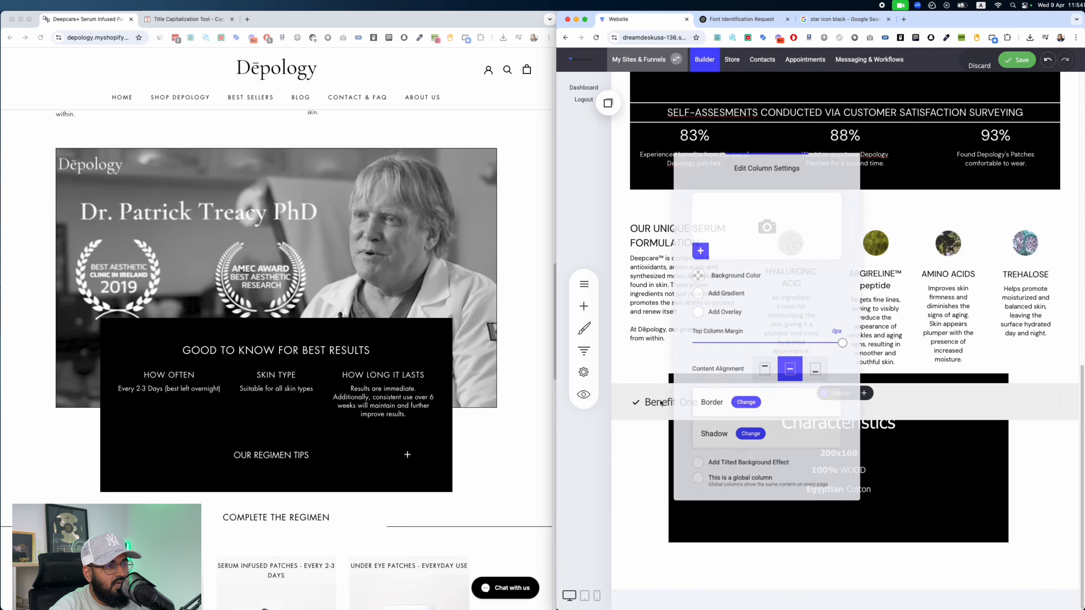
{"action": "left_click", "coordinate": [679, 404]}
{"action": "left_click", "coordinate": [755, 383]}
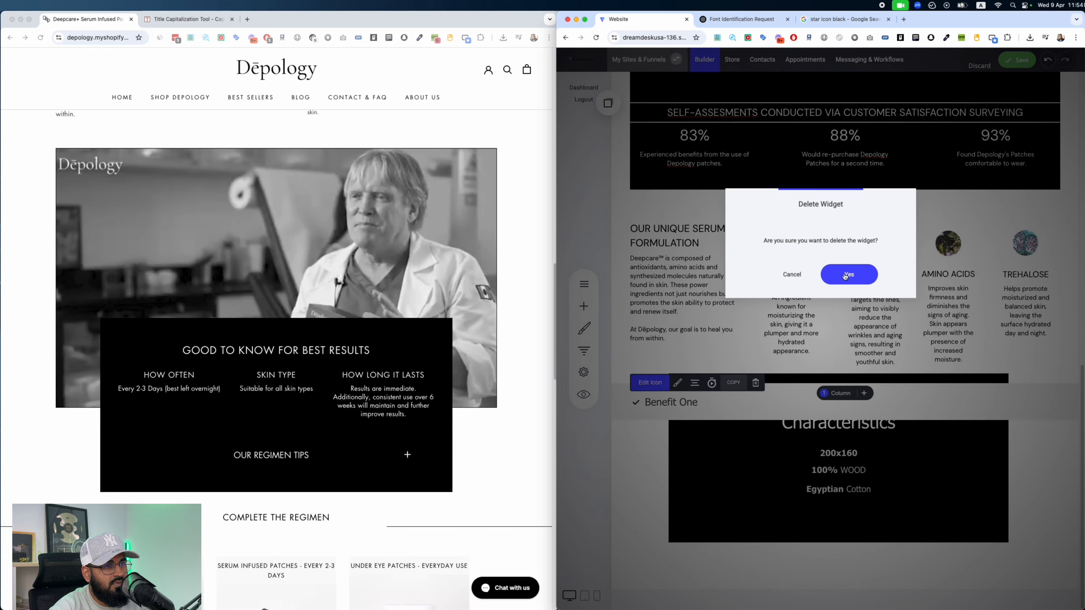
{"action": "left_click", "coordinate": [848, 275]}
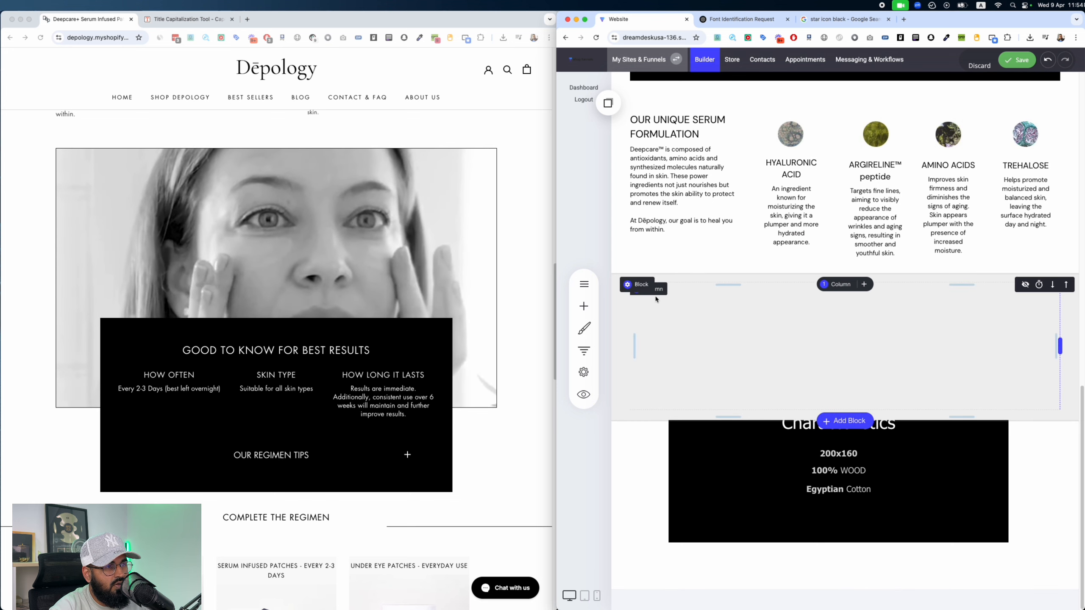
Step: Open the emptied grey block's container settings and enable a video background
{"action": "left_click", "coordinate": [654, 292]}
{"action": "left_click", "coordinate": [684, 295]}
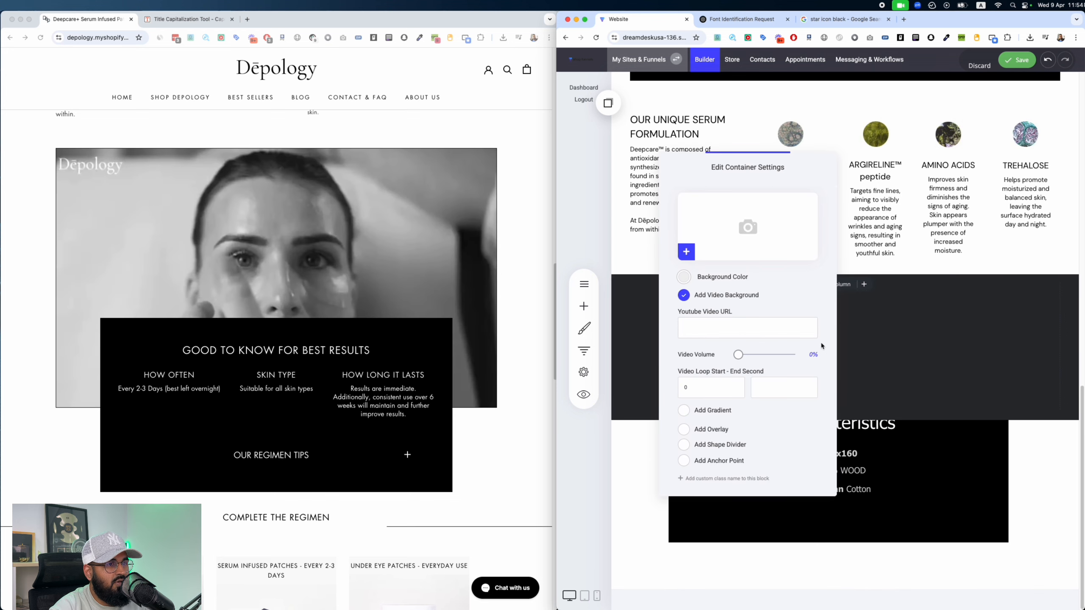
Step: Open YouTube in a new browser tab and search for "skin care video"
{"action": "left_click", "coordinate": [341, 20]}
{"action": "key", "text": "super+t"}
{"action": "type", "text": "YPI"}
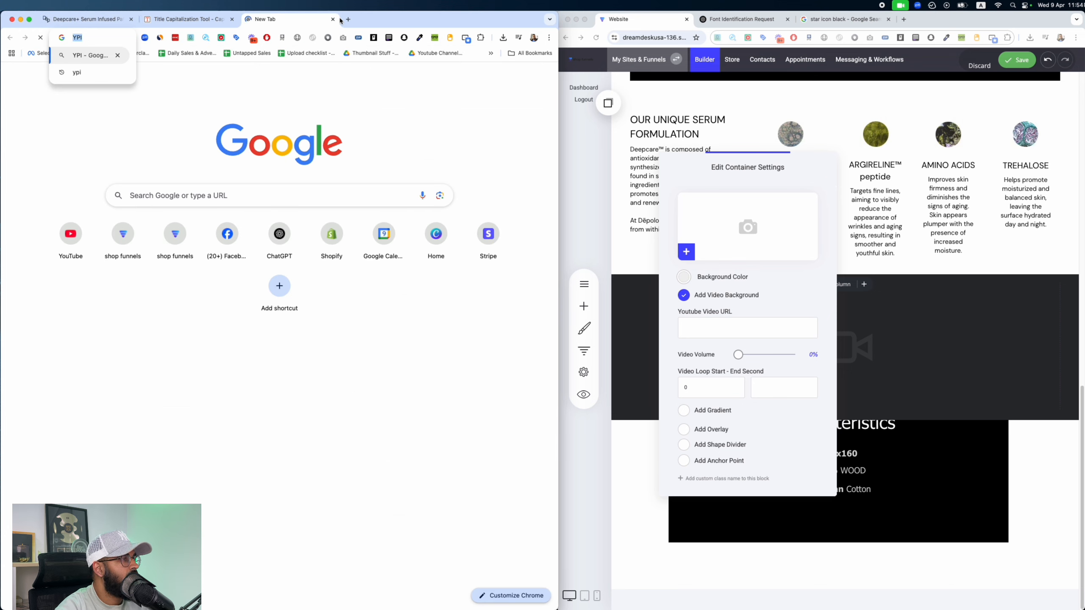
{"action": "type", "text": "yo"}
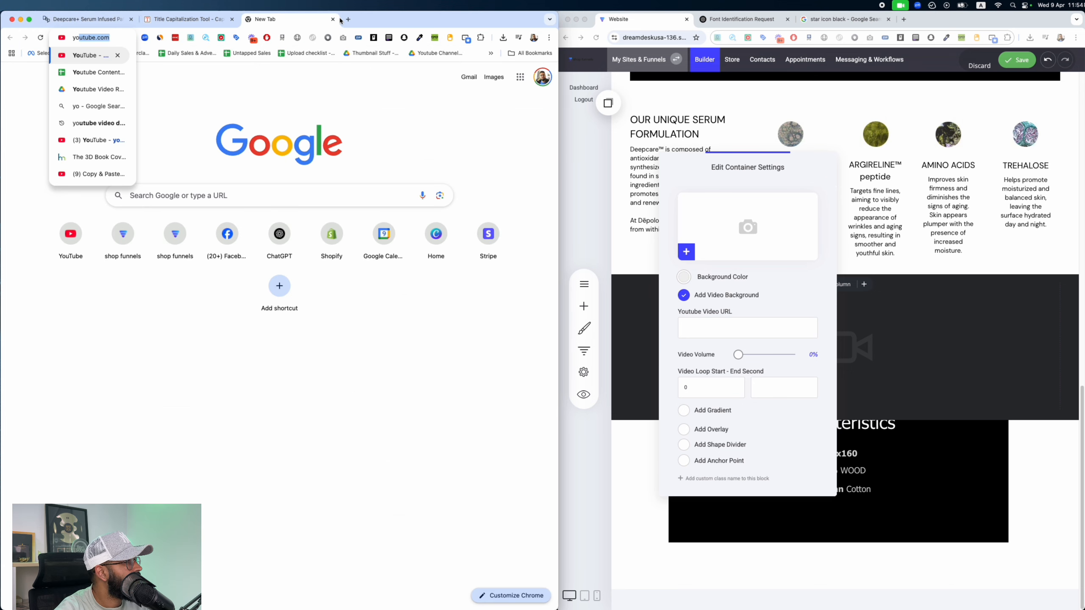
{"action": "key", "text": "Return"}
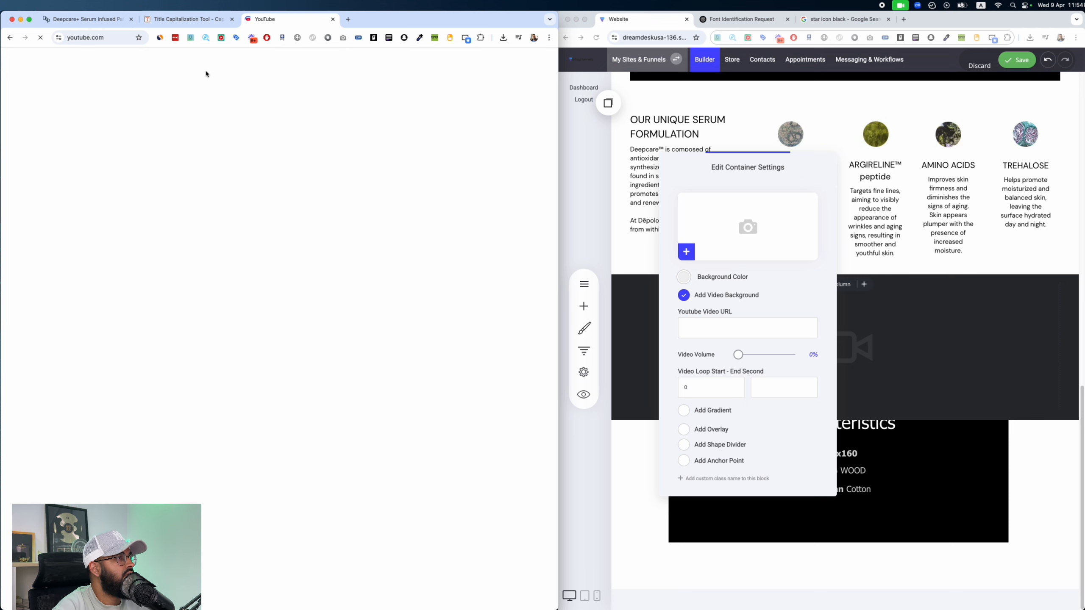
{"action": "left_click", "coordinate": [166, 64]}
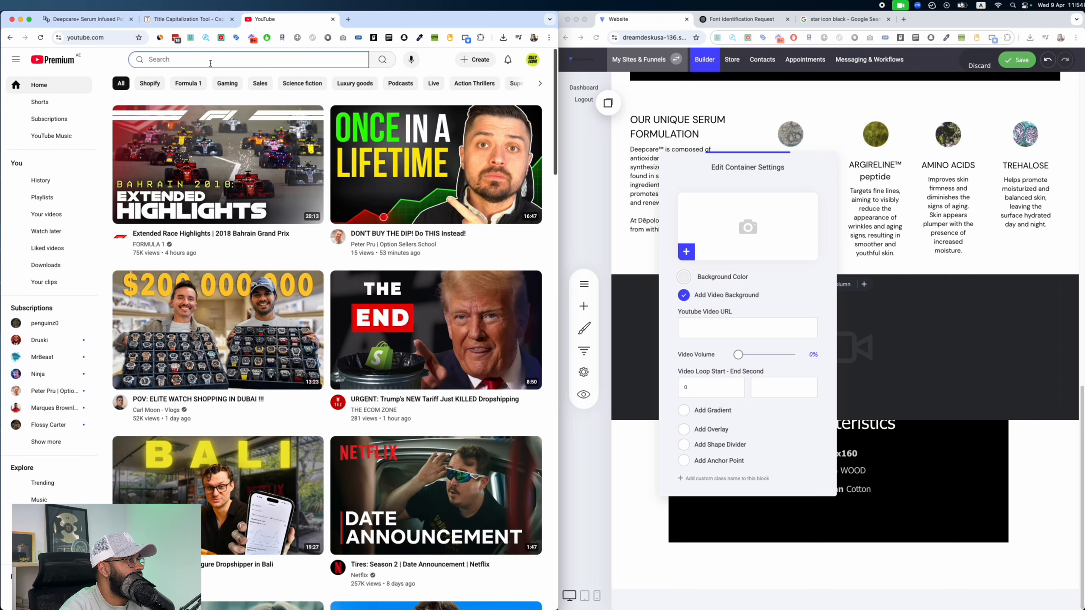
{"action": "type", "text": "slom"}
{"action": "key", "text": "BackSpace"}
{"action": "key", "text": "BackSpace"}
{"action": "key", "text": "BackSpace"}
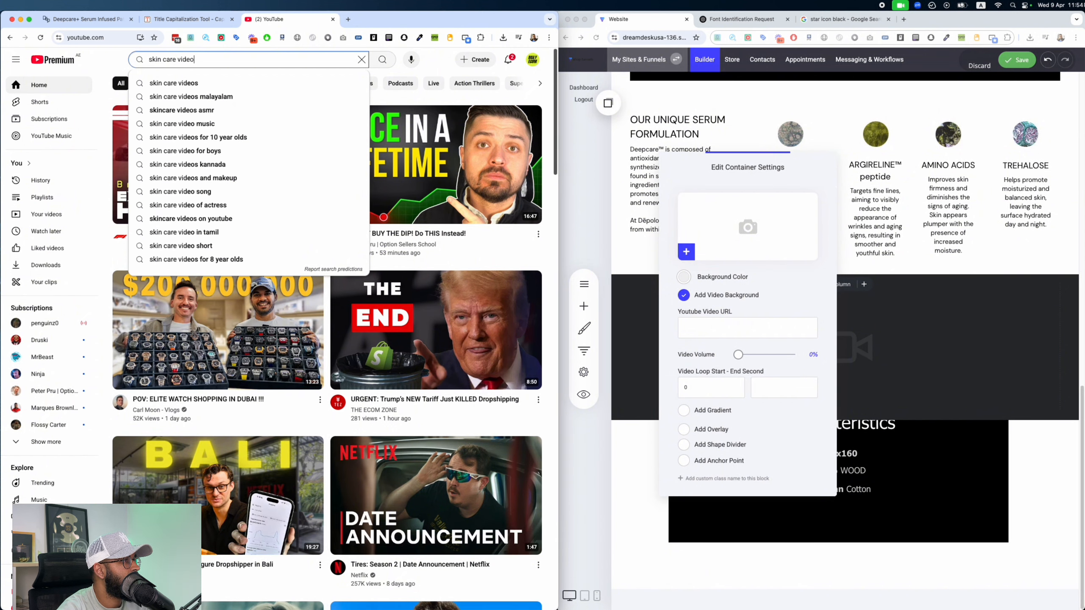
{"action": "key", "text": "Return"}
Step: Search YouTube for "micro need patch" and look through the results for a suitable background video
{"action": "triple_click", "coordinate": [259, 64]}
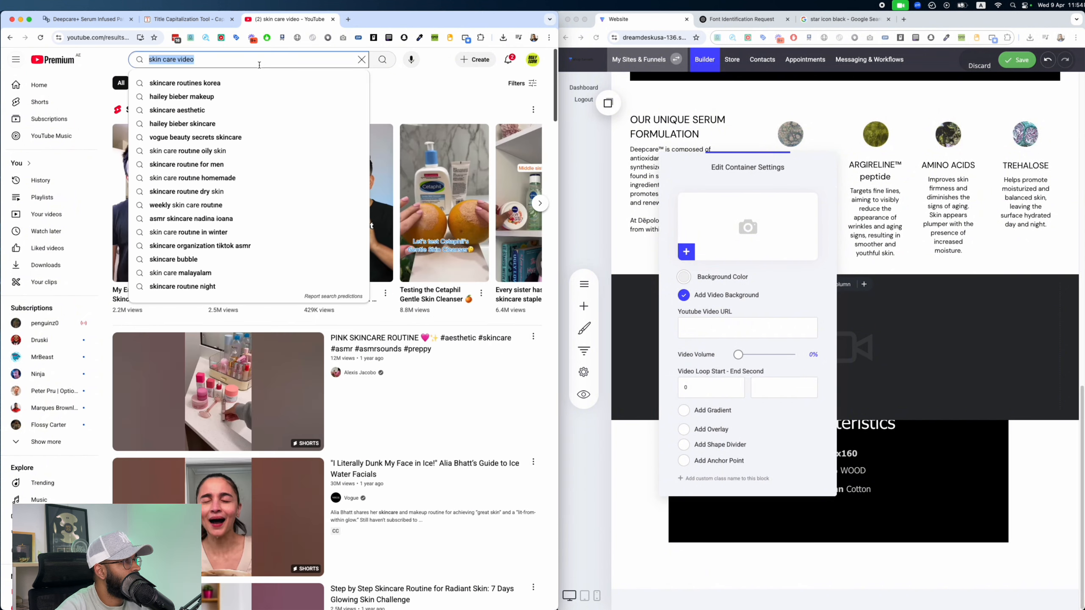
{"action": "type", "text": "micro"}
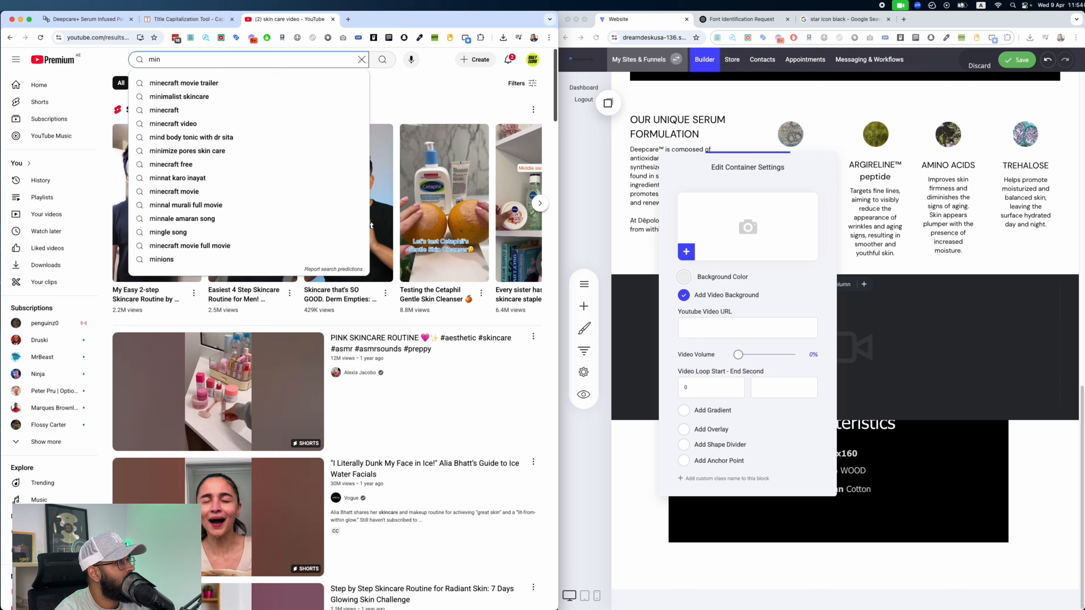
{"action": "type", "text": " need patch"}
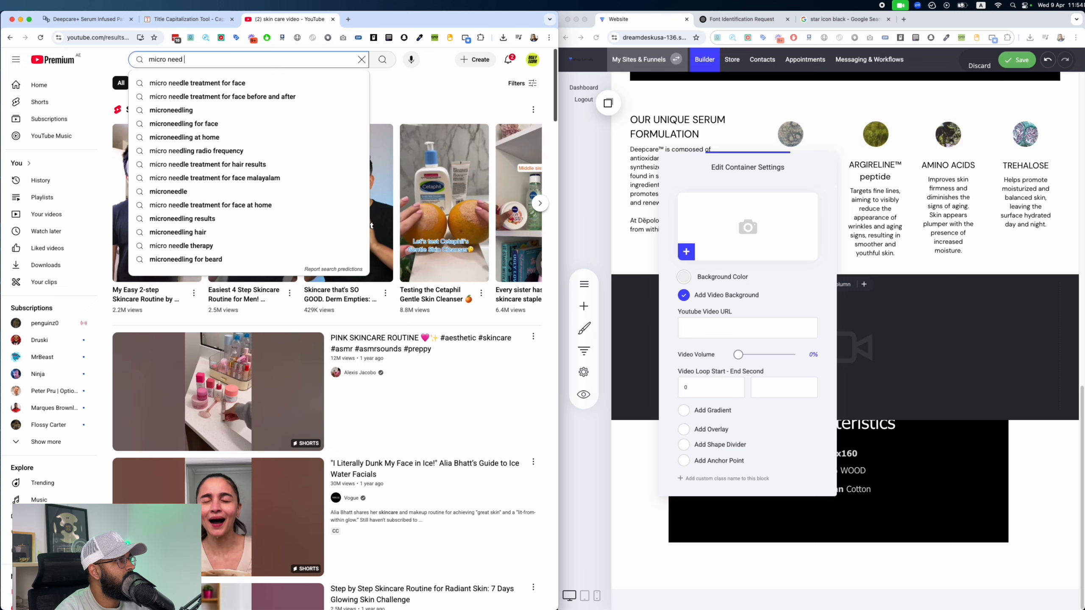
{"action": "key", "text": "Return"}
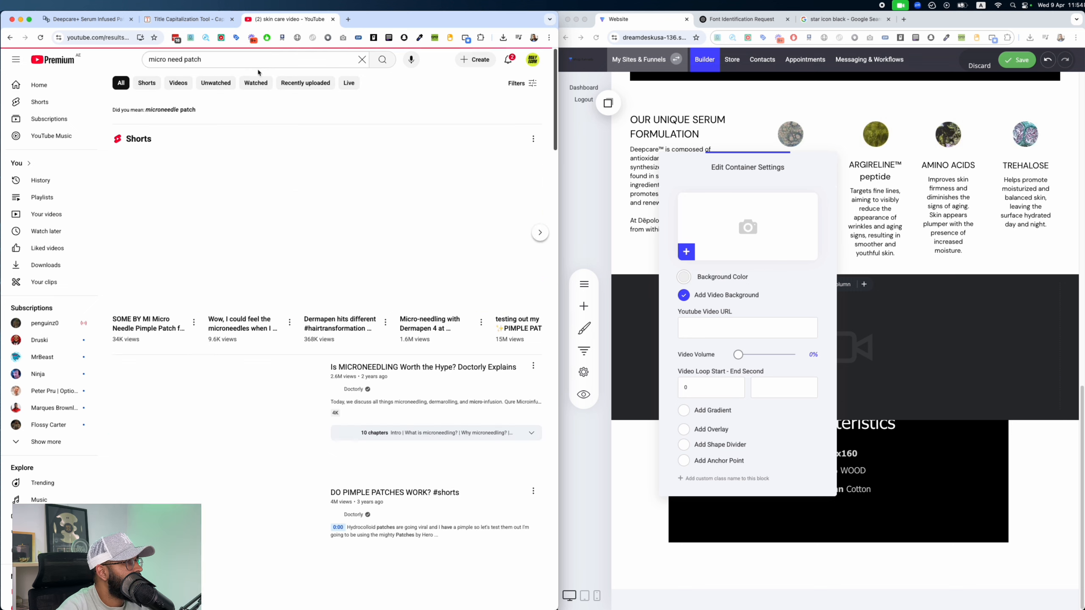
{"action": "scroll", "coordinate": [325, 237], "scroll_direction": "down", "scroll_amount": 8}
{"action": "scroll", "coordinate": [325, 237], "scroll_direction": "down", "scroll_amount": 15}
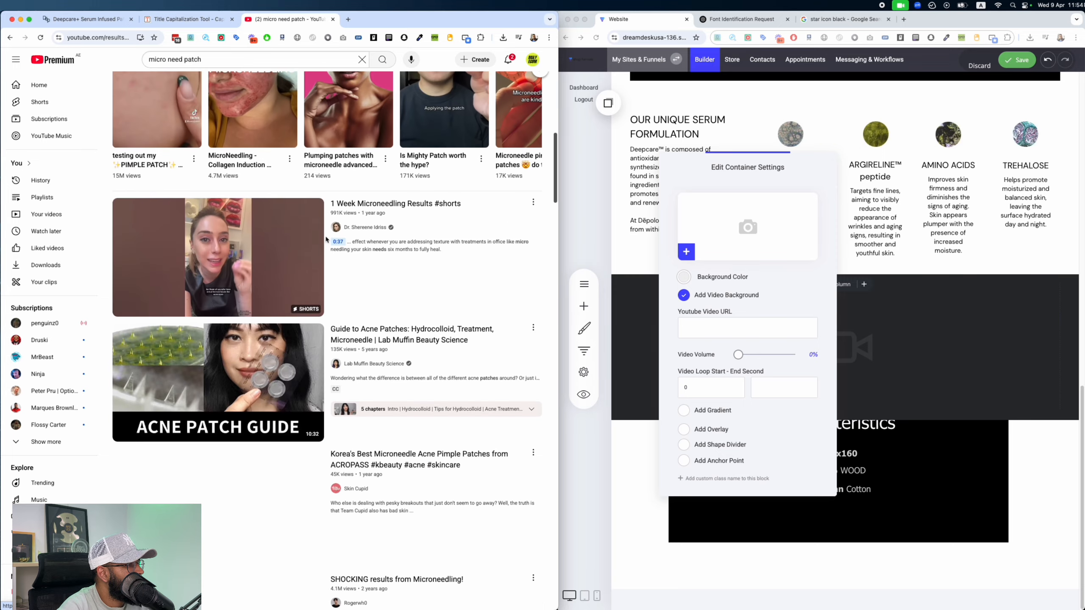
{"action": "scroll", "coordinate": [327, 241], "scroll_direction": "down", "scroll_amount": 15}
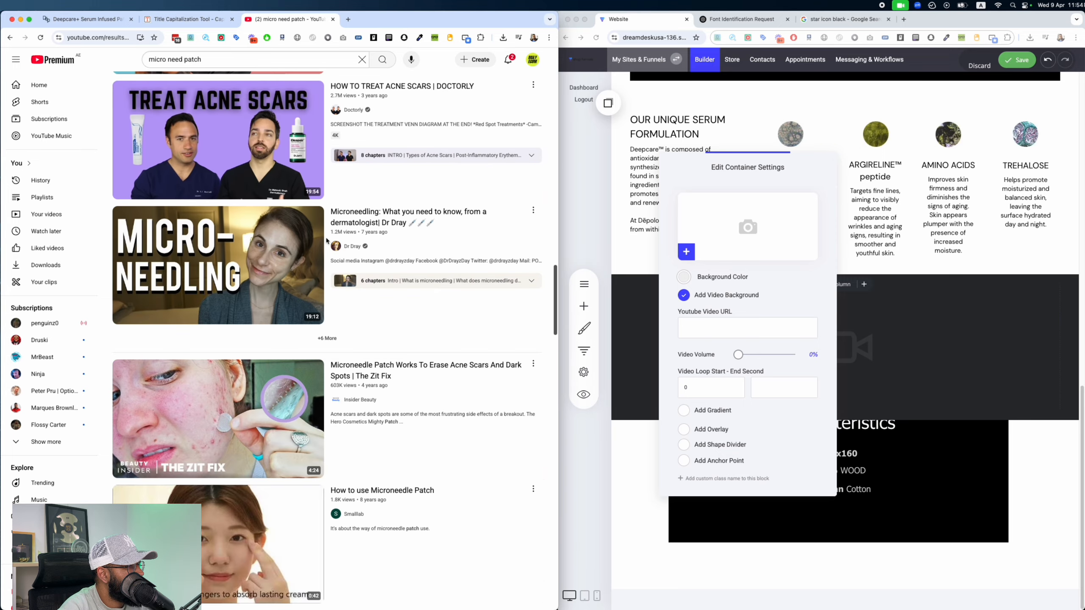
{"action": "scroll", "coordinate": [326, 241], "scroll_direction": "up", "scroll_amount": 15}
{"action": "scroll", "coordinate": [327, 238], "scroll_direction": "up", "scroll_amount": 10}
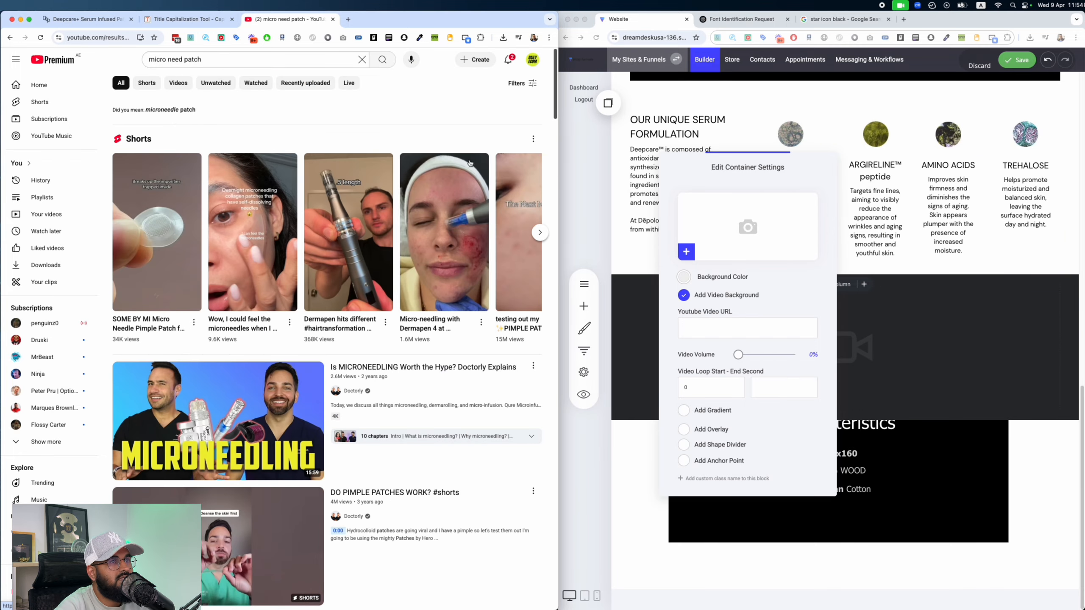
Step: Check the product name on the Dēpology page and search YouTube for "micro dart patch"
{"action": "left_click", "coordinate": [136, 22]}
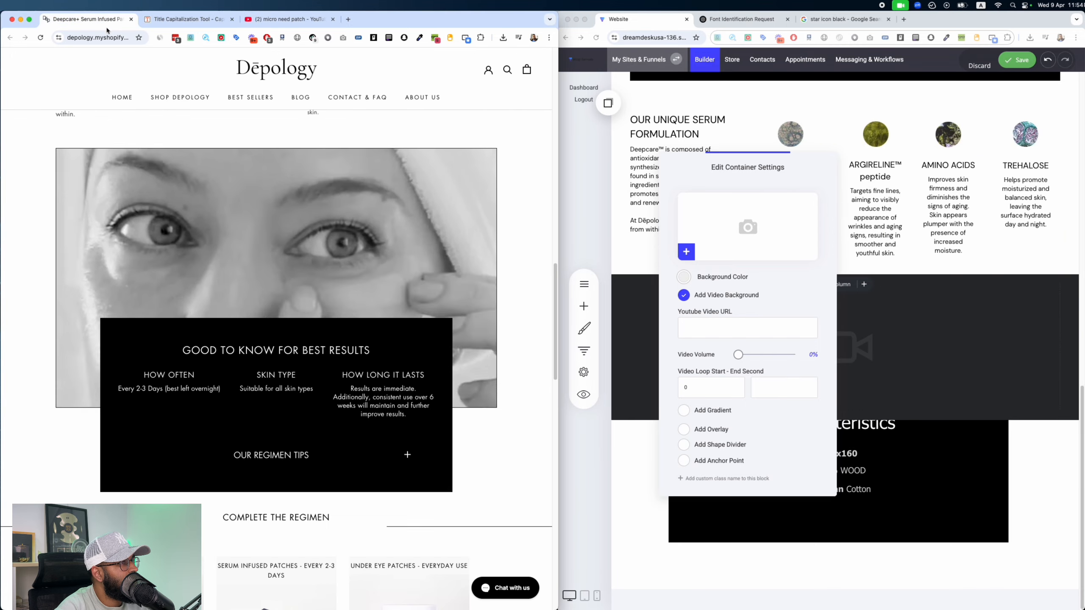
{"action": "scroll", "coordinate": [392, 179], "scroll_direction": "up", "scroll_amount": 15}
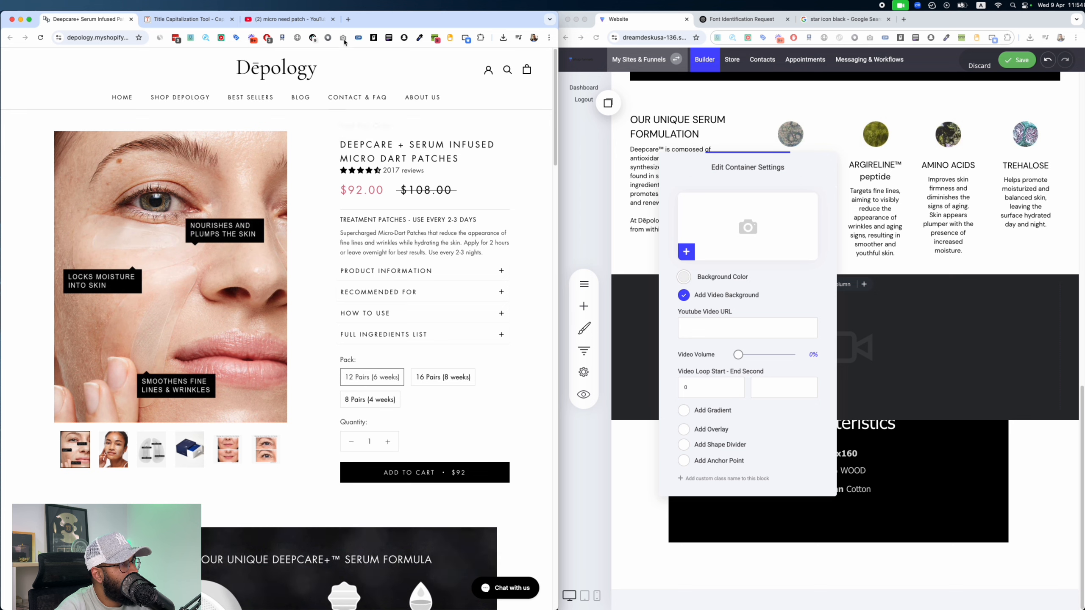
{"action": "left_click", "coordinate": [288, 19]}
{"action": "left_click", "coordinate": [180, 59]}
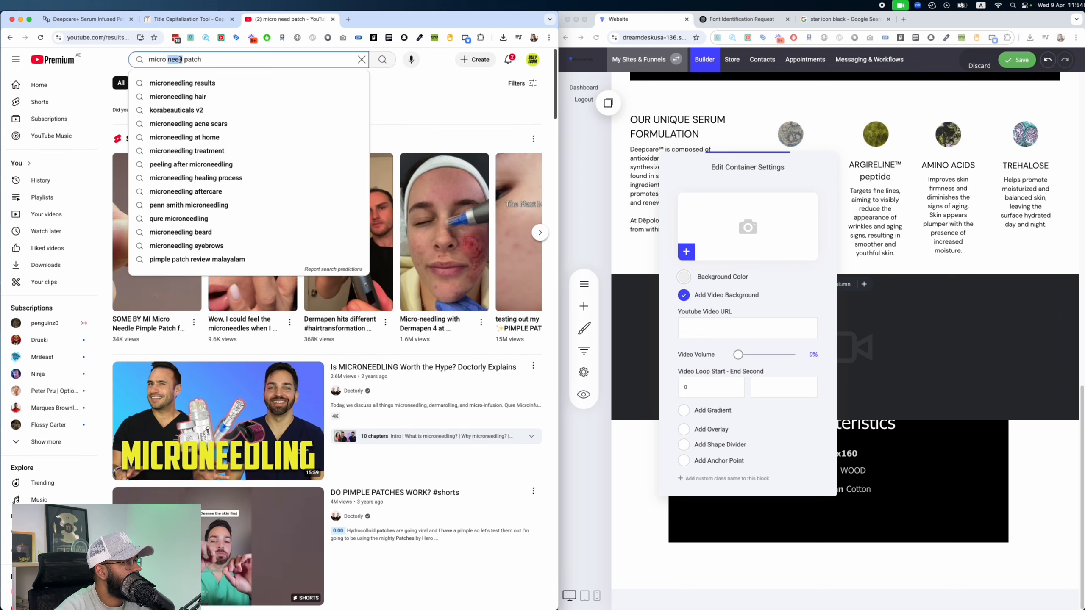
{"action": "type", "text": "dart"}
{"action": "key", "text": "Return"}
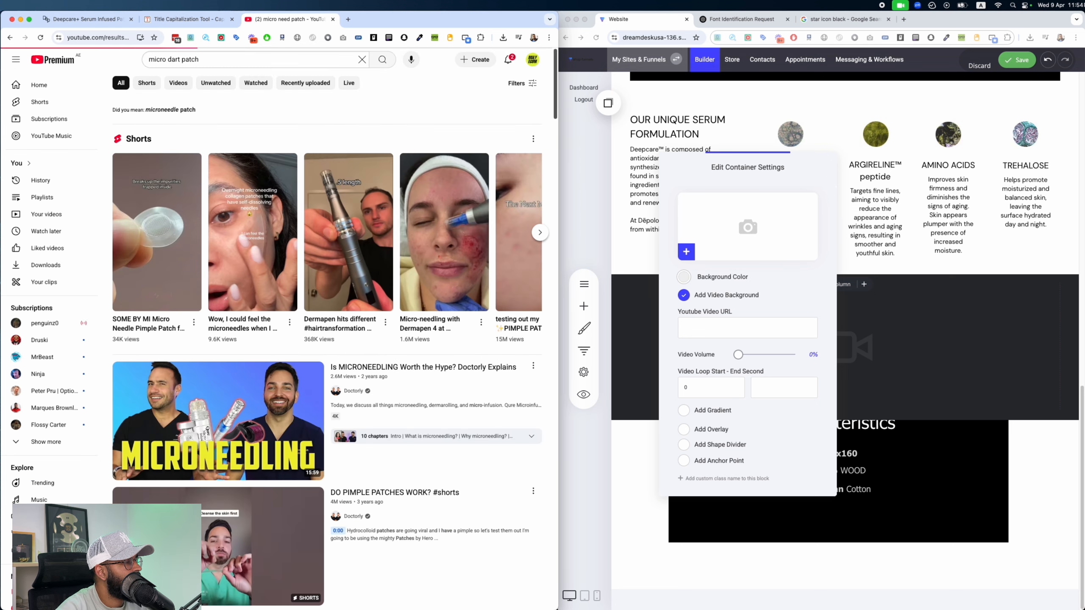
Step: Preview the video "Do Depology Micro Dart Eye Patches Work? | Before & After Results!" and return to the results
{"action": "scroll", "coordinate": [383, 232], "scroll_direction": "down", "scroll_amount": 10}
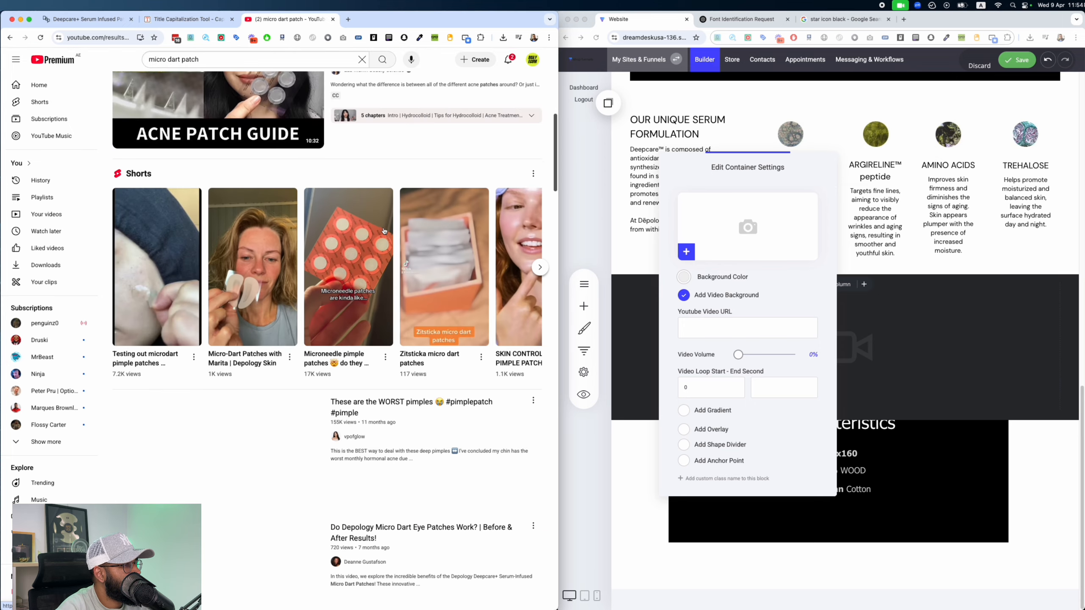
{"action": "scroll", "coordinate": [383, 232], "scroll_direction": "down", "scroll_amount": 10}
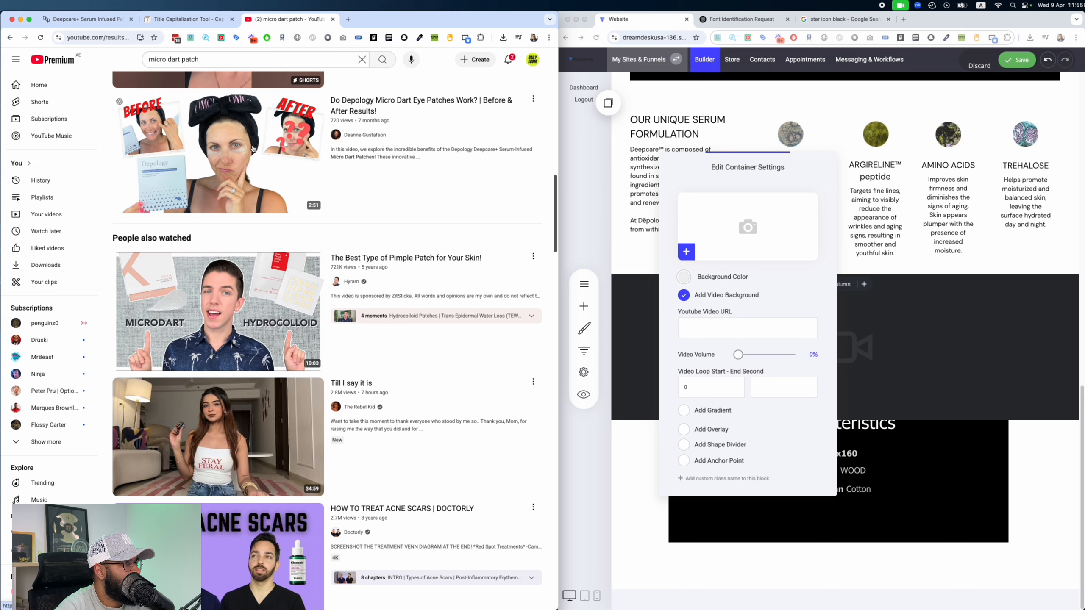
{"action": "left_click", "coordinate": [253, 149]}
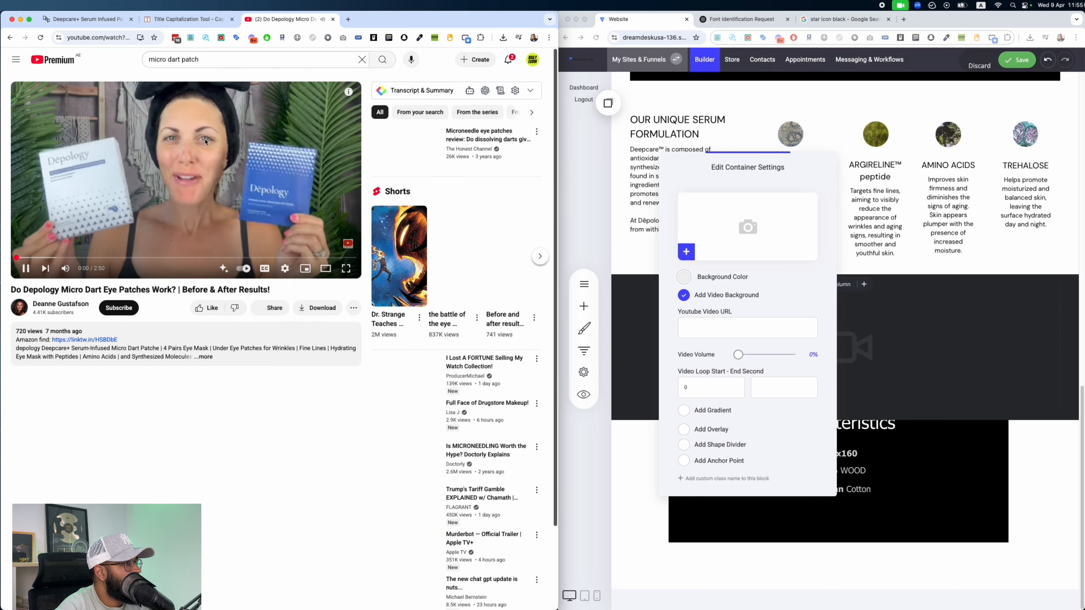
{"action": "left_click", "coordinate": [182, 159]}
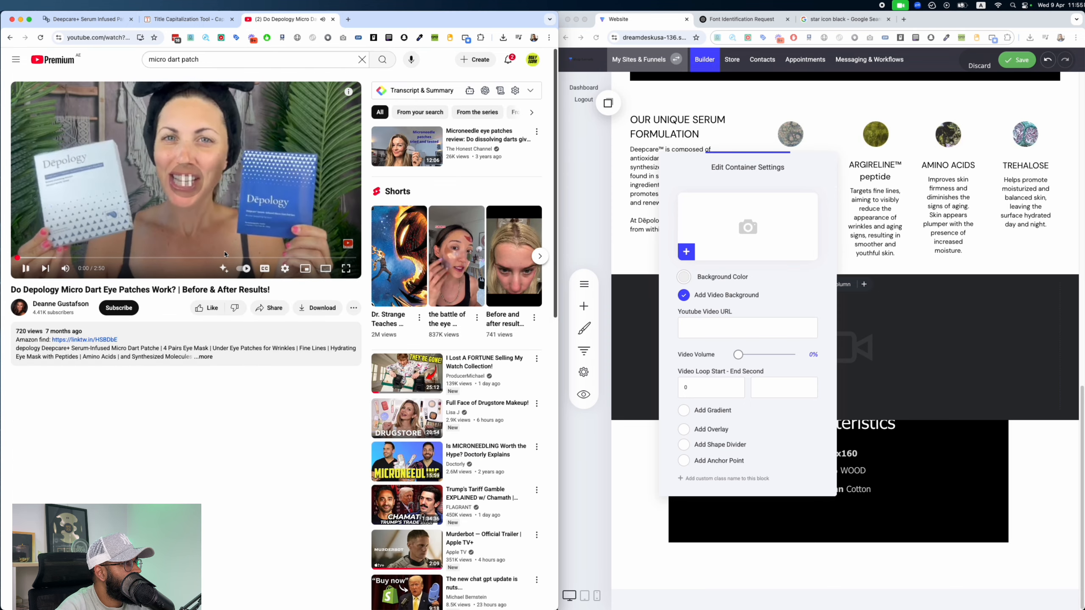
{"action": "left_click", "coordinate": [10, 37]}
Step: Preview the video "Till I say it is" from the "micro dart patch" results and return to the list
{"action": "scroll", "coordinate": [247, 200], "scroll_direction": "down", "scroll_amount": 6}
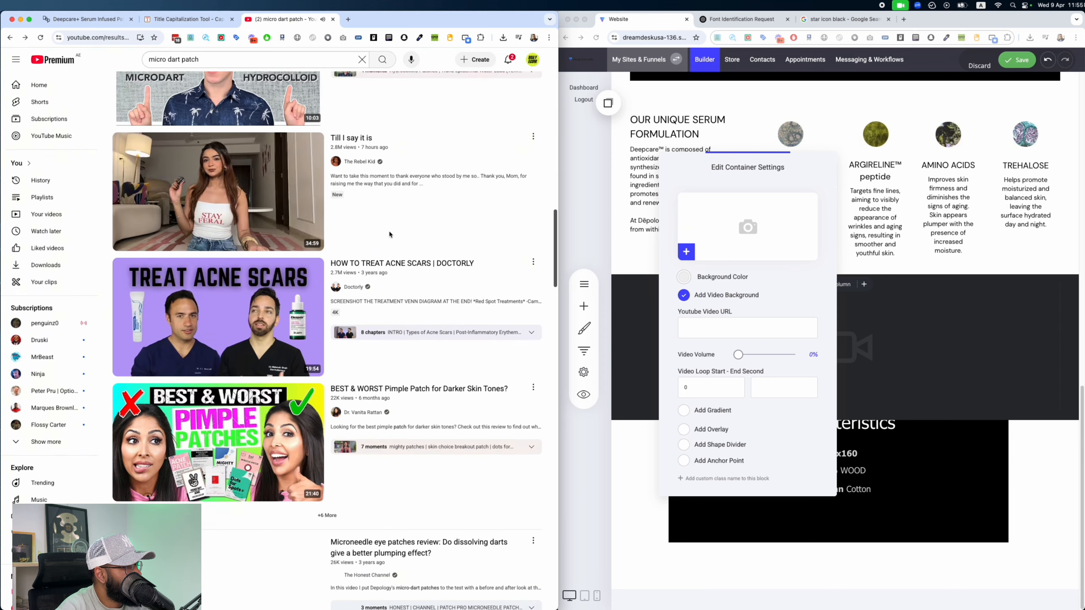
{"action": "left_click", "coordinate": [247, 199]}
{"action": "left_click", "coordinate": [186, 180]}
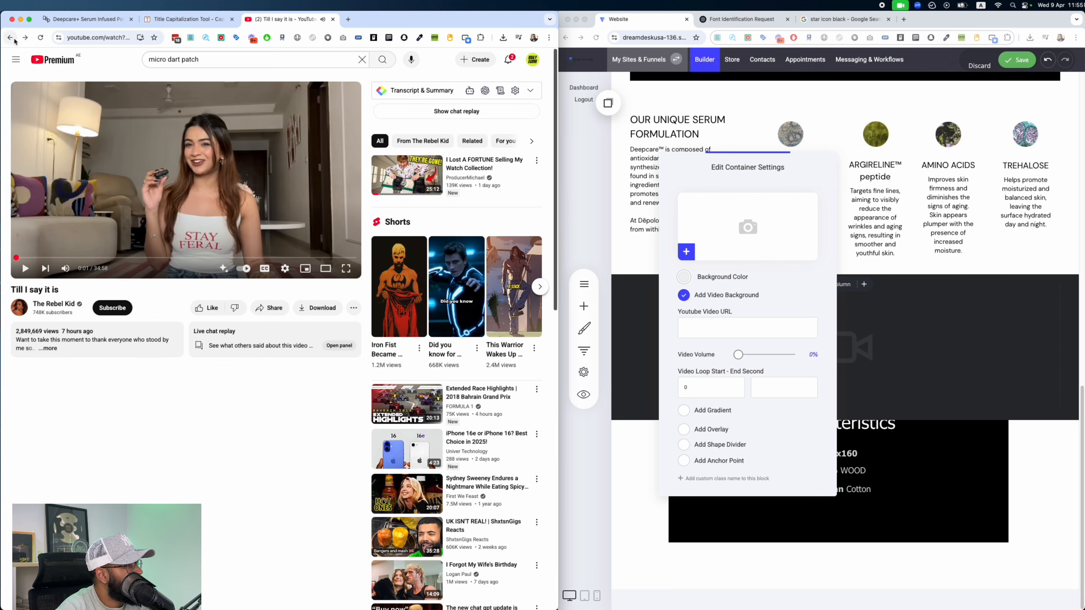
{"action": "left_click", "coordinate": [10, 37]}
Step: Open the video "Microneedle eye patches review: Do dissolving darts give a better plumping effect?", pause it and get its share link
{"action": "scroll", "coordinate": [262, 300], "scroll_direction": "down", "scroll_amount": 8}
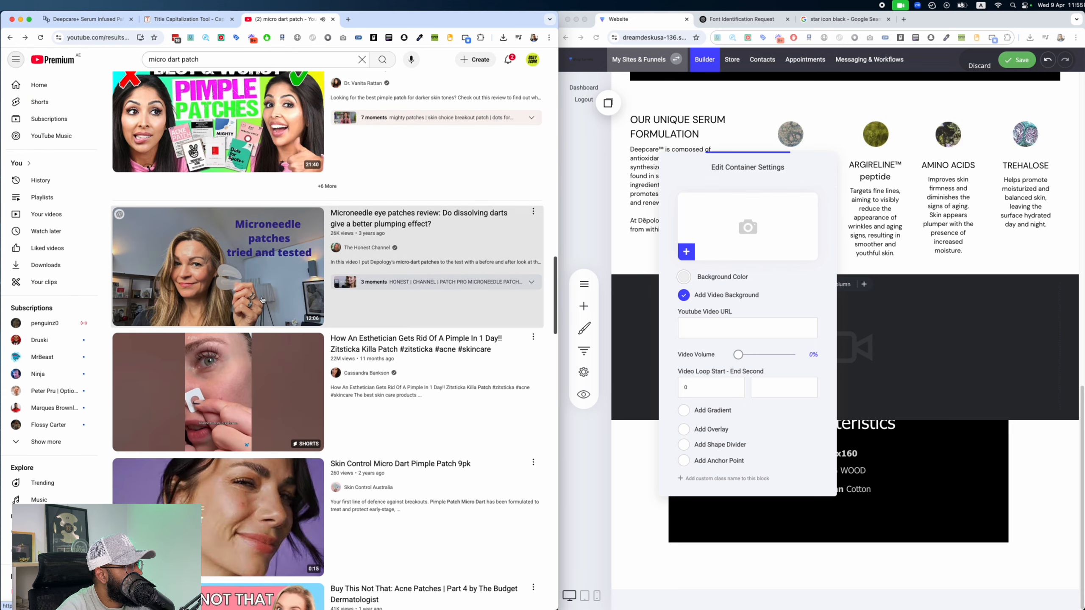
{"action": "left_click", "coordinate": [263, 300]}
{"action": "key", "text": "space"}
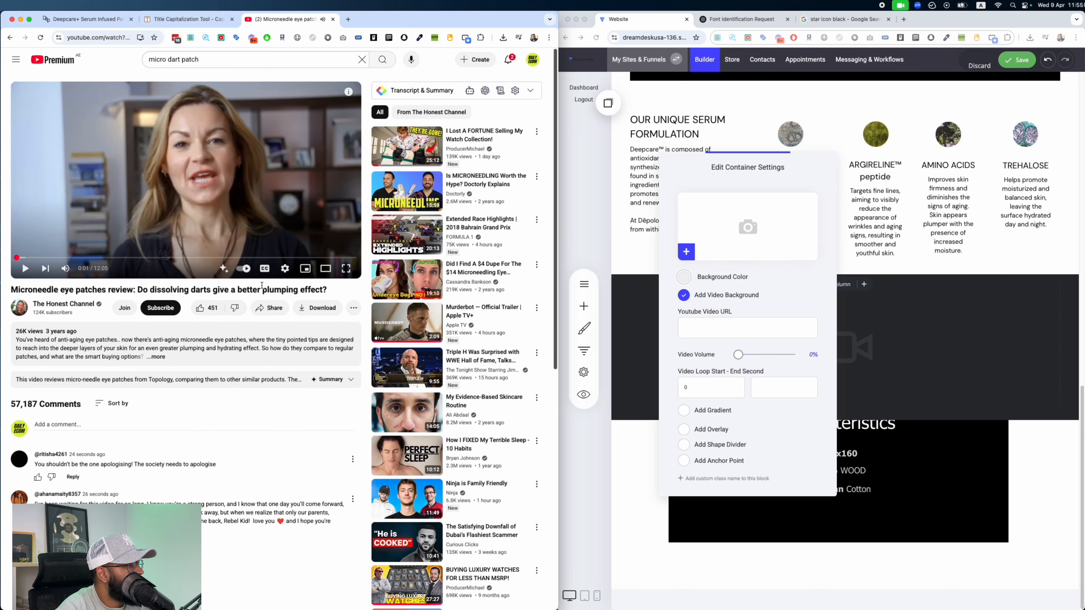
{"action": "left_click", "coordinate": [269, 307]}
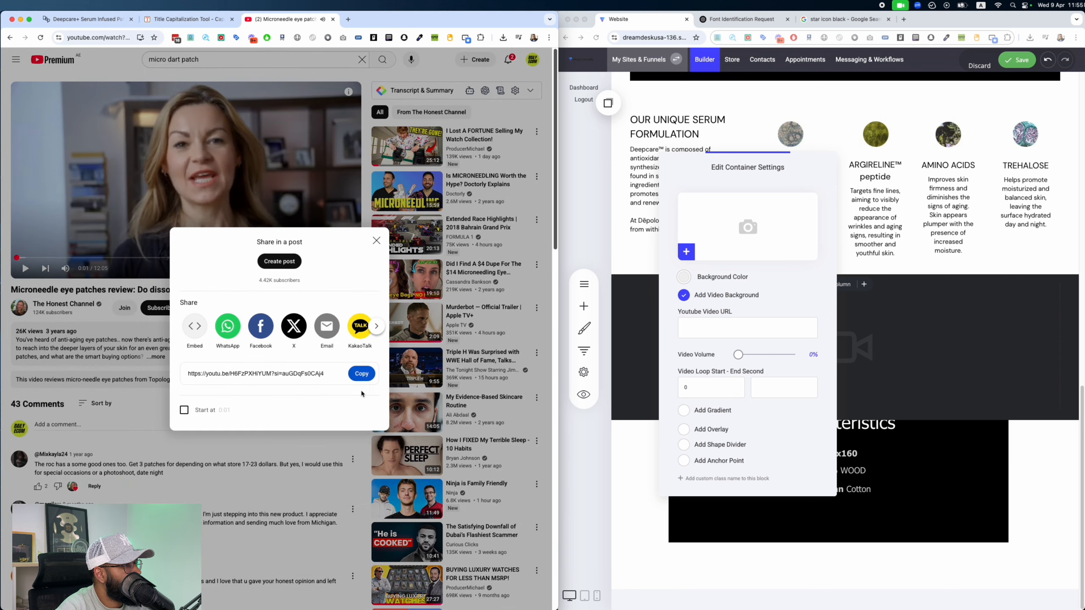
Step: Set the copied link as the container's YouTube background video, save the page and preview the video section
{"action": "left_click", "coordinate": [767, 325]}
{"action": "left_click", "coordinate": [950, 436]}
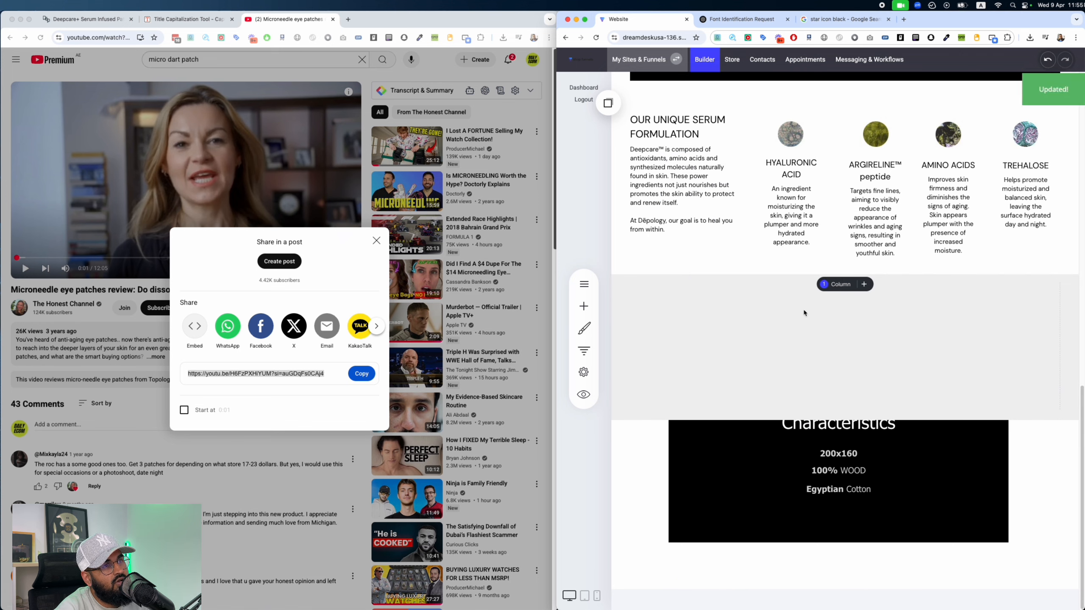
{"action": "left_click", "coordinate": [583, 394]}
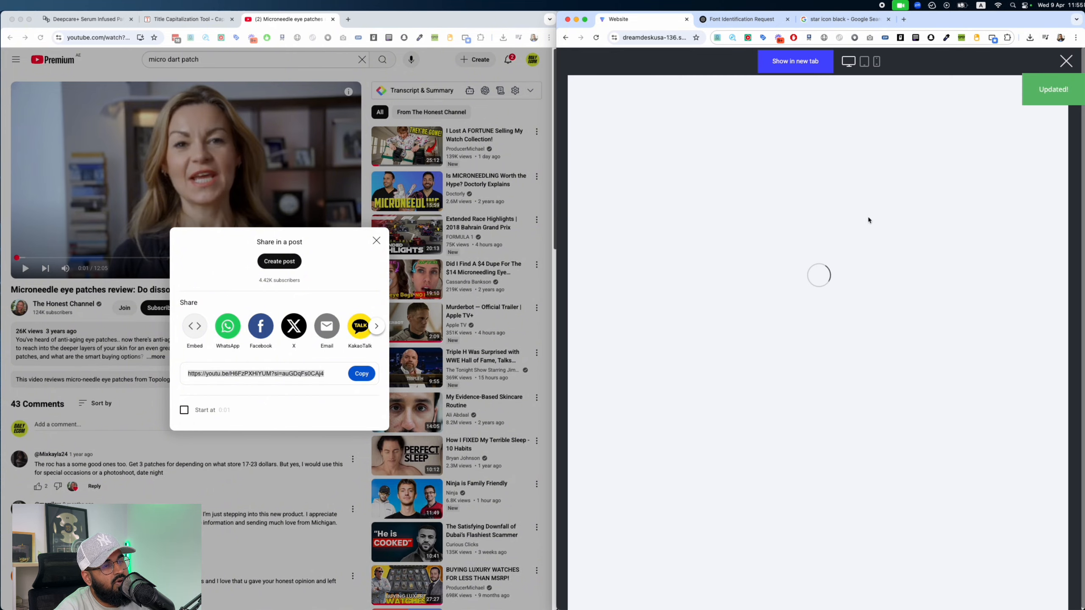
{"action": "scroll", "coordinate": [957, 417], "scroll_direction": "down", "scroll_amount": 10}
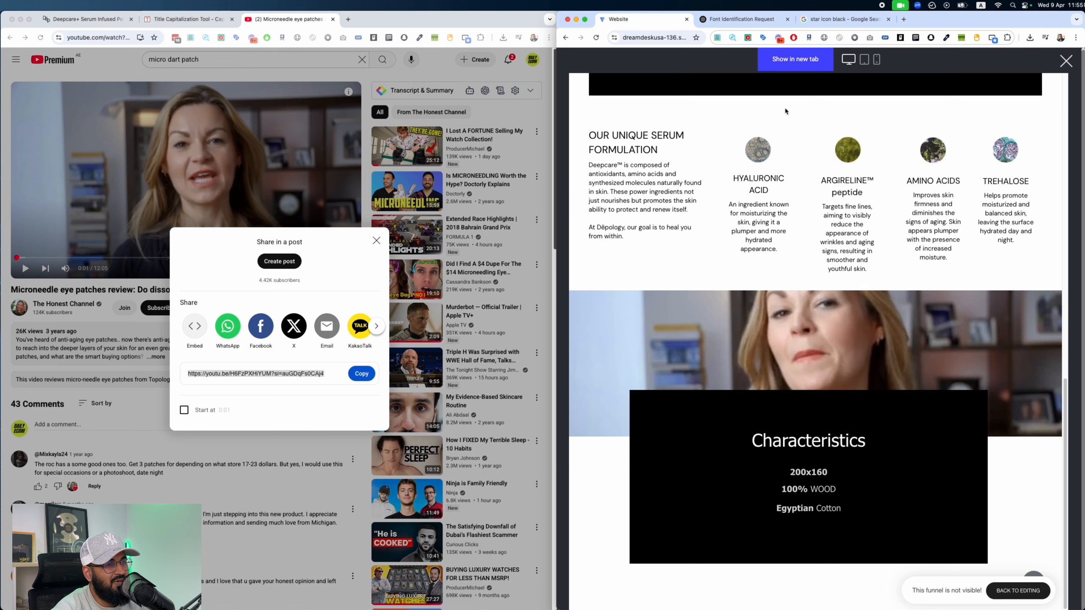
{"action": "key", "text": "Escape"}
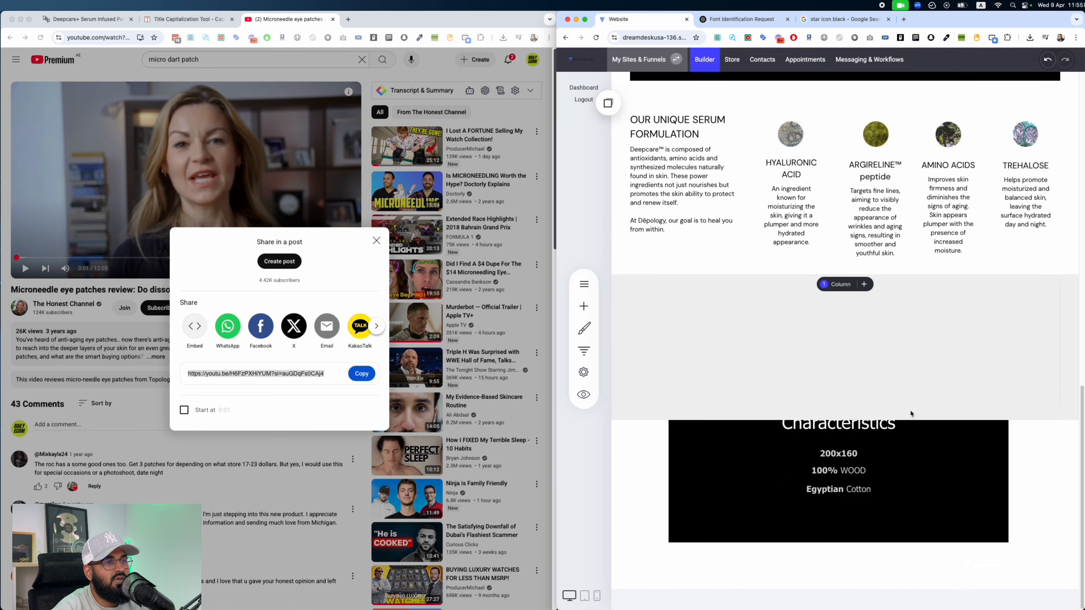
Step: Return to the Dēpology reference page and examine its "Good to know for best results" section
{"action": "left_click", "coordinate": [238, 109]}
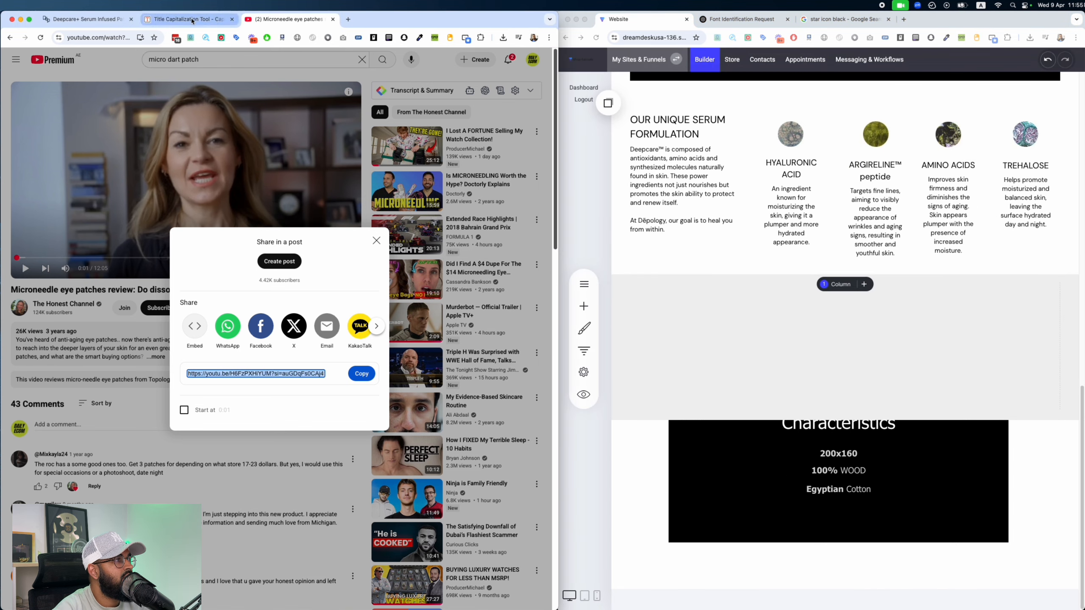
{"action": "left_click", "coordinate": [83, 19]}
{"action": "scroll", "coordinate": [277, 299], "scroll_direction": "down", "scroll_amount": 15}
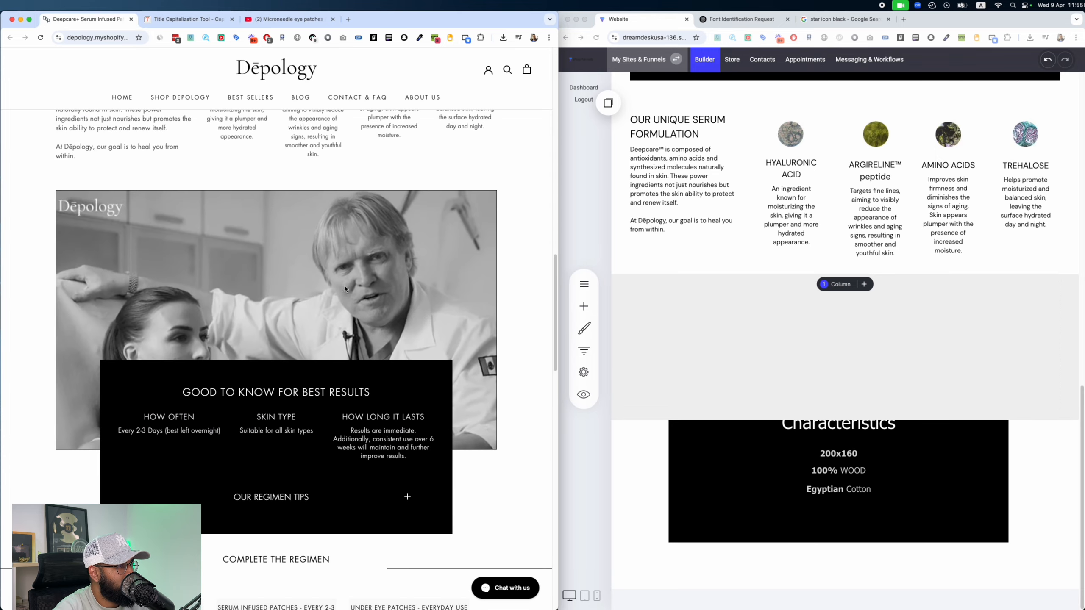
Step: Copy the "Self-assesments conducted via customer satisfaction surveying" heading widget for reuse in the black block
{"action": "left_click", "coordinate": [892, 428]}
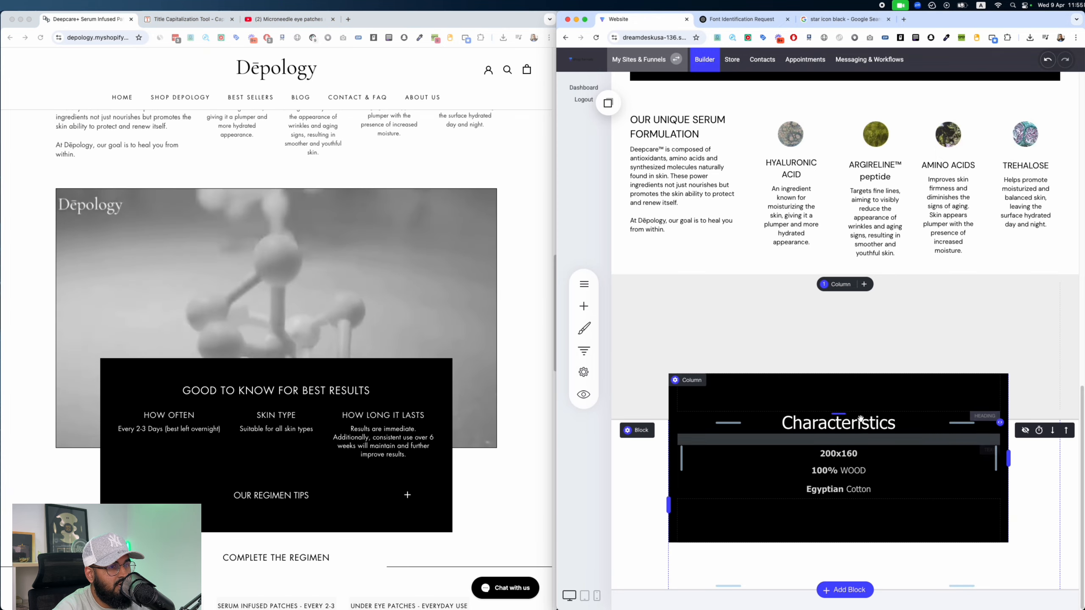
{"action": "scroll", "coordinate": [811, 367], "scroll_direction": "up", "scroll_amount": 7}
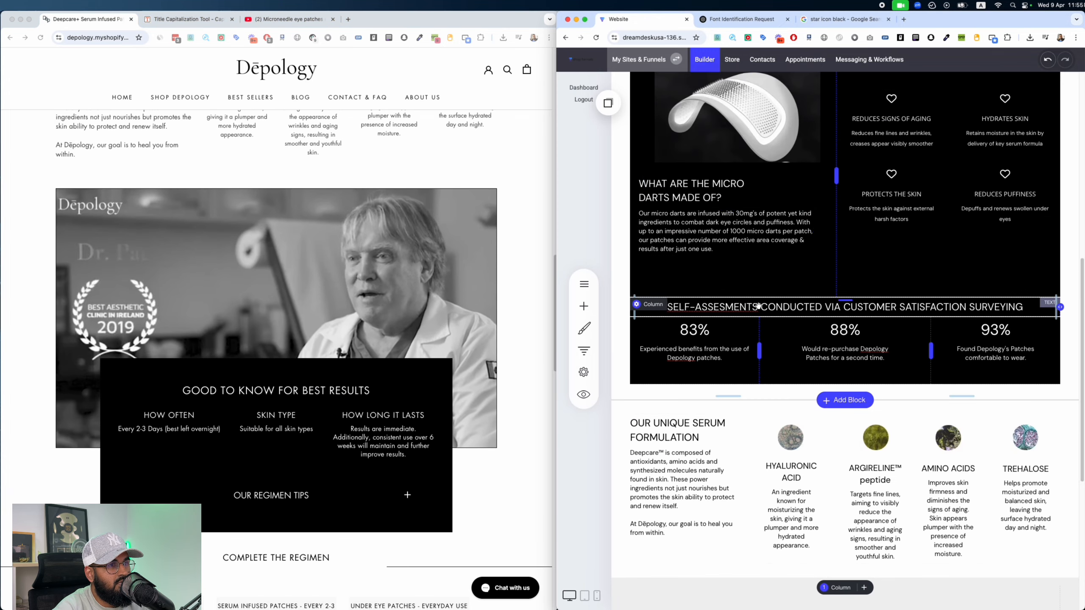
{"action": "left_click", "coordinate": [685, 286]}
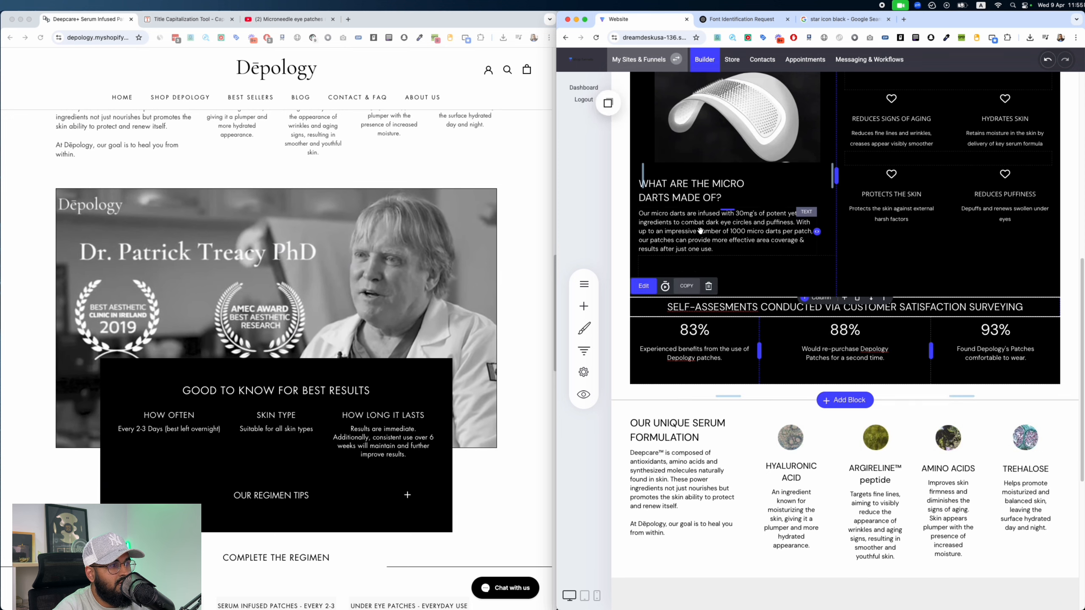
{"action": "scroll", "coordinate": [766, 439], "scroll_direction": "down", "scroll_amount": 7}
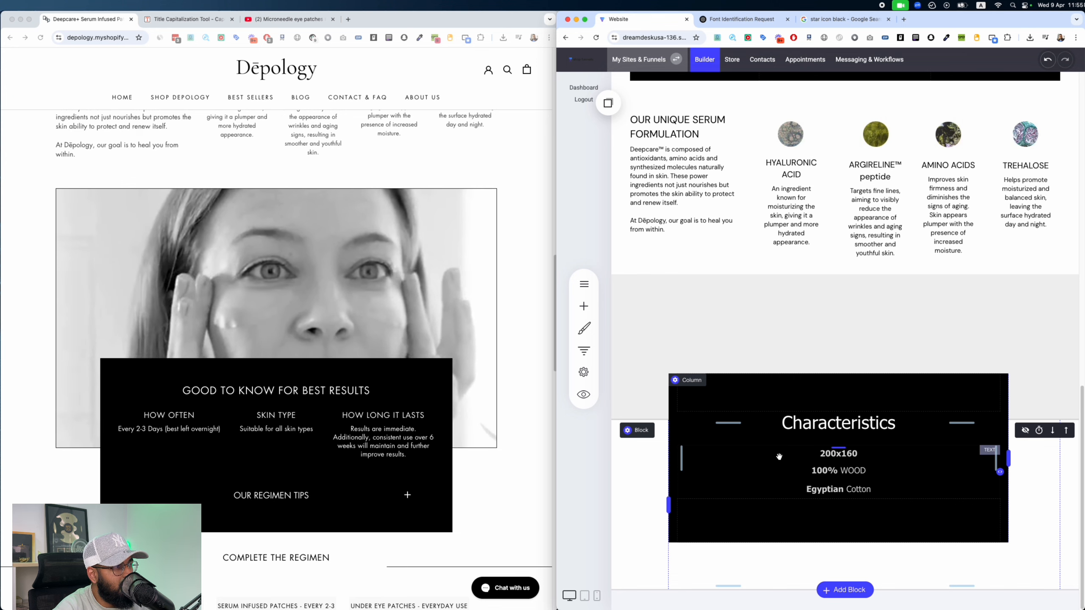
Step: Delete the specification text and the "Characteristics" heading from the black block and reduce the block's height
{"action": "left_click", "coordinate": [887, 466]}
{"action": "left_click", "coordinate": [756, 434]}
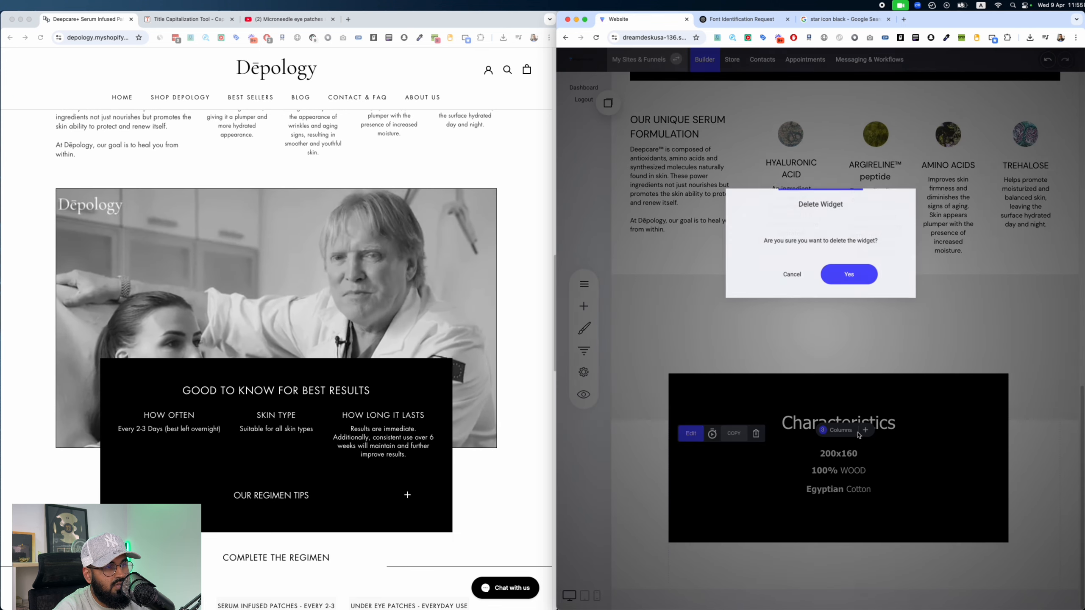
{"action": "left_click", "coordinate": [847, 277]}
{"action": "left_click", "coordinate": [792, 490]}
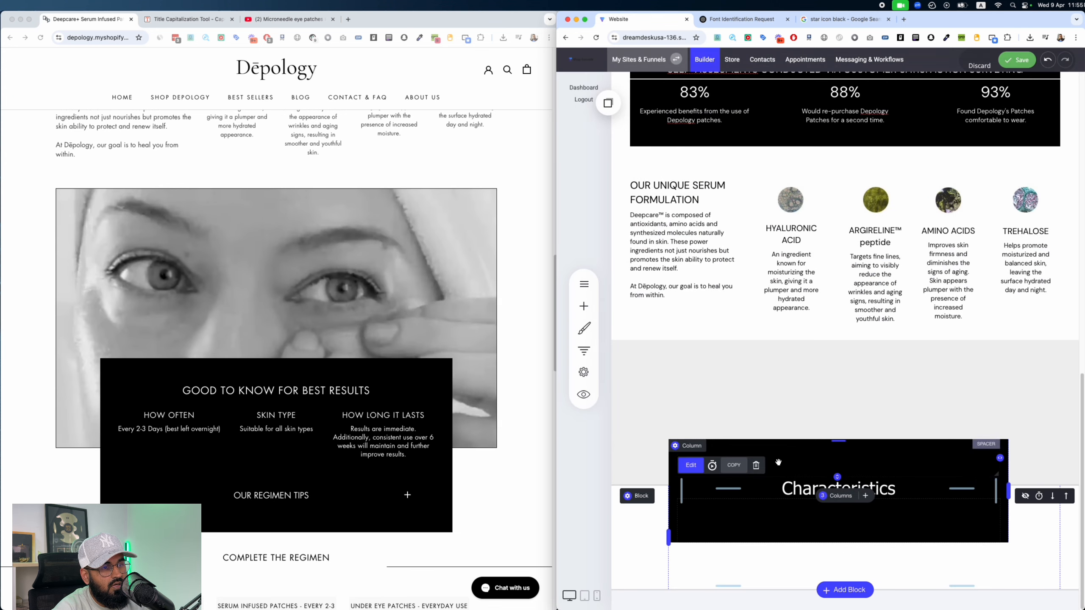
{"action": "left_click", "coordinate": [758, 466]}
{"action": "left_click", "coordinate": [852, 274]}
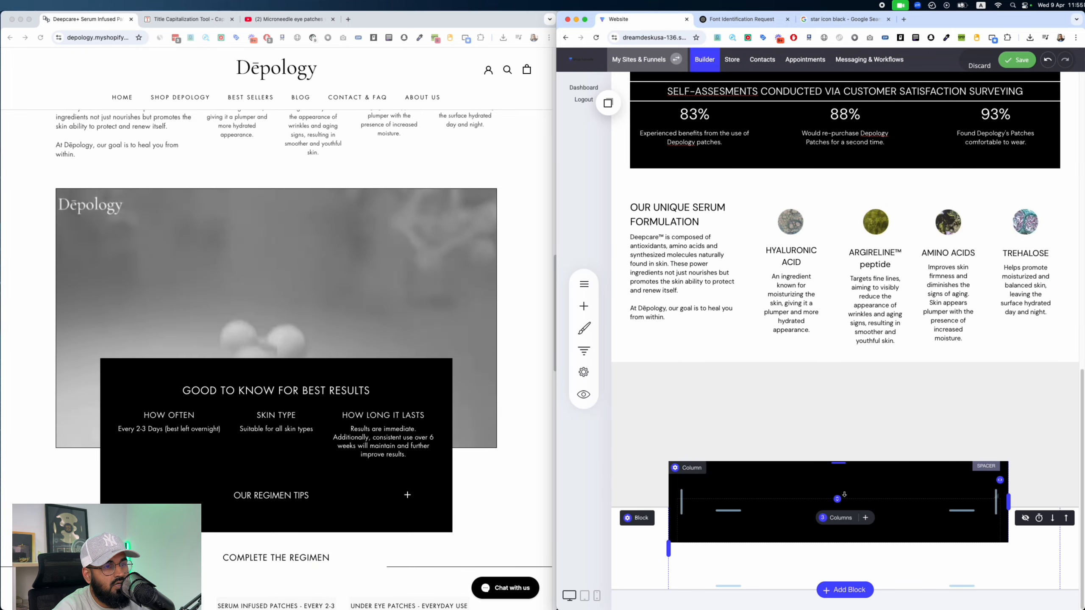
{"action": "left_click_drag", "start_coordinate": [838, 462], "coordinate": [839, 486]}
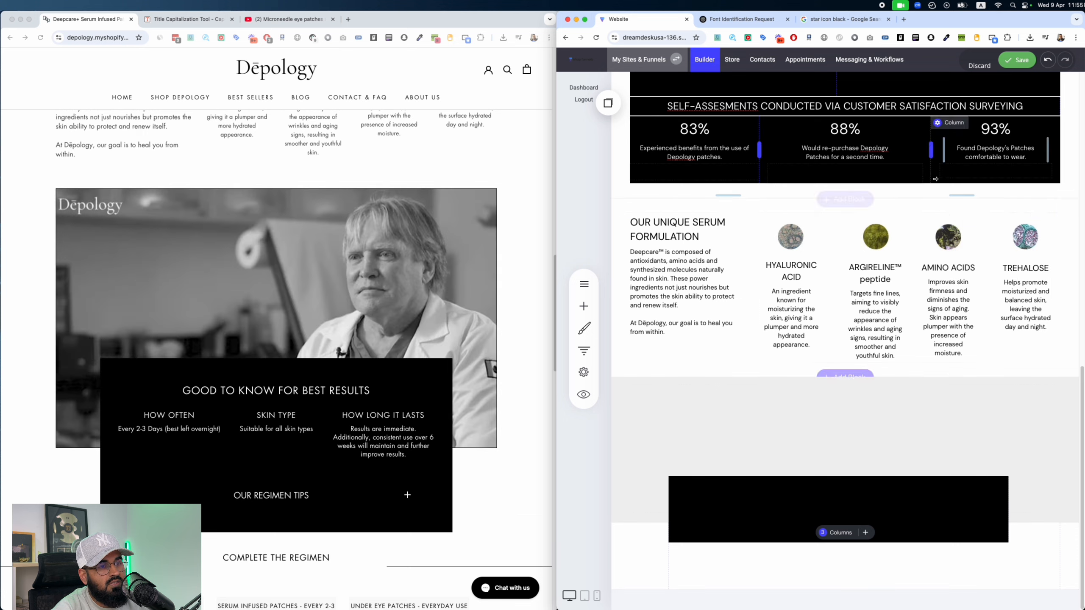
Step: Try to place the copied self-assessments heading in the black block and save the page
{"action": "left_click", "coordinate": [604, 108]}
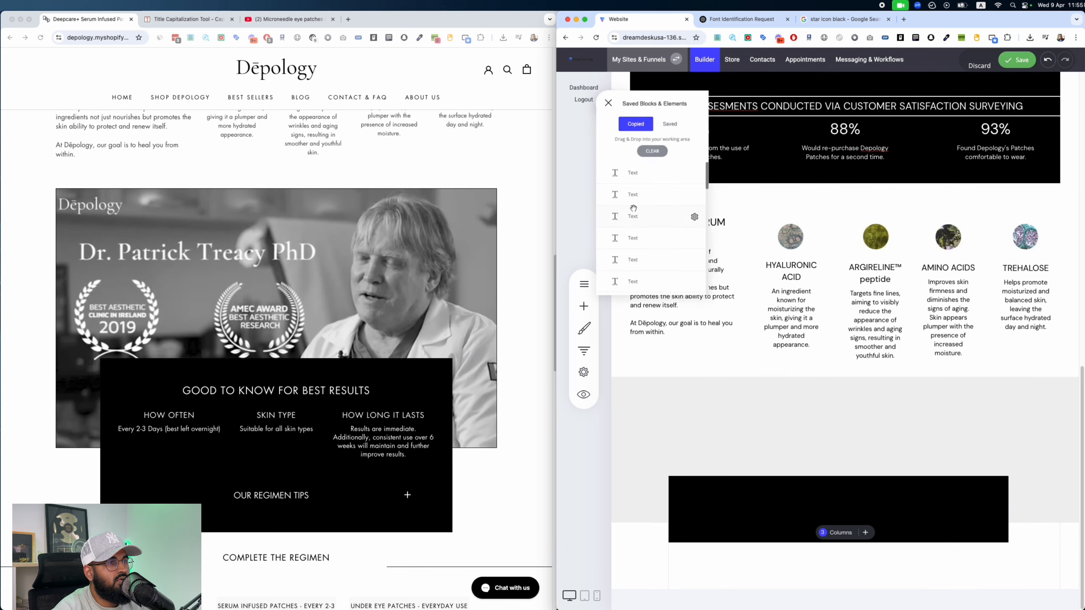
{"action": "left_click_drag", "start_coordinate": [637, 184], "coordinate": [820, 498]}
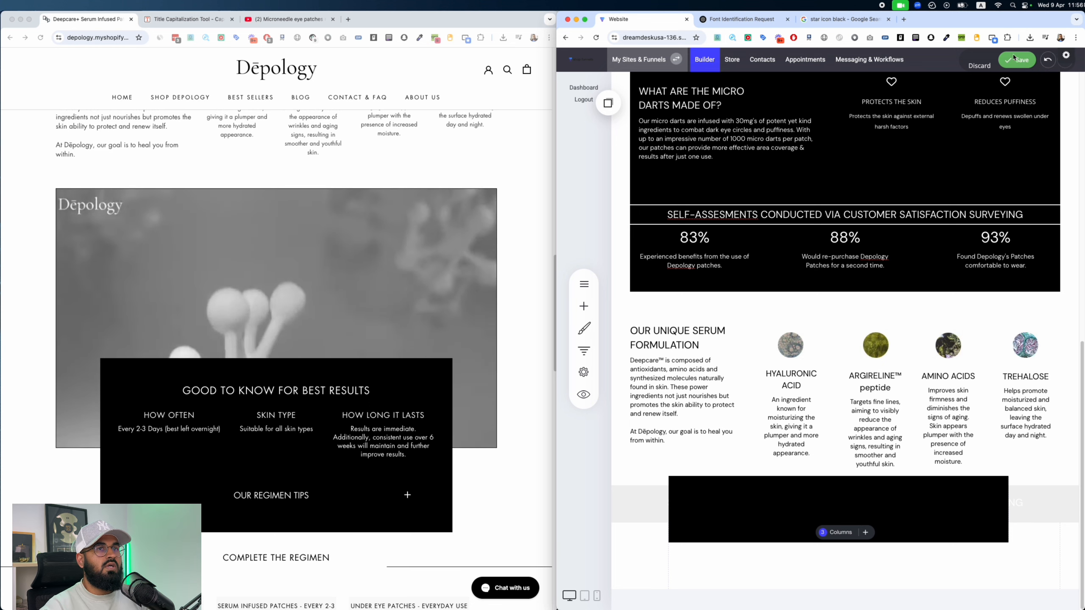
{"action": "left_click", "coordinate": [1020, 61]}
Step: Copy the text from the 83% column, try to place it in the black block, and discard the change
{"action": "scroll", "coordinate": [811, 342], "scroll_direction": "down", "scroll_amount": 3}
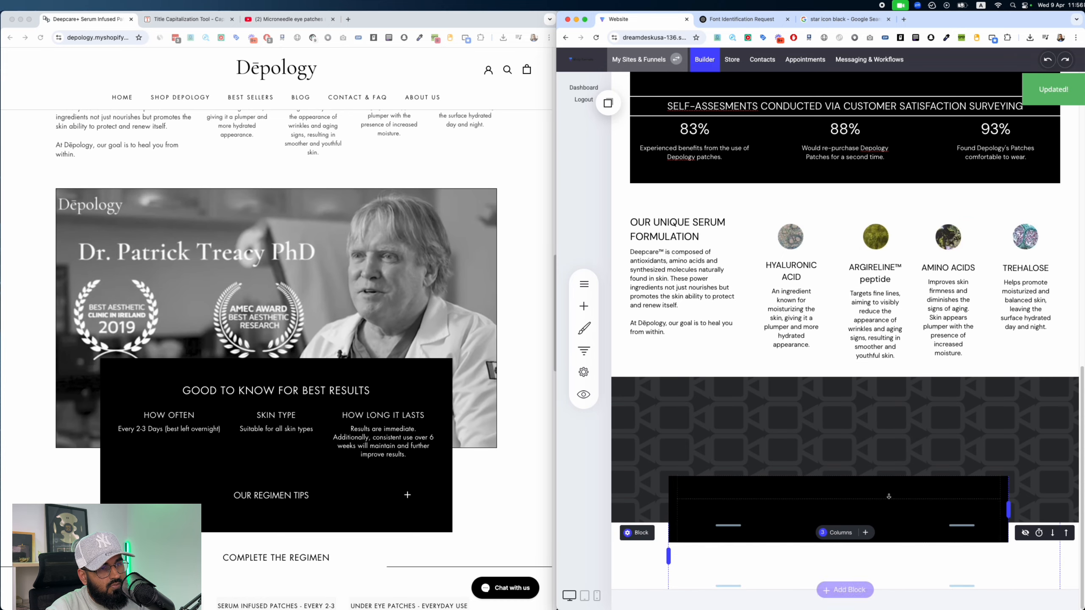
{"action": "scroll", "coordinate": [683, 201], "scroll_direction": "up", "scroll_amount": 2}
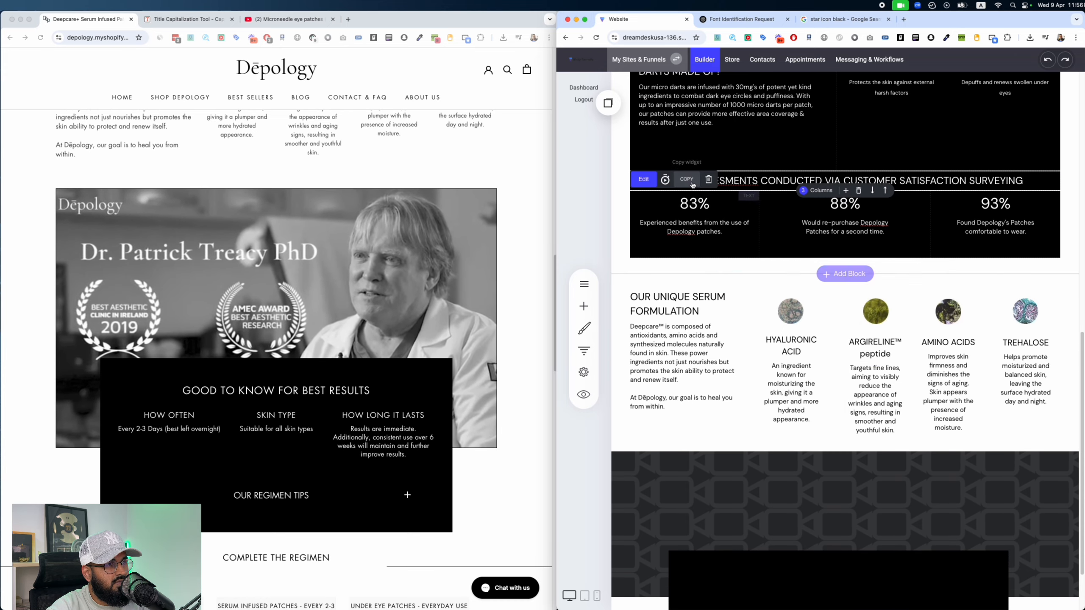
{"action": "left_click", "coordinate": [696, 210]}
{"action": "scroll", "coordinate": [788, 384], "scroll_direction": "down", "scroll_amount": 2}
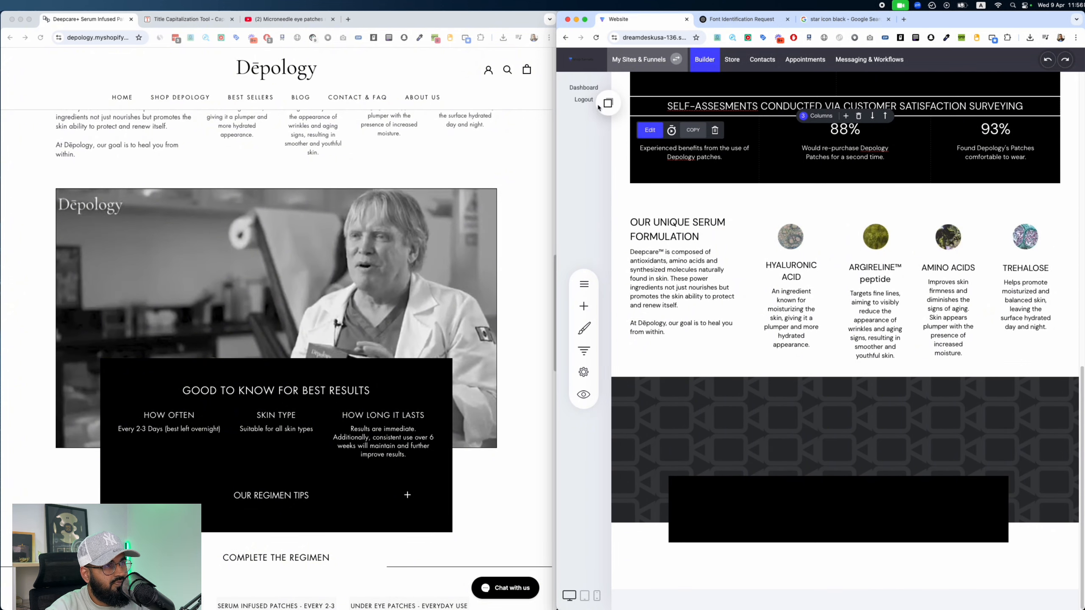
{"action": "left_click", "coordinate": [605, 104]}
{"action": "left_click_drag", "start_coordinate": [630, 173], "coordinate": [808, 490]}
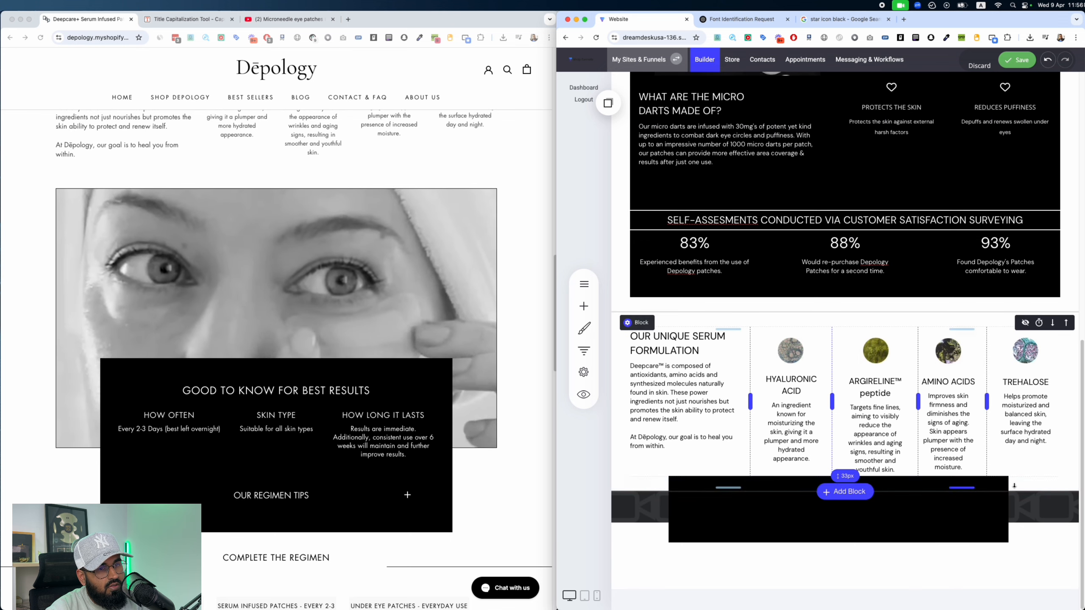
{"action": "left_click", "coordinate": [989, 66]}
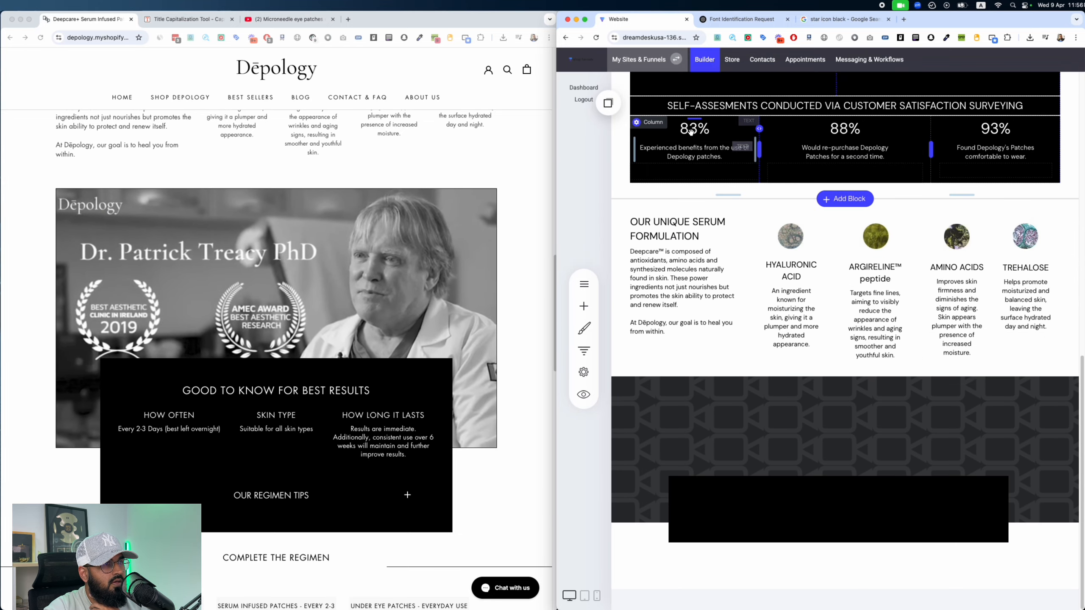
Step: Try again to place the most recently copied text widget in the black block and save the page
{"action": "left_click", "coordinate": [604, 104]}
{"action": "left_click_drag", "start_coordinate": [639, 182], "coordinate": [826, 484]}
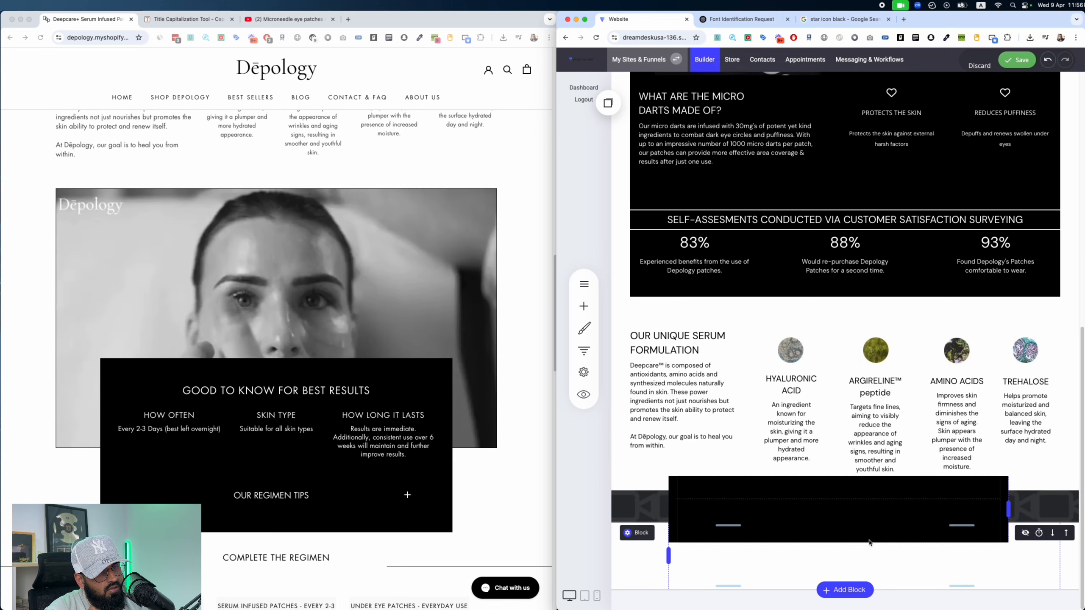
{"action": "left_click", "coordinate": [1018, 60]}
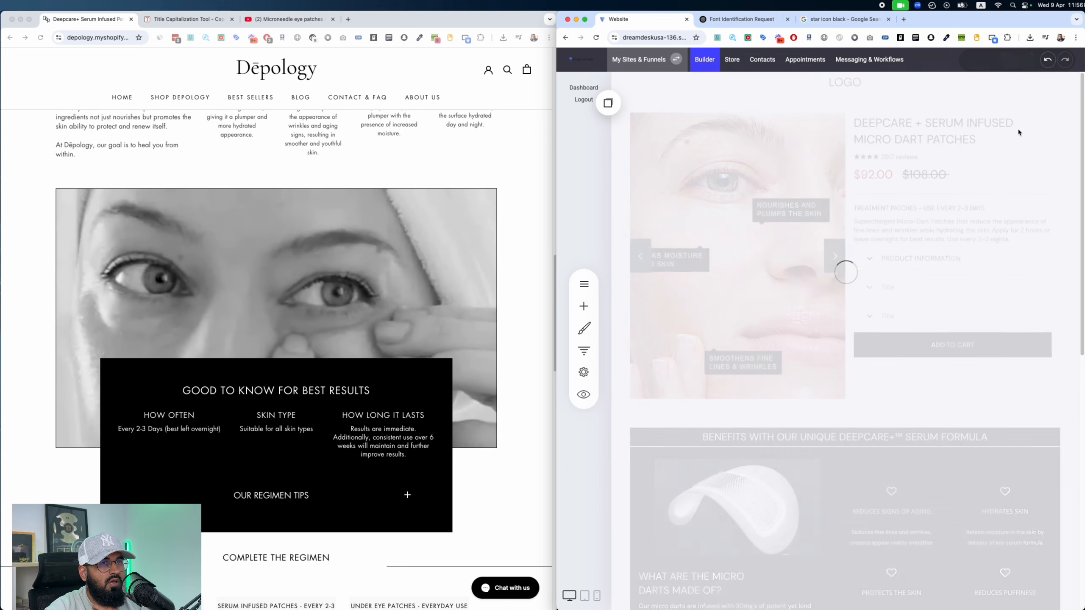
Step: Delete the video background block and the black block below the "Our unique serum formulation" section
{"action": "scroll", "coordinate": [815, 386], "scroll_direction": "down", "scroll_amount": 10}
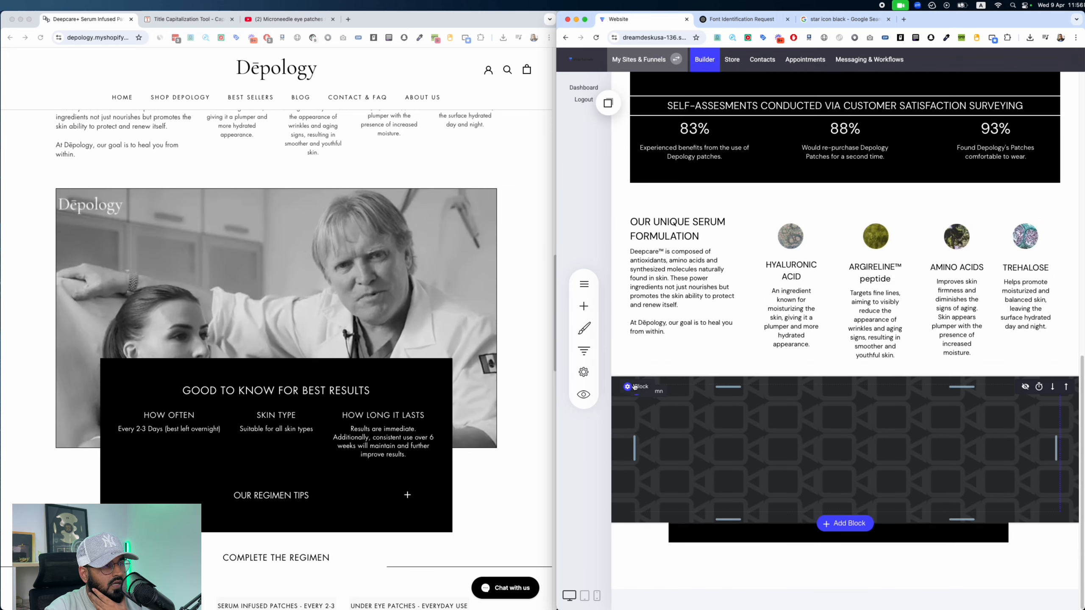
{"action": "mouse_move", "coordinate": [635, 387]}
{"action": "left_click", "coordinate": [687, 388]}
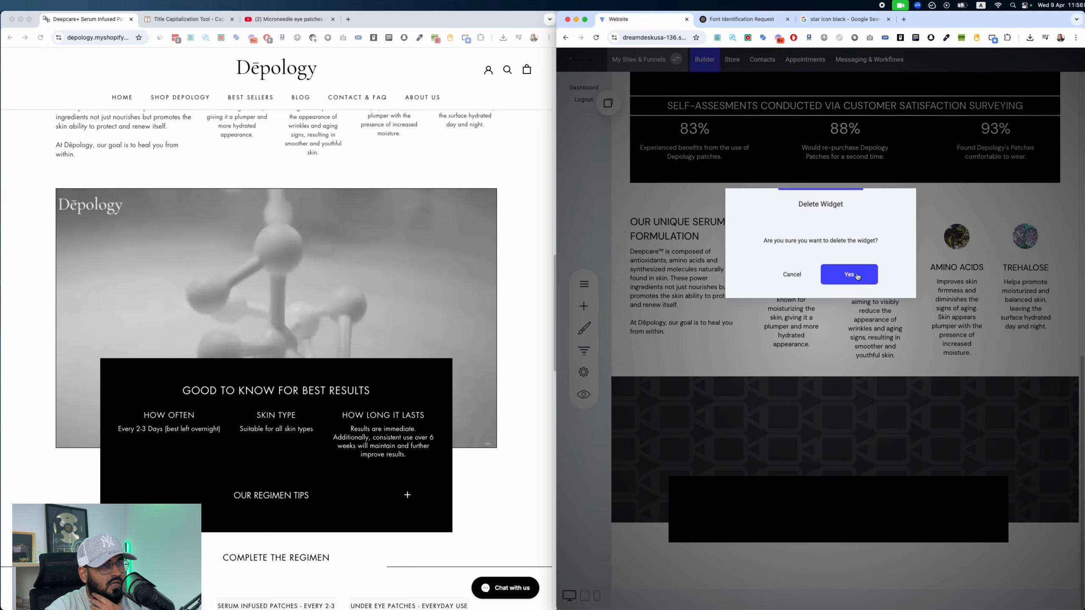
{"action": "left_click", "coordinate": [843, 274]}
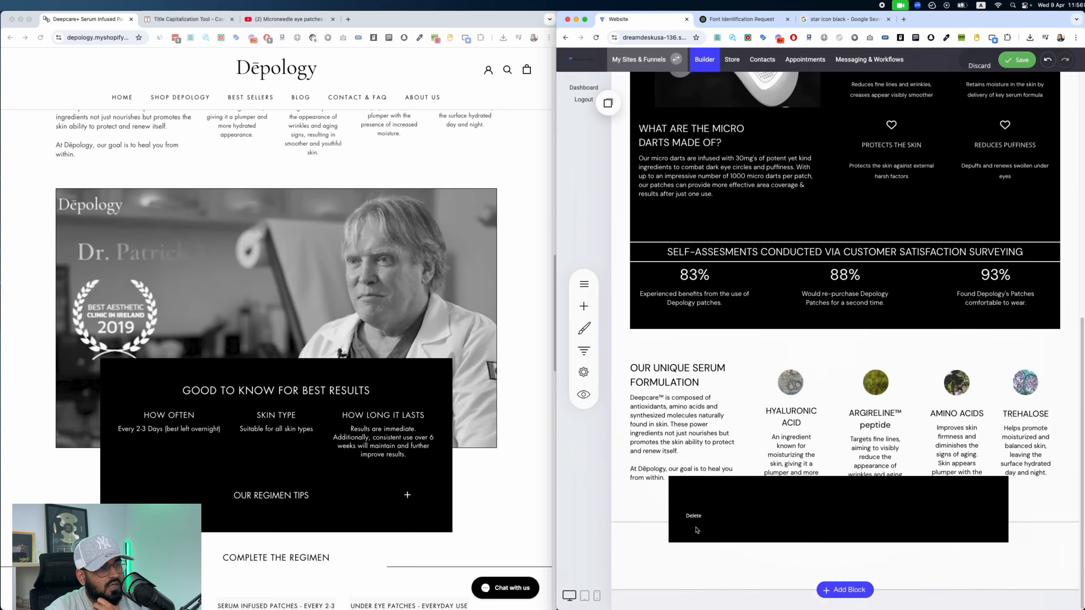
{"action": "left_click", "coordinate": [693, 534]}
{"action": "left_click", "coordinate": [845, 273]}
Step: Open the block library and look through the Hero and Image & Text templates for a layout matching the reference section
{"action": "left_click", "coordinate": [844, 589]}
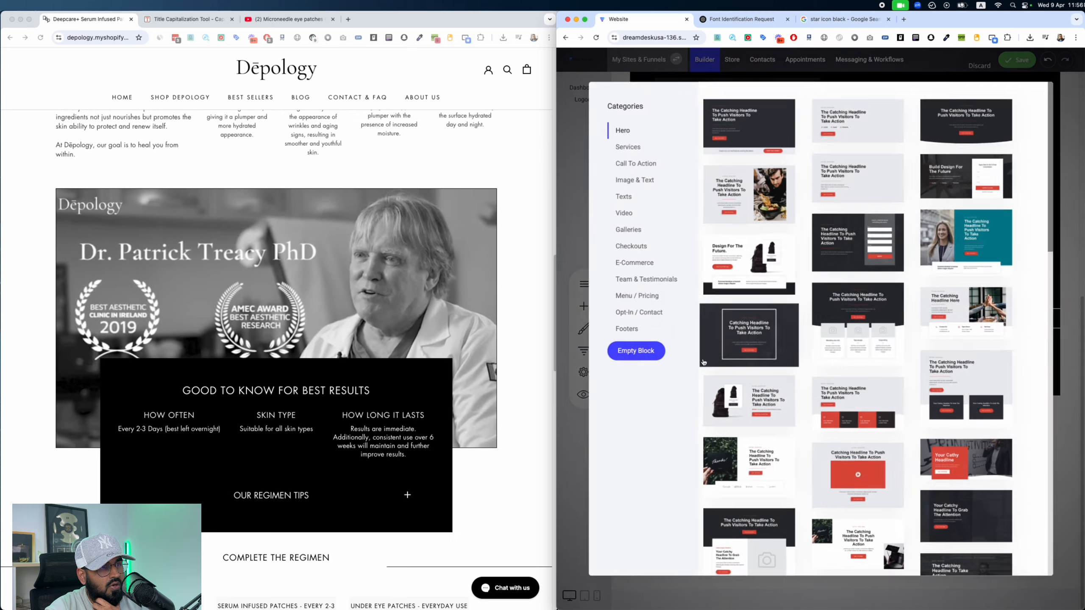
{"action": "scroll", "coordinate": [854, 312], "scroll_direction": "down", "scroll_amount": 10}
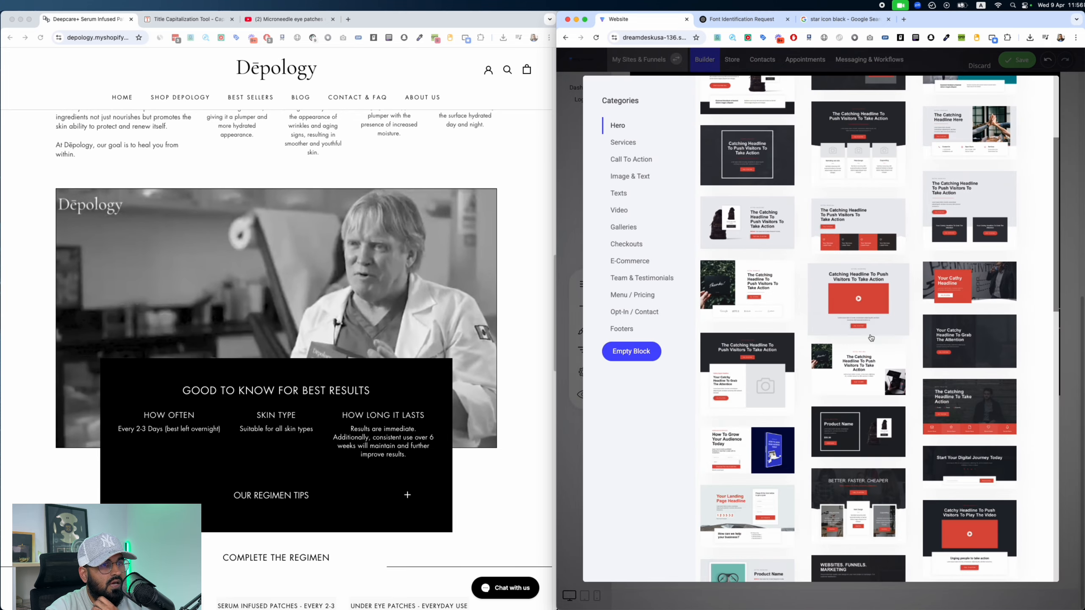
{"action": "scroll", "coordinate": [871, 344], "scroll_direction": "down", "scroll_amount": 4}
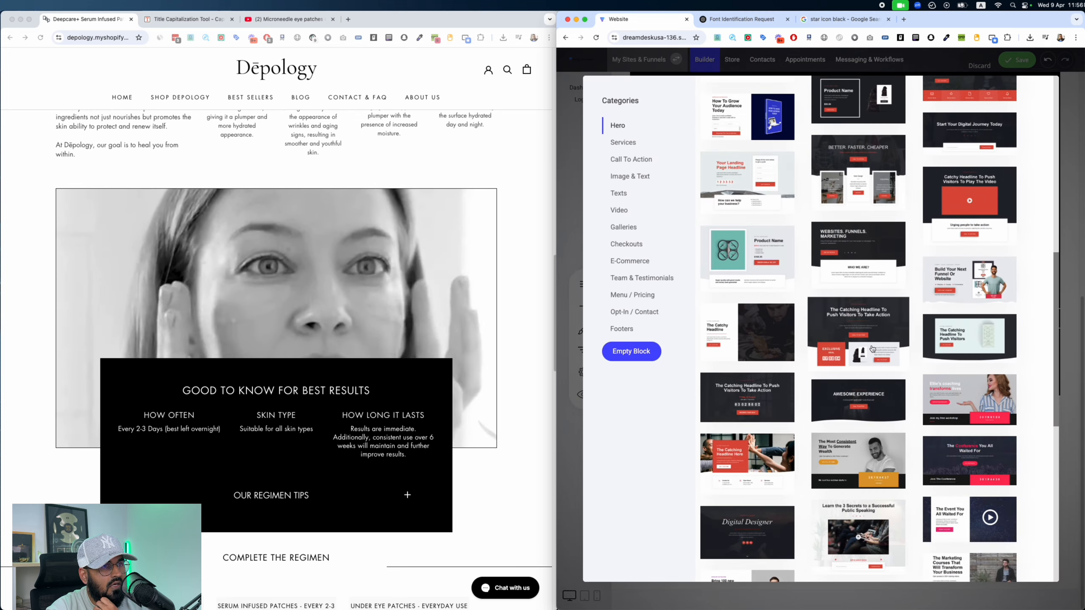
{"action": "scroll", "coordinate": [871, 346], "scroll_direction": "down", "scroll_amount": 12}
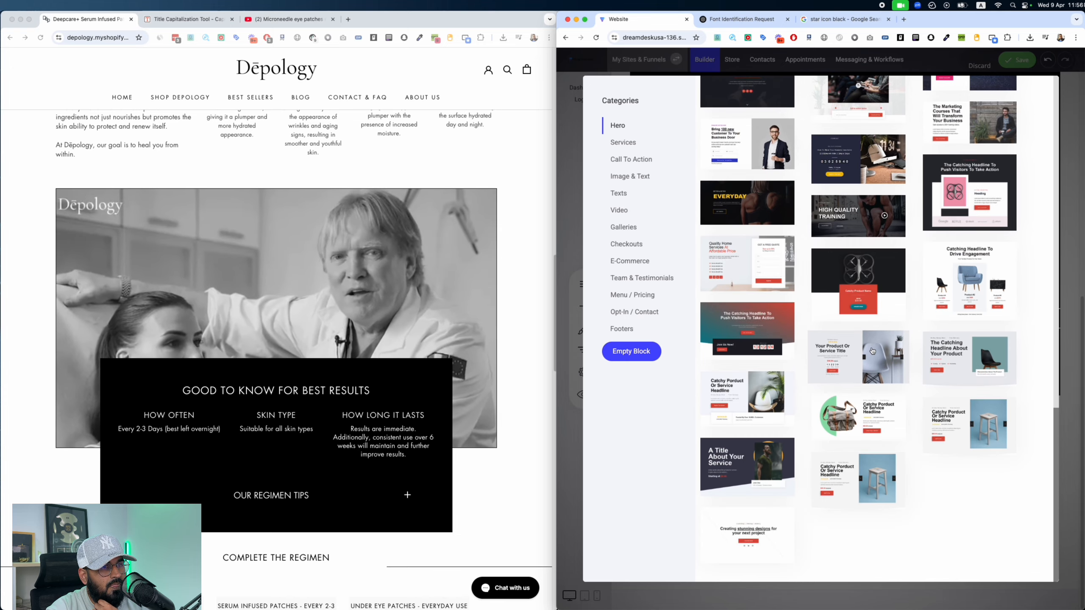
{"action": "scroll", "coordinate": [871, 316], "scroll_direction": "down", "scroll_amount": 20}
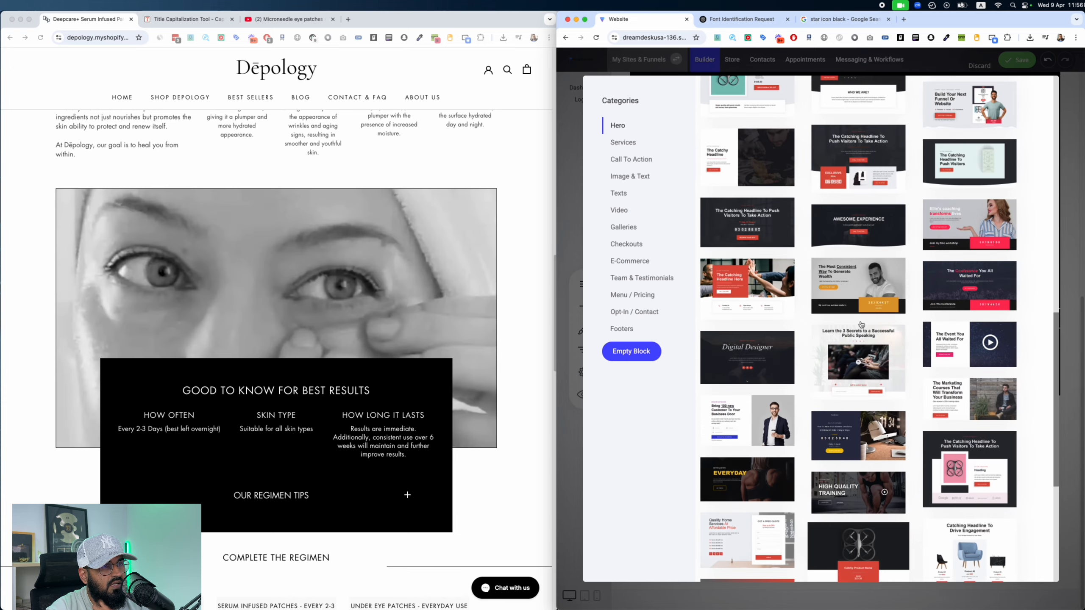
{"action": "scroll", "coordinate": [891, 308], "scroll_direction": "down", "scroll_amount": 10}
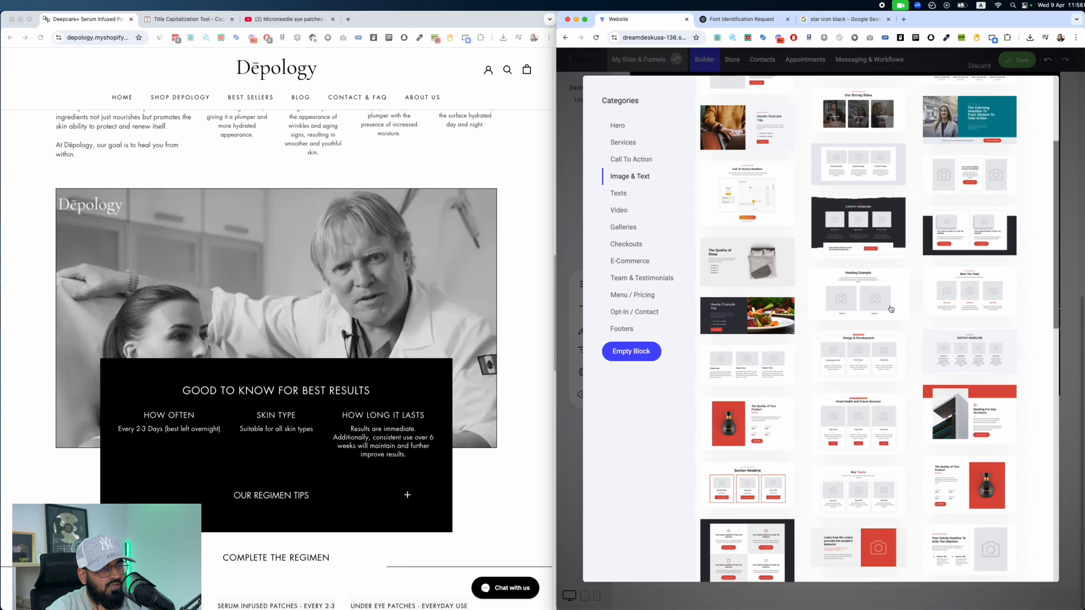
{"action": "scroll", "coordinate": [891, 318], "scroll_direction": "up", "scroll_amount": 5}
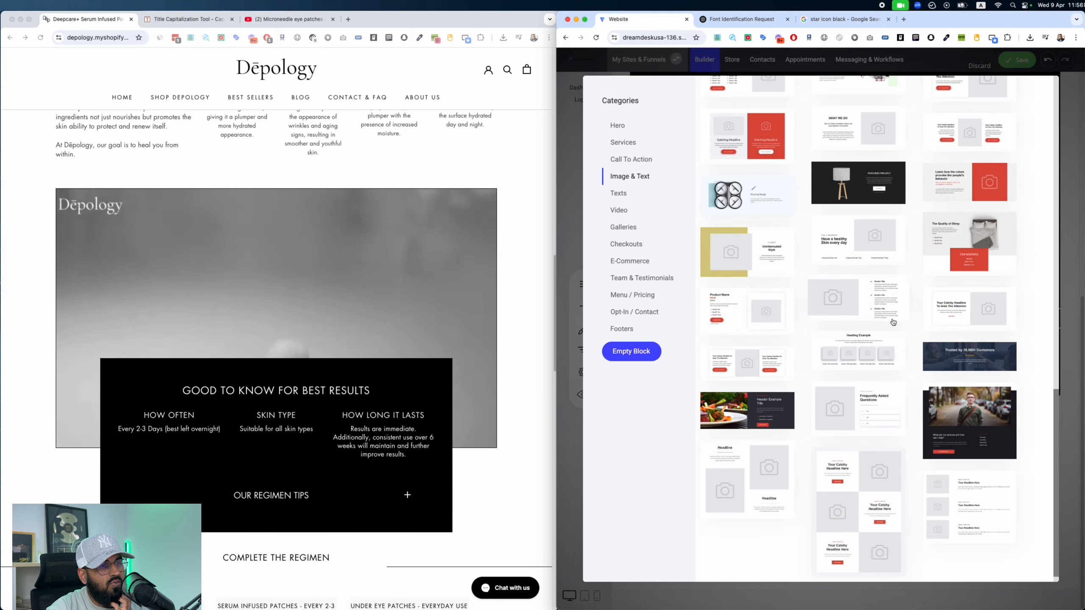
{"action": "scroll", "coordinate": [892, 320], "scroll_direction": "up", "scroll_amount": 9}
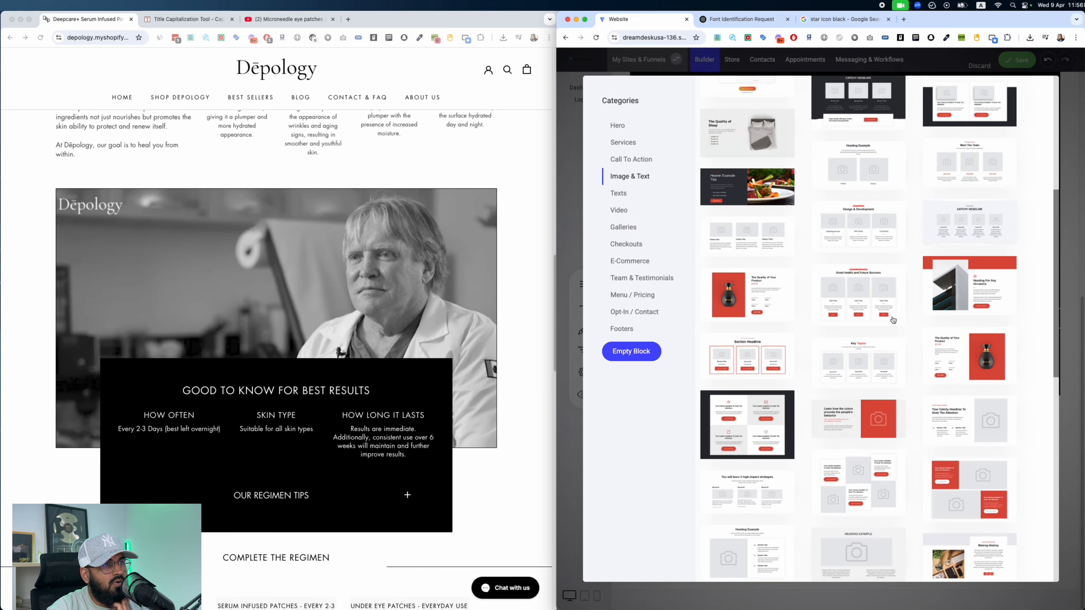
{"action": "scroll", "coordinate": [892, 321], "scroll_direction": "up", "scroll_amount": 7}
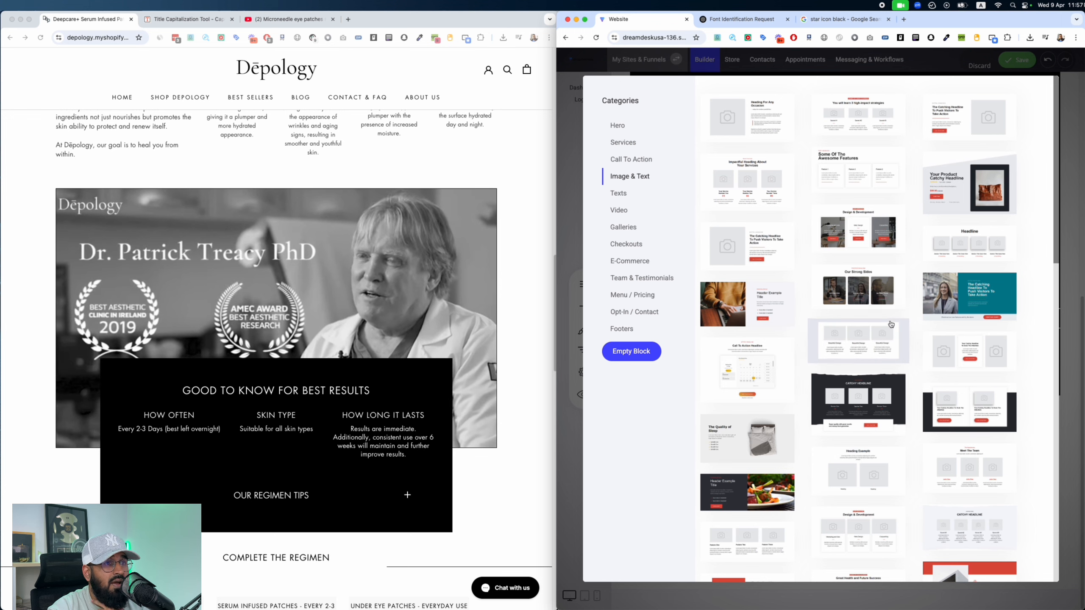
Step: Look through the Hero templates again for a block with content overlapping a darker background
{"action": "left_click", "coordinate": [649, 163]}
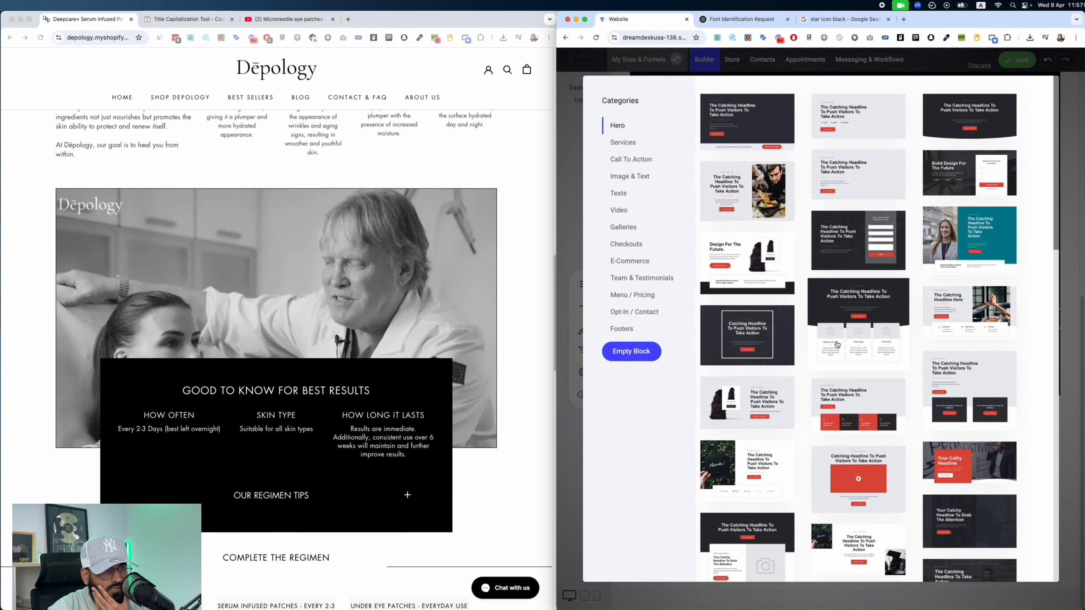
{"action": "scroll", "coordinate": [835, 343], "scroll_direction": "down", "scroll_amount": 3}
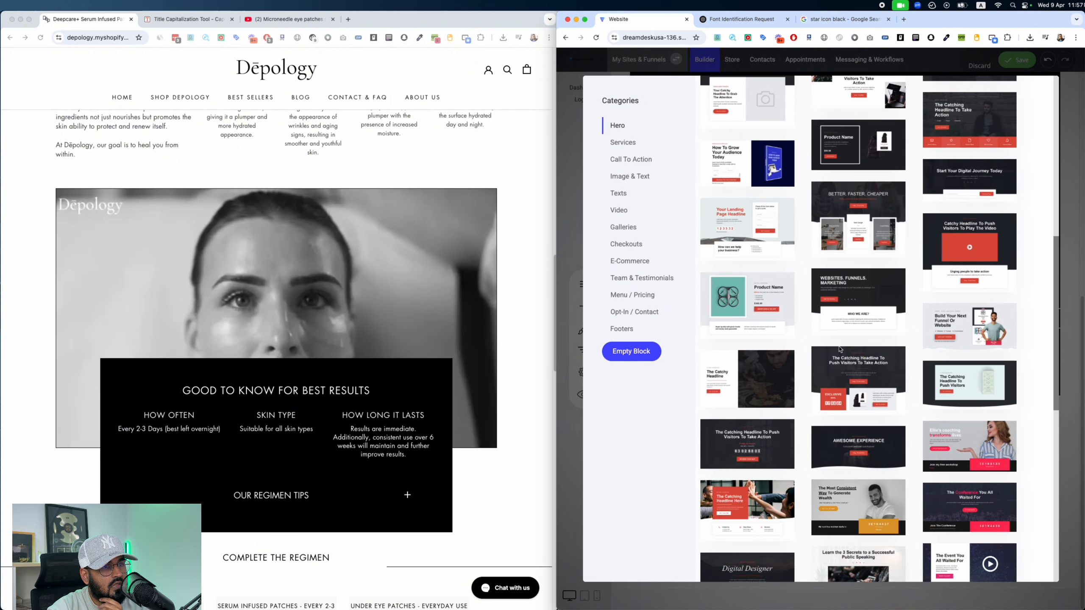
{"action": "scroll", "coordinate": [840, 350], "scroll_direction": "down", "scroll_amount": 1}
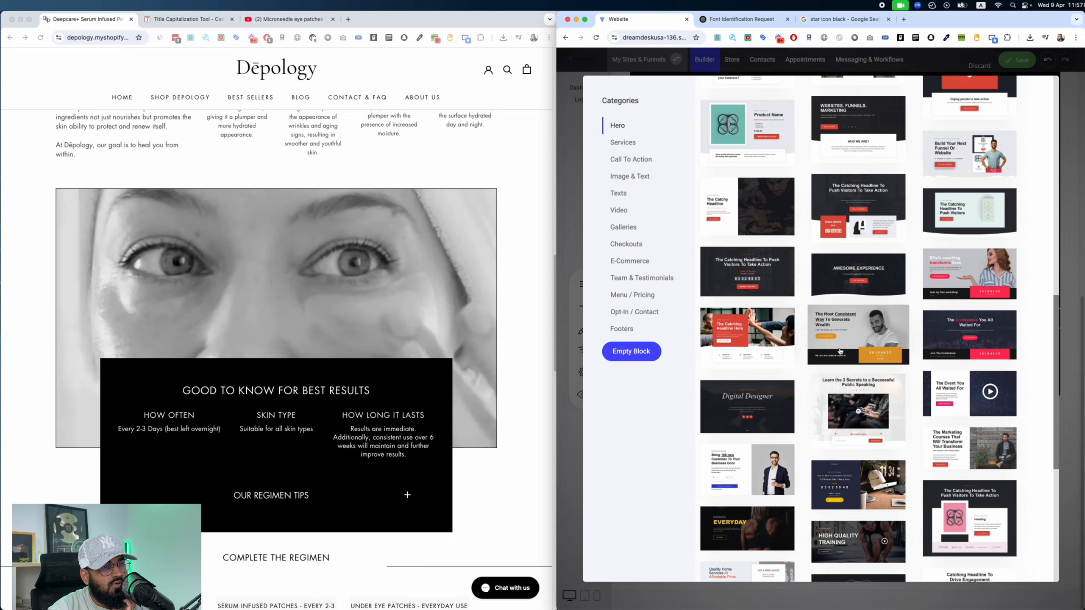
{"action": "scroll", "coordinate": [839, 350], "scroll_direction": "down", "scroll_amount": 7}
{"action": "scroll", "coordinate": [839, 351], "scroll_direction": "down", "scroll_amount": 5}
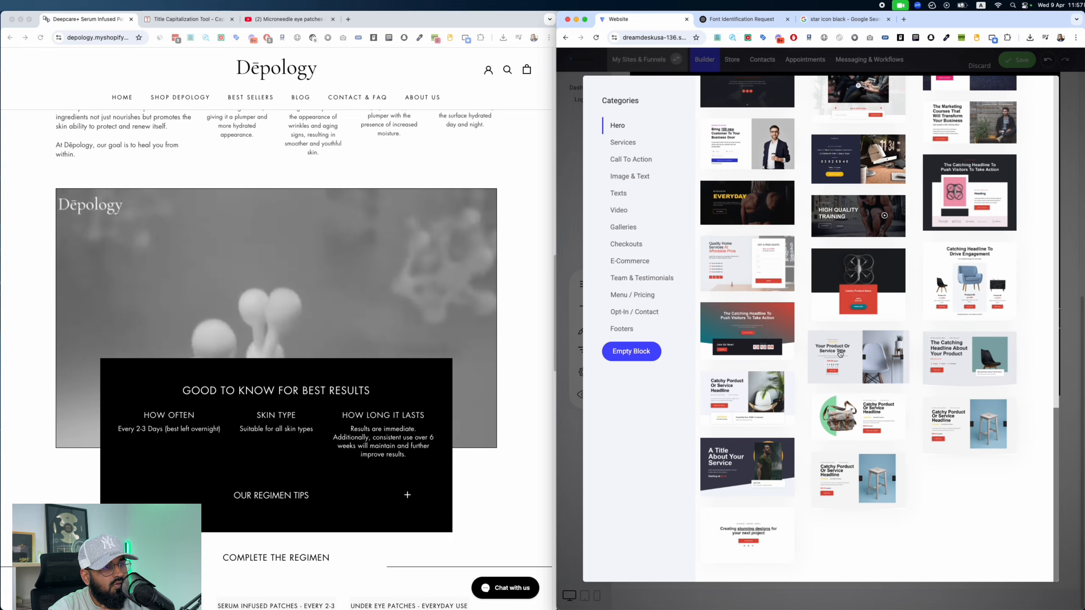
{"action": "scroll", "coordinate": [786, 376], "scroll_direction": "up", "scroll_amount": 12}
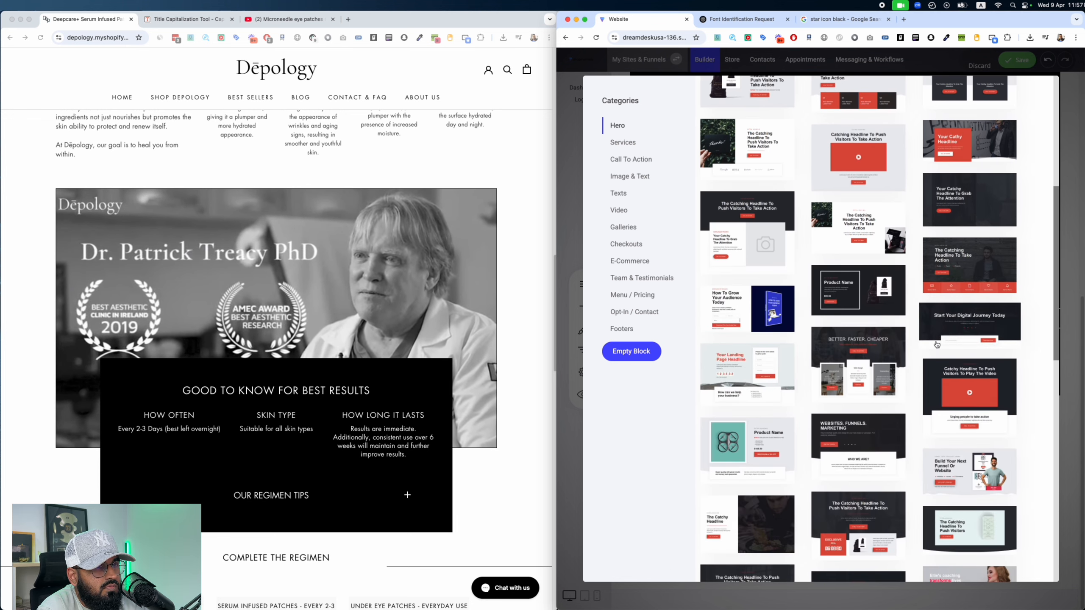
{"action": "scroll", "coordinate": [936, 344], "scroll_direction": "down", "scroll_amount": 1}
{"action": "scroll", "coordinate": [936, 345], "scroll_direction": "down", "scroll_amount": 3}
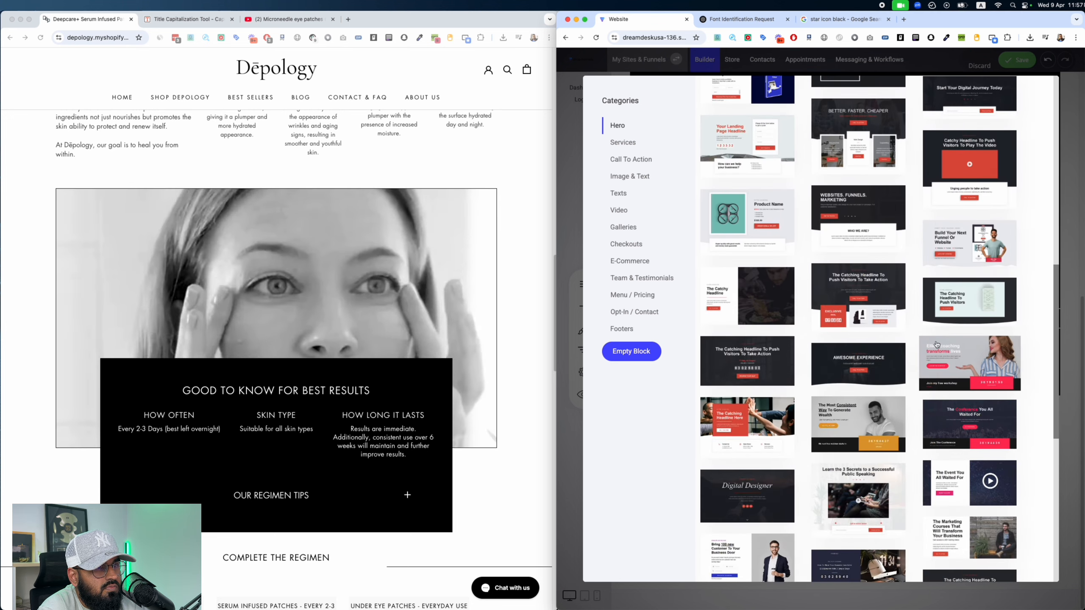
{"action": "scroll", "coordinate": [936, 344], "scroll_direction": "down", "scroll_amount": 3}
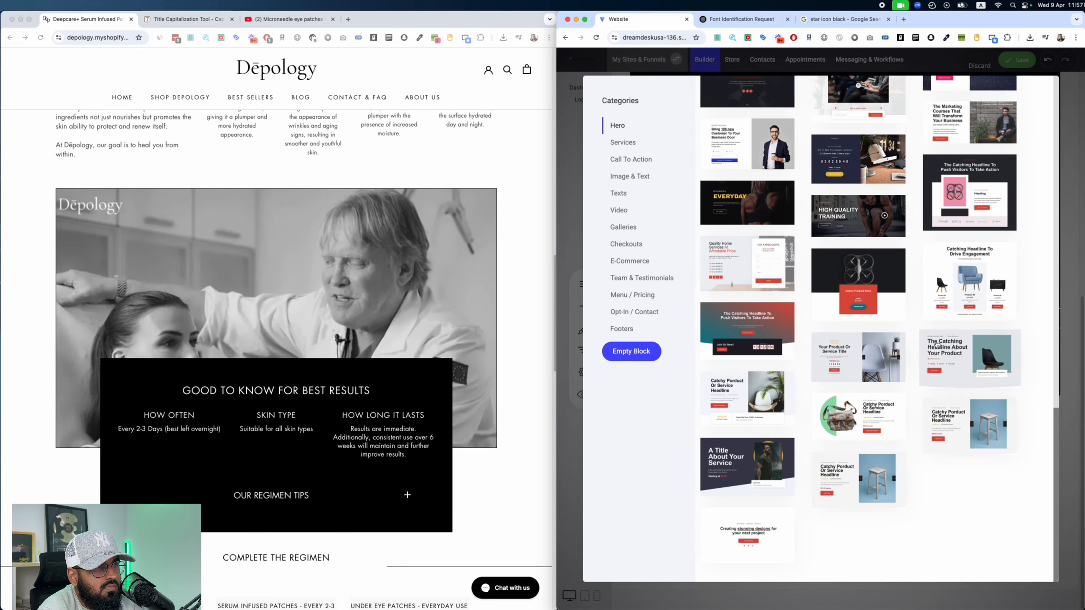
Step: Examine the Services and Call To Action block templates for a layout resembling the reference section
{"action": "left_click", "coordinate": [625, 148]}
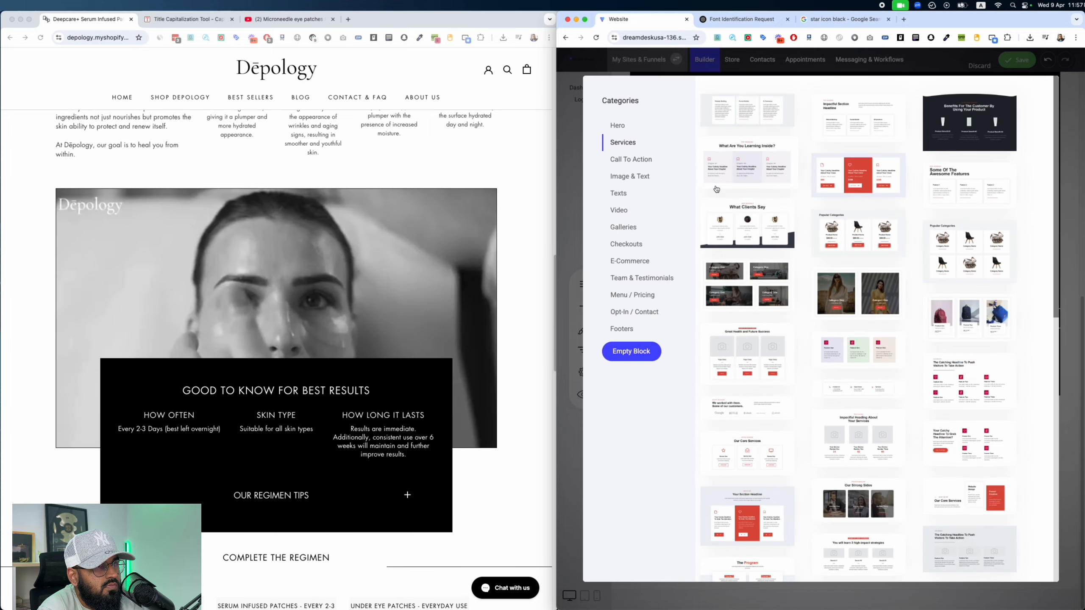
{"action": "scroll", "coordinate": [855, 266], "scroll_direction": "down", "scroll_amount": 10}
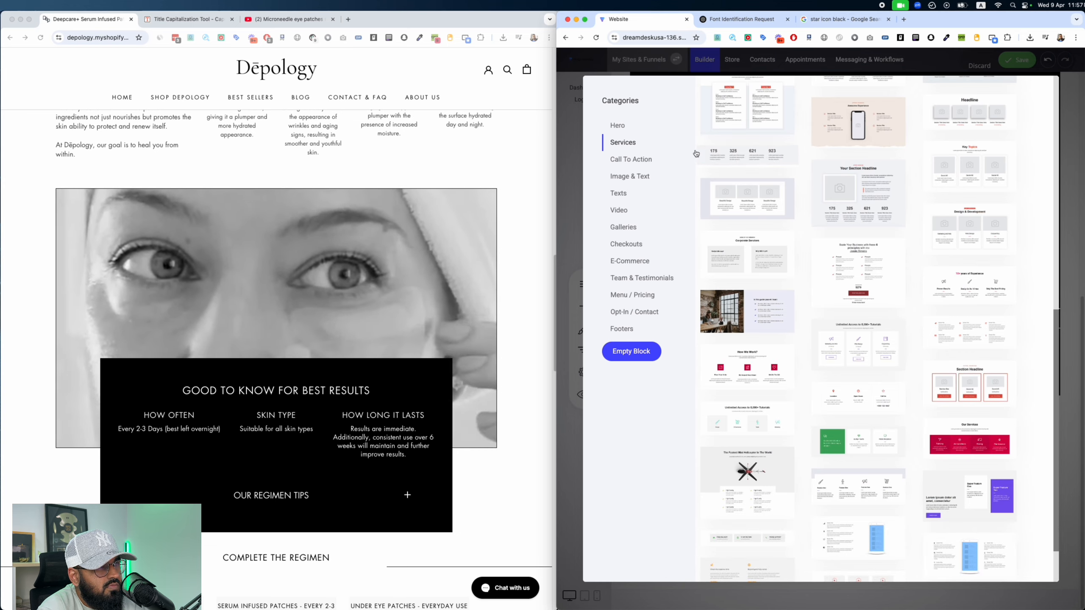
{"action": "scroll", "coordinate": [811, 172], "scroll_direction": "down", "scroll_amount": 10}
{"action": "scroll", "coordinate": [811, 173], "scroll_direction": "down", "scroll_amount": 10}
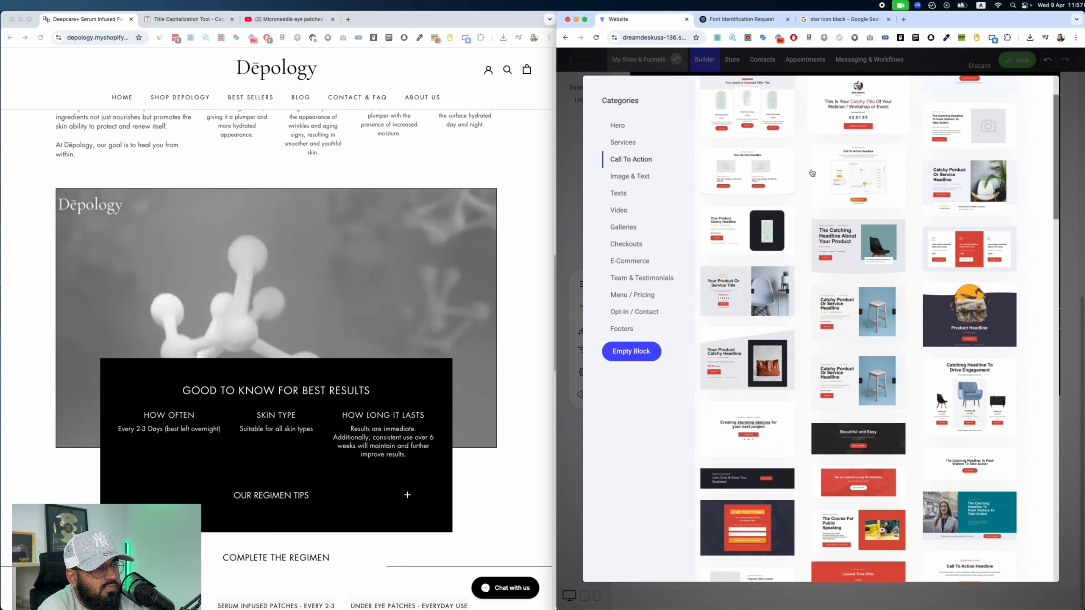
{"action": "scroll", "coordinate": [812, 172], "scroll_direction": "down", "scroll_amount": 10}
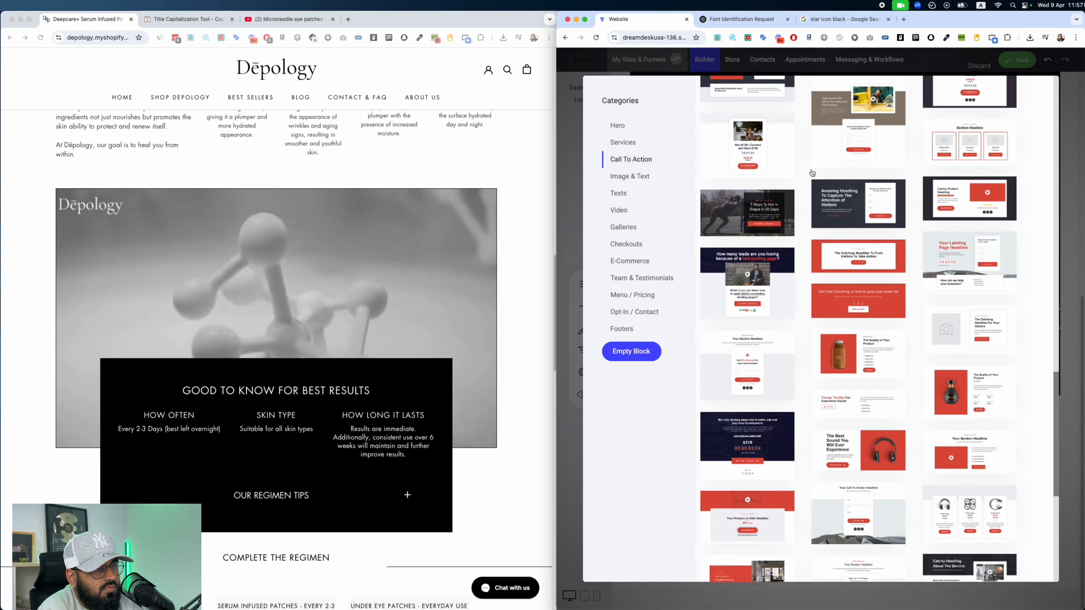
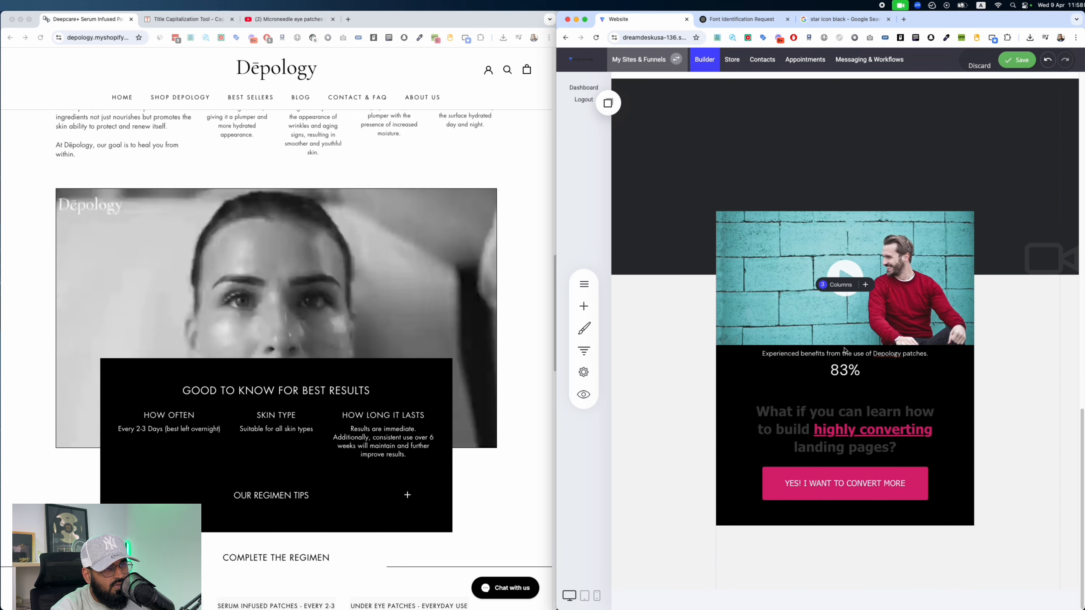
Step: Place the 83% text above the "Experienced benefits" description and narrow the black column slightly
{"action": "left_click_drag", "start_coordinate": [844, 350], "coordinate": [940, 365]}
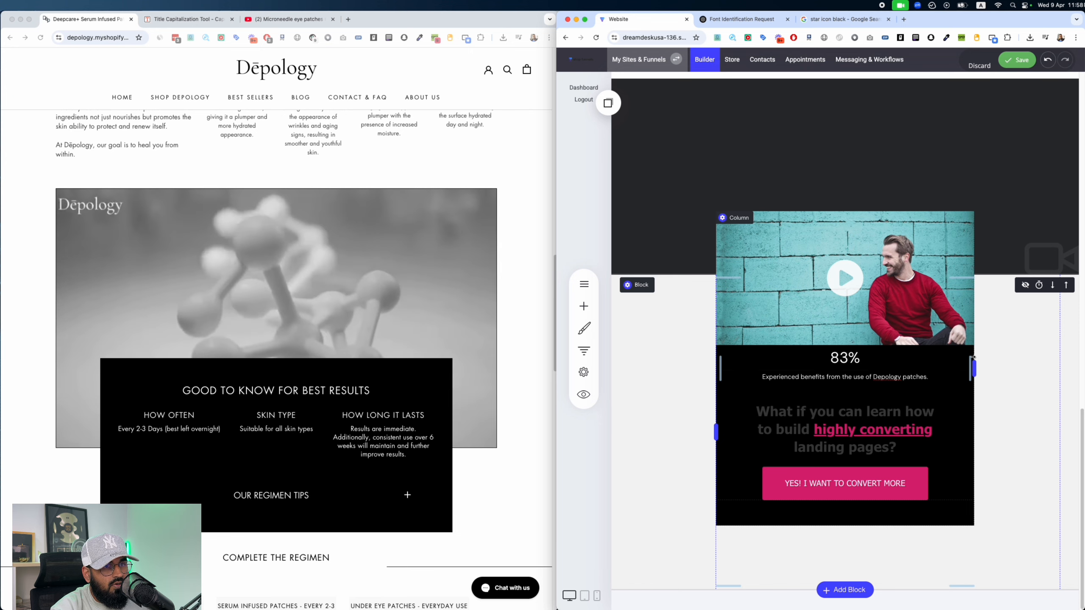
{"action": "mouse_move", "coordinate": [974, 357]}
{"action": "left_mouse_down"}
{"action": "mouse_move", "coordinate": [835, 368]}
{"action": "mouse_move", "coordinate": [962, 365]}
{"action": "left_mouse_up"}
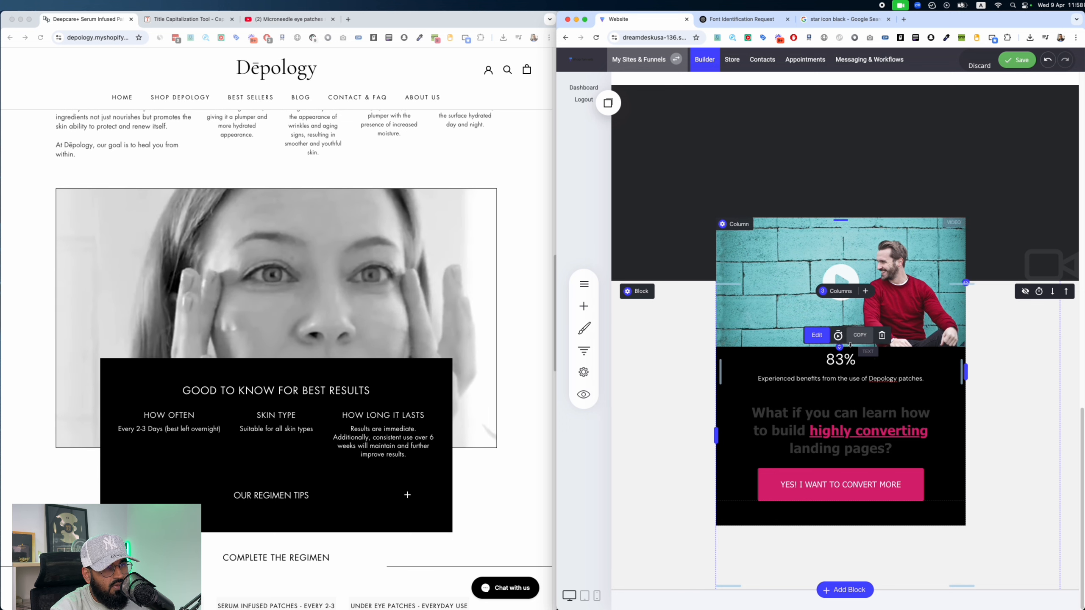
Step: Center the 83% text in the black column and narrow the description below it to wrap onto two lines
{"action": "double_click", "coordinate": [840, 359]}
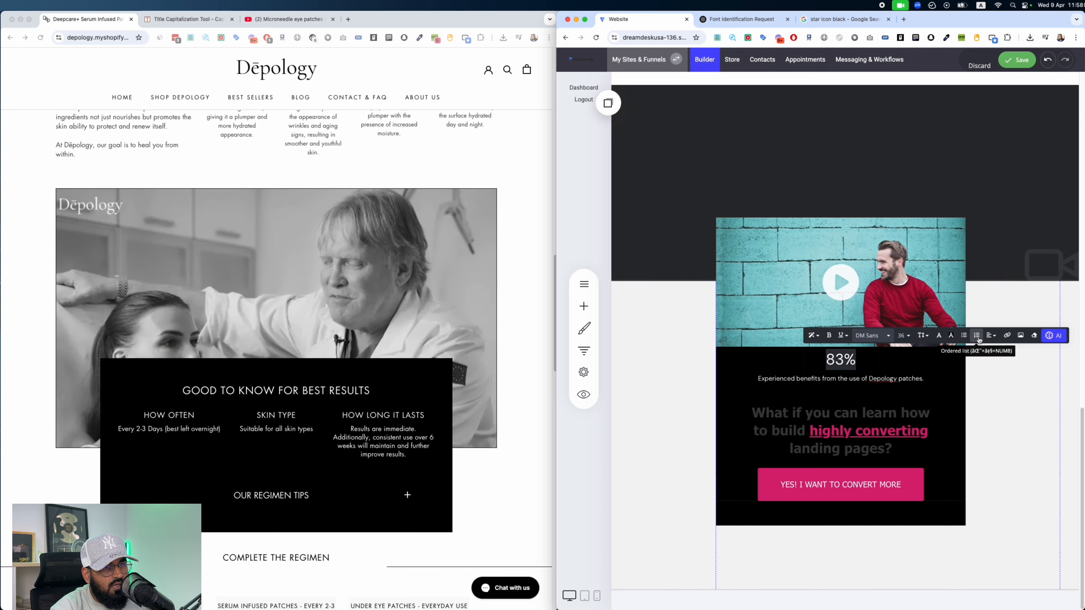
{"action": "left_click", "coordinate": [991, 352]}
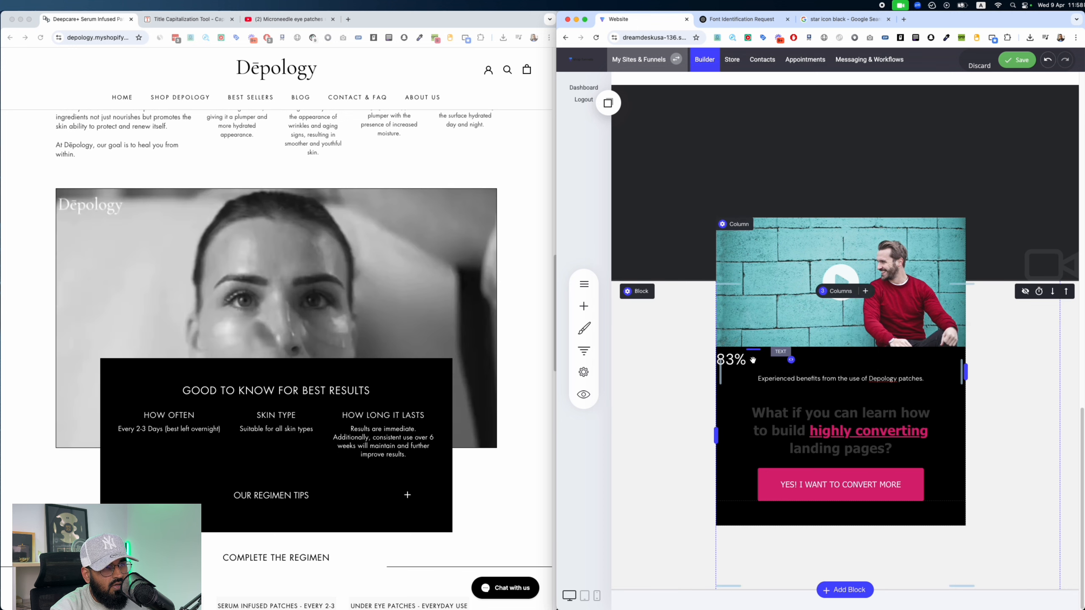
{"action": "double_click", "coordinate": [752, 360]}
{"action": "left_click", "coordinate": [917, 352]}
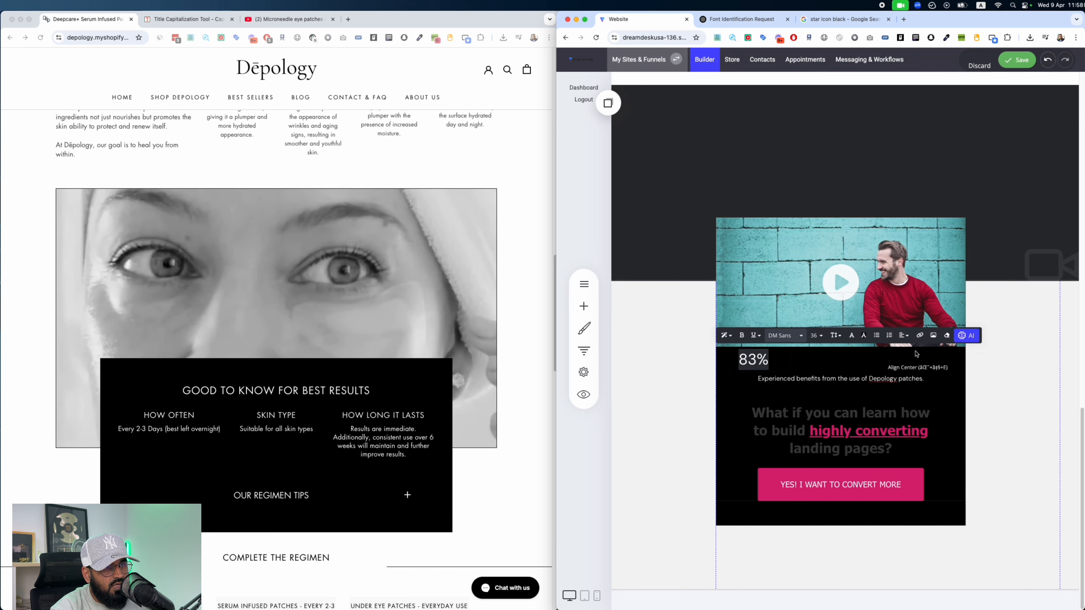
{"action": "left_click_drag", "start_coordinate": [953, 378], "coordinate": [890, 380]}
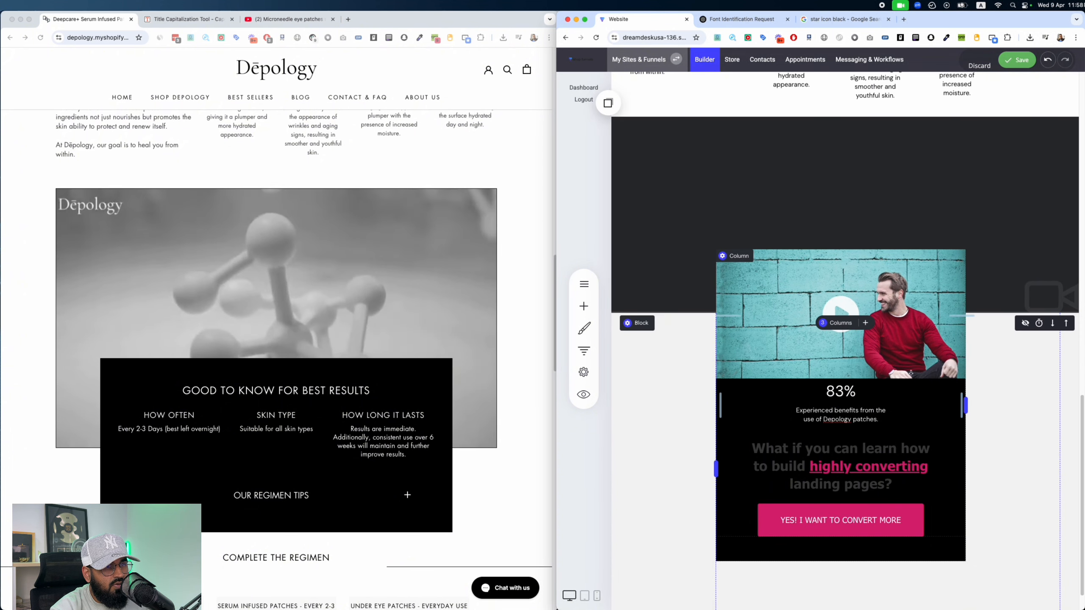
Step: Delete the "What if you can learn how to build highly converting landing pages?" heading and add space above the 83% text
{"action": "left_click", "coordinate": [825, 395]}
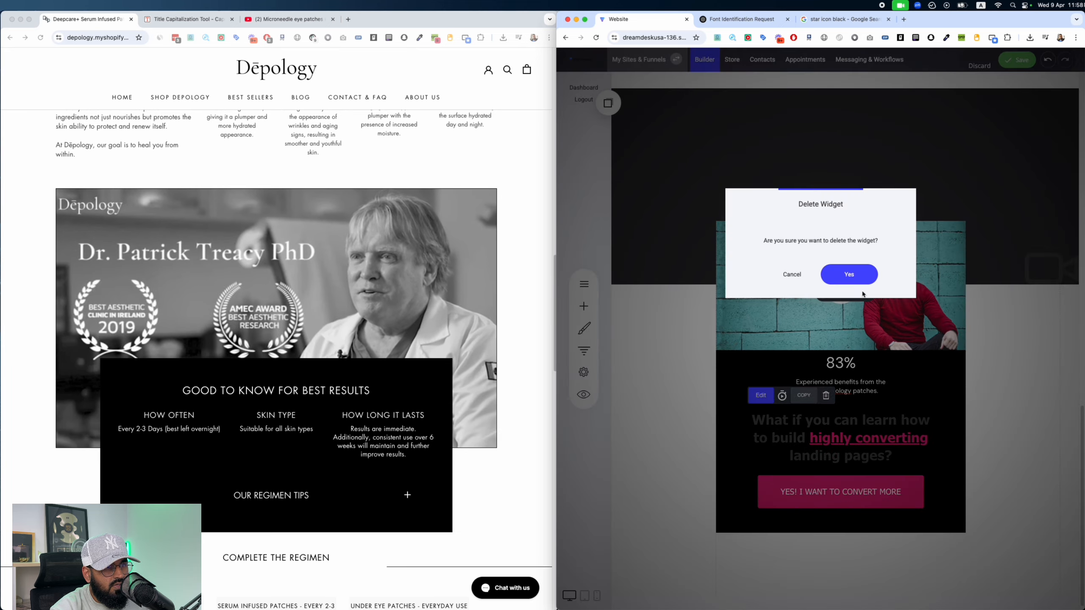
{"action": "left_click", "coordinate": [850, 274]}
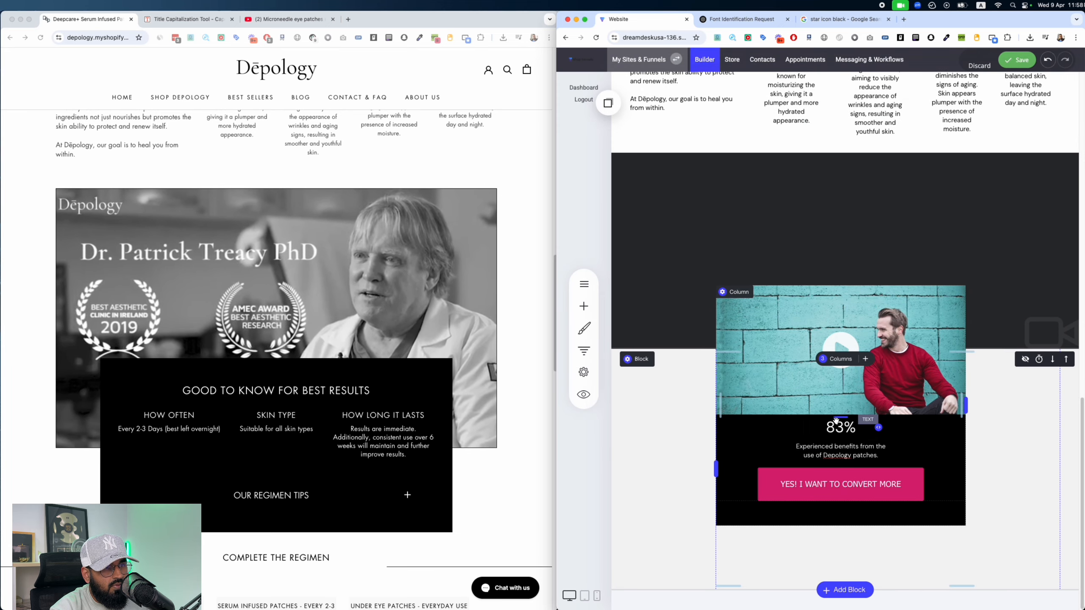
{"action": "left_click_drag", "start_coordinate": [836, 420], "coordinate": [838, 440]}
Step: Delete the pink "YES! I WANT TO CONVERT MORE" button from the black column
{"action": "left_click", "coordinate": [845, 485]}
{"action": "left_click", "coordinate": [846, 457]}
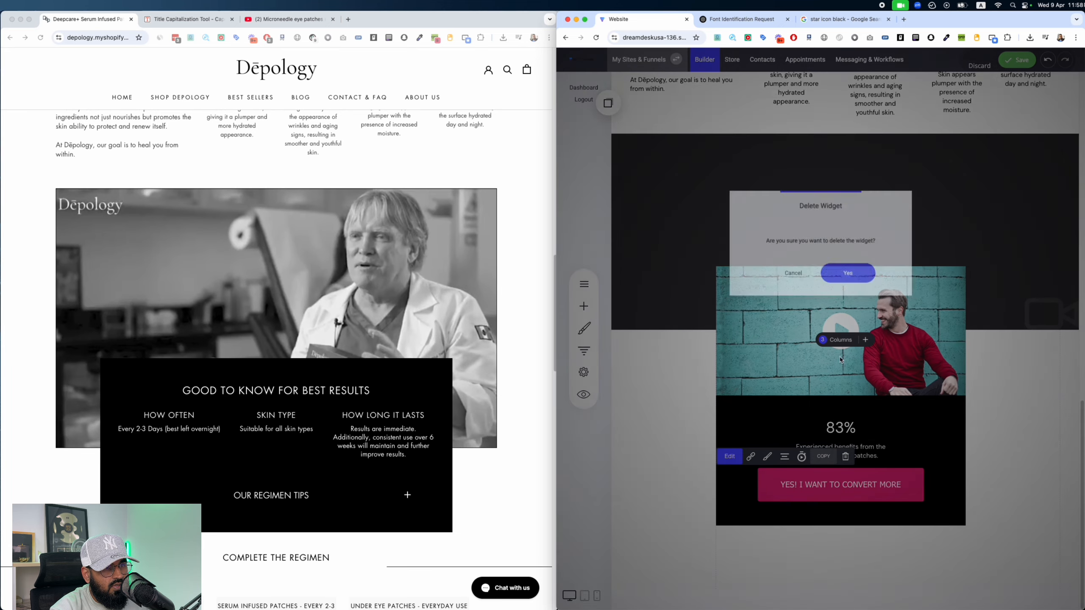
{"action": "left_click", "coordinate": [847, 272]}
Step: Add a Spacer widget beside the 83% text in the black column
{"action": "scroll", "coordinate": [767, 270], "scroll_direction": "up", "scroll_amount": 6}
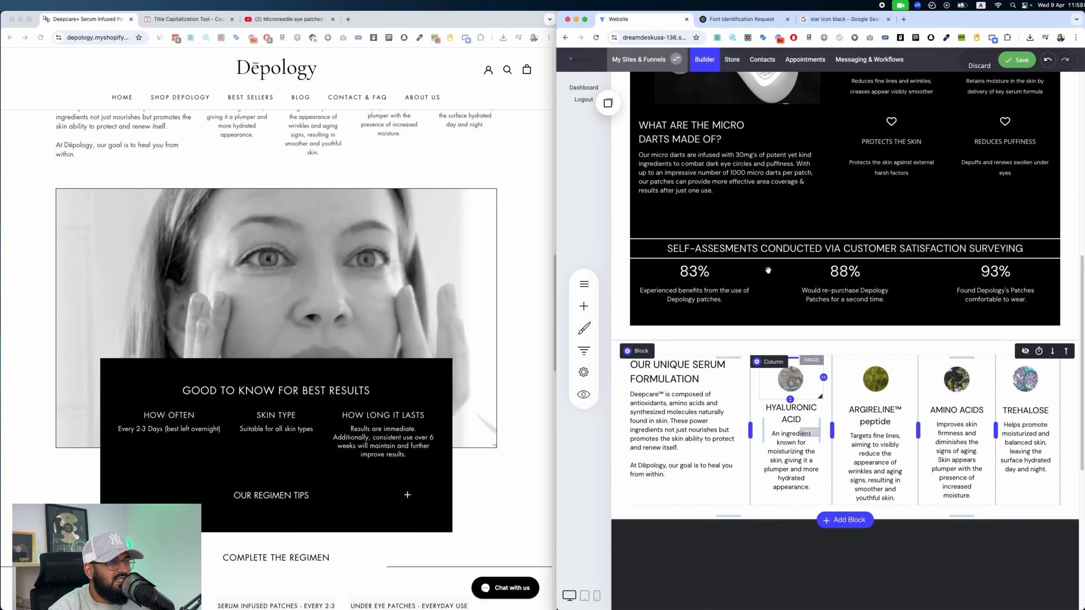
{"action": "scroll", "coordinate": [768, 270], "scroll_direction": "down", "scroll_amount": 5}
{"action": "left_click", "coordinate": [583, 306]}
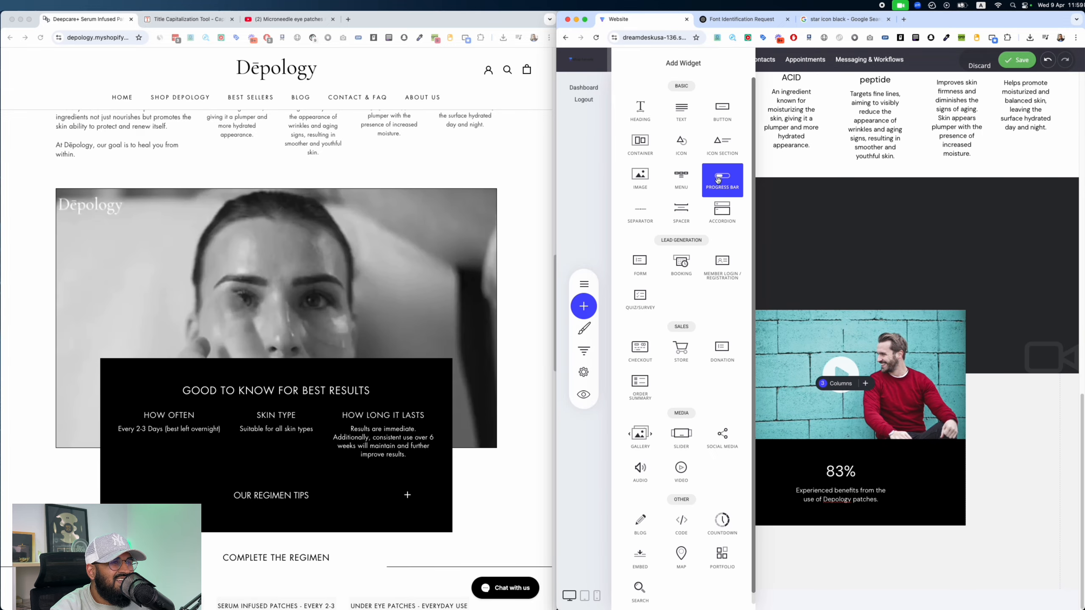
{"action": "left_click_drag", "start_coordinate": [681, 208], "coordinate": [906, 470]}
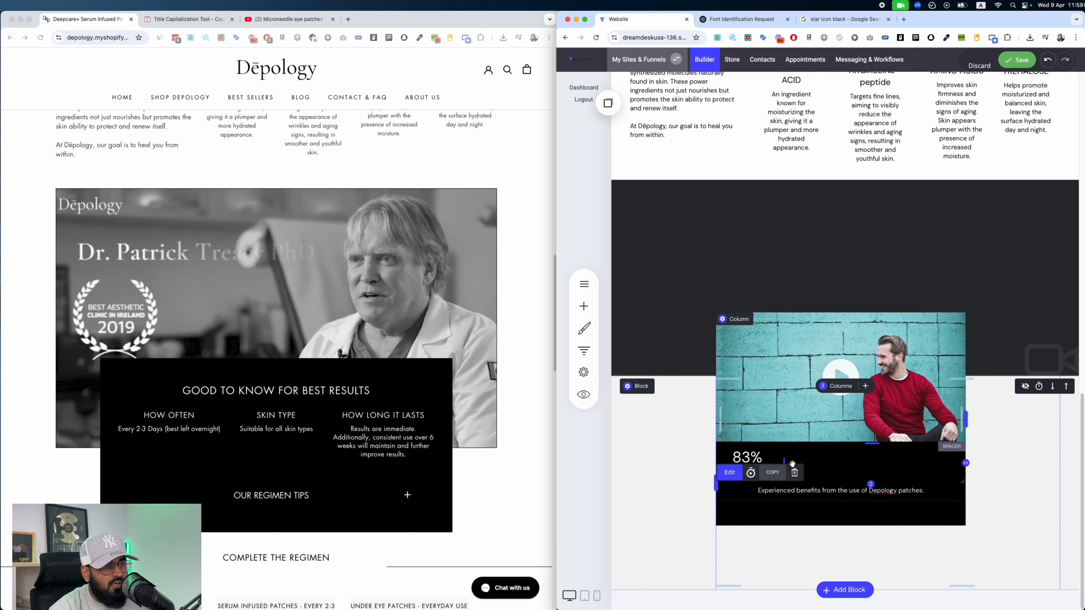
Step: Delete the leftover description widget by the 83% text and the video above it in the template block
{"action": "left_click", "coordinate": [794, 472]}
{"action": "left_click", "coordinate": [852, 278]}
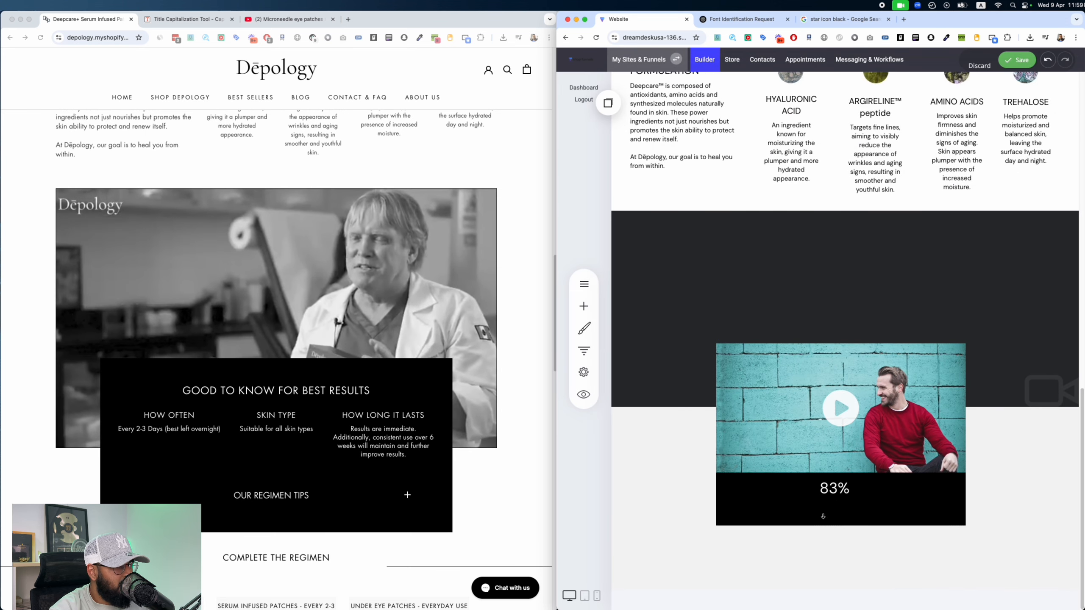
{"action": "left_click", "coordinate": [866, 426]}
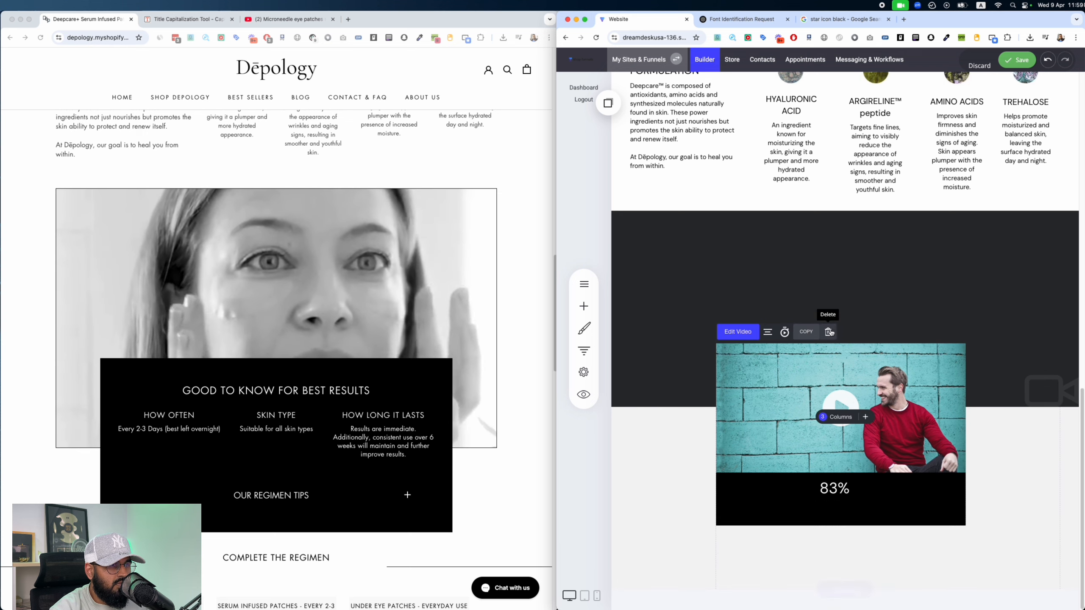
{"action": "left_click", "coordinate": [828, 333]}
{"action": "left_click", "coordinate": [849, 275]}
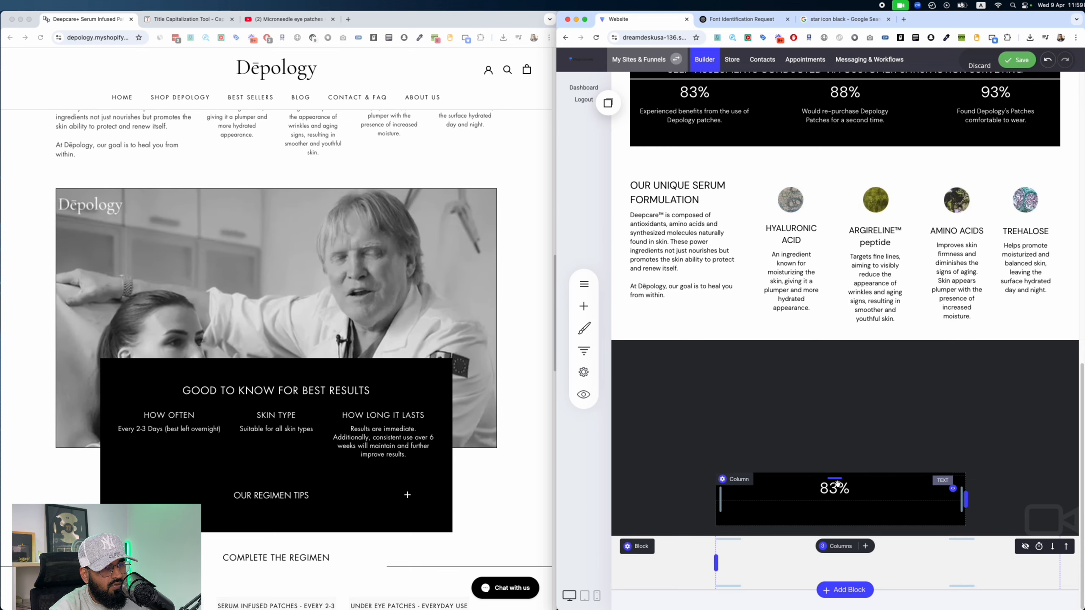
Step: Increase the space above the 83% text and open the black column's settings
{"action": "left_click_drag", "start_coordinate": [837, 482], "coordinate": [838, 494]}
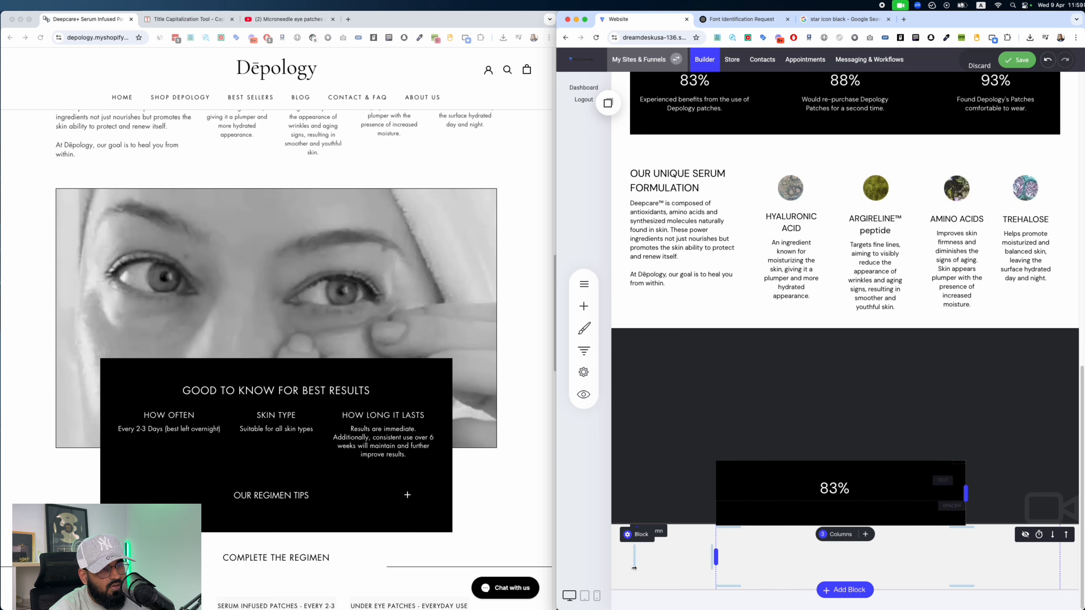
{"action": "left_click", "coordinate": [724, 467]}
{"action": "left_click", "coordinate": [945, 474]}
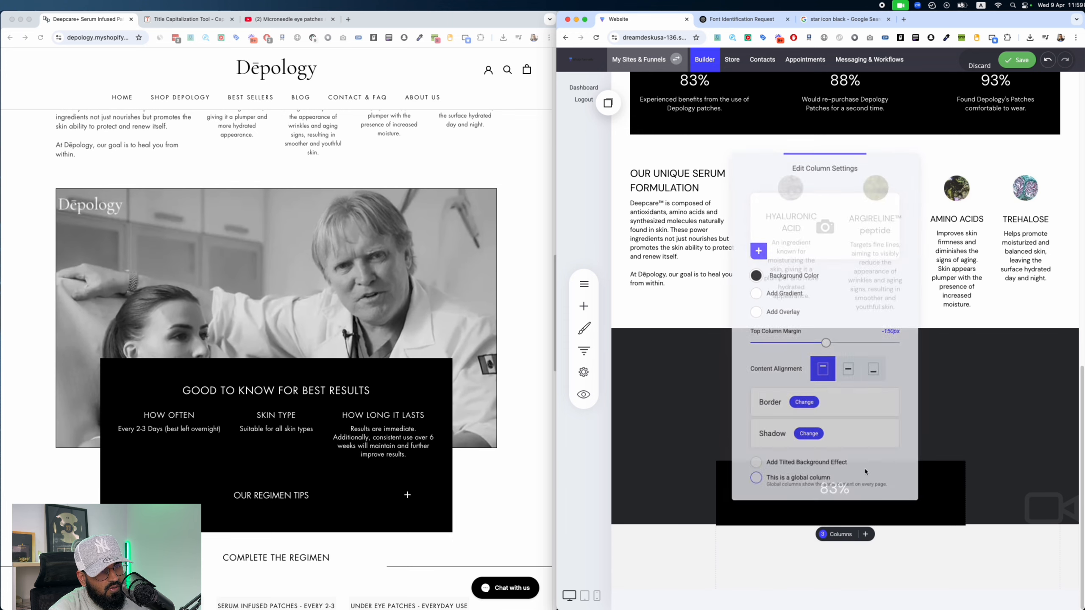
{"action": "left_click", "coordinate": [726, 469]}
{"action": "left_click", "coordinate": [734, 471]}
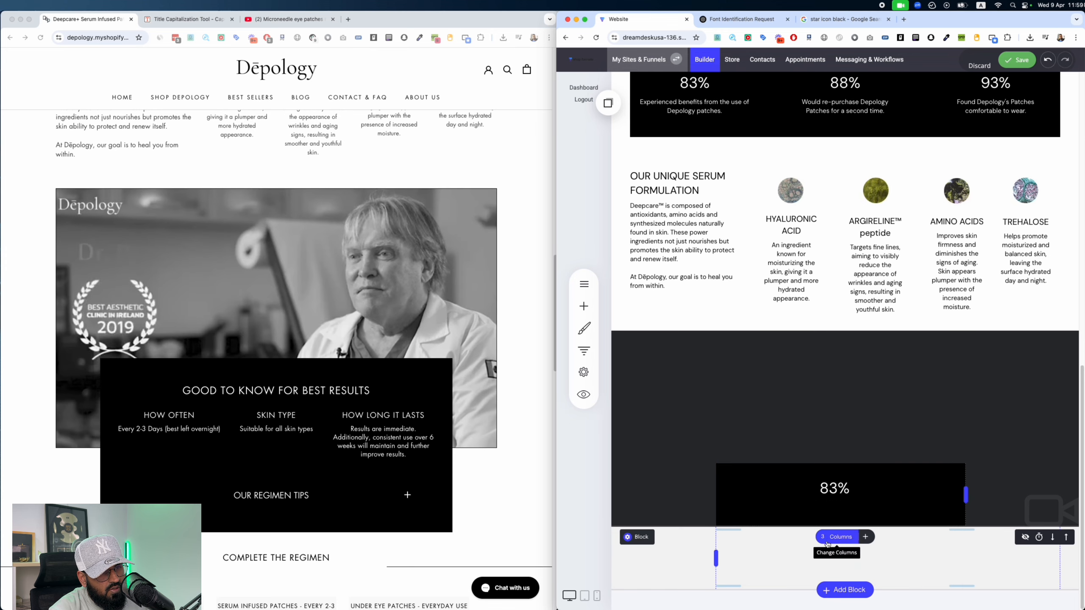
Step: Try a four-column layout for the block holding the 83% text and undo the changes
{"action": "left_click", "coordinate": [888, 580]}
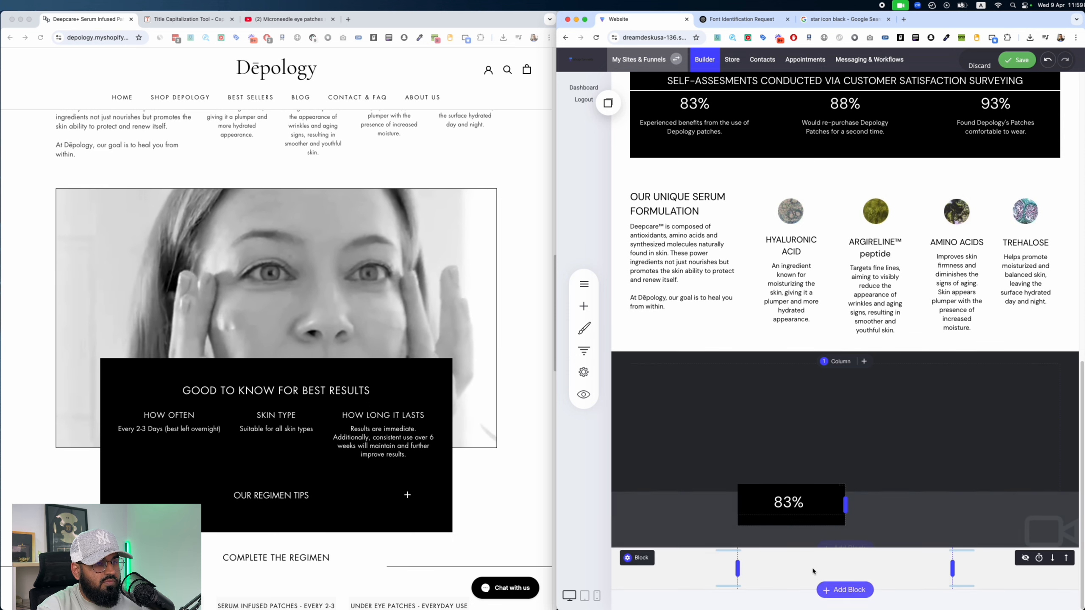
{"action": "key", "text": "BackSpace"}
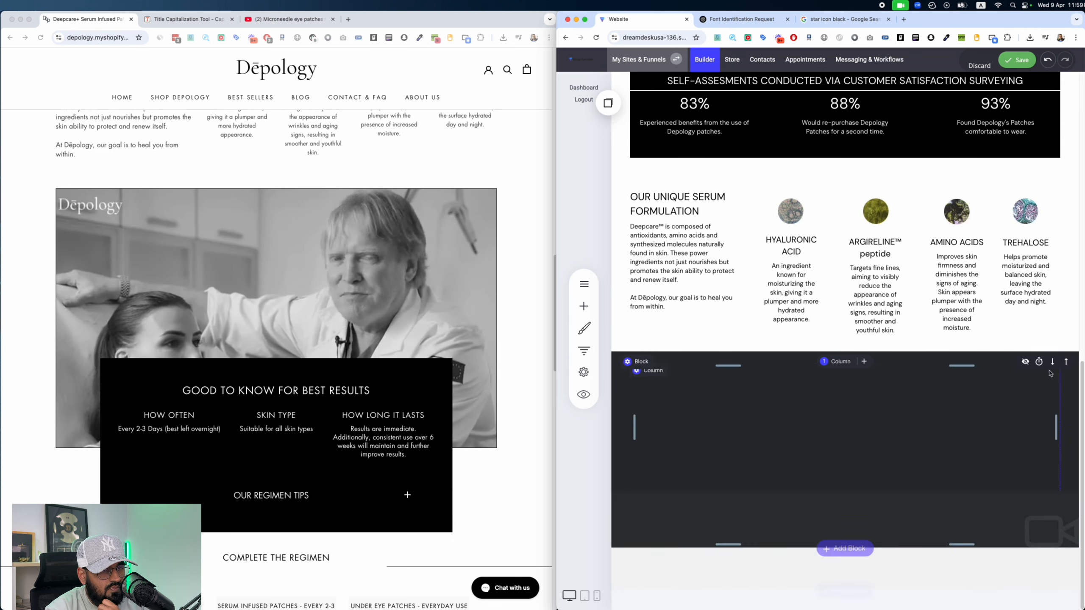
{"action": "left_click", "coordinate": [1047, 60]}
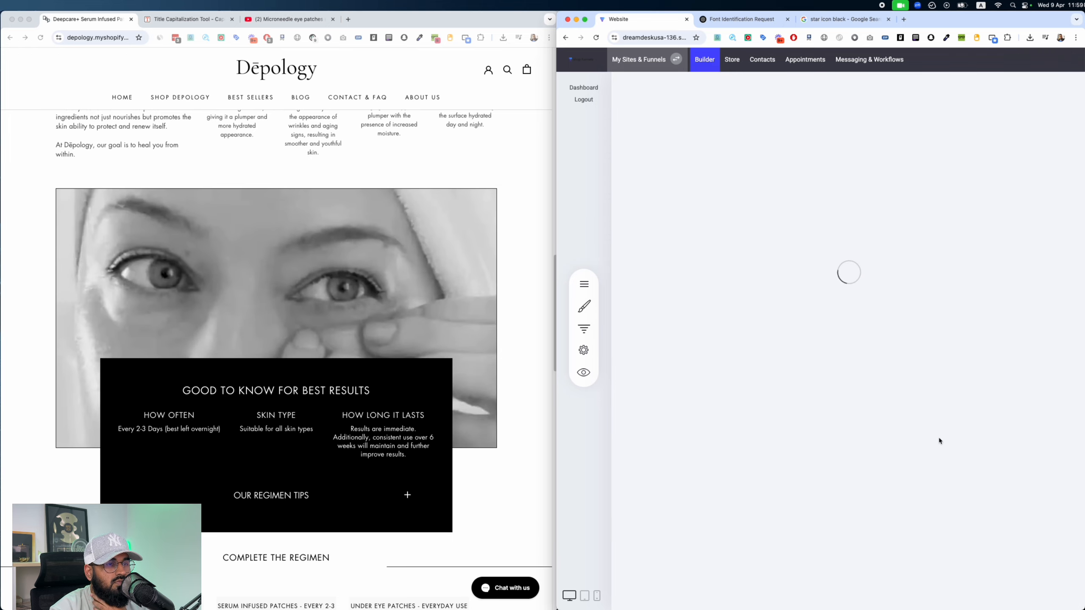
{"action": "scroll", "coordinate": [879, 445], "scroll_direction": "down", "scroll_amount": 15}
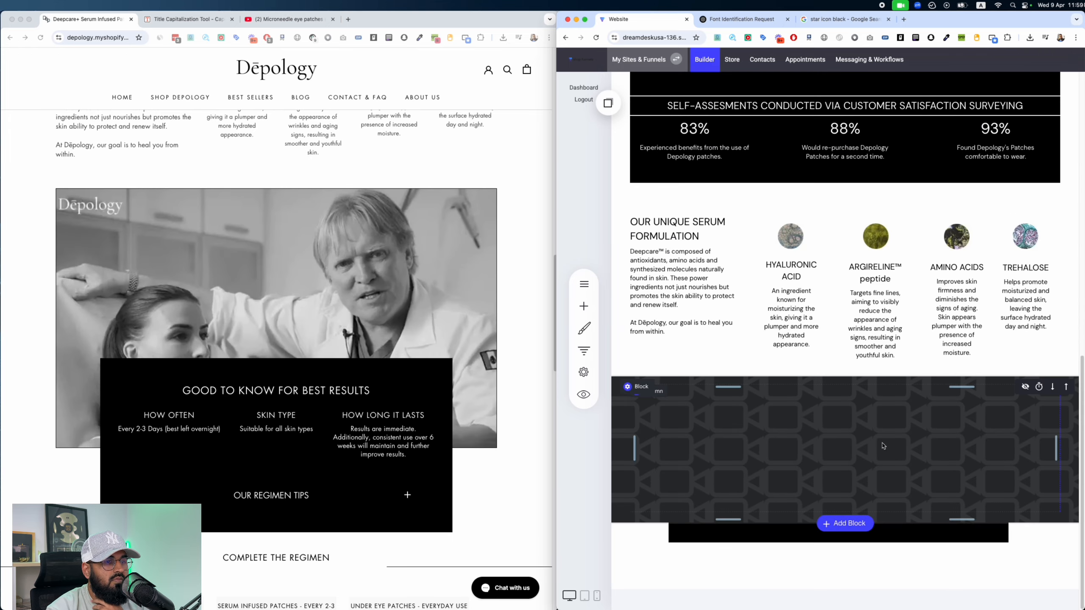
Step: Delete the dark patterned template block and its overlapping black column below the serum formulation section
{"action": "left_click", "coordinate": [694, 388]}
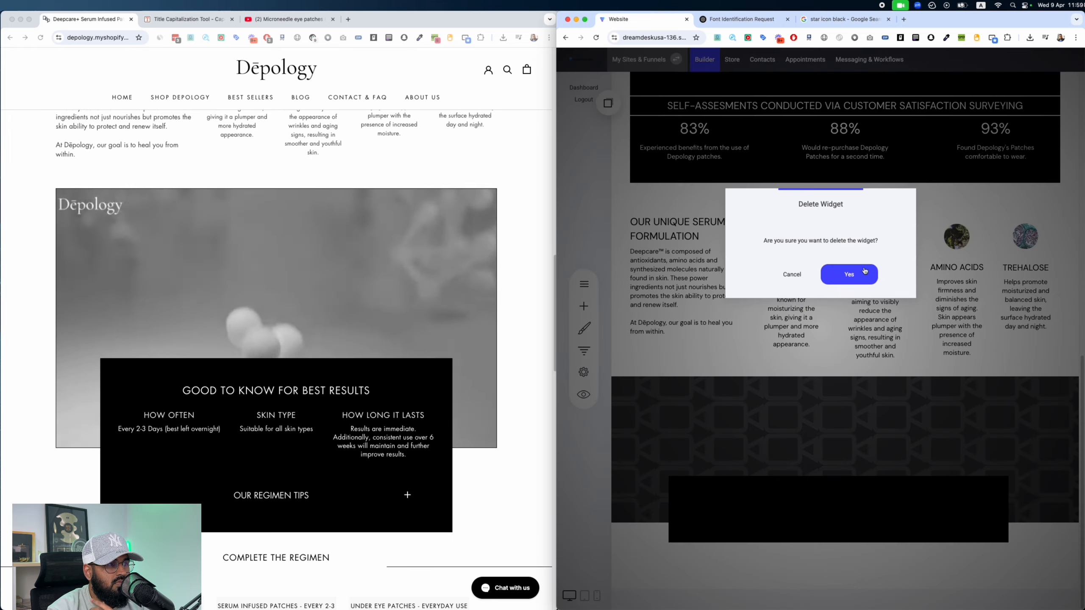
{"action": "left_click", "coordinate": [849, 274]}
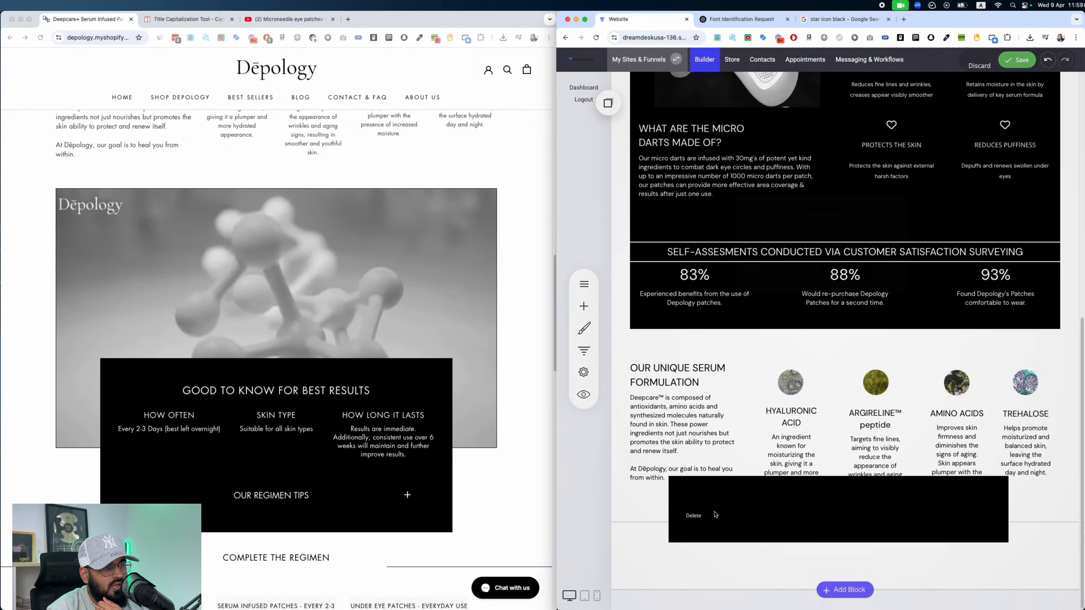
{"action": "left_click", "coordinate": [715, 515]}
{"action": "left_click", "coordinate": [777, 271]}
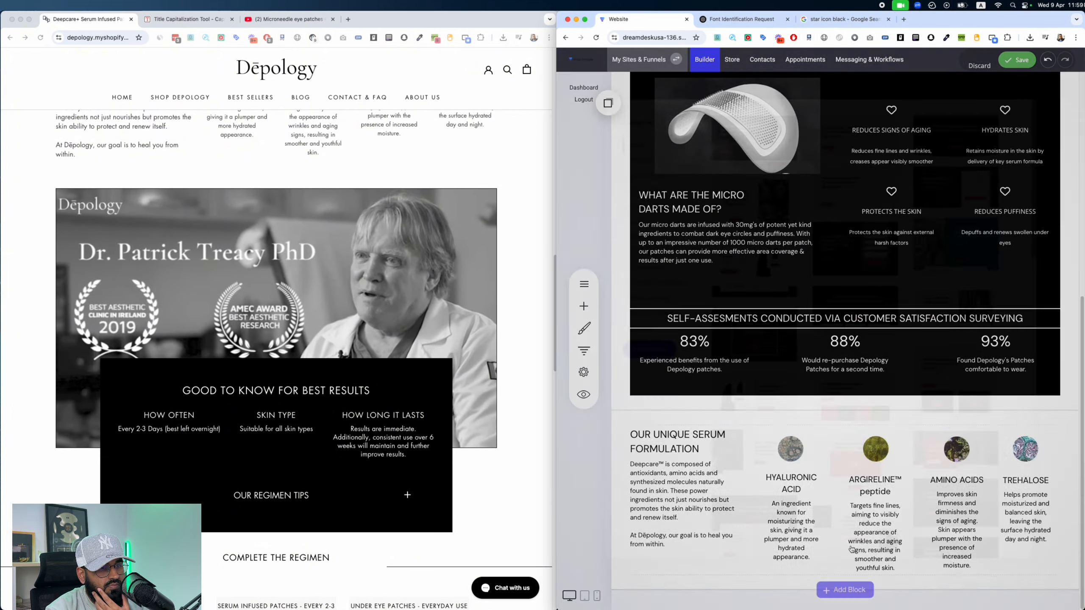
Step: Add an empty block below the serum formulation section and divide it into three columns
{"action": "left_click", "coordinate": [845, 589]}
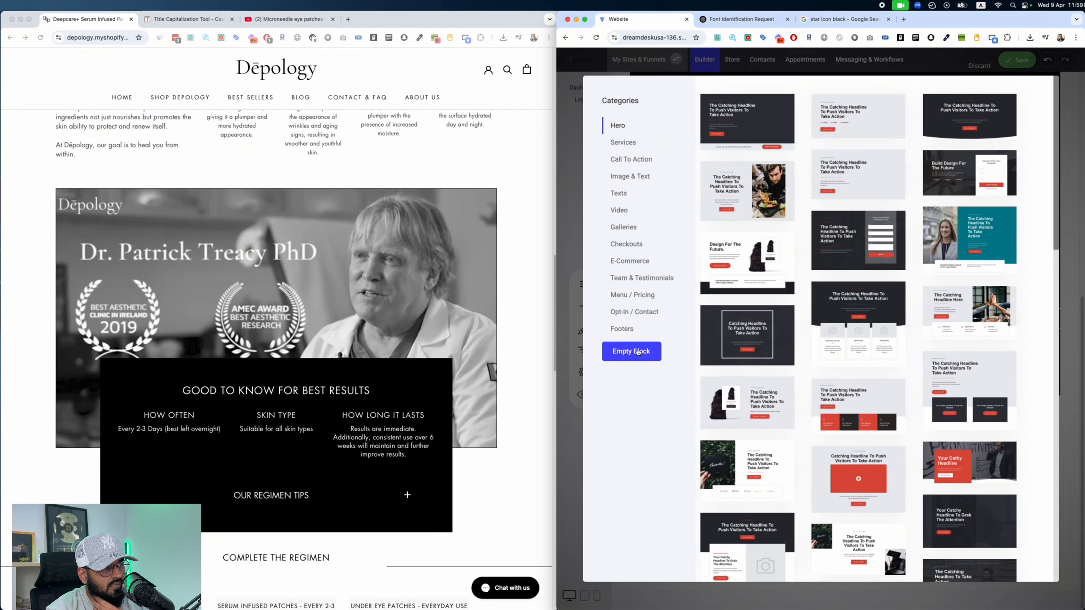
{"action": "left_click", "coordinate": [638, 352]}
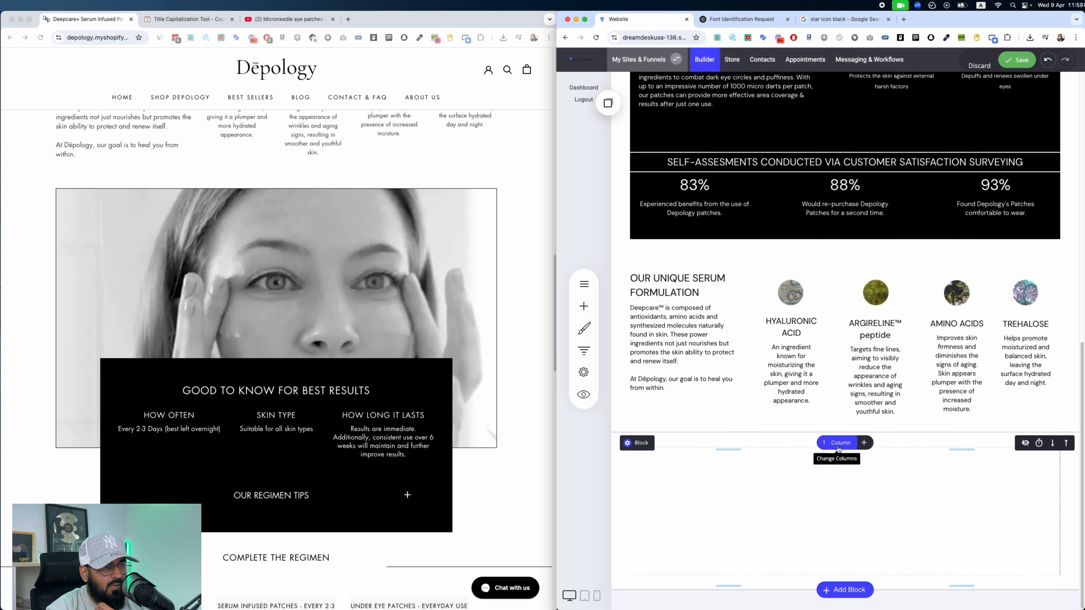
{"action": "left_click", "coordinate": [837, 442]}
{"action": "left_click", "coordinate": [867, 483]}
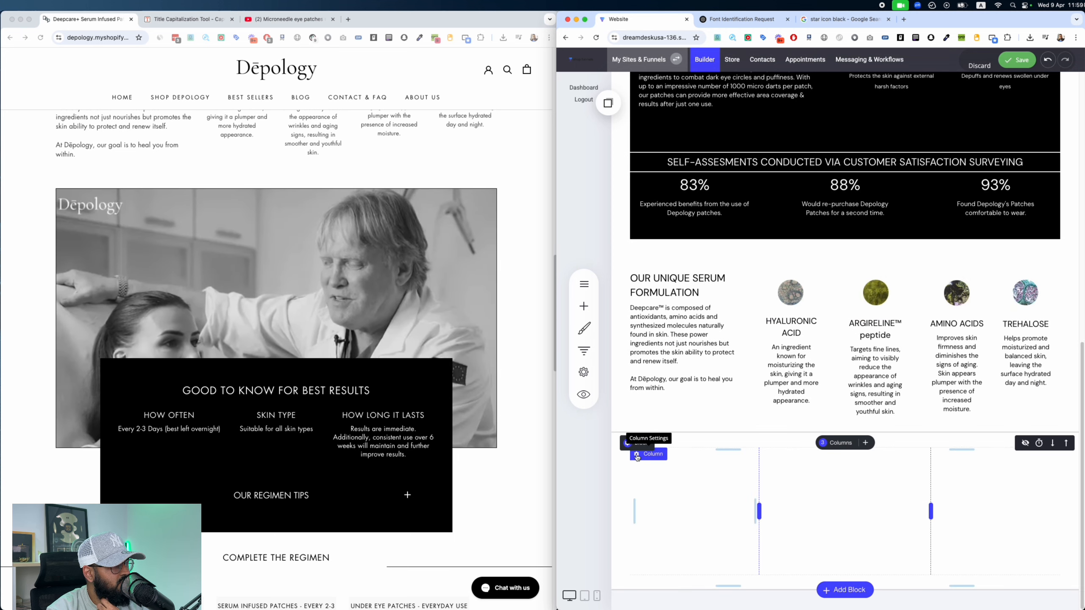
Step: Add a single-column row above the three empty columns and give it a black background
{"action": "left_click", "coordinate": [637, 456]}
{"action": "left_click", "coordinate": [935, 488]}
{"action": "left_click", "coordinate": [865, 443]}
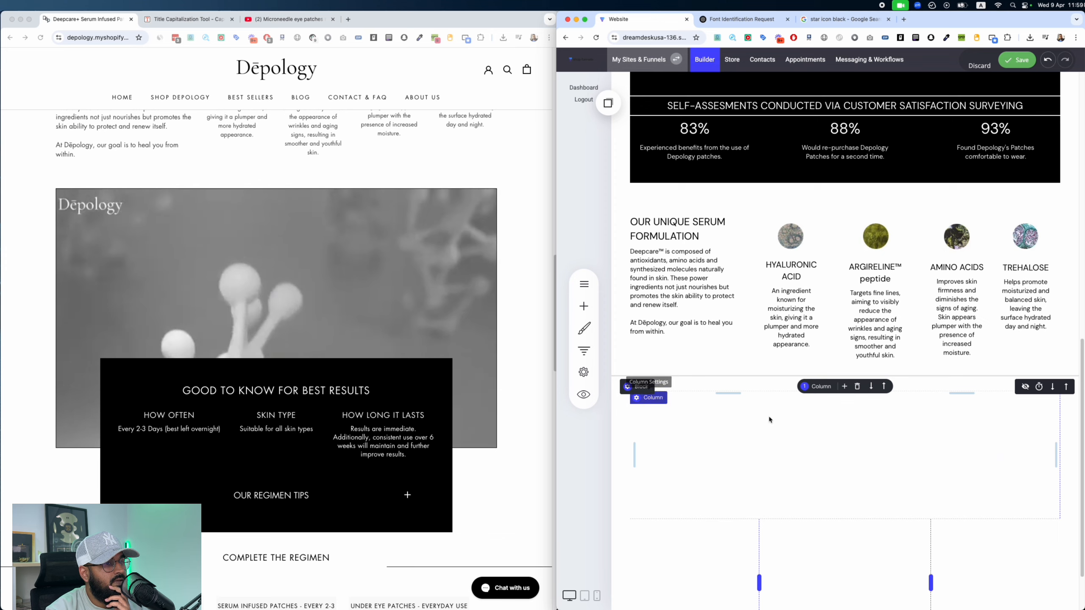
{"action": "left_click", "coordinate": [652, 397]}
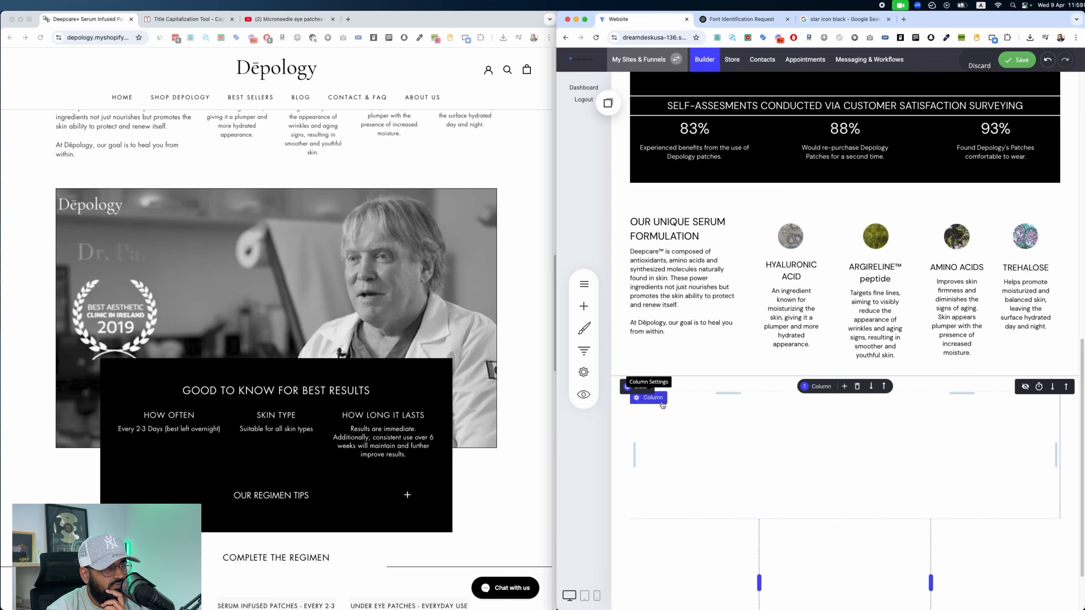
{"action": "left_click", "coordinate": [649, 384]}
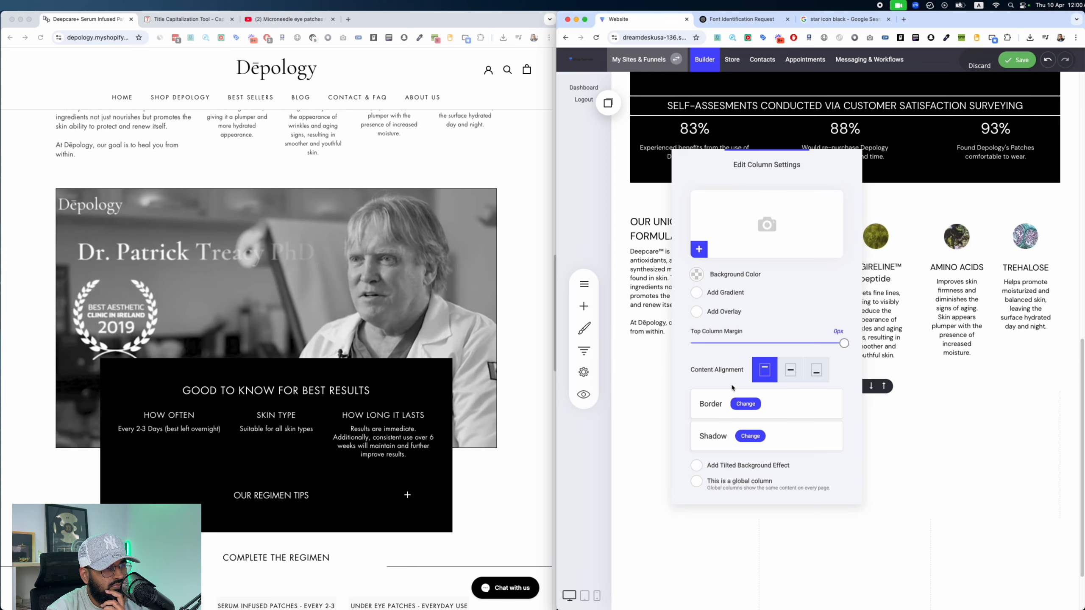
{"action": "left_click", "coordinate": [696, 273]}
{"action": "left_click", "coordinate": [726, 407]}
{"action": "left_click", "coordinate": [955, 477]}
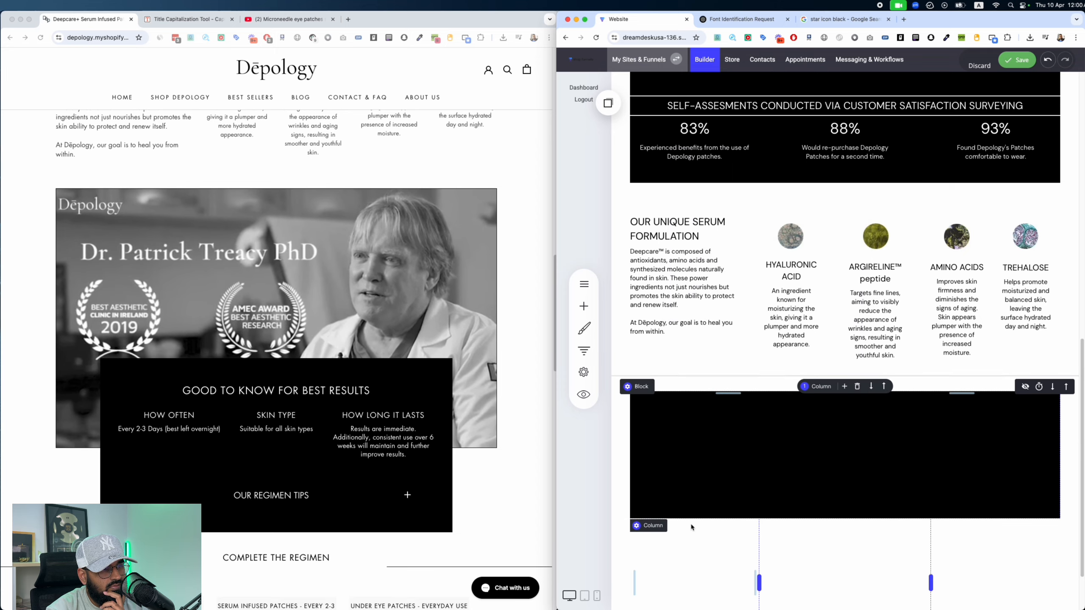
Step: Place the copied "SELF-ASSESMENTS CONDUCTED VIA CUSTOMER SATISFACTION SURVEYING" heading in the new single black column
{"action": "scroll", "coordinate": [693, 528], "scroll_direction": "down", "scroll_amount": 2}
{"action": "scroll", "coordinate": [825, 266], "scroll_direction": "up", "scroll_amount": 4}
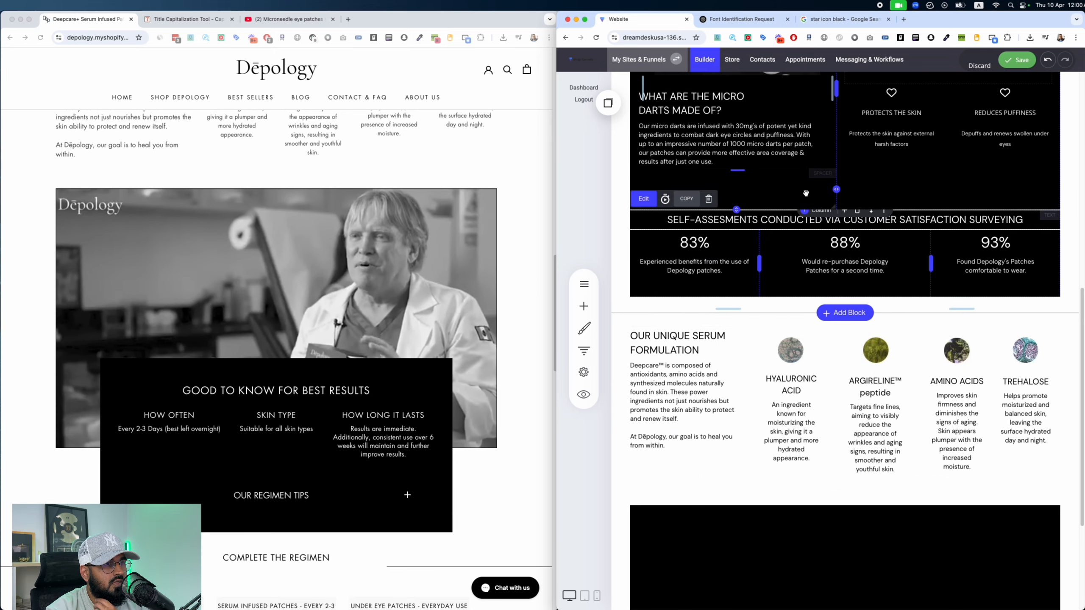
{"action": "scroll", "coordinate": [670, 181], "scroll_direction": "down", "scroll_amount": 4}
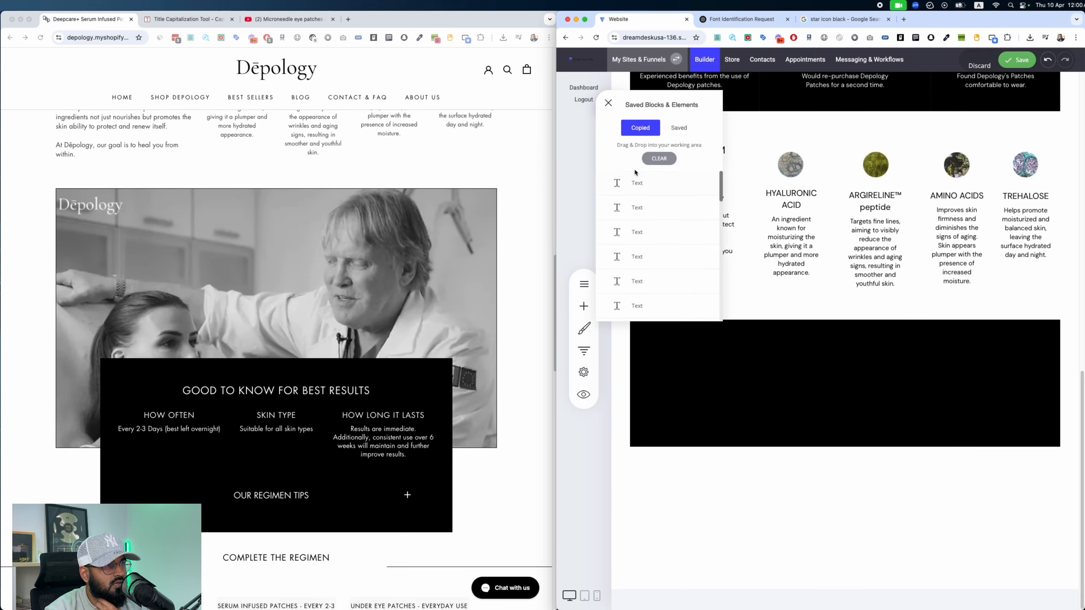
{"action": "scroll", "coordinate": [922, 375], "scroll_direction": "up", "scroll_amount": 1}
{"action": "left_click_drag", "start_coordinate": [922, 375], "coordinate": [922, 378]}
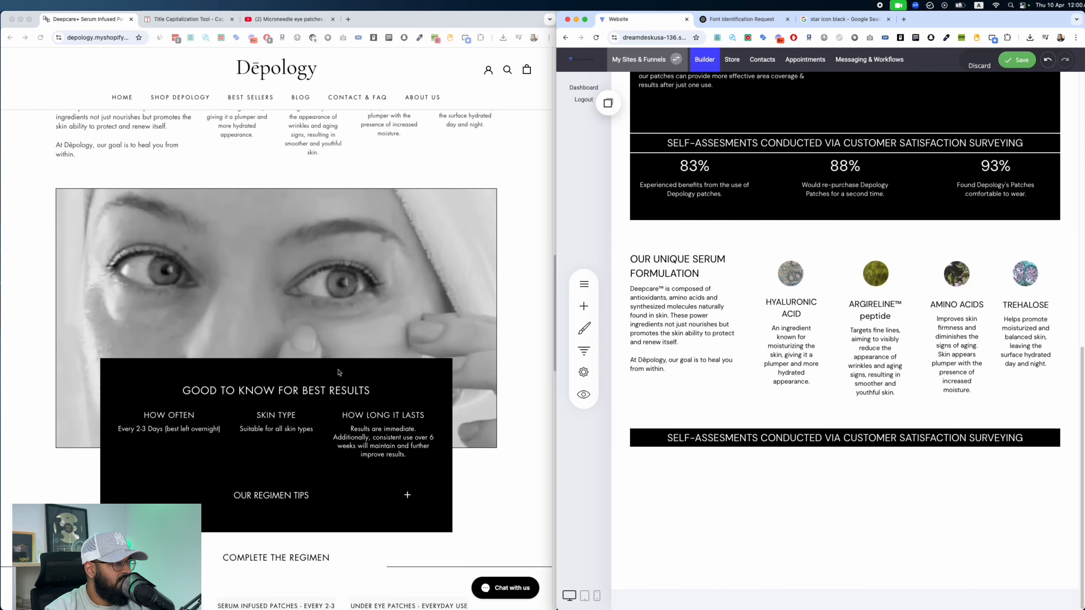
Step: Replace the heading in the new black row with "GOOD TO KNOW FOR BEST RESULTS" from the reference page
{"action": "triple_click", "coordinate": [199, 383]}
{"action": "key", "text": "super+c"}
{"action": "left_click", "coordinate": [905, 442]}
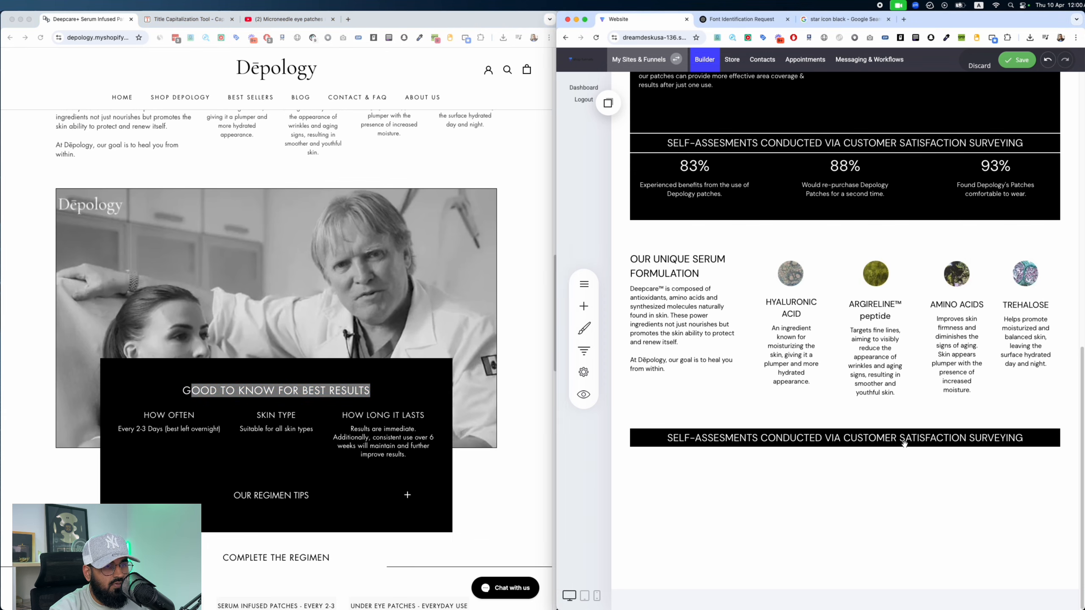
{"action": "key", "text": "super+a"}
{"action": "key", "text": "super+v"}
{"action": "left_click", "coordinate": [726, 488]}
{"action": "left_click", "coordinate": [767, 438]}
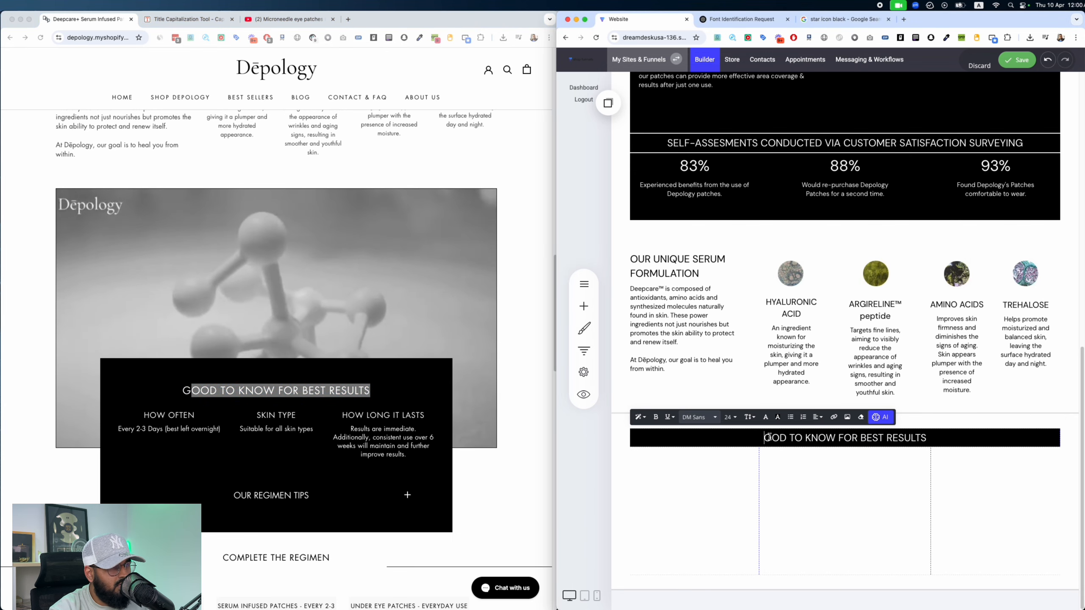
{"action": "type", "text": "G"}
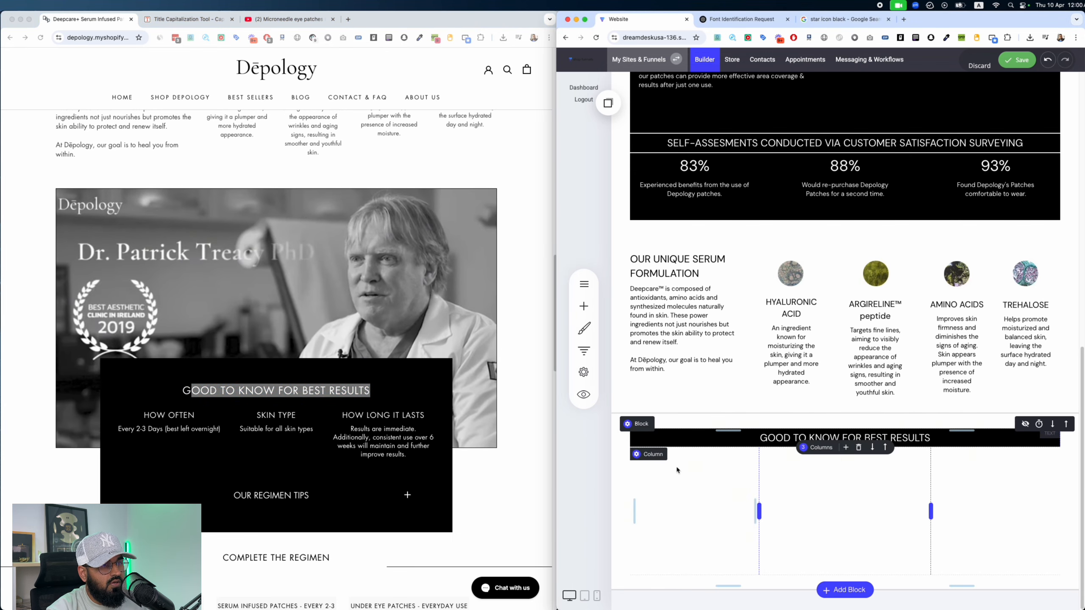
Step: Set the background of all three columns below the "GOOD TO KNOW FOR BEST RESULTS" heading to black
{"action": "left_click", "coordinate": [649, 454]}
{"action": "left_click", "coordinate": [696, 274]}
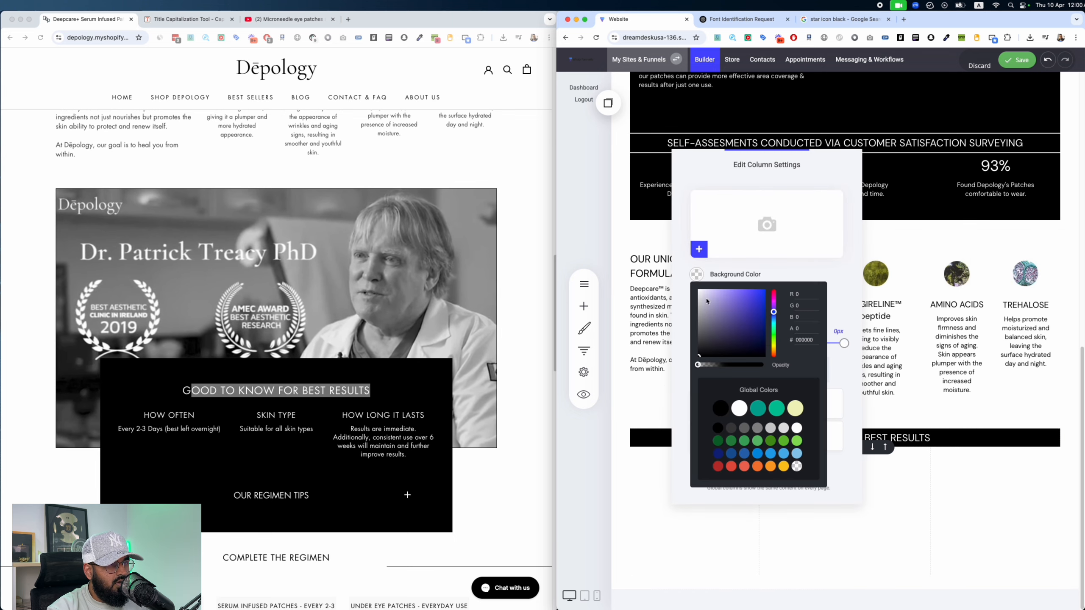
{"action": "left_click", "coordinate": [719, 408]}
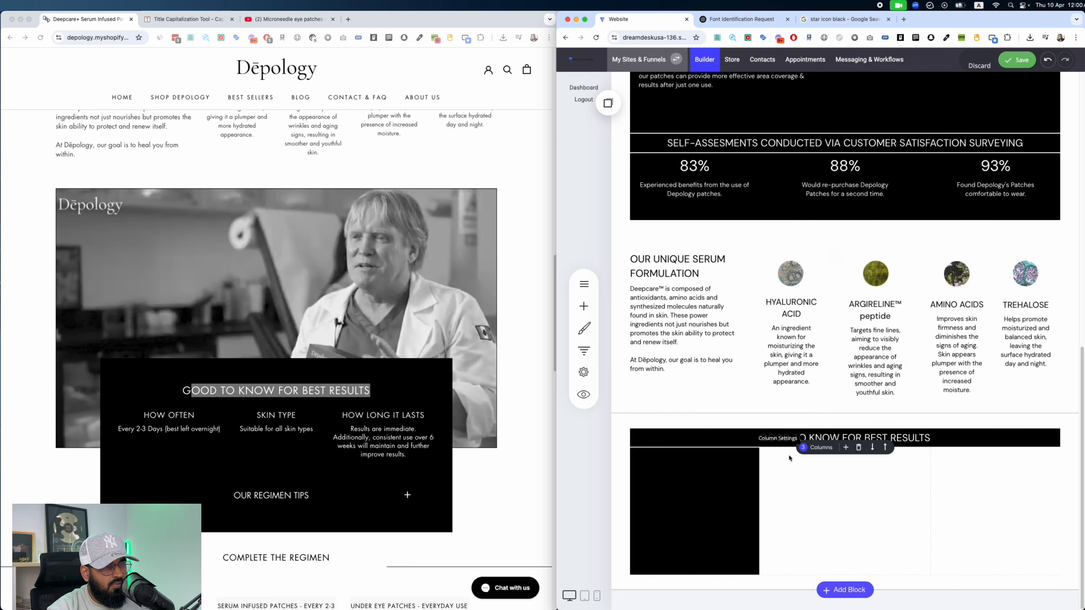
{"action": "left_click", "coordinate": [826, 275]}
{"action": "left_click", "coordinate": [849, 408]}
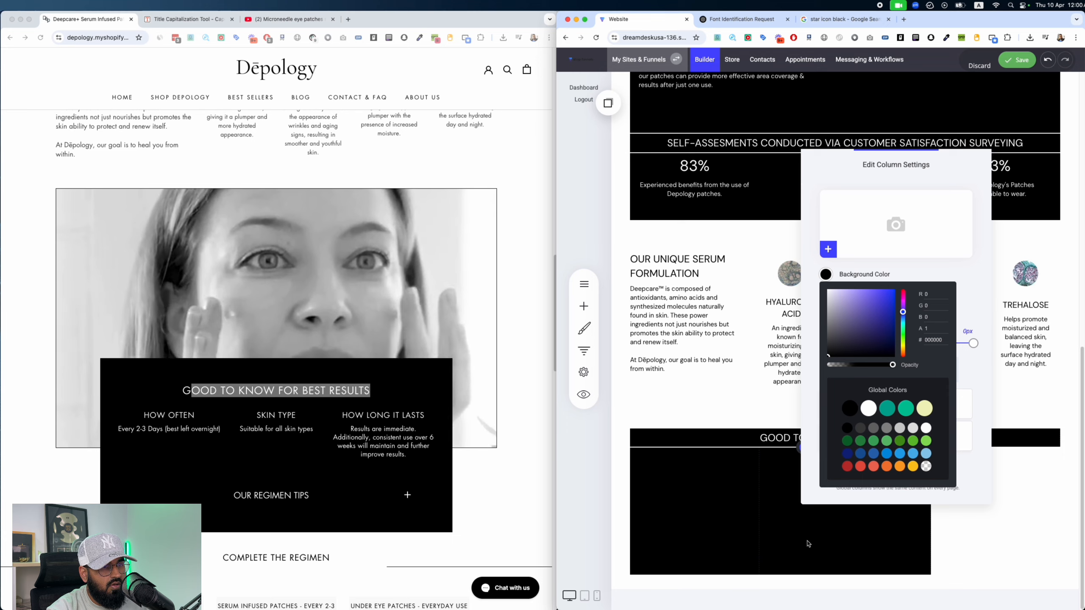
{"action": "left_click", "coordinate": [807, 544]}
{"action": "left_click", "coordinate": [984, 499]}
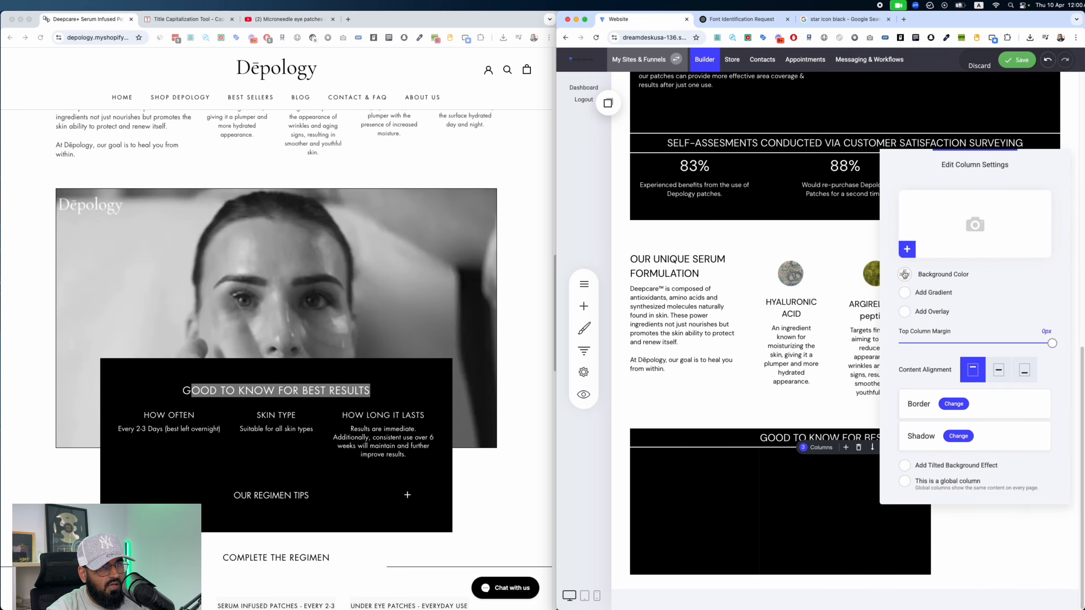
{"action": "left_click", "coordinate": [904, 274]}
{"action": "left_click", "coordinate": [929, 407]}
{"action": "left_click", "coordinate": [840, 420]}
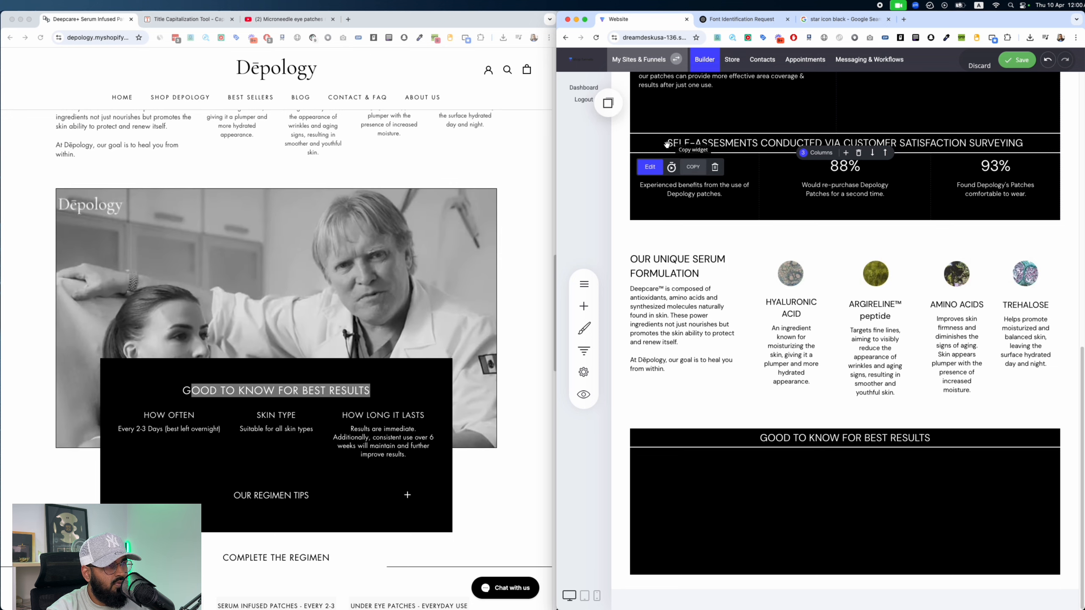
Step: Place a copied description text in the first black column and replace its wording with "HOW OFTEN" from the reference page
{"action": "left_click", "coordinate": [615, 109]}
{"action": "left_click_drag", "start_coordinate": [653, 191], "coordinate": [691, 471]}
{"action": "left_click", "coordinate": [212, 421]}
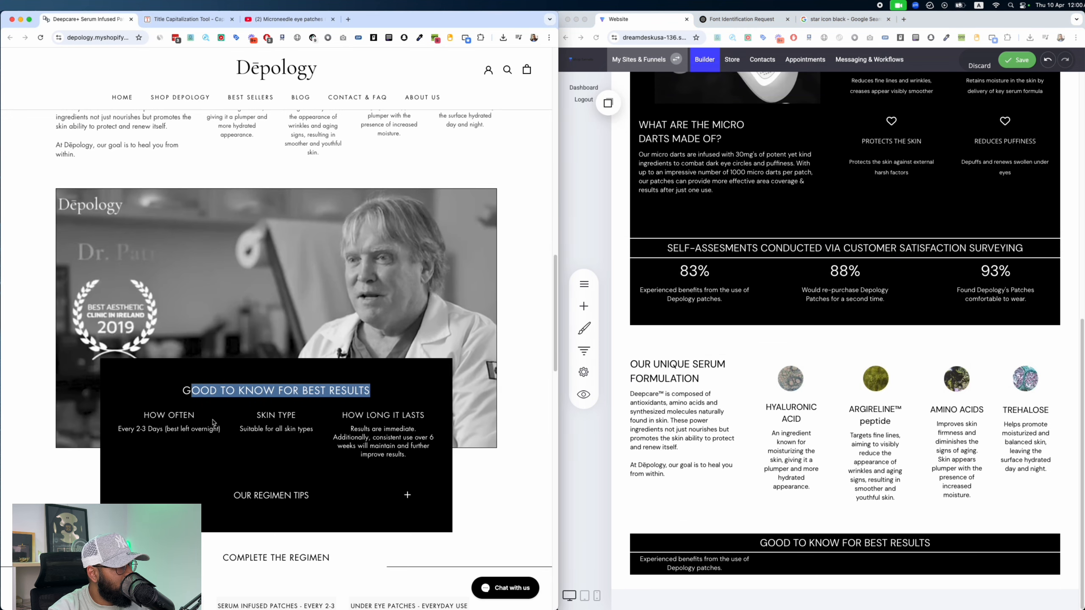
{"action": "left_click", "coordinate": [712, 573]}
{"action": "key", "text": "ctrl+a"}
{"action": "key", "text": "ctrl+v"}
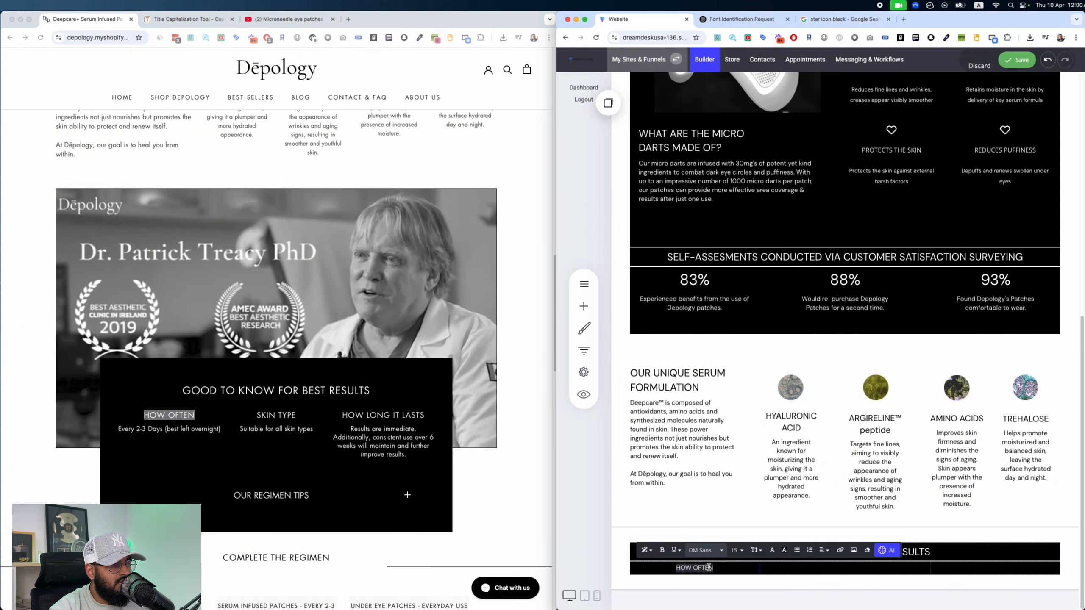
Step: Set the font size of the "HOW OFTEN" text to 18
{"action": "left_click", "coordinate": [742, 552]}
{"action": "left_click", "coordinate": [744, 577]}
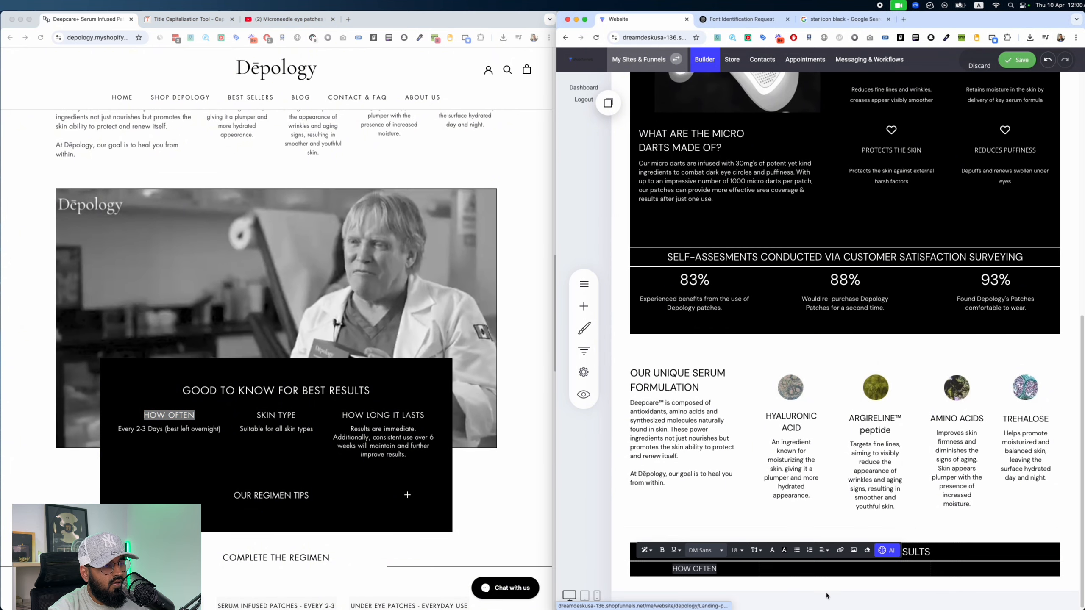
{"action": "left_click", "coordinate": [825, 596]}
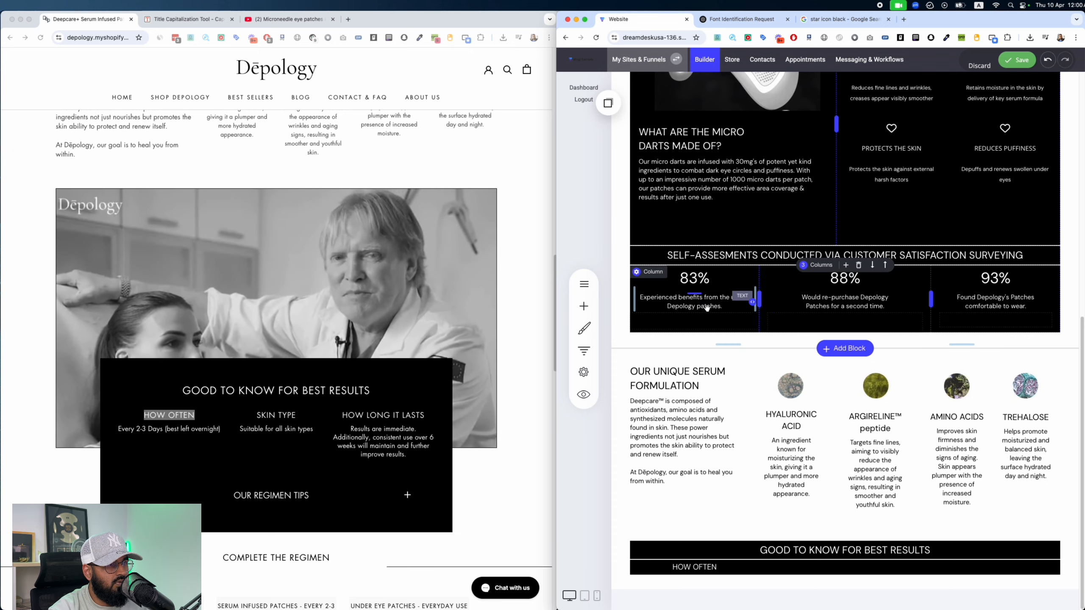
Step: Place a copied description text below "HOW OFTEN" and replace its wording with "Every 2-3 Days (best left overnight)" from the reference page
{"action": "left_click", "coordinate": [607, 103]}
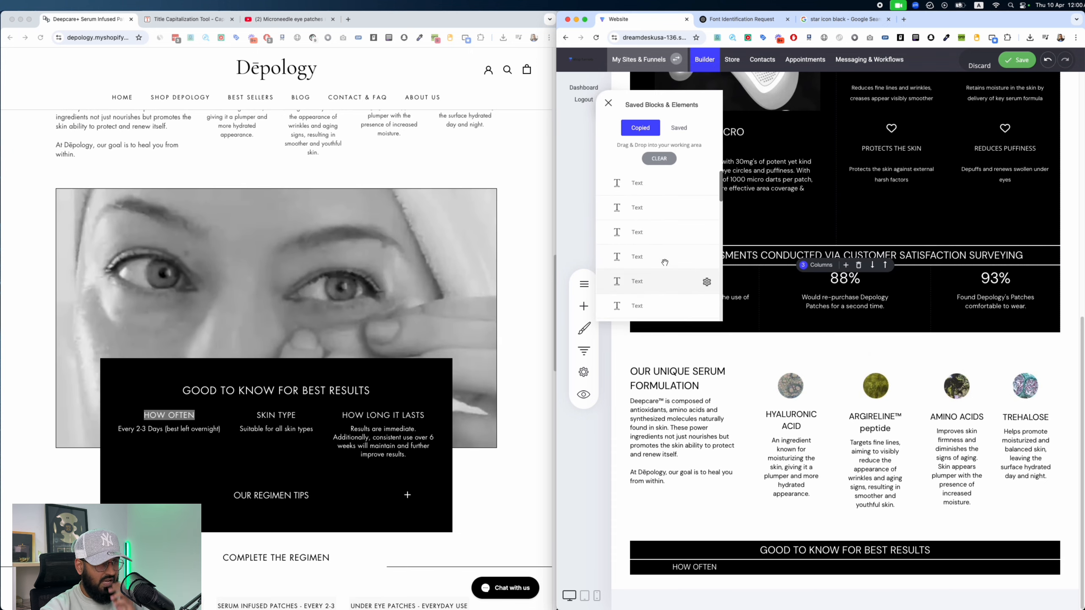
{"action": "left_click_drag", "start_coordinate": [694, 301], "coordinate": [696, 556]}
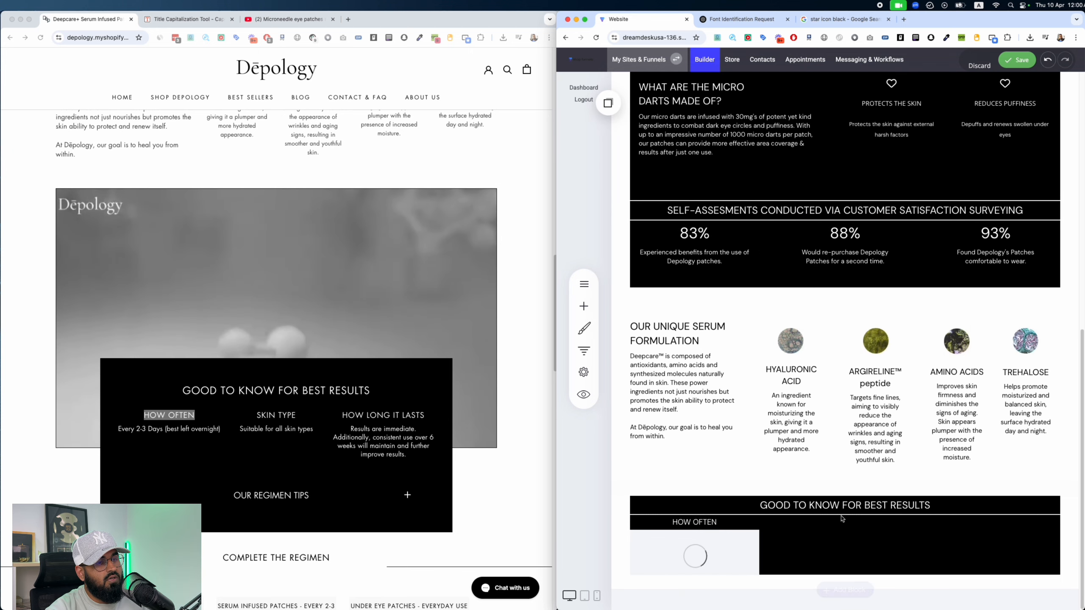
{"action": "left_click_drag", "start_coordinate": [314, 429], "coordinate": [130, 431]}
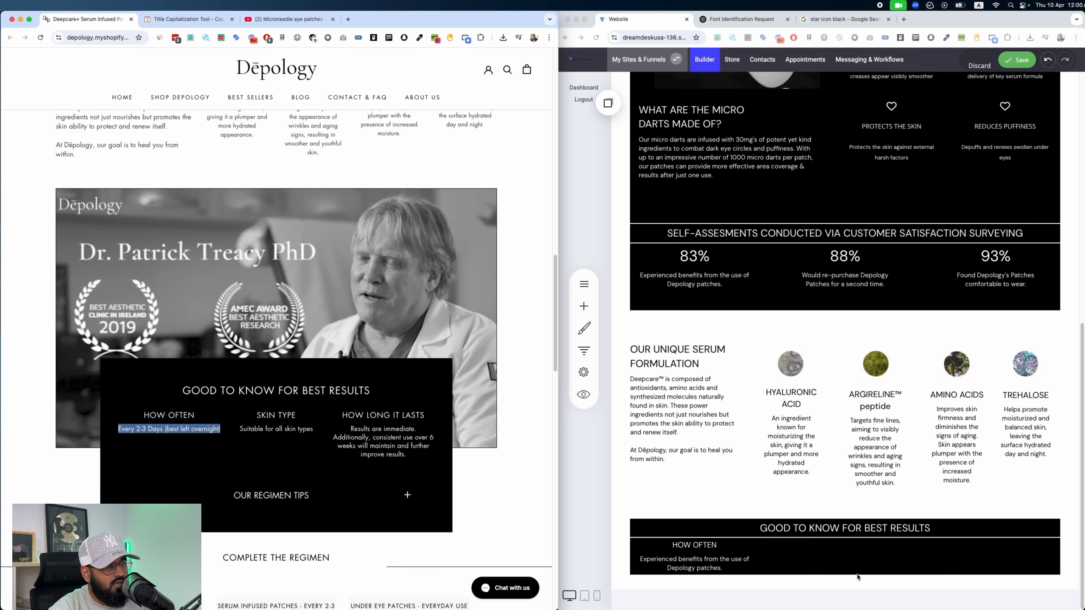
{"action": "left_click", "coordinate": [717, 564]}
{"action": "key", "text": "super+a"}
{"action": "type", "text": "Every 2-3 Days (best left overnight)"}
{"action": "left_click", "coordinate": [868, 568]}
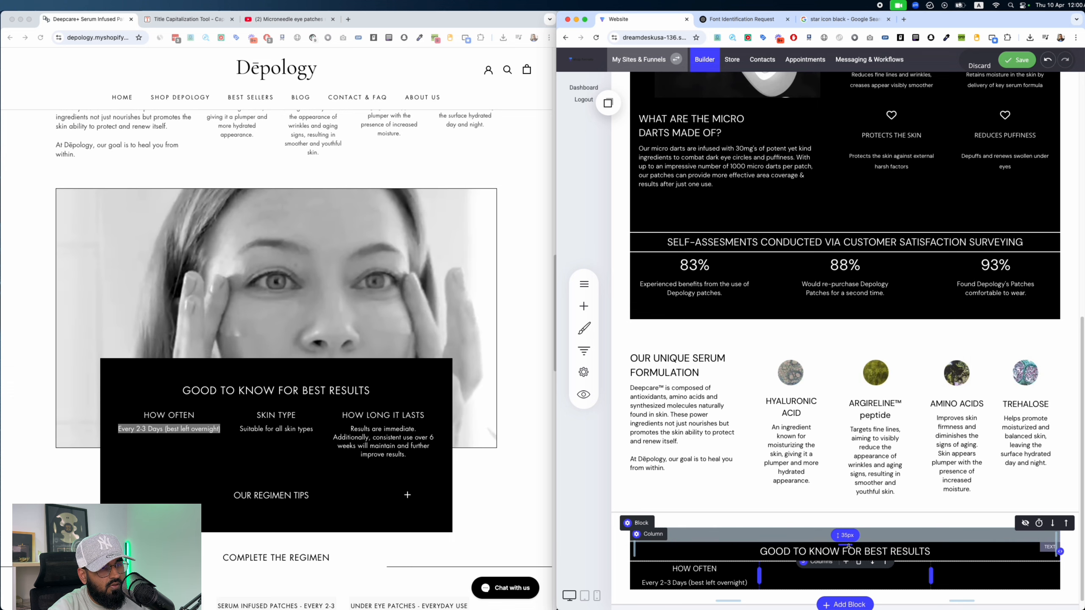
{"action": "scroll", "coordinate": [769, 543], "scroll_direction": "down", "scroll_amount": 1}
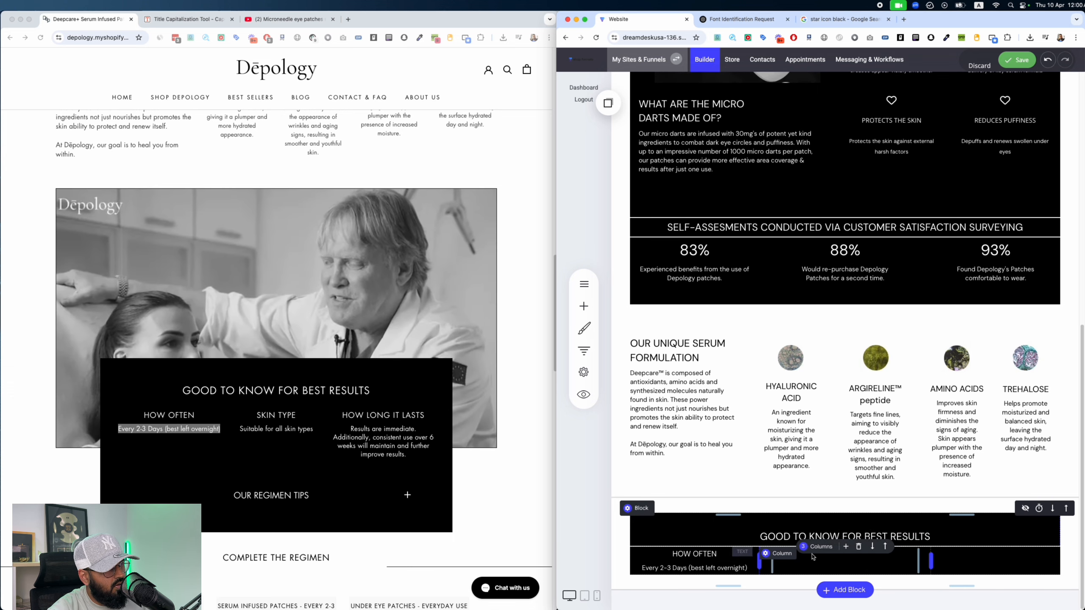
Step: Copy the "HOW OFTEN" heading and its description and place both copies in the second black column, heading above description
{"action": "left_click", "coordinate": [702, 556]}
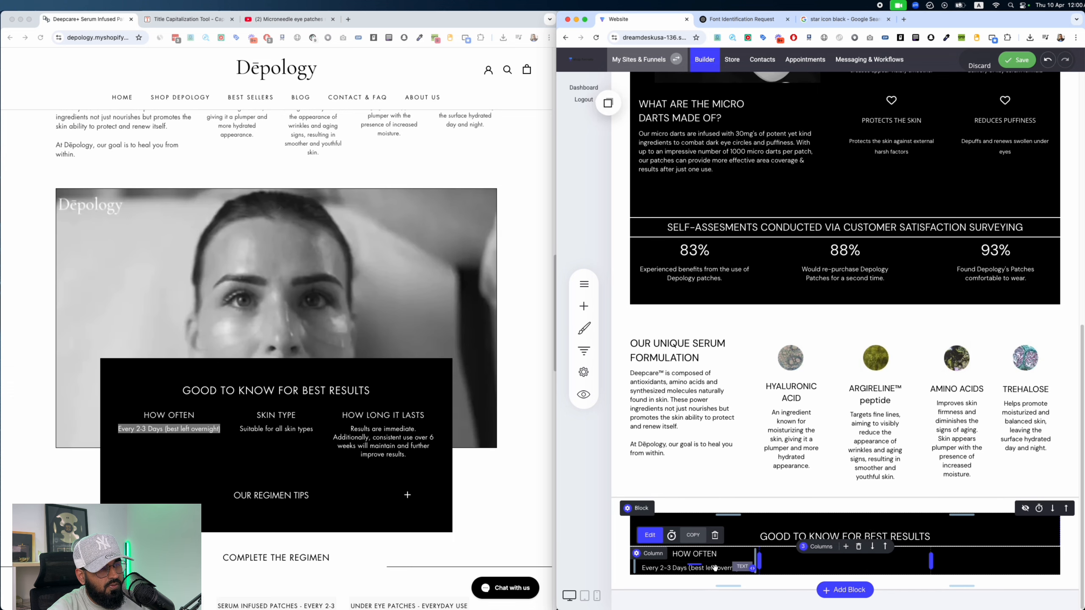
{"action": "left_click", "coordinate": [709, 567]}
{"action": "left_click", "coordinate": [693, 550]}
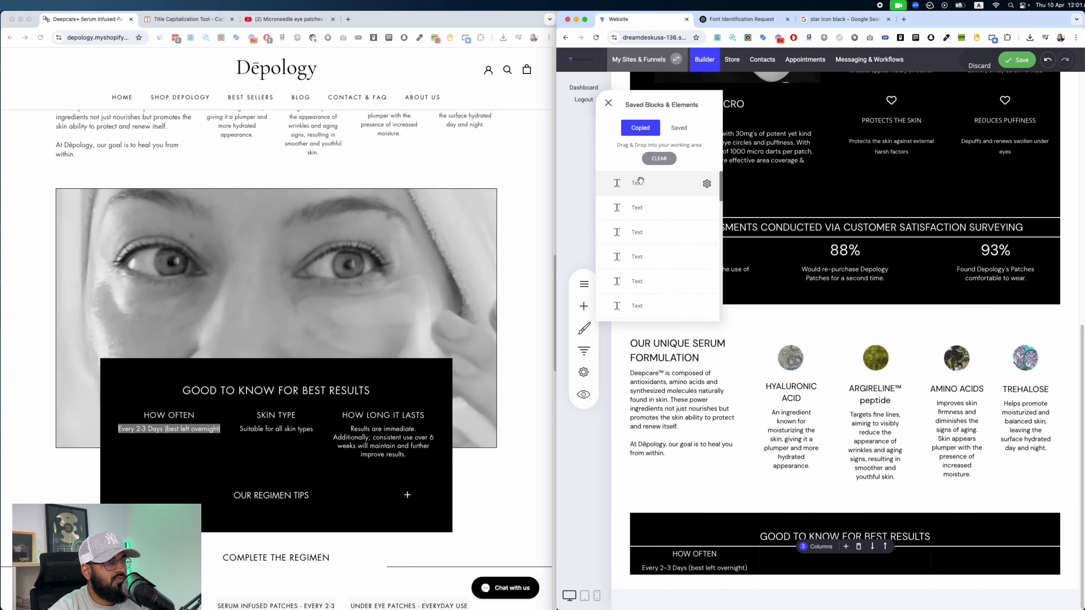
{"action": "left_click_drag", "start_coordinate": [768, 309], "coordinate": [845, 564]}
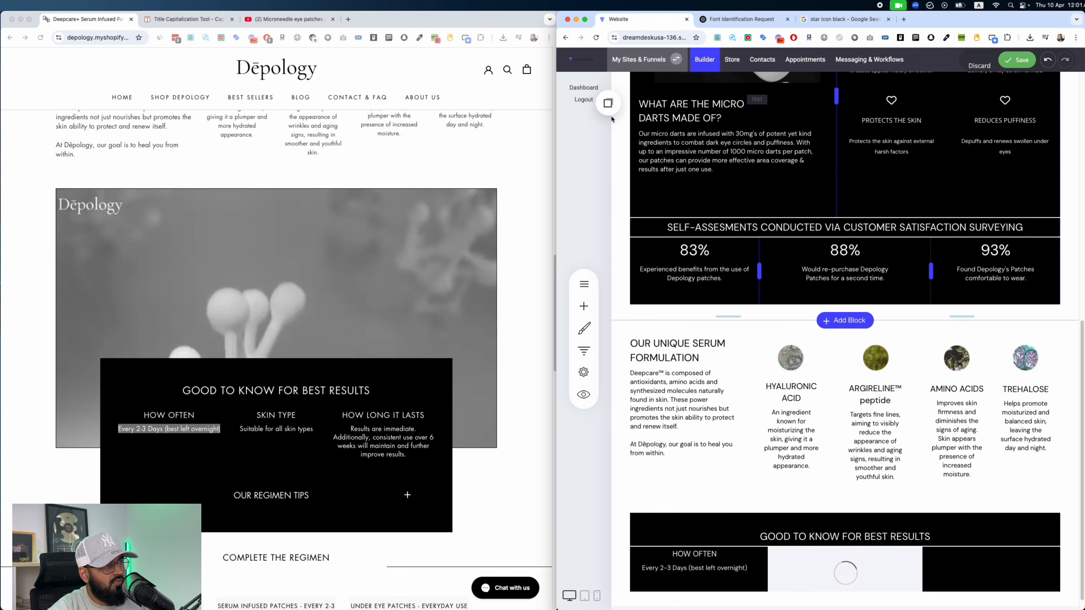
{"action": "left_click", "coordinate": [608, 105]}
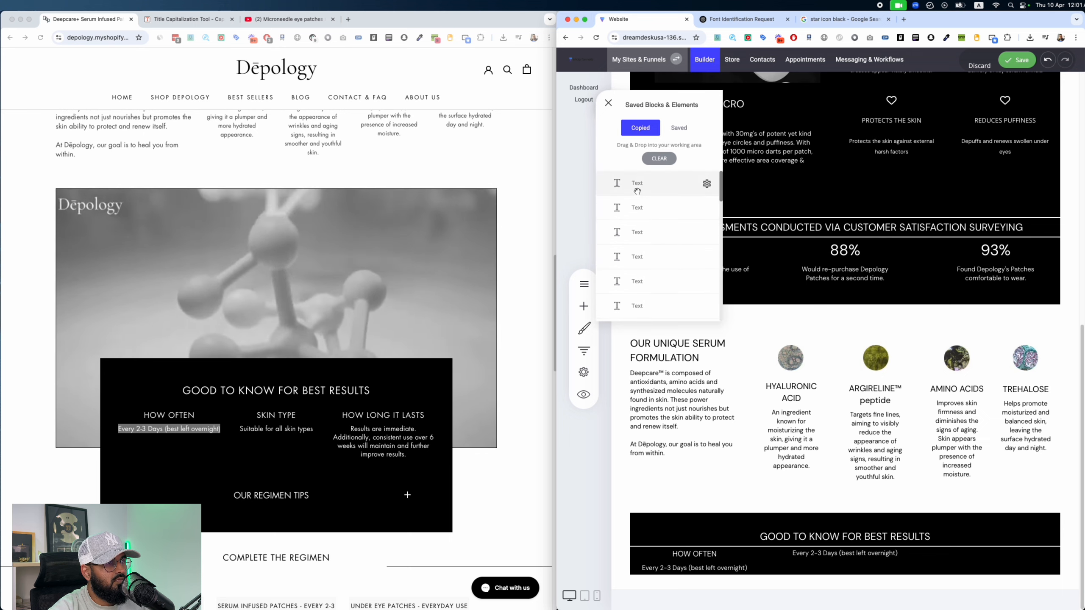
{"action": "left_click_drag", "start_coordinate": [623, 165], "coordinate": [848, 555]}
{"action": "scroll", "coordinate": [884, 545], "scroll_direction": "down", "scroll_amount": 1}
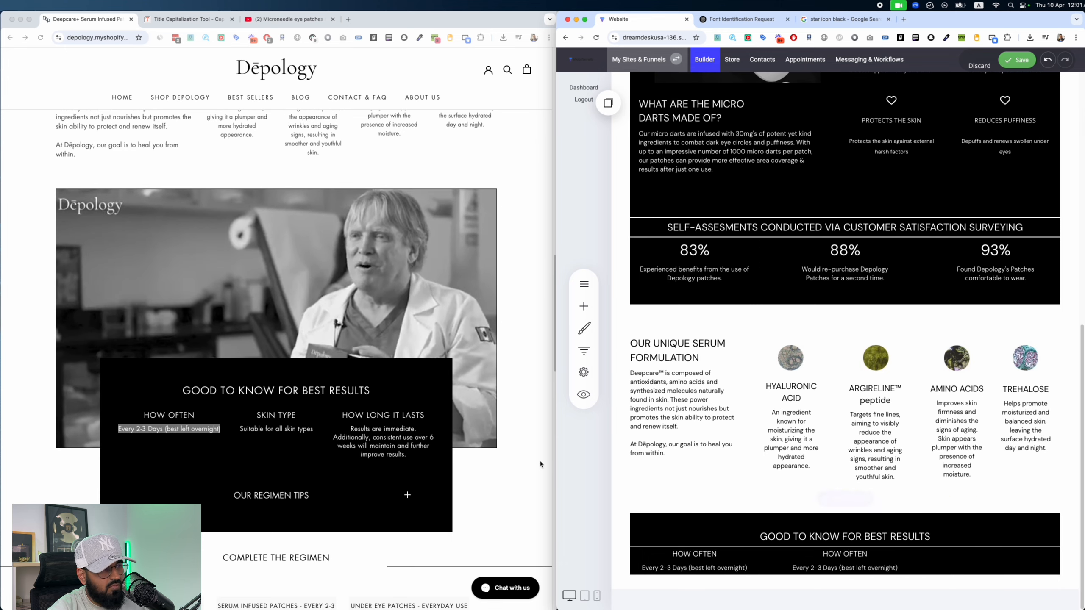
Step: Replace the second column's heading with "SKIN TYPE" and its description with "Suitable for all skin types" from the reference page
{"action": "left_click", "coordinate": [322, 414]}
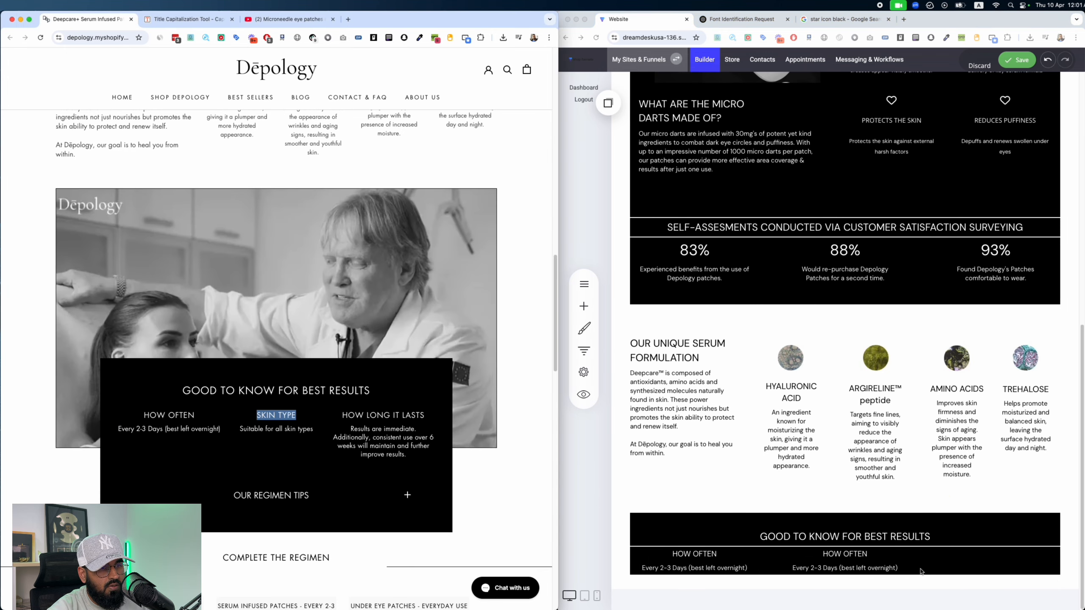
{"action": "left_click", "coordinate": [921, 572]}
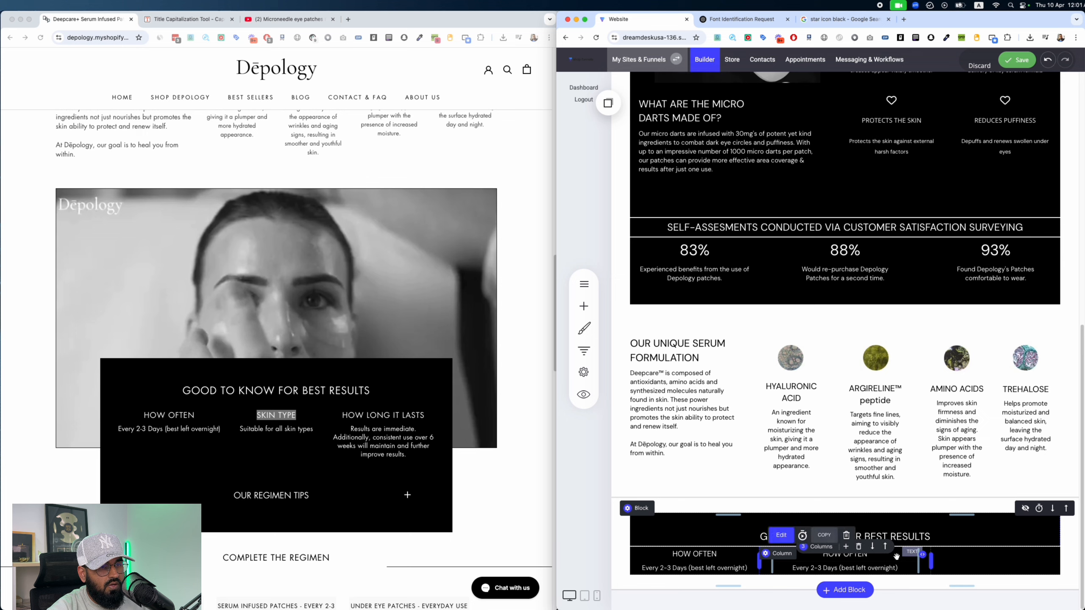
{"action": "triple_click", "coordinate": [888, 555]}
{"action": "type", "text": "SKIN TYPE"}
{"action": "left_click", "coordinate": [357, 453]}
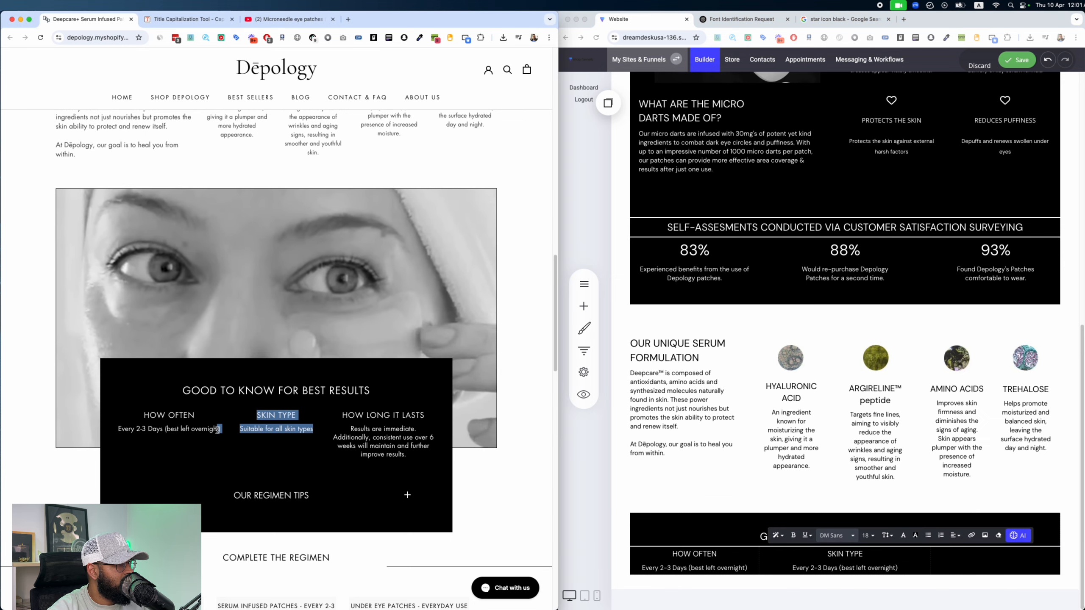
{"action": "triple_click", "coordinate": [845, 567]}
{"action": "type", "text": "Suitable for all skin types"}
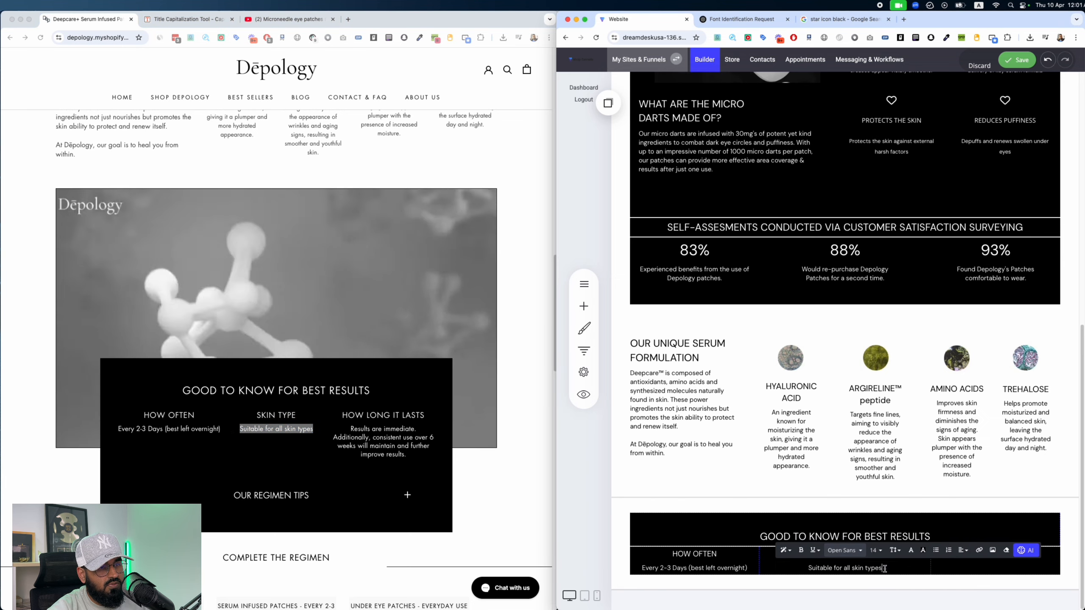
{"action": "left_click", "coordinate": [462, 441]}
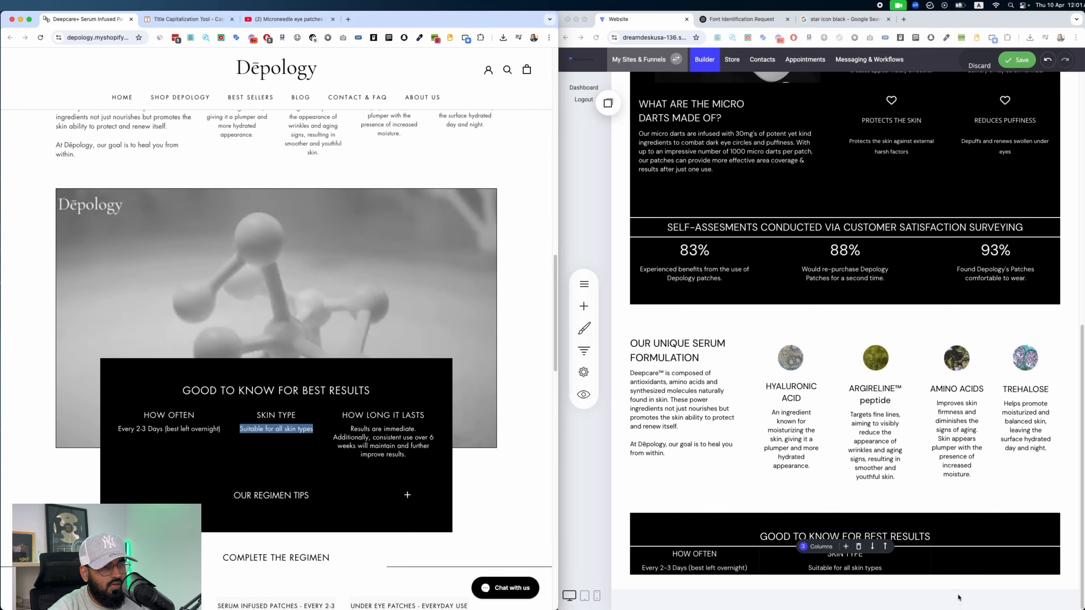
Step: Copy the second column's heading and description into the third black column, with the heading above the description
{"action": "left_click", "coordinate": [885, 565]}
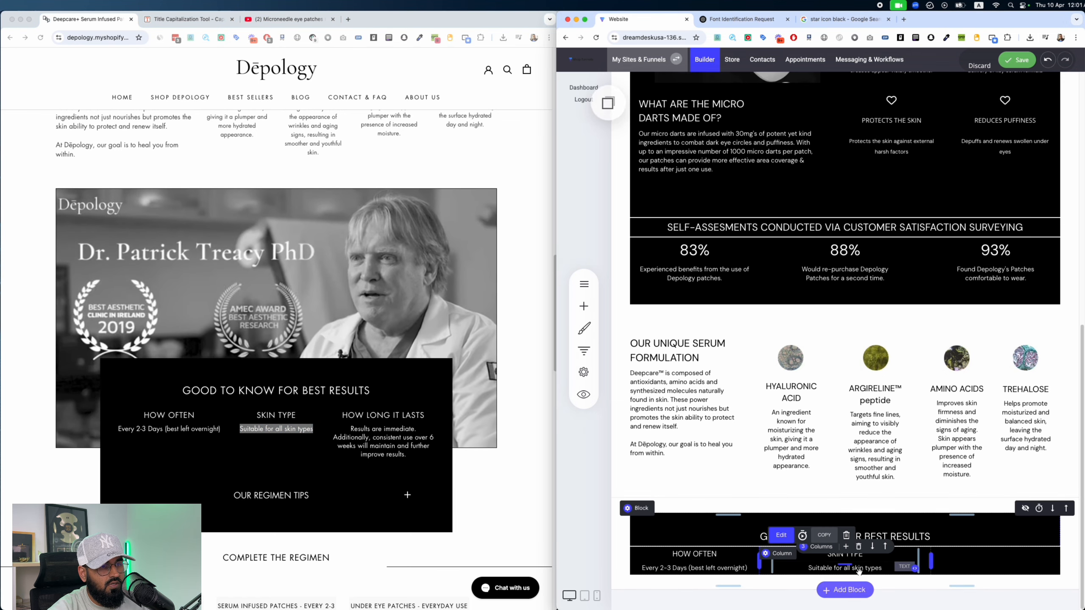
{"action": "left_click", "coordinate": [608, 104]}
{"action": "left_click_drag", "start_coordinate": [669, 189], "coordinate": [1034, 556]}
{"action": "left_click", "coordinate": [398, 396]}
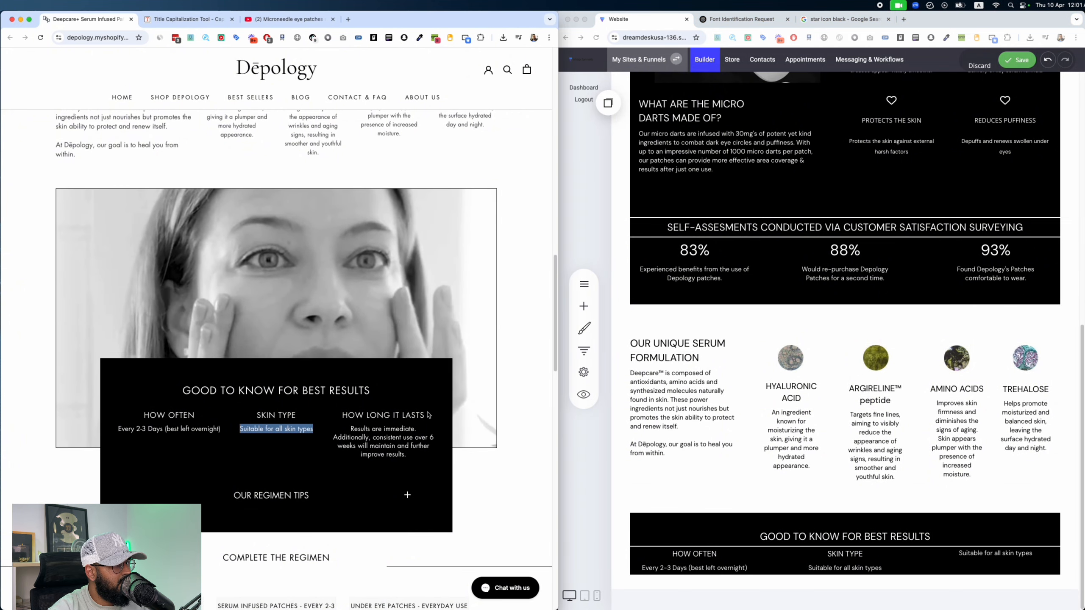
{"action": "left_click_drag", "start_coordinate": [428, 414], "coordinate": [336, 412]}
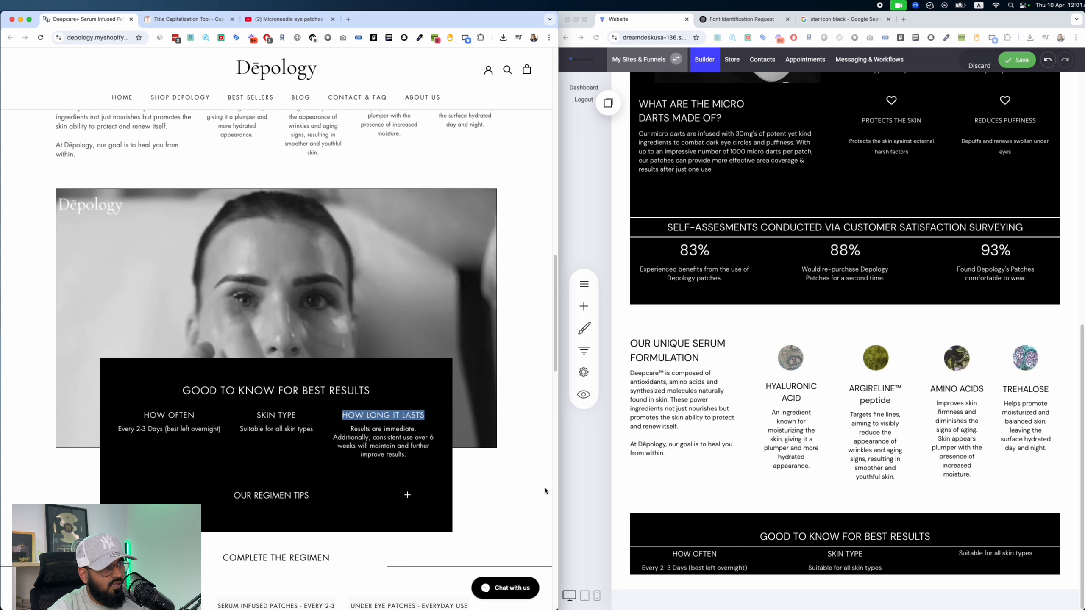
{"action": "left_click", "coordinate": [608, 103]}
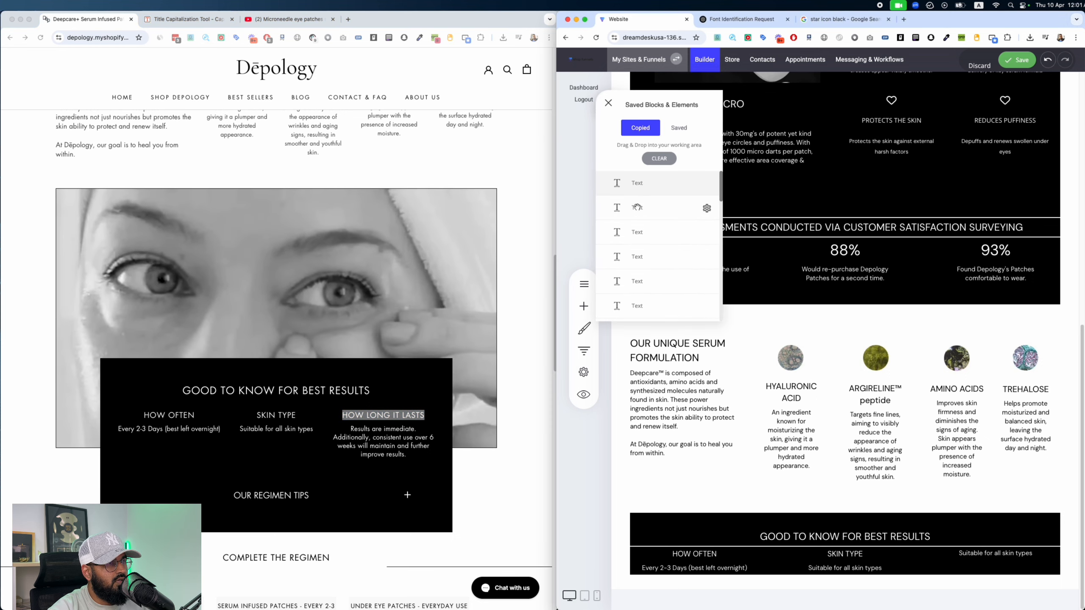
{"action": "left_click_drag", "start_coordinate": [642, 209], "coordinate": [959, 564]}
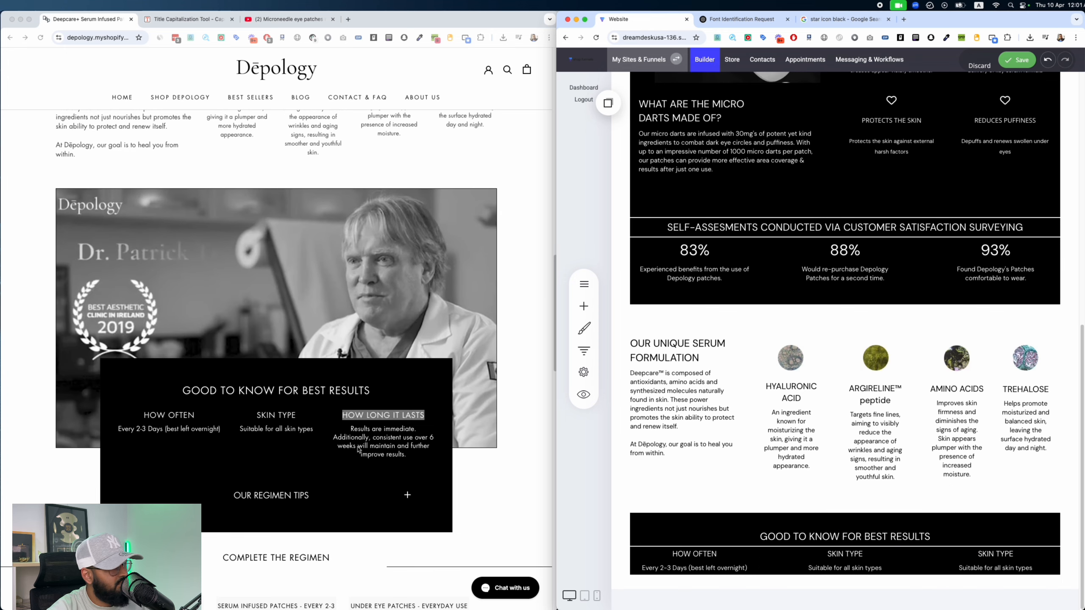
Step: Replace the third column's heading with "HOW LONG IT LASTS" and its description with the matching "Results are immediate" paragraph from the reference page
{"action": "left_click_drag", "start_coordinate": [342, 415], "coordinate": [429, 411]}
{"action": "key", "text": "super+c"}
{"action": "triple_click", "coordinate": [1004, 555]}
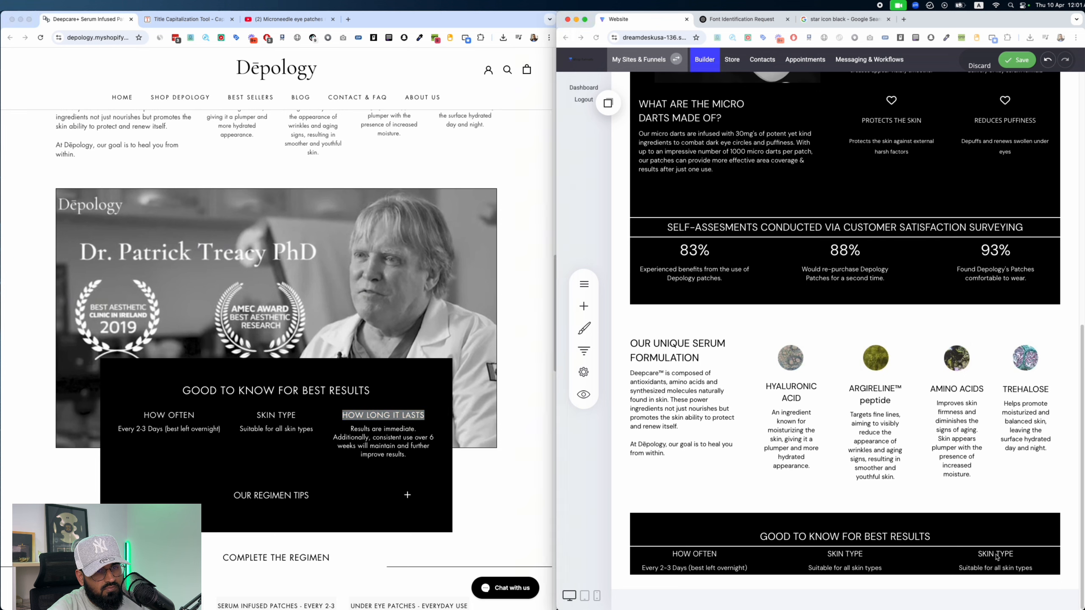
{"action": "key", "text": "super+v"}
{"action": "left_click", "coordinate": [405, 451]}
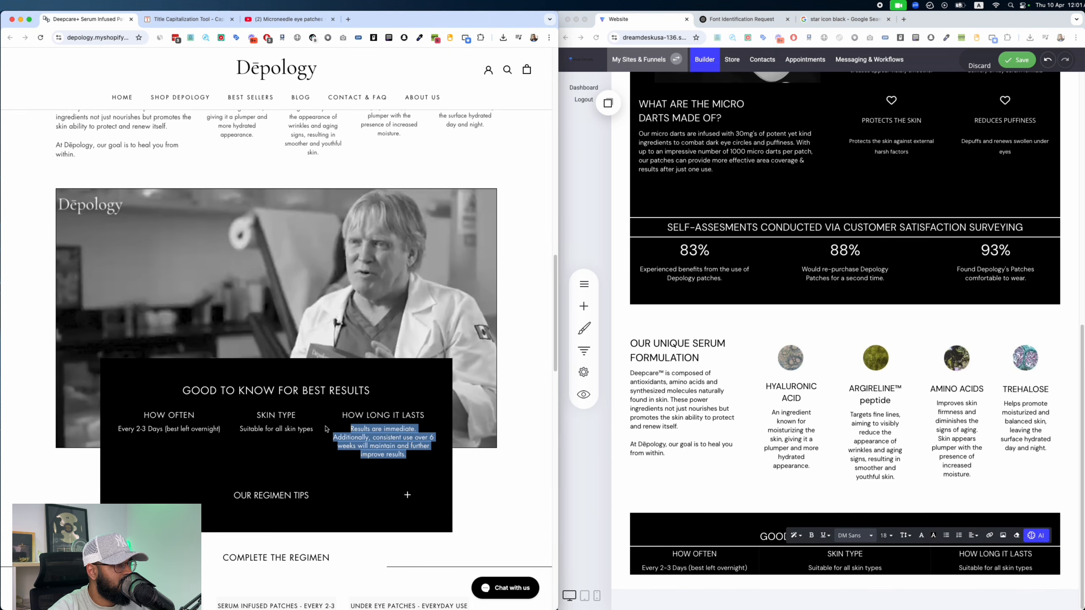
{"action": "key", "text": "super+c"}
{"action": "triple_click", "coordinate": [993, 569]}
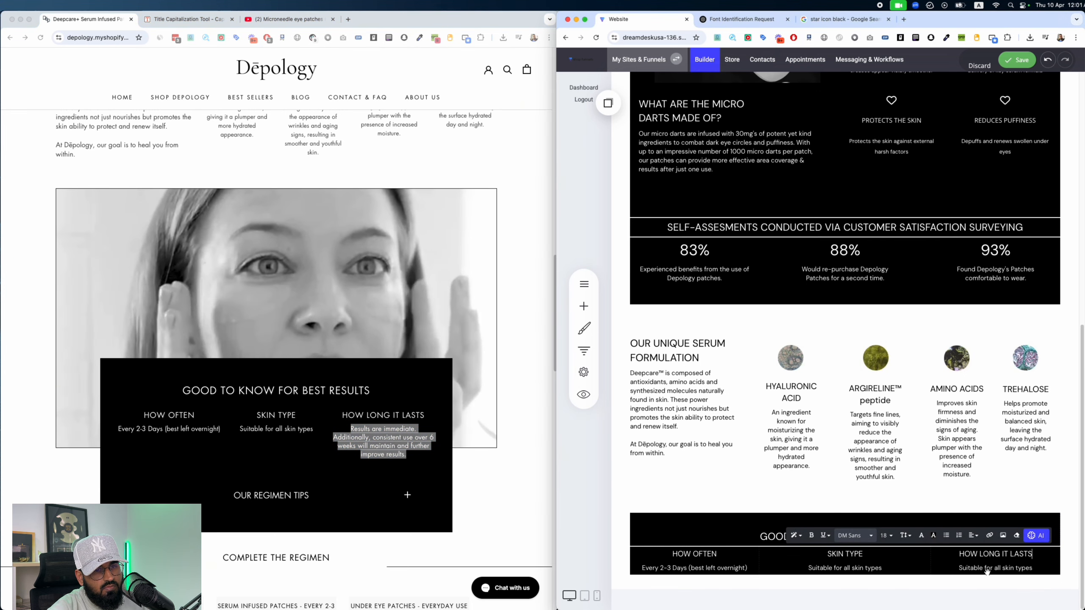
{"action": "key", "text": "super+v"}
{"action": "left_click", "coordinate": [959, 480]}
Step: Check the expanded "OUR REGIMEN TIPS" content and the sections below it on the reference page, and save the website changes
{"action": "left_click", "coordinate": [407, 494]}
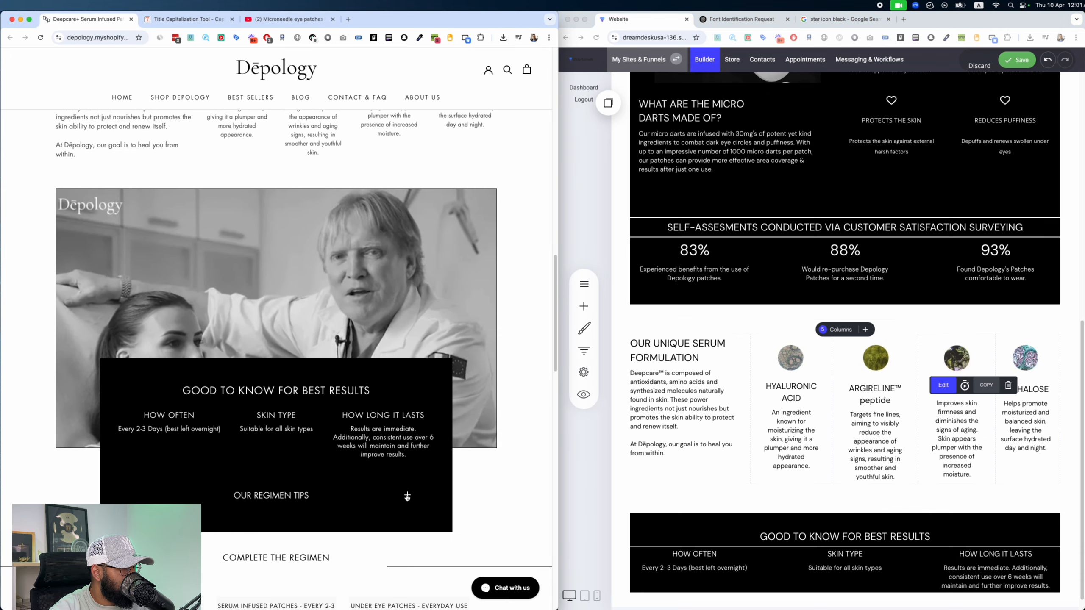
{"action": "scroll", "coordinate": [408, 491], "scroll_direction": "down", "scroll_amount": 5}
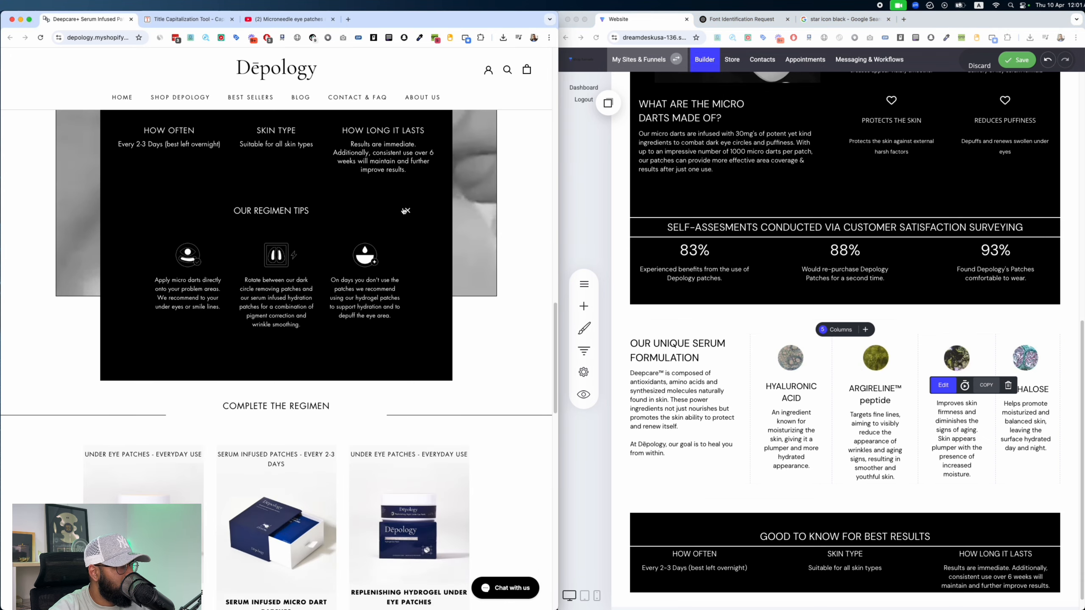
{"action": "scroll", "coordinate": [403, 210], "scroll_direction": "down", "scroll_amount": 10}
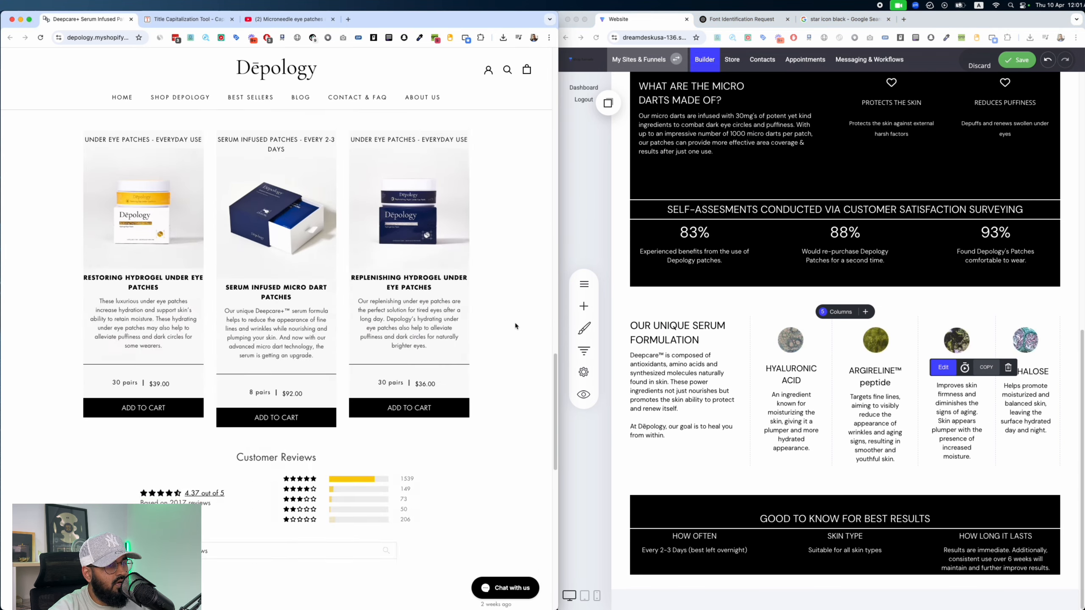
{"action": "scroll", "coordinate": [515, 326], "scroll_direction": "up", "scroll_amount": 10}
{"action": "left_click", "coordinate": [1021, 64]}
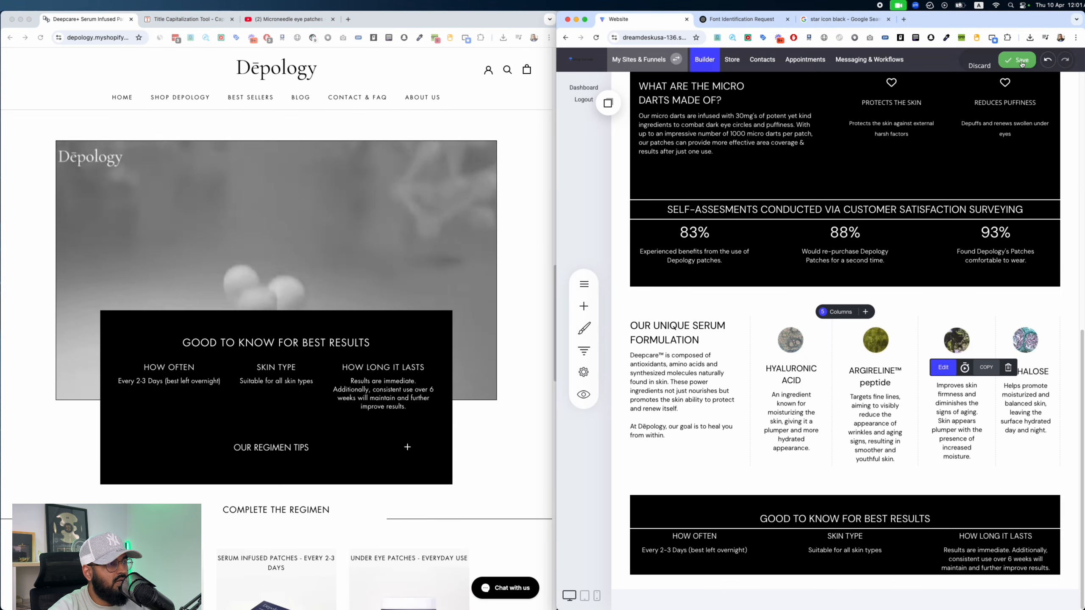
{"action": "left_click", "coordinate": [1021, 64]}
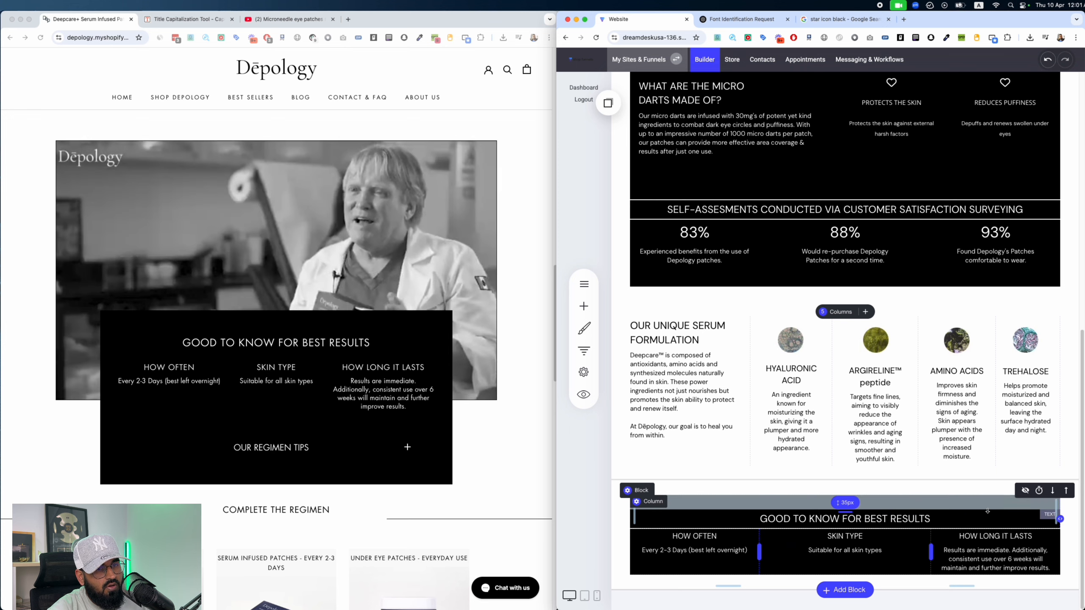
Step: Add a single-column row to the "GOOD TO KNOW FOR BEST RESULTS" block and move it down below the three text columns
{"action": "left_click", "coordinate": [846, 491]}
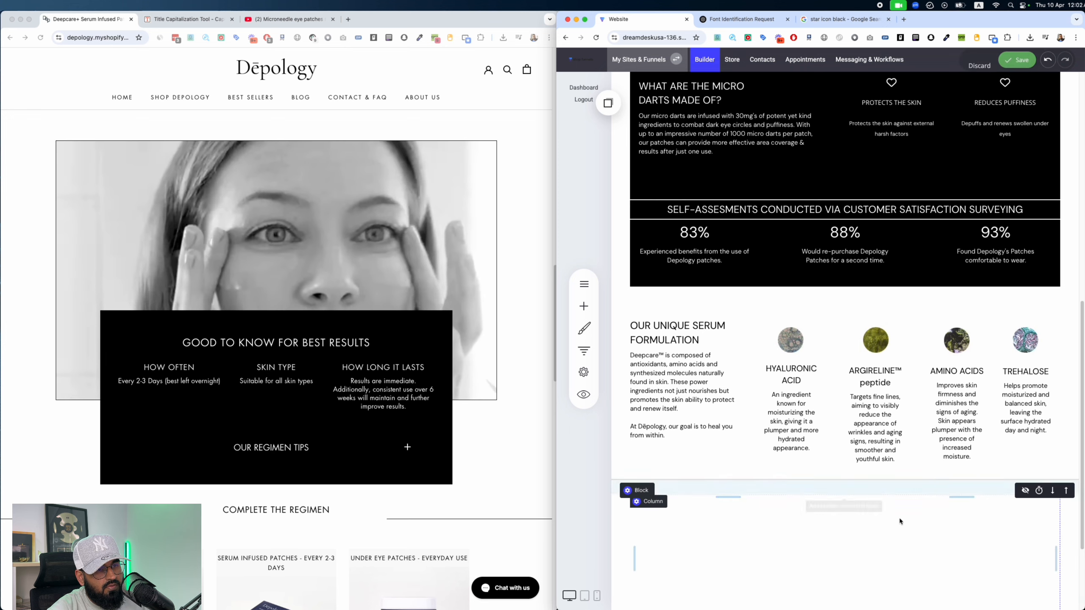
{"action": "left_click", "coordinate": [871, 362]}
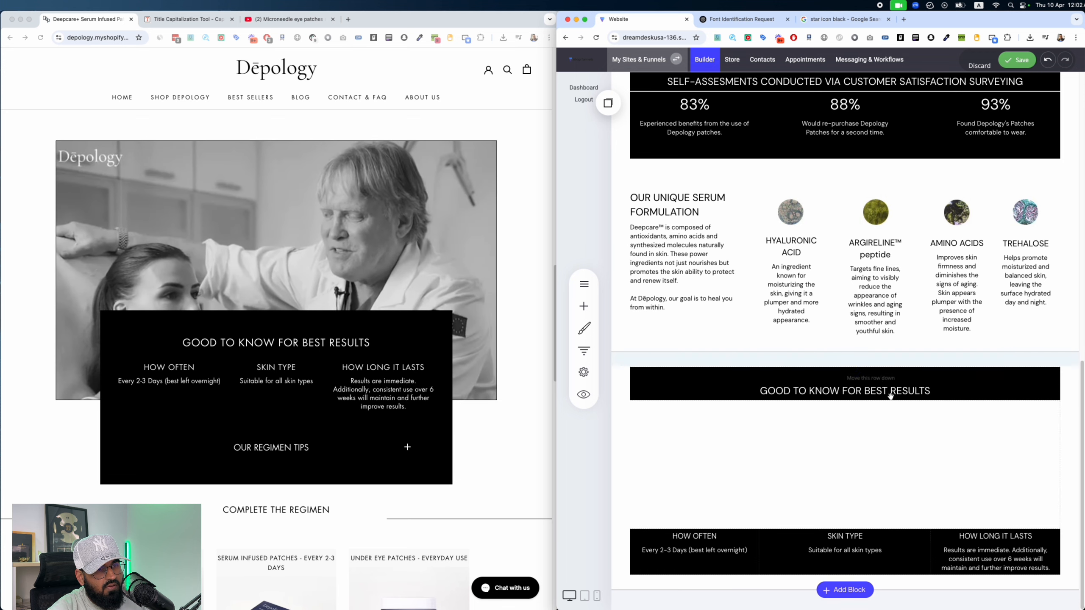
{"action": "left_click", "coordinate": [870, 401]}
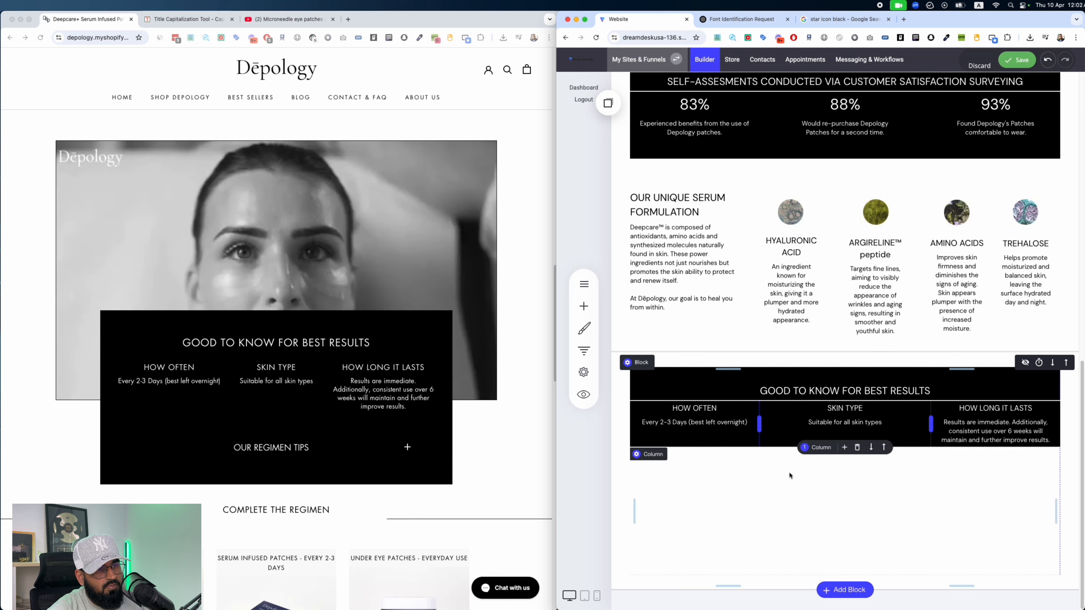
Step: Set the background color of the new empty row's column to black
{"action": "left_click", "coordinate": [648, 454]}
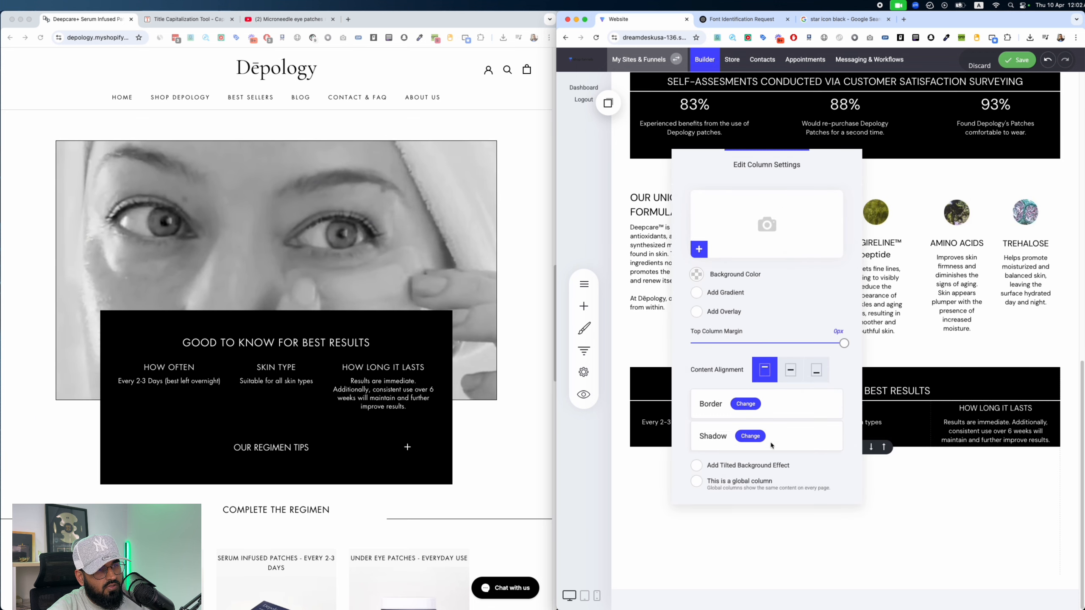
{"action": "left_click", "coordinate": [709, 278]}
{"action": "left_click", "coordinate": [719, 407]}
Step: Add an Accordion widget to the black row below the three text columns of the "GOOD TO KNOW FOR BEST RESULTS" block
{"action": "left_click", "coordinate": [584, 328]}
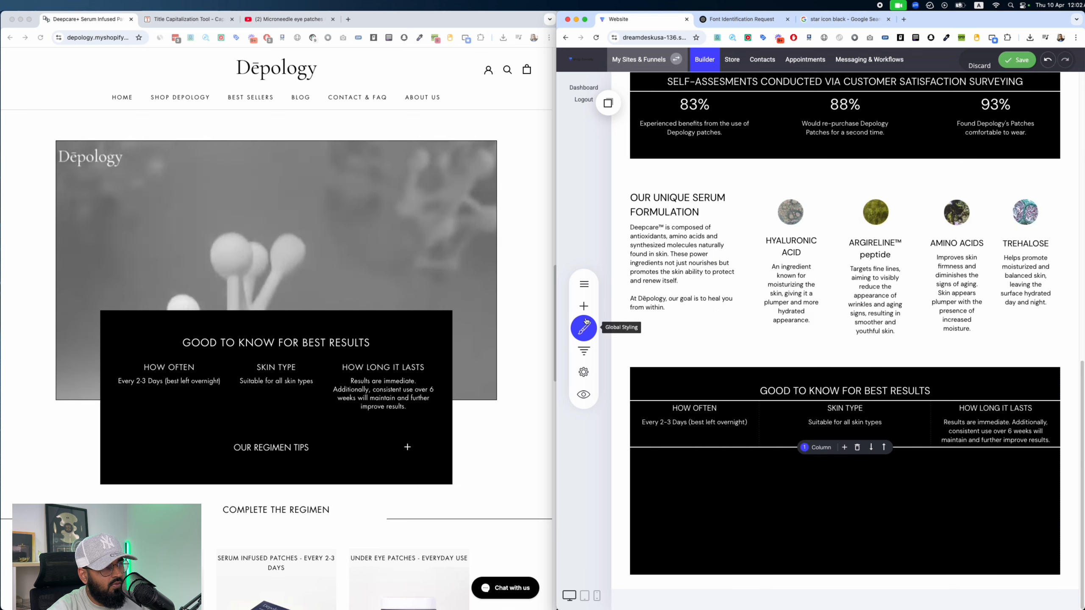
{"action": "left_click", "coordinate": [921, 447]}
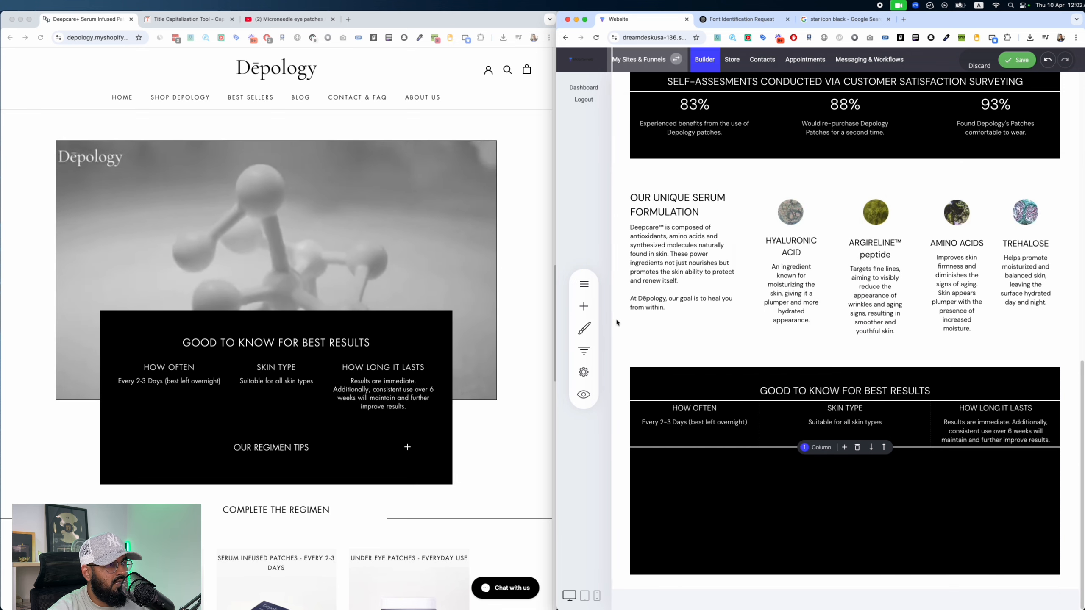
{"action": "left_click", "coordinate": [593, 310]}
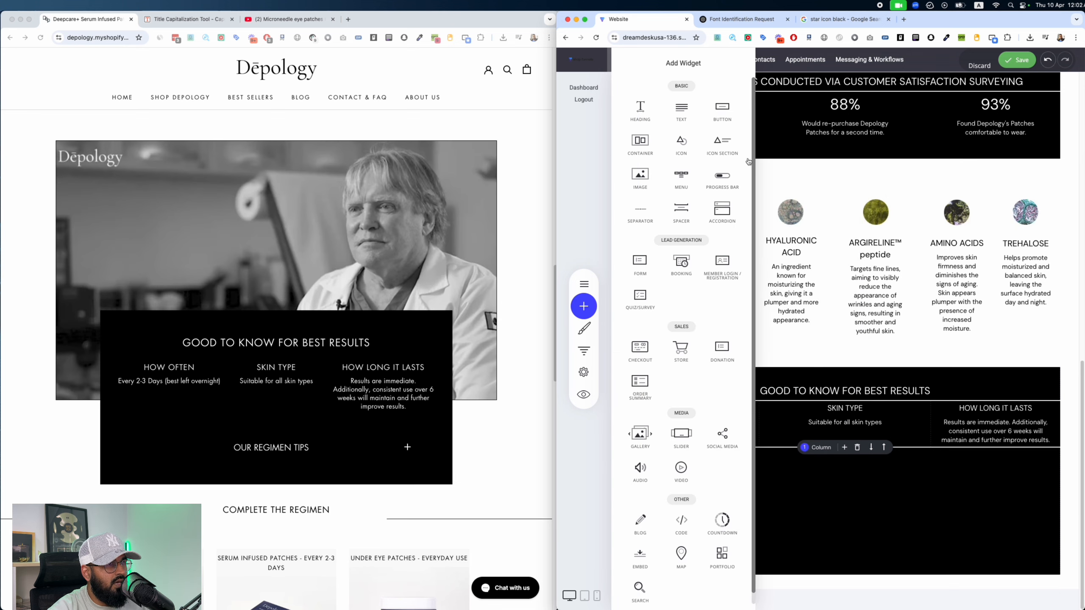
{"action": "left_click", "coordinate": [735, 197]}
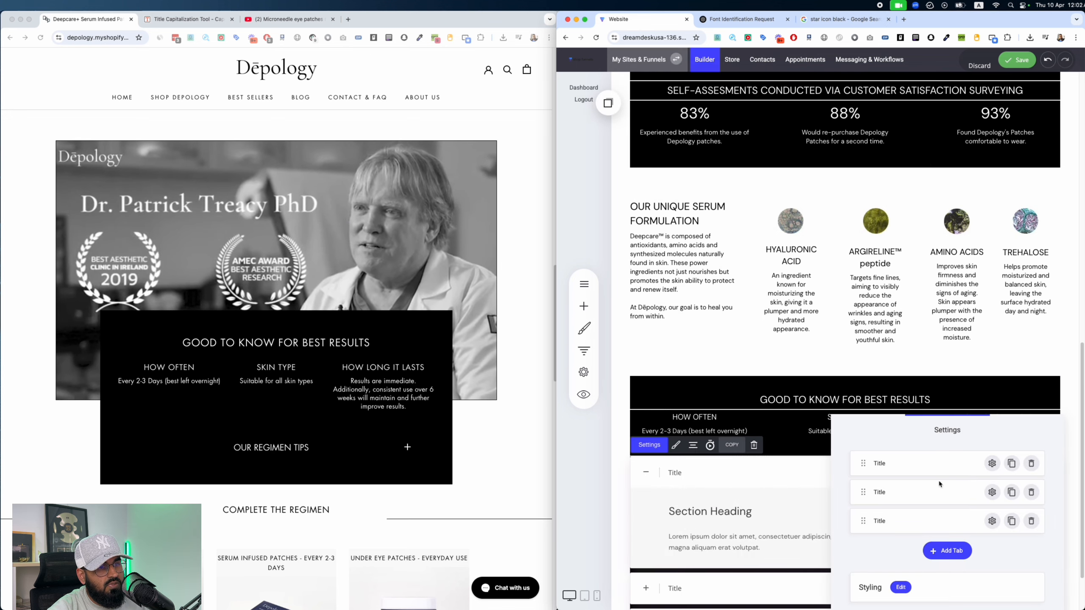
Step: Delete two of the accordion's three tabs, keeping a single tab
{"action": "left_click", "coordinate": [1031, 522]}
{"action": "left_click", "coordinate": [837, 268]}
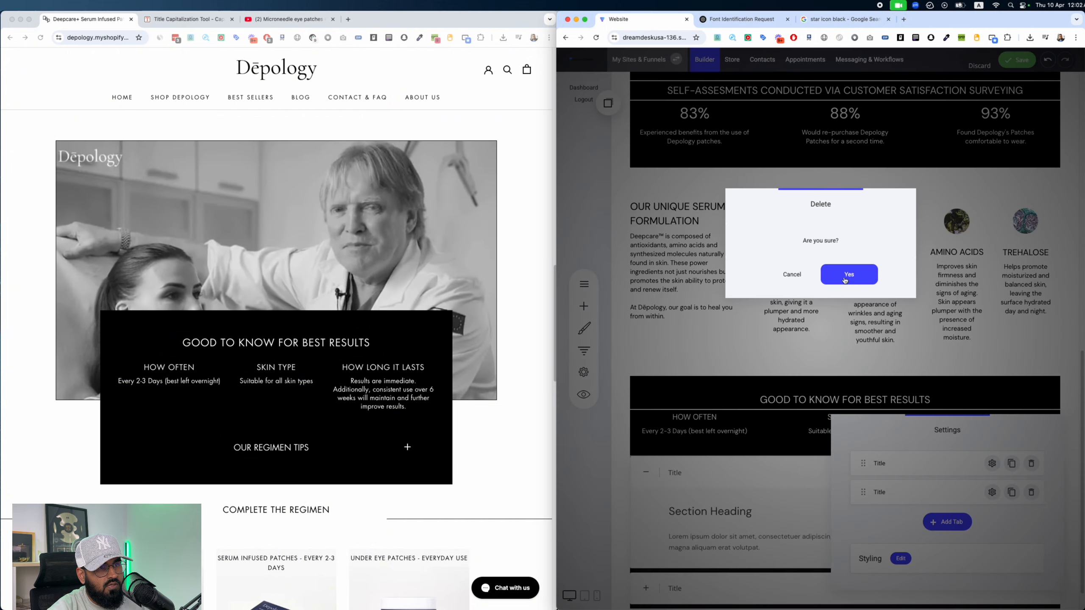
{"action": "left_click", "coordinate": [845, 276]}
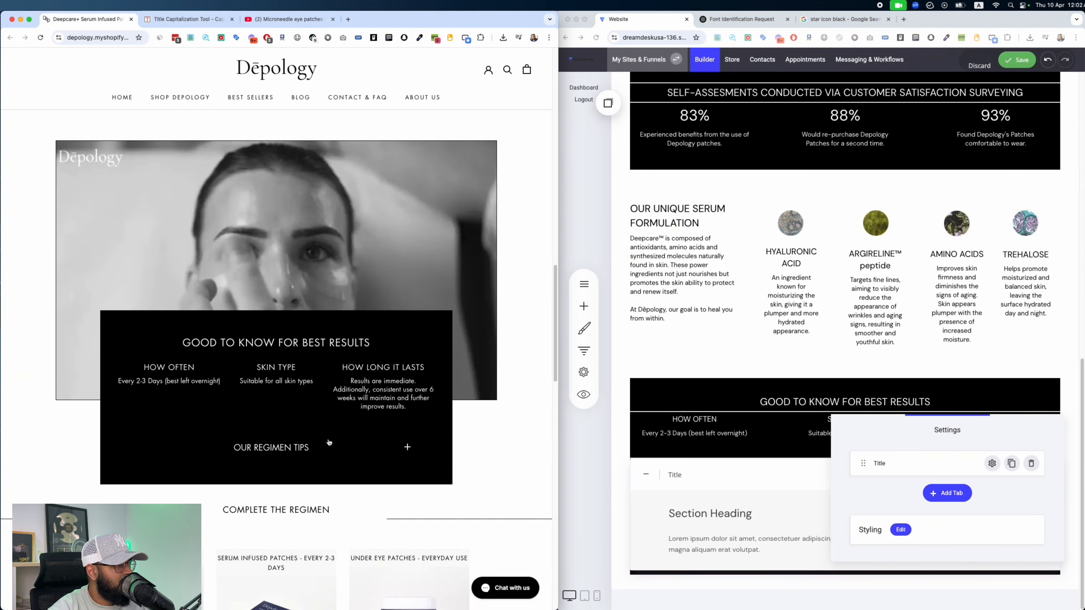
Step: Rename the remaining accordion tab "OUR REGIMEN TIPS" as on the reference page
{"action": "left_click", "coordinate": [237, 447]}
{"action": "left_click", "coordinate": [236, 446]}
{"action": "left_click", "coordinate": [935, 470]}
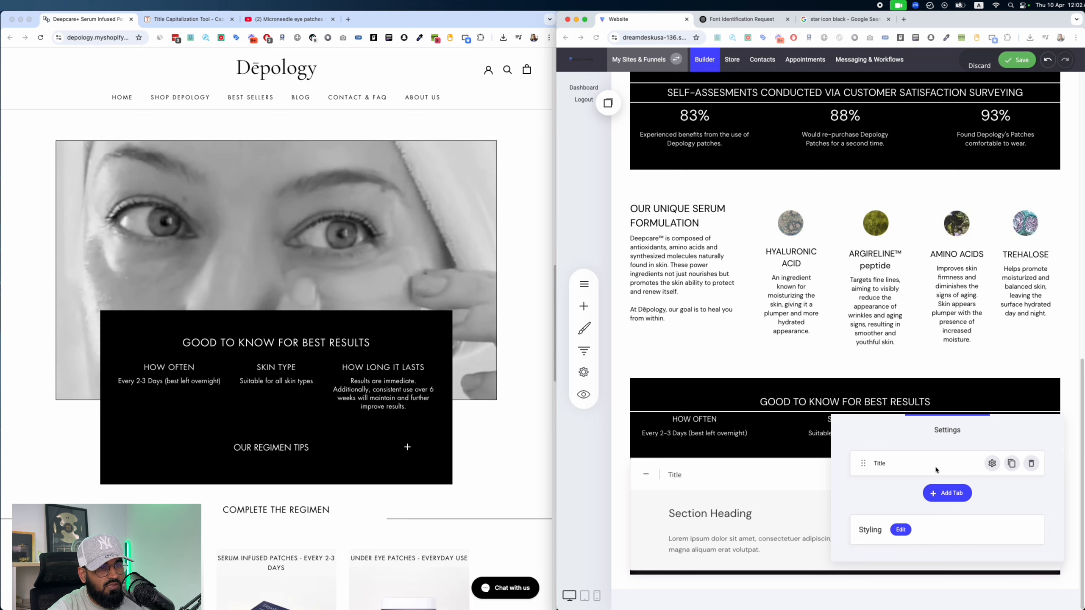
{"action": "left_click", "coordinate": [992, 463]}
{"action": "double_click", "coordinate": [797, 162]}
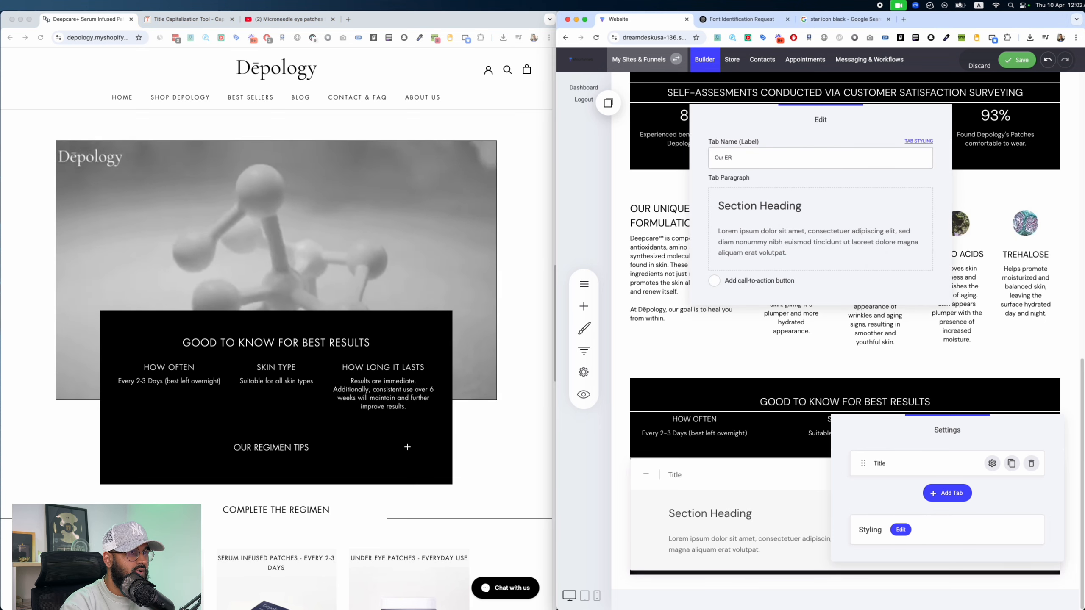
{"action": "type", "text": "Our Reg"}
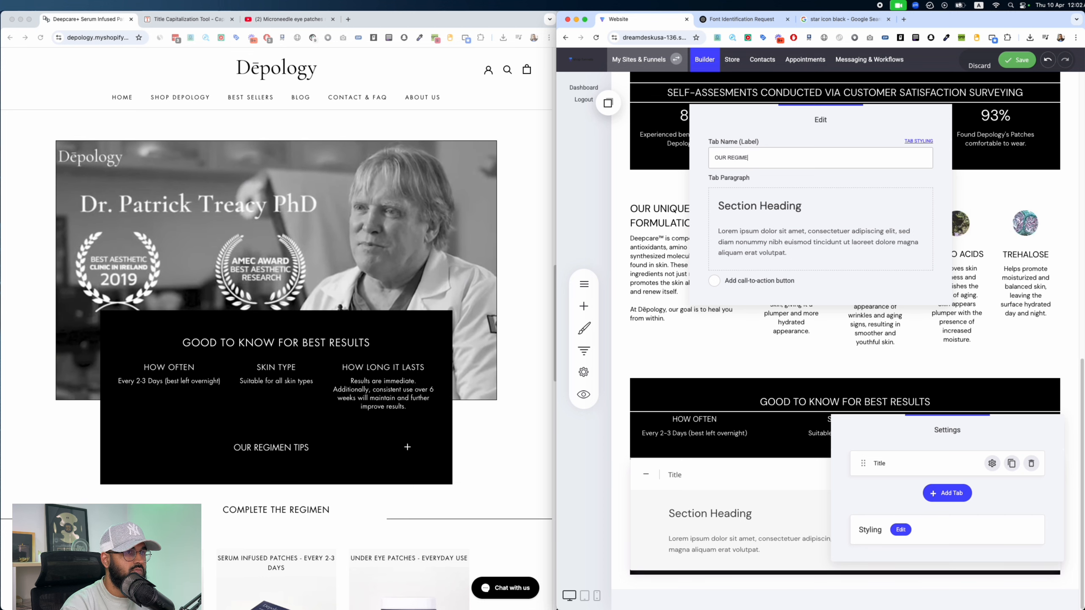
{"action": "type", "text": "imen Tips"}
{"action": "left_click", "coordinate": [960, 384]}
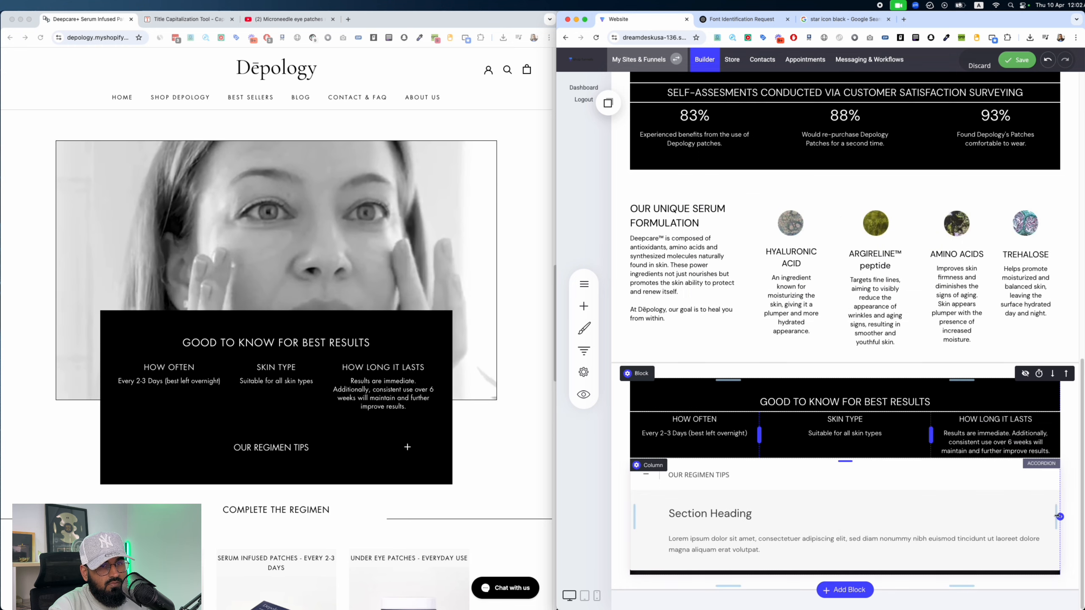
Step: Narrow the "OUR REGIMEN TIPS" accordion, center it in its row, and save the website changes
{"action": "left_click_drag", "start_coordinate": [1035, 513], "coordinate": [918, 513]}
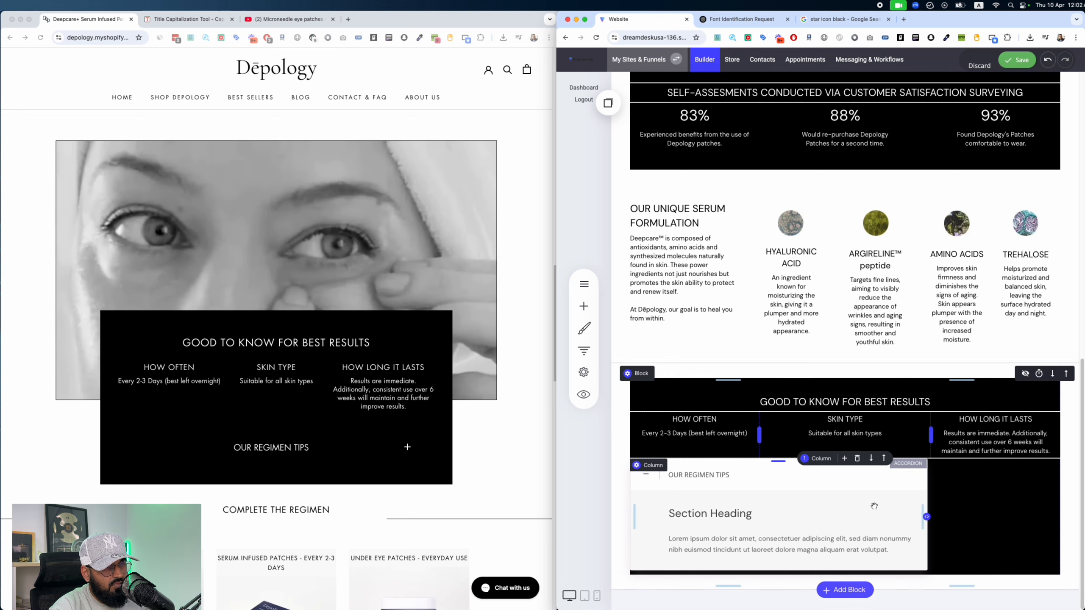
{"action": "left_click", "coordinate": [790, 500]}
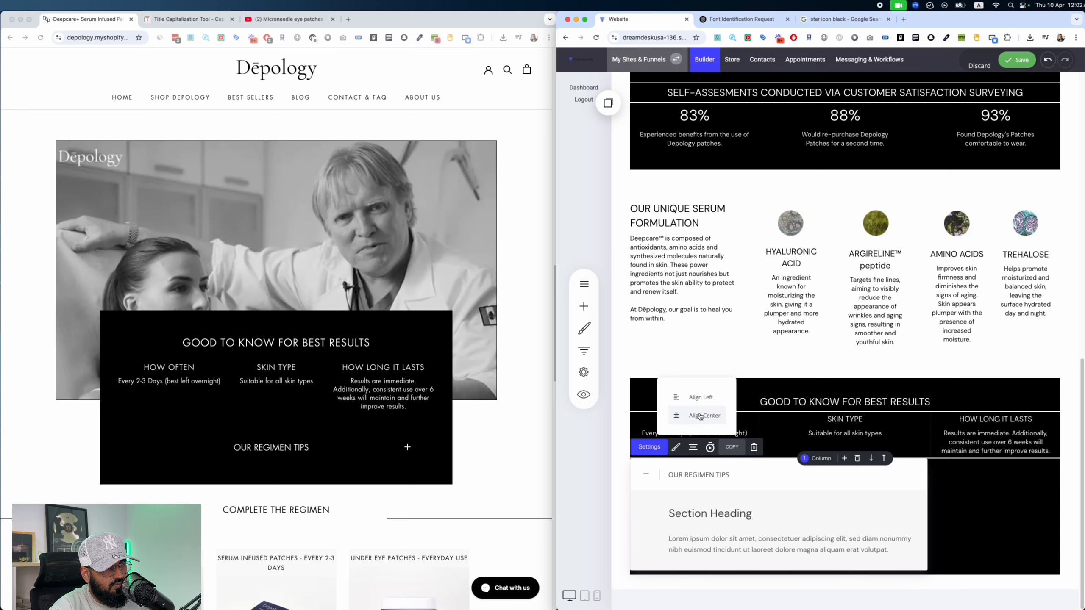
{"action": "left_click", "coordinate": [700, 416]}
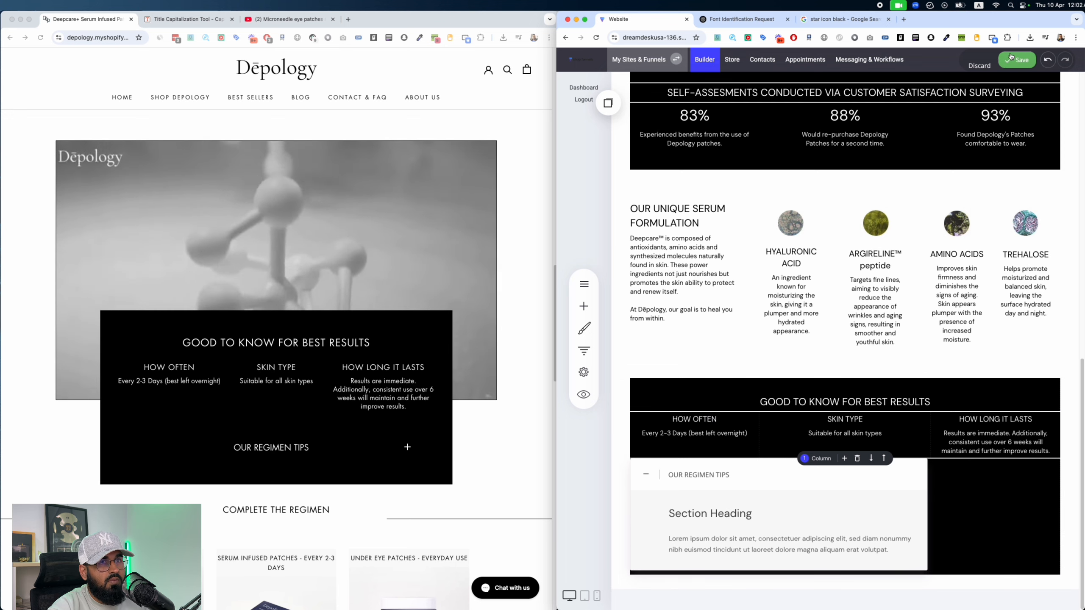
{"action": "scroll", "coordinate": [870, 268], "scroll_direction": "up", "scroll_amount": 15}
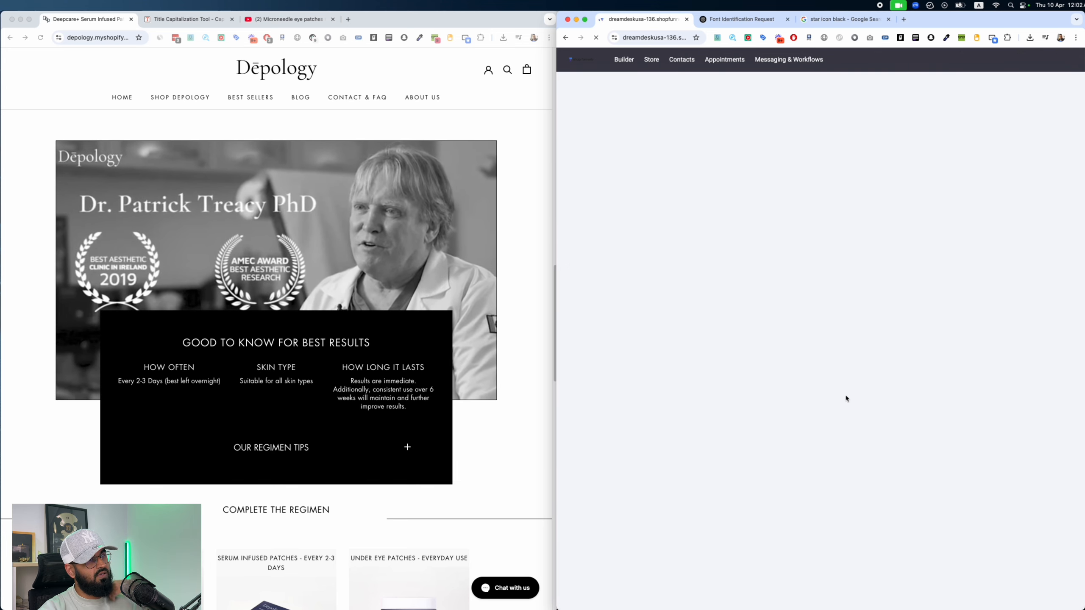
{"action": "scroll", "coordinate": [875, 384], "scroll_direction": "down", "scroll_amount": 15}
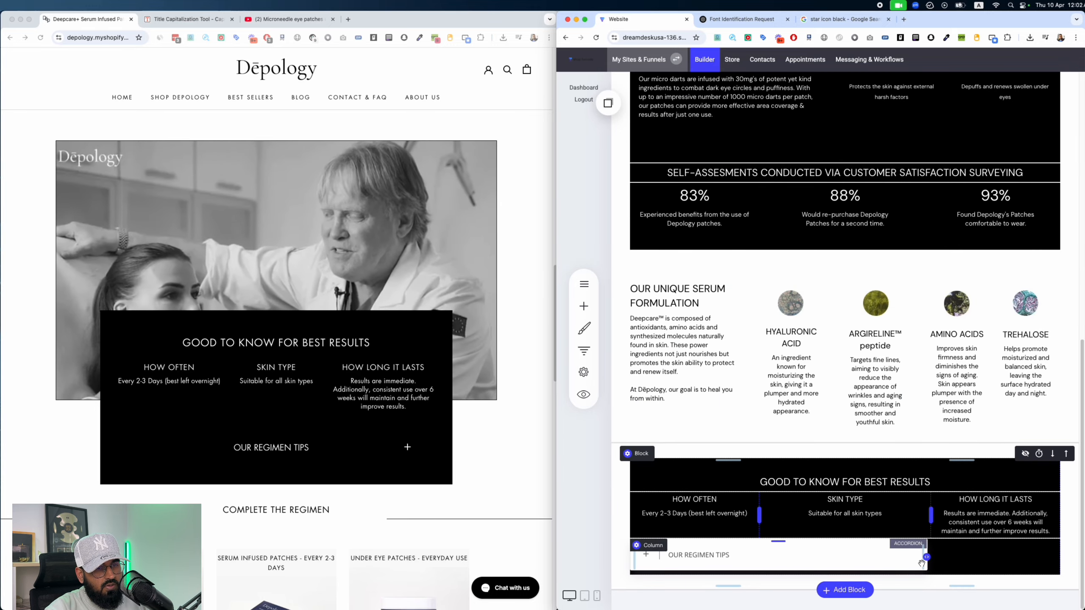
{"action": "left_click_drag", "start_coordinate": [921, 560], "coordinate": [1017, 557]}
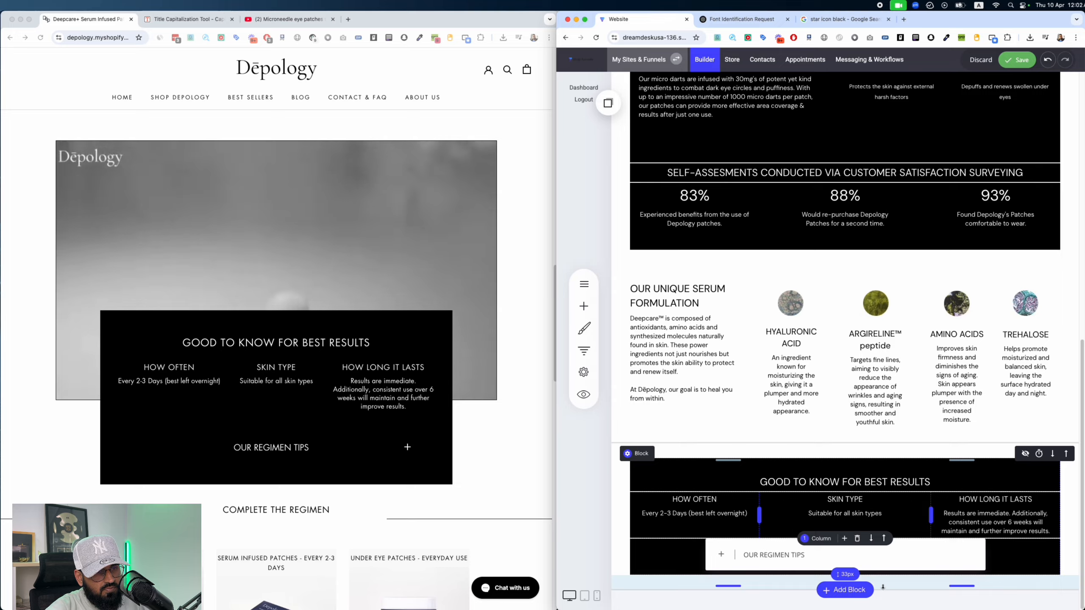
Step: Add an empty block below the "GOOD TO KNOW FOR BEST RESULTS" block and add a little space above the accordion
{"action": "left_click", "coordinate": [849, 590]}
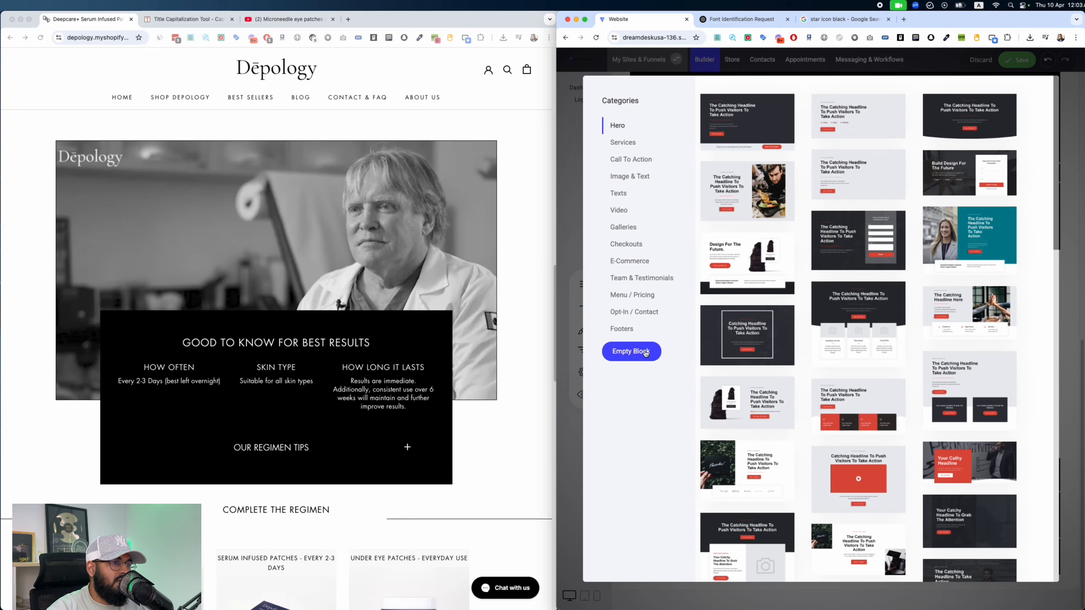
{"action": "left_click", "coordinate": [644, 352]}
{"action": "scroll", "coordinate": [1033, 456], "scroll_direction": "down", "scroll_amount": 4}
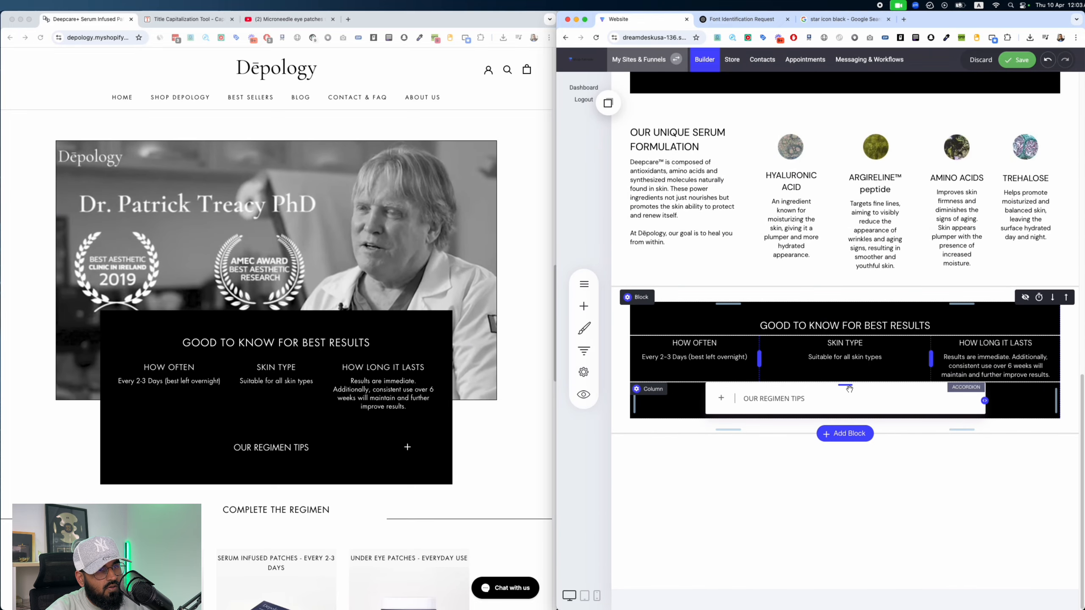
{"action": "left_click_drag", "start_coordinate": [849, 387], "coordinate": [847, 395]}
Step: Set the heading background color of the "OUR REGIMEN TIPS" accordion to black
{"action": "left_click", "coordinate": [824, 405]}
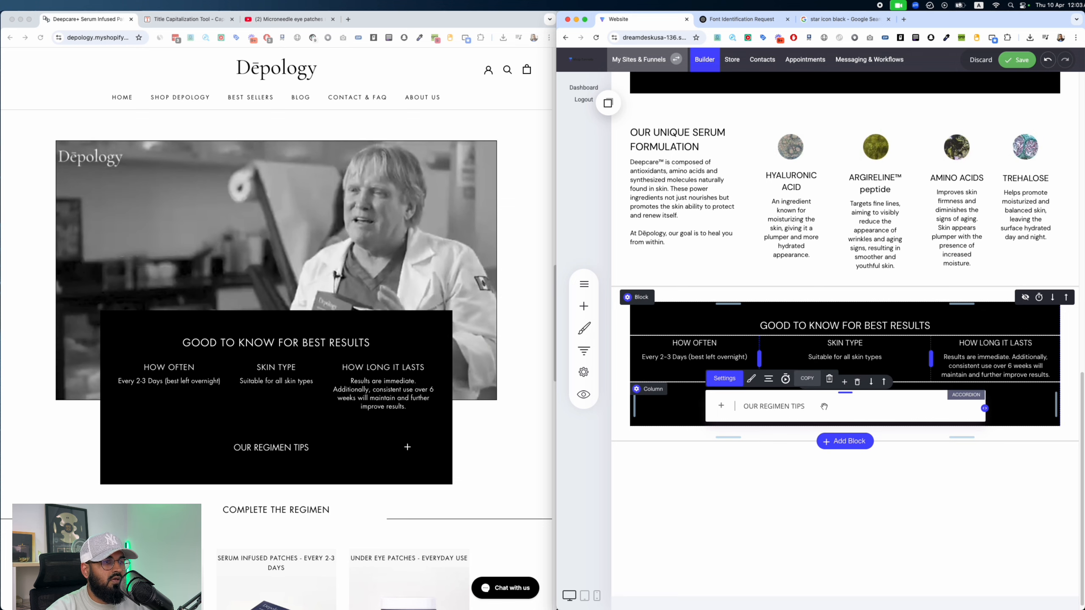
{"action": "left_click", "coordinate": [723, 379]}
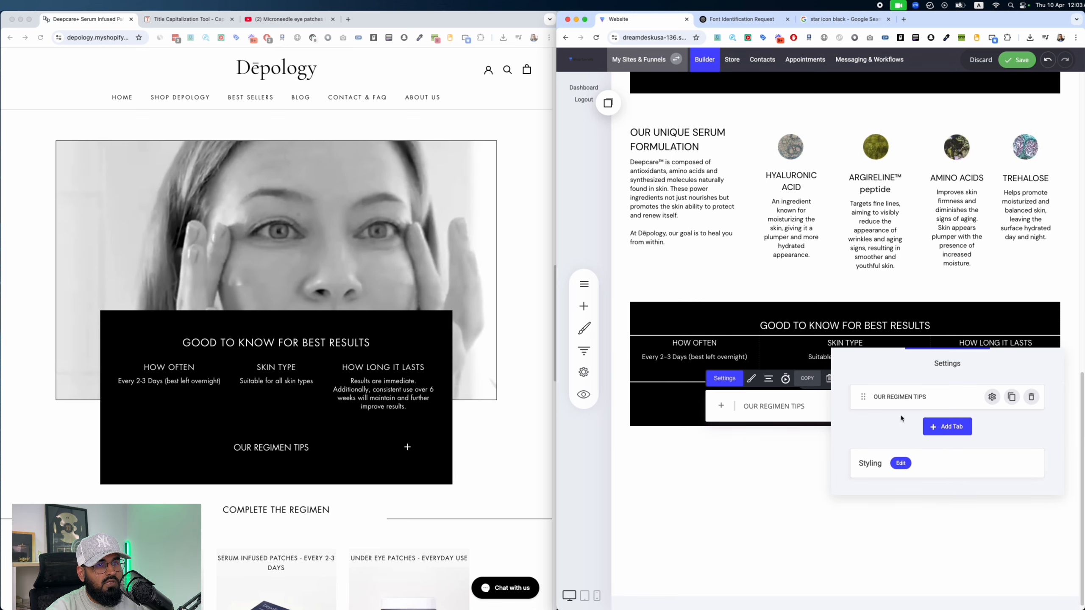
{"action": "left_click", "coordinate": [785, 408]}
{"action": "left_click", "coordinate": [770, 406]}
{"action": "left_click", "coordinate": [751, 380]}
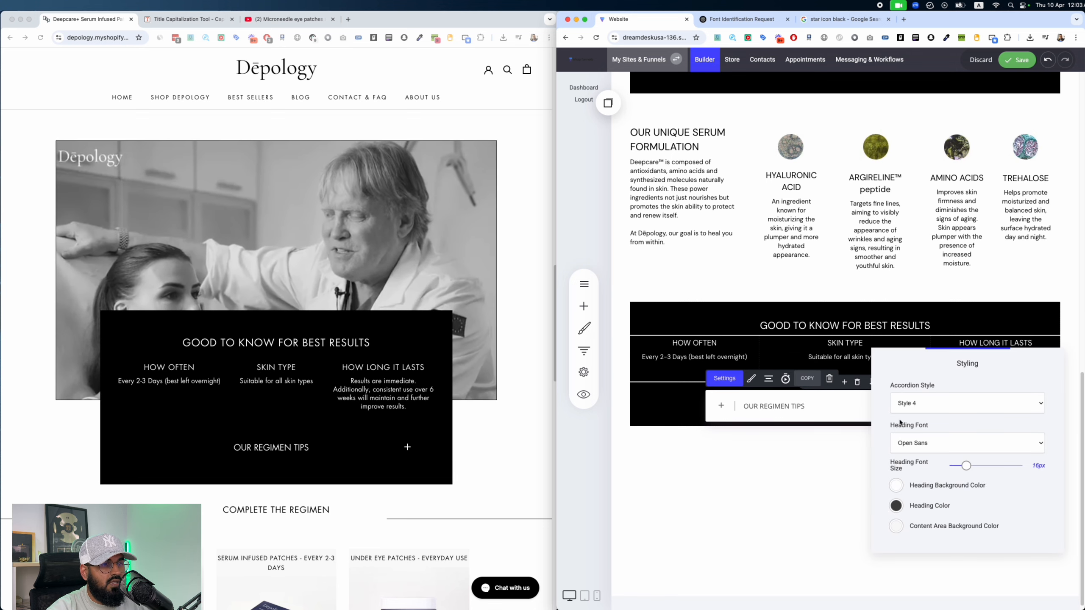
{"action": "left_click", "coordinate": [897, 485]}
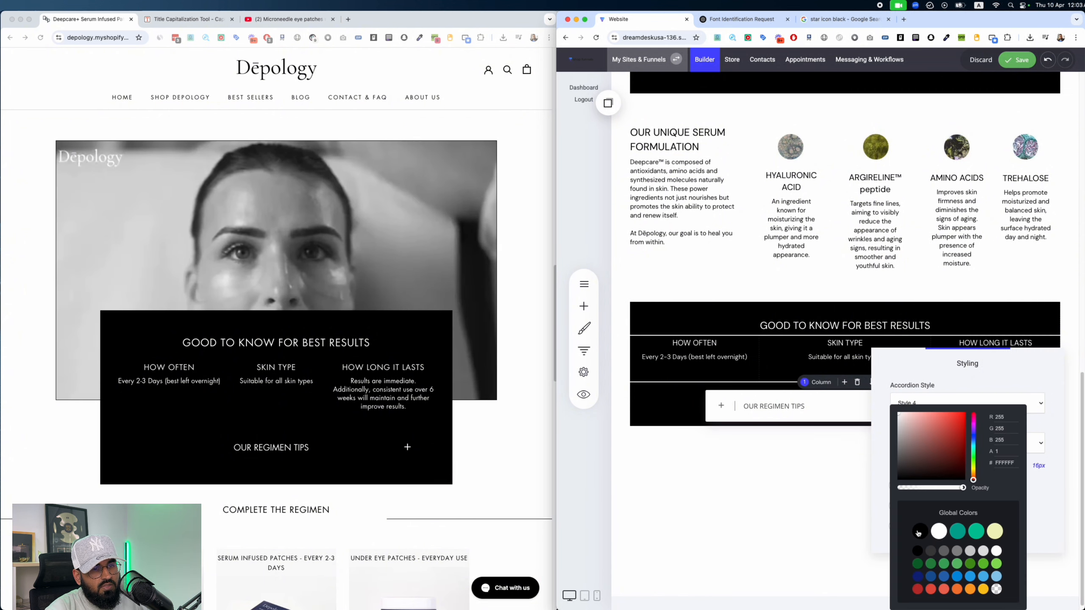
{"action": "left_click", "coordinate": [919, 531]}
{"action": "left_click", "coordinate": [1028, 366]}
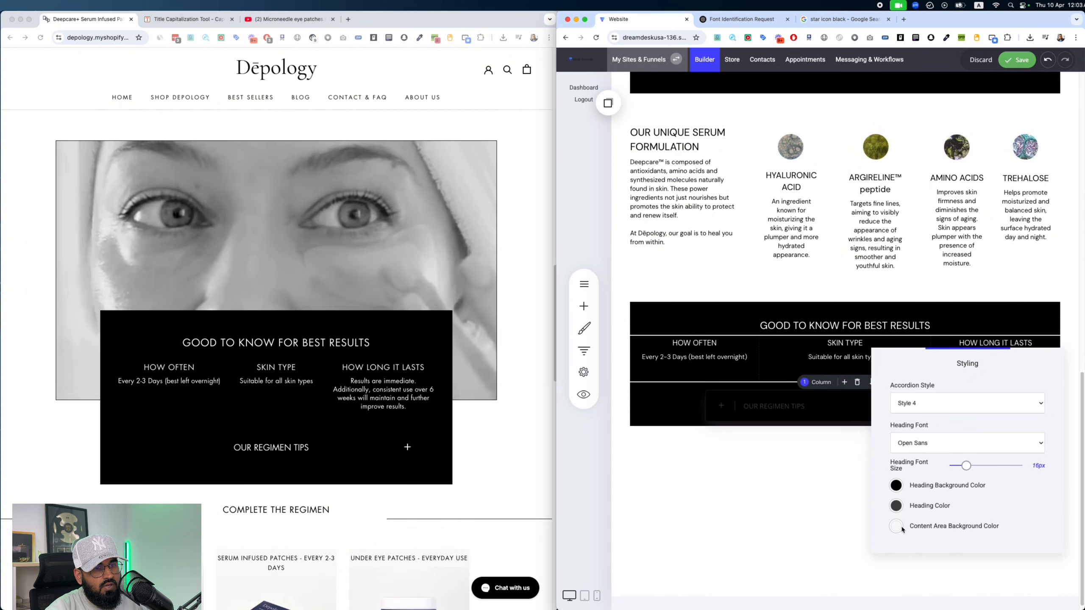
Step: Set the accordion's heading color to white and save the website changes
{"action": "left_click", "coordinate": [907, 510]}
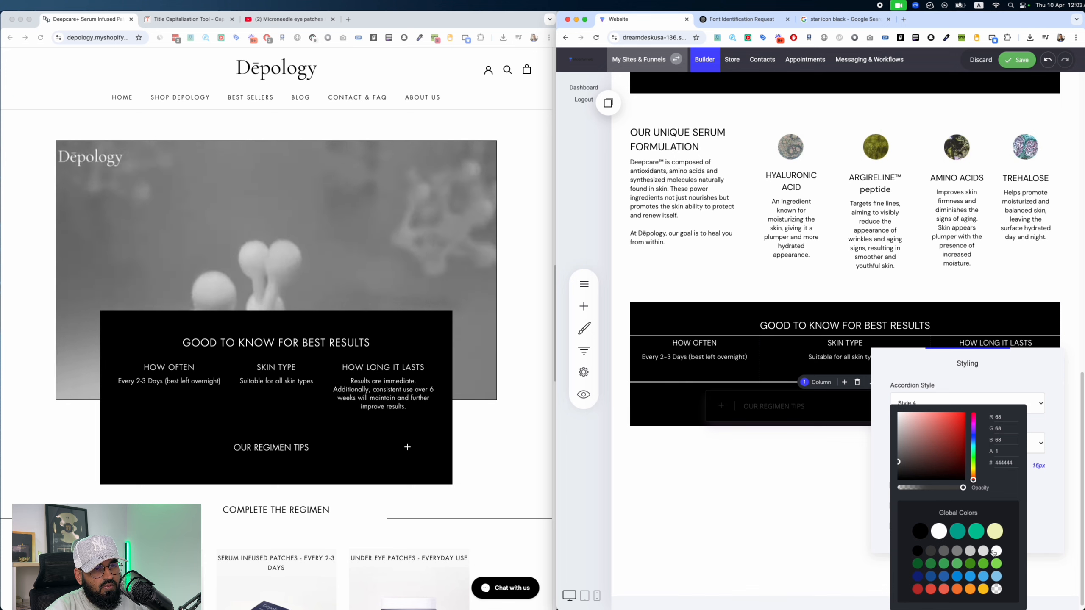
{"action": "left_click", "coordinate": [989, 382]}
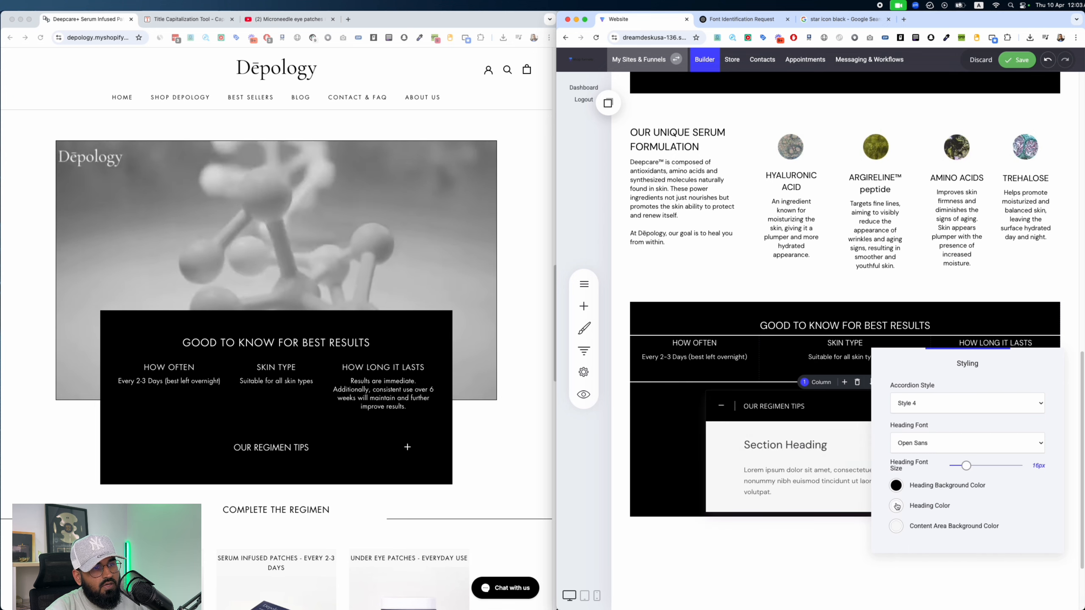
{"action": "left_click", "coordinate": [816, 456]}
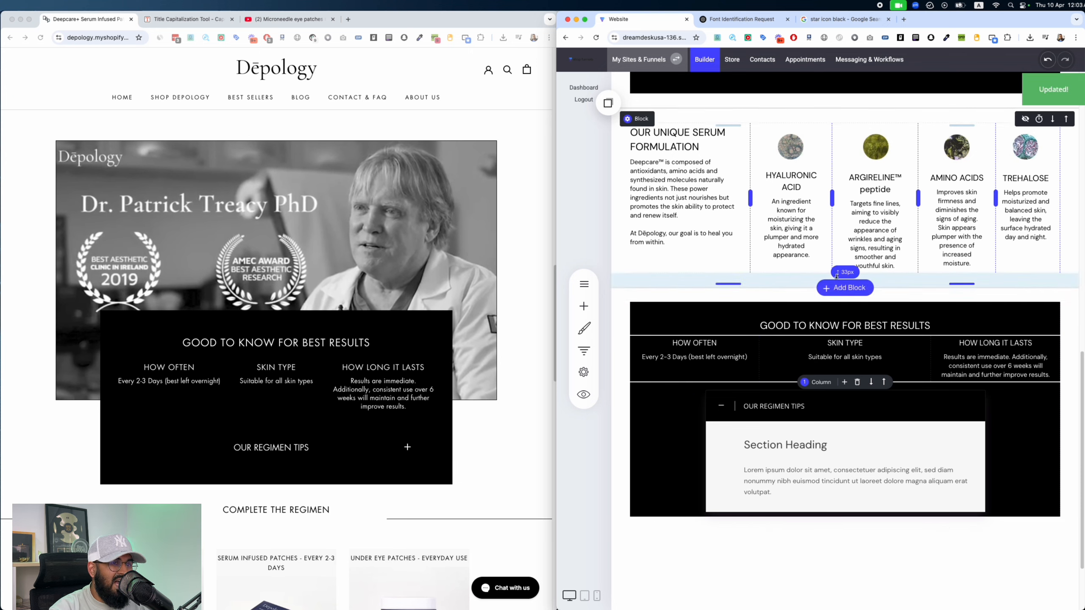
Step: Insert an empty block above the "GOOD TO KNOW FOR BEST RESULTS" block and set that heading's column top margin to -170px
{"action": "left_click", "coordinate": [845, 288]}
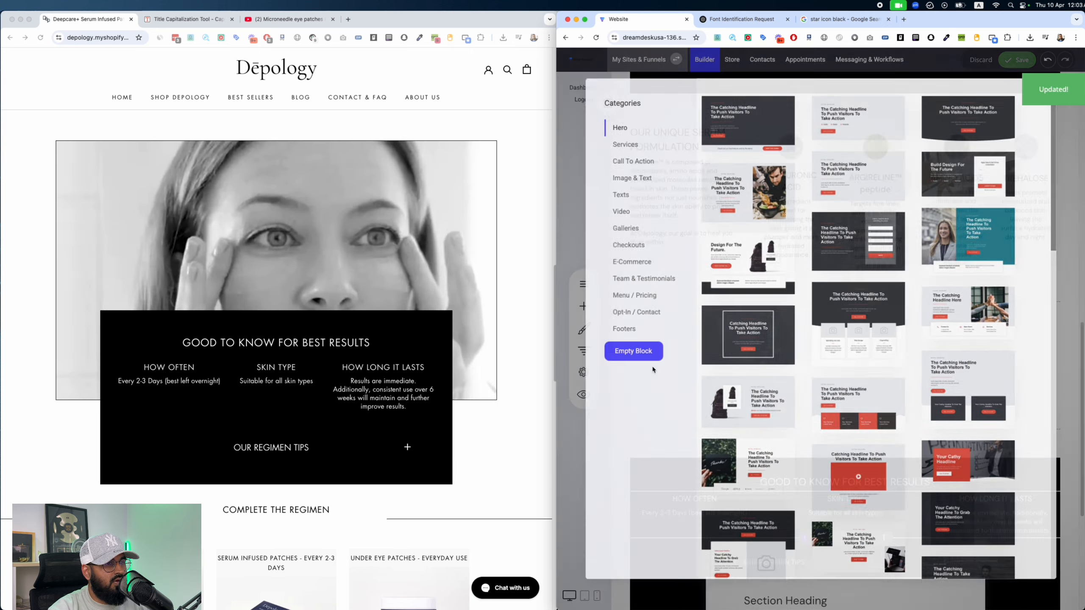
{"action": "left_click", "coordinate": [645, 358]}
{"action": "left_click", "coordinate": [662, 468]}
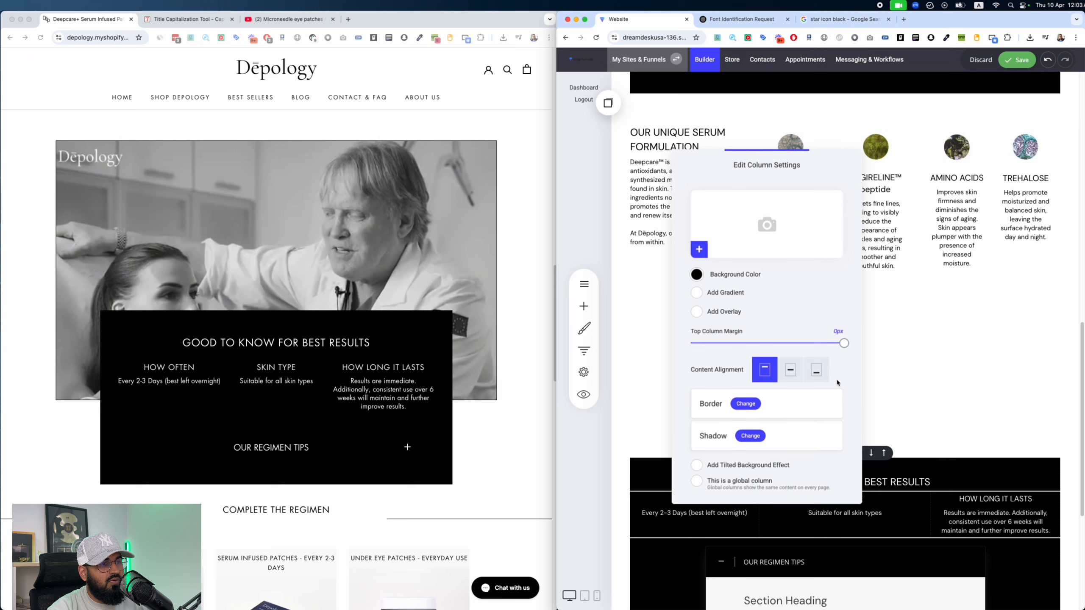
{"action": "left_click_drag", "start_coordinate": [843, 344], "coordinate": [755, 346]}
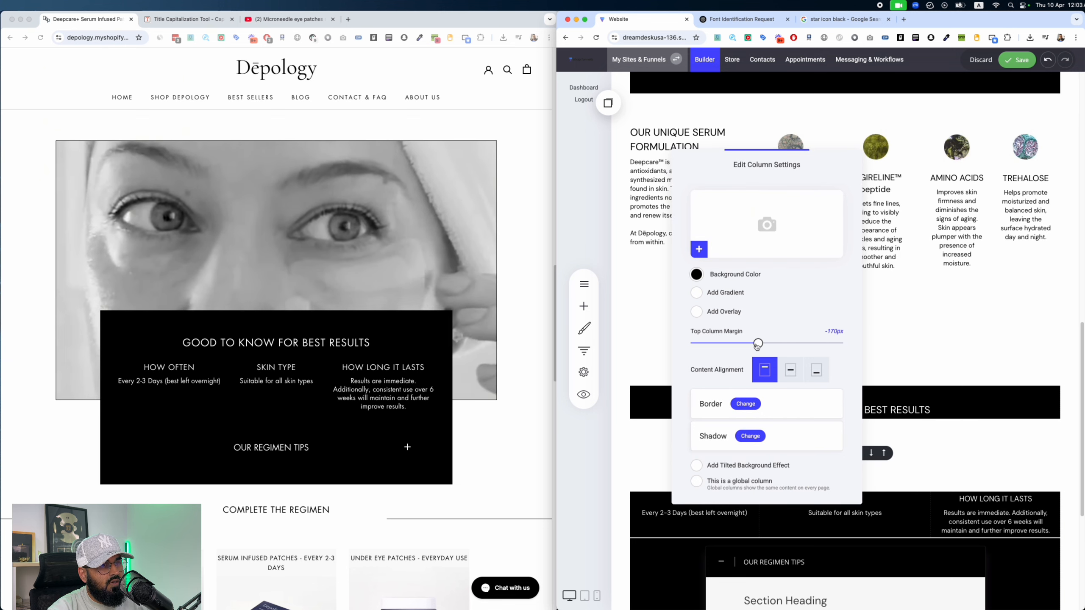
{"action": "left_click", "coordinate": [920, 442]}
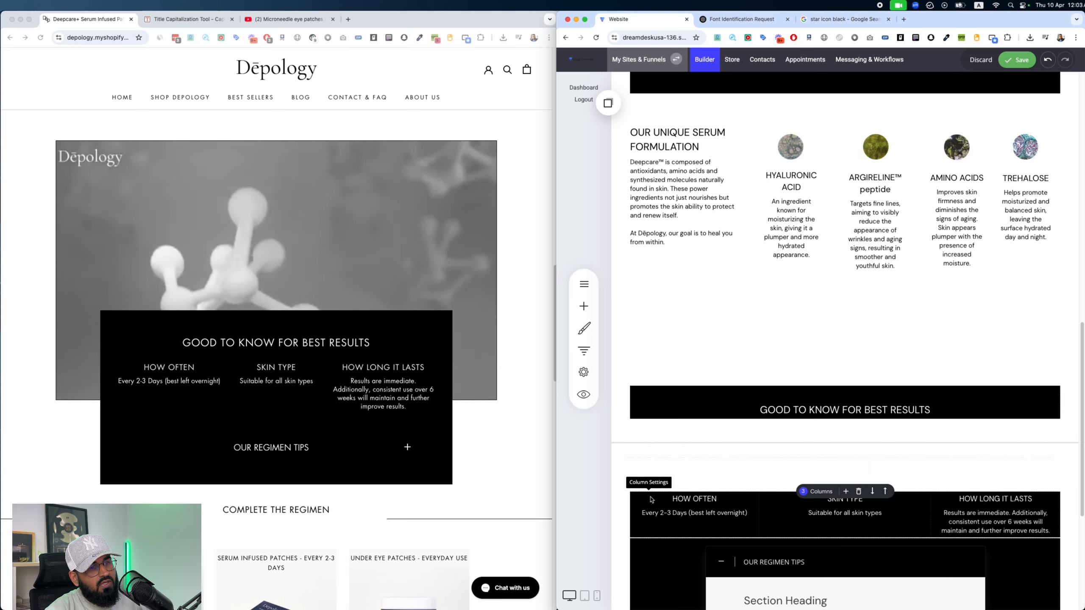
Step: Raise the HOW OFTEN and SKIN TYPE columns with a negative top margin so they sit directly beneath the GOOD TO KNOW FOR BEST RESULTS heading
{"action": "left_click", "coordinate": [651, 495]}
{"action": "mouse_move", "coordinate": [754, 344]}
{"action": "left_mouse_down"}
{"action": "mouse_move", "coordinate": [783, 344]}
{"action": "mouse_move", "coordinate": [757, 345]}
{"action": "left_mouse_up"}
{"action": "left_click", "coordinate": [870, 490]}
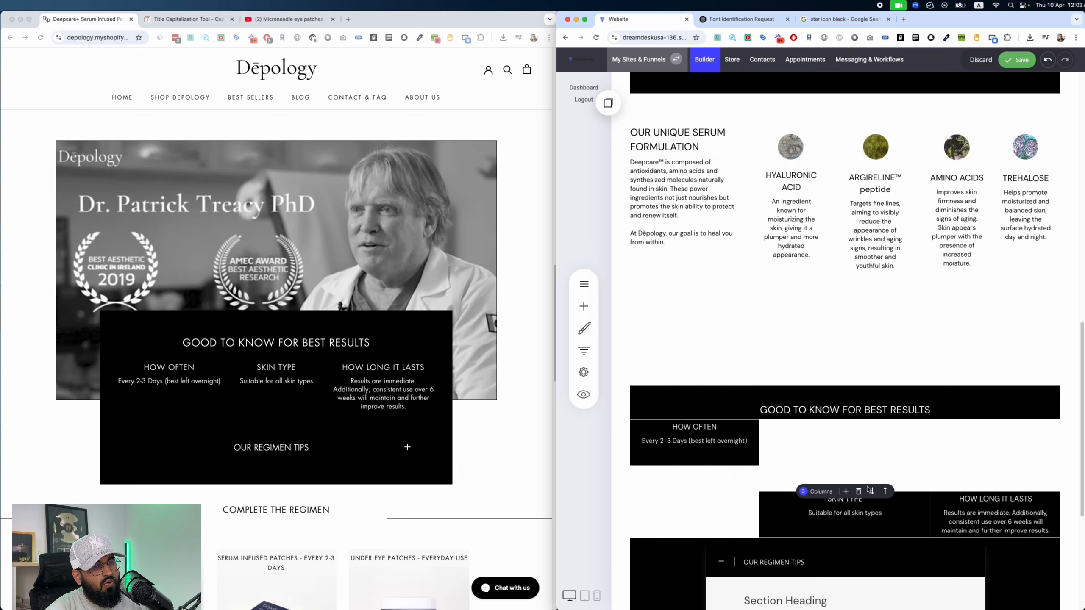
{"action": "left_click", "coordinate": [776, 498]}
{"action": "left_click_drag", "start_coordinate": [971, 346], "coordinate": [884, 348]}
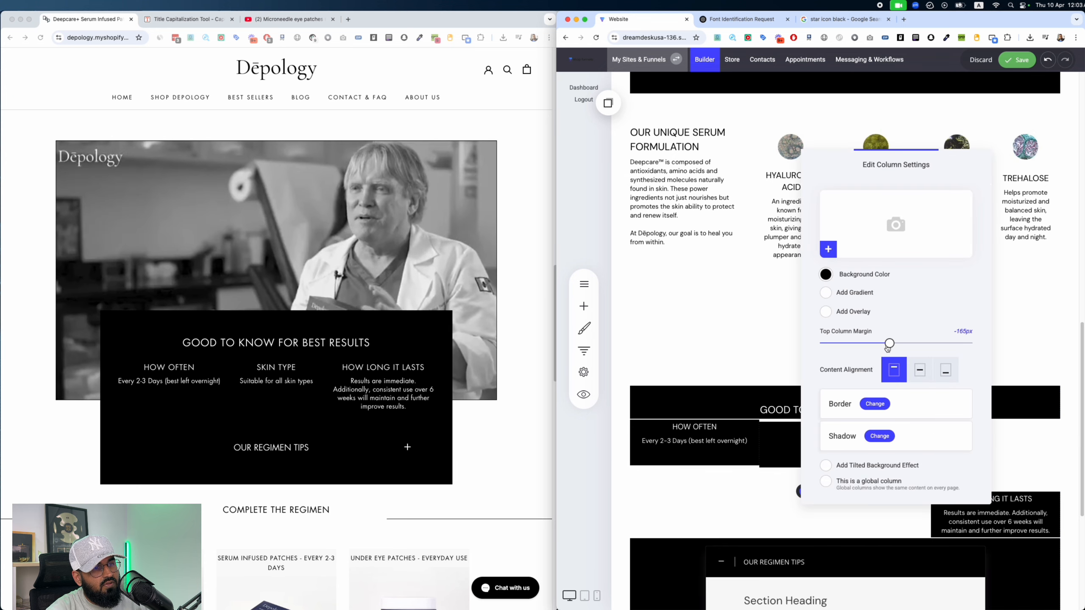
{"action": "left_click", "coordinate": [1015, 455]}
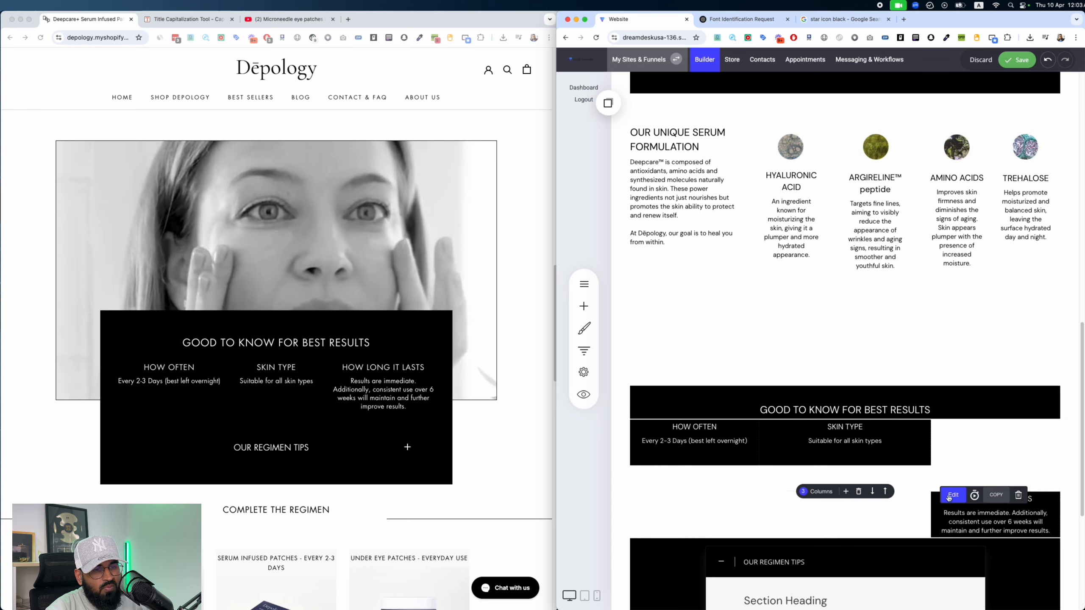
Step: Set the HOW LONG IT LASTS column's top margin to -170px
{"action": "left_click", "coordinate": [952, 495]}
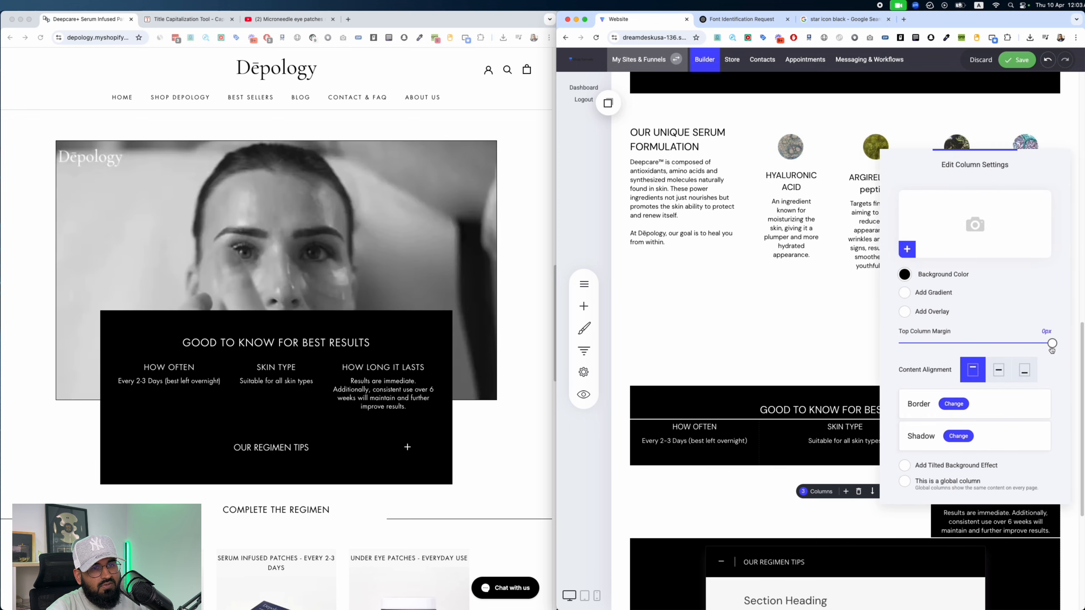
{"action": "left_click_drag", "start_coordinate": [972, 147], "coordinate": [711, 88]}
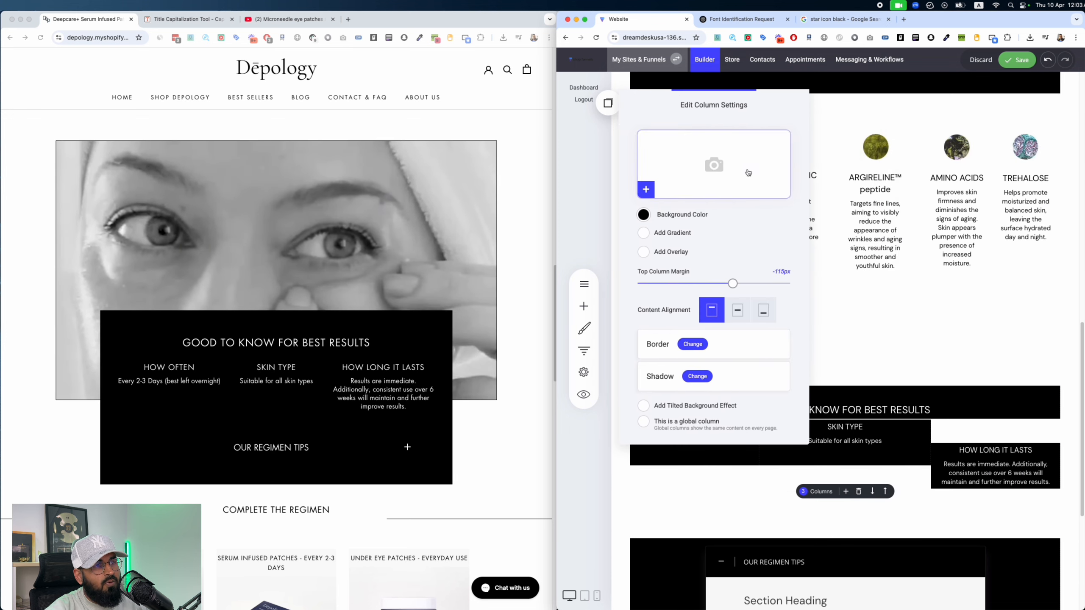
{"action": "left_click_drag", "start_coordinate": [733, 287], "coordinate": [704, 286]}
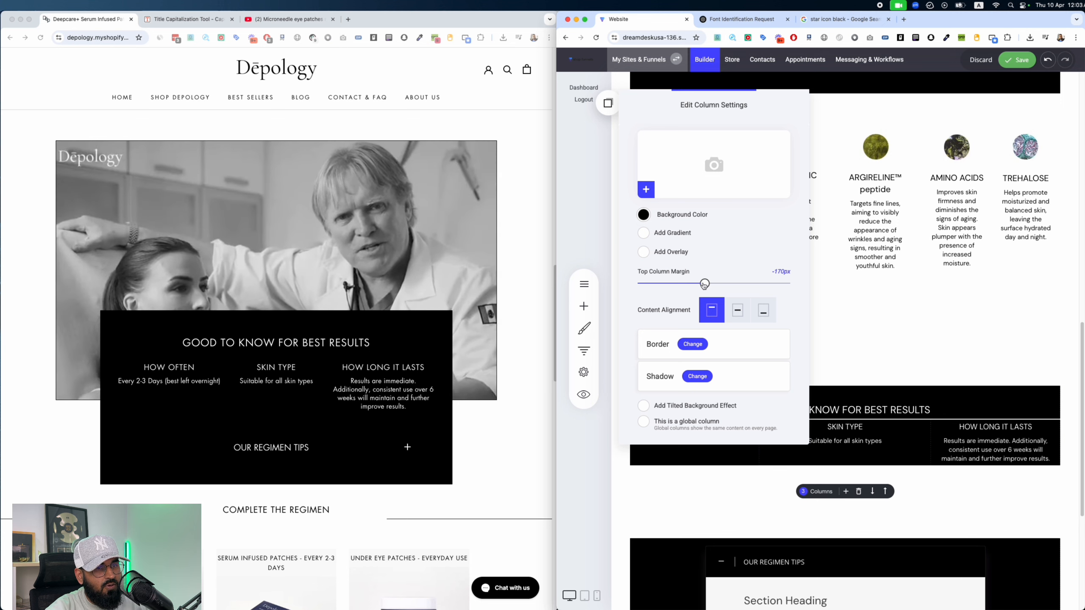
{"action": "left_click", "coordinate": [855, 385]}
Step: Raise the OUR REGIMEN TIPS accordion column with a negative top margin to meet the columns above, and delete the last empty block below it
{"action": "left_click", "coordinate": [646, 546]}
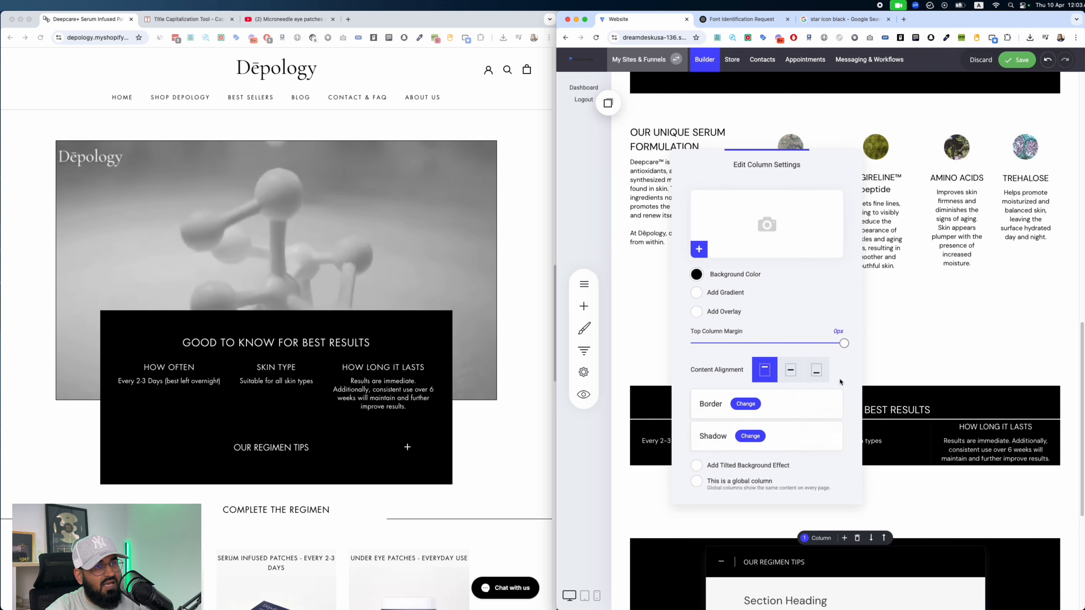
{"action": "left_click_drag", "start_coordinate": [845, 345], "coordinate": [751, 344]}
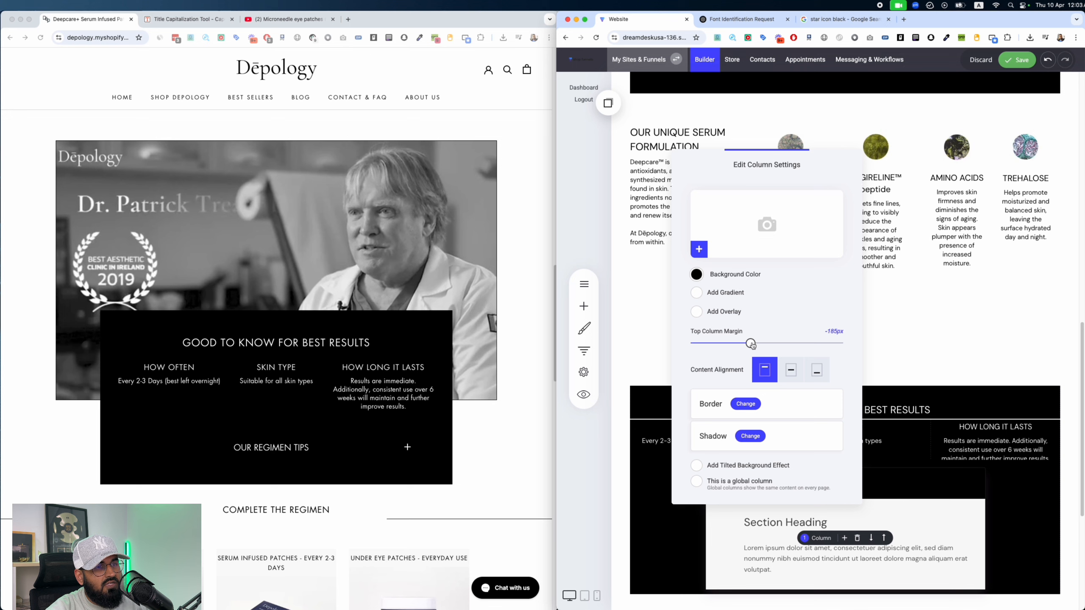
{"action": "left_click", "coordinate": [975, 554]}
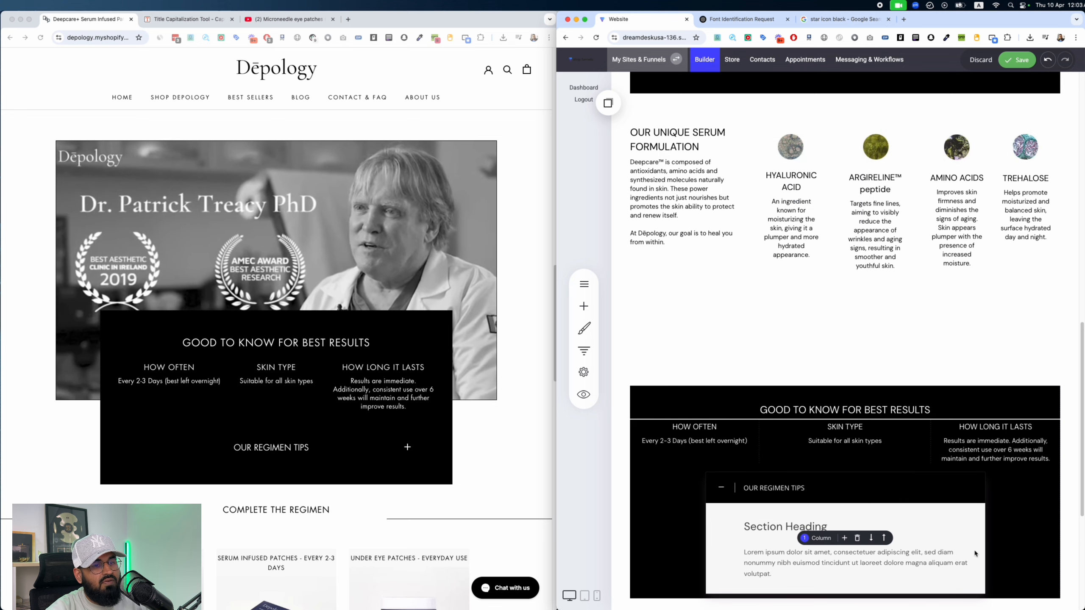
{"action": "scroll", "coordinate": [896, 438], "scroll_direction": "down", "scroll_amount": 6}
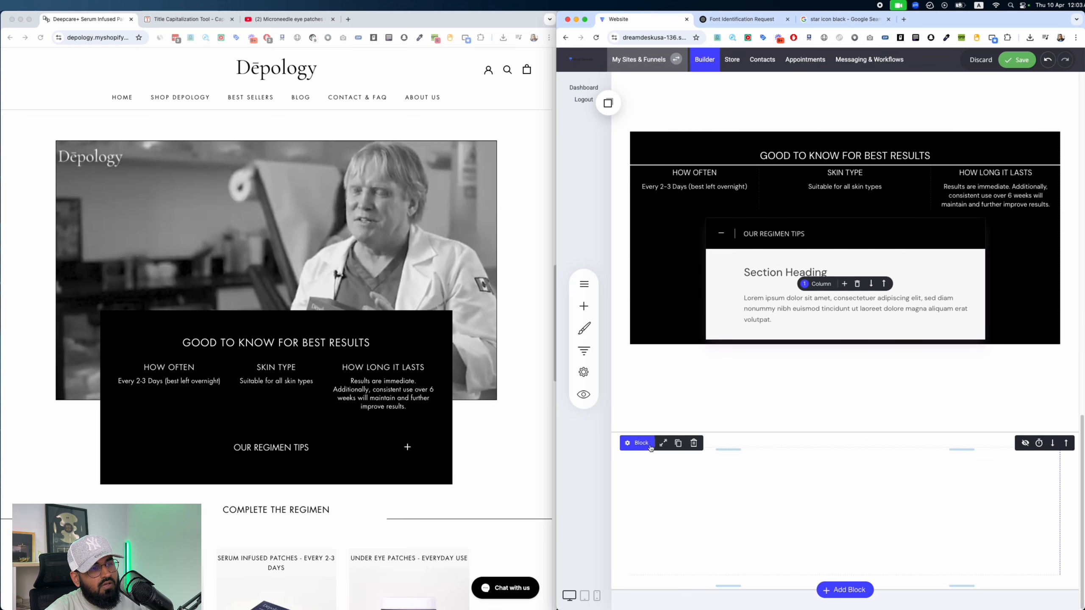
{"action": "left_click", "coordinate": [694, 443]}
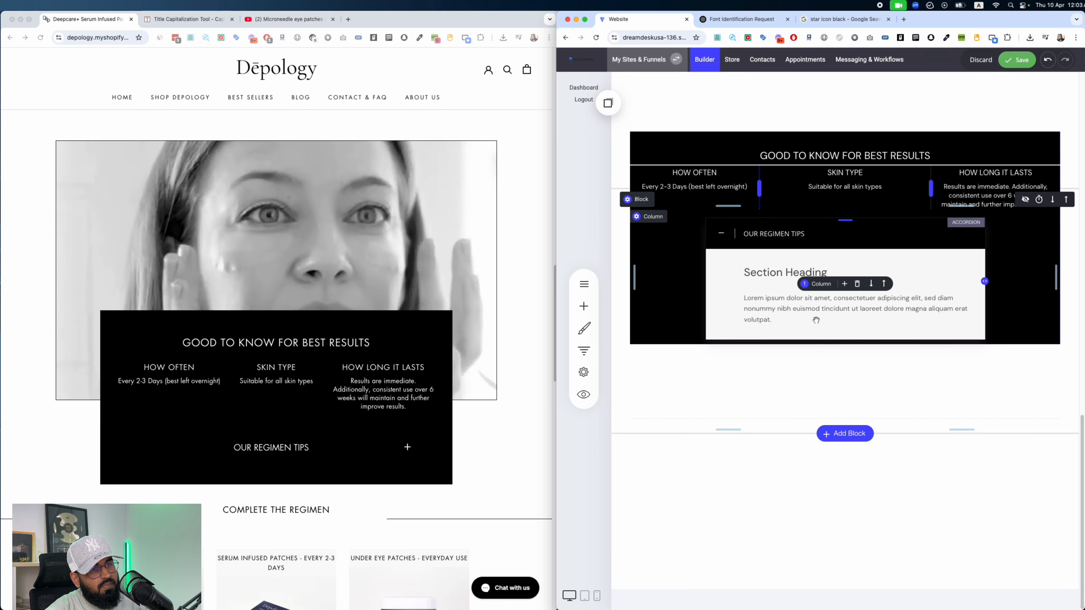
Step: Compare the overlapping GOOD TO KNOW FOR BEST RESULTS section with the original page's section and the COMPLETE THE REGIMEN area
{"action": "scroll", "coordinate": [852, 420], "scroll_direction": "up", "scroll_amount": 8}
{"action": "scroll", "coordinate": [853, 419], "scroll_direction": "down", "scroll_amount": 8}
{"action": "scroll", "coordinate": [853, 419], "scroll_direction": "up", "scroll_amount": 9}
{"action": "scroll", "coordinate": [852, 420], "scroll_direction": "down", "scroll_amount": 9}
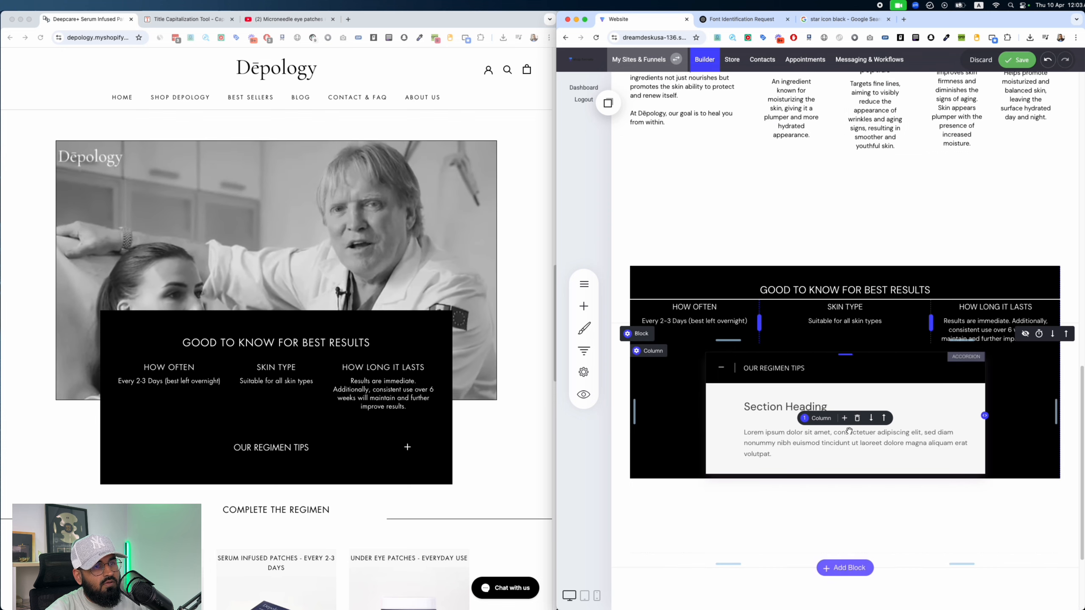
{"action": "scroll", "coordinate": [1009, 189], "scroll_direction": "up", "scroll_amount": 2}
{"action": "scroll", "coordinate": [242, 415], "scroll_direction": "down", "scroll_amount": 10}
{"action": "scroll", "coordinate": [242, 416], "scroll_direction": "up", "scroll_amount": 8}
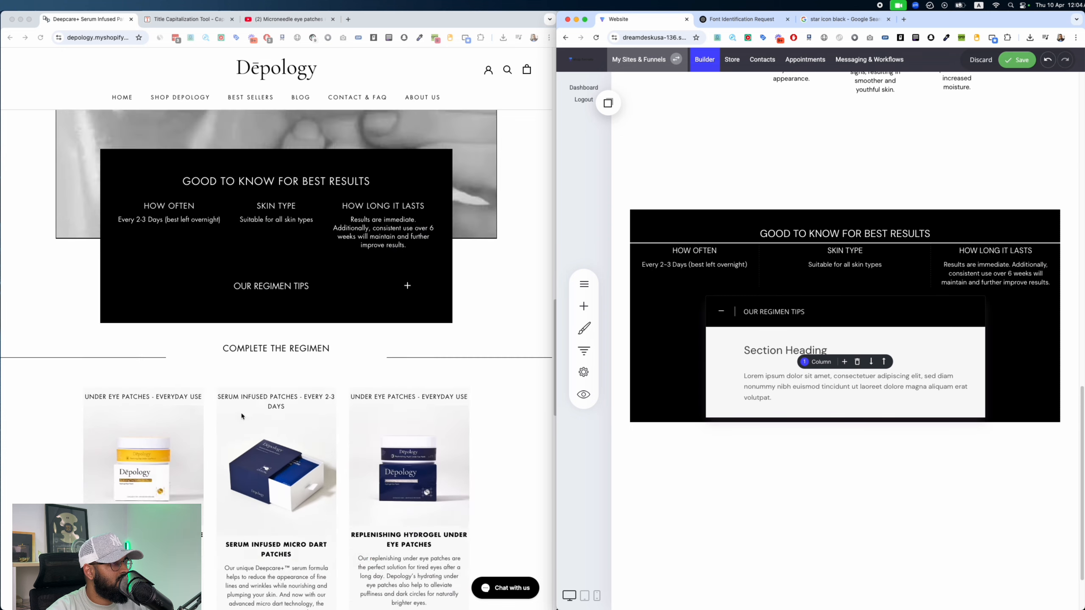
{"action": "scroll", "coordinate": [243, 416], "scroll_direction": "down", "scroll_amount": 9}
{"action": "scroll", "coordinate": [243, 414], "scroll_direction": "up", "scroll_amount": 7}
{"action": "scroll", "coordinate": [731, 319], "scroll_direction": "up", "scroll_amount": 4}
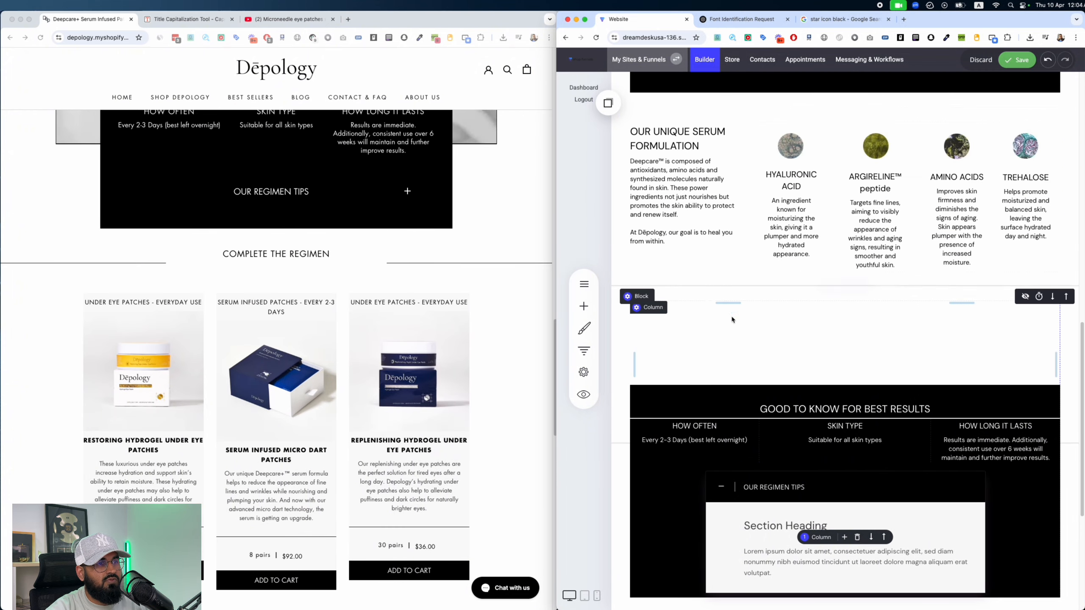
Step: Give the empty block above the GOOD TO KNOW section a video background using the microneedle eye patches YouTube link, and save the changes
{"action": "left_click", "coordinate": [640, 297]}
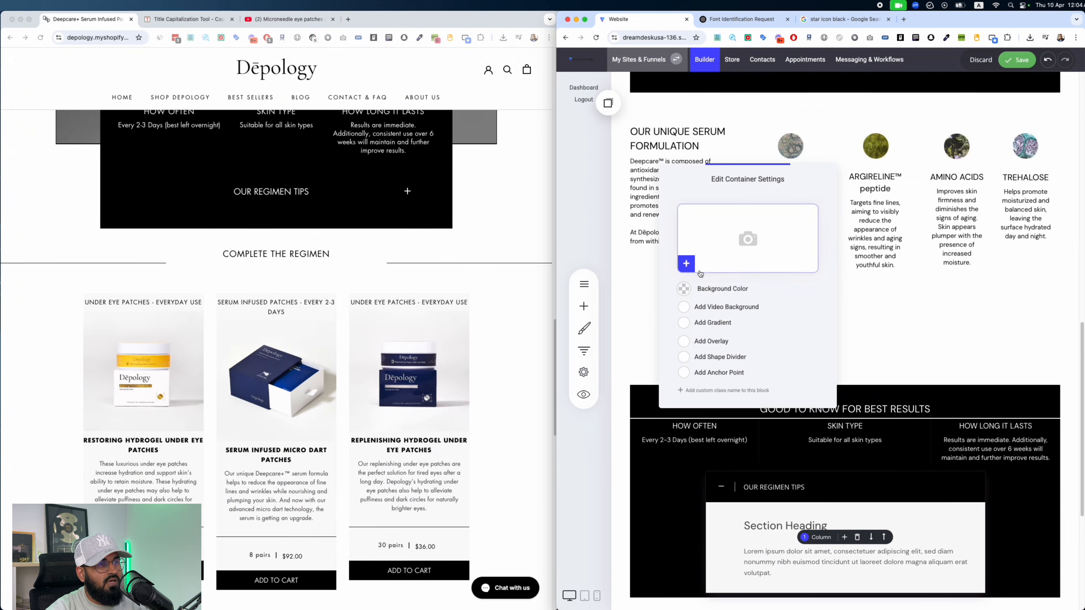
{"action": "left_click", "coordinate": [683, 307]}
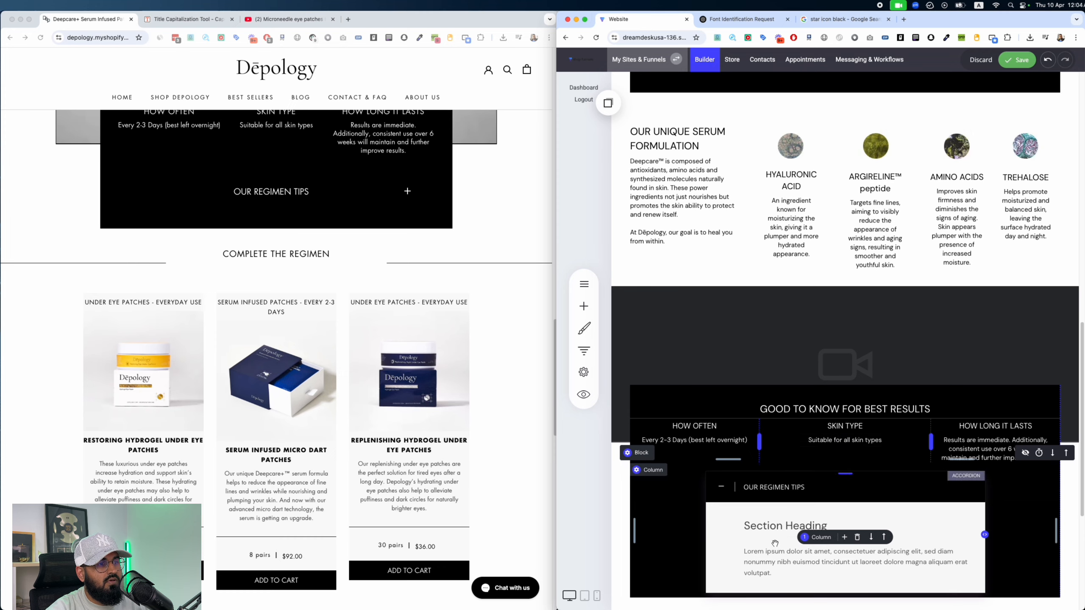
{"action": "scroll", "coordinate": [674, 316], "scroll_direction": "down", "scroll_amount": 4}
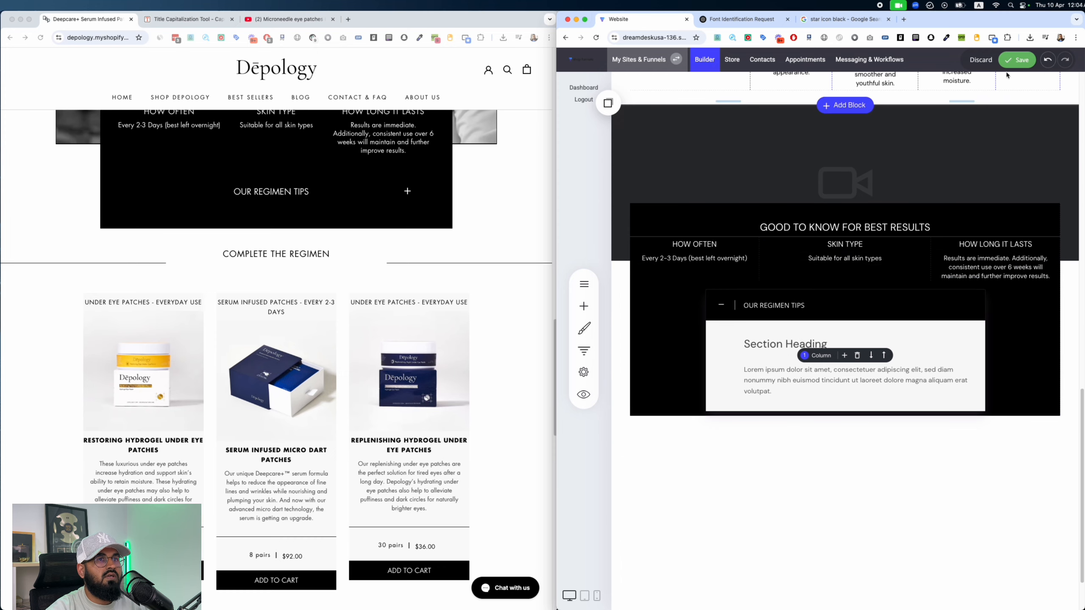
{"action": "left_click", "coordinate": [638, 115]}
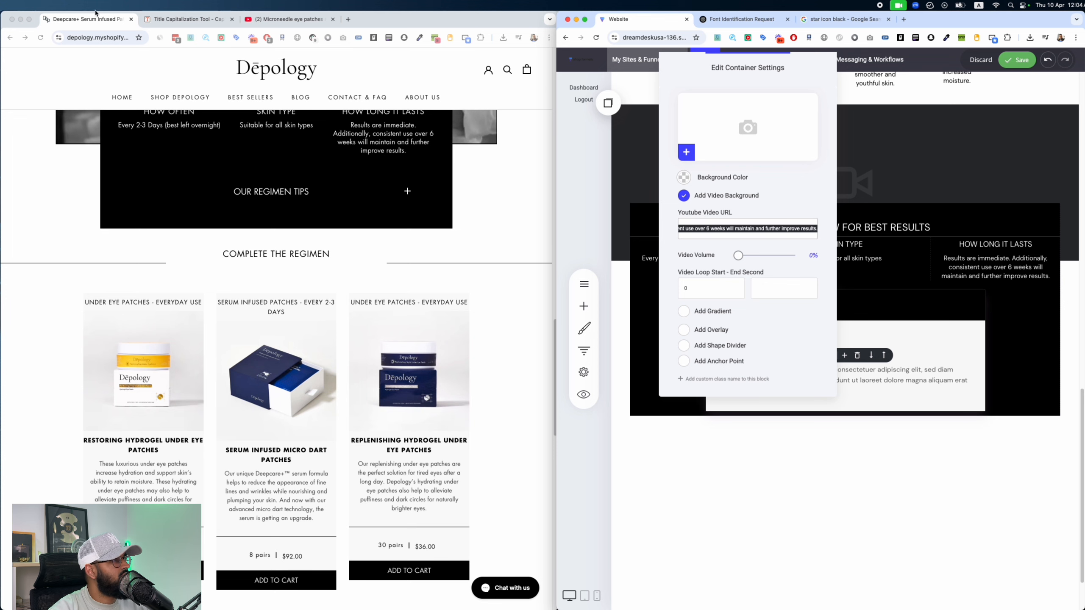
{"action": "left_click", "coordinate": [286, 19]}
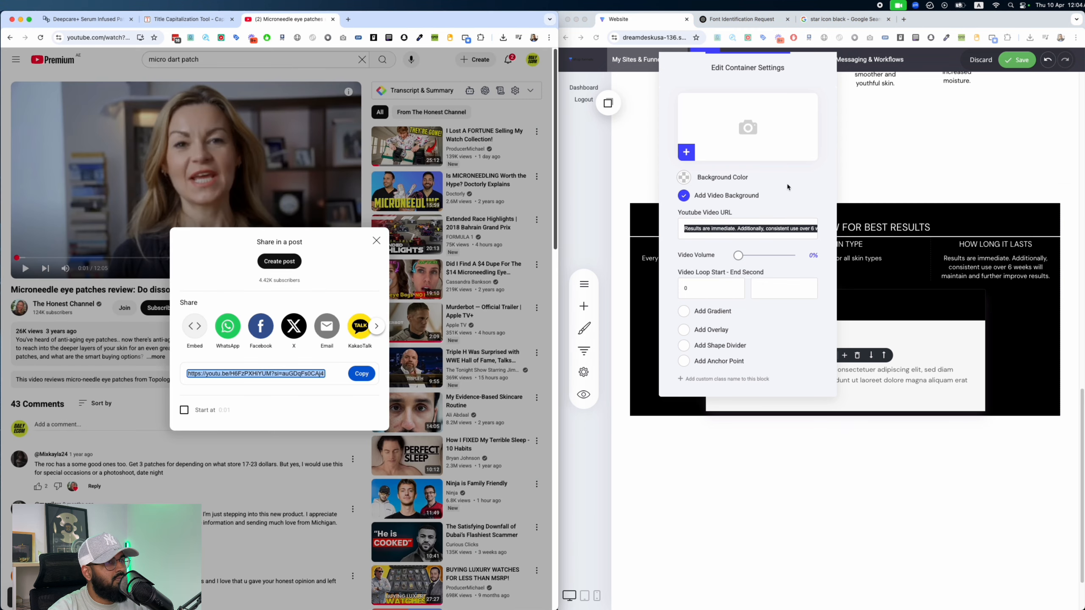
{"action": "left_click", "coordinate": [765, 228]}
{"action": "left_click", "coordinate": [933, 197]}
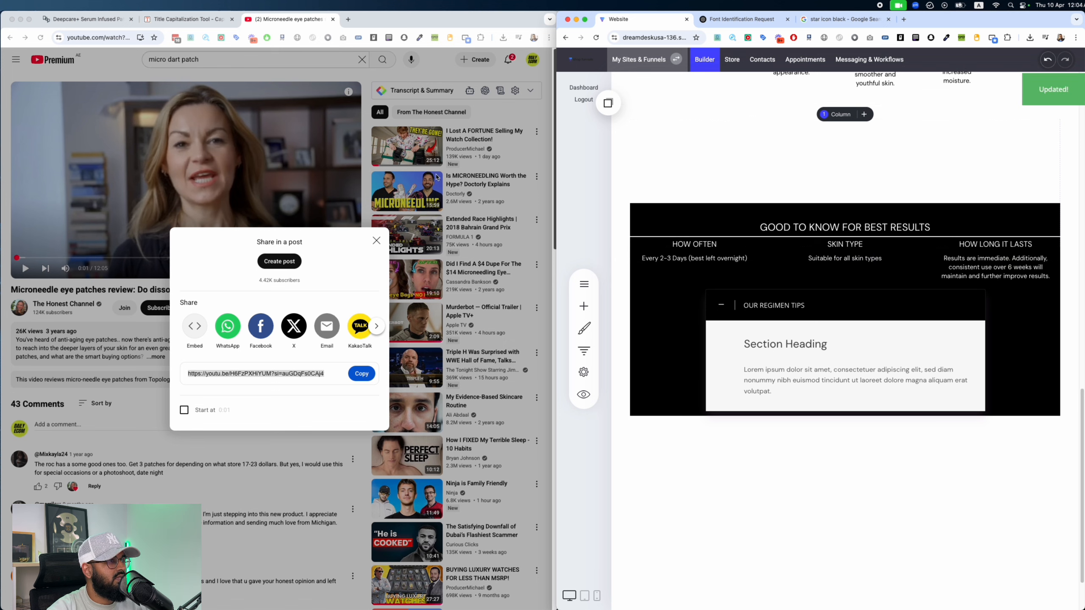
Step: Add an empty block at the bottom of the page below the accordion and save the website changes
{"action": "left_click", "coordinate": [65, 24]}
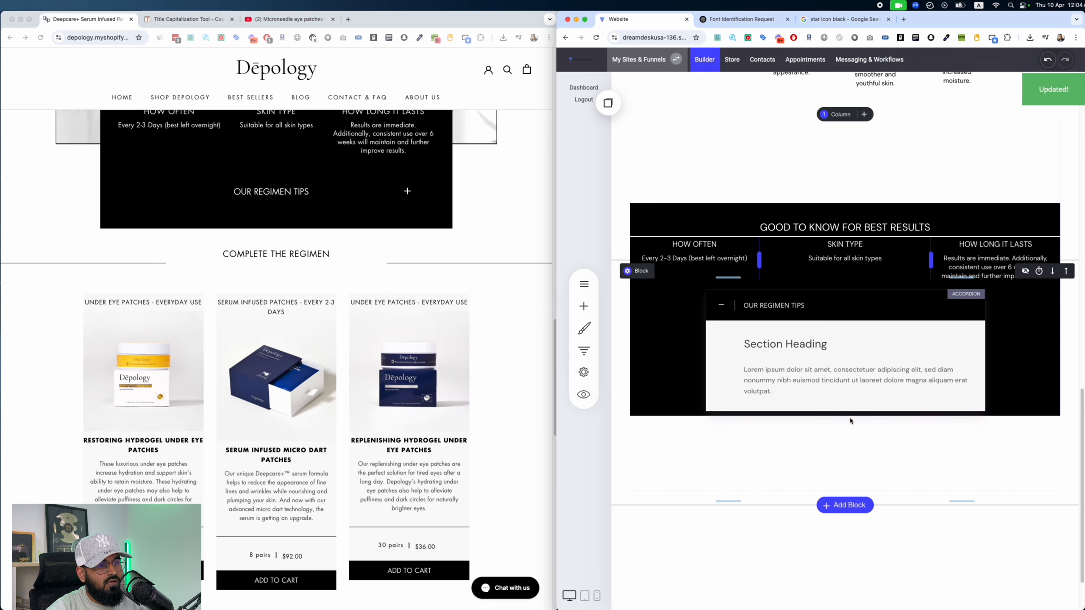
{"action": "left_click", "coordinate": [849, 507]}
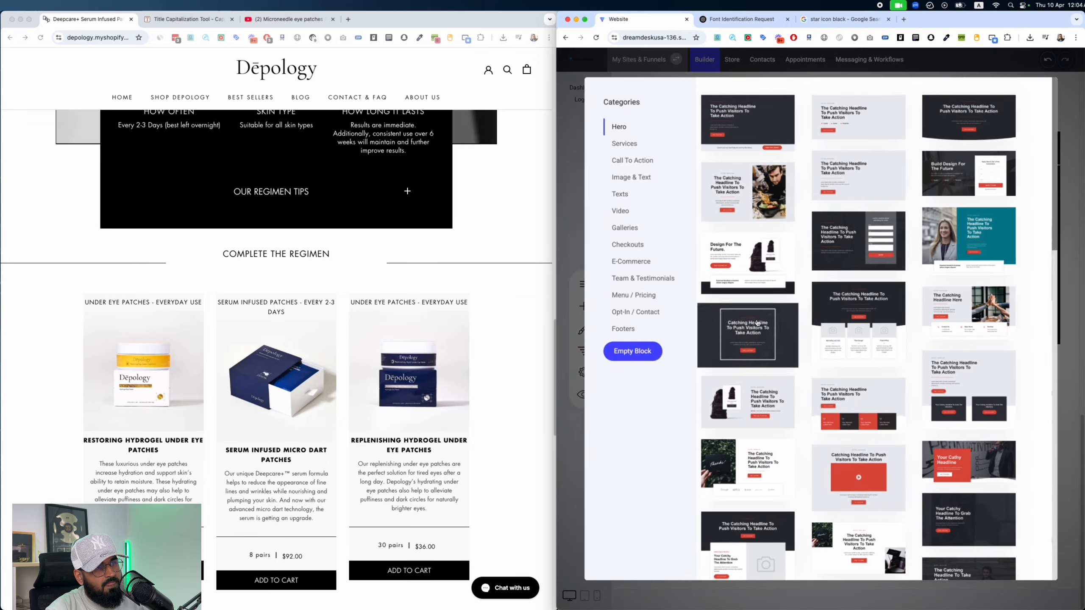
{"action": "scroll", "coordinate": [852, 495], "scroll_direction": "down", "scroll_amount": 4}
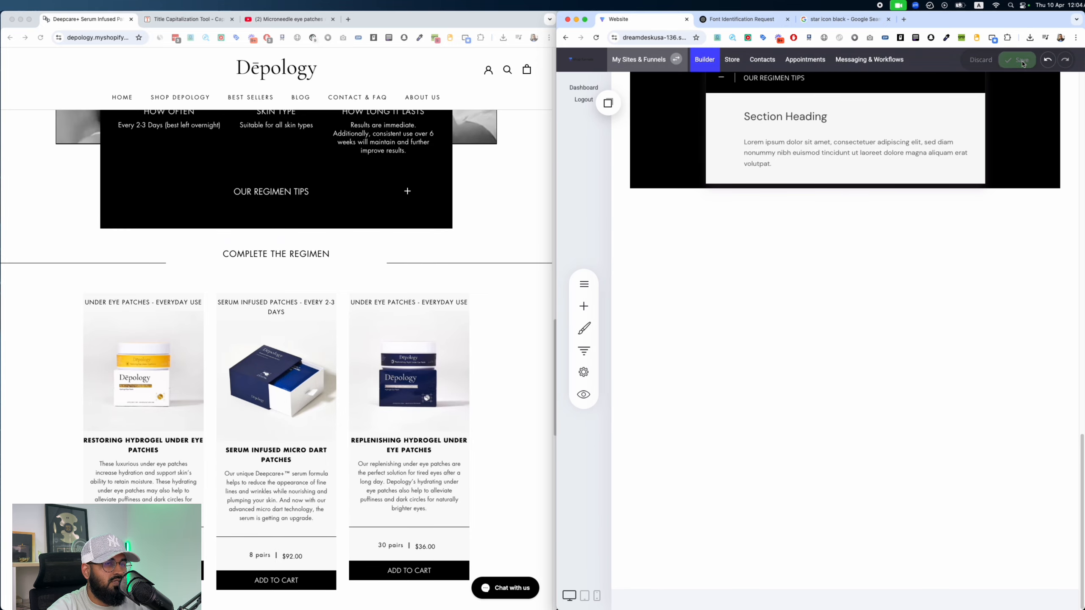
Step: Copy the share link of the microneedle eye patches YouTube video again and review the video background block's settings
{"action": "scroll", "coordinate": [412, 399], "scroll_direction": "down", "scroll_amount": 9}
{"action": "scroll", "coordinate": [412, 399], "scroll_direction": "up", "scroll_amount": 10}
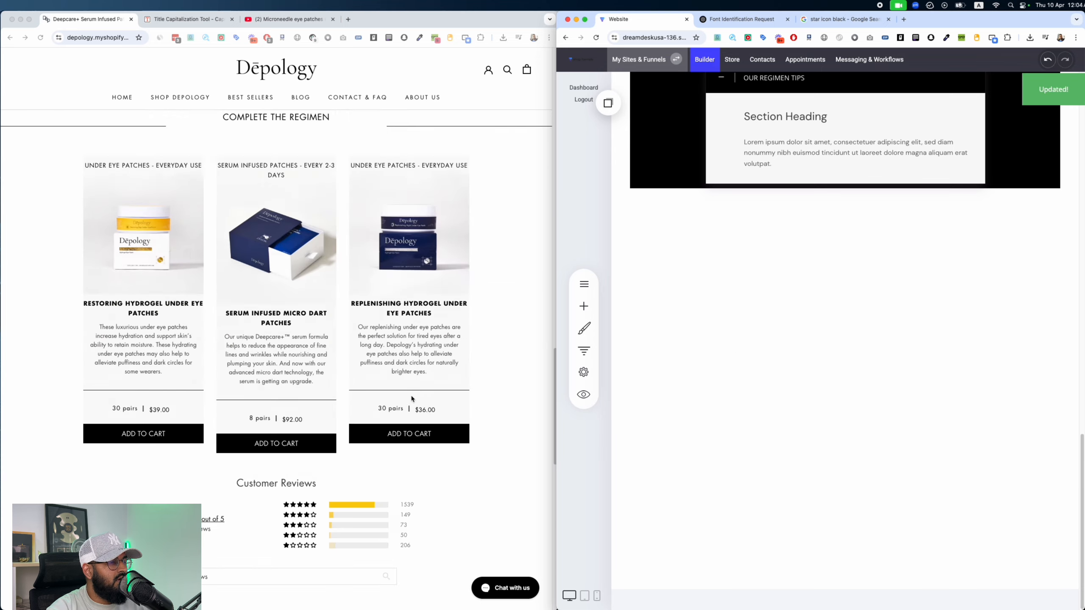
{"action": "scroll", "coordinate": [775, 380], "scroll_direction": "up", "scroll_amount": 10}
{"action": "scroll", "coordinate": [777, 383], "scroll_direction": "up", "scroll_amount": 7}
{"action": "scroll", "coordinate": [778, 325], "scroll_direction": "down", "scroll_amount": 11}
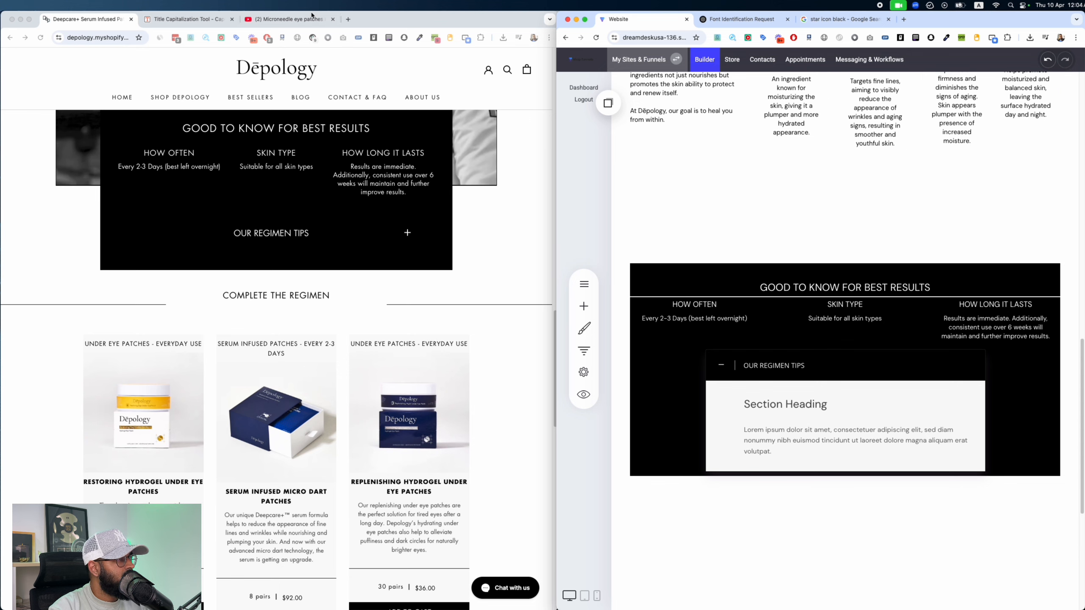
{"action": "left_click", "coordinate": [312, 17]}
{"action": "left_click", "coordinate": [360, 370]}
{"action": "left_click", "coordinate": [684, 226]}
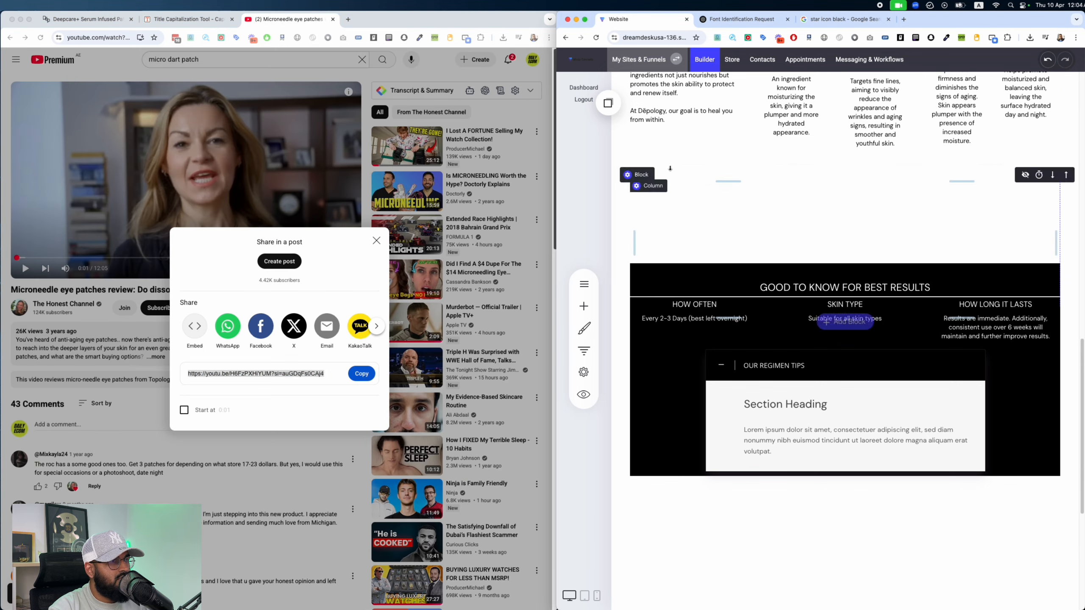
{"action": "left_click", "coordinate": [637, 177]}
{"action": "left_click", "coordinate": [894, 213]}
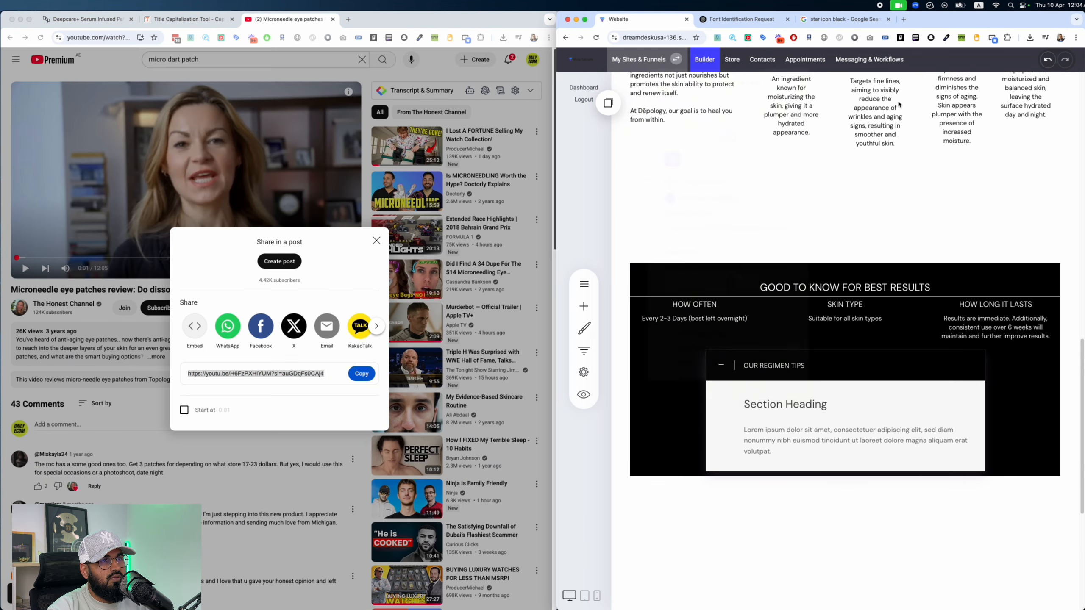
Step: Preview the page, compare the video background section with the original Dēpology section, and return to editing
{"action": "left_click", "coordinate": [581, 394]}
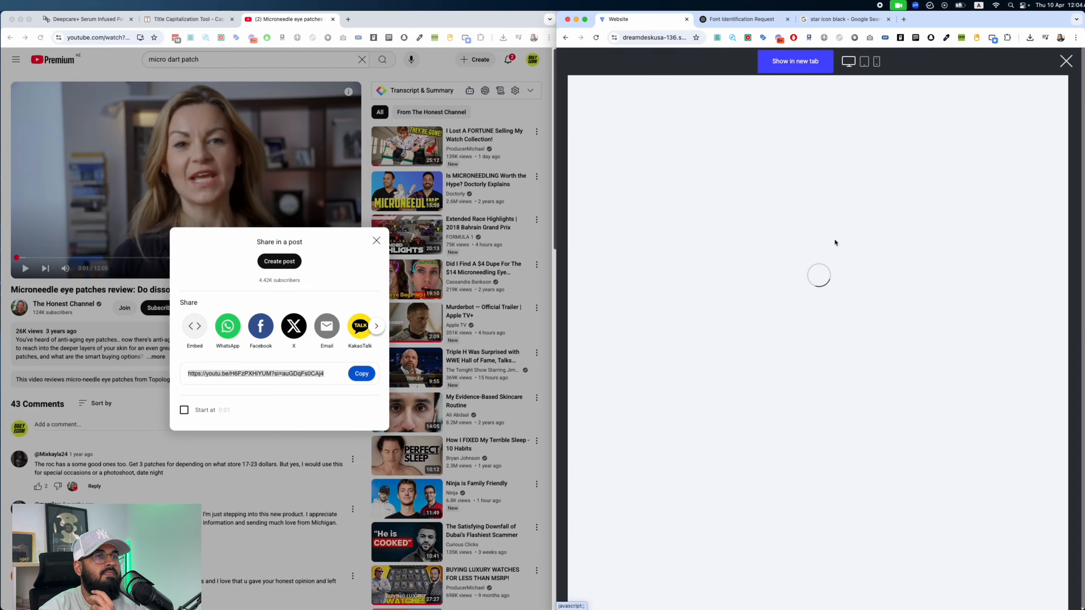
{"action": "scroll", "coordinate": [833, 267], "scroll_direction": "down", "scroll_amount": 15}
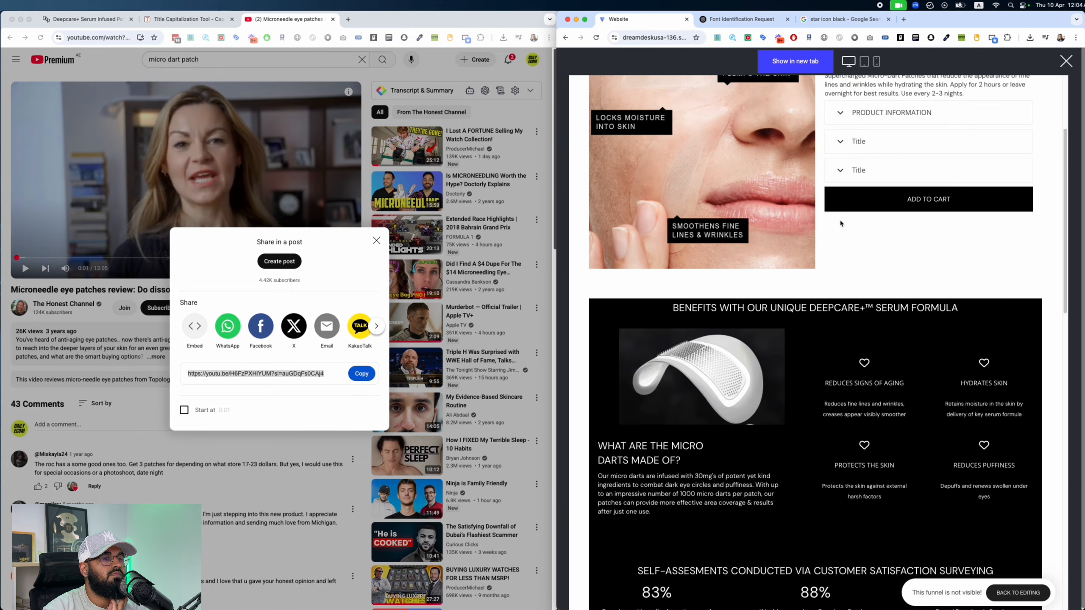
{"action": "scroll", "coordinate": [796, 256], "scroll_direction": "down", "scroll_amount": 1}
{"action": "scroll", "coordinate": [811, 222], "scroll_direction": "up", "scroll_amount": 2}
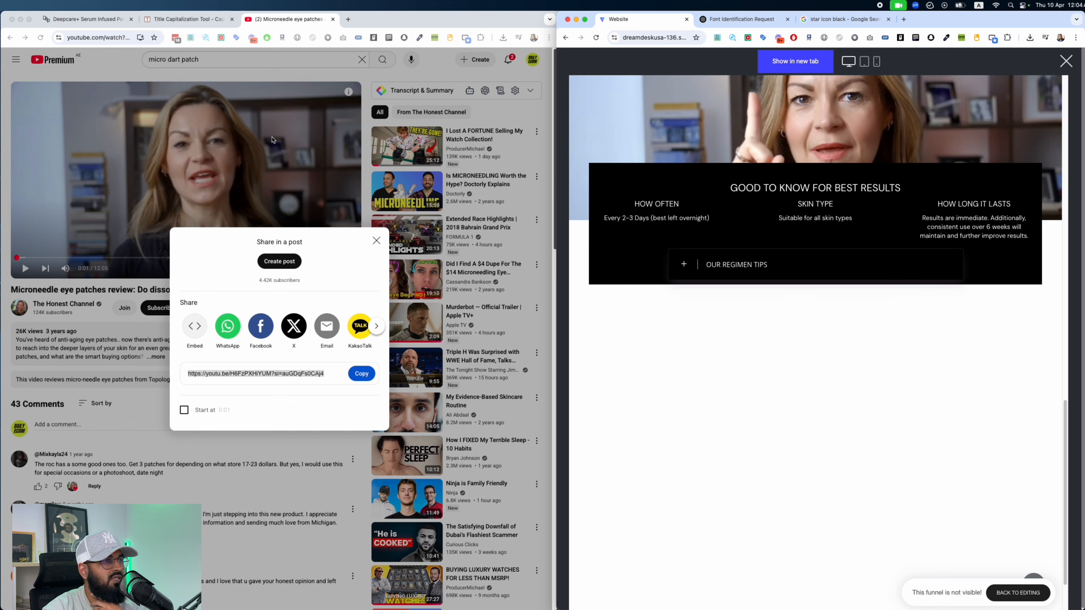
{"action": "left_click", "coordinate": [256, 373]}
{"action": "left_click", "coordinate": [105, 16]}
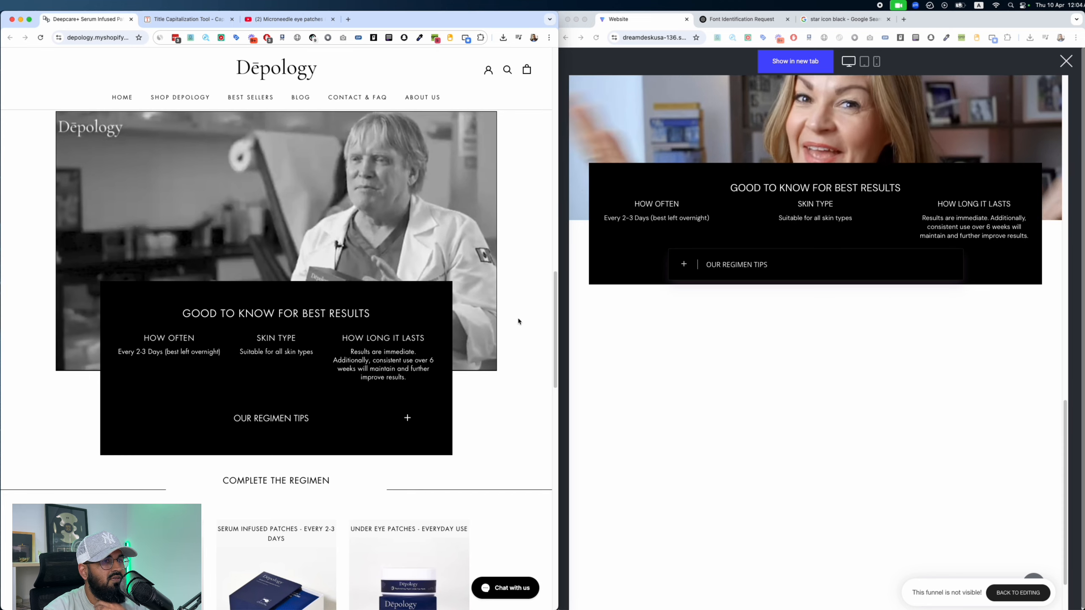
{"action": "scroll", "coordinate": [833, 338], "scroll_direction": "up", "scroll_amount": 2}
{"action": "left_click", "coordinate": [743, 19]}
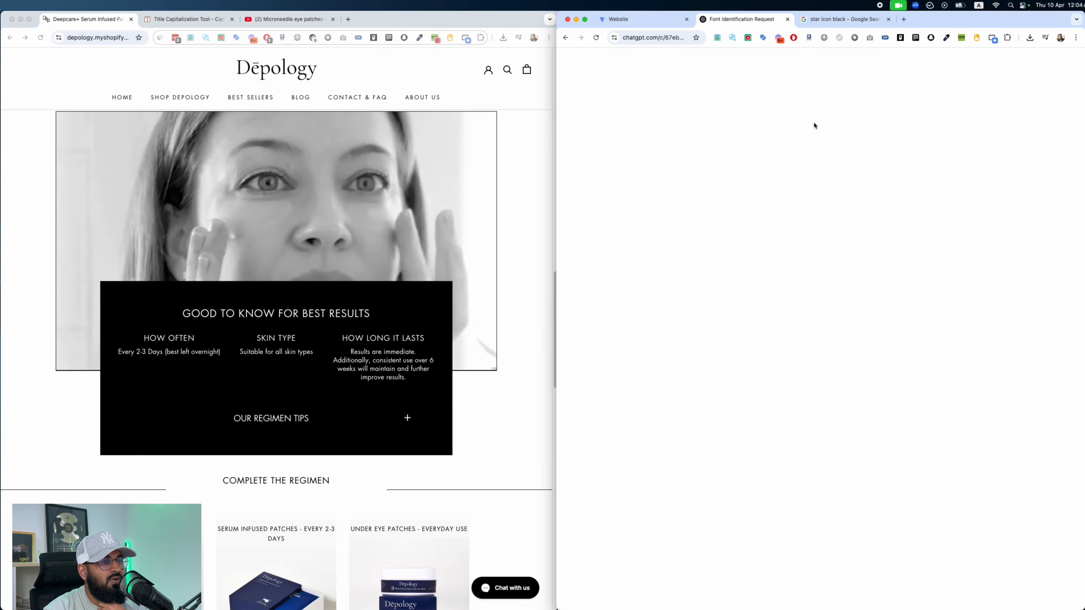
{"action": "left_click", "coordinate": [651, 20]}
{"action": "left_click", "coordinate": [1066, 61]}
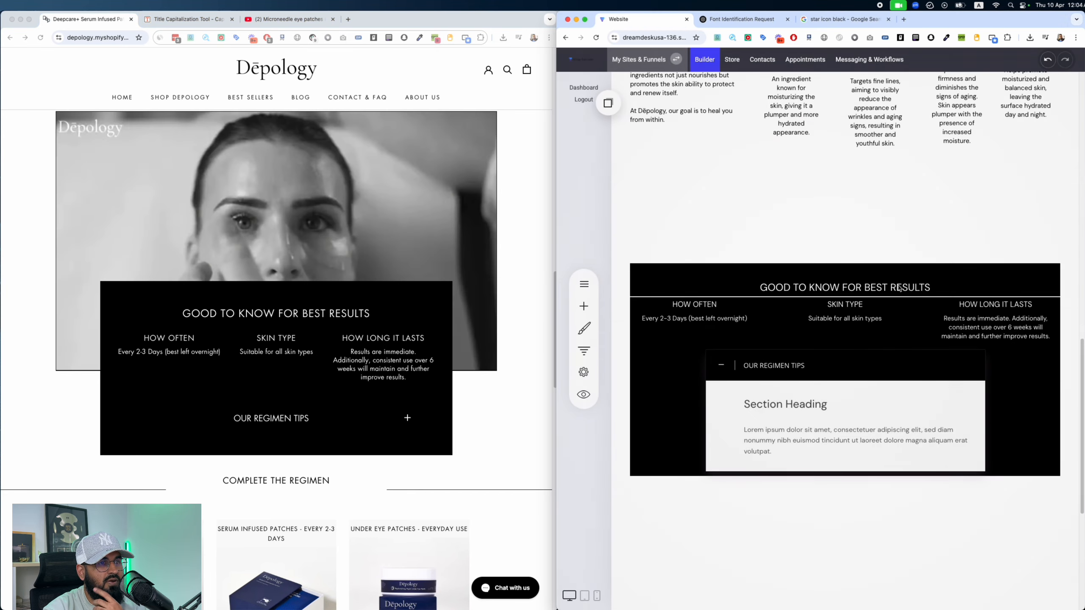
Step: Increase the height of the video background block above the GOOD TO KNOW FOR BEST RESULTS section and save the changes
{"action": "left_click_drag", "start_coordinate": [962, 236], "coordinate": [962, 315]}
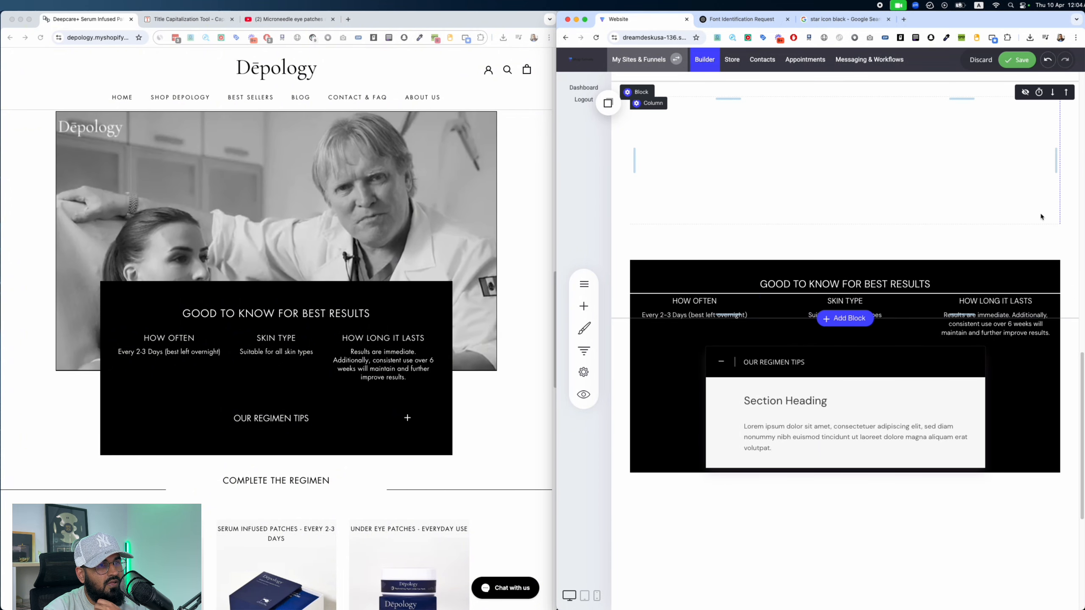
{"action": "left_click", "coordinate": [1029, 65]}
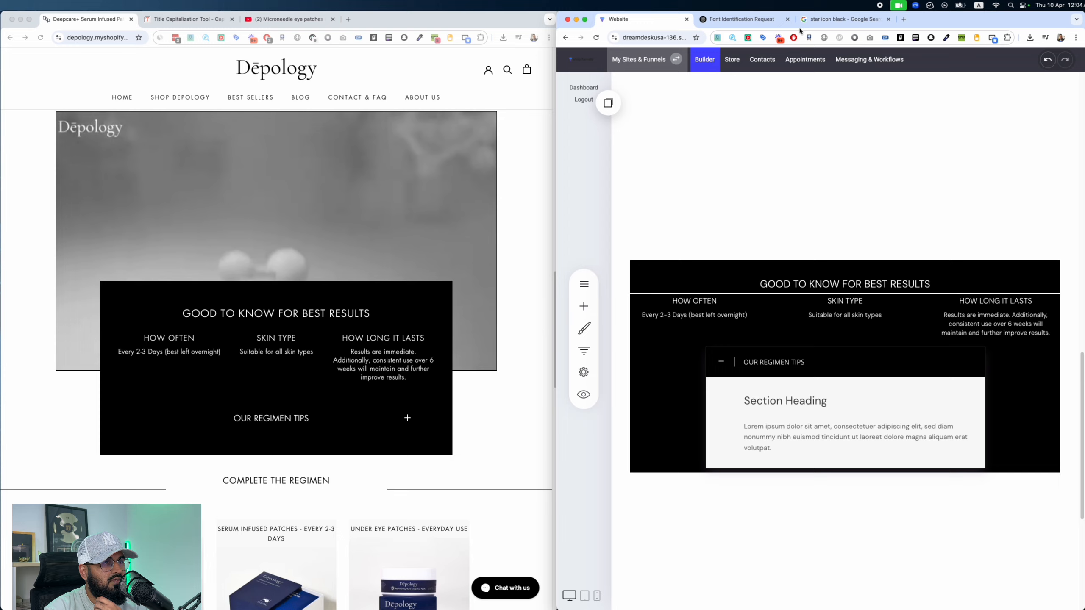
Step: Preview the page, check how the GOOD TO KNOW FOR BEST RESULTS section overlaps the video background, and return to editing
{"action": "left_click", "coordinate": [584, 394]}
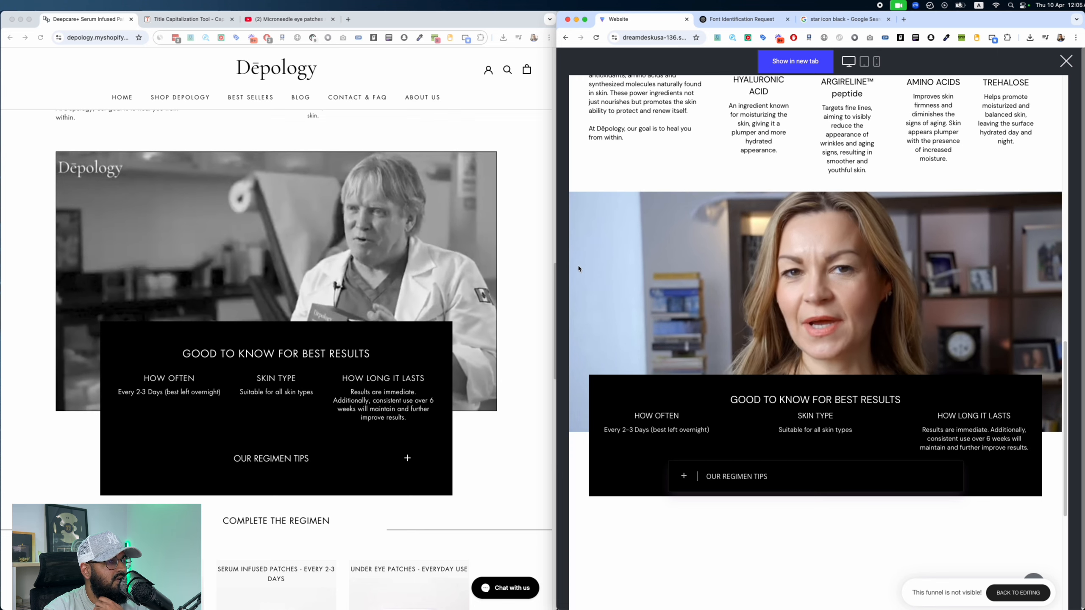
{"action": "scroll", "coordinate": [619, 214], "scroll_direction": "down", "scroll_amount": 2}
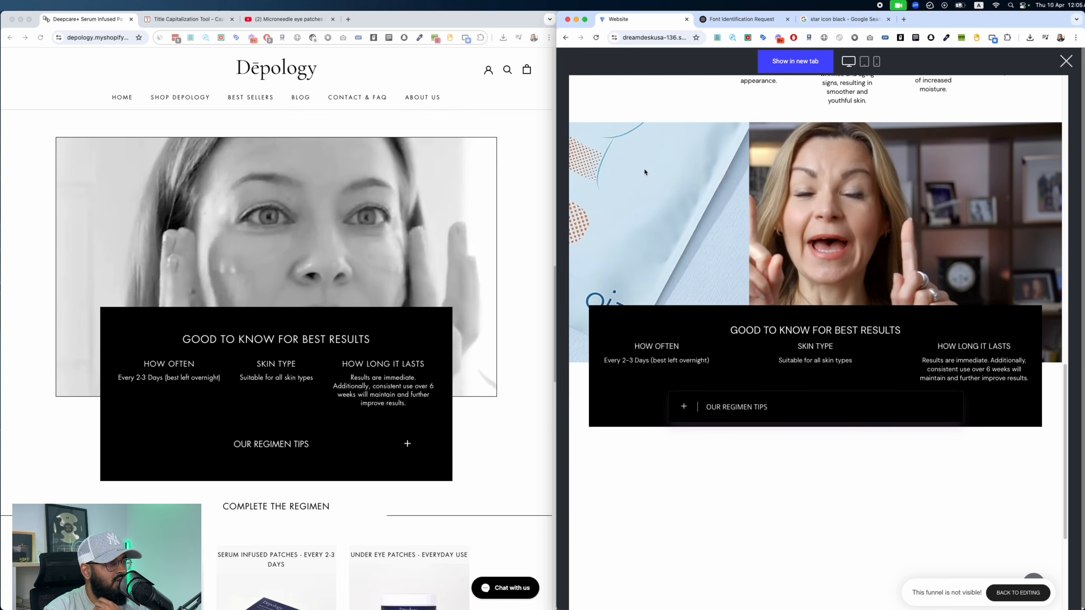
{"action": "scroll", "coordinate": [789, 336], "scroll_direction": "down", "scroll_amount": 4}
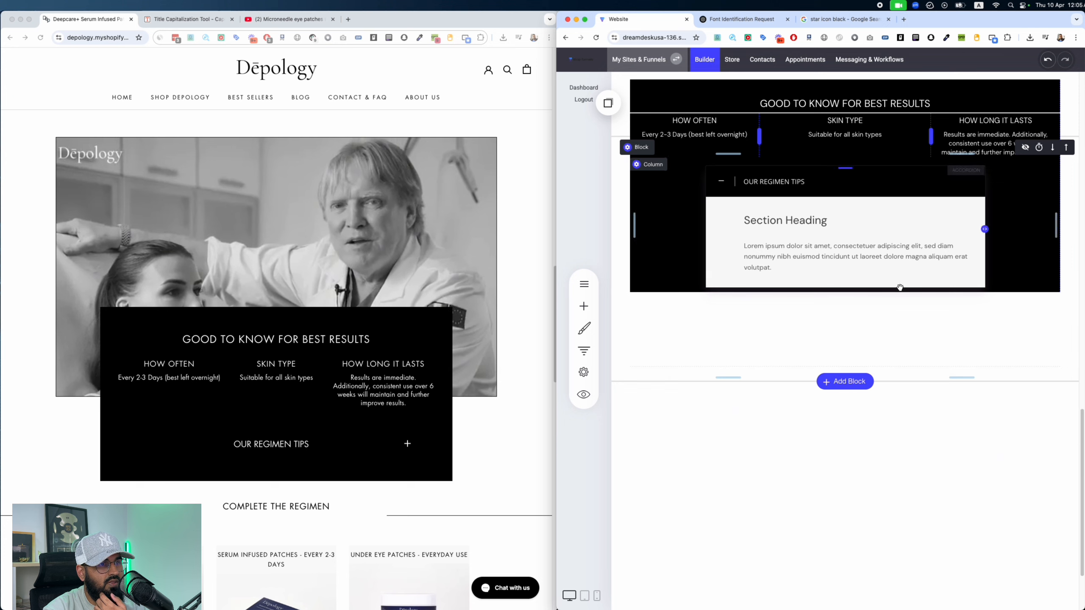
Step: Add an empty element below the OUR REGIMEN TIPS accordion to extend the black section, and save the changes
{"action": "left_click", "coordinate": [583, 305]}
{"action": "left_click_drag", "start_coordinate": [703, 231], "coordinate": [843, 341]}
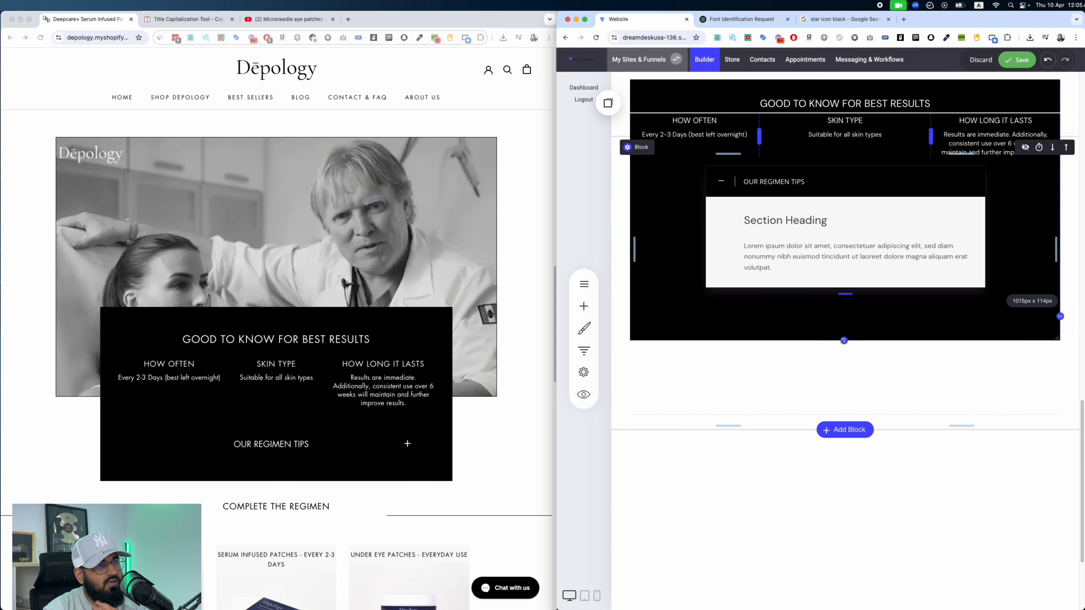
{"action": "scroll", "coordinate": [1025, 128], "scroll_direction": "up", "scroll_amount": 4}
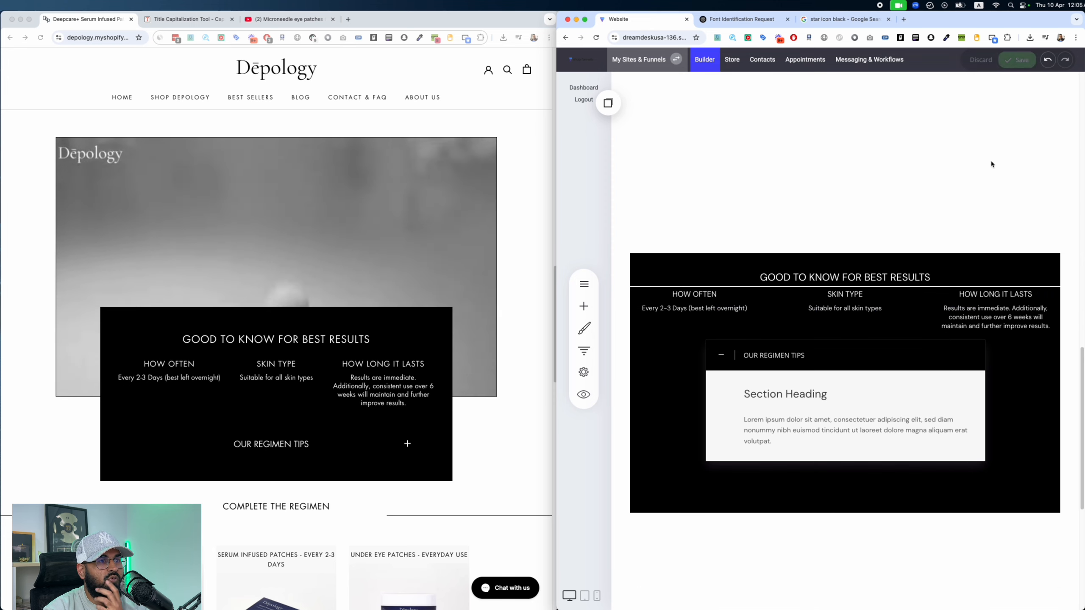
Step: Delete the two empty blocks at the bottom of the page below the GOOD TO KNOW FOR BEST RESULTS section
{"action": "scroll", "coordinate": [919, 443], "scroll_direction": "down", "scroll_amount": 7}
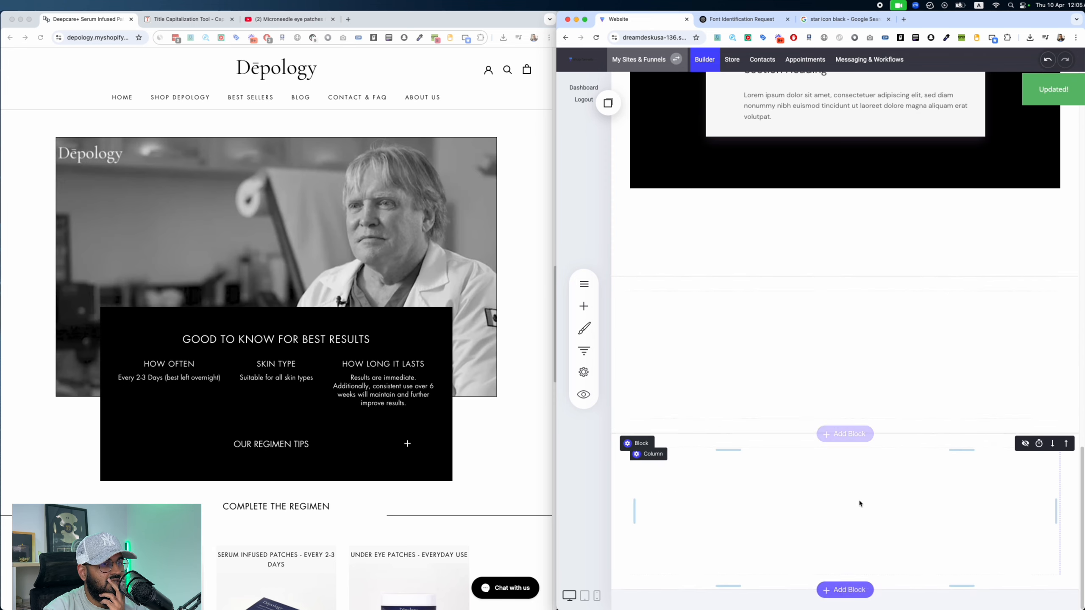
{"action": "scroll", "coordinate": [828, 228], "scroll_direction": "up", "scroll_amount": 9}
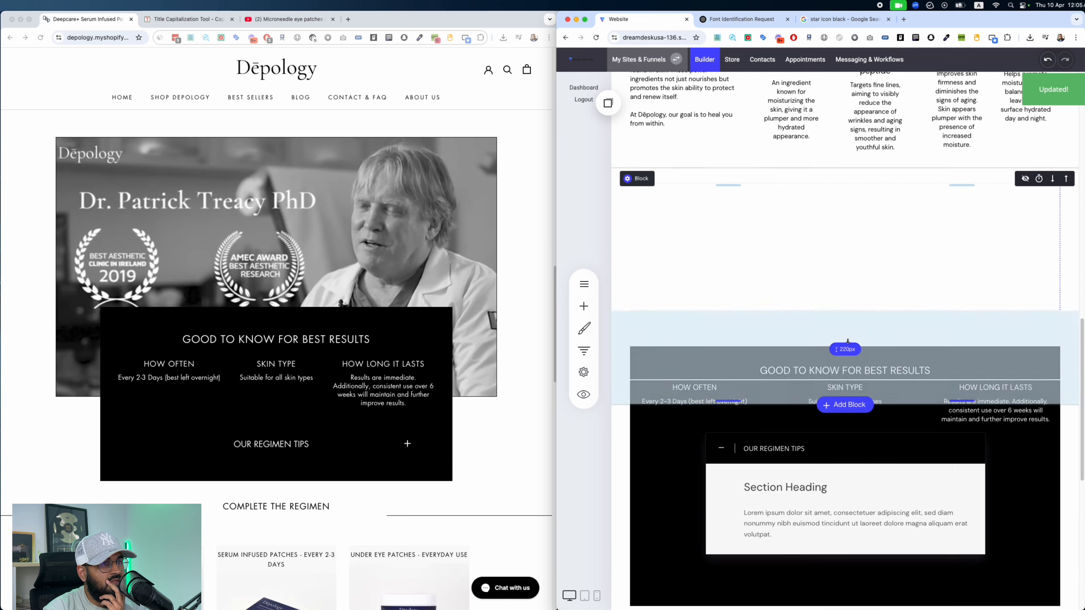
{"action": "scroll", "coordinate": [871, 236], "scroll_direction": "down", "scroll_amount": 9}
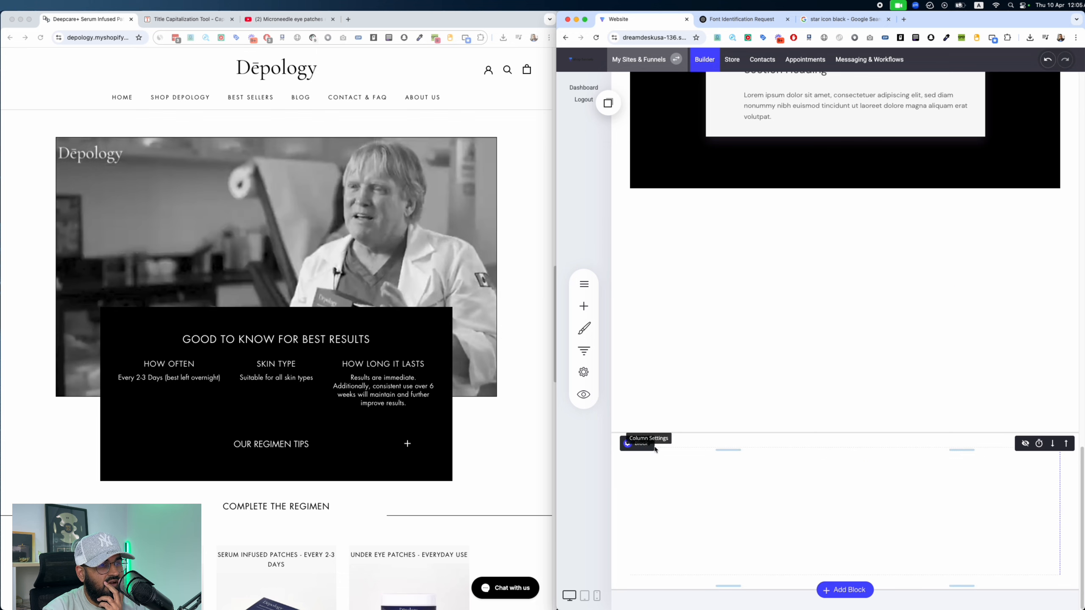
{"action": "left_click", "coordinate": [694, 444]}
{"action": "left_click", "coordinate": [835, 274]}
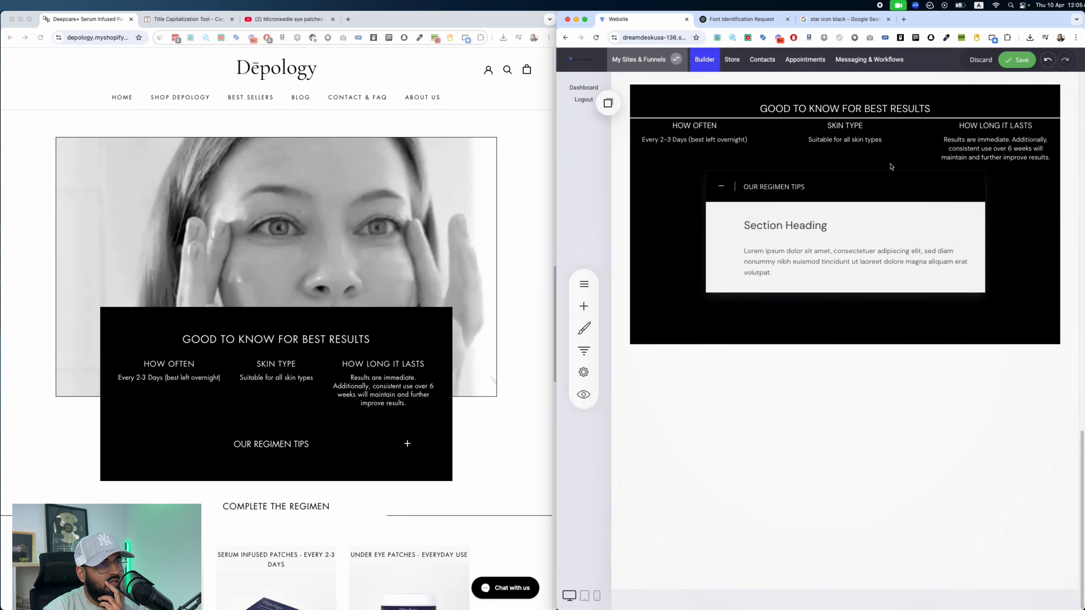
{"action": "left_click", "coordinate": [694, 444]}
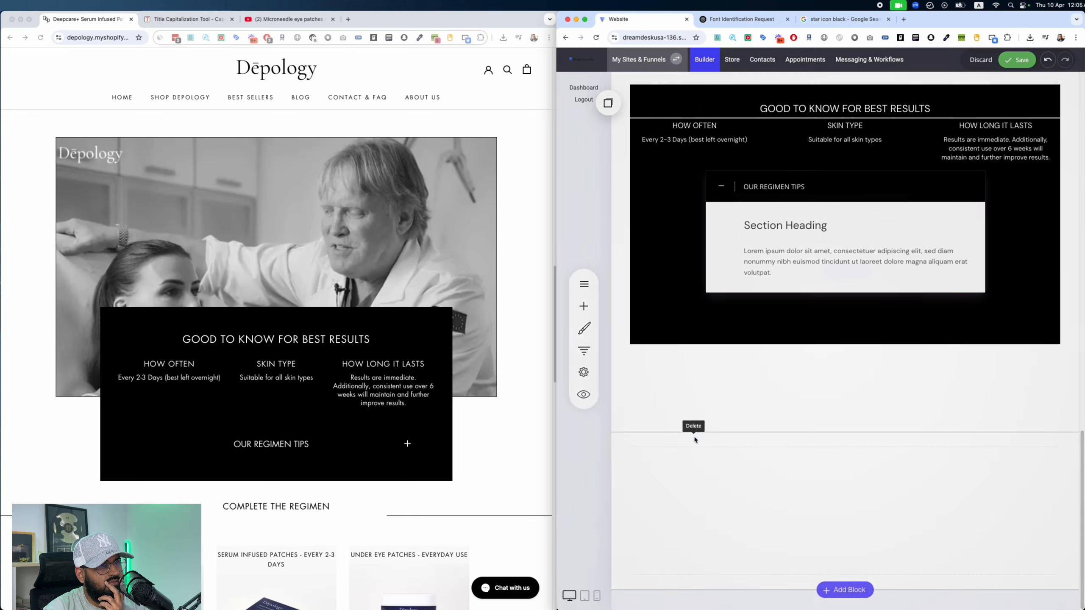
{"action": "left_click", "coordinate": [835, 273]}
Step: Add the "What People Say" block from the Team & Testimonials category at the bottom of the page
{"action": "scroll", "coordinate": [827, 340], "scroll_direction": "up", "scroll_amount": 4}
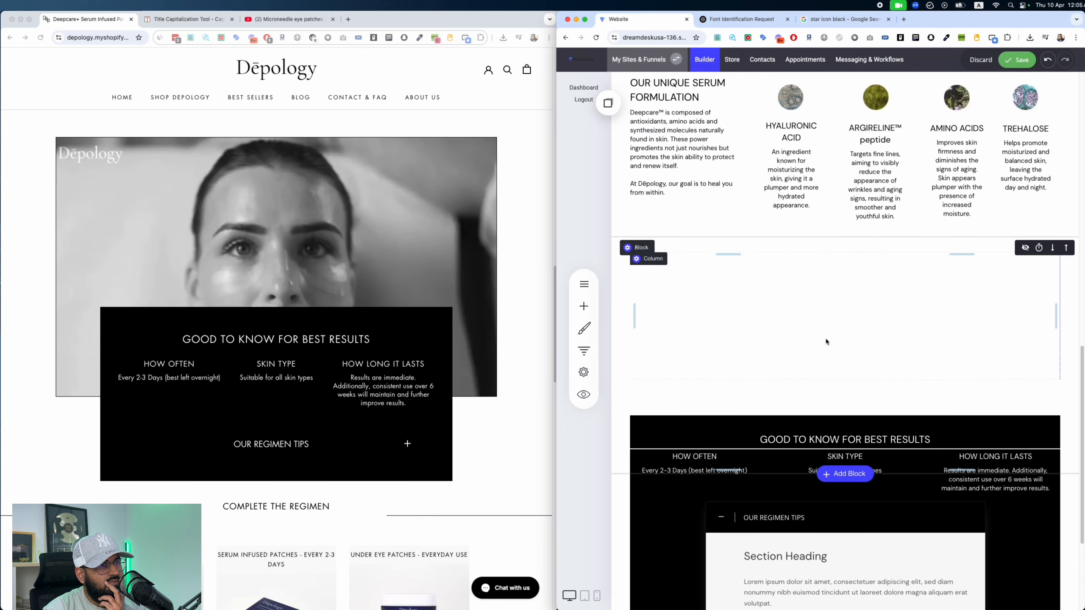
{"action": "scroll", "coordinate": [827, 341], "scroll_direction": "down", "scroll_amount": 4}
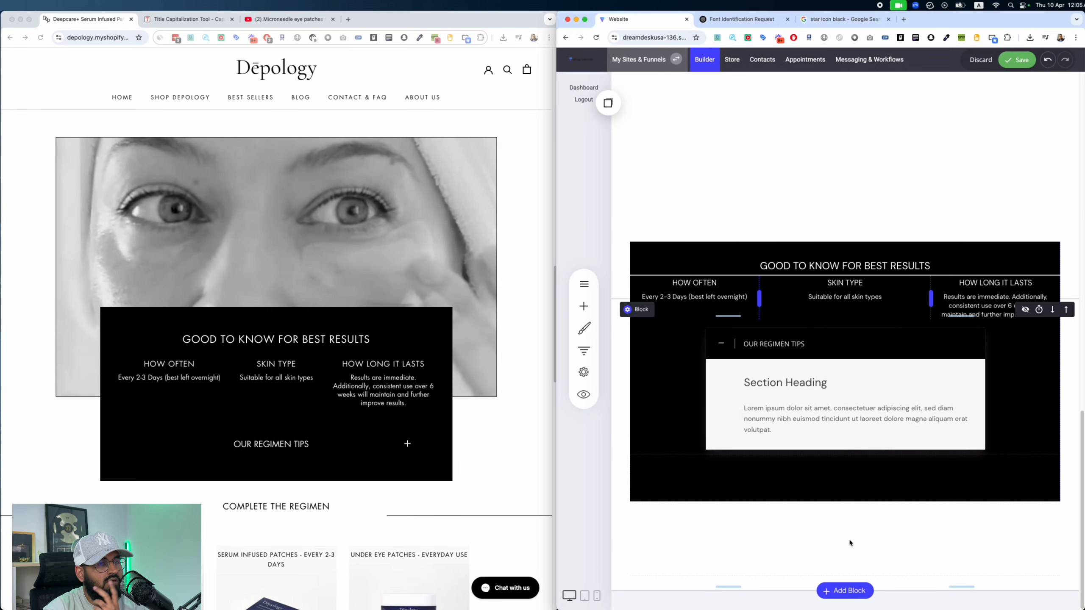
{"action": "scroll", "coordinate": [794, 312], "scroll_direction": "up", "scroll_amount": 3}
{"action": "scroll", "coordinate": [862, 301], "scroll_direction": "down", "scroll_amount": 3}
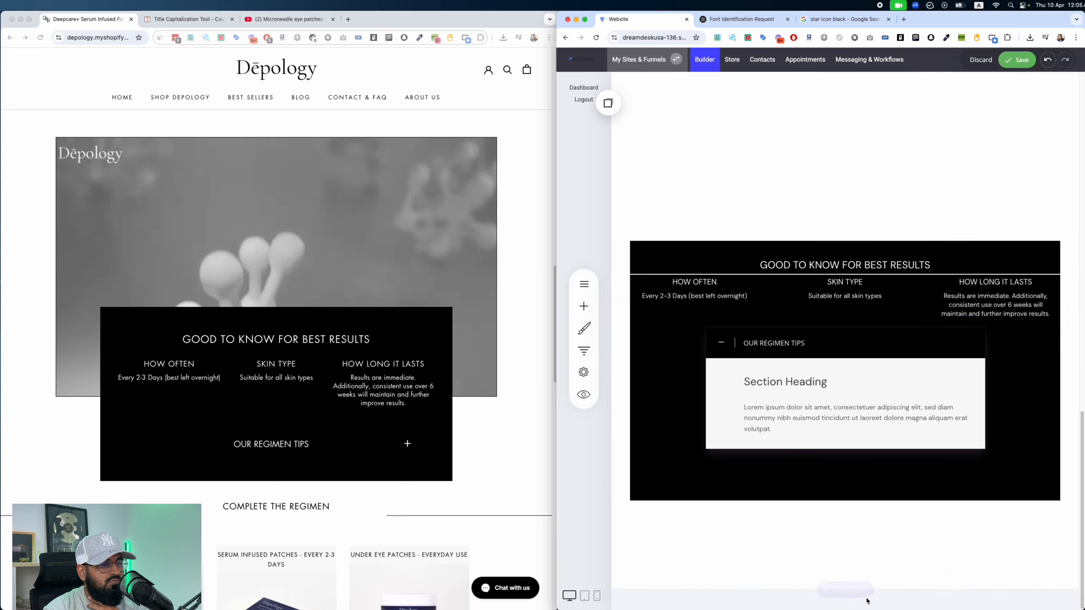
{"action": "scroll", "coordinate": [480, 483], "scroll_direction": "down", "scroll_amount": 10}
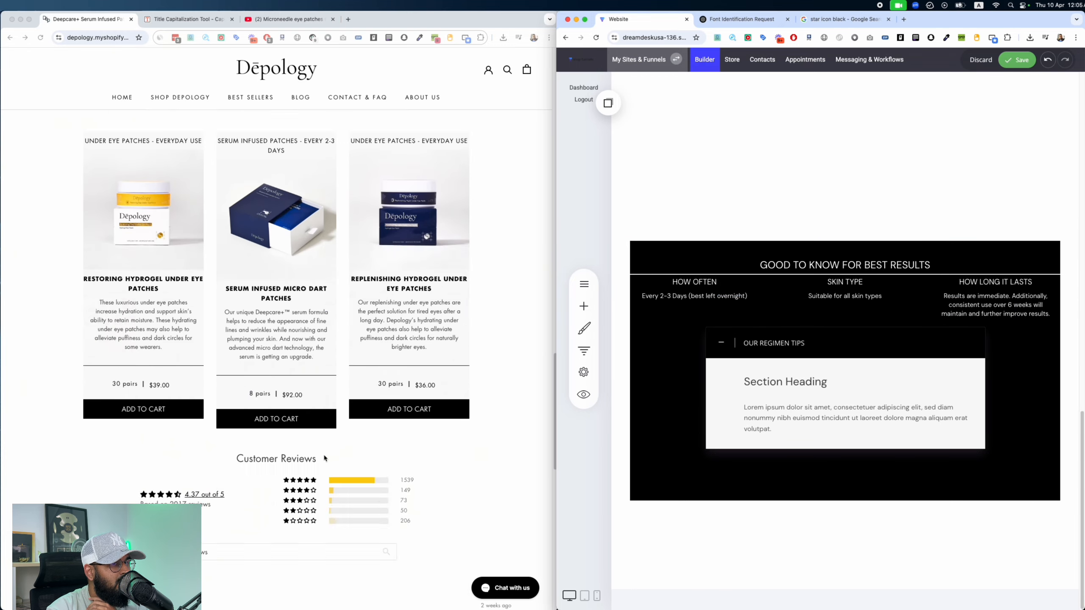
{"action": "left_click", "coordinate": [841, 589]}
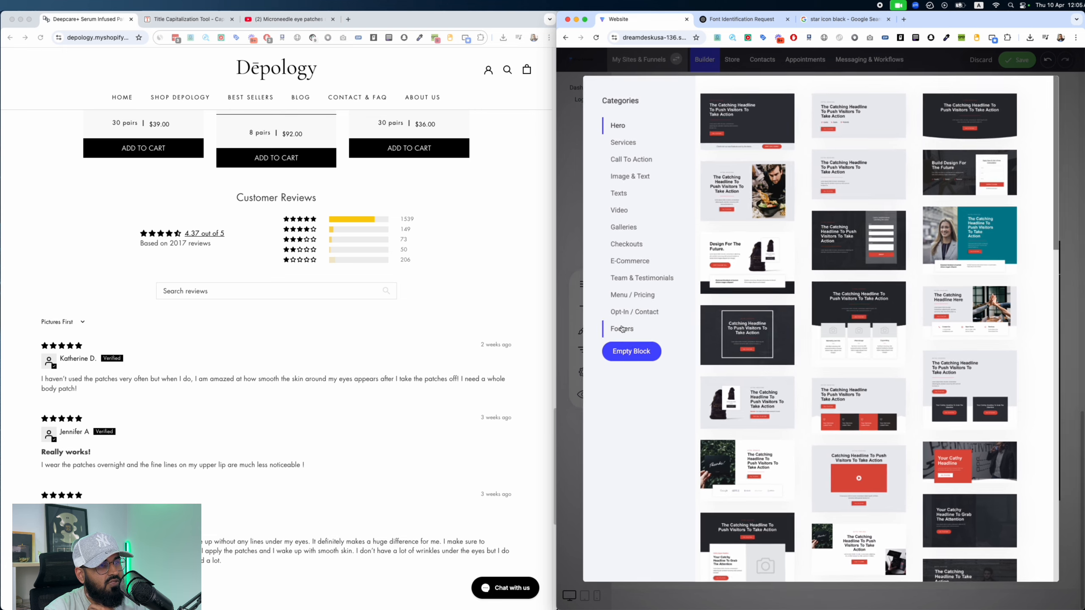
{"action": "left_click", "coordinate": [647, 277]}
{"action": "scroll", "coordinate": [478, 342], "scroll_direction": "down", "scroll_amount": 4}
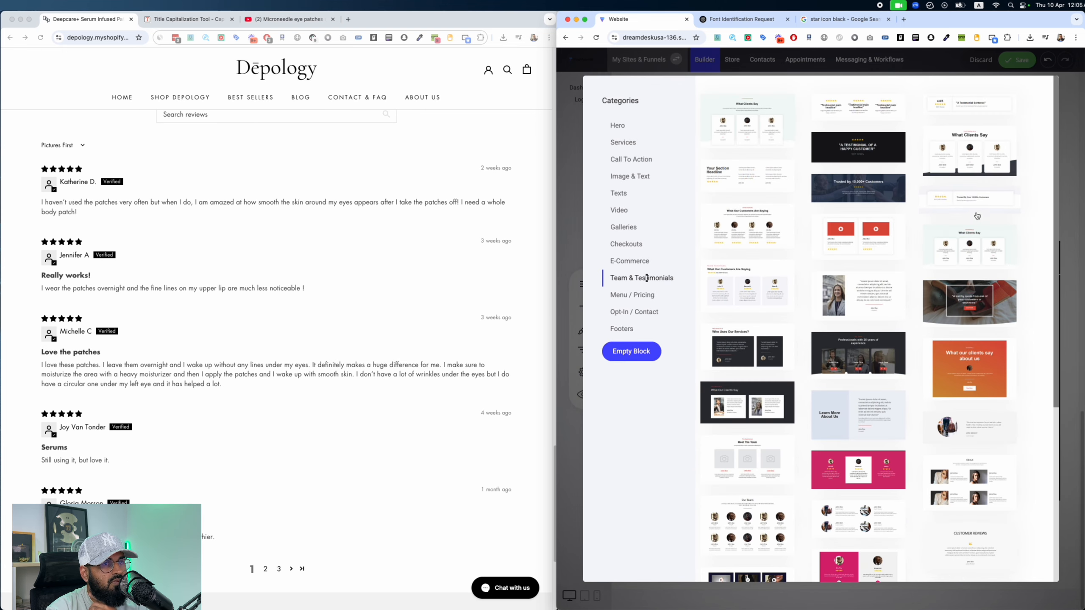
{"action": "scroll", "coordinate": [931, 364], "scroll_direction": "down", "scroll_amount": 6}
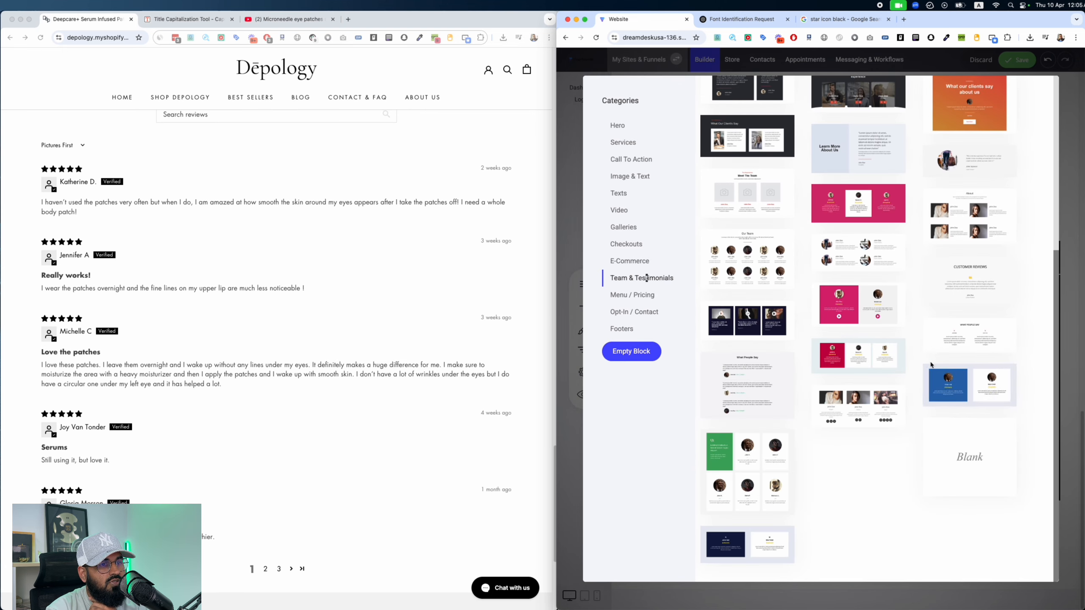
{"action": "left_click", "coordinate": [758, 365]}
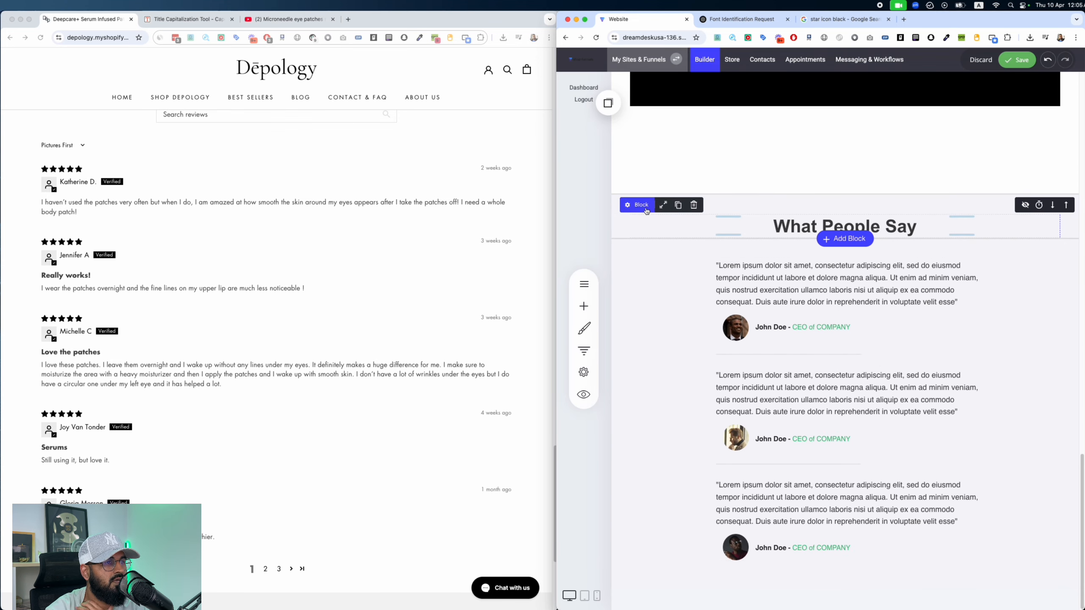
Step: Set the background color of the "What People Say" heading block to white
{"action": "left_click", "coordinate": [640, 205]}
{"action": "left_click", "coordinate": [684, 198]}
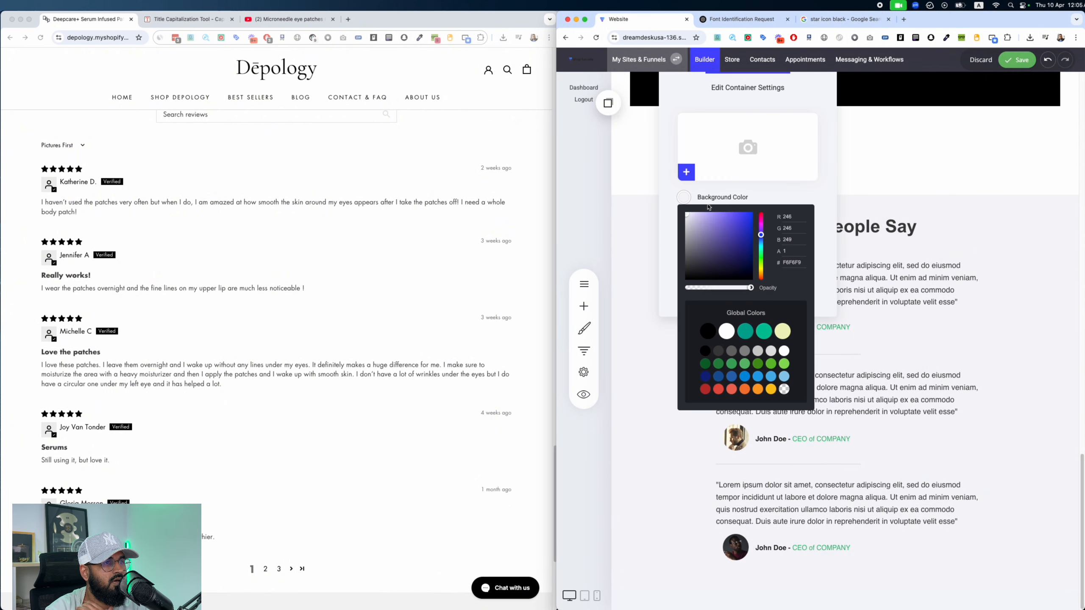
{"action": "left_click", "coordinate": [784, 351]}
{"action": "left_click", "coordinate": [647, 395]}
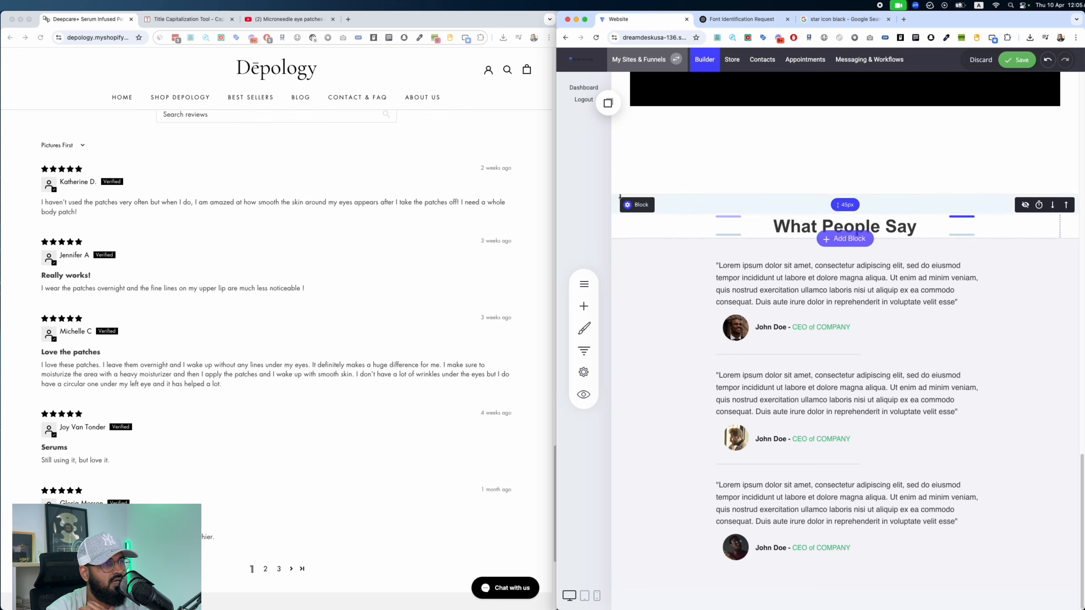
Step: Delete the "What People Say" heading block and set the testimonials block's background color to white
{"action": "left_click", "coordinate": [693, 204]}
{"action": "left_click", "coordinate": [850, 273]}
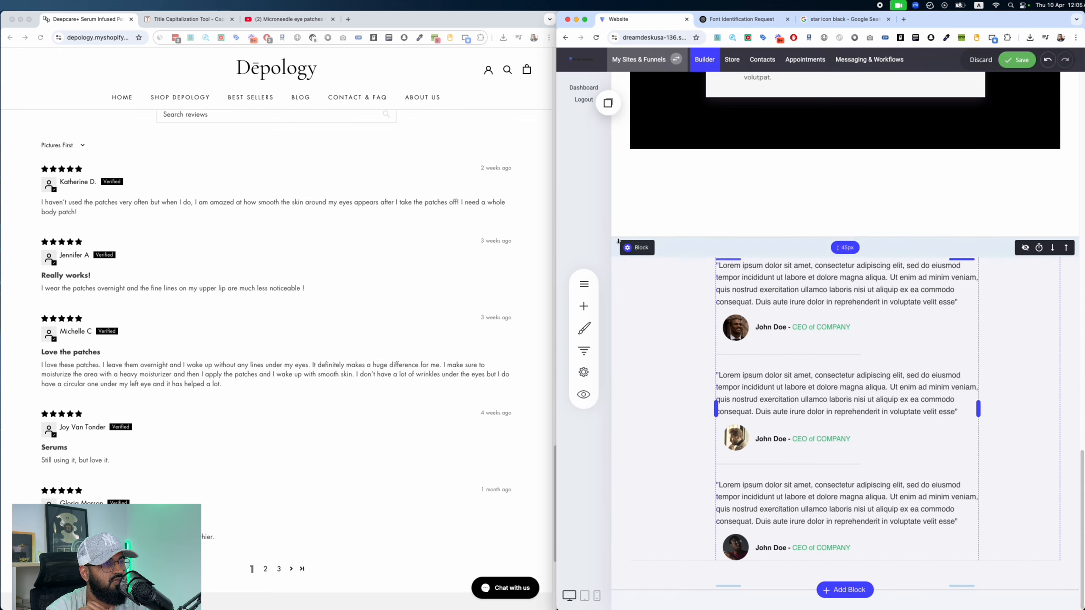
{"action": "left_click", "coordinate": [634, 249]}
{"action": "left_click", "coordinate": [684, 241]}
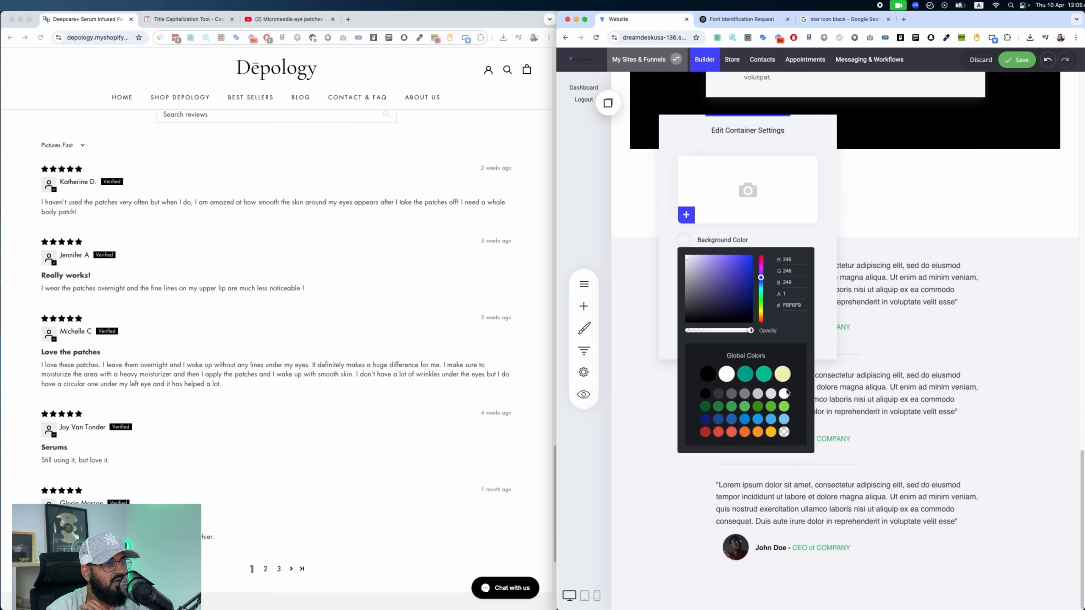
{"action": "left_click", "coordinate": [783, 394]}
{"action": "left_click", "coordinate": [663, 376]}
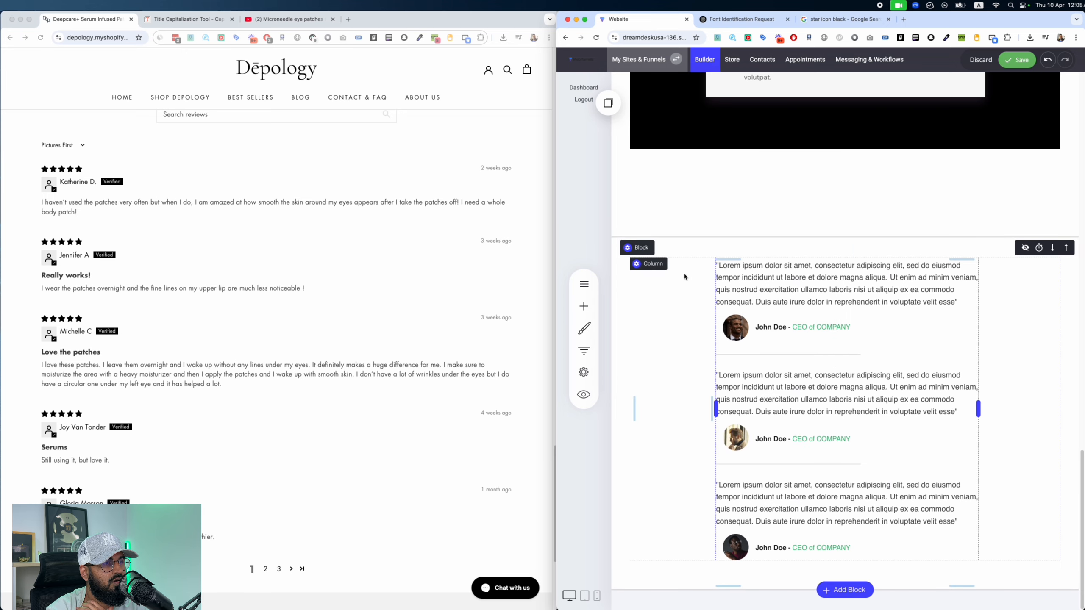
Step: Duplicate the block of three testimonials and save the website changes
{"action": "left_click", "coordinate": [655, 266]}
{"action": "left_click", "coordinate": [606, 335]}
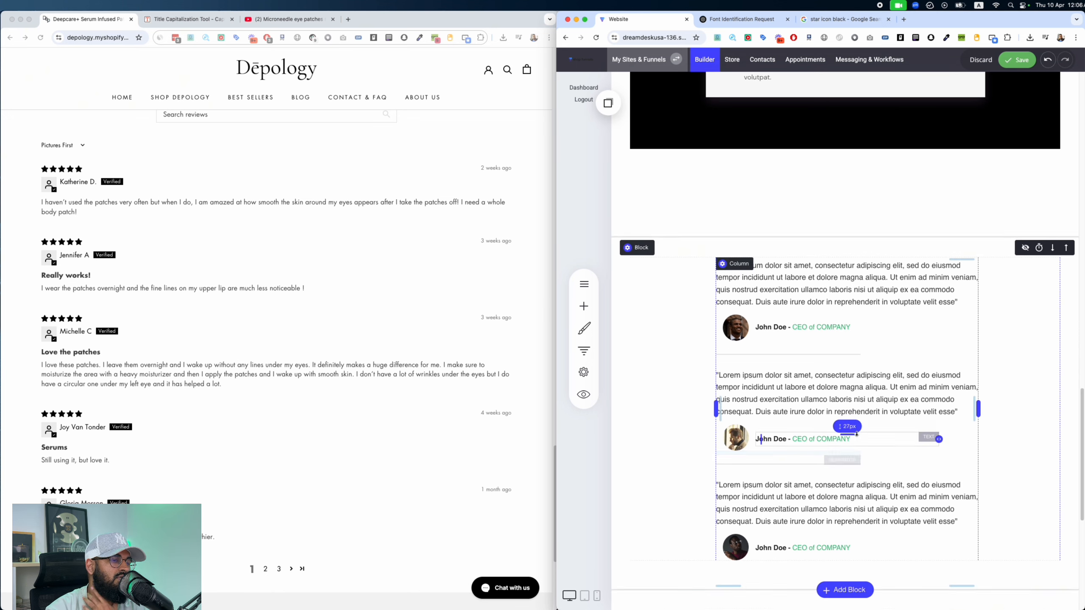
{"action": "scroll", "coordinate": [885, 248], "scroll_direction": "down", "scroll_amount": 8}
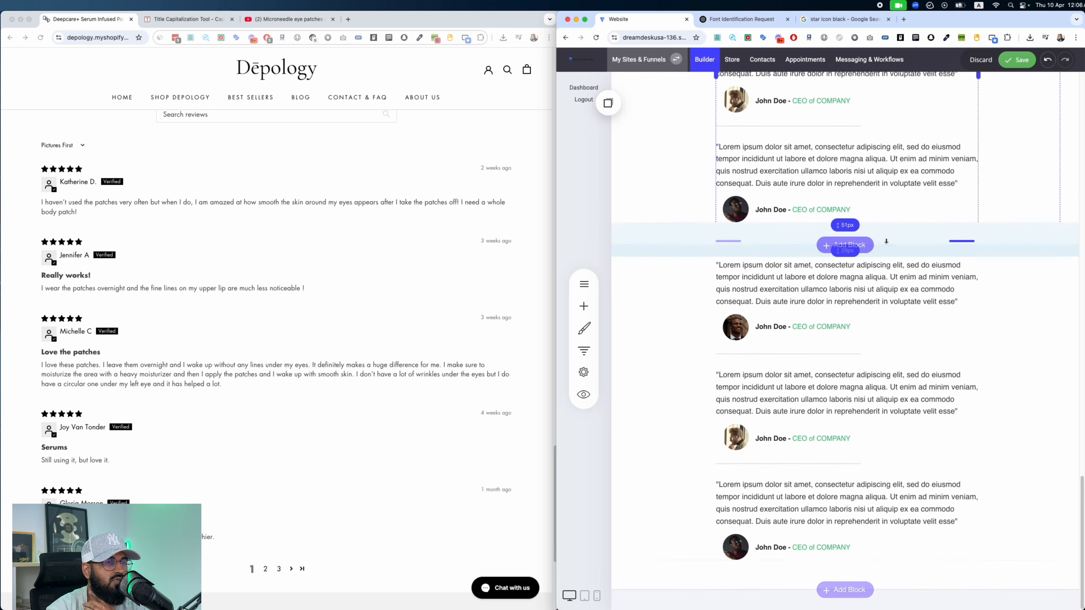
{"action": "scroll", "coordinate": [937, 147], "scroll_direction": "up", "scroll_amount": 20}
{"action": "scroll", "coordinate": [938, 147], "scroll_direction": "up", "scroll_amount": 10}
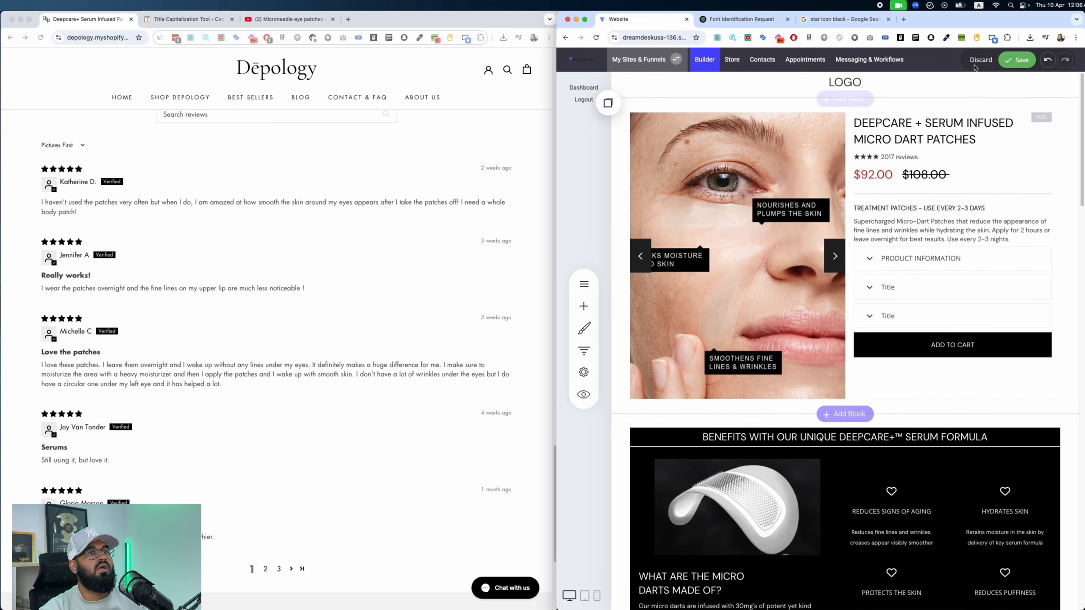
{"action": "left_click", "coordinate": [1024, 61]}
Step: Compare the rebuilt page in the editor with the original Dēpology page, from the product header to the GOOD TO KNOW FOR BEST RESULTS section
{"action": "scroll", "coordinate": [448, 272], "scroll_direction": "up", "scroll_amount": 20}
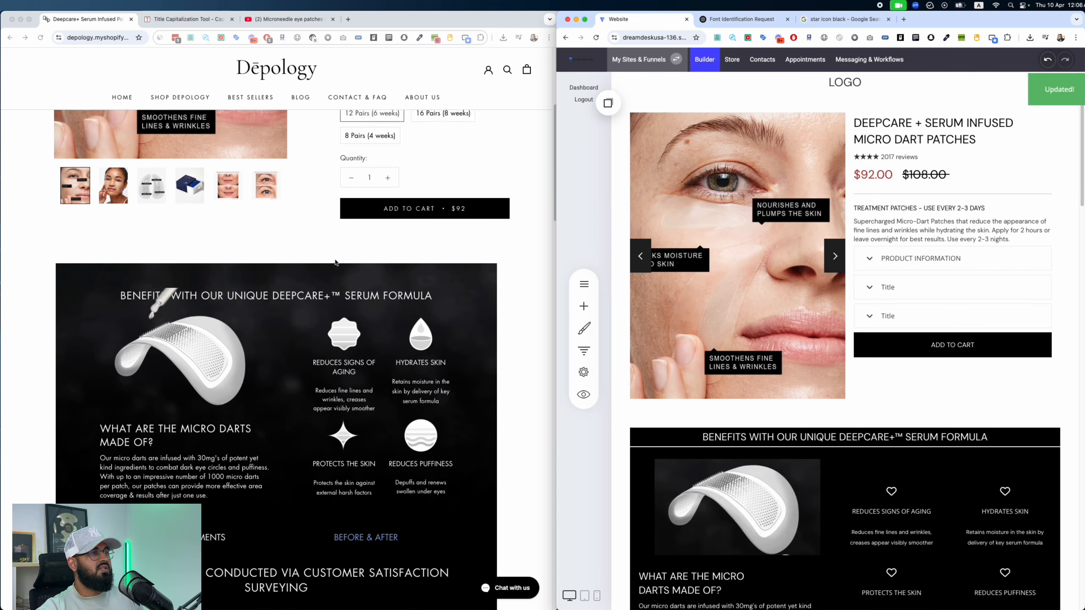
{"action": "scroll", "coordinate": [387, 291], "scroll_direction": "down", "scroll_amount": 2}
{"action": "scroll", "coordinate": [859, 284], "scroll_direction": "down", "scroll_amount": 1}
{"action": "scroll", "coordinate": [384, 305], "scroll_direction": "down", "scroll_amount": 4}
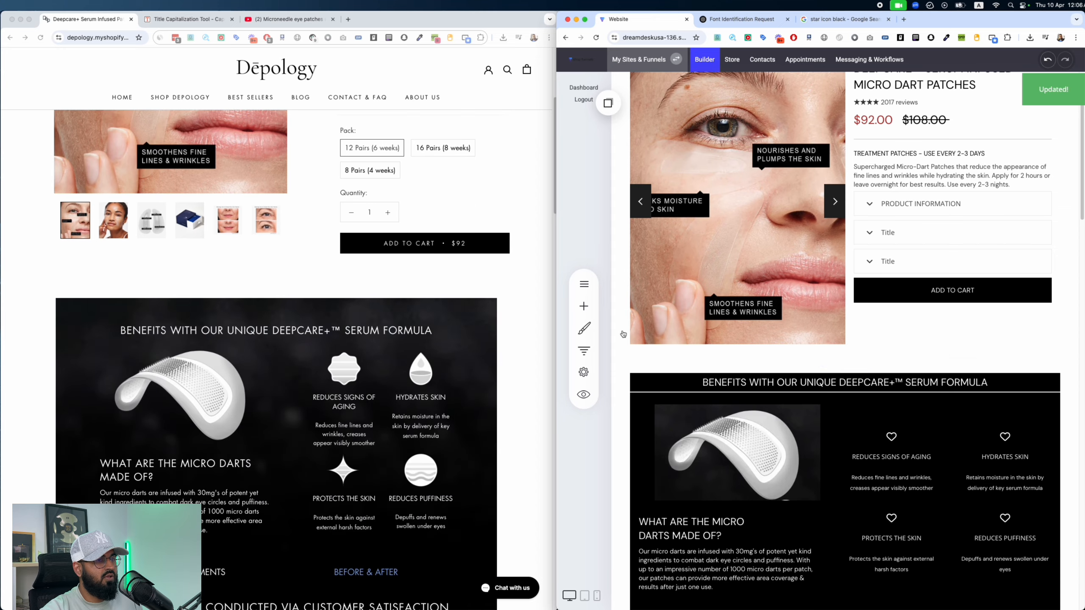
{"action": "scroll", "coordinate": [683, 329], "scroll_direction": "down", "scroll_amount": 4}
{"action": "scroll", "coordinate": [366, 306], "scroll_direction": "down", "scroll_amount": 5}
{"action": "scroll", "coordinate": [683, 329], "scroll_direction": "down", "scroll_amount": 3}
{"action": "scroll", "coordinate": [384, 305], "scroll_direction": "down", "scroll_amount": 3}
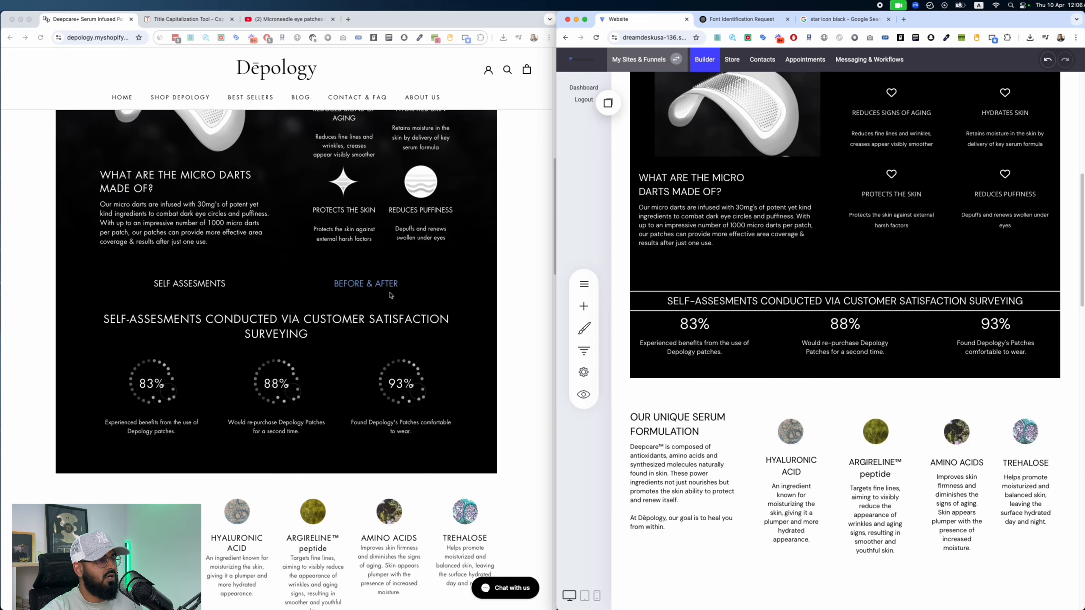
{"action": "scroll", "coordinate": [666, 324], "scroll_direction": "down", "scroll_amount": 3}
{"action": "scroll", "coordinate": [368, 320], "scroll_direction": "down", "scroll_amount": 5}
{"action": "scroll", "coordinate": [774, 356], "scroll_direction": "down", "scroll_amount": 6}
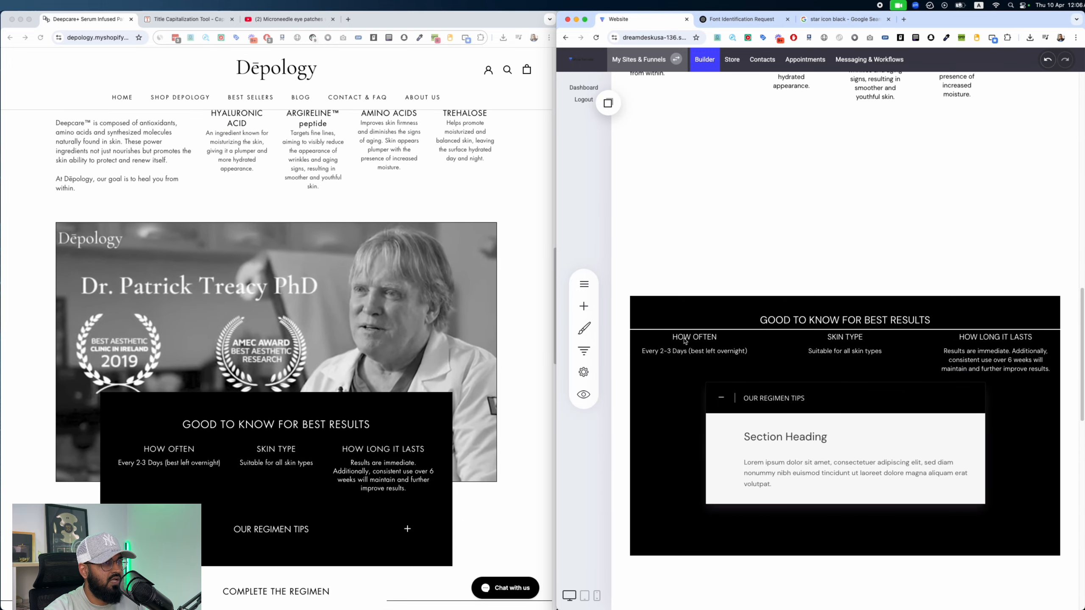
Step: Preview the rebuilt page and review each section beside the original Dēpology page, from the product header down to the testimonials
{"action": "left_click", "coordinate": [584, 394]}
{"action": "scroll", "coordinate": [309, 187], "scroll_direction": "up", "scroll_amount": 10}
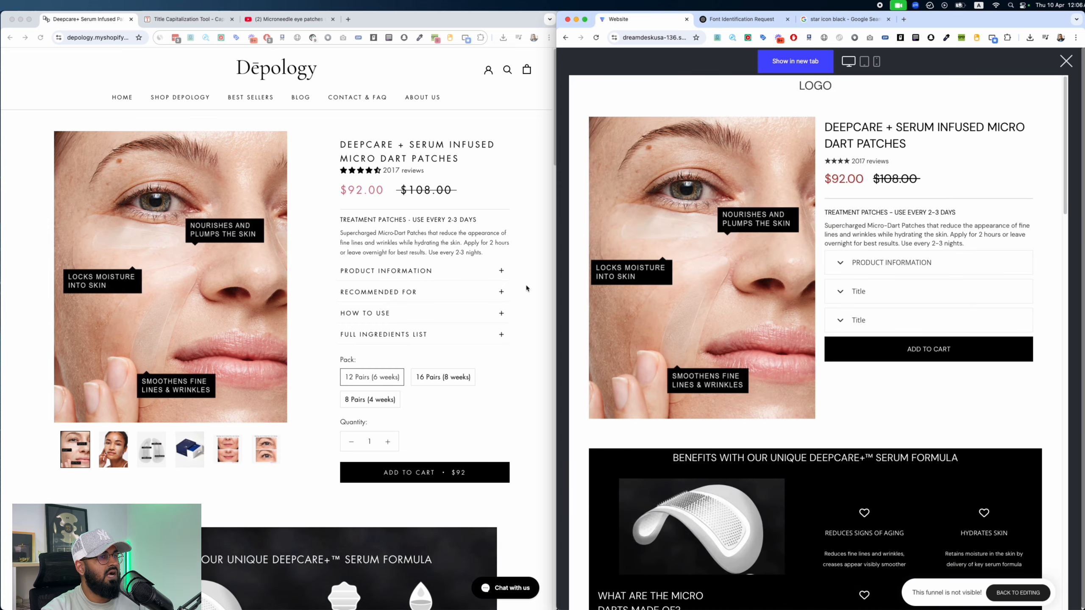
{"action": "scroll", "coordinate": [527, 288], "scroll_direction": "down", "scroll_amount": 5}
{"action": "scroll", "coordinate": [949, 264], "scroll_direction": "down", "scroll_amount": 3}
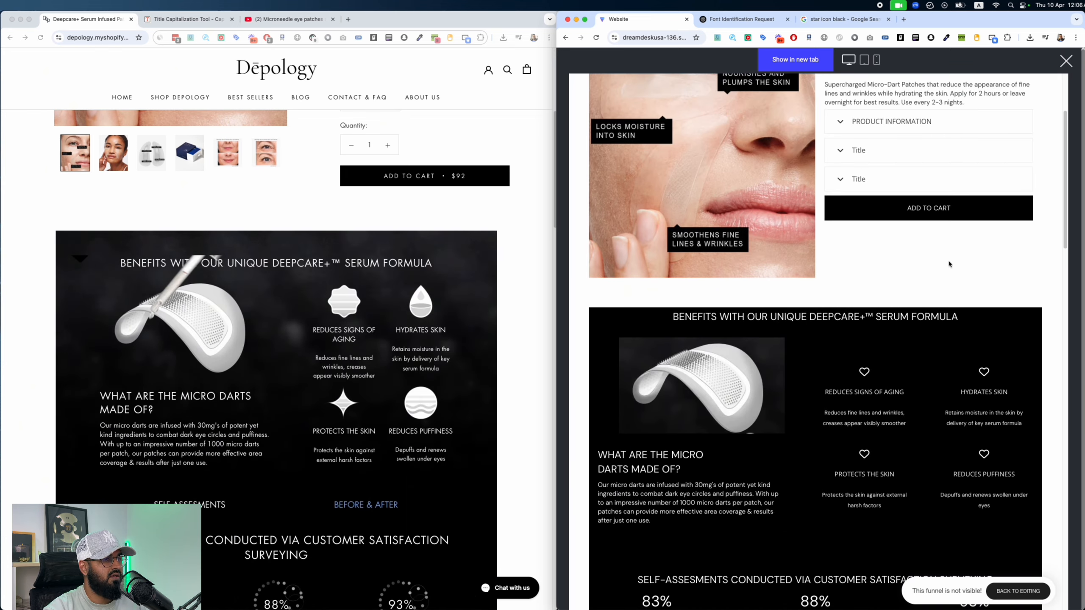
{"action": "scroll", "coordinate": [949, 264], "scroll_direction": "down", "scroll_amount": 5}
{"action": "scroll", "coordinate": [443, 284], "scroll_direction": "down", "scroll_amount": 4}
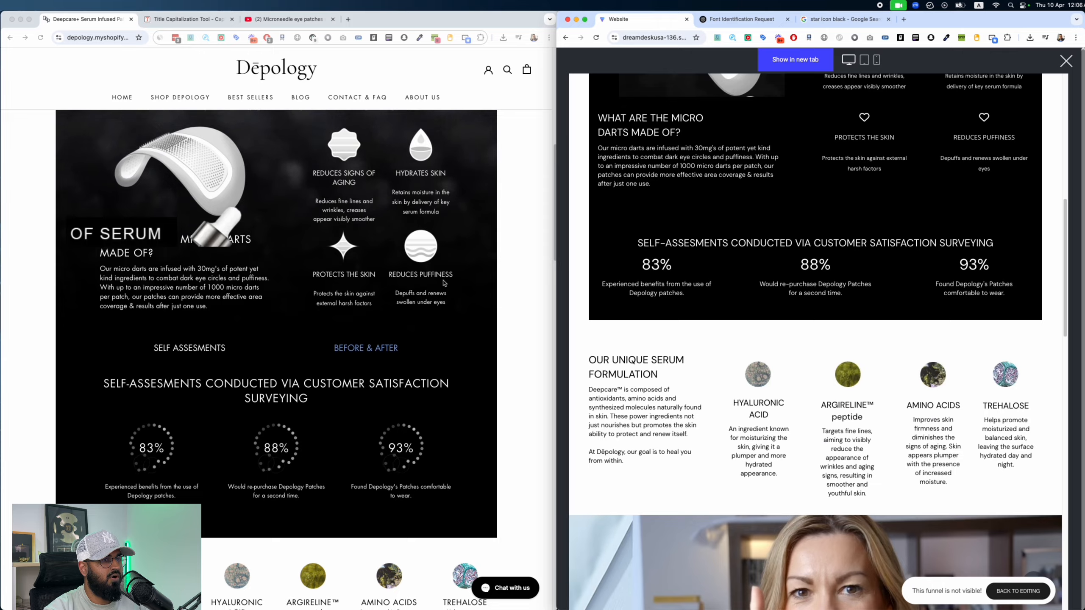
{"action": "scroll", "coordinate": [443, 284], "scroll_direction": "down", "scroll_amount": 8}
{"action": "scroll", "coordinate": [948, 263], "scroll_direction": "down", "scroll_amount": 5}
{"action": "scroll", "coordinate": [347, 256], "scroll_direction": "down", "scroll_amount": 4}
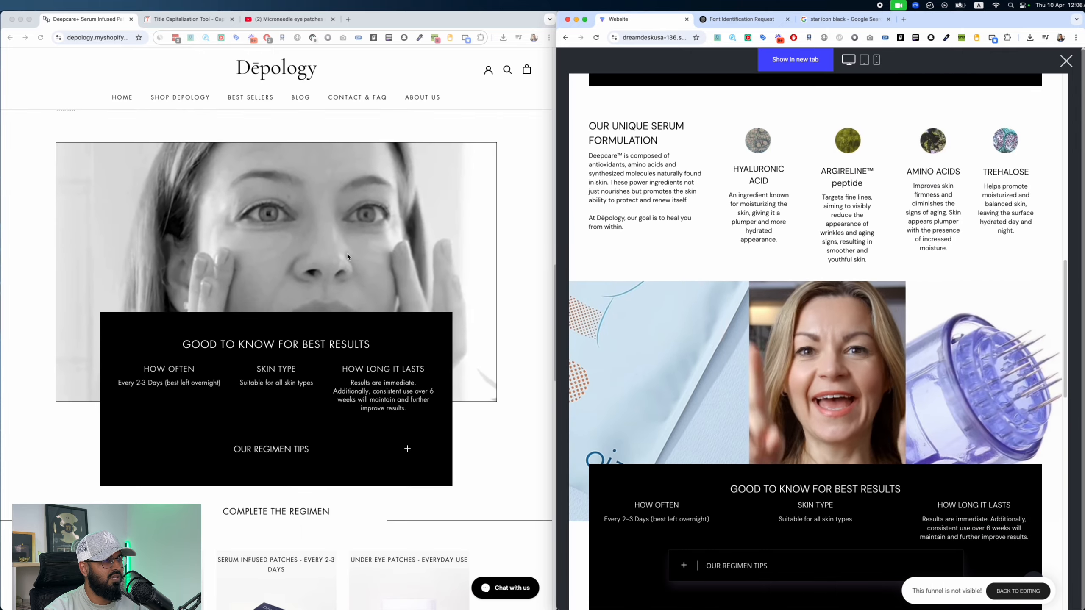
{"action": "scroll", "coordinate": [795, 299], "scroll_direction": "down", "scroll_amount": 4}
{"action": "scroll", "coordinate": [513, 303], "scroll_direction": "down", "scroll_amount": 5}
{"action": "scroll", "coordinate": [805, 331], "scroll_direction": "down", "scroll_amount": 4}
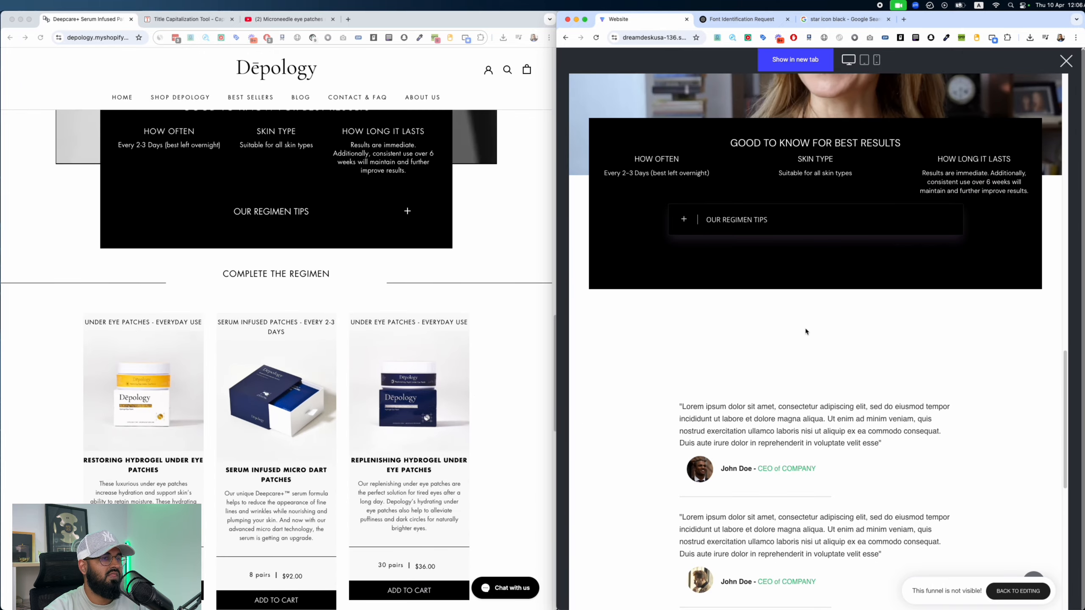
Step: Review the previewed testimonials down to the page's end, then close the preview and go to the last testimonials block in the editor
{"action": "scroll", "coordinate": [806, 332], "scroll_direction": "down", "scroll_amount": 5}
{"action": "scroll", "coordinate": [336, 291], "scroll_direction": "down", "scroll_amount": 15}
{"action": "scroll", "coordinate": [774, 329], "scroll_direction": "down", "scroll_amount": 2}
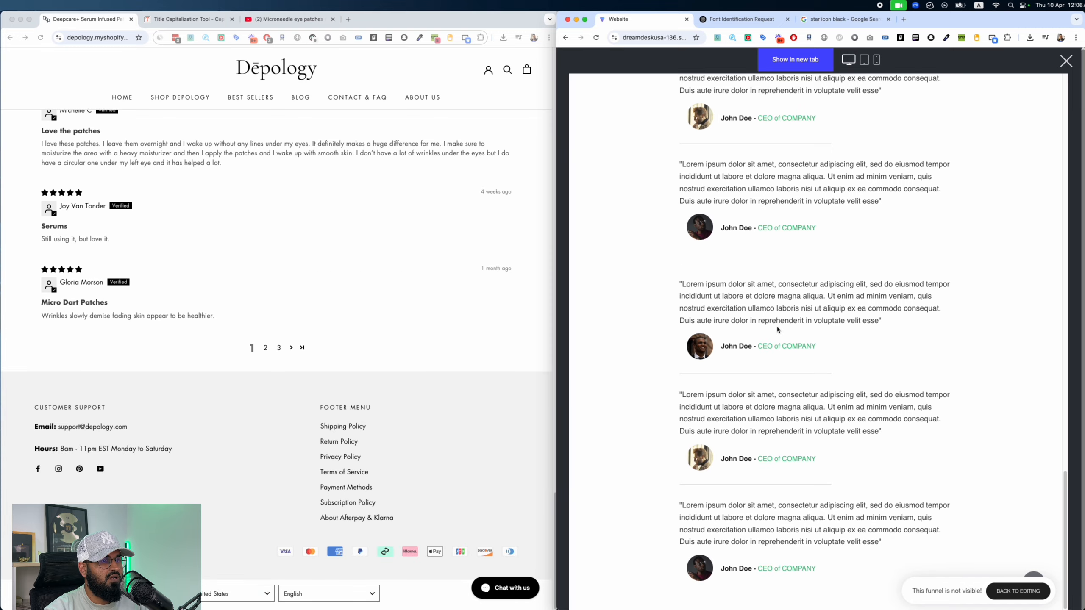
{"action": "scroll", "coordinate": [776, 328], "scroll_direction": "up", "scroll_amount": 20}
{"action": "scroll", "coordinate": [308, 213], "scroll_direction": "up", "scroll_amount": 20}
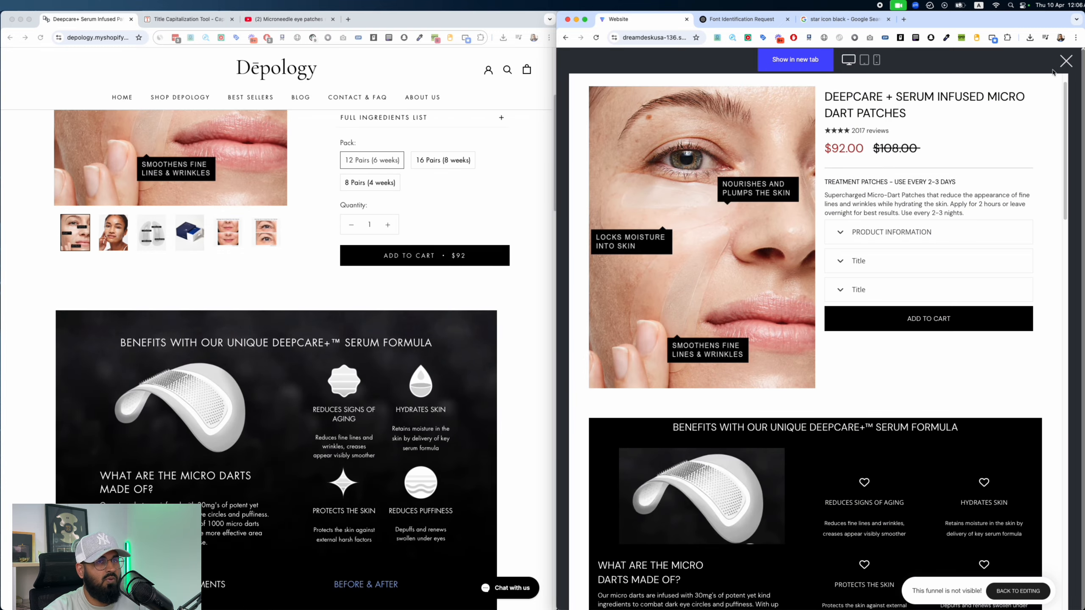
{"action": "left_click", "coordinate": [1066, 61]}
{"action": "scroll", "coordinate": [868, 182], "scroll_direction": "up", "scroll_amount": 10}
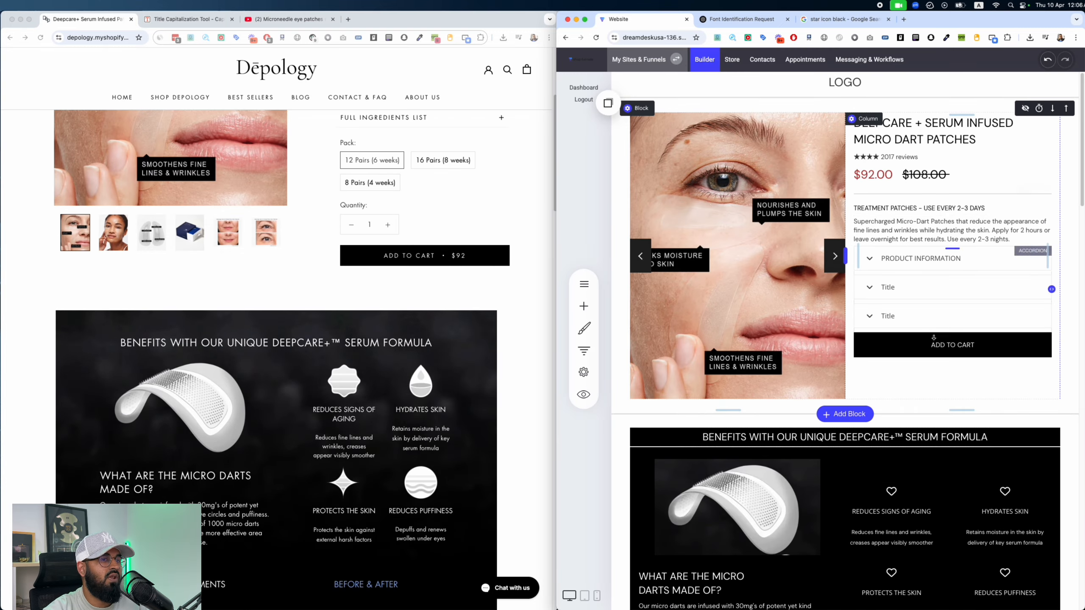
{"action": "scroll", "coordinate": [713, 351], "scroll_direction": "down", "scroll_amount": 15}
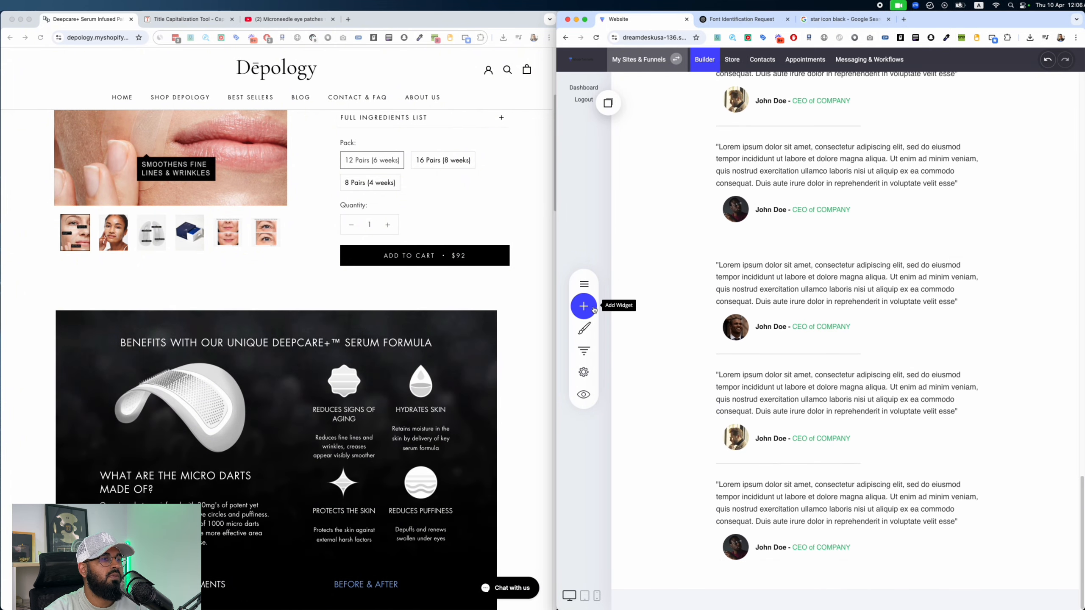
Step: Open the KidSafe Phone™ funnel and copy its closing blocks, including the CheatSheet banner and the ShopFunnels disclaimer
{"action": "left_click", "coordinate": [638, 60]}
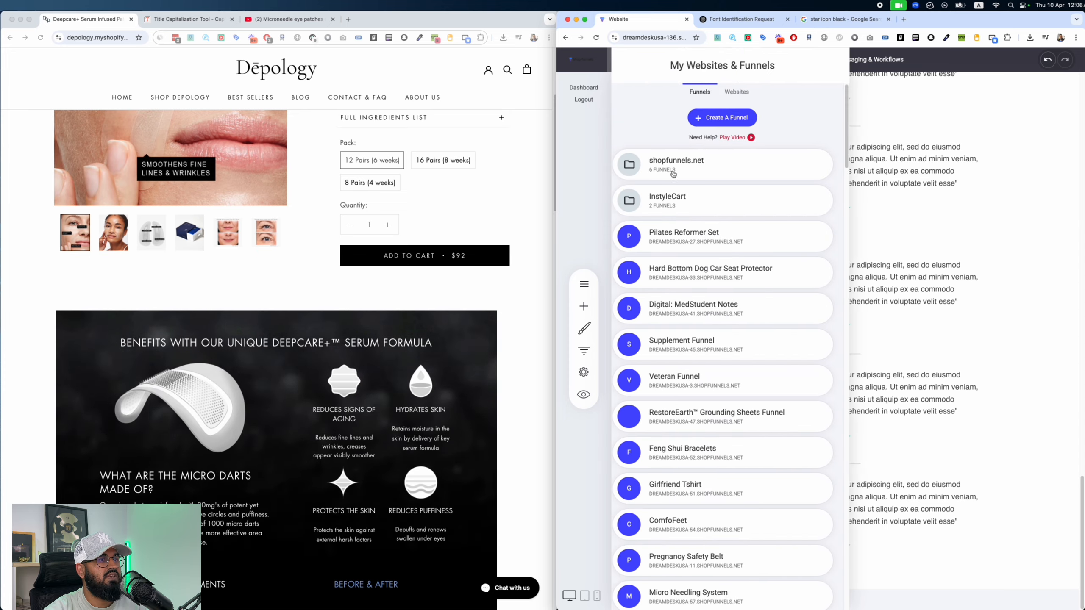
{"action": "scroll", "coordinate": [717, 385], "scroll_direction": "down", "scroll_amount": 15}
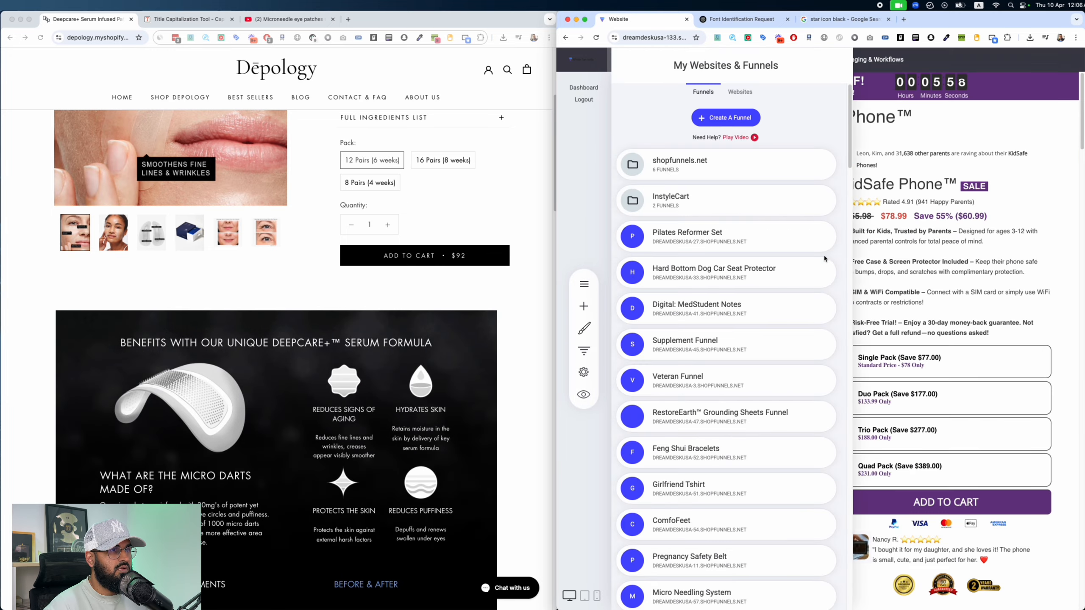
{"action": "scroll", "coordinate": [901, 230], "scroll_direction": "down", "scroll_amount": 20}
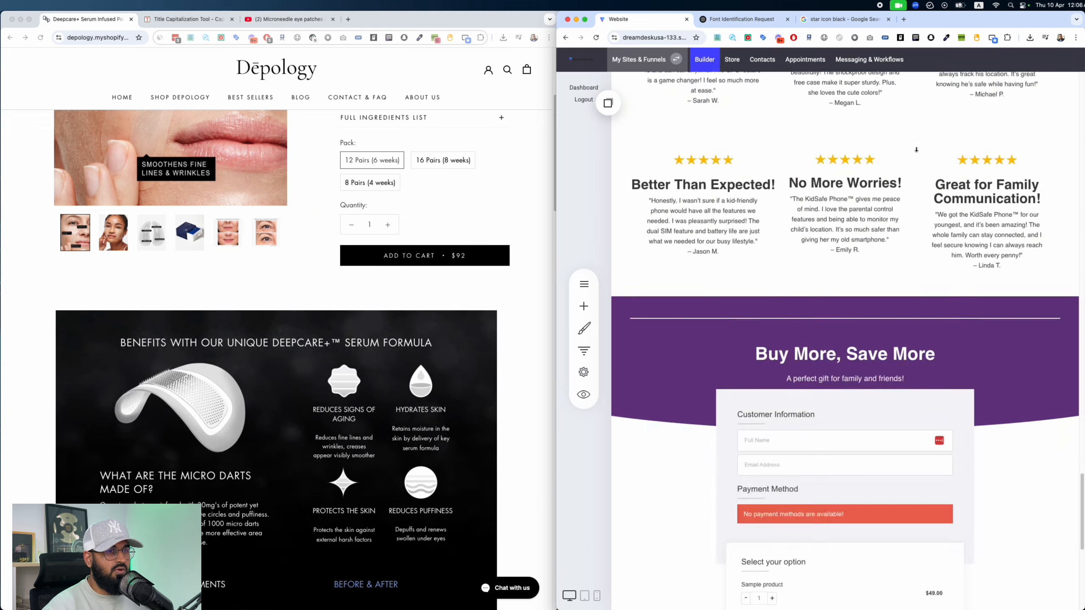
{"action": "scroll", "coordinate": [916, 150], "scroll_direction": "up", "scroll_amount": 5}
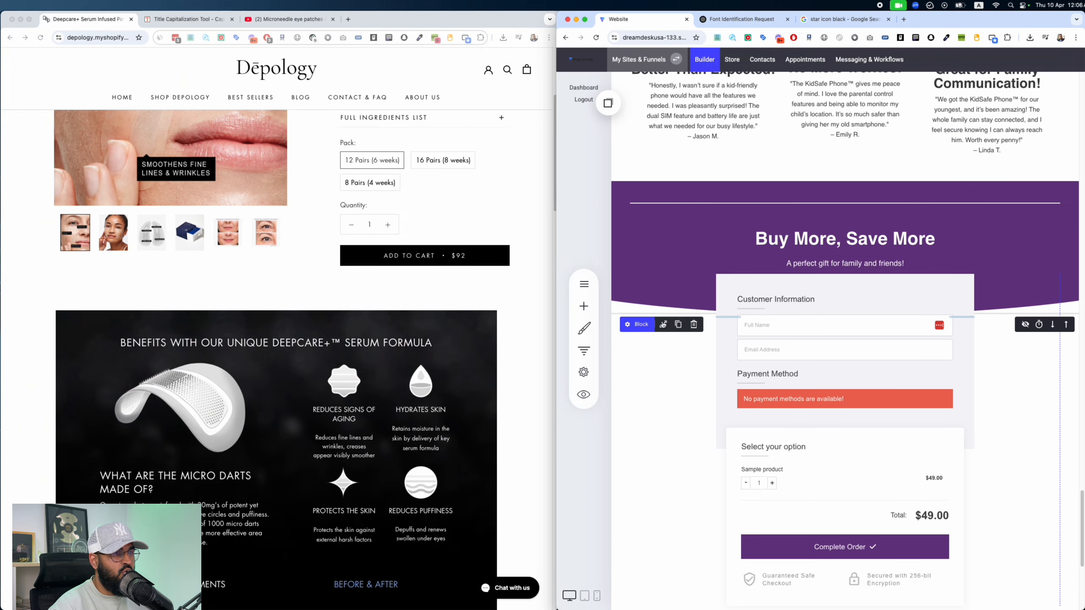
{"action": "scroll", "coordinate": [666, 257], "scroll_direction": "down", "scroll_amount": 5}
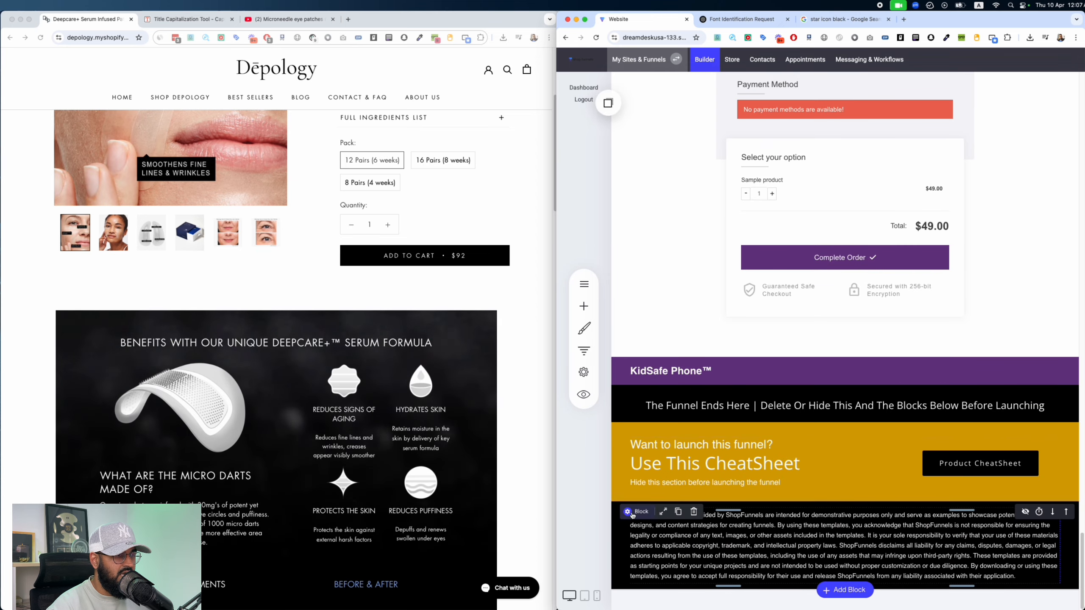
Step: Reopen the Depology funnel's landing page in the editor and go to the end of the testimonials
{"action": "left_click", "coordinate": [654, 60]}
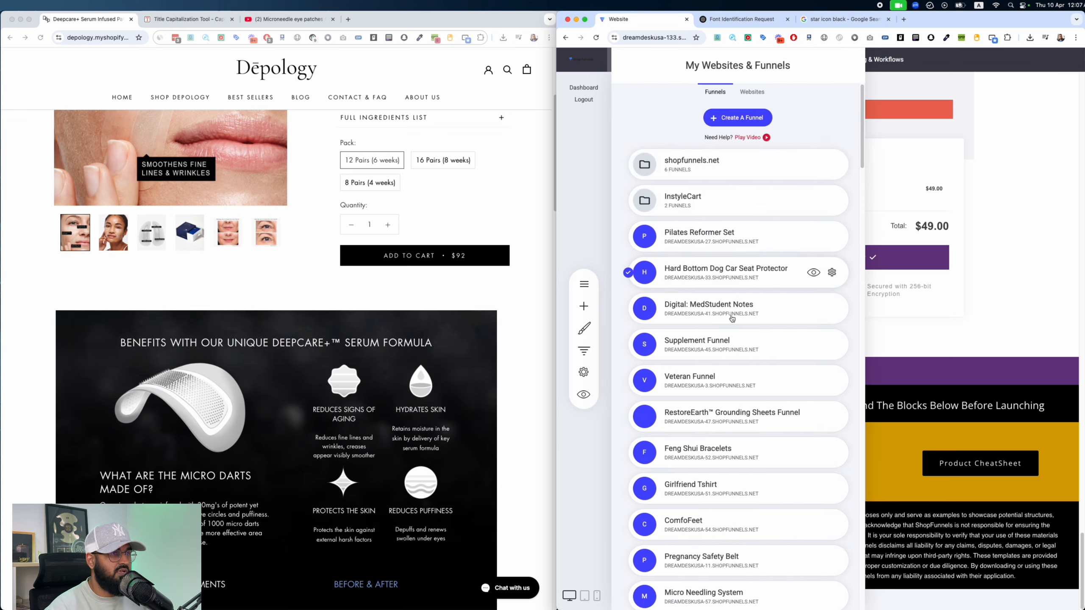
{"action": "scroll", "coordinate": [747, 385], "scroll_direction": "down", "scroll_amount": 20}
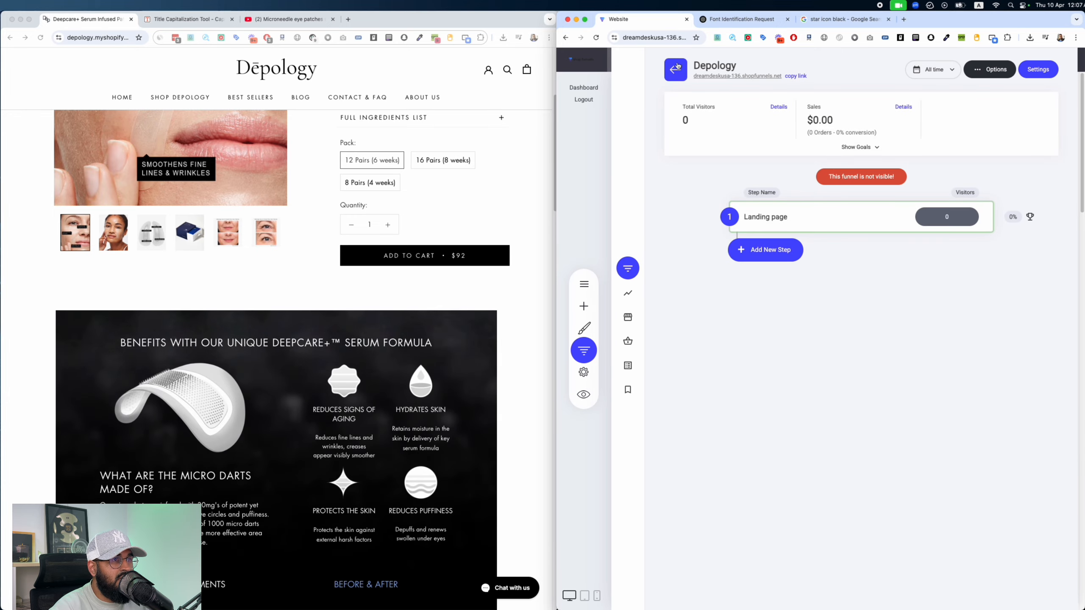
{"action": "left_click", "coordinate": [676, 68]}
{"action": "scroll", "coordinate": [910, 265], "scroll_direction": "down", "scroll_amount": 10}
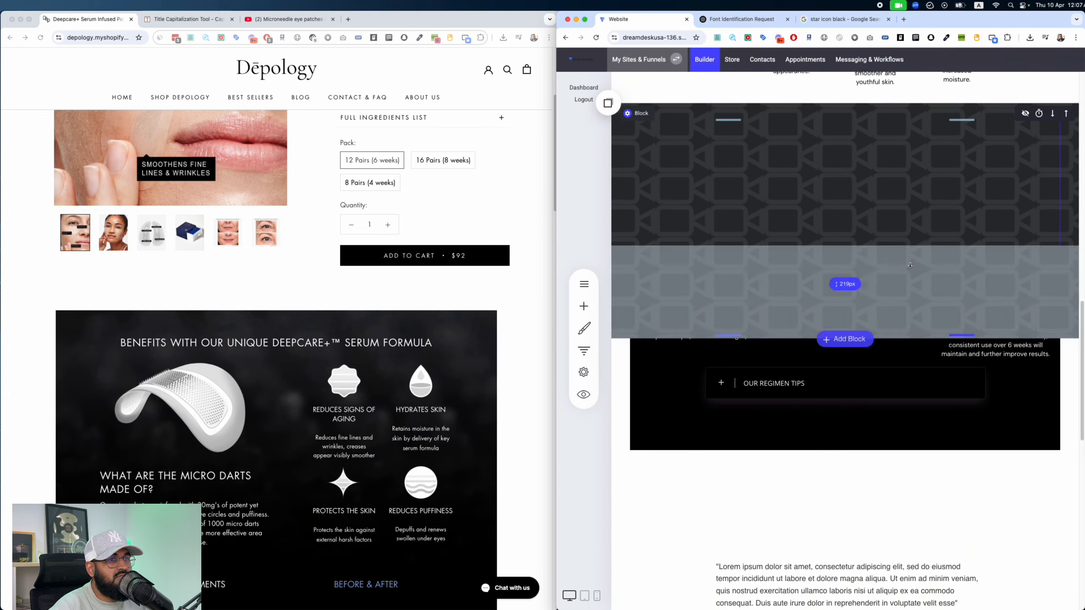
{"action": "scroll", "coordinate": [910, 265], "scroll_direction": "down", "scroll_amount": 12}
Step: Insert the copied disclaimer block below the testimonials, with the copied yellow CheatSheet banner directly above it
{"action": "left_click", "coordinate": [611, 106]}
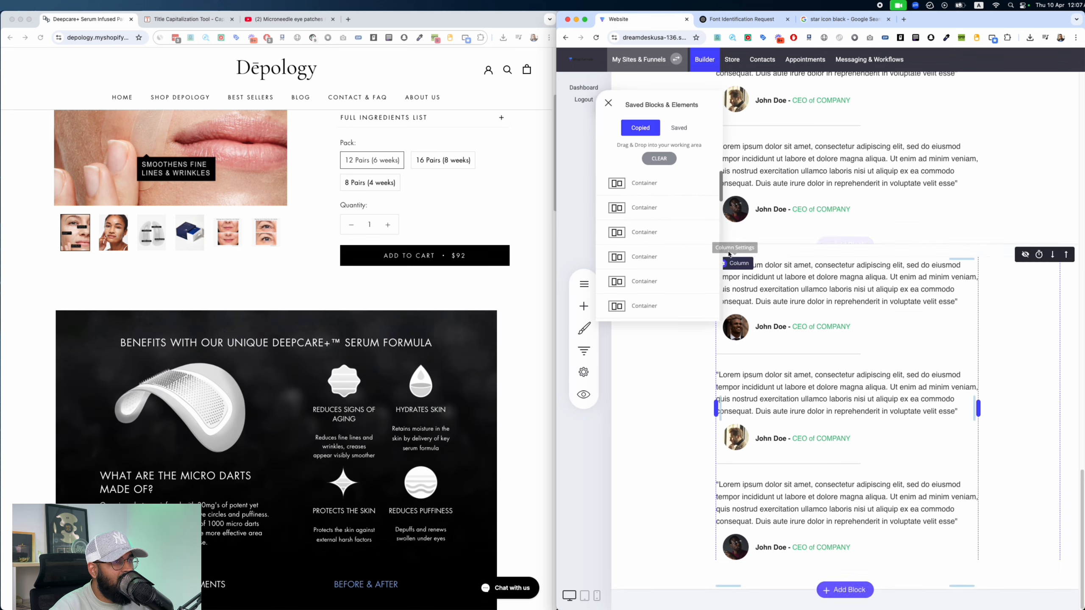
{"action": "left_click_drag", "start_coordinate": [708, 183], "coordinate": [961, 523]}
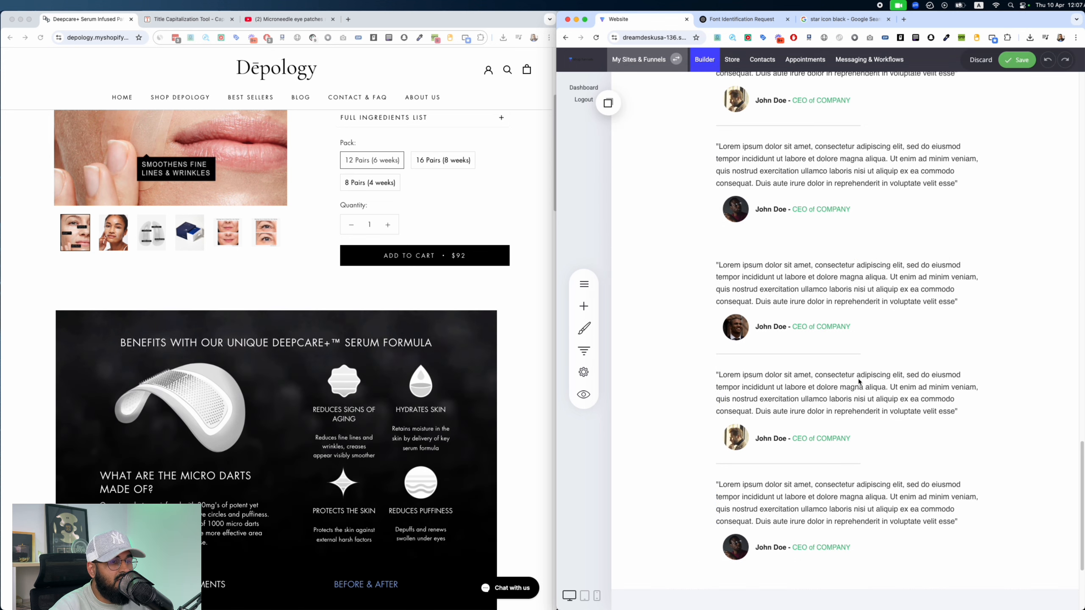
{"action": "scroll", "coordinate": [859, 381], "scroll_direction": "down", "scroll_amount": 5}
{"action": "left_click", "coordinate": [608, 103]}
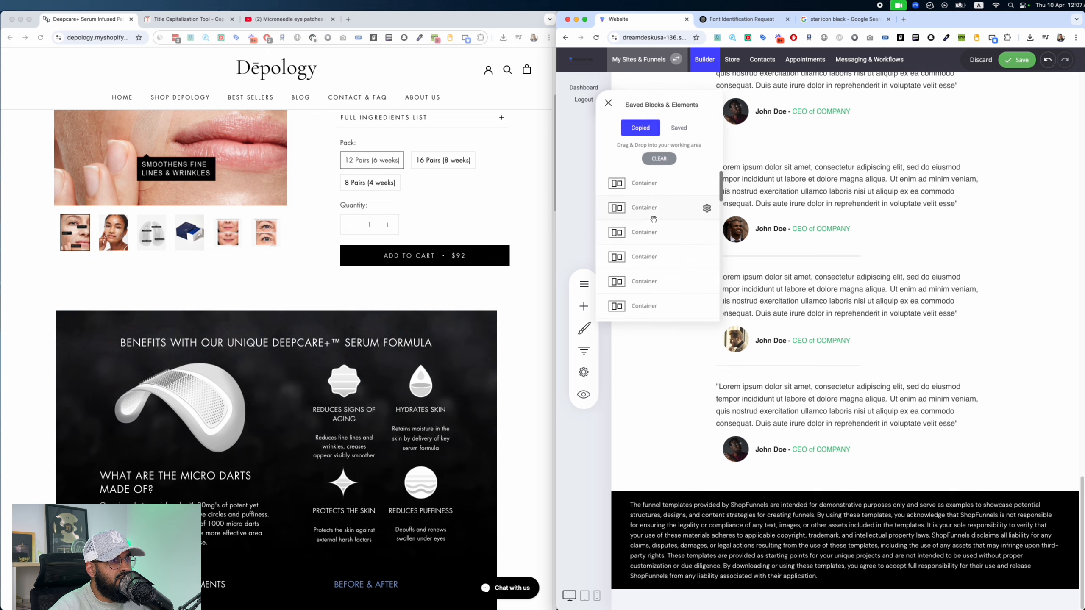
{"action": "left_click_drag", "start_coordinate": [653, 219], "coordinate": [830, 441]}
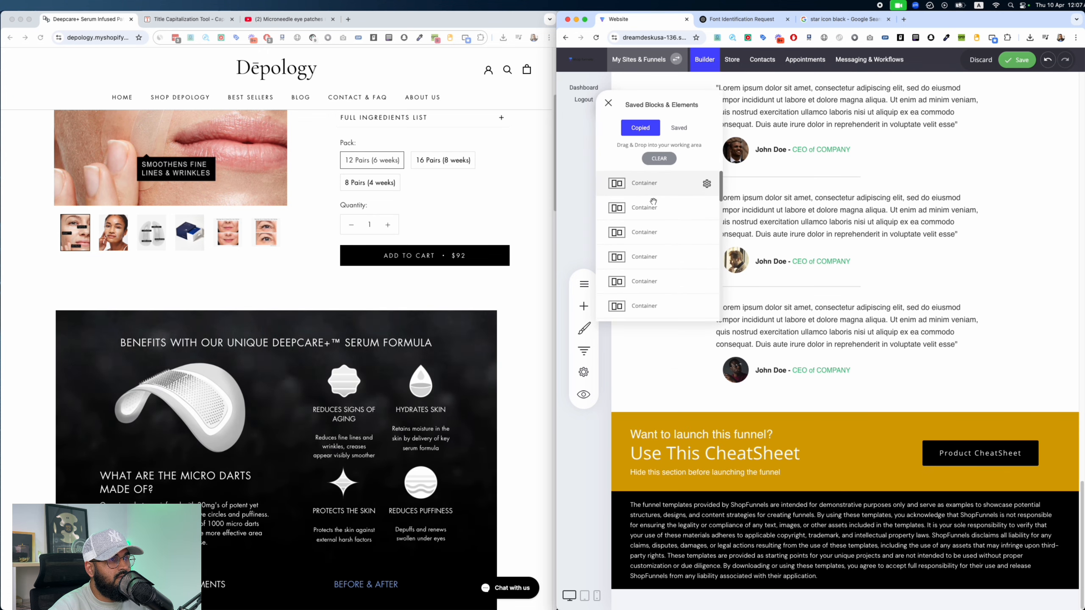
{"action": "left_click_drag", "start_coordinate": [704, 182], "coordinate": [869, 364]}
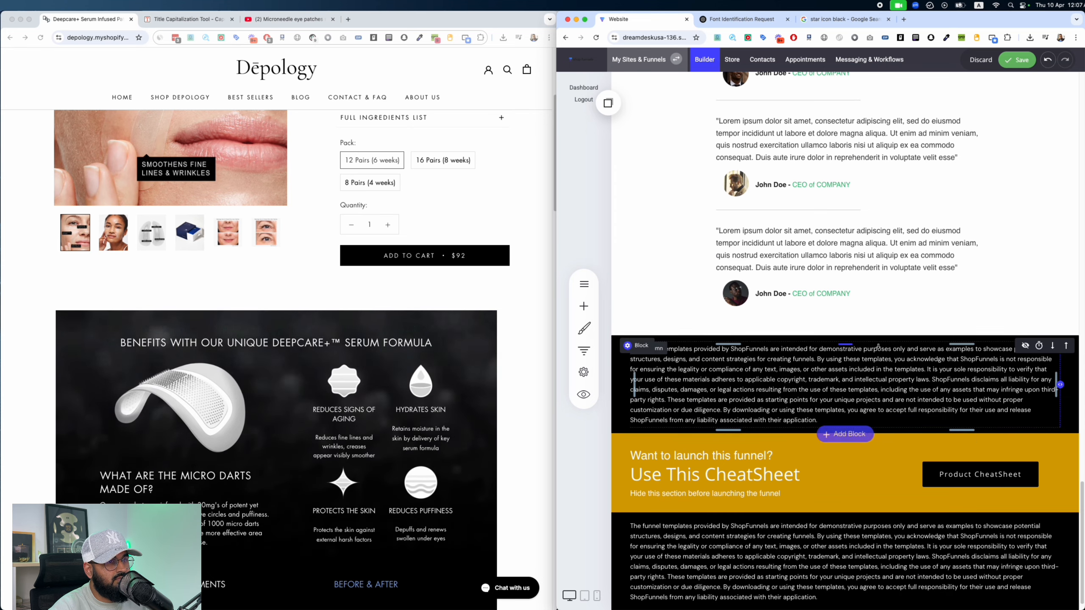
{"action": "scroll", "coordinate": [875, 347], "scroll_direction": "down", "scroll_amount": 1}
{"action": "left_click", "coordinate": [693, 326]}
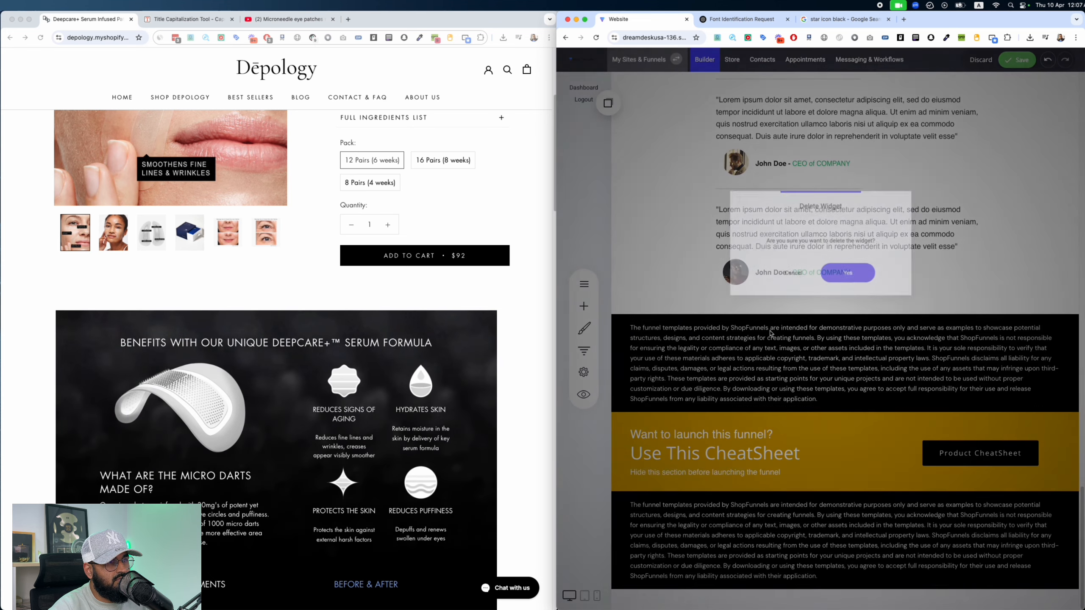
{"action": "left_click", "coordinate": [844, 274]}
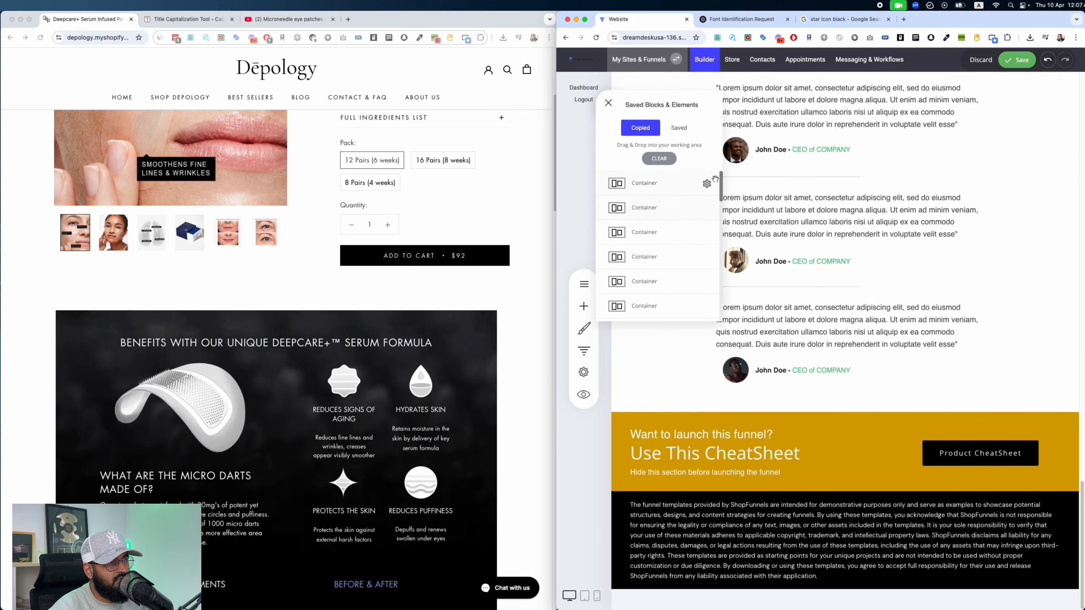
{"action": "left_click_drag", "start_coordinate": [656, 195], "coordinate": [882, 402]}
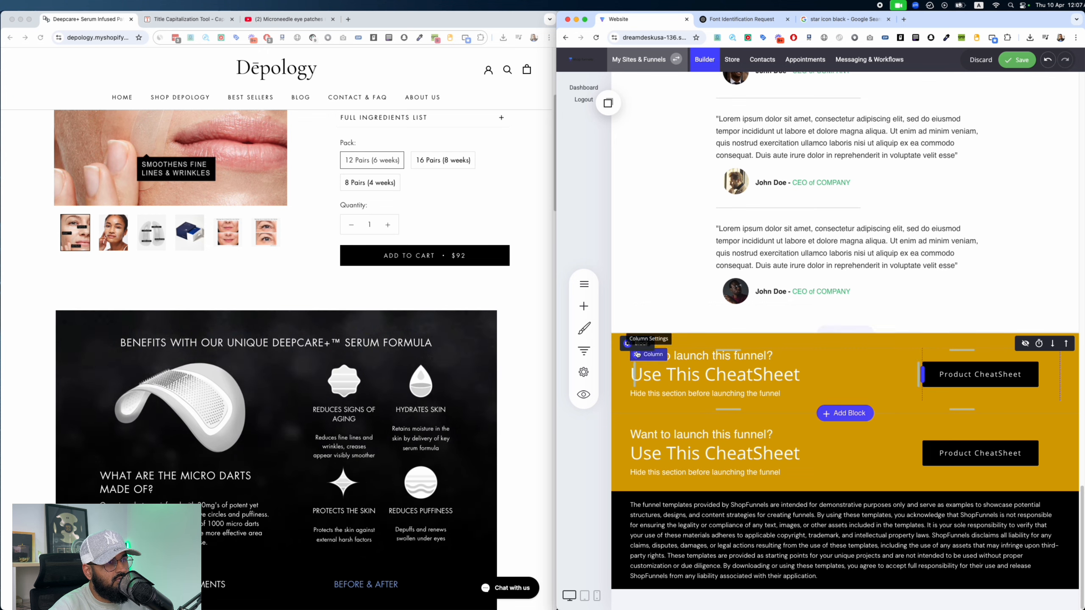
{"action": "mouse_move", "coordinate": [637, 343]}
{"action": "left_click", "coordinate": [692, 343]}
{"action": "left_click", "coordinate": [847, 274]}
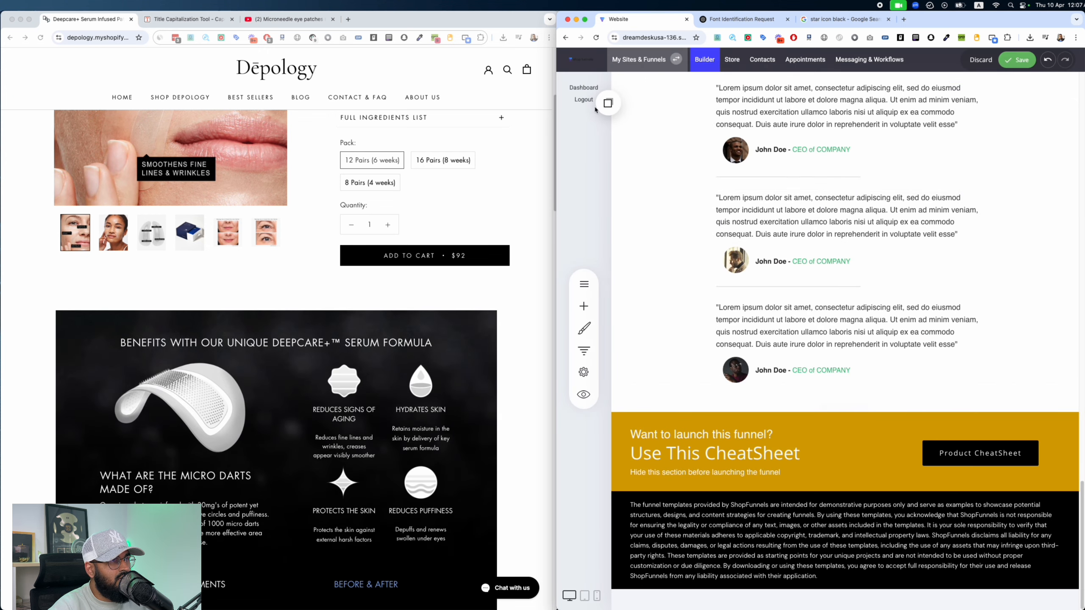
Step: Delete the used entry from the copied blocks and insert the next copied container between the testimonials and the CheatSheet banner
{"action": "left_click", "coordinate": [607, 103]}
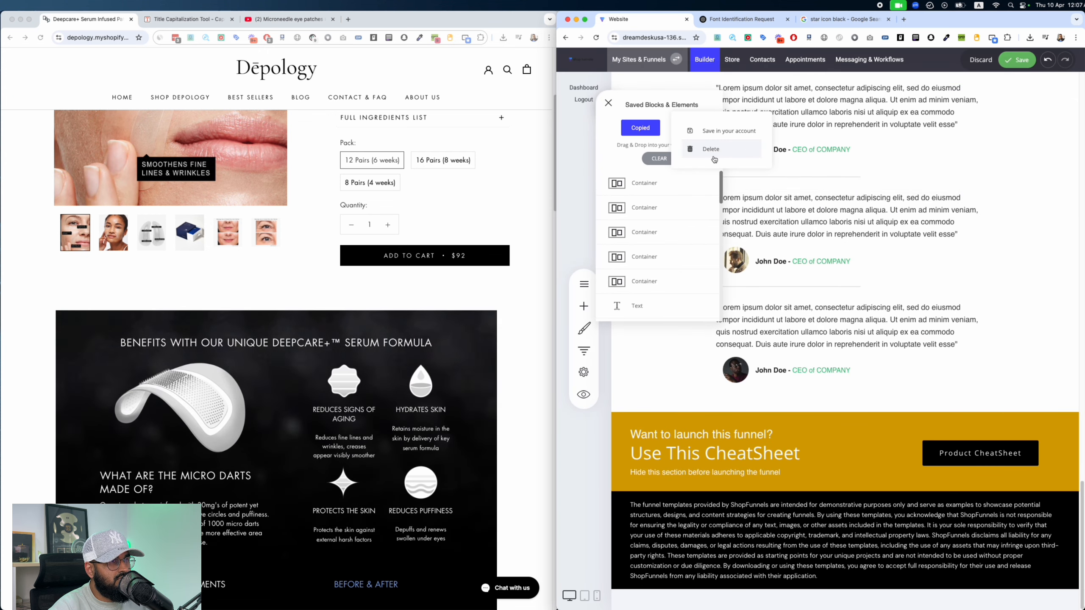
{"action": "left_click_drag", "start_coordinate": [645, 183], "coordinate": [867, 371]}
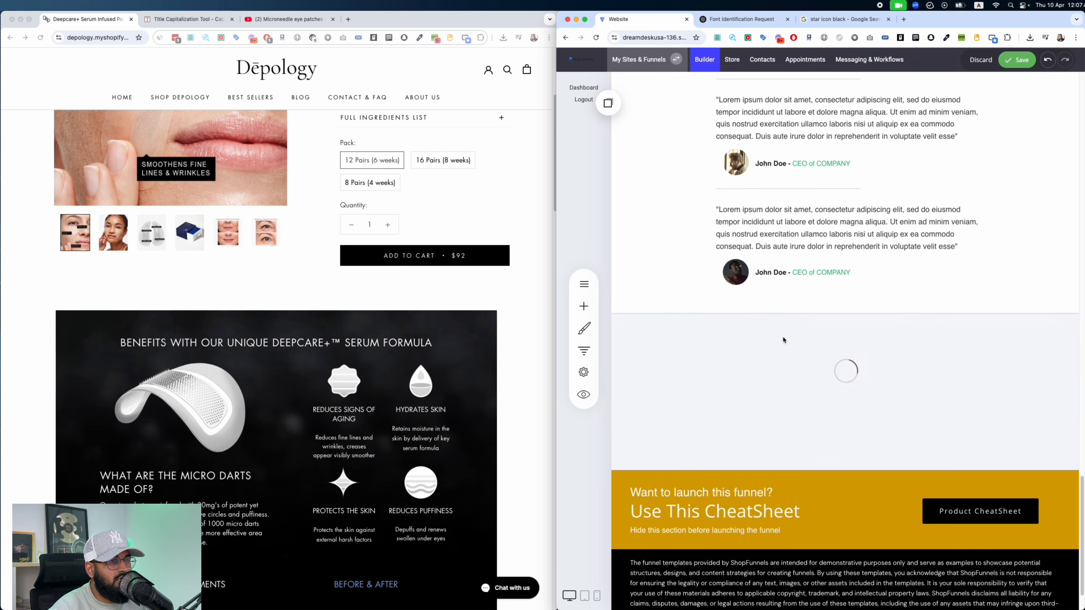
Step: Place the copied "KidSafe Phone™" footer container and the copied checkout container below the testimonials on the funnel page
{"action": "left_click", "coordinate": [614, 101]}
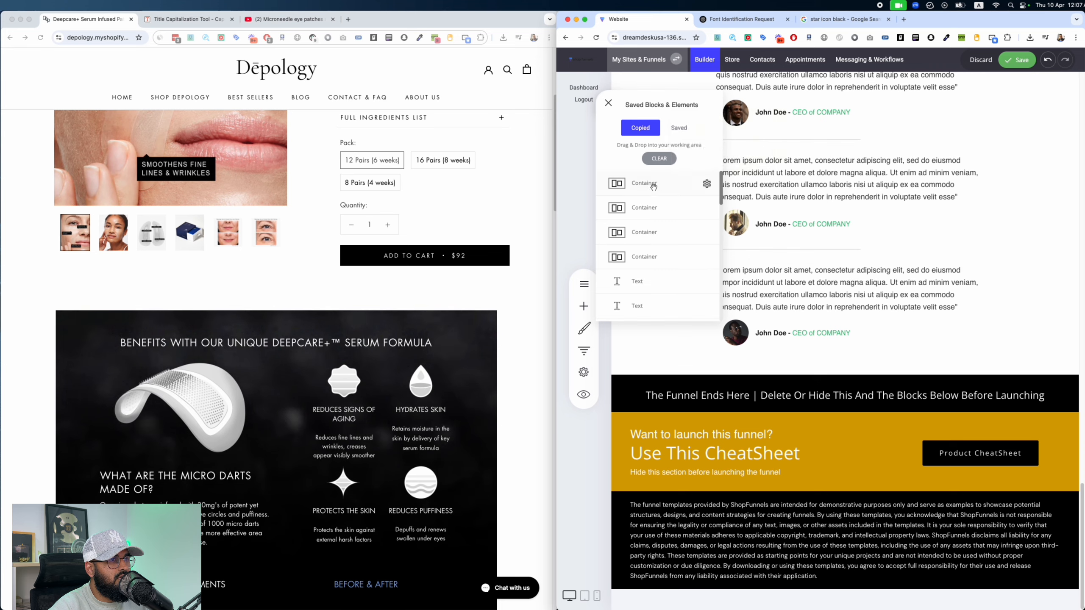
{"action": "left_click_drag", "start_coordinate": [653, 187], "coordinate": [790, 351]}
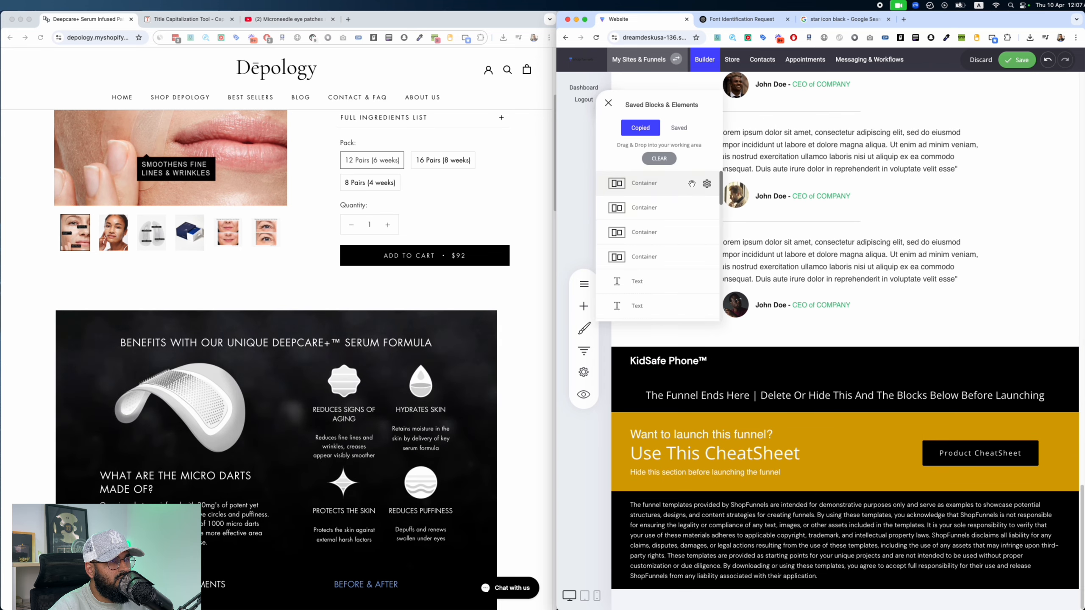
{"action": "left_click", "coordinate": [707, 184]}
{"action": "left_click_drag", "start_coordinate": [663, 186], "coordinate": [839, 315]}
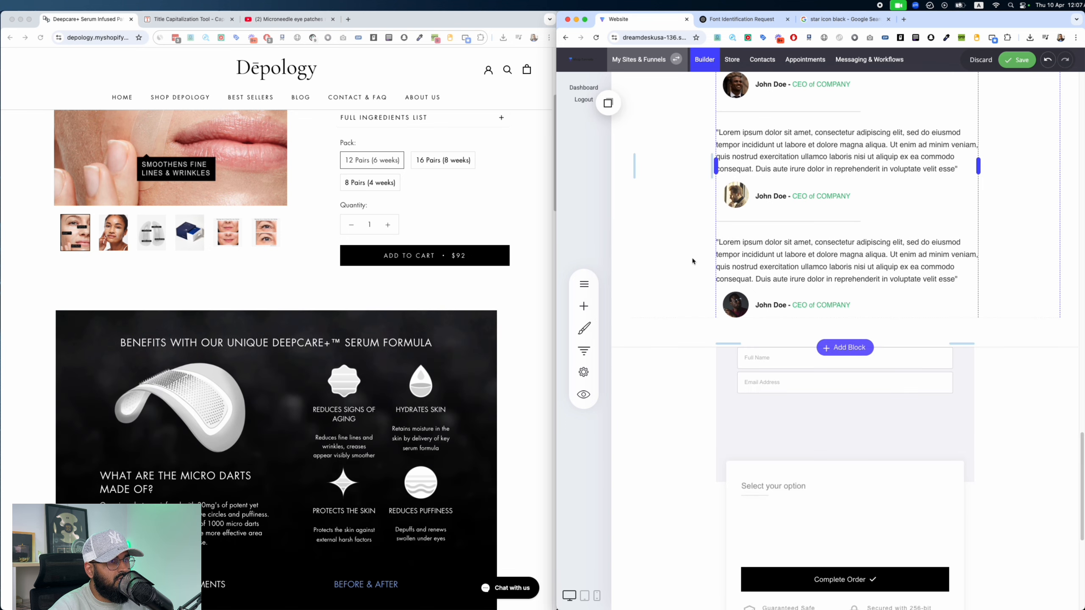
Step: Delete the already placed containers from the list of copied blocks and elements
{"action": "left_click", "coordinate": [608, 102]}
{"action": "left_click_drag", "start_coordinate": [655, 184], "coordinate": [681, 166]}
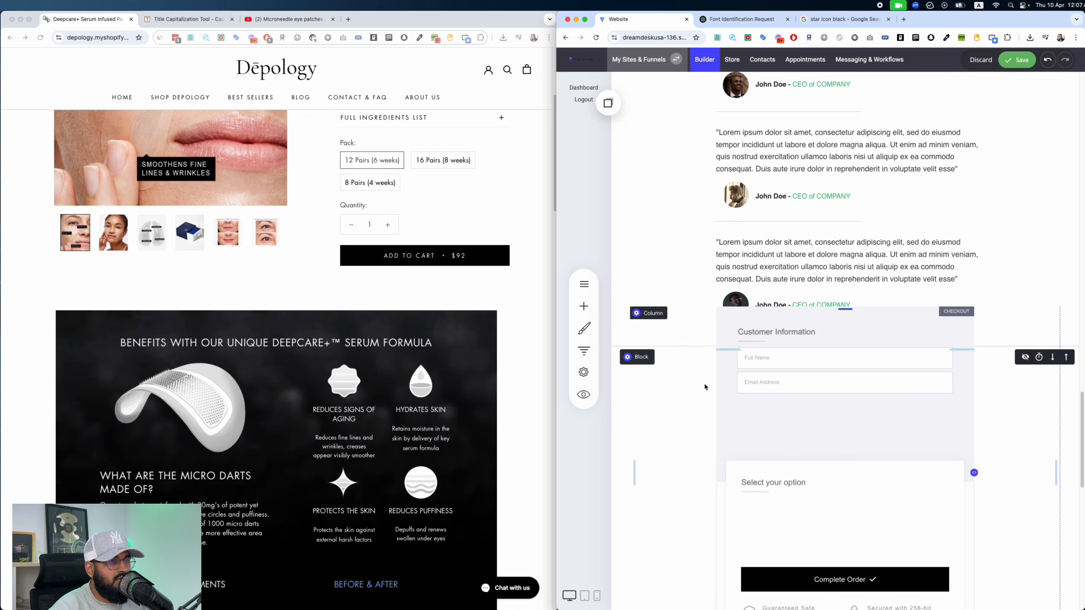
{"action": "left_click", "coordinate": [694, 356]}
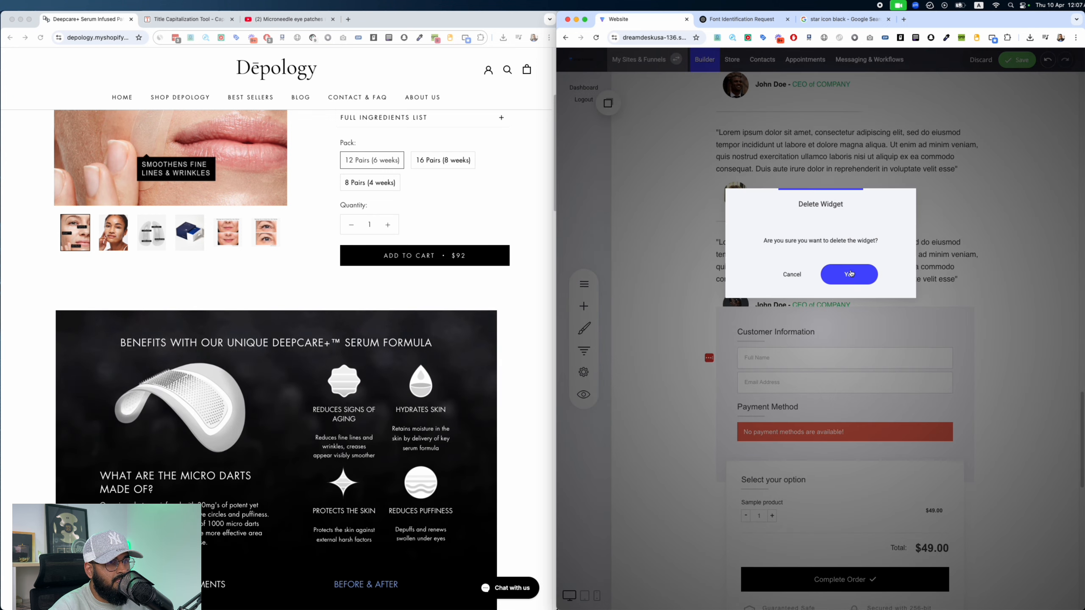
{"action": "left_click", "coordinate": [837, 274]}
{"action": "left_click", "coordinate": [608, 103]}
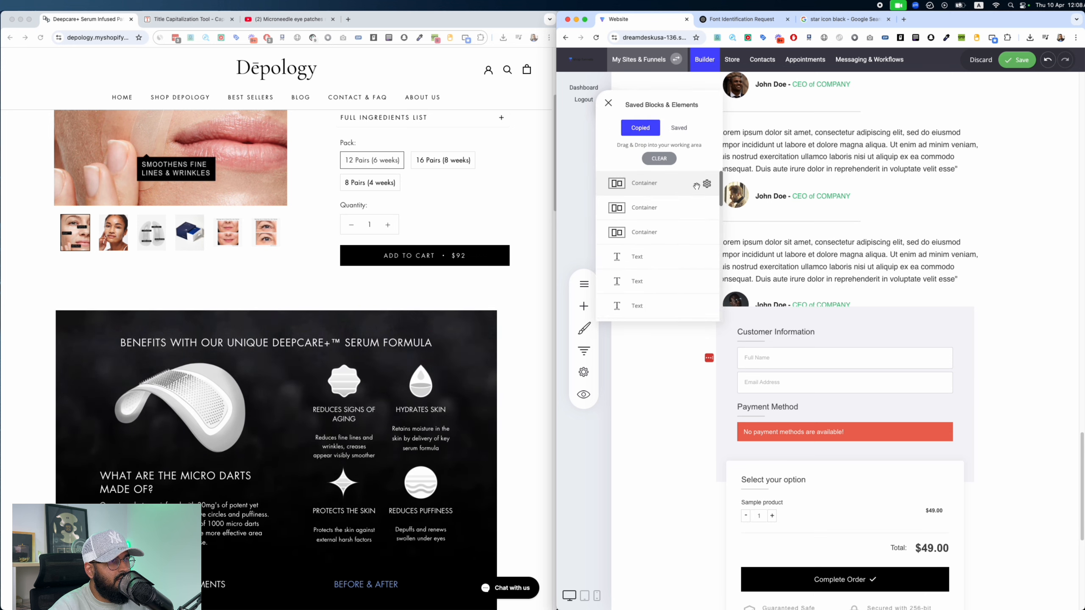
{"action": "left_click", "coordinate": [707, 184]}
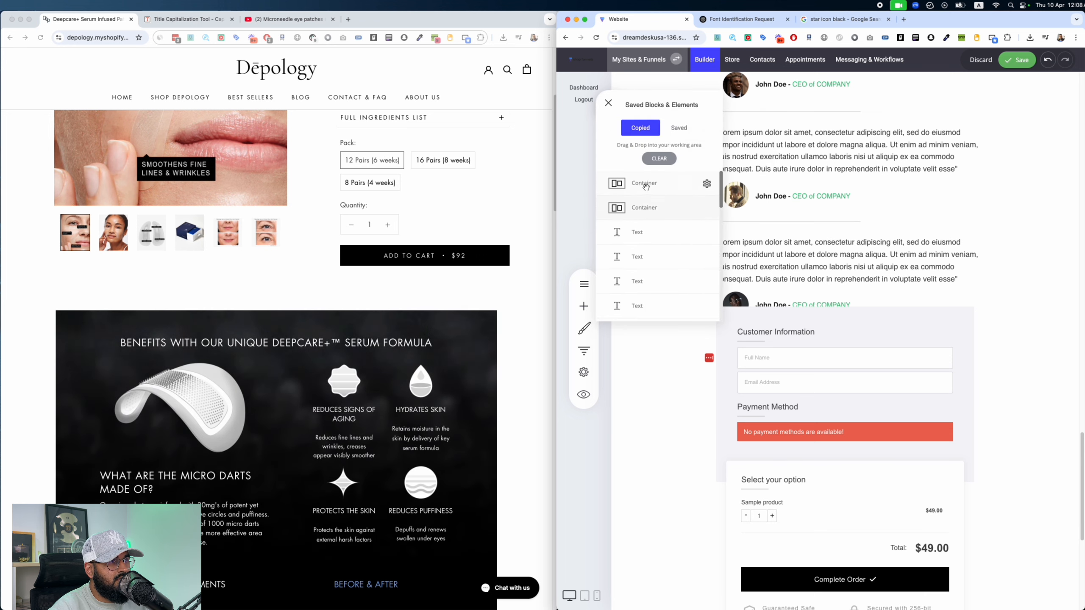
Step: Insert the copied "Buy More, Save More" container between the testimonials and the checkout, save the page, and review its full layout
{"action": "left_click_drag", "start_coordinate": [646, 186], "coordinate": [897, 316]}
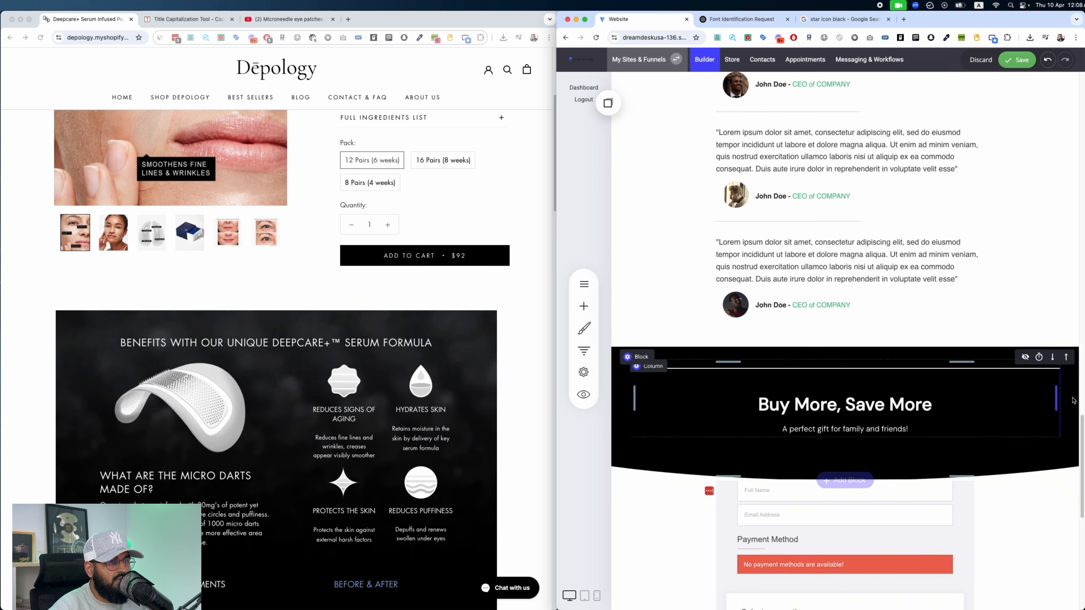
{"action": "scroll", "coordinate": [1073, 401], "scroll_direction": "down", "scroll_amount": 10}
{"action": "scroll", "coordinate": [846, 342], "scroll_direction": "up", "scroll_amount": 20}
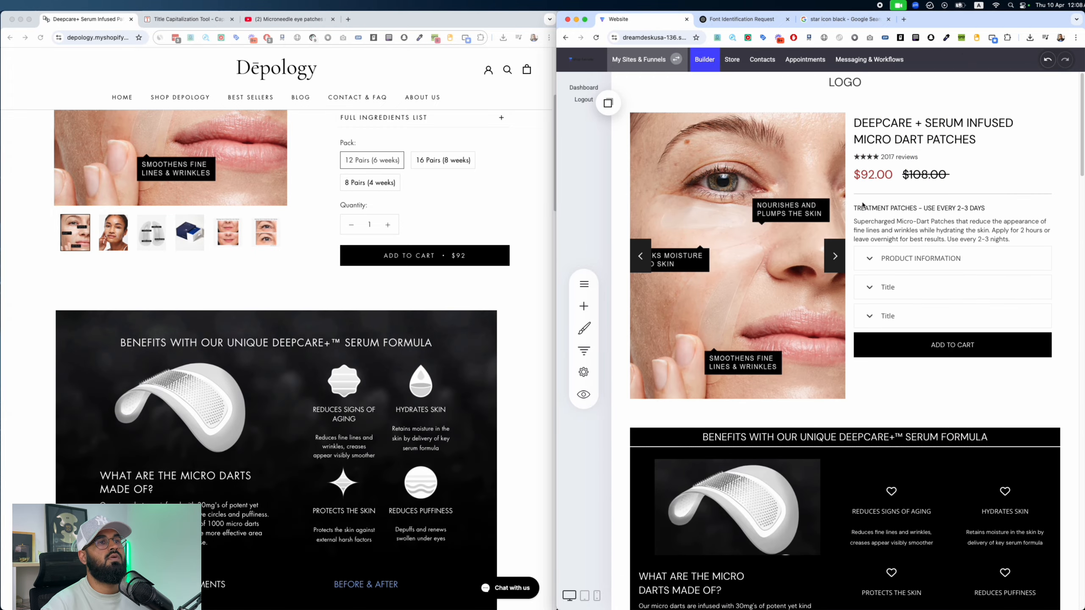
{"action": "scroll", "coordinate": [850, 427], "scroll_direction": "down", "scroll_amount": 20}
{"action": "scroll", "coordinate": [900, 465], "scroll_direction": "down", "scroll_amount": 5}
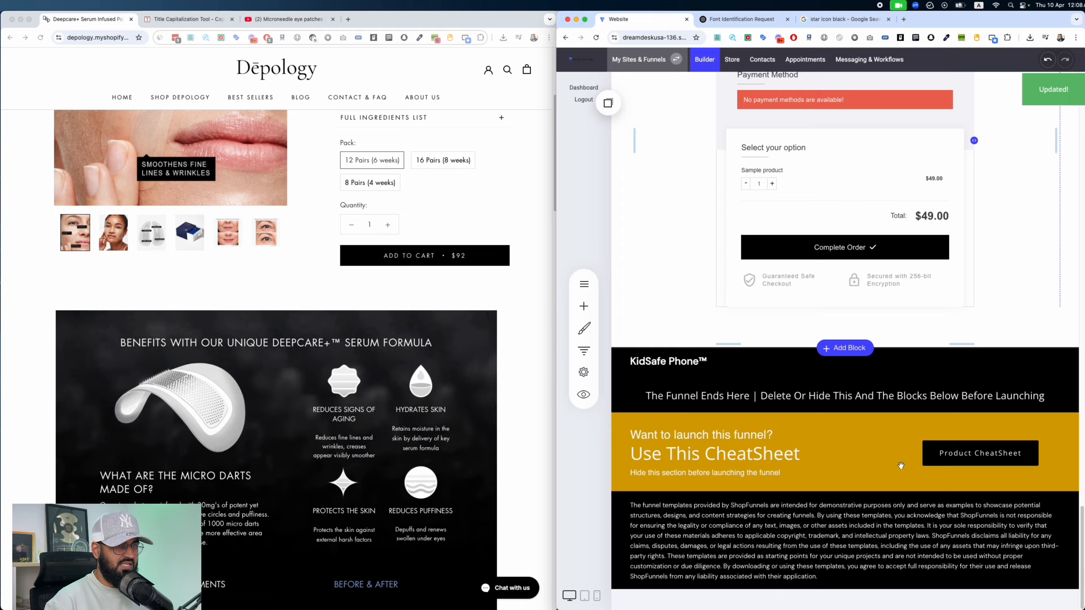
{"action": "scroll", "coordinate": [901, 464], "scroll_direction": "up", "scroll_amount": 20}
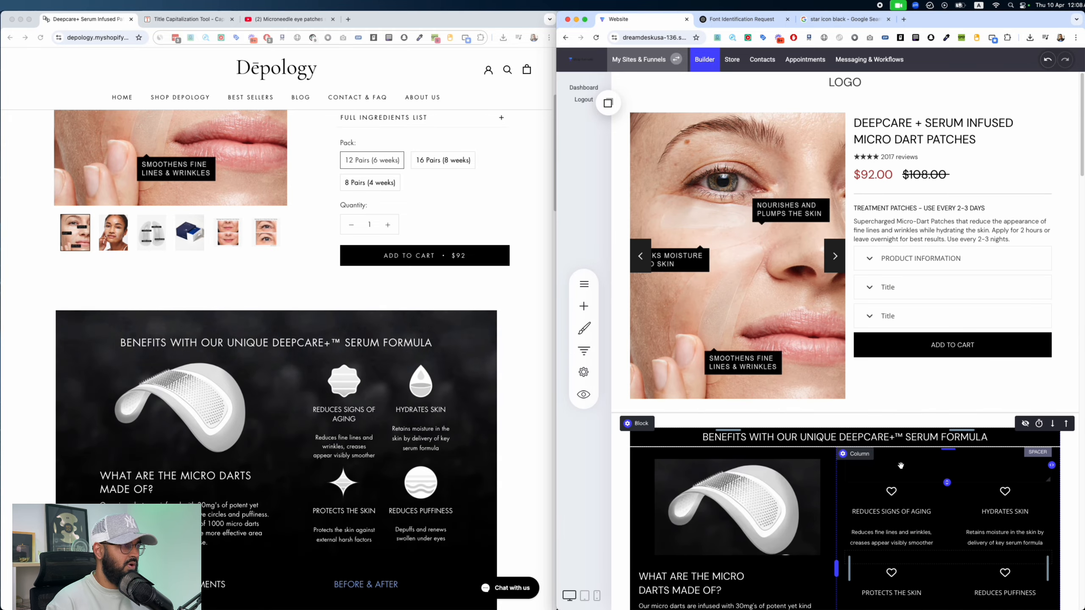
{"action": "scroll", "coordinate": [303, 242], "scroll_direction": "up", "scroll_amount": 5}
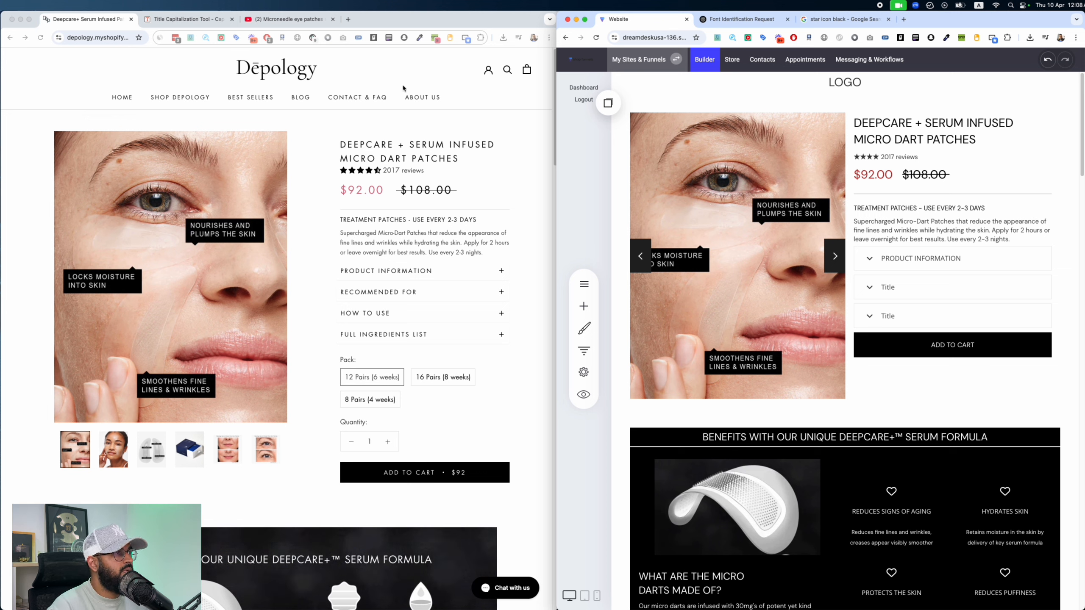
Step: Bring the ChatGPT conversation "Master Copywriting Request" beside the page builder and look over its earlier testimonials
{"action": "left_click", "coordinate": [400, 57]}
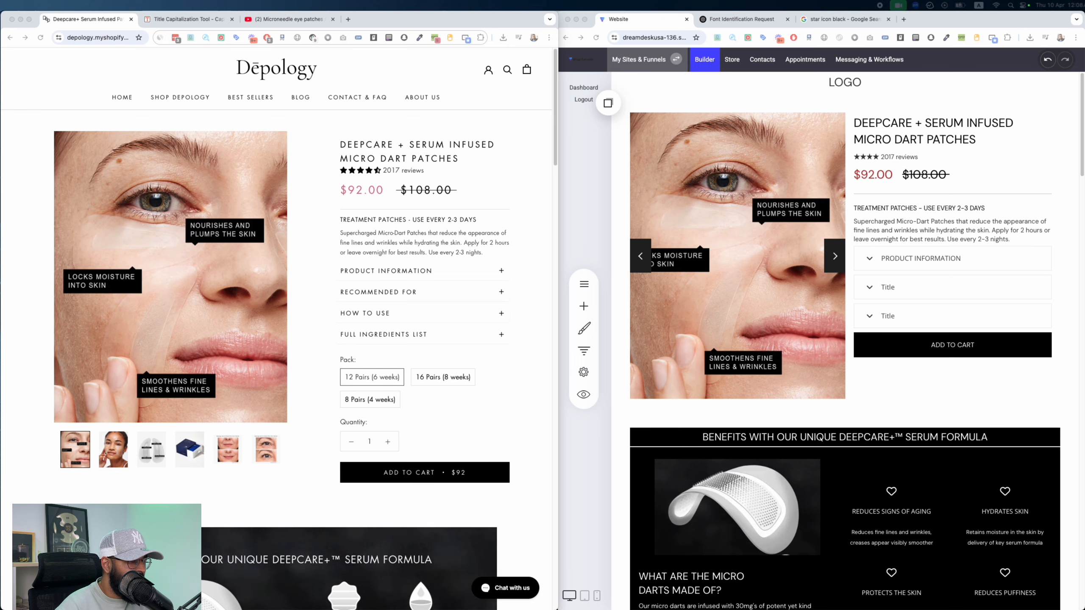
{"action": "left_click_drag", "start_coordinate": [368, 609], "coordinate": [501, 202]}
{"action": "left_click_drag", "start_coordinate": [316, 219], "coordinate": [376, 19]}
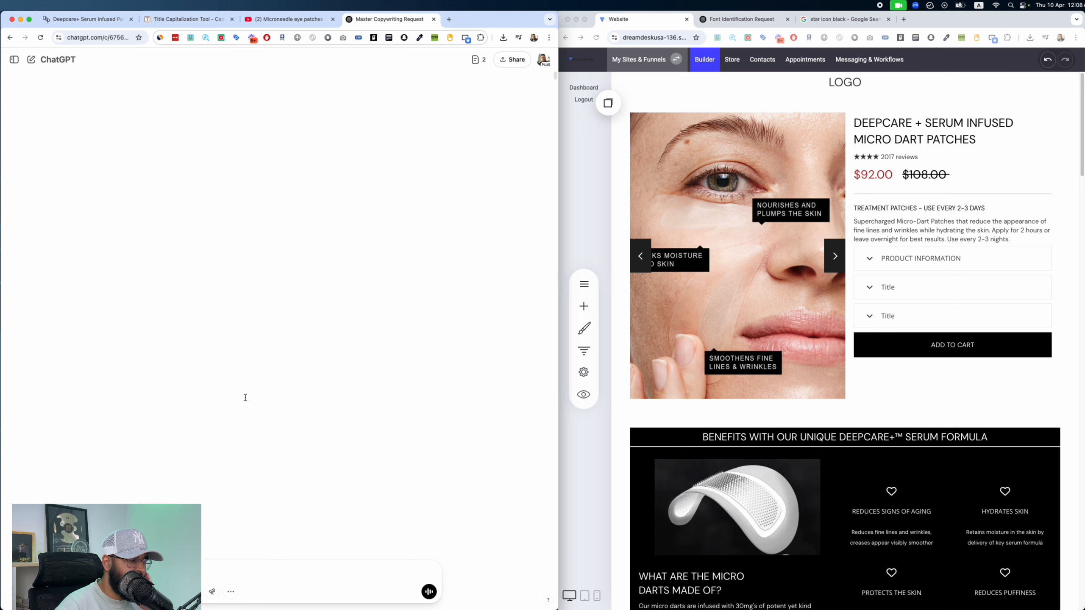
{"action": "scroll", "coordinate": [316, 285], "scroll_direction": "up", "scroll_amount": 10}
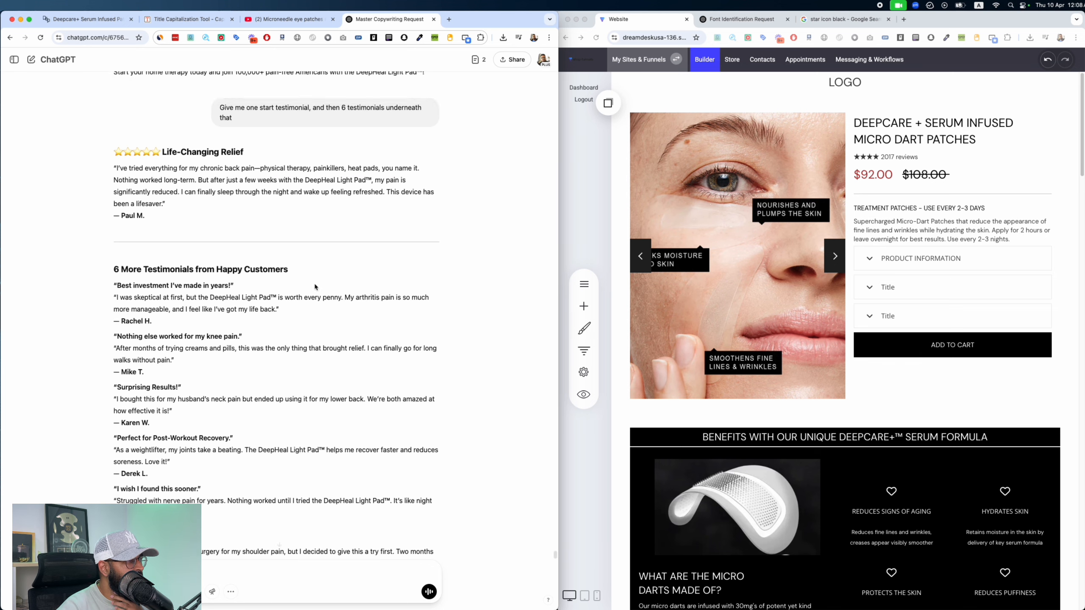
{"action": "scroll", "coordinate": [319, 281], "scroll_direction": "down", "scroll_amount": 10}
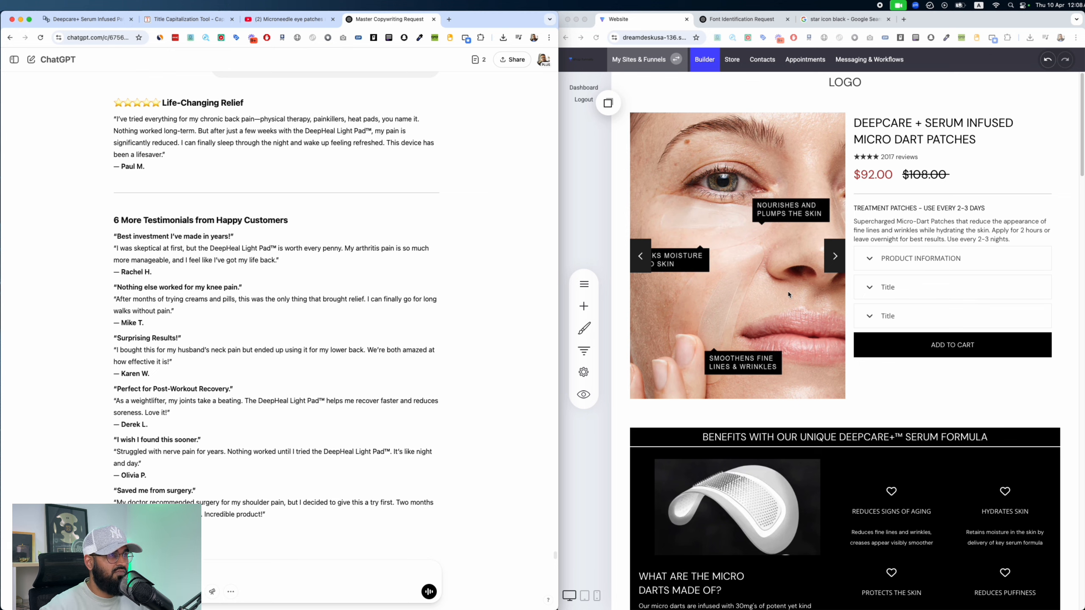
Step: Place the ChatGPT conversation beside the Depology product page and select all of the product page's content for copying
{"action": "left_click_drag", "start_coordinate": [409, 19], "coordinate": [640, 19]}
{"action": "left_click", "coordinate": [120, 23]}
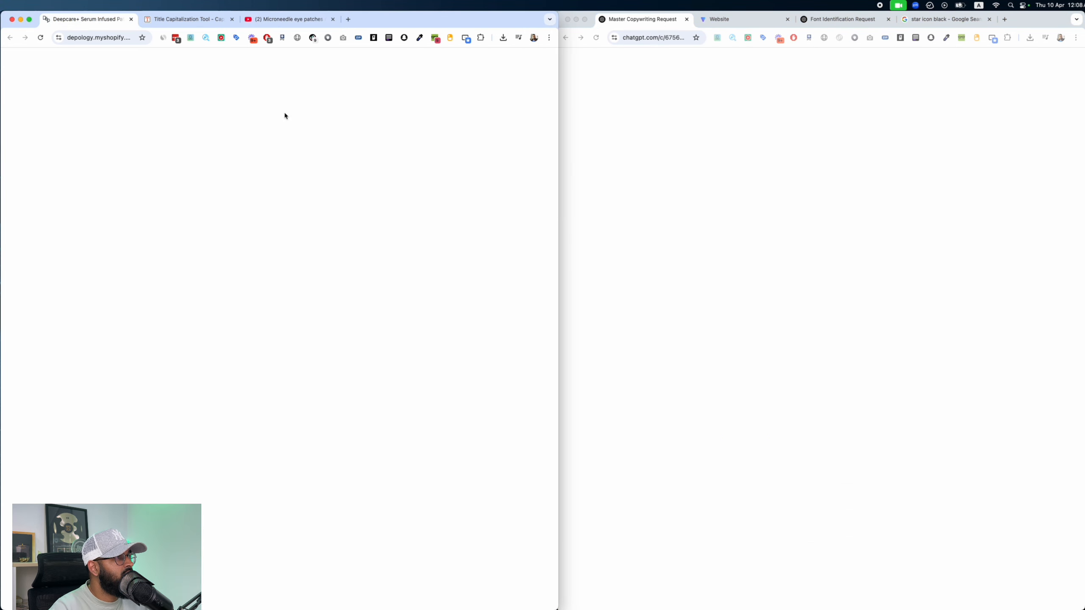
{"action": "key", "text": "cmd+a"}
{"action": "scroll", "coordinate": [277, 342], "scroll_direction": "down", "scroll_amount": 5}
{"action": "scroll", "coordinate": [278, 342], "scroll_direction": "down", "scroll_amount": 15}
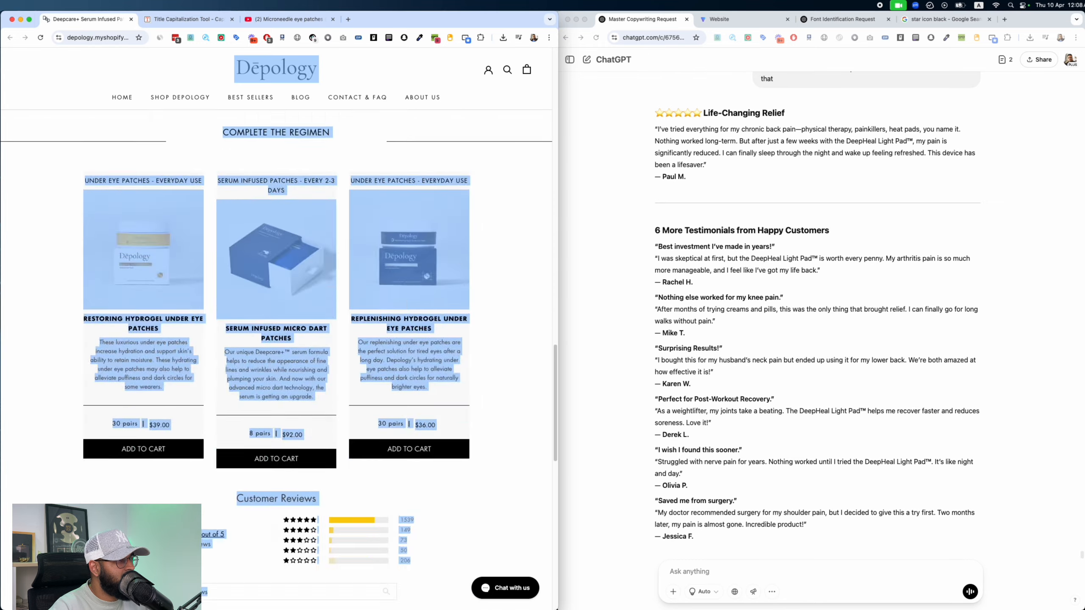
{"action": "scroll", "coordinate": [702, 513], "scroll_direction": "down", "scroll_amount": 1}
Step: Paste the copied product page text into the ChatGPT prompt and make room for an introductory line above it
{"action": "left_click", "coordinate": [700, 573]}
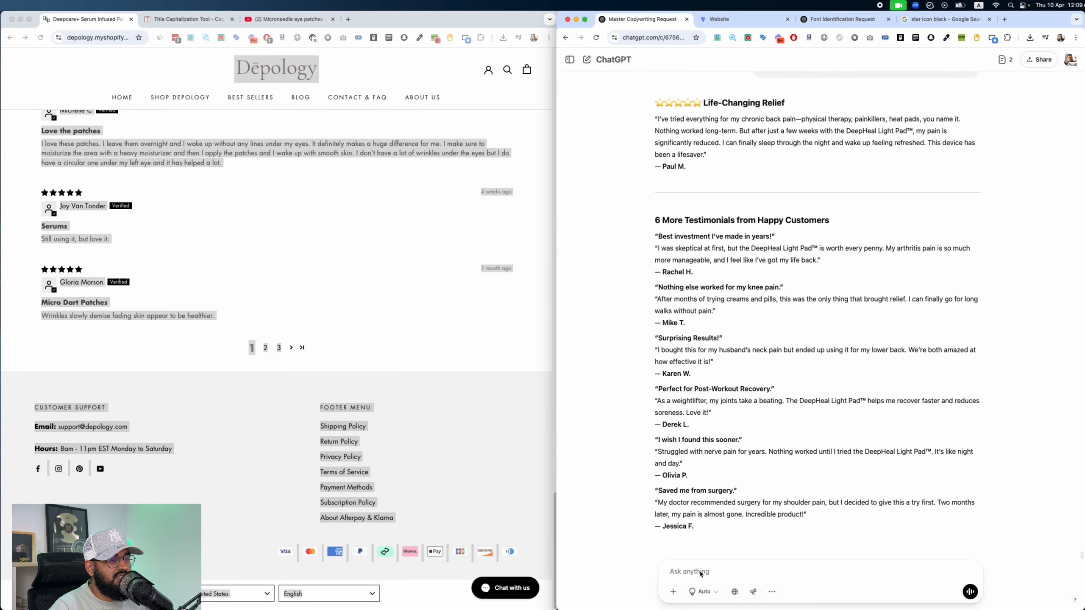
{"action": "key", "text": "super+v"}
{"action": "key", "text": "super+Up"}
{"action": "key", "text": "shift+Return"}
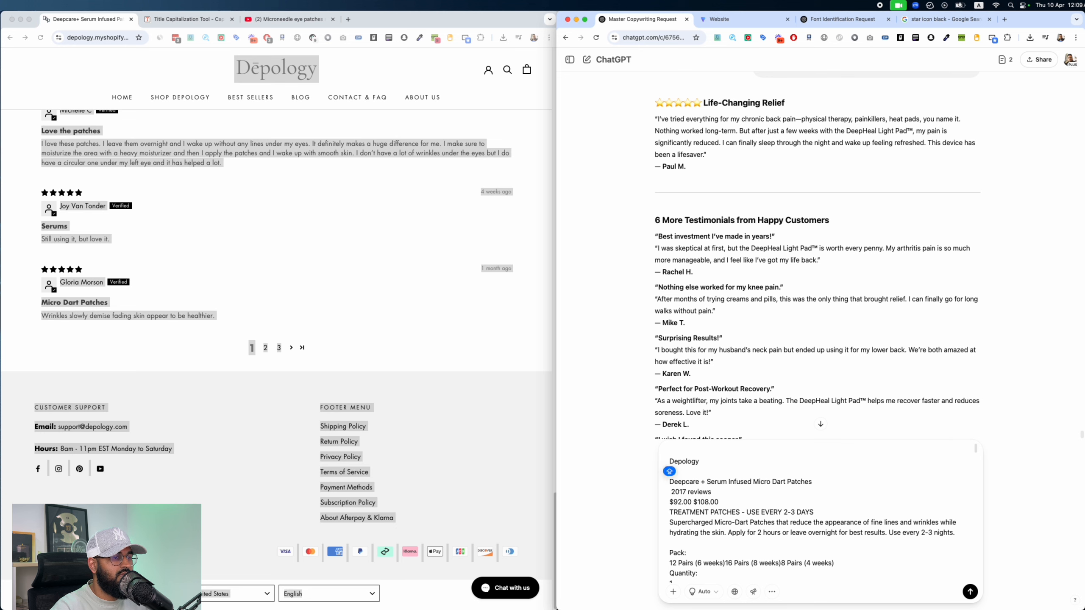
{"action": "key", "text": "shift+Return"}
{"action": "key", "text": "Up"}
Step: Introduce the pasted text with "This is the next product we are working on:" and send the prompt
{"action": "type", "text": "This is the"}
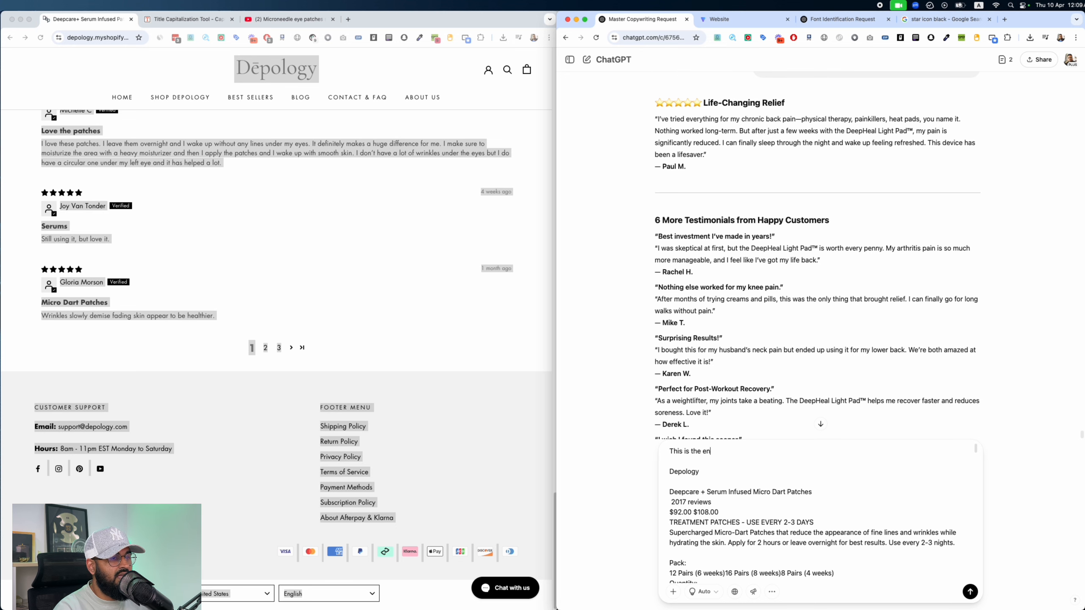
{"action": "type", "text": " next pr"}
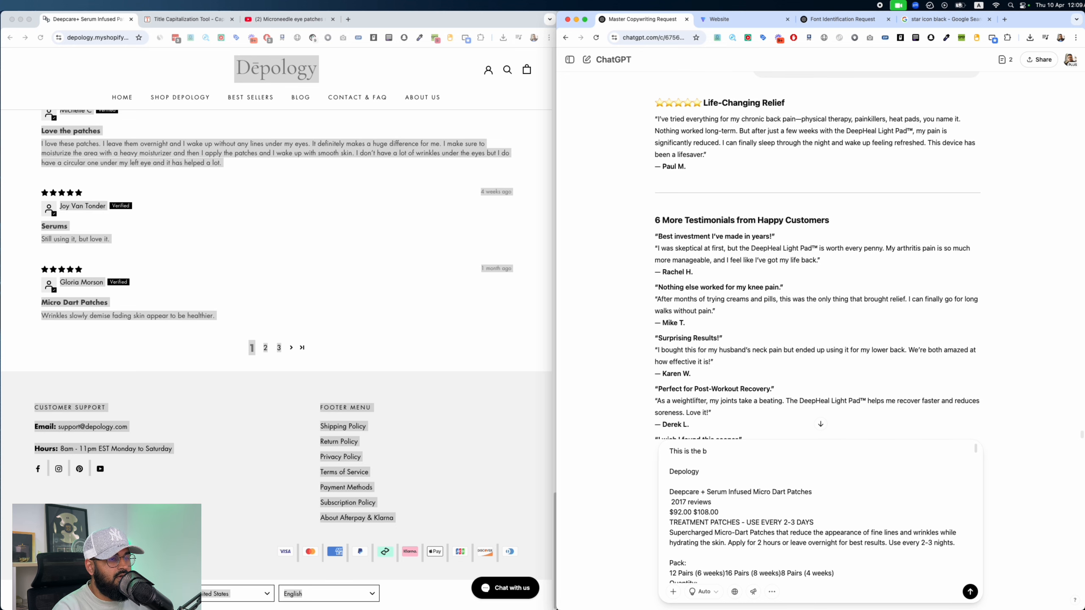
{"action": "type", "text": "odcut"}
{"action": "type", "text": "uct we are working "}
{"action": "type", "text": "on"}
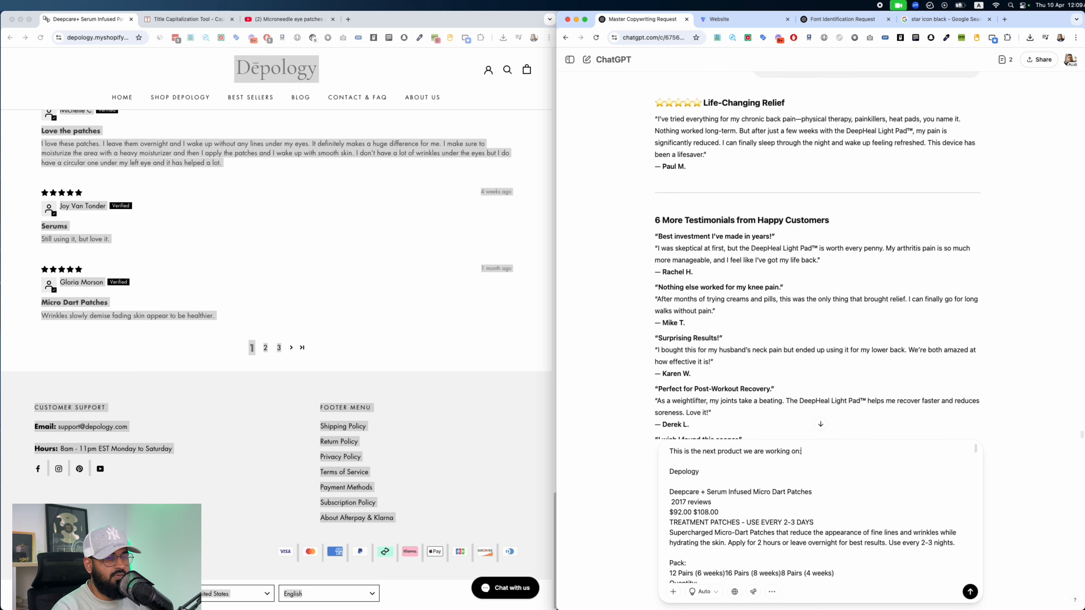
{"action": "type", "text": ":"}
{"action": "key", "text": "Return"}
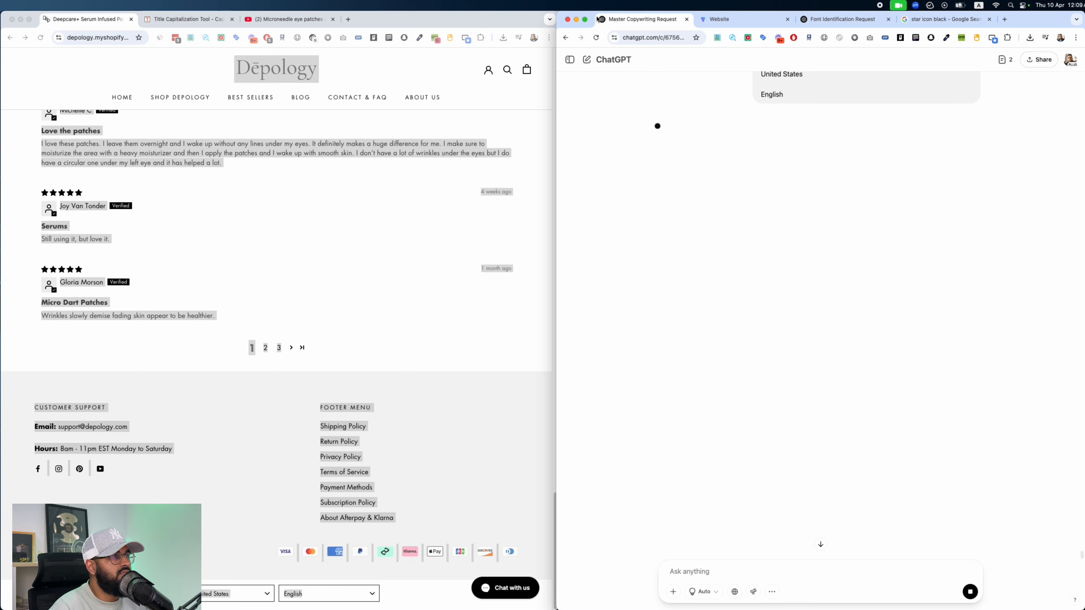
Step: Move the ChatGPT conversation back beside the page builder
{"action": "left_click_drag", "start_coordinate": [599, 19], "coordinate": [427, 19]}
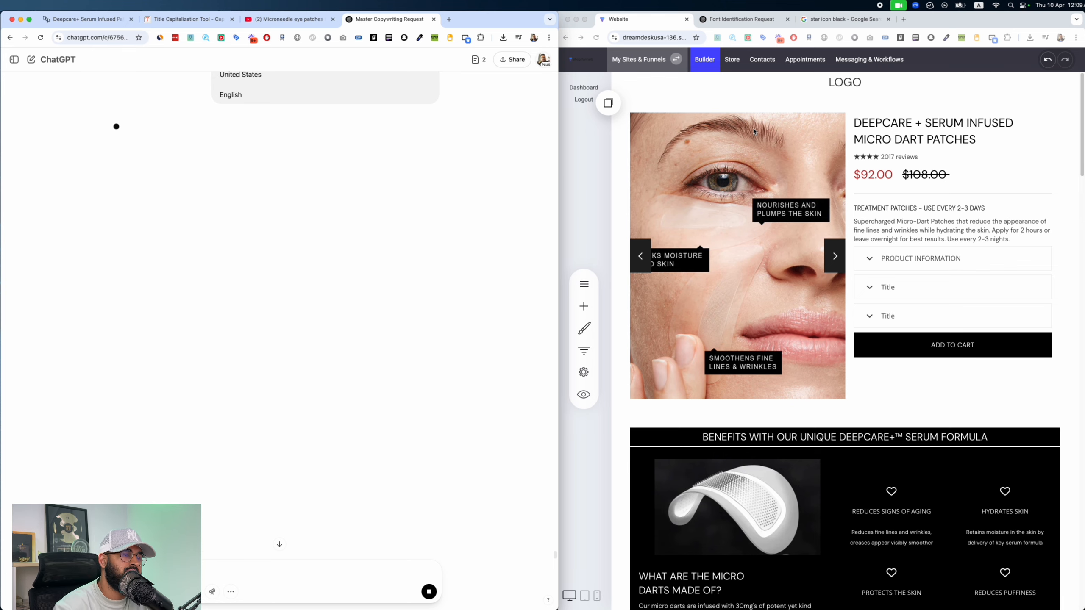
{"action": "key", "text": "ctrl+Up"}
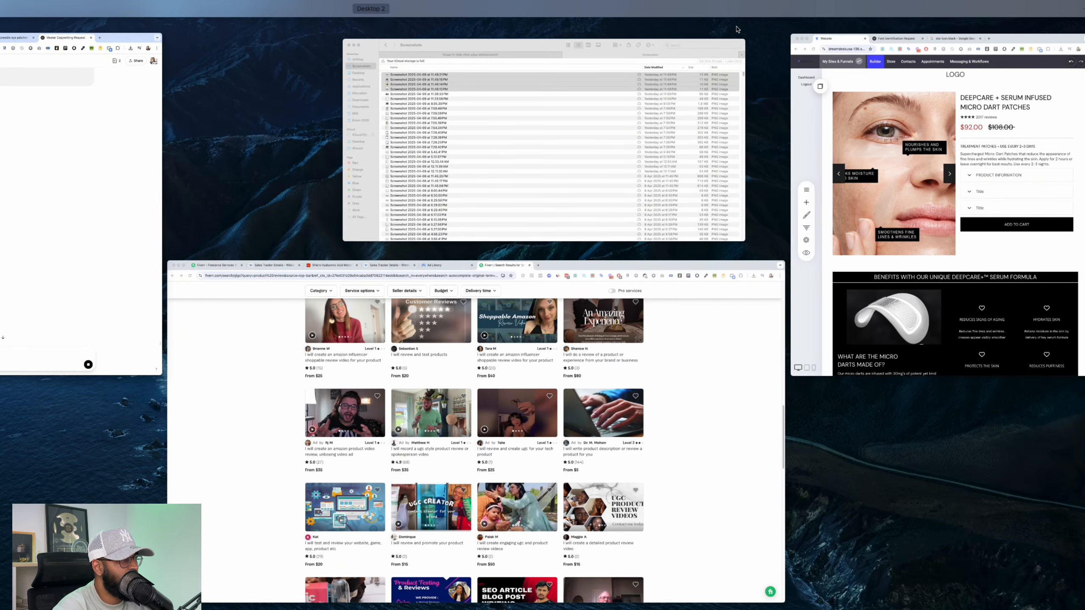
{"action": "key", "text": "ctrl+Up"}
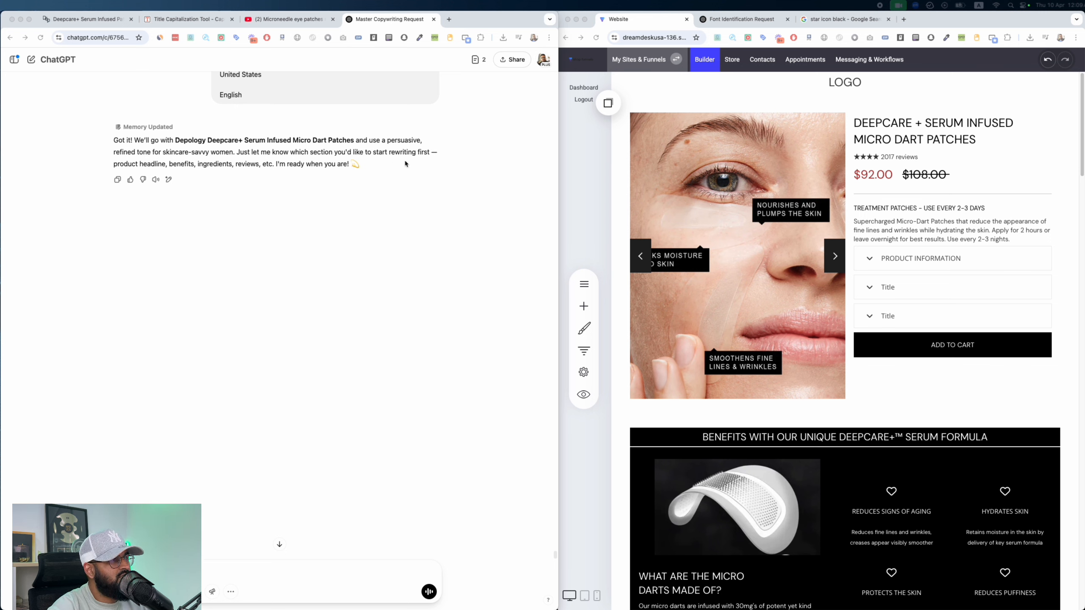
{"action": "left_click", "coordinate": [346, 582]}
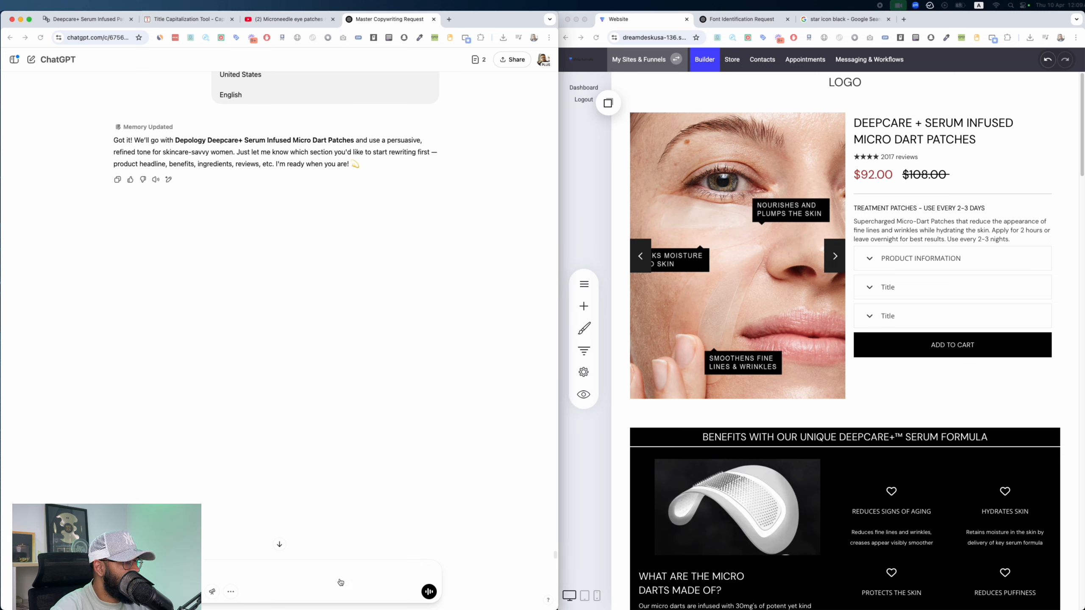
{"action": "type", "text": "re"}
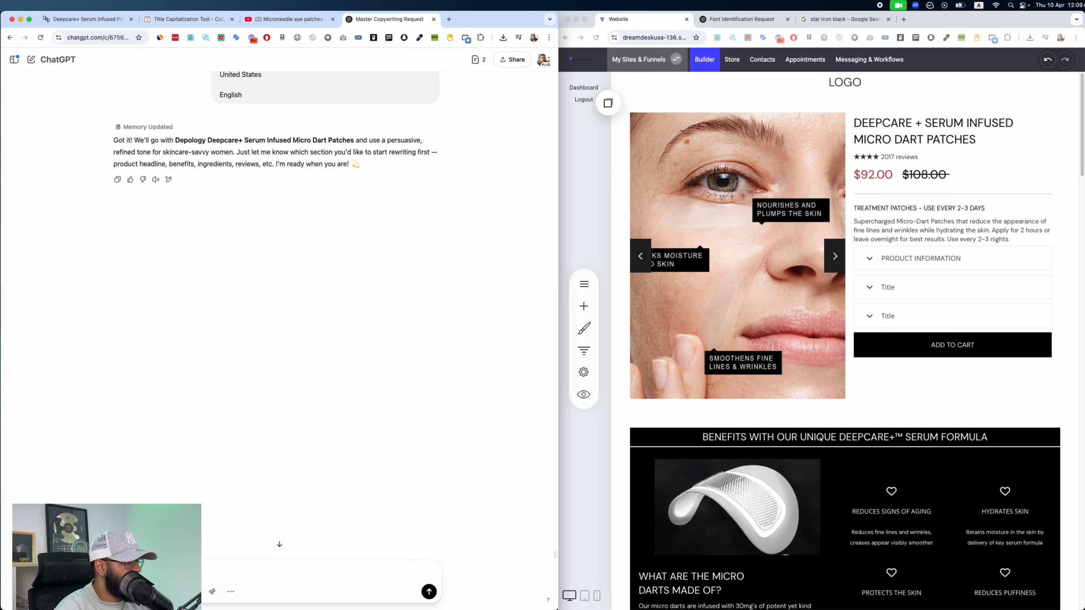
{"action": "type", "text": "he alternate na"}
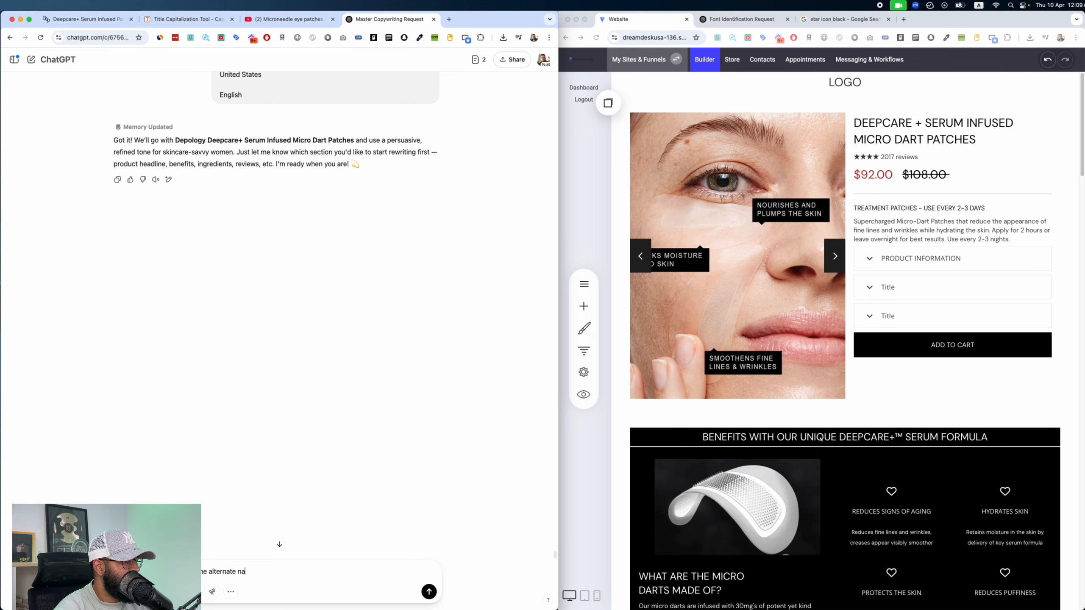
{"action": "key", "text": "super+a"}
{"action": "key", "text": "BackSpace"}
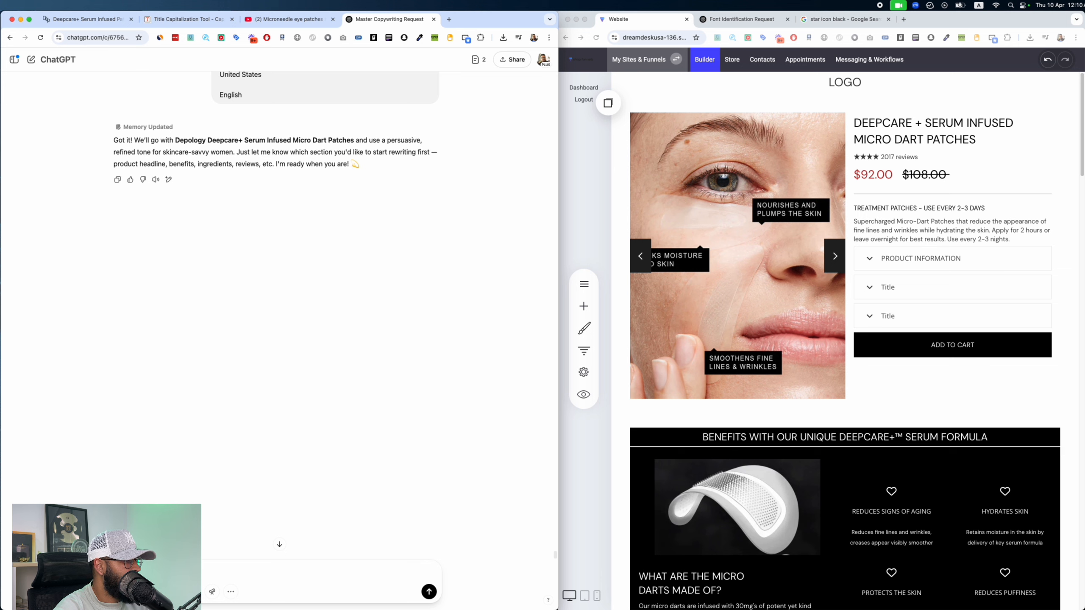
Step: Send ChatGPT the prompt "Lets start by renaming the product"
{"action": "type", "text": "the produc"}
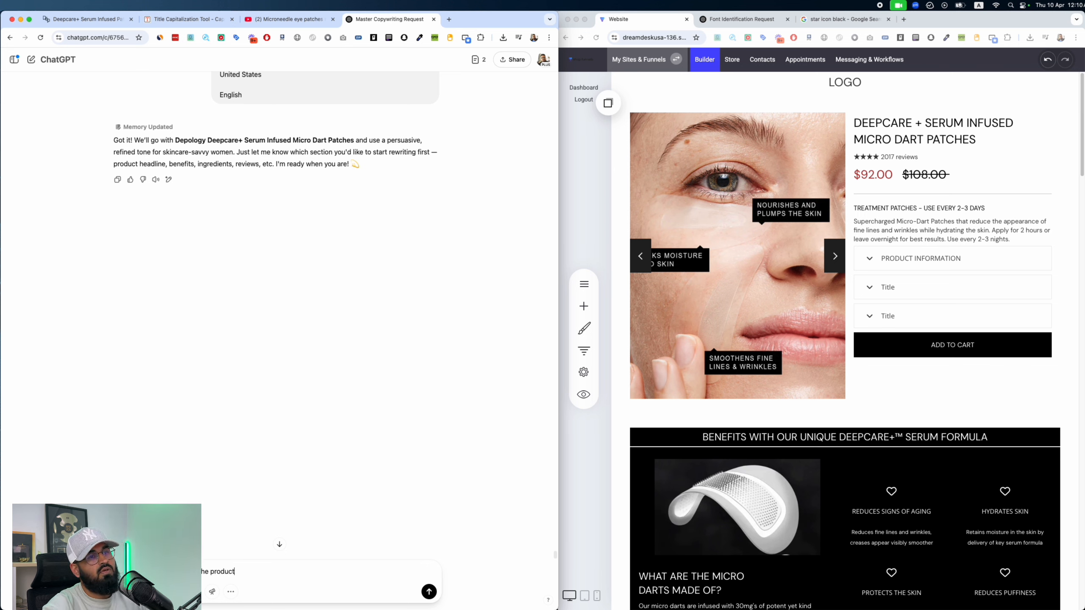
{"action": "type", "text": "t"}
{"action": "key", "text": "Return"}
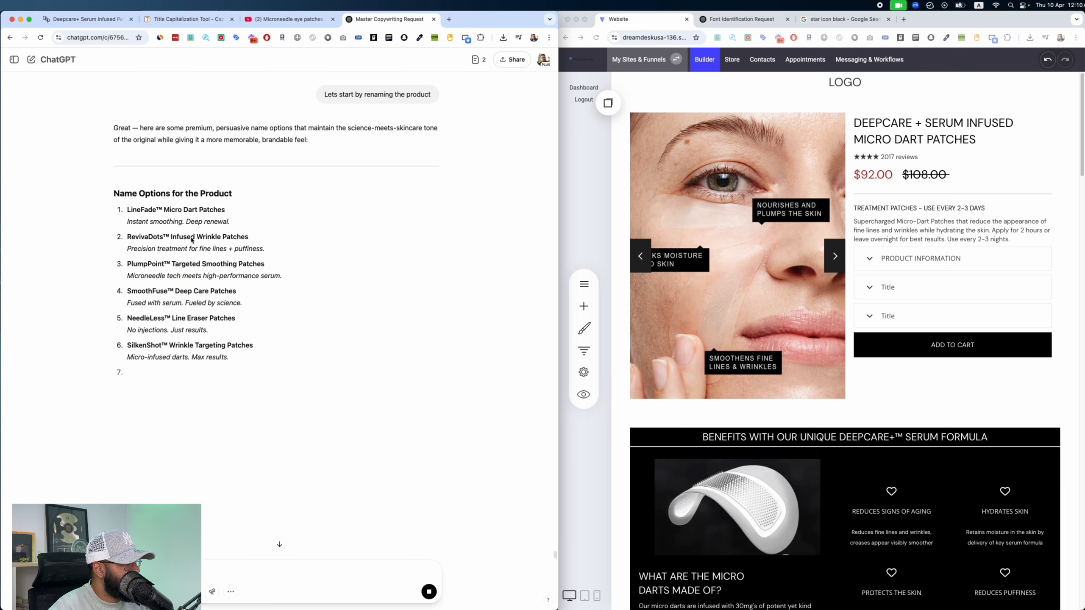
Step: Send ChatGPT the chosen name with the prompt "Lets go with this name: RevivaDots™ Infused Wrinkle Patches"
{"action": "triple_click", "coordinate": [126, 238]}
{"action": "left_click_drag", "start_coordinate": [126, 238], "coordinate": [280, 241]}
{"action": "key", "text": "super+c"}
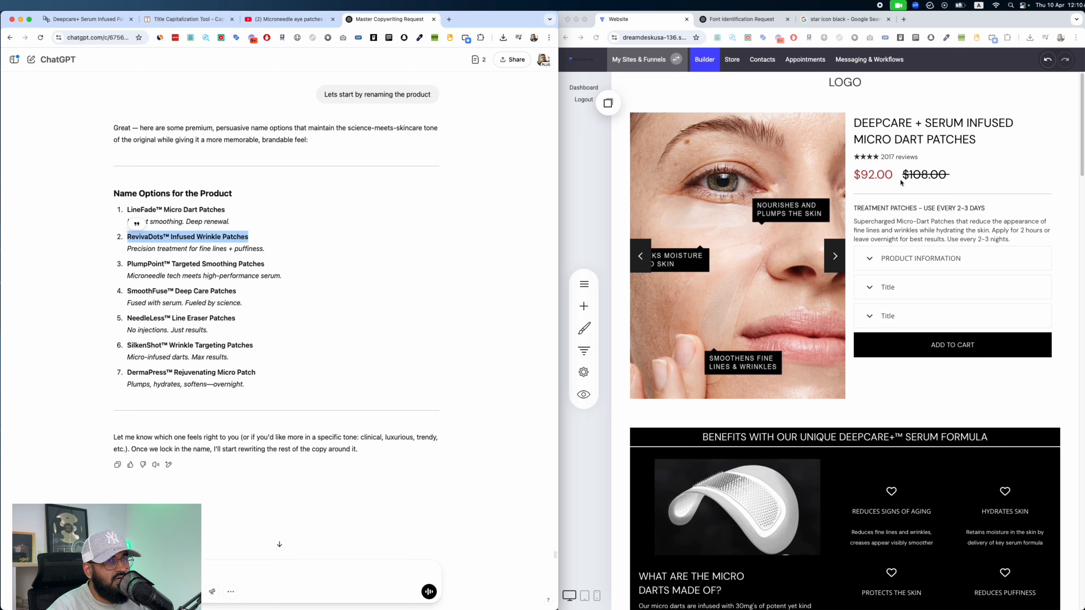
{"action": "left_click", "coordinate": [224, 577]}
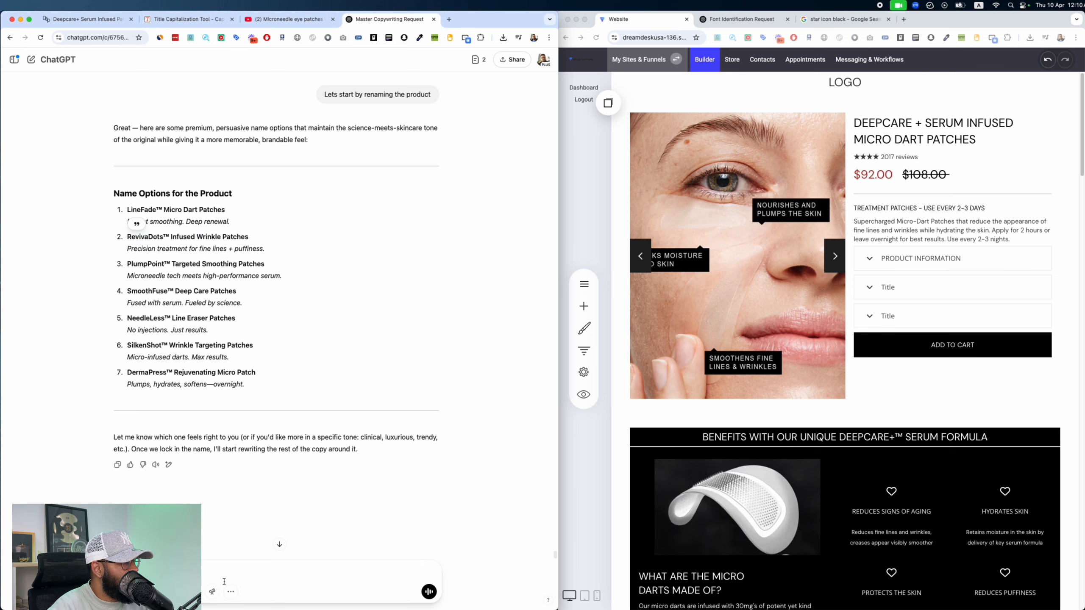
{"action": "key", "text": "super+v"}
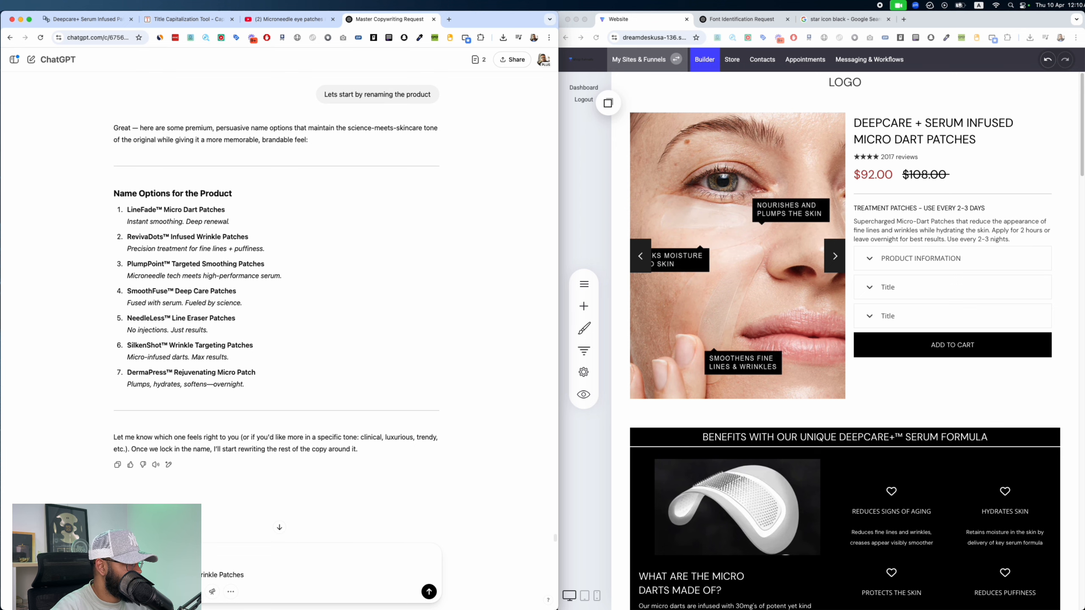
{"action": "left_click", "coordinate": [429, 592]}
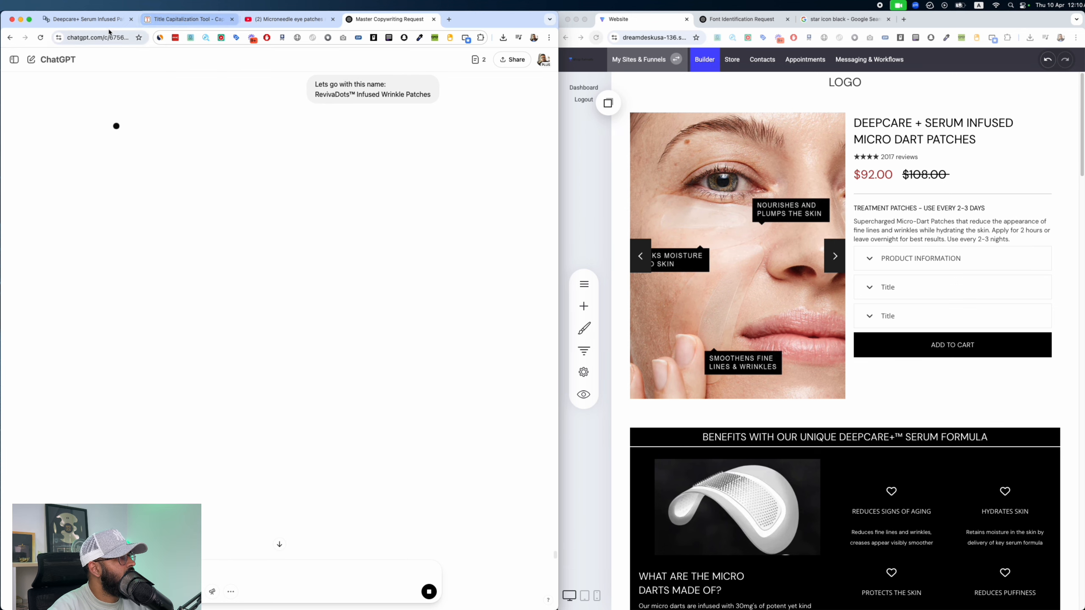
Step: Copy the product title, reviews, price and treatment description from the Depology product page
{"action": "left_click", "coordinate": [85, 18]}
{"action": "scroll", "coordinate": [401, 161], "scroll_direction": "up", "scroll_amount": 20}
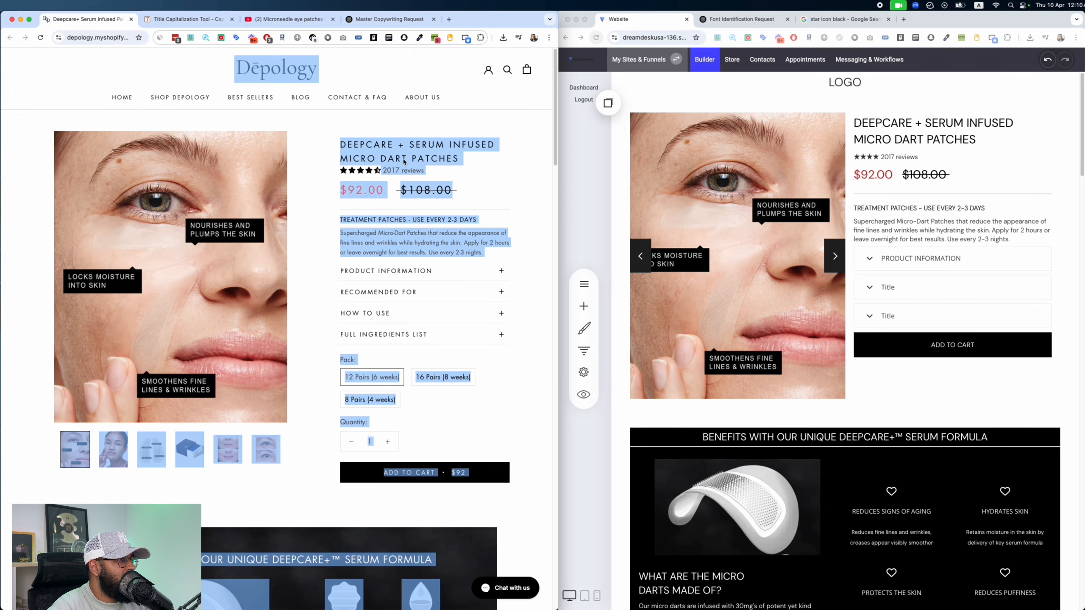
{"action": "left_click", "coordinate": [527, 268]}
{"action": "left_click_drag", "start_coordinate": [528, 268], "coordinate": [340, 143]}
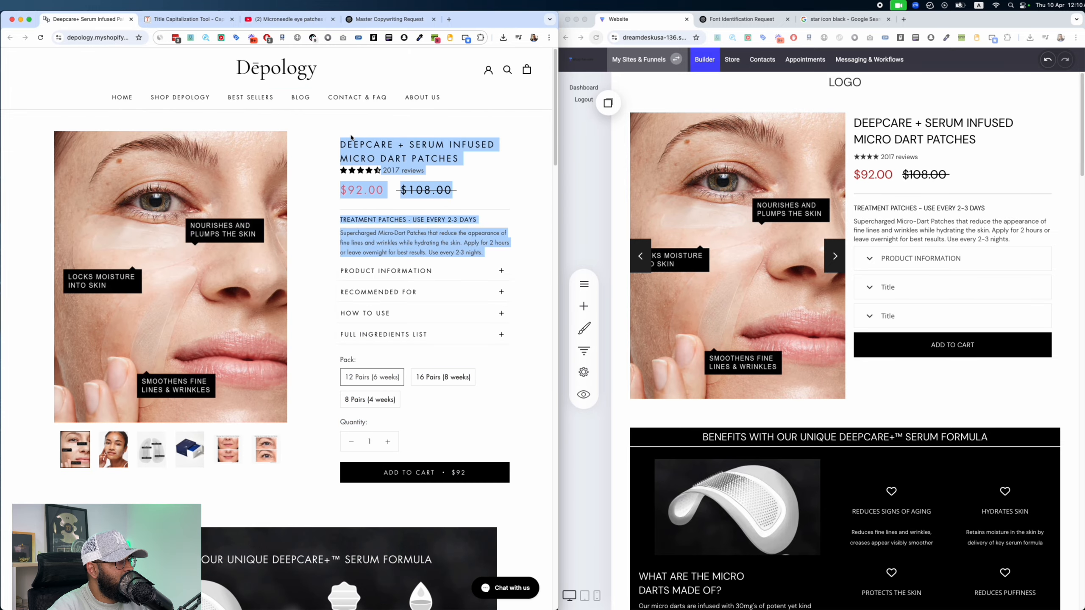
Step: Paste the copied product intro into the ChatGPT conversation and send it for rewriting
{"action": "left_click", "coordinate": [387, 23]}
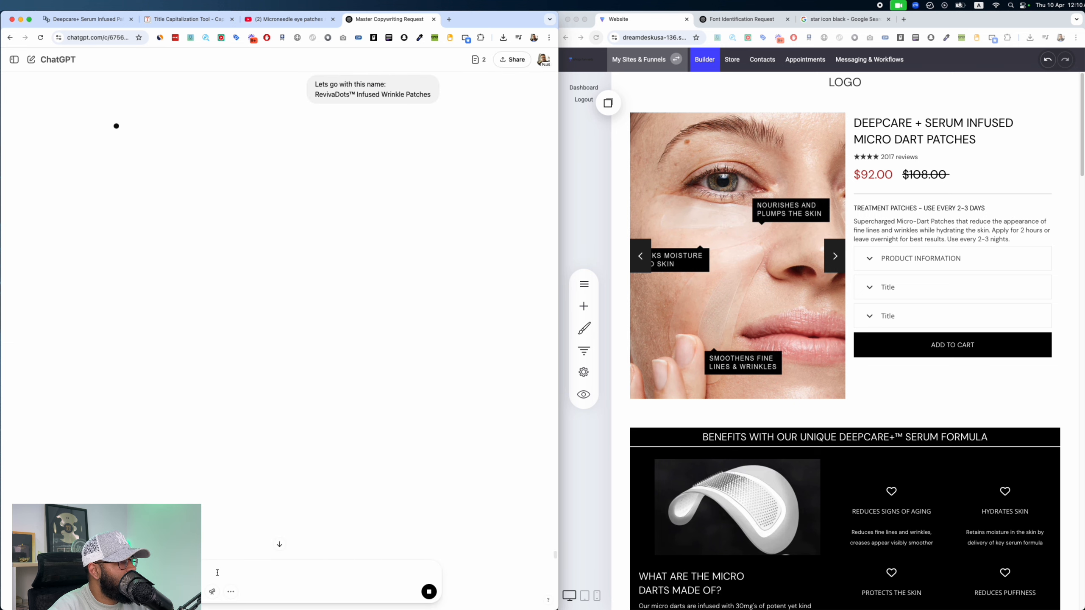
{"action": "key", "text": "super+v"}
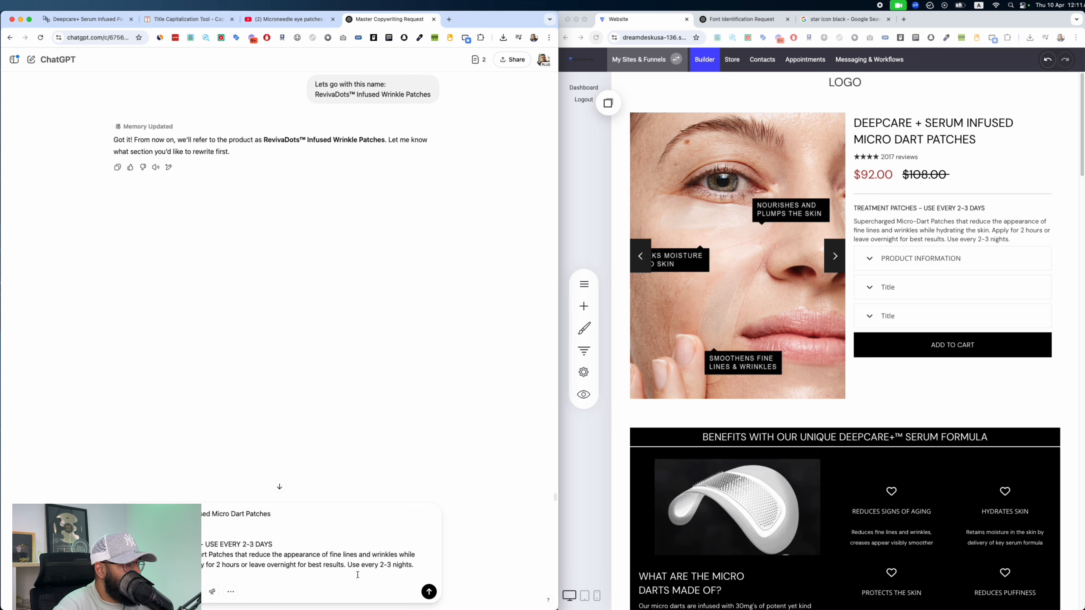
{"action": "key", "text": "BackSpace"}
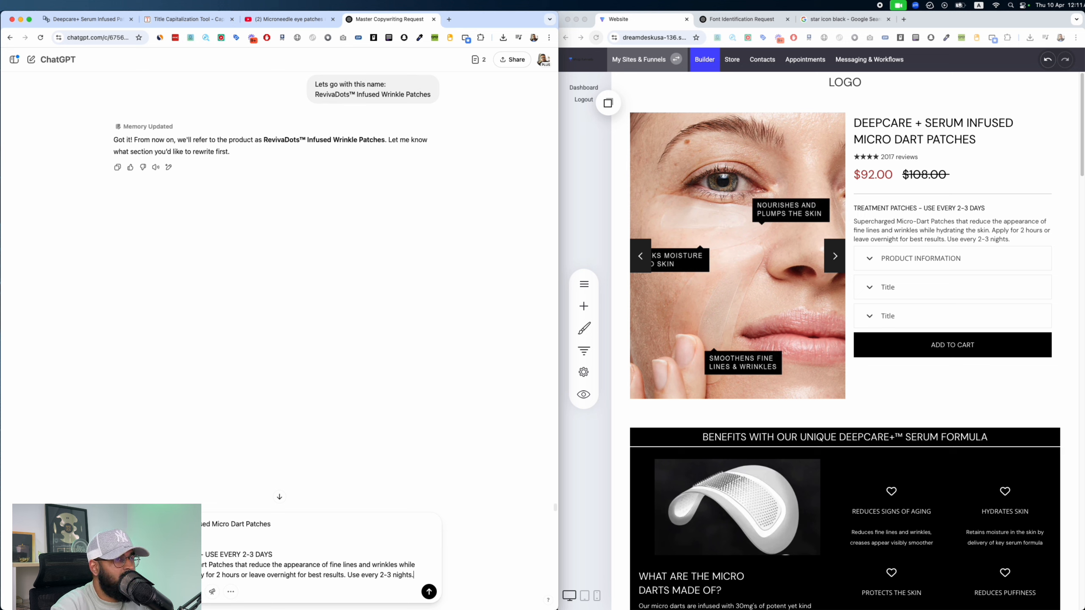
{"action": "key", "text": "Return"}
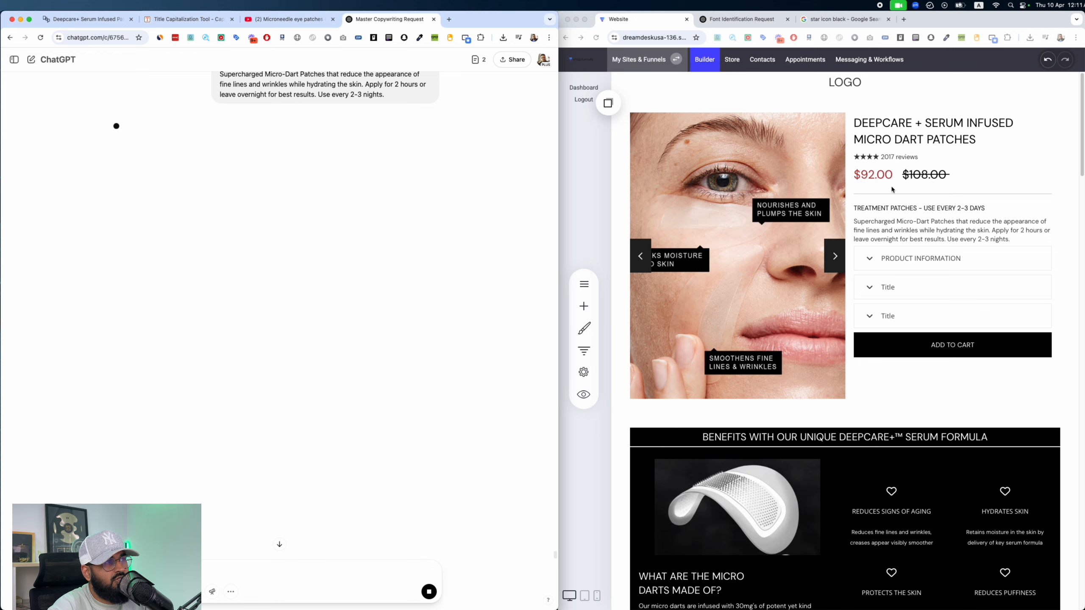
{"action": "scroll", "coordinate": [303, 192], "scroll_direction": "up", "scroll_amount": 4}
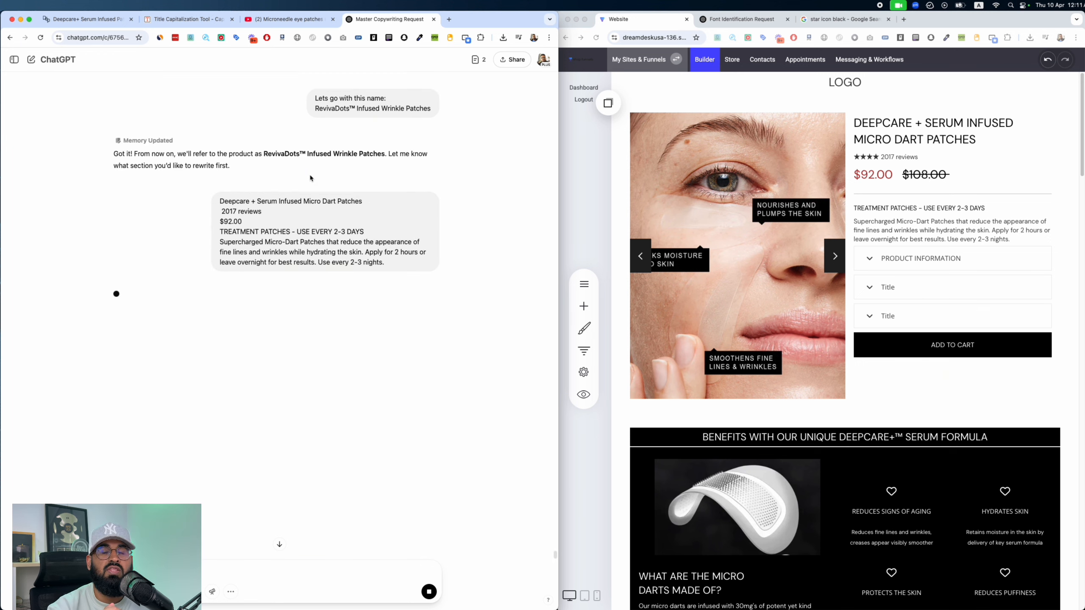
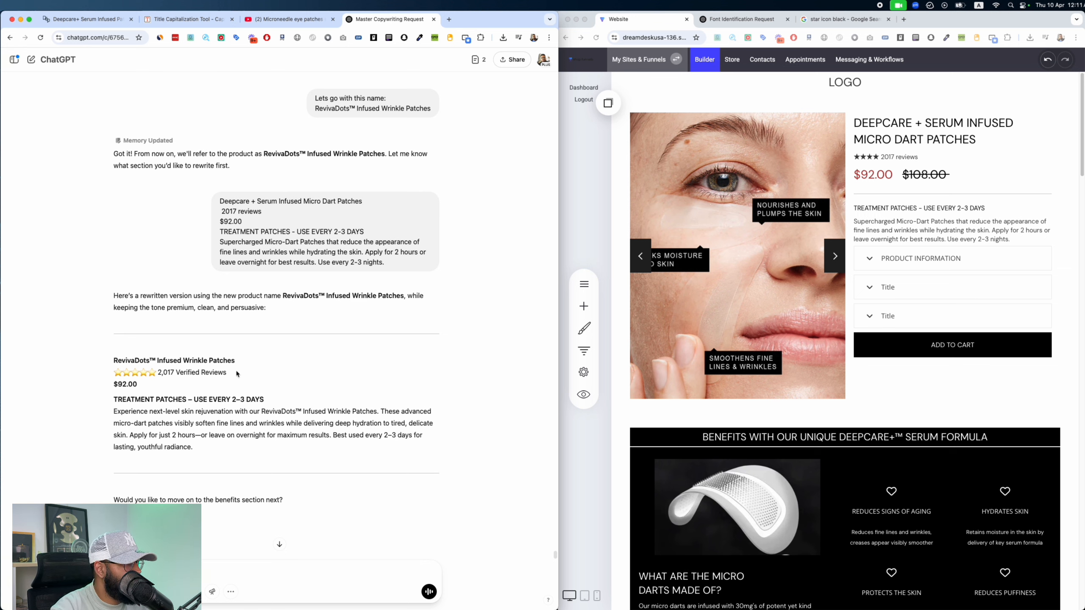
Step: Replace the product title on the funnel page with ChatGPT's "RevivaDots™ Infused Wrinkle Patches"
{"action": "left_click_drag", "start_coordinate": [236, 361], "coordinate": [108, 360]}
{"action": "key", "text": "super+c"}
{"action": "left_click", "coordinate": [924, 134]}
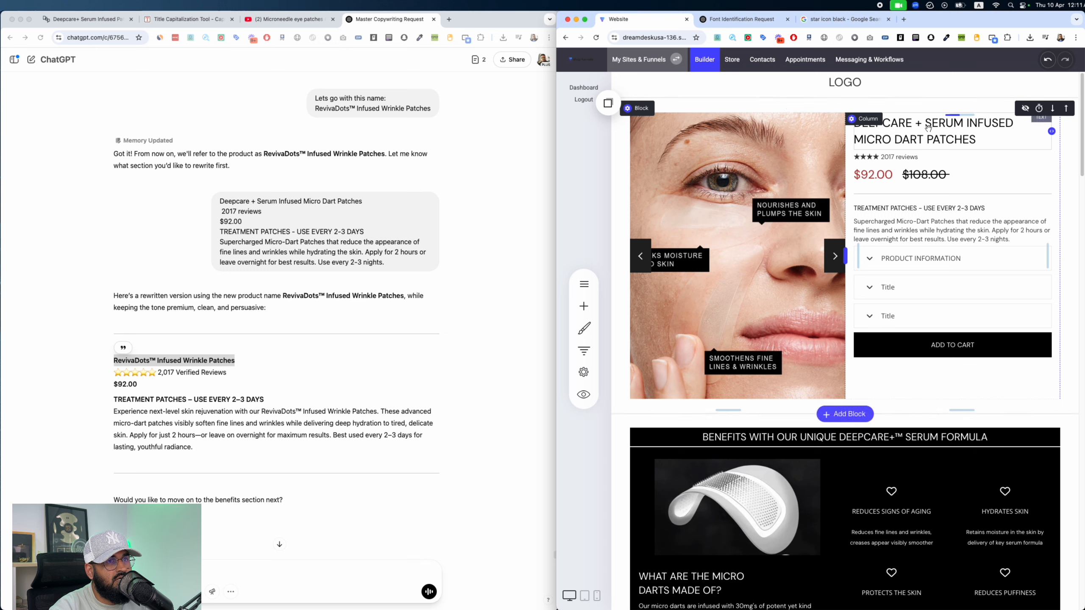
{"action": "triple_click", "coordinate": [923, 134]}
{"action": "key", "text": "super+v"}
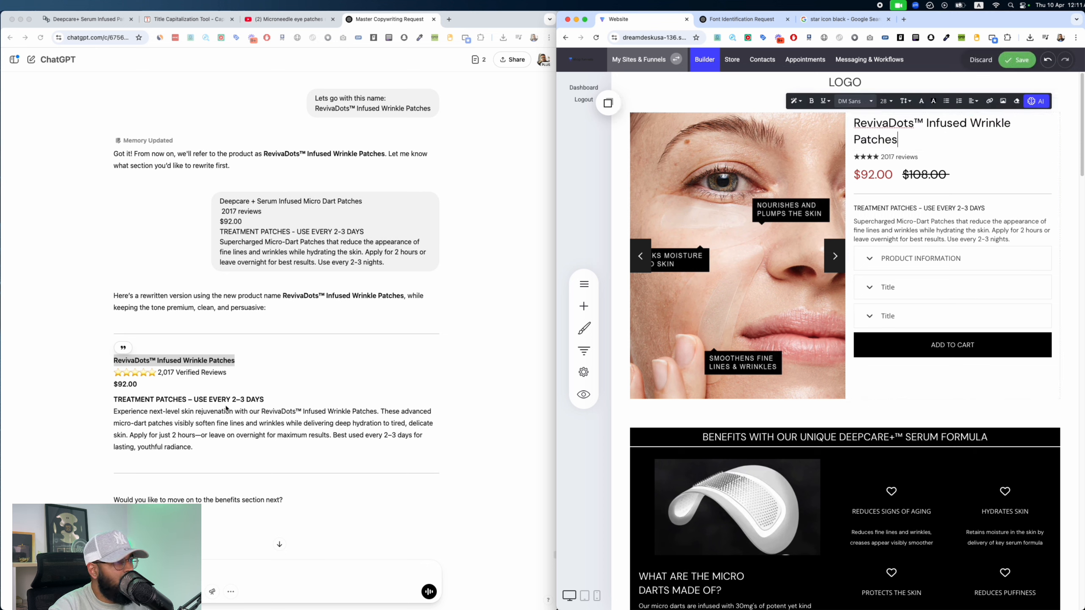
Step: Replace the treatment subheading on the funnel page with ChatGPT's "TREATMENT PATCHES – USE EVERY 2–3 DAYS"
{"action": "left_click_drag", "start_coordinate": [262, 400], "coordinate": [92, 404]}
{"action": "key", "text": "super+c"}
{"action": "left_click", "coordinate": [926, 207]}
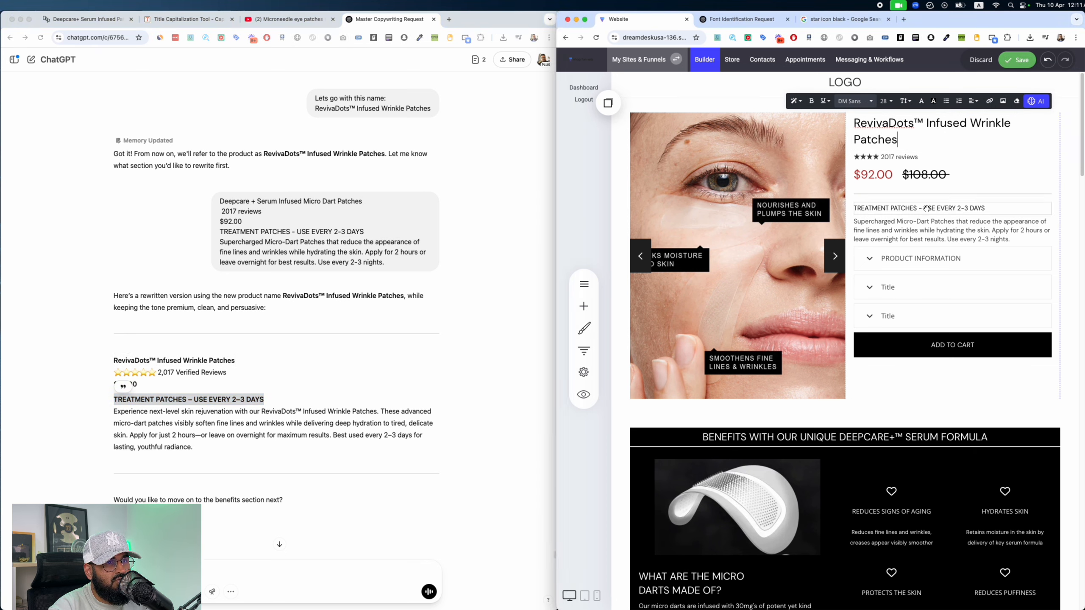
{"action": "triple_click", "coordinate": [925, 208]}
{"action": "key", "text": "super+v"}
Step: Replace the product description under the treatment subheading with ChatGPT's "Experience next-level skin rejuvenation" paragraph and save the page
{"action": "left_click", "coordinate": [215, 455]}
{"action": "left_click_drag", "start_coordinate": [215, 455], "coordinate": [113, 409]}
{"action": "key", "text": "super+c"}
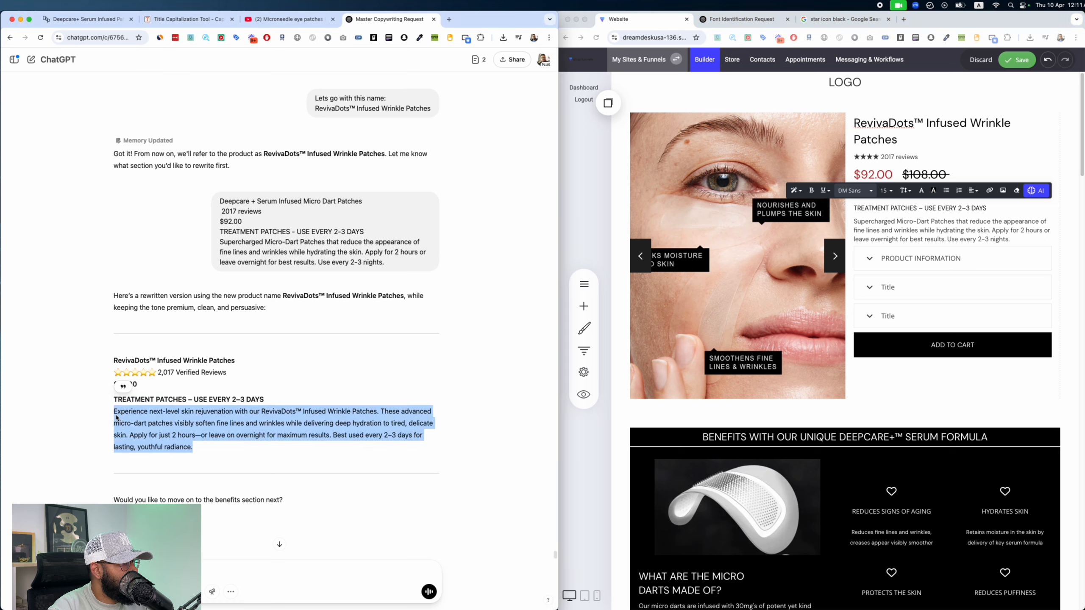
{"action": "triple_click", "coordinate": [965, 241]}
{"action": "key", "text": "super+v"}
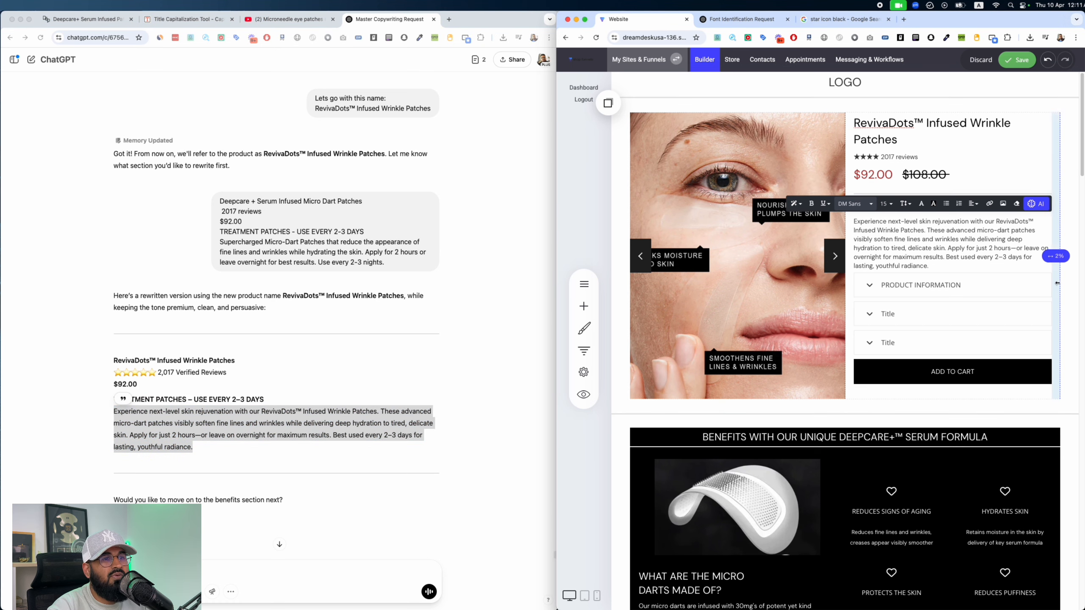
{"action": "left_click", "coordinate": [1020, 63]}
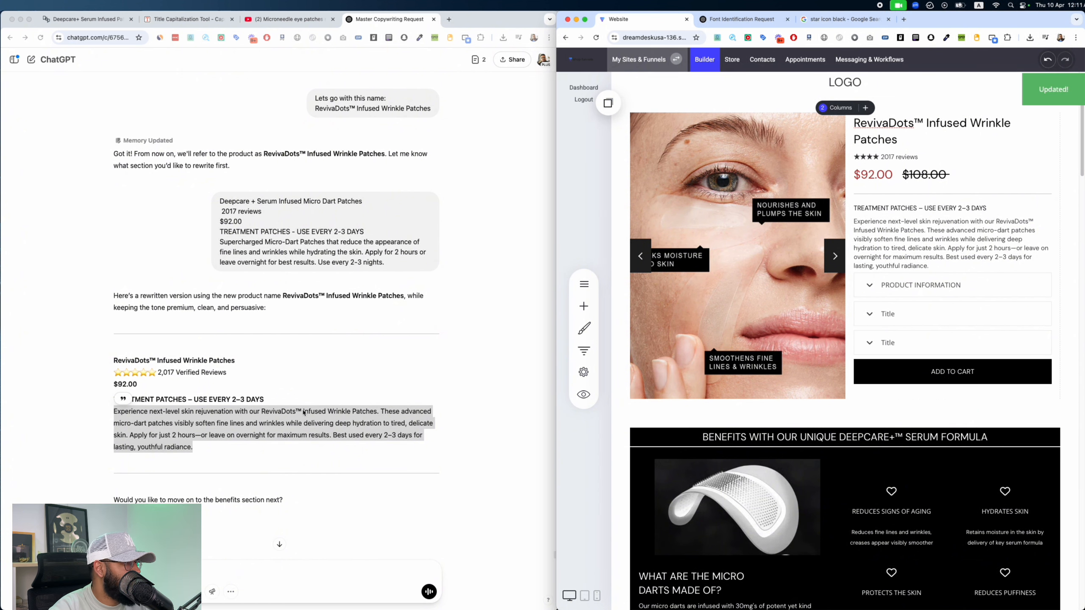
Step: Expand Product Information on the Depology product page and copy its three paragraphs
{"action": "scroll", "coordinate": [304, 412], "scroll_direction": "down", "scroll_amount": 5}
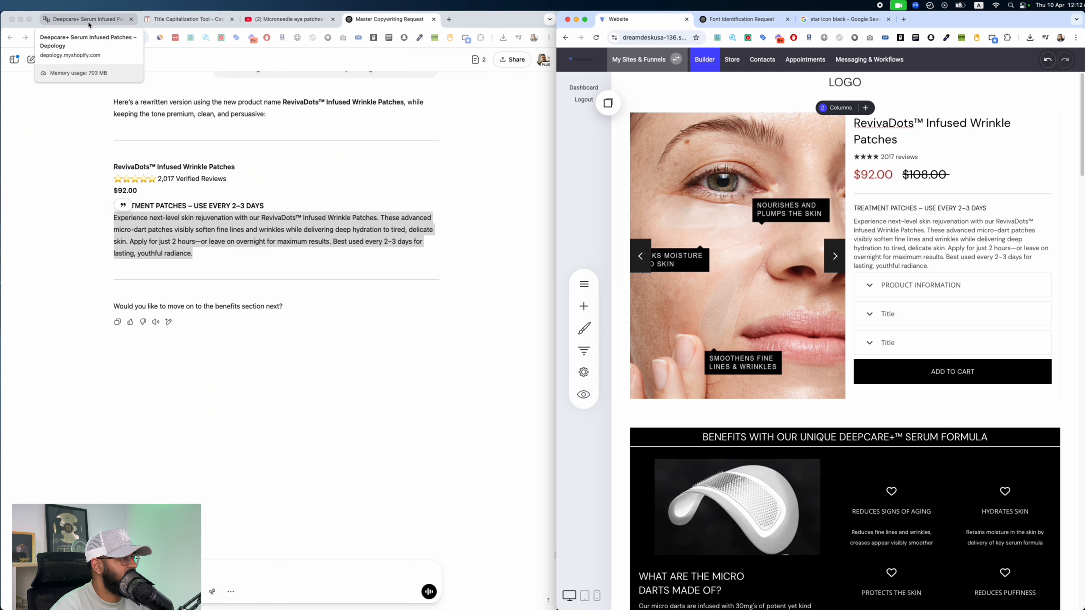
{"action": "left_click", "coordinate": [89, 25]}
{"action": "left_click", "coordinate": [380, 270]}
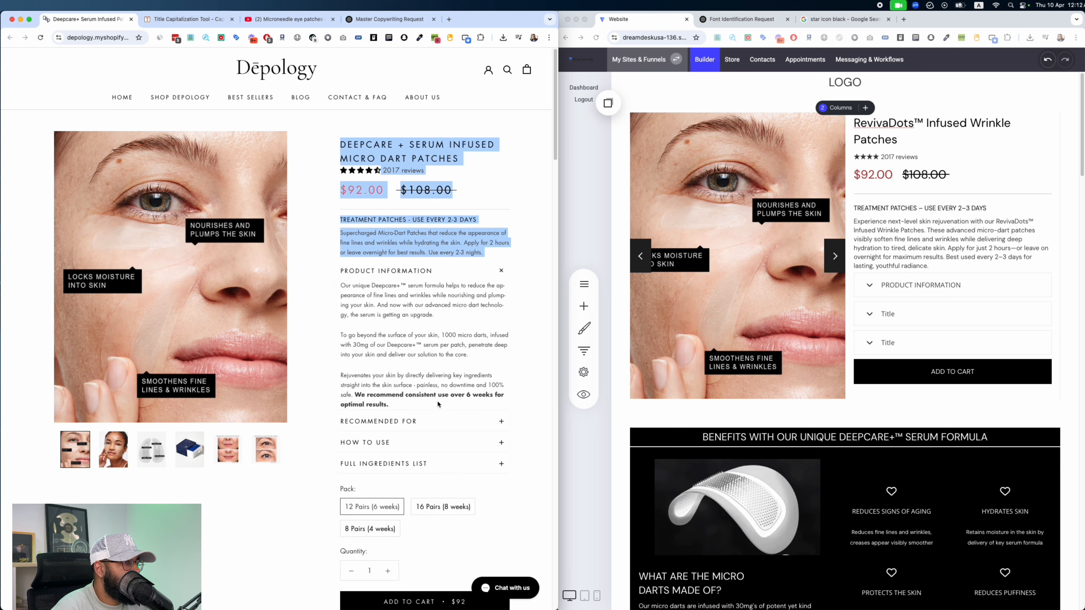
{"action": "left_click_drag", "start_coordinate": [438, 403], "coordinate": [341, 284]}
Step: Paste the copied product information paragraphs into the ChatGPT conversation and send them for rewriting
{"action": "key", "text": "ctrl+Tab"}
{"action": "key", "text": "ctrl+Tab"}
{"action": "key", "text": "ctrl+Tab"}
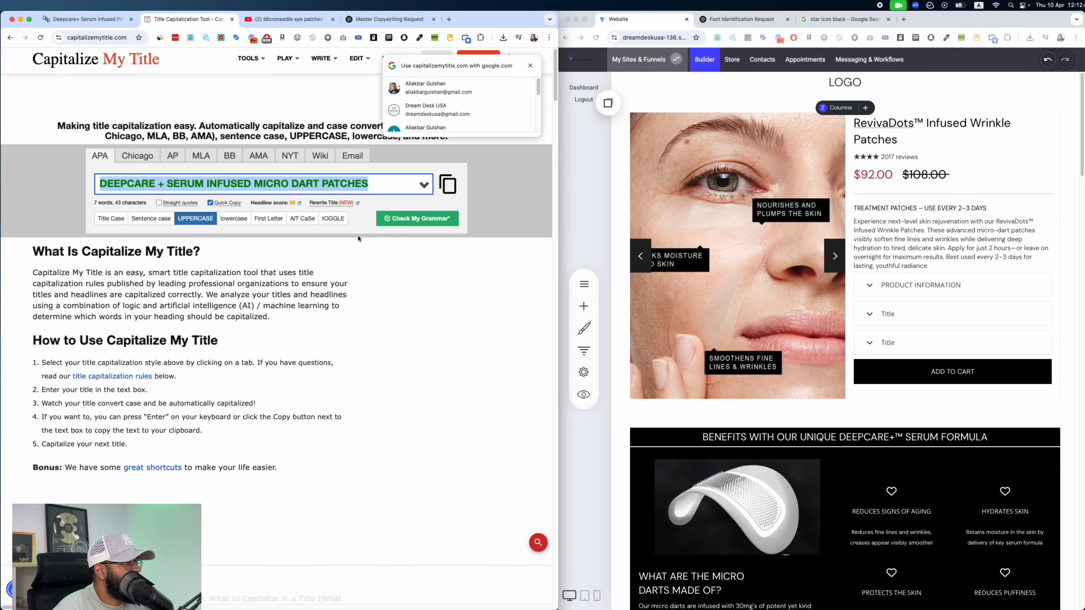
{"action": "left_click", "coordinate": [225, 565]}
{"action": "key", "text": "super+v"}
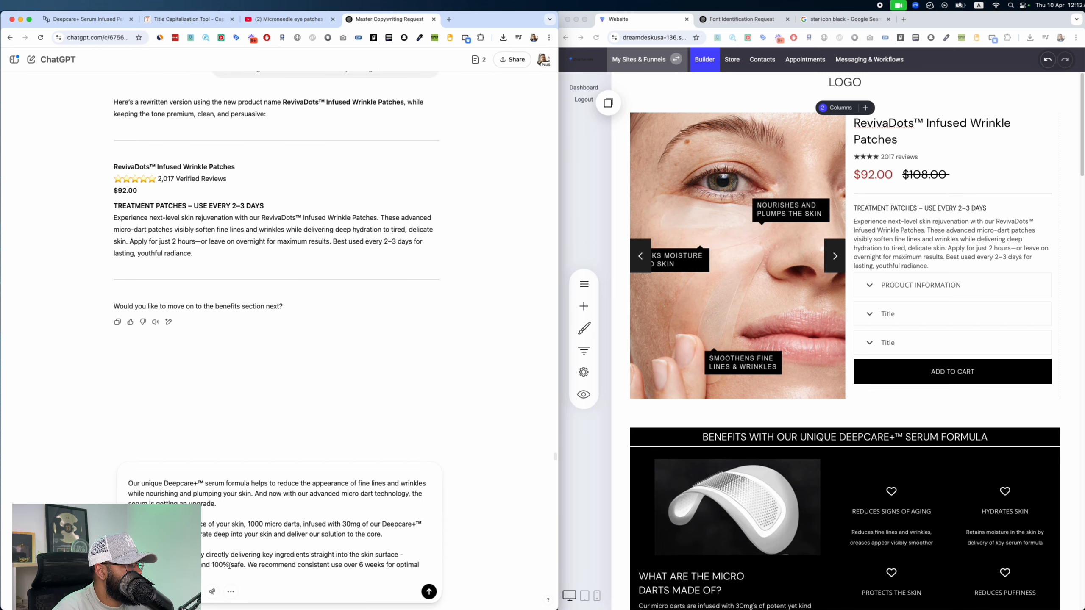
{"action": "key", "text": "ctrl+Tab"}
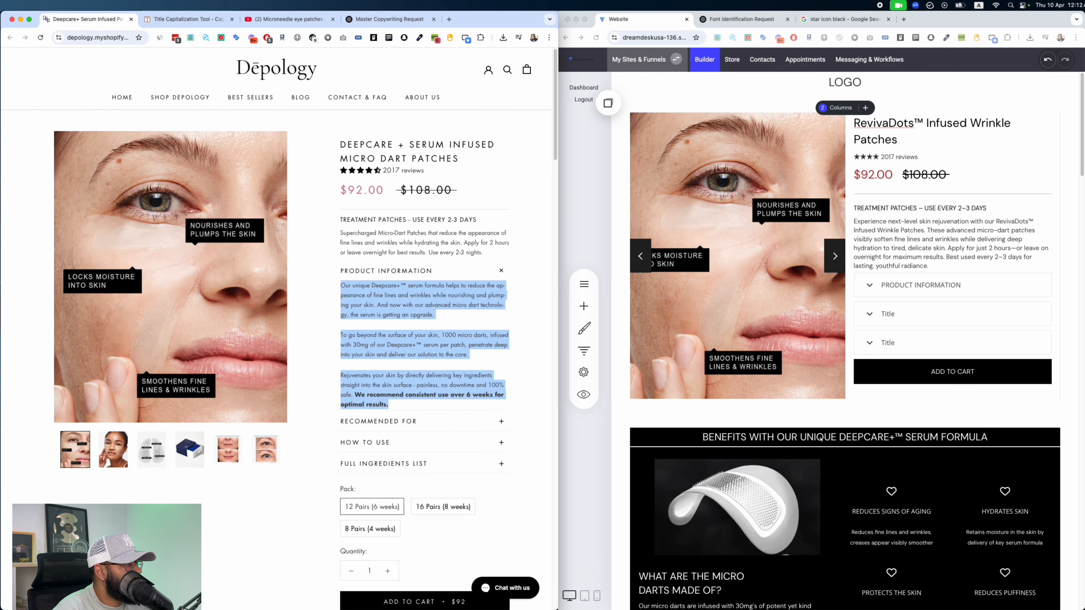
{"action": "key", "text": "ctrl+shift+Tab"}
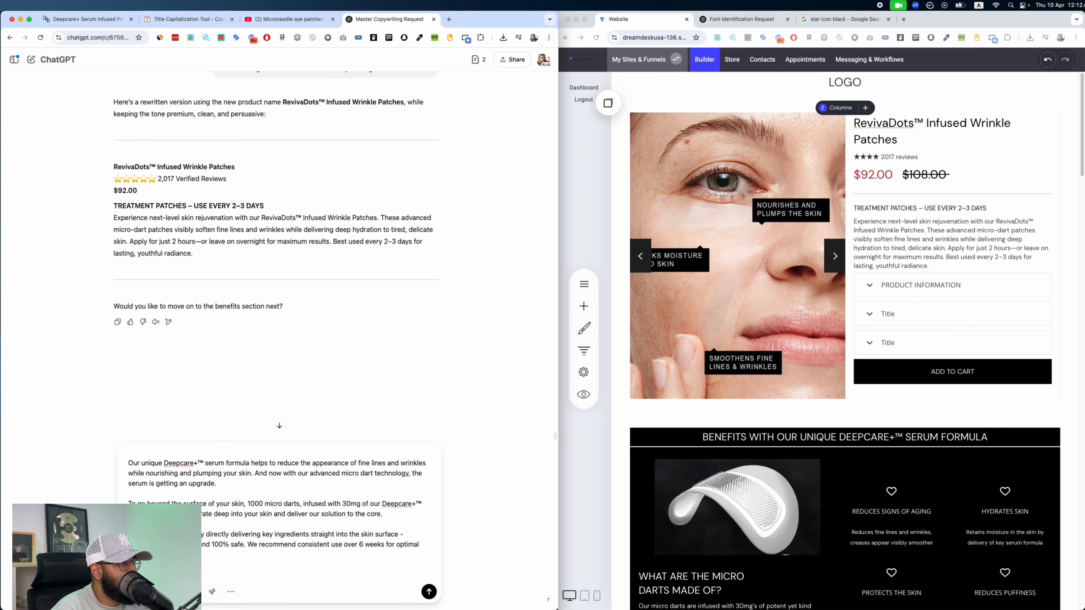
{"action": "key", "text": "Return"}
Step: Open the funnel page's PRODUCT INFORMATION accordion tab for editing and set its section heading to the tab name, PRODUCT INFORMATION
{"action": "left_click", "coordinate": [921, 295]}
{"action": "left_click", "coordinate": [873, 261]}
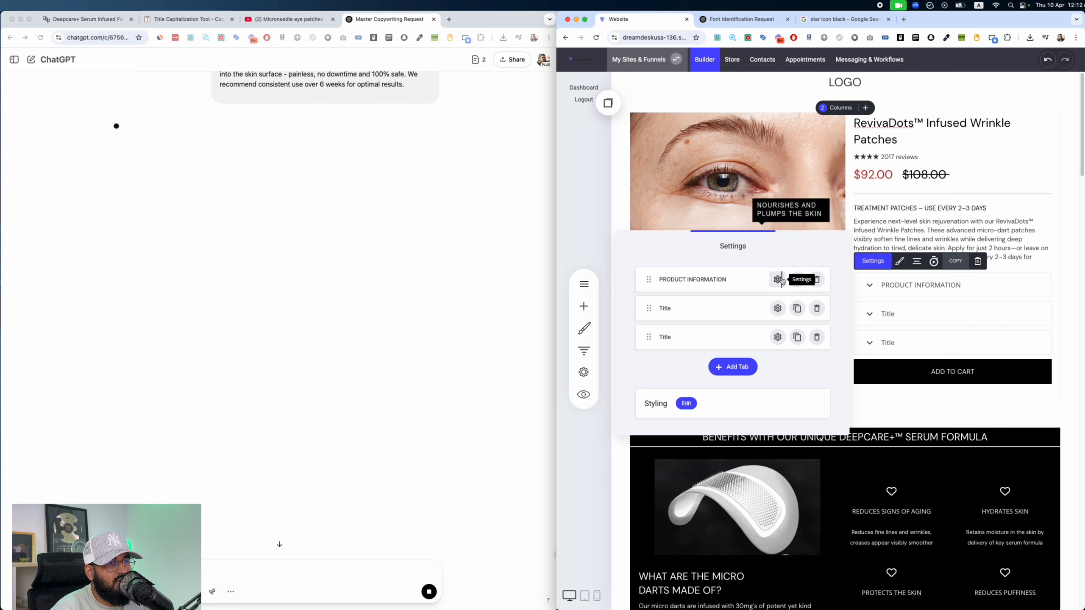
{"action": "left_click", "coordinate": [780, 280]}
{"action": "left_click", "coordinate": [781, 158]}
{"action": "key", "text": "super+a"}
{"action": "key", "text": "super+c"}
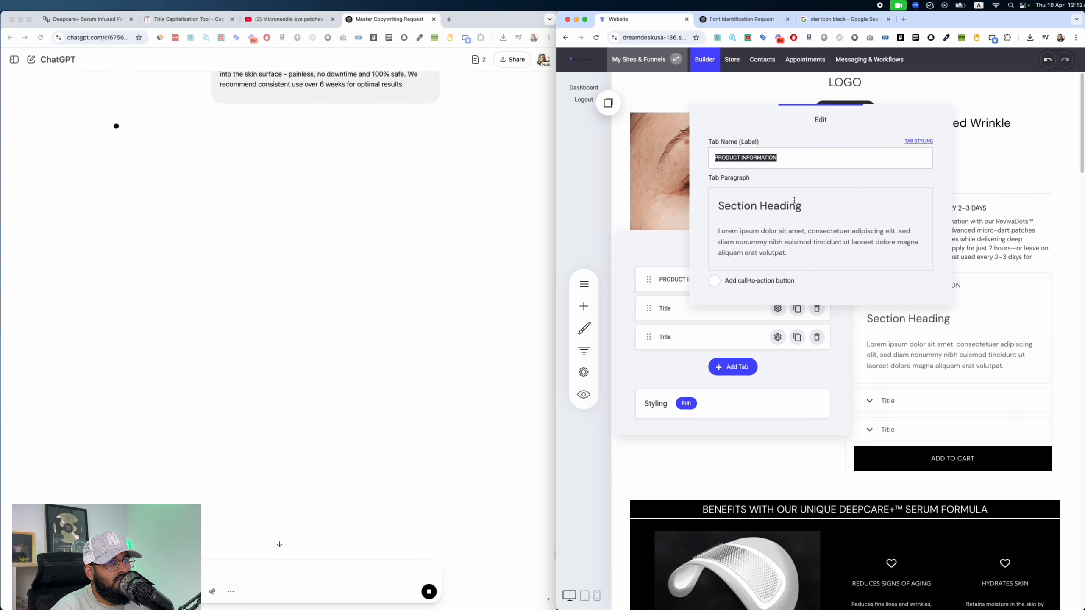
{"action": "left_click", "coordinate": [794, 200]}
{"action": "triple_click", "coordinate": [794, 206]}
{"action": "key", "text": "super+v"}
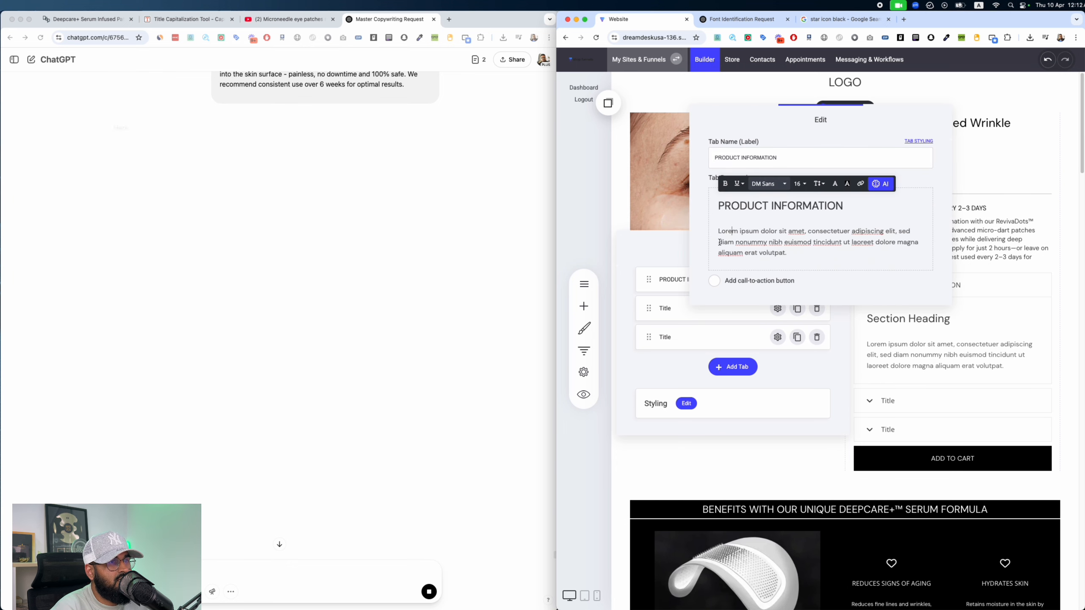
Step: Copy the three rewritten RevivaDots™ product information paragraphs from ChatGPT's reply
{"action": "triple_click", "coordinate": [719, 242]}
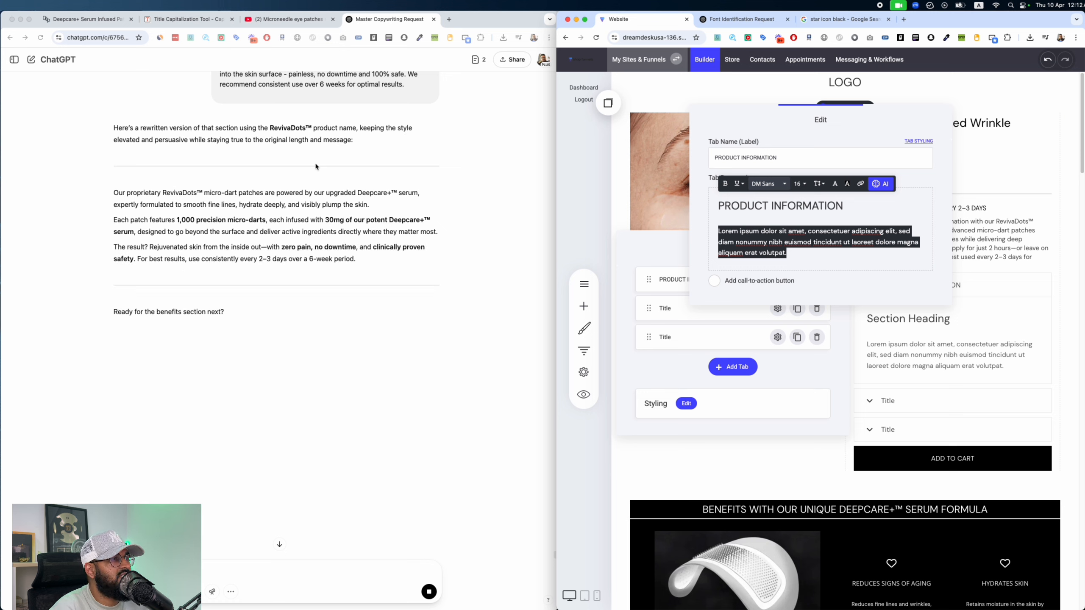
{"action": "left_click", "coordinate": [370, 268]}
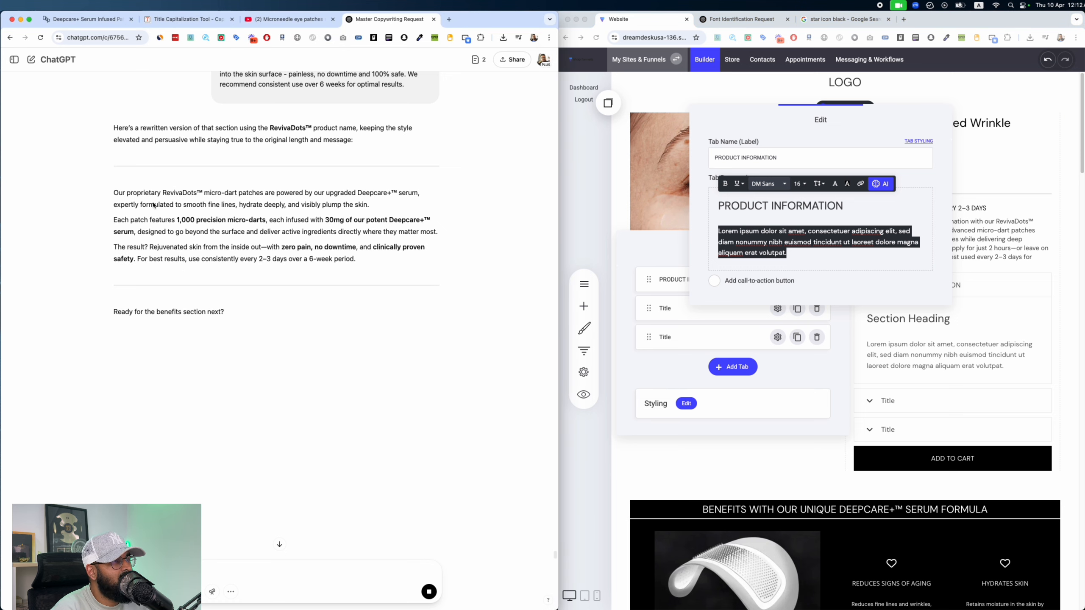
{"action": "mouse_move", "coordinate": [133, 194]}
{"action": "left_mouse_down"}
{"action": "mouse_move", "coordinate": [384, 269]}
{"action": "mouse_move", "coordinate": [164, 219]}
{"action": "mouse_move", "coordinate": [112, 191]}
{"action": "left_mouse_up"}
{"action": "key", "text": "super+c"}
Step: Replace the placeholder text in the PRODUCT INFORMATION tab paragraph with the copied copy, close the accordion settings and save the page
{"action": "left_click", "coordinate": [830, 245]}
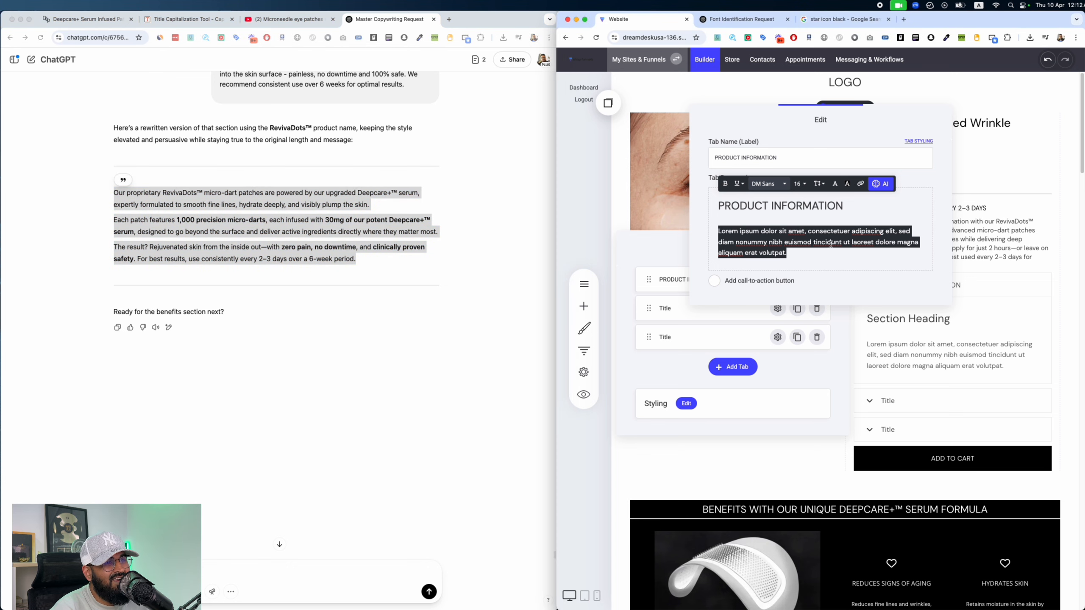
{"action": "left_click", "coordinate": [829, 243]}
{"action": "key", "text": "super+a"}
{"action": "left_click", "coordinate": [824, 242]}
{"action": "key", "text": "super+a"}
{"action": "left_click", "coordinate": [762, 241]}
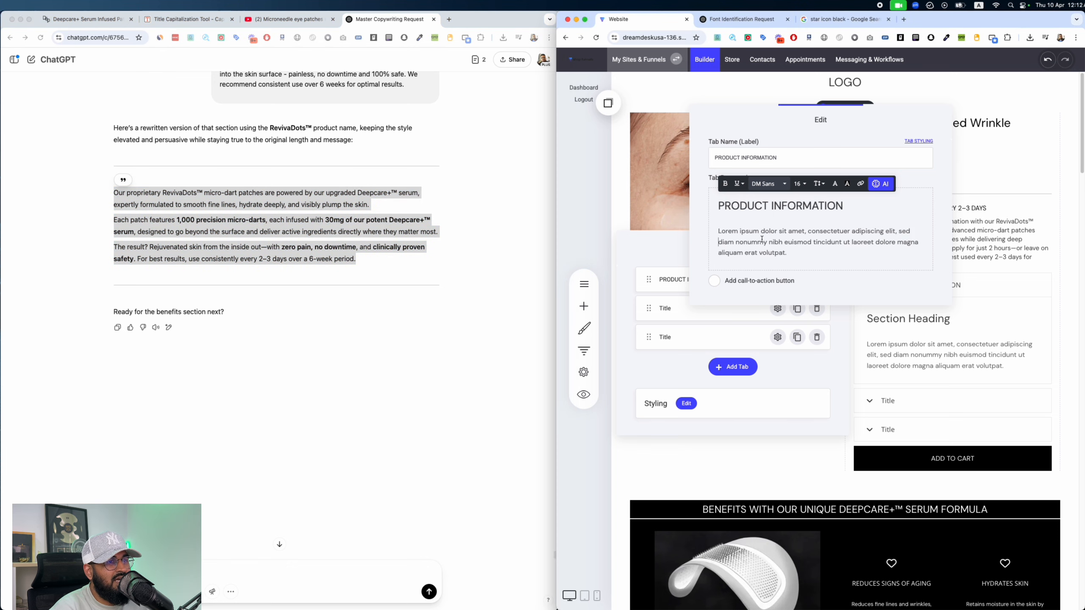
{"action": "triple_click", "coordinate": [762, 240]}
{"action": "key", "text": "super+v"}
{"action": "left_click", "coordinate": [955, 330]}
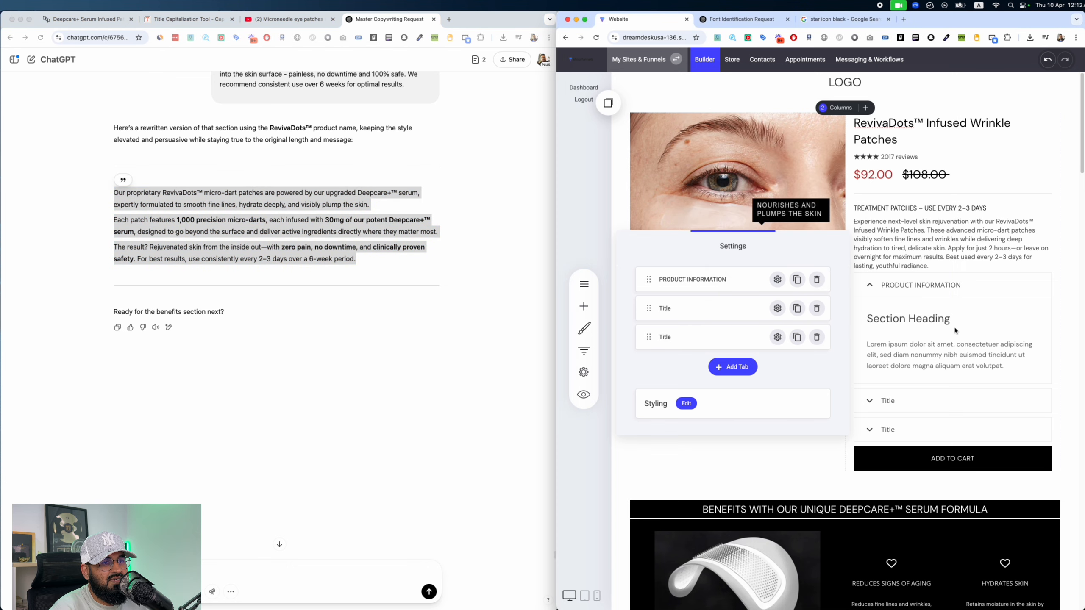
{"action": "left_click", "coordinate": [914, 348]}
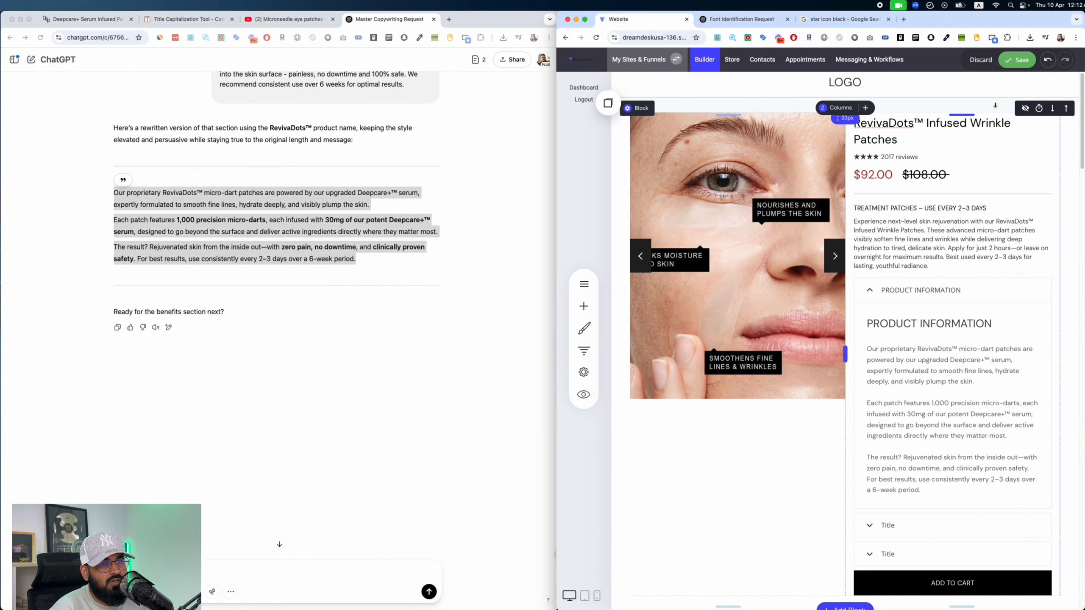
{"action": "left_click", "coordinate": [1023, 59]}
Step: Copy the Recommended For text from the Depology product page and paste it into the ChatGPT message
{"action": "left_click", "coordinate": [203, 151]}
{"action": "key", "text": "ctrl+Tab"}
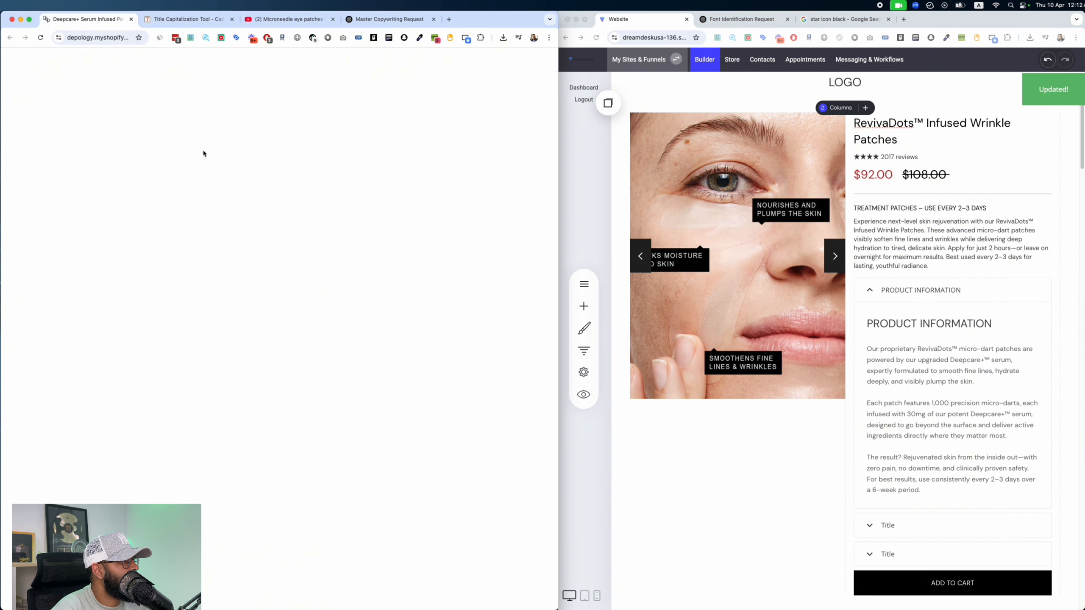
{"action": "left_click", "coordinate": [448, 425]}
{"action": "scroll", "coordinate": [388, 343], "scroll_direction": "down", "scroll_amount": 1}
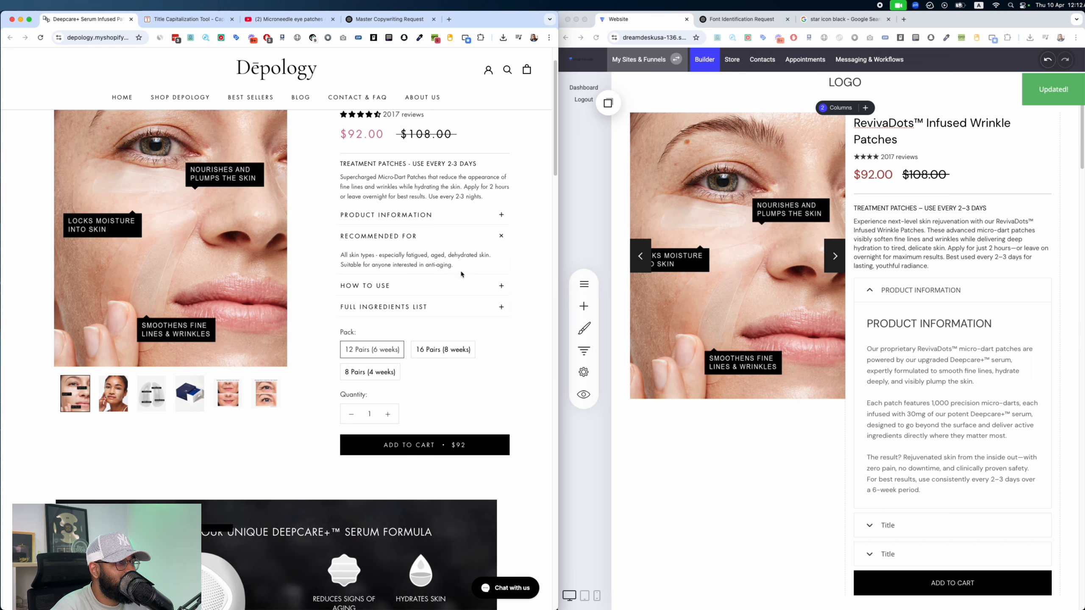
{"action": "left_click_drag", "start_coordinate": [462, 274], "coordinate": [335, 253]}
{"action": "key", "text": "ctrl+shift+Tab"}
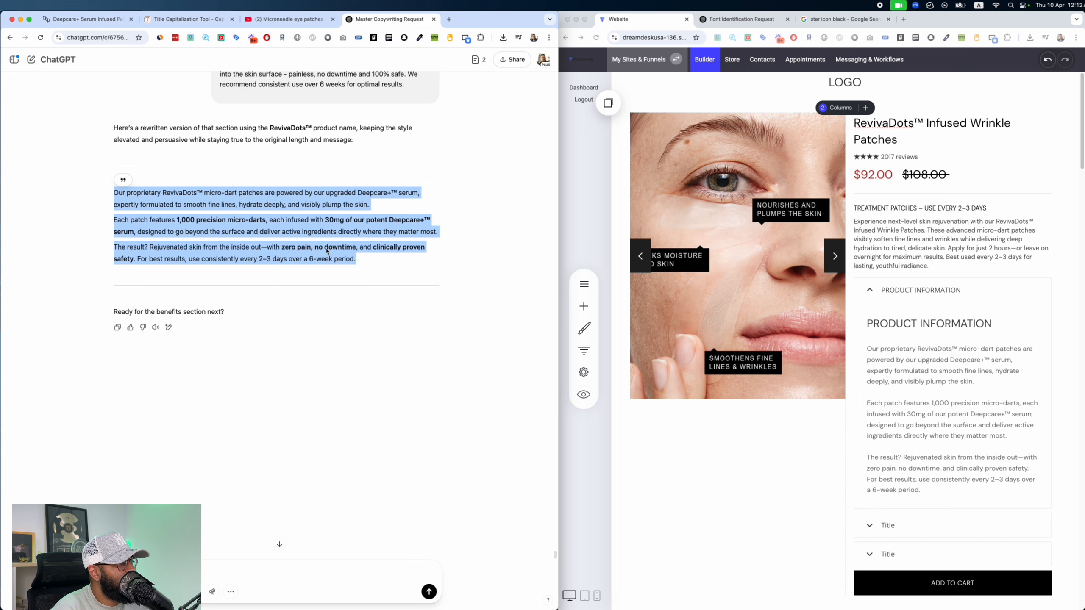
{"action": "left_click", "coordinate": [206, 569]}
{"action": "key", "text": "super+v"}
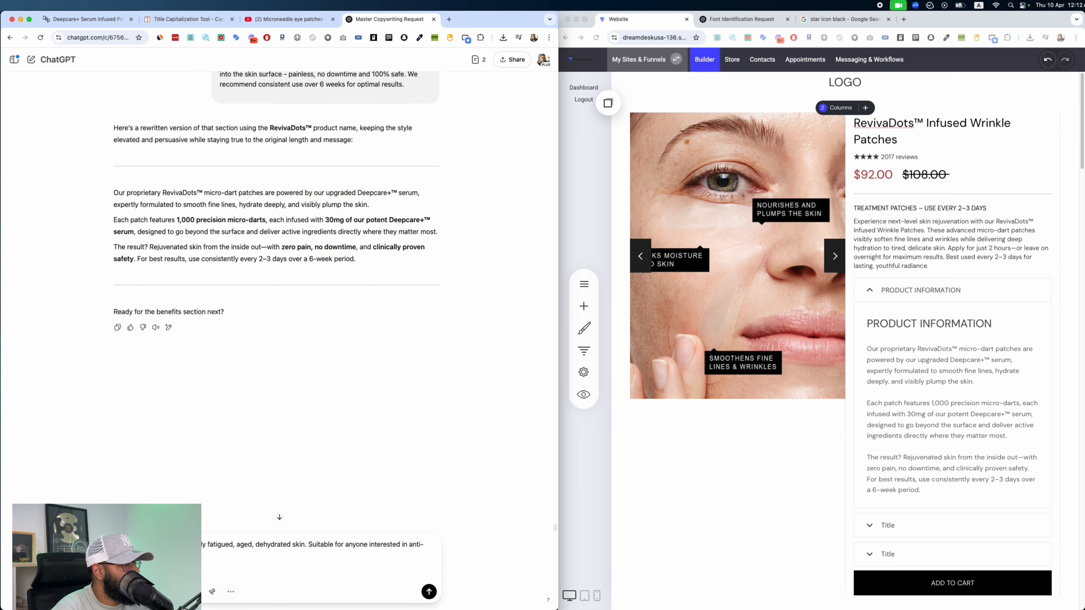
Step: Correct the misspelled heading word above the pasted text in the ChatGPT message to Recommended
{"action": "key", "text": "super+l"}
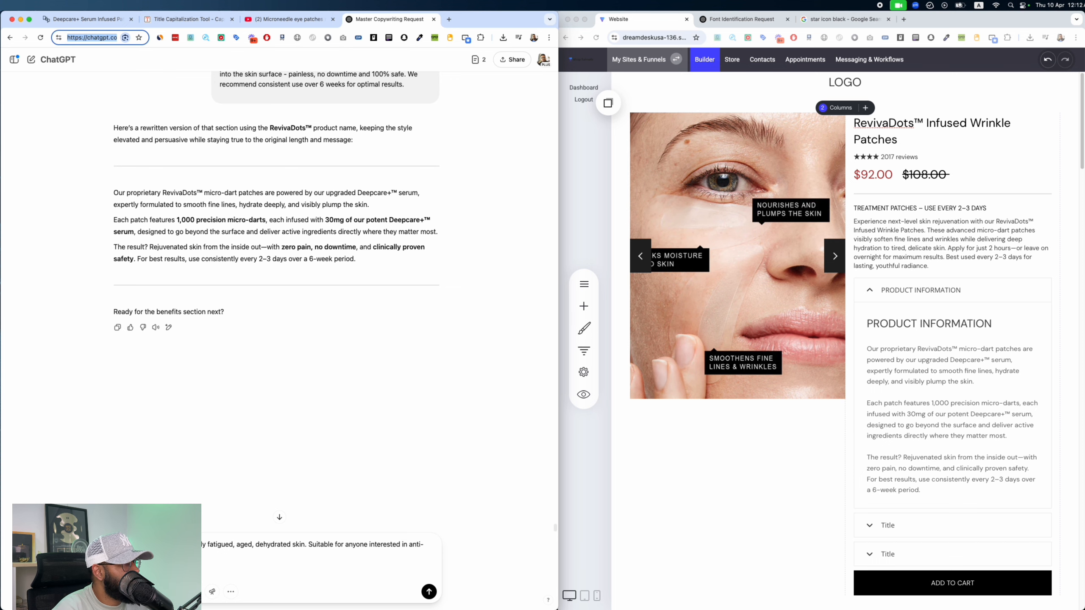
{"action": "key", "text": "ctrl+Tab"}
{"action": "key", "text": "ctrl+shift+Tab"}
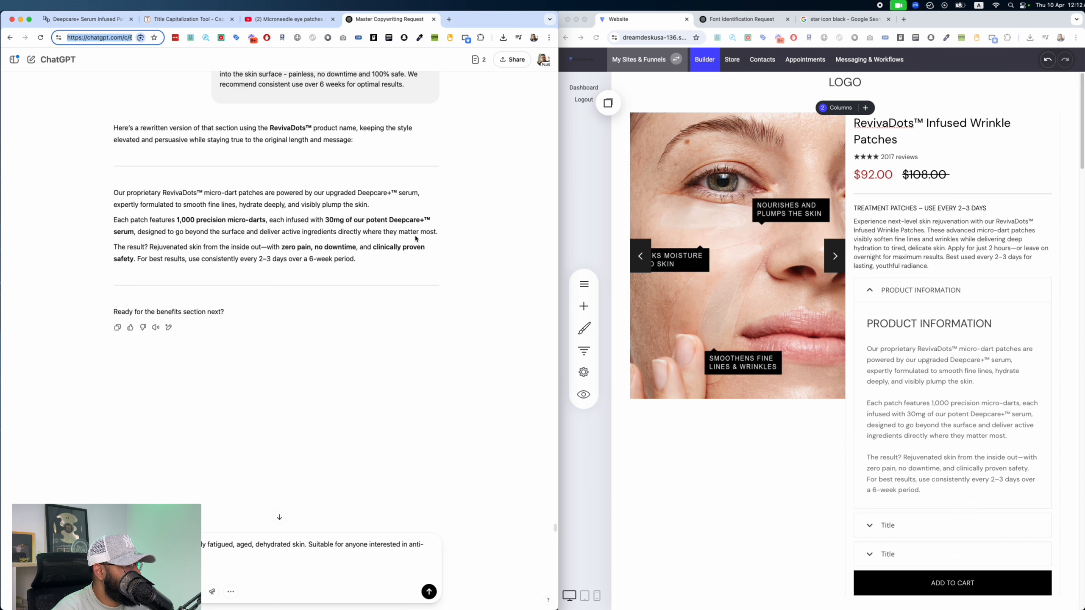
{"action": "key", "text": "super+l"}
{"action": "left_click", "coordinate": [154, 549]}
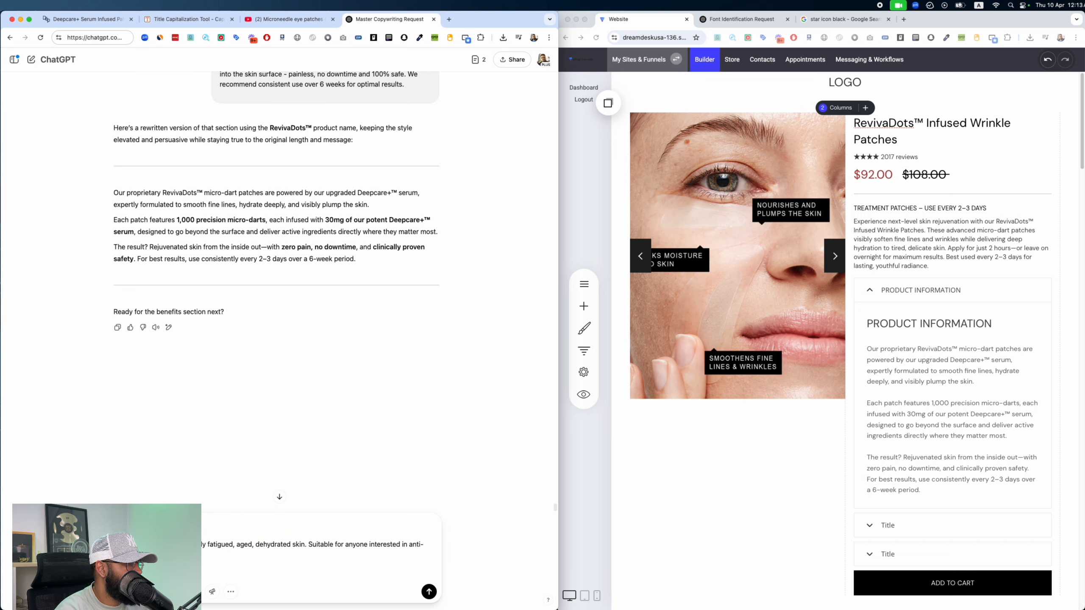
{"action": "right_click", "coordinate": [157, 545]}
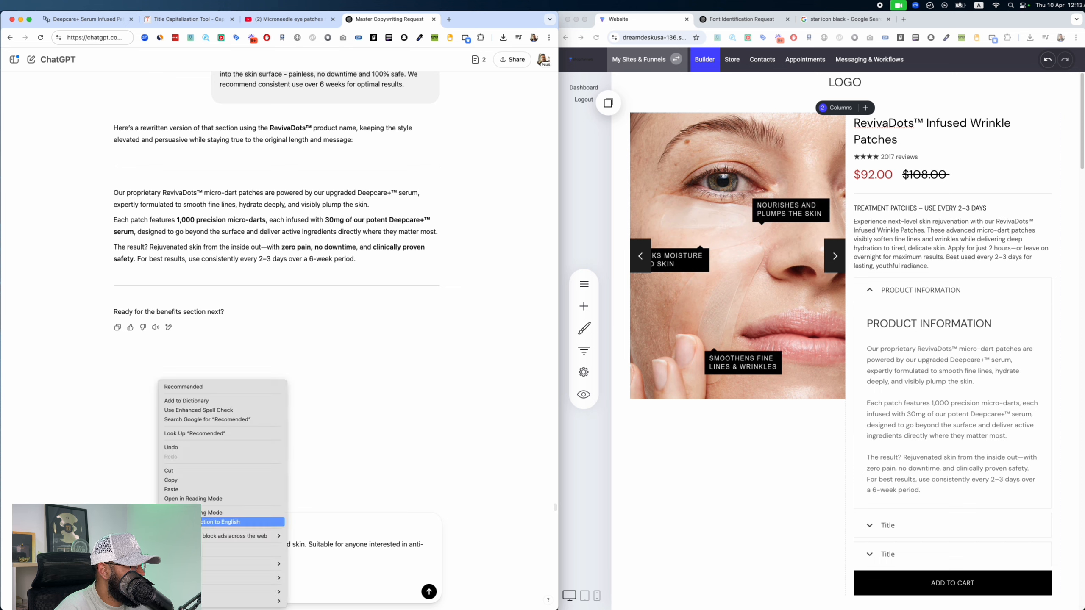
{"action": "left_click", "coordinate": [180, 388]}
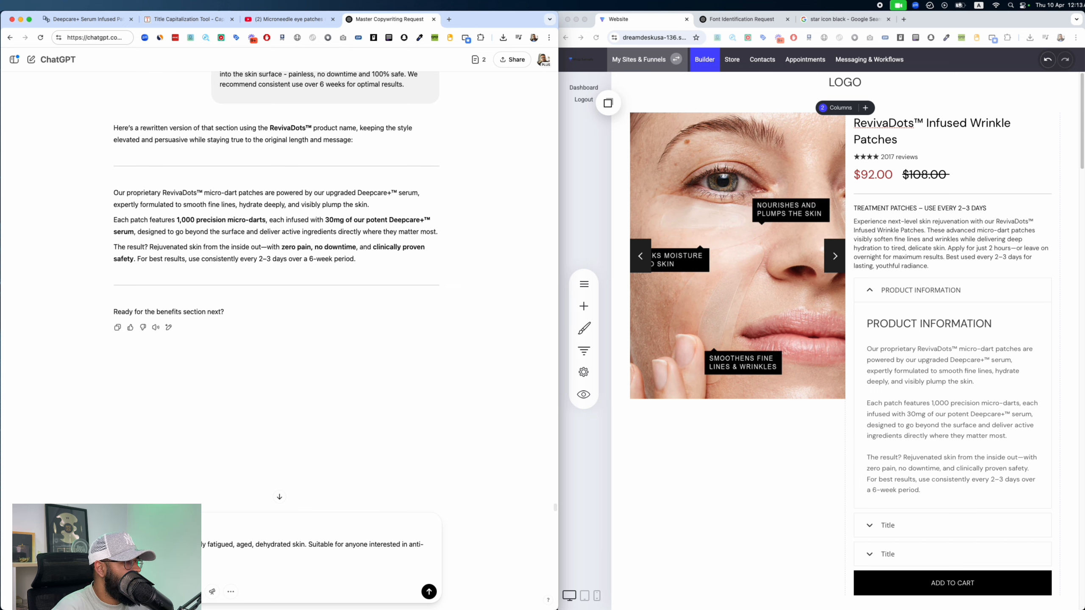
Step: Copy the three How To Use steps from the Depology page and add them to the ChatGPT message under the heading How to use
{"action": "key", "text": "ctrl+Tab"}
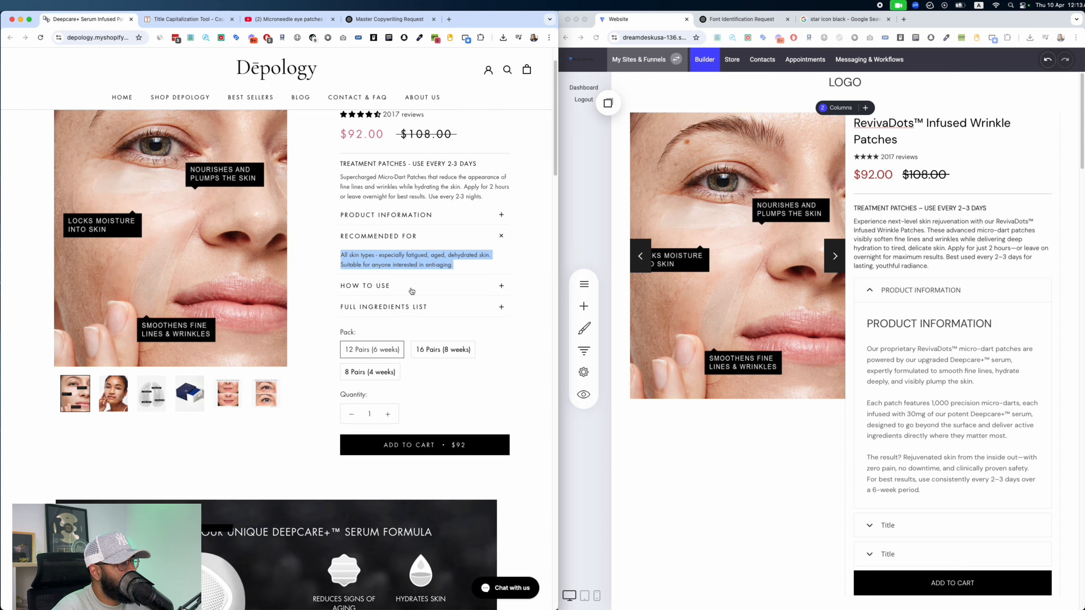
{"action": "left_click", "coordinate": [409, 289]}
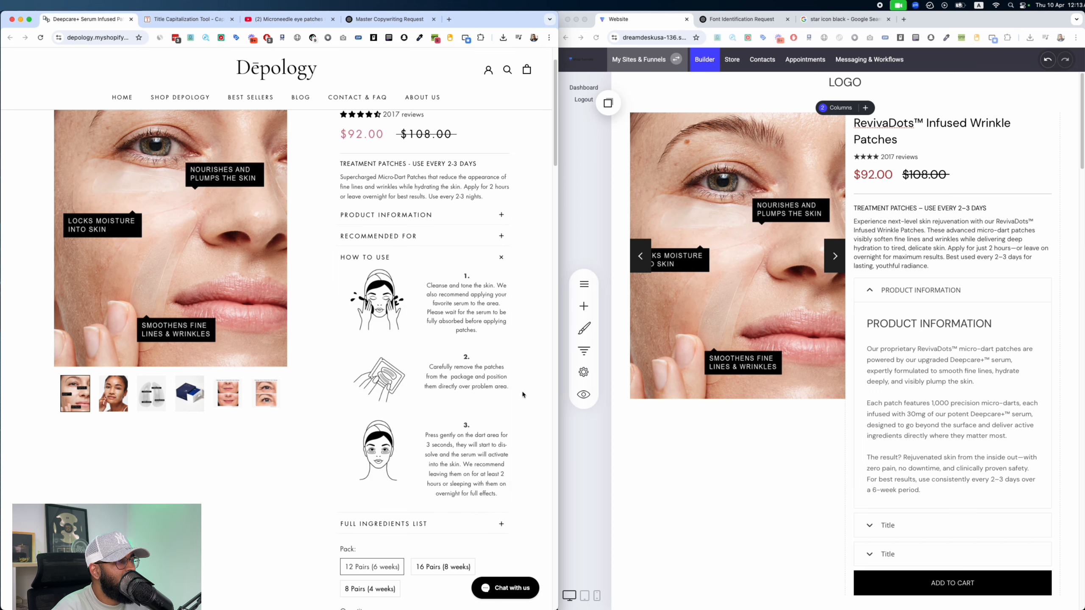
{"action": "left_click_drag", "start_coordinate": [505, 506], "coordinate": [346, 265]}
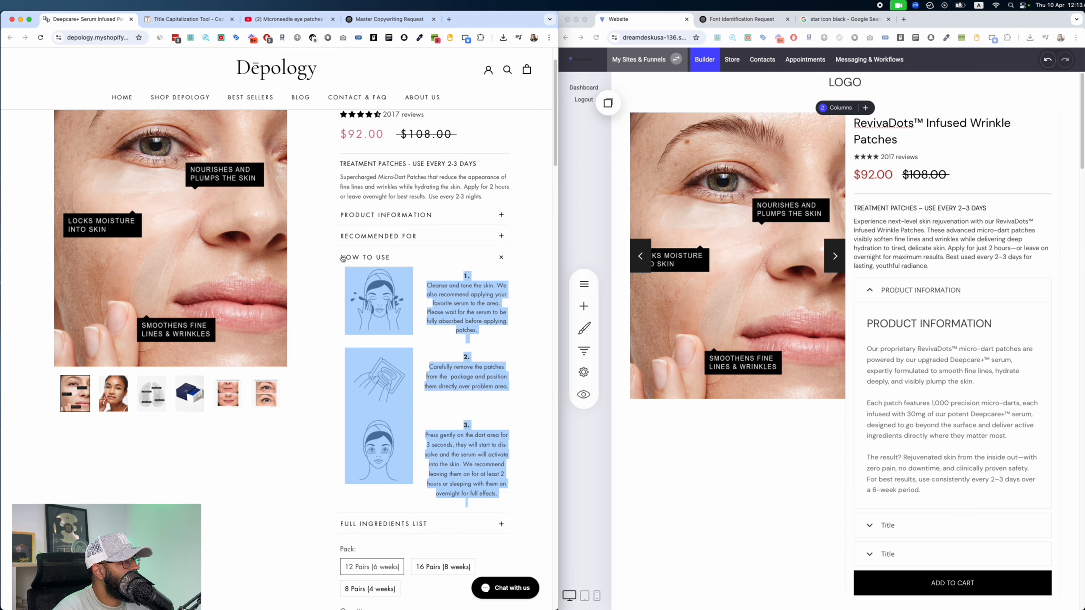
{"action": "key", "text": "ctrl+shift+Tab"}
{"action": "key", "text": "super+v"}
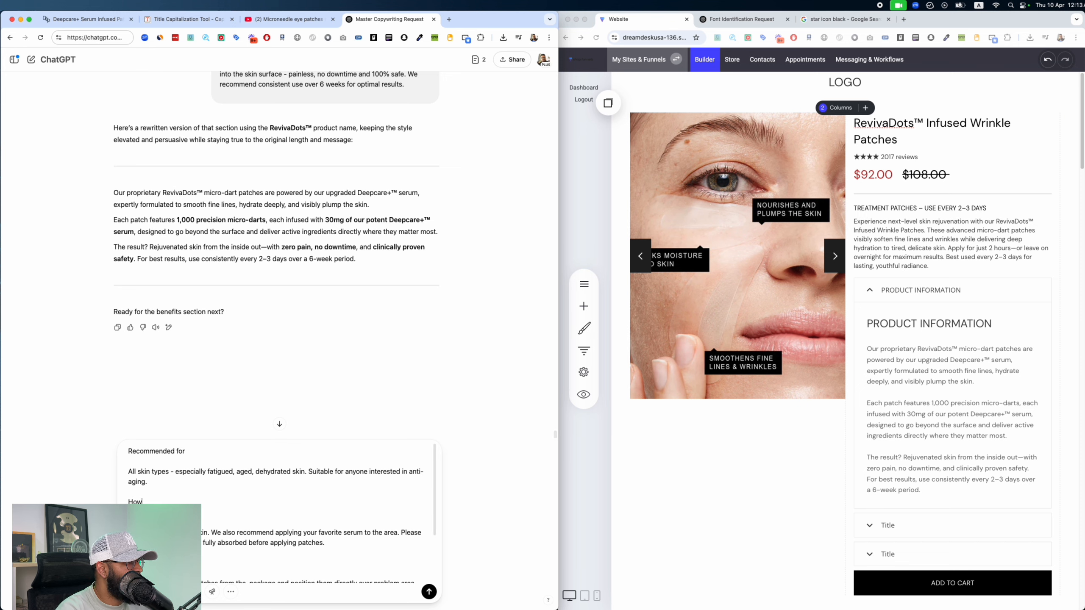
{"action": "scroll", "coordinate": [277, 512], "scroll_direction": "down", "scroll_amount": 3}
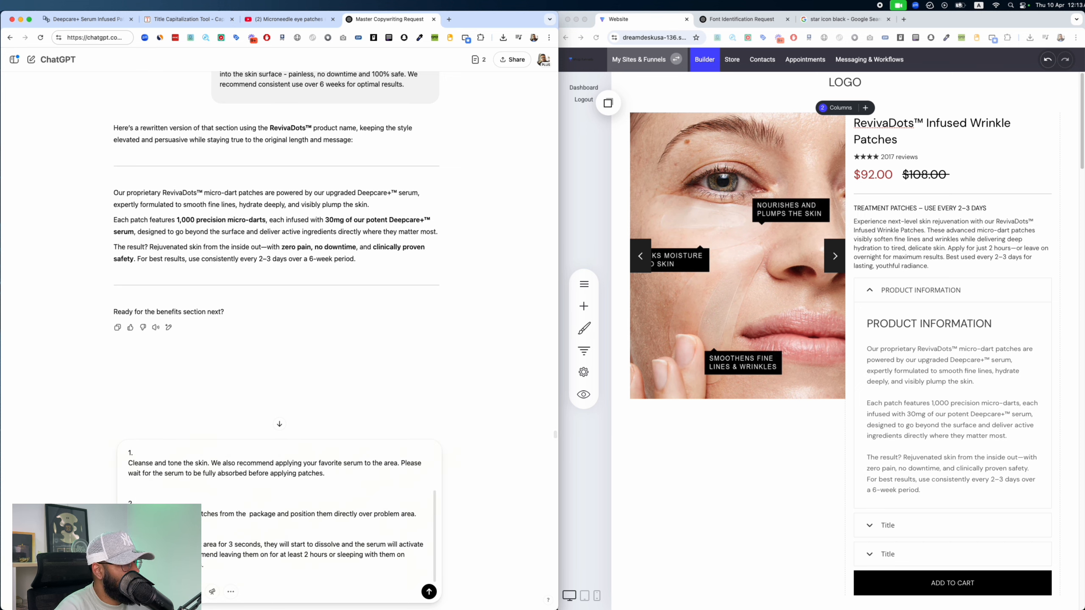
Step: Copy the full ingredients list from the Depology page, add it below the usage steps in the ChatGPT message and send it for rewriting
{"action": "key", "text": "ctrl+Tab"}
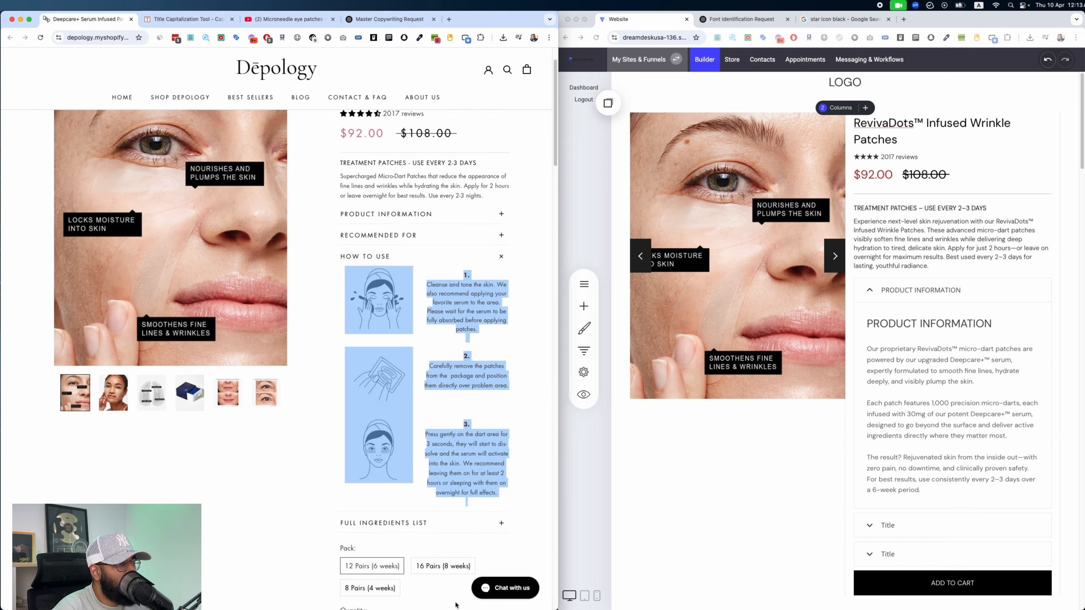
{"action": "left_click", "coordinate": [414, 523]}
{"action": "scroll", "coordinate": [414, 470], "scroll_direction": "down", "scroll_amount": 2}
{"action": "left_click_drag", "start_coordinate": [487, 278], "coordinate": [320, 213]}
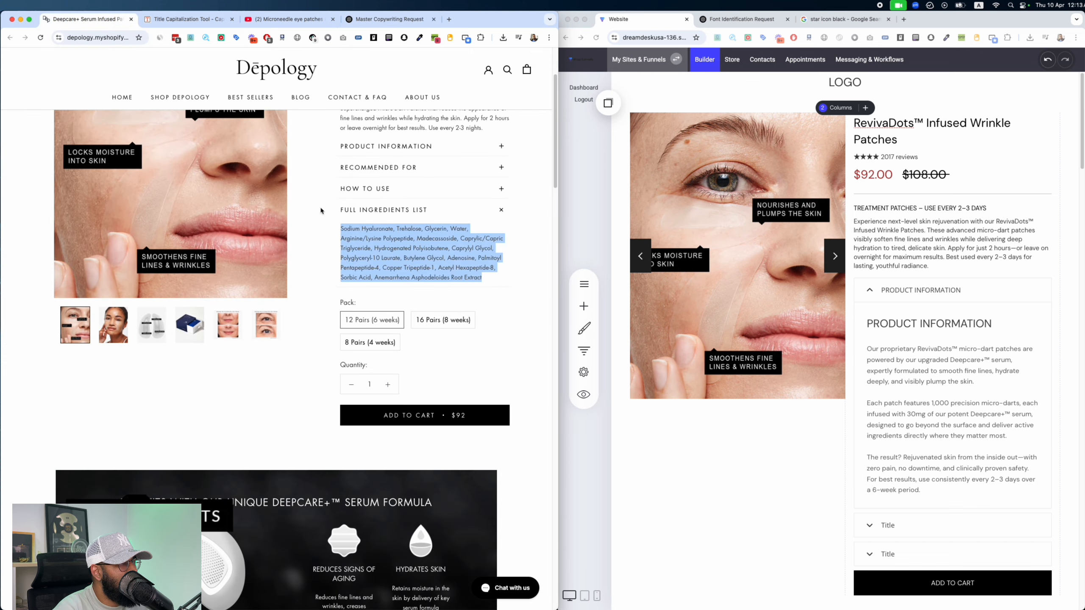
{"action": "key", "text": "ctrl+shift+Tab"}
{"action": "key", "text": "super+v"}
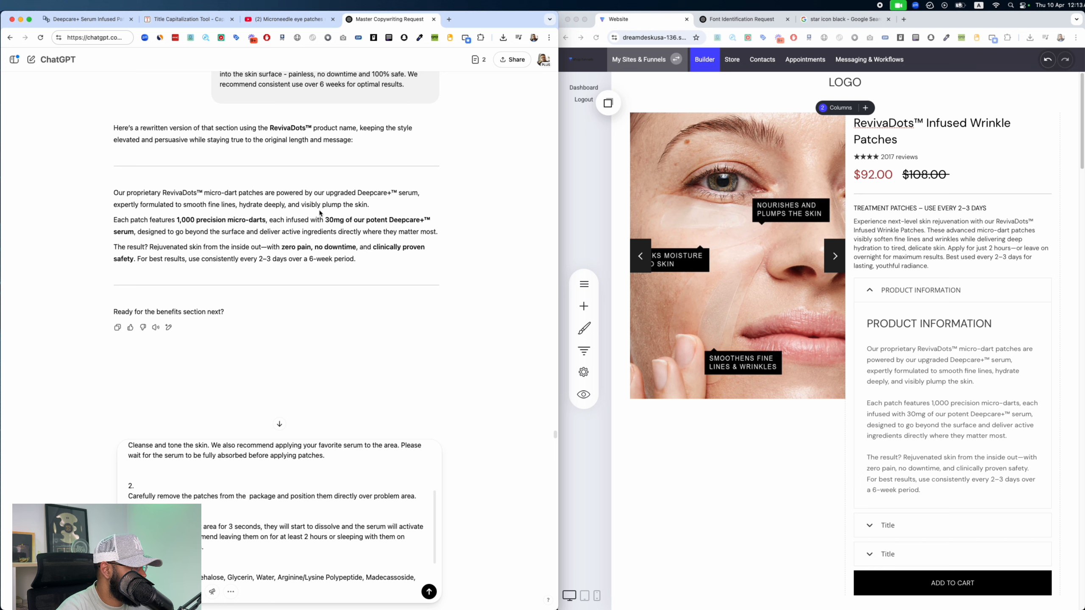
{"action": "key", "text": "shift+Return"}
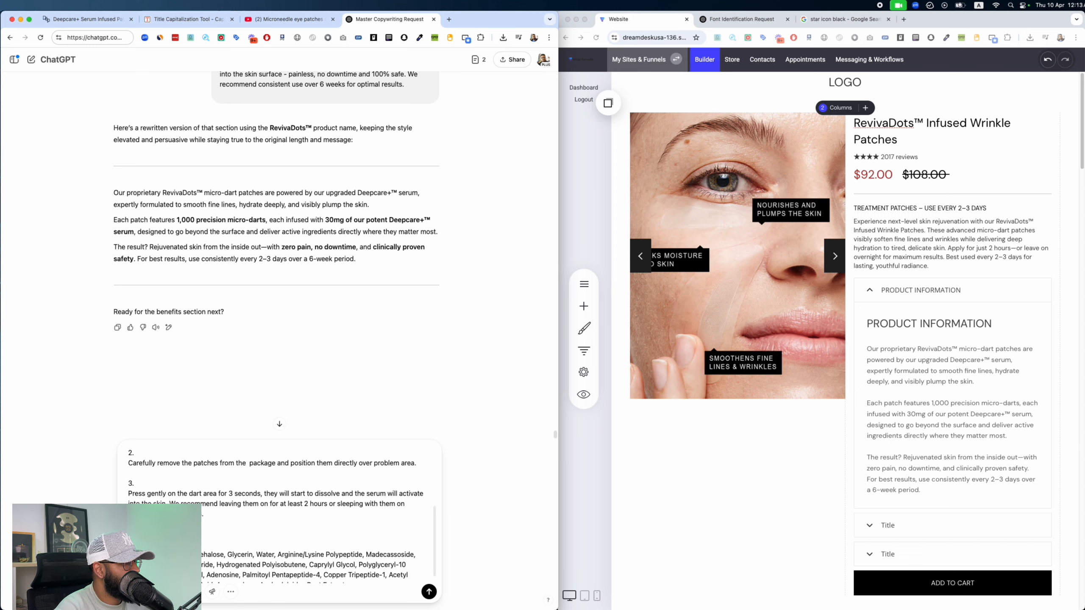
{"action": "key", "text": "super+Up"}
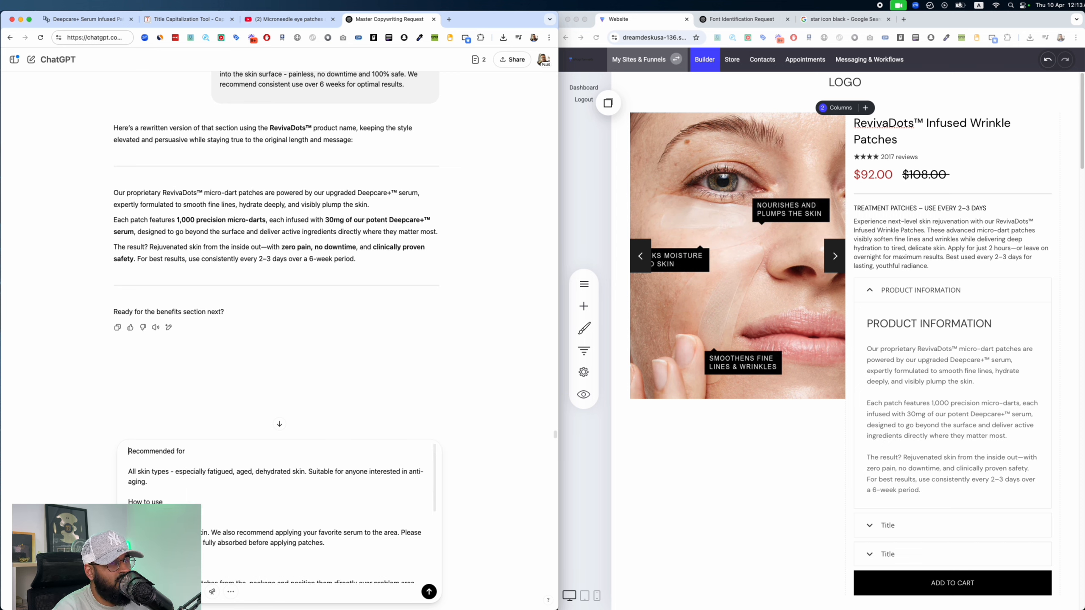
{"action": "key", "text": "Return"}
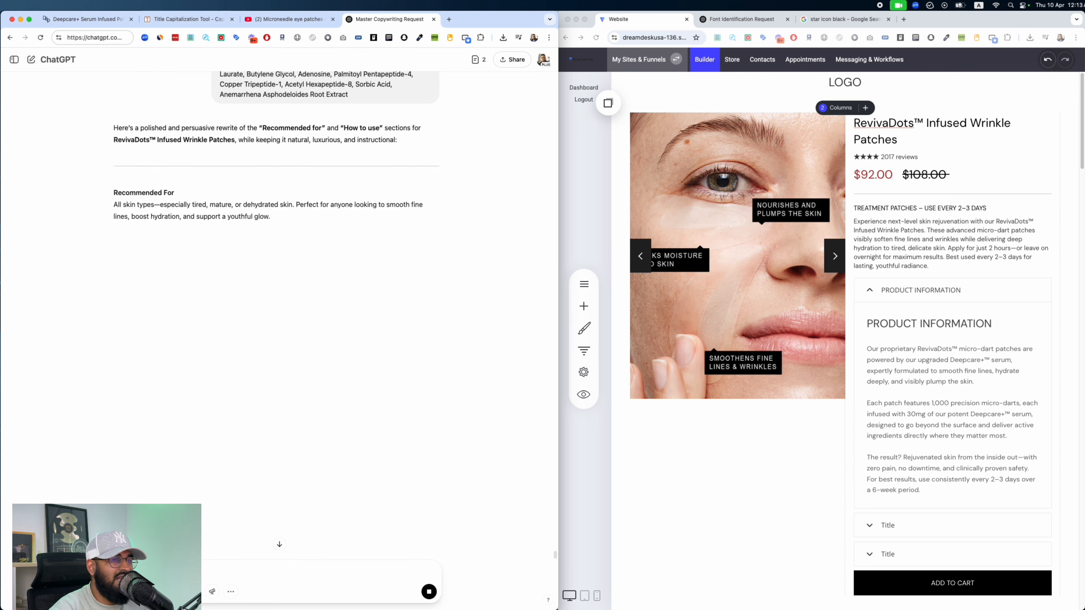
Step: Open the funnel page accordion's second tab for editing and set its tab name to RECOMMENDED FOR
{"action": "scroll", "coordinate": [1008, 260], "scroll_direction": "down", "scroll_amount": 2}
{"action": "left_click", "coordinate": [1009, 259]}
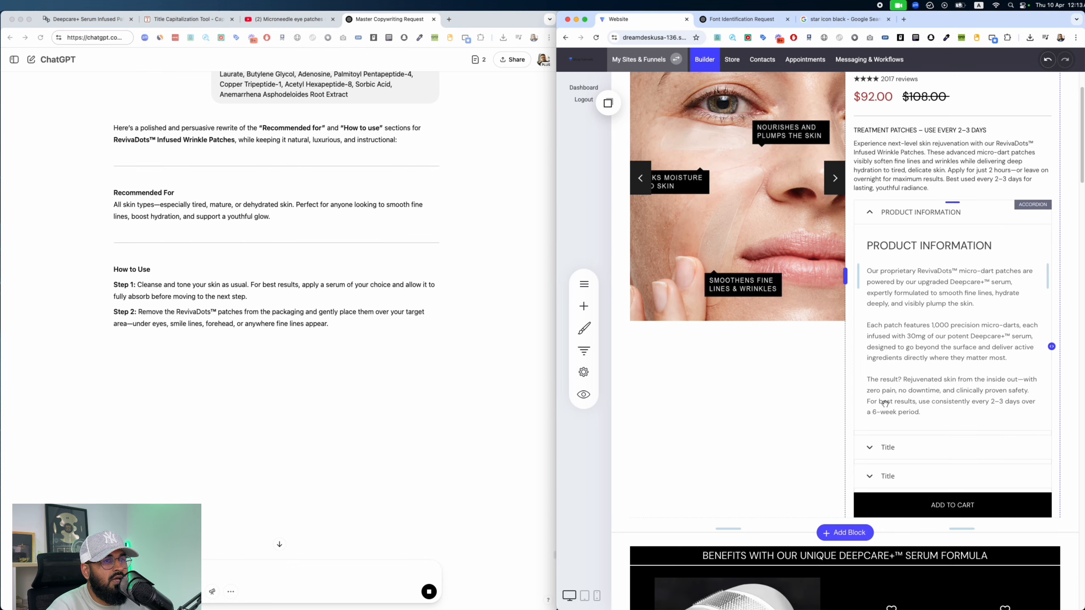
{"action": "left_click_drag", "start_coordinate": [175, 193], "coordinate": [101, 195]}
{"action": "key", "text": "super+c"}
{"action": "left_click", "coordinate": [778, 237]}
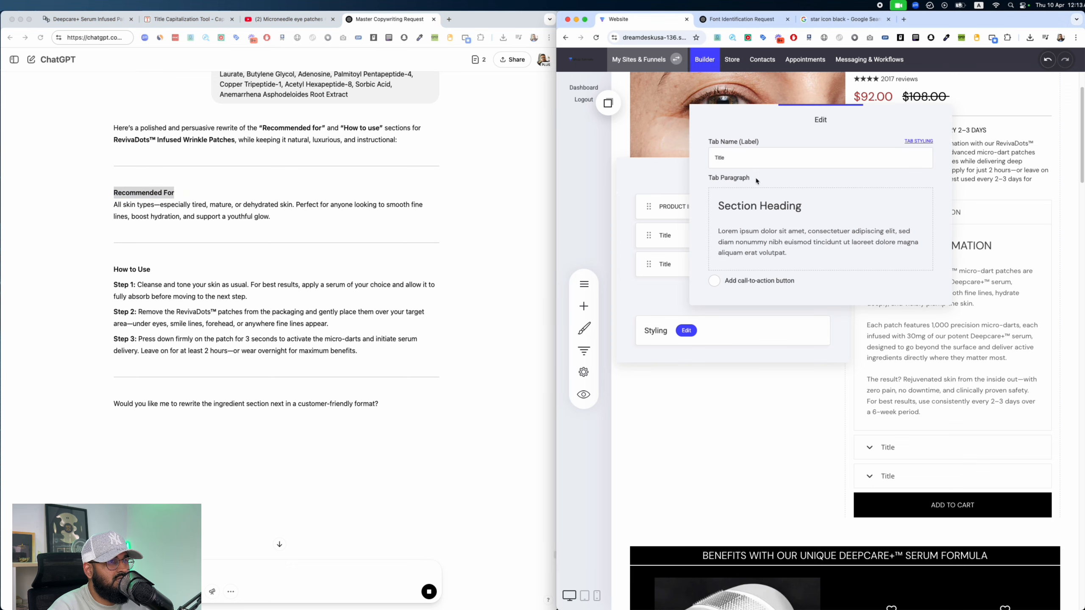
{"action": "key", "text": "super+a"}
{"action": "left_click", "coordinate": [756, 158]}
{"action": "key", "text": "super+a"}
{"action": "key", "text": "super+v"}
{"action": "key", "text": "Caps_Lock"}
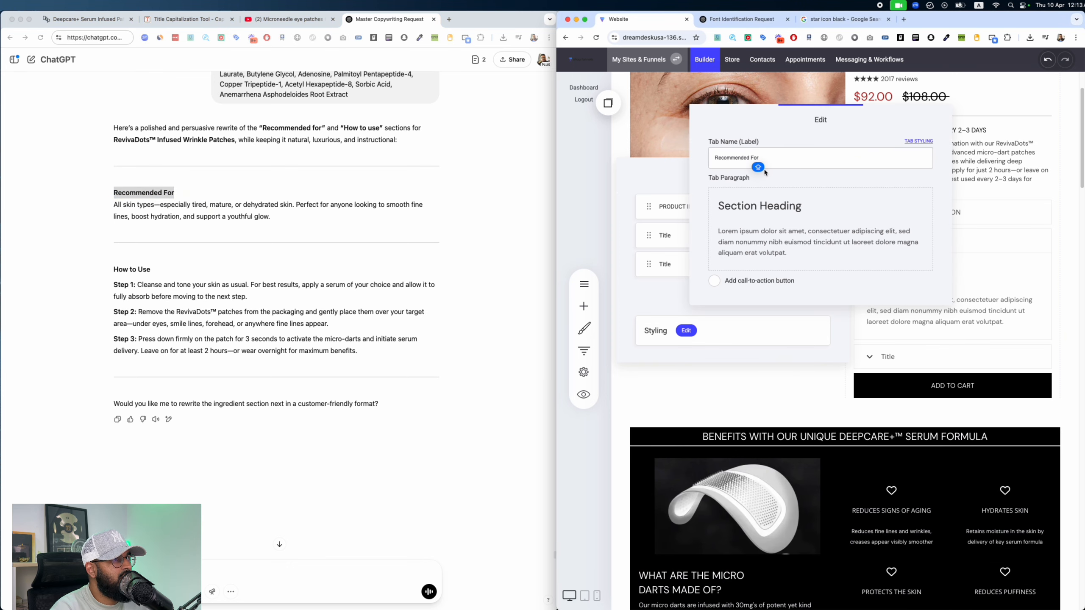
{"action": "key", "text": "super+a"}
{"action": "type", "text": "RECOMME"}
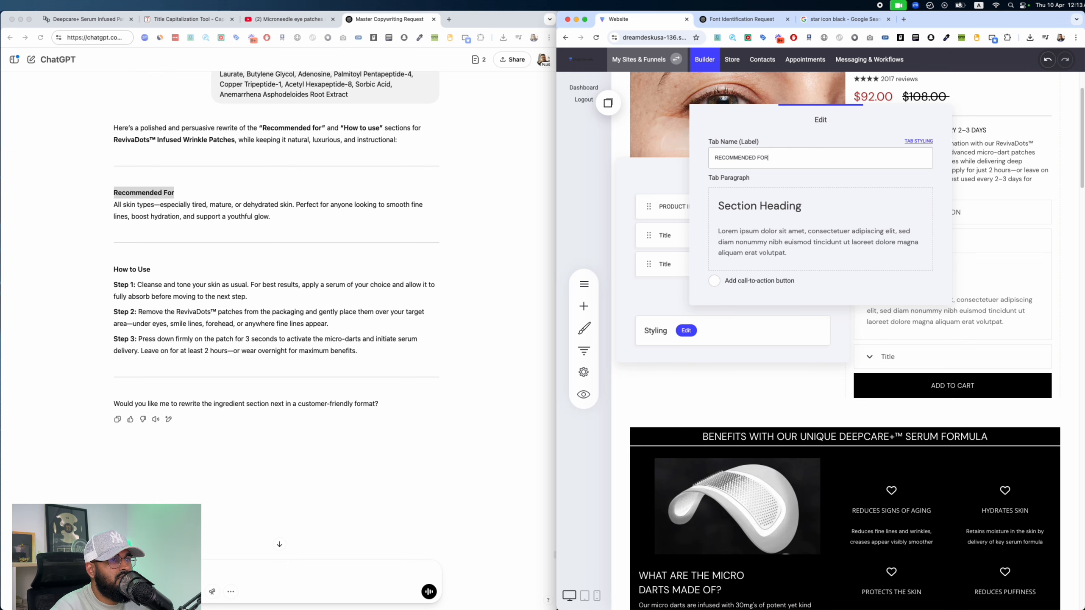
Step: Keep the second tab's name in capitals and set its section heading to the same text, RECOMMENDED FOR
{"action": "key", "text": "super+alt+i"}
{"action": "left_click", "coordinate": [1077, 53]}
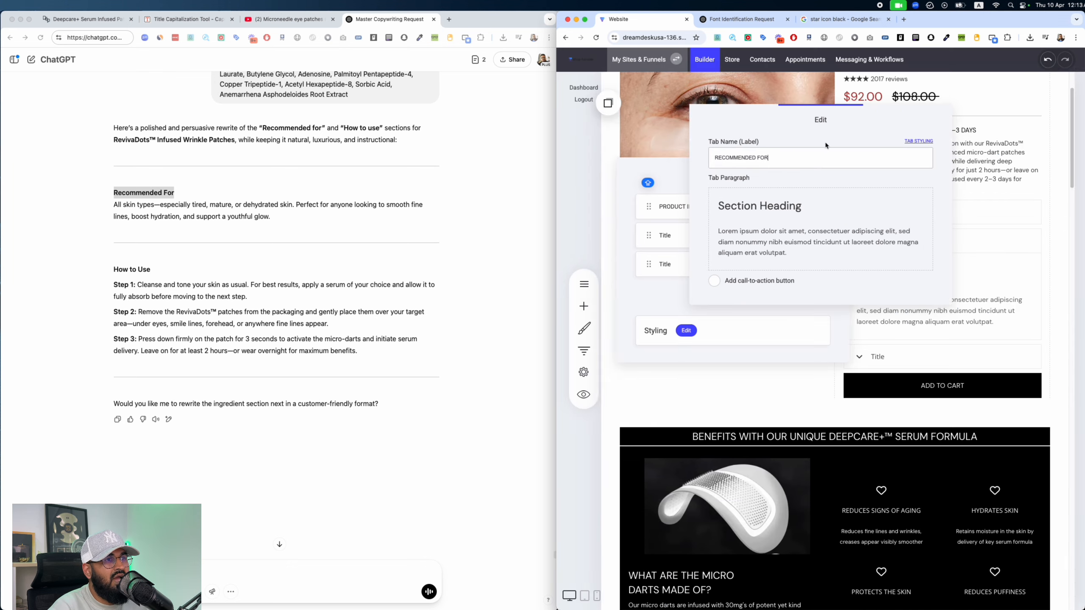
{"action": "left_click", "coordinate": [786, 158]}
{"action": "key", "text": "super+a"}
{"action": "key", "text": "super+v"}
{"action": "left_click", "coordinate": [797, 206]}
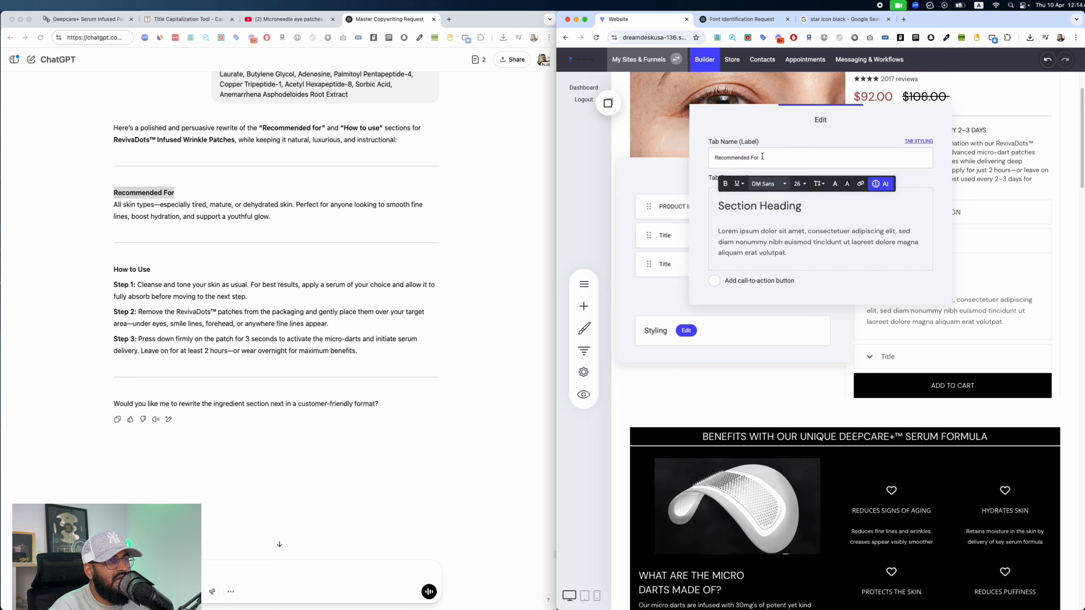
{"action": "left_click", "coordinate": [762, 156]}
{"action": "key", "text": "super+c"}
{"action": "key", "text": "super+z"}
{"action": "left_click", "coordinate": [814, 207]}
{"action": "triple_click", "coordinate": [814, 206]}
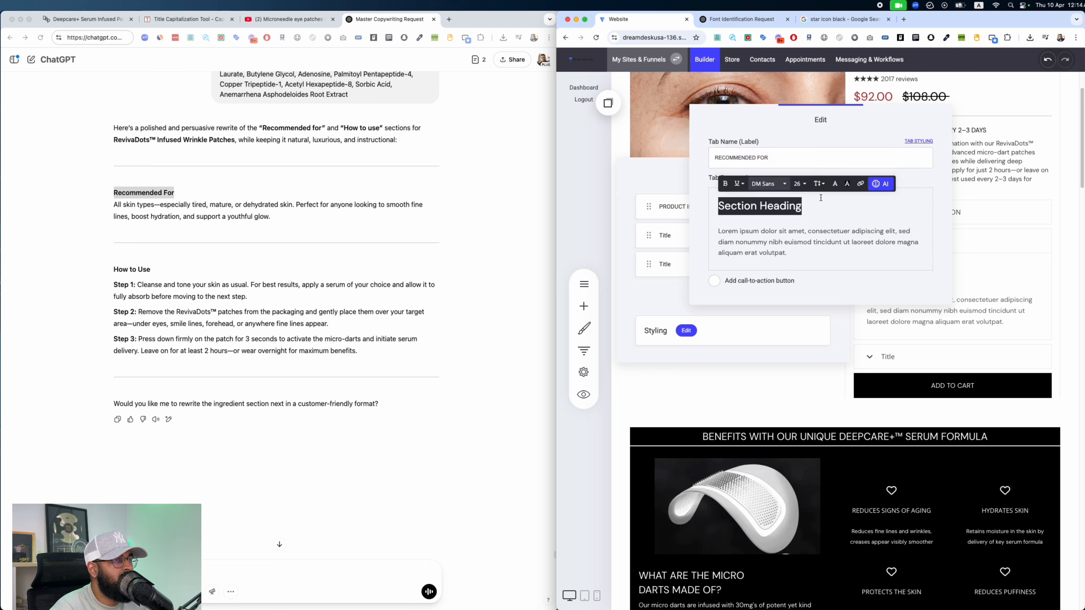
{"action": "key", "text": "super+v"}
Step: Replace the RECOMMENDED FOR tab's placeholder paragraph with ChatGPT's rewritten Recommended For text and close the tab editor
{"action": "left_click", "coordinate": [331, 308]}
{"action": "left_click_drag", "start_coordinate": [277, 219], "coordinate": [95, 207]}
{"action": "key", "text": "super+c"}
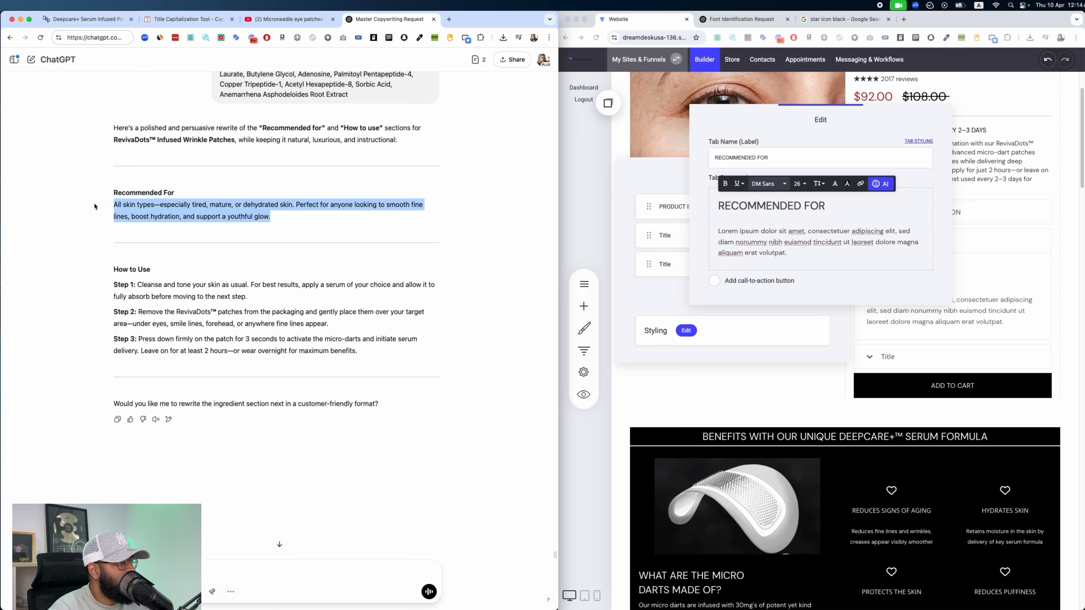
{"action": "left_click", "coordinate": [1058, 282]}
{"action": "left_click", "coordinate": [820, 241]}
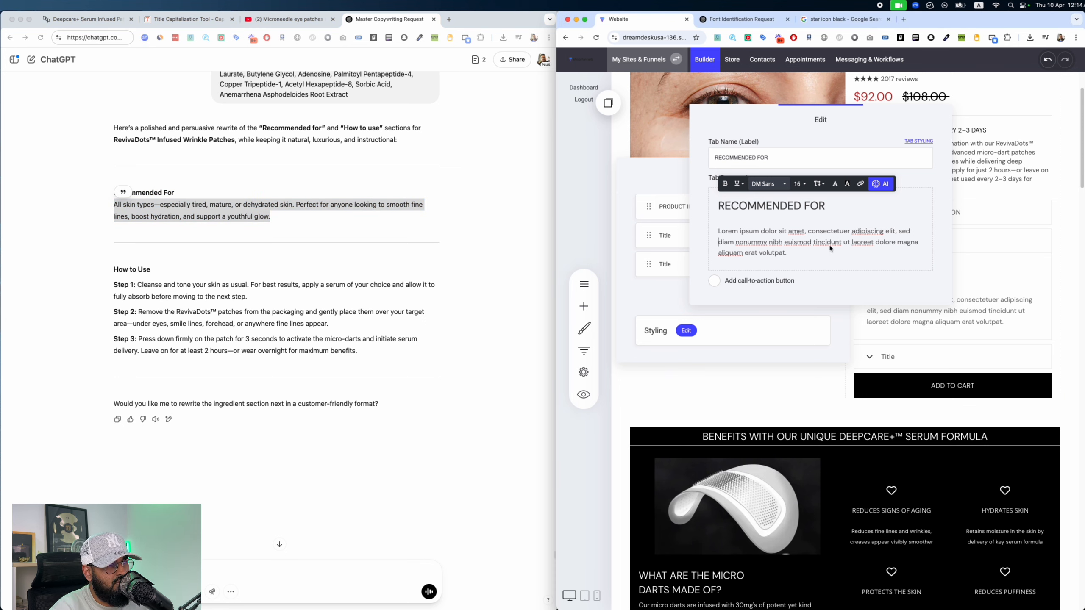
{"action": "triple_click", "coordinate": [830, 248]}
{"action": "key", "text": "super+v"}
{"action": "left_click", "coordinate": [836, 324]}
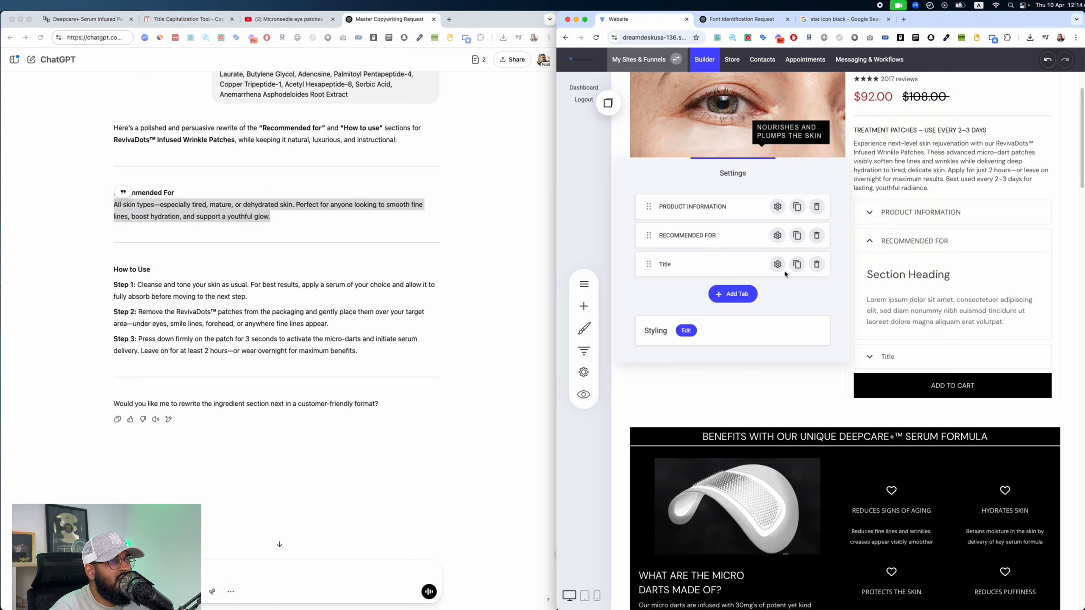
Step: Open the accordion's third tab for editing and set its tab name to HOW TO USE
{"action": "triple_click", "coordinate": [131, 269]}
{"action": "key", "text": "super+c"}
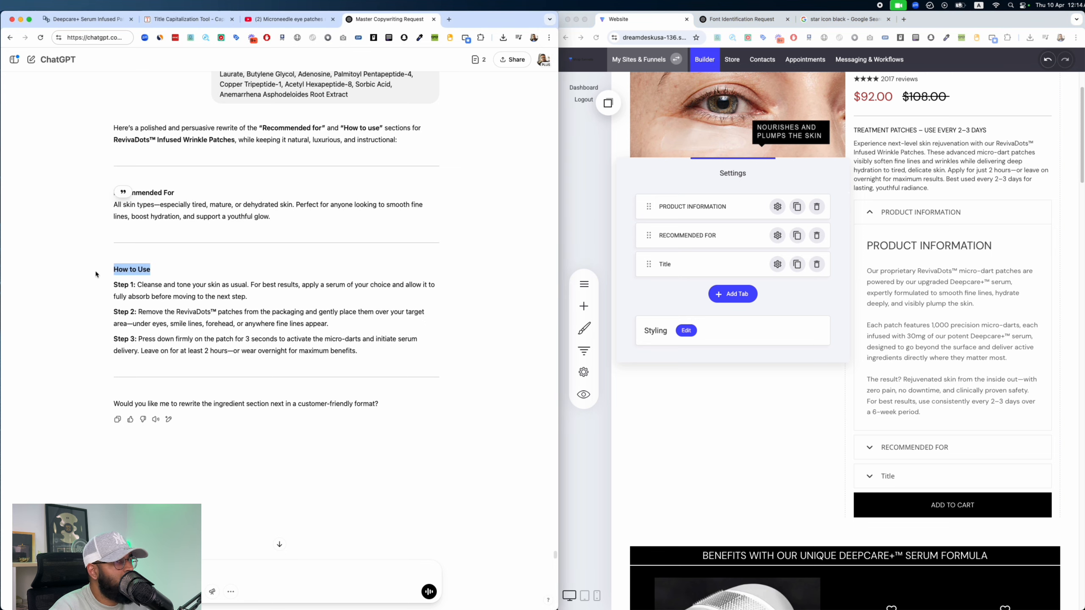
{"action": "left_click", "coordinate": [773, 265]}
{"action": "left_click", "coordinate": [777, 264]}
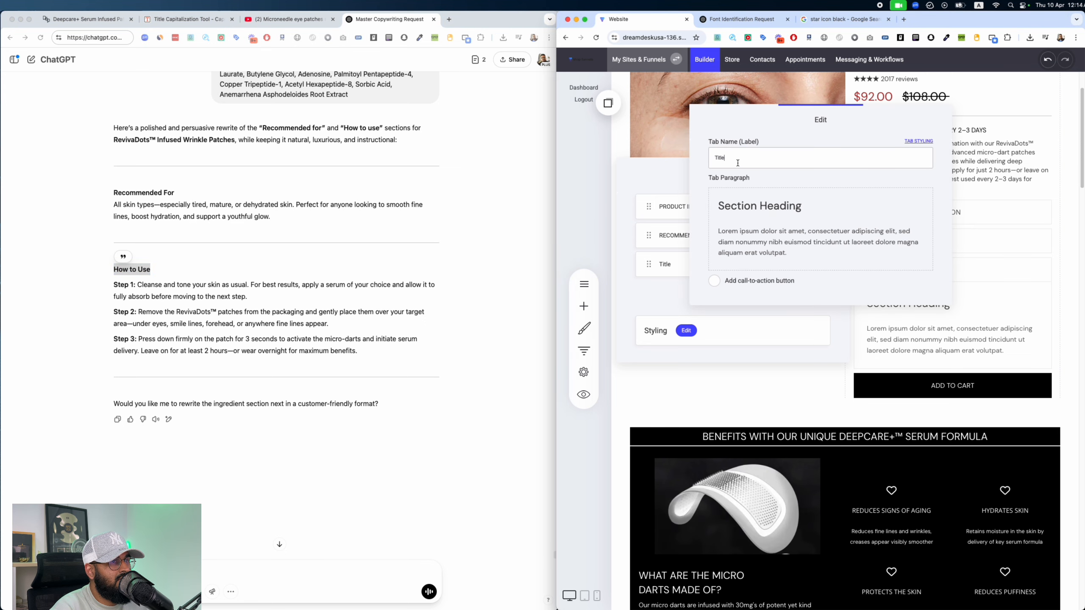
{"action": "triple_click", "coordinate": [738, 163]}
{"action": "key", "text": "super+v"}
{"action": "key", "text": "super+a"}
{"action": "key", "text": "BackSpace"}
{"action": "type", "text": "HOW"}
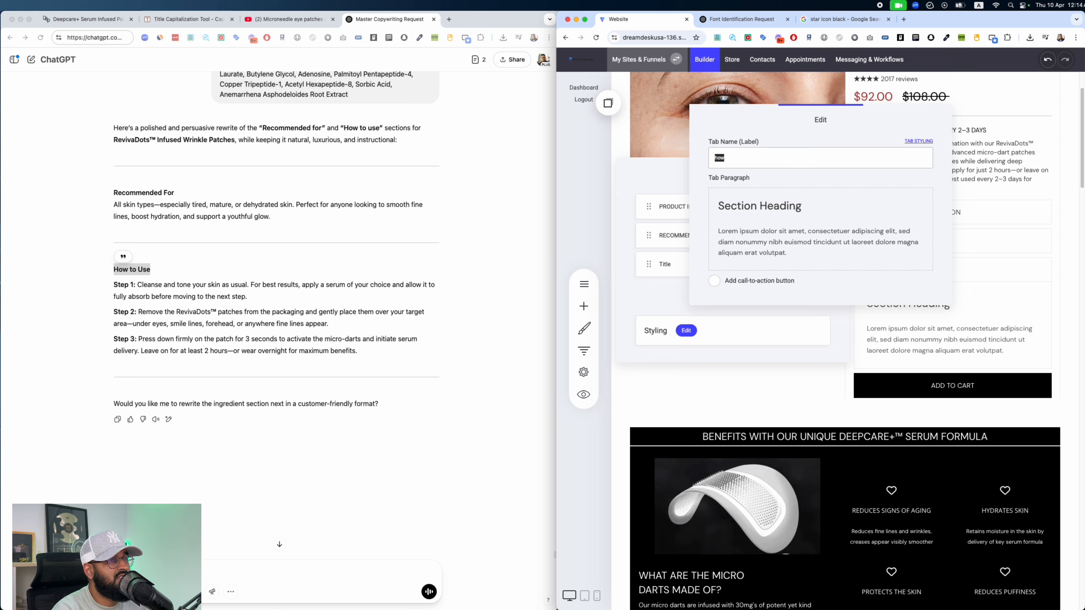
Step: Copy the third tab's name and use it as the section heading, HOW TO USE
{"action": "key", "text": "super+a"}
{"action": "key", "text": "super+c"}
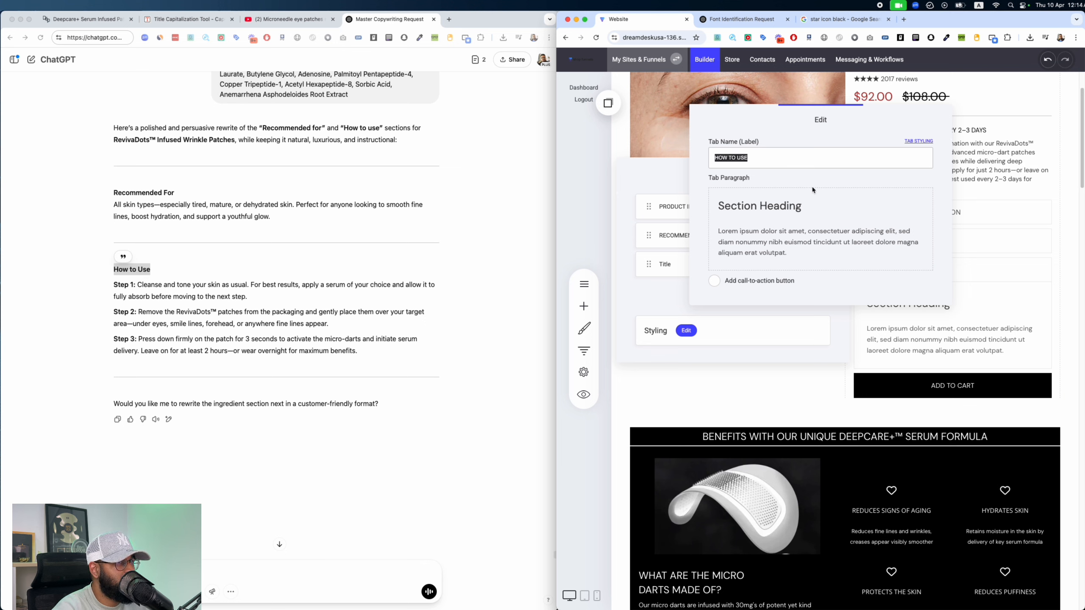
{"action": "left_click", "coordinate": [795, 210]}
{"action": "key", "text": "super+a"}
{"action": "key", "text": "super+v"}
{"action": "left_click", "coordinate": [444, 363]}
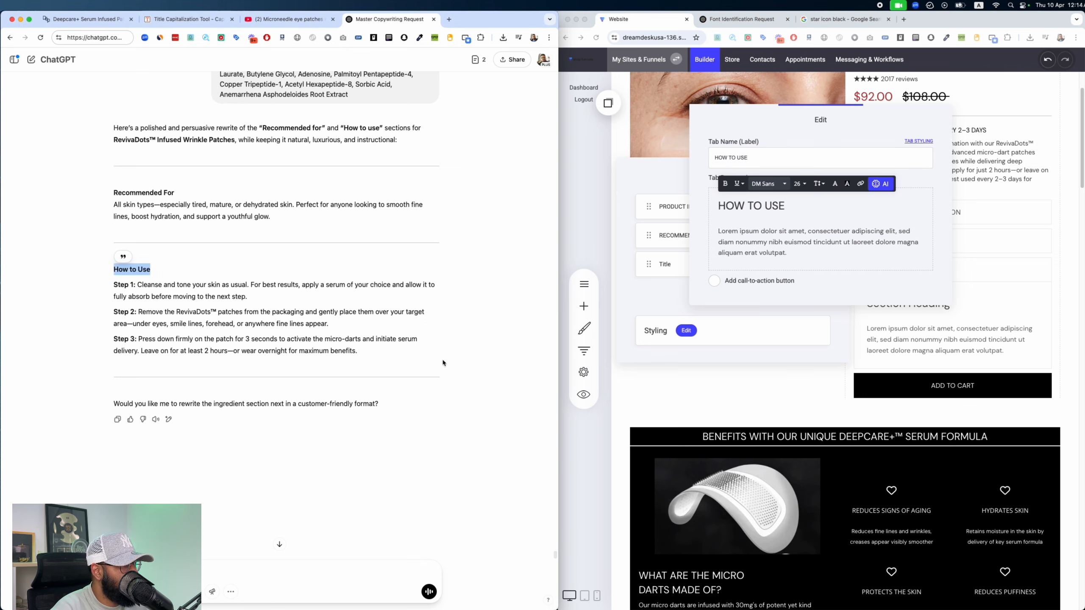
Step: Replace the HOW TO USE tab's placeholder paragraph with ChatGPT's rewritten three-step instructions and close the tab editor
{"action": "left_click_drag", "start_coordinate": [443, 363], "coordinate": [111, 284]}
{"action": "key", "text": "super+c"}
{"action": "left_click", "coordinate": [836, 250]}
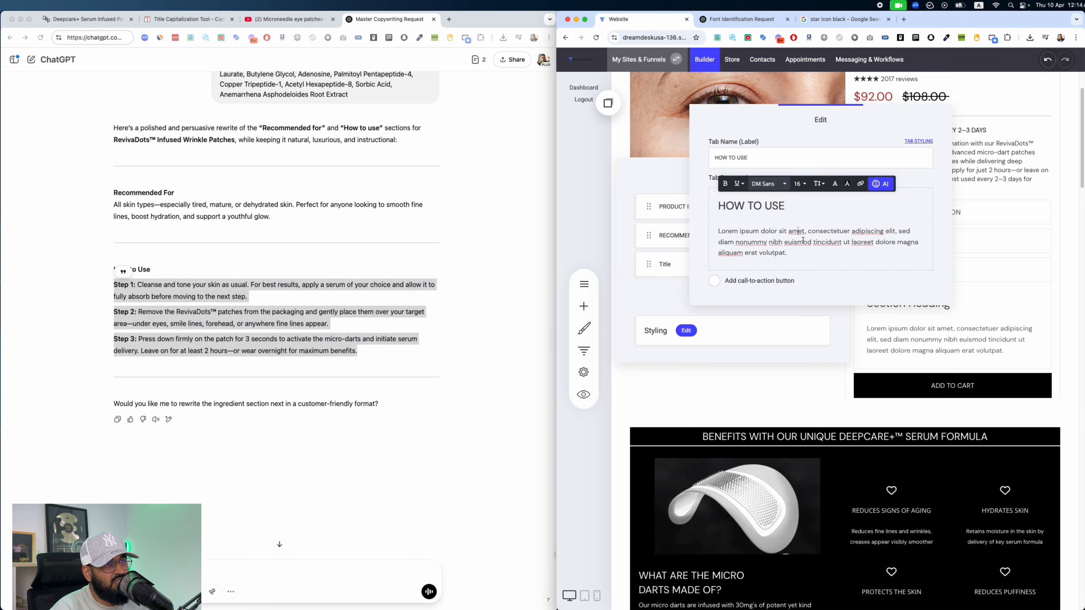
{"action": "key", "text": "super+a"}
{"action": "key", "text": "super+v"}
{"action": "left_click", "coordinate": [797, 379]}
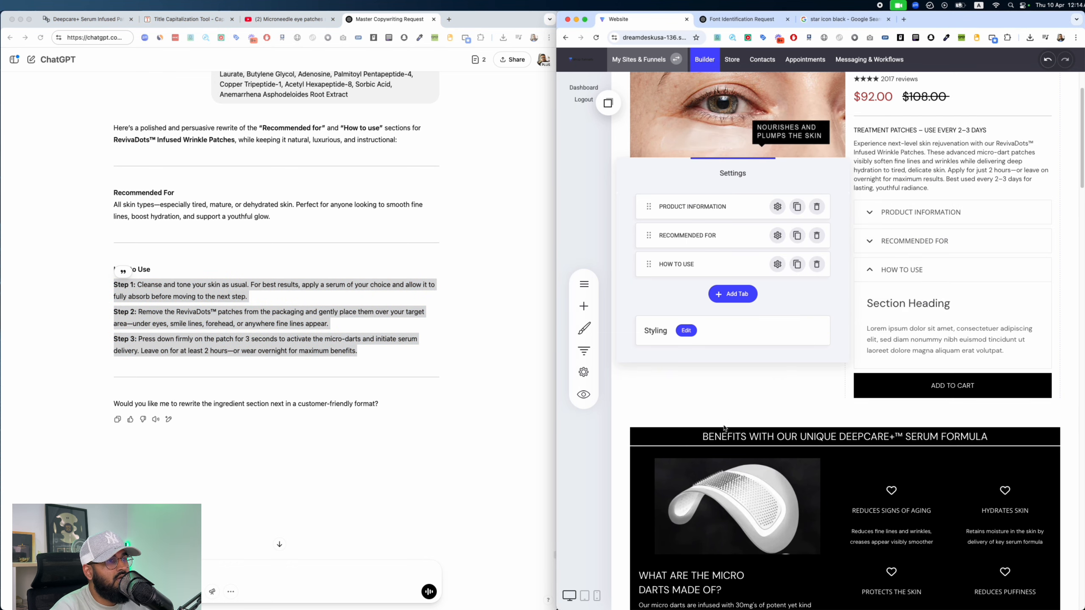
Step: Check the full ingredient list in the earlier prompt and answer "yes" to ChatGPT's offer to rewrite the ingredient section
{"action": "left_click", "coordinate": [378, 217]}
{"action": "key", "text": "super+1"}
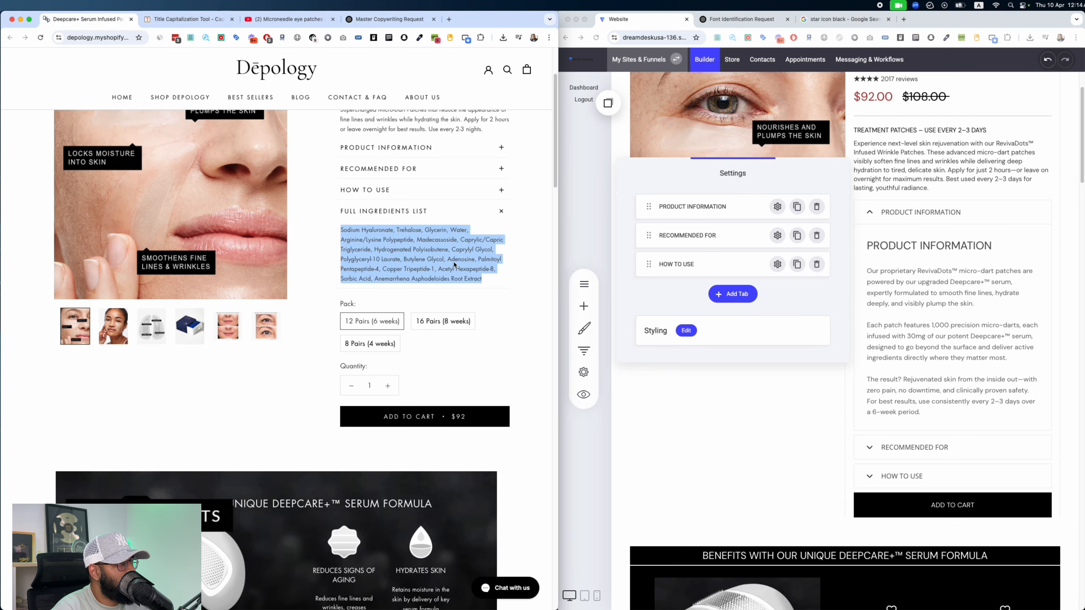
{"action": "key", "text": "super+4"}
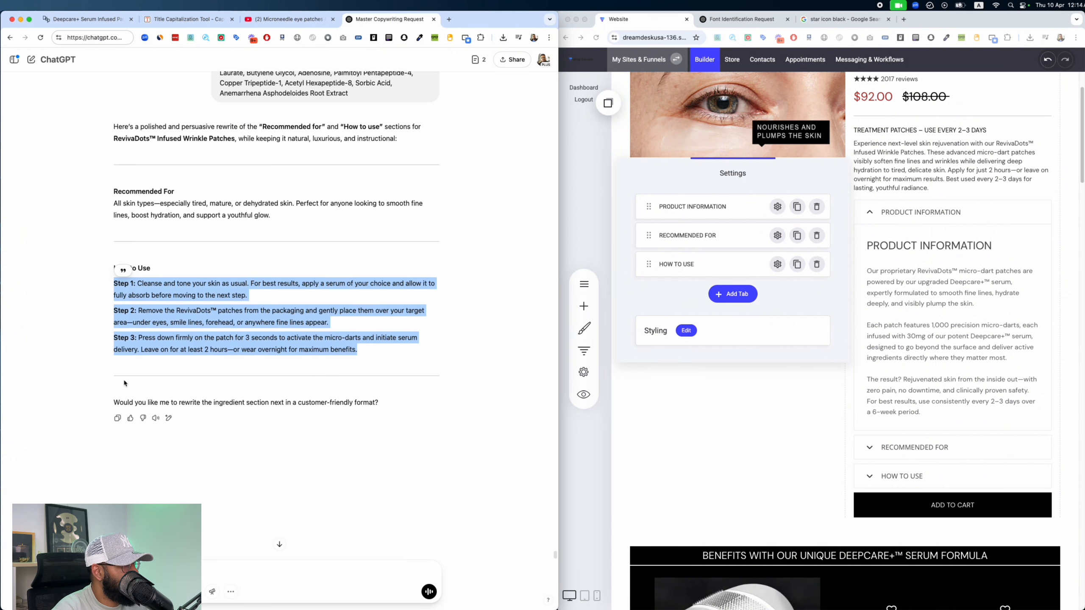
{"action": "scroll", "coordinate": [132, 383], "scroll_direction": "up", "scroll_amount": 2}
{"action": "left_click_drag", "start_coordinate": [349, 243], "coordinate": [221, 167]}
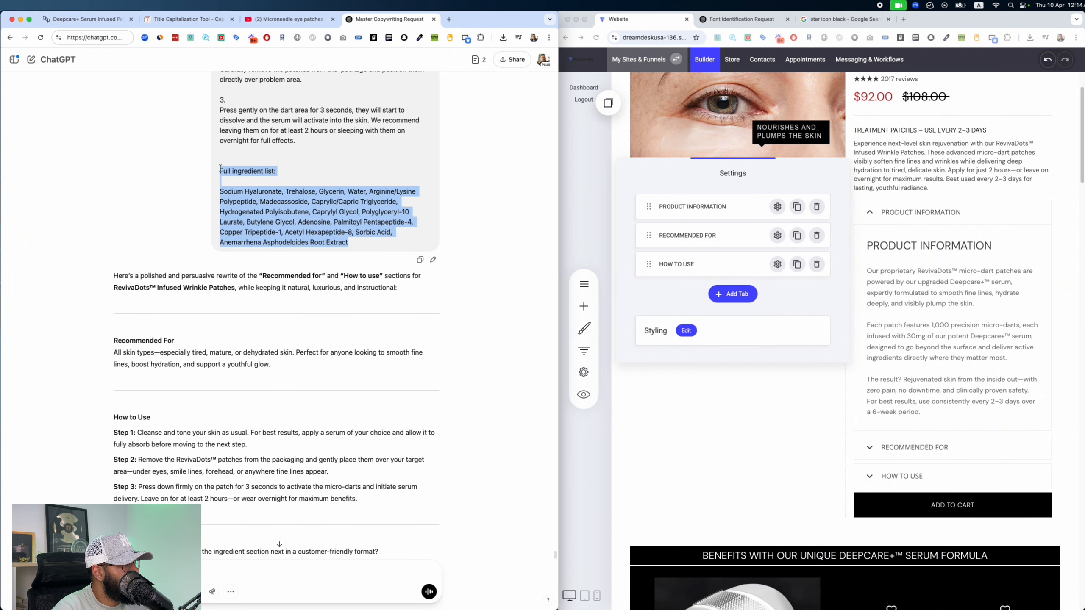
{"action": "scroll", "coordinate": [398, 353], "scroll_direction": "down", "scroll_amount": 5}
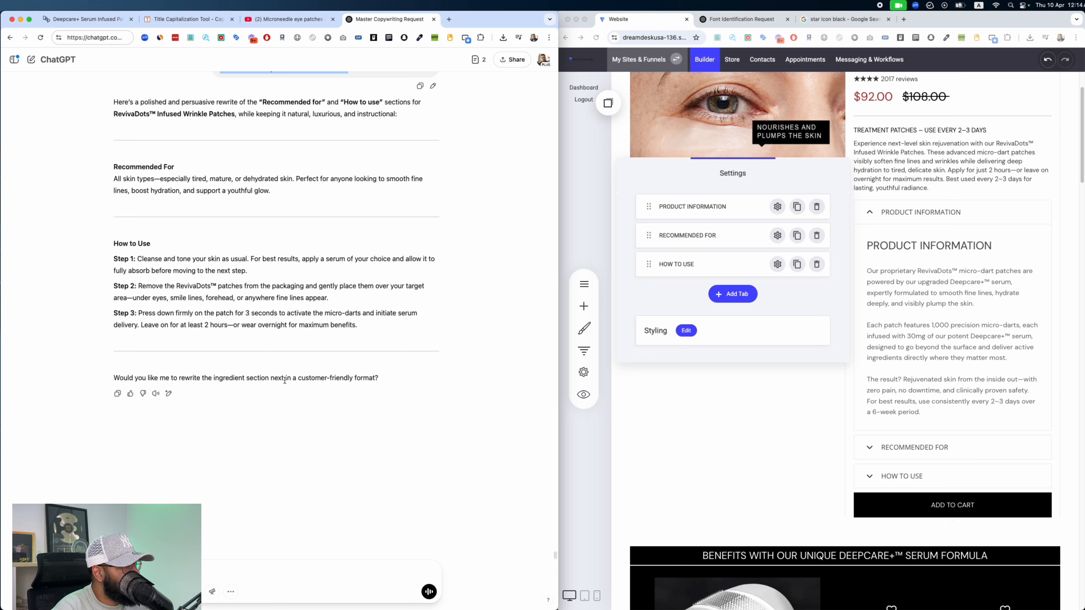
{"action": "left_click", "coordinate": [255, 564]}
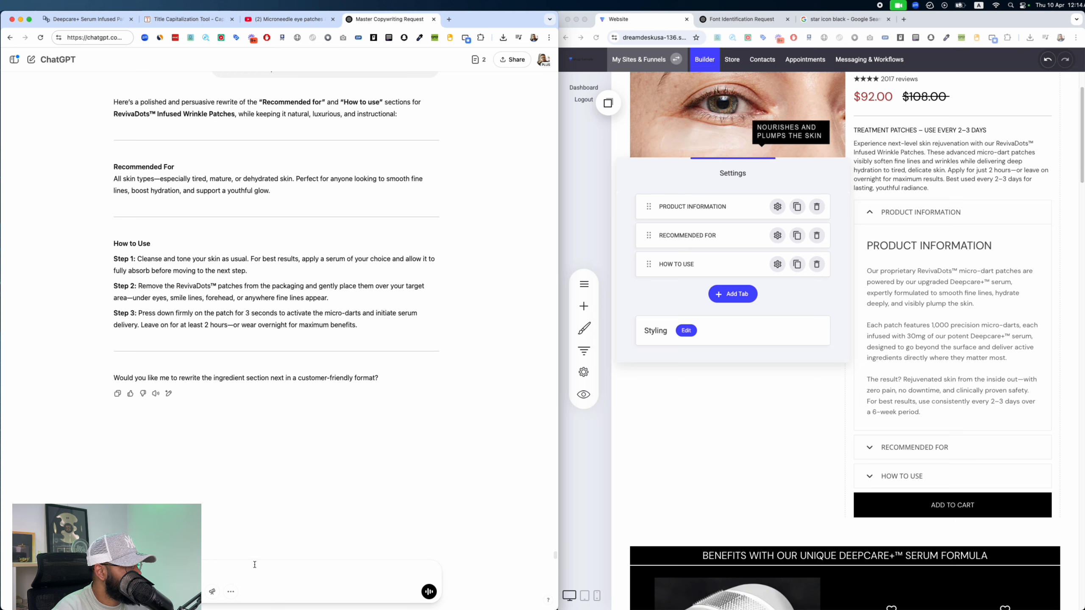
{"action": "type", "text": "yes"}
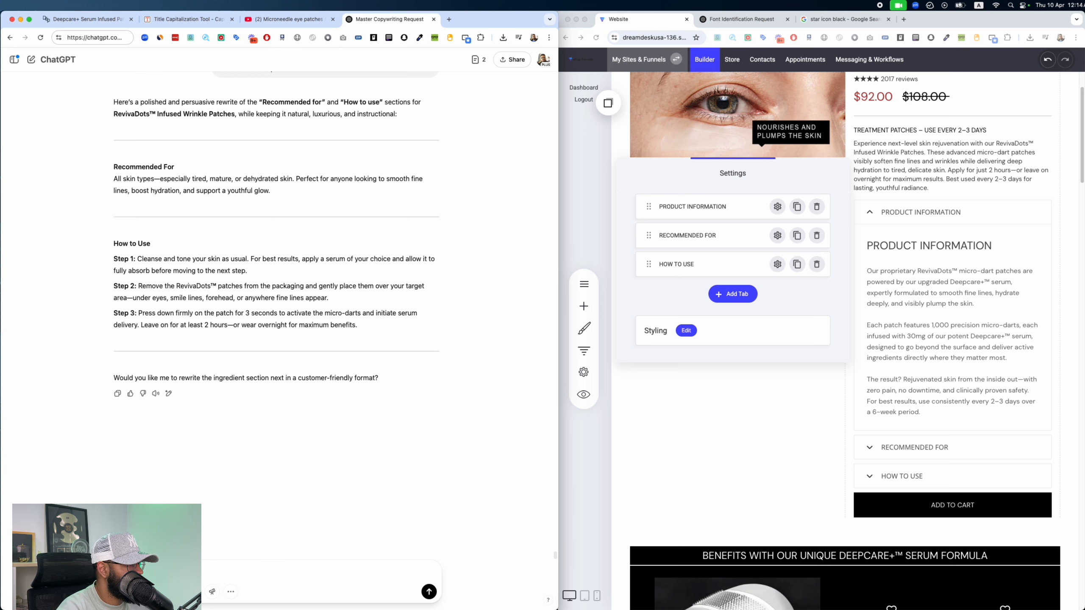
{"action": "key", "text": "Return"}
Step: Add a fourth tab to the accordion and name it INGREDIENT LIST
{"action": "left_click", "coordinate": [732, 294]}
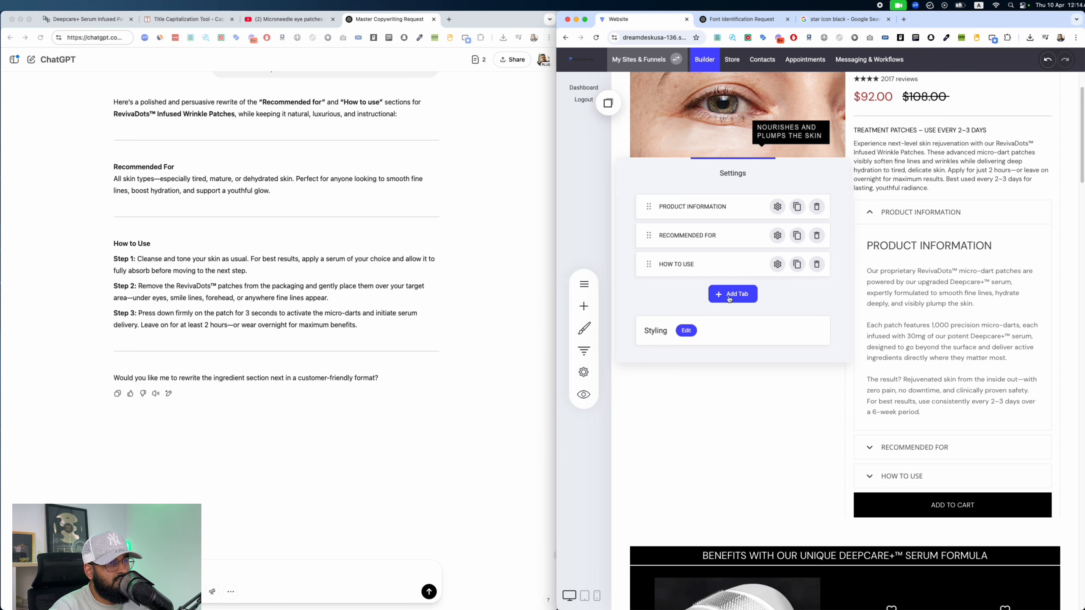
{"action": "key", "text": "super+a"}
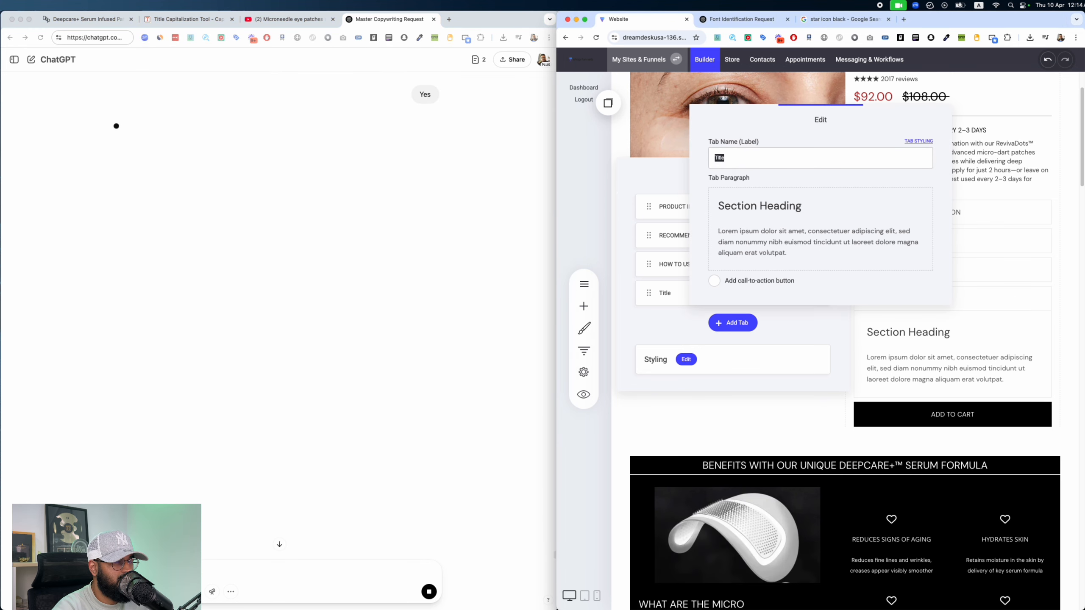
{"action": "type", "text": "INGREDIENT LIST"}
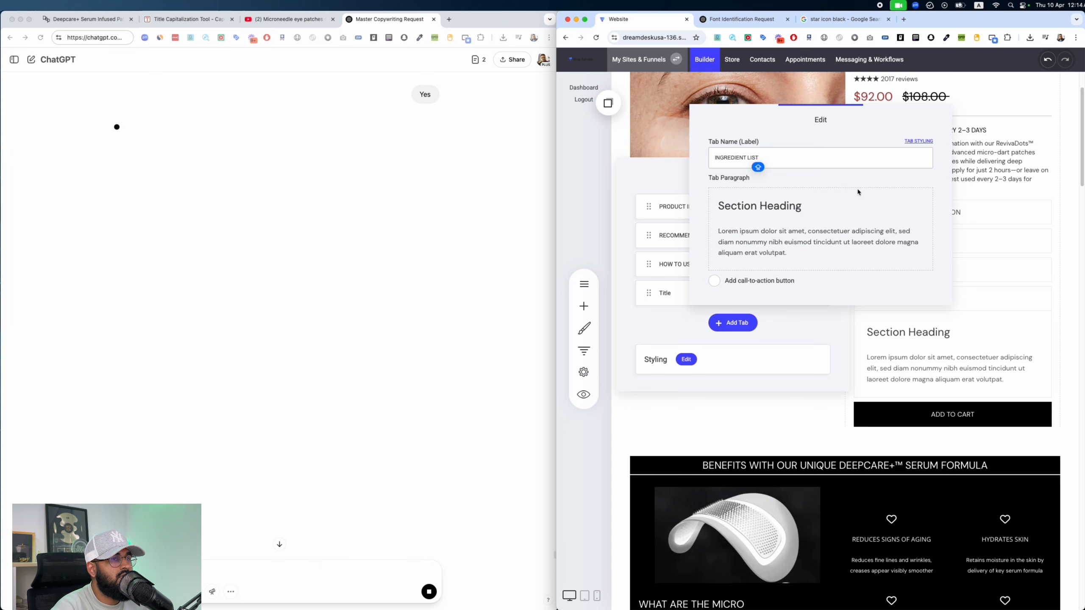
Step: Copy the fourth tab's name and use it as the section heading, INGREDIENT LIST
{"action": "key", "text": "super+a"}
{"action": "key", "text": "super+c"}
{"action": "left_click", "coordinate": [806, 206]}
{"action": "key", "text": "super+a"}
{"action": "key", "text": "super+v"}
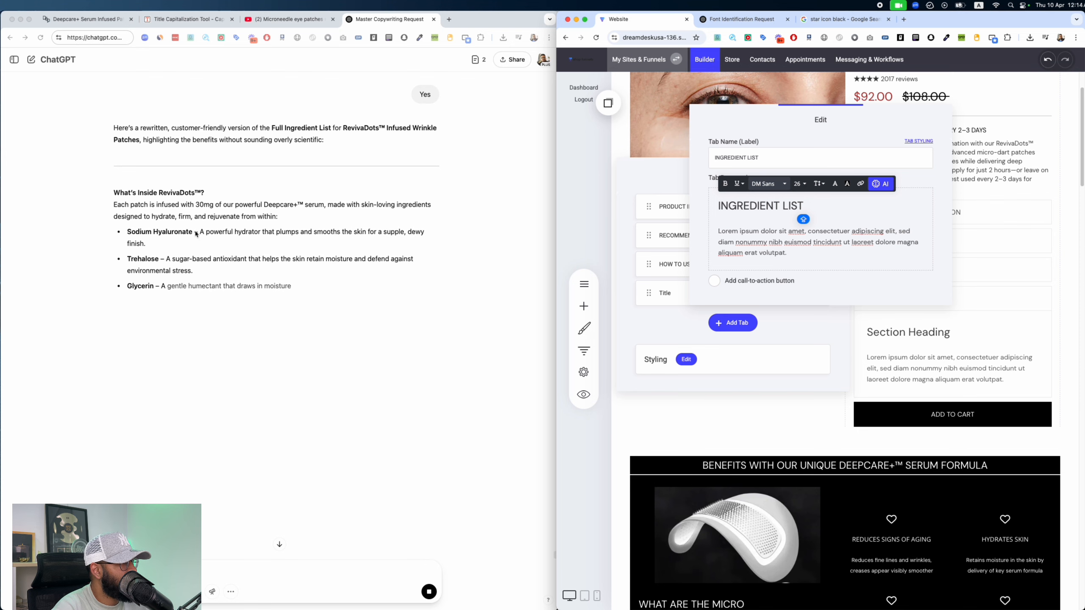
Step: Replace the INGREDIENT LIST tab's placeholder paragraph with ChatGPT's customer-friendly ingredient text and close the accordion settings
{"action": "key", "text": "ctrl+Tab"}
{"action": "key", "text": "ctrl+shift+Tab"}
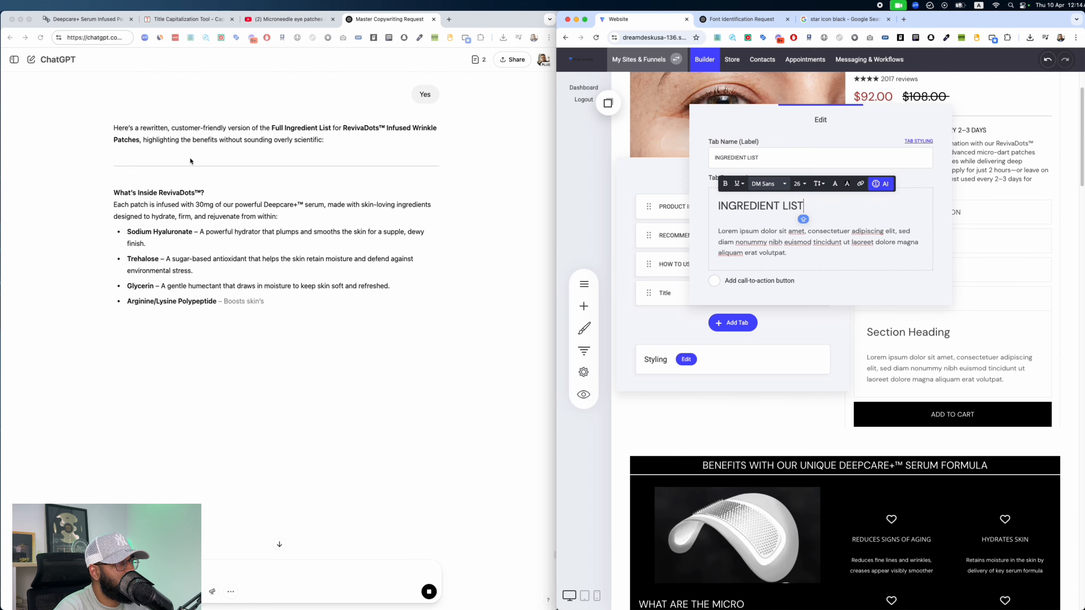
{"action": "left_click", "coordinate": [233, 245]}
{"action": "key", "text": "ctrl+Tab"}
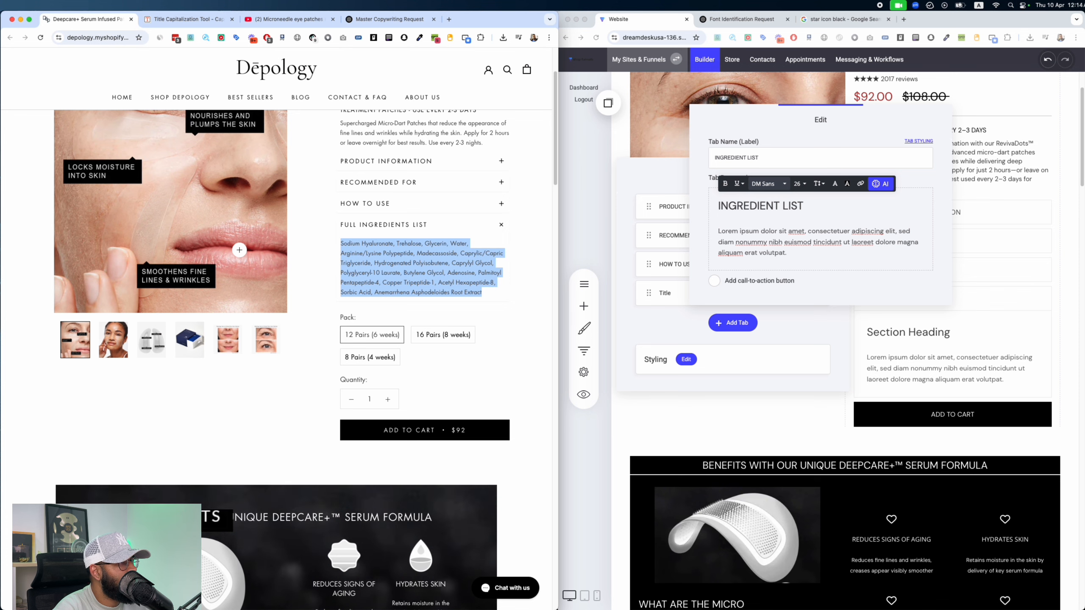
{"action": "key", "text": "ctrl+shift+Tab"}
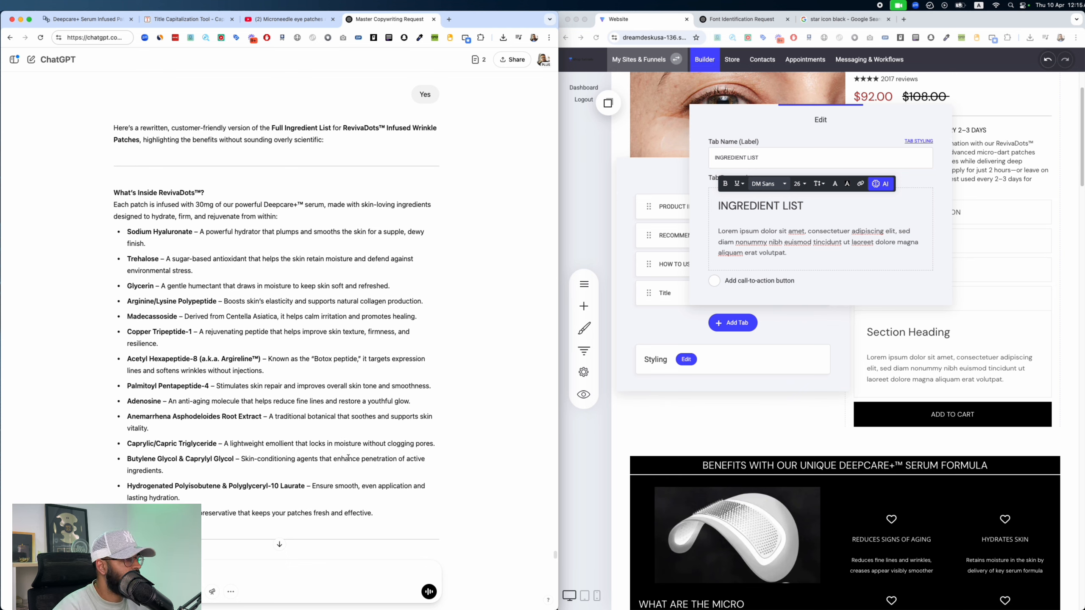
{"action": "left_click_drag", "start_coordinate": [396, 519], "coordinate": [112, 207]}
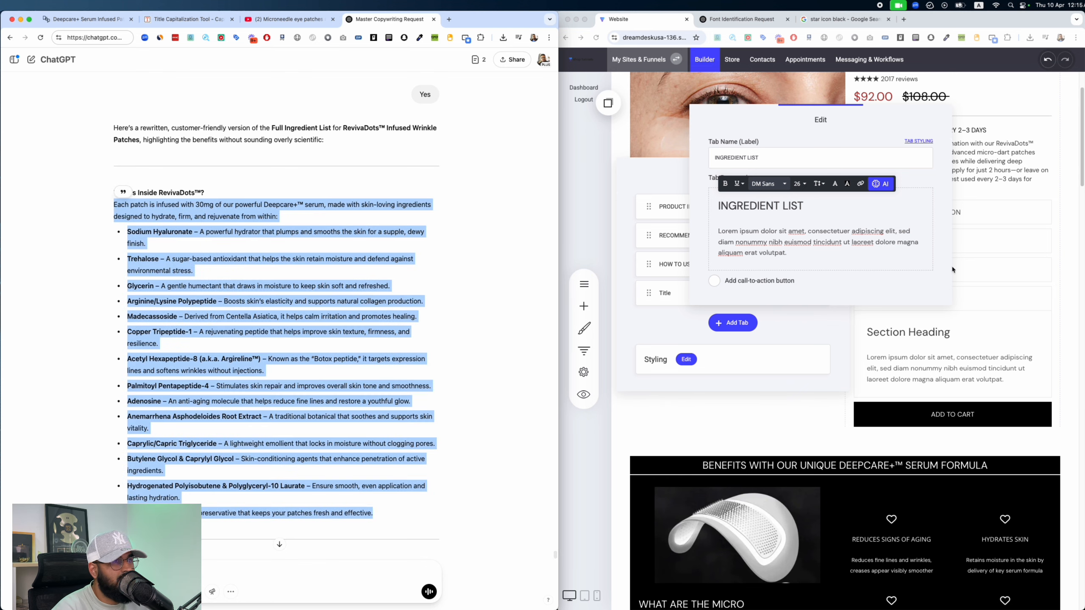
{"action": "left_click", "coordinate": [815, 224]}
{"action": "key", "text": "super+v"}
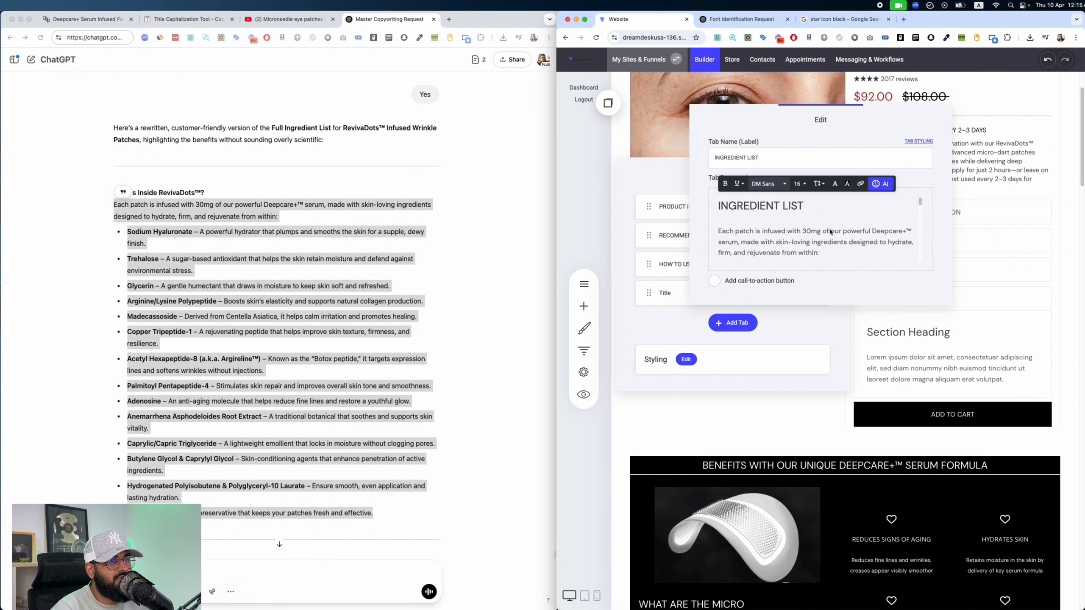
{"action": "left_click", "coordinate": [849, 382]}
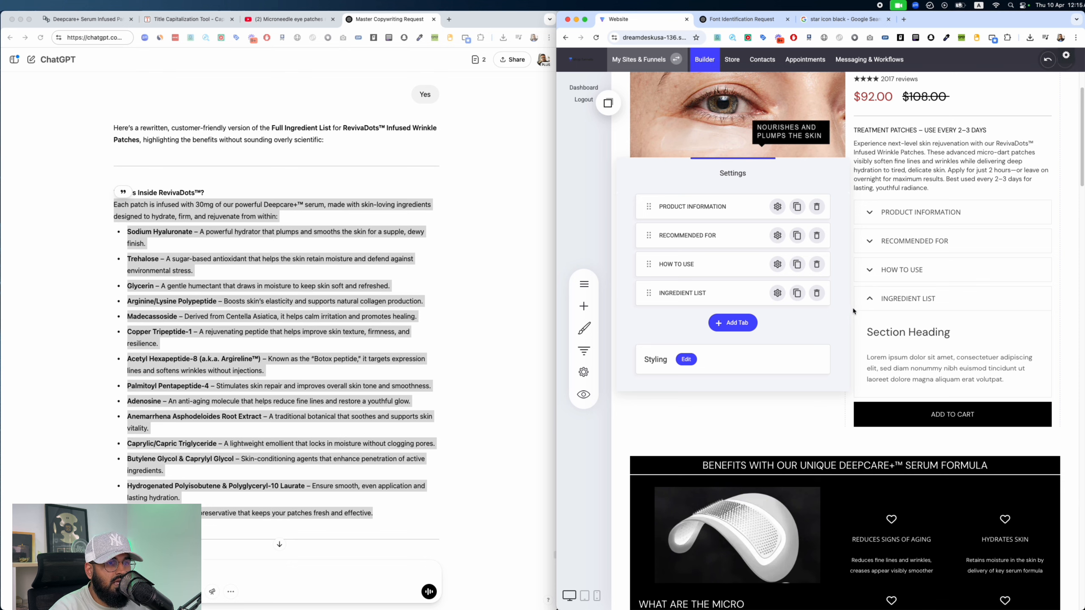
{"action": "left_click", "coordinate": [951, 292]}
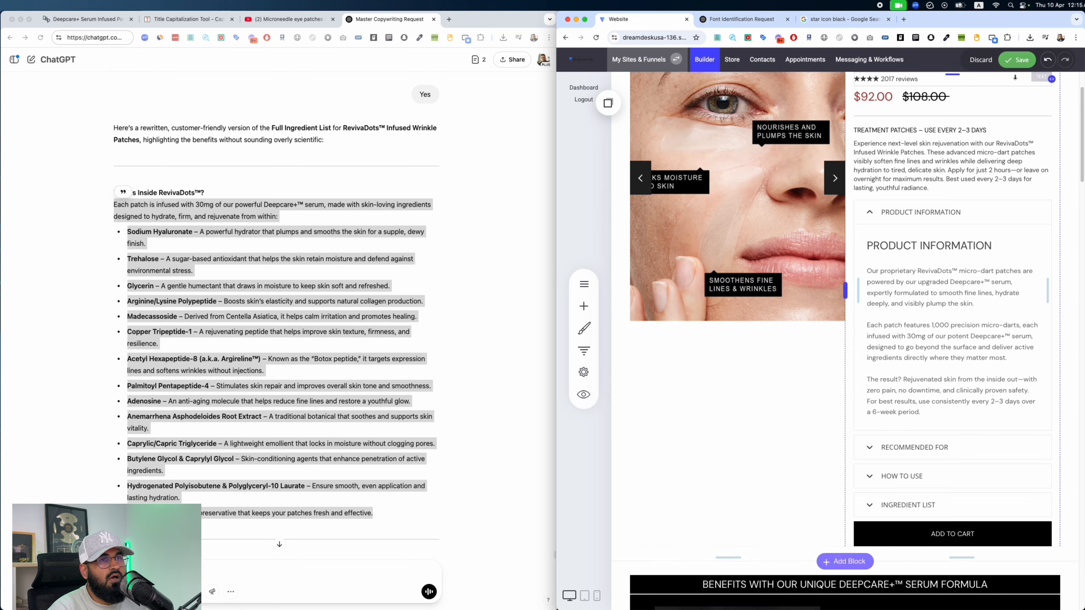
Step: Preview the landing page, check the PRODUCT INFORMATION and INGREDIENT LIST accordion tabs, and close the preview
{"action": "left_click", "coordinate": [588, 397]}
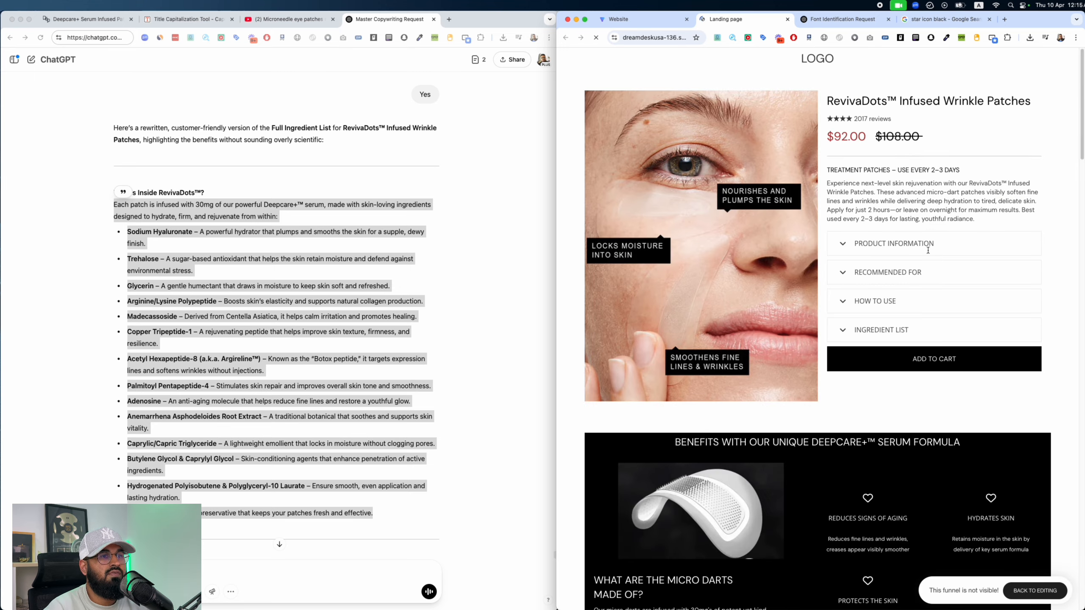
{"action": "left_click", "coordinate": [846, 245]}
{"action": "left_click", "coordinate": [858, 243]}
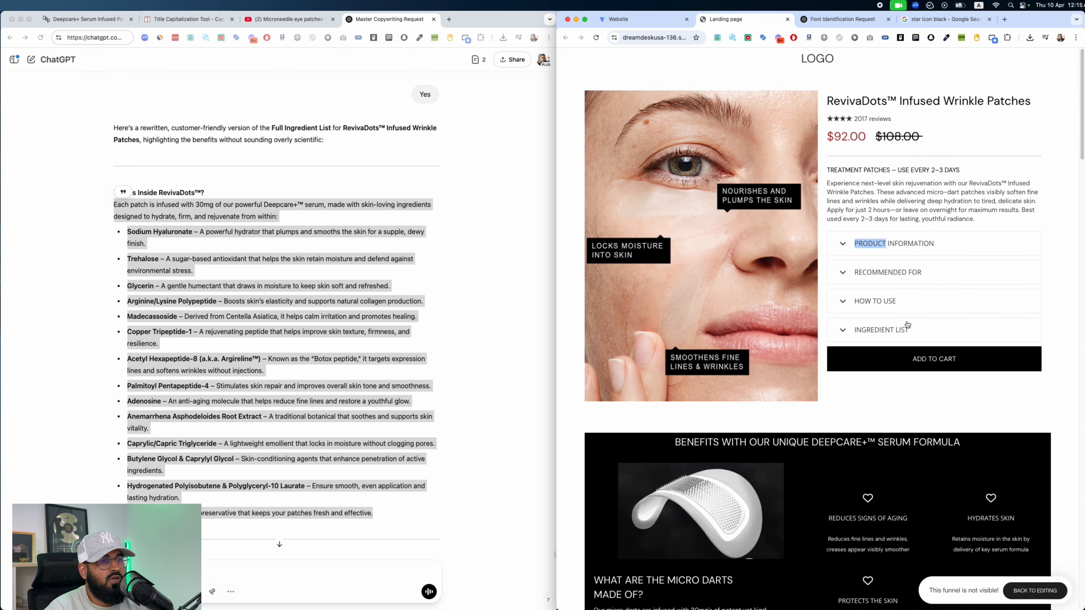
{"action": "left_click", "coordinate": [905, 328]}
{"action": "left_click", "coordinate": [905, 328]}
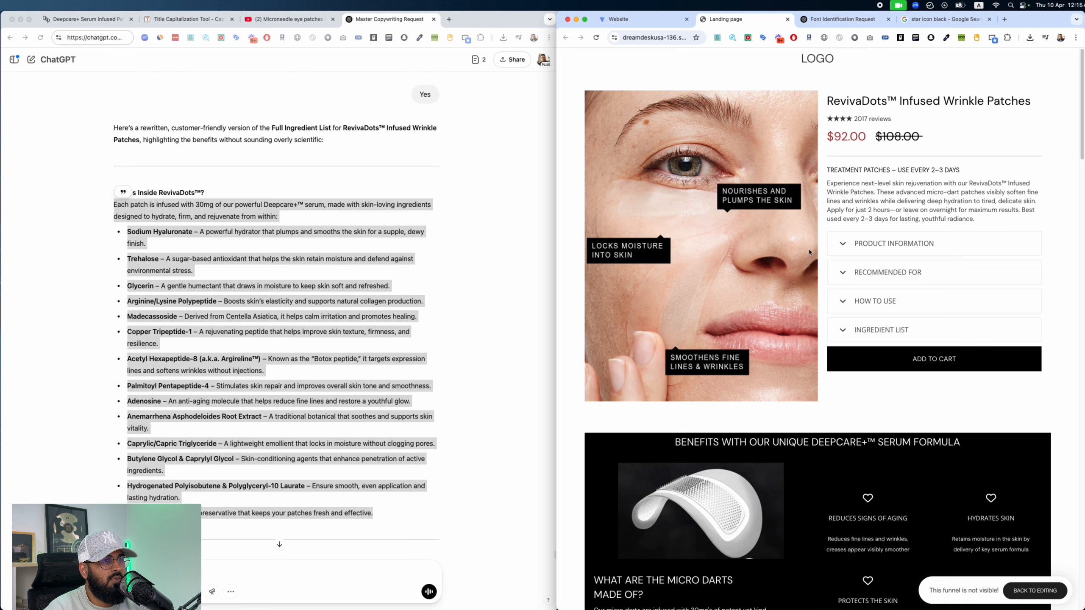
{"action": "left_click", "coordinate": [787, 22]}
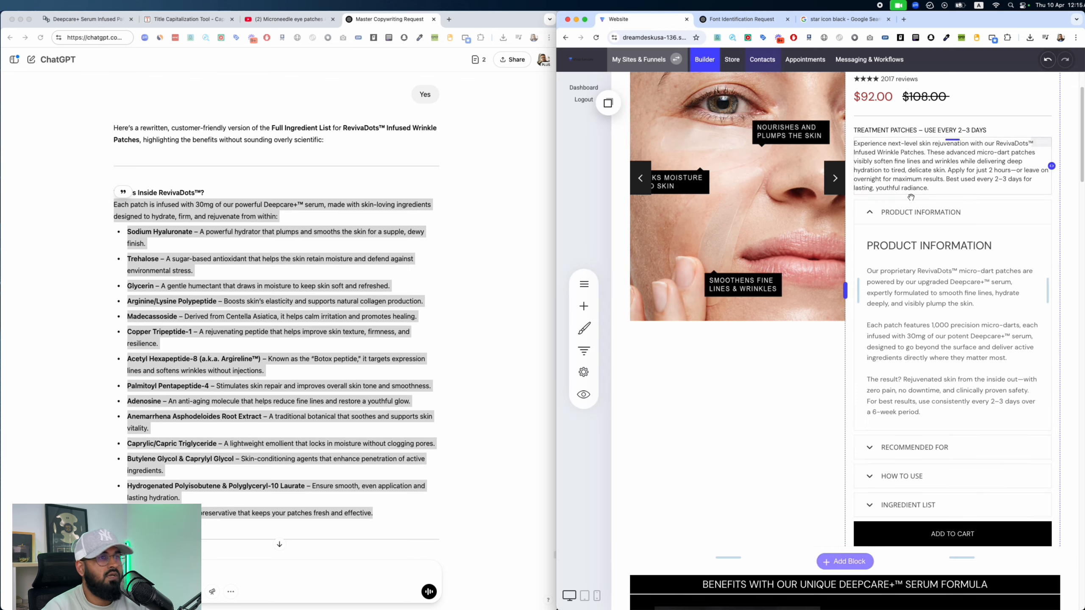
Step: On the Depology page, select the serum benefits section's text, from its heading through the Reduces Puffiness description, for copying
{"action": "scroll", "coordinate": [846, 342], "scroll_direction": "down", "scroll_amount": 10}
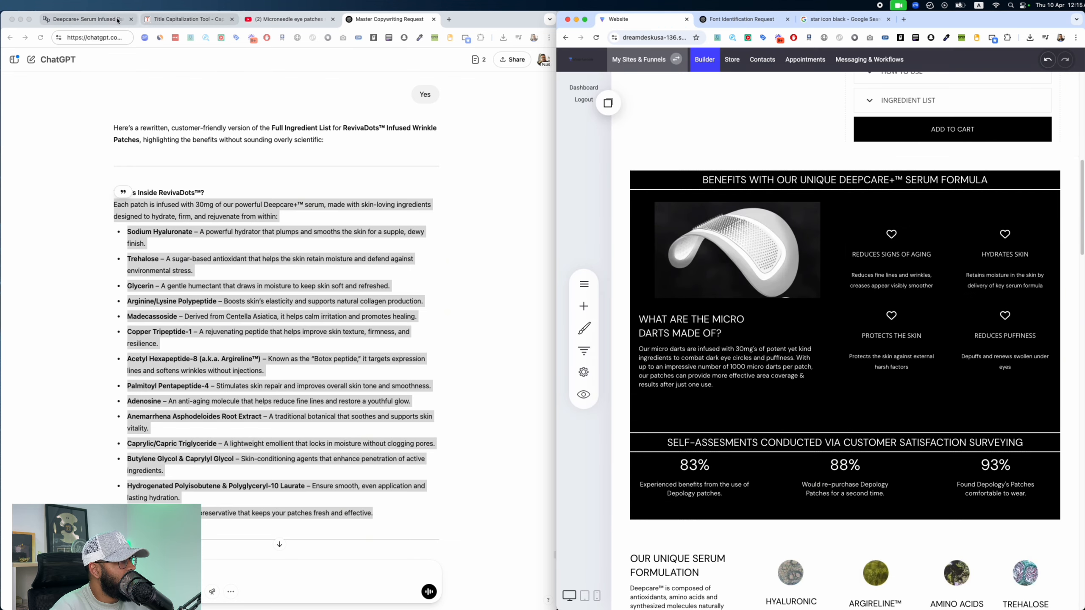
{"action": "left_click", "coordinate": [85, 18]}
{"action": "scroll", "coordinate": [383, 153], "scroll_direction": "down", "scroll_amount": 5}
{"action": "scroll", "coordinate": [383, 153], "scroll_direction": "down", "scroll_amount": 4}
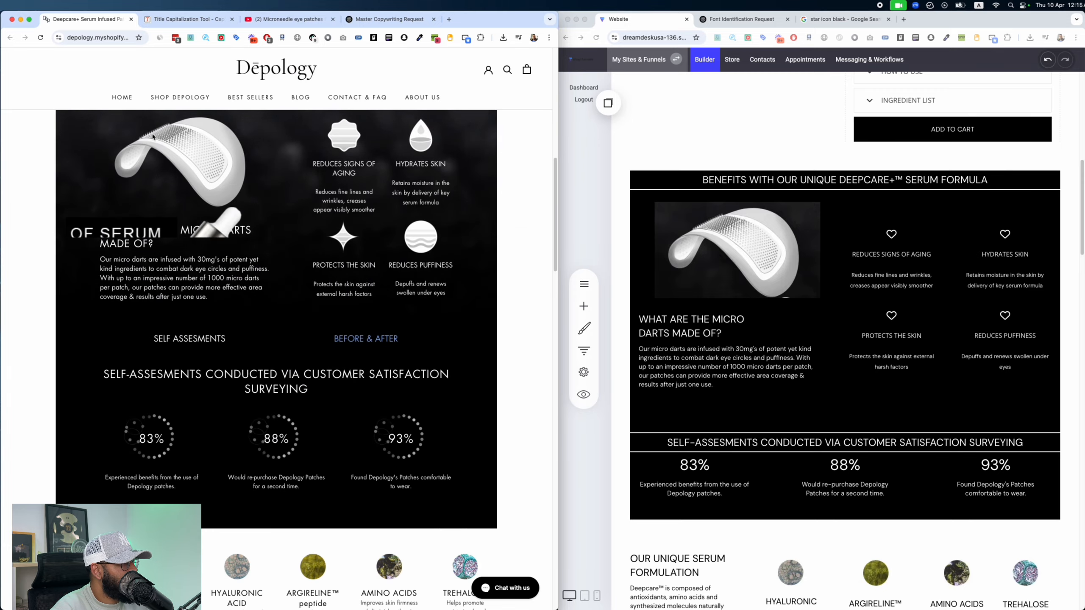
{"action": "scroll", "coordinate": [383, 153], "scroll_direction": "up", "scroll_amount": 2}
{"action": "left_click_drag", "start_coordinate": [119, 176], "coordinate": [478, 358]}
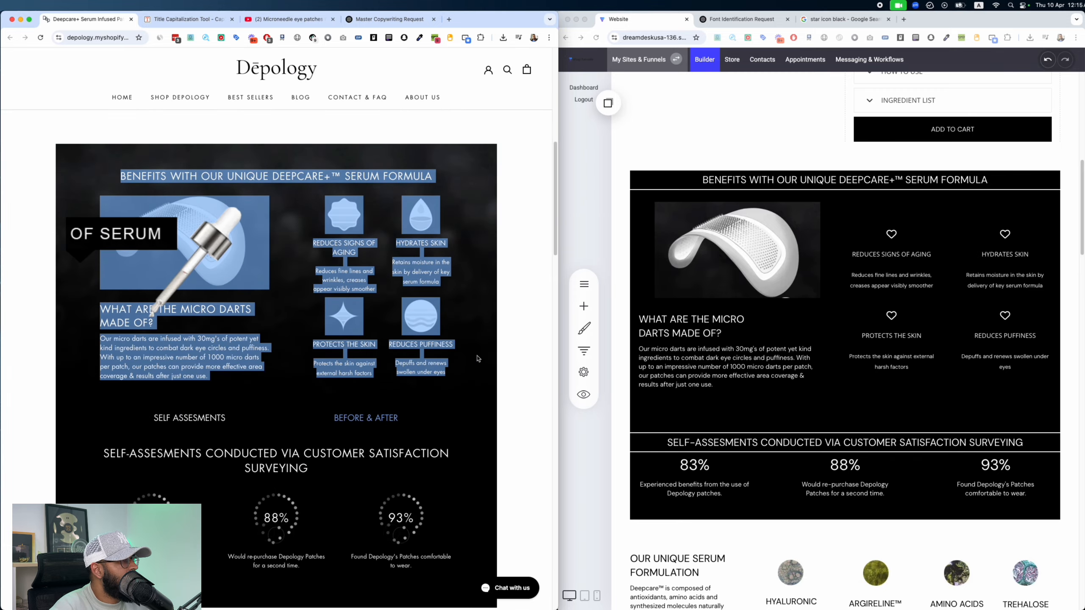
Step: Paste the Depology serum benefits text into the ChatGPT conversation and submit it for rewriting
{"action": "key", "text": "ctrl+shift+Tab"}
{"action": "left_click", "coordinate": [258, 580]}
{"action": "key", "text": "super+v"}
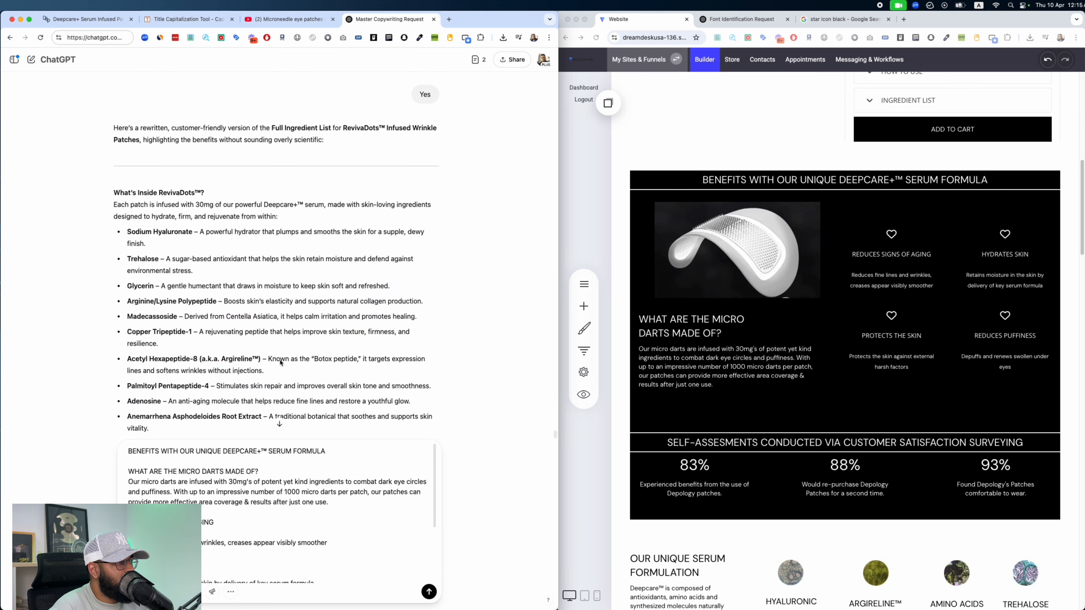
{"action": "scroll", "coordinate": [280, 363], "scroll_direction": "down", "scroll_amount": 5}
{"action": "key", "text": "Return"}
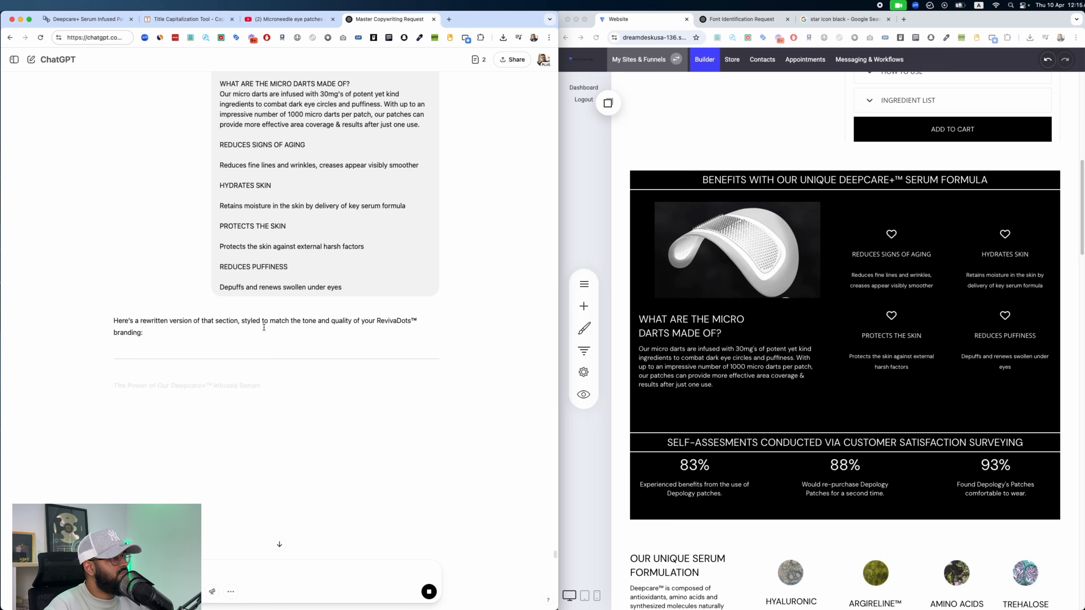
Step: Replace the black benefits section's main heading with "The Power of Our Deepcare+ Infused Serum", leaving out the ™ symbol
{"action": "left_click_drag", "start_coordinate": [261, 385], "coordinate": [107, 385]}
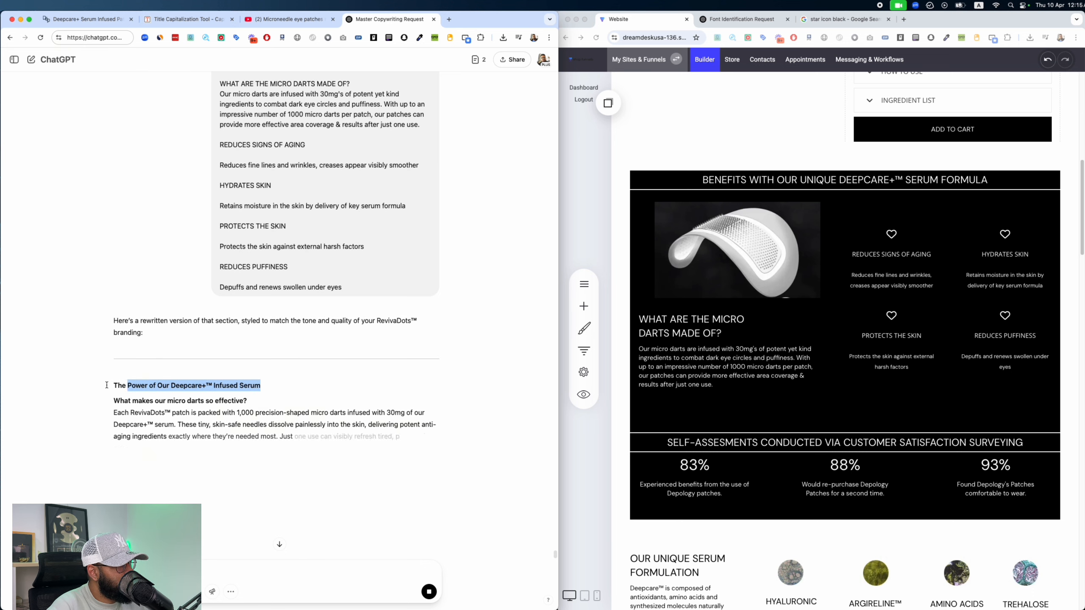
{"action": "left_click", "coordinate": [805, 194]}
{"action": "triple_click", "coordinate": [840, 184]}
{"action": "type", "text": "The Power of Our Deepcare+™ Infused Serum"}
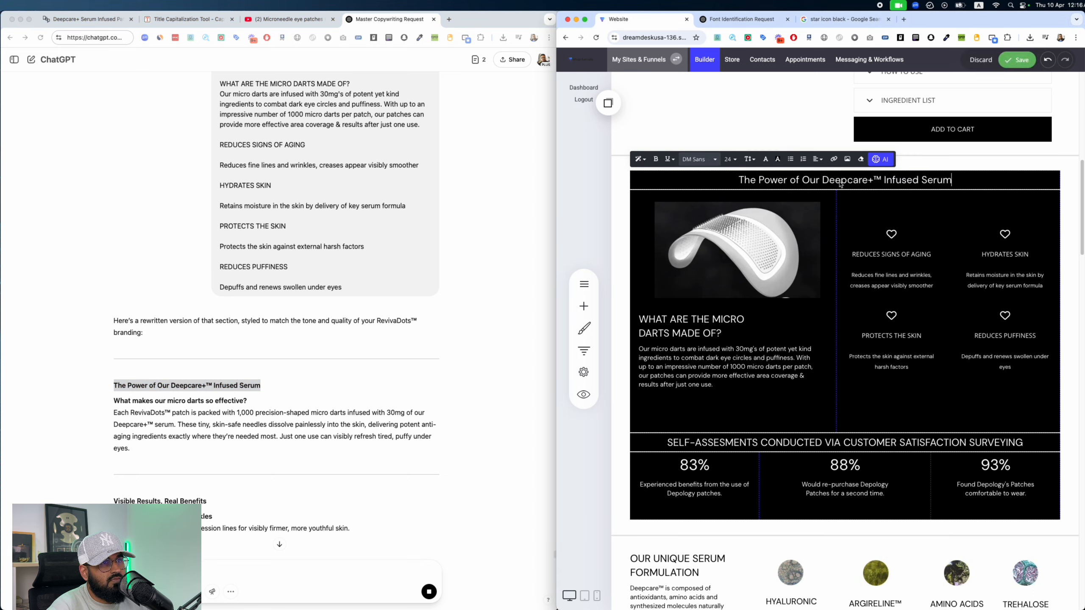
{"action": "left_click", "coordinate": [841, 181]}
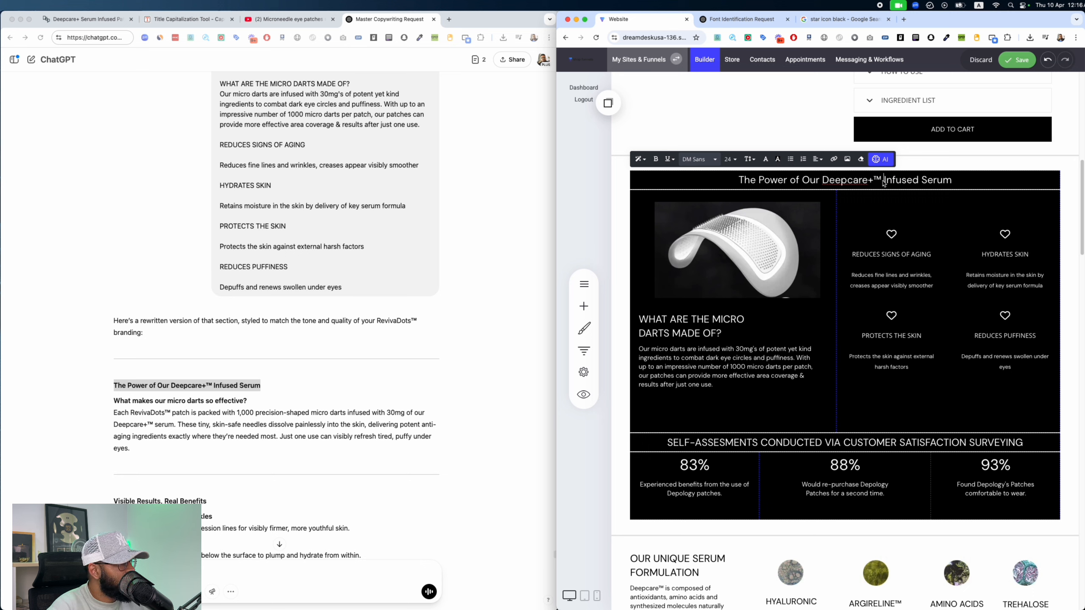
{"action": "key", "text": "BackSpace"}
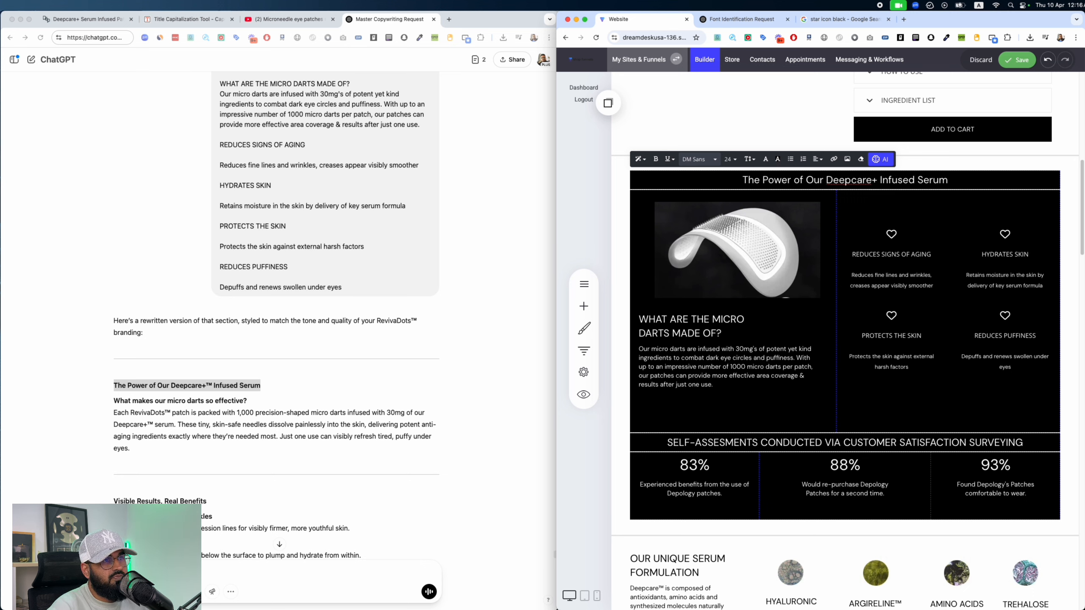
Step: Replace the subheading below the patch image with ChatGPT's "What makes our micro darts so effective?"
{"action": "left_click", "coordinate": [330, 373]}
{"action": "left_click_drag", "start_coordinate": [253, 403], "coordinate": [99, 403]}
{"action": "key", "text": "super+c"}
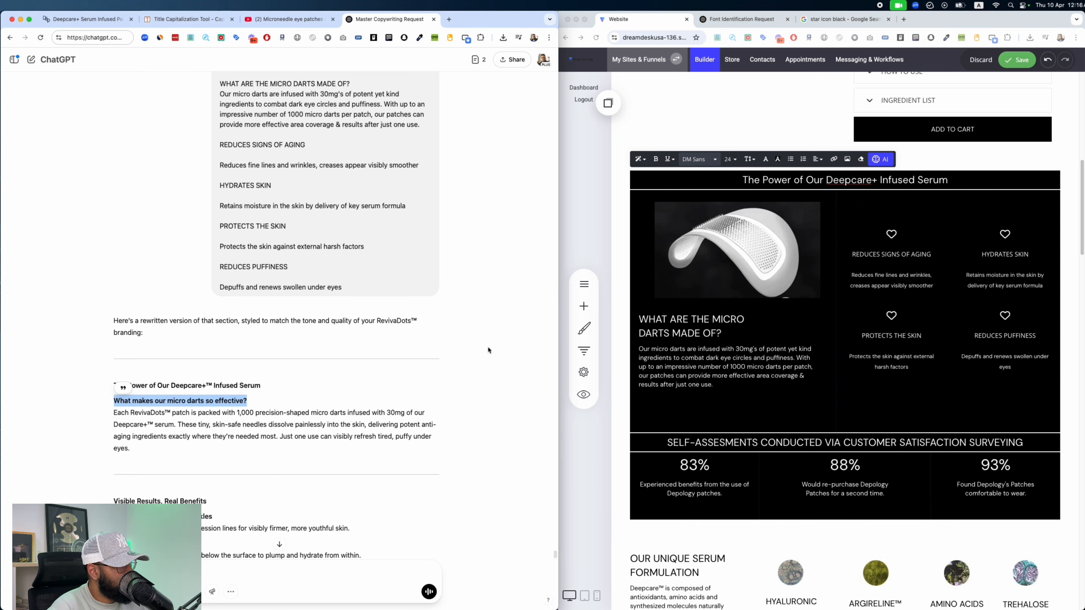
{"action": "left_click", "coordinate": [710, 330]}
{"action": "triple_click", "coordinate": [710, 330]}
{"action": "key", "text": "super+v"}
Step: Replace the paragraph under "What makes our micro darts so effective?" with ChatGPT's text beginning "Each RevivaDots™ patch is packed with 1,000 precision-shaped micro darts"
{"action": "left_click", "coordinate": [246, 406]}
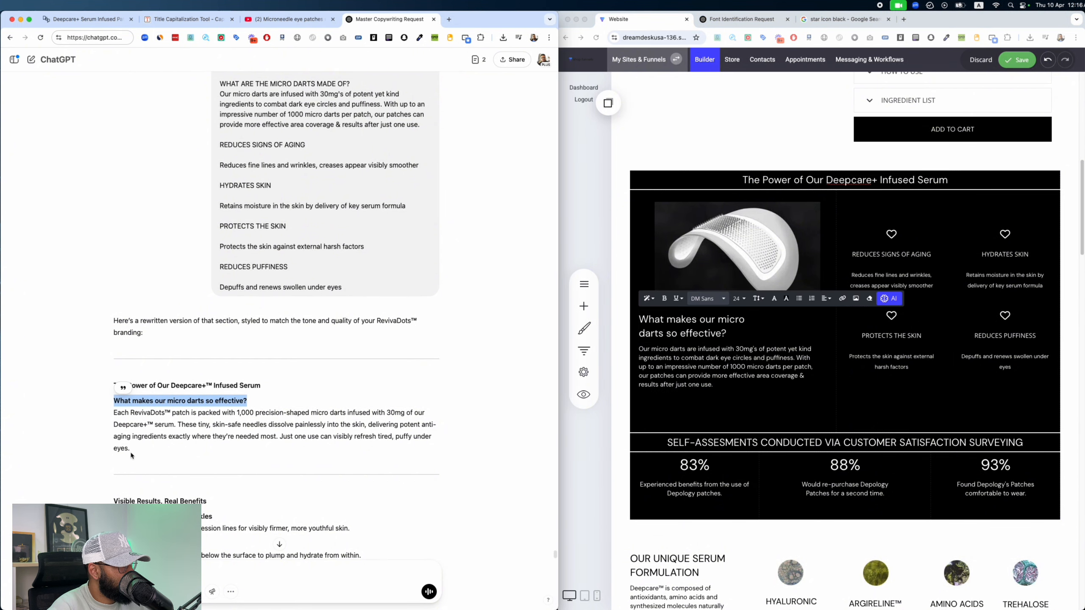
{"action": "left_click_drag", "start_coordinate": [131, 452], "coordinate": [102, 420]}
{"action": "key", "text": "super+c"}
{"action": "left_click", "coordinate": [726, 366]}
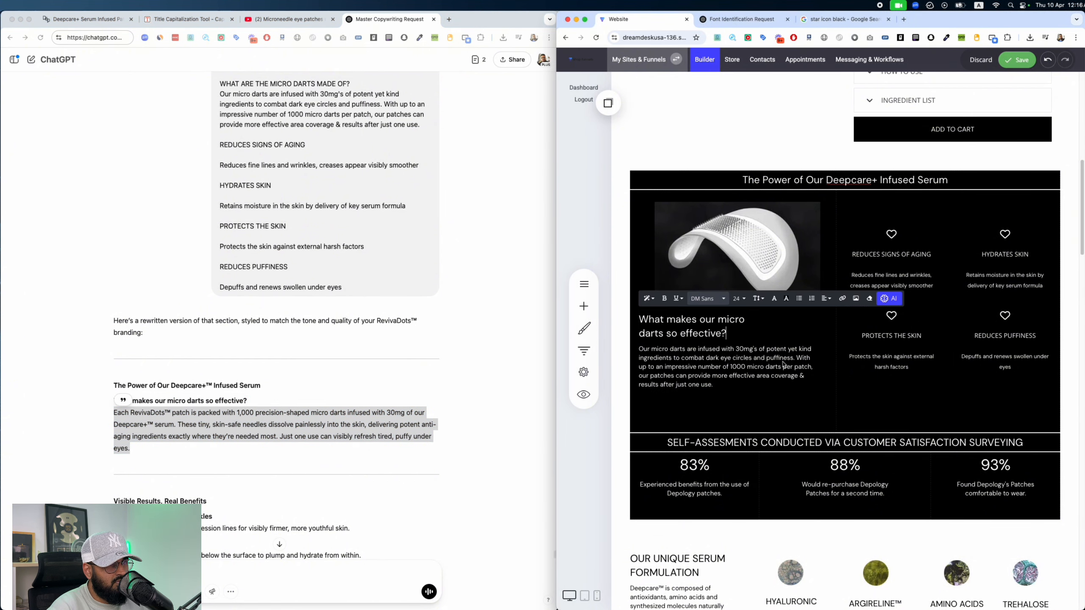
{"action": "triple_click", "coordinate": [726, 367]}
{"action": "key", "text": "super+v"}
Step: Remove "Deepcare+" from the black benefits section's main heading so it reads "The Power of Our Infused Serum"
{"action": "scroll", "coordinate": [881, 226], "scroll_direction": "up", "scroll_amount": 10}
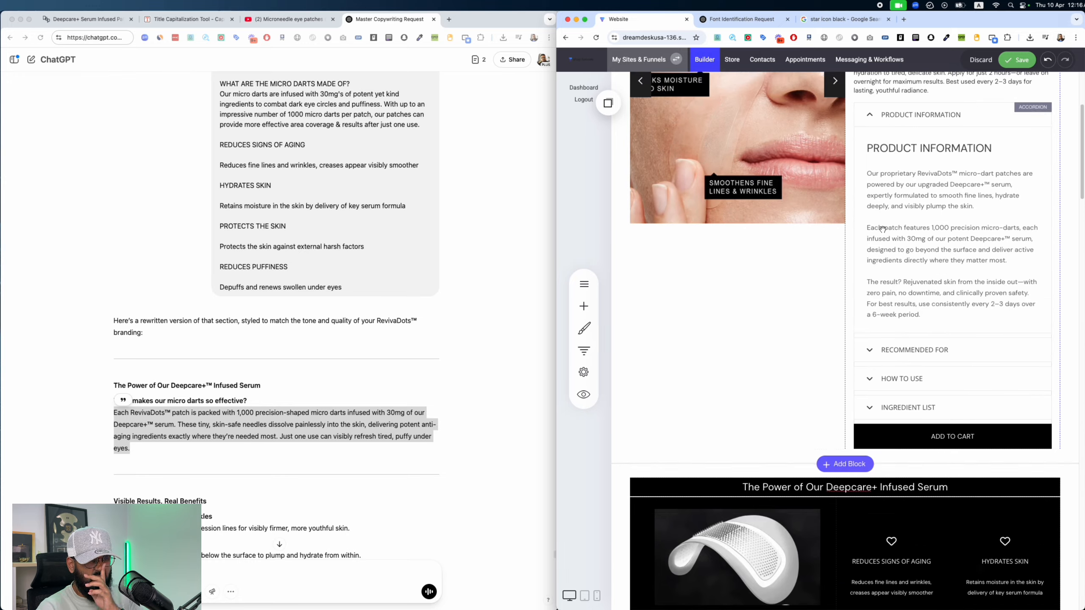
{"action": "left_click", "coordinate": [907, 124]}
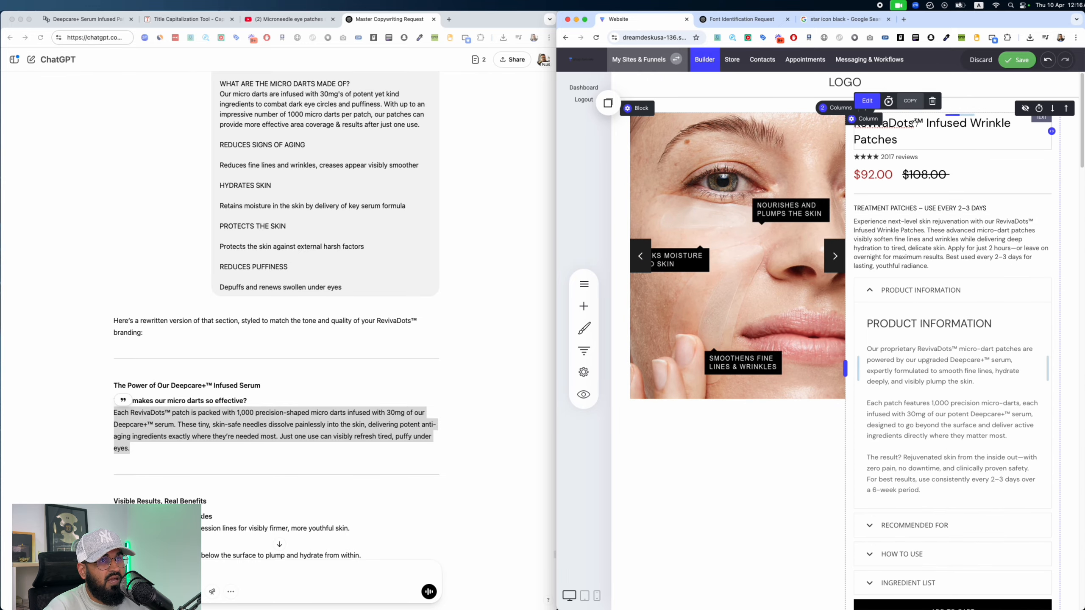
{"action": "double_click", "coordinate": [914, 125]}
{"action": "scroll", "coordinate": [855, 316], "scroll_direction": "down", "scroll_amount": 8}
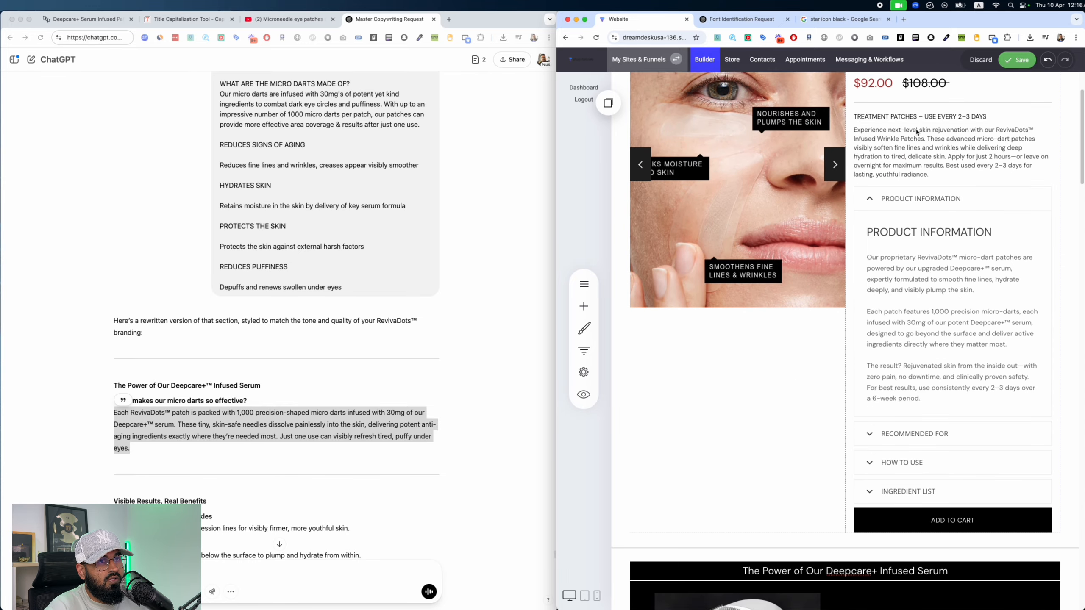
{"action": "left_click", "coordinate": [827, 314]}
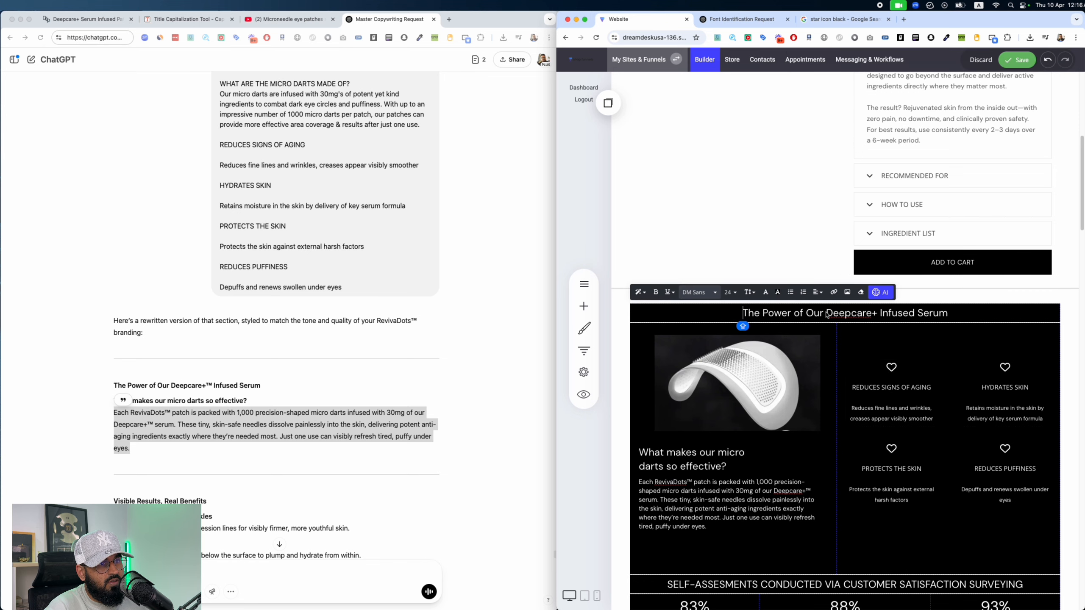
{"action": "key", "text": "BackSpace"}
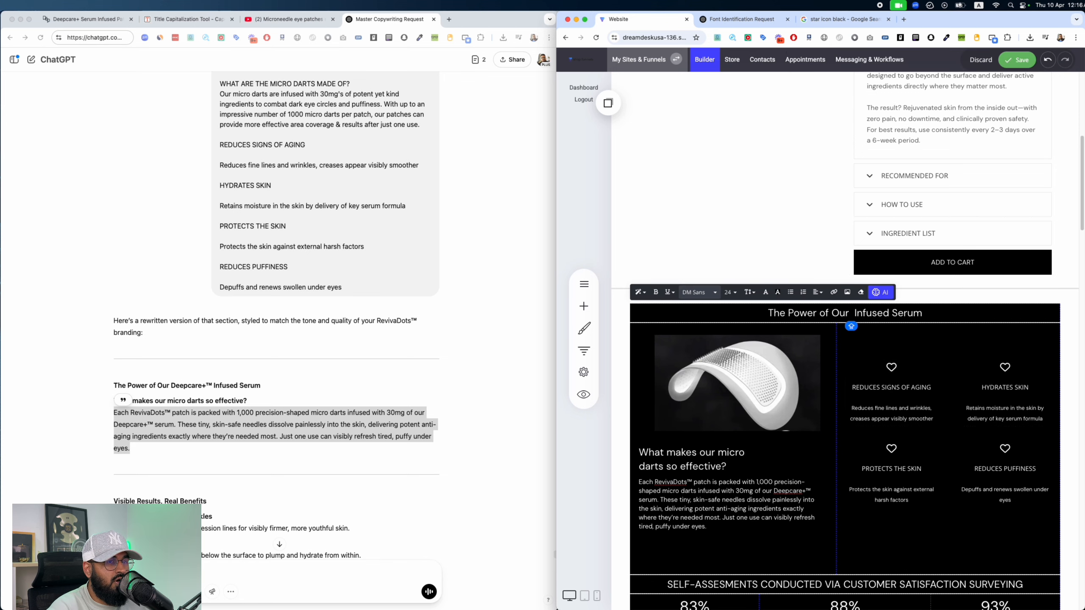
{"action": "key", "text": "BackSpace"}
Step: Replace the "Reduces Signs of Aging" benefit title with ChatGPT's "Smooths Fine Lines & Wrinkles"
{"action": "scroll", "coordinate": [845, 341], "scroll_direction": "down", "scroll_amount": 4}
{"action": "scroll", "coordinate": [160, 437], "scroll_direction": "down", "scroll_amount": 2}
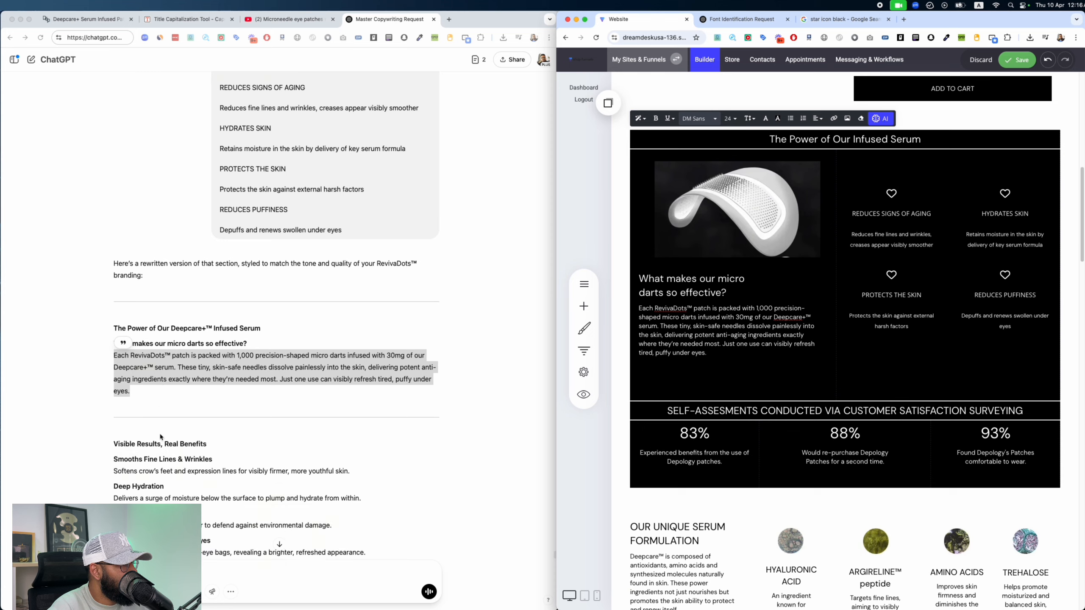
{"action": "scroll", "coordinate": [160, 436], "scroll_direction": "down", "scroll_amount": 1}
{"action": "left_click_drag", "start_coordinate": [212, 438], "coordinate": [104, 438]}
{"action": "left_click", "coordinate": [906, 215]}
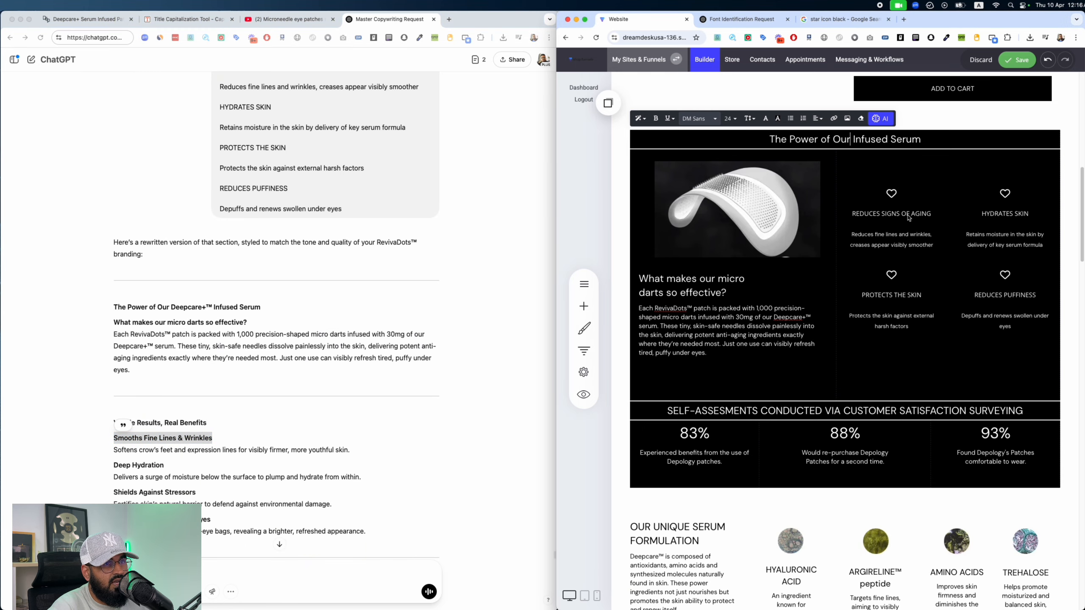
{"action": "key", "text": "super+a"}
{"action": "key", "text": "super+v"}
Step: Replace the first benefit's description with "Softens crow's feet and expression lines for visibly firmer, more youthful skin."
{"action": "left_click", "coordinate": [209, 465]}
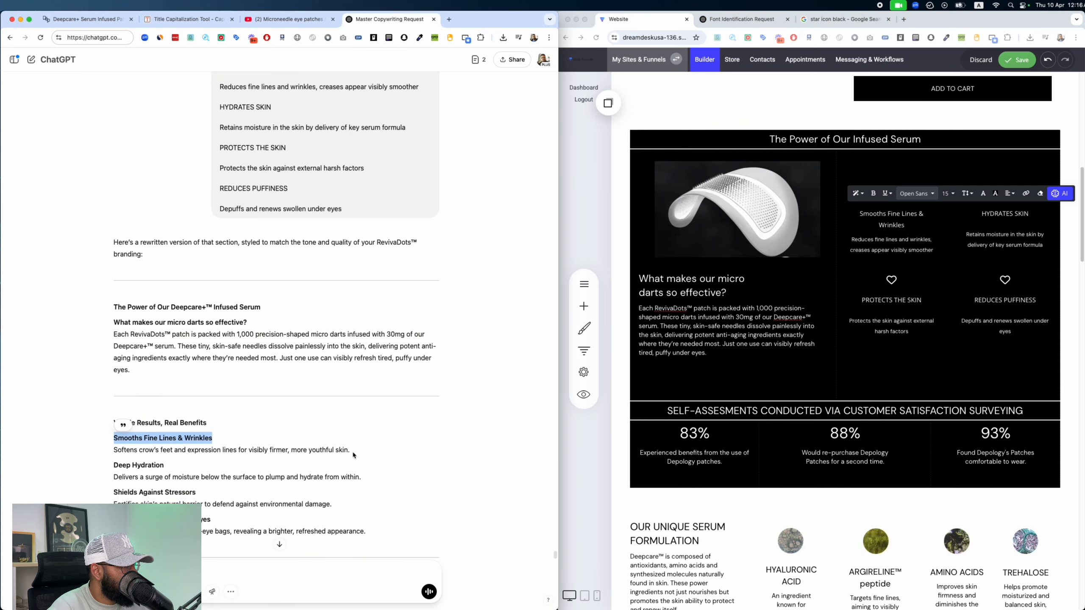
{"action": "left_click_drag", "start_coordinate": [350, 450], "coordinate": [112, 454]}
{"action": "left_click", "coordinate": [894, 241]}
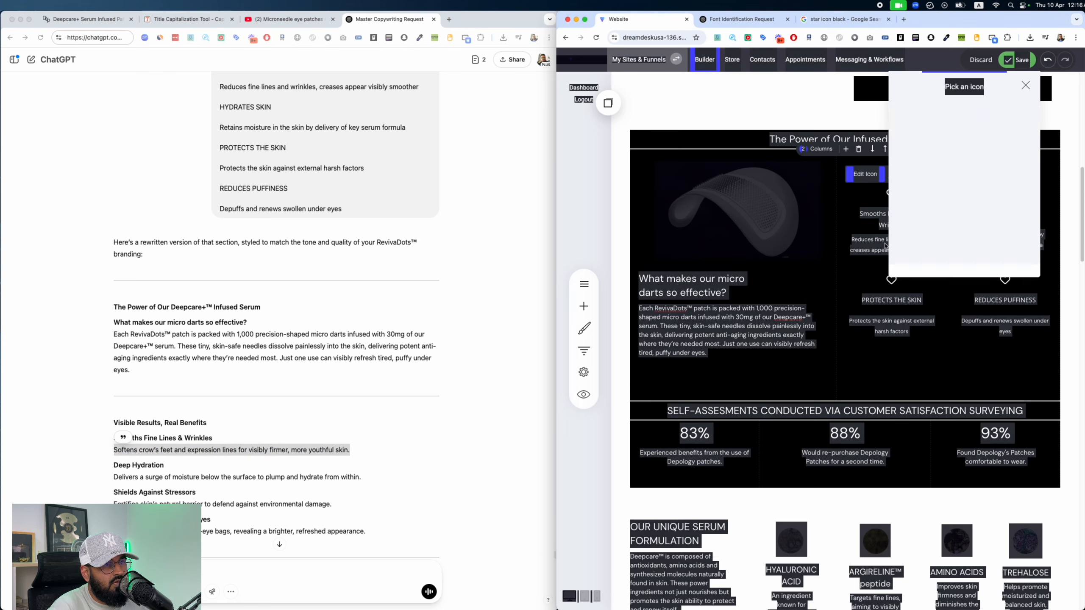
{"action": "left_click", "coordinate": [892, 241]}
{"action": "key", "text": "super+a"}
{"action": "key", "text": "super+v"}
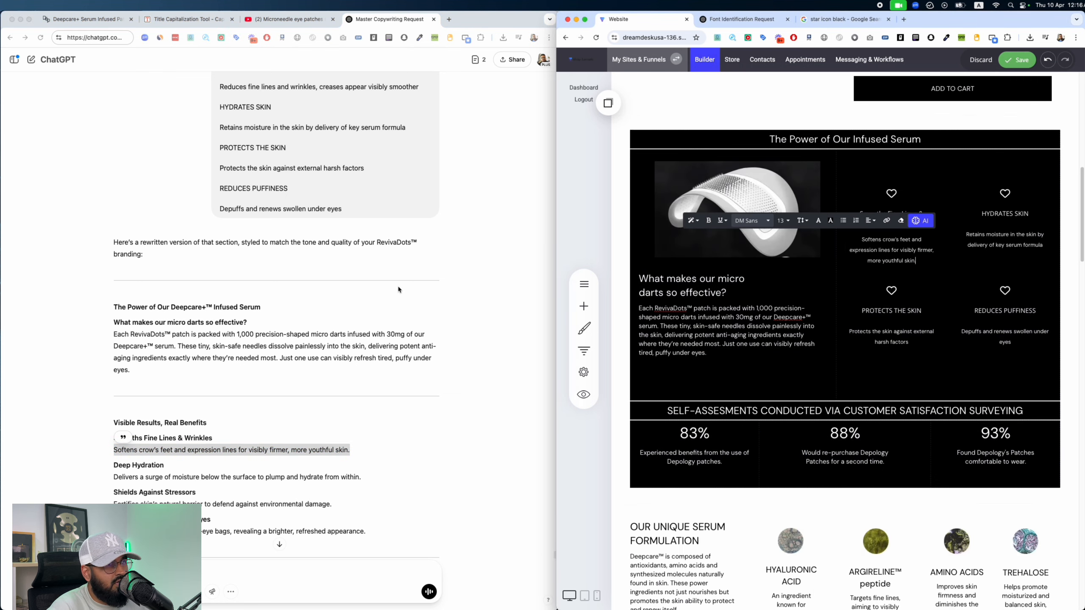
Step: Replace the "Hydrates Skin" benefit title with ChatGPT's "Deep Hydration"
{"action": "left_click_drag", "start_coordinate": [175, 467], "coordinate": [94, 466]}
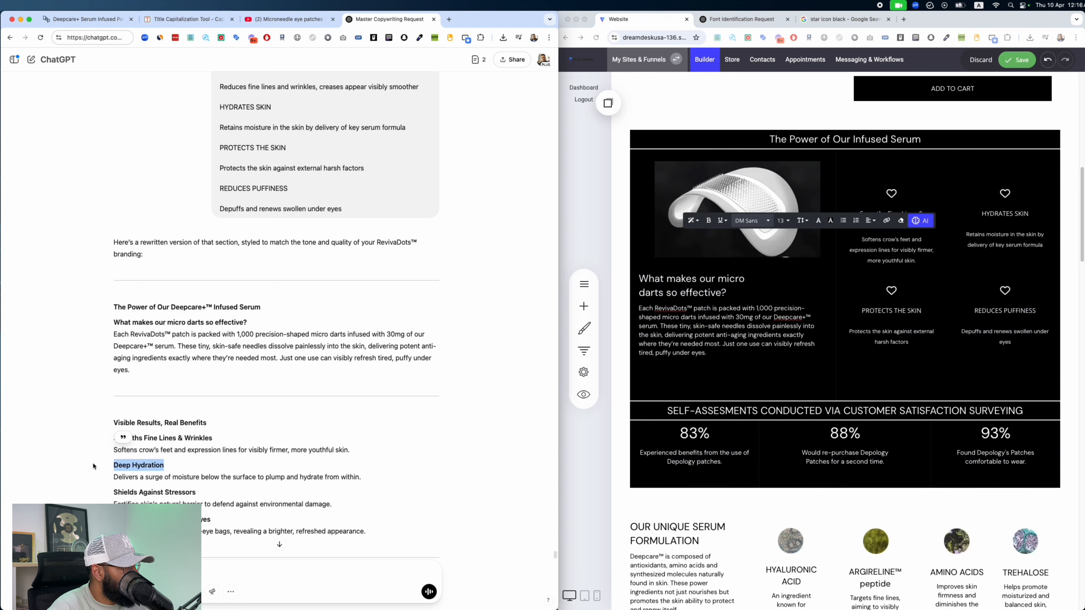
{"action": "left_click", "coordinate": [1000, 212]}
{"action": "left_click", "coordinate": [1000, 212]}
{"action": "key", "text": "super+a"}
{"action": "key", "text": "super+v"}
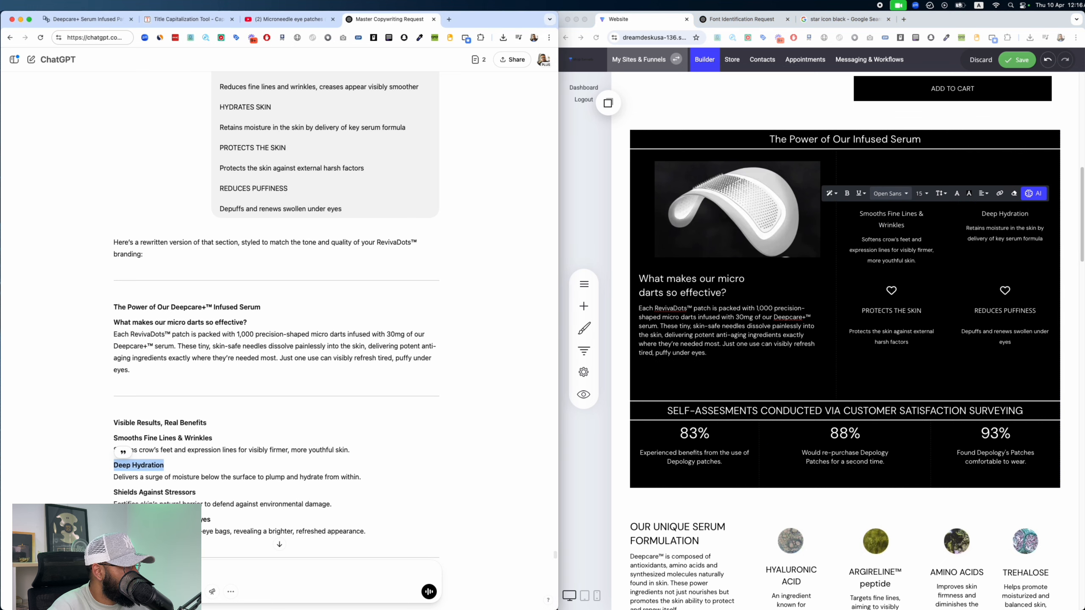
Step: Replace the Deep Hydration description with "Delivers a surge of moisture below the surface to plump and hydrate from within."
{"action": "left_click_drag", "start_coordinate": [367, 479], "coordinate": [119, 485]}
{"action": "key", "text": "super+c"}
{"action": "left_click", "coordinate": [982, 234]}
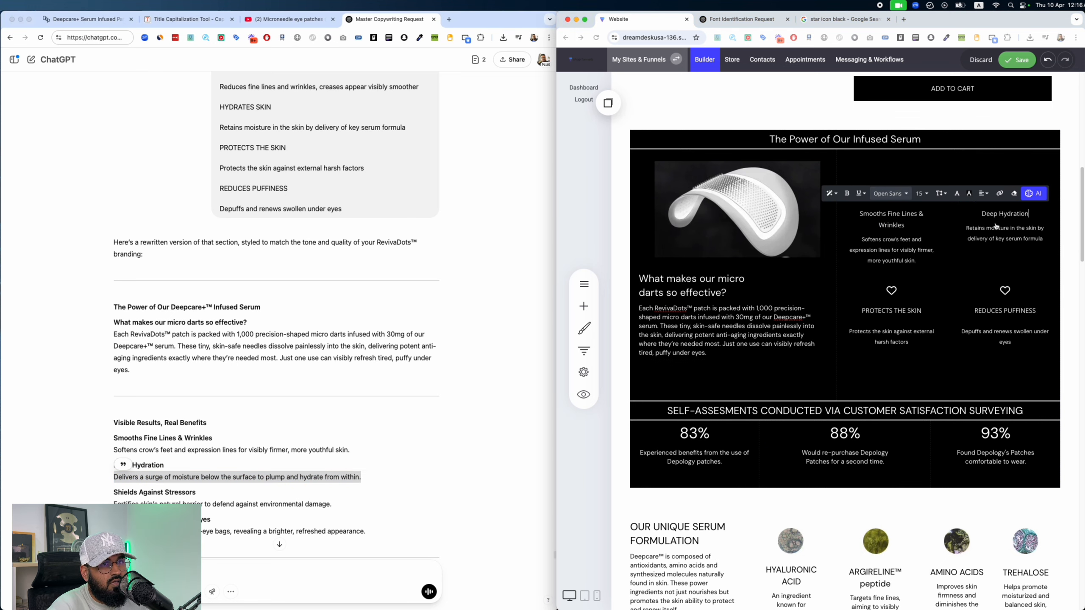
{"action": "left_click", "coordinate": [982, 234]}
{"action": "key", "text": "super+a"}
{"action": "key", "text": "super+v"}
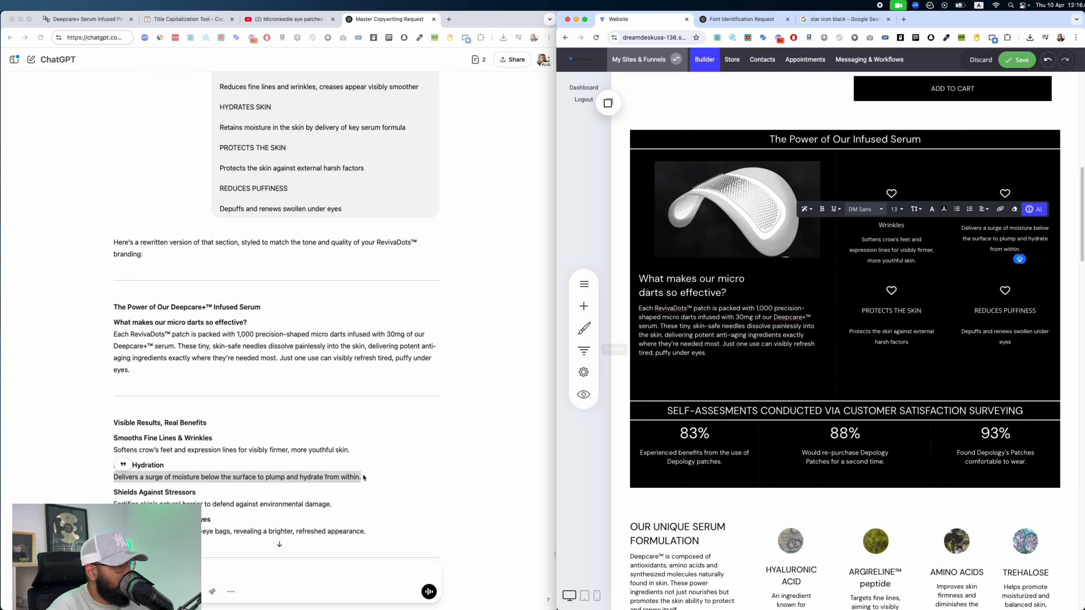
Step: Replace the "Protects the Skin" benefit title with ChatGPT's "Shields Against Stressors"
{"action": "left_click_drag", "start_coordinate": [197, 492], "coordinate": [86, 495]}
{"action": "key", "text": "super+c"}
{"action": "left_click", "coordinate": [909, 315]}
{"action": "left_click", "coordinate": [909, 315]}
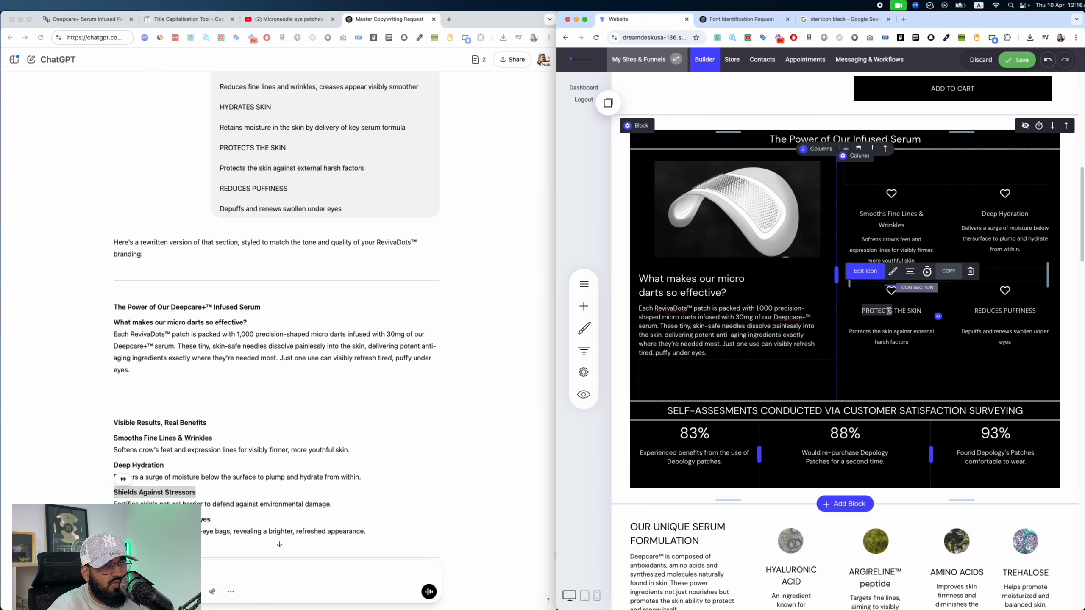
{"action": "key", "text": "super+a"}
{"action": "key", "text": "super+v"}
Step: Replace the Shields Against Stressors description with "Fortifies skin's natural barrier to defend against environmental damage."
{"action": "left_click_drag", "start_coordinate": [332, 504], "coordinate": [144, 504]}
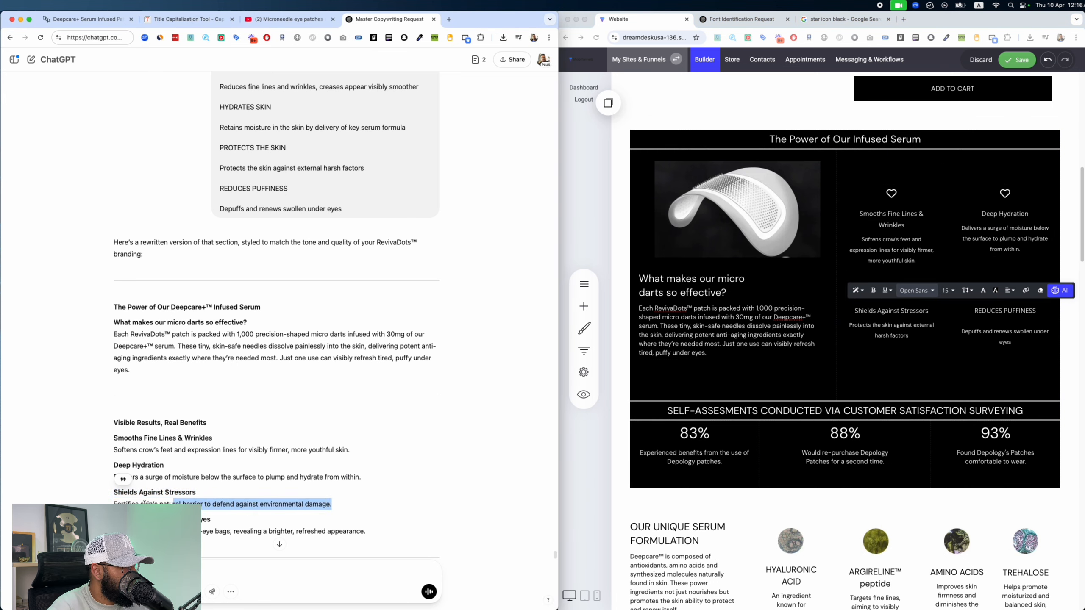
{"action": "left_click", "coordinate": [920, 336]}
{"action": "double_click", "coordinate": [921, 336]}
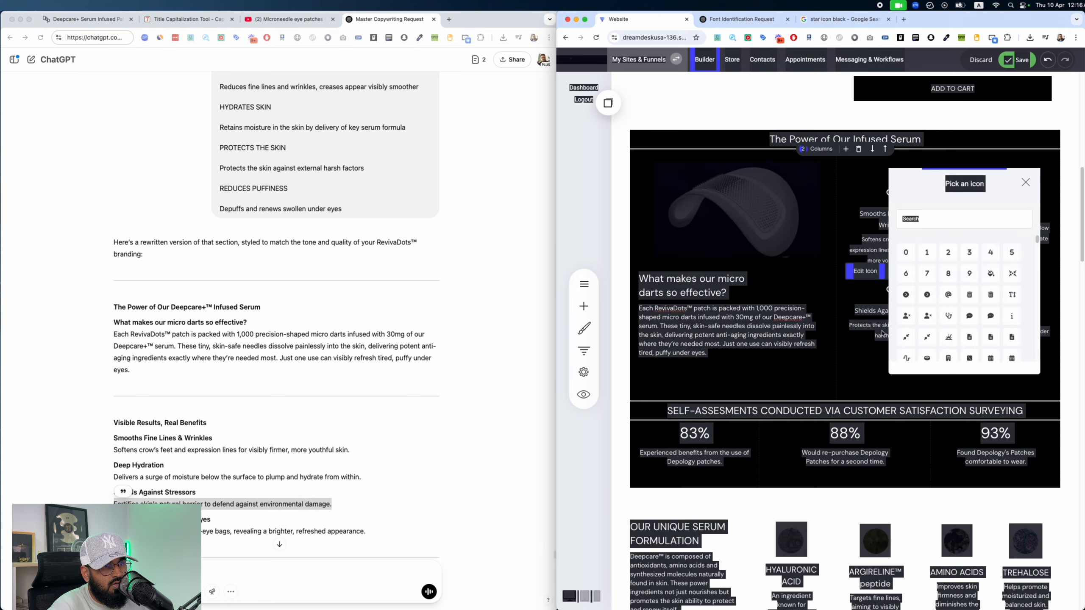
{"action": "left_click", "coordinate": [868, 327]}
{"action": "left_click", "coordinate": [868, 326]}
{"action": "key", "text": "super+a"}
{"action": "left_click", "coordinate": [875, 329]}
{"action": "left_click", "coordinate": [892, 328]}
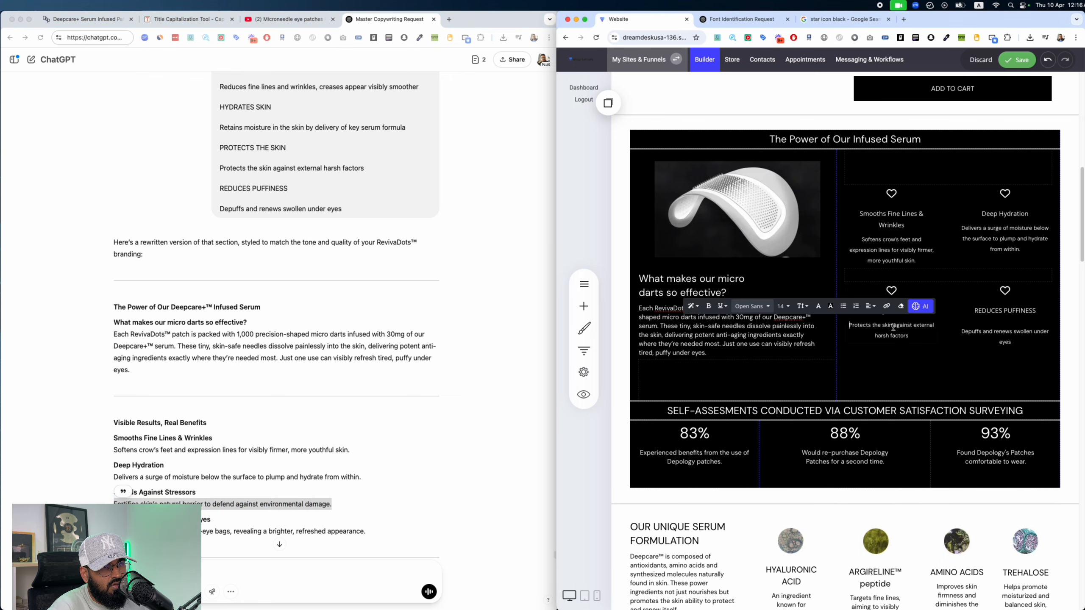
Step: Replace the "Reduces Puffiness" benefit title with ChatGPT's "De-Puffs & Revives Tired Eyes"
{"action": "left_click", "coordinate": [226, 519]}
{"action": "left_click_drag", "start_coordinate": [225, 520], "coordinate": [95, 503]}
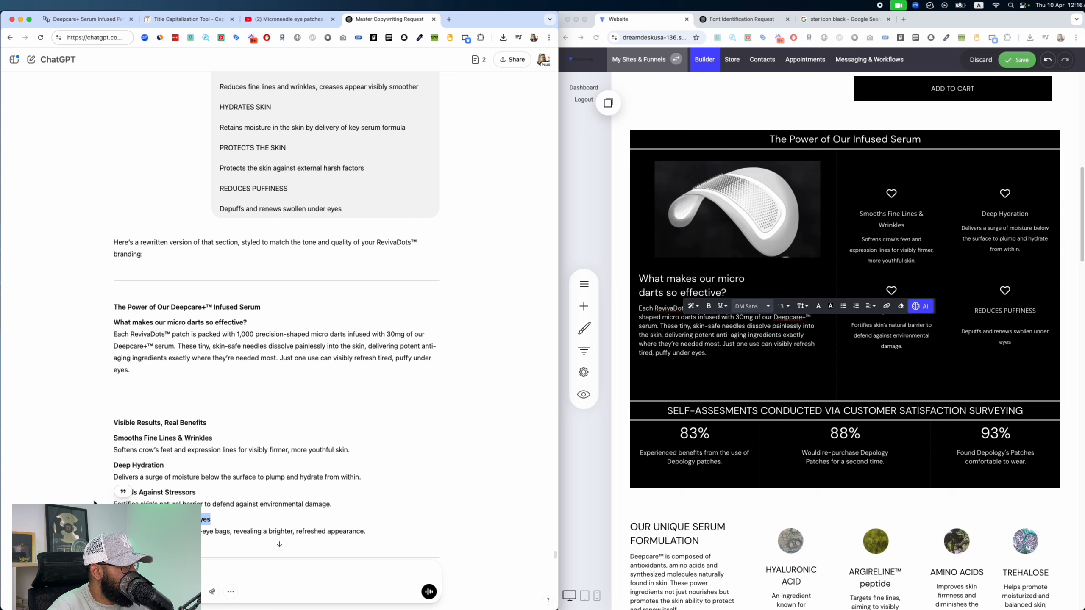
{"action": "left_click", "coordinate": [1013, 311]}
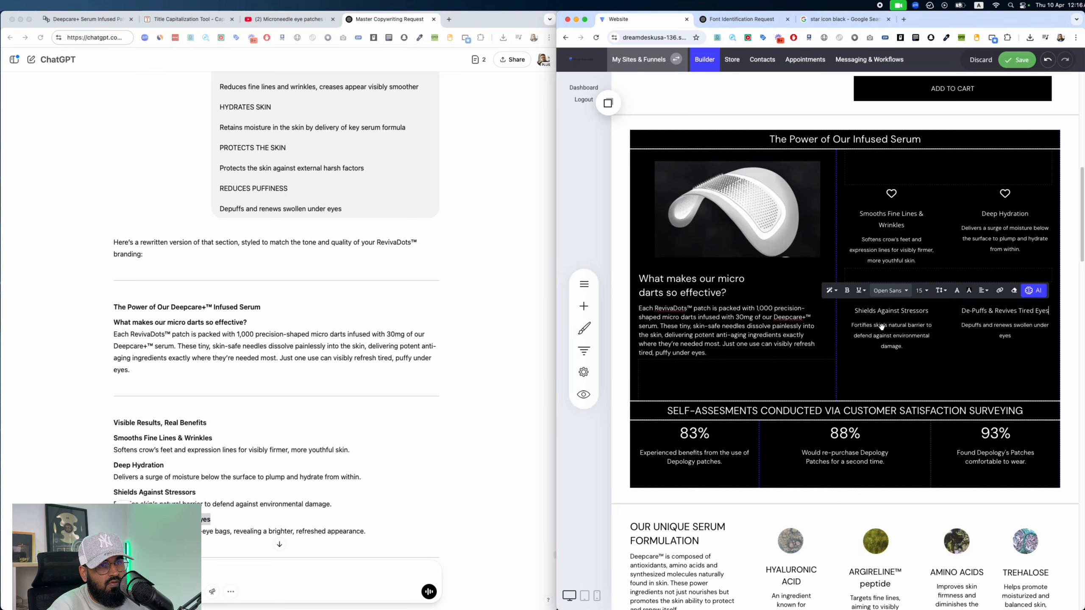
Step: Replace the De-Puffs & Revives Tired Eyes description with "Targets puffiness and under-eye bags, revealing a brighter, refreshed appearance."
{"action": "left_click", "coordinate": [383, 532]}
{"action": "left_click_drag", "start_coordinate": [383, 532], "coordinate": [235, 528]}
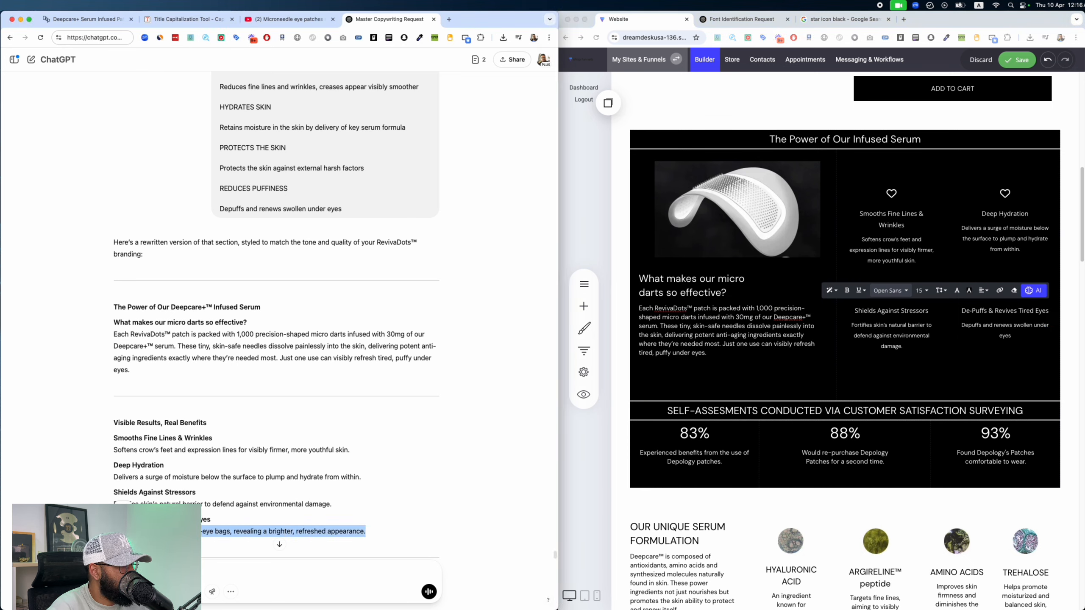
{"action": "left_click_drag", "start_coordinate": [1052, 340], "coordinate": [960, 326]}
{"action": "left_click", "coordinate": [824, 331]}
{"action": "left_click", "coordinate": [1009, 336]}
{"action": "key", "text": "super+v"}
{"action": "left_click", "coordinate": [1057, 394]}
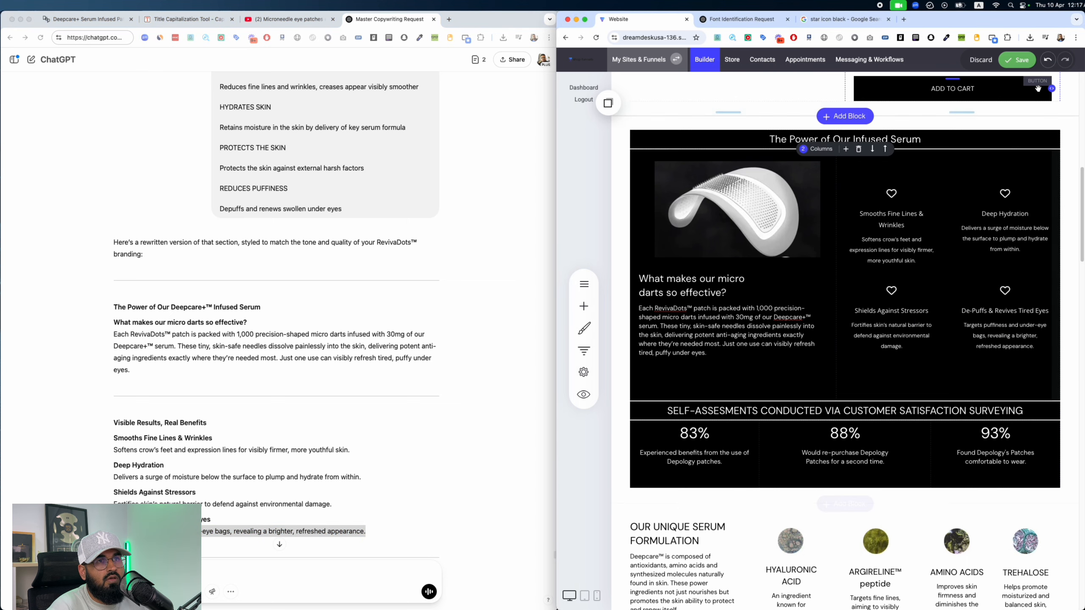
Step: Save the page and copy the self-assessment survey text, from its heading through the 93% statement, out of the page preview
{"action": "left_click", "coordinate": [1017, 60]}
{"action": "scroll", "coordinate": [253, 417], "scroll_direction": "down", "scroll_amount": 3}
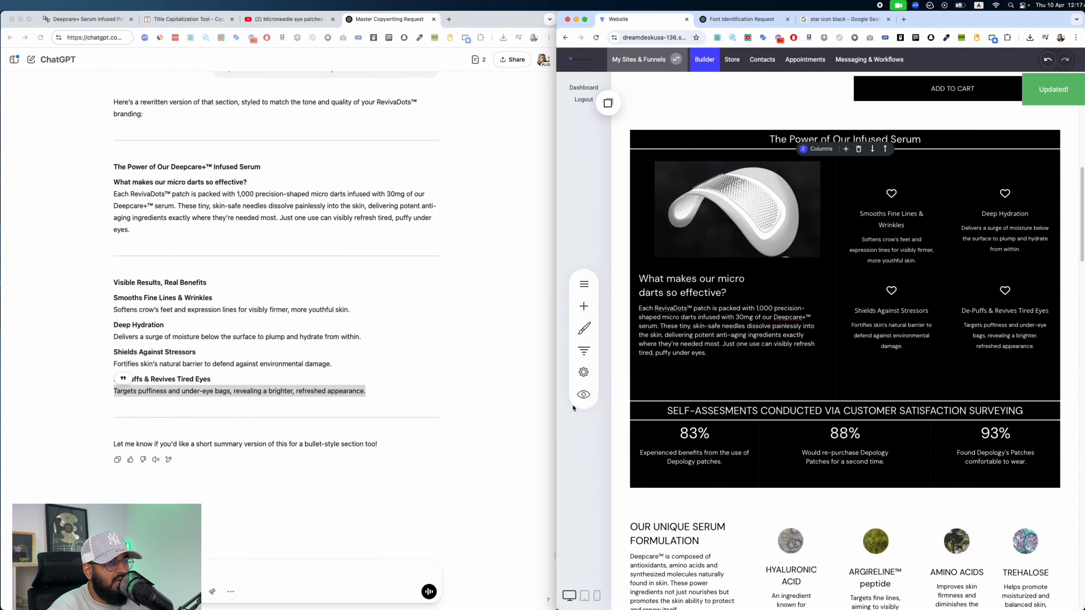
{"action": "left_click", "coordinate": [583, 394]}
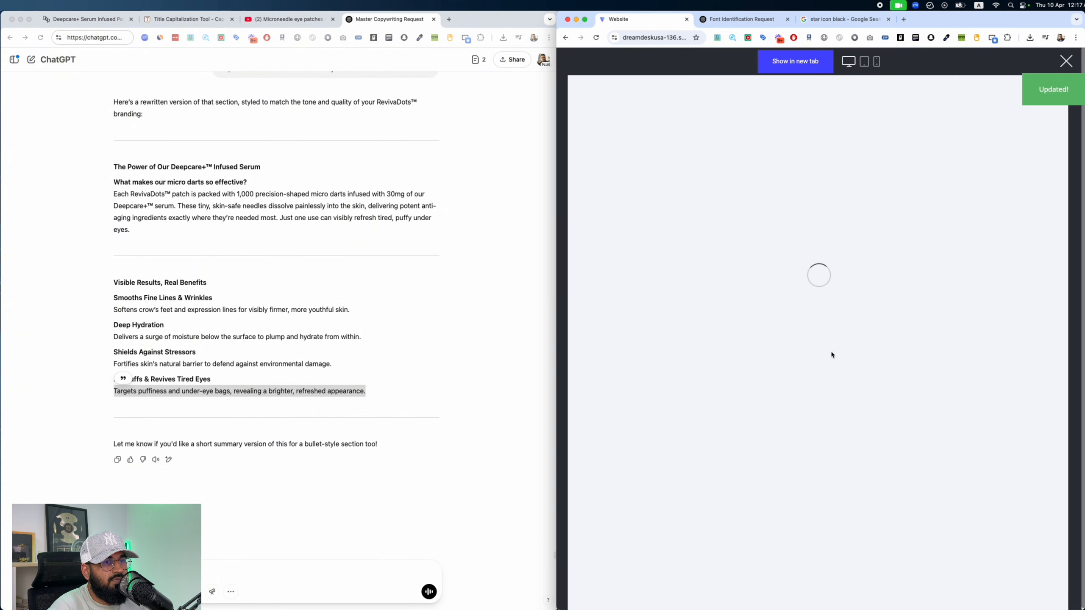
{"action": "scroll", "coordinate": [831, 355], "scroll_direction": "down", "scroll_amount": 10}
{"action": "left_click_drag", "start_coordinate": [1006, 278], "coordinate": [642, 220]}
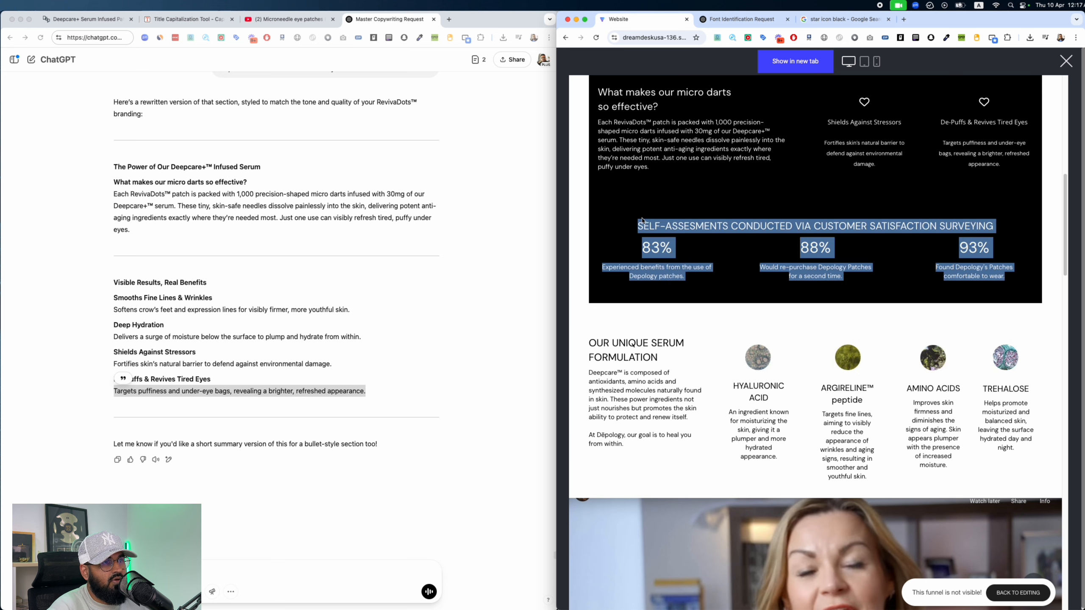
Step: Close the font identification chat and the star icon search beside the website builder
{"action": "key", "text": "ctrl+Tab"}
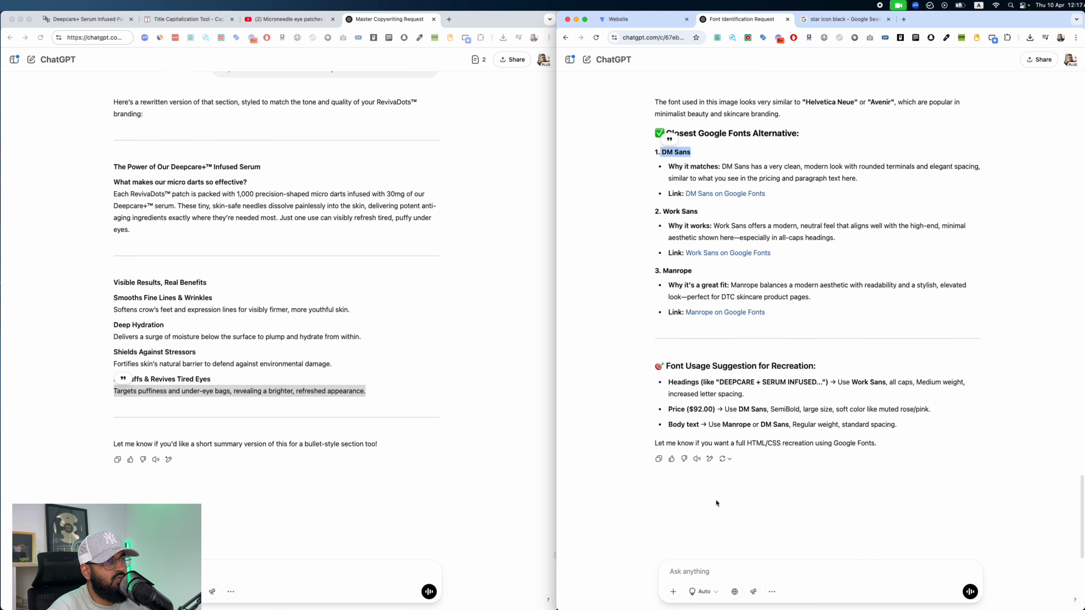
{"action": "key", "text": "super+w"}
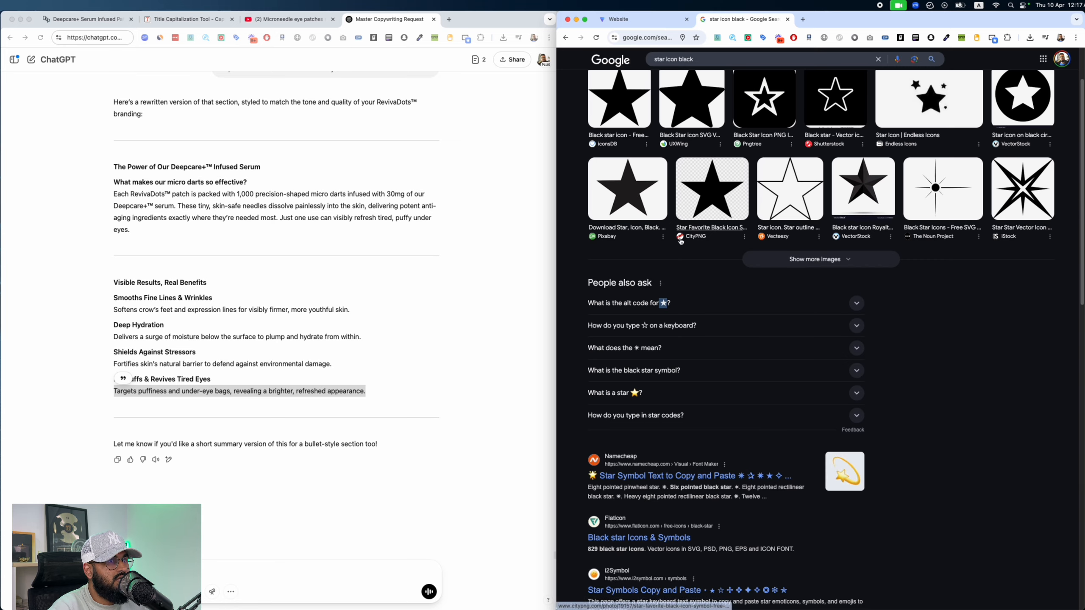
{"action": "key", "text": "super+w"}
Step: Paste the self-assessment survey text into the ChatGPT copywriting conversation and submit it for rewriting
{"action": "key", "text": "super+grave"}
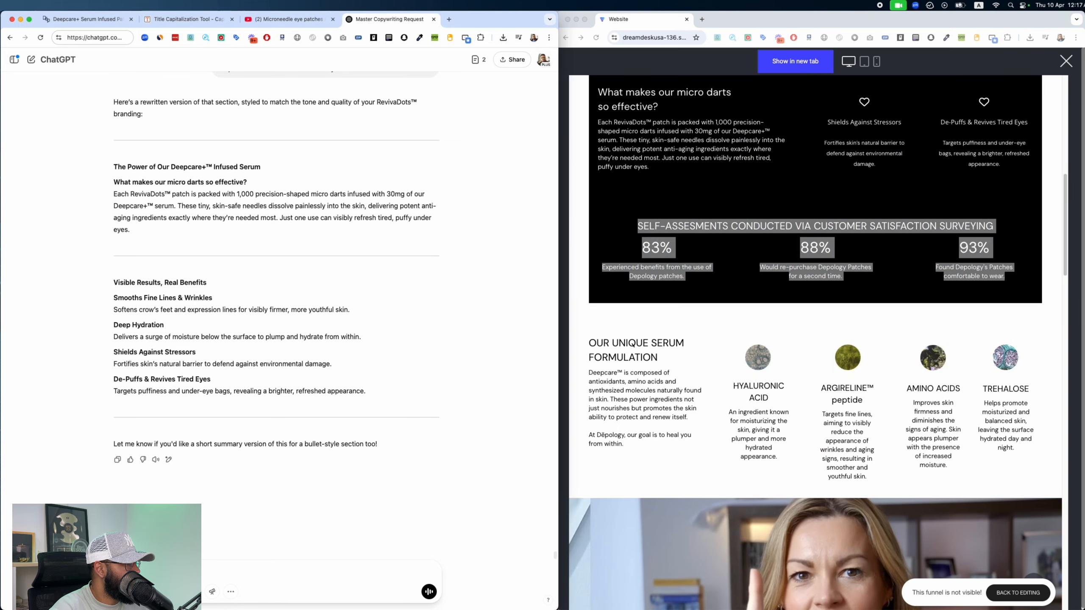
{"action": "key", "text": "super+v"}
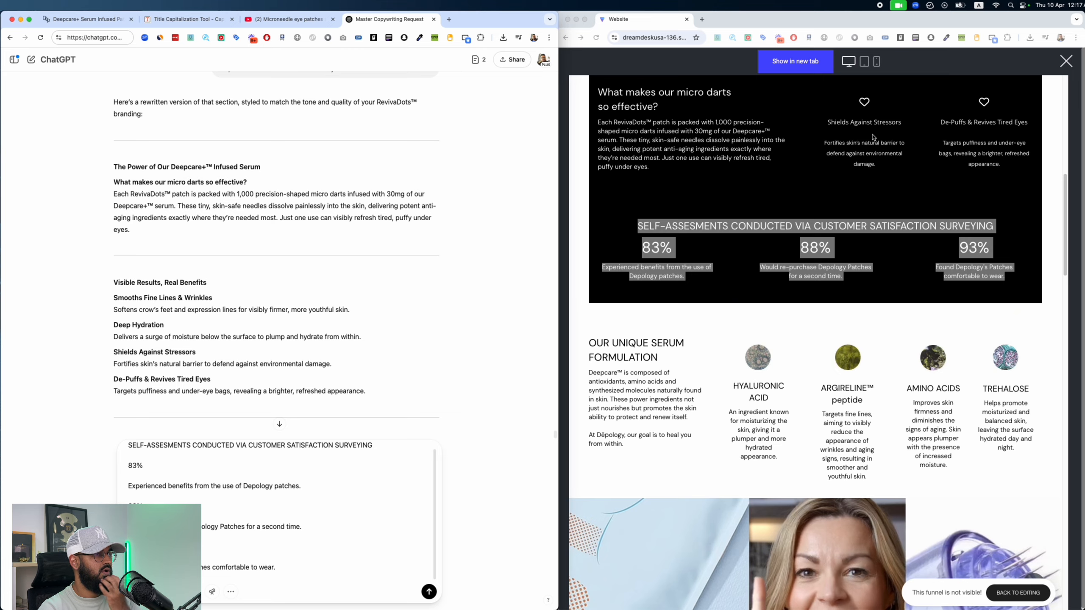
{"action": "key", "text": "Return"}
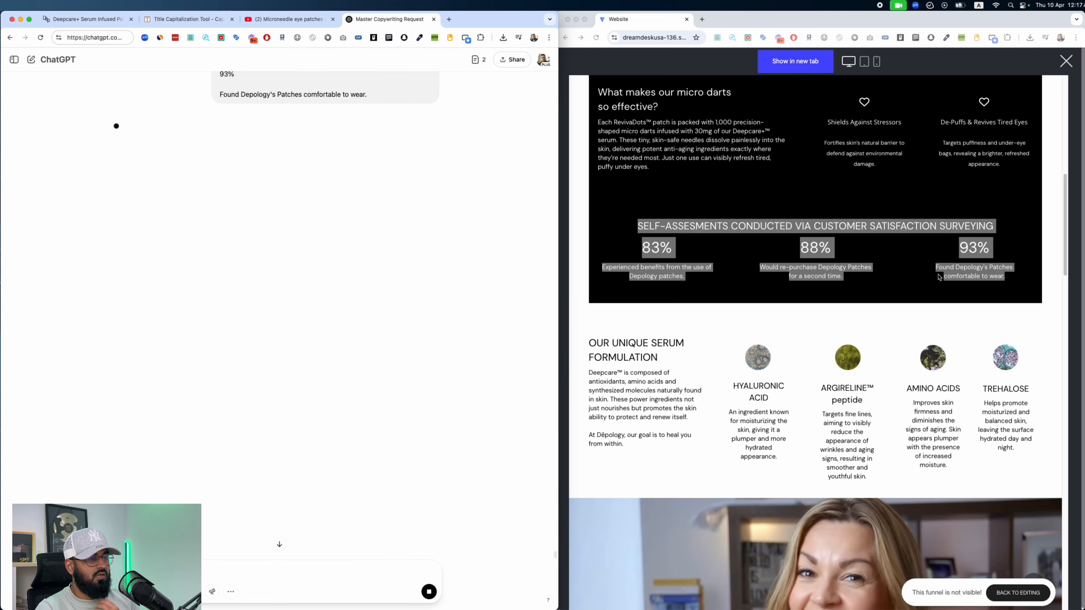
{"action": "scroll", "coordinate": [920, 213], "scroll_direction": "down", "scroll_amount": 5}
{"action": "scroll", "coordinate": [920, 225], "scroll_direction": "up", "scroll_amount": 2}
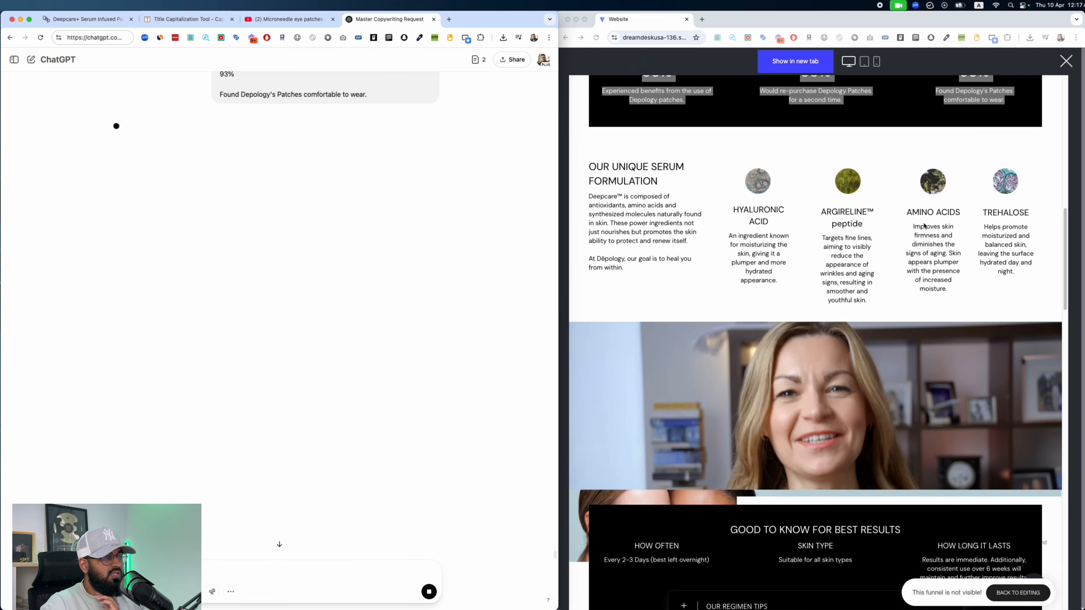
{"action": "scroll", "coordinate": [919, 225], "scroll_direction": "up", "scroll_amount": 15}
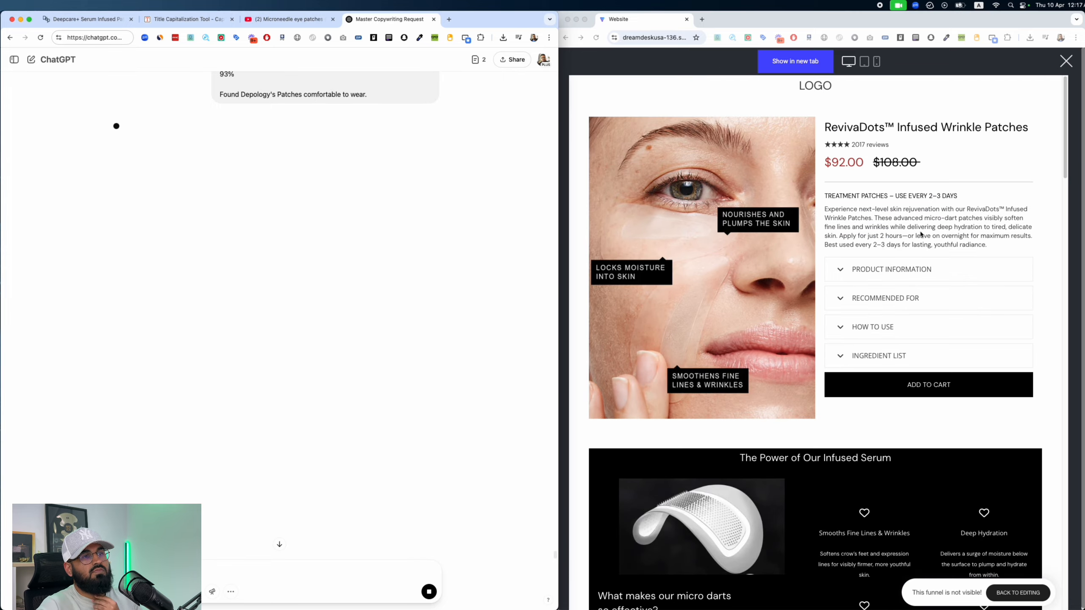
{"action": "scroll", "coordinate": [921, 234], "scroll_direction": "down", "scroll_amount": 20}
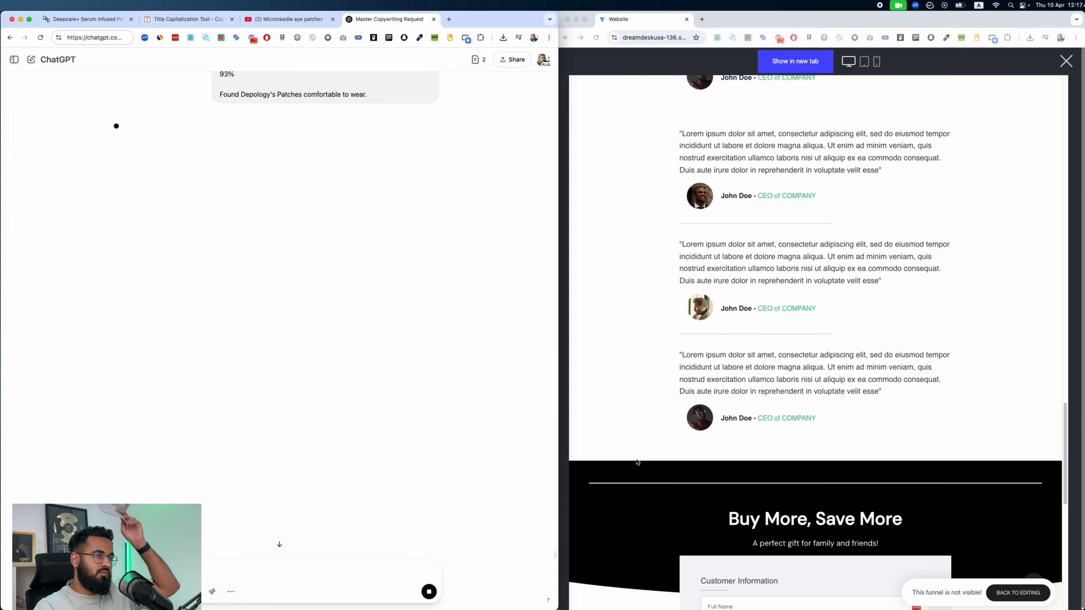
Step: Look over the page preview down to the self-assessment section, and close the preview to return to editing
{"action": "scroll", "coordinate": [636, 461], "scroll_direction": "up", "scroll_amount": 20}
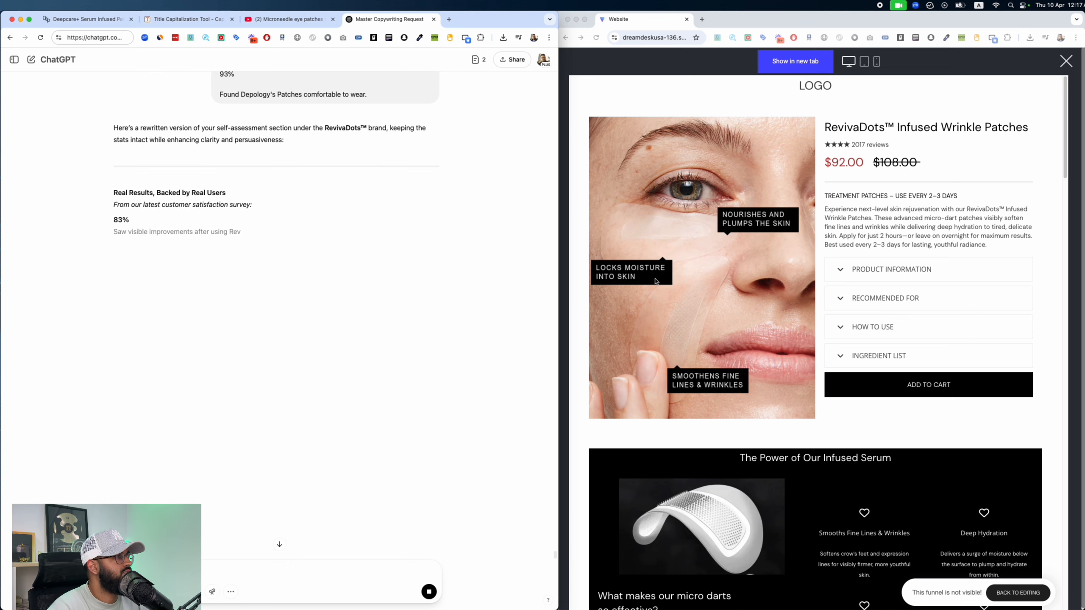
{"action": "scroll", "coordinate": [655, 280], "scroll_direction": "down", "scroll_amount": 12}
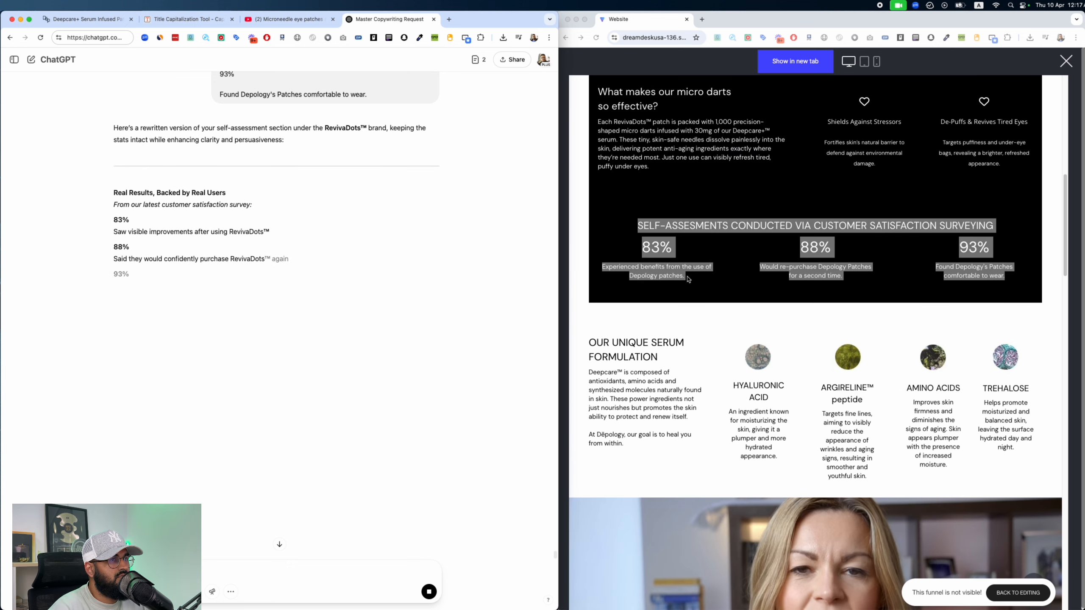
{"action": "left_click", "coordinate": [688, 279]}
{"action": "left_click", "coordinate": [1065, 61]}
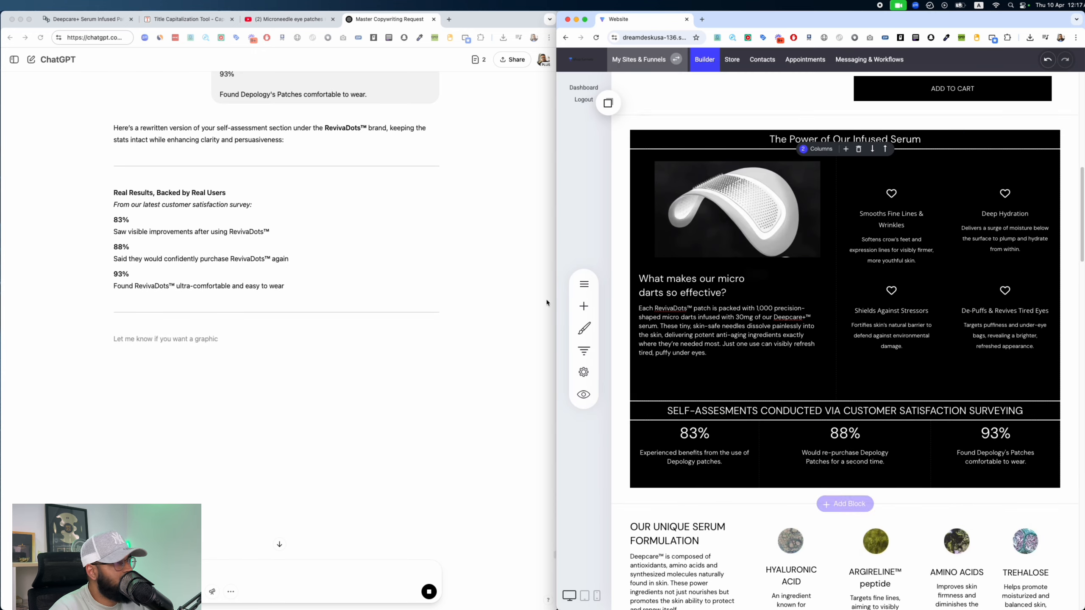
Step: Replace the self-assessment section heading with "Real Results, Backed by Real Users" from the ChatGPT rewrite
{"action": "left_click", "coordinate": [332, 156]}
{"action": "left_click_drag", "start_coordinate": [96, 198], "coordinate": [259, 195]}
{"action": "key", "text": "super+c"}
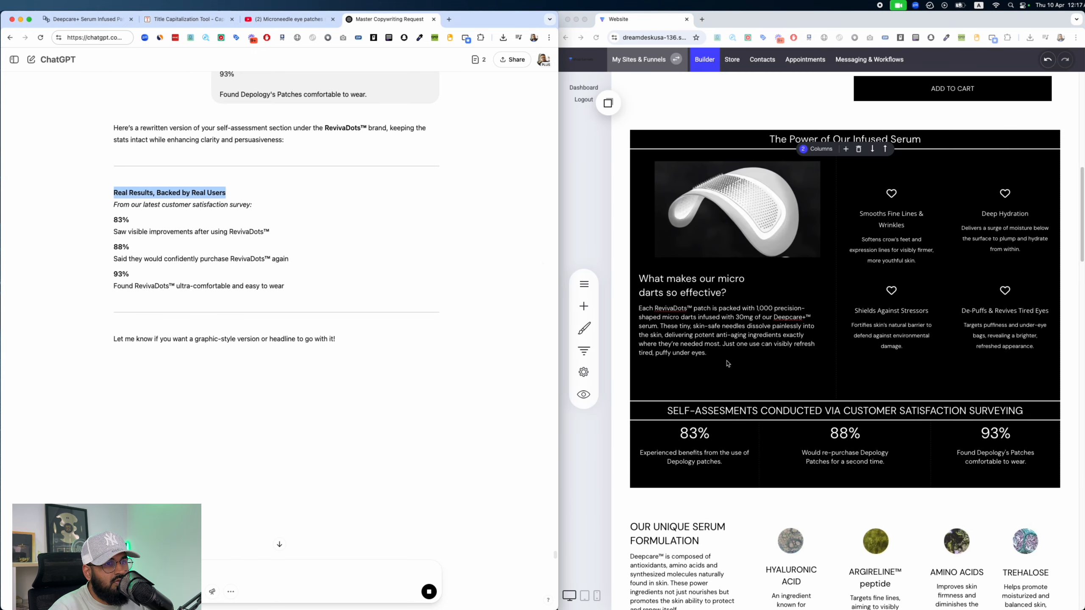
{"action": "left_click", "coordinate": [804, 415]}
{"action": "key", "text": "super+a"}
{"action": "key", "text": "super+v"}
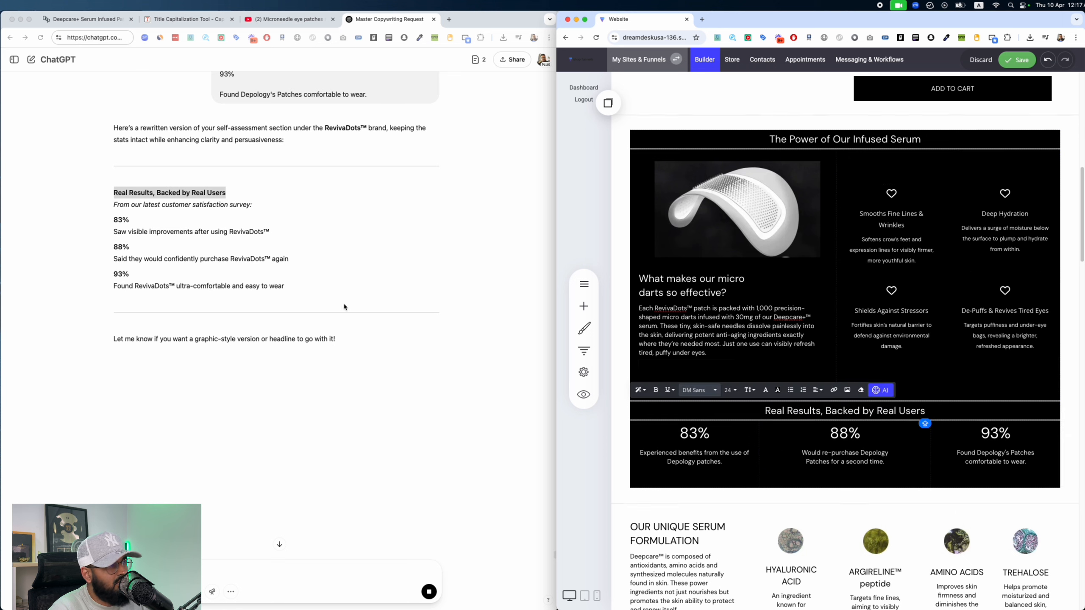
Step: Extend the survey heading with ": From our latest customer satisfaction survey", without a closing colon
{"action": "left_click_drag", "start_coordinate": [253, 205], "coordinate": [85, 209]}
{"action": "left_click", "coordinate": [944, 435]}
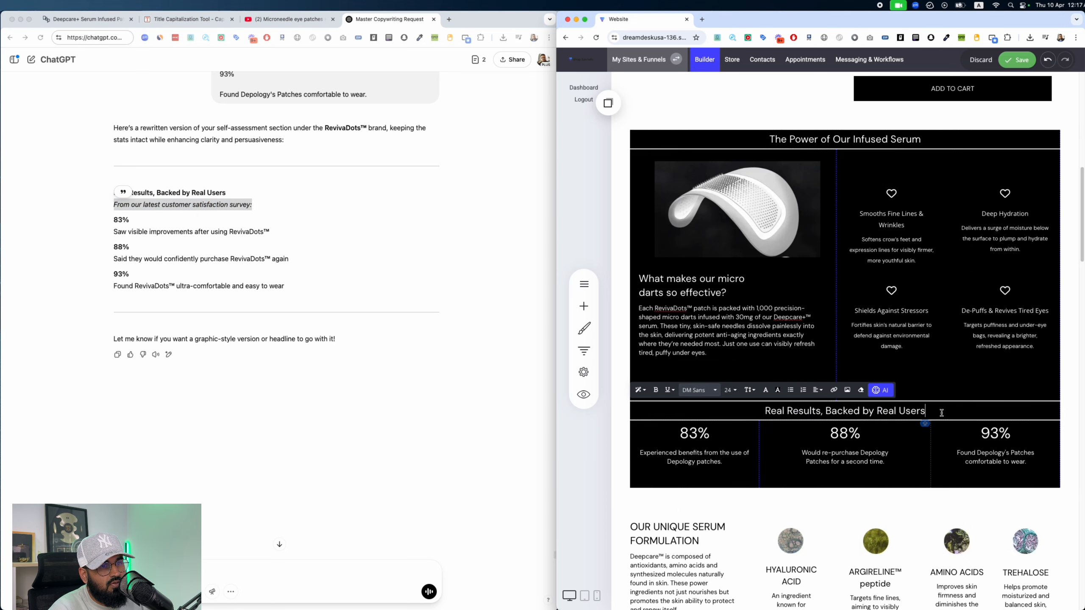
{"action": "type", "text": ":"}
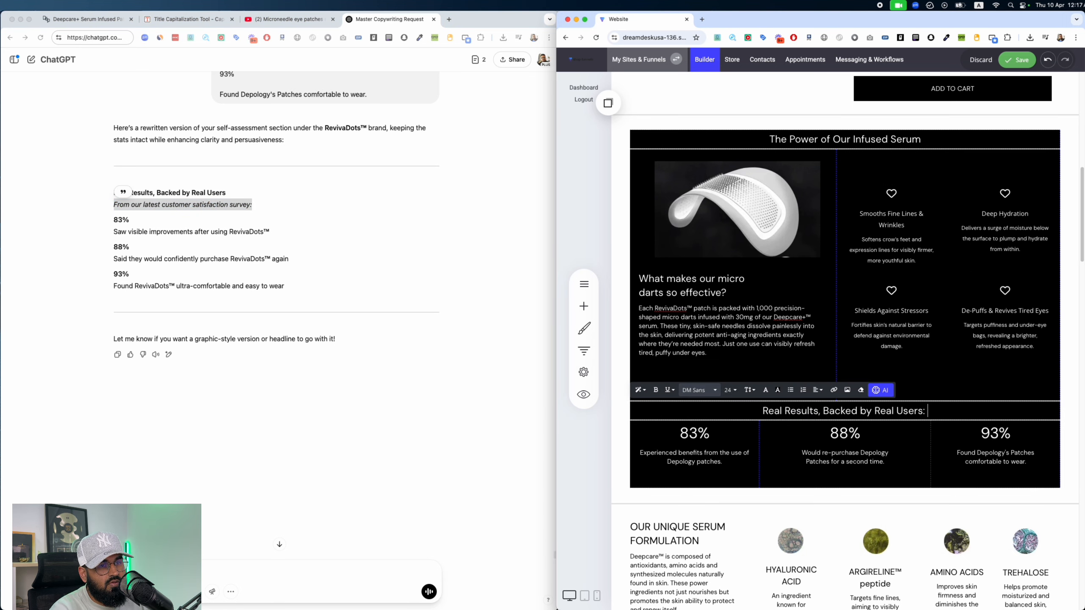
{"action": "type", "text": "From our latest customer satisfaction survey:"}
{"action": "key", "text": "BackSpace"}
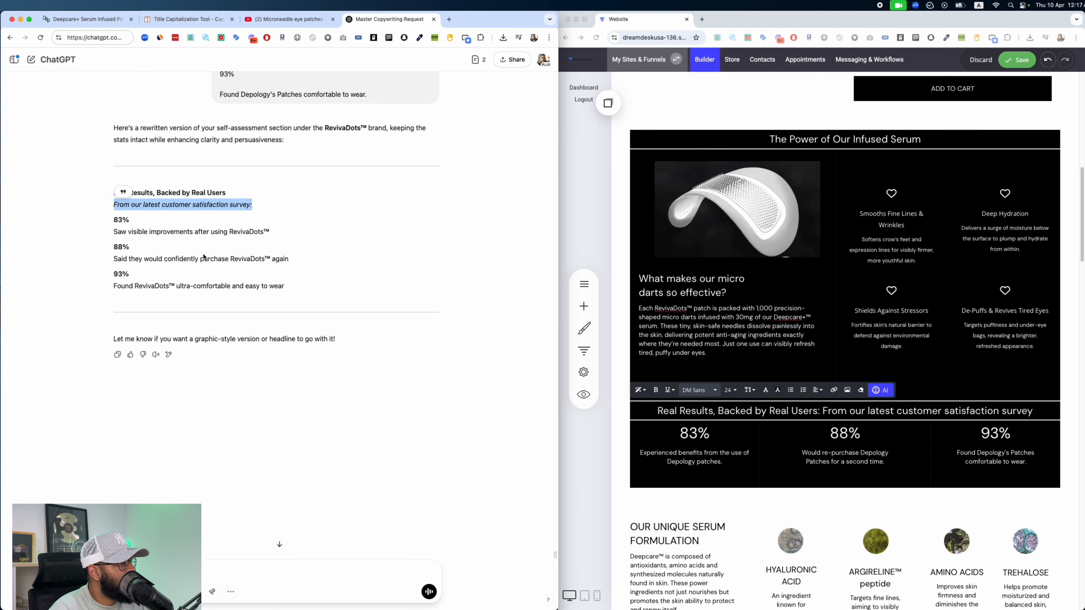
Step: Replace the statement below 83% with "Saw visible improvements after using RevivaDots™"
{"action": "left_click_drag", "start_coordinate": [270, 232], "coordinate": [127, 232]}
{"action": "triple_click", "coordinate": [693, 457]}
{"action": "type", "text": "Saw visible improvements after using RevivaDots™"}
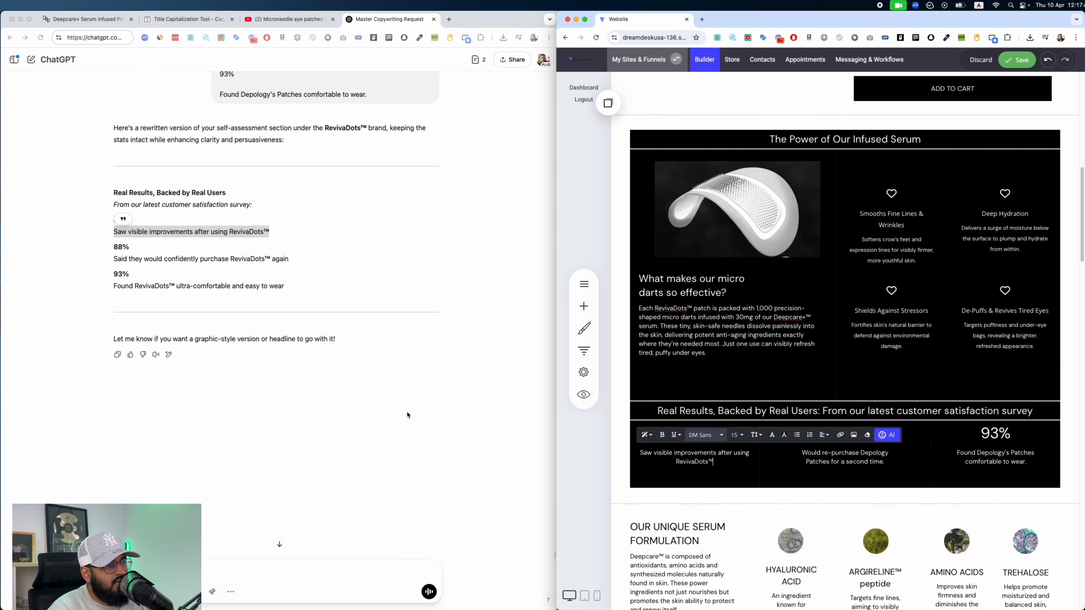
Step: Replace the statement below 88% with "Said they would confidently purchase RevivaDots™ again"
{"action": "left_click", "coordinate": [300, 241]}
{"action": "left_click_drag", "start_coordinate": [290, 258], "coordinate": [91, 260]}
{"action": "key", "text": "super+c"}
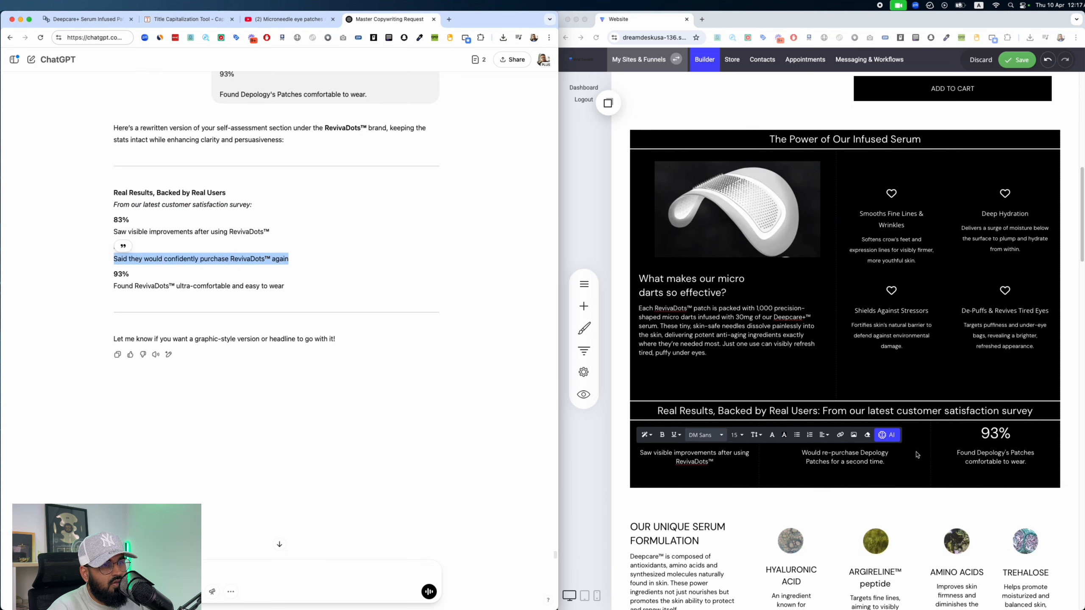
{"action": "triple_click", "coordinate": [914, 455]}
{"action": "key", "text": "super+v"}
Step: Replace the statement below 93% with "Found RevivaDots™ ultra-comfortable and easy to wear"
{"action": "left_click_drag", "start_coordinate": [285, 286], "coordinate": [109, 291]}
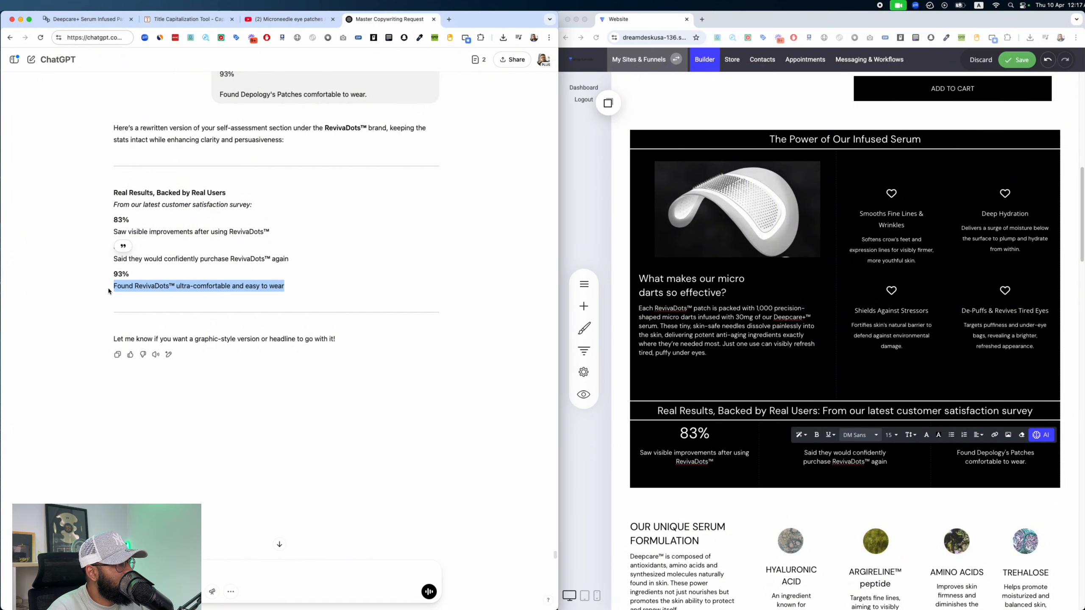
{"action": "triple_click", "coordinate": [946, 470]}
{"action": "type", "text": "Found RevivaDots™ ultra-comfortable and easy to wear"}
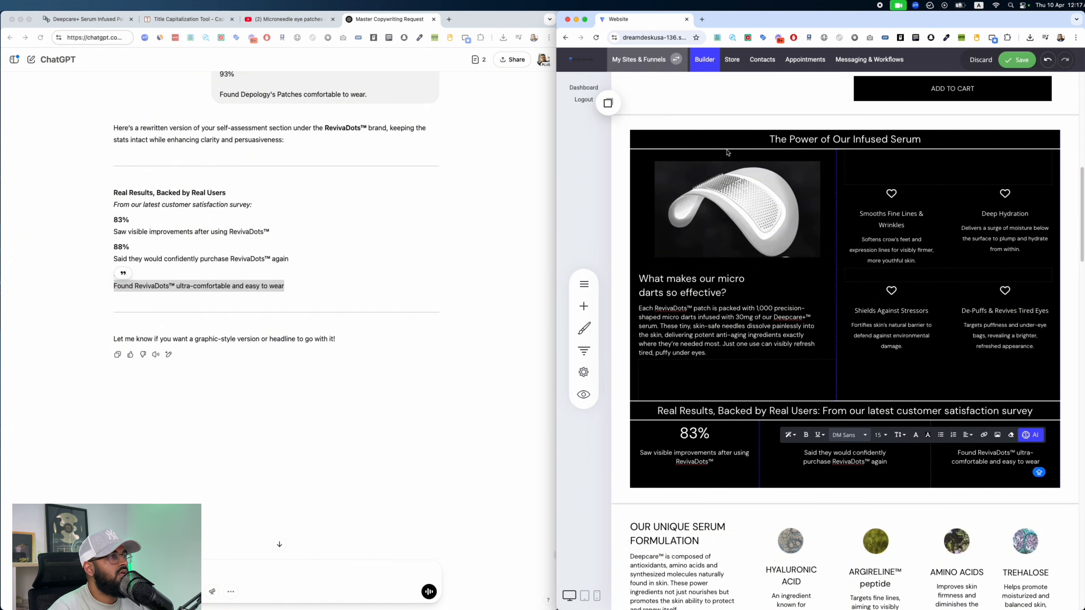
Step: Copy the Our Unique Serum Formulation text, including all four ingredient descriptions, from the Depology product page
{"action": "left_click", "coordinate": [375, 394]}
{"action": "key", "text": "ctrl+Tab"}
{"action": "scroll", "coordinate": [460, 366], "scroll_direction": "down", "scroll_amount": 4}
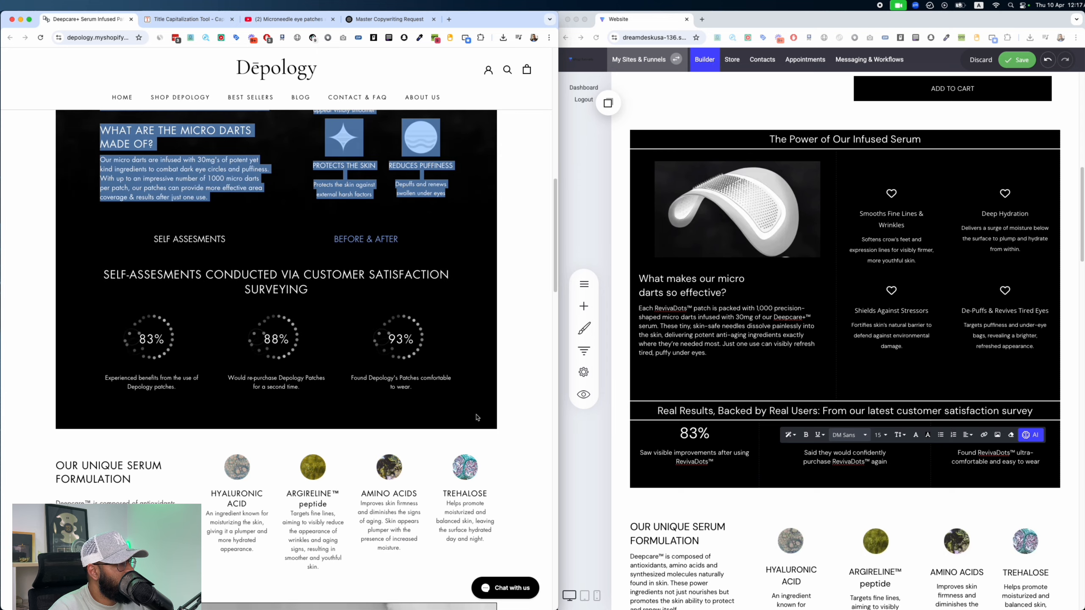
{"action": "scroll", "coordinate": [470, 419], "scroll_direction": "down", "scroll_amount": 5}
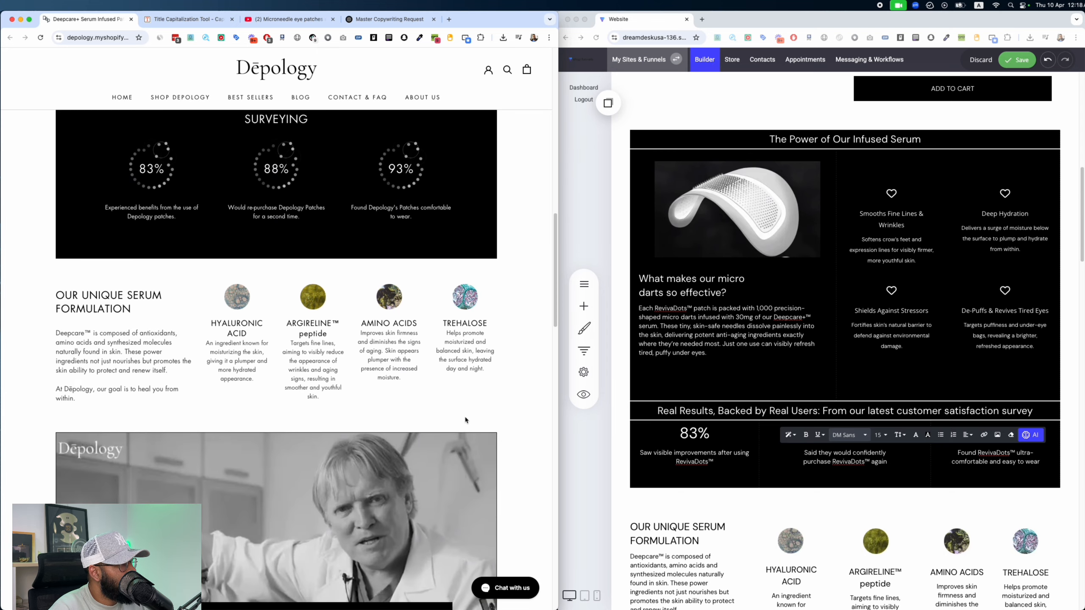
{"action": "left_click_drag", "start_coordinate": [465, 420], "coordinate": [64, 299]}
{"action": "key", "text": "super+c"}
Step: Paste the serum formulation text into the ChatGPT copywriting conversation and submit it for rewriting
{"action": "key", "text": "ctrl+shift+Tab"}
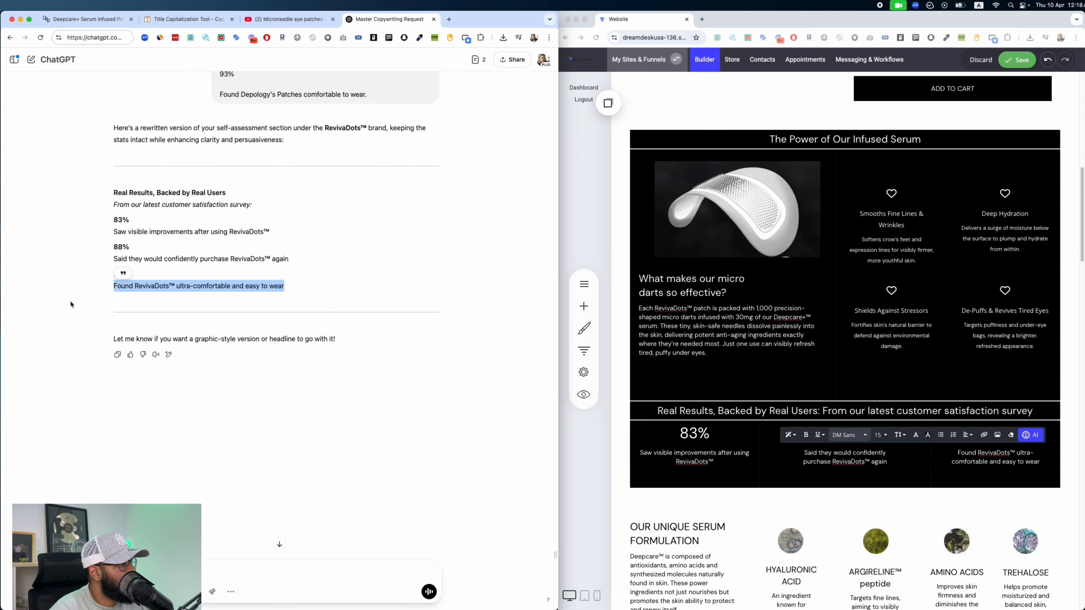
{"action": "left_click", "coordinate": [243, 571]}
{"action": "key", "text": "super+v"}
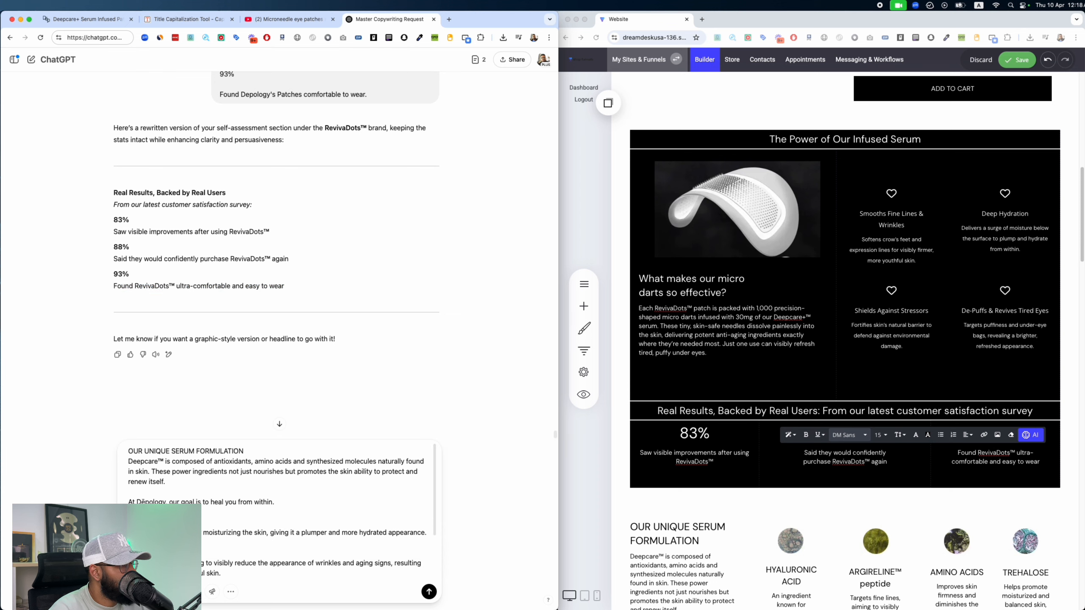
{"action": "scroll", "coordinate": [818, 479], "scroll_direction": "down", "scroll_amount": 5}
{"action": "key", "text": "Return"}
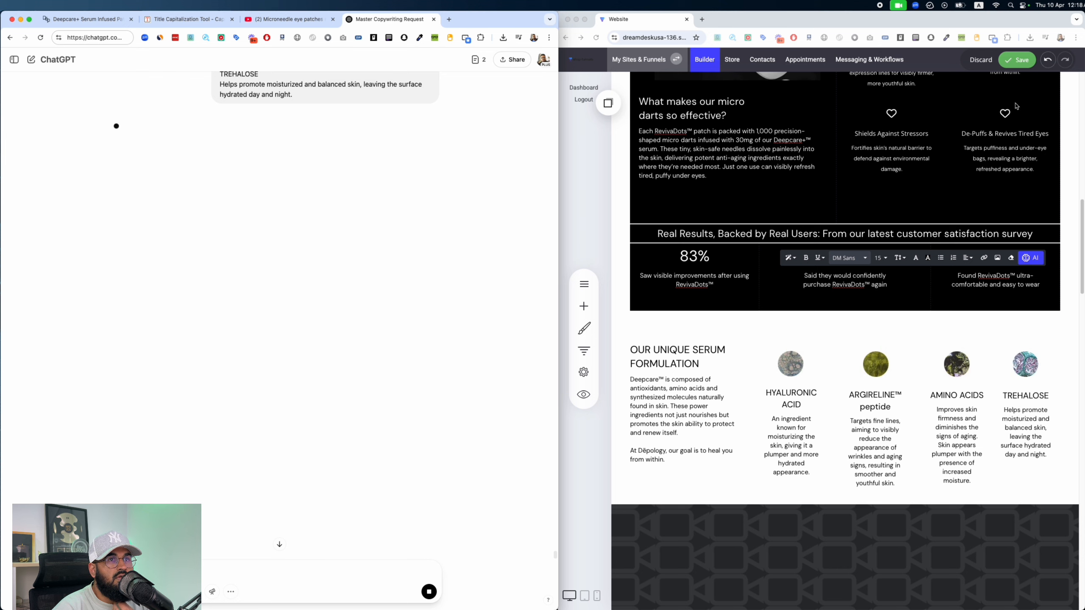
Step: Save the page and look over the updated benefits and survey sections in the builder
{"action": "left_click", "coordinate": [1027, 73]}
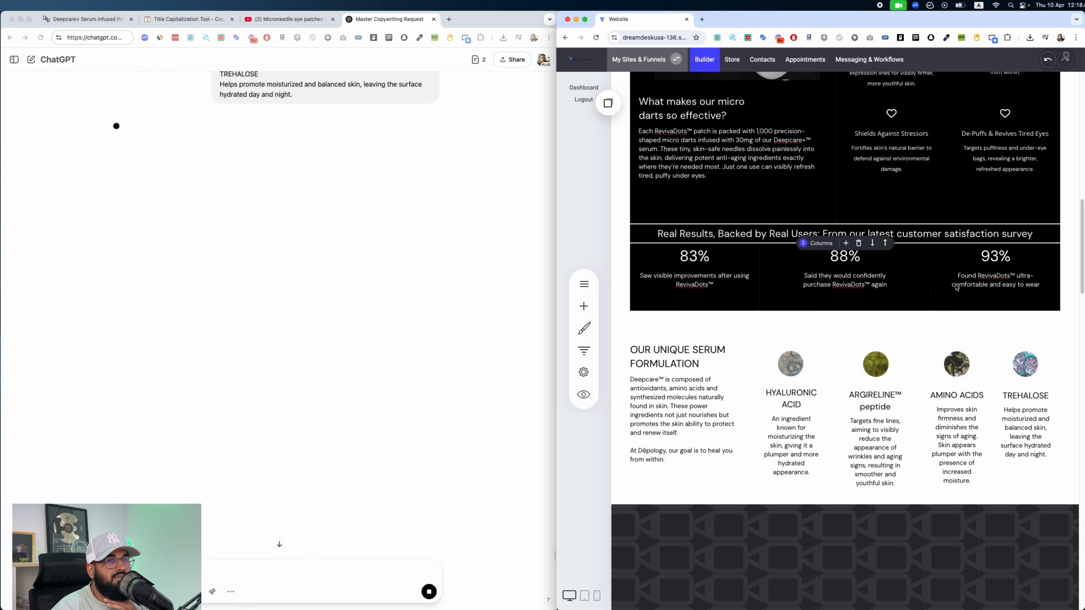
{"action": "scroll", "coordinate": [955, 284], "scroll_direction": "up", "scroll_amount": 15}
{"action": "scroll", "coordinate": [954, 283], "scroll_direction": "down", "scroll_amount": 16}
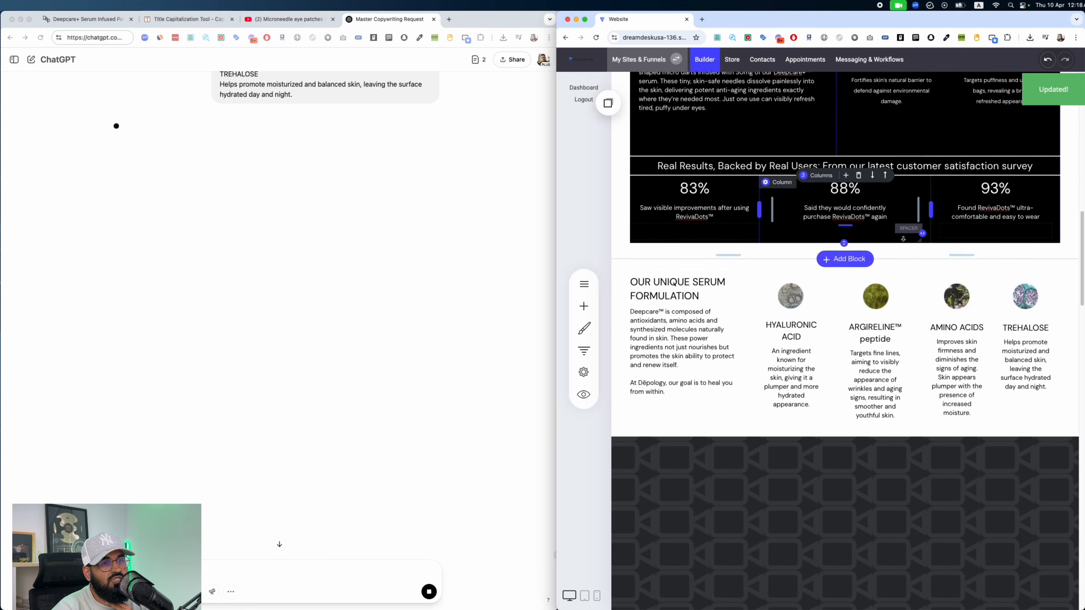
{"action": "scroll", "coordinate": [845, 256], "scroll_direction": "up", "scroll_amount": 7}
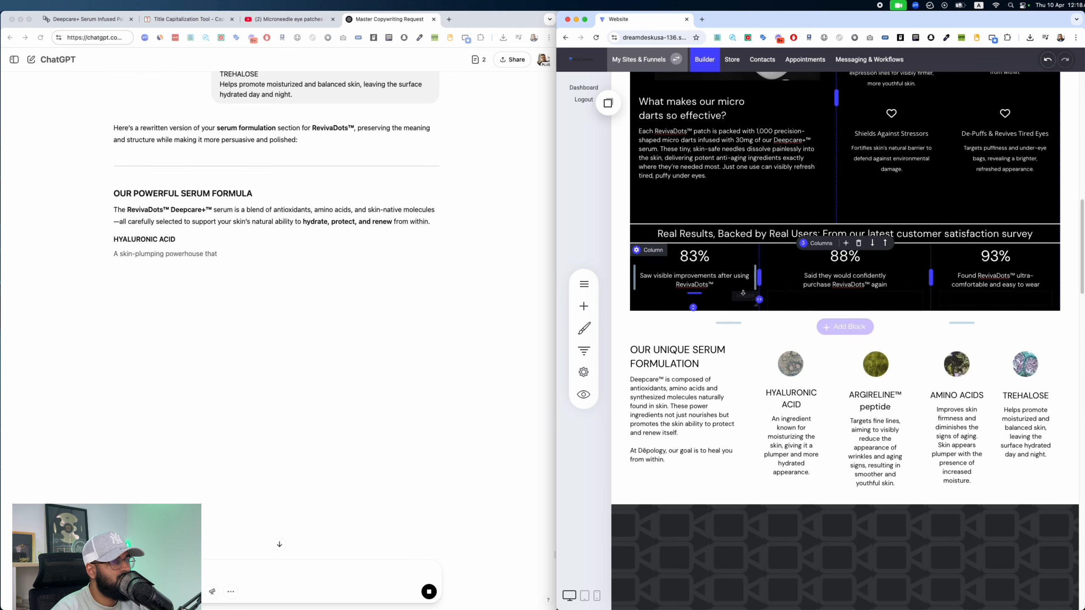
{"action": "triple_click", "coordinate": [221, 200]}
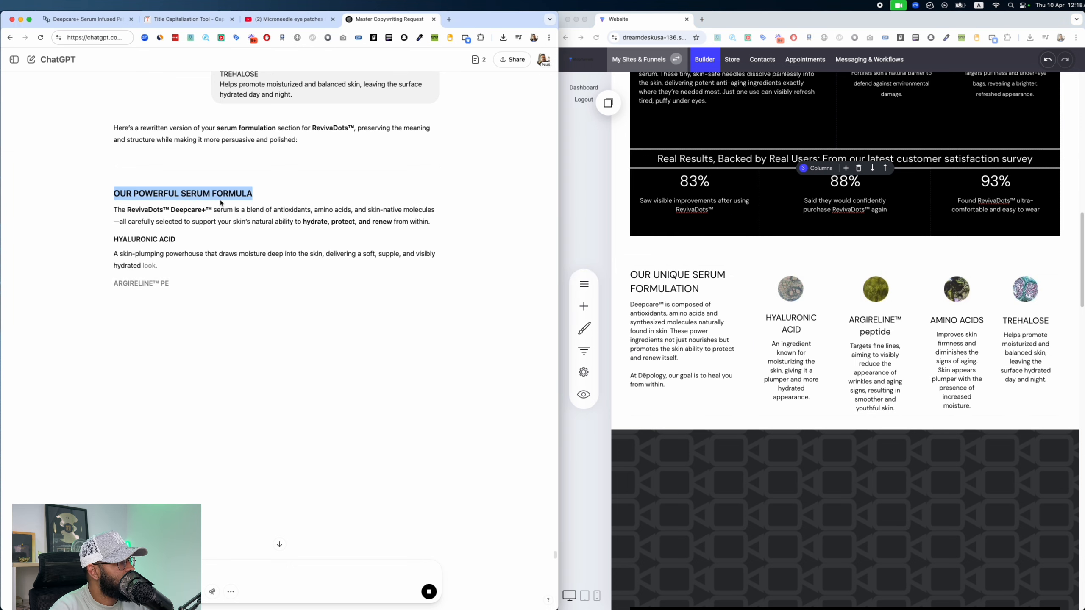
{"action": "left_click", "coordinate": [660, 280]}
{"action": "key", "text": "super+a"}
{"action": "left_click", "coordinate": [661, 280]}
{"action": "left_click", "coordinate": [685, 282]}
{"action": "key", "text": "super+a"}
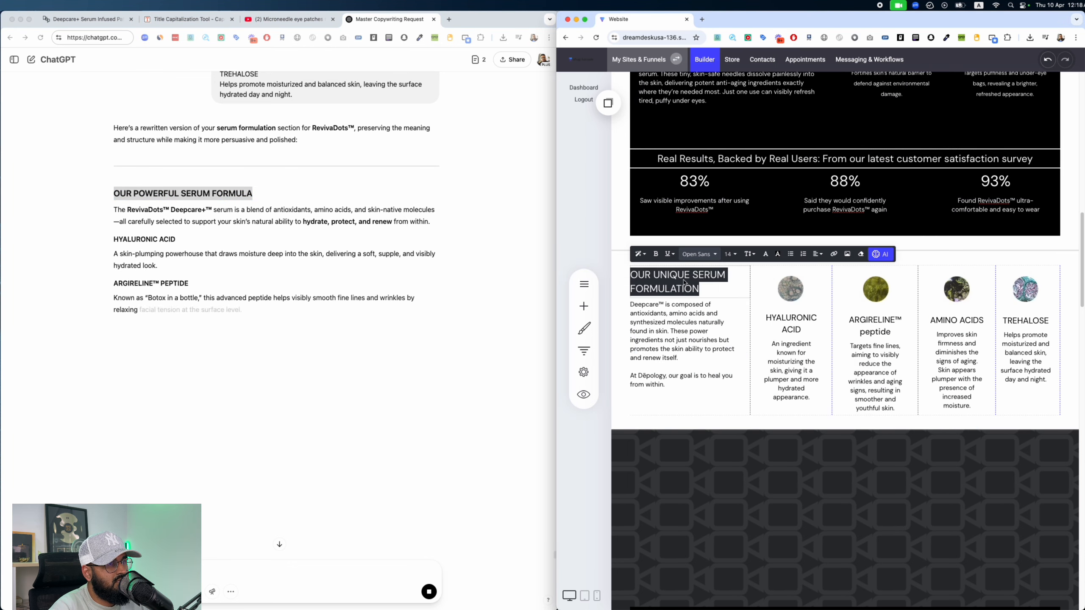
{"action": "left_click", "coordinate": [321, 210]}
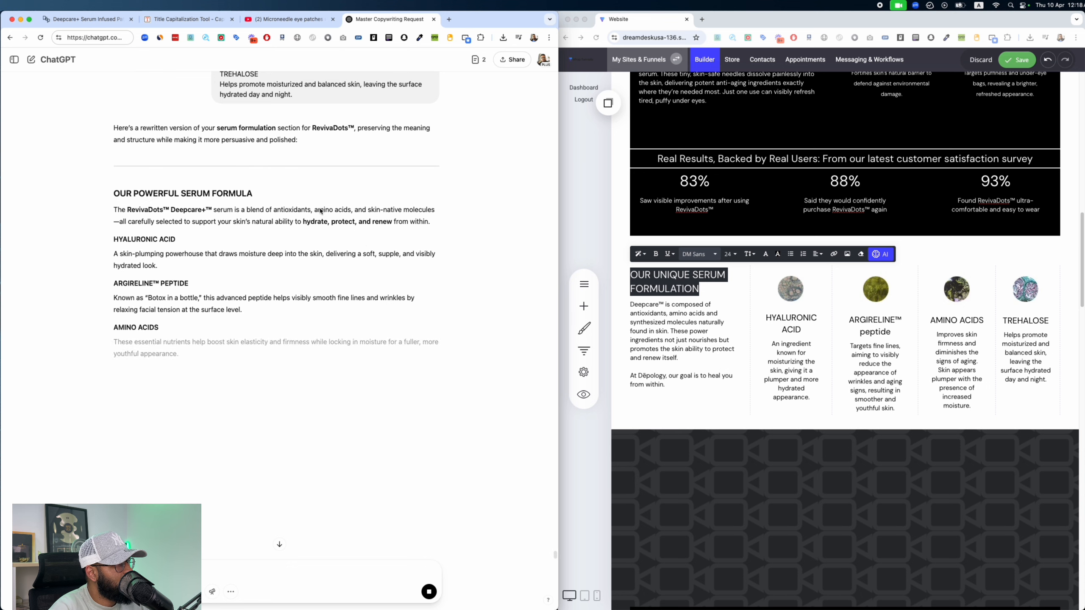
Step: Try to replace the serum formulation description with the rewritten RevivaDots™ paragraph
{"action": "left_click_drag", "start_coordinate": [432, 225], "coordinate": [127, 204]}
{"action": "left_click", "coordinate": [685, 325]}
{"action": "left_click", "coordinate": [685, 325]}
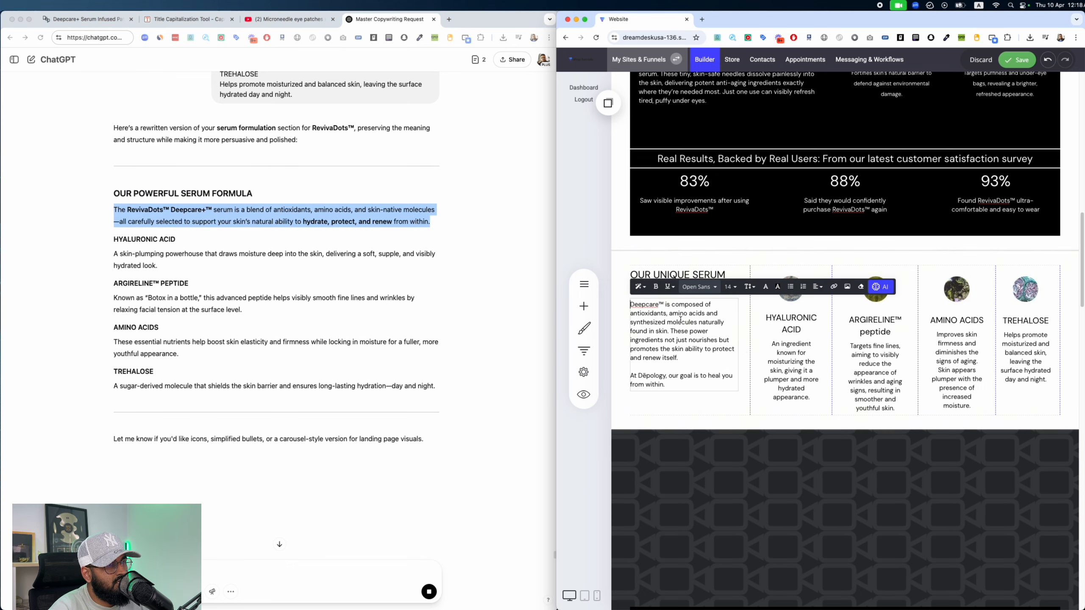
{"action": "key", "text": "super+a"}
{"action": "key", "text": "super+v"}
Step: Replace the serum formulation description with ChatGPT's paragraph starting "The RevivaDots™ Deepcare+™ serum", and change Deepcare to Fullcare in it
{"action": "left_click", "coordinate": [162, 251]}
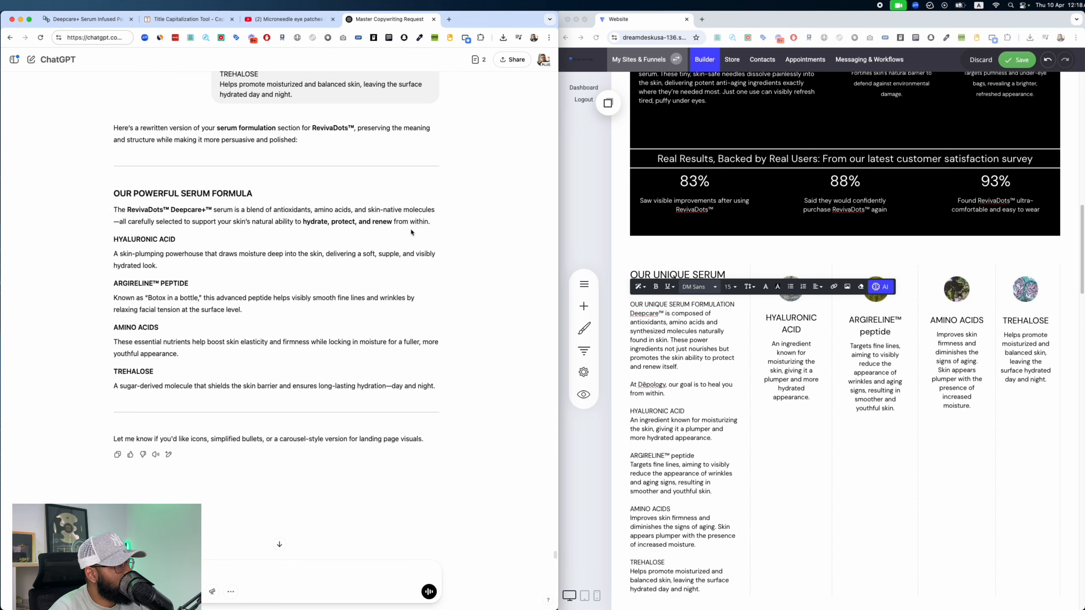
{"action": "left_click_drag", "start_coordinate": [411, 221], "coordinate": [91, 214]}
{"action": "key", "text": "super+c"}
{"action": "left_click", "coordinate": [662, 321]}
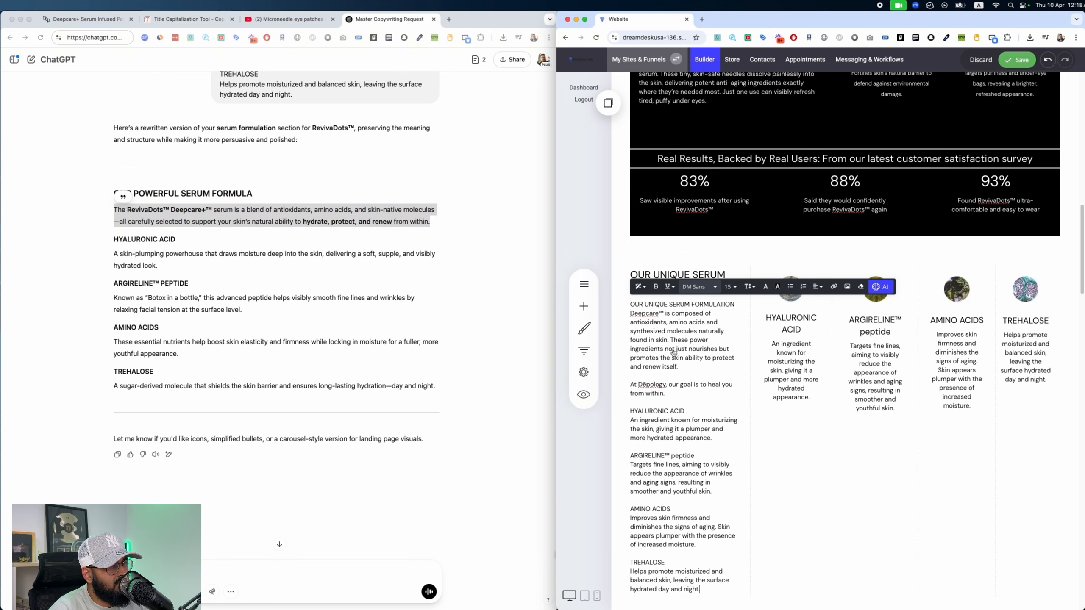
{"action": "double_click", "coordinate": [663, 322]}
{"action": "key", "text": "super+a"}
{"action": "key", "text": "super+v"}
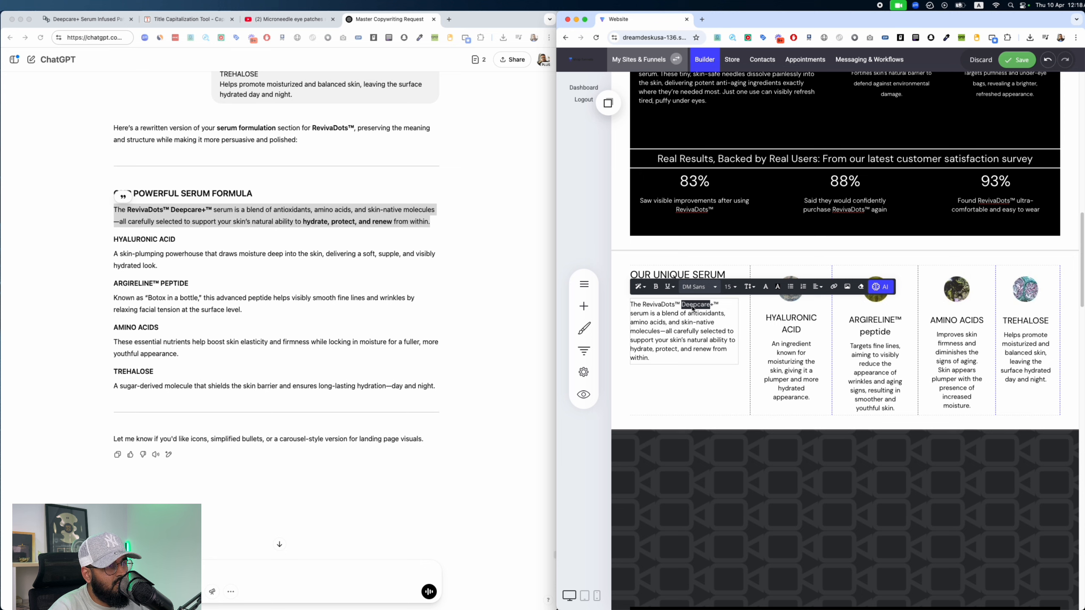
{"action": "type", "text": "FU"}
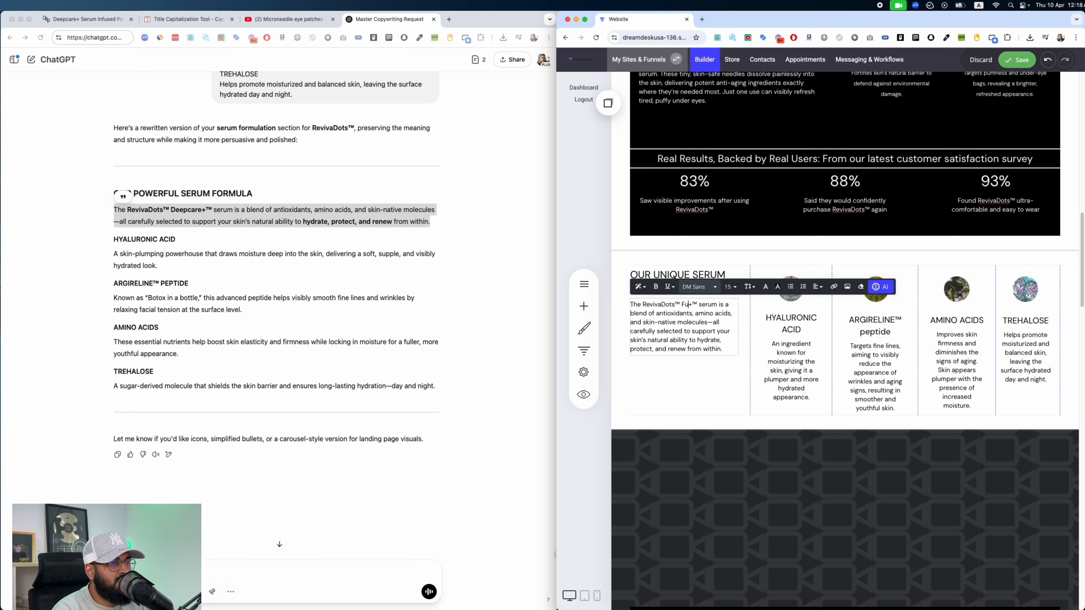
{"action": "type", "text": "llcare"}
Step: Replace the Hyaluronic Acid description with "A skin-plumping powerhouse that draws moisture deep into the skin, delivering a soft, supple, and visibly hydrated look."
{"action": "left_click", "coordinate": [290, 241]}
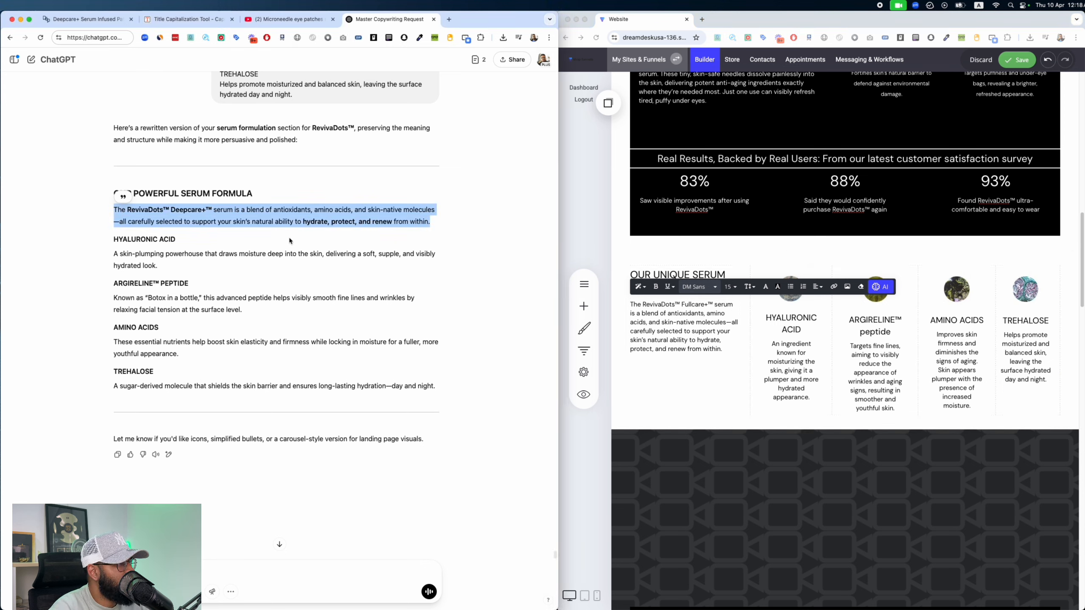
{"action": "left_click_drag", "start_coordinate": [192, 241], "coordinate": [94, 243]}
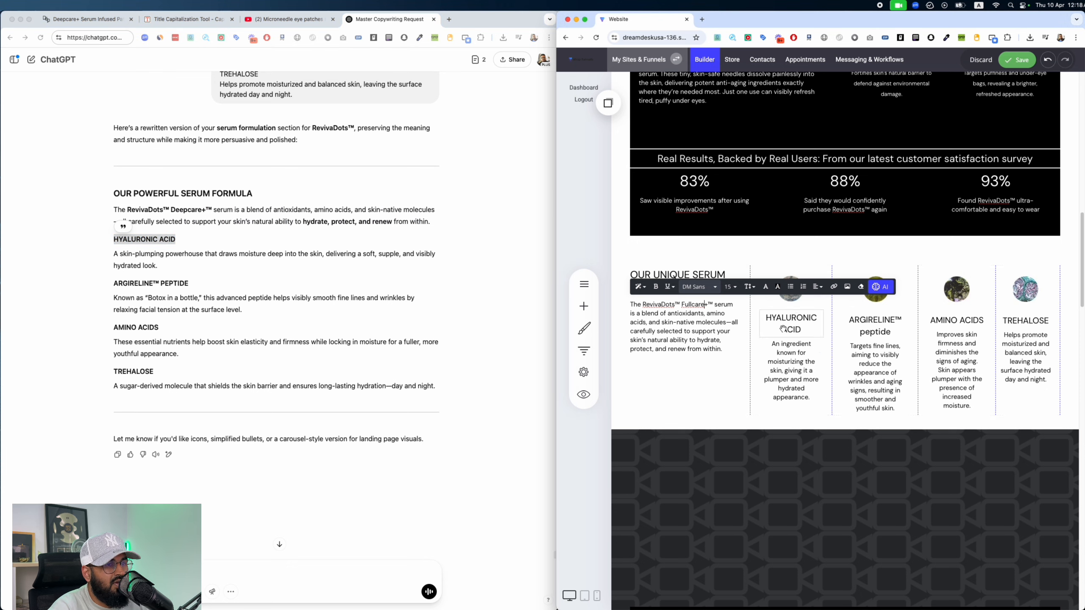
{"action": "left_click_drag", "start_coordinate": [159, 265], "coordinate": [76, 253]}
{"action": "key", "text": "super+c"}
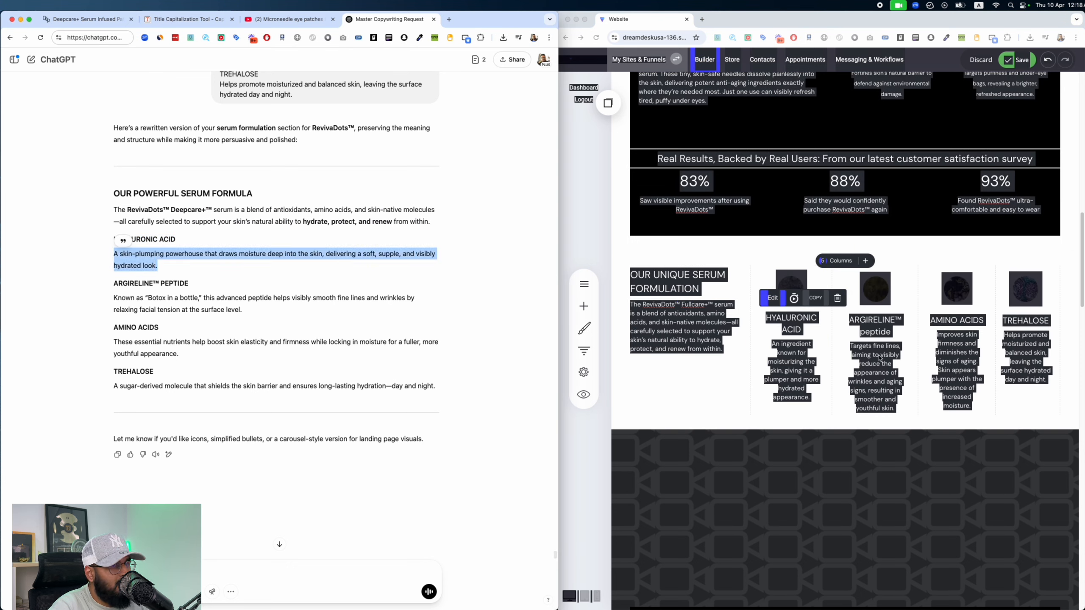
{"action": "left_click", "coordinate": [679, 387]}
{"action": "left_click", "coordinate": [679, 387]}
{"action": "left_click", "coordinate": [804, 375]}
{"action": "key", "text": "super+a"}
{"action": "key", "text": "super+v"}
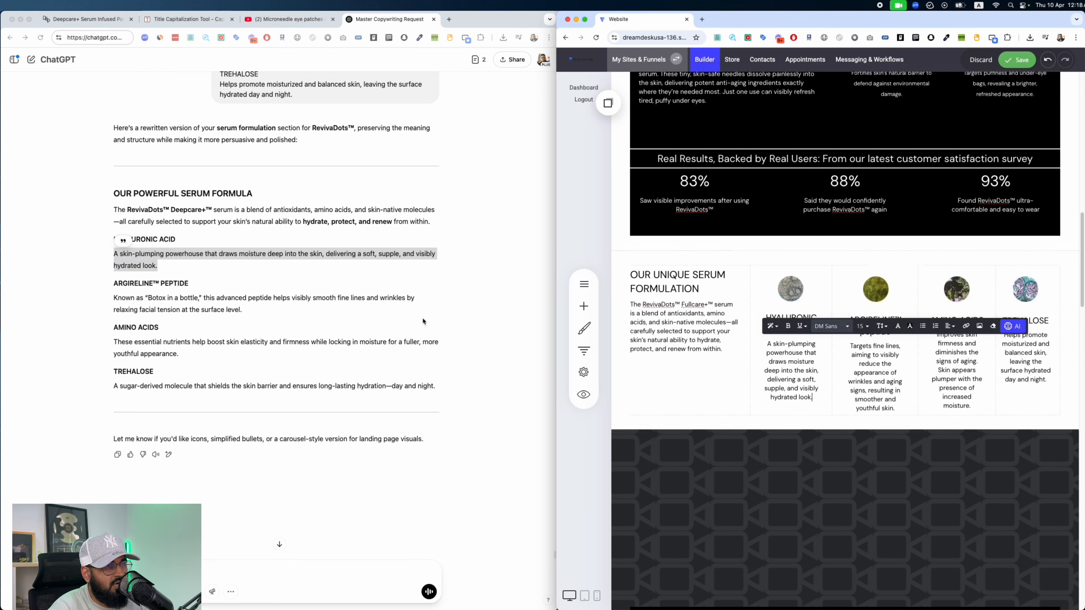
Step: Replace the Argireline™ peptide description with ChatGPT's full "Known as 'Botox in a bottle'" sentence about relaxing facial tension at the surface level
{"action": "left_click", "coordinate": [423, 321]}
{"action": "left_click_drag", "start_coordinate": [242, 310], "coordinate": [101, 294]}
{"action": "key", "text": "super+c"}
{"action": "left_click", "coordinate": [882, 372]}
{"action": "key", "text": "super+a"}
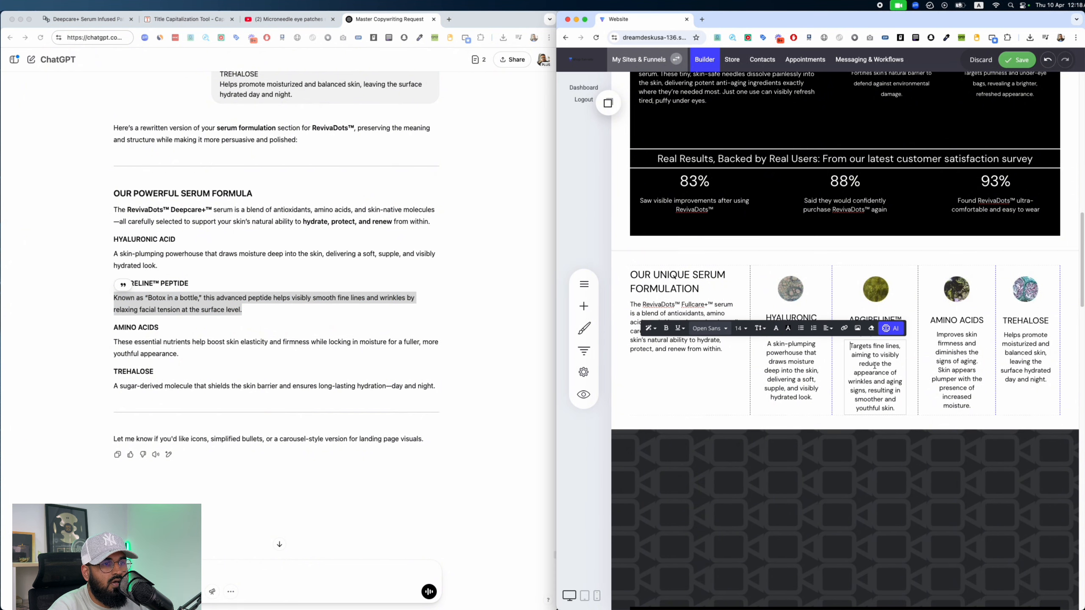
{"action": "key", "text": "super+v"}
Step: Replace the Amino Acids description with "These essential nutrients help boost skin elasticity and firmness while locking in moisture for a fuller, more youthful appearance."
{"action": "left_click", "coordinate": [205, 356]}
{"action": "left_click_drag", "start_coordinate": [205, 356], "coordinate": [111, 347]}
{"action": "key", "text": "super+c"}
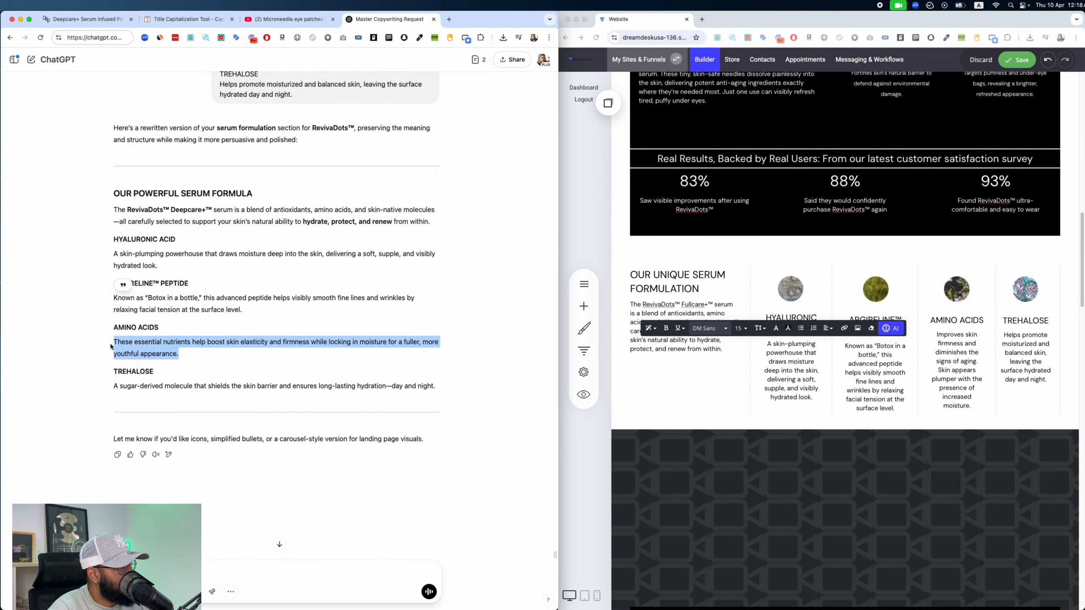
{"action": "left_click", "coordinate": [941, 359]}
{"action": "key", "text": "super+a"}
{"action": "key", "text": "super+v"}
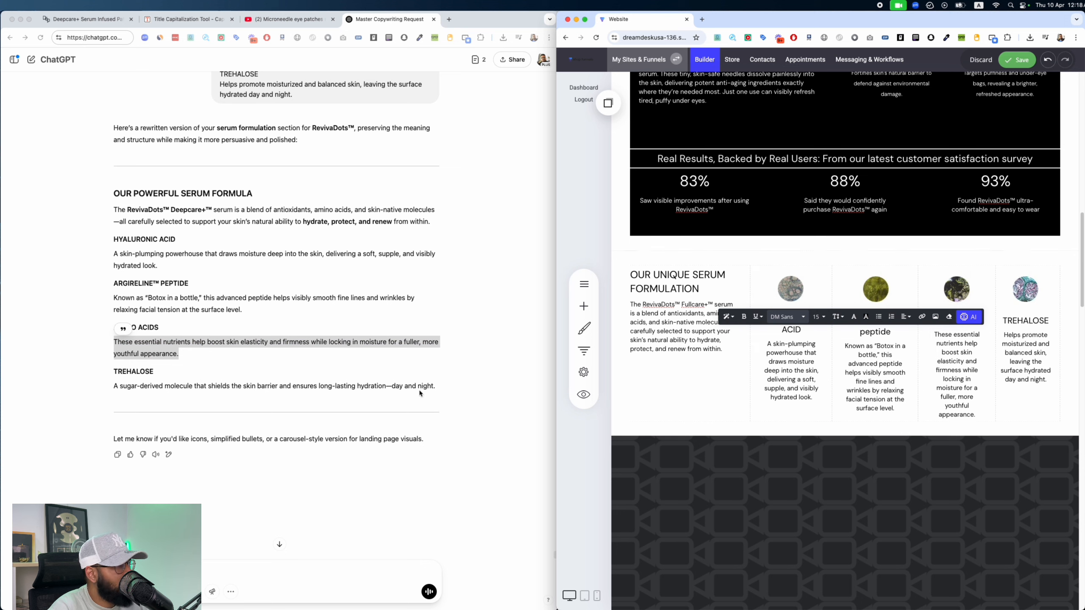
Step: Replace the Trehalose description with "A sugar-derived molecule that shields the skin barrier and ensures long-lasting hydration—day and night." and save the page
{"action": "left_click", "coordinate": [461, 393]}
{"action": "left_click_drag", "start_coordinate": [460, 393], "coordinate": [86, 384]}
{"action": "key", "text": "super+c"}
{"action": "left_click", "coordinate": [1017, 369]}
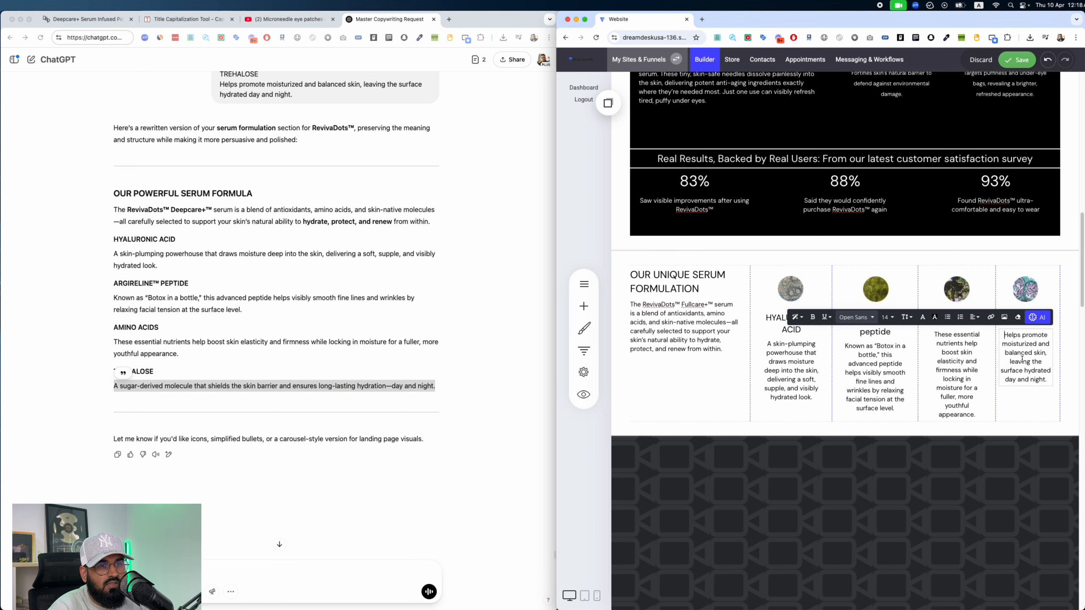
{"action": "key", "text": "super+a"}
{"action": "key", "text": "super+v"}
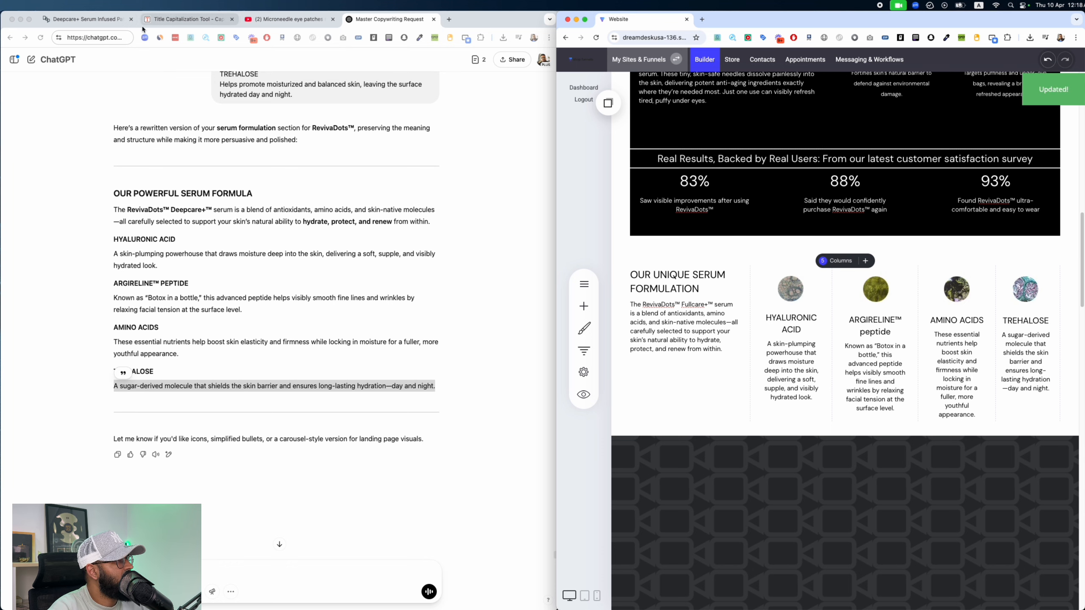
Step: Copy the "Good to Know for Best Results" text from the Depology page and send it to ChatGPT for rewriting
{"action": "left_click", "coordinate": [86, 19]}
{"action": "scroll", "coordinate": [272, 283], "scroll_direction": "down", "scroll_amount": 2}
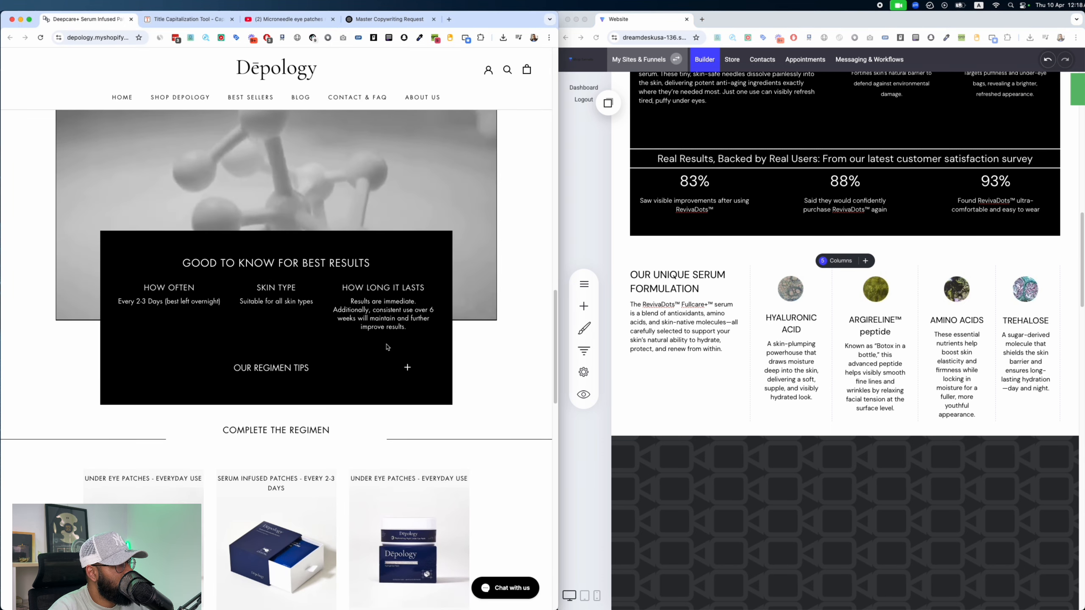
{"action": "left_click_drag", "start_coordinate": [414, 344], "coordinate": [149, 264]}
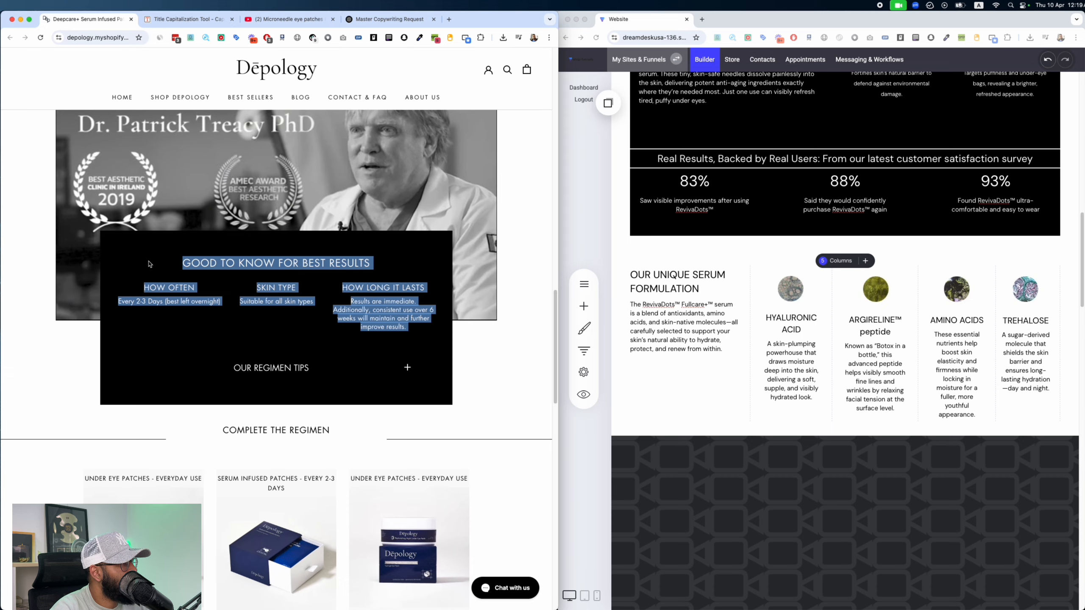
{"action": "key", "text": "ctrl+shift+Tab"}
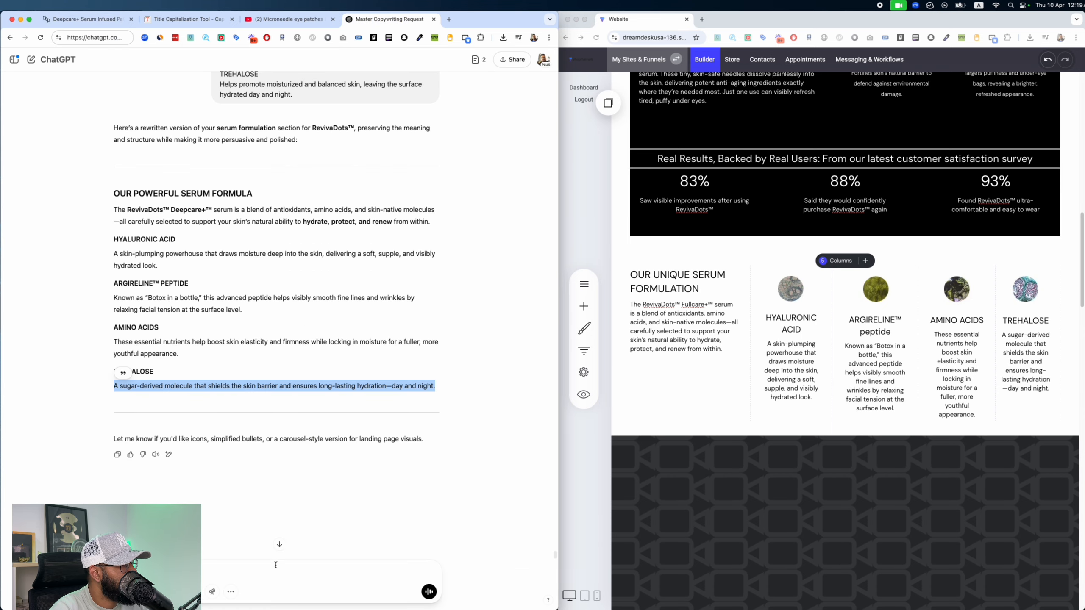
{"action": "left_click", "coordinate": [209, 554]}
{"action": "key", "text": "super+v"}
{"action": "scroll", "coordinate": [769, 473], "scroll_direction": "down", "scroll_amount": 5}
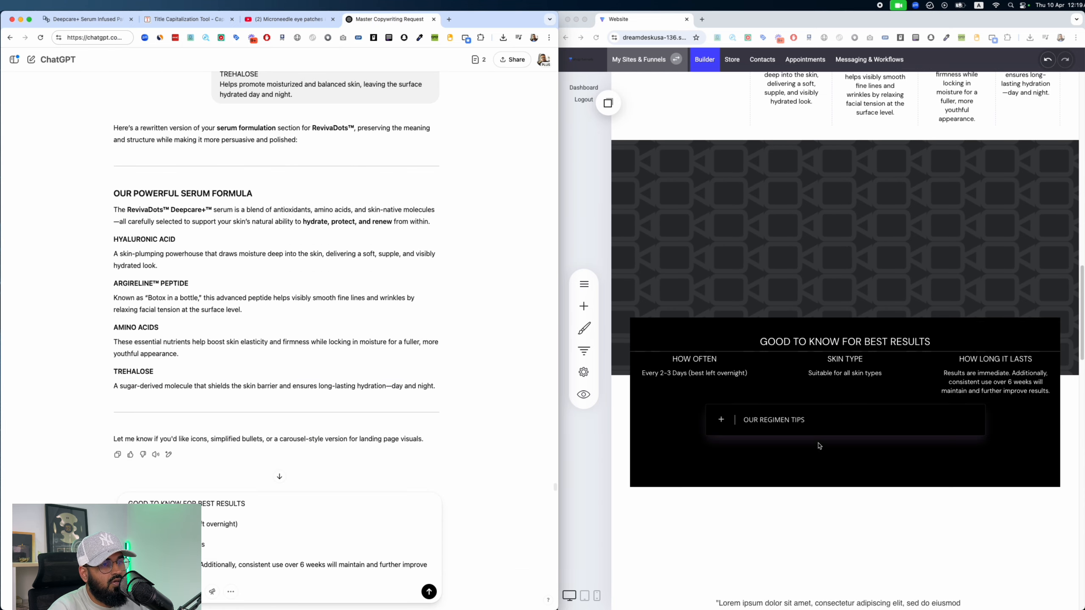
{"action": "key", "text": "Return"}
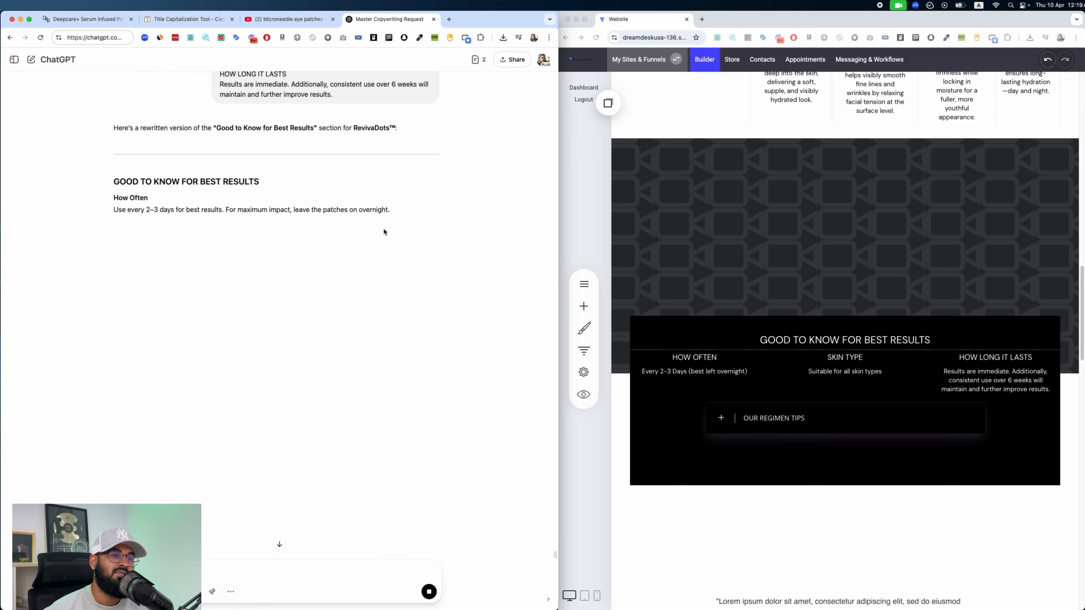
Step: Review the funnel page built so far, from the product section at its start to the testimonials
{"action": "scroll", "coordinate": [713, 160], "scroll_direction": "up", "scroll_amount": 15}
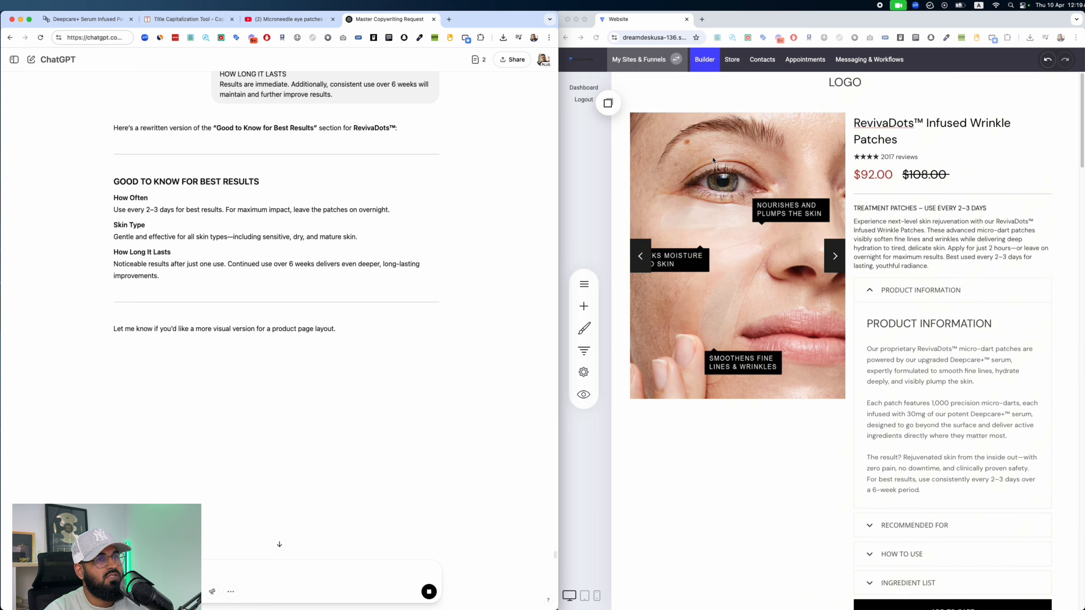
{"action": "scroll", "coordinate": [712, 160], "scroll_direction": "down", "scroll_amount": 10}
{"action": "scroll", "coordinate": [713, 161], "scroll_direction": "up", "scroll_amount": 10}
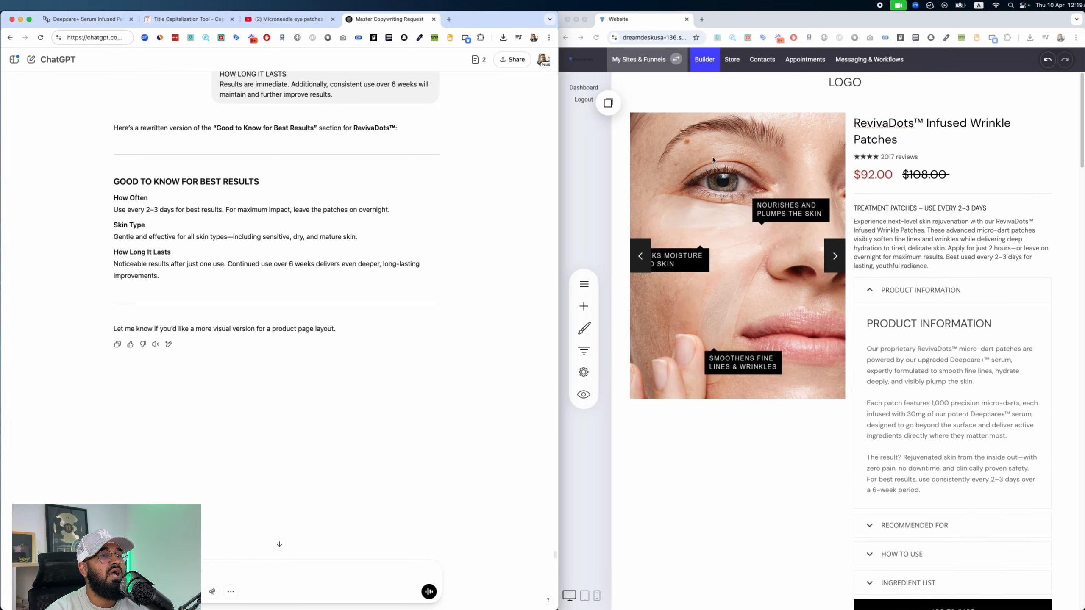
{"action": "scroll", "coordinate": [730, 80], "scroll_direction": "down", "scroll_amount": 1}
{"action": "scroll", "coordinate": [729, 80], "scroll_direction": "down", "scroll_amount": 15}
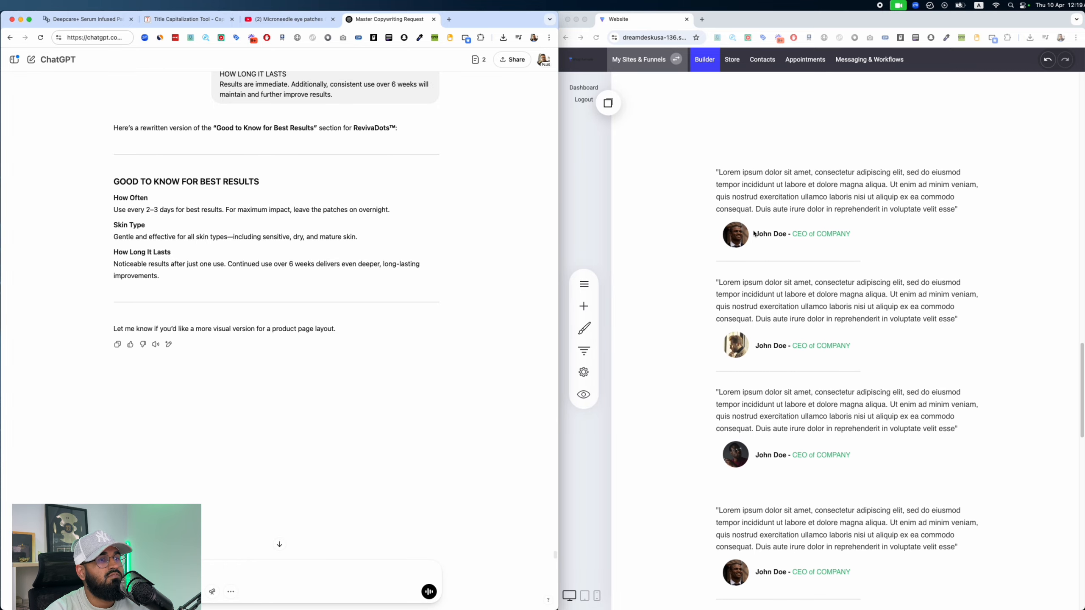
{"action": "scroll", "coordinate": [753, 233], "scroll_direction": "up", "scroll_amount": 8}
{"action": "scroll", "coordinate": [753, 233], "scroll_direction": "up", "scroll_amount": 10}
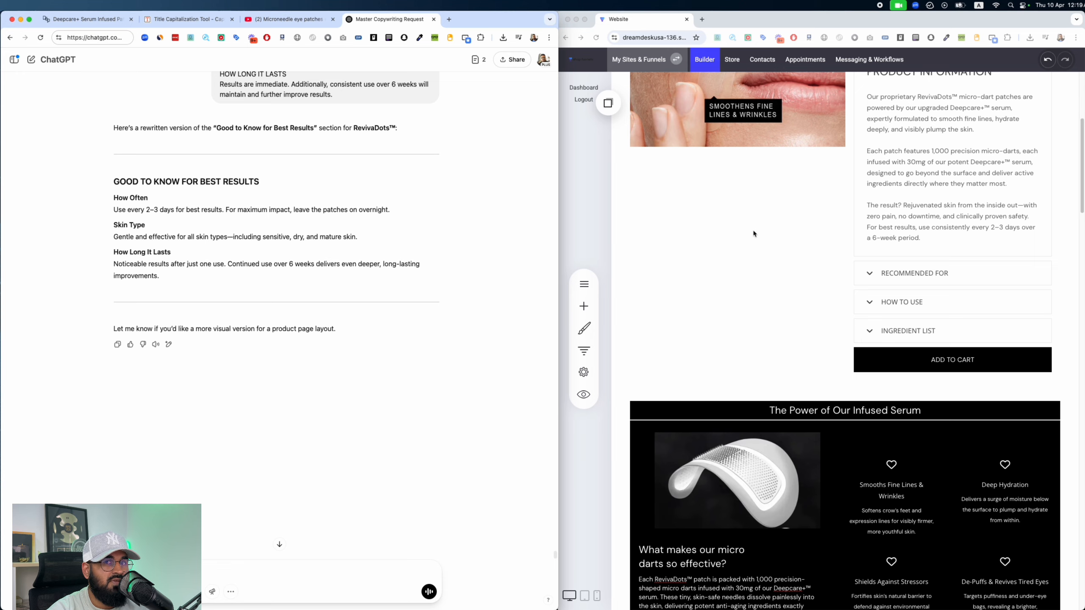
{"action": "scroll", "coordinate": [750, 267], "scroll_direction": "down", "scroll_amount": 8}
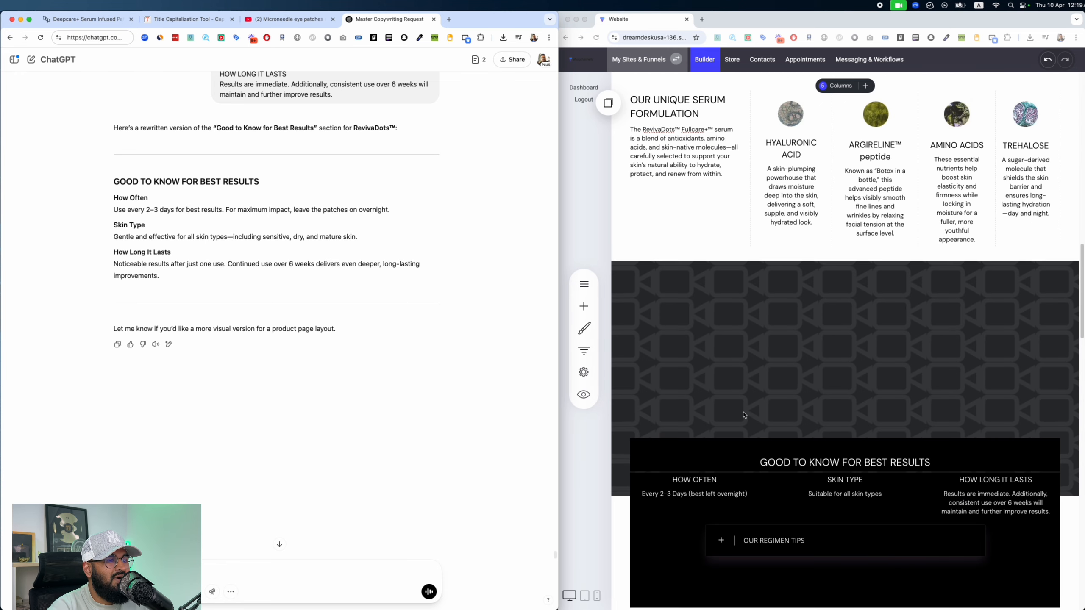
Step: Replace the How Often text with "Use every 2–3 days for best results. For maximum impact, leave the patches on overnight."
{"action": "scroll", "coordinate": [743, 415], "scroll_direction": "down", "scroll_amount": 2}
{"action": "left_click_drag", "start_coordinate": [114, 209], "coordinate": [389, 210]}
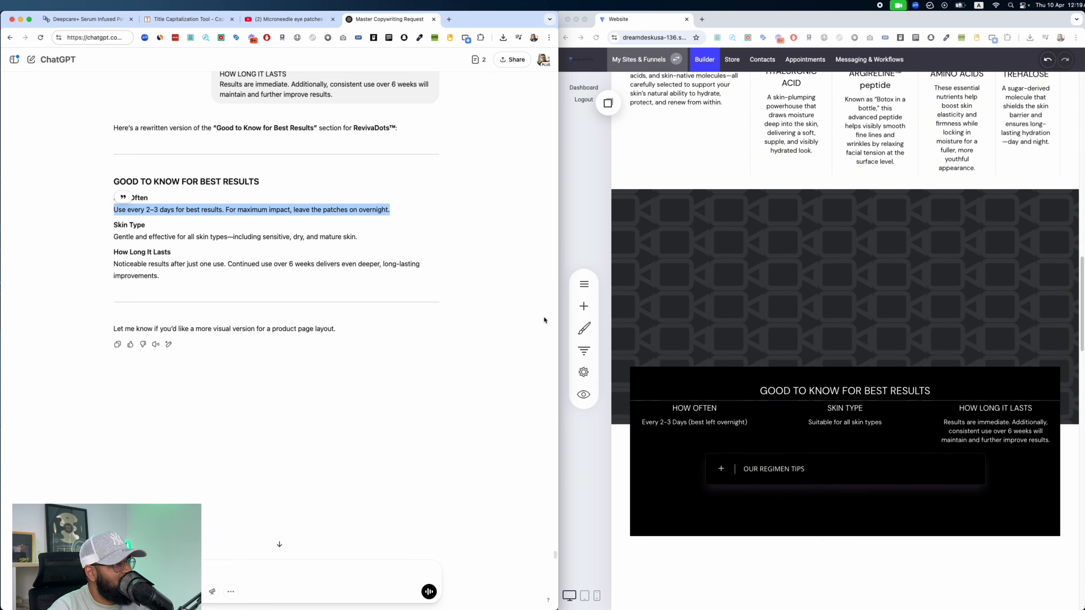
{"action": "triple_click", "coordinate": [708, 426]}
{"action": "key", "text": "super+v"}
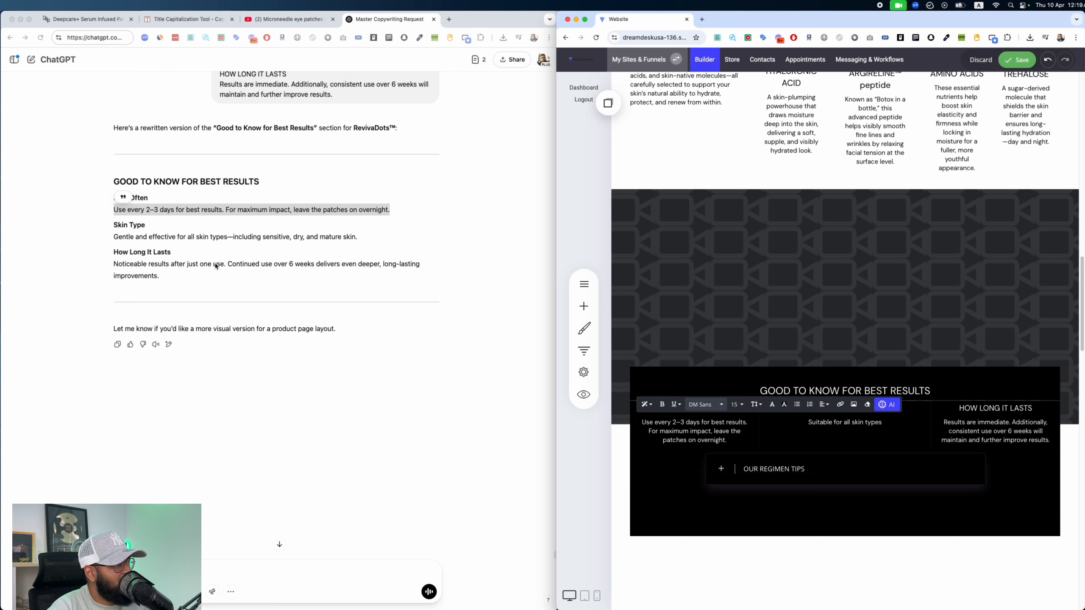
Step: Replace the Skin Type text with "Gentle and effective for all skin types—including sensitive, dry, and mature skin."
{"action": "left_click", "coordinate": [216, 266]}
{"action": "left_click_drag", "start_coordinate": [385, 232], "coordinate": [96, 242]}
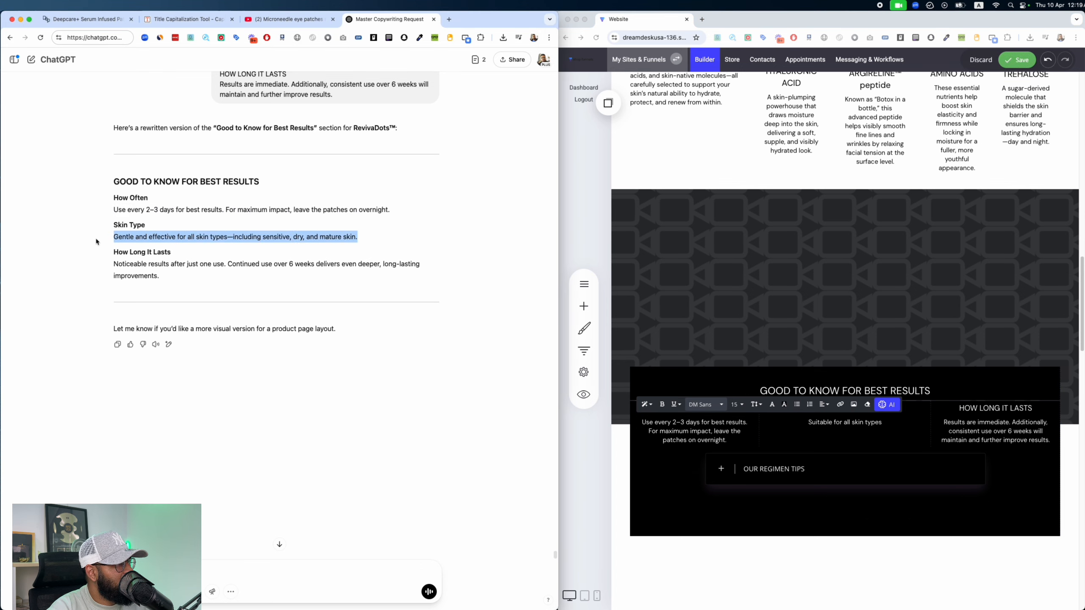
{"action": "left_click", "coordinate": [849, 427]}
{"action": "triple_click", "coordinate": [849, 428]}
{"action": "key", "text": "super+v"}
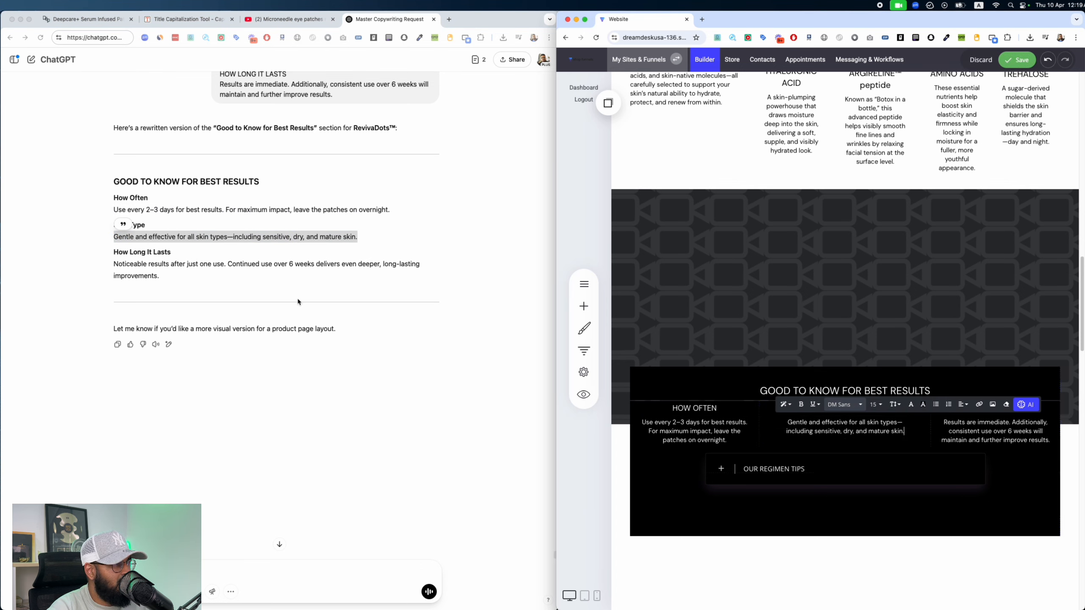
Step: Replace the How Long It Lasts text with "Noticeable results after just one use. Continued use over 6 weeks delivers even deeper, long-lasting improvements." and save the page
{"action": "left_click", "coordinate": [194, 283]}
{"action": "left_click_drag", "start_coordinate": [194, 282], "coordinate": [110, 269]}
{"action": "key", "text": "super+c"}
{"action": "left_click", "coordinate": [972, 435]}
{"action": "triple_click", "coordinate": [972, 435]}
{"action": "key", "text": "super+v"}
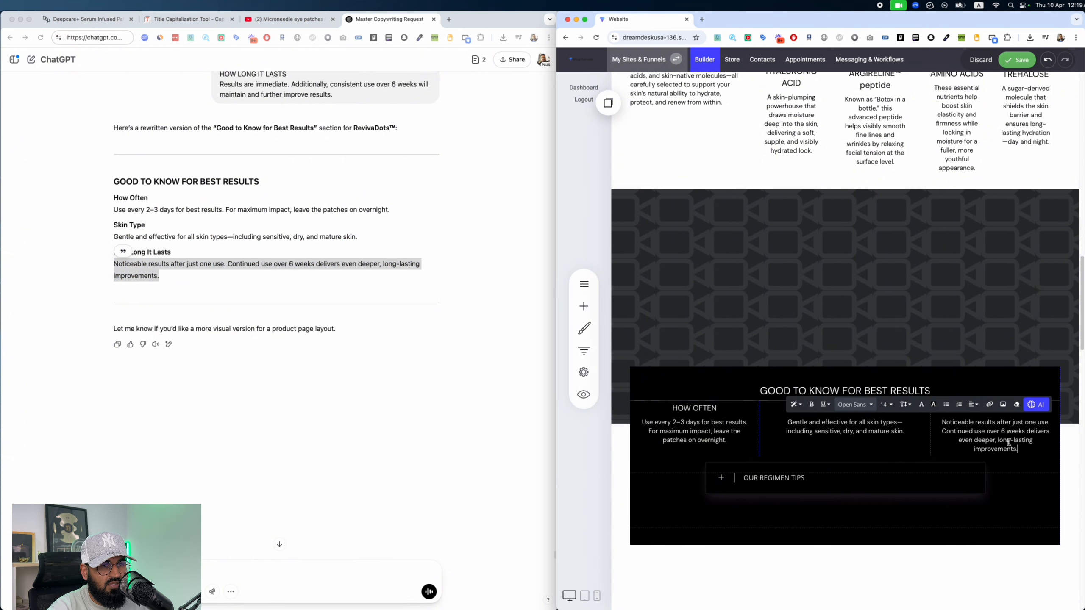
{"action": "left_click", "coordinate": [661, 251]}
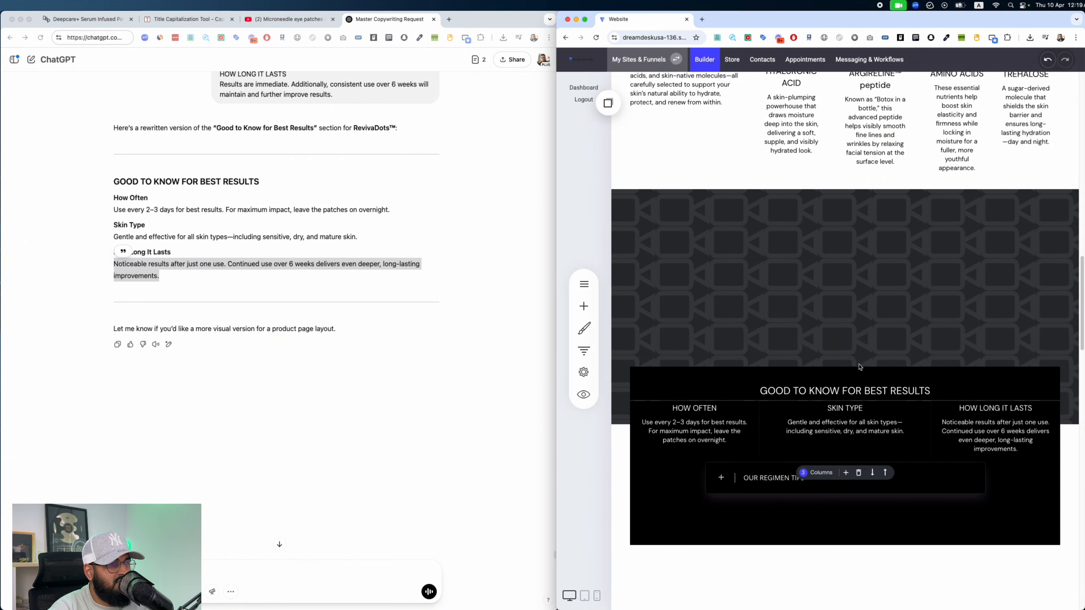
Step: Expand Our Regimen Tips on the Depology page, copy its application guidance and send it to ChatGPT for rewriting
{"action": "left_click", "coordinate": [67, 27]}
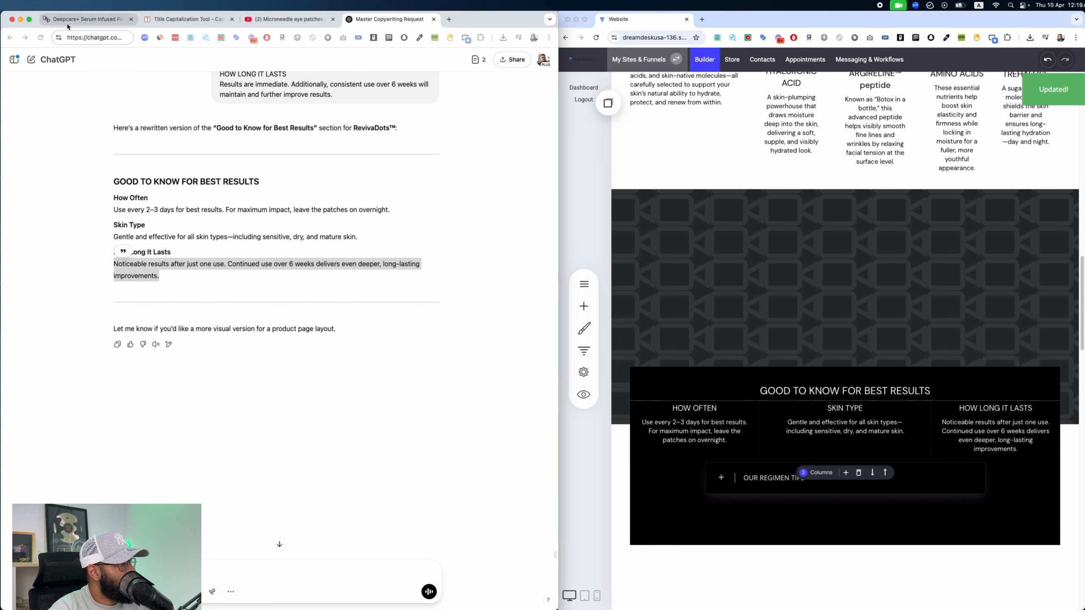
{"action": "left_click", "coordinate": [409, 369]}
{"action": "scroll", "coordinate": [397, 380], "scroll_direction": "down", "scroll_amount": 2}
{"action": "left_click_drag", "start_coordinate": [384, 416], "coordinate": [184, 318]}
{"action": "key", "text": "ctrl+shift+Tab"}
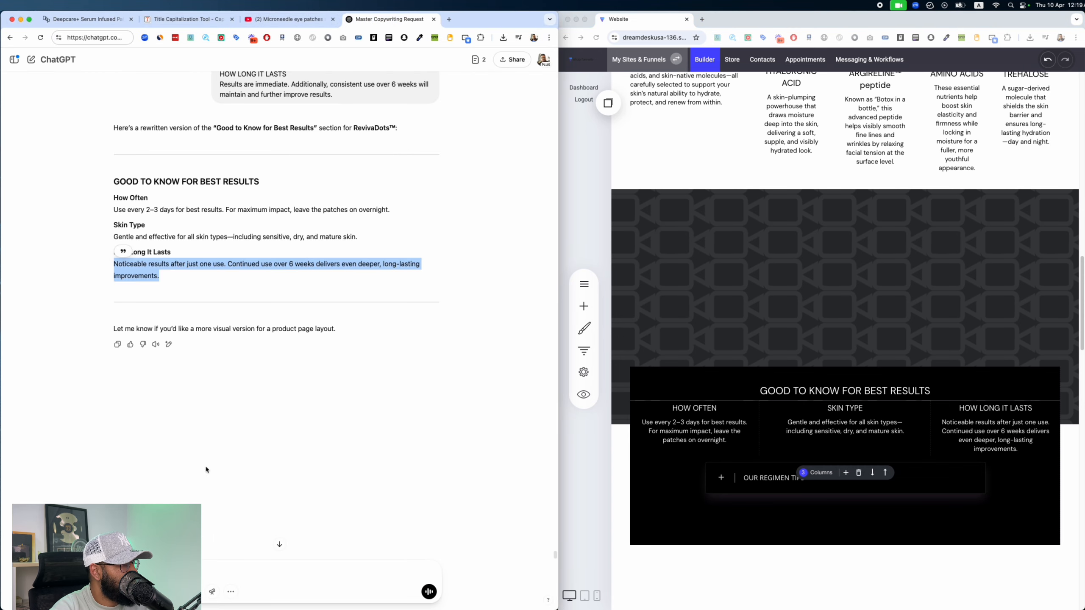
{"action": "left_click", "coordinate": [222, 571]}
{"action": "key", "text": "super+v"}
{"action": "key", "text": "Return"}
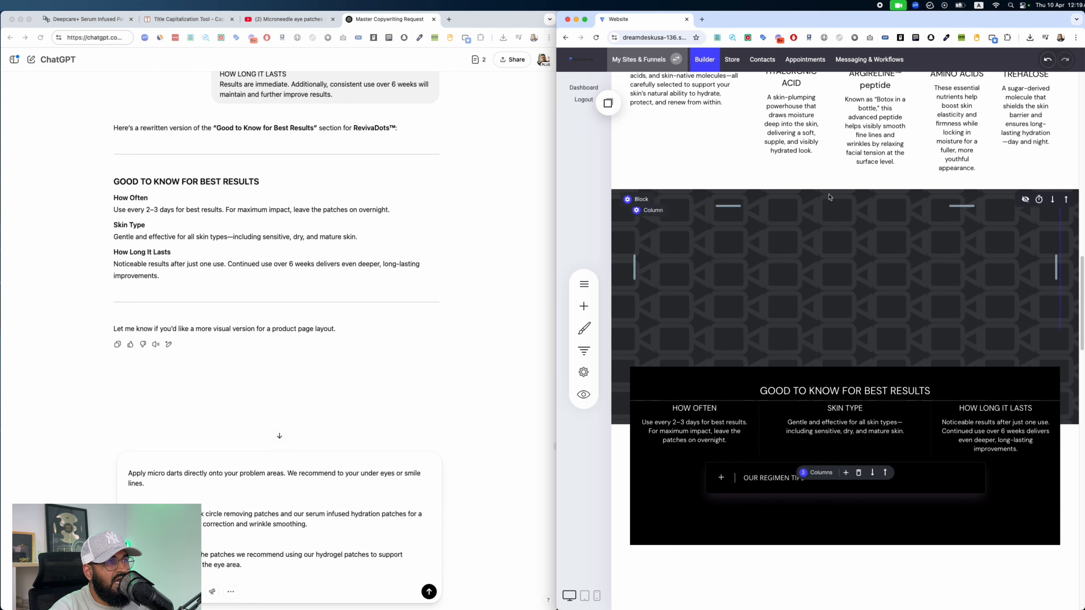
Step: Look through the pre-built dropshipping store templates offered for a new funnel, then return to the page without choosing one
{"action": "left_click", "coordinate": [639, 59]}
{"action": "left_click", "coordinate": [739, 118]}
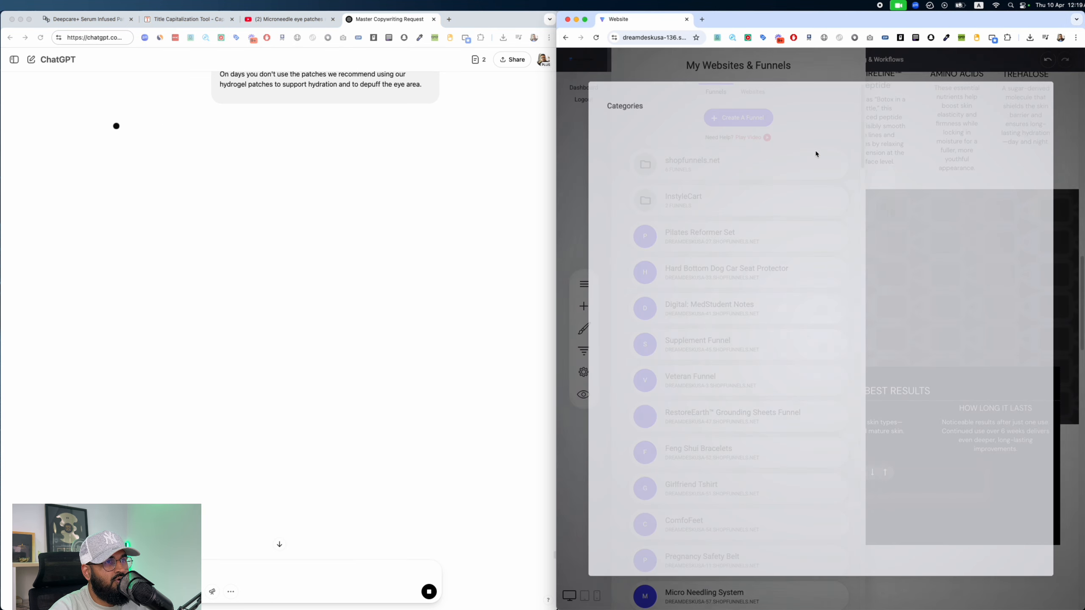
{"action": "scroll", "coordinate": [961, 277], "scroll_direction": "down", "scroll_amount": 8}
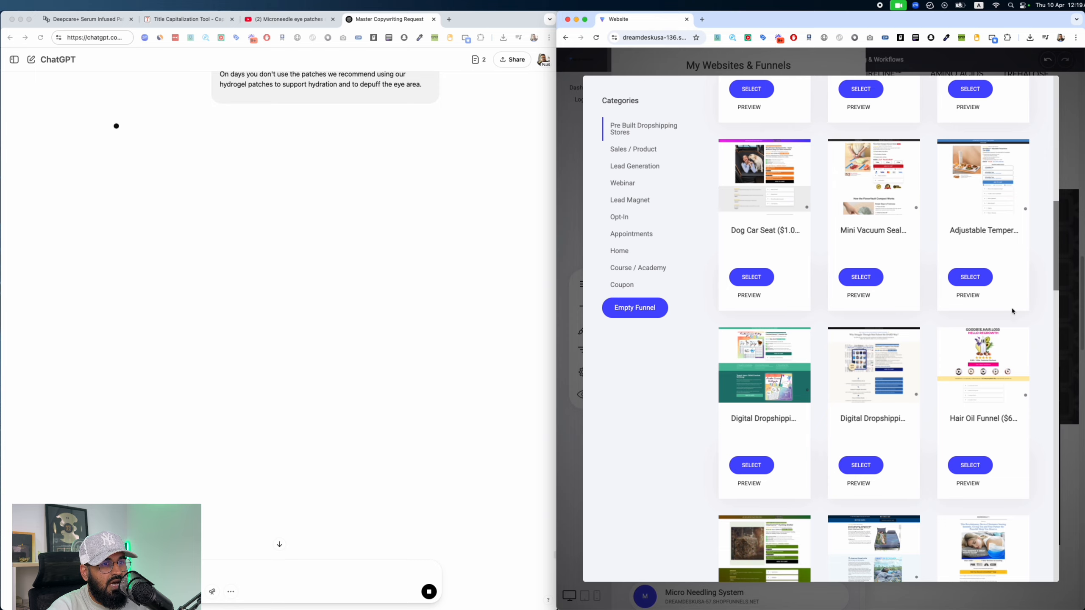
{"action": "left_click", "coordinate": [1069, 202]}
{"action": "left_click", "coordinate": [1068, 203]}
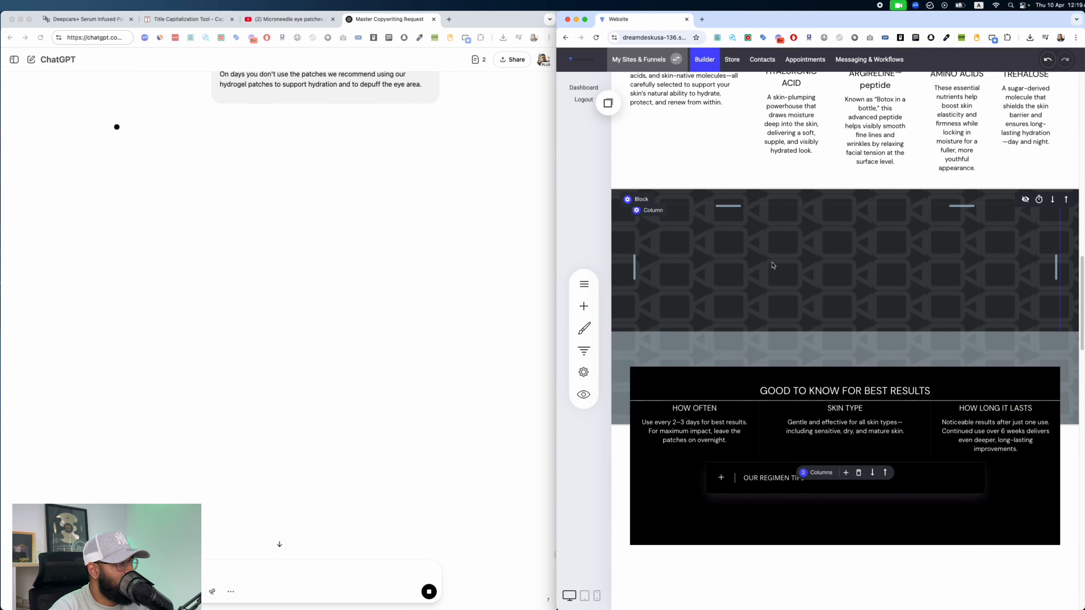
Step: View the store's getting-started setup page without adding anything, and return to the page builder
{"action": "scroll", "coordinate": [675, 261], "scroll_direction": "up", "scroll_amount": 15}
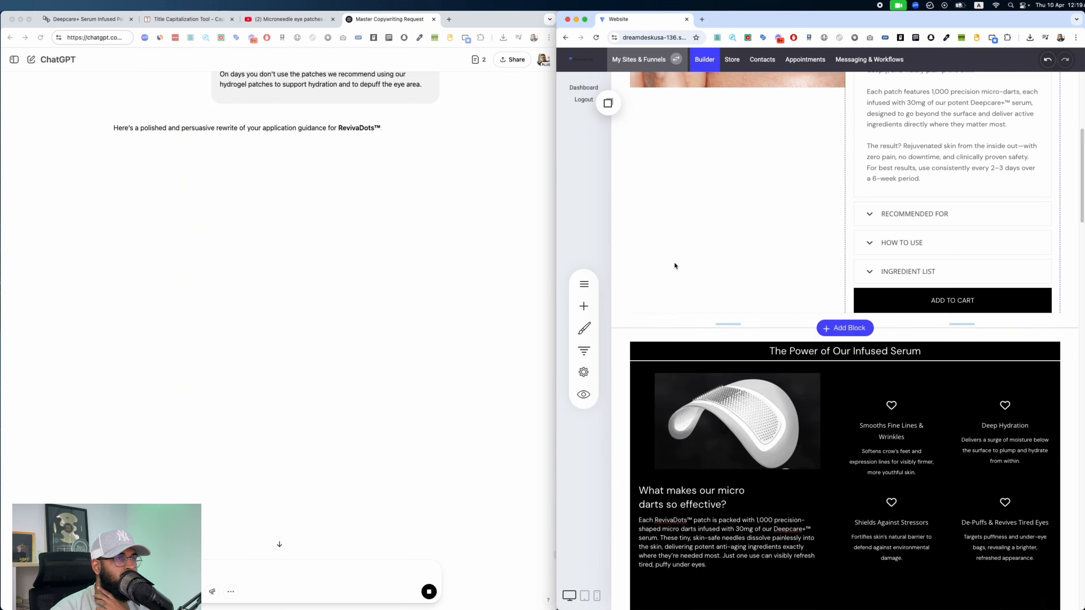
{"action": "left_click", "coordinate": [731, 59]}
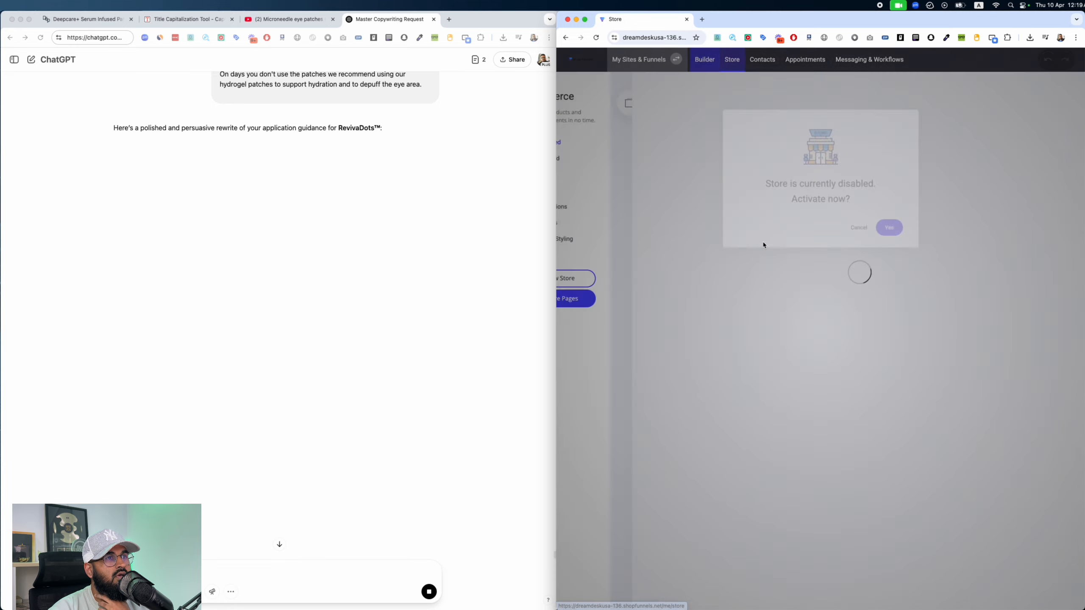
{"action": "left_click", "coordinate": [992, 139]}
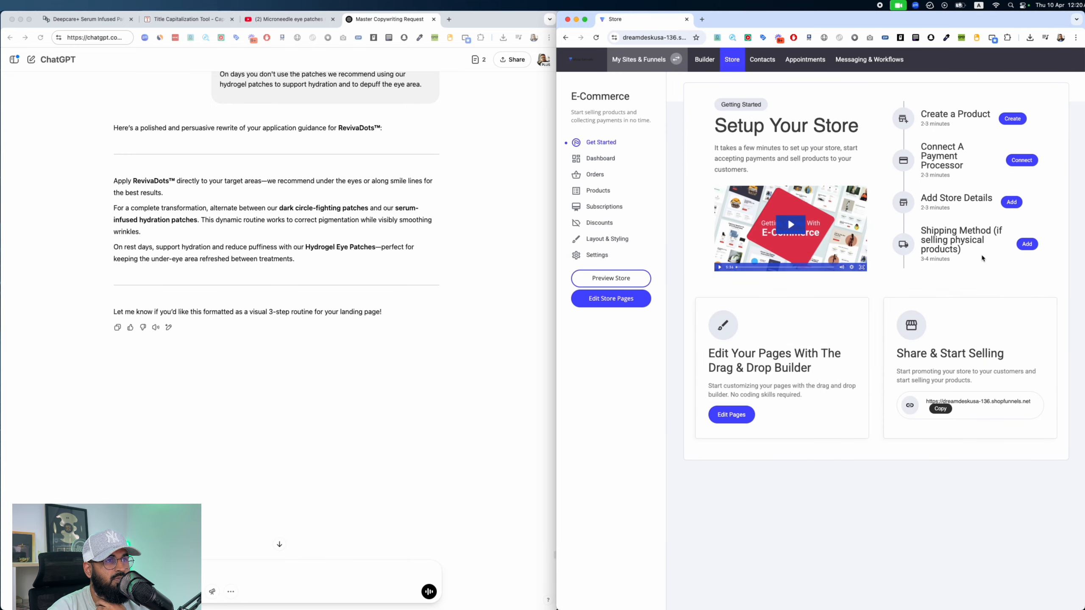
{"action": "left_click", "coordinate": [704, 59]}
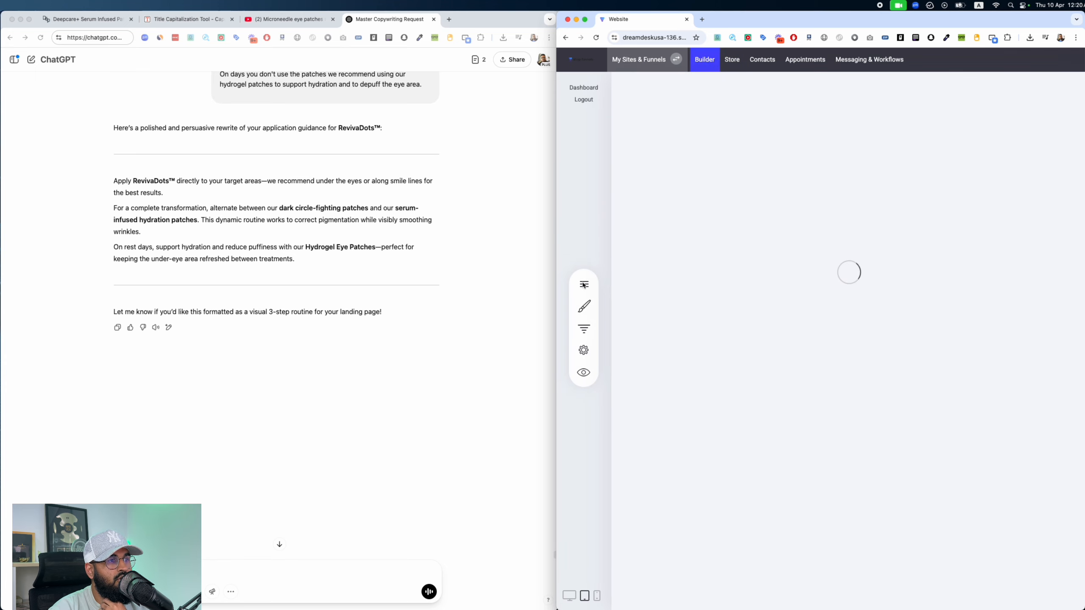
Step: Look over the applications that can be connected in the funnel settings and close them without connecting any
{"action": "left_click", "coordinate": [583, 371]}
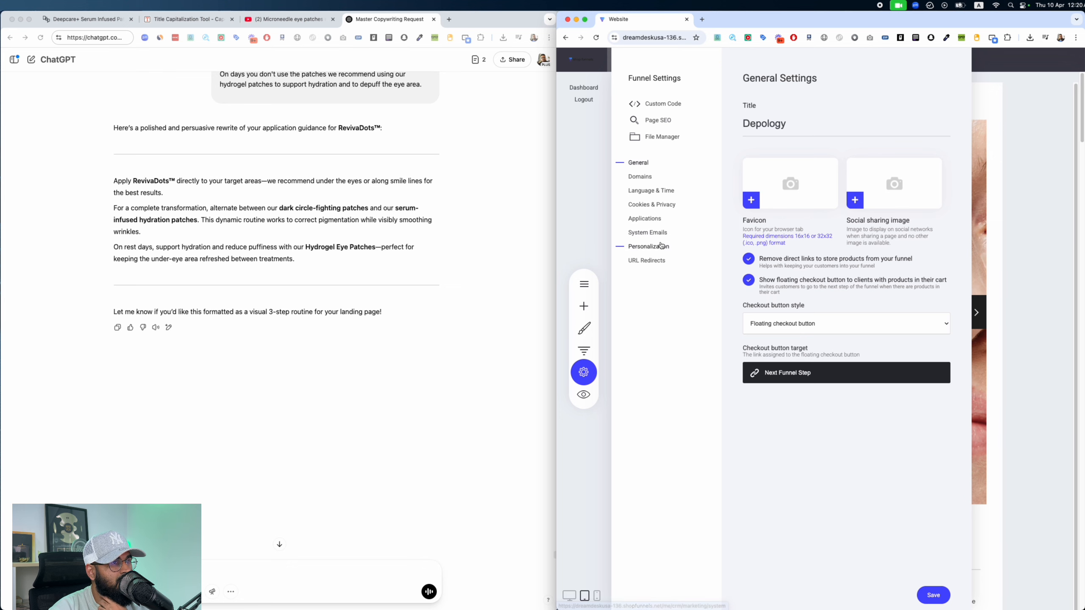
{"action": "left_click", "coordinate": [662, 217]}
{"action": "left_click", "coordinate": [901, 81]}
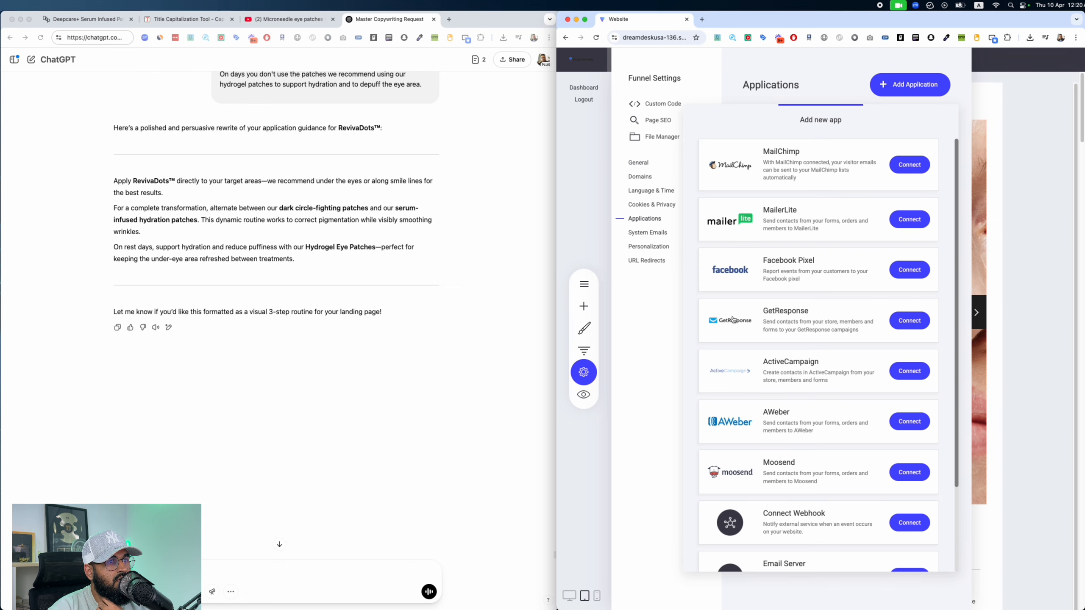
{"action": "left_click", "coordinate": [1052, 223]}
{"action": "left_click", "coordinate": [1038, 223]}
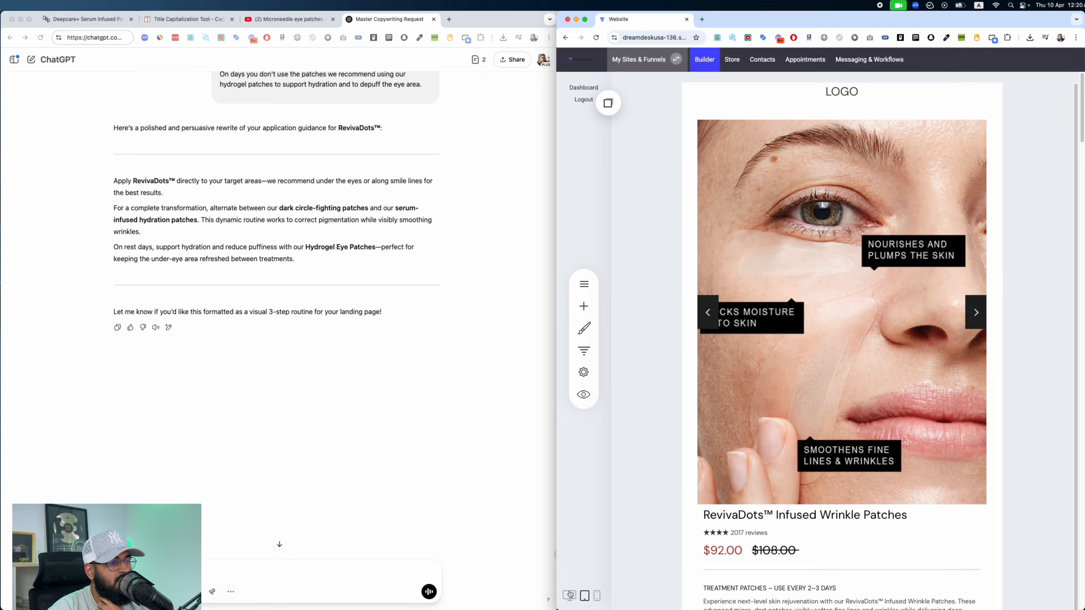
Step: Open the Our Regimen Tips accordion tab in the Good to Know for Best Results section for editing
{"action": "scroll", "coordinate": [916, 380], "scroll_direction": "down", "scroll_amount": 20}
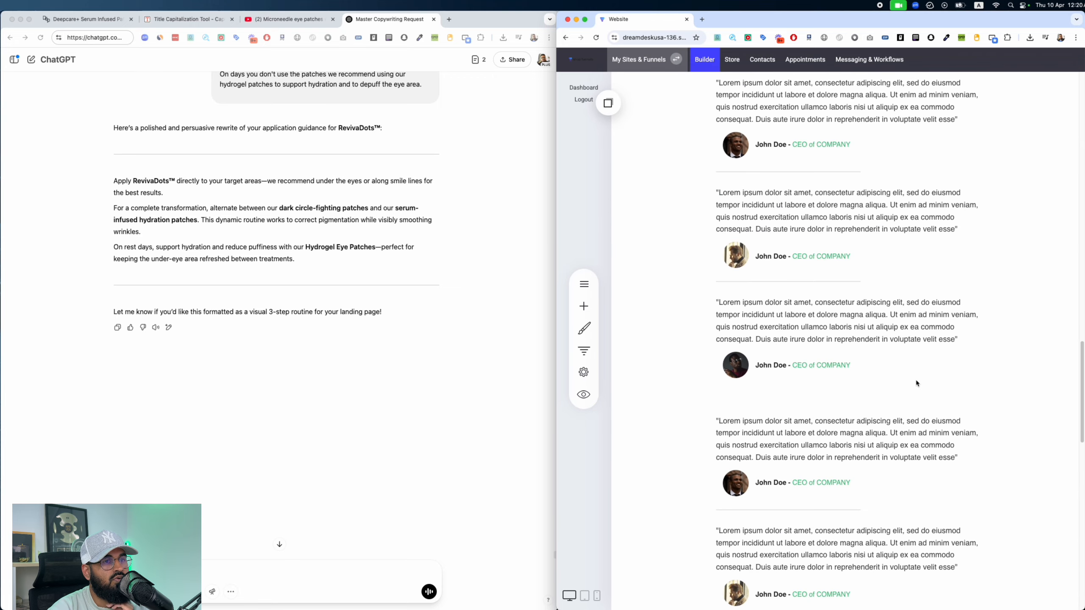
{"action": "scroll", "coordinate": [916, 380], "scroll_direction": "up", "scroll_amount": 10}
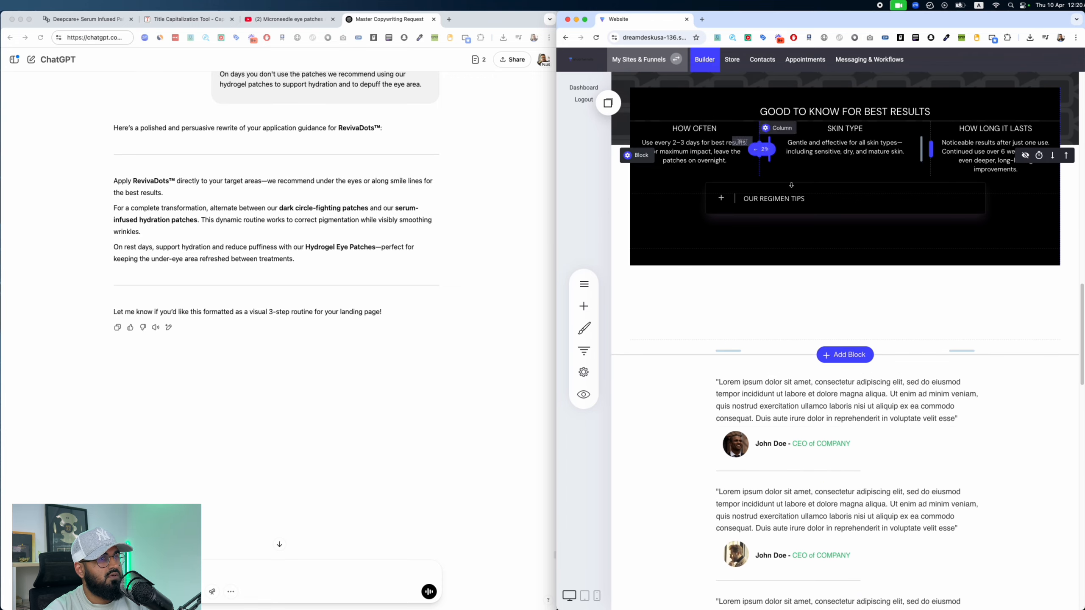
{"action": "left_click", "coordinate": [725, 171]}
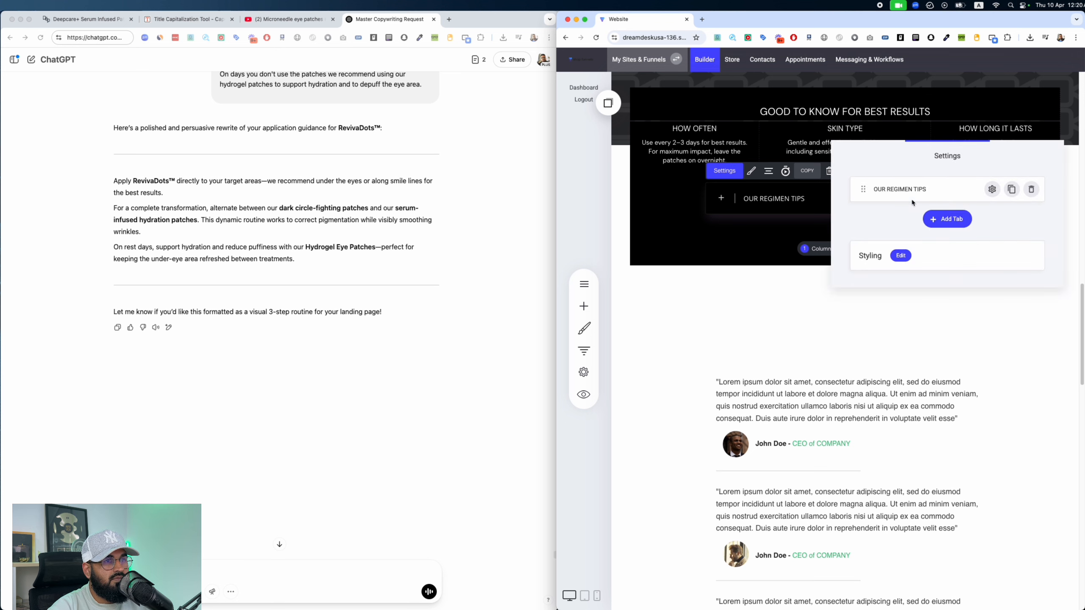
{"action": "left_click", "coordinate": [990, 193]}
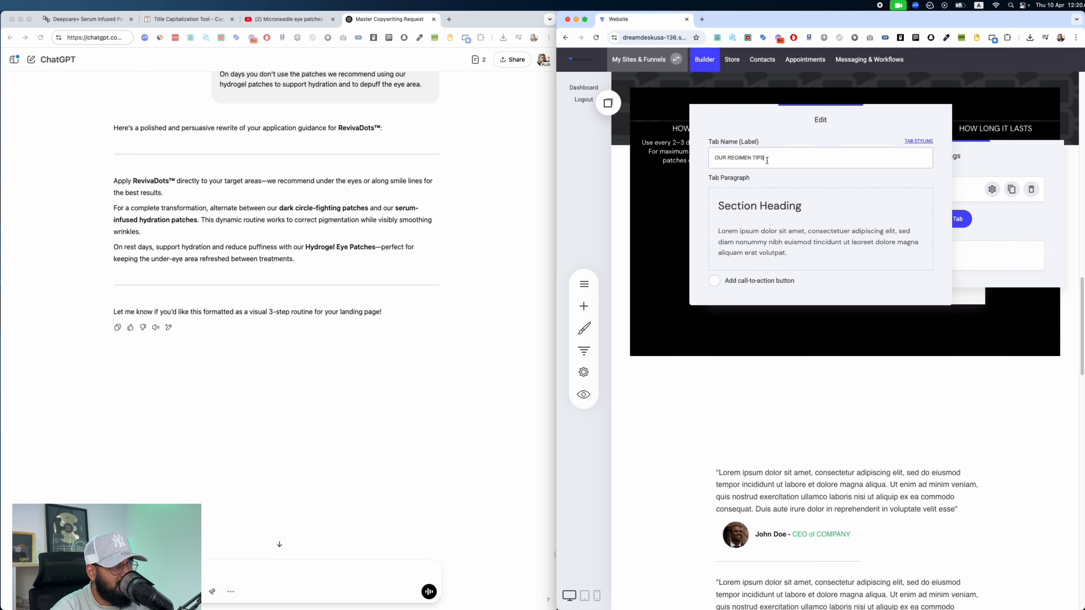
{"action": "left_click", "coordinate": [801, 206]}
{"action": "key", "text": "super+a"}
{"action": "key", "text": "super+v"}
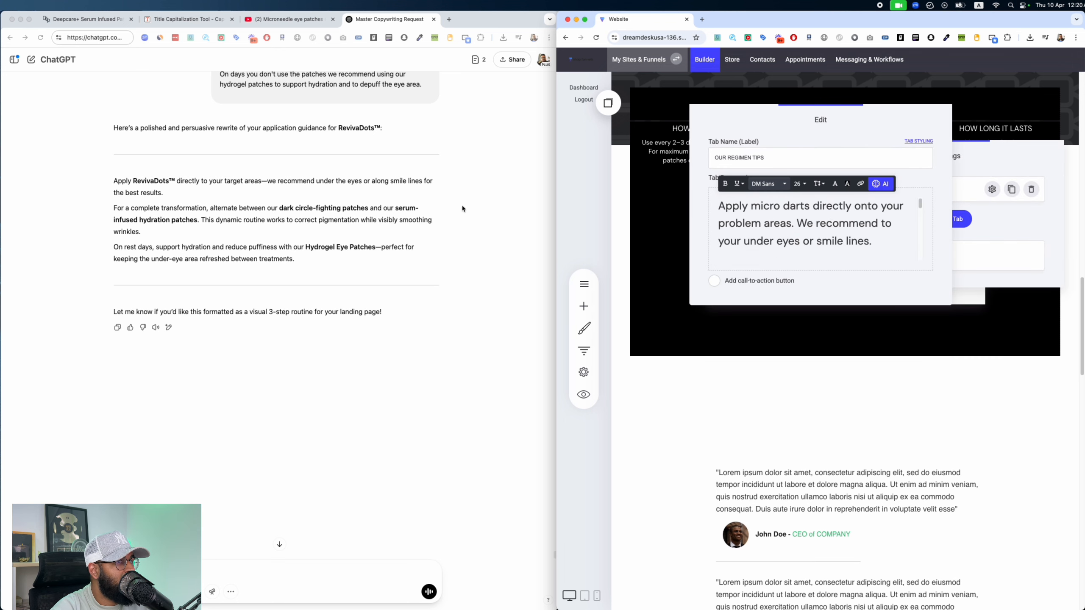
{"action": "key", "text": "super+z"}
Step: Replace the placeholder section heading in the accordion tab's content with "OUR REGIMEN TIPS"
{"action": "left_click", "coordinate": [758, 157]}
{"action": "left_click", "coordinate": [813, 202]}
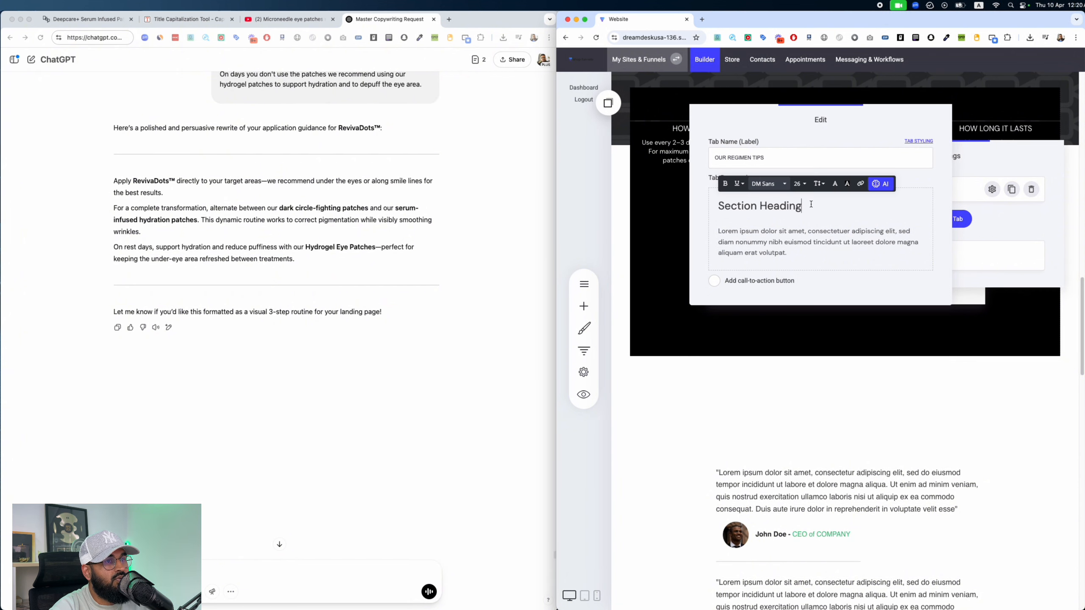
{"action": "triple_click", "coordinate": [813, 201]}
{"action": "type", "text": "OUR REGIMEN TIPS"}
Step: Replace the placeholder paragraph under the regimen tips heading with ChatGPT's three rewritten RevivaDots™ application paragraphs and save the page
{"action": "left_click_drag", "start_coordinate": [350, 254], "coordinate": [32, 185]}
{"action": "key", "text": "super+c"}
{"action": "left_click", "coordinate": [778, 232]}
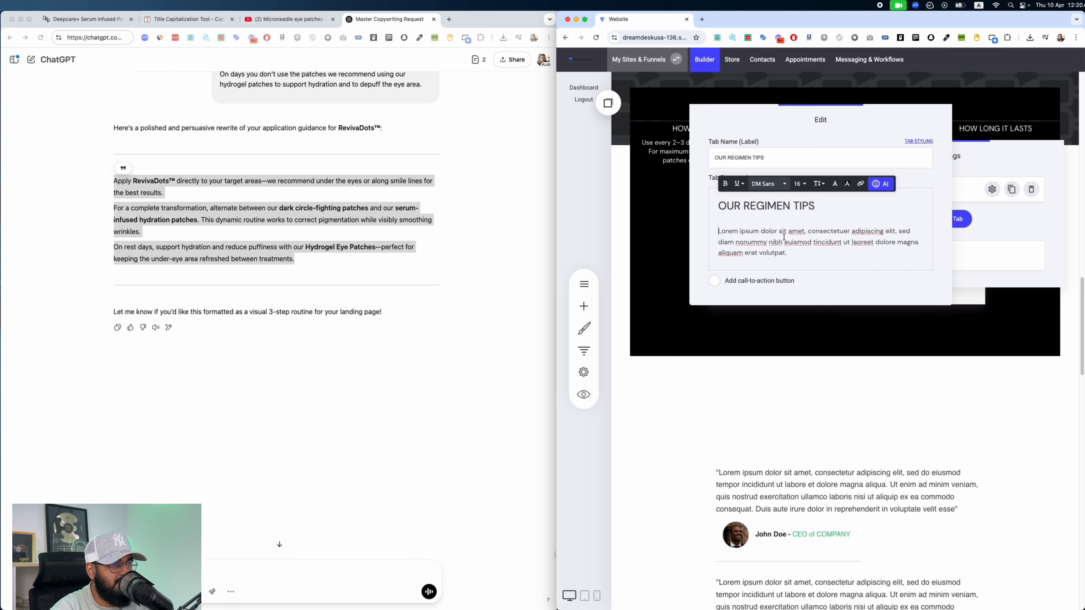
{"action": "key", "text": "super+a"}
{"action": "key", "text": "super+v"}
{"action": "left_click", "coordinate": [817, 335]}
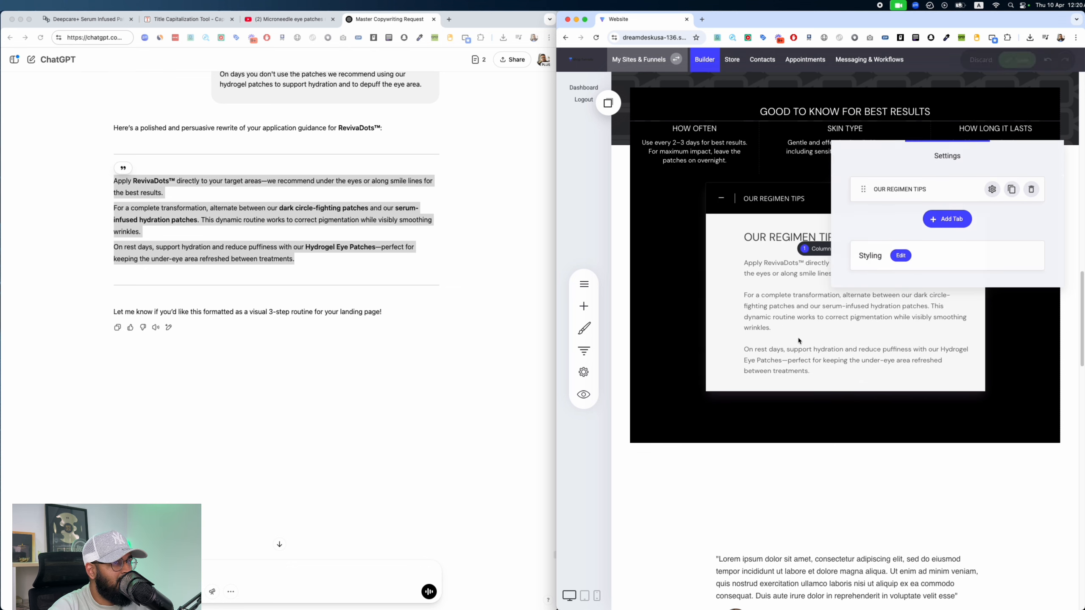
{"action": "scroll", "coordinate": [845, 342], "scroll_direction": "down", "scroll_amount": 5}
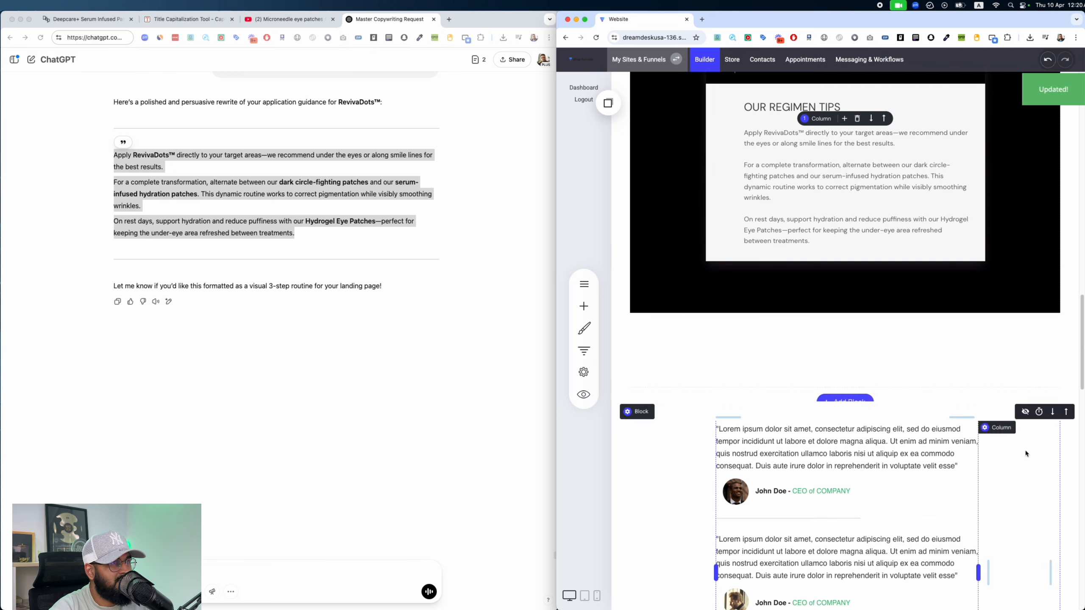
Step: Copy the list of customer reviews from the Depology product page and send it to ChatGPT for rewriting
{"action": "left_click", "coordinate": [85, 19]}
{"action": "scroll", "coordinate": [362, 184], "scroll_direction": "down", "scroll_amount": 10}
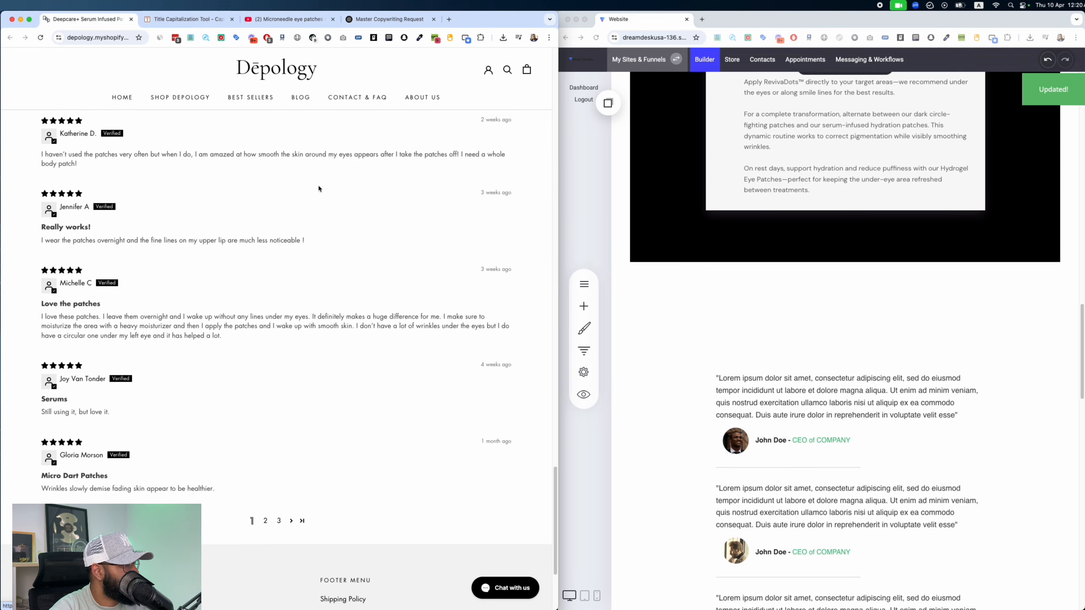
{"action": "scroll", "coordinate": [97, 189], "scroll_direction": "up", "scroll_amount": 2}
{"action": "left_click_drag", "start_coordinate": [40, 175], "coordinate": [327, 579]}
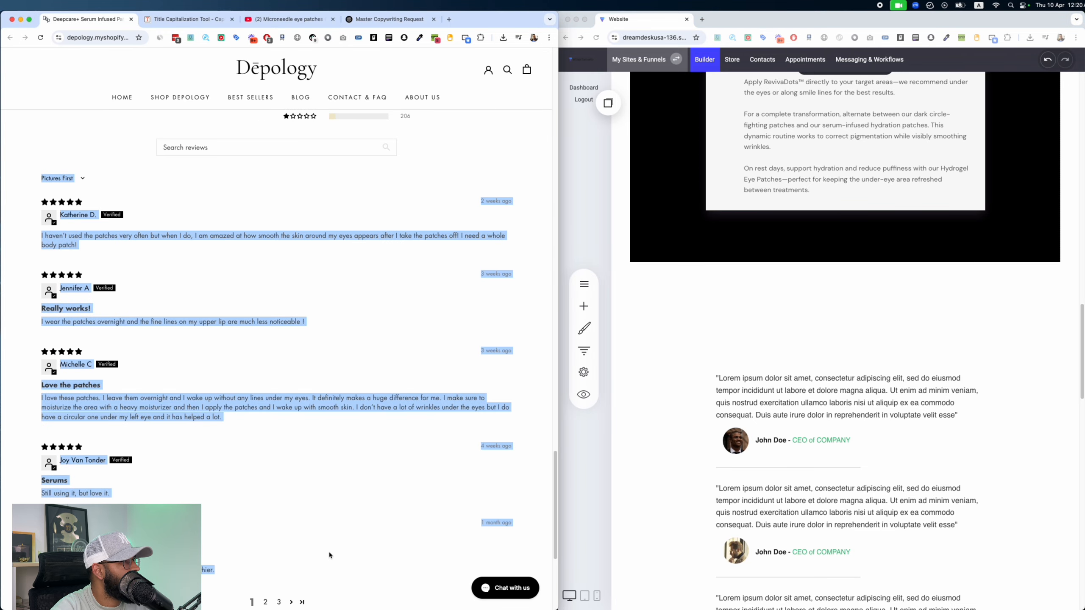
{"action": "key", "text": "ctrl+shift+Tab"}
{"action": "left_click", "coordinate": [276, 576]}
{"action": "key", "text": "super+v"}
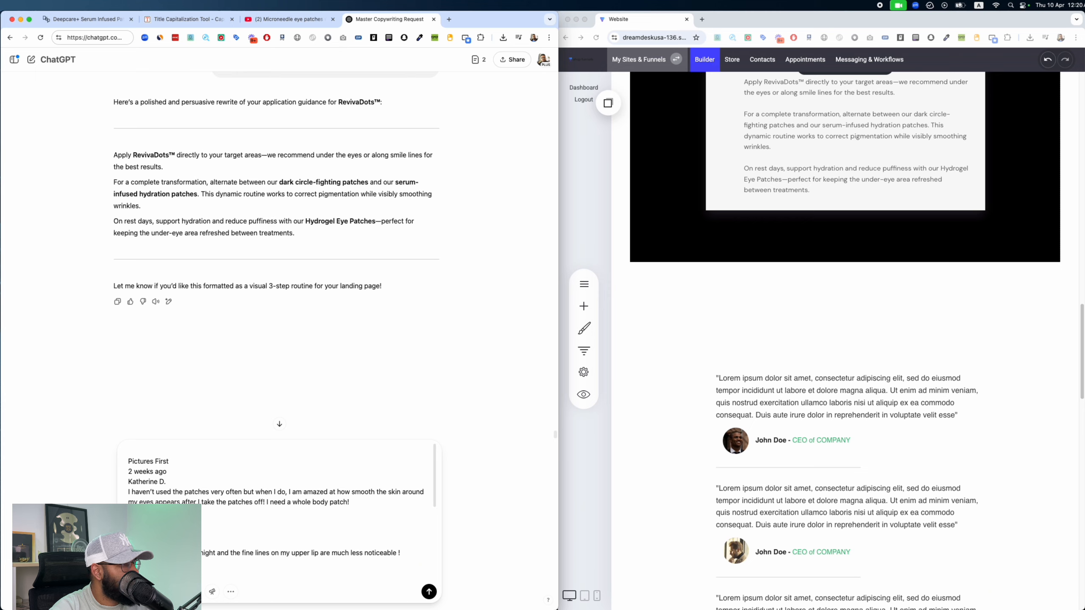
{"action": "scroll", "coordinate": [827, 404], "scroll_direction": "down", "scroll_amount": 5}
{"action": "key", "text": "Return"}
Step: Remove the "CEO of COMPANY" title and the portrait image from the first testimonial below the regimen tips
{"action": "scroll", "coordinate": [769, 299], "scroll_direction": "up", "scroll_amount": 5}
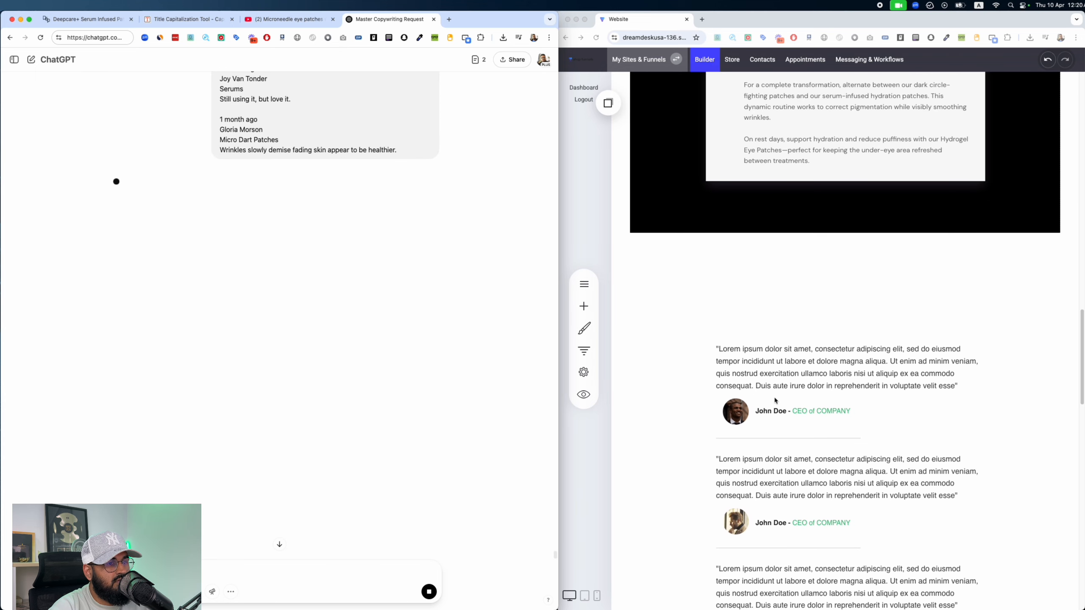
{"action": "left_click", "coordinate": [795, 410]}
{"action": "double_click", "coordinate": [792, 411]}
{"action": "key", "text": "shift+super+Right"}
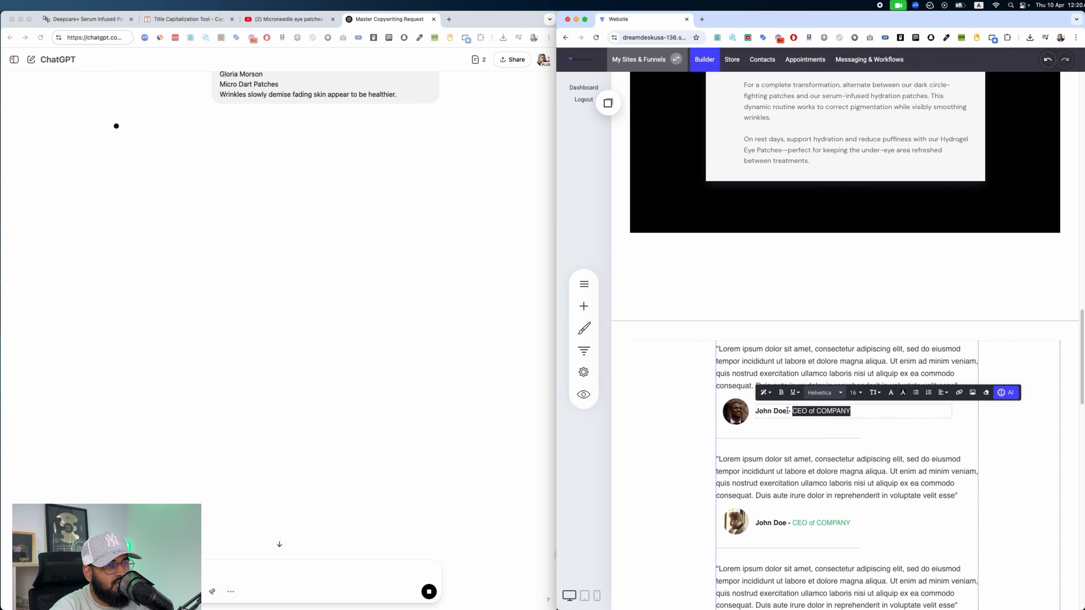
{"action": "key", "text": "BackSpace"}
{"action": "left_click", "coordinate": [735, 411]}
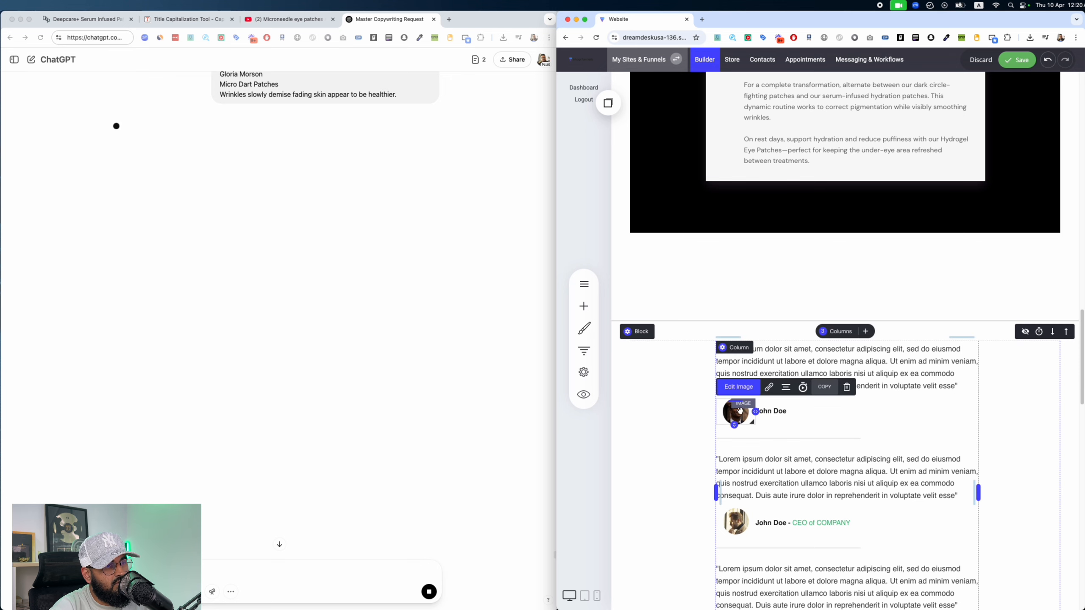
{"action": "left_click", "coordinate": [846, 387]}
{"action": "left_click", "coordinate": [839, 281]}
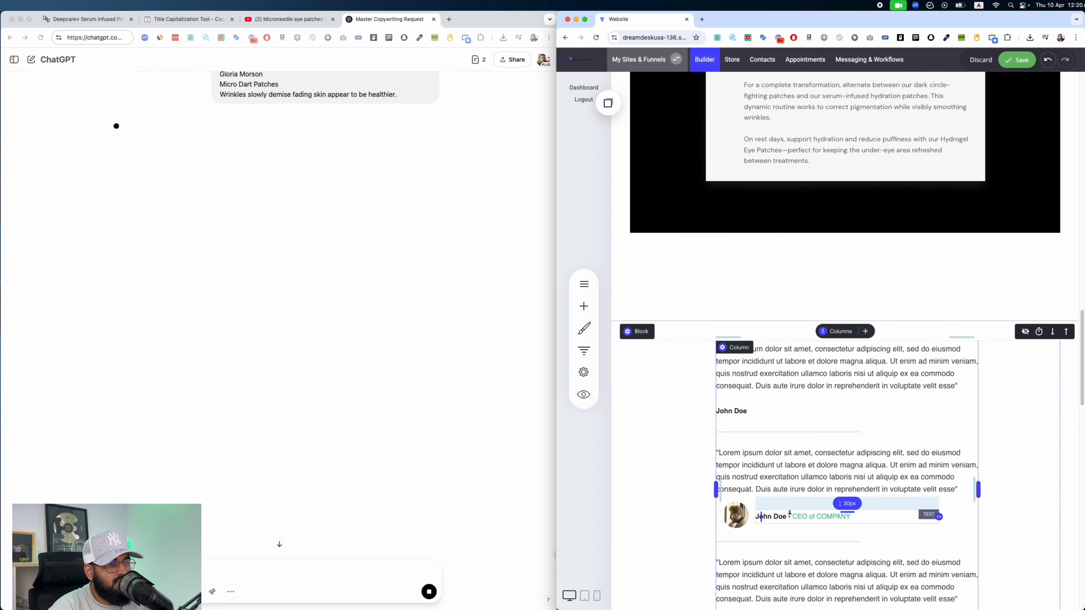
Step: Delete the second testimonial's portrait image and its company title, leaving only the placeholder name
{"action": "left_click", "coordinate": [735, 515]}
{"action": "left_click", "coordinate": [847, 490]}
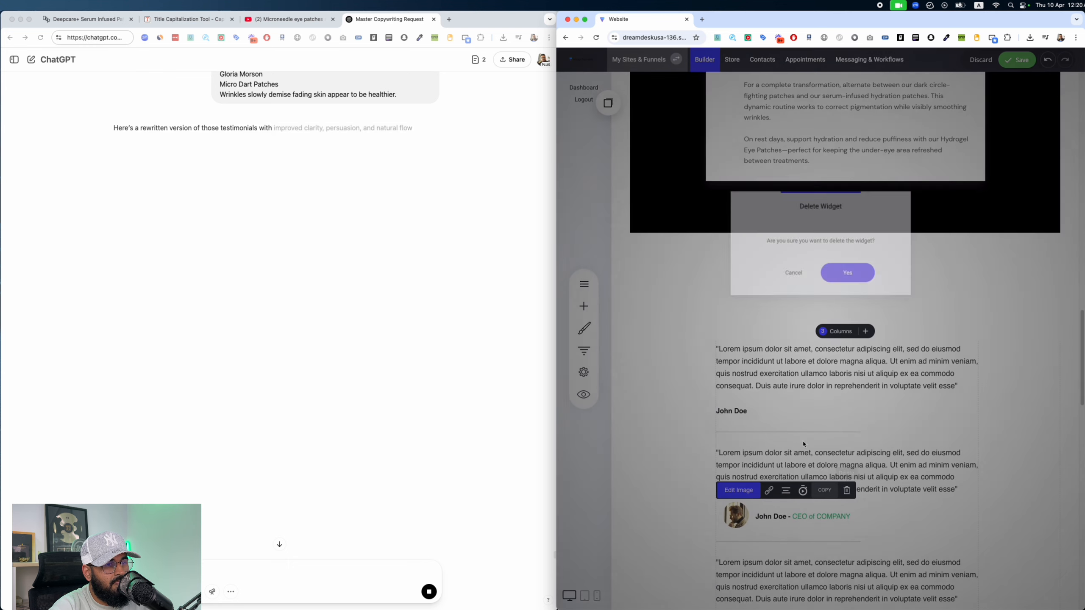
{"action": "left_click", "coordinate": [842, 274]}
{"action": "left_click", "coordinate": [764, 518]}
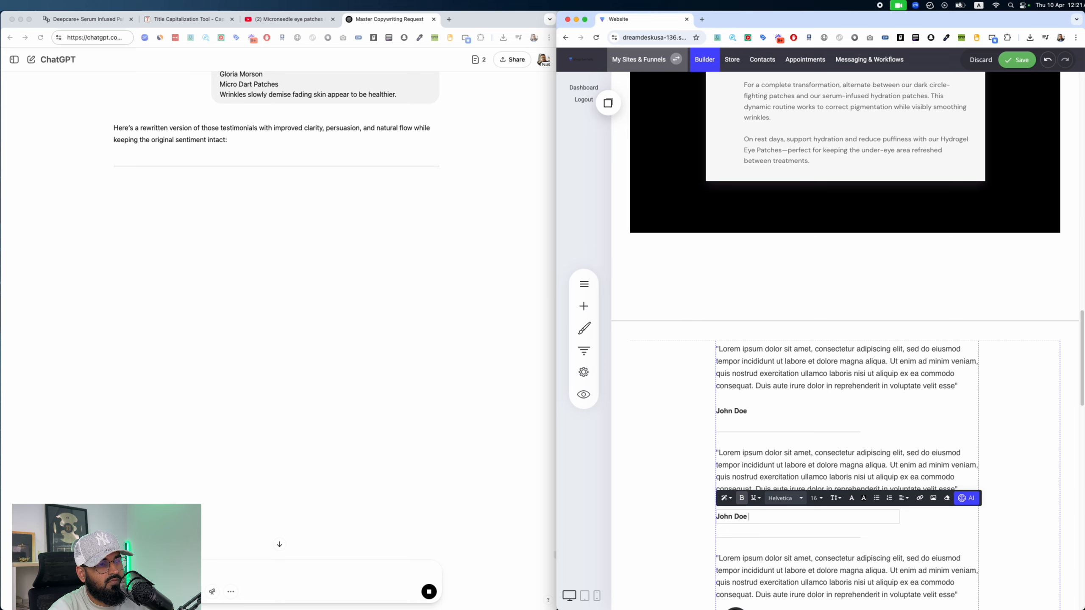
Step: Delete the third testimonial's portrait image and its "CEO of COMPANY" title
{"action": "scroll", "coordinate": [770, 446], "scroll_direction": "down", "scroll_amount": 4}
{"action": "left_click", "coordinate": [769, 445]}
{"action": "left_click", "coordinate": [734, 446]}
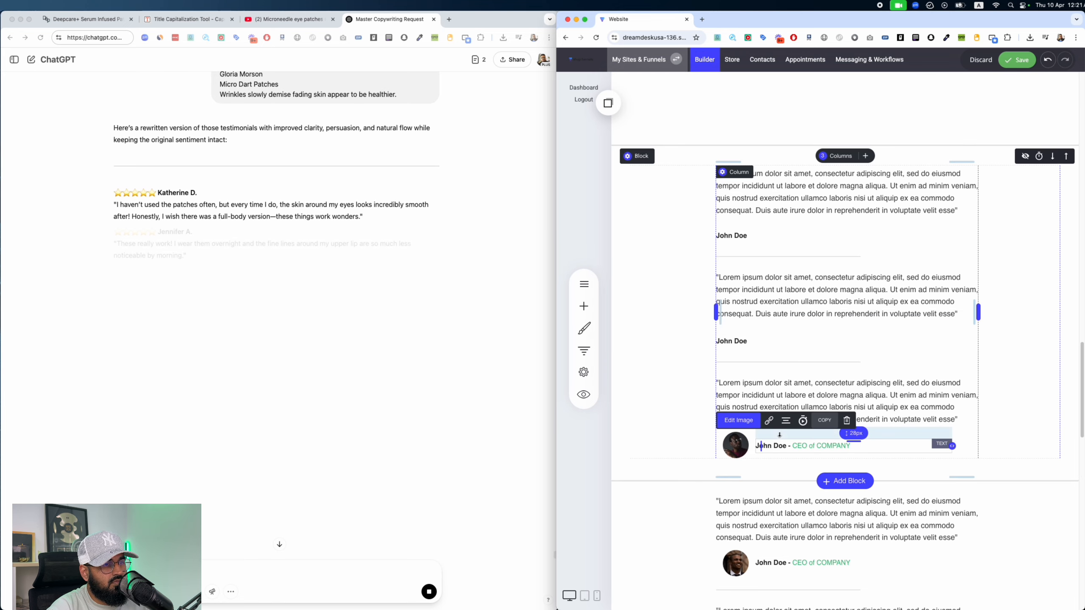
{"action": "left_click", "coordinate": [846, 420]}
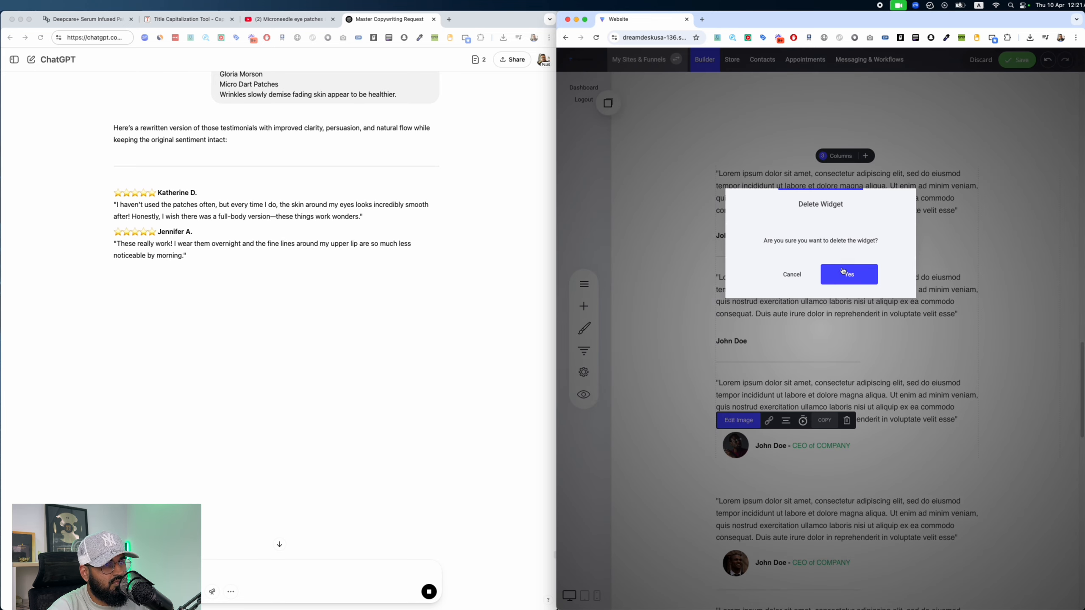
{"action": "left_click", "coordinate": [843, 270]}
{"action": "left_click", "coordinate": [749, 445]}
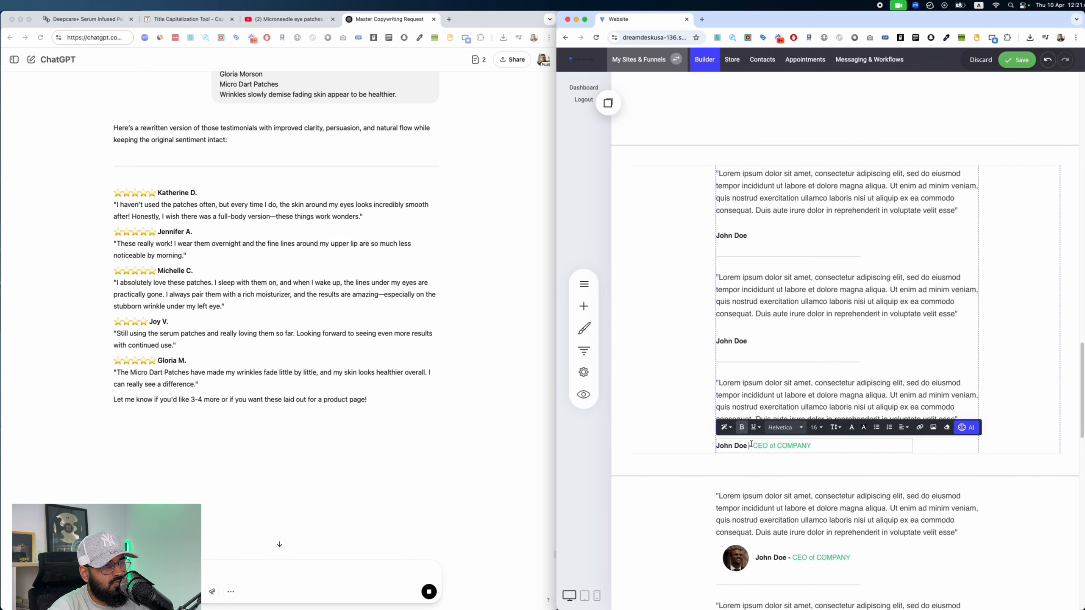
Step: Strip the portrait image and company title from the first testimonial of the second testimonial block
{"action": "scroll", "coordinate": [768, 406], "scroll_direction": "down", "scroll_amount": 4}
{"action": "left_click", "coordinate": [735, 380]}
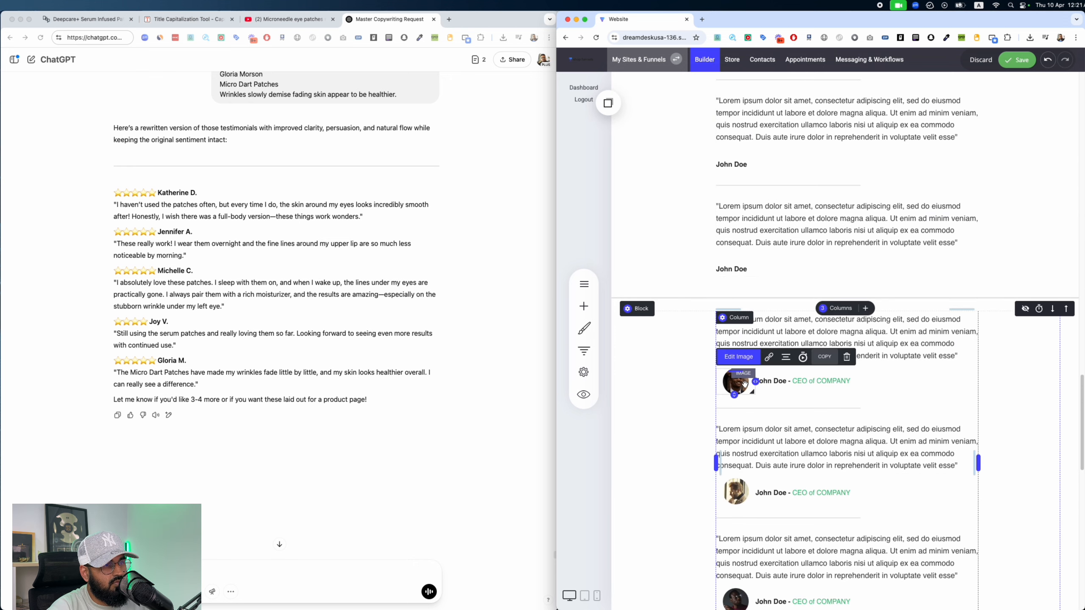
{"action": "left_click", "coordinate": [847, 357]}
{"action": "left_click", "coordinate": [843, 272]}
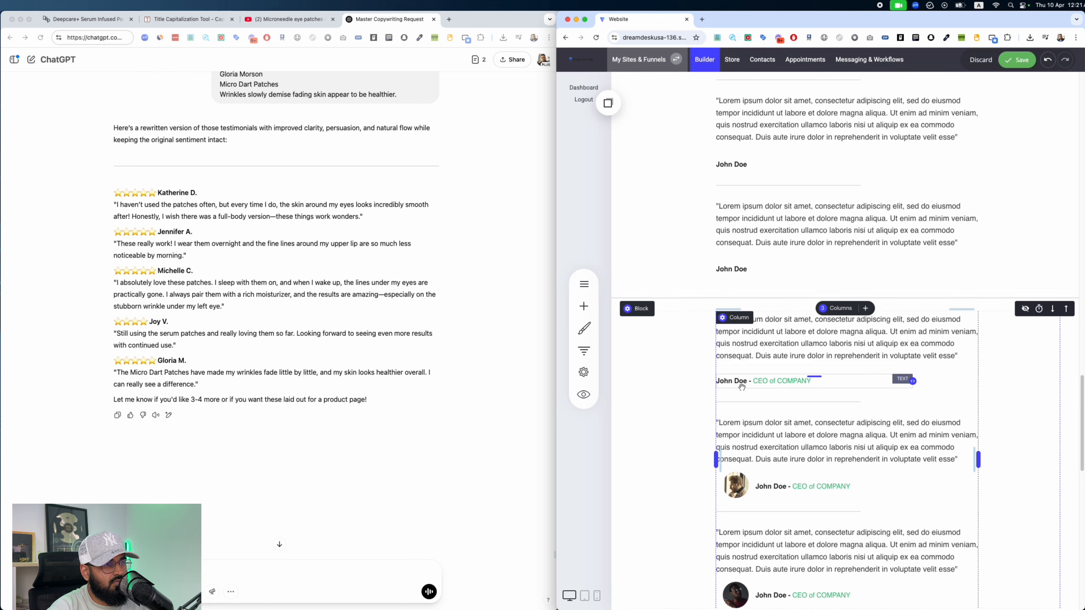
{"action": "left_click", "coordinate": [749, 385]}
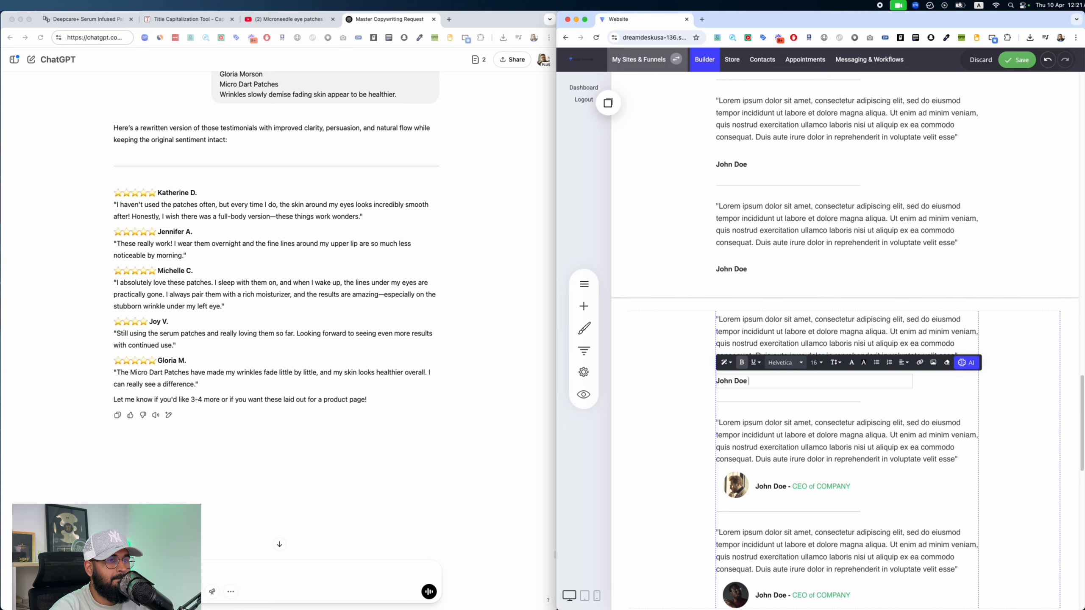
Step: Strip the portrait image and company title from the second block's middle testimonial
{"action": "left_click", "coordinate": [735, 485]}
{"action": "left_click", "coordinate": [845, 460]}
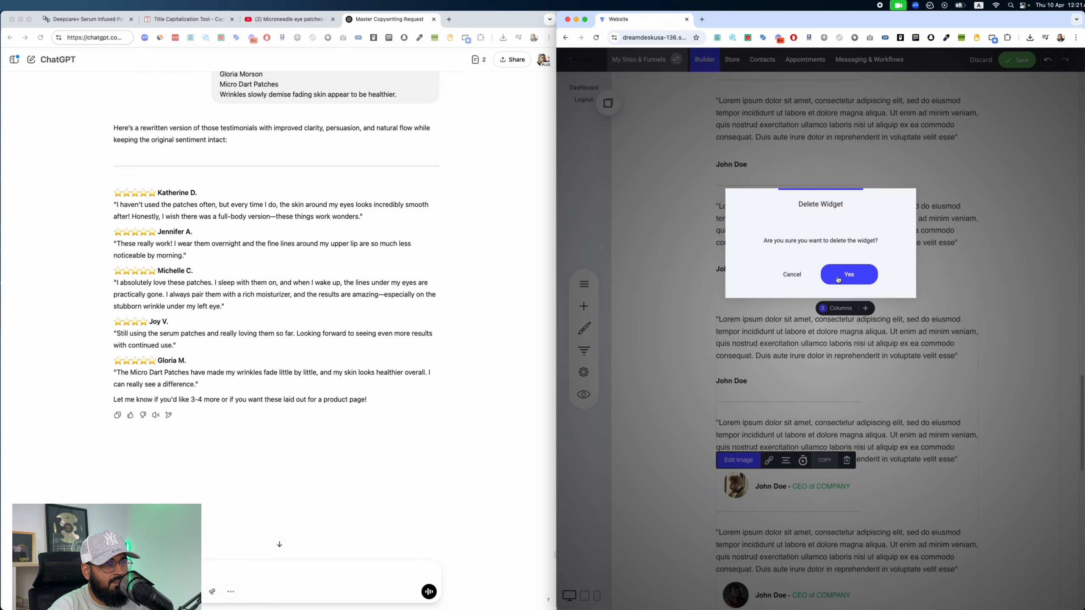
{"action": "left_click", "coordinate": [844, 272]}
{"action": "left_click", "coordinate": [751, 488]}
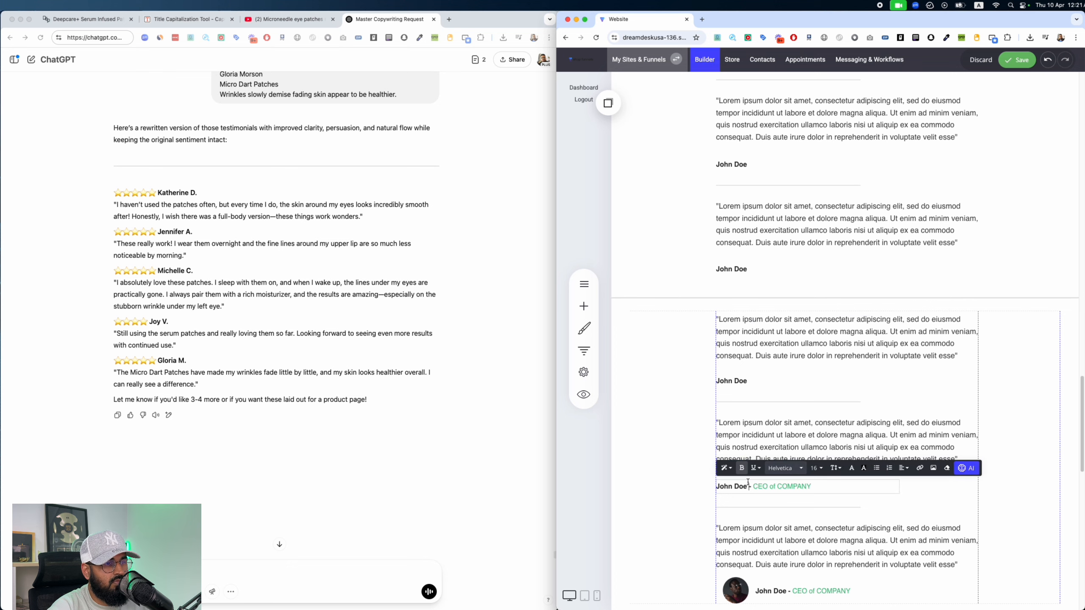
Step: Remove the portrait image and company title from the last testimonial above the Buy More, Save More section
{"action": "scroll", "coordinate": [762, 481], "scroll_direction": "down", "scroll_amount": 5}
{"action": "left_click", "coordinate": [735, 408]}
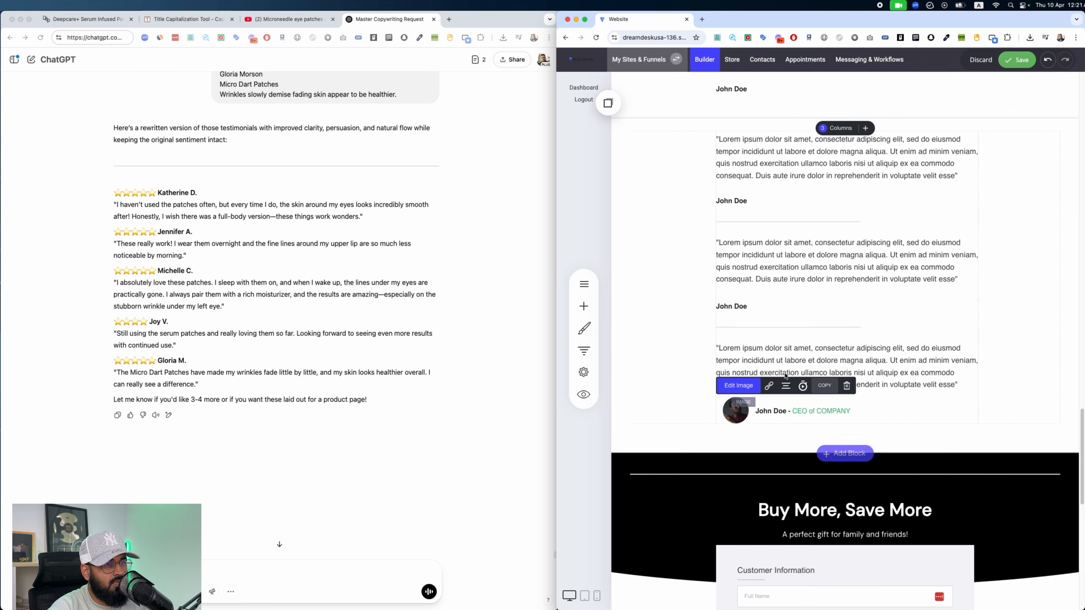
{"action": "left_click", "coordinate": [846, 386]}
{"action": "left_click", "coordinate": [862, 268]}
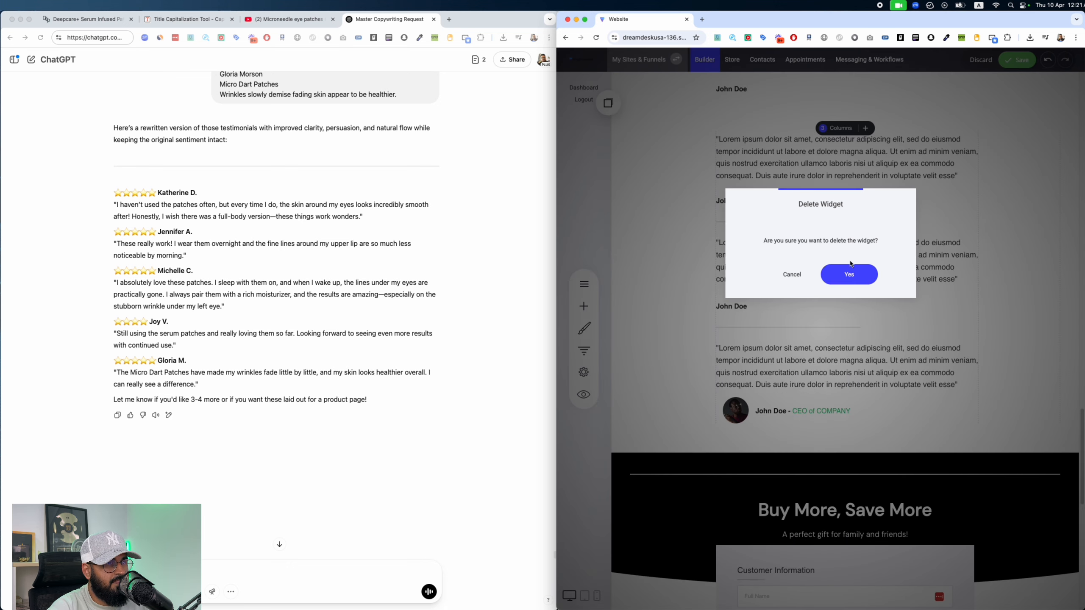
{"action": "left_click", "coordinate": [850, 269]}
{"action": "left_click", "coordinate": [753, 411]}
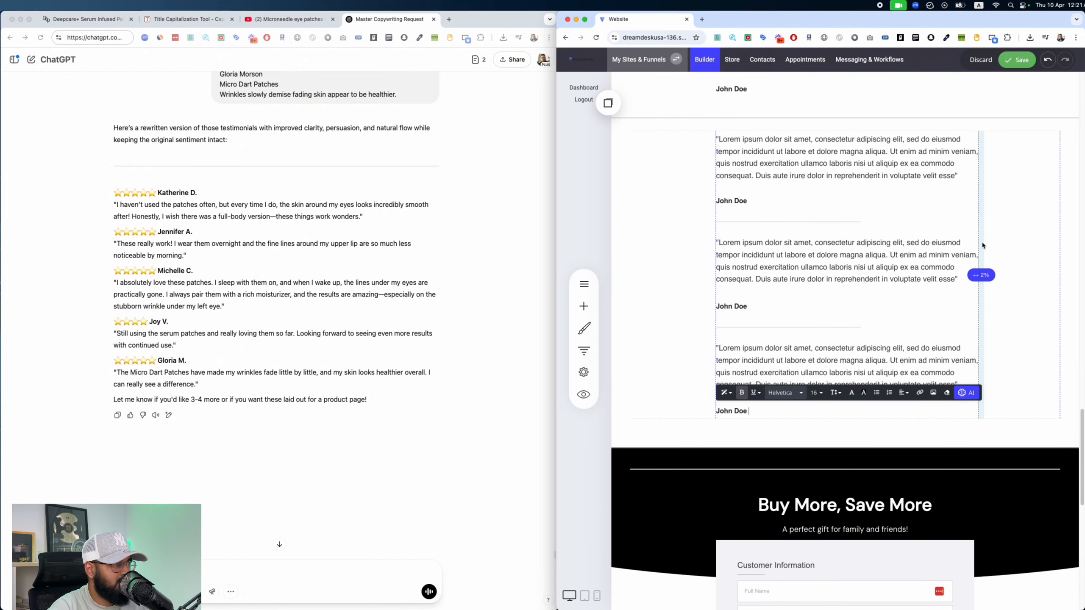
{"action": "left_click", "coordinate": [1014, 240]}
Step: Compare ChatGPT's rewritten customer reviews with the original reviews and the testimonial placeholders on the page
{"action": "scroll", "coordinate": [277, 192], "scroll_direction": "up", "scroll_amount": 7}
{"action": "scroll", "coordinate": [703, 255], "scroll_direction": "up", "scroll_amount": 1}
{"action": "scroll", "coordinate": [703, 255], "scroll_direction": "down", "scroll_amount": 4}
{"action": "scroll", "coordinate": [703, 255], "scroll_direction": "up", "scroll_amount": 10}
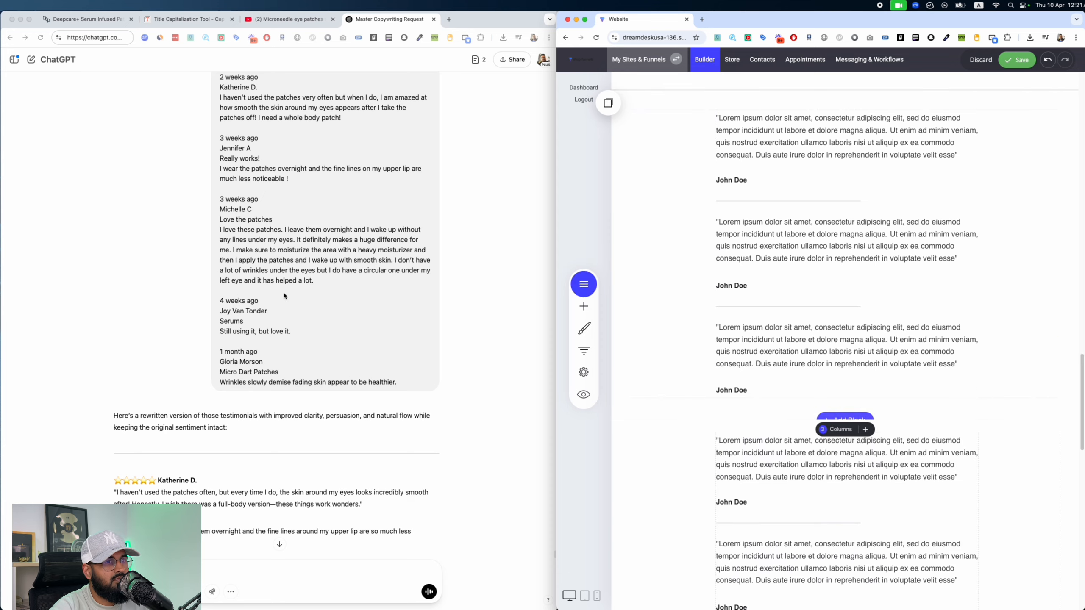
{"action": "scroll", "coordinate": [70, 312], "scroll_direction": "down", "scroll_amount": 7}
{"action": "scroll", "coordinate": [1040, 285], "scroll_direction": "up", "scroll_amount": 5}
{"action": "scroll", "coordinate": [1040, 286], "scroll_direction": "down", "scroll_amount": 4}
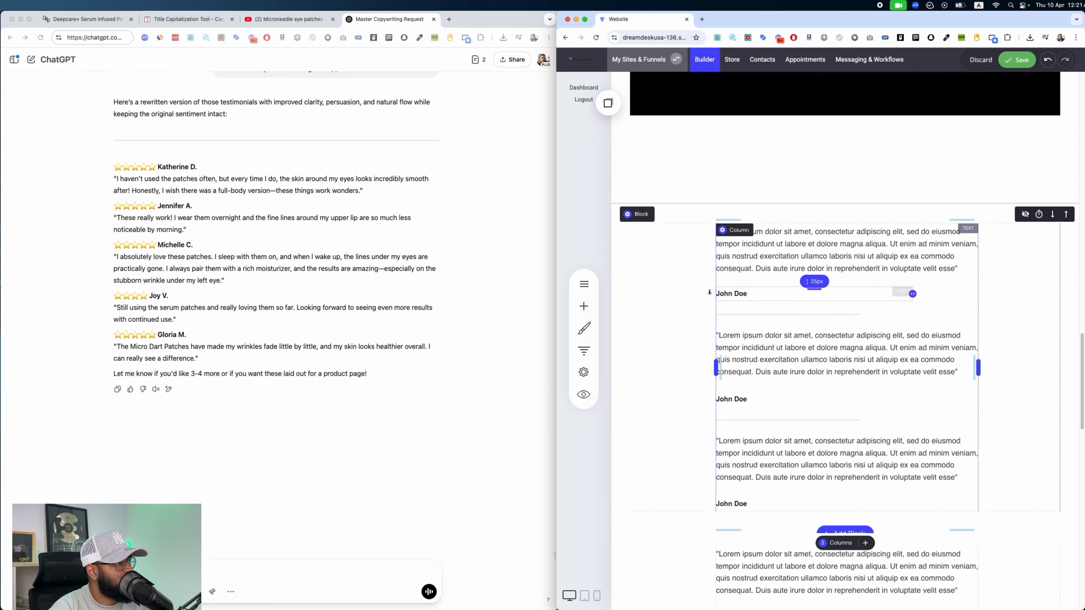
Step: Try to replace the first placeholder testimonial with ChatGPT's first rewritten review, including its stars, and remove the reviewer's name
{"action": "left_click_drag", "start_coordinate": [362, 191], "coordinate": [108, 175]}
{"action": "key", "text": "super+c"}
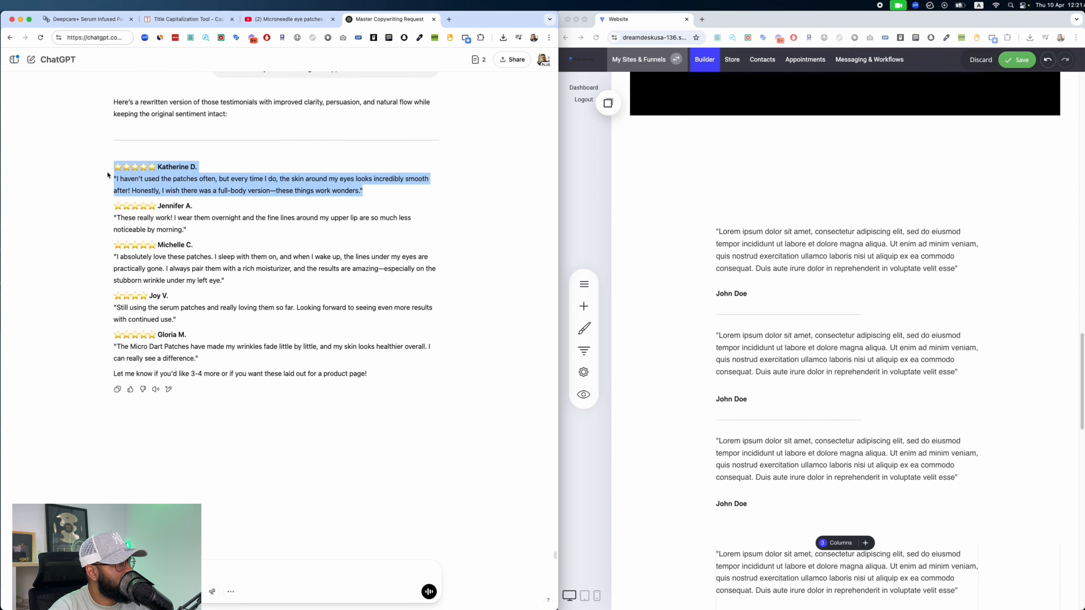
{"action": "triple_click", "coordinate": [809, 281]}
{"action": "key", "text": "super+v"}
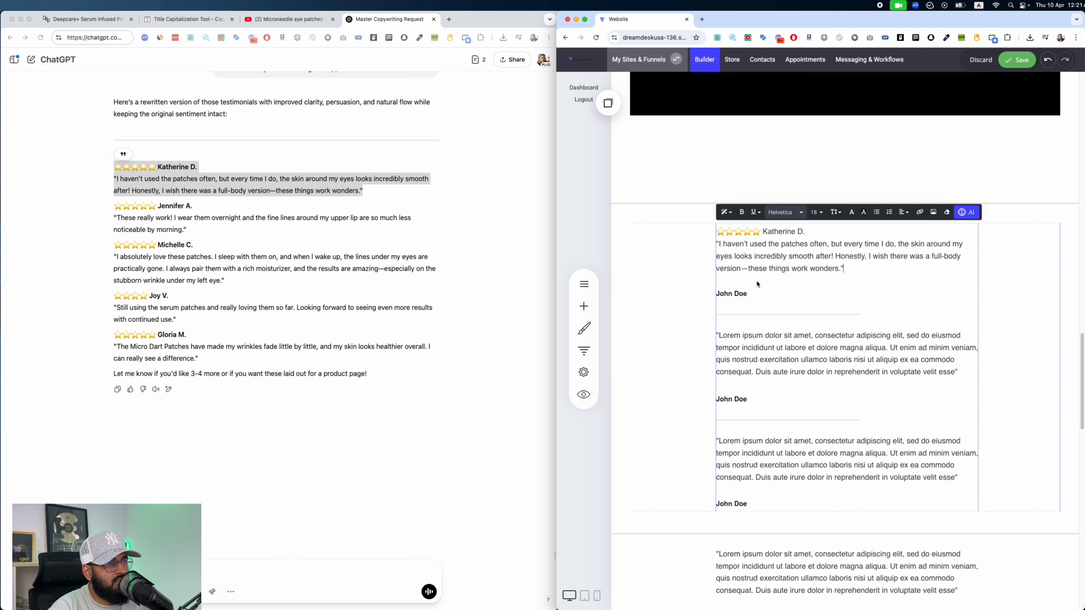
{"action": "left_click", "coordinate": [809, 229]}
{"action": "left_click", "coordinate": [805, 232]}
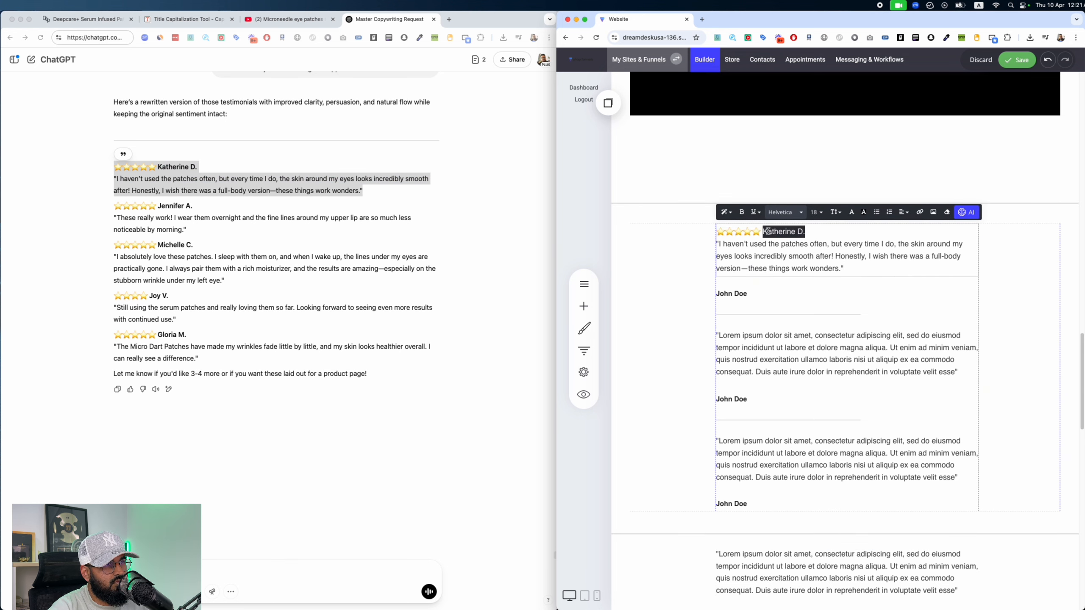
{"action": "key", "text": "BackSpace"}
{"action": "key", "text": "super+z"}
Step: Replace the first placeholder testimonial's quote with ChatGPT's first rewritten review and its name line with the matching starred reviewer name
{"action": "left_click", "coordinate": [403, 195]}
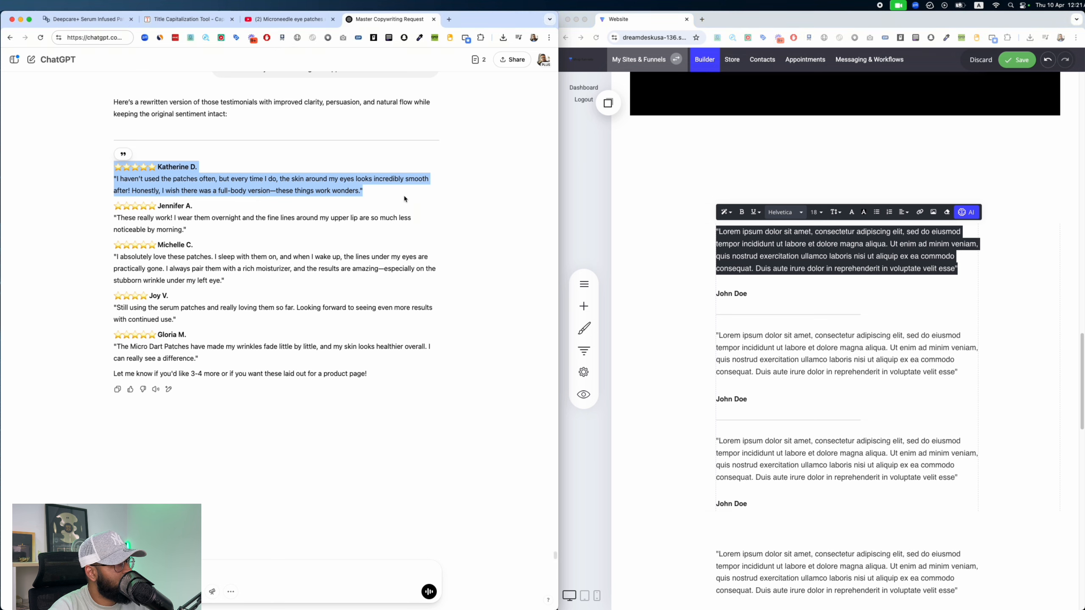
{"action": "left_click_drag", "start_coordinate": [402, 195], "coordinate": [103, 177]}
{"action": "left_click", "coordinate": [996, 232]}
{"action": "type", "text": "\"I haven't used the patches often, but every time I do, the skin around my eyes looks incredibly smooth after! Honestly, I wish there was a full-body version—these things work wonders.\""}
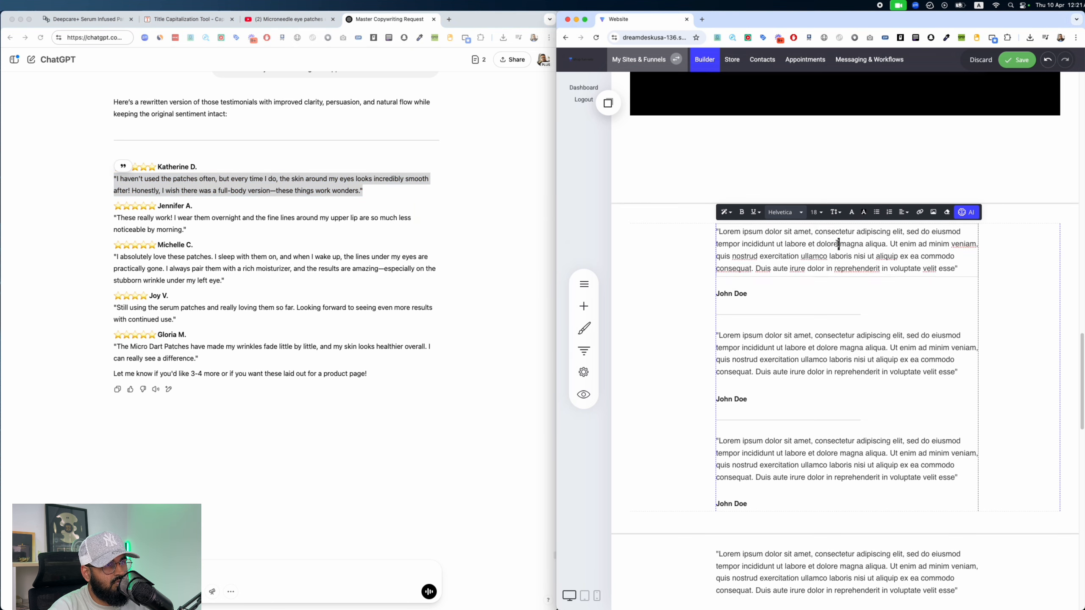
{"action": "left_click", "coordinate": [88, 171]}
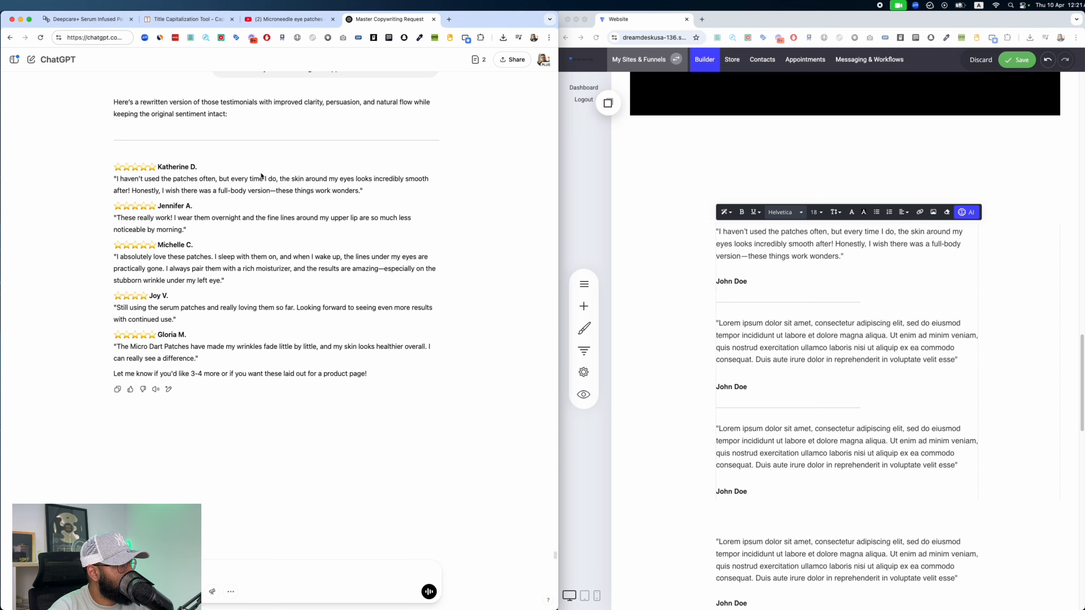
{"action": "left_click_drag", "start_coordinate": [199, 168], "coordinate": [90, 169]}
{"action": "key", "text": "super+c"}
{"action": "left_click", "coordinate": [731, 281]}
{"action": "key", "text": "super+v"}
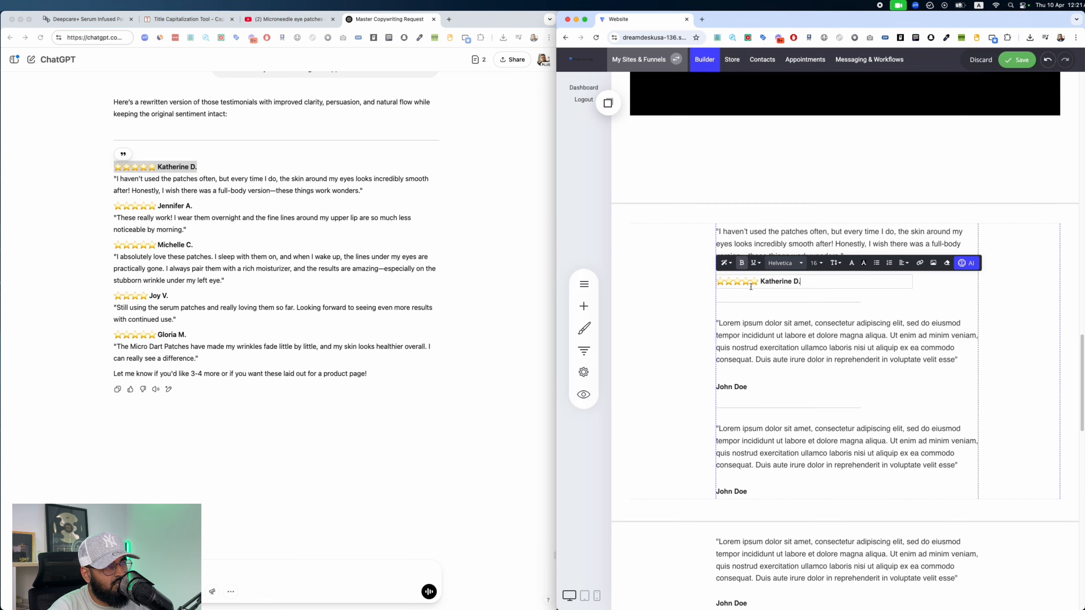
Step: Fill the second testimonial with ChatGPT's "These really work!" review and replace its placeholder name with the starred reviewer name
{"action": "left_click", "coordinate": [231, 244]}
{"action": "left_click_drag", "start_coordinate": [190, 233], "coordinate": [116, 217]}
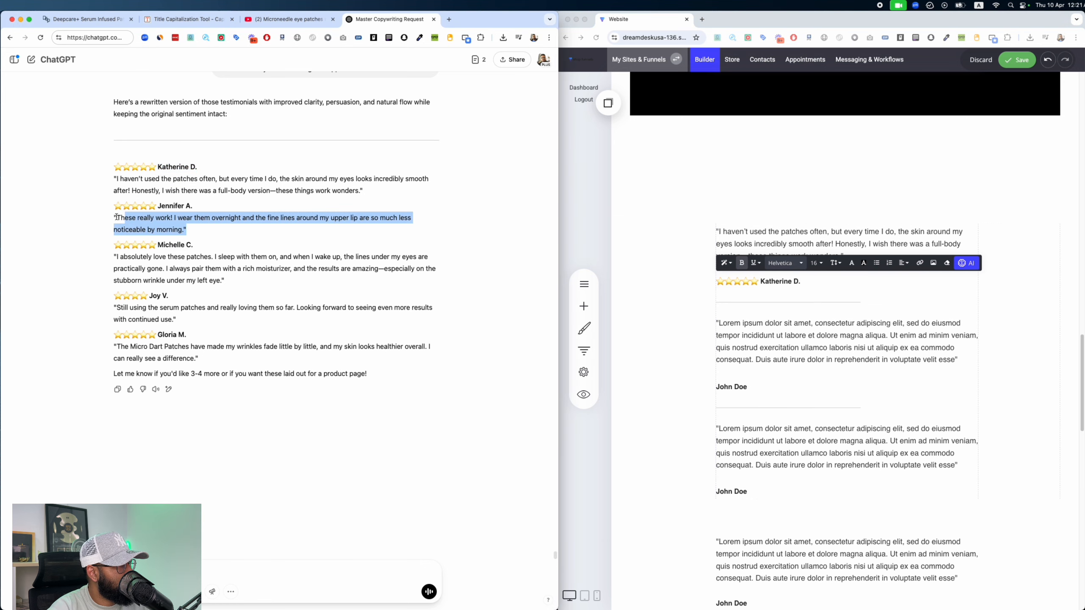
{"action": "key", "text": "super+c"}
{"action": "triple_click", "coordinate": [940, 327]}
{"action": "key", "text": "super+v"}
{"action": "left_click", "coordinate": [249, 264]}
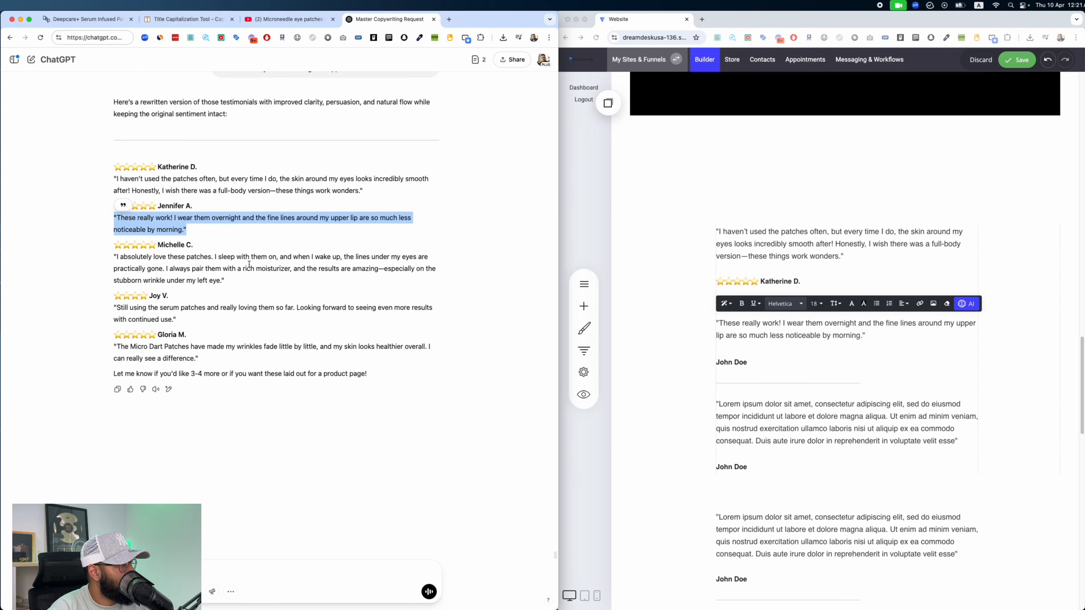
{"action": "left_click_drag", "start_coordinate": [195, 207], "coordinate": [89, 206]}
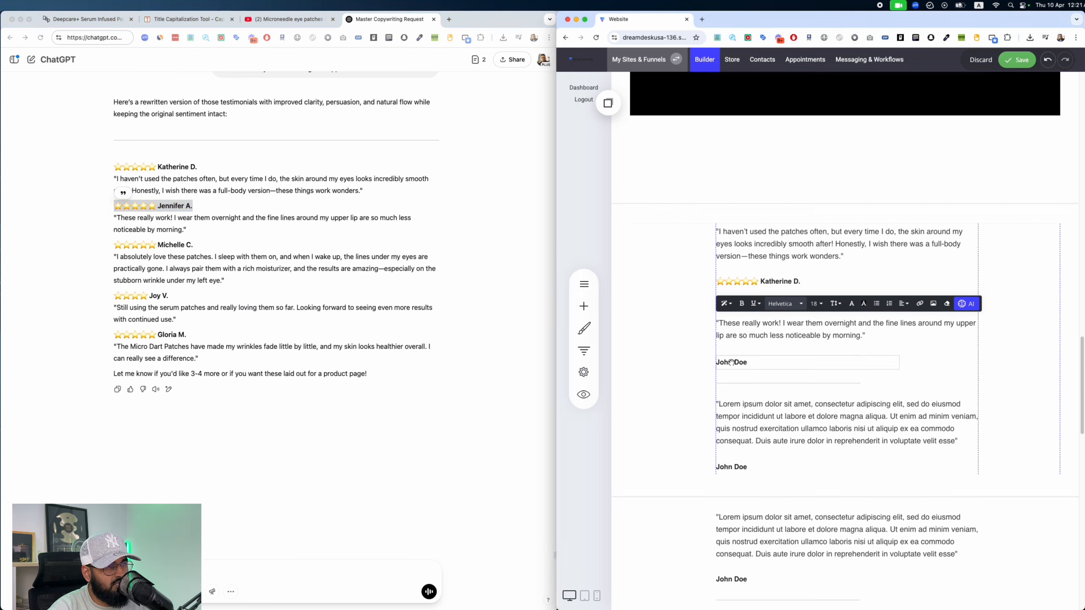
{"action": "triple_click", "coordinate": [906, 365]}
{"action": "key", "text": "super+v"}
Step: Fill the third testimonial with ChatGPT's "I absolutely love these patches" review and its starred reviewer name
{"action": "left_click_drag", "start_coordinate": [224, 281], "coordinate": [96, 261]}
{"action": "triple_click", "coordinate": [795, 422]}
{"action": "key", "text": "super+v"}
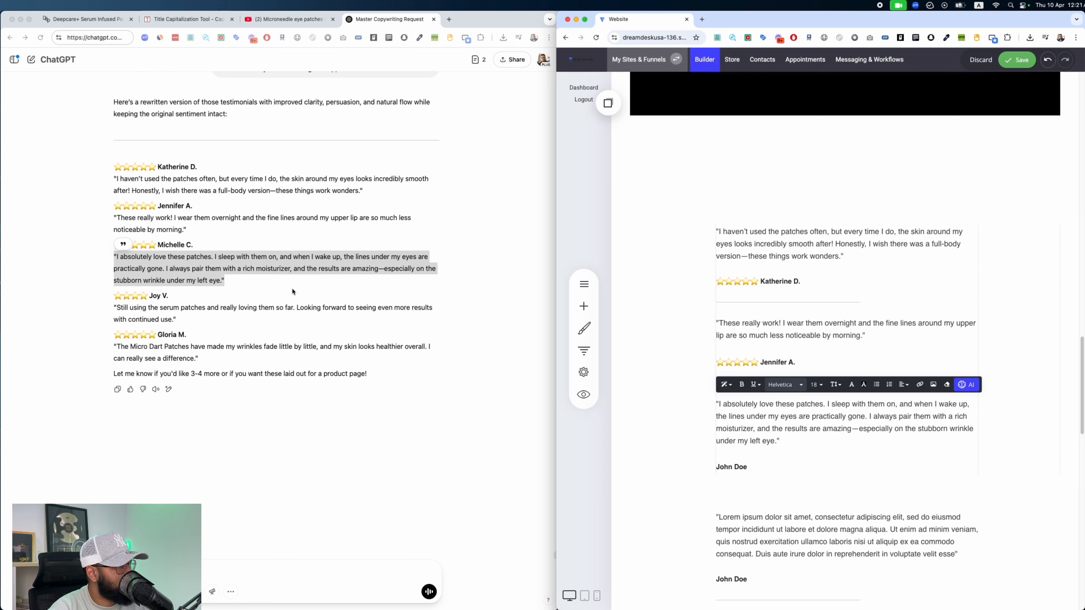
{"action": "left_click", "coordinate": [204, 247]}
{"action": "left_click_drag", "start_coordinate": [219, 249], "coordinate": [116, 244]}
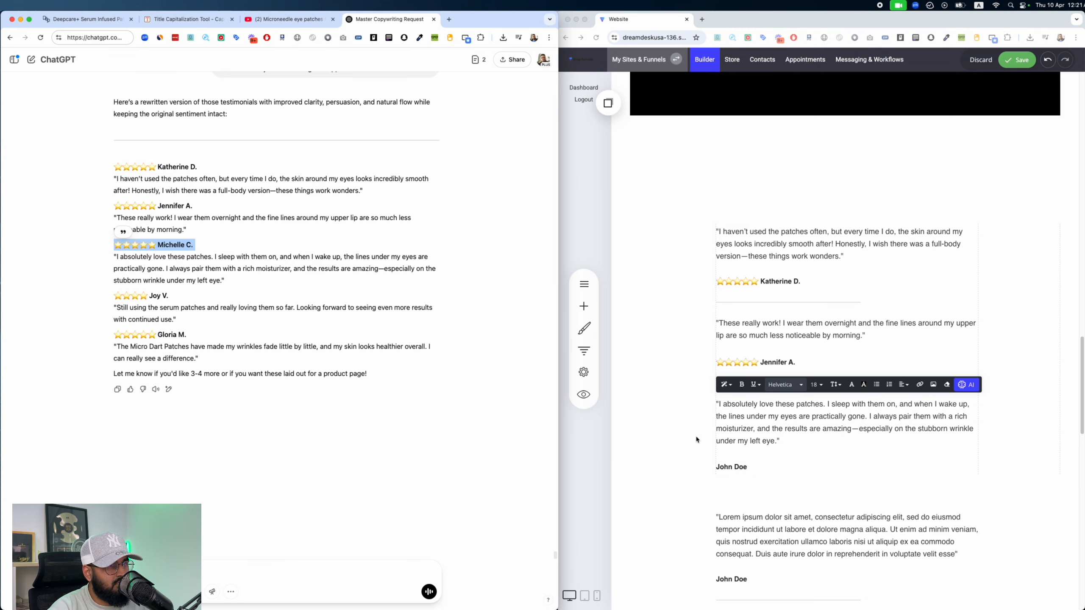
{"action": "left_click", "coordinate": [749, 468]}
{"action": "triple_click", "coordinate": [731, 467]}
{"action": "key", "text": "super+v"}
Step: Replace the second block's first testimonial with ChatGPT's "Still using the serum patches" review and its starred reviewer name
{"action": "scroll", "coordinate": [816, 416], "scroll_direction": "down", "scroll_amount": 5}
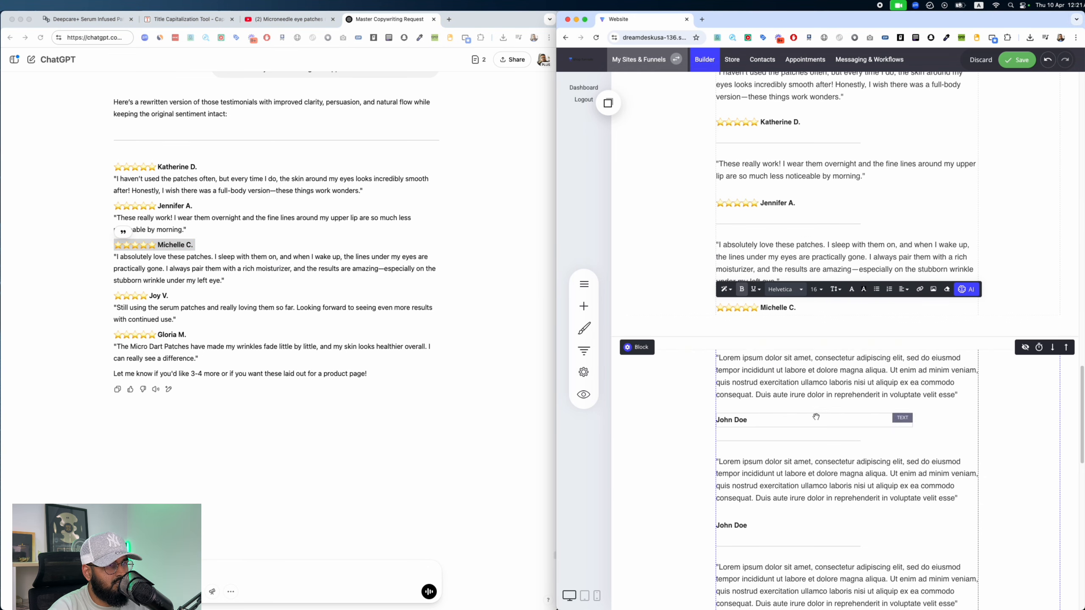
{"action": "left_click", "coordinate": [304, 278]}
{"action": "left_click_drag", "start_coordinate": [237, 319], "coordinate": [119, 305]}
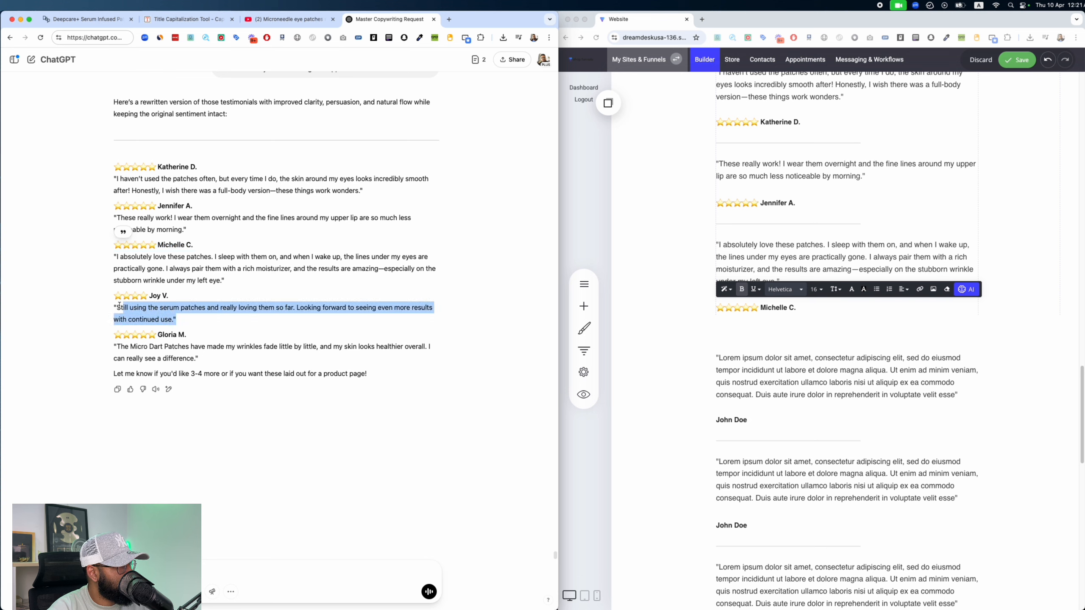
{"action": "left_click", "coordinate": [937, 399]}
{"action": "triple_click", "coordinate": [937, 398]}
{"action": "key", "text": "super+v"}
{"action": "left_click", "coordinate": [186, 298]}
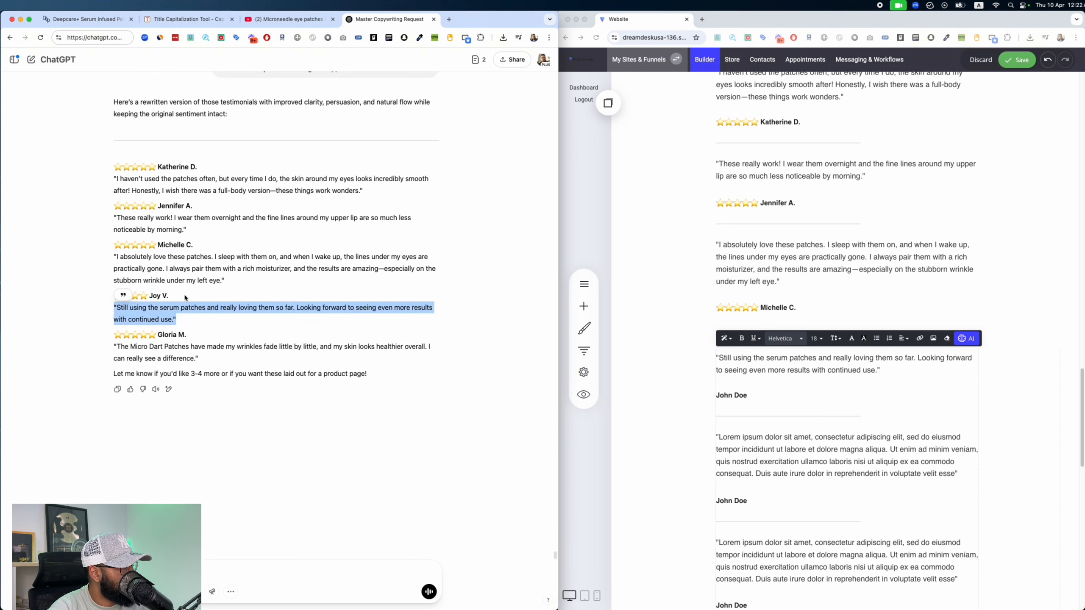
{"action": "left_click", "coordinate": [246, 295]}
{"action": "key", "text": "super+c"}
{"action": "left_click", "coordinate": [731, 395]}
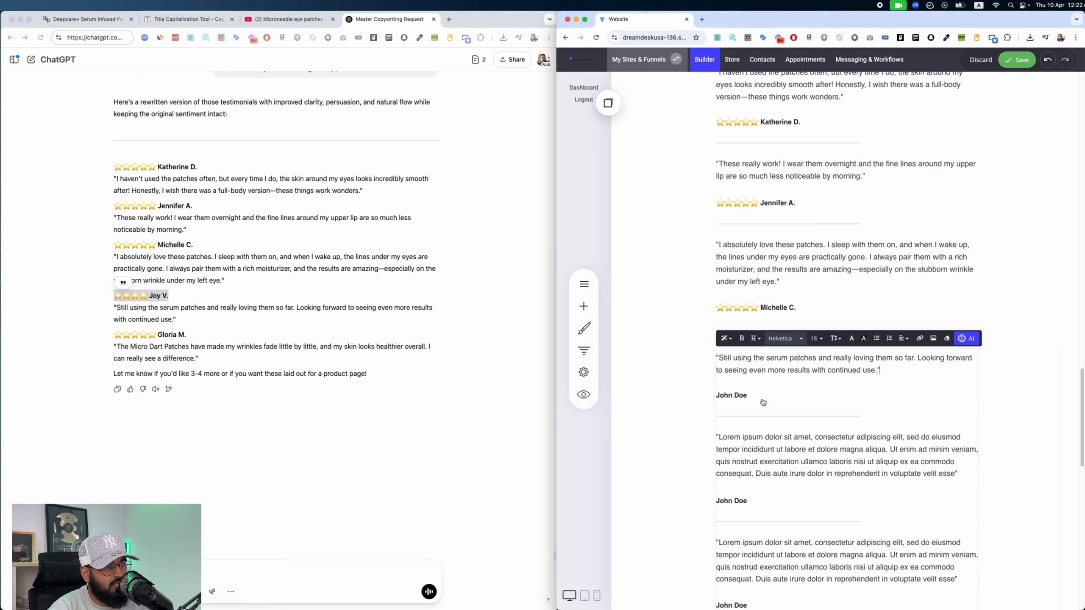
{"action": "triple_click", "coordinate": [731, 395]}
{"action": "key", "text": "super+v"}
Step: Replace the second block's middle testimonial with ChatGPT's "The Micro Dart Patches" review and its starred reviewer name
{"action": "left_click", "coordinate": [359, 353]}
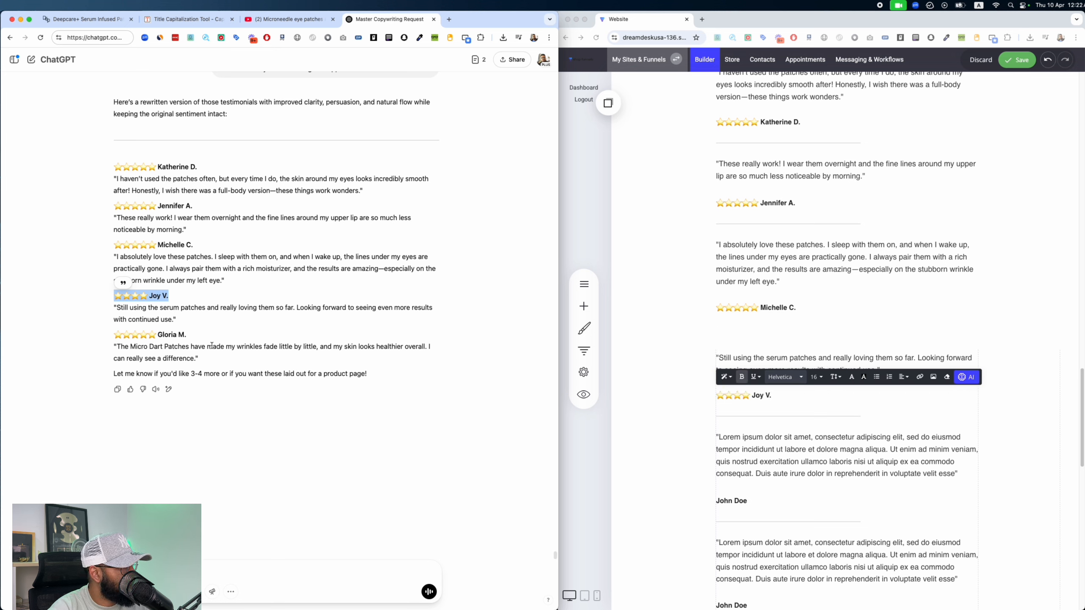
{"action": "left_click_drag", "start_coordinate": [226, 358], "coordinate": [88, 348]}
{"action": "key", "text": "super+c"}
{"action": "triple_click", "coordinate": [812, 455]}
{"action": "key", "text": "super+v"}
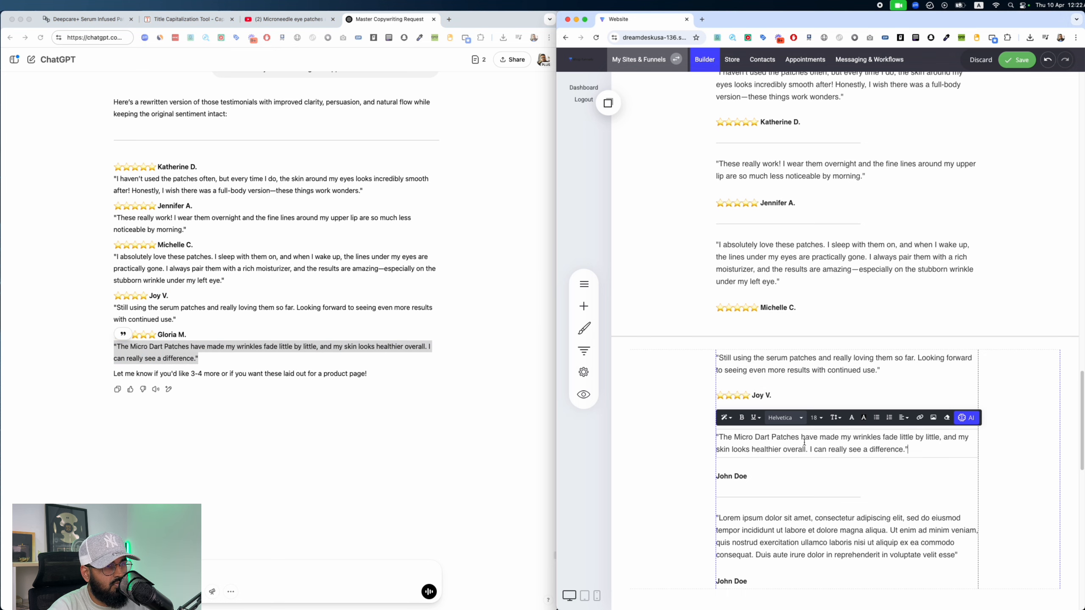
{"action": "left_click", "coordinate": [221, 362]}
{"action": "left_click", "coordinate": [107, 338]}
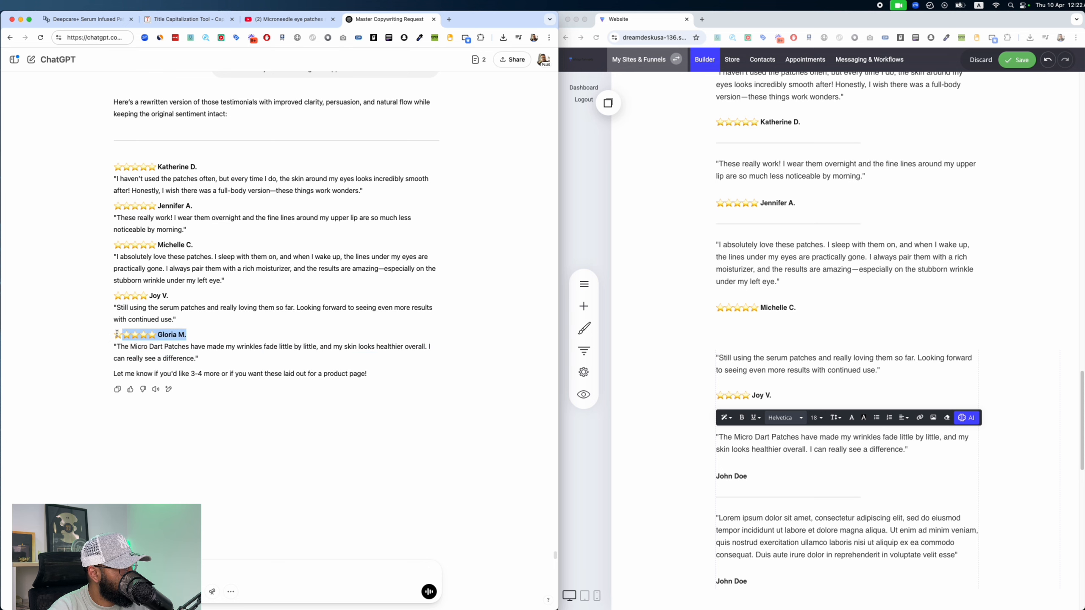
{"action": "triple_click", "coordinate": [731, 476]}
{"action": "key", "text": "super+v"}
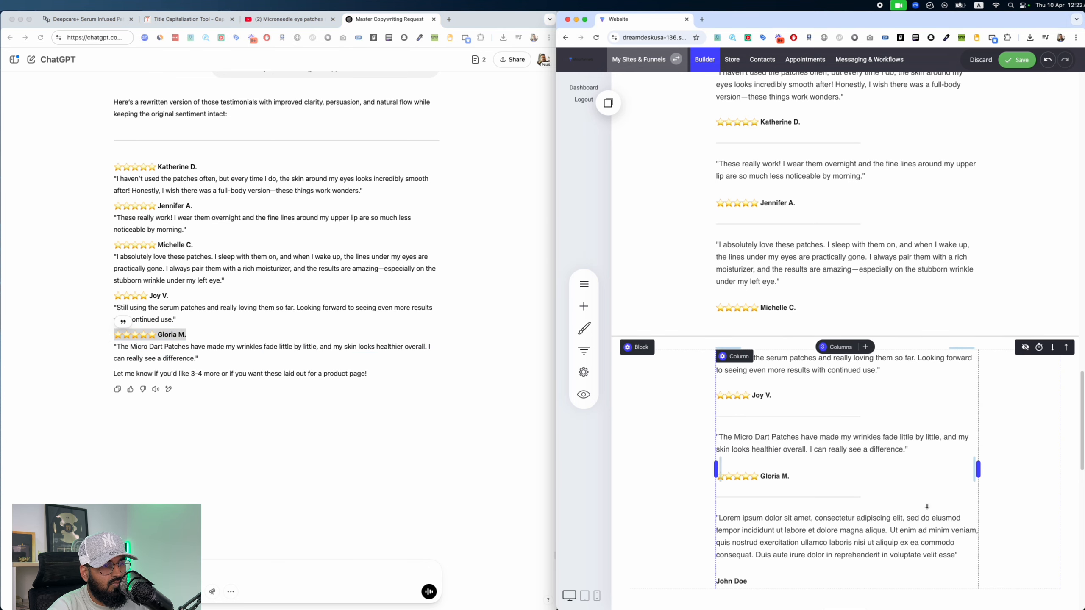
Step: Delete the unused last testimonial's placeholder quote and name from the second block, and save the page
{"action": "left_click", "coordinate": [794, 498]}
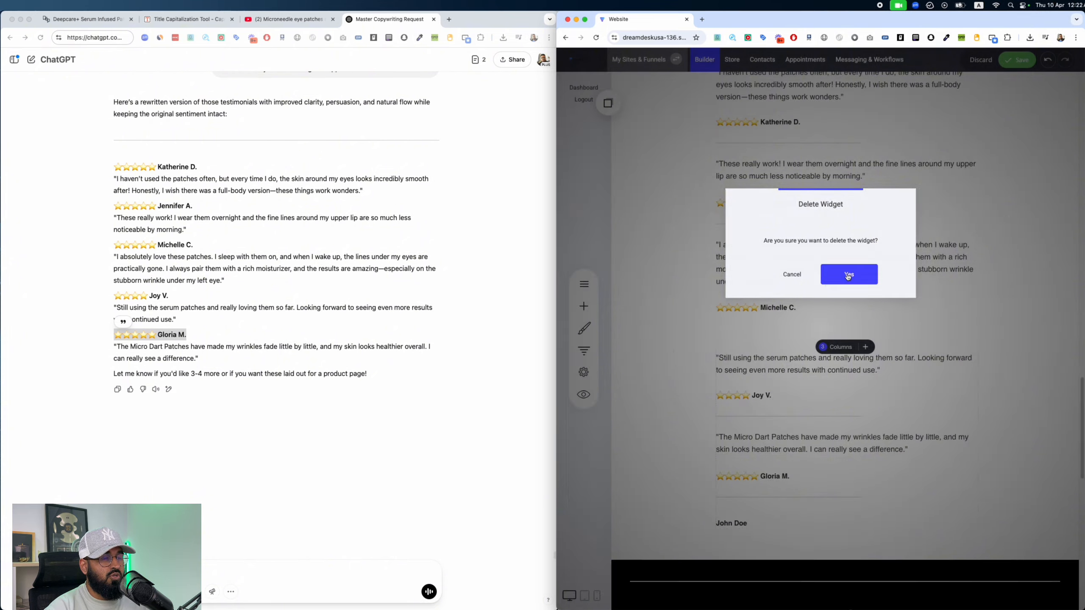
{"action": "left_click", "coordinate": [849, 276]}
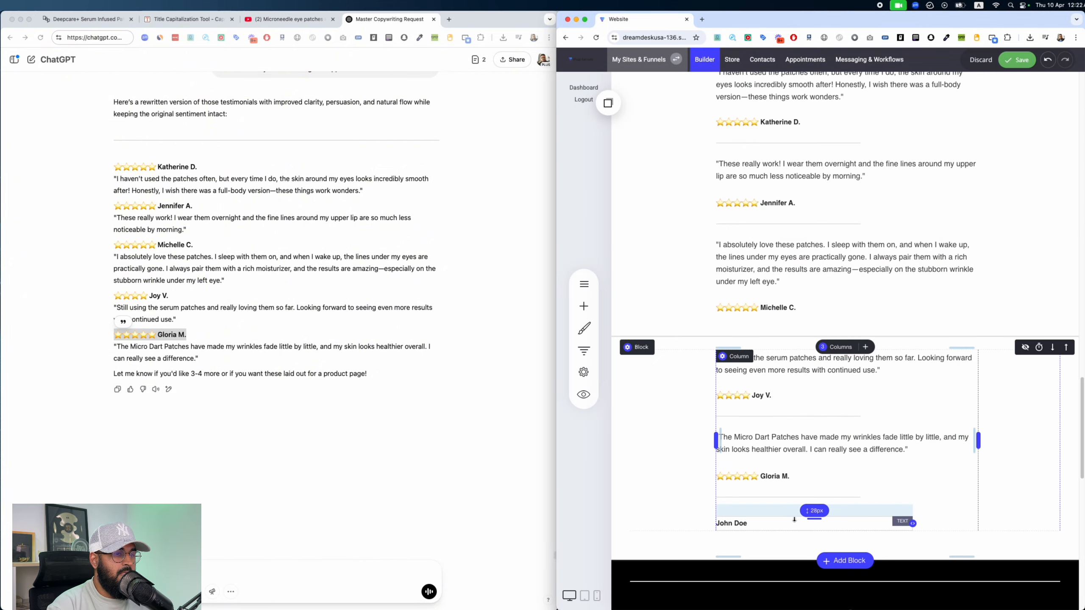
{"action": "left_click", "coordinate": [794, 504]}
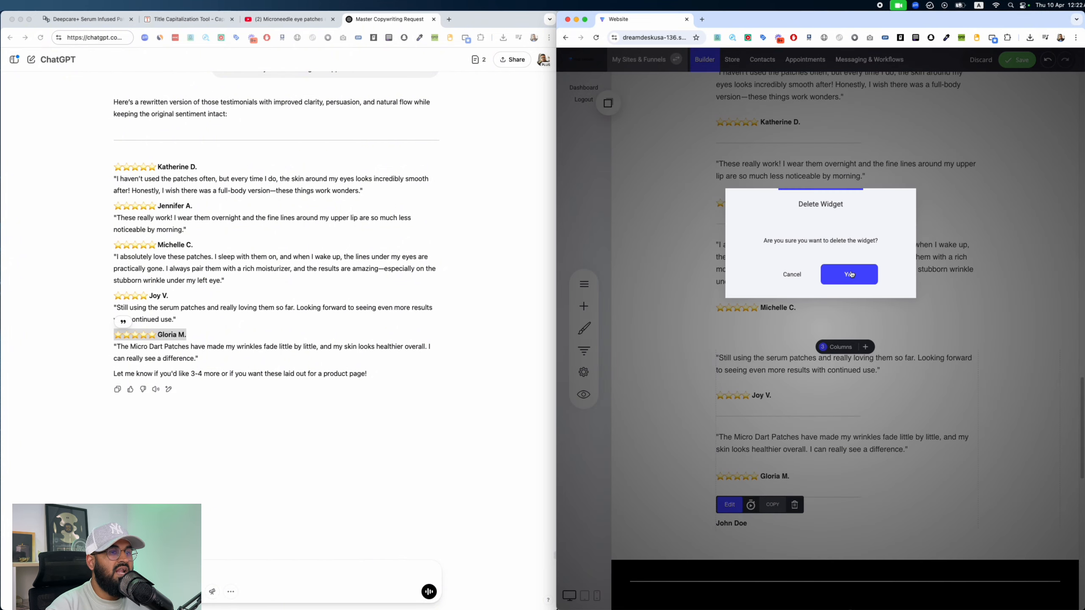
{"action": "left_click", "coordinate": [849, 274]}
{"action": "scroll", "coordinate": [1011, 119], "scroll_direction": "up", "scroll_amount": 15}
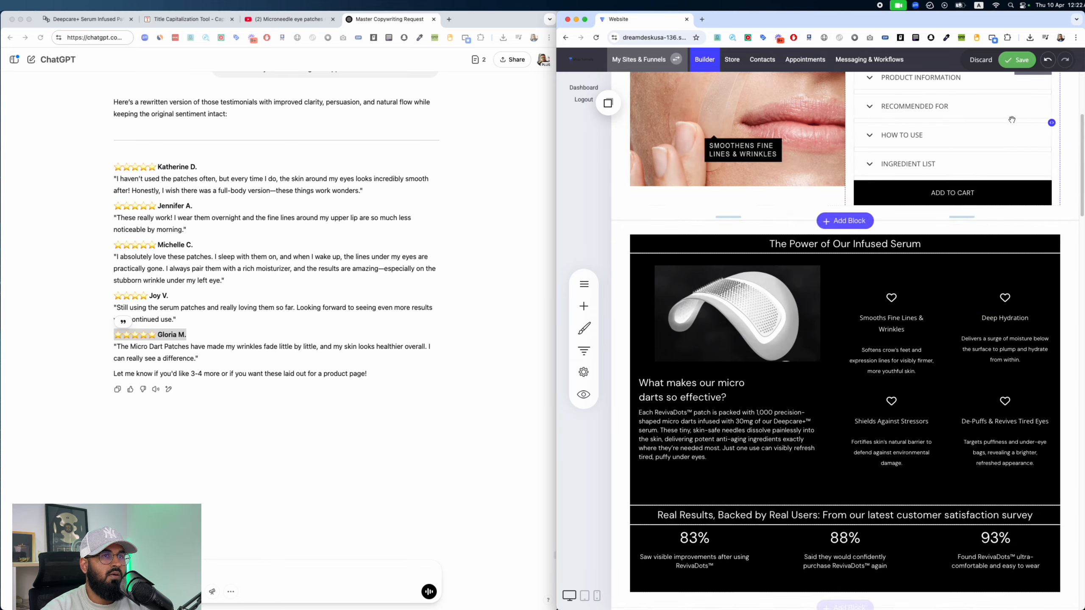
{"action": "scroll", "coordinate": [1011, 119], "scroll_direction": "up", "scroll_amount": 5}
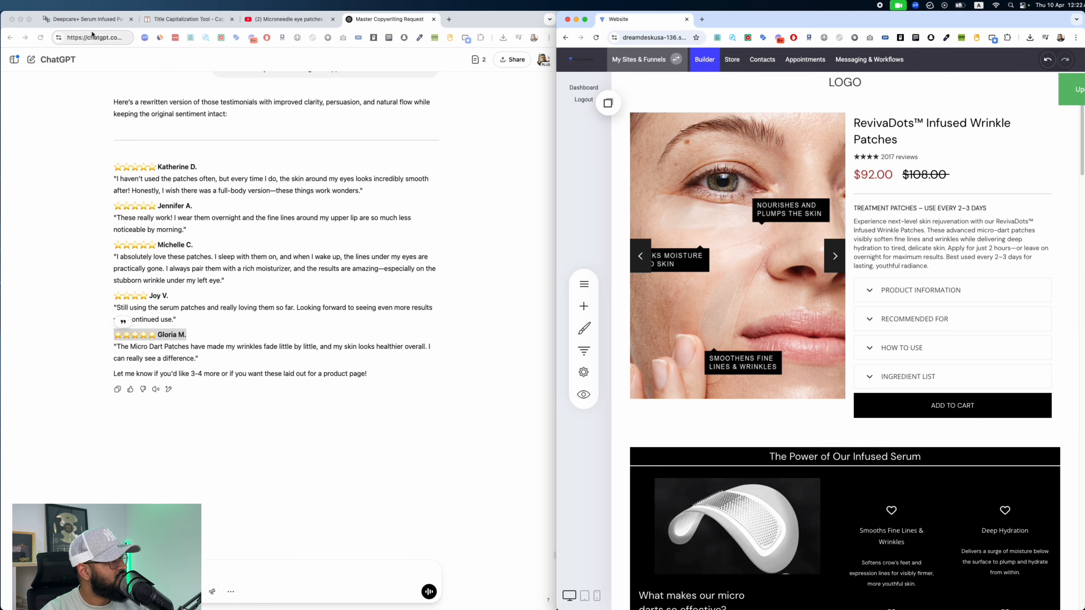
Step: Check the upper sections of the rebuilt page against the original Depology patches page, down to the serum formulation
{"action": "left_click", "coordinate": [81, 19]}
{"action": "scroll", "coordinate": [382, 176], "scroll_direction": "up", "scroll_amount": 15}
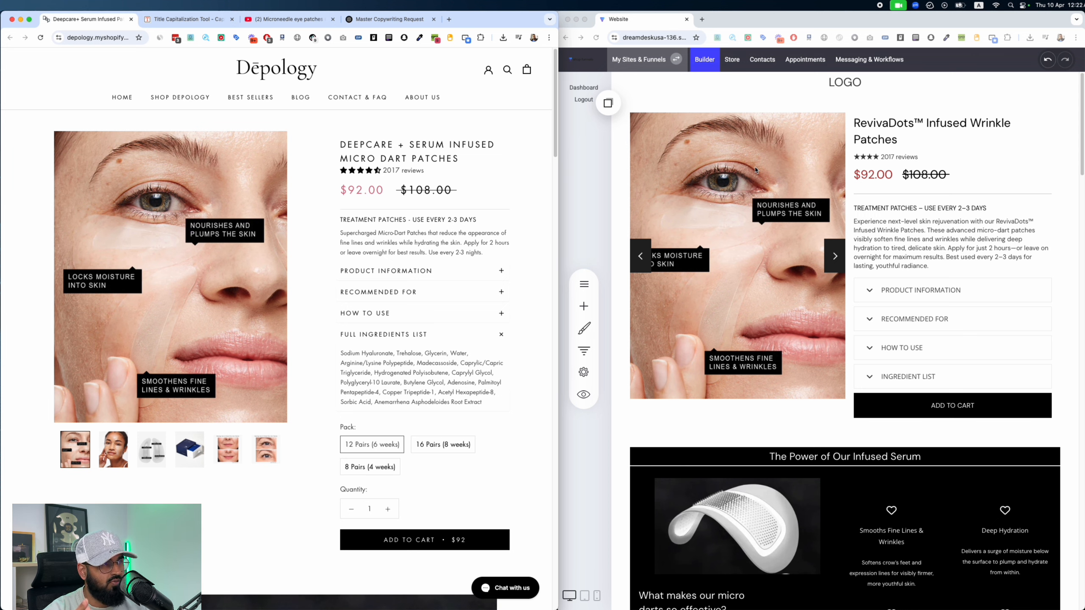
{"action": "scroll", "coordinate": [846, 256], "scroll_direction": "down", "scroll_amount": 15}
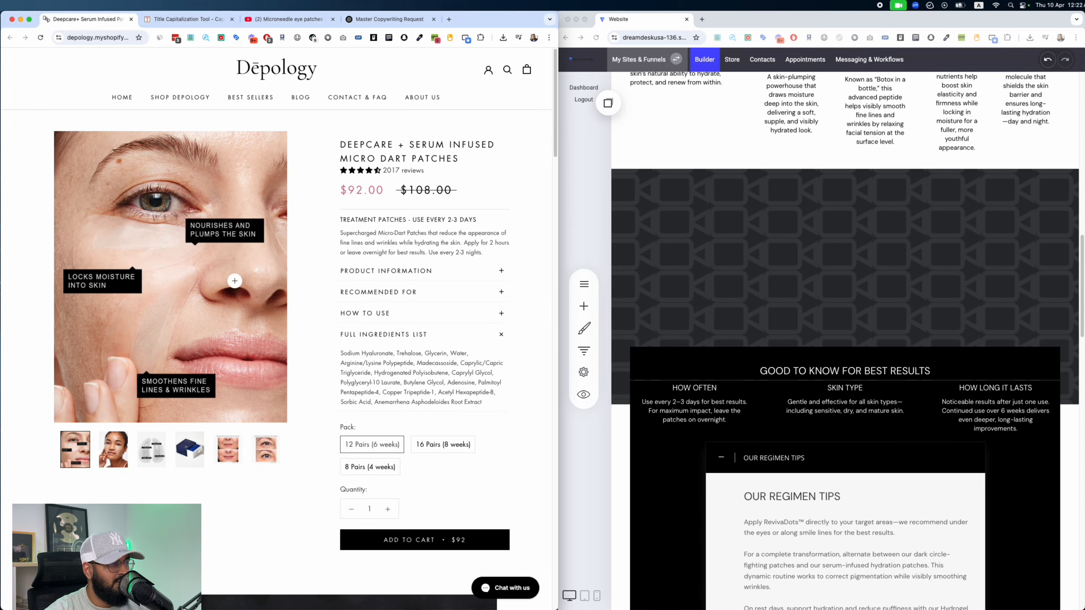
{"action": "scroll", "coordinate": [235, 278], "scroll_direction": "down", "scroll_amount": 10}
{"action": "scroll", "coordinate": [941, 301], "scroll_direction": "up", "scroll_amount": 8}
{"action": "scroll", "coordinate": [339, 238], "scroll_direction": "down", "scroll_amount": 5}
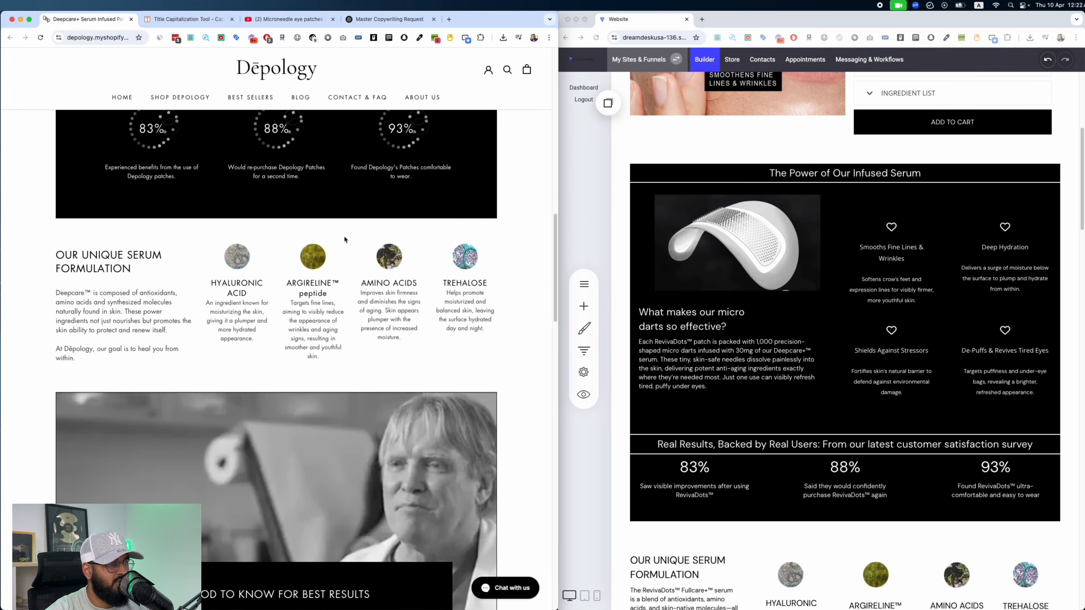
{"action": "scroll", "coordinate": [489, 253], "scroll_direction": "up", "scroll_amount": 15}
{"action": "scroll", "coordinate": [849, 260], "scroll_direction": "up", "scroll_amount": 7}
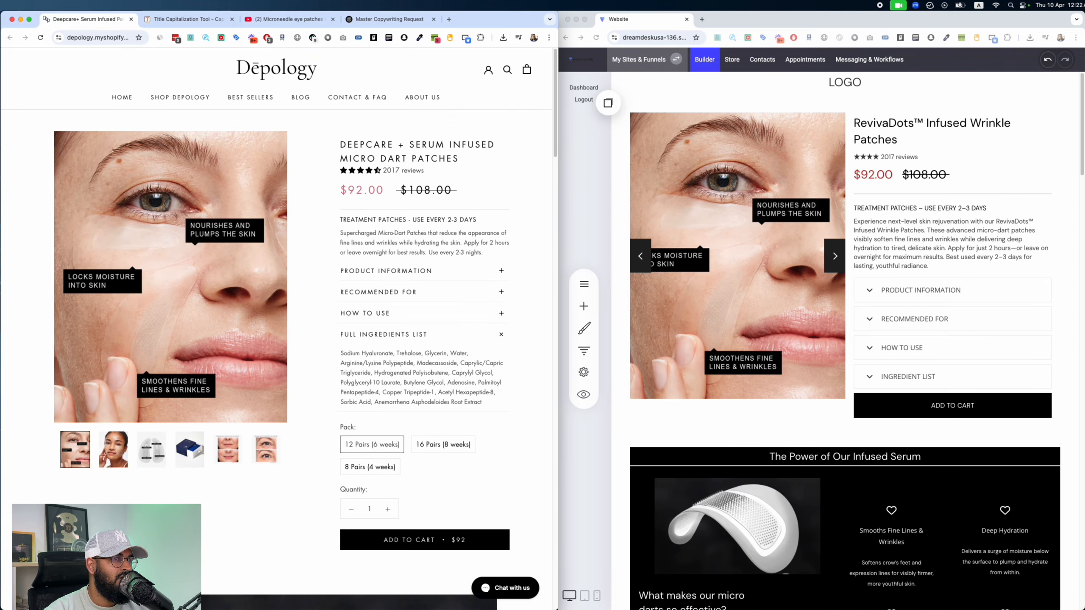
Step: Compare both pages section by section, from the product details through benefits, regimen tips and reviews to the footer
{"action": "scroll", "coordinate": [257, 256], "scroll_direction": "down", "scroll_amount": 6}
{"action": "scroll", "coordinate": [871, 299], "scroll_direction": "down", "scroll_amount": 4}
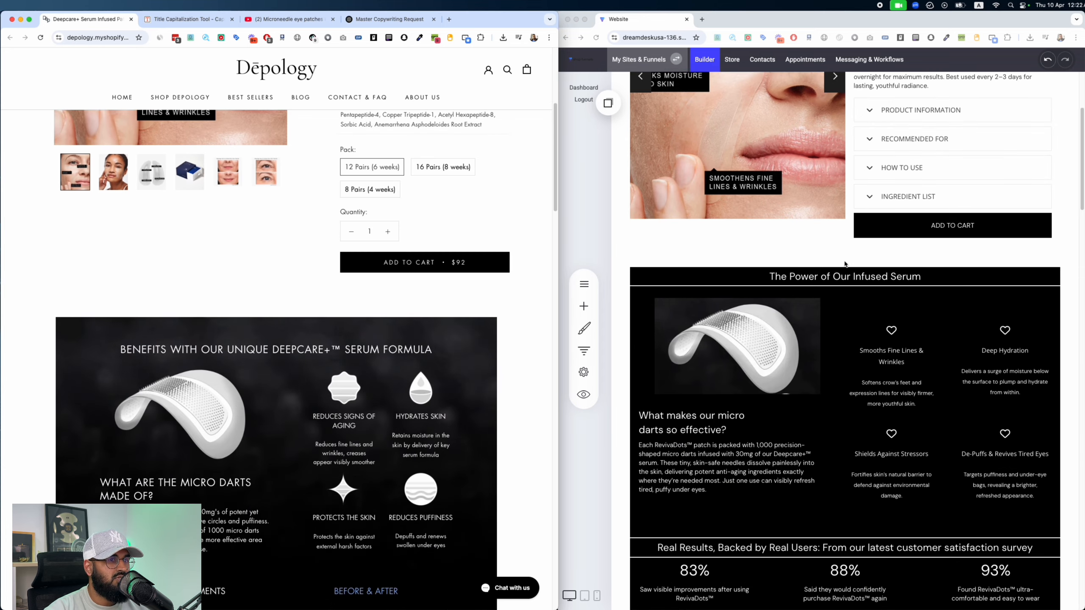
{"action": "scroll", "coordinate": [299, 257], "scroll_direction": "down", "scroll_amount": 7}
{"action": "scroll", "coordinate": [872, 312], "scroll_direction": "down", "scroll_amount": 4}
{"action": "scroll", "coordinate": [291, 277], "scroll_direction": "up", "scroll_amount": 3}
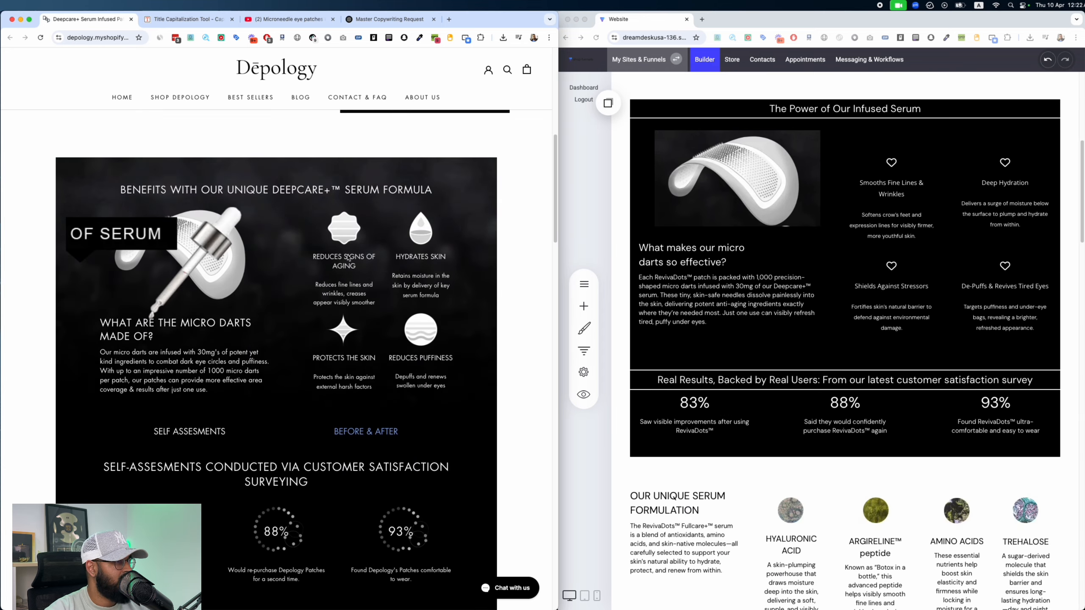
{"action": "scroll", "coordinate": [290, 278], "scroll_direction": "down", "scroll_amount": 6}
{"action": "scroll", "coordinate": [859, 295], "scroll_direction": "down", "scroll_amount": 4}
{"action": "scroll", "coordinate": [277, 281], "scroll_direction": "down", "scroll_amount": 9}
{"action": "scroll", "coordinate": [277, 281], "scroll_direction": "down", "scroll_amount": 4}
{"action": "scroll", "coordinate": [775, 328], "scroll_direction": "down", "scroll_amount": 10}
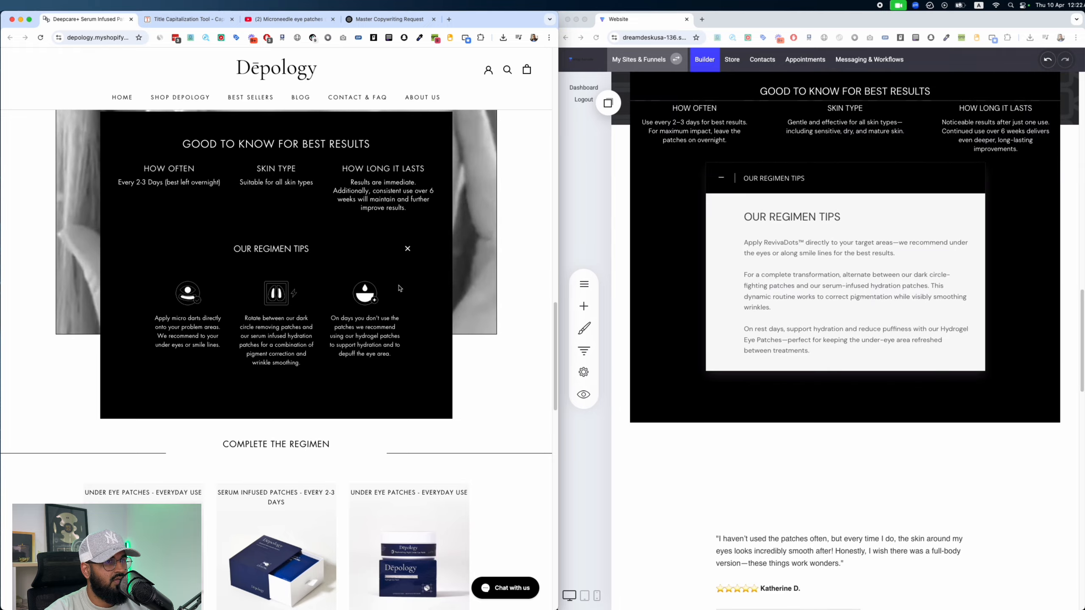
{"action": "scroll", "coordinate": [277, 282], "scroll_direction": "down", "scroll_amount": 8}
{"action": "scroll", "coordinate": [775, 328], "scroll_direction": "down", "scroll_amount": 8}
{"action": "scroll", "coordinate": [205, 293], "scroll_direction": "down", "scroll_amount": 10}
{"action": "scroll", "coordinate": [934, 324], "scroll_direction": "down", "scroll_amount": 6}
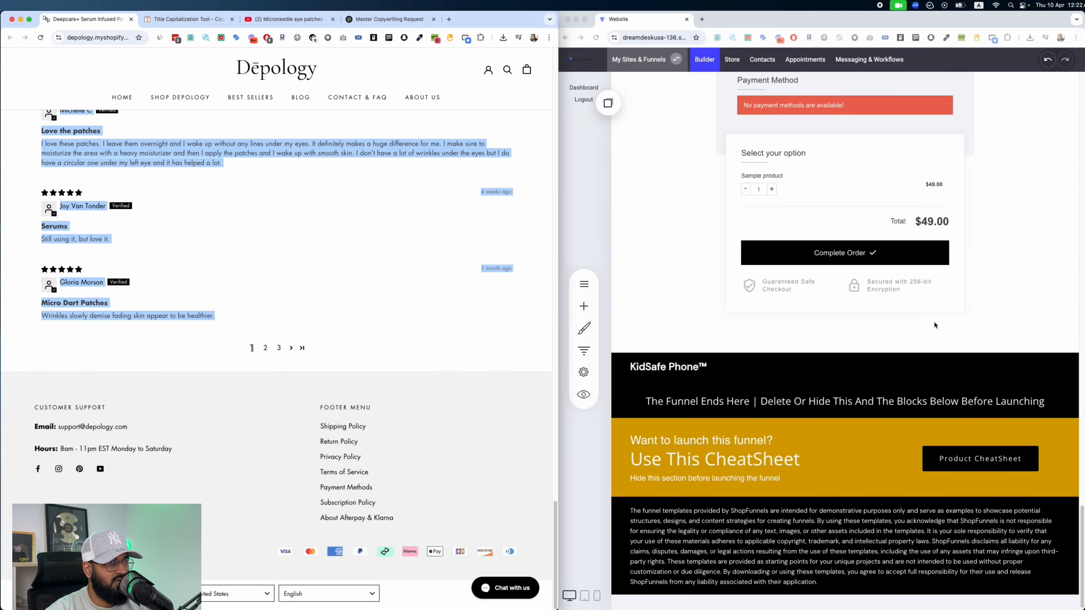
Step: Link the ADD TO CART button in the product section to the funnel's order step
{"action": "scroll", "coordinate": [934, 324], "scroll_direction": "up", "scroll_amount": 14}
{"action": "scroll", "coordinate": [933, 324], "scroll_direction": "up", "scroll_amount": 15}
{"action": "scroll", "coordinate": [416, 239], "scroll_direction": "up", "scroll_amount": 15}
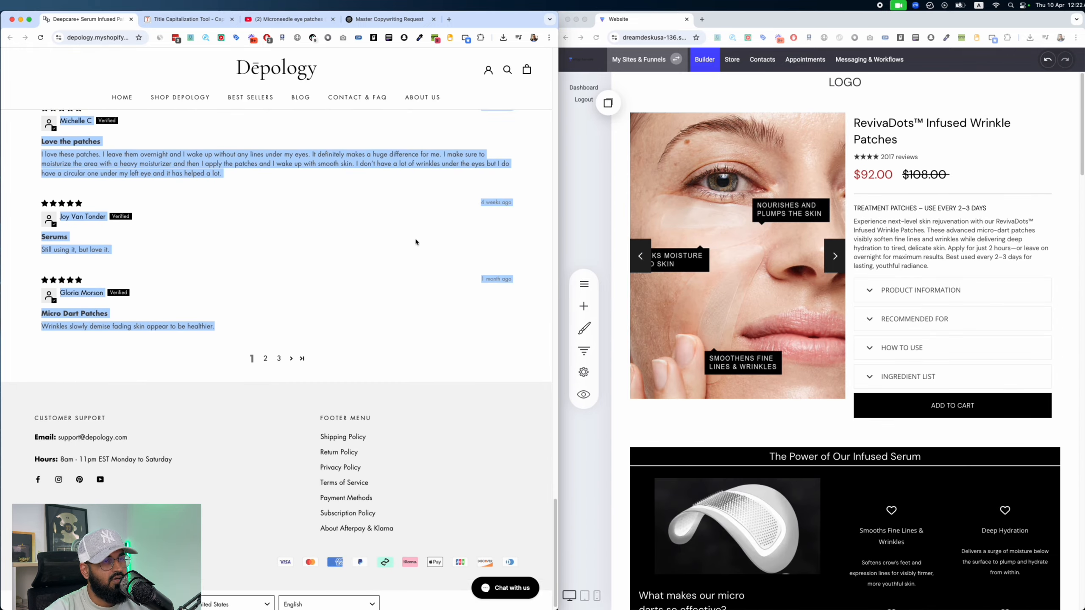
{"action": "left_click", "coordinate": [937, 408]}
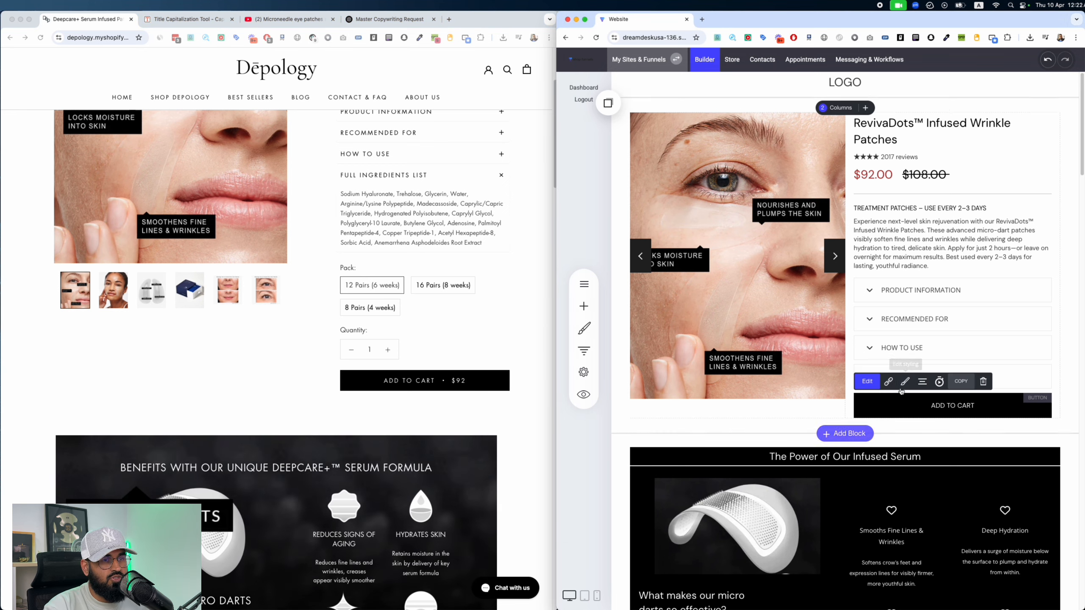
{"action": "left_click", "coordinate": [867, 381]}
{"action": "left_click", "coordinate": [745, 479]}
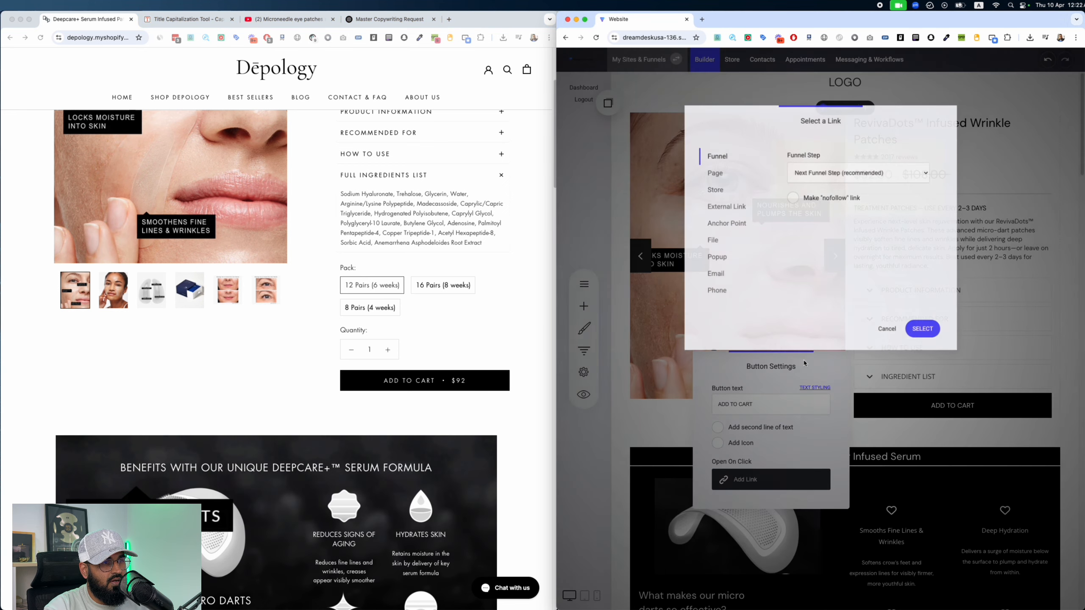
{"action": "left_click", "coordinate": [829, 172]}
{"action": "left_click", "coordinate": [807, 202]}
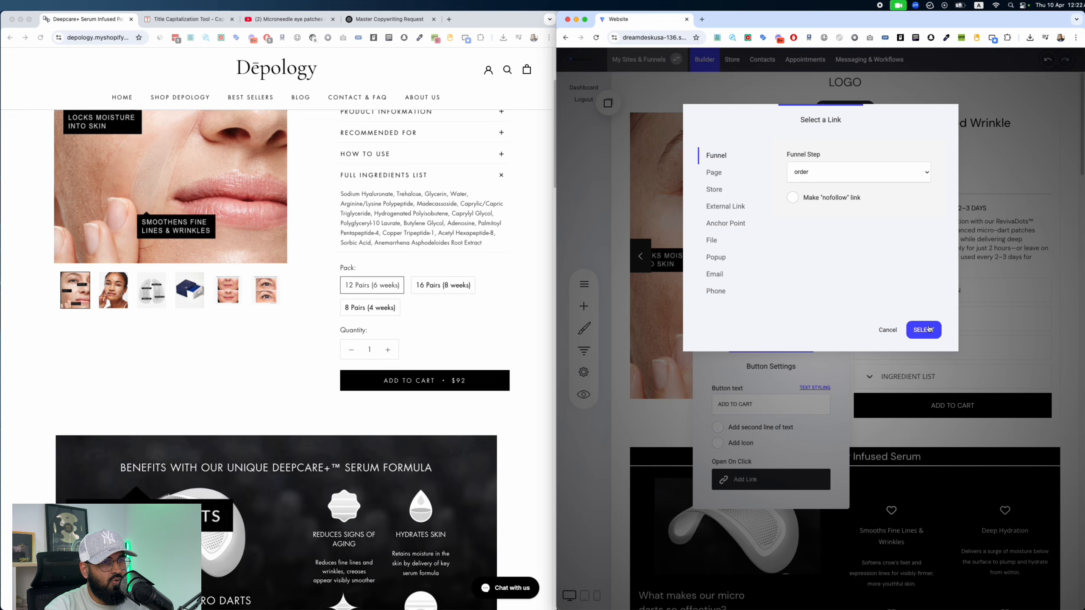
{"action": "left_click", "coordinate": [924, 329]}
{"action": "scroll", "coordinate": [885, 397], "scroll_direction": "down", "scroll_amount": 20}
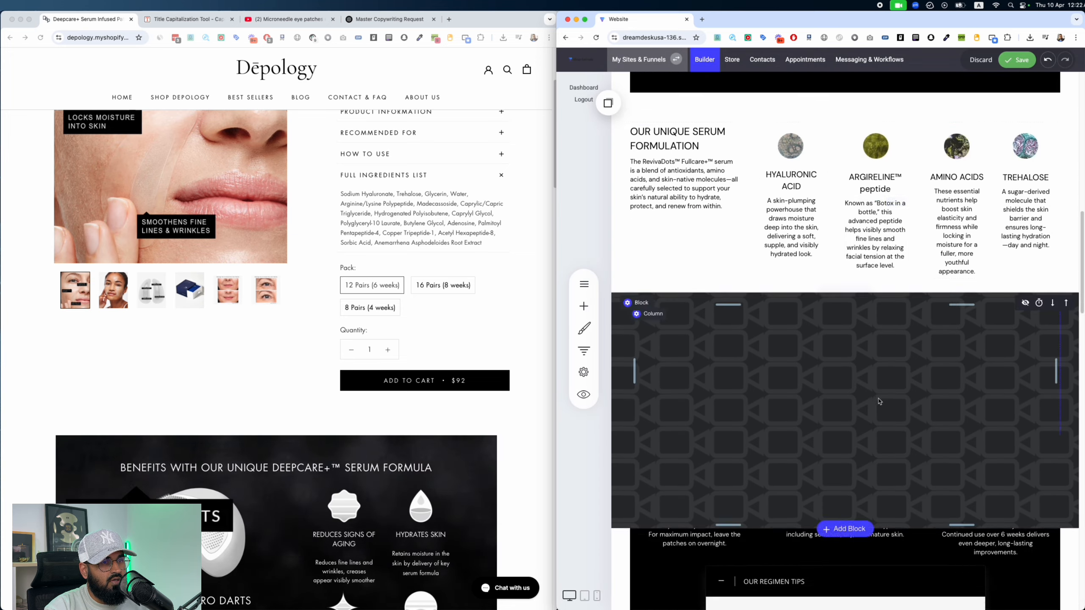
Step: Save the funnel page and review it back up to the RevivaDots™ product section
{"action": "scroll", "coordinate": [855, 396], "scroll_direction": "down", "scroll_amount": 5}
{"action": "scroll", "coordinate": [854, 395], "scroll_direction": "up", "scroll_amount": 15}
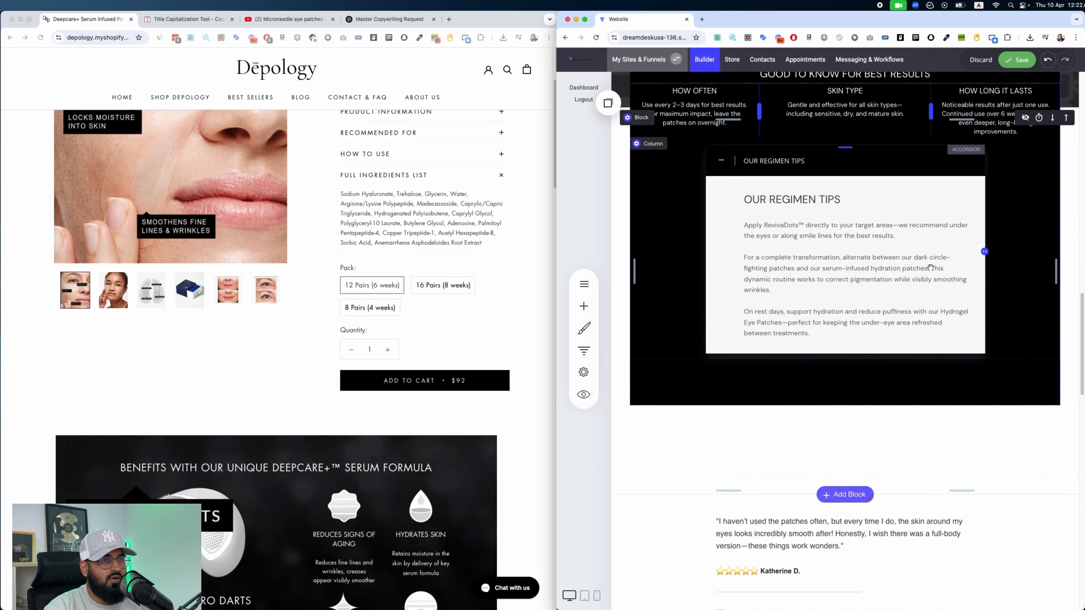
{"action": "left_click", "coordinate": [1034, 58]}
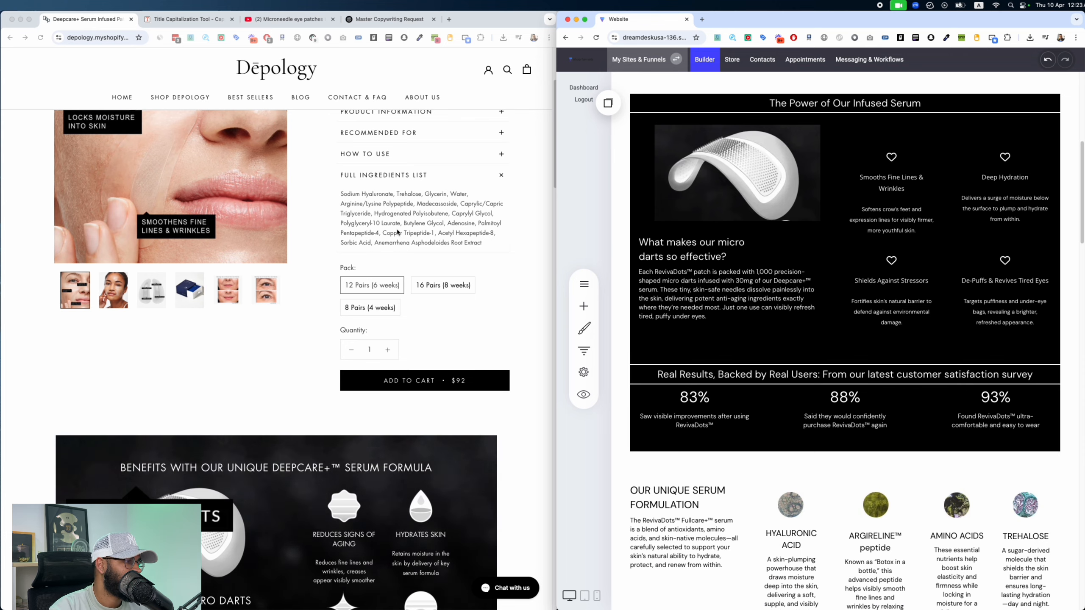
{"action": "scroll", "coordinate": [422, 228], "scroll_direction": "up", "scroll_amount": 4}
{"action": "scroll", "coordinate": [700, 256], "scroll_direction": "up", "scroll_amount": 8}
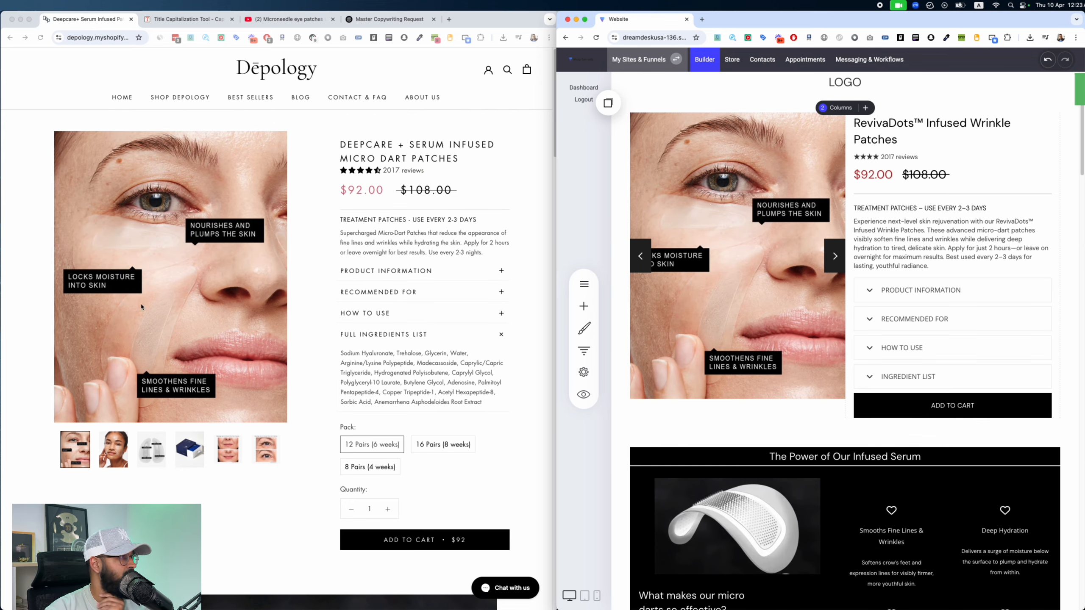
Step: Close the copywriting chat and bring up ChatGPT's image modification chat beside the website builder, at its latest message
{"action": "left_click", "coordinate": [410, 25]}
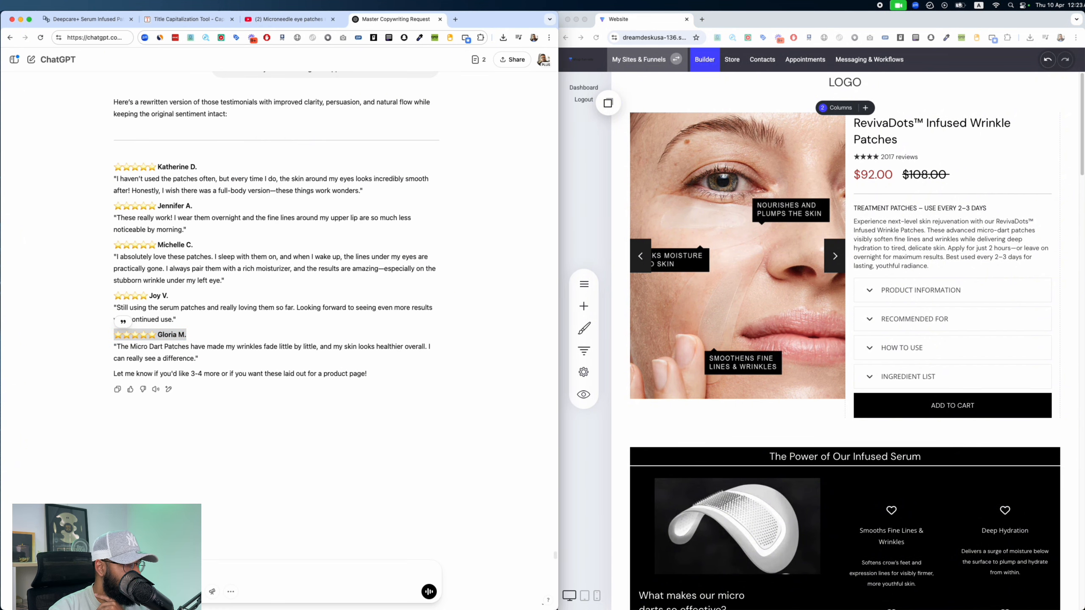
{"action": "key", "text": "super+w"}
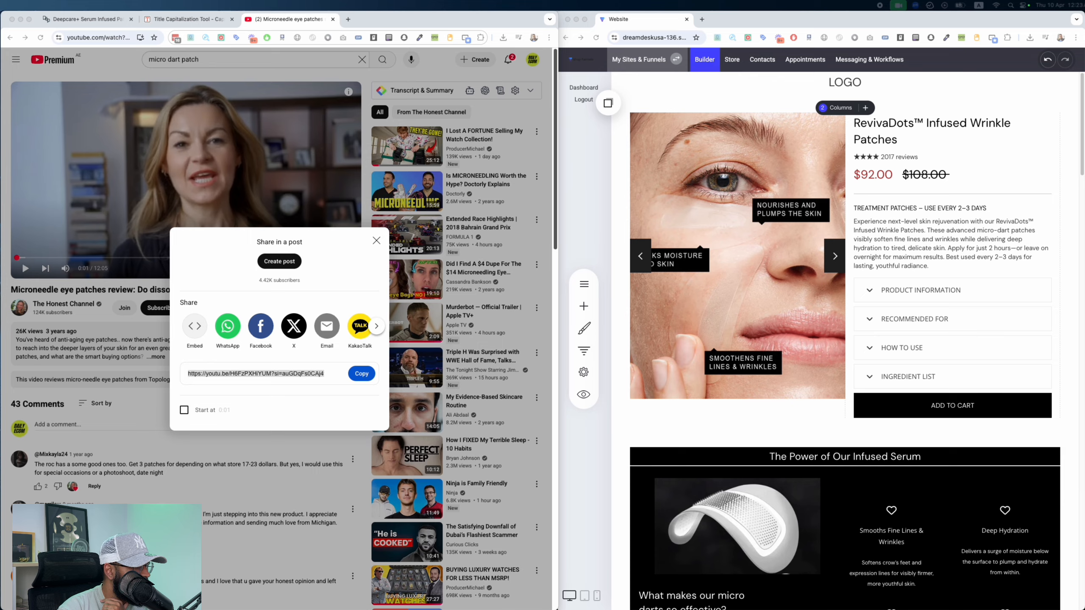
{"action": "left_click_drag", "start_coordinate": [442, 428], "coordinate": [743, 20]}
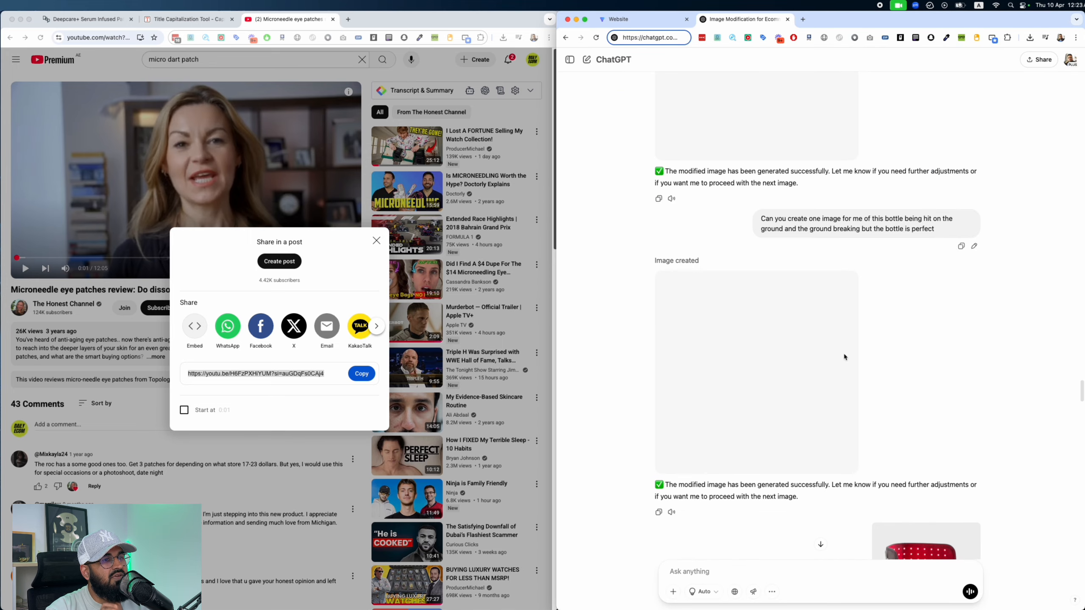
{"action": "scroll", "coordinate": [879, 373], "scroll_direction": "down", "scroll_amount": 20}
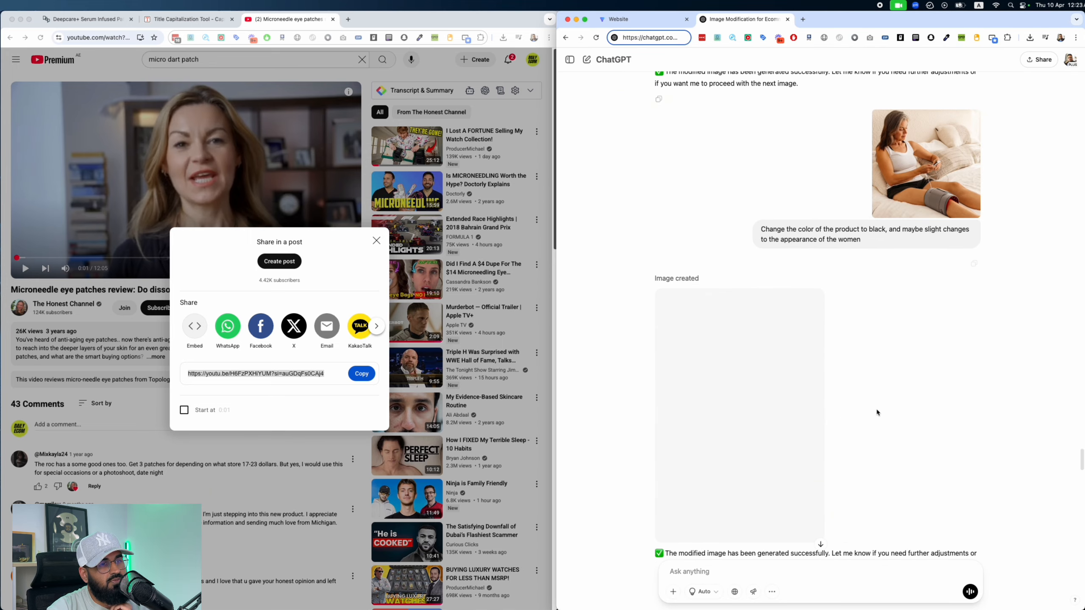
{"action": "scroll", "coordinate": [875, 412], "scroll_direction": "down", "scroll_amount": 20}
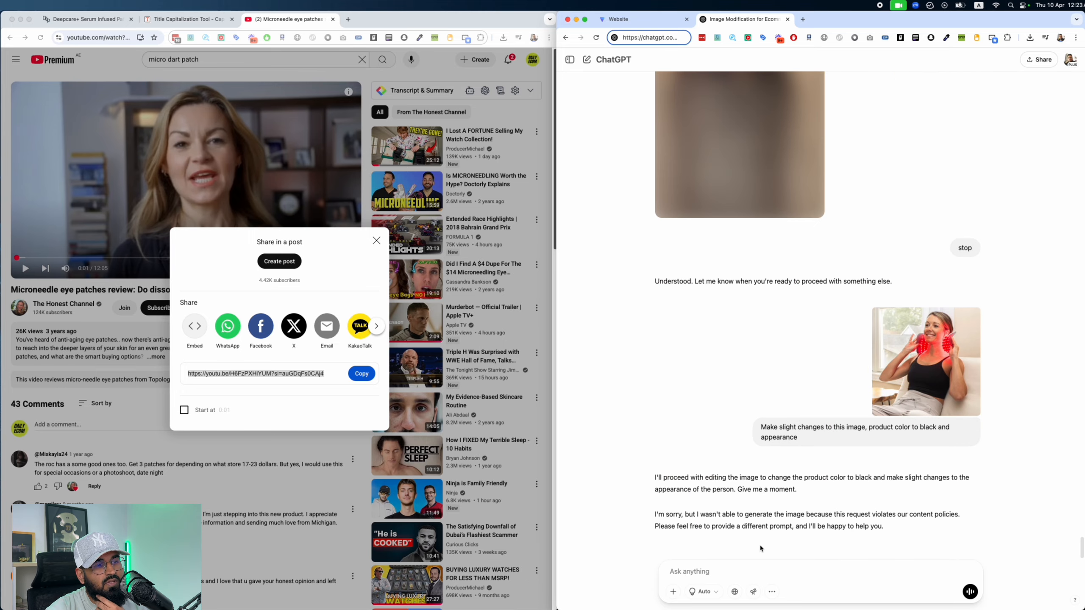
Step: Save the labelled patch ingredients image from the Depology product gallery to Downloads as M1-INGREDIENTS_600x
{"action": "left_click", "coordinate": [59, 19]}
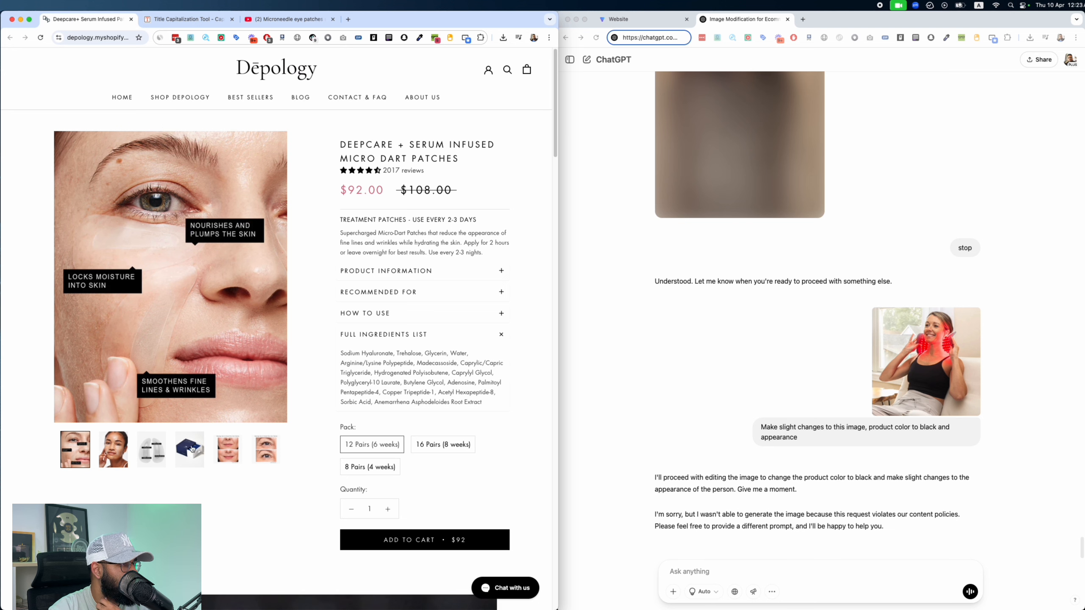
{"action": "left_click", "coordinate": [152, 451]}
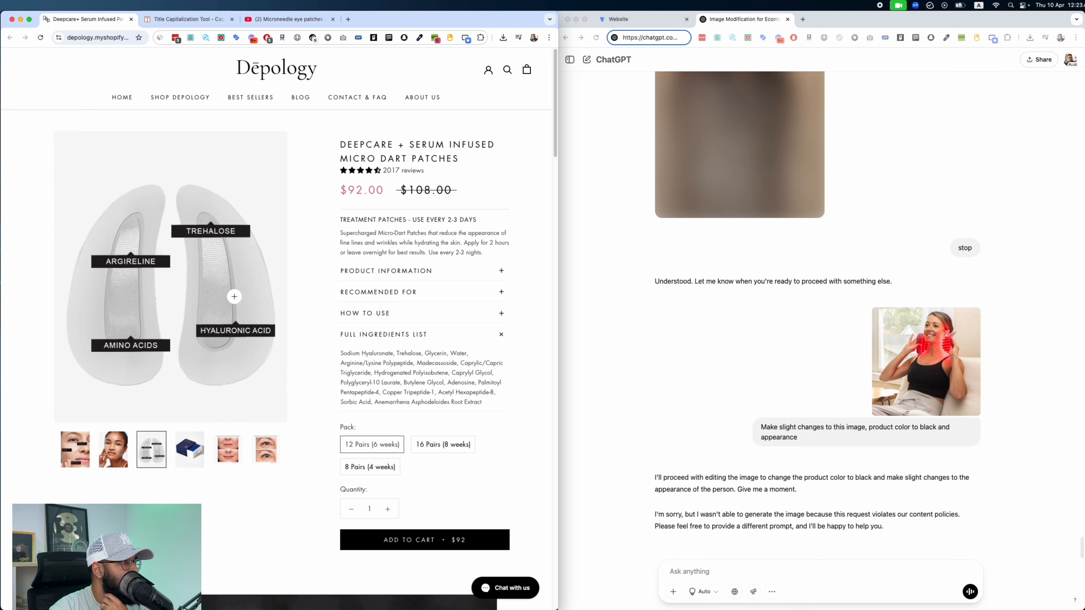
{"action": "right_click", "coordinate": [221, 286]}
{"action": "left_click", "coordinate": [244, 300]}
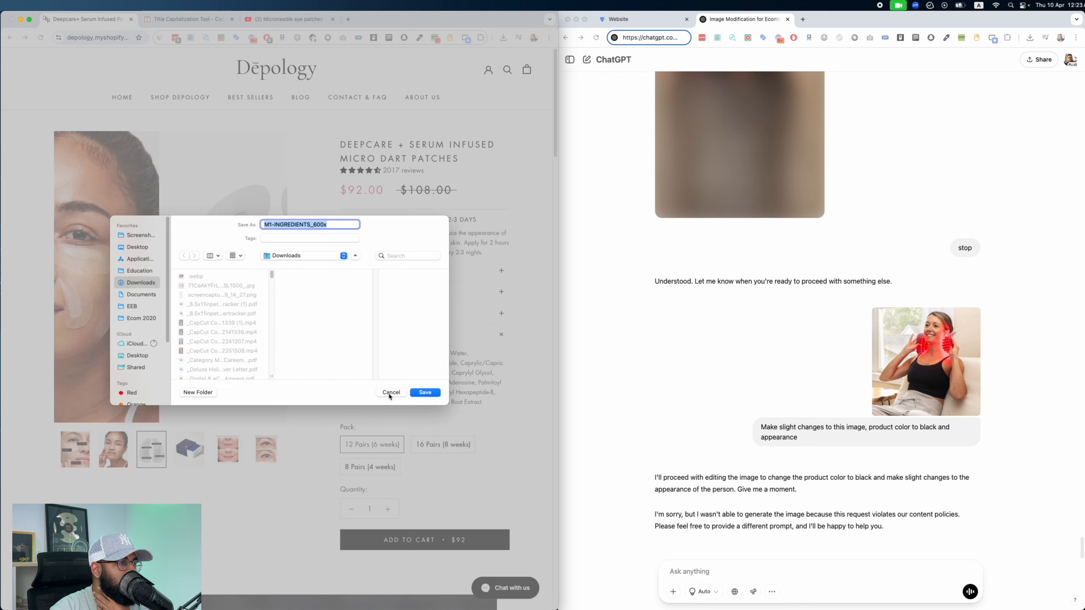
{"action": "left_click", "coordinate": [423, 391]}
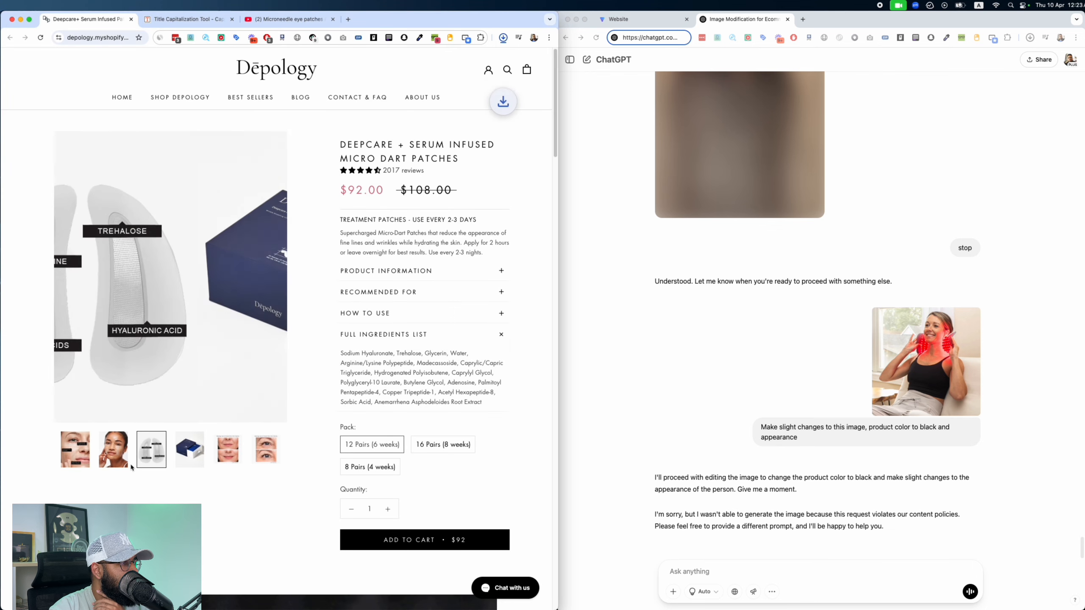
Step: Save the Depology gallery photo of the woman wearing patches under her eyes and around her mouth
{"action": "left_click", "coordinate": [113, 449]}
{"action": "right_click", "coordinate": [228, 273]}
{"action": "left_click", "coordinate": [256, 293]}
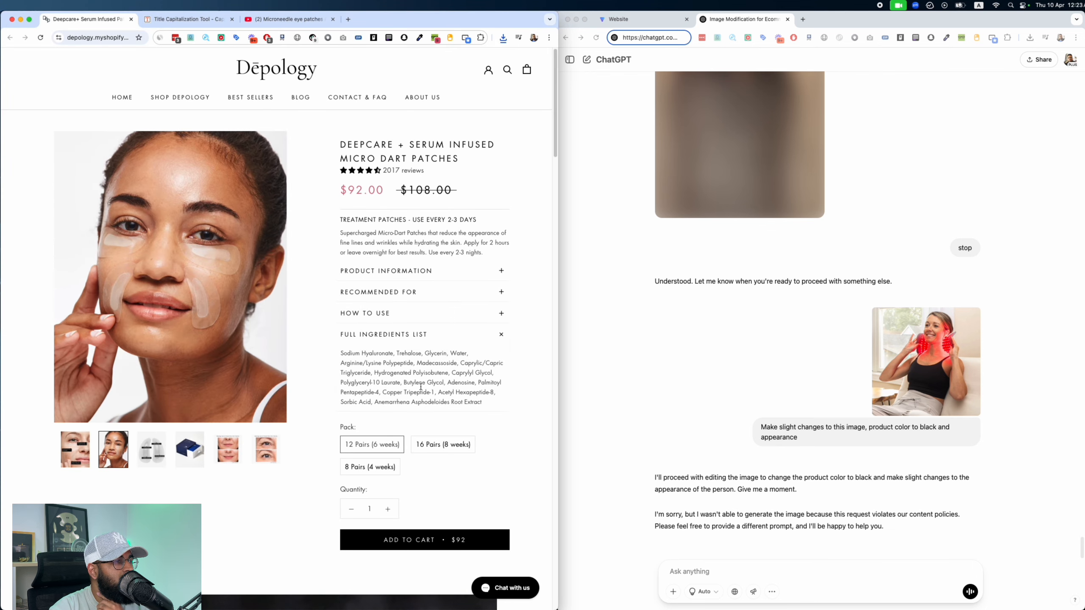
{"action": "left_click", "coordinate": [425, 393]}
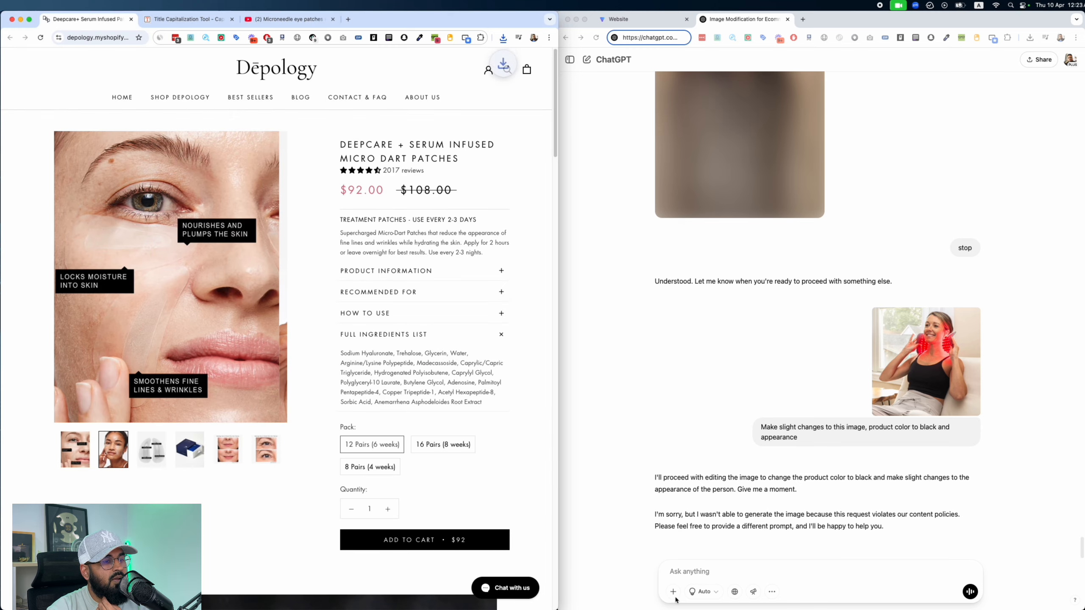
Step: Start attaching a file from the computer to the ChatGPT message and browse to the Downloads folder
{"action": "left_click", "coordinate": [674, 594]}
{"action": "left_click", "coordinate": [674, 595]}
{"action": "left_click", "coordinate": [702, 570]}
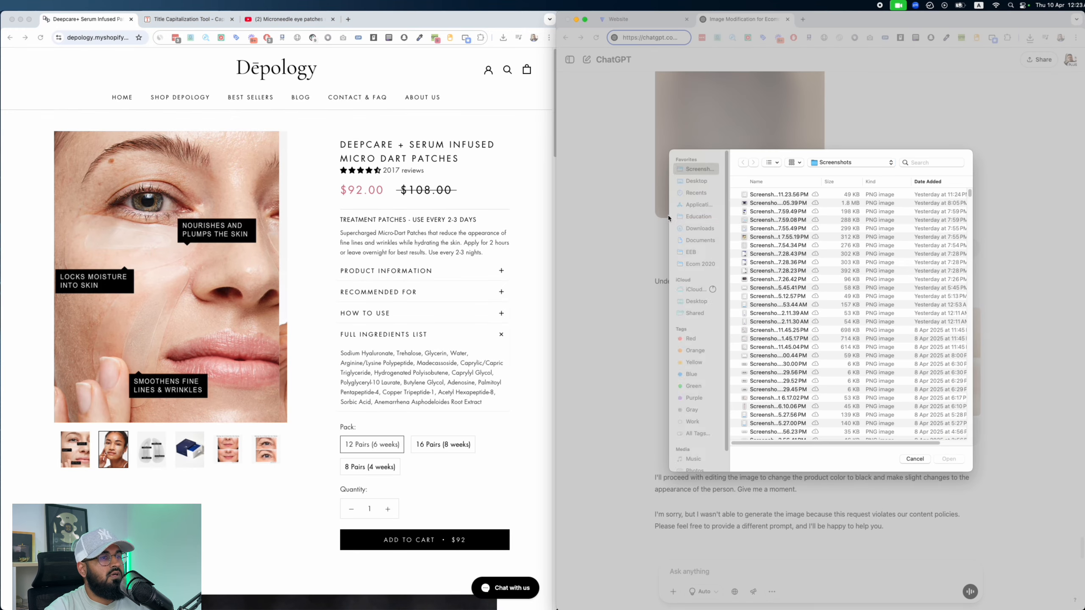
{"action": "left_click", "coordinate": [691, 230]}
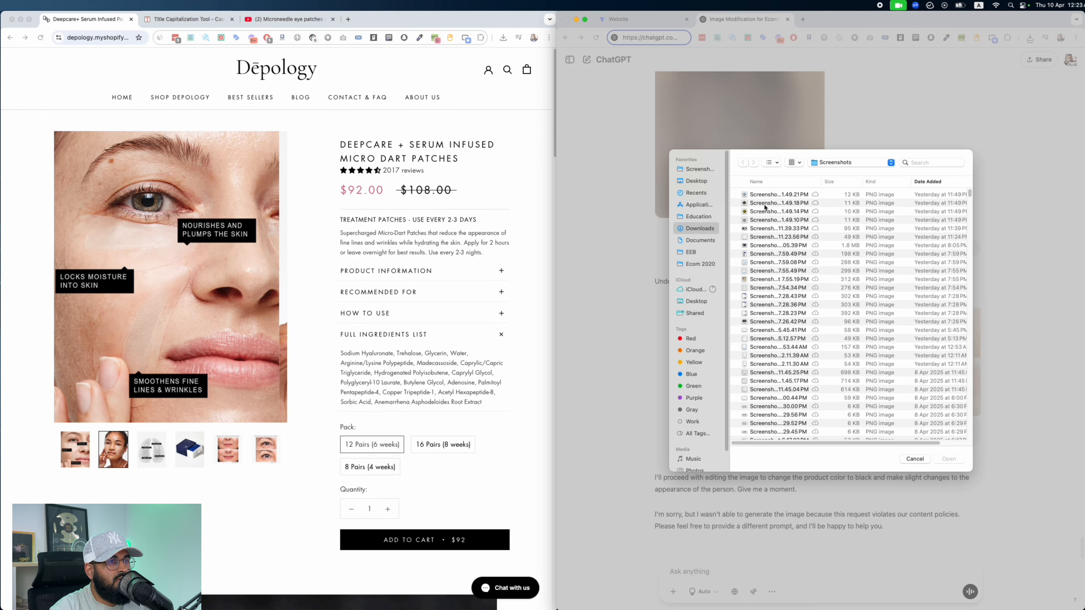